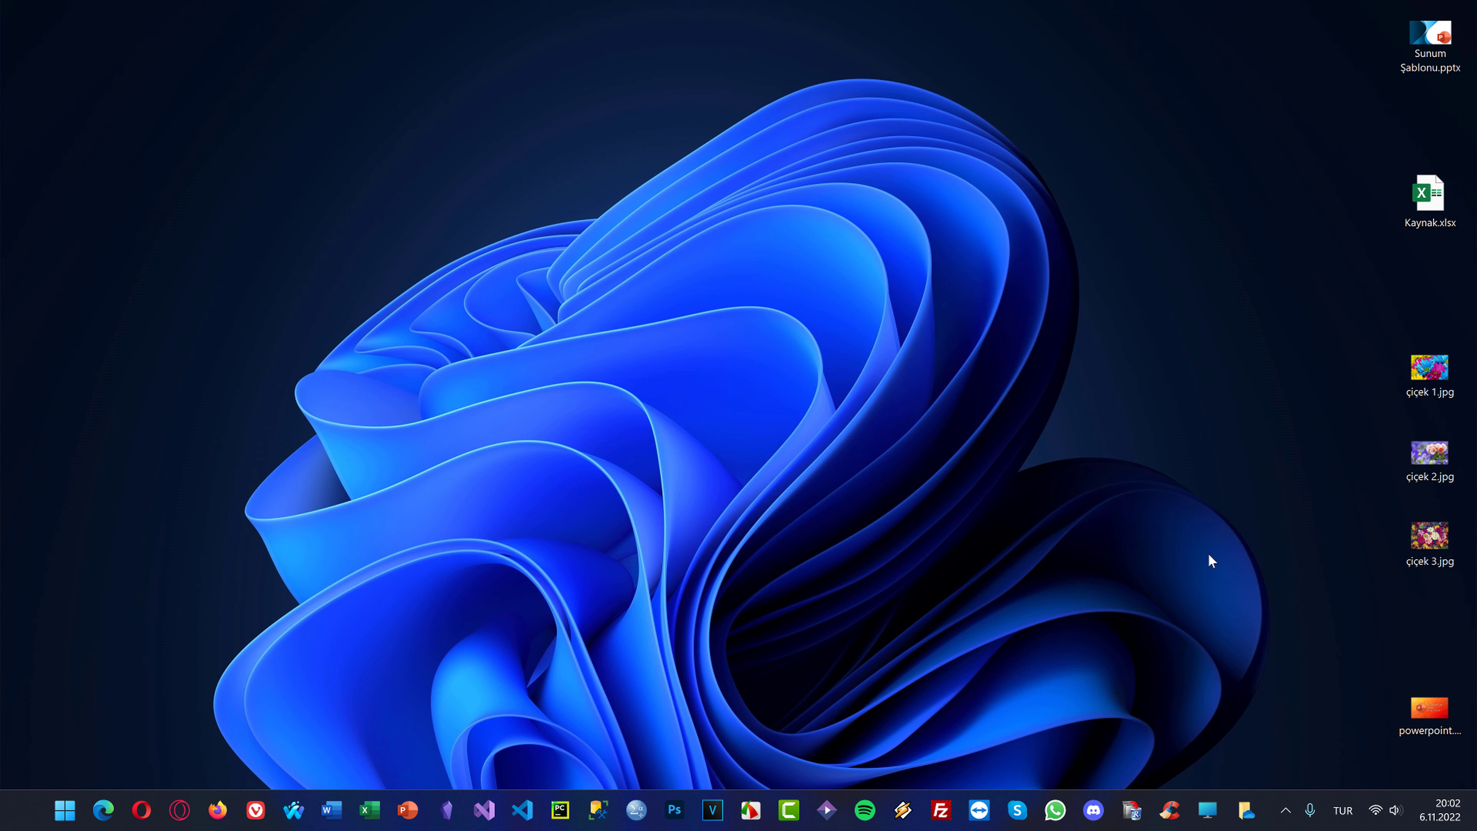
Start PowerPoint from its taskbar icon
click(423, 808)
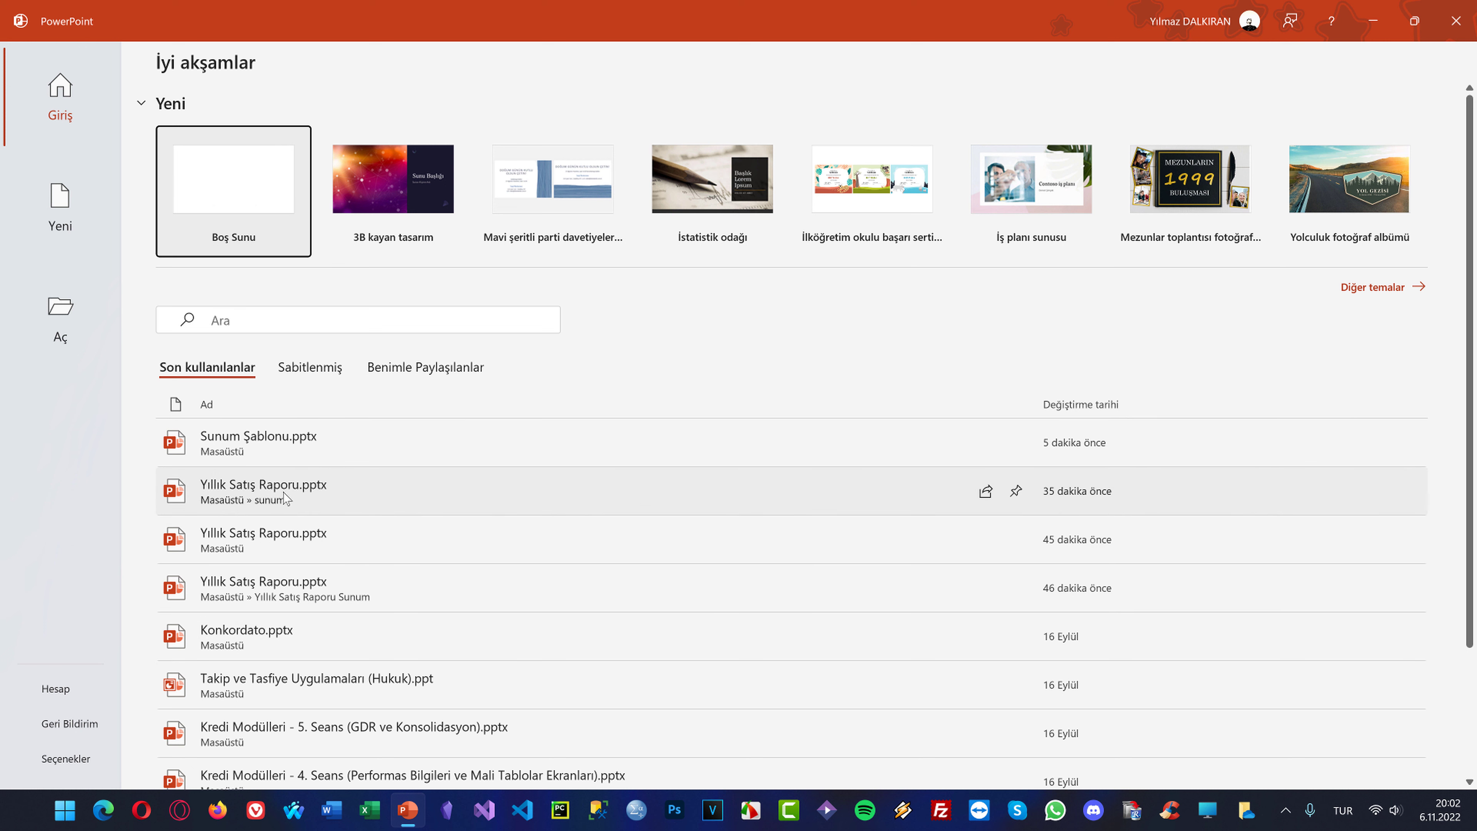
Remove the three Yıllık Satış Raporu entries and Sunum Şablonu.pptx from the recent files list
right_click(390, 488)
click(449, 678)
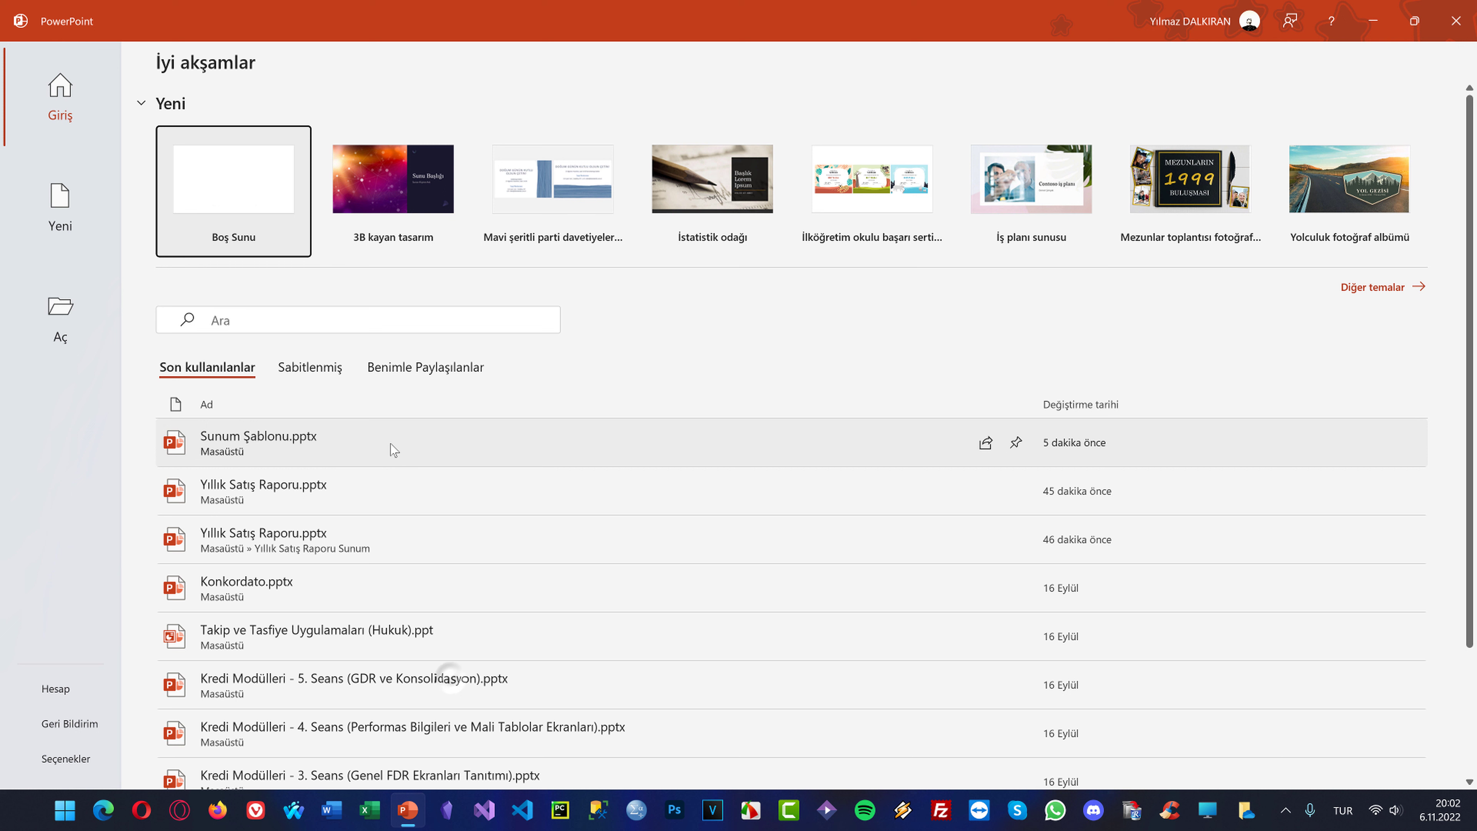
right_click(356, 433)
click(420, 627)
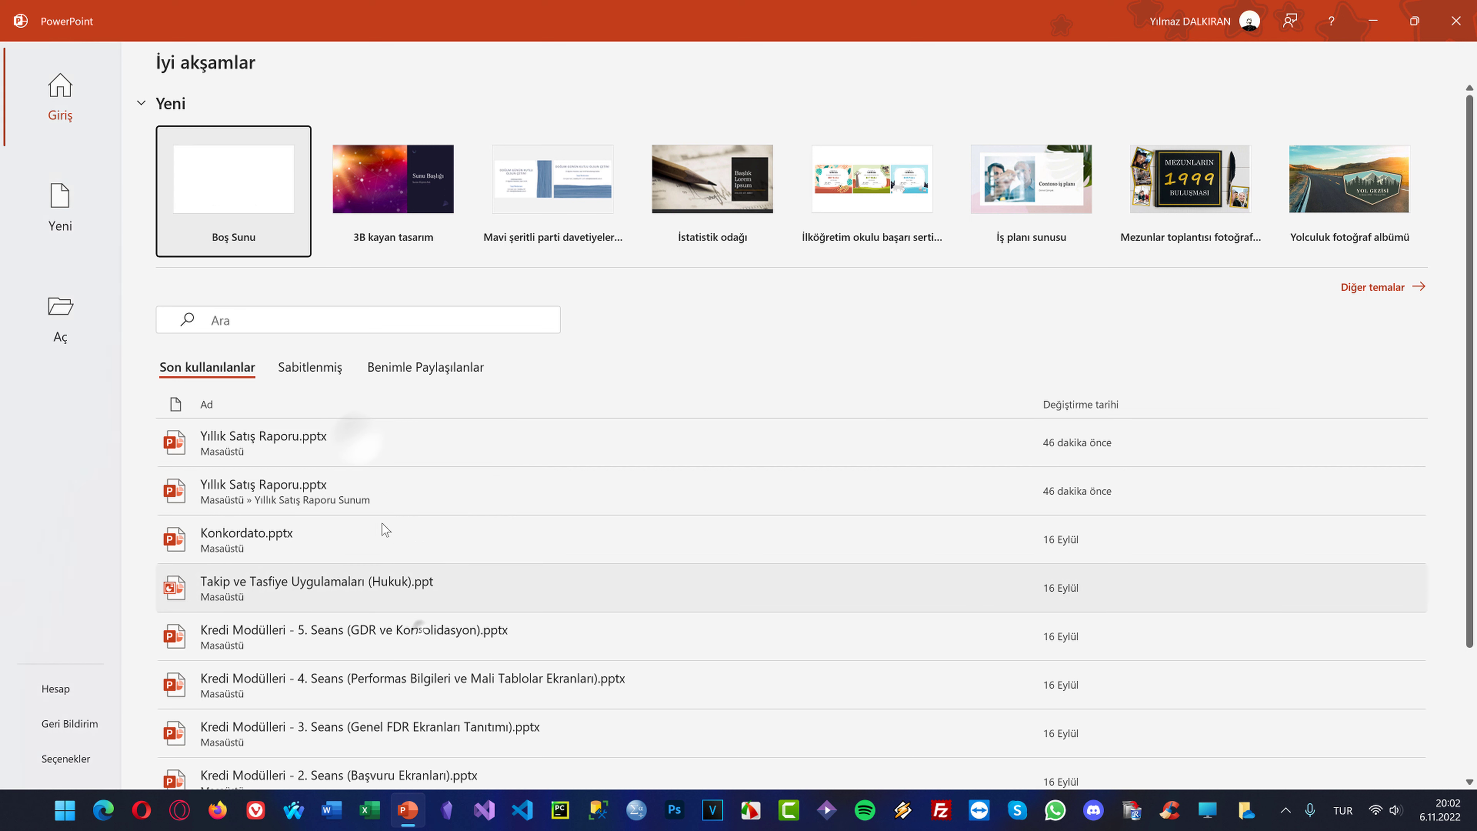
right_click(414, 447)
click(462, 638)
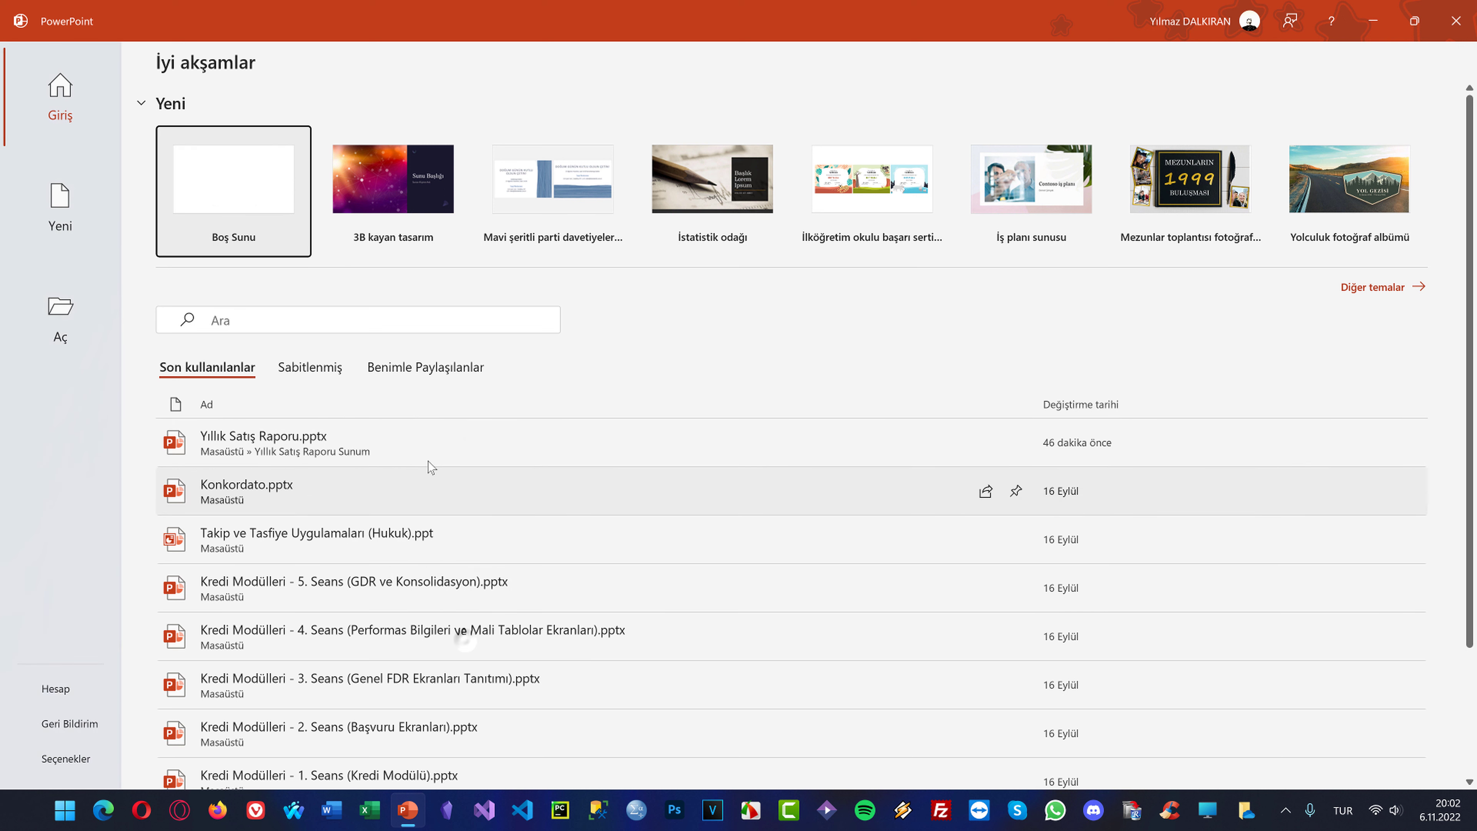
right_click(435, 437)
click(465, 626)
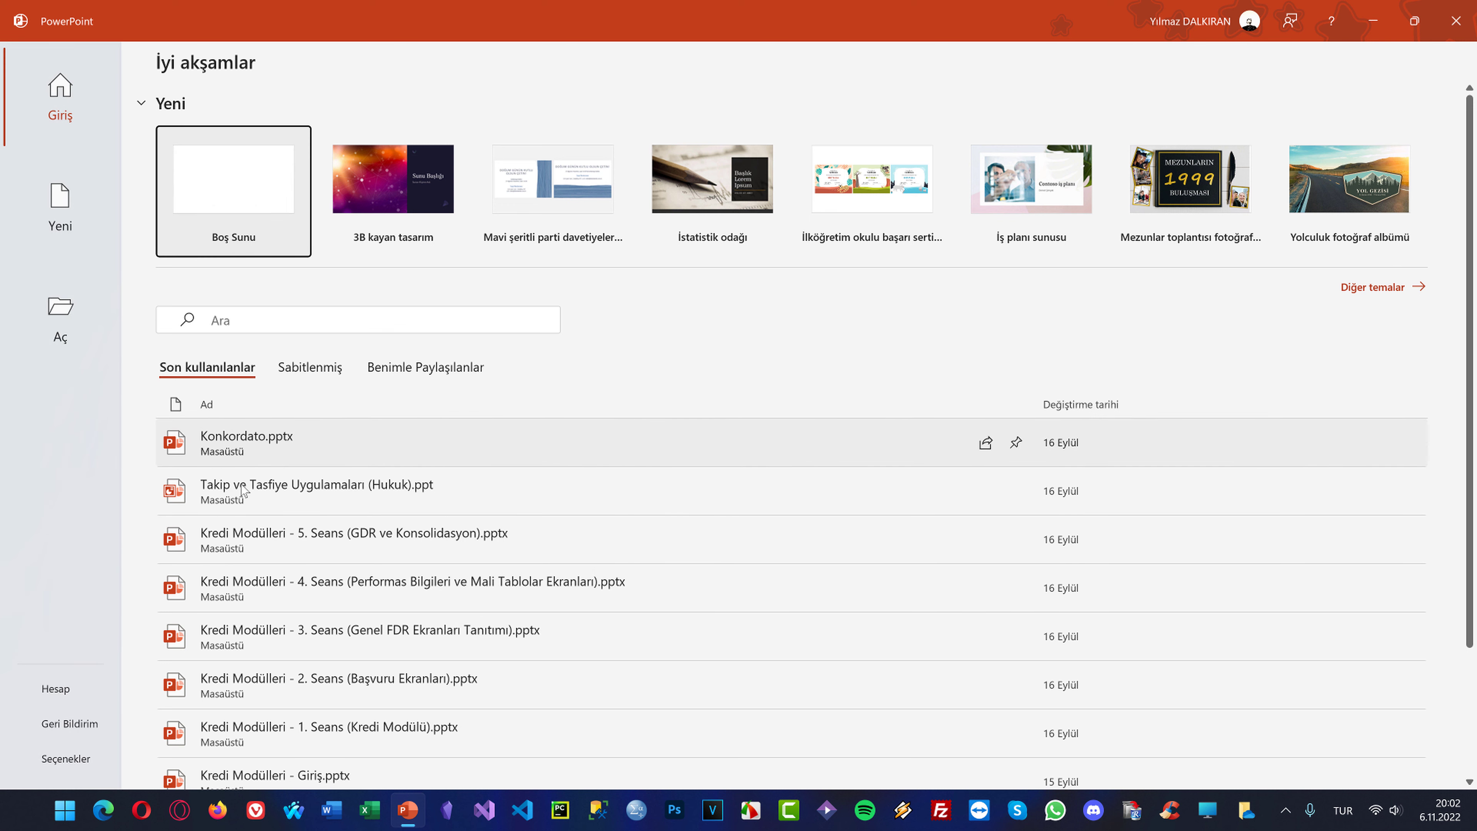
Browse the Yeni and Aç pages, then come back to the Giriş start screen
click(62, 201)
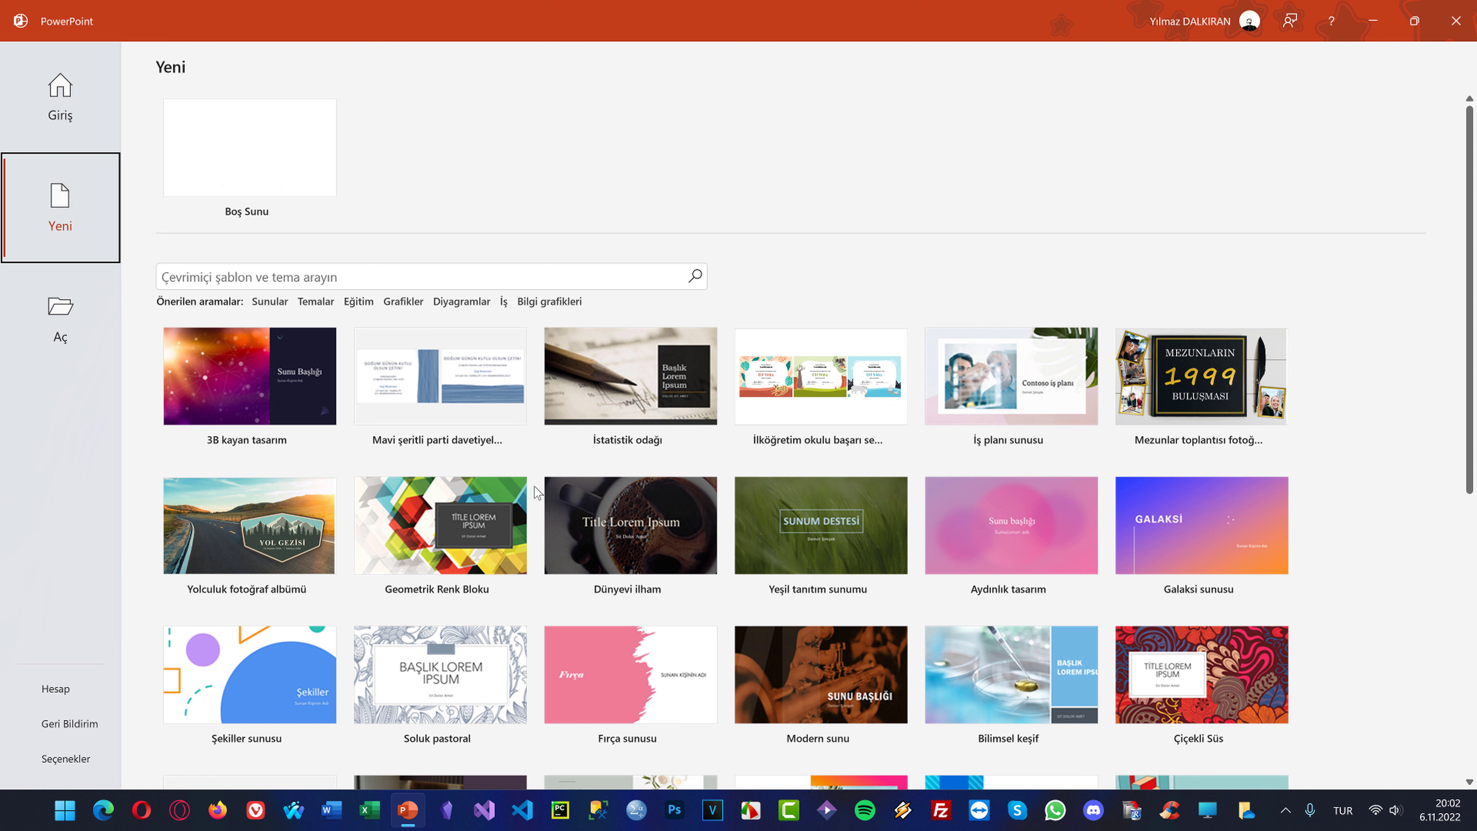
click(70, 325)
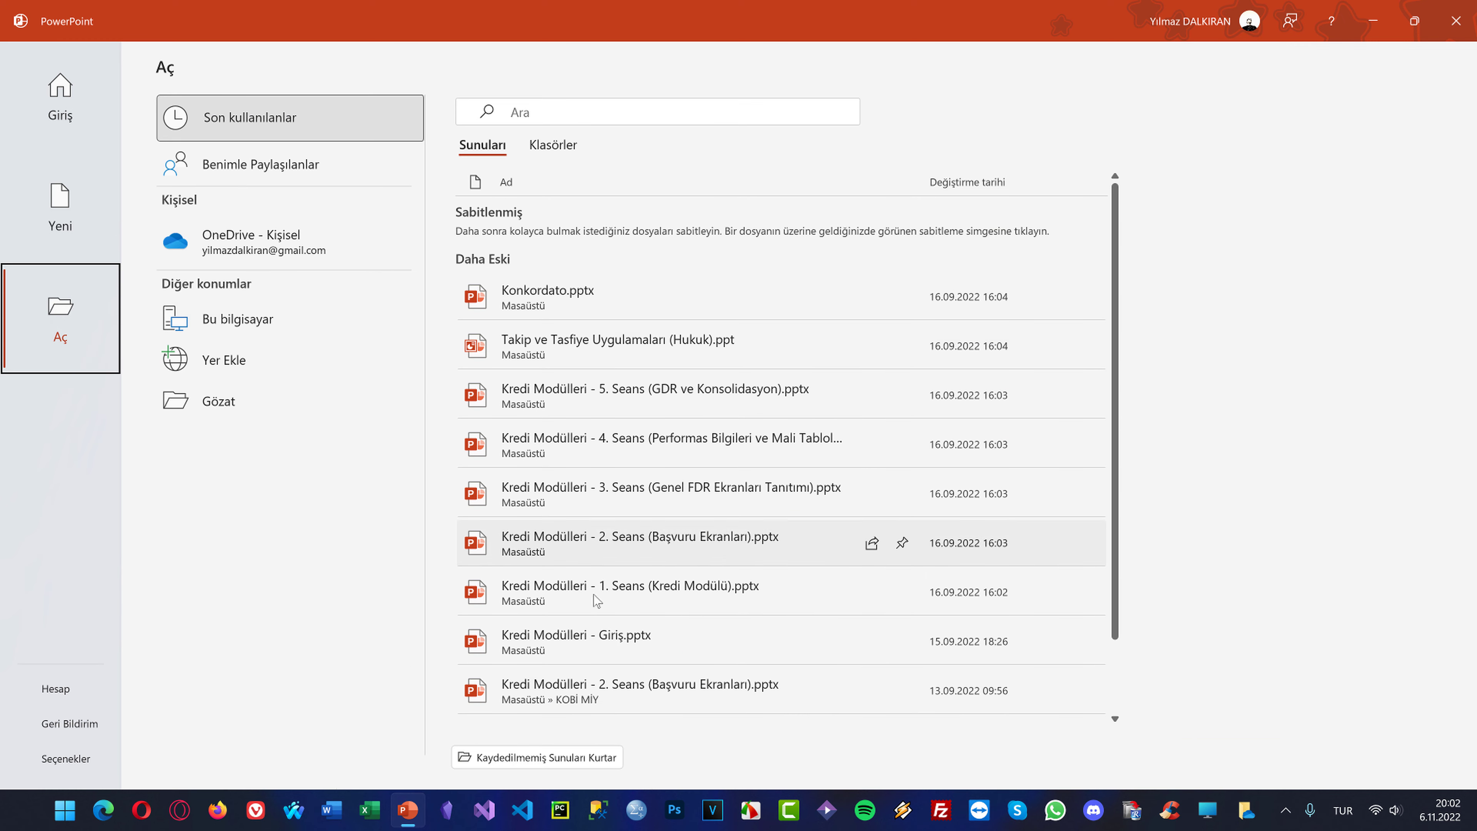
click(61, 92)
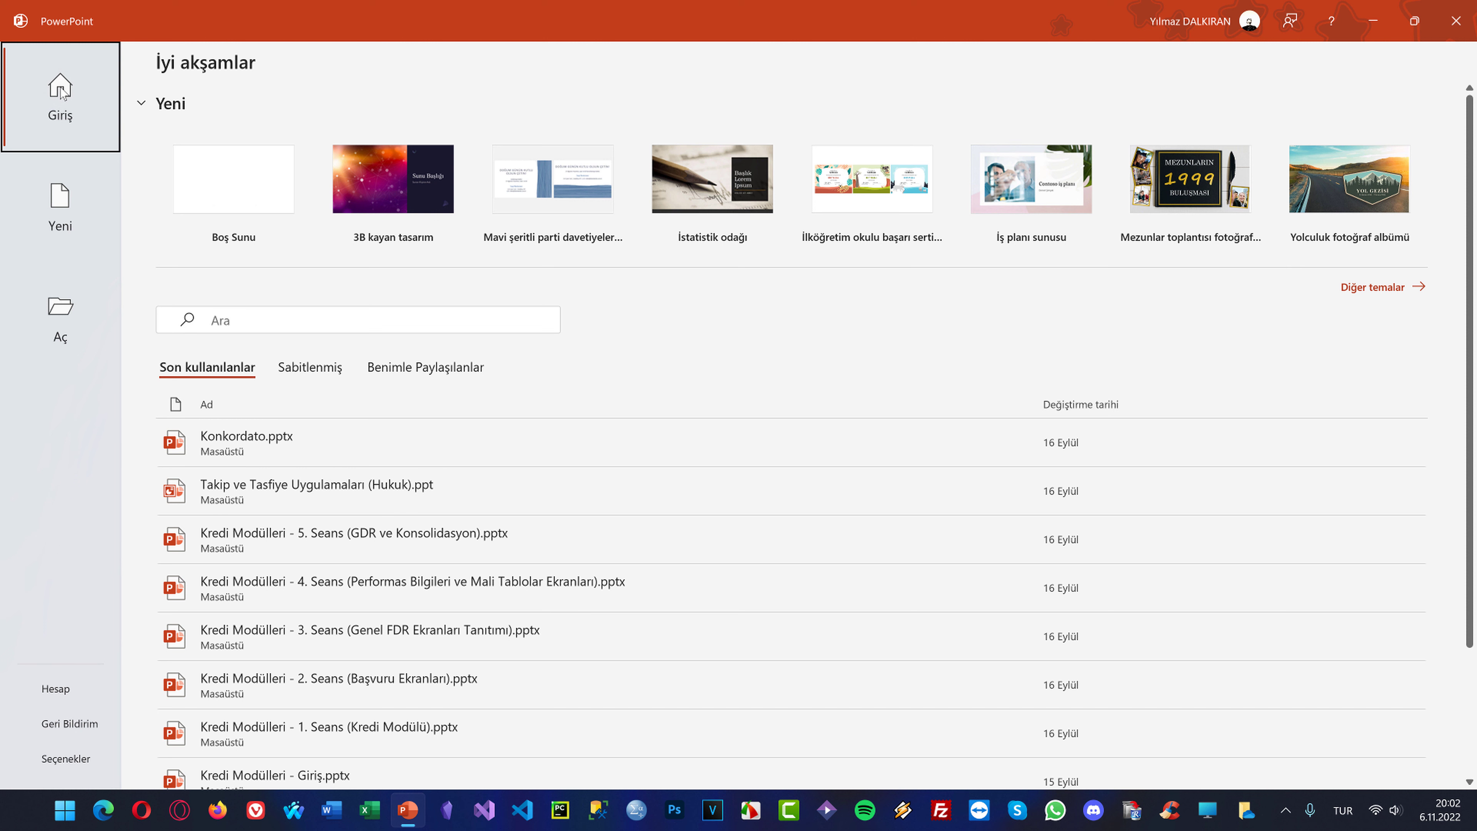
Create blank presentation Sunu1 with one title slide, glancing at the Dosya backstage and Ekle tab
click(256, 196)
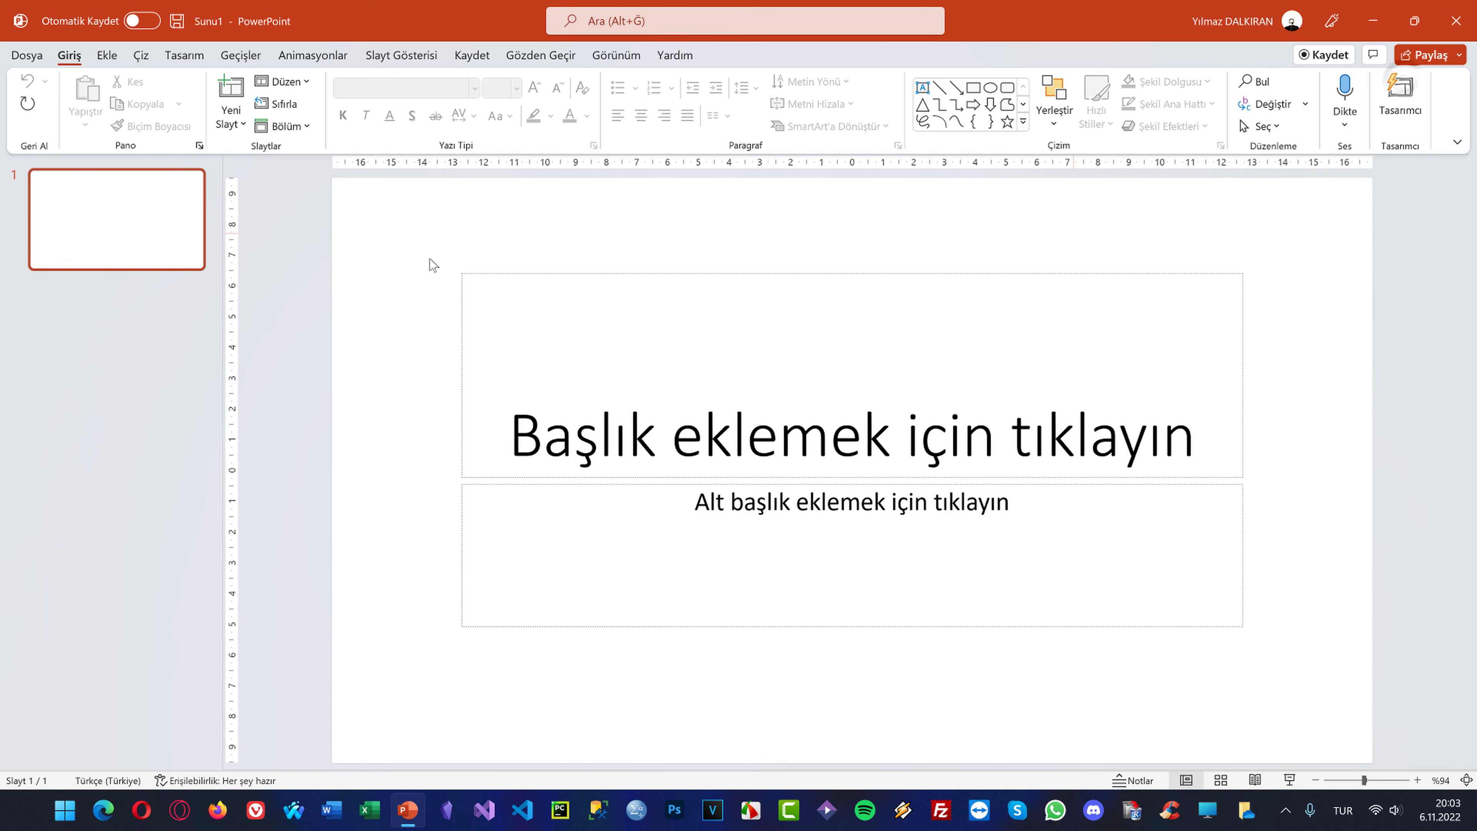
click(19, 54)
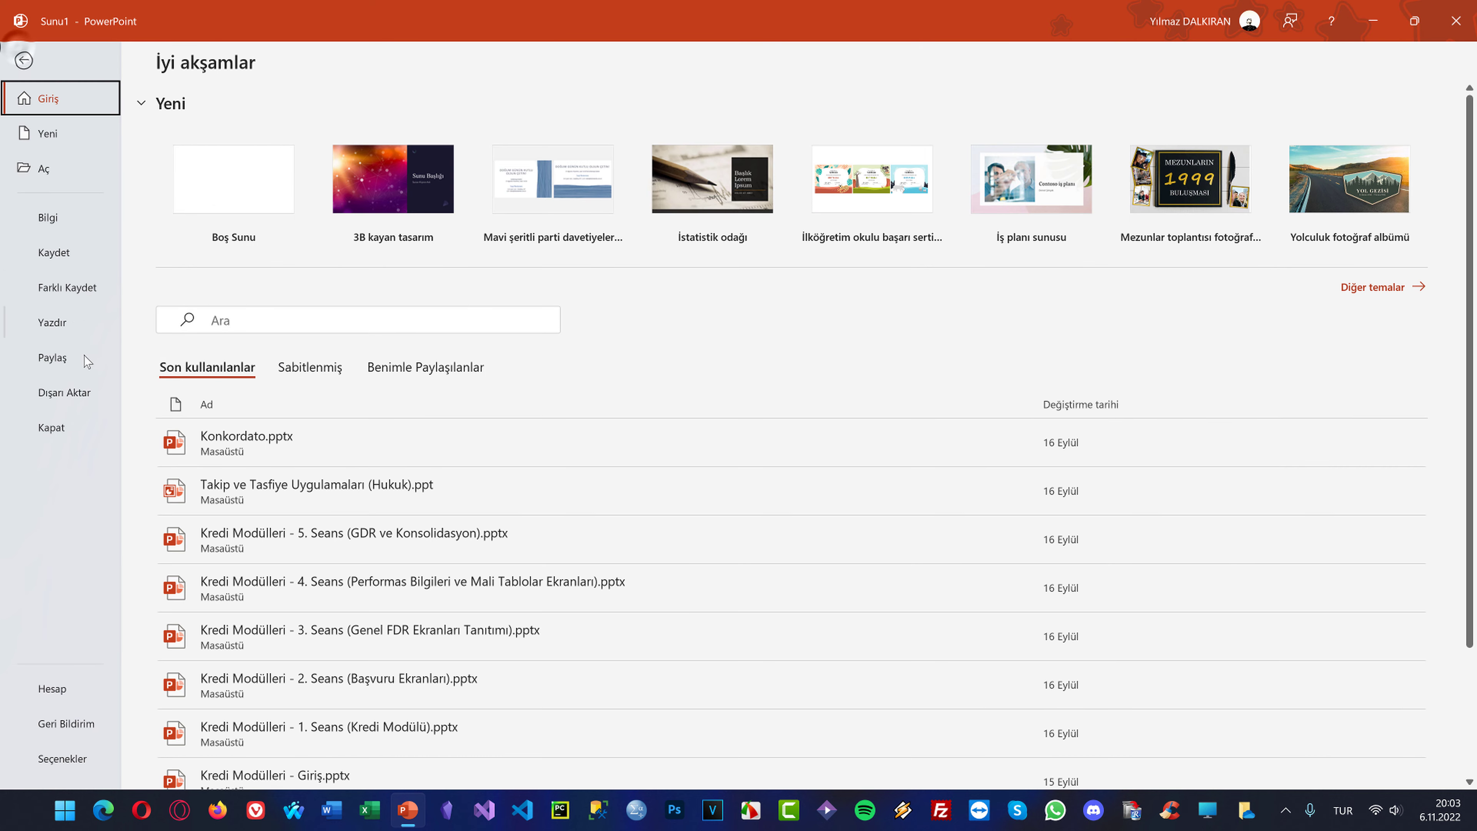
click(20, 36)
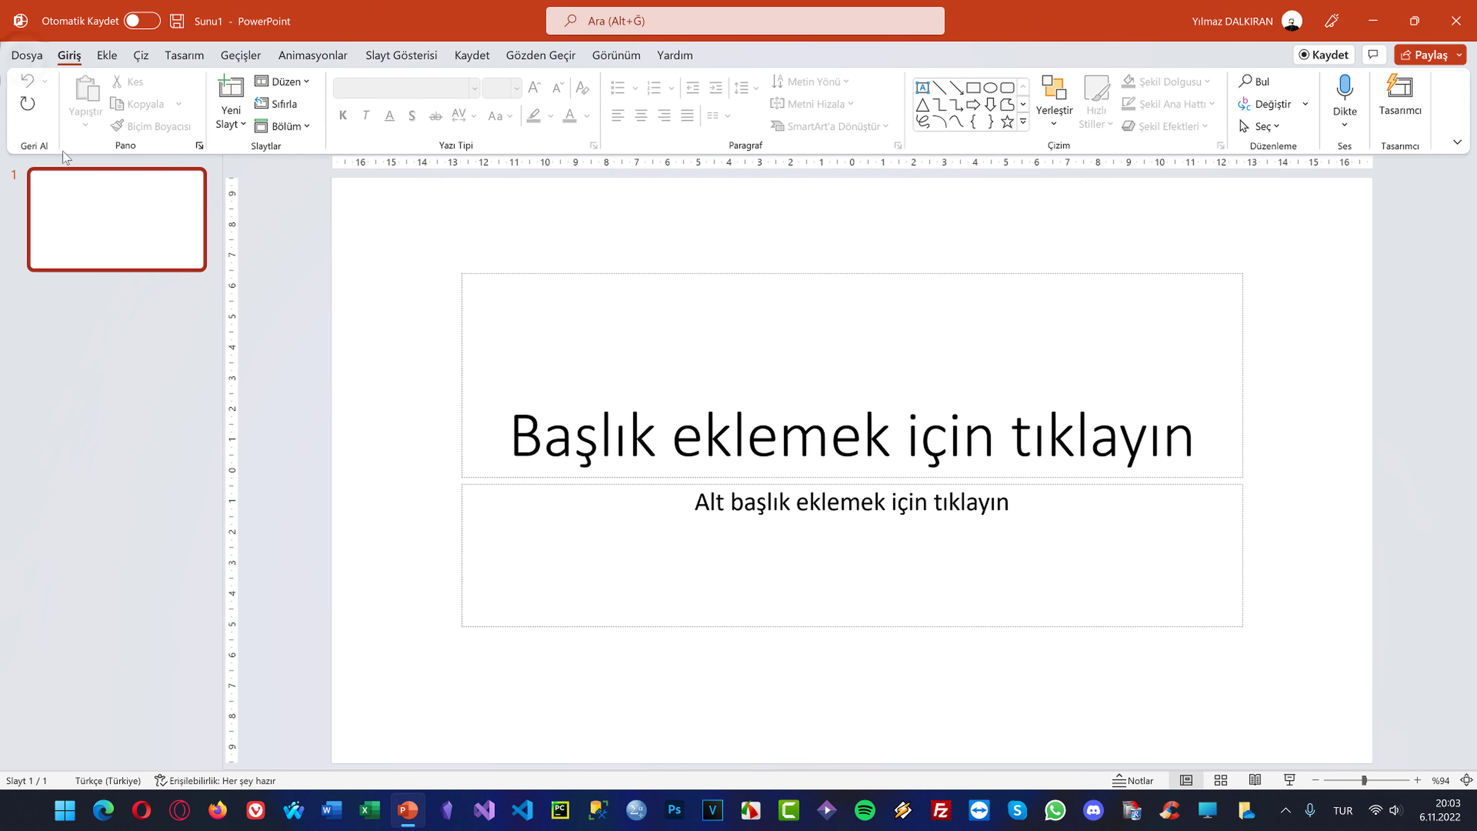
click(690, 274)
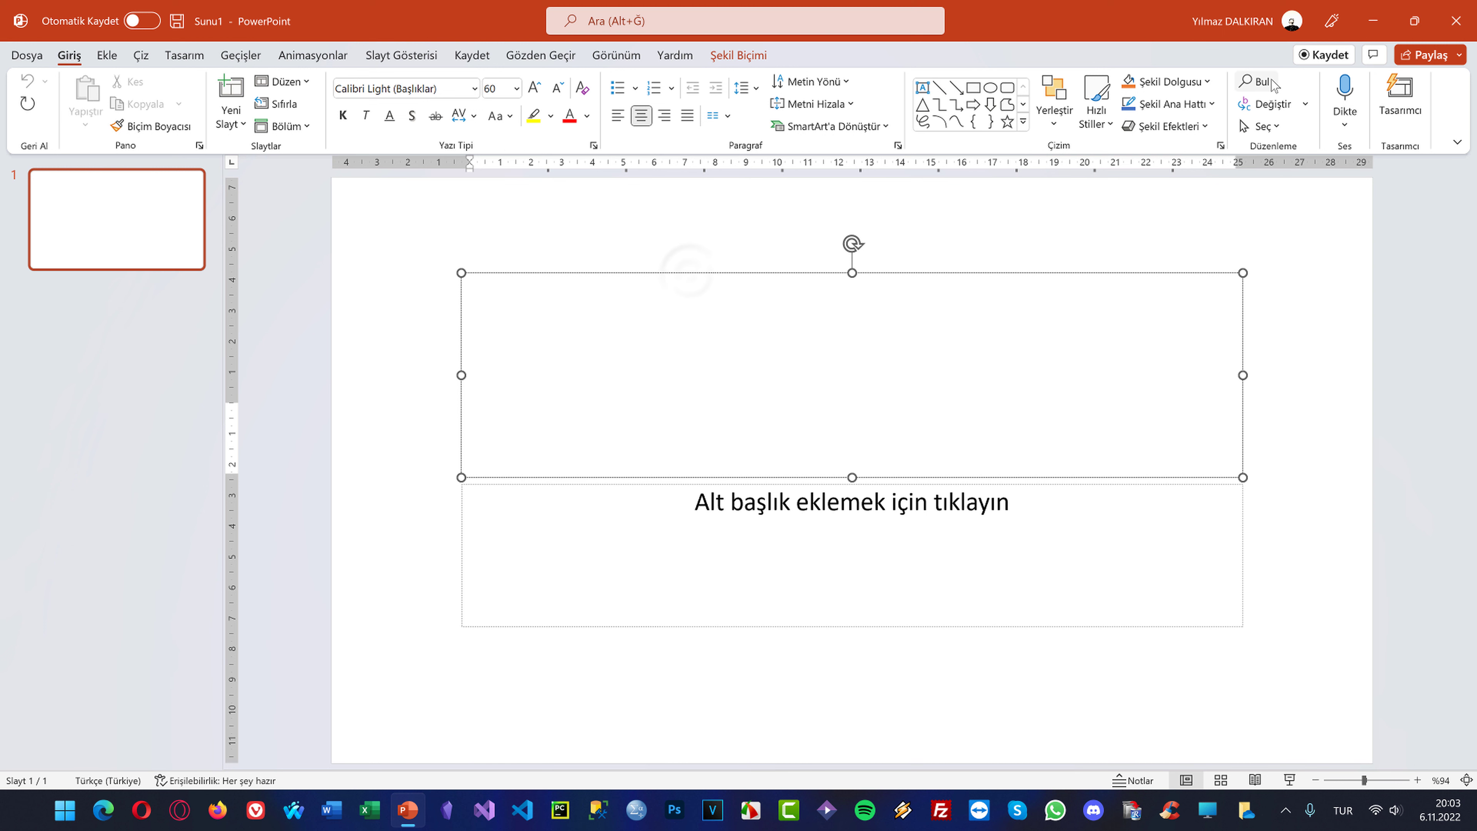
click(390, 243)
click(107, 55)
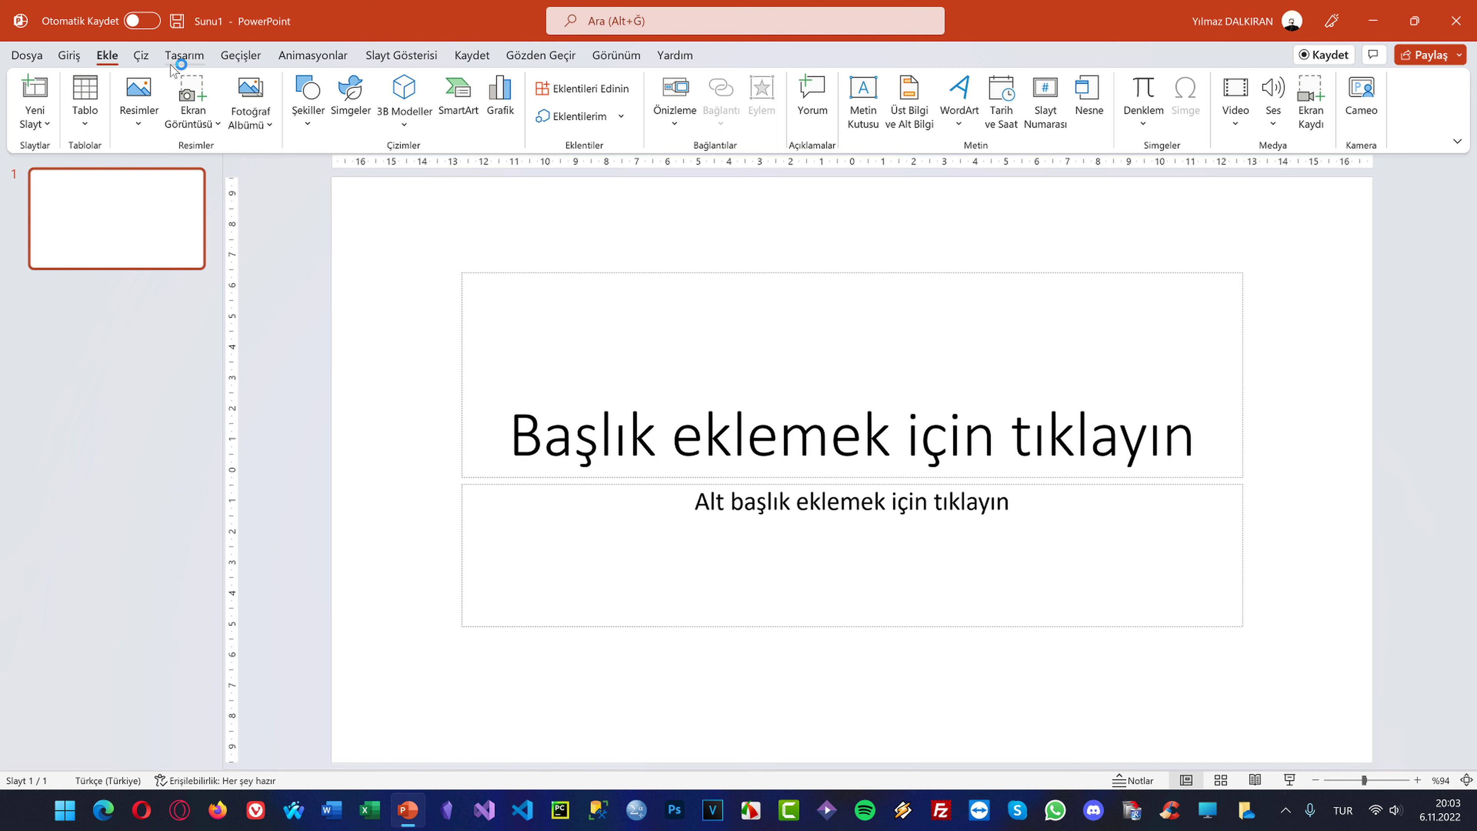
Try the blue diagonal-line theme from Tasarım, then undo it back to the plain white design
click(141, 55)
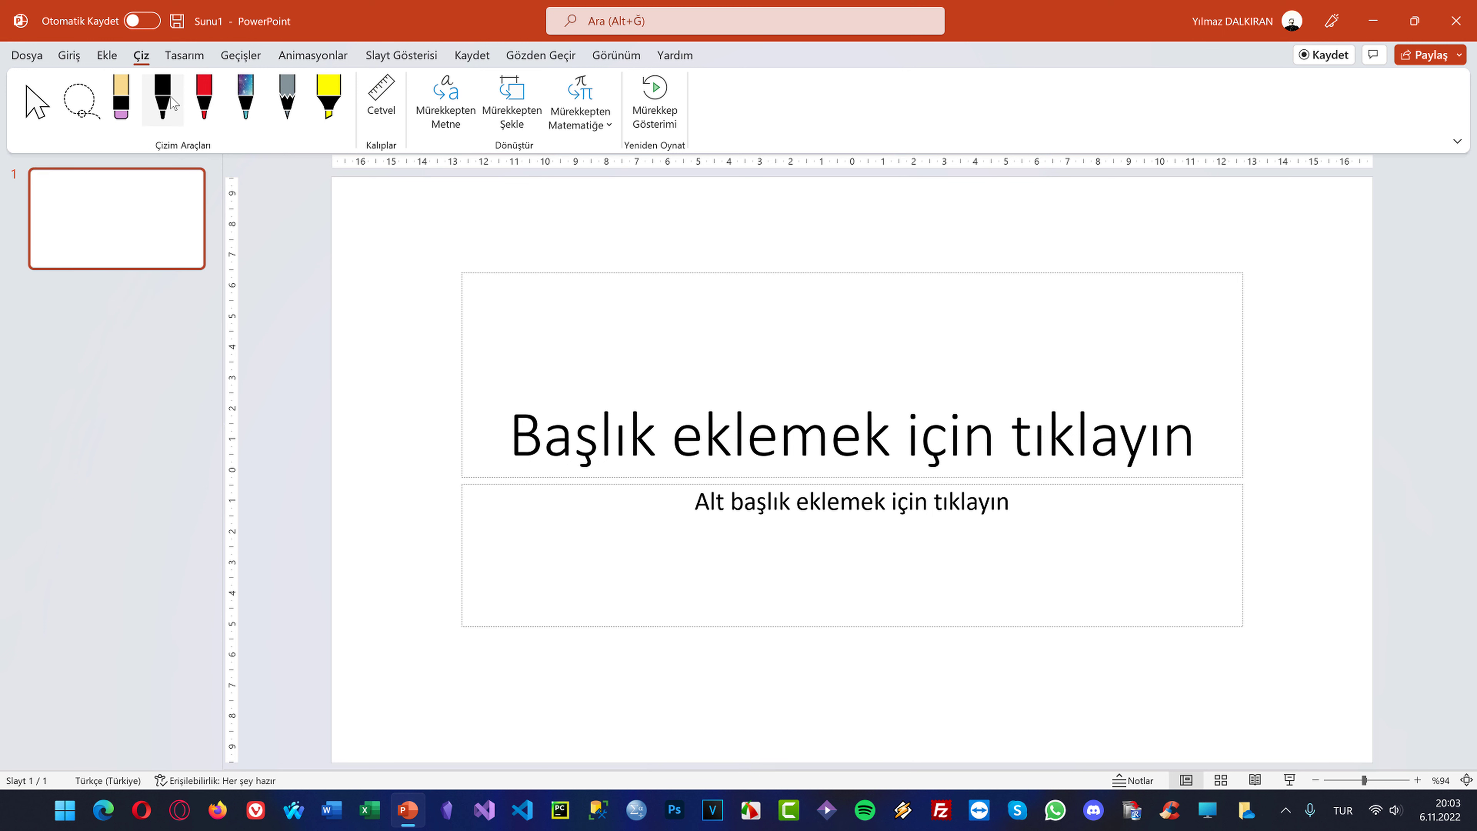
click(178, 57)
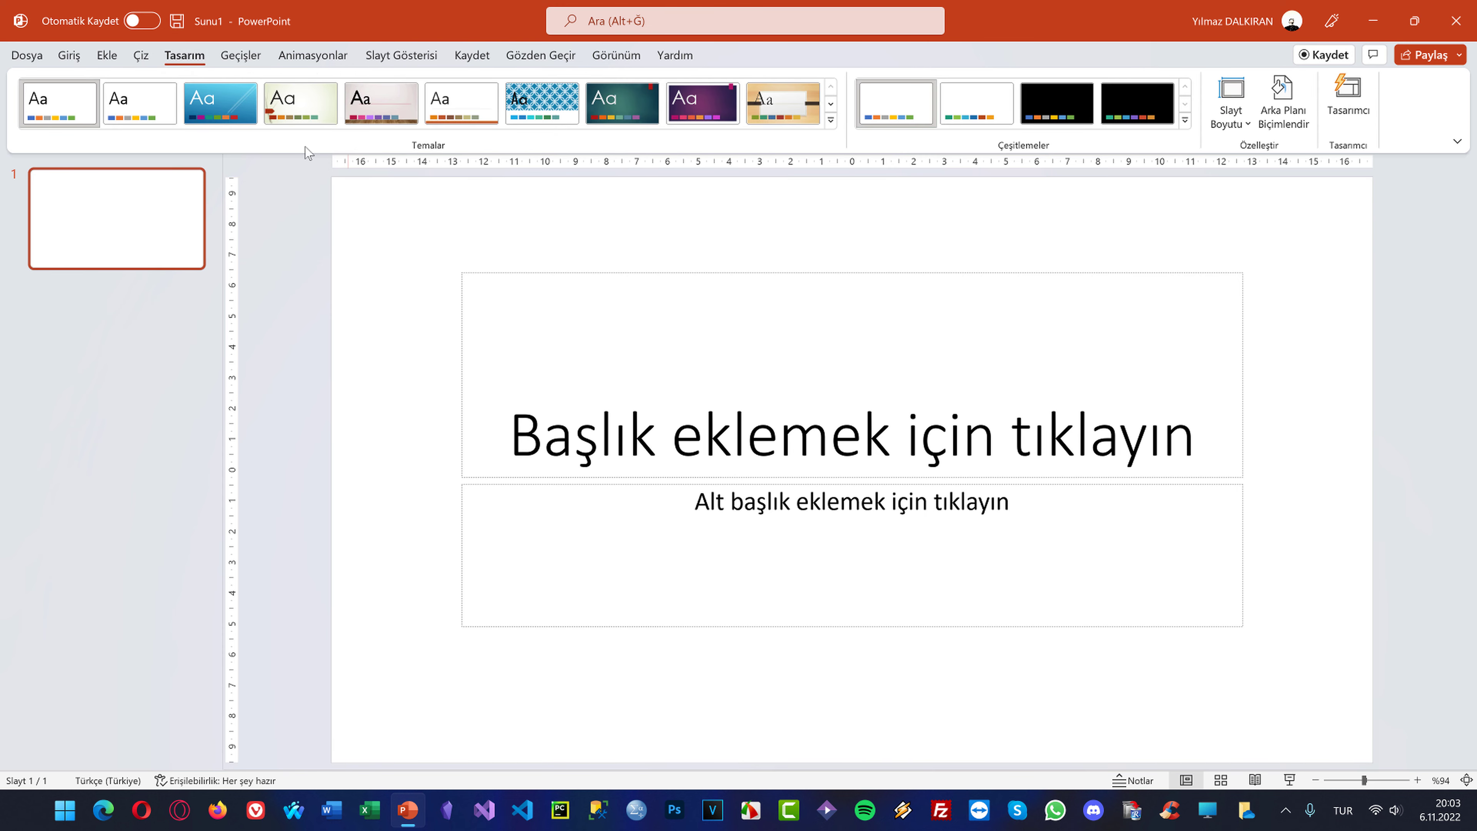
click(220, 103)
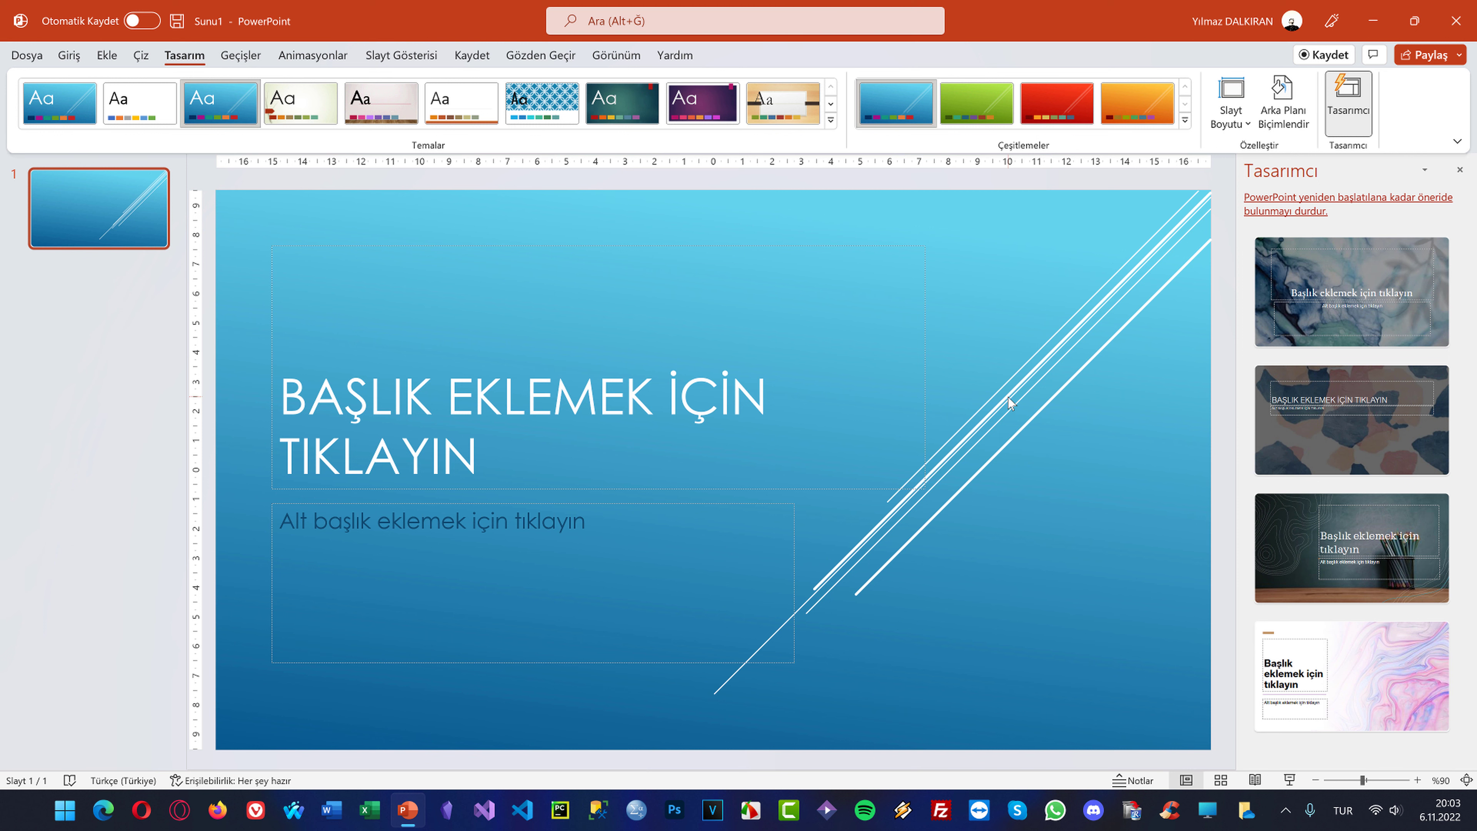
key(ctrl+z)
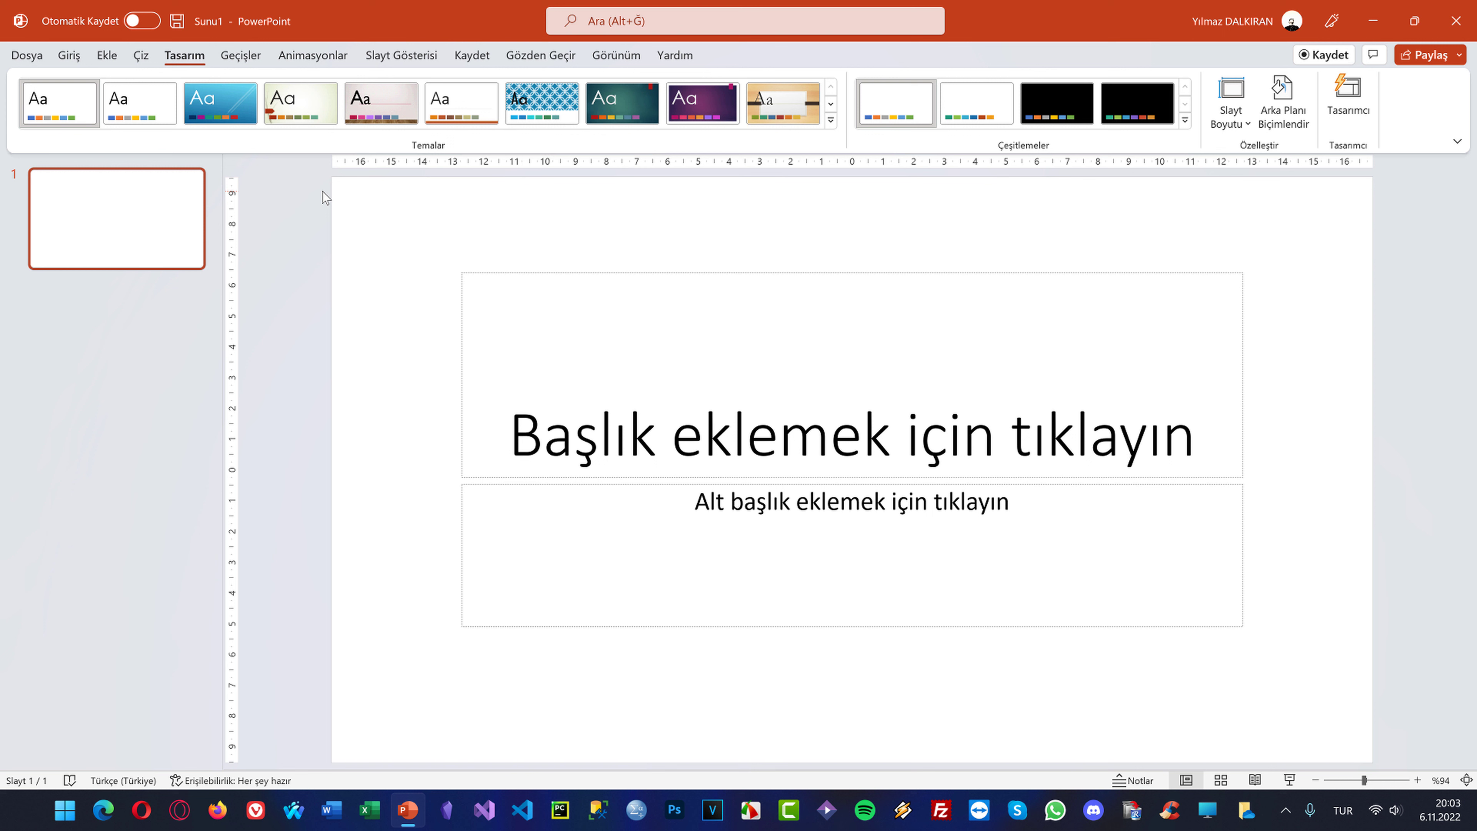
click(251, 55)
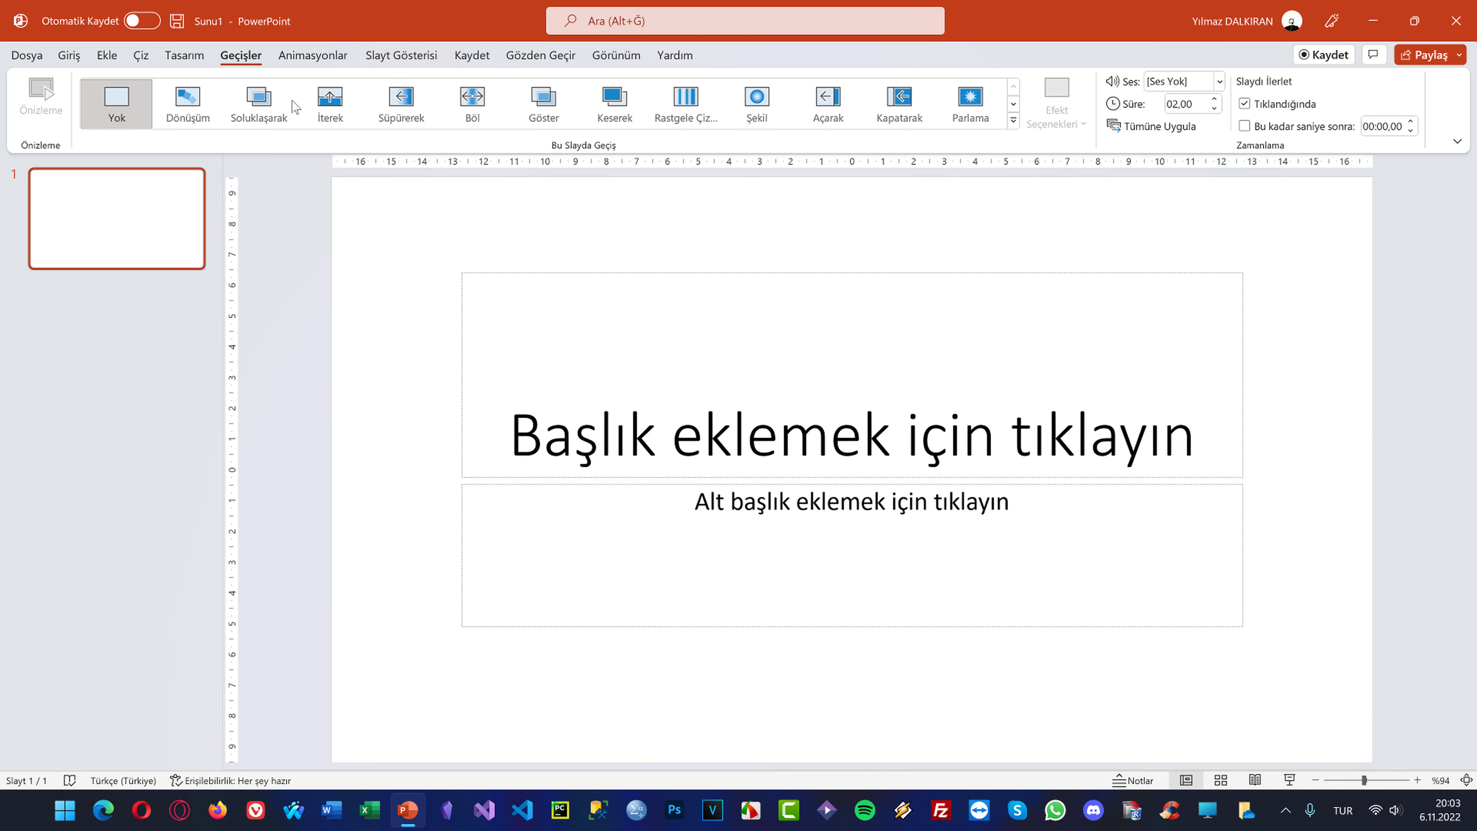
Browse the Animasyonlar, Slayt Gösterisi, Kaydet and Gözden Geçir tabs without changing the slide
click(319, 55)
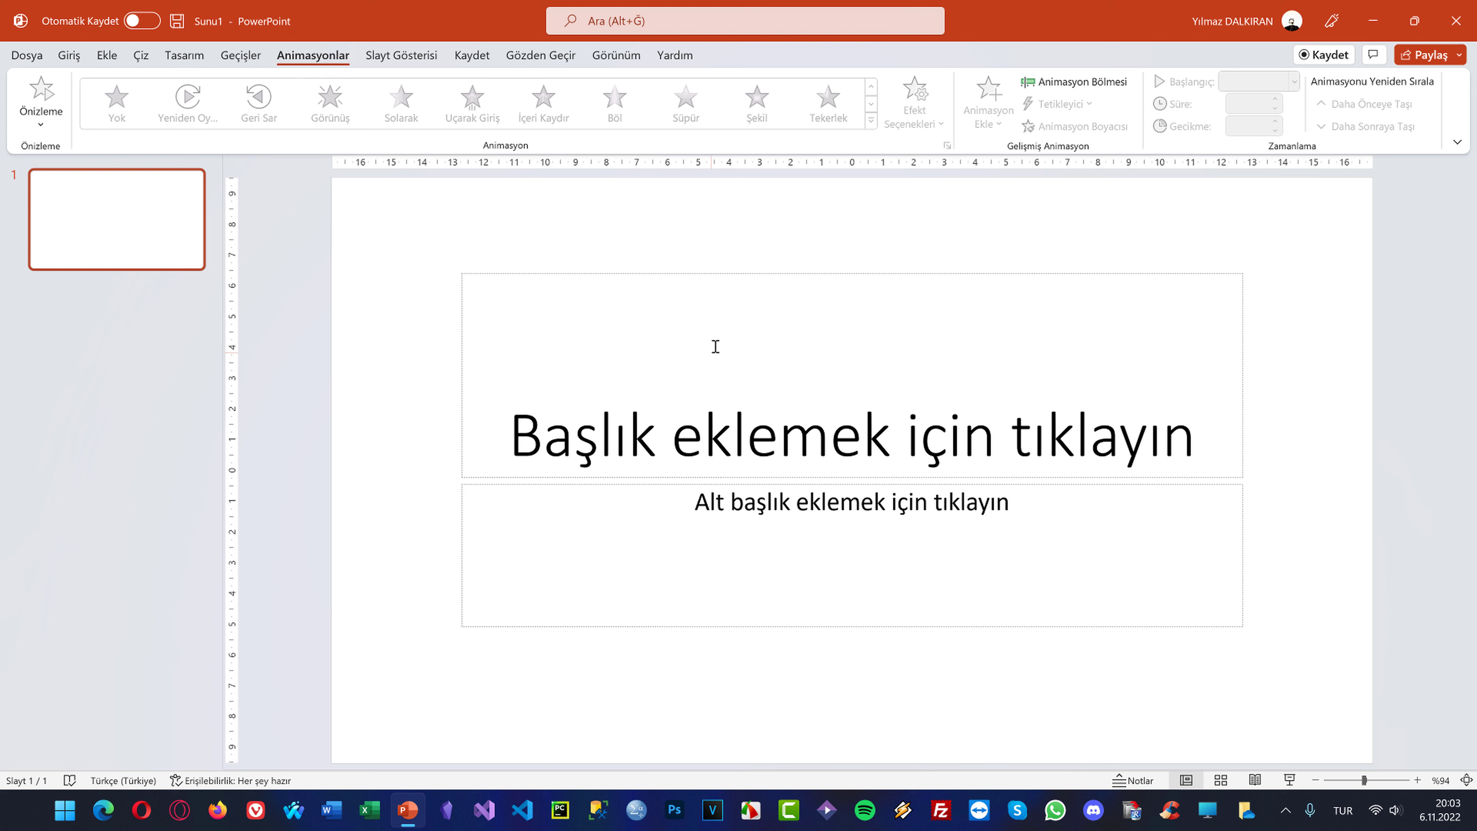
click(753, 278)
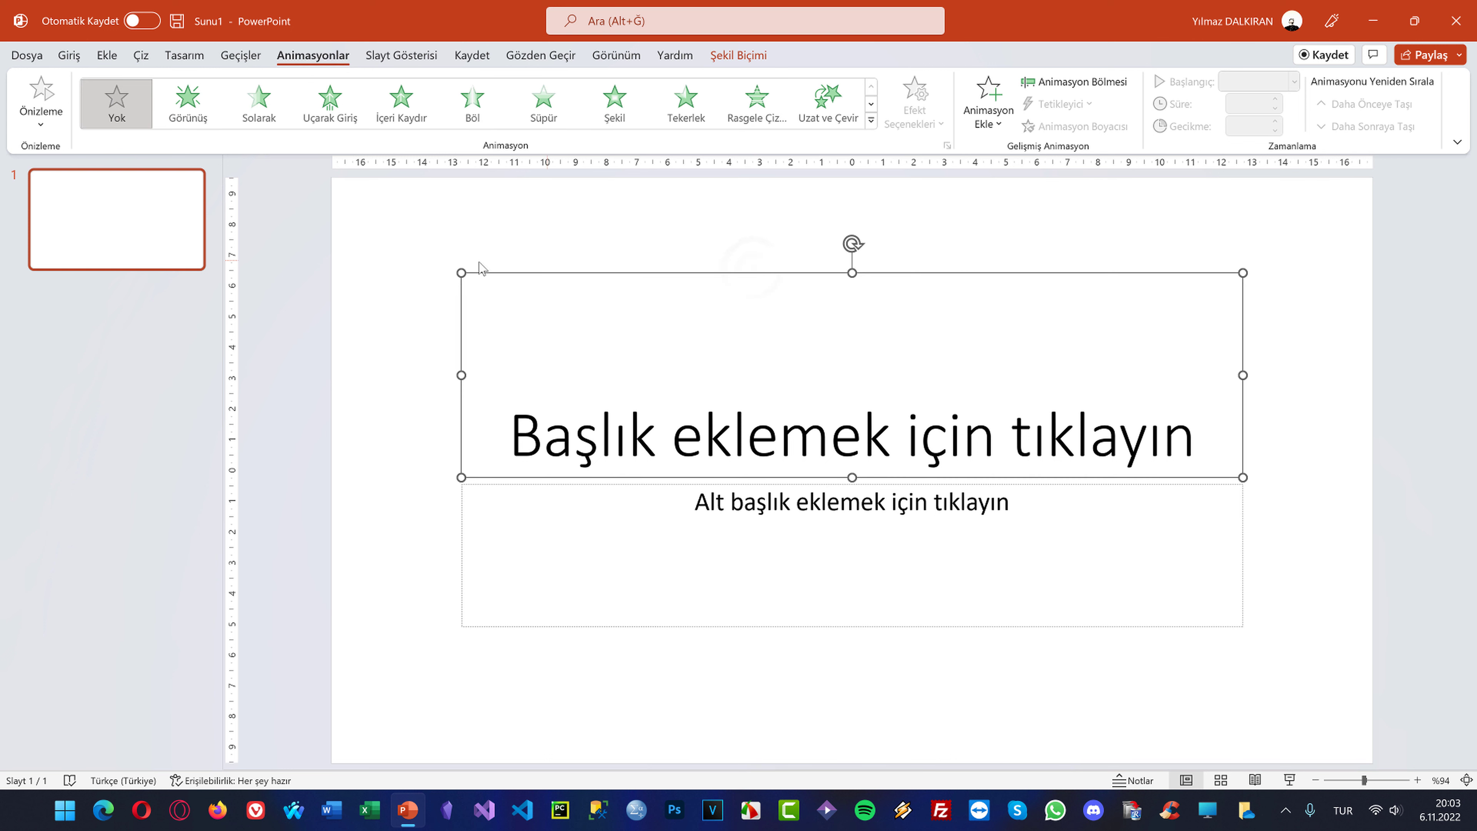
click(375, 227)
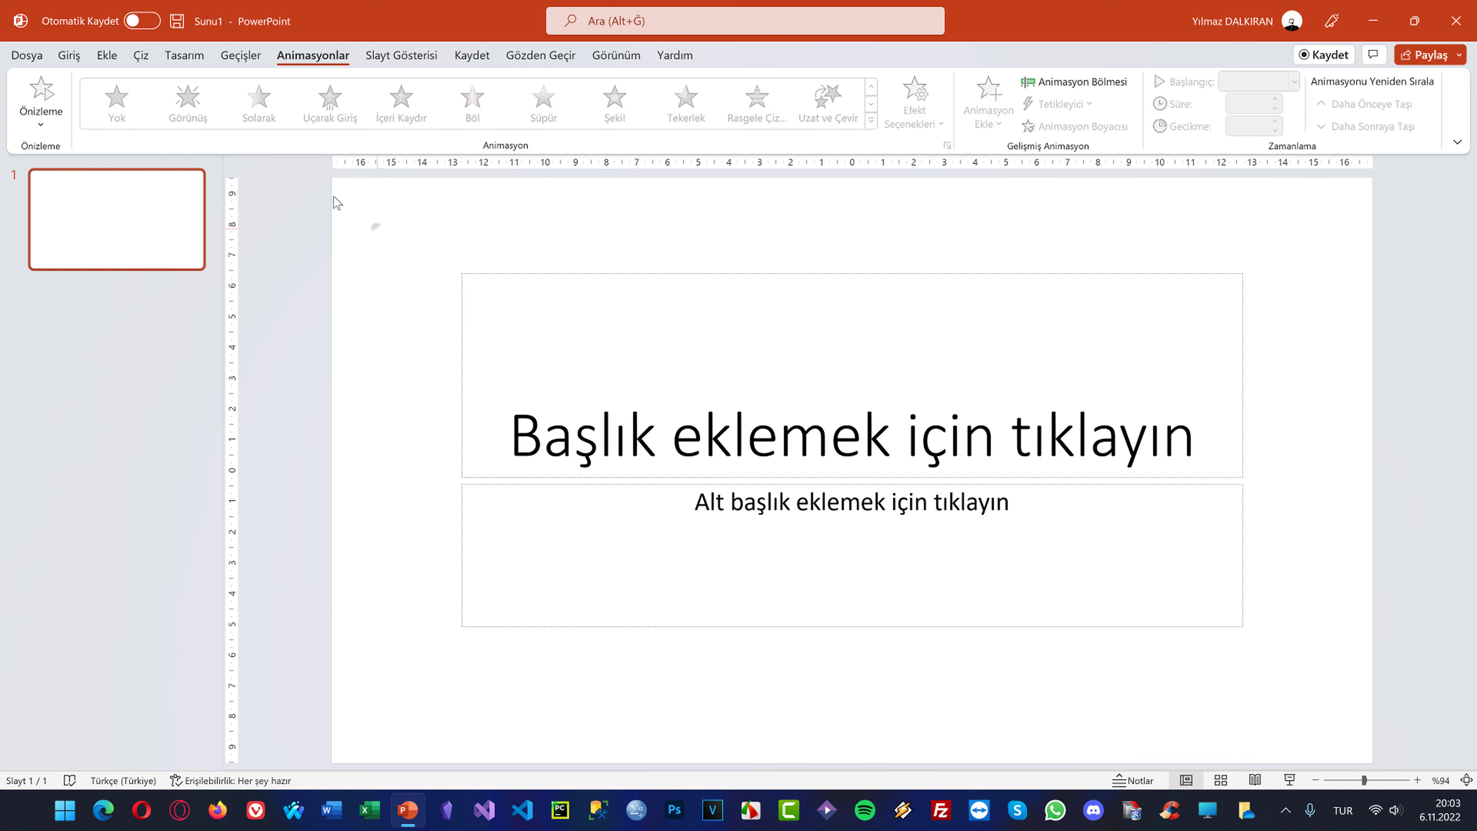
click(378, 55)
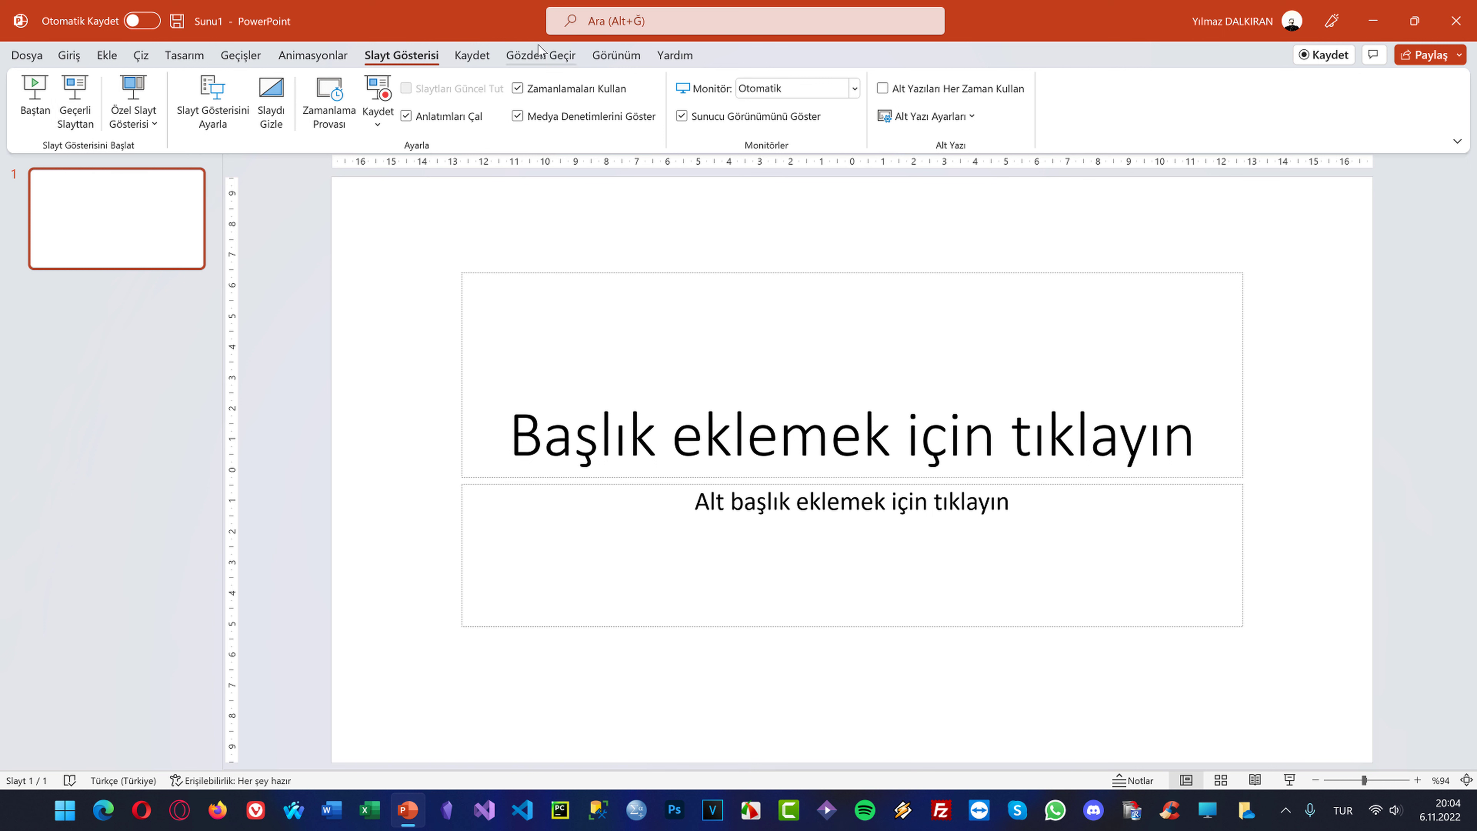
click(471, 54)
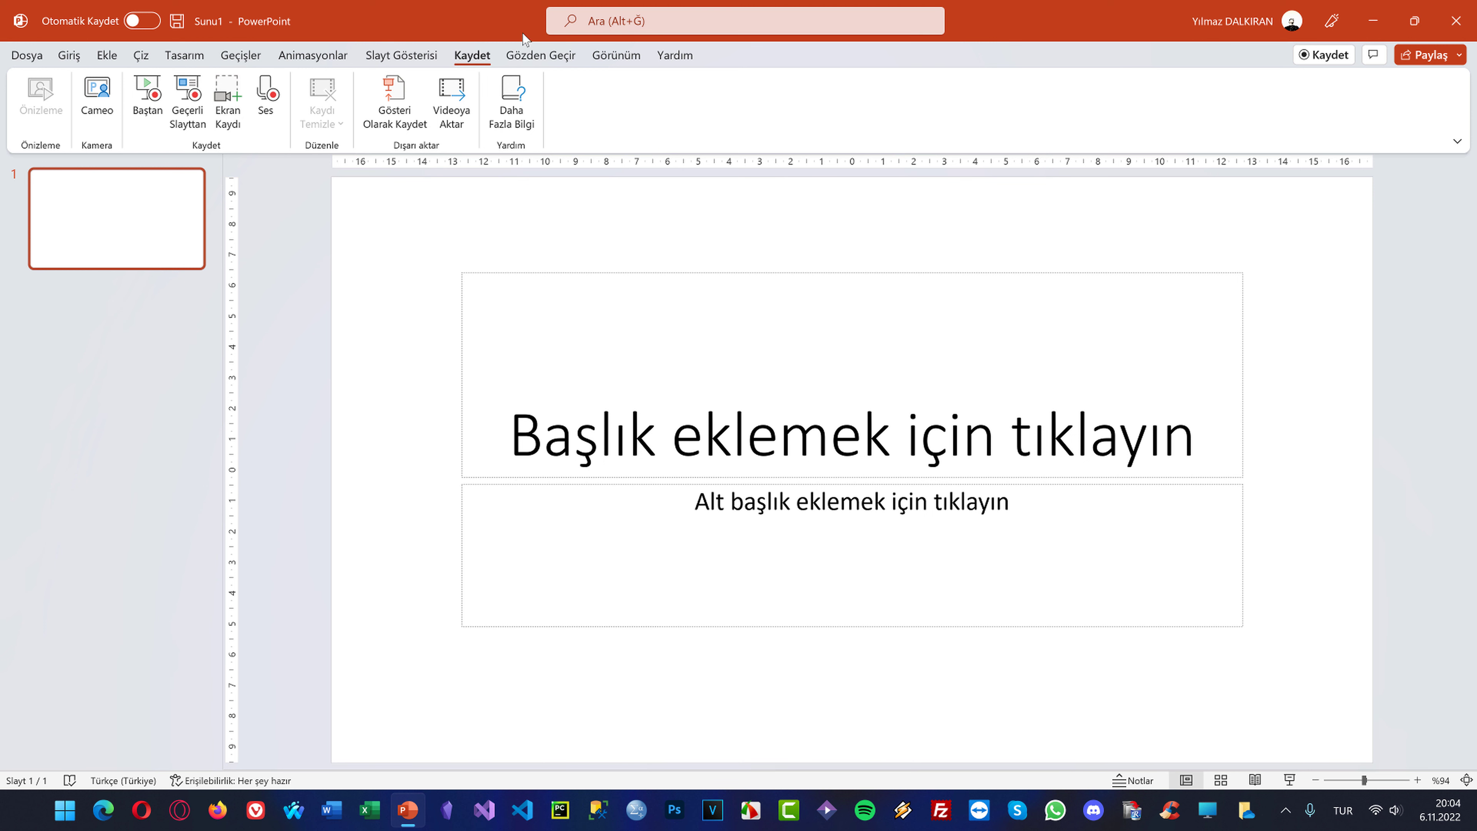
click(528, 57)
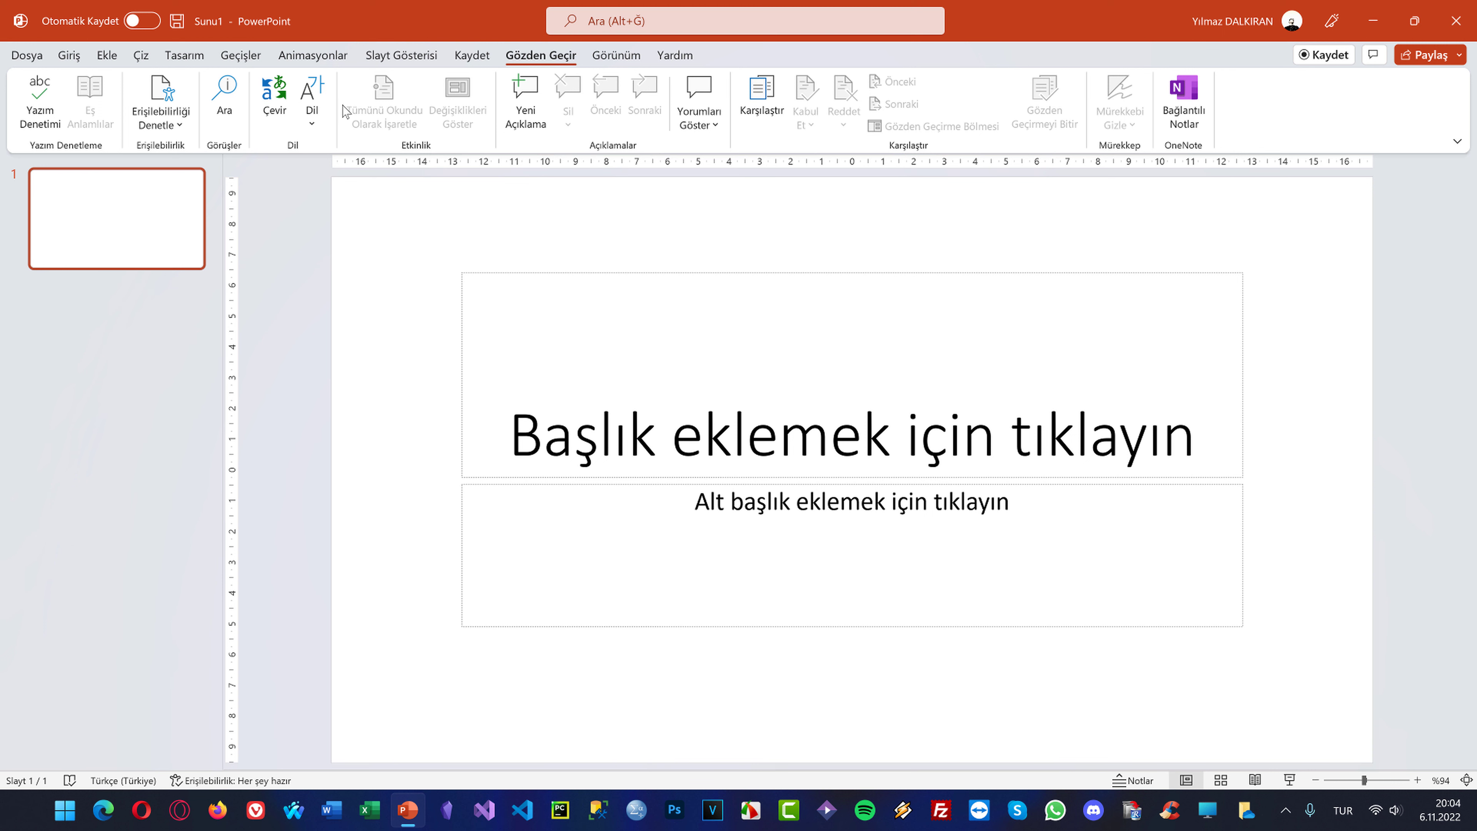
In Görünüm, turn off gridlines and the notes pane, then check Yardım and return to Giriş
click(617, 56)
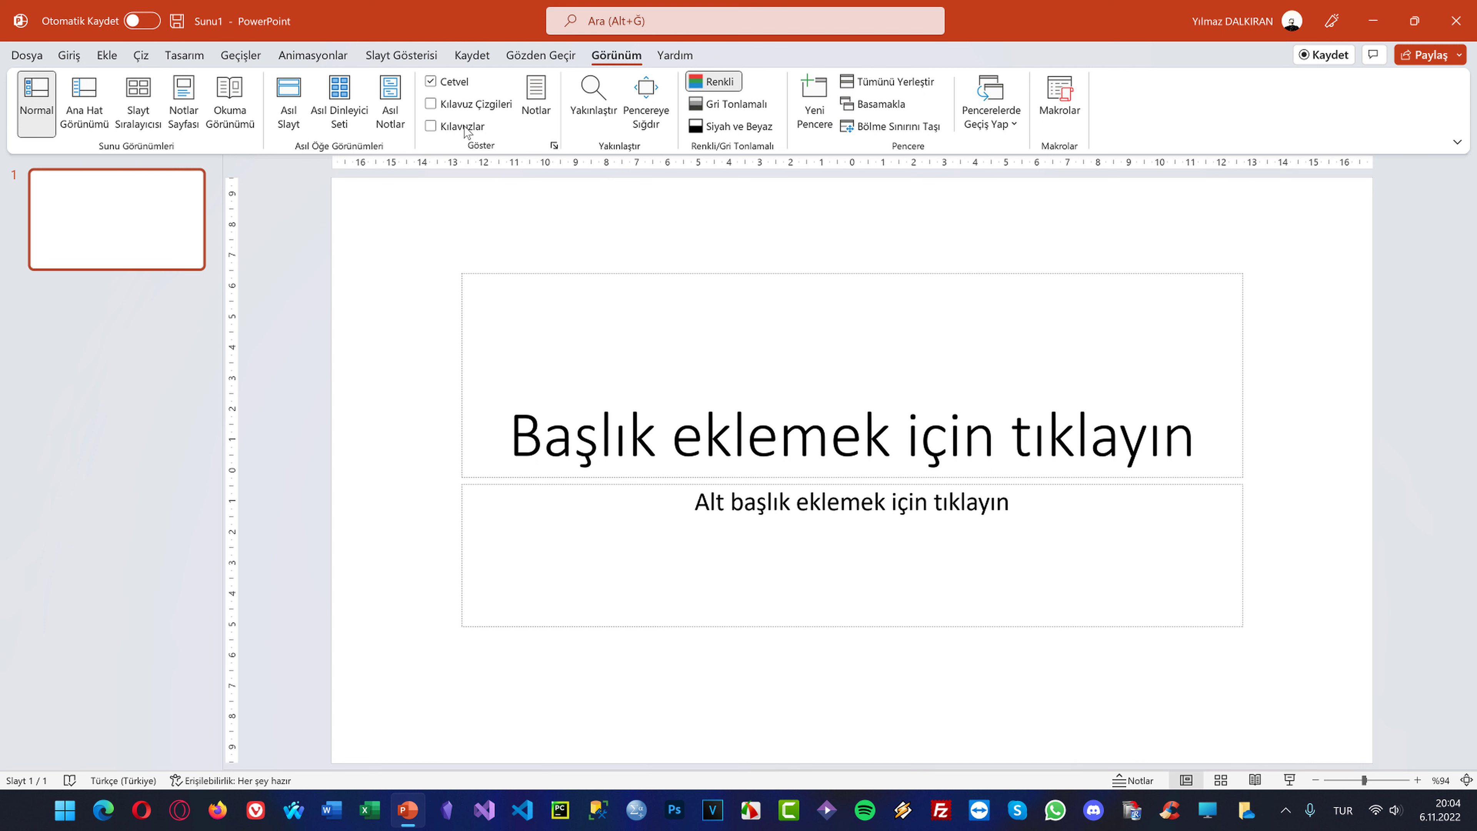
click(454, 104)
click(526, 110)
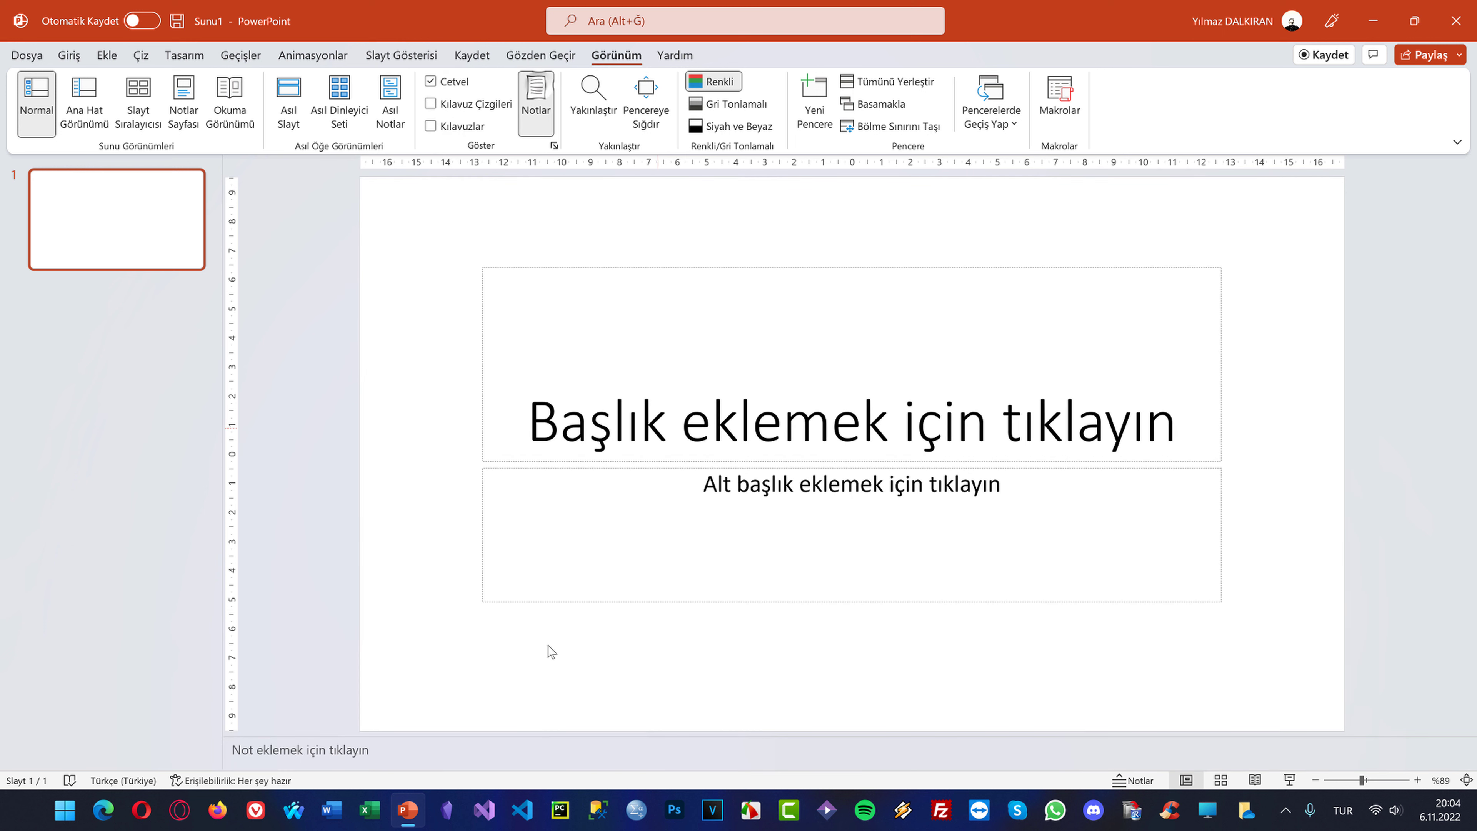
click(535, 108)
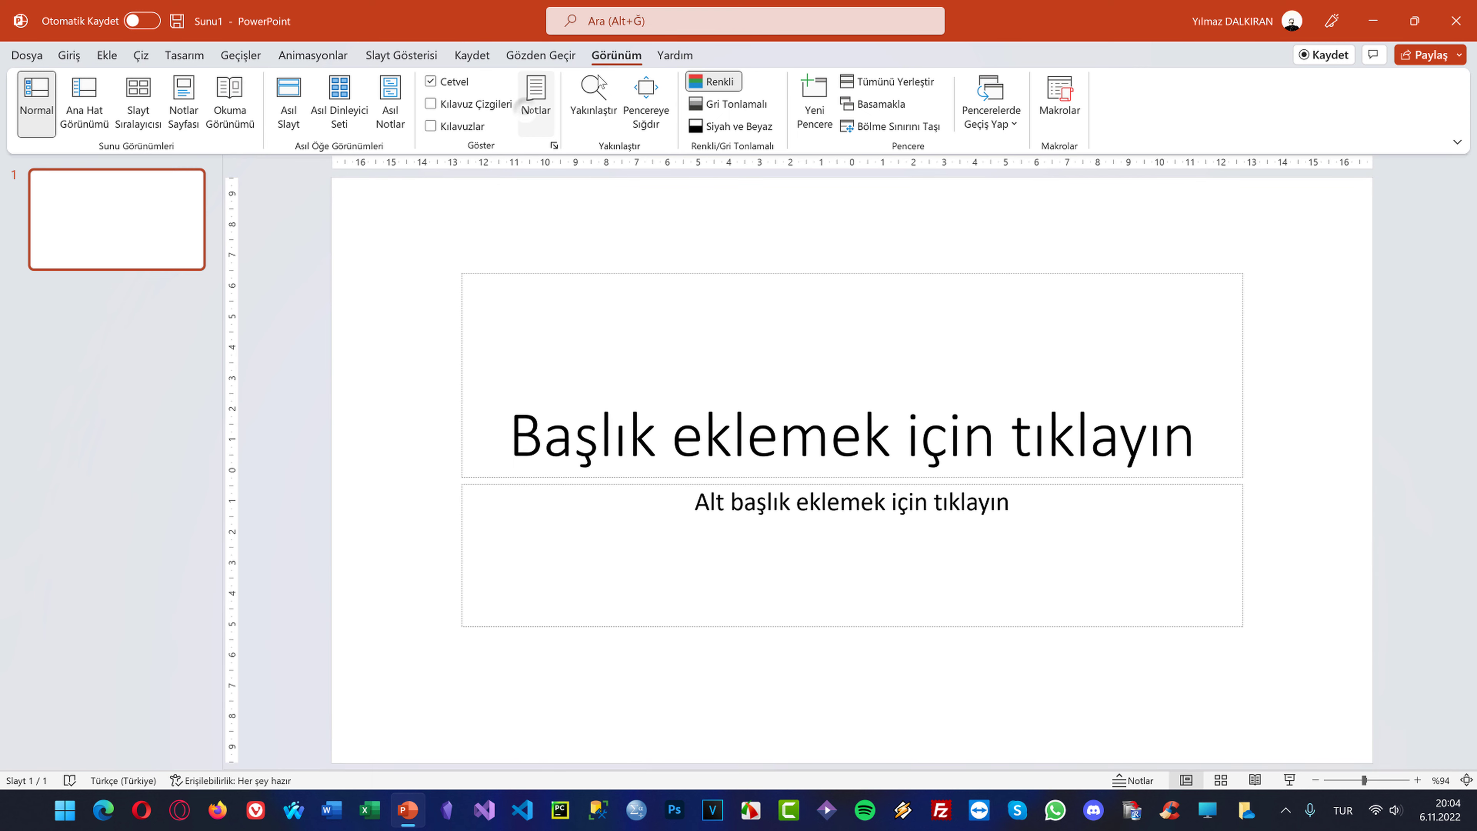
click(675, 55)
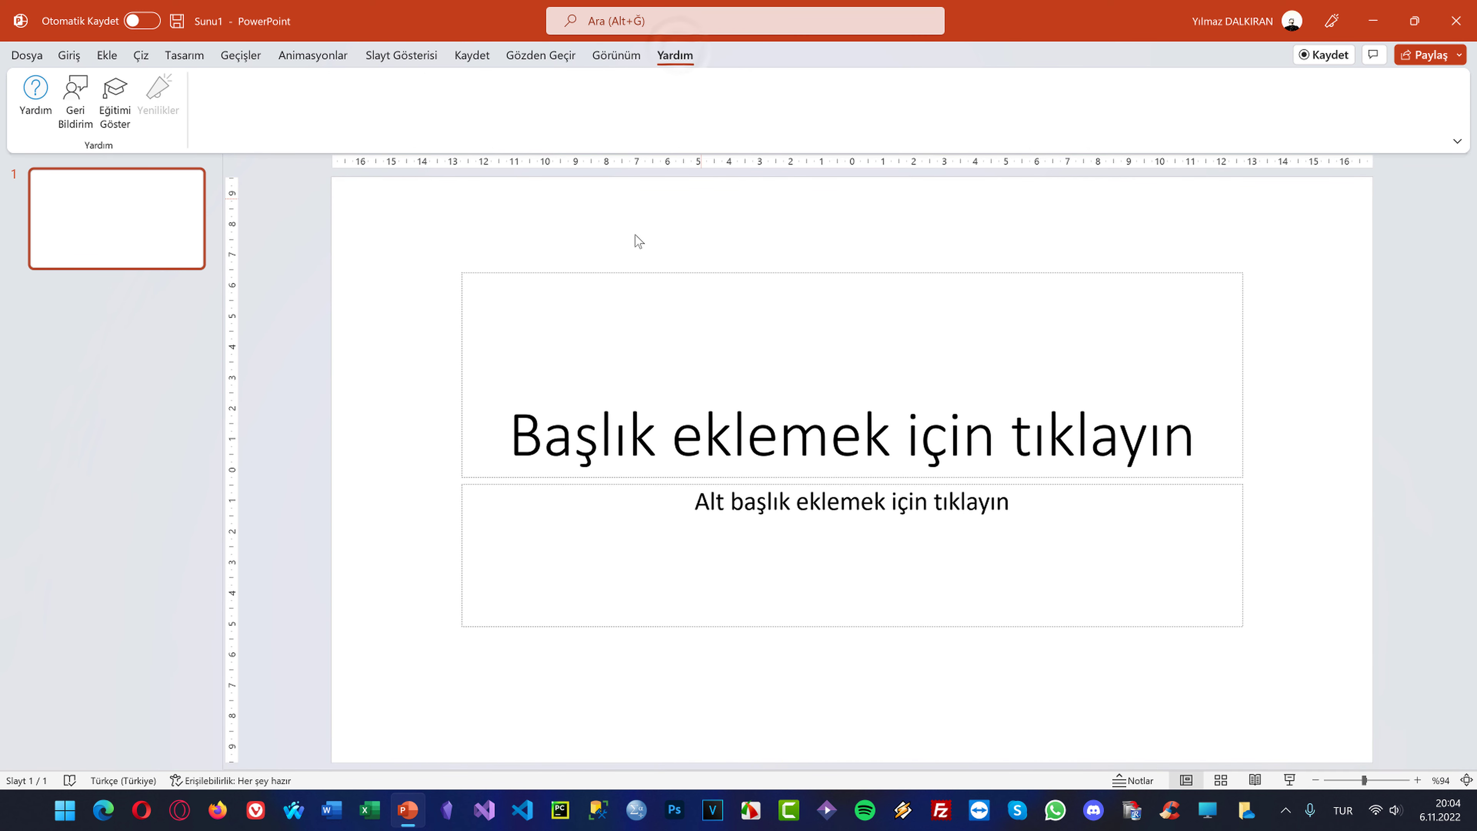
click(69, 55)
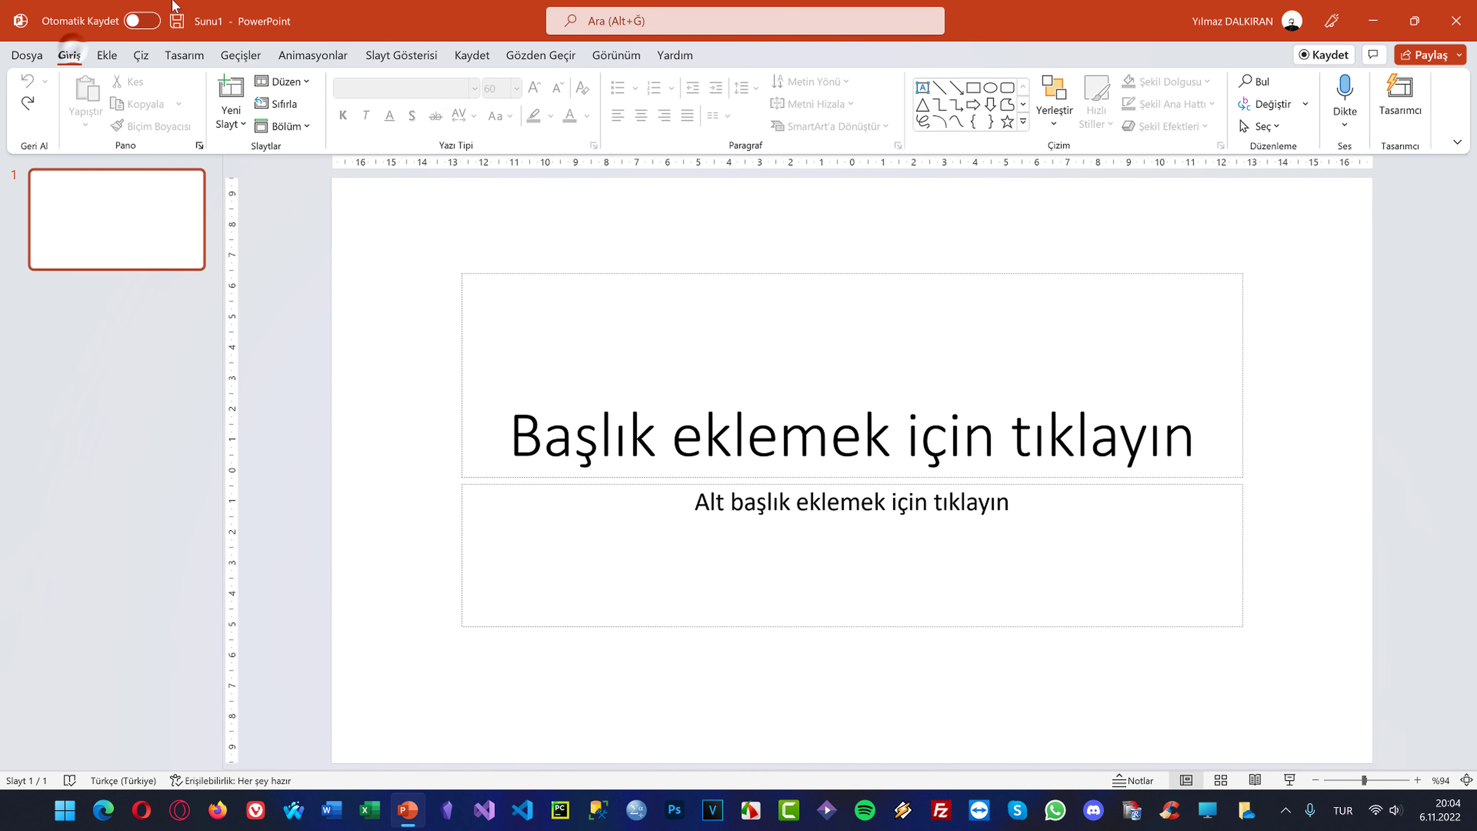
Save to Masaüstü as Yıllık Satış Raporu.pptx, minimise PowerPoint, and move the file icon top centre
click(178, 21)
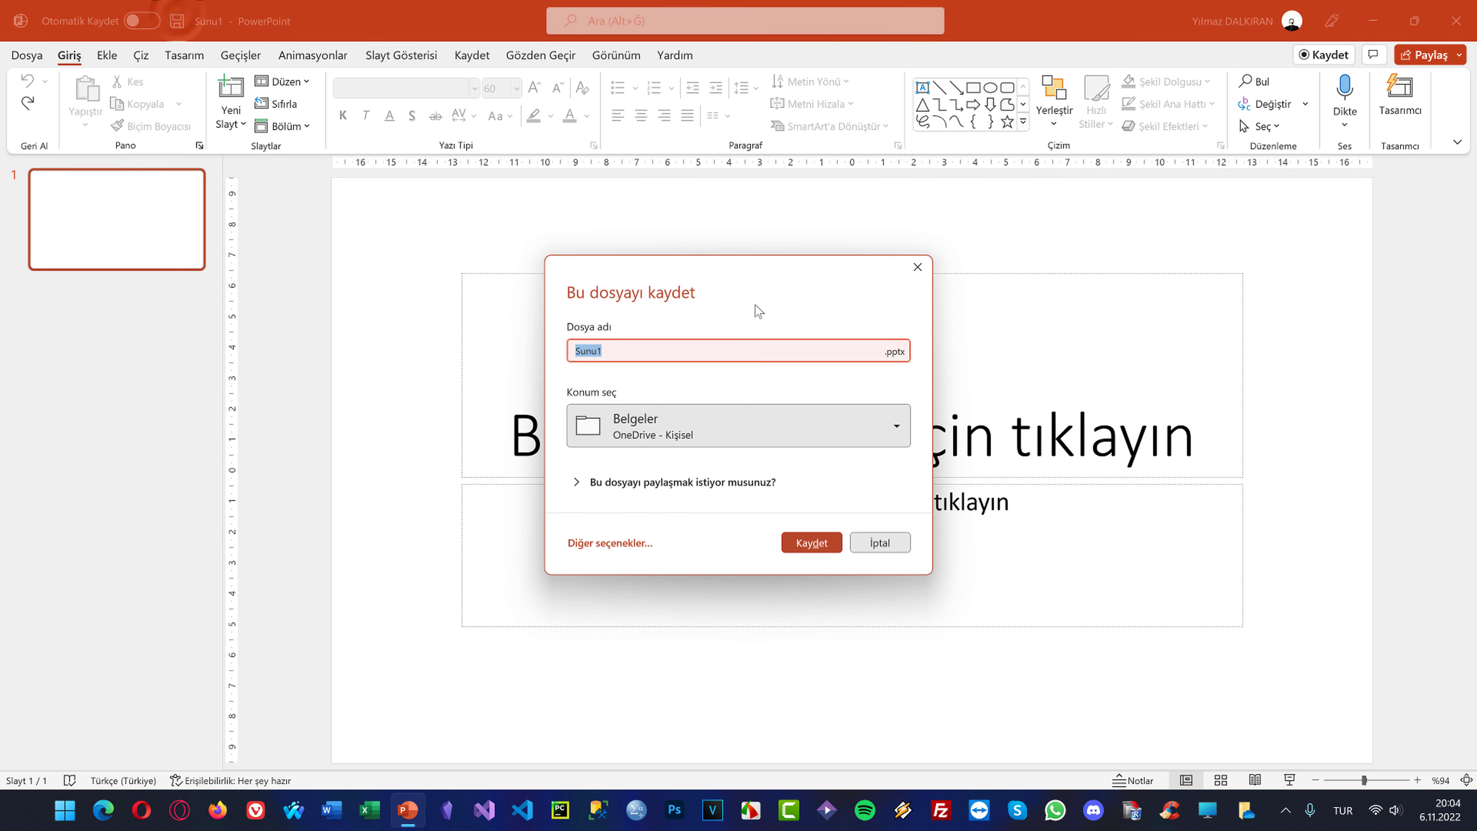
click(738, 419)
click(634, 553)
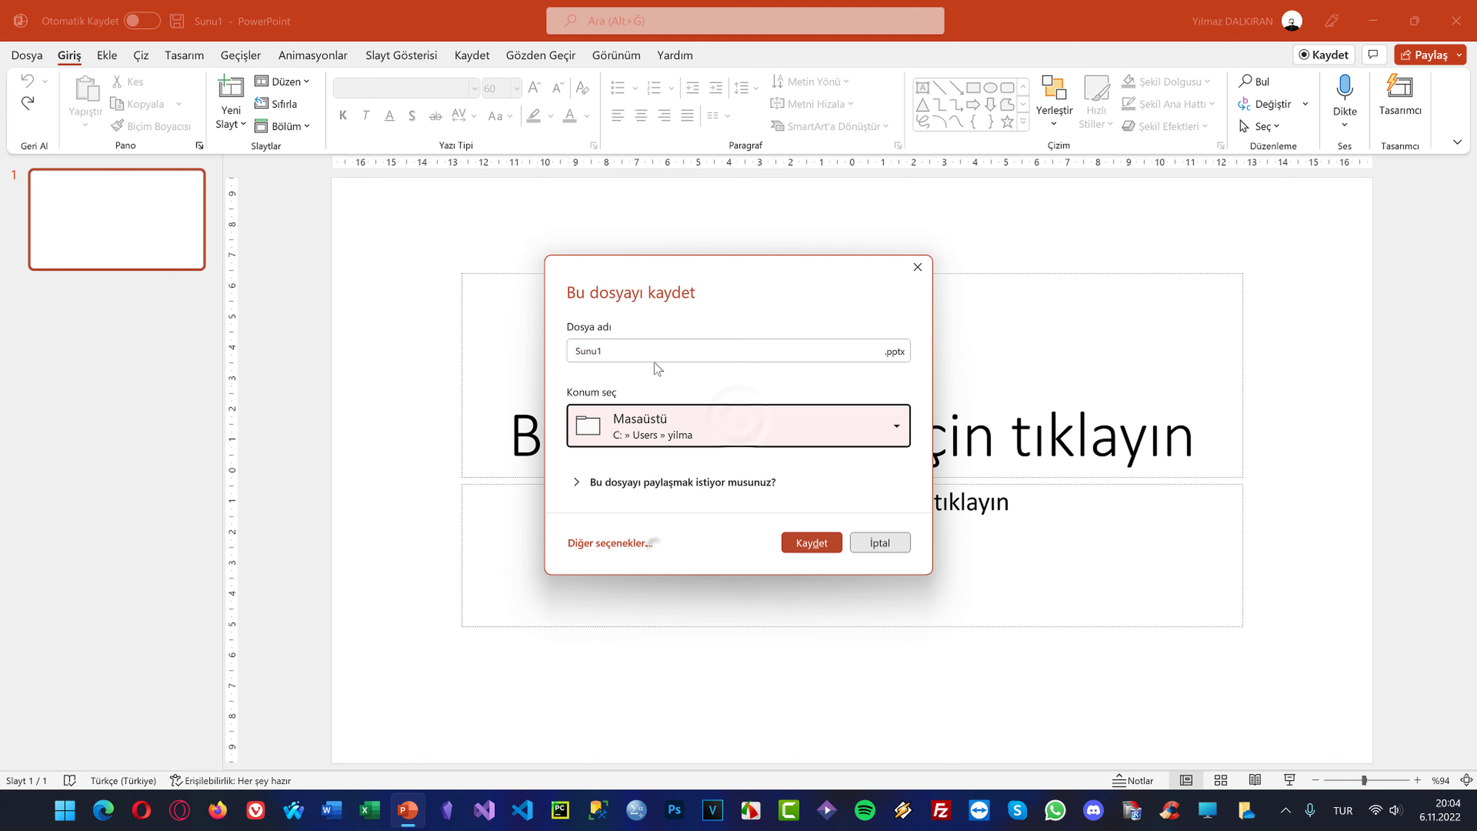
double_click(633, 352)
text(Yıllık Satış Raporu)
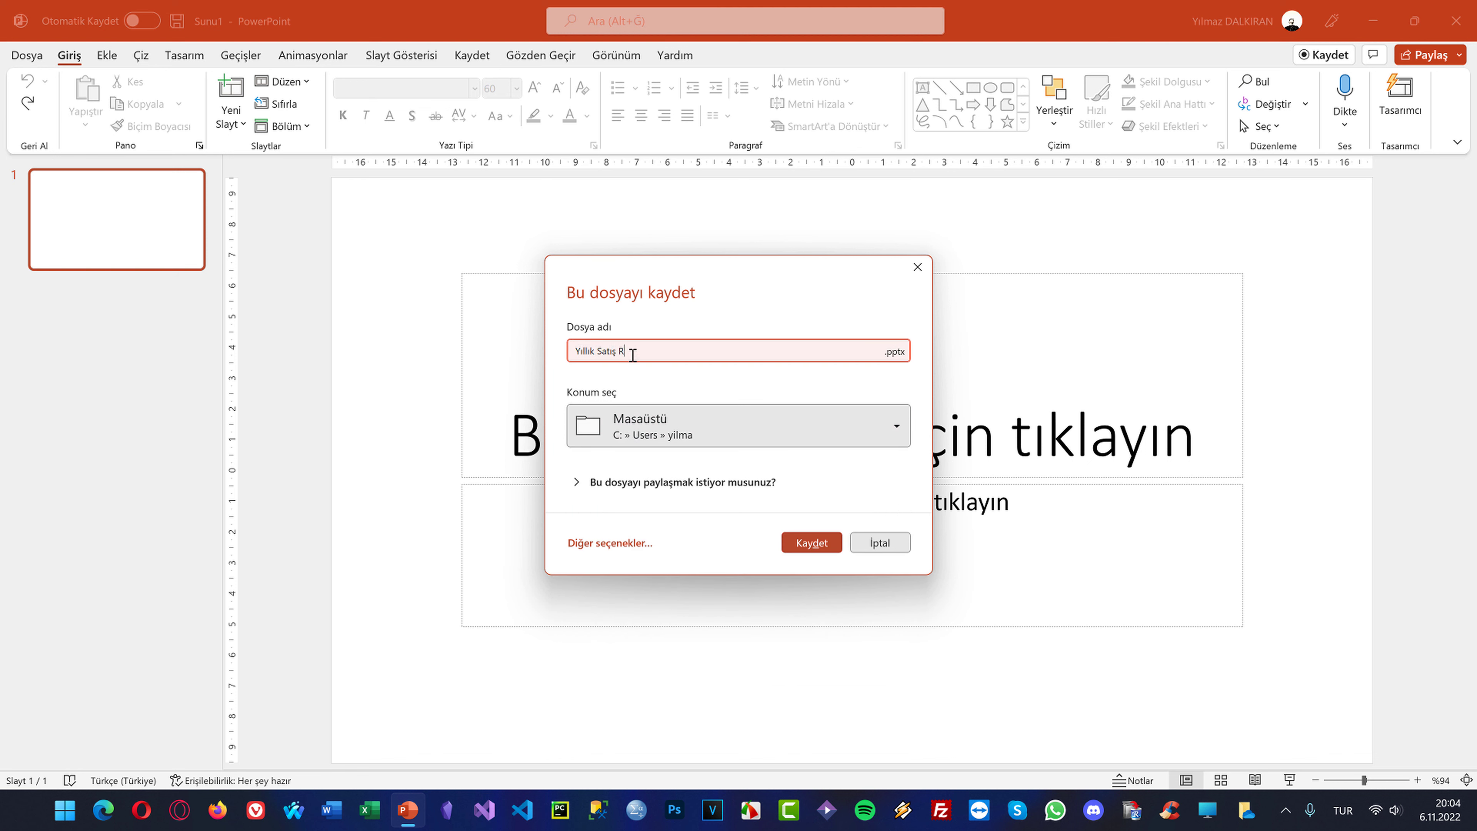
click(802, 543)
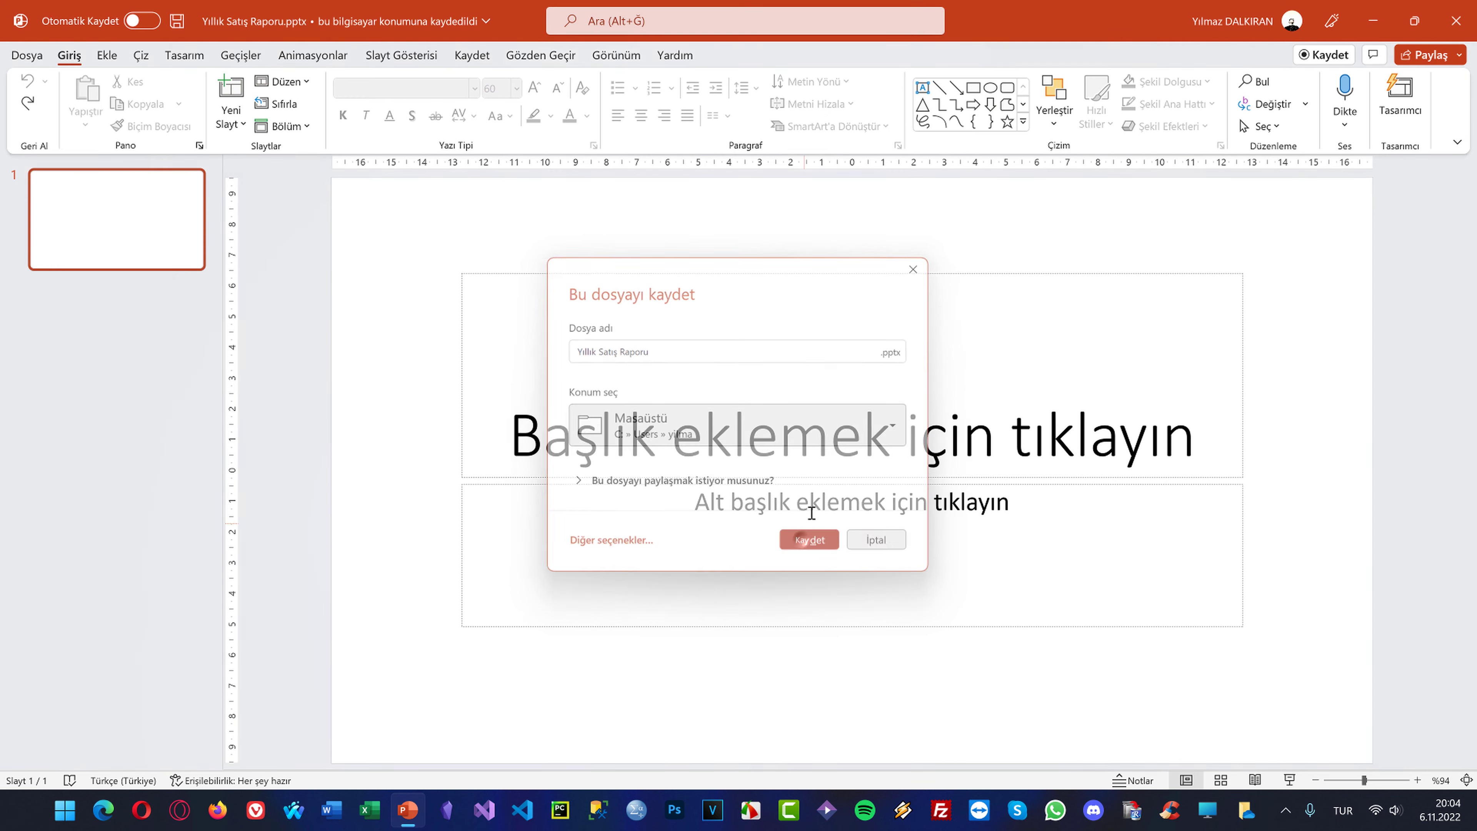
click(1387, 7)
drag(62, 40, 552, 35)
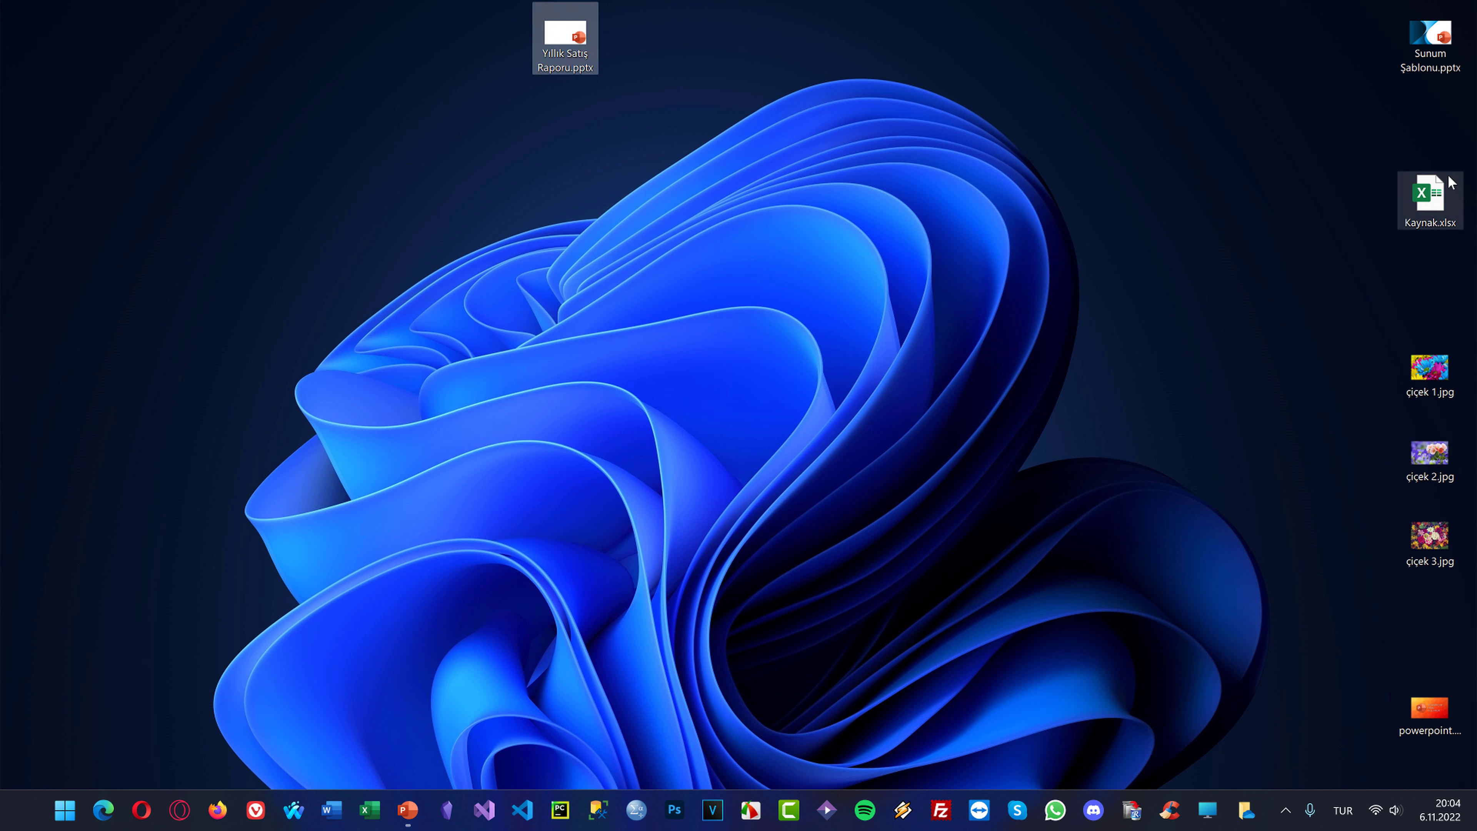
Open the Kaynak.xlsx workbook from its desktop icon in Excel
double_click(1427, 193)
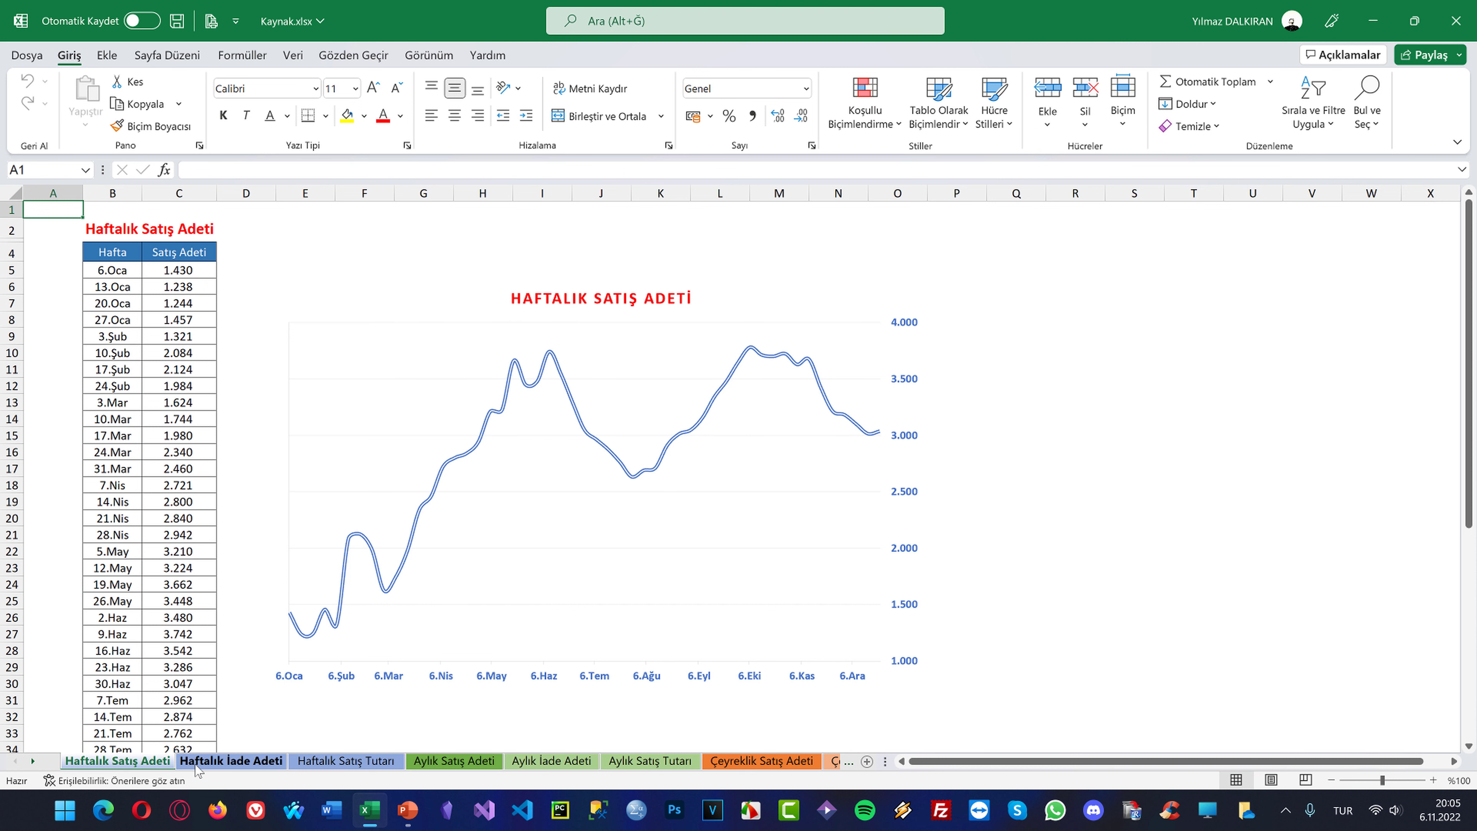
Look through every sheet from Haftalık İade Adeti to Çeyreklik Satış Tutarı, then close Excel
click(231, 760)
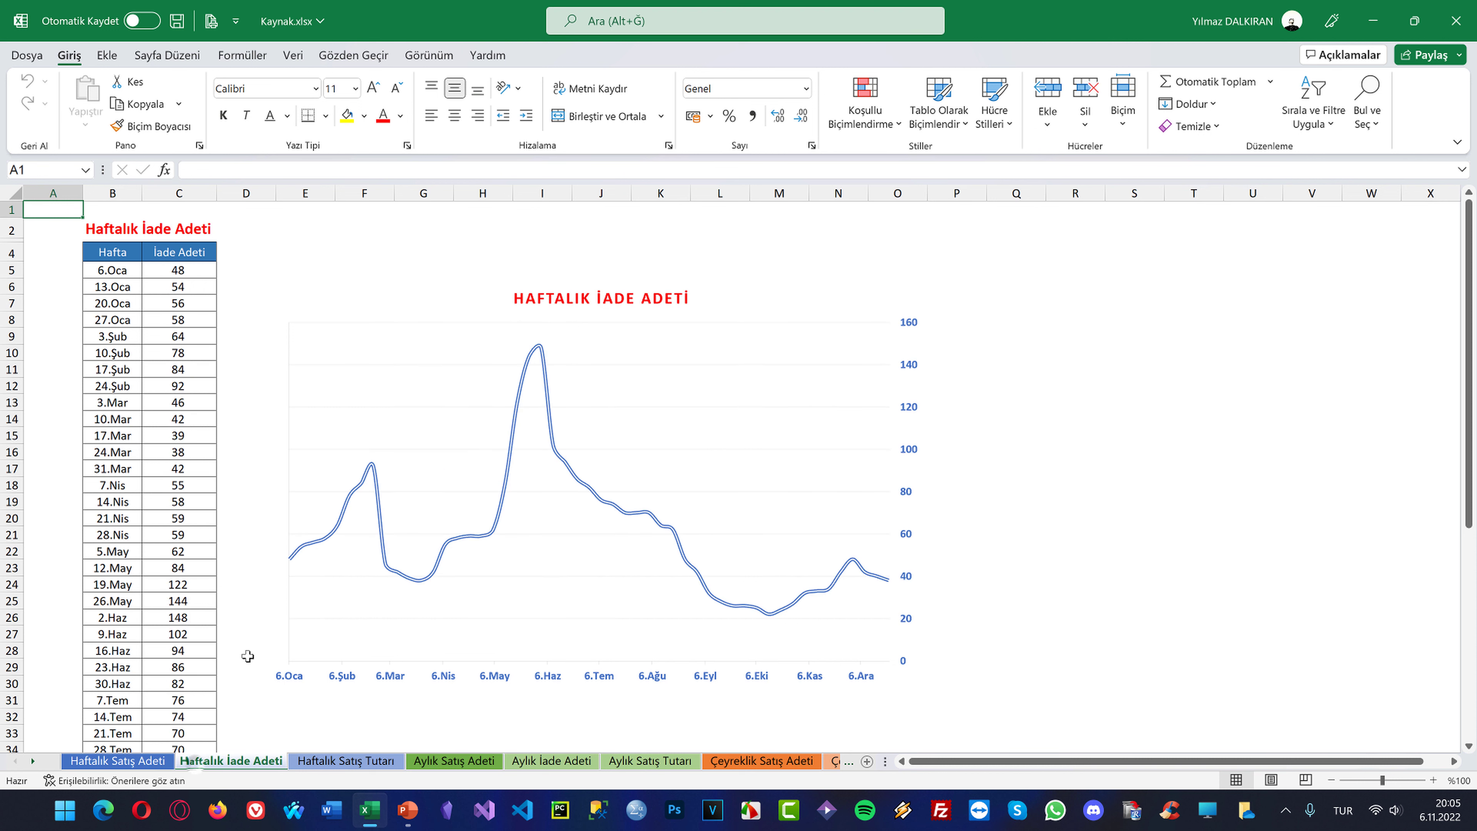
click(344, 760)
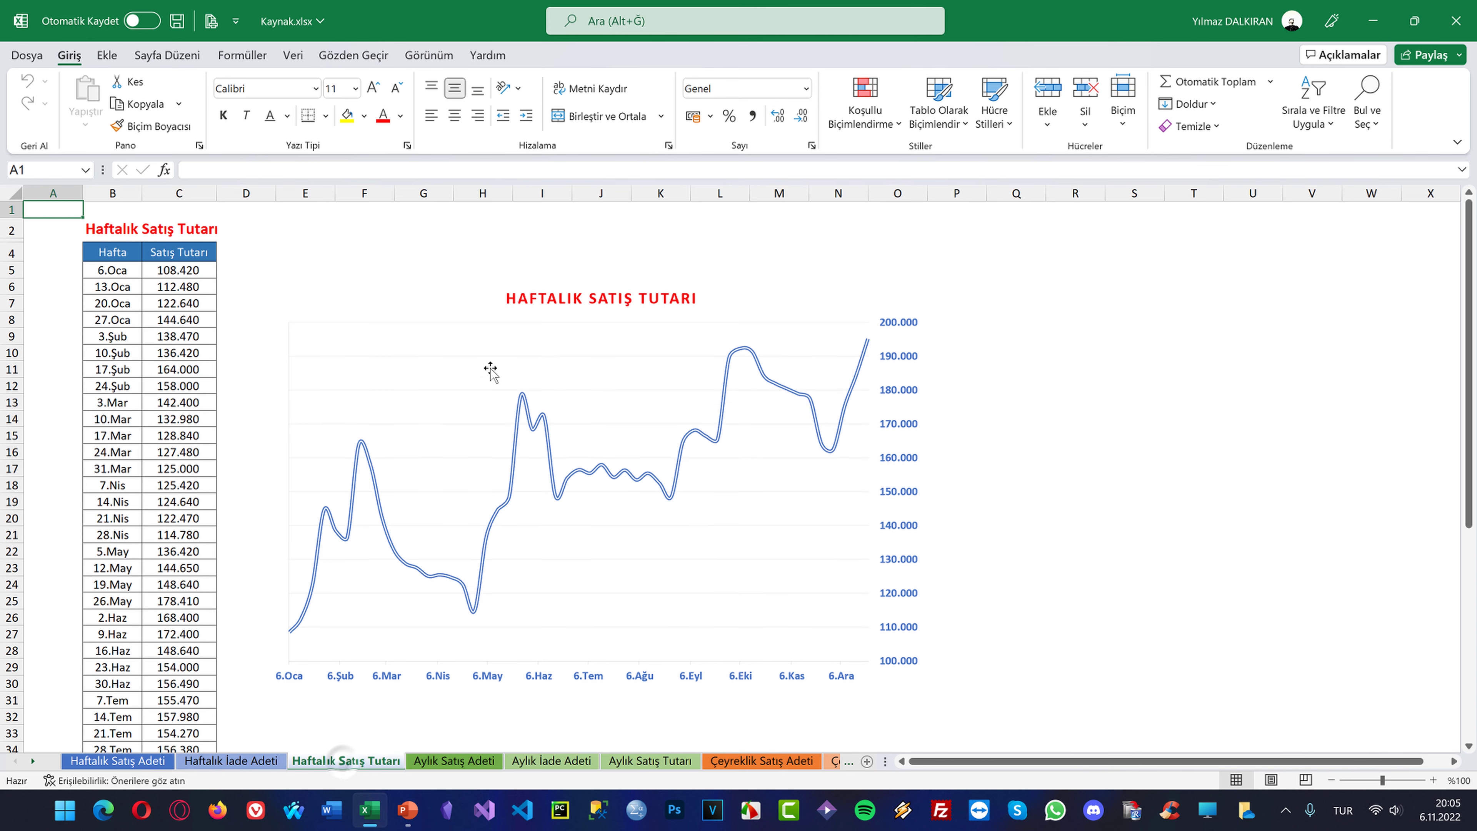
click(446, 760)
click(573, 760)
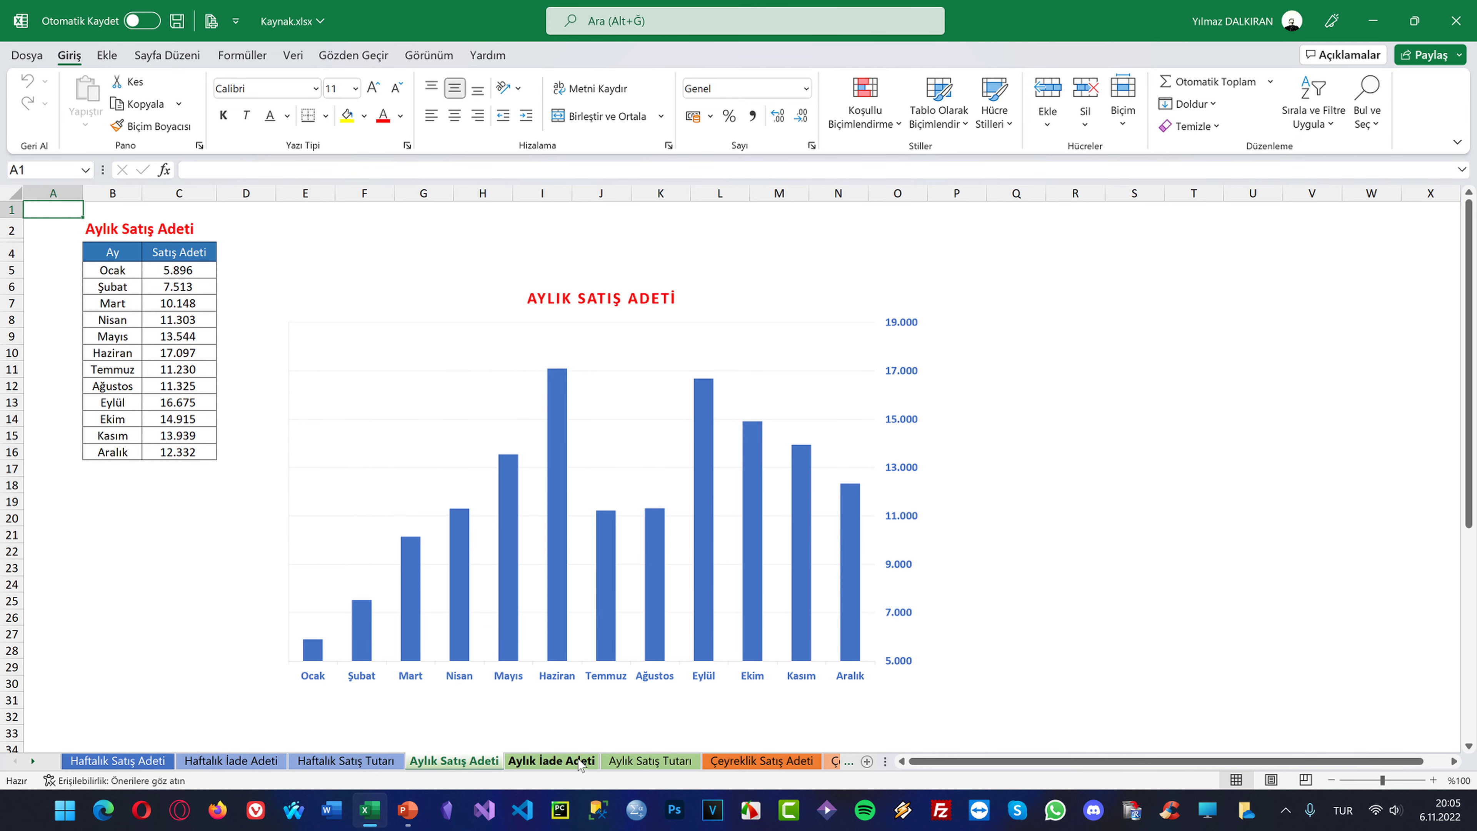
click(618, 762)
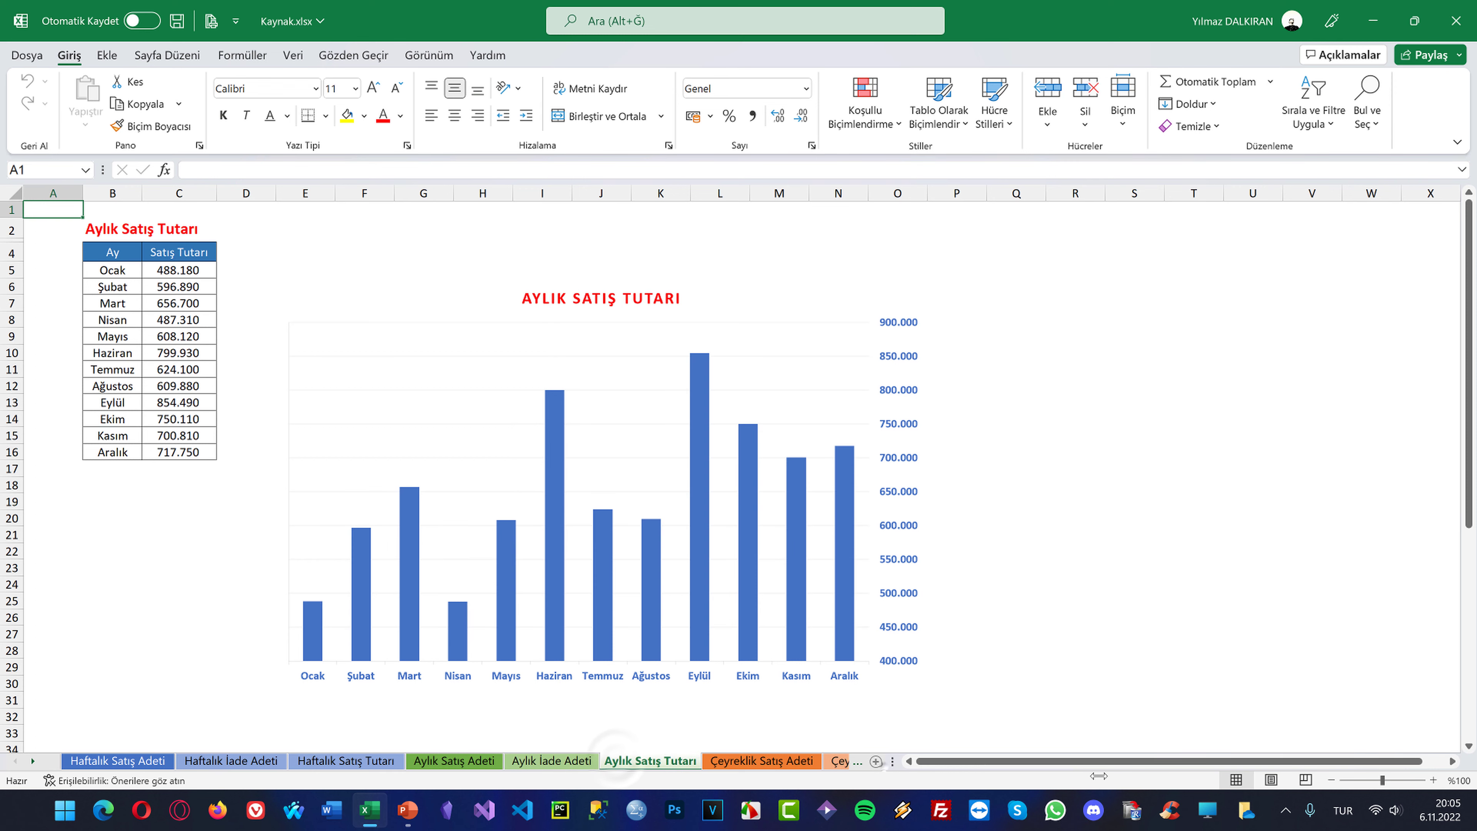
click(785, 761)
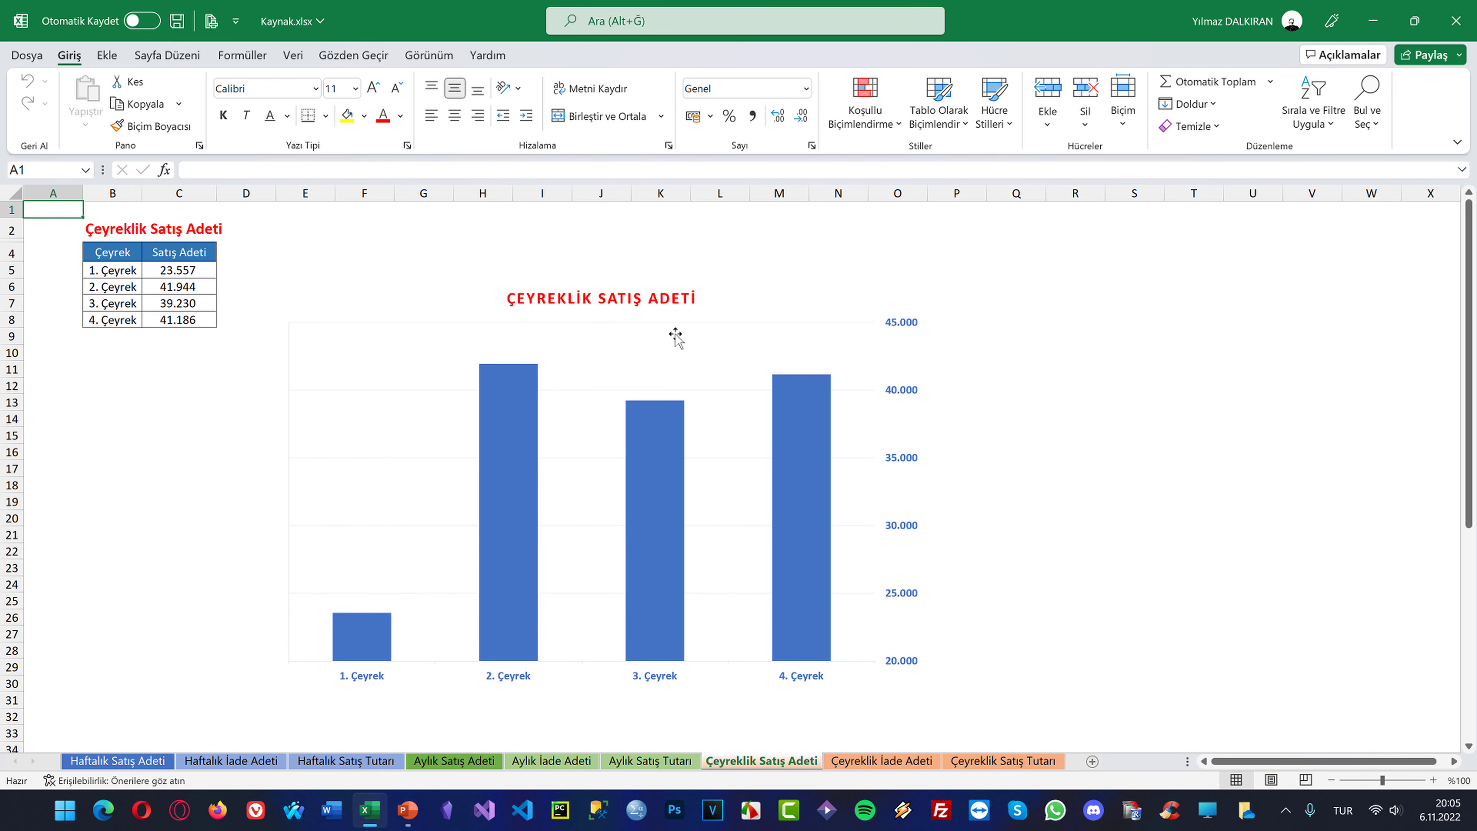
click(898, 761)
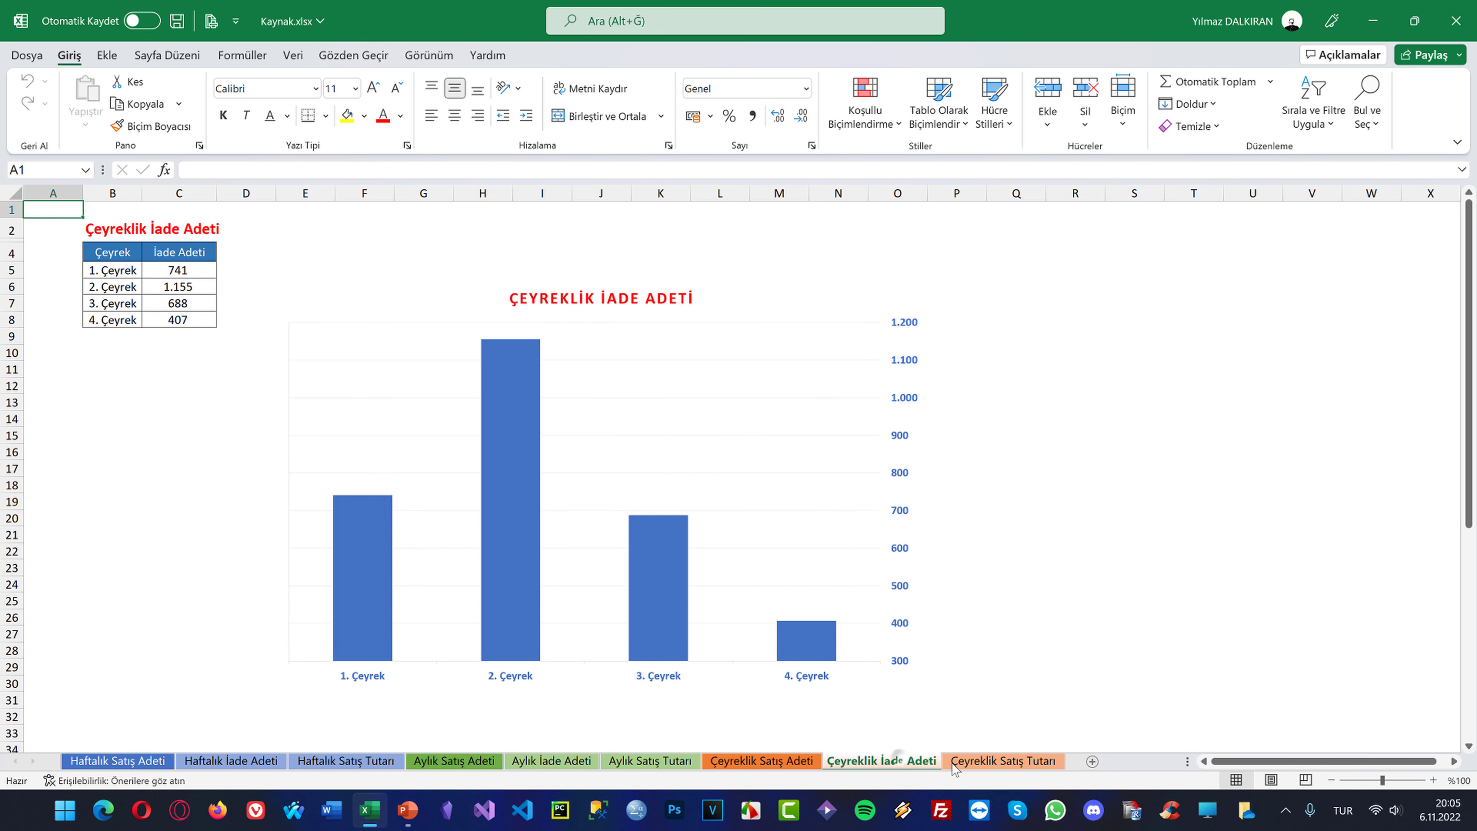
click(983, 762)
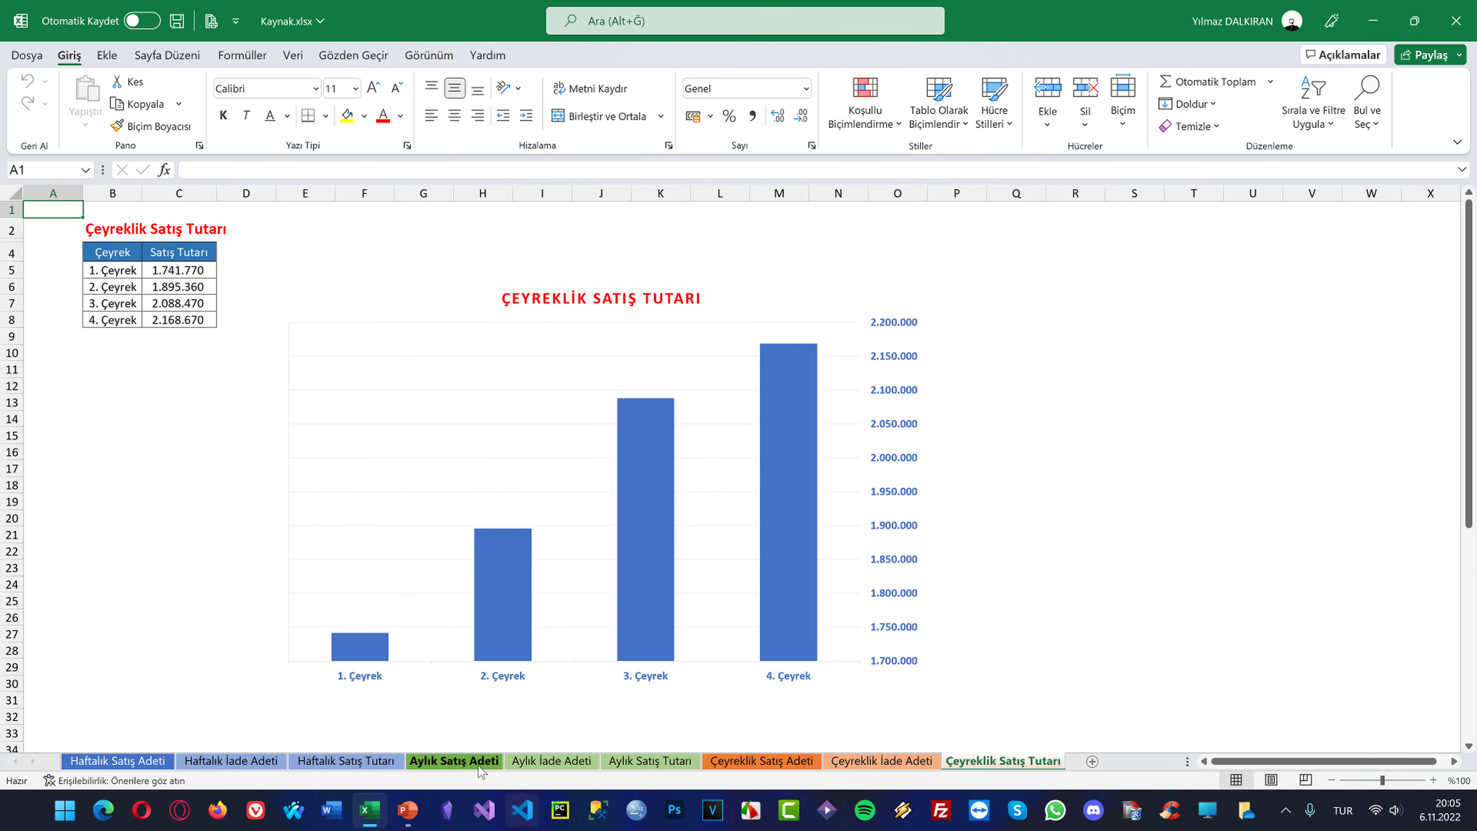
click(1474, 5)
click(1475, 4)
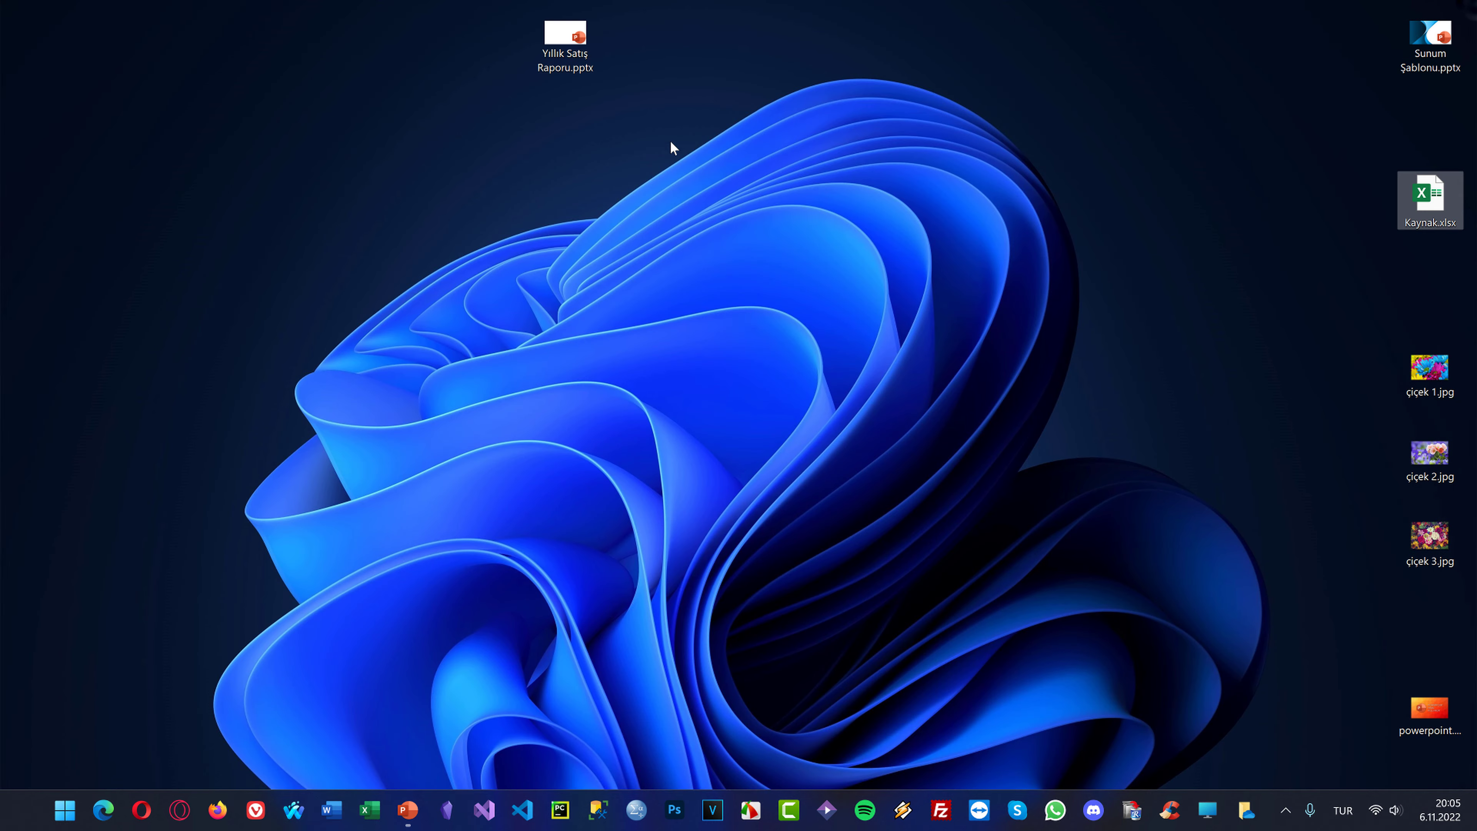
Restore Yıllık Satış Raporu, delete its title and subtitle placeholders, and minimise it again
click(401, 823)
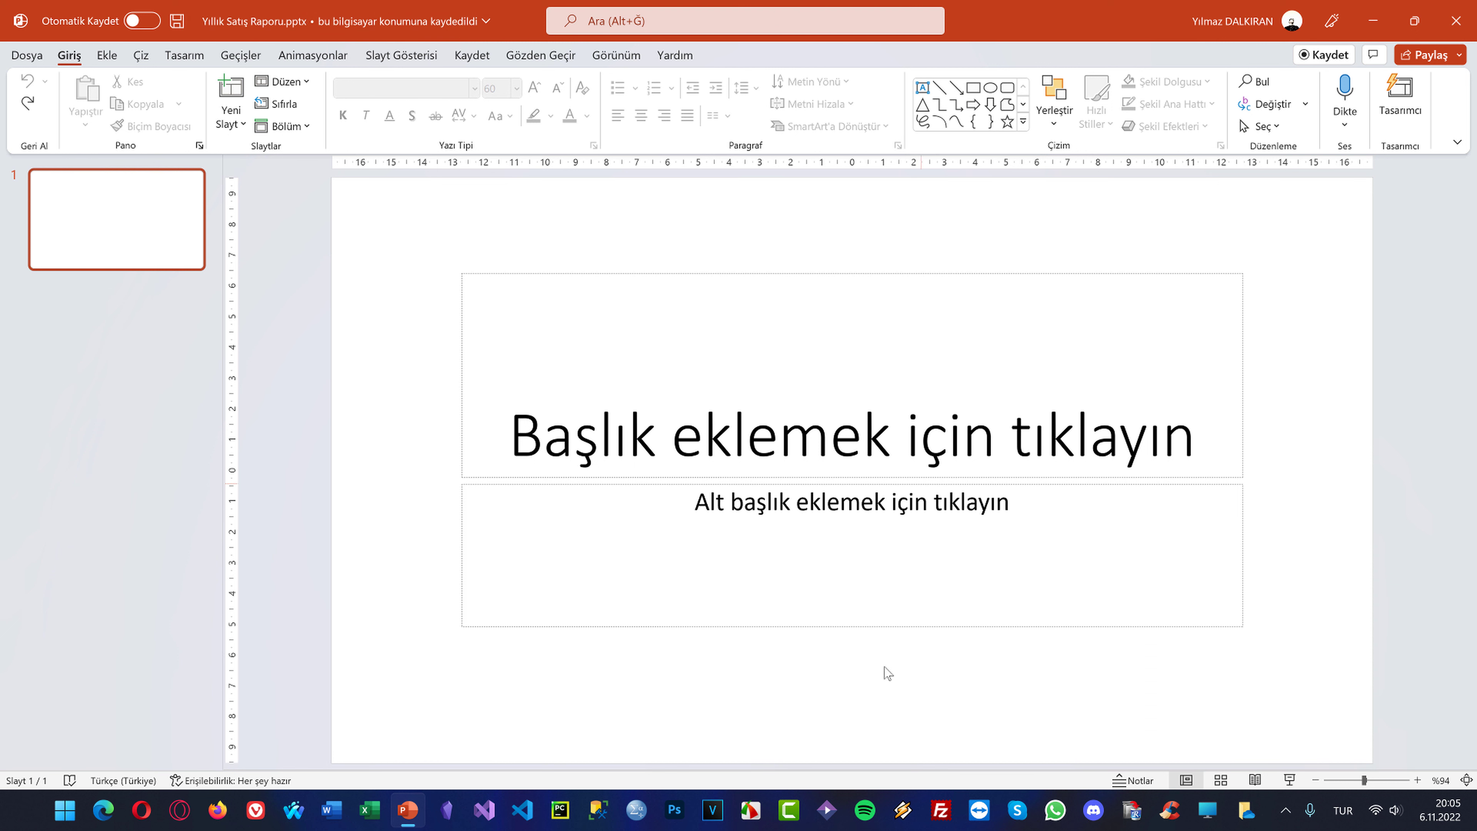
click(841, 277)
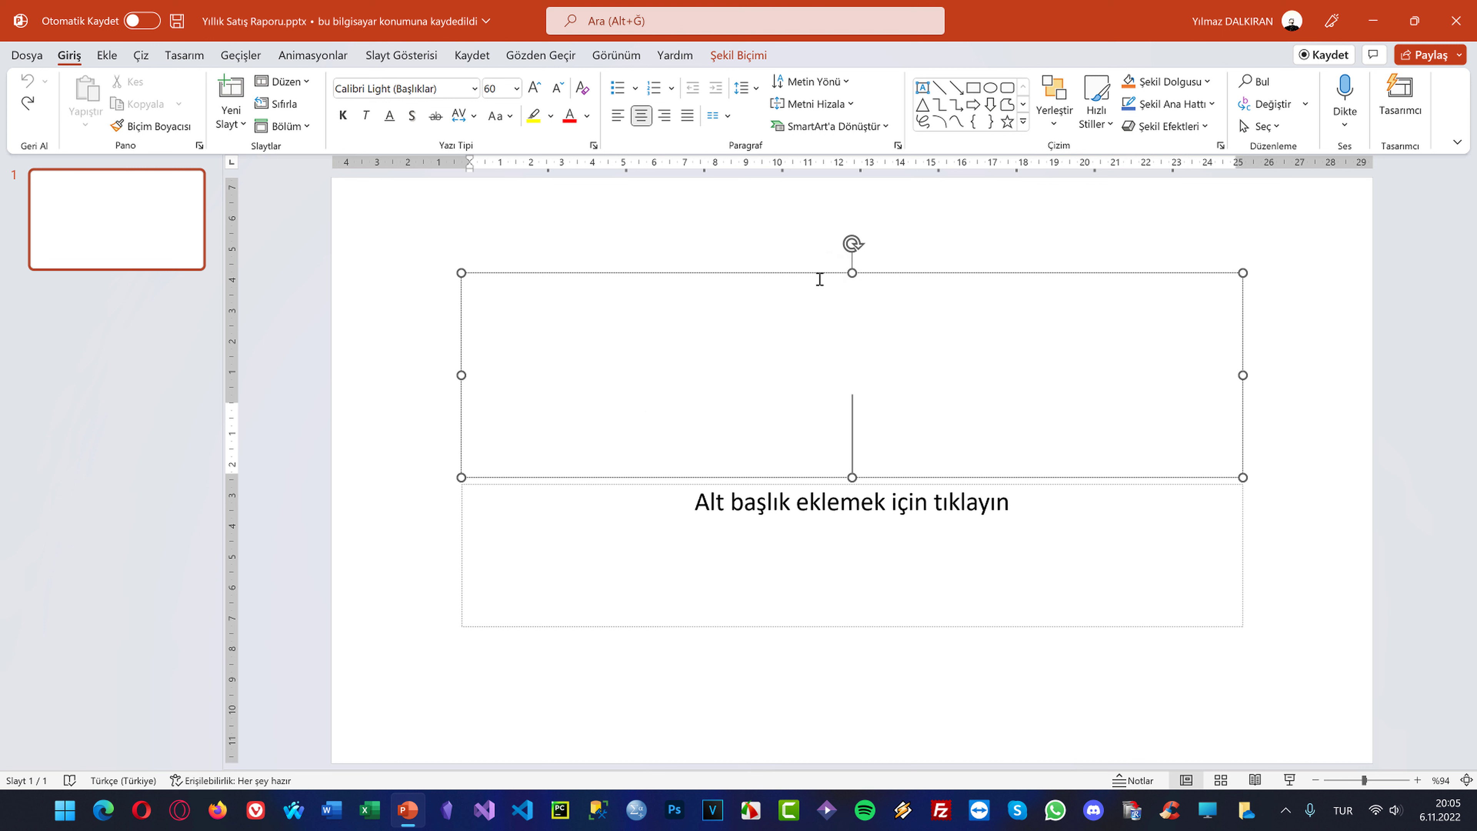
click(811, 267)
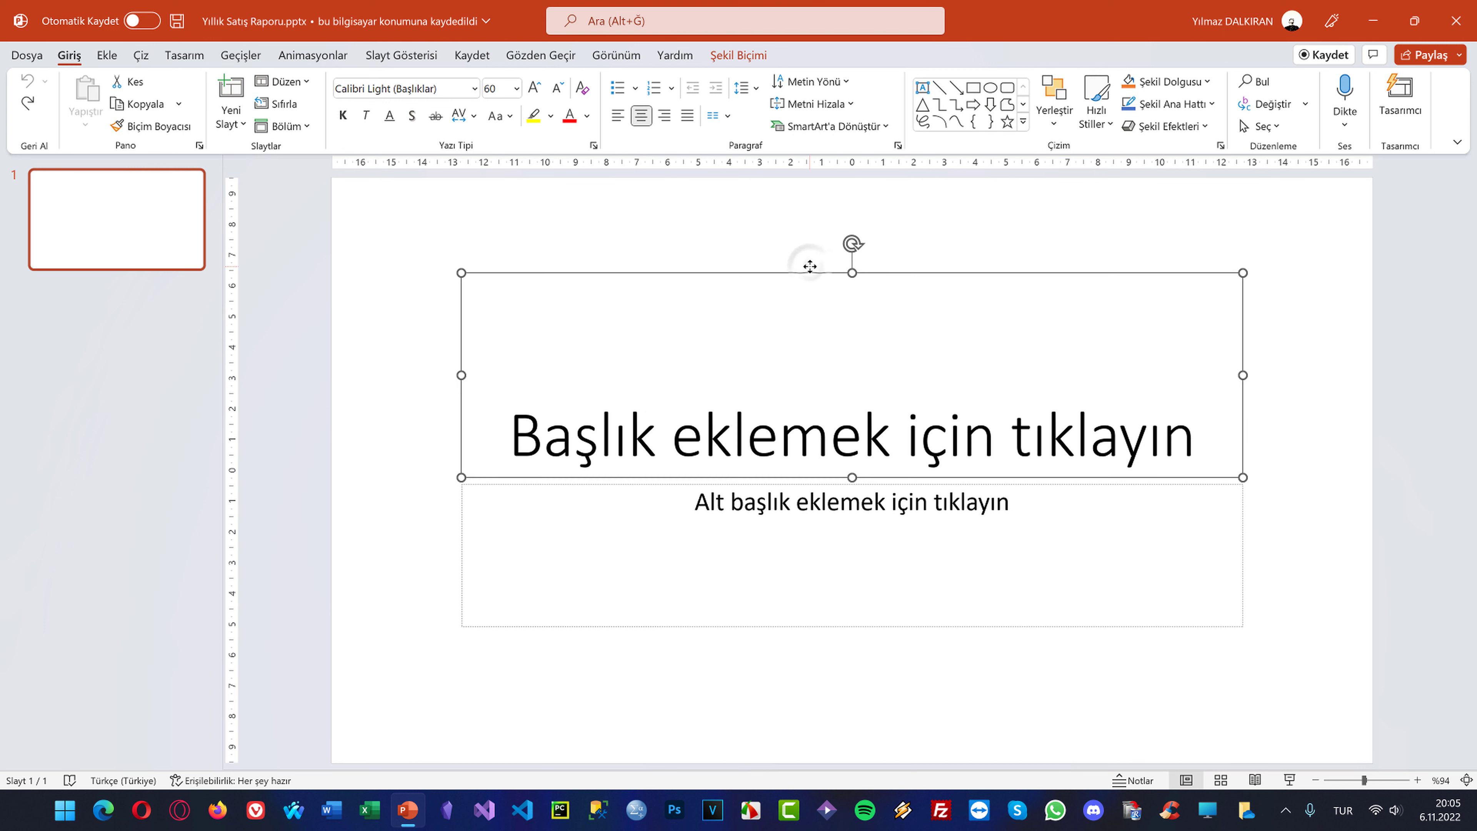
key(Delete)
click(723, 485)
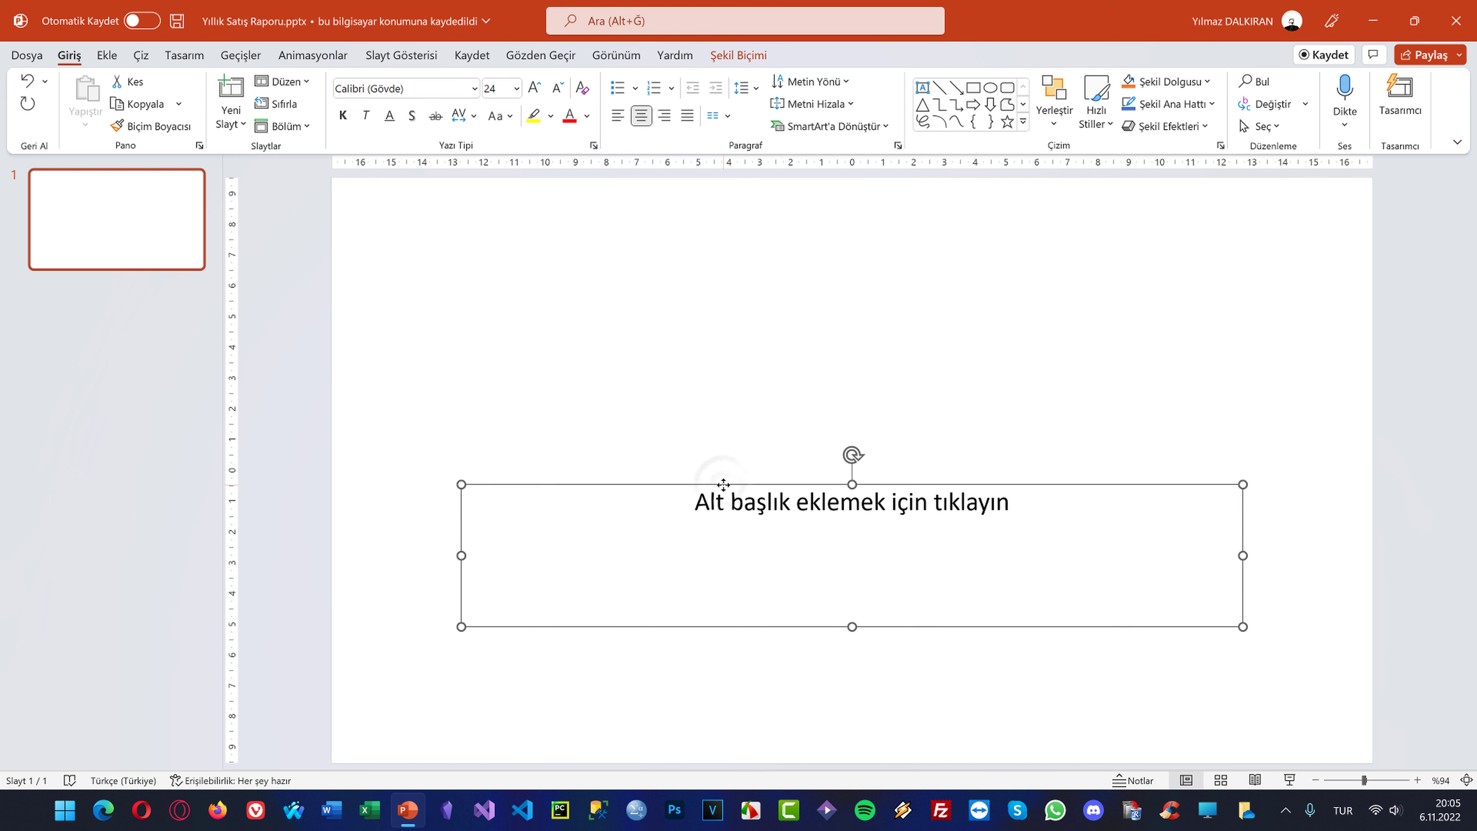
key(Delete)
click(1373, 20)
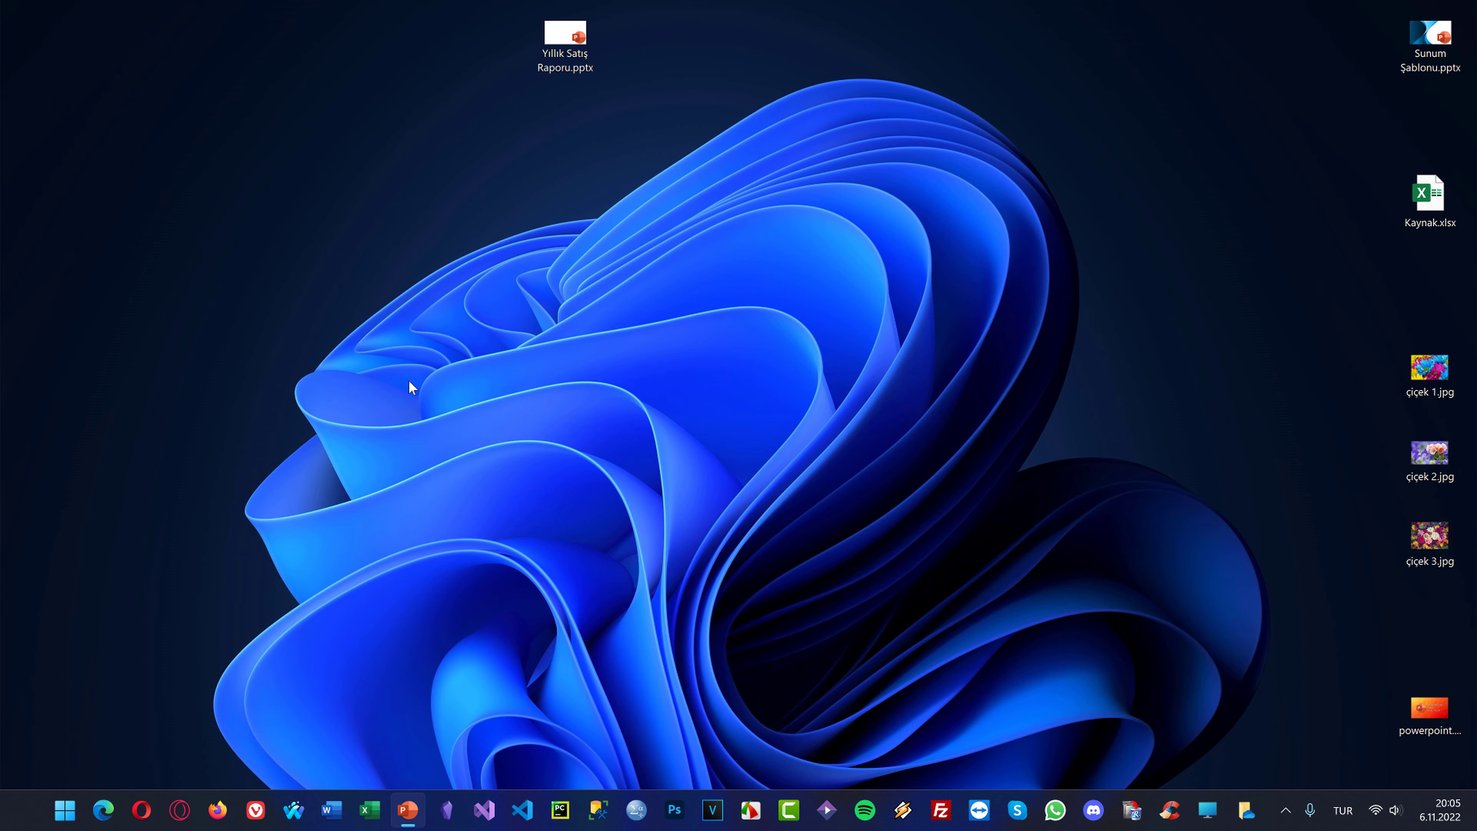
Copy Sunum Şablonu.pptx's blue wave picture onto Yıllık Satış Raporu's slide, using the second Designer layout
double_click(1458, 74)
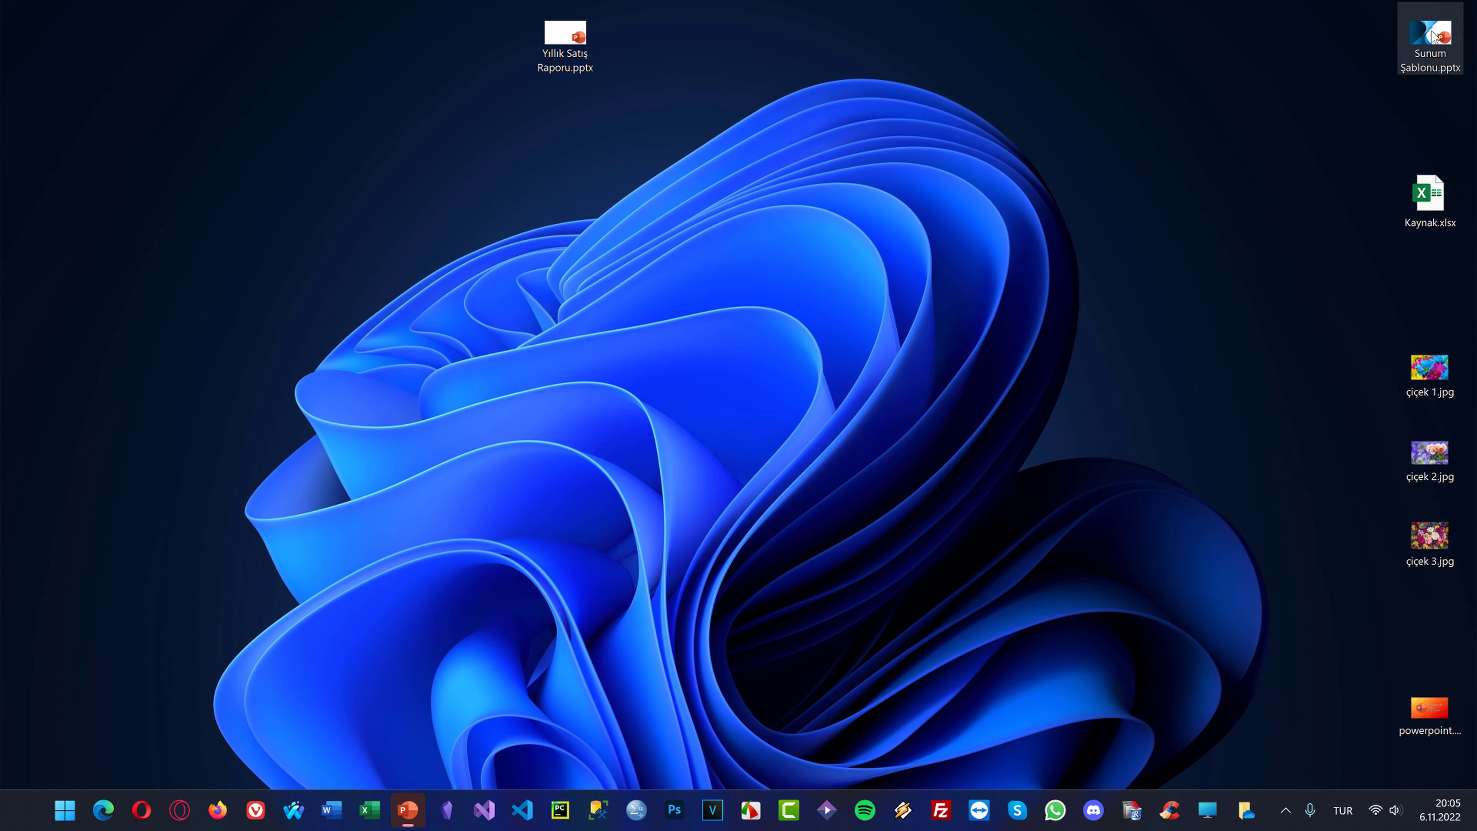
click(563, 272)
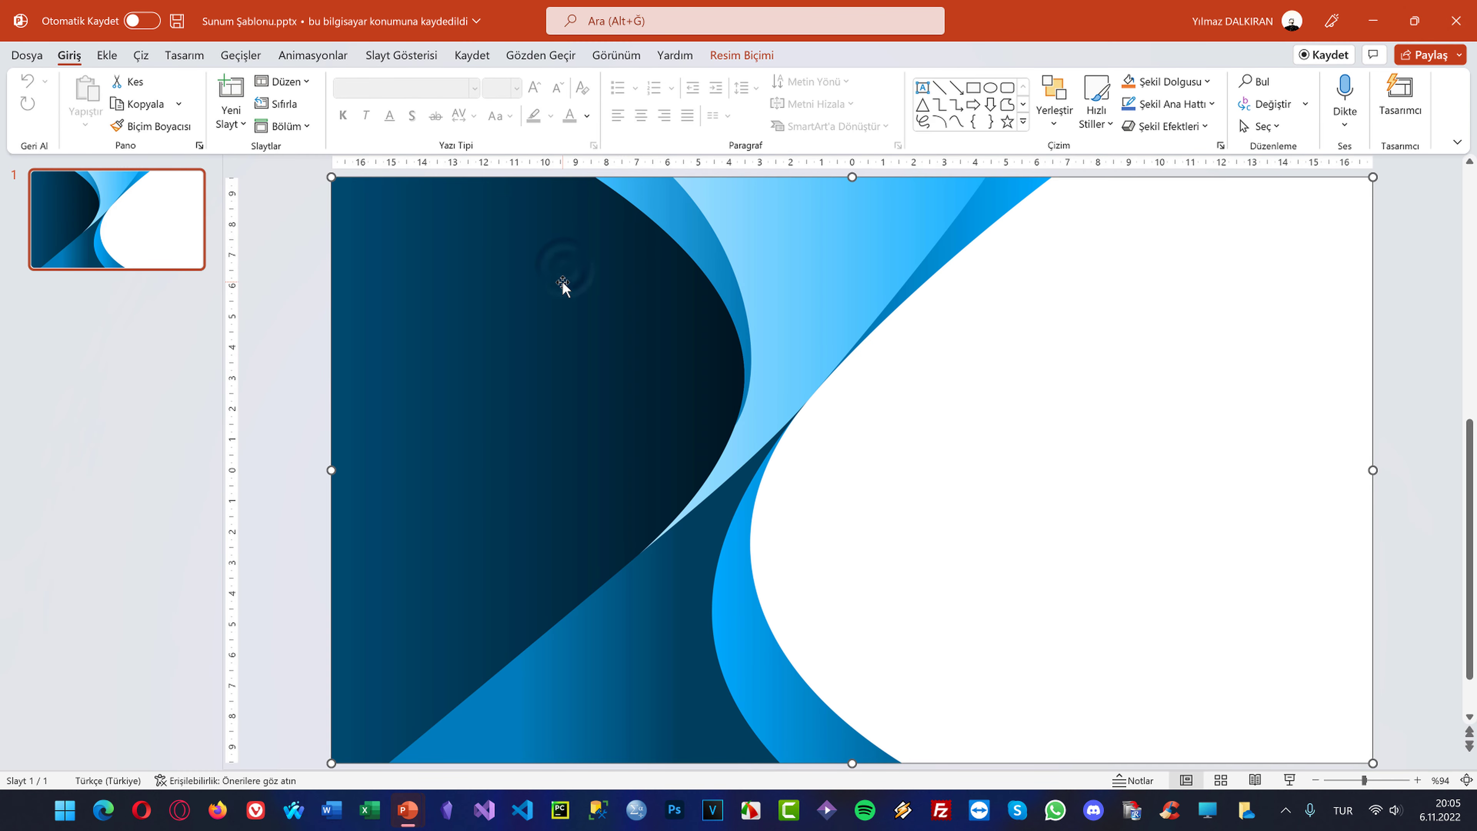
key(ctrl+c)
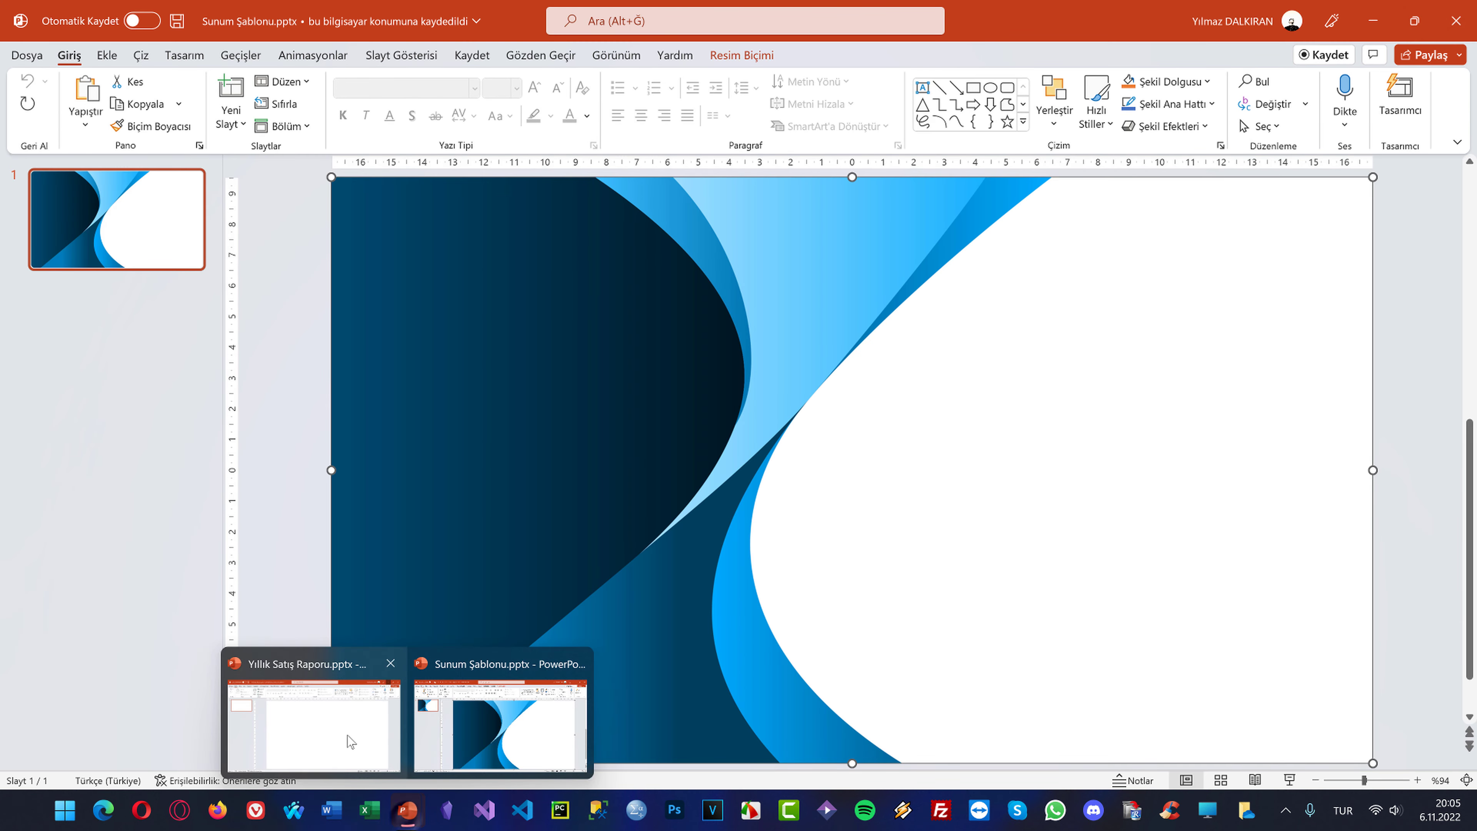
click(346, 739)
key(ctrl+v)
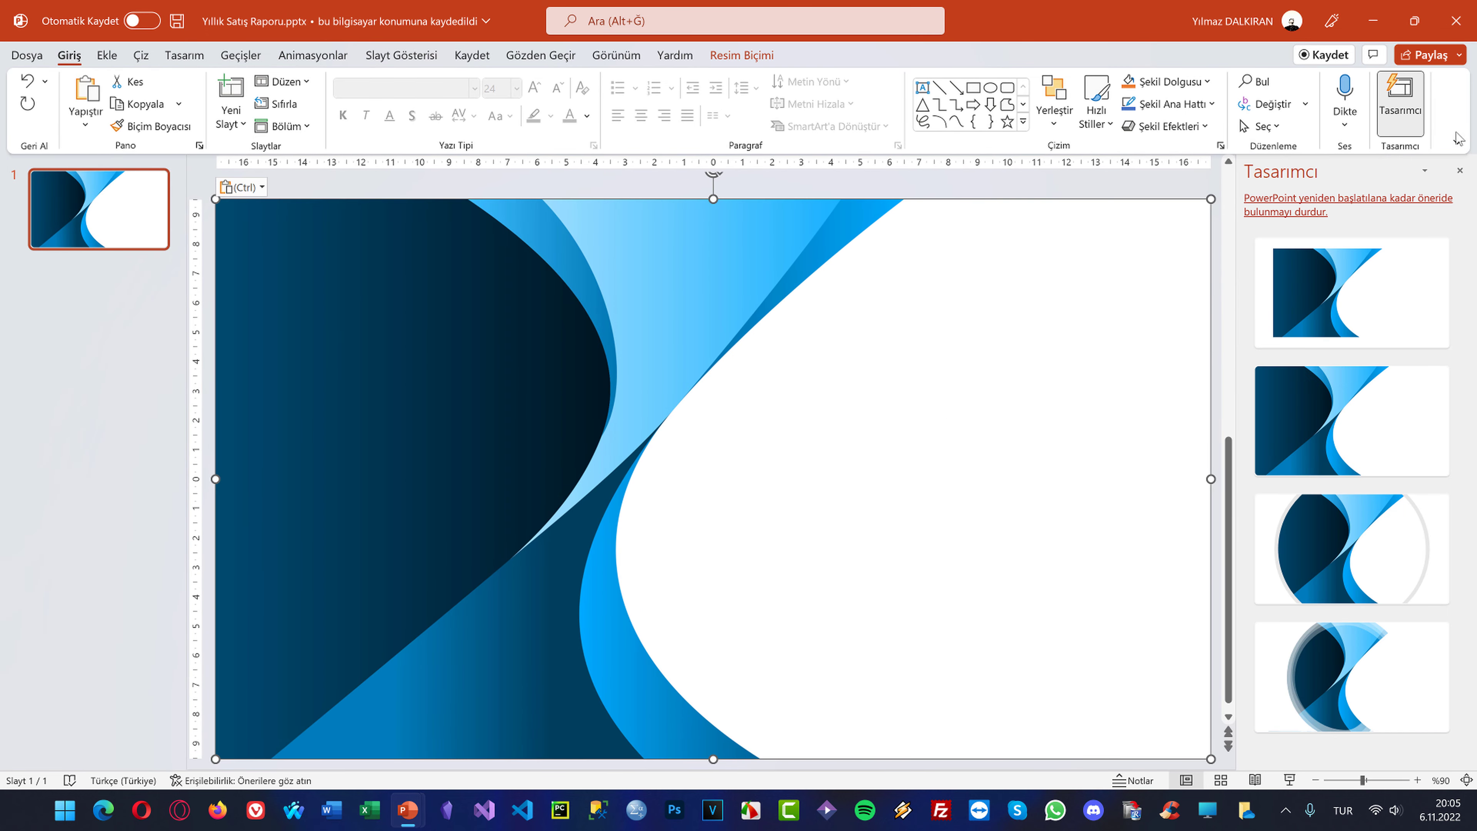
click(1325, 386)
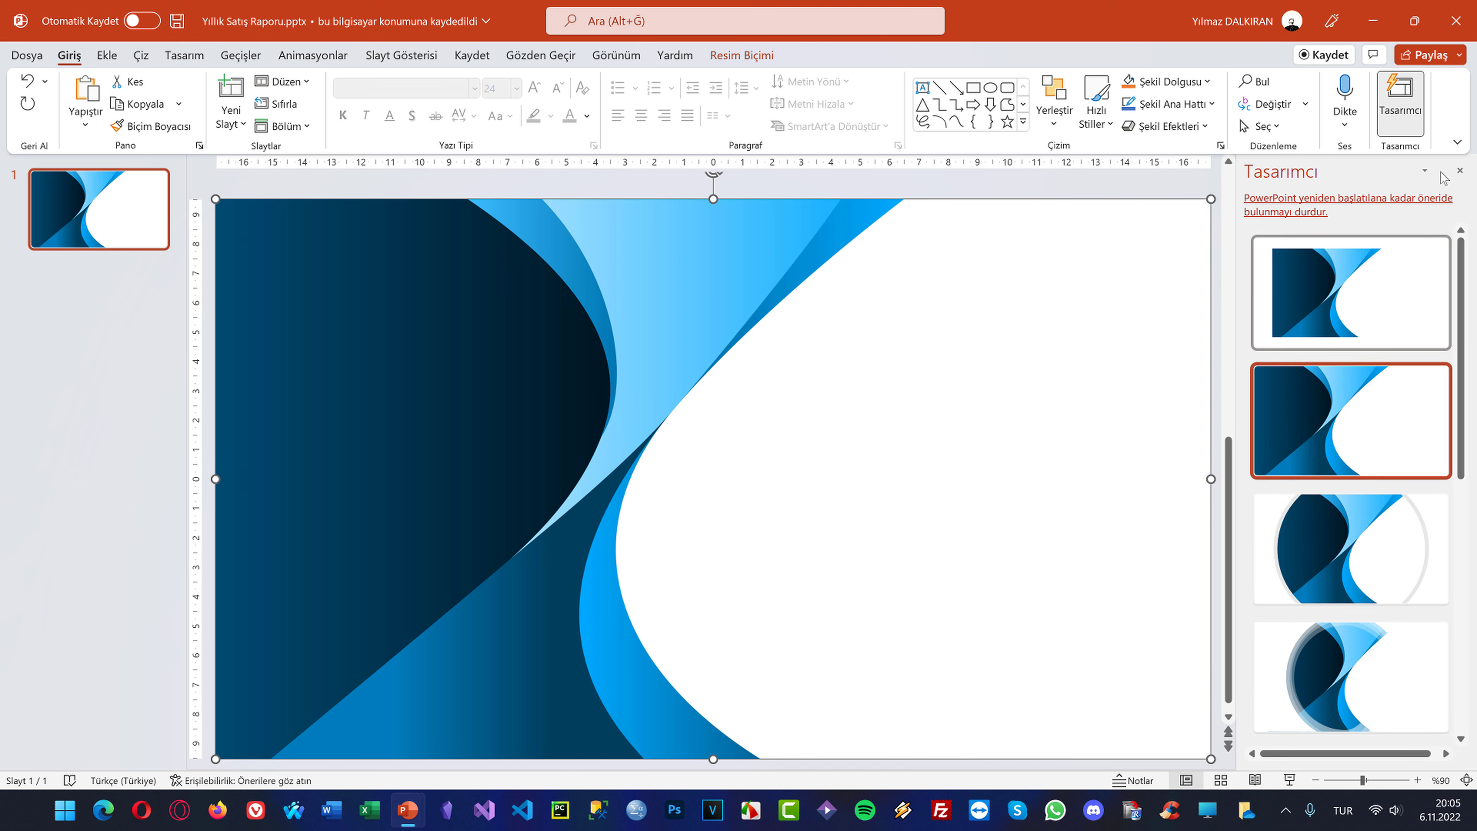
click(1459, 171)
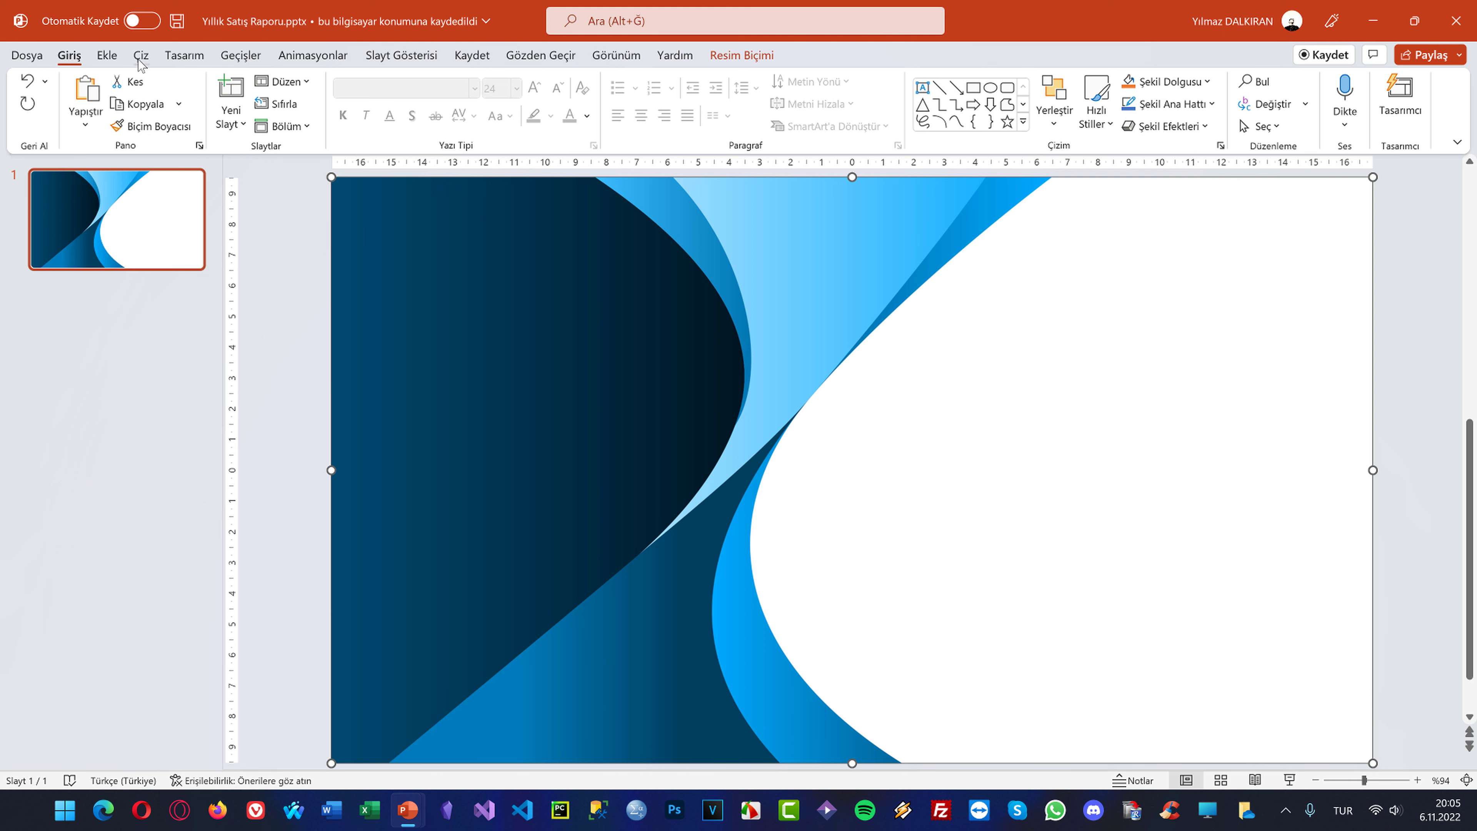
Add a text box reading 'OKYANUS LİMİTED ŞİRKETİ' / 'YILLIK SATIŞ RAPORU' on two lines and move it onto the white area
click(107, 55)
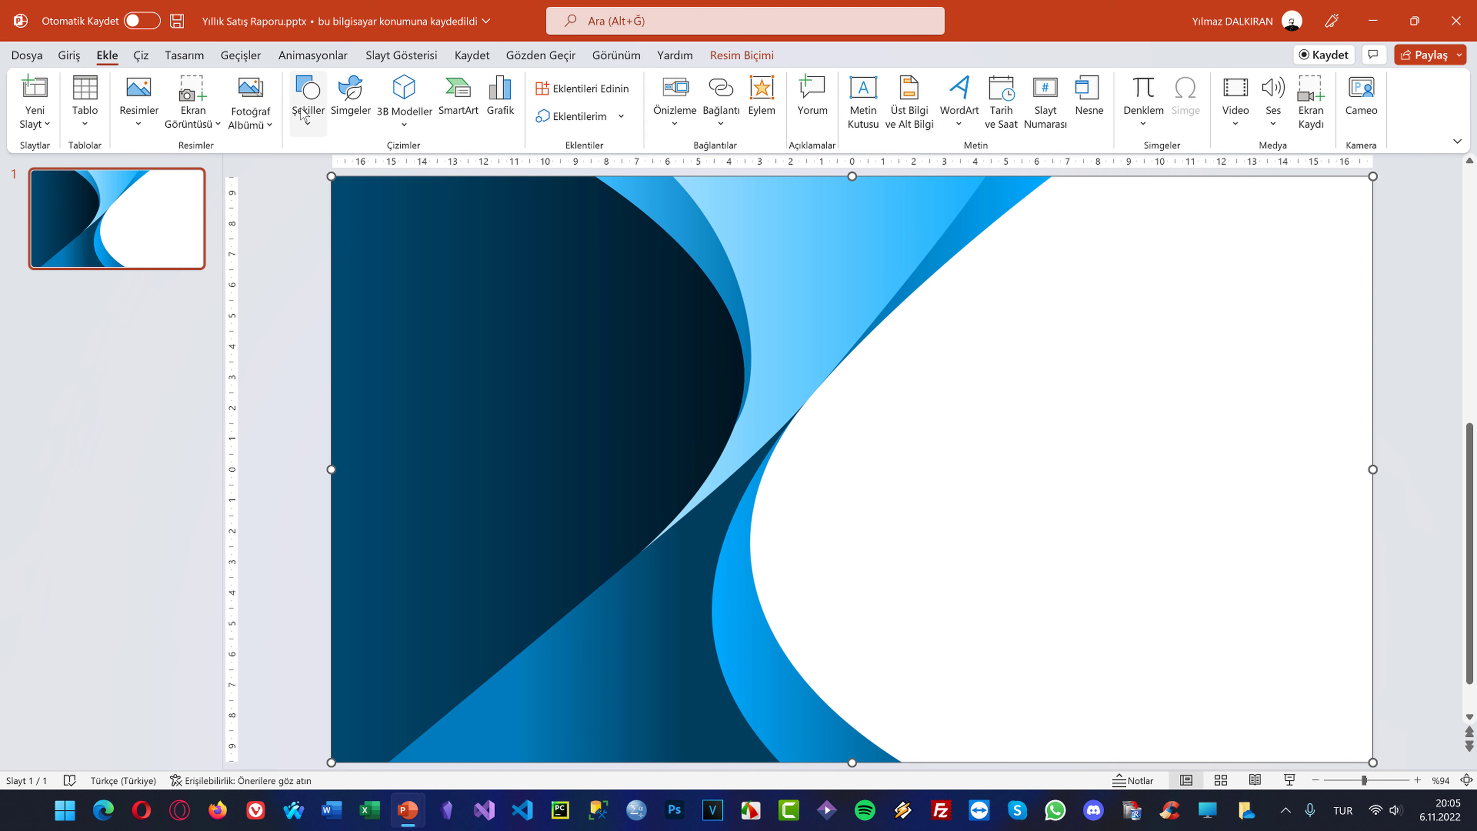
click(862, 102)
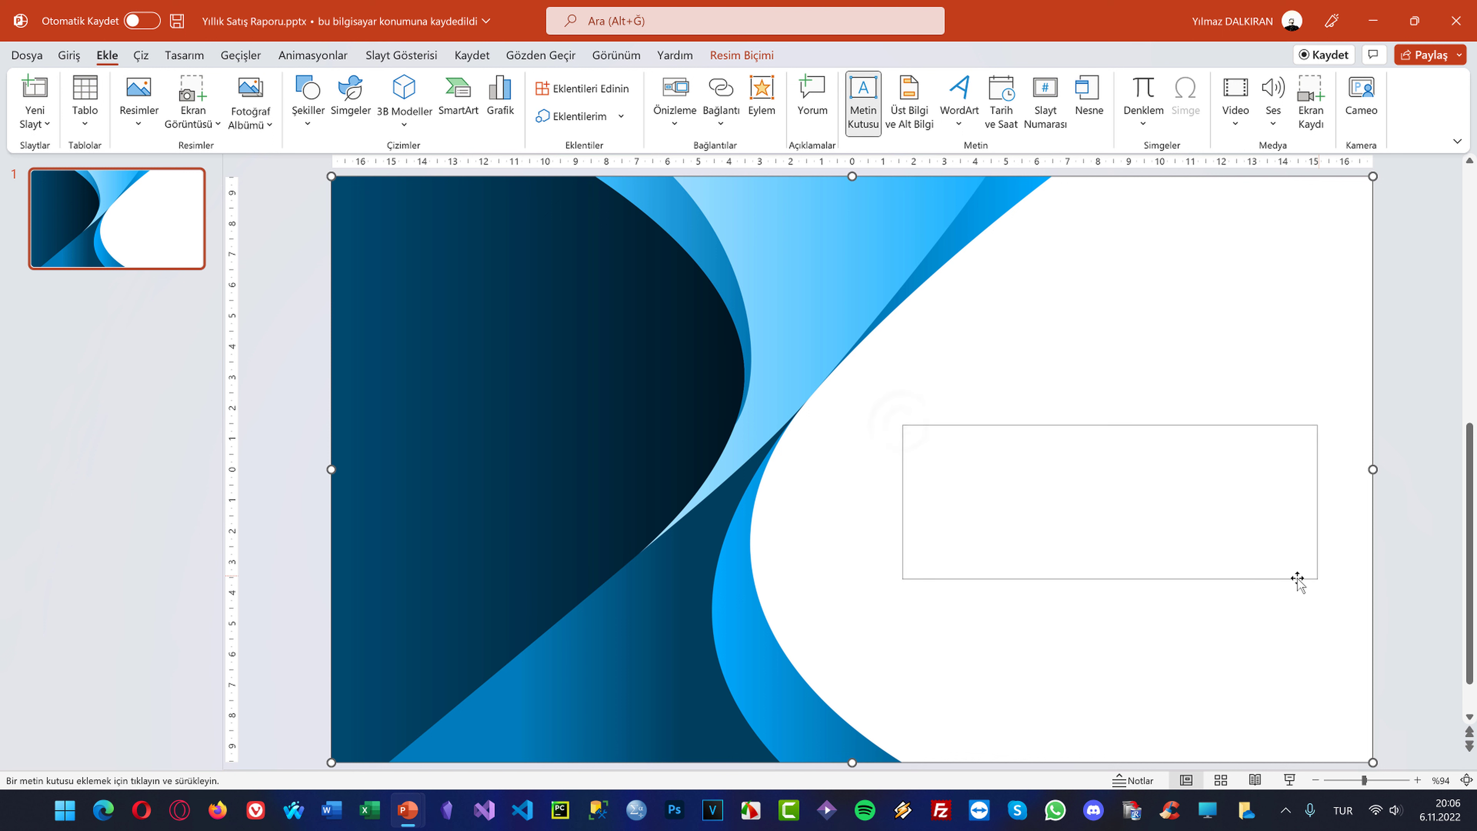
drag(1082, 537, 1318, 577)
text(o)
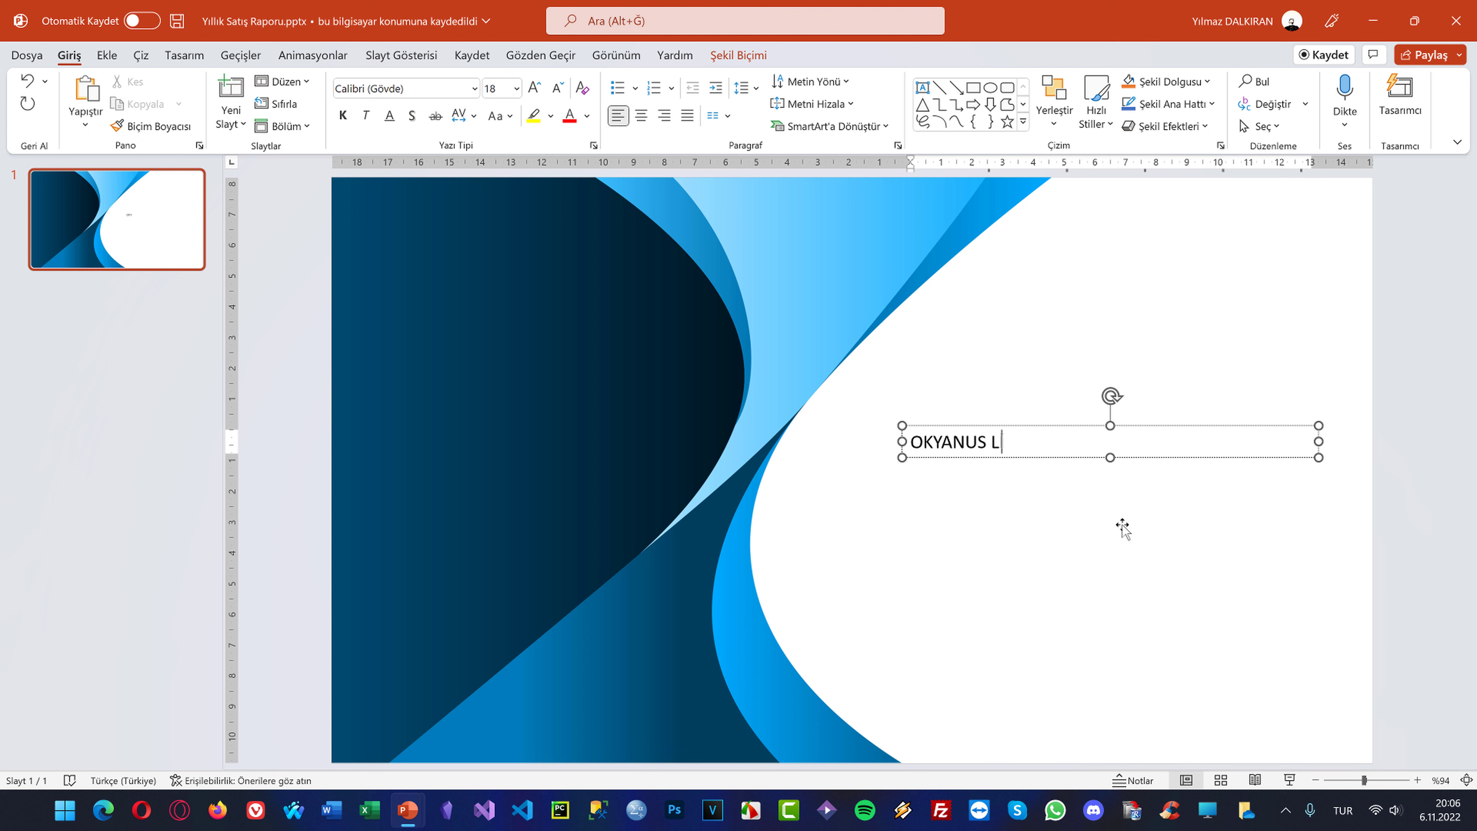
text(ETİ)
key(Return)
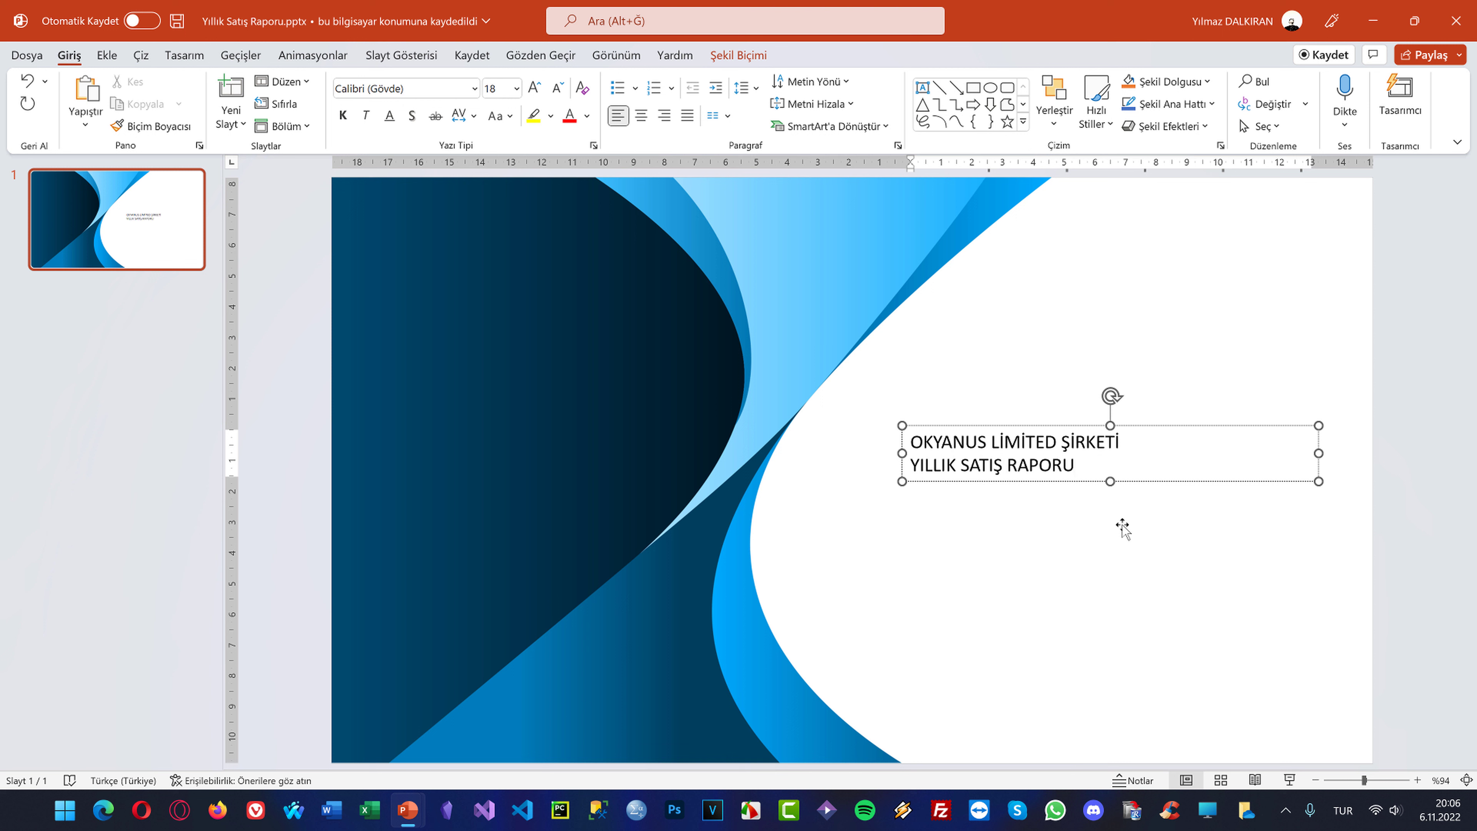
drag(1027, 418, 936, 448)
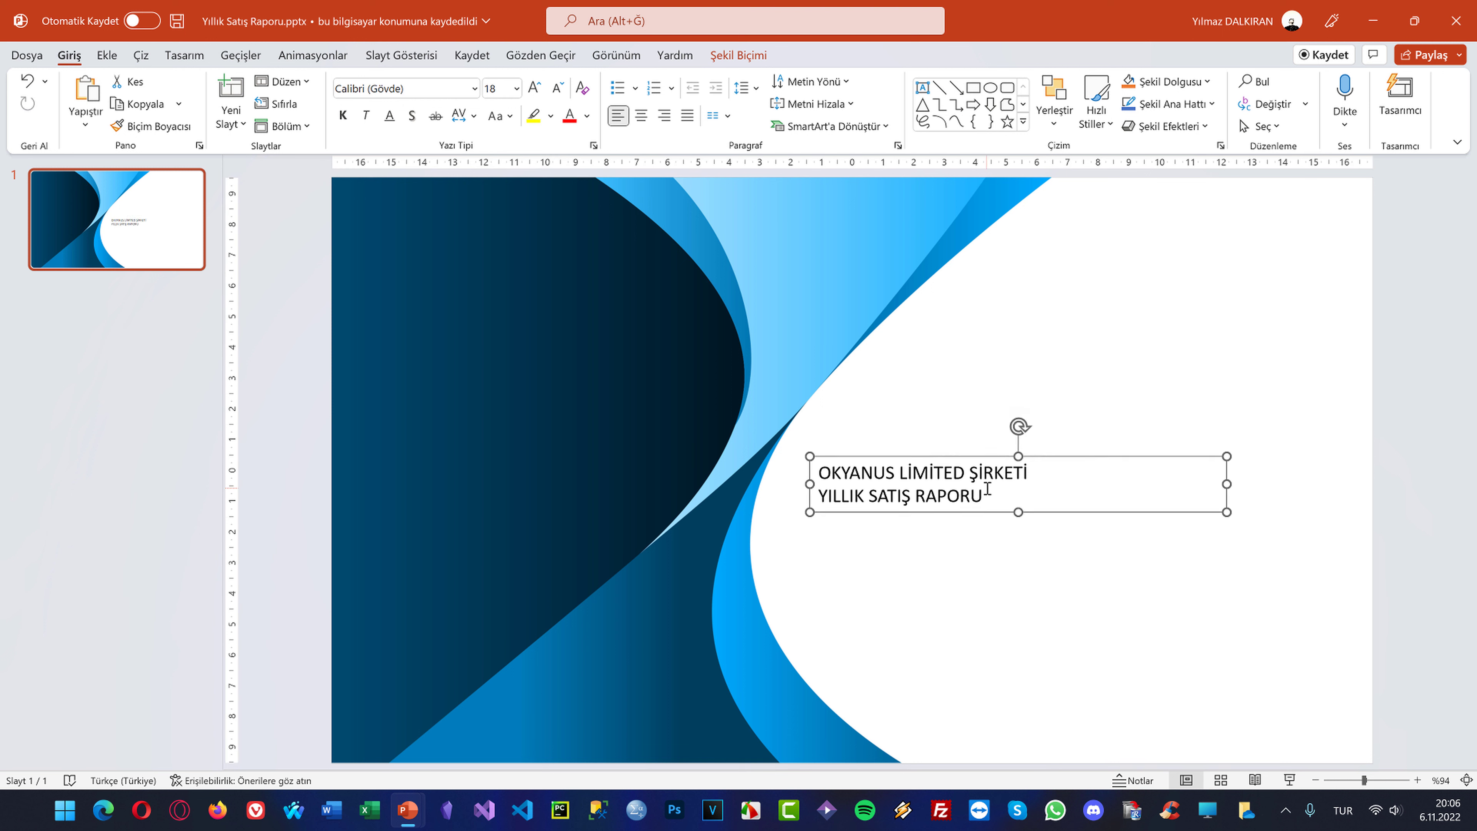
Enlarge the two-line title text, colour it blue, and nudge the box slightly left
drag(987, 494, 817, 468)
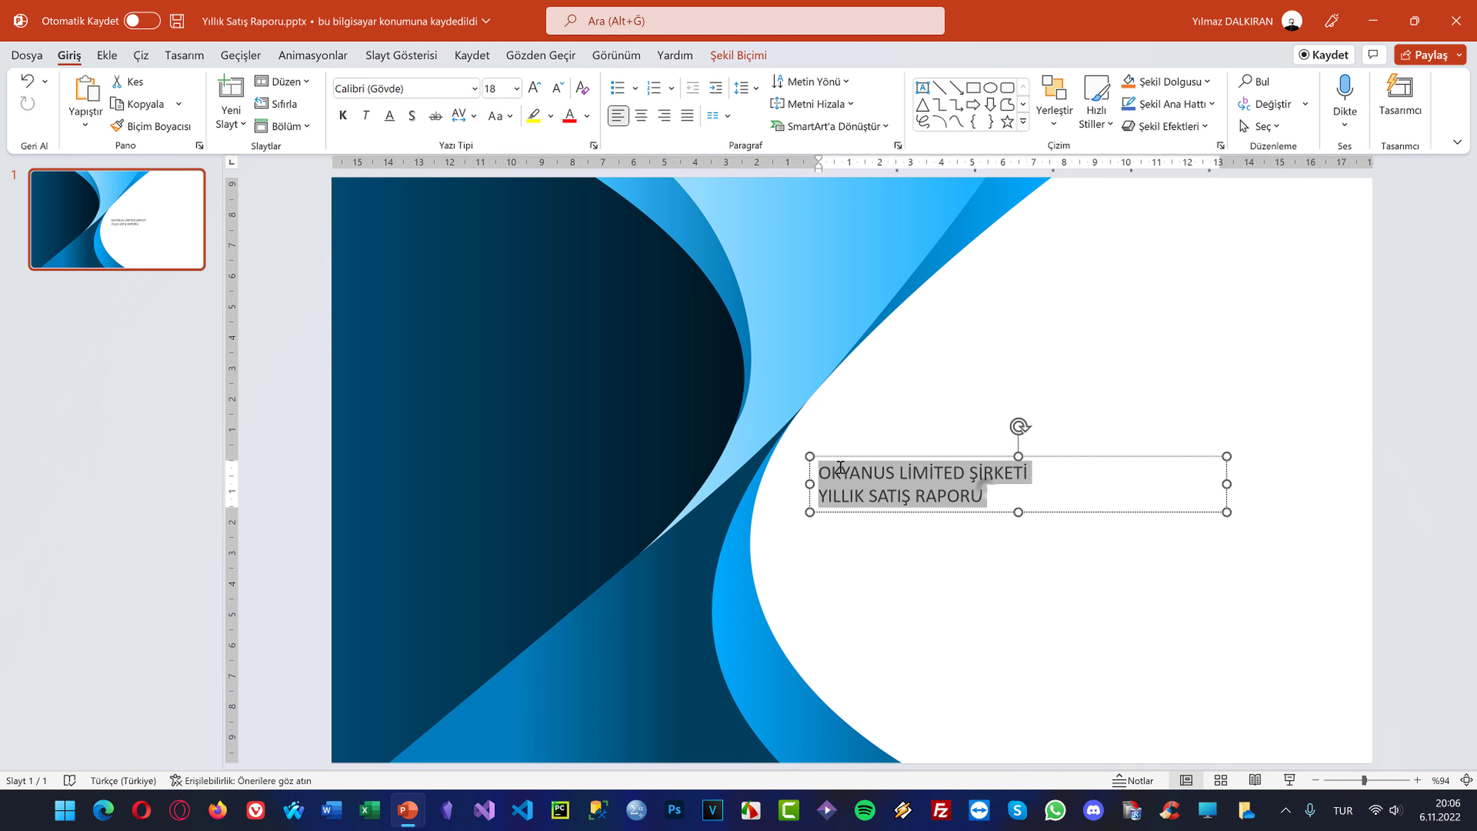
click(535, 90)
click(535, 90)
click(535, 90)
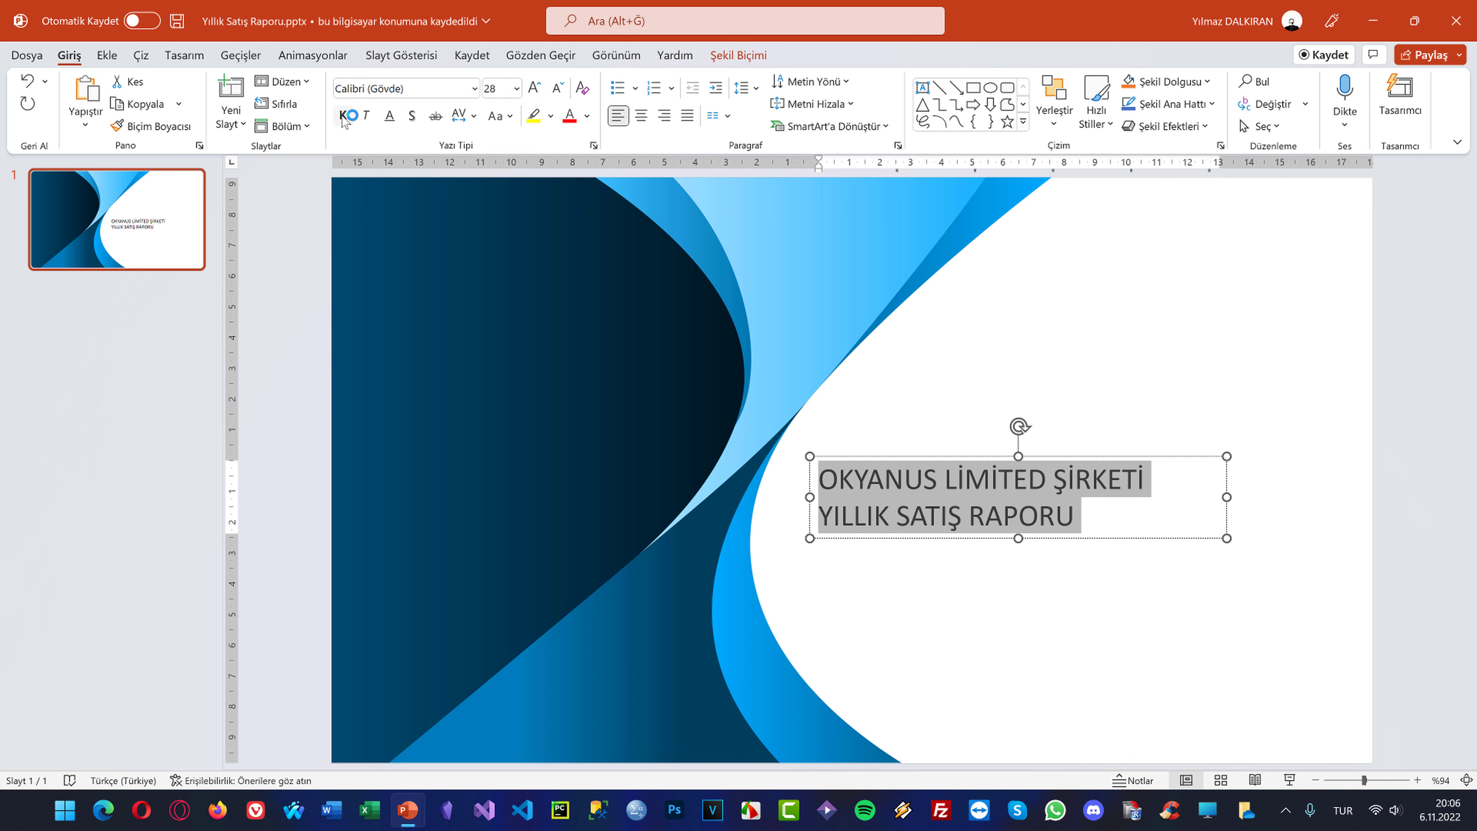
click(587, 115)
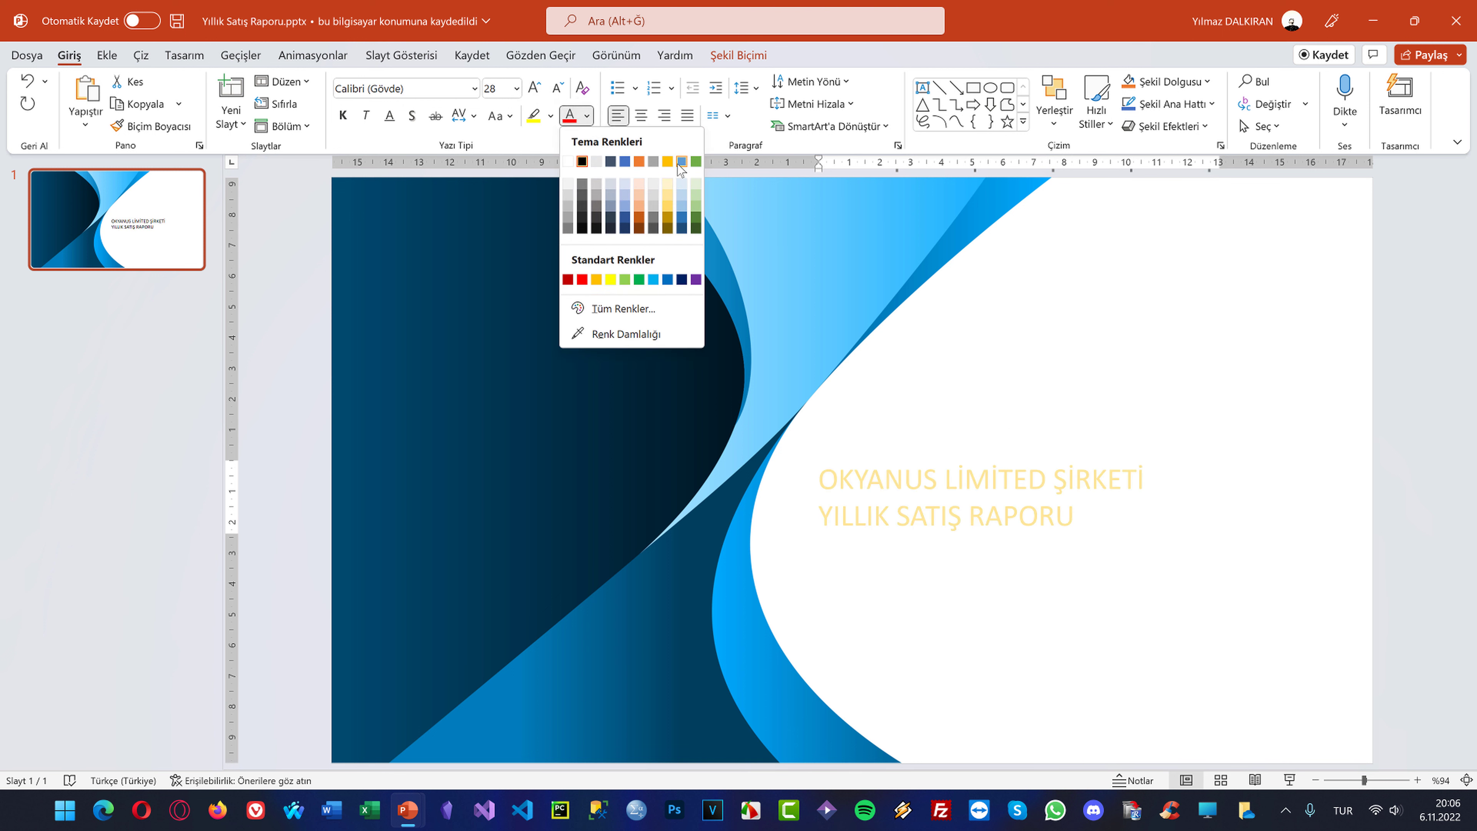
click(625, 161)
click(980, 463)
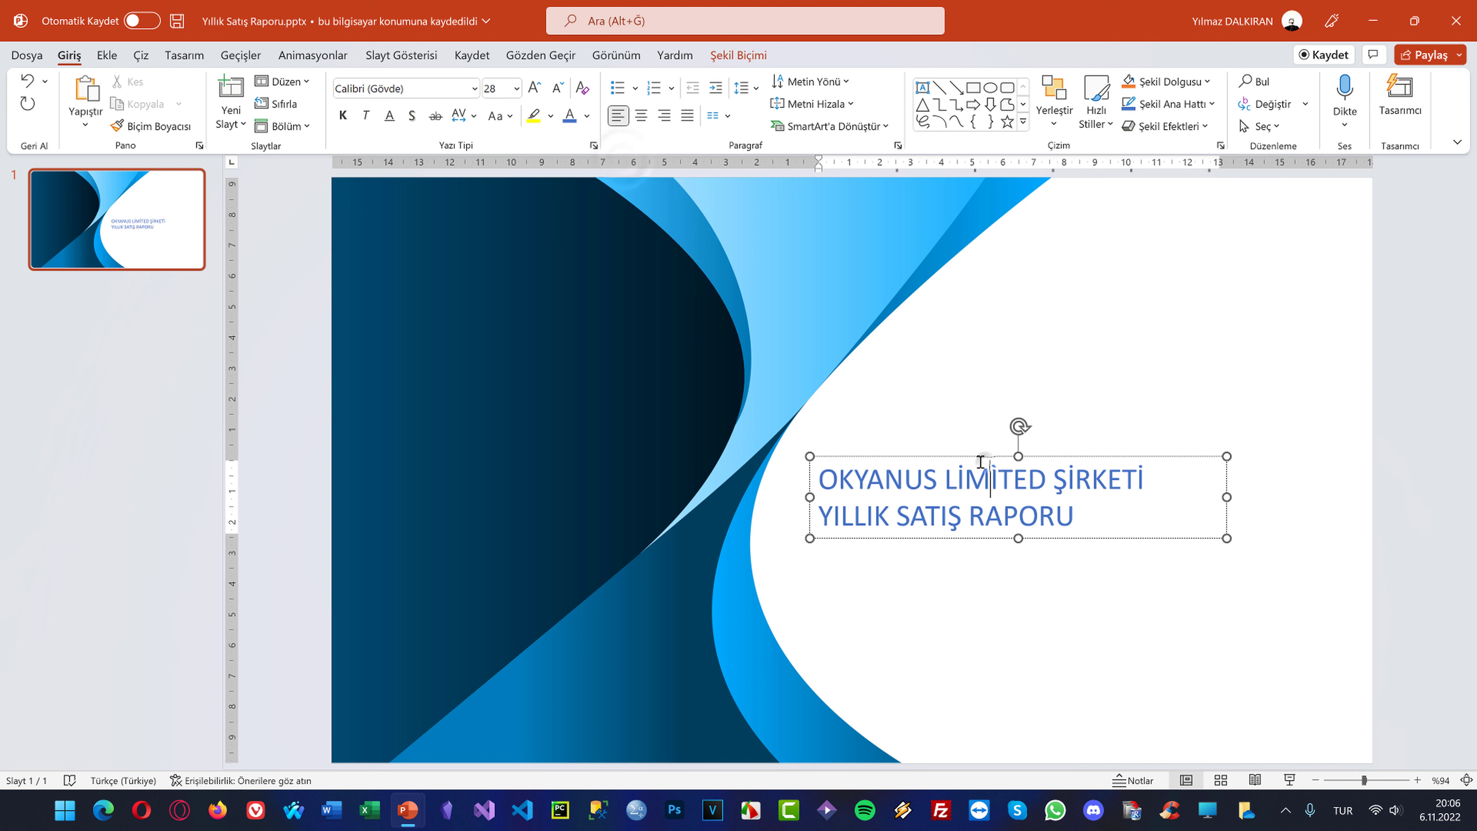
mouse_move(962, 457)
mouse_down()
mouse_move(937, 443)
mouse_move(963, 463)
mouse_move(949, 448)
mouse_up()
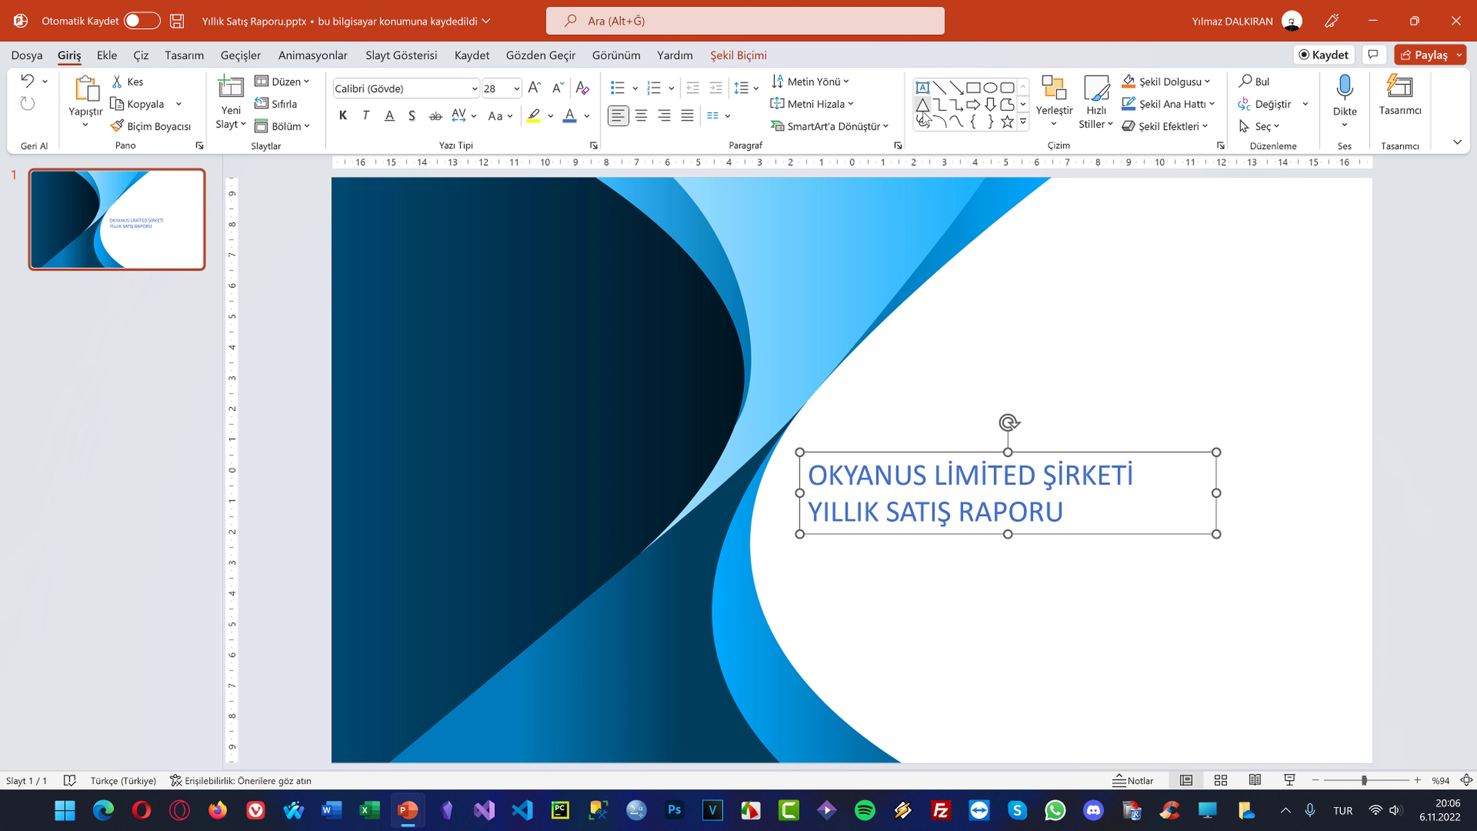
Align the title box to the slide's middle, then shift it slightly to the right
click(1053, 108)
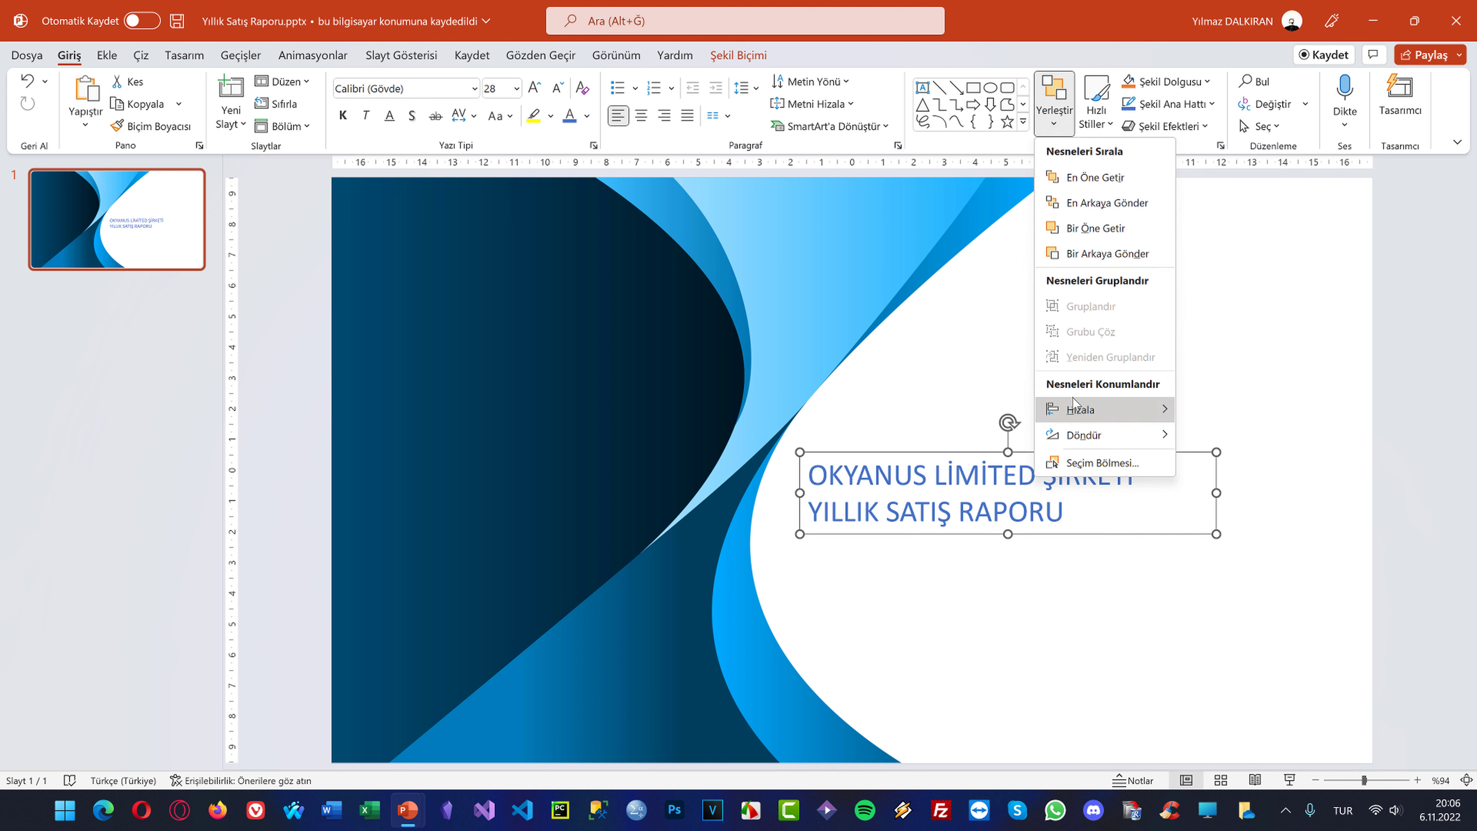
mouse_move(1104, 410)
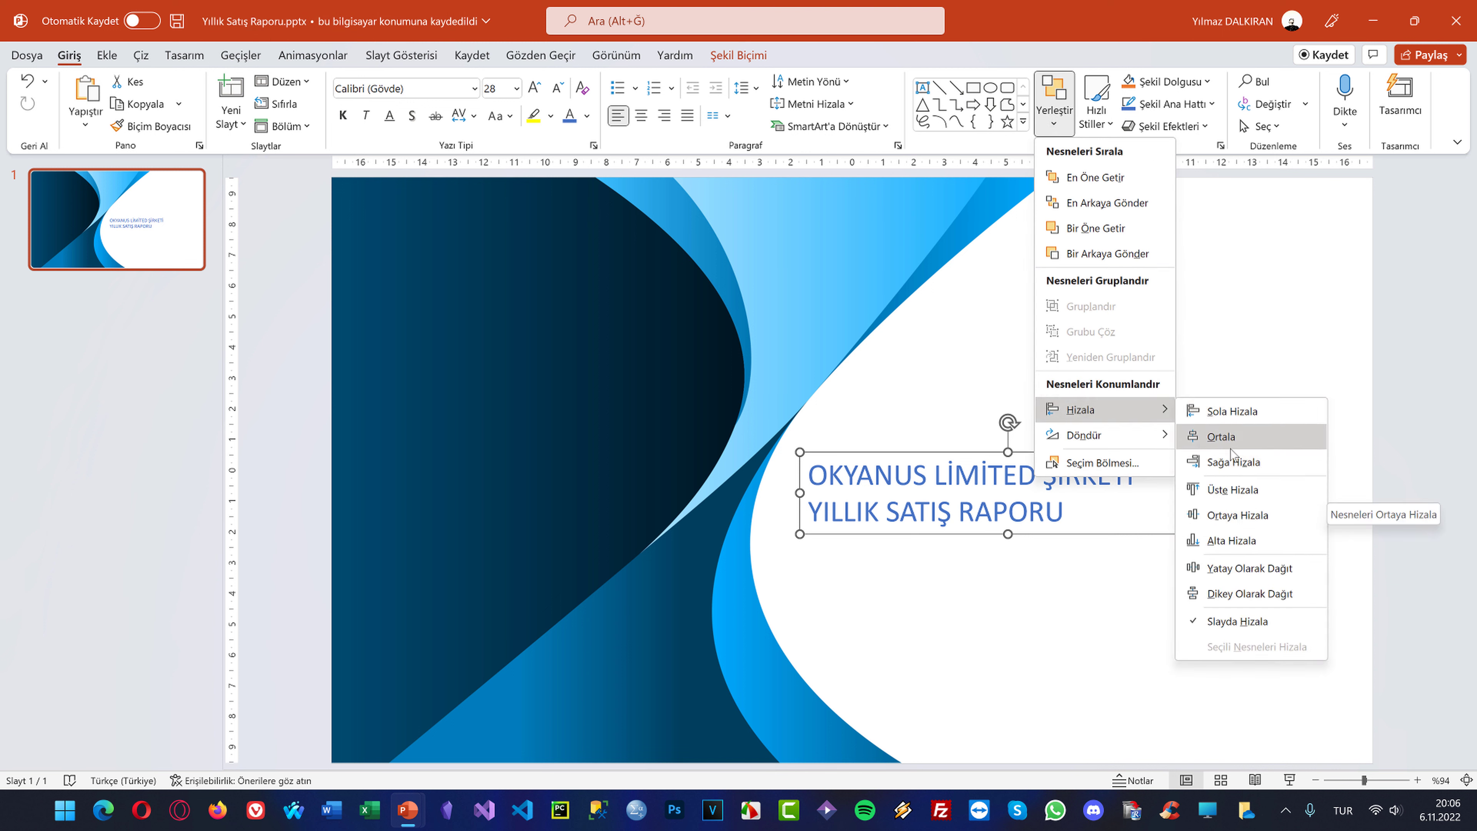
click(1224, 441)
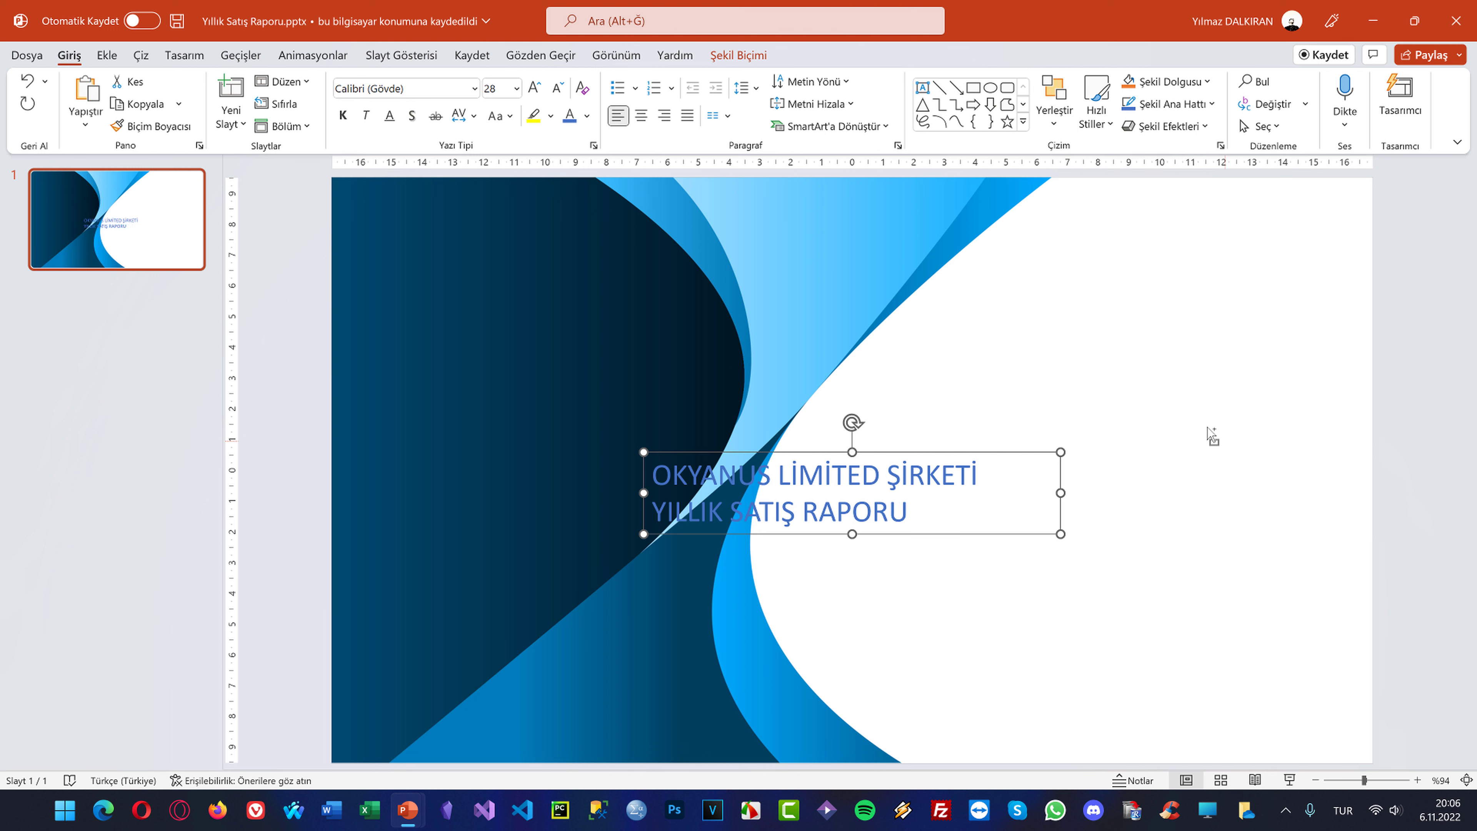
key(ctrl+z)
click(1053, 108)
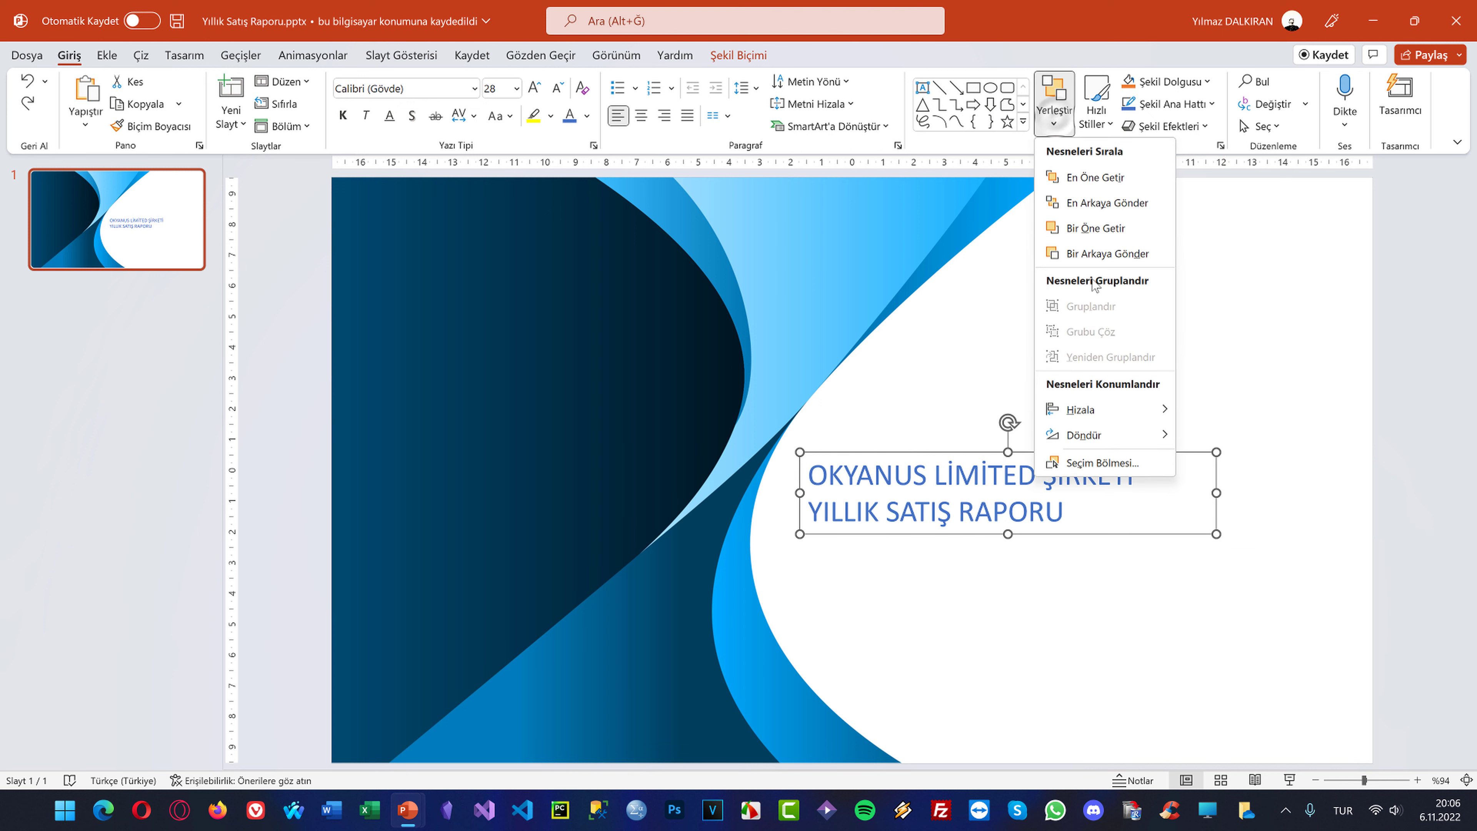
mouse_move(1104, 410)
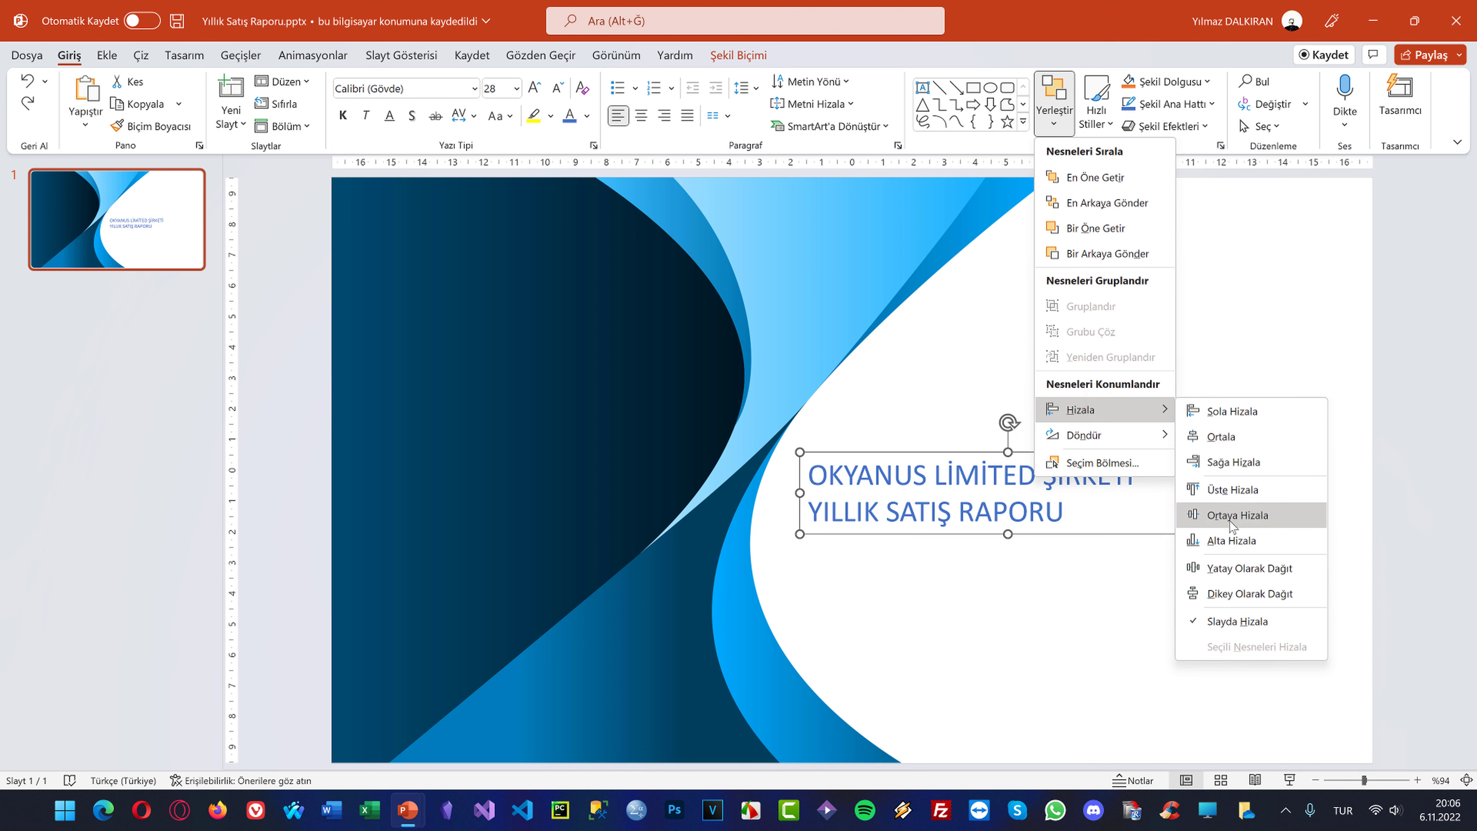
click(1227, 515)
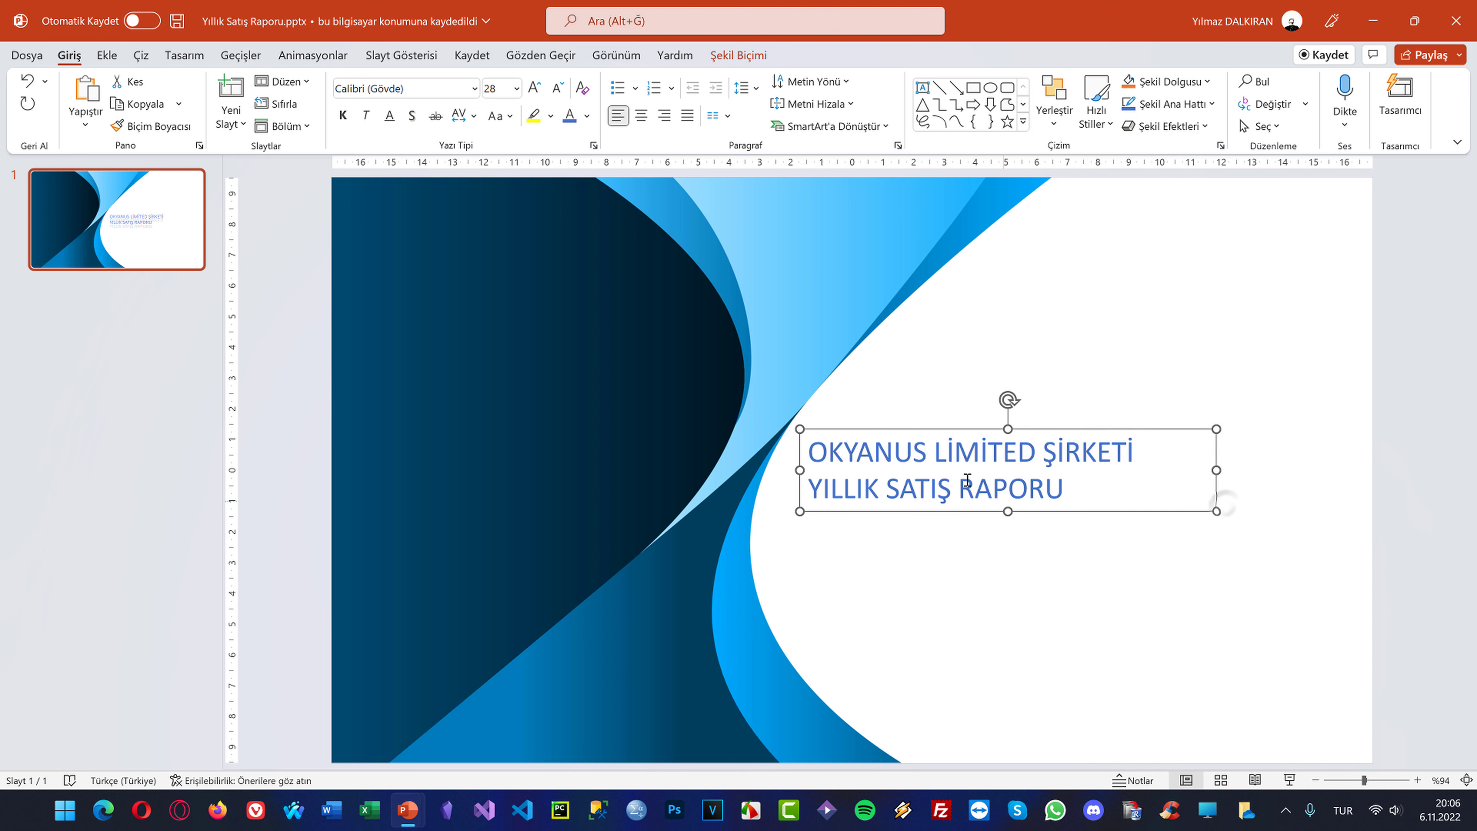
click(1067, 302)
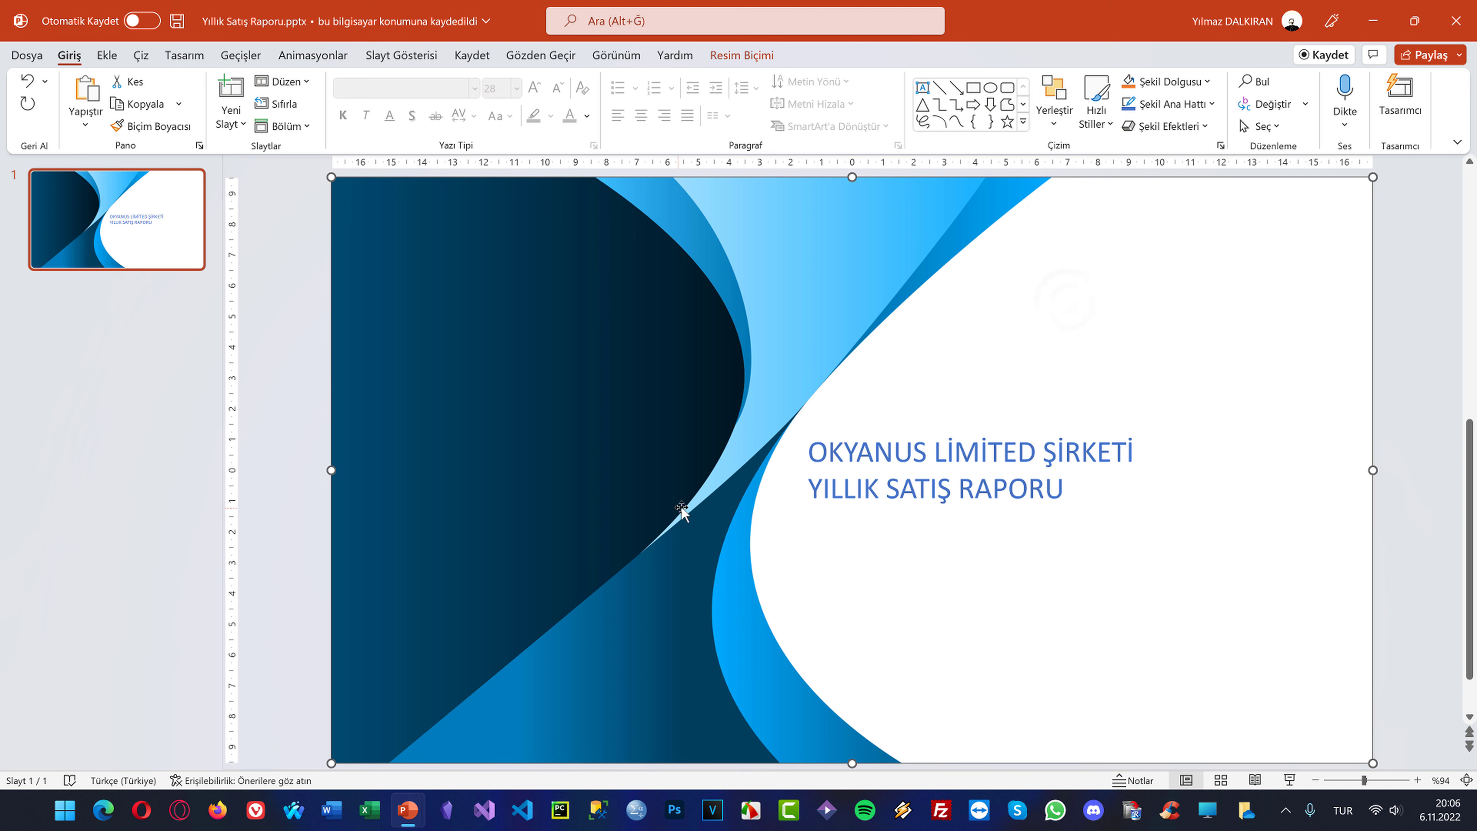
click(942, 463)
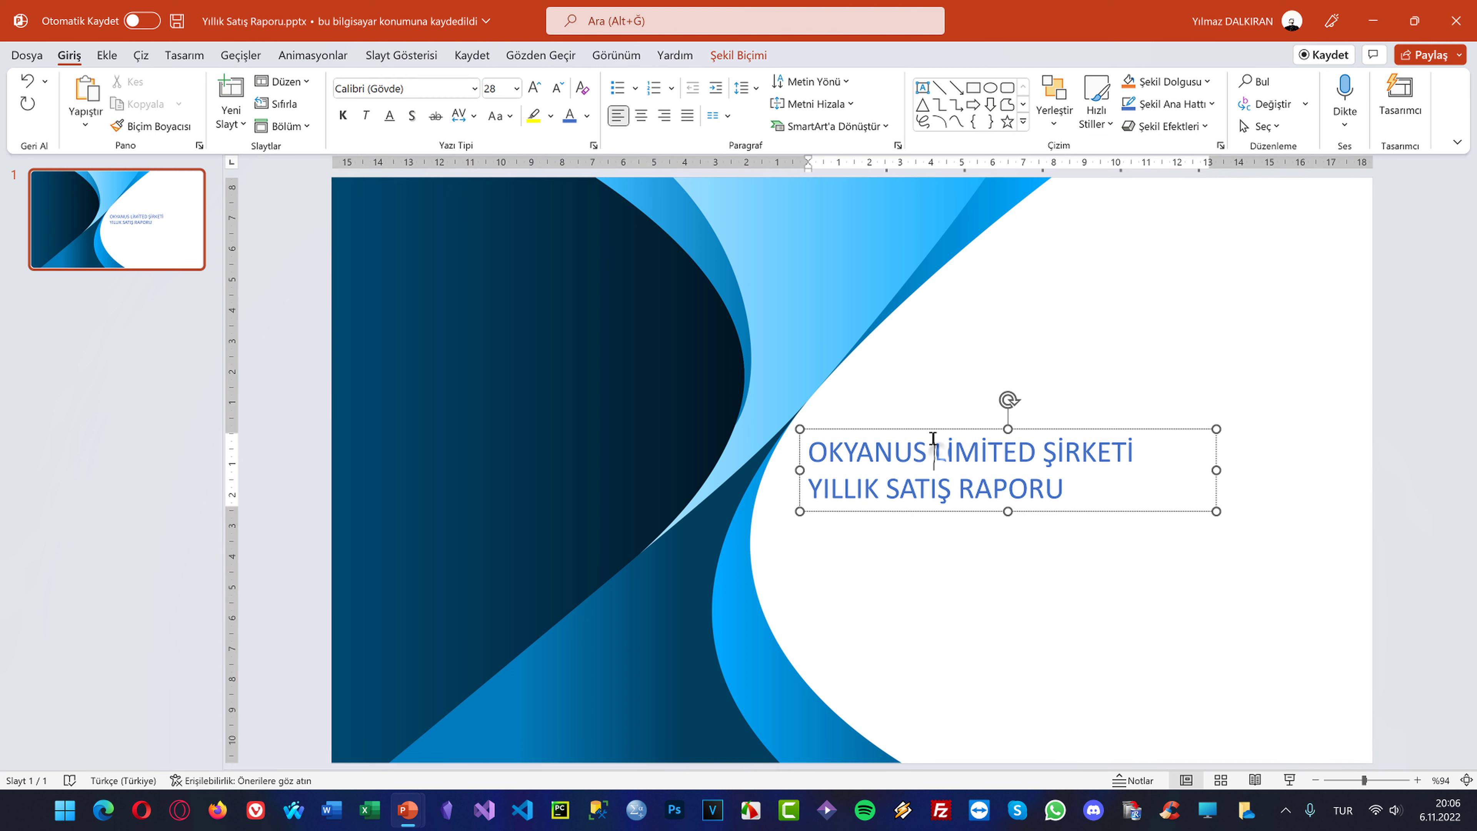
drag(918, 434, 956, 428)
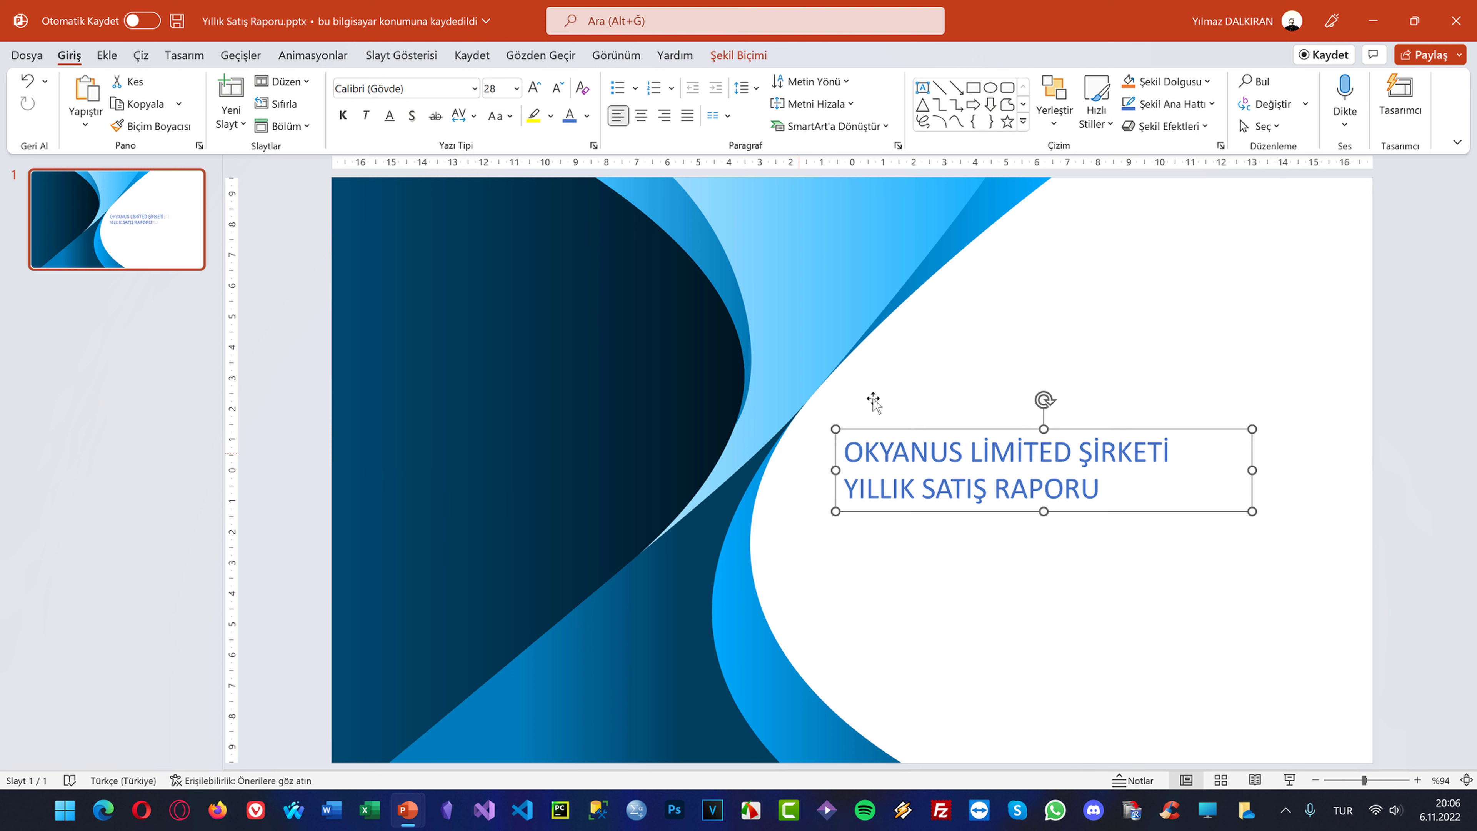
click(958, 334)
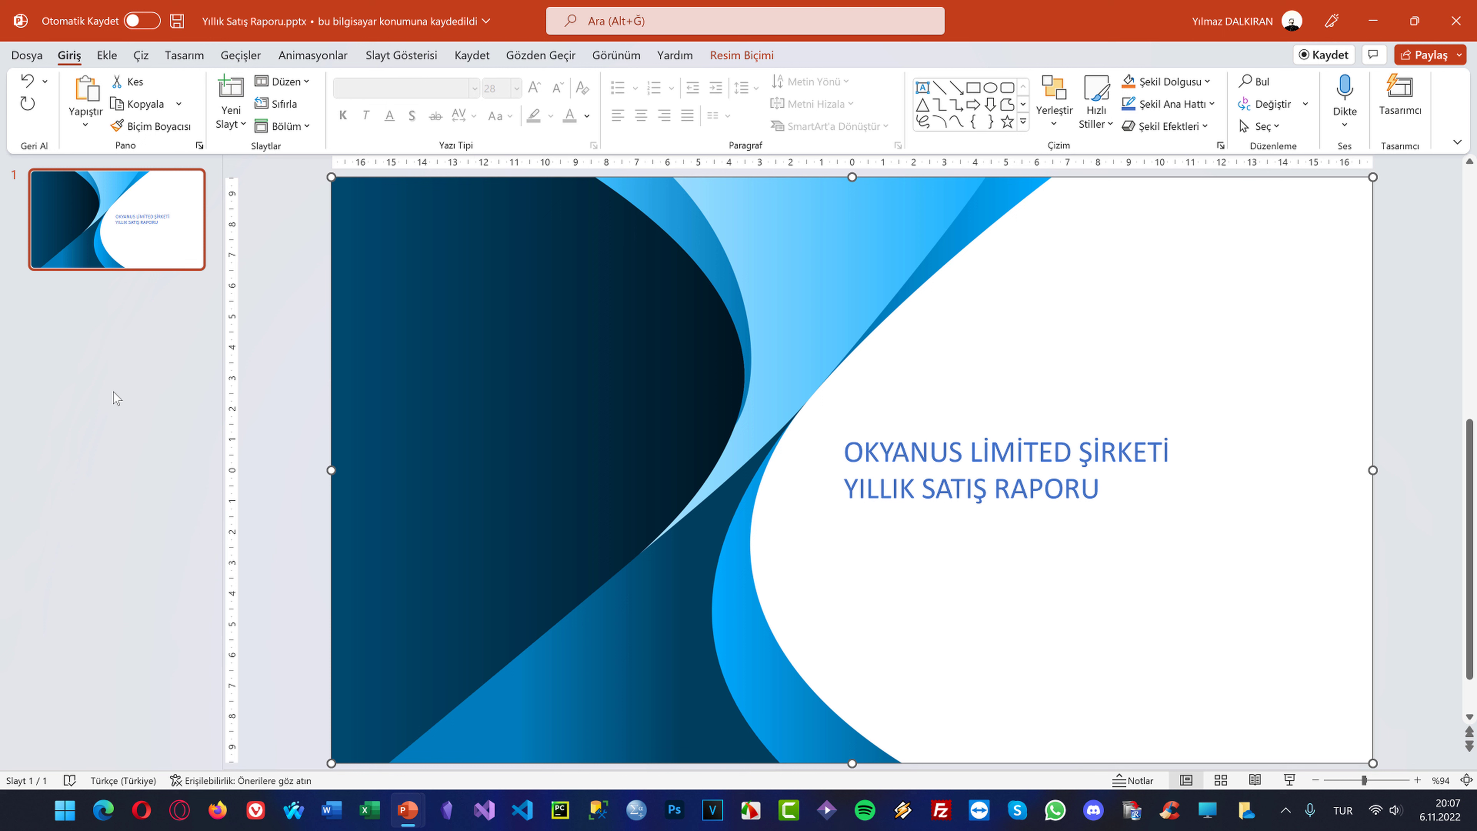
Add two blank slides after the cover, then undo both additions
click(231, 120)
click(268, 359)
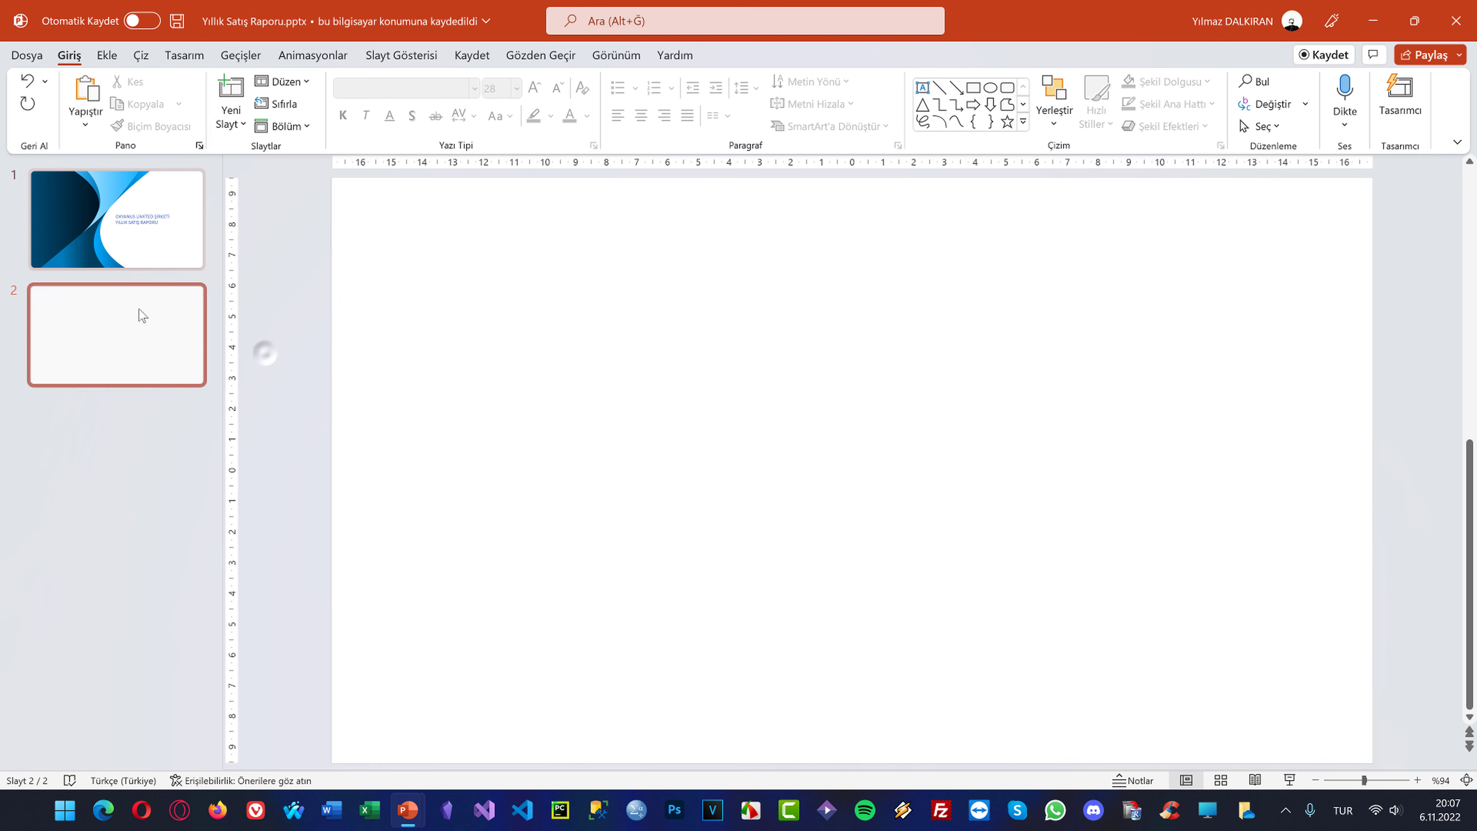
right_click(141, 434)
click(192, 511)
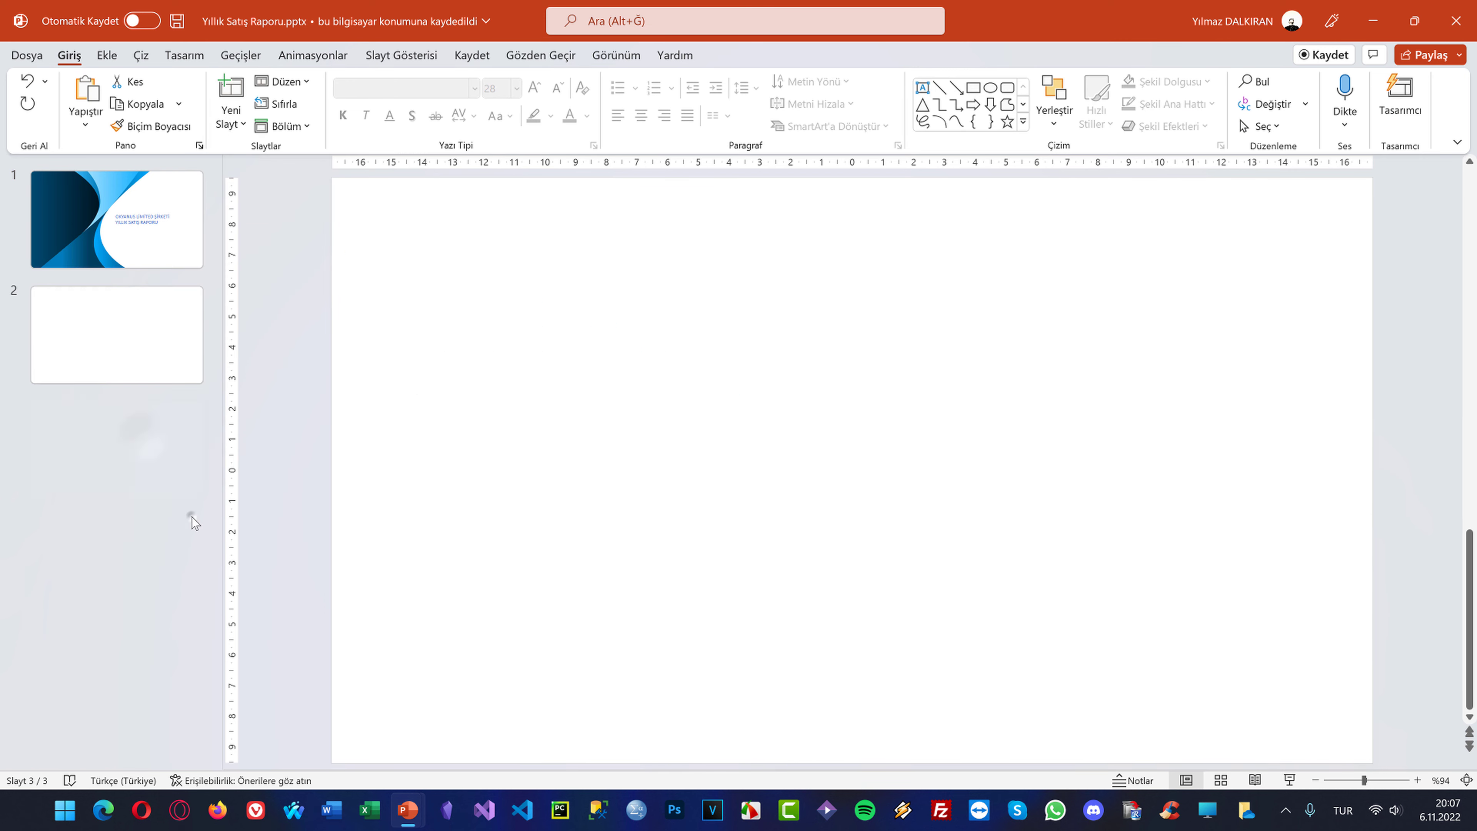
click(109, 330)
key(ctrl+z)
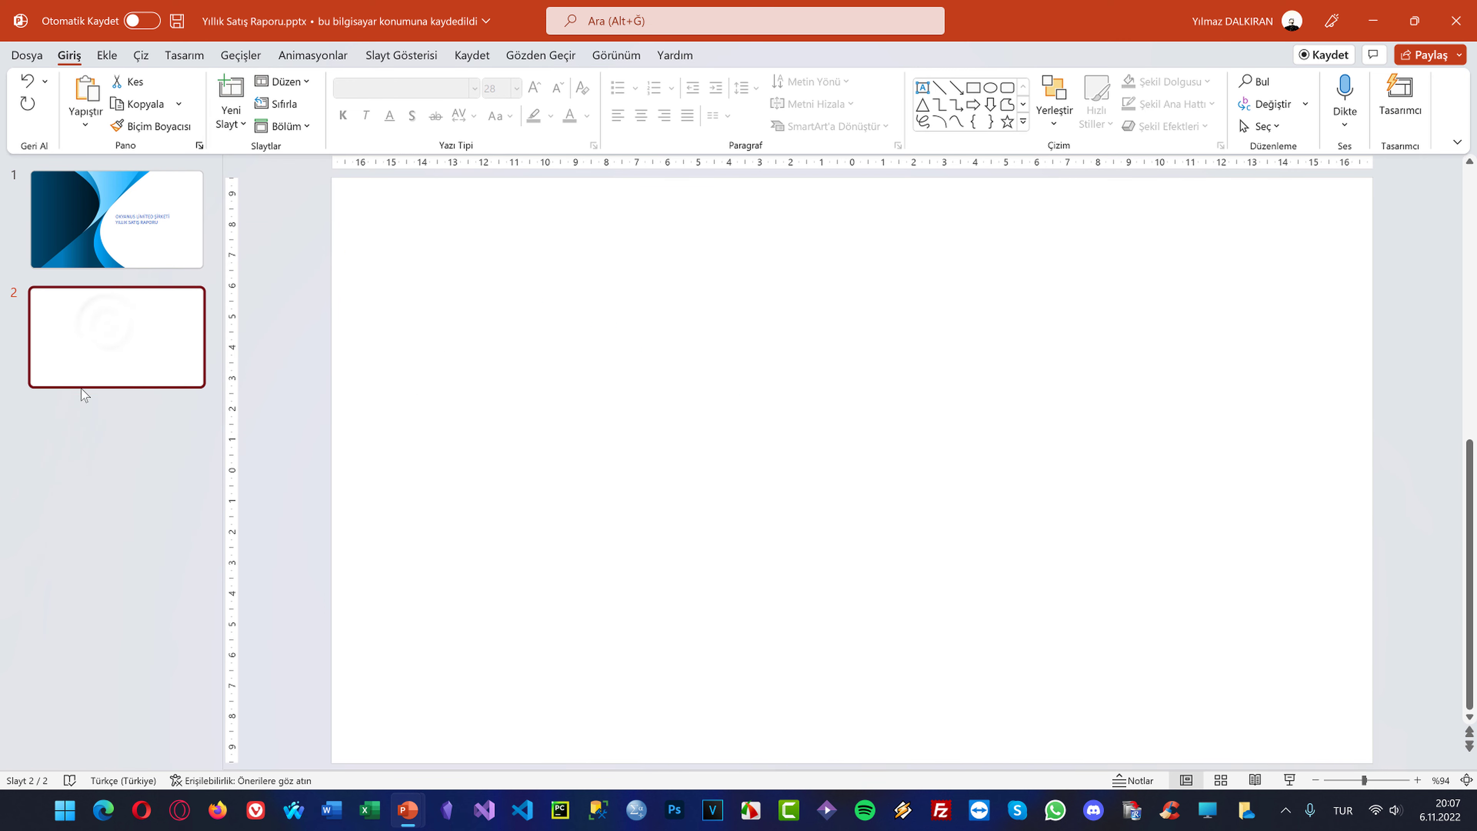
key(ctrl+z)
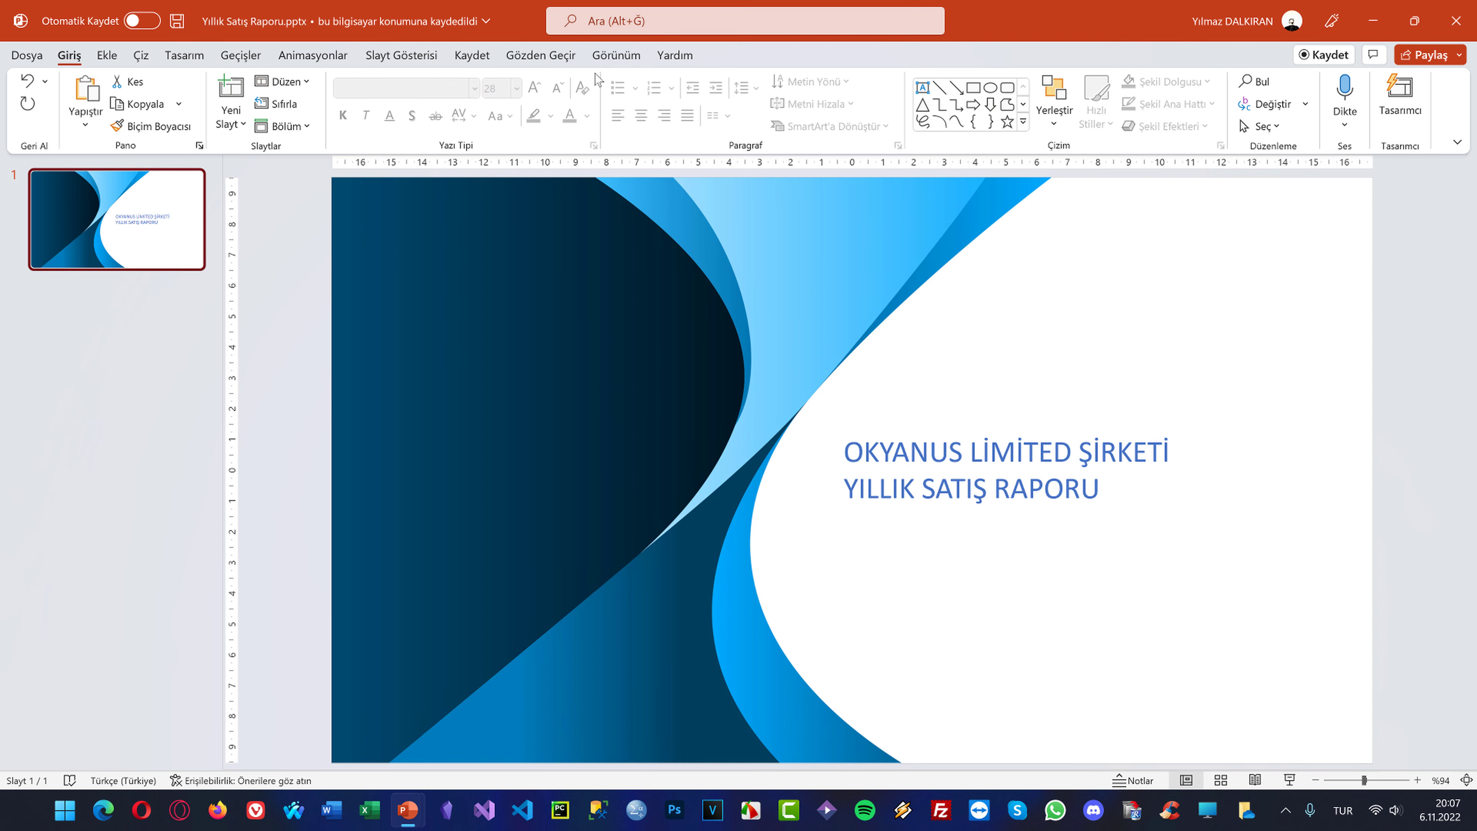
In Slide Master view, delete the unused layouts from Title and Content through Vertical Title and Text
click(614, 56)
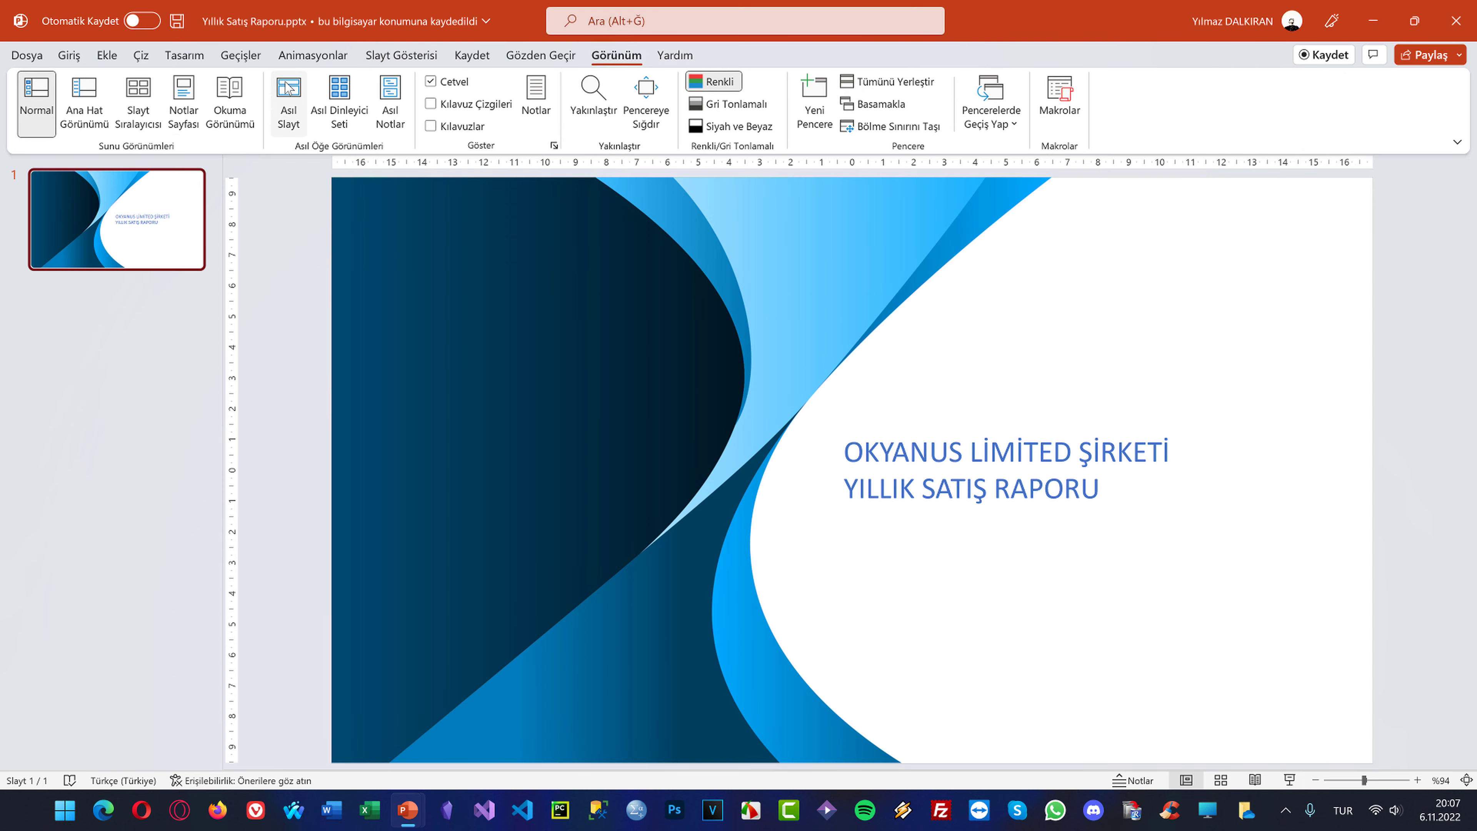
click(287, 94)
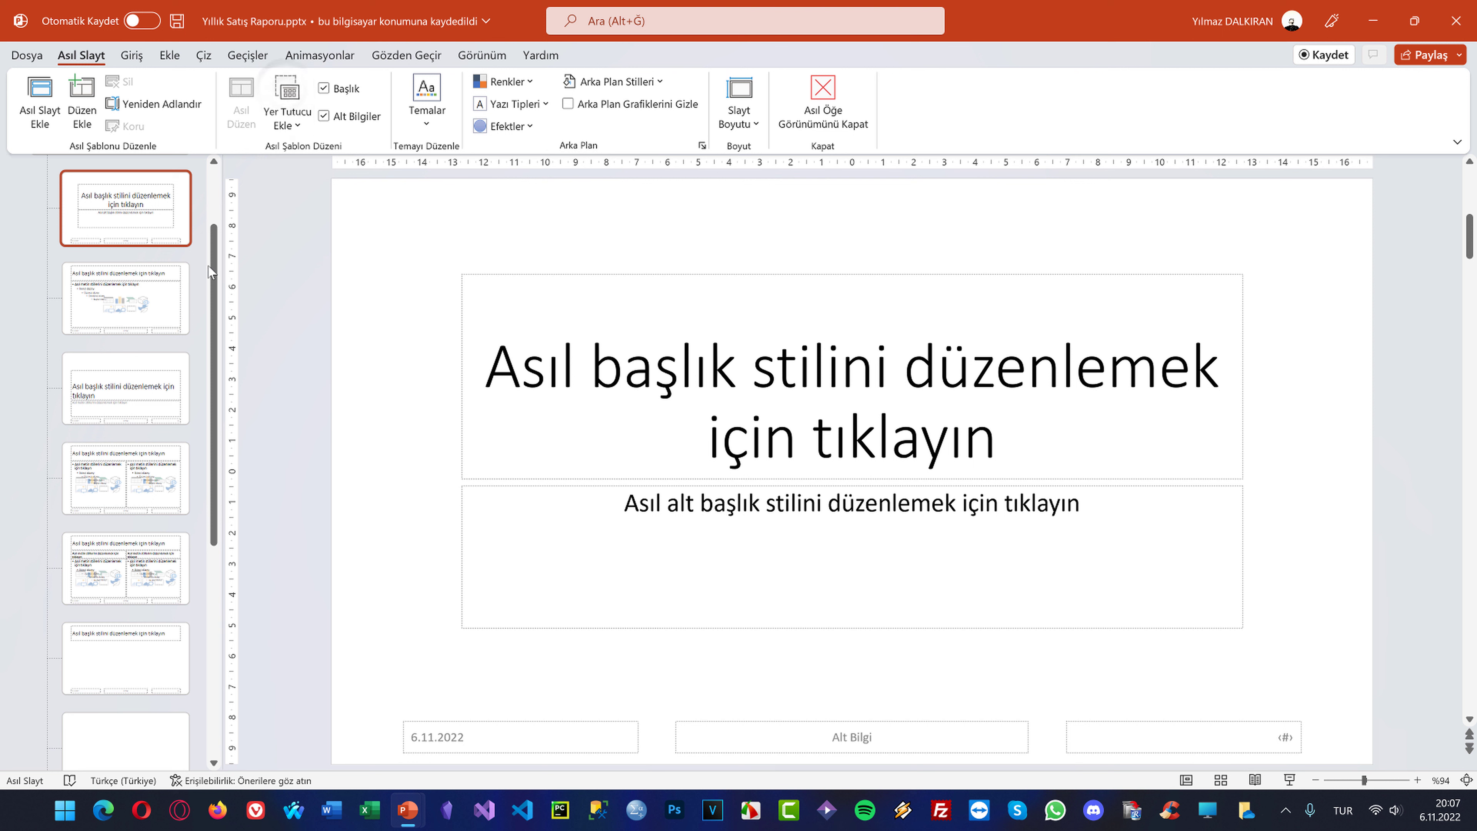
click(140, 389)
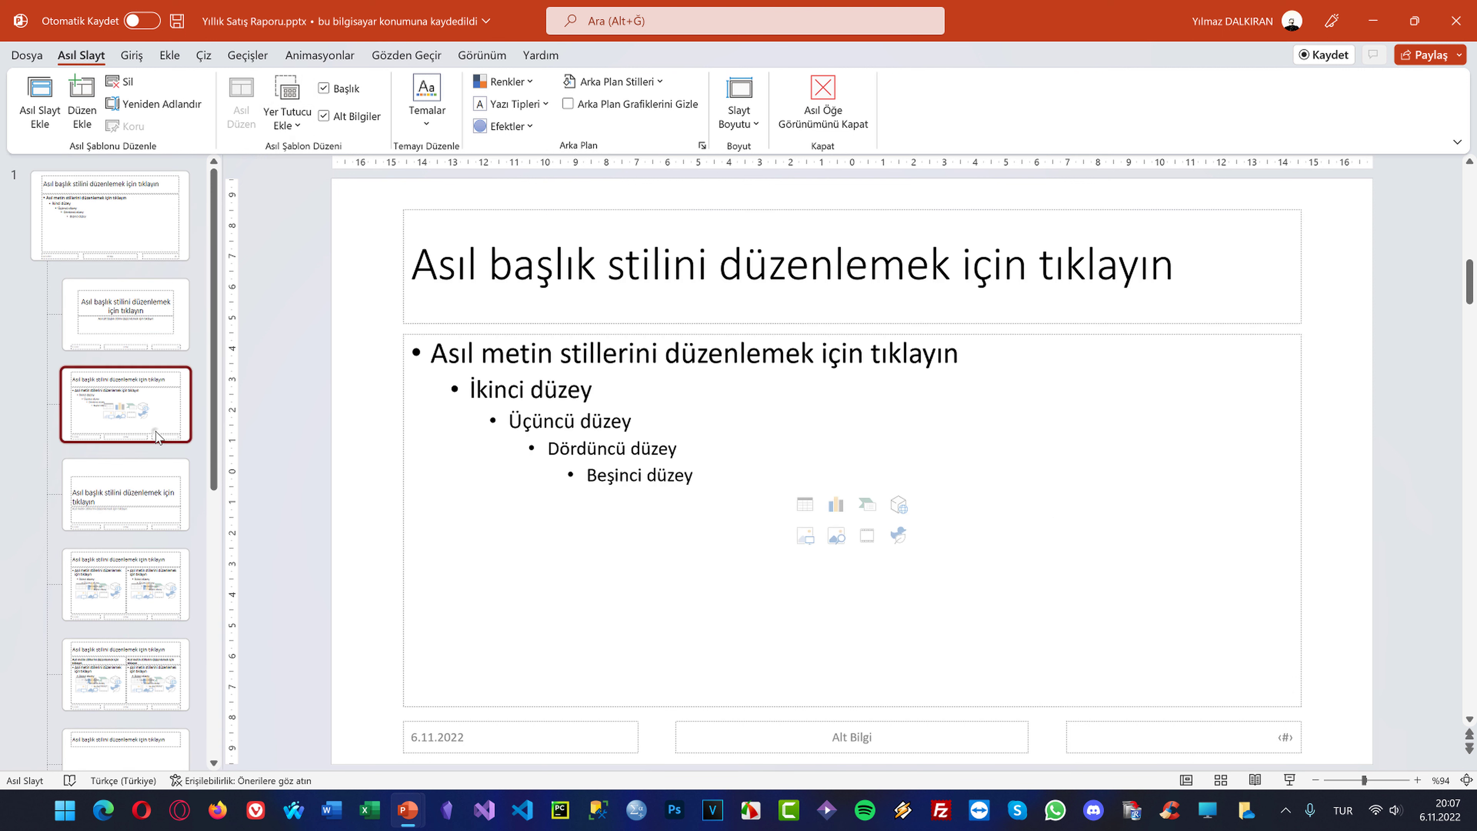
key(Delete)
key(Delete)
key(Delete)
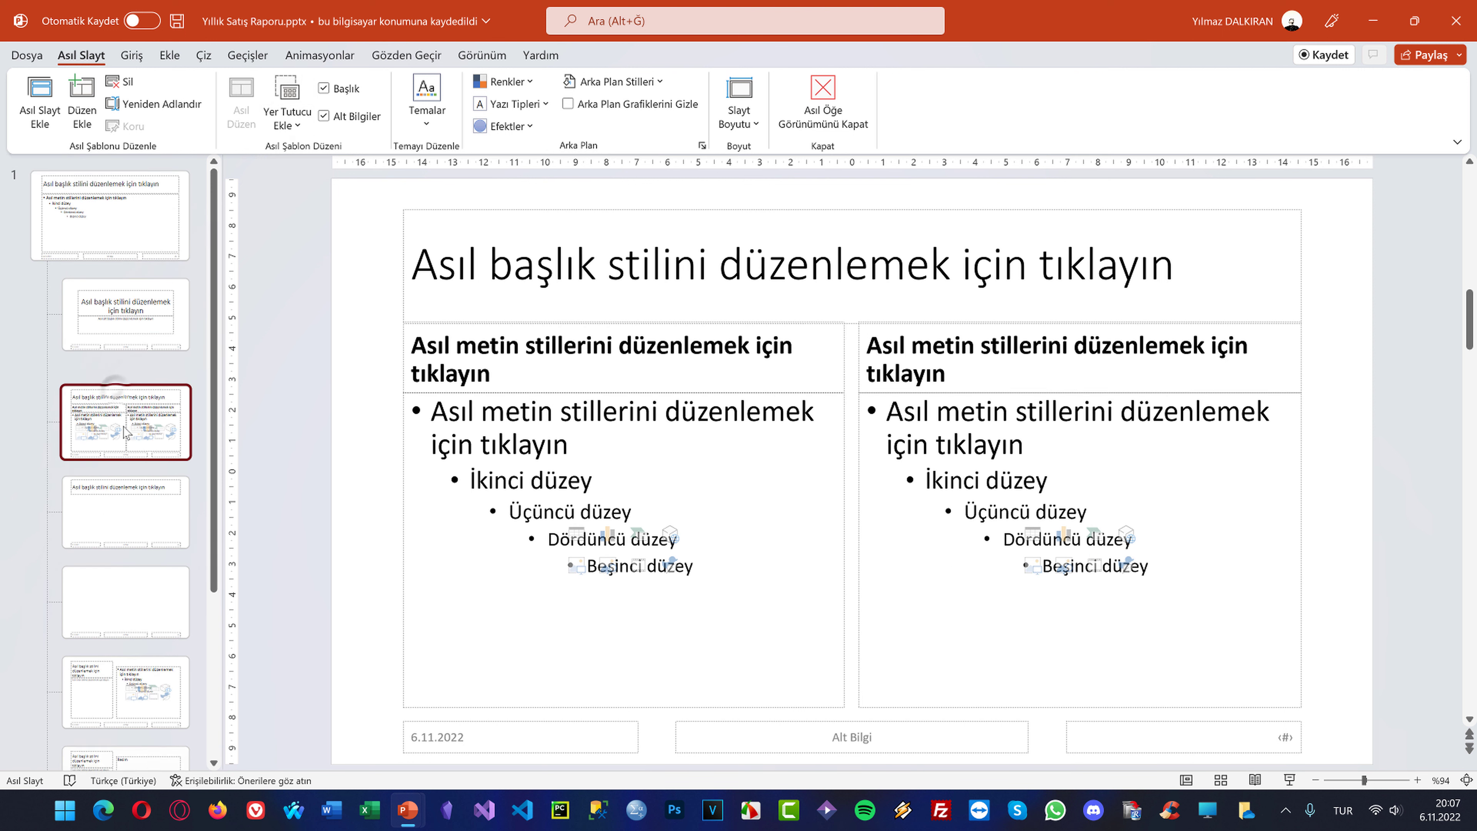
key(Delete)
key(Delete)
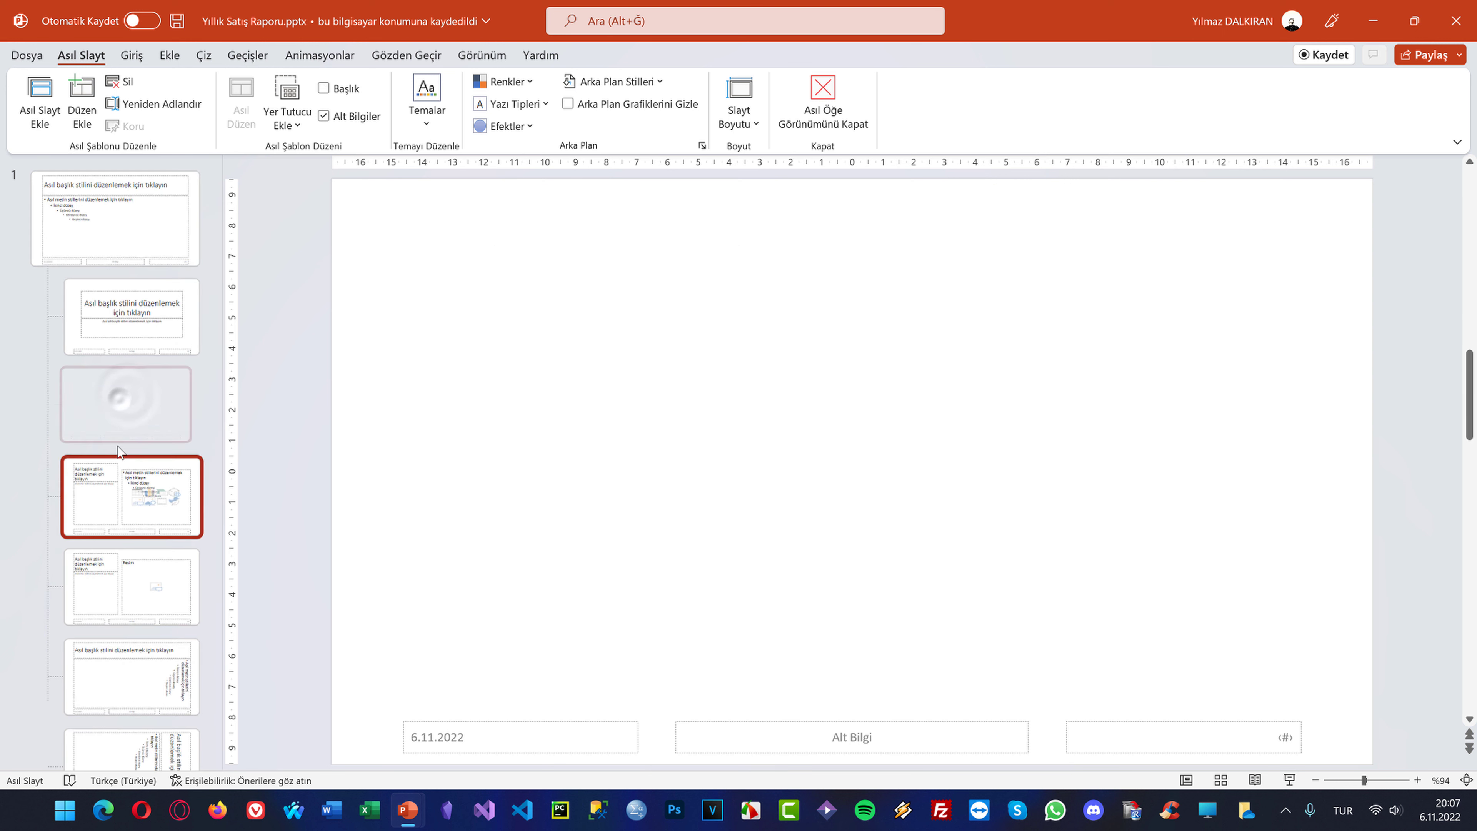
key(Delete)
key(Delete)
key(Delete)
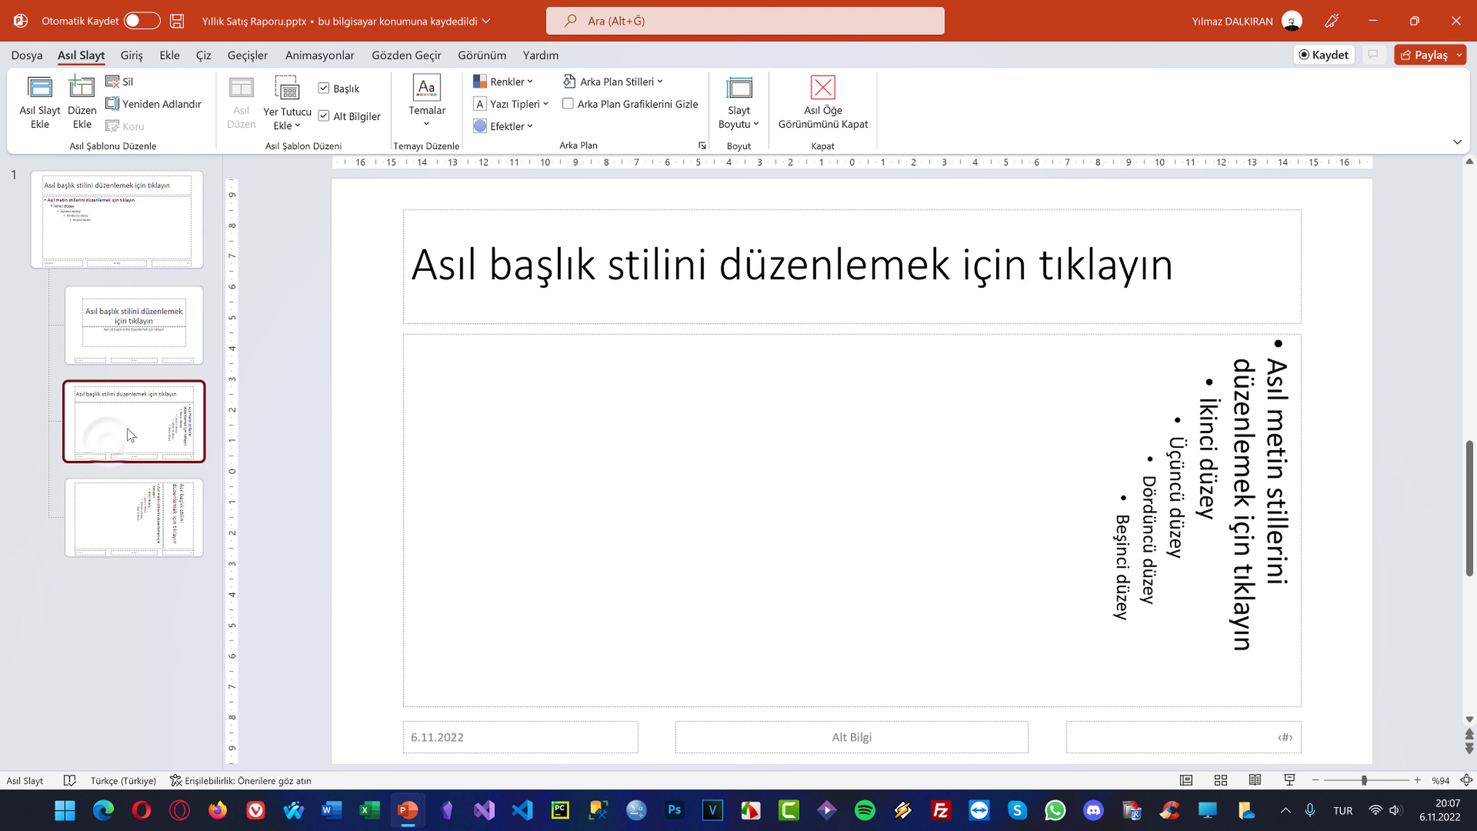
key(Delete)
key(Delete)
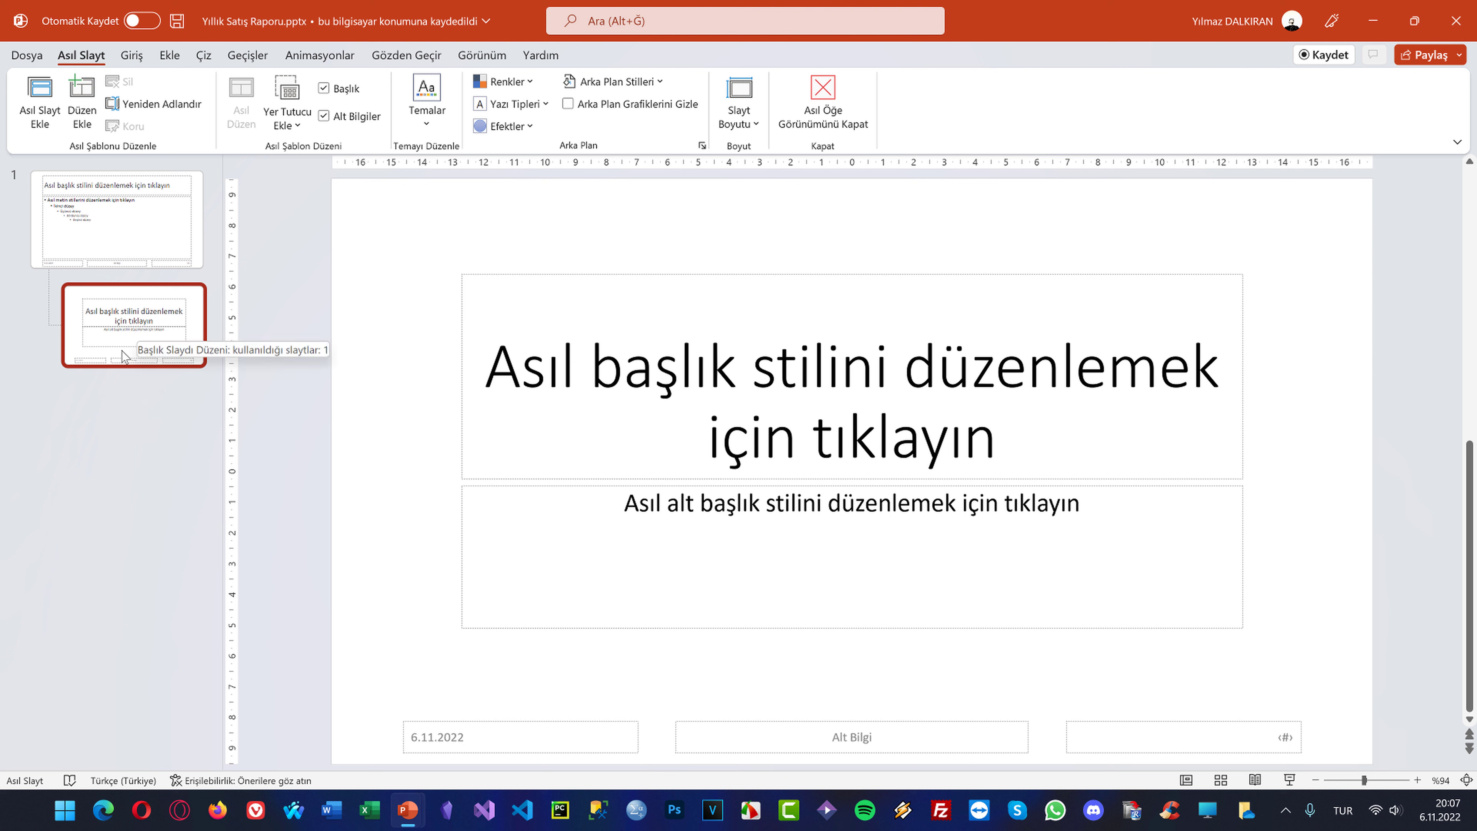
click(701, 272)
Remove the title, subtitle, date, footer and slide-number placeholders from the Title Slide layout
key(Delete)
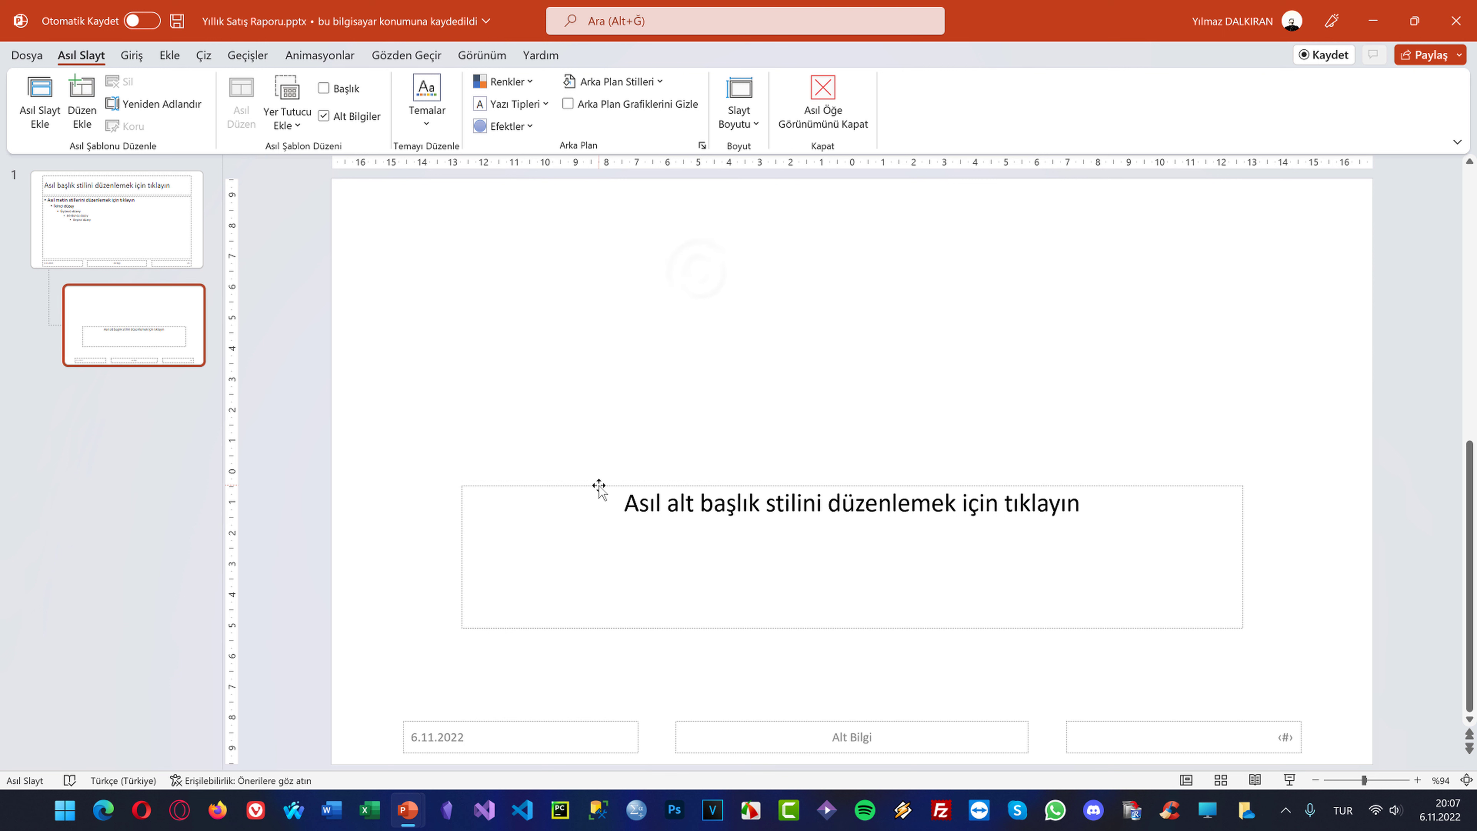
click(597, 487)
key(Delete)
click(520, 718)
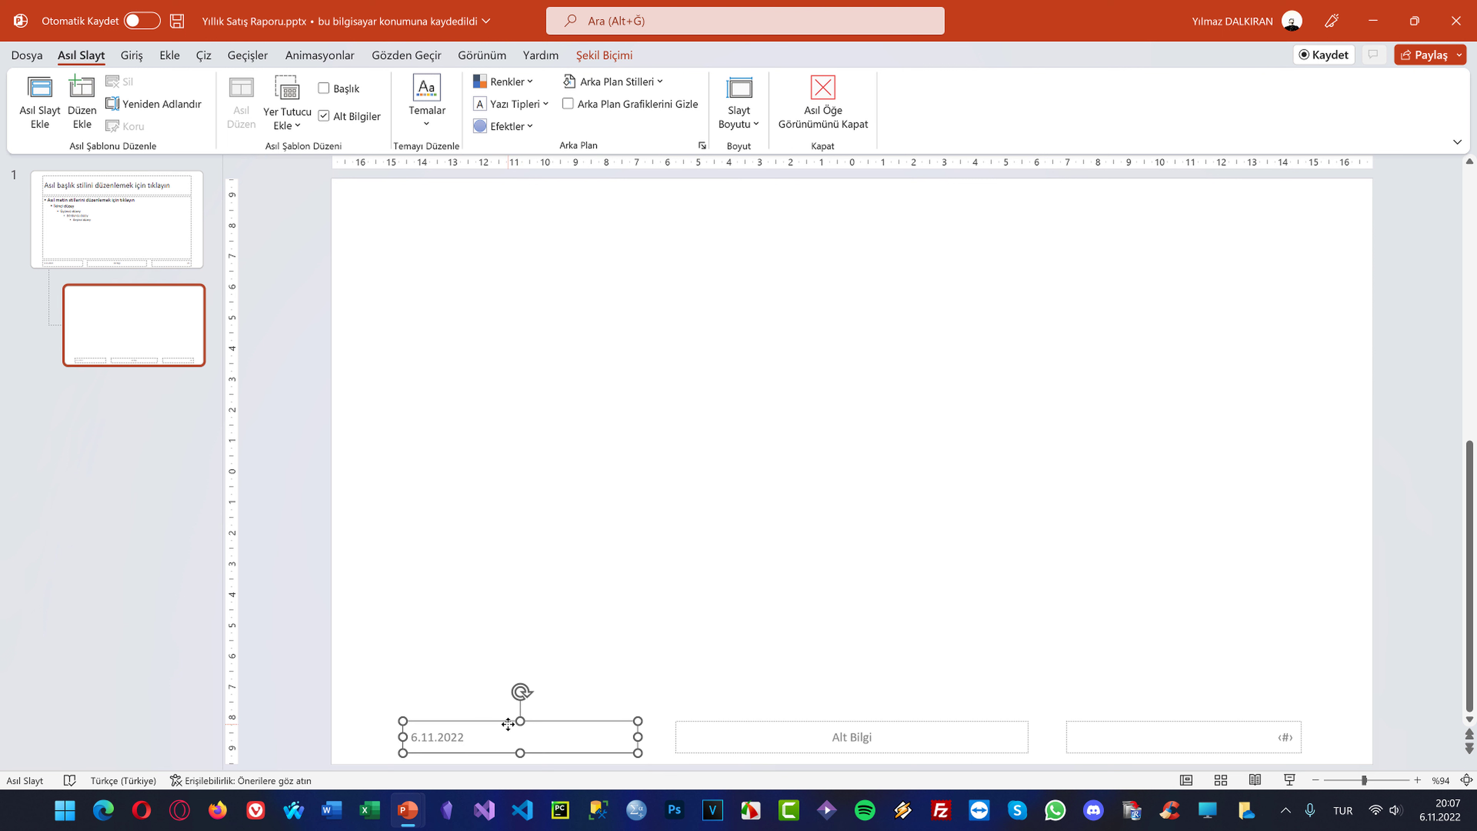
key(Delete)
click(721, 724)
key(Delete)
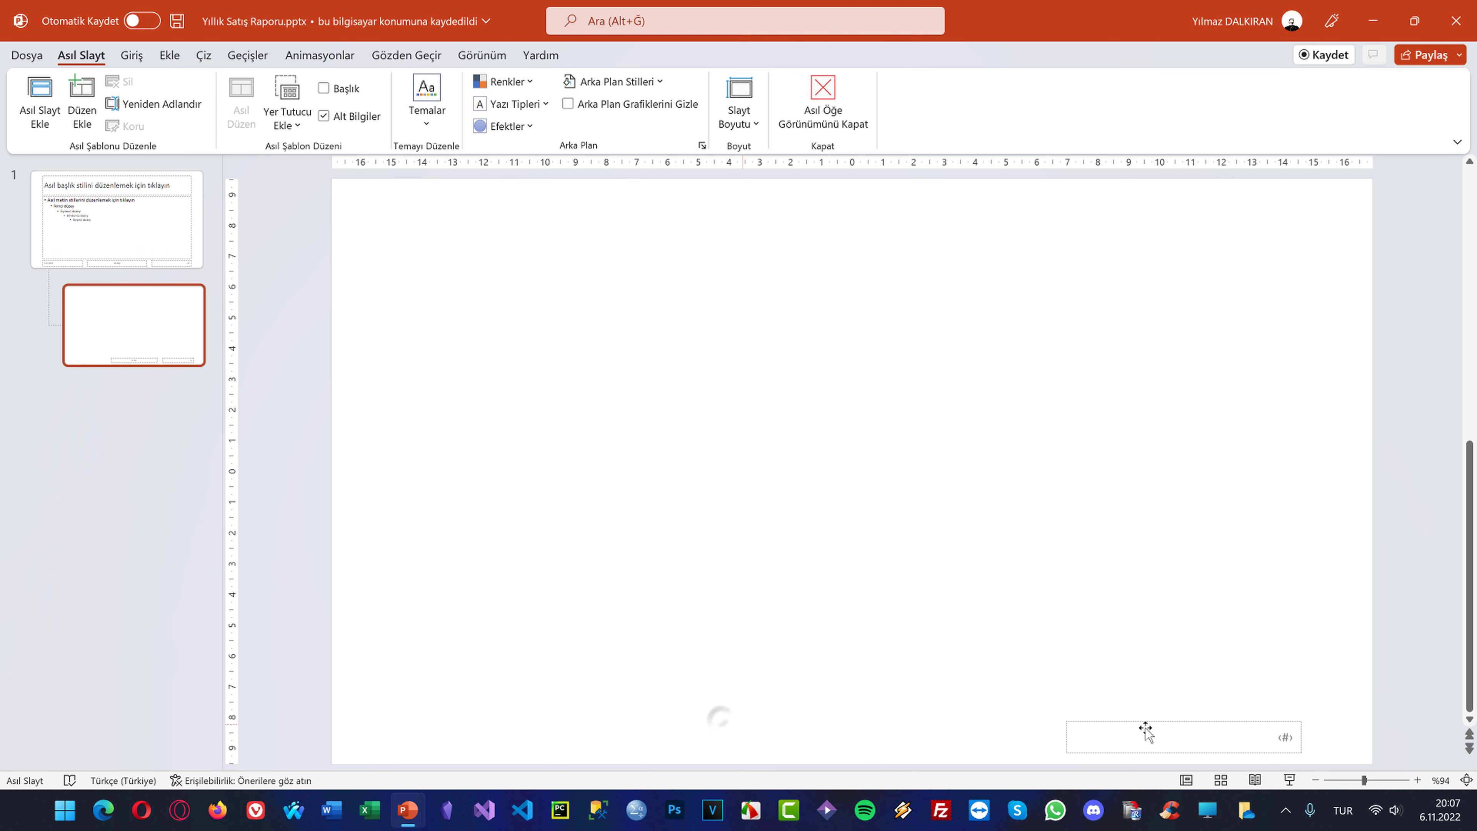
click(1193, 724)
key(Delete)
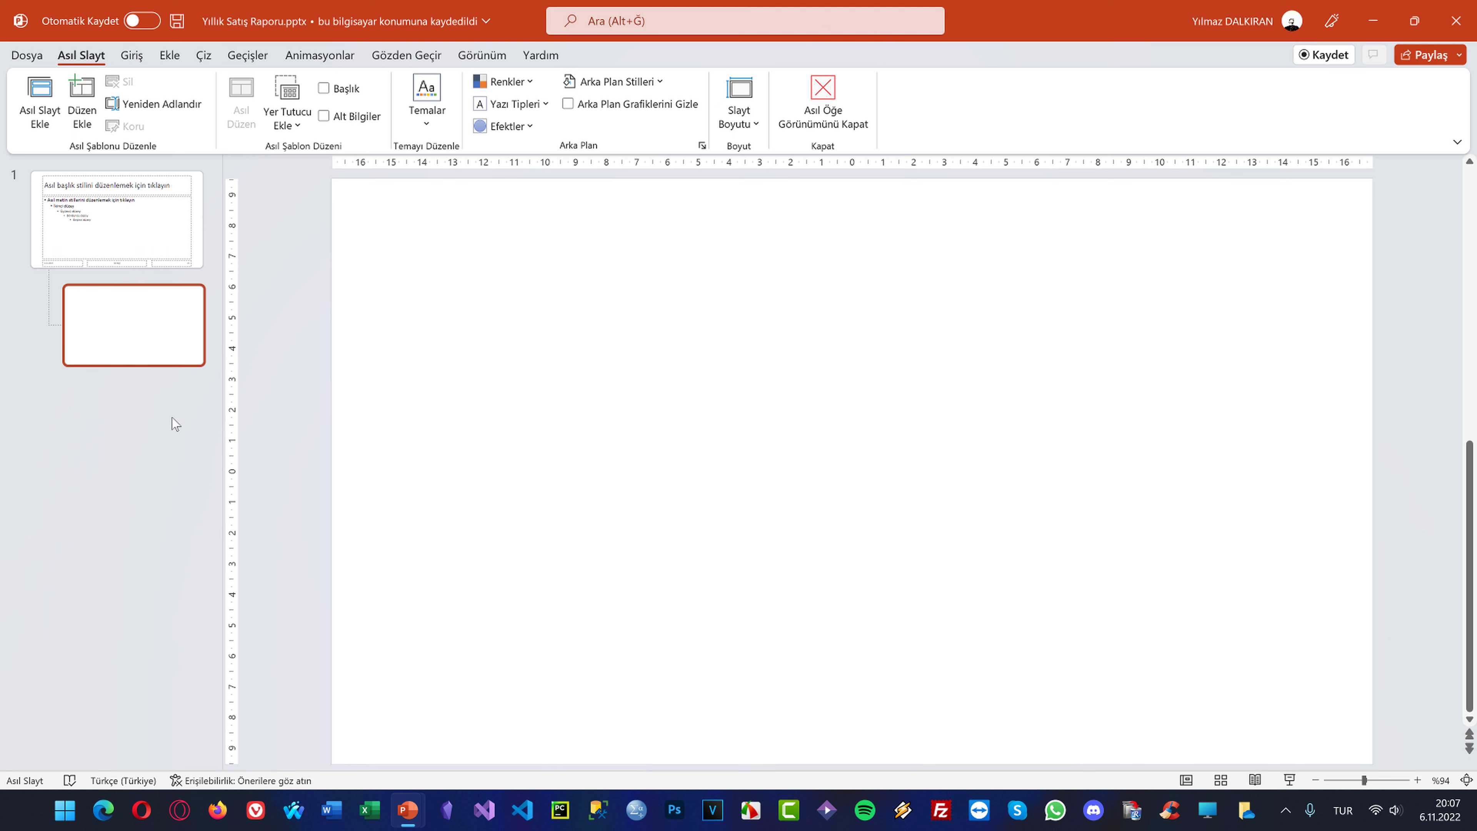
Insert a new layout into the slide master
right_click(108, 407)
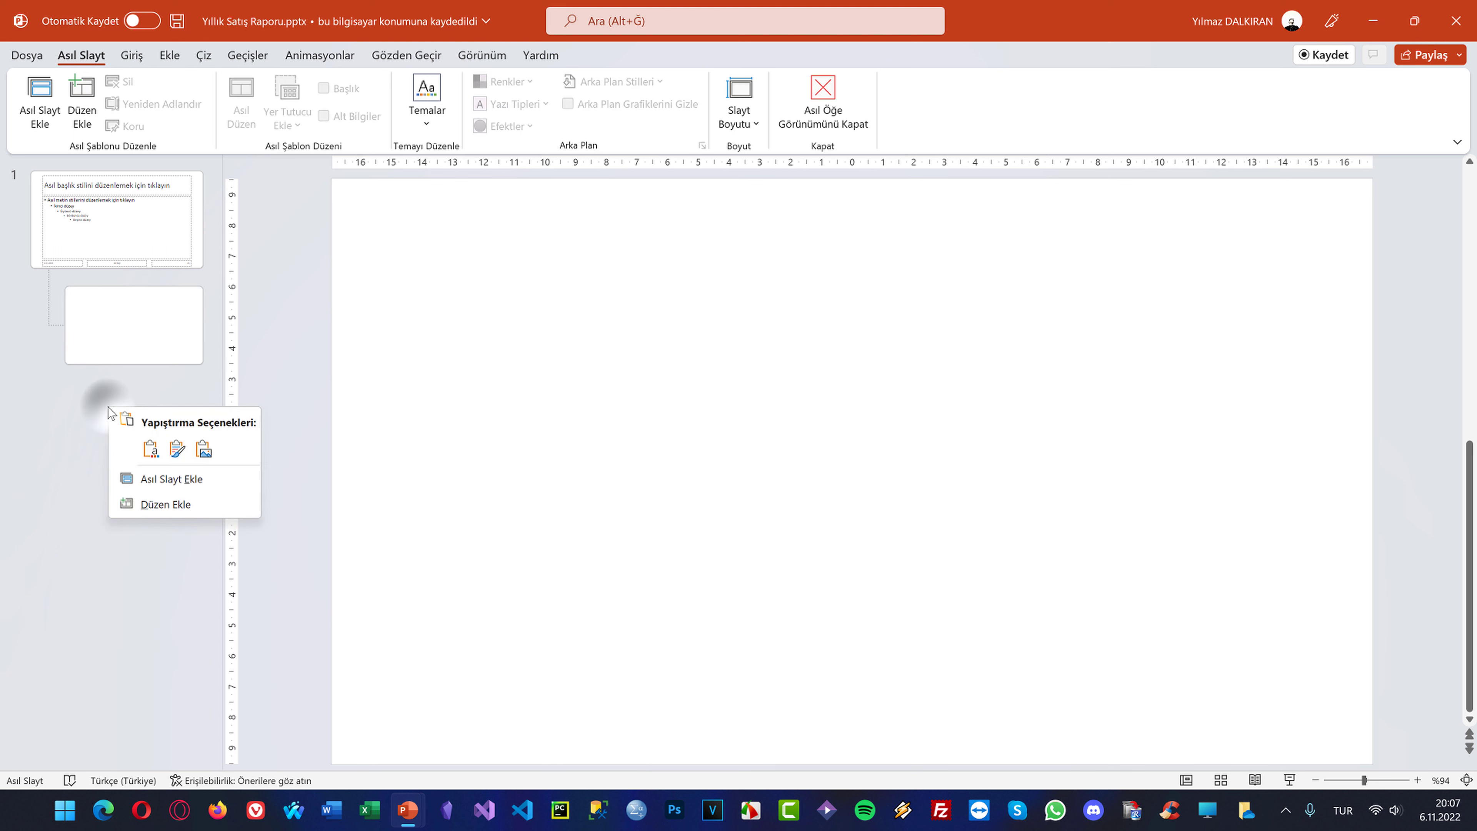
click(176, 505)
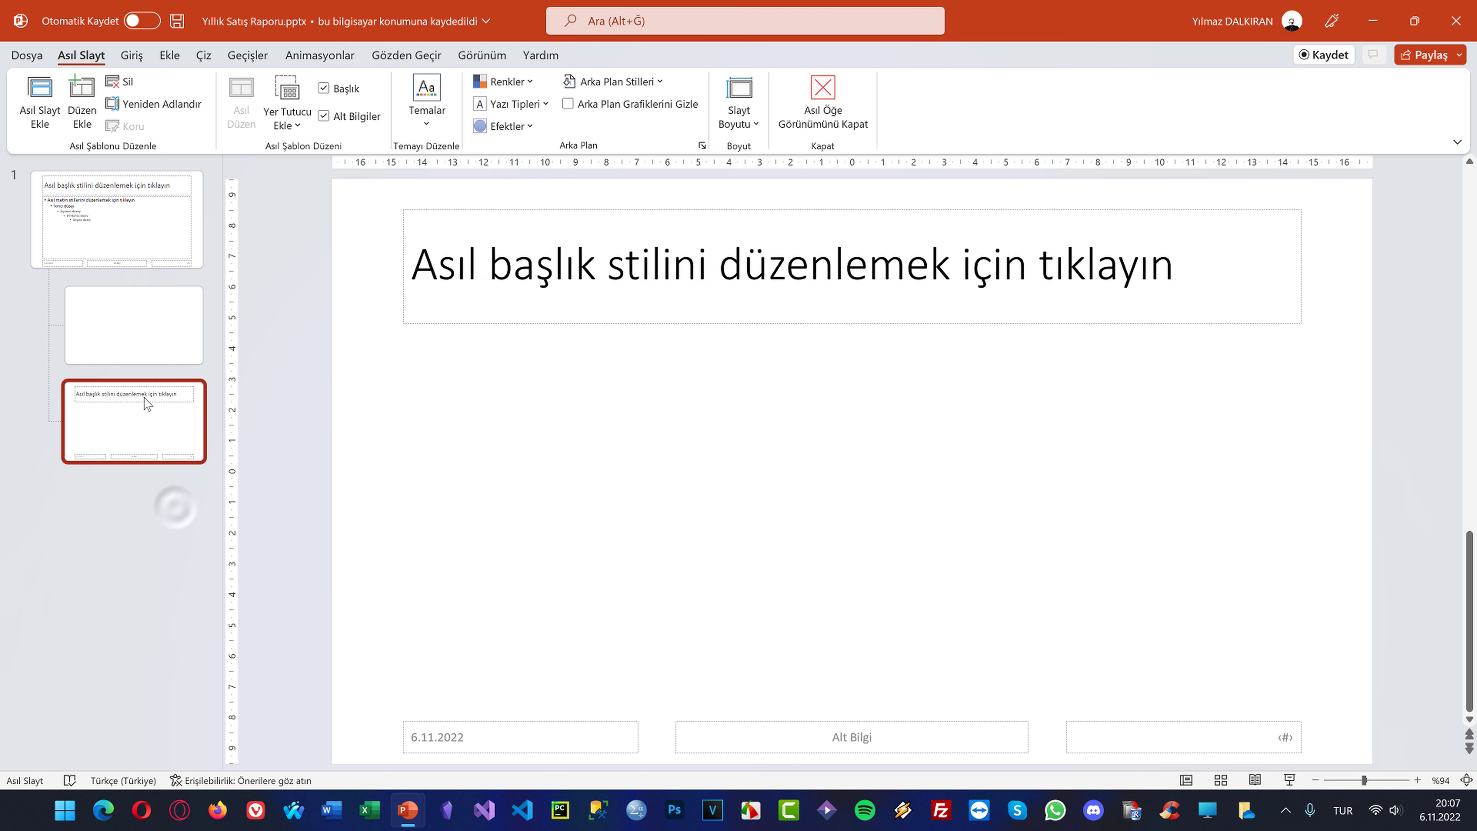
click(139, 305)
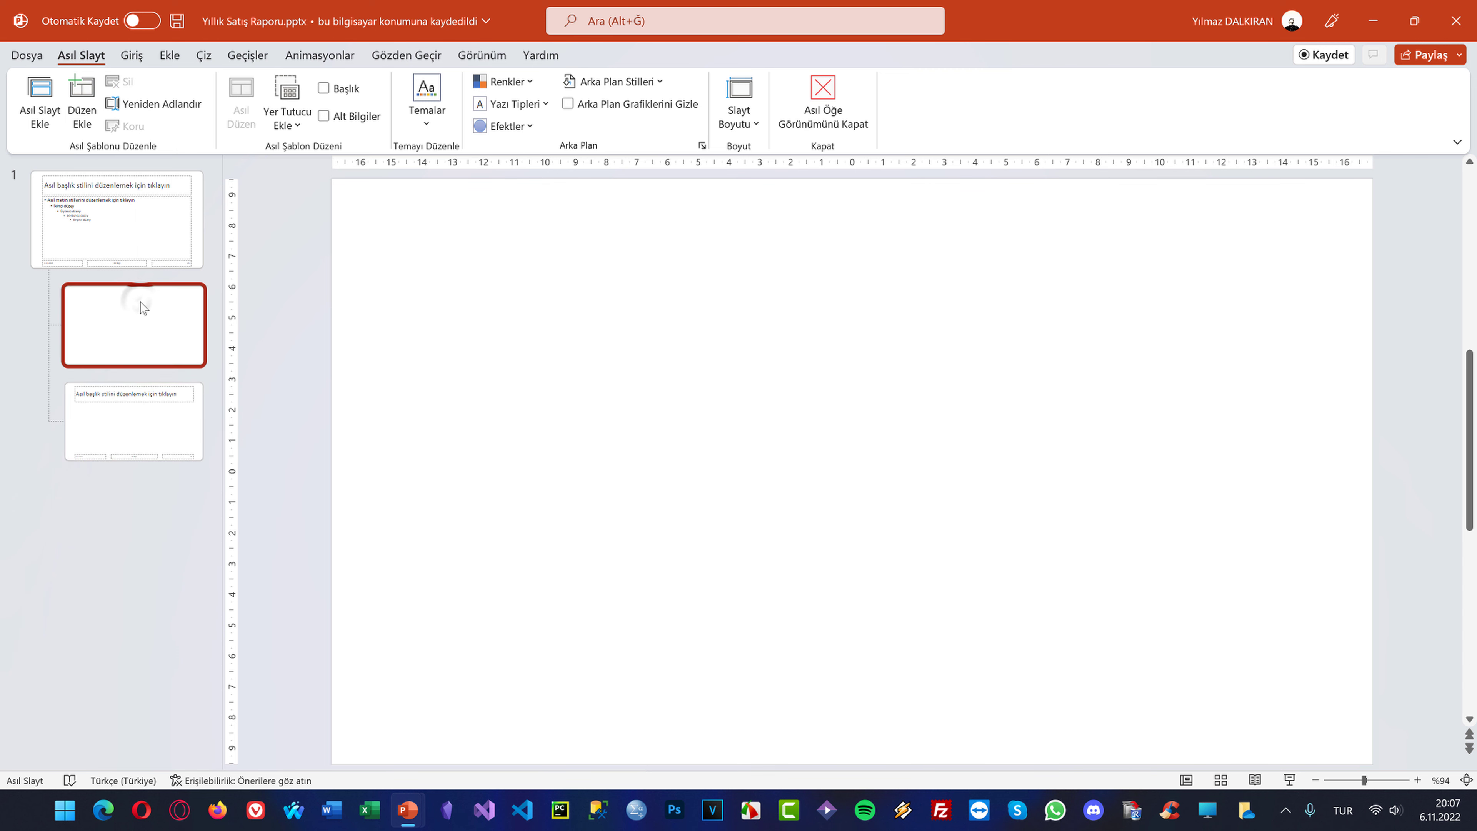
Rename the emptied master layout to 'Boş'
right_click(140, 323)
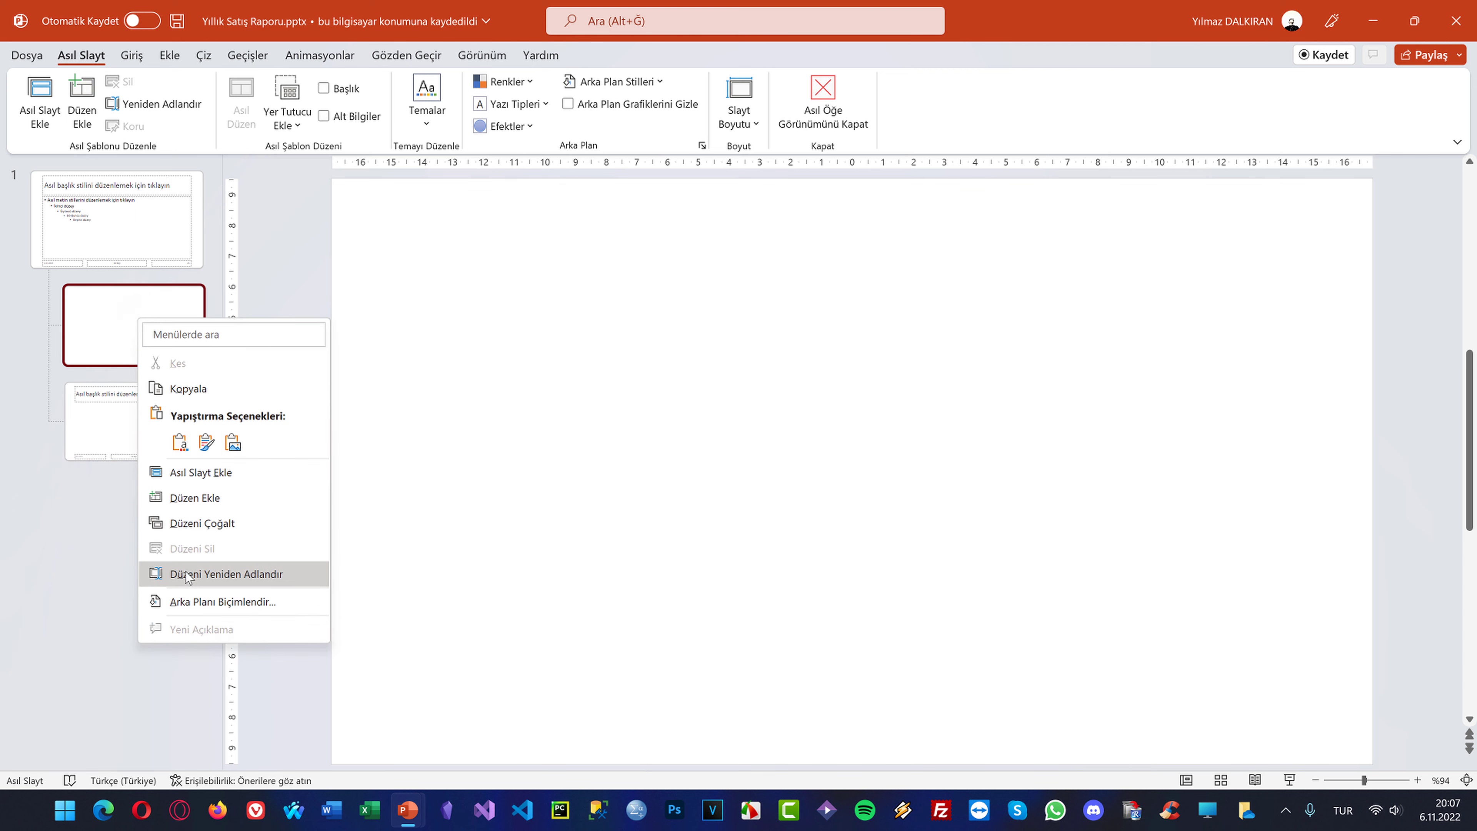
click(207, 567)
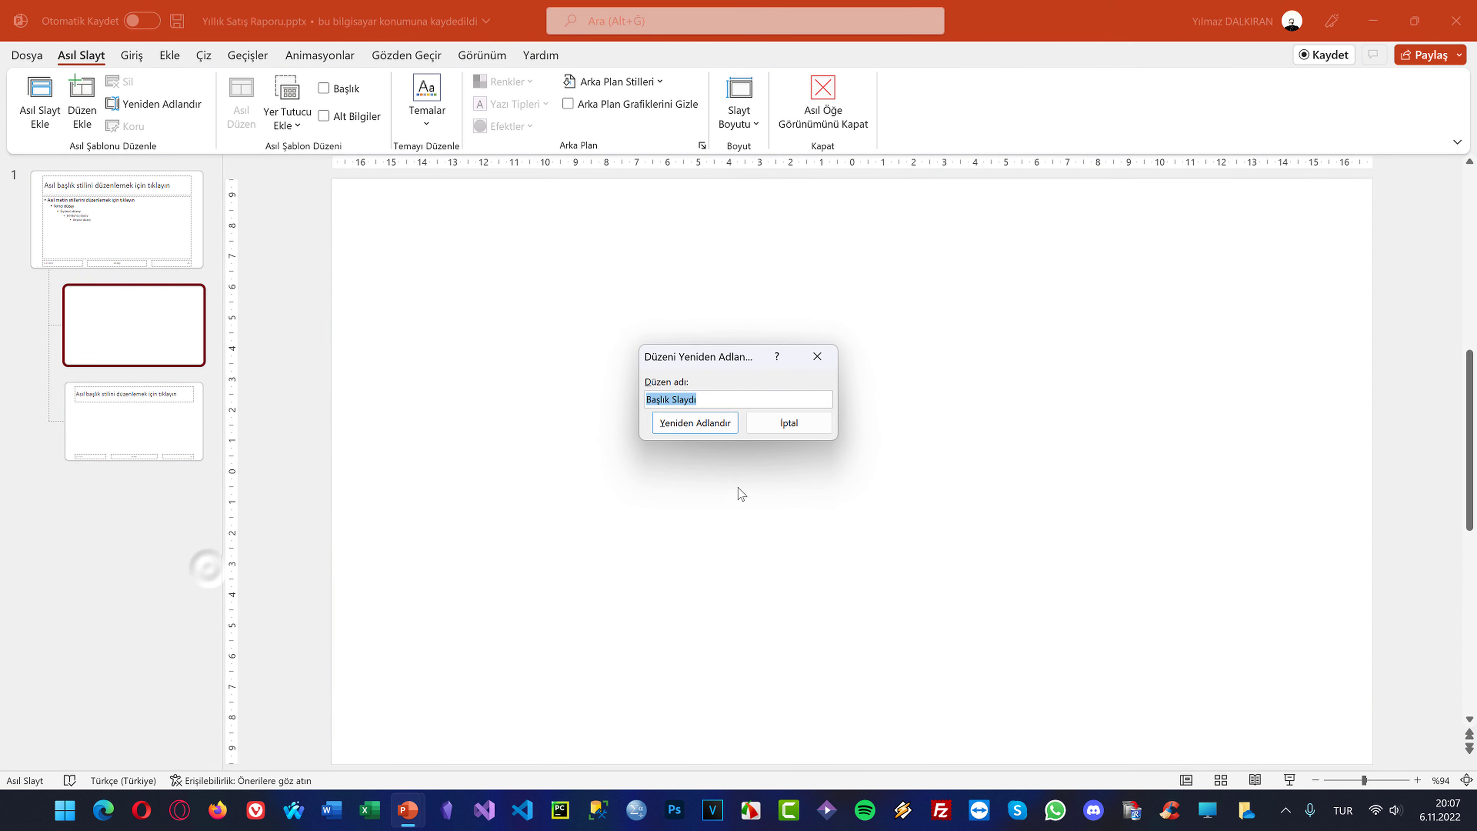
text(bO)
key(BackSpace)
key(BackSpace)
text(Boş)
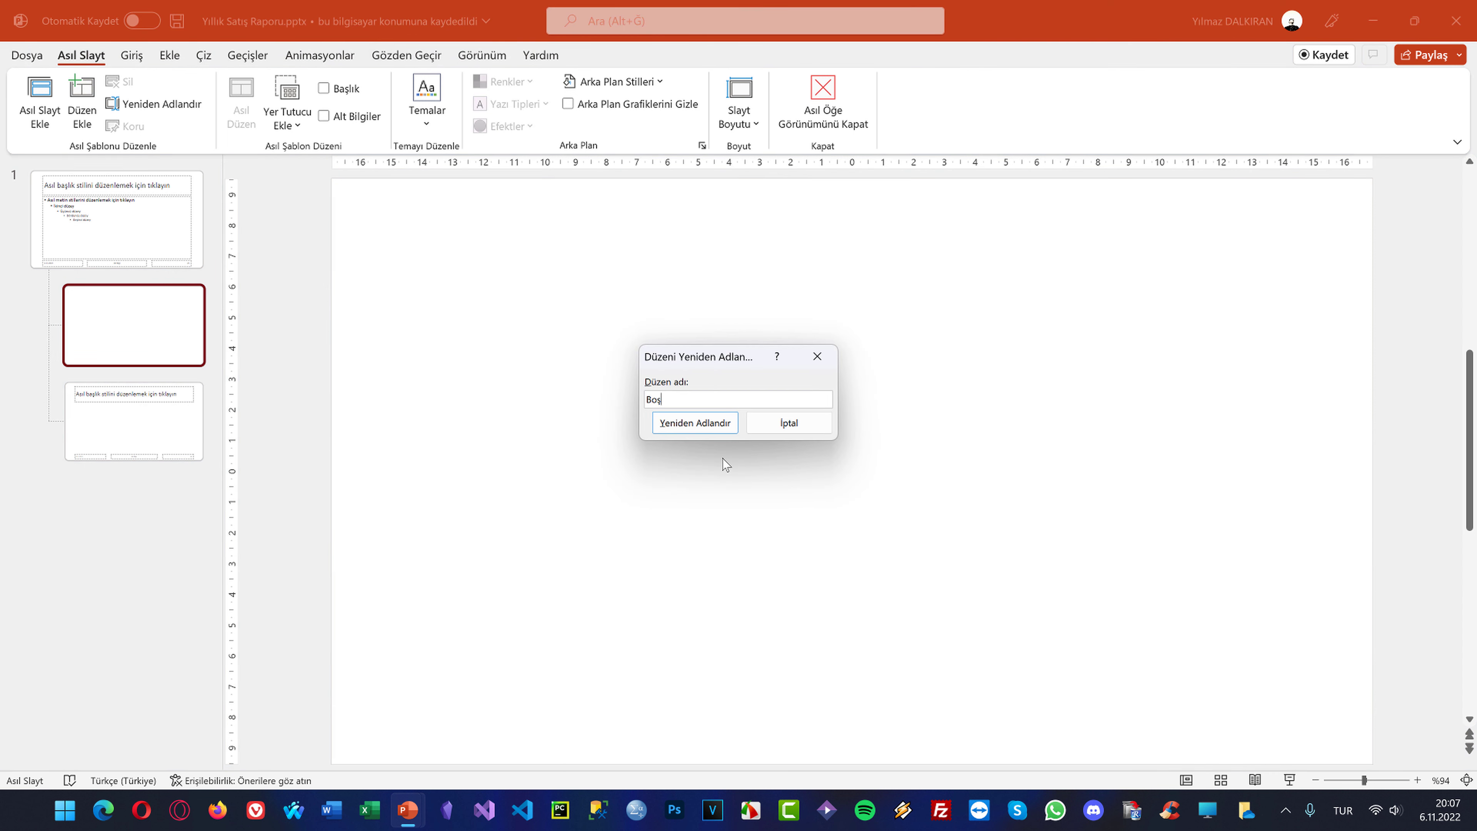
click(695, 422)
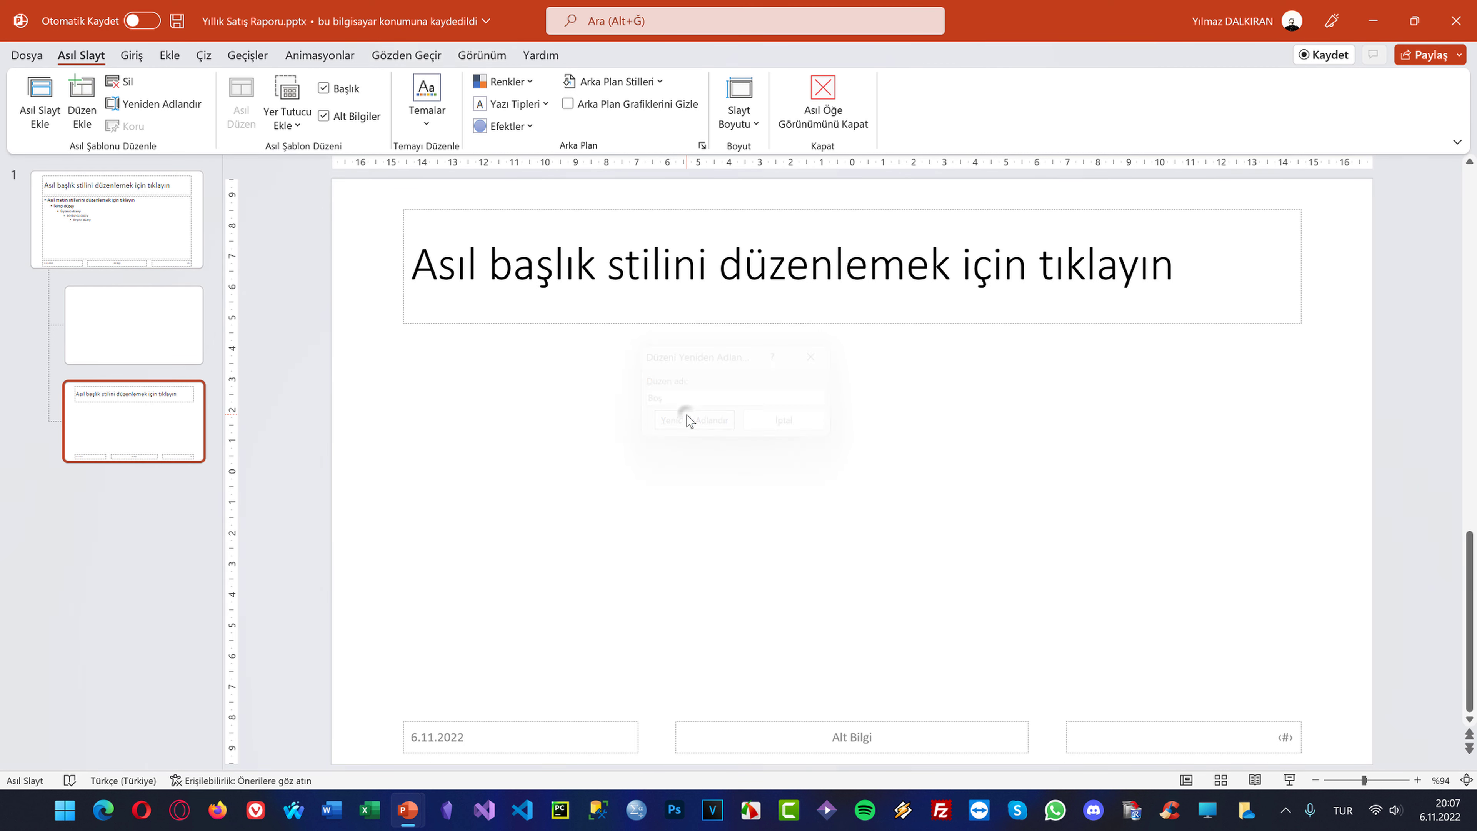
click(93, 342)
right_click(92, 342)
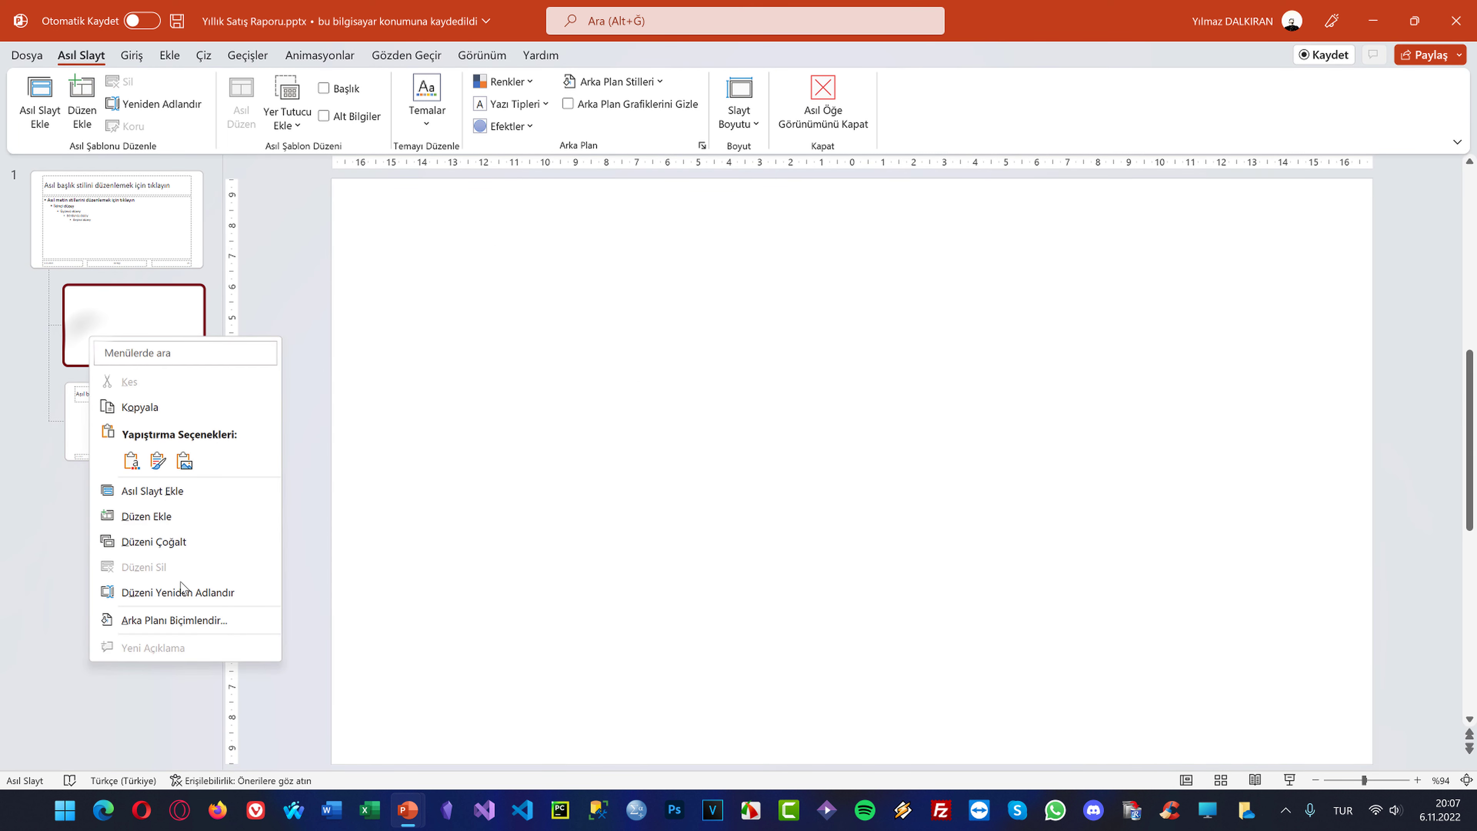
click(192, 593)
text(Boşş)
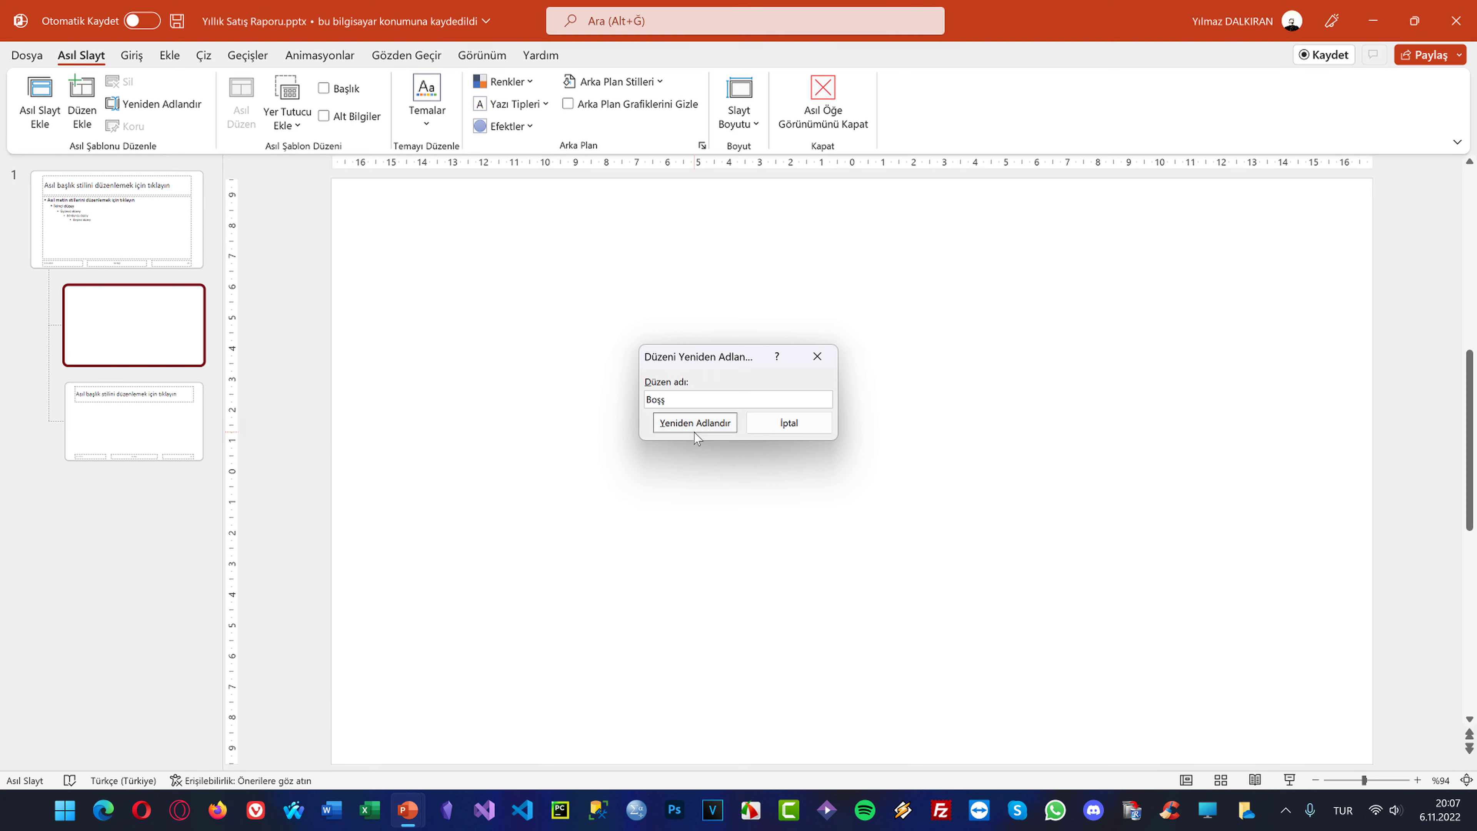
click(694, 430)
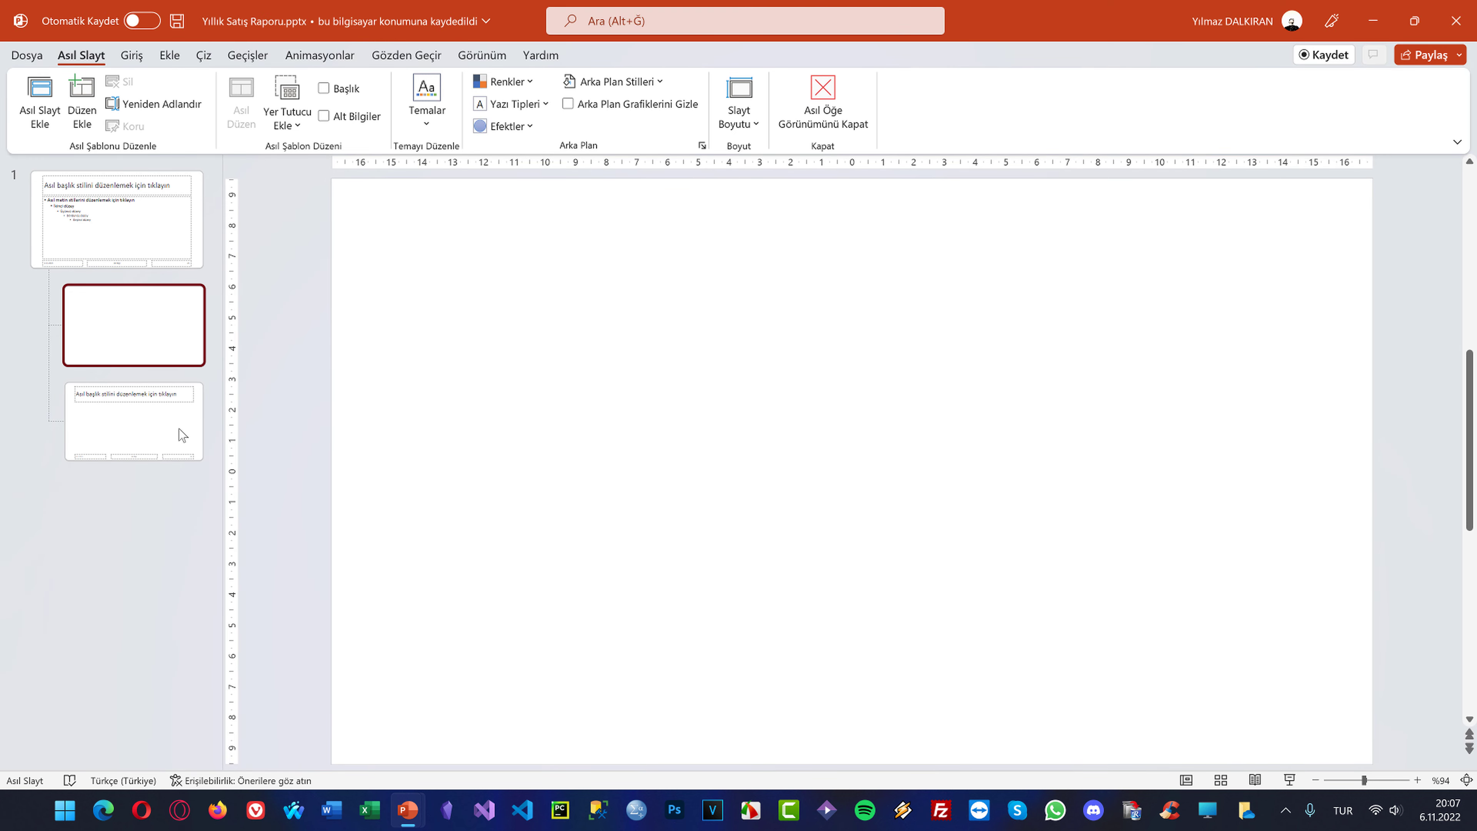
Rename the third master layout to 'Boş (Alt ve Üst Bilgi)'
click(110, 447)
right_click(111, 447)
click(133, 423)
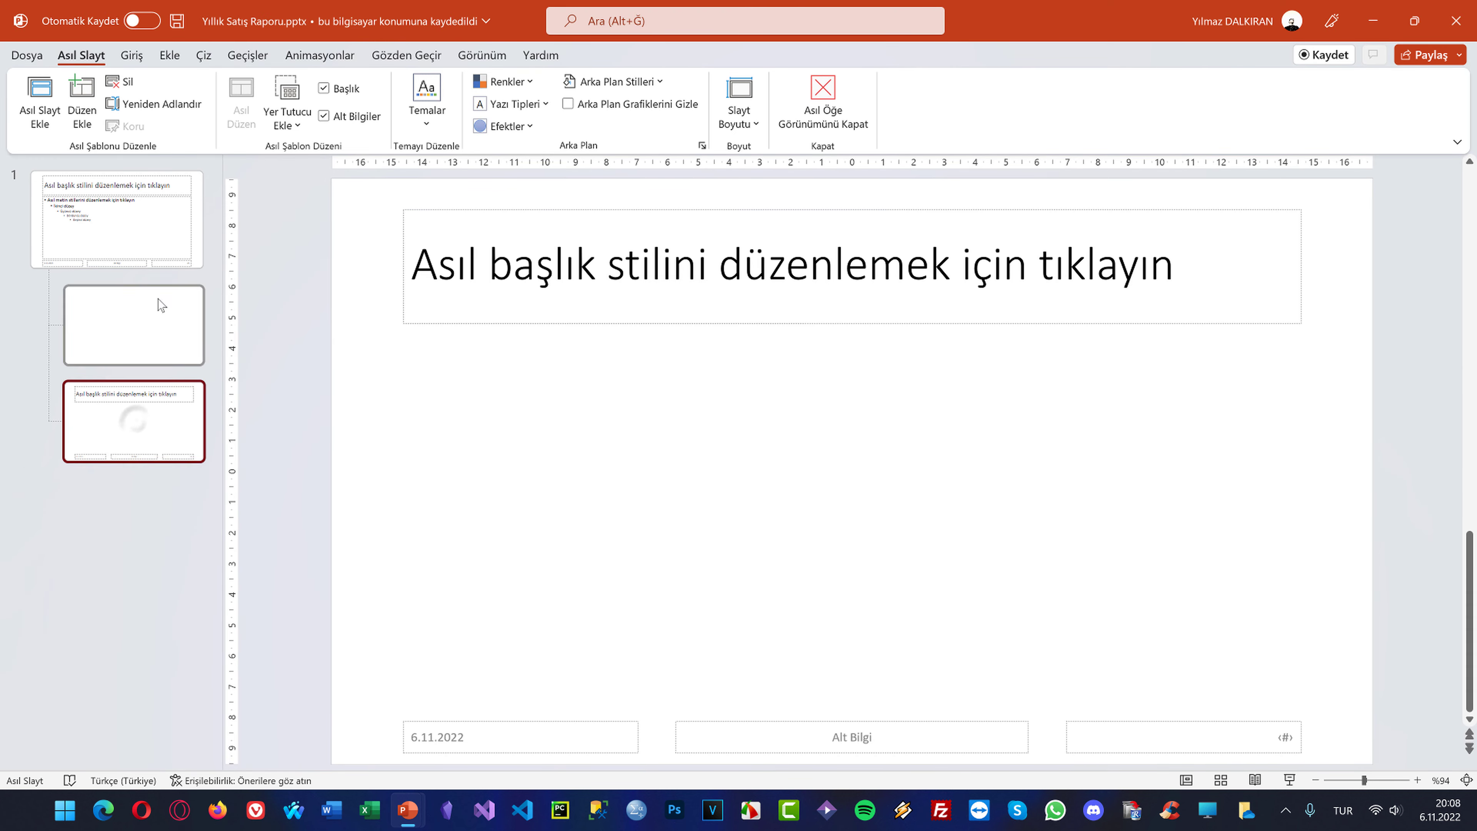
right_click(181, 420)
click(259, 673)
text(Boş (Alt ve Üst Bilgi))
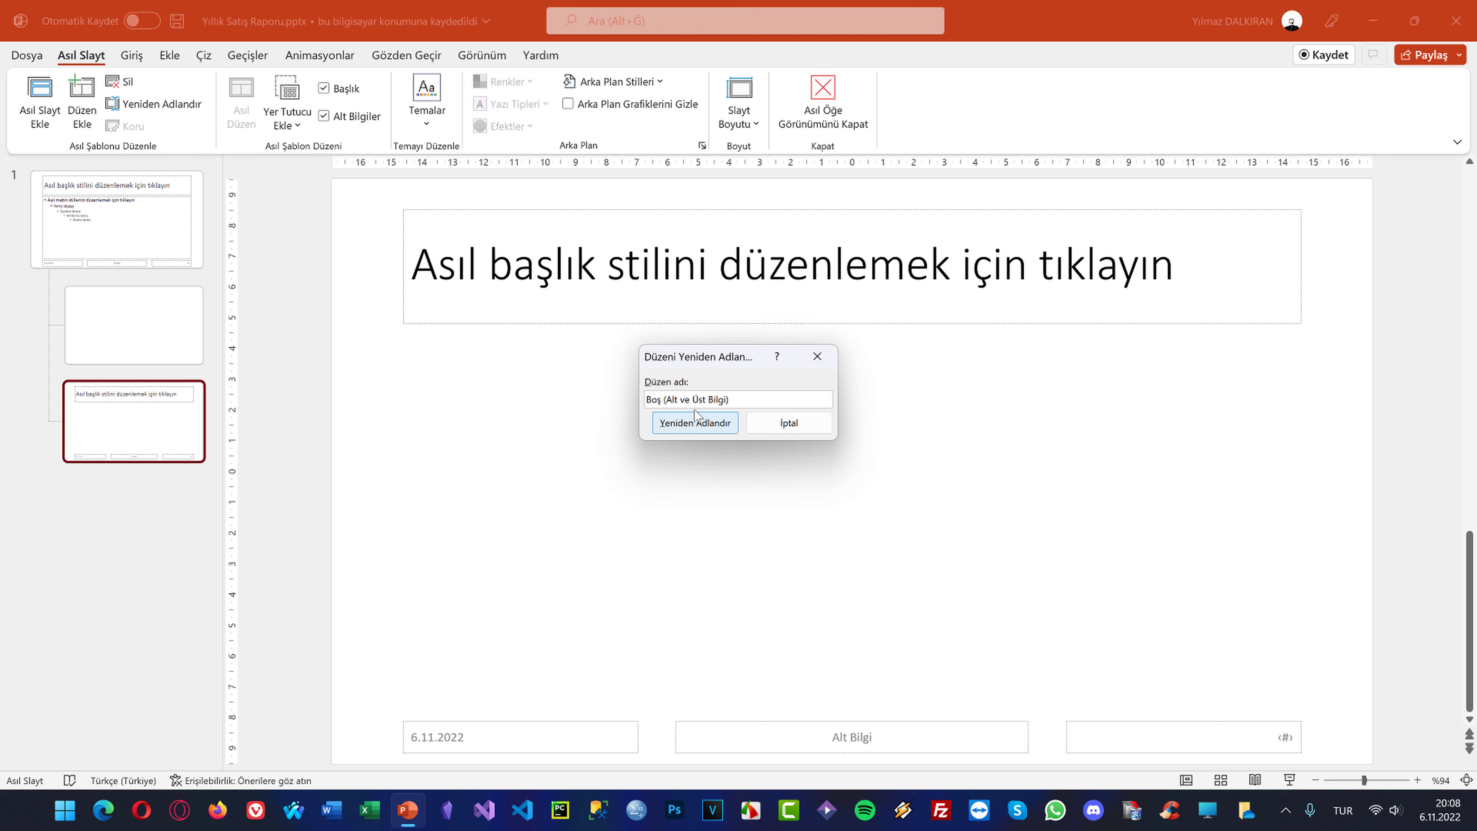
click(694, 419)
Correct the blank second layout's name to 'Boş' and select the third layout's title placeholder
click(117, 333)
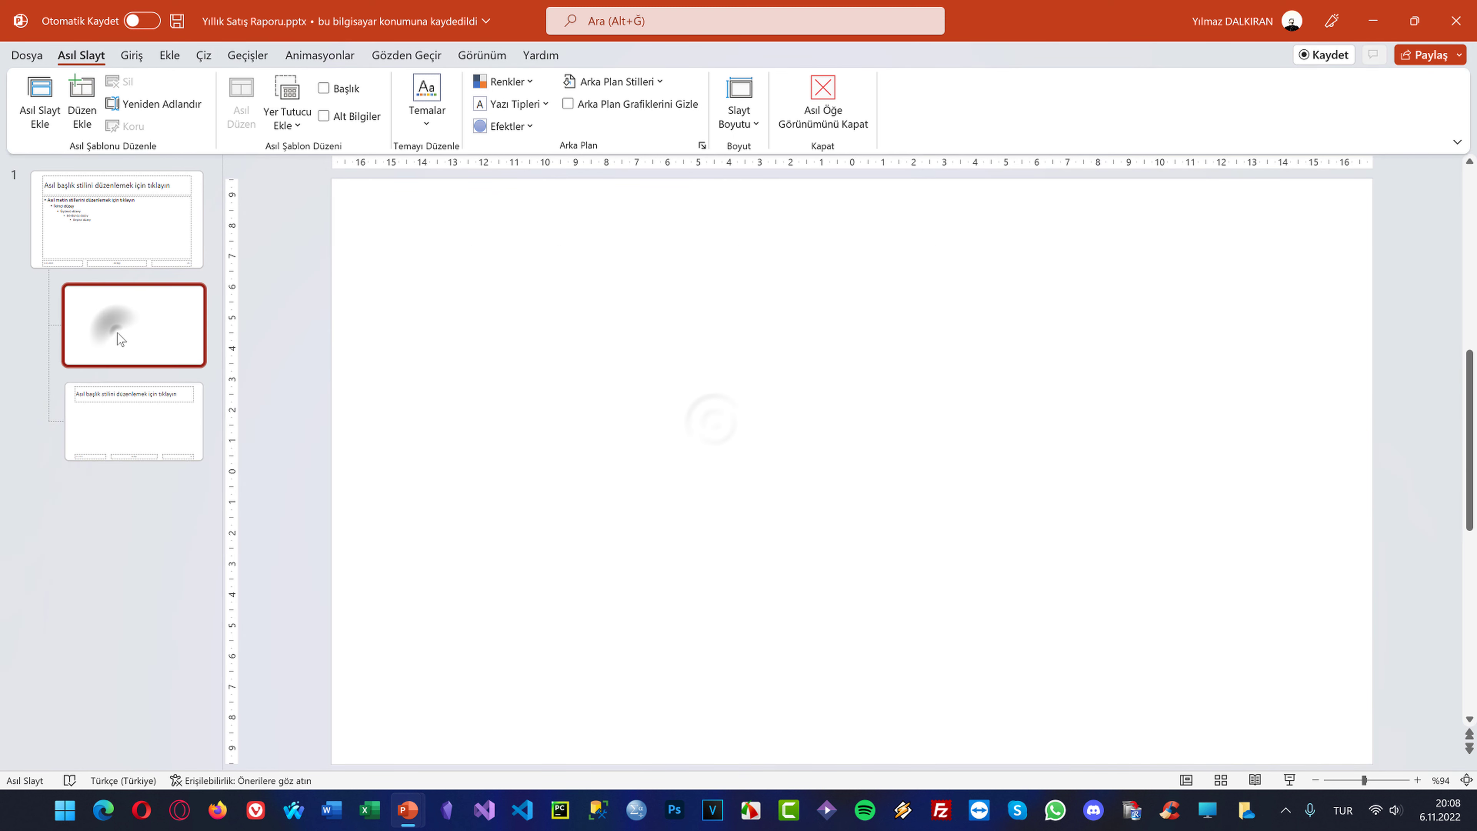
right_click(120, 339)
click(169, 585)
click(685, 398)
text(ş)
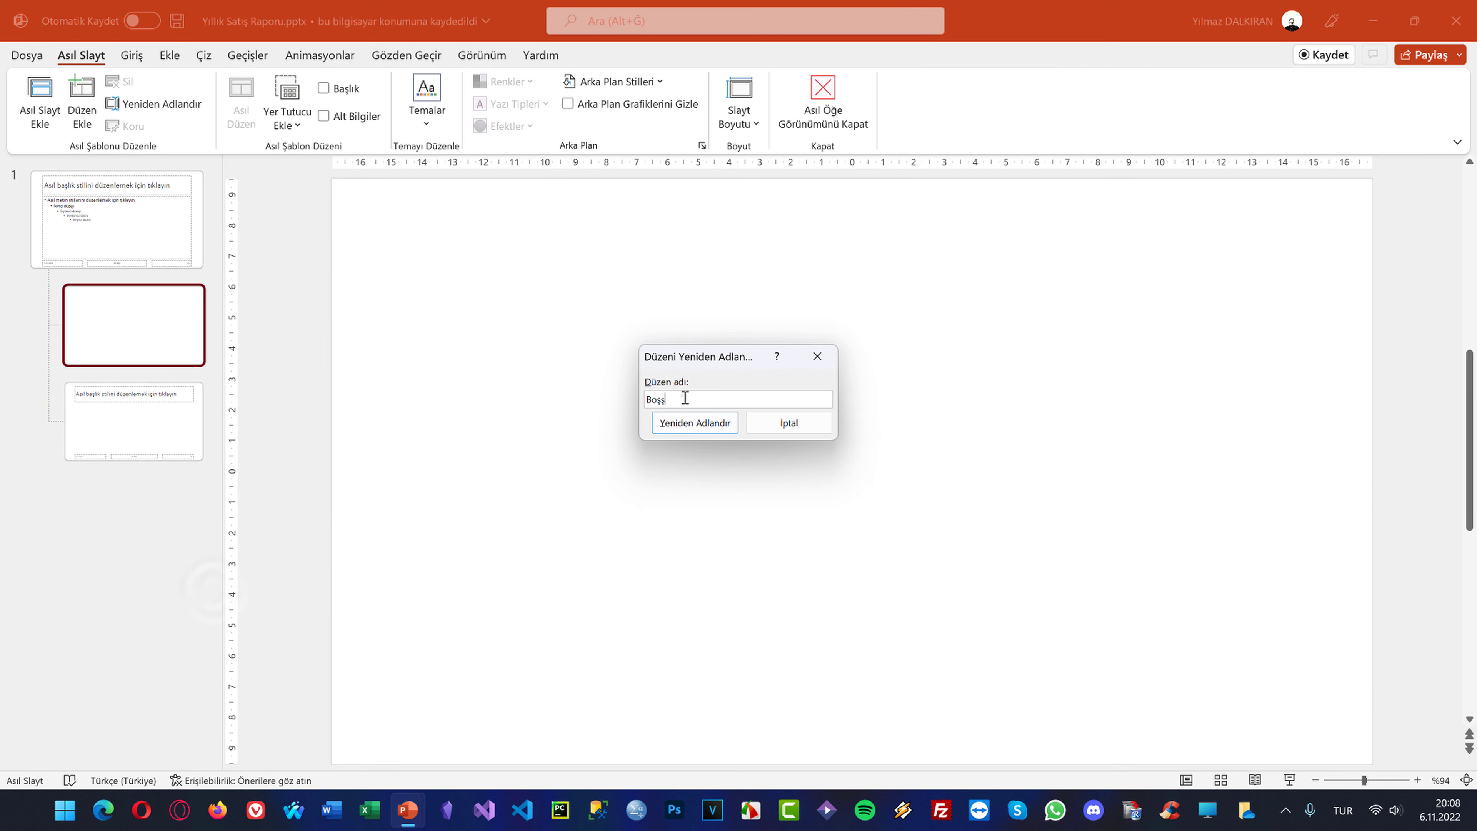
click(694, 421)
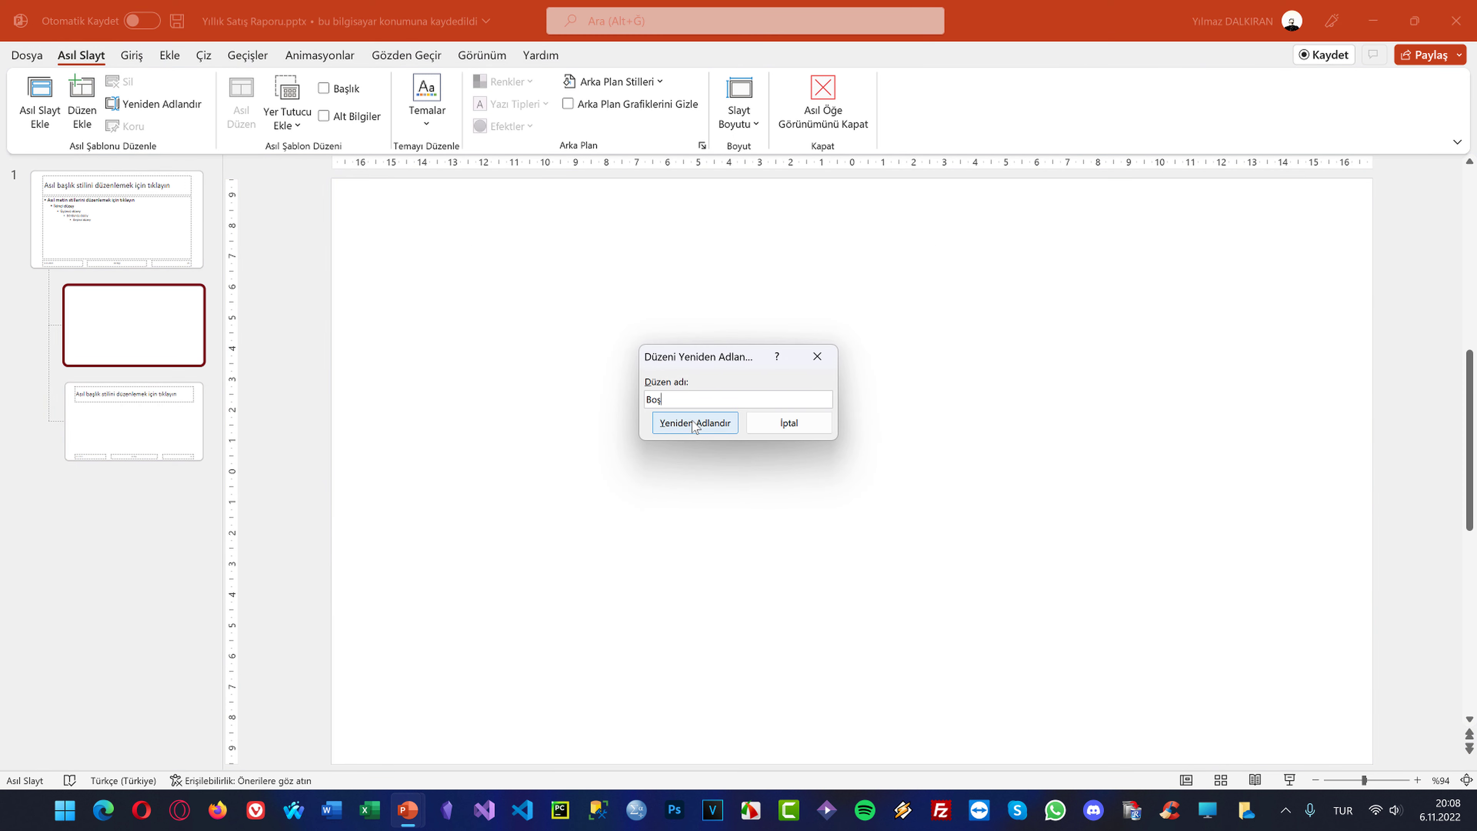
click(114, 414)
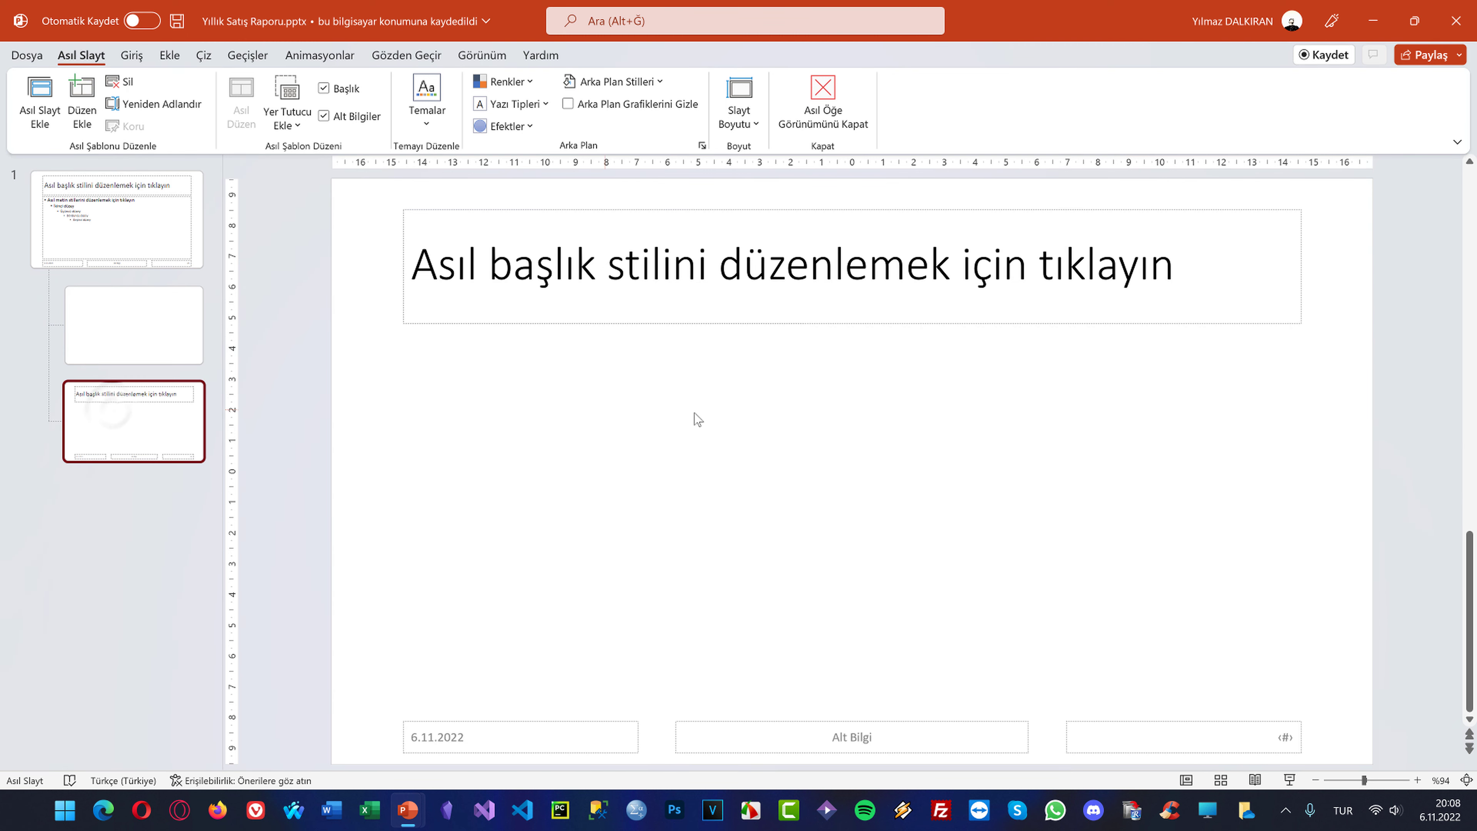
click(782, 324)
Delete the title, date, Alt Bilgi footer and slide-number placeholders from the third layout
key(Delete)
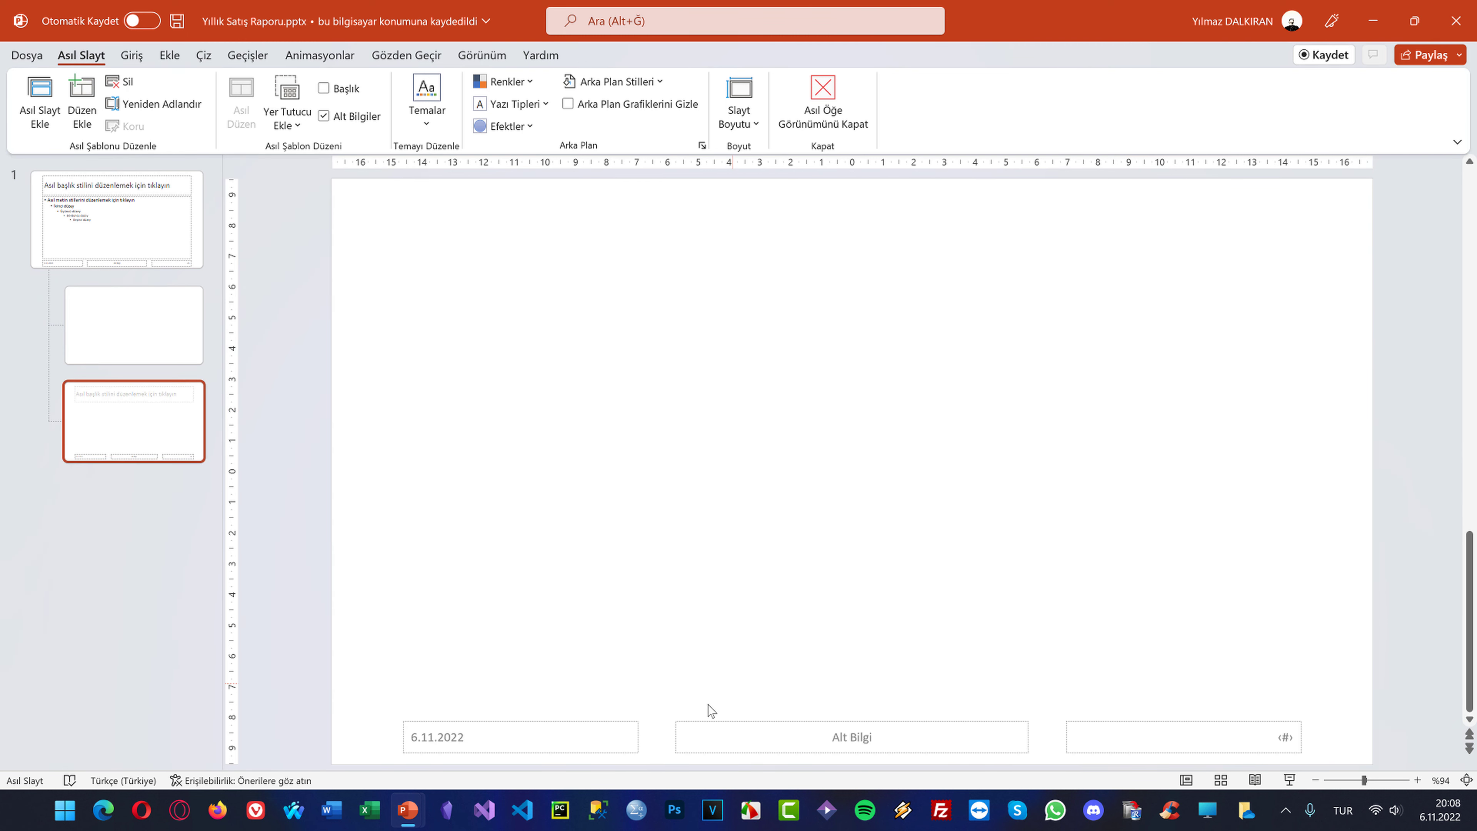
click(588, 721)
key(Delete)
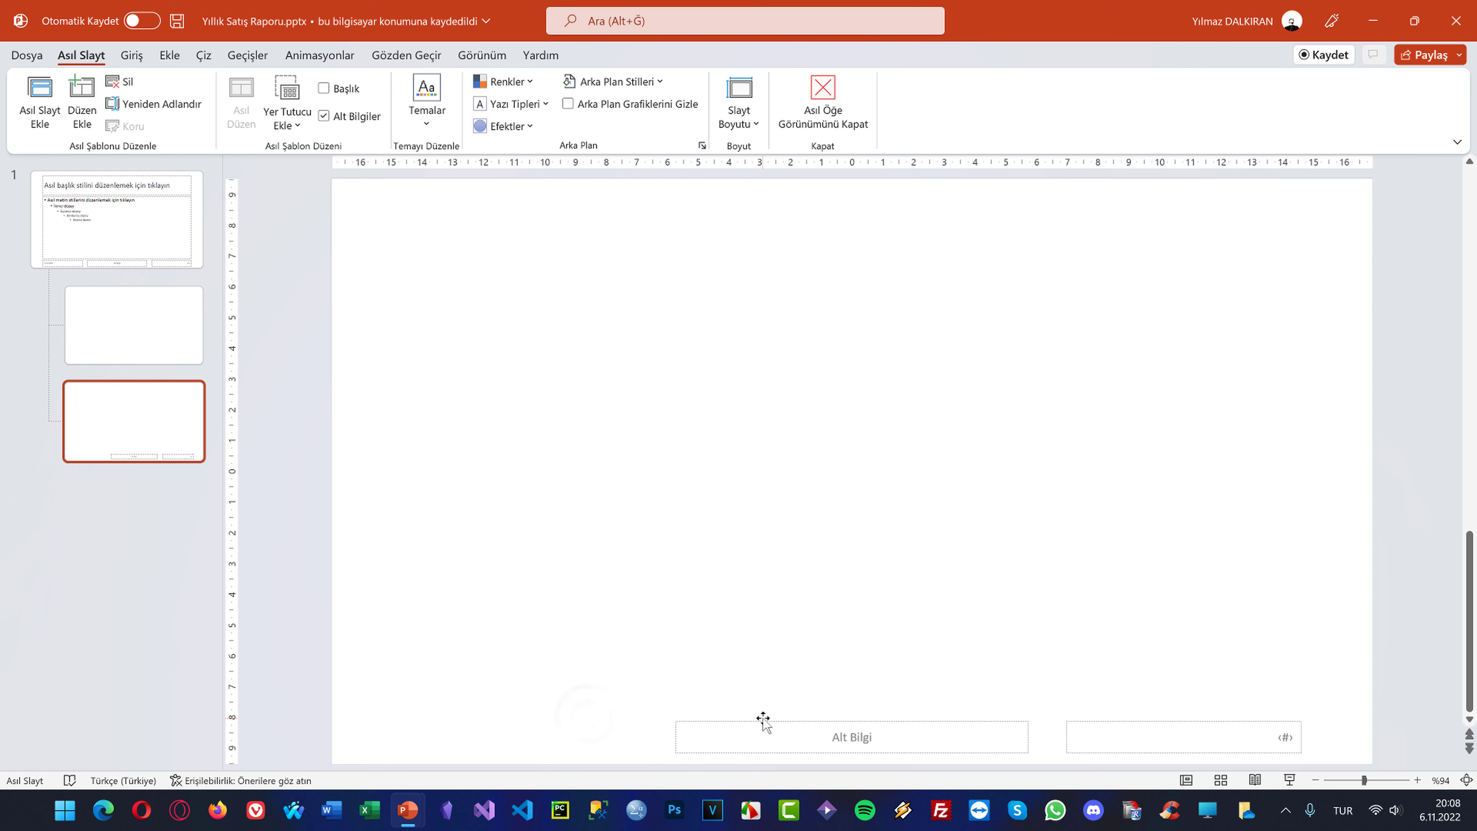
click(758, 722)
key(Delete)
click(1135, 724)
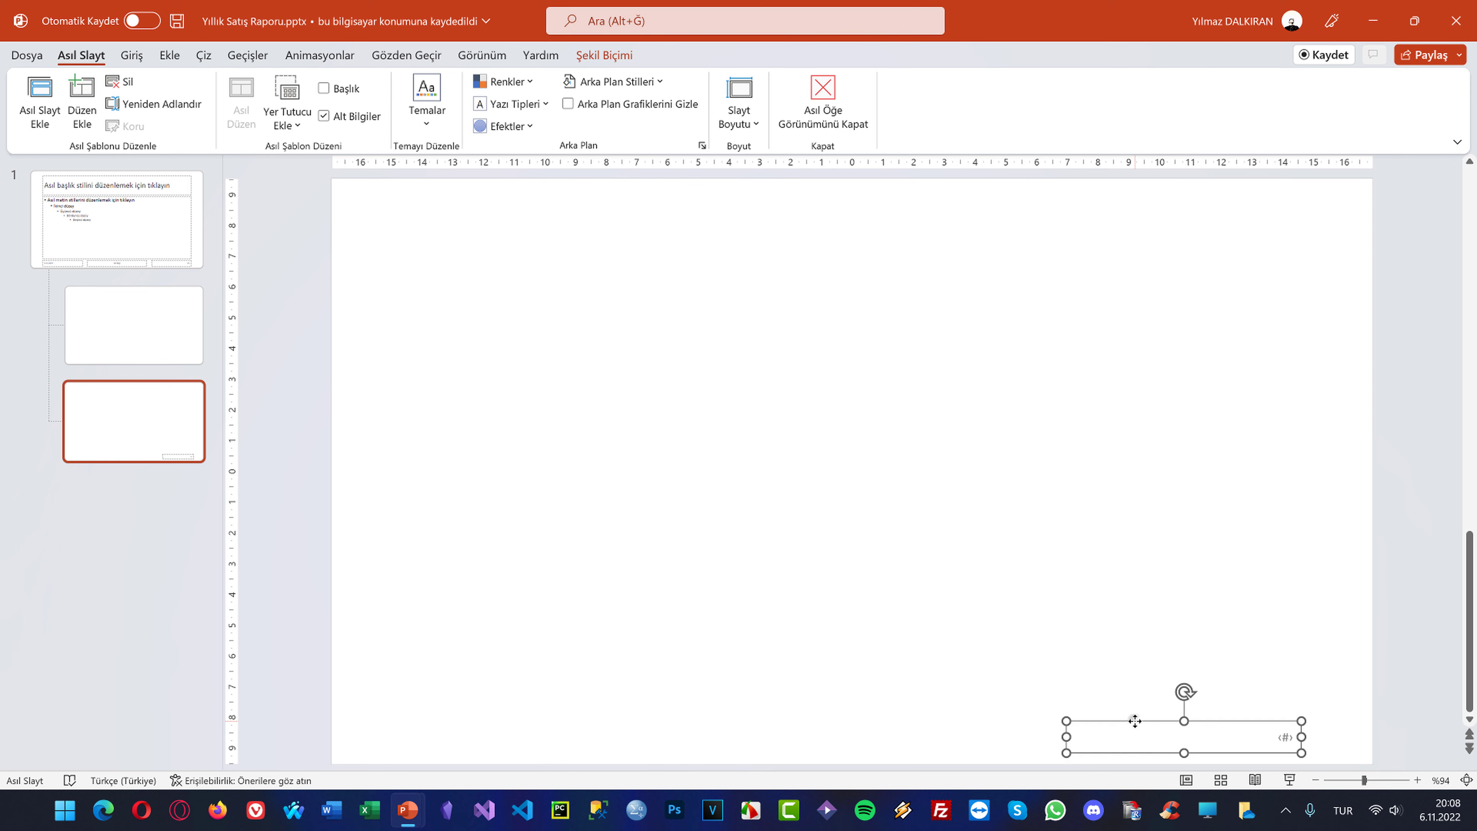
key(Delete)
Turn on gridlines (Kılavuz Çizgileri) over the empty layout
click(482, 55)
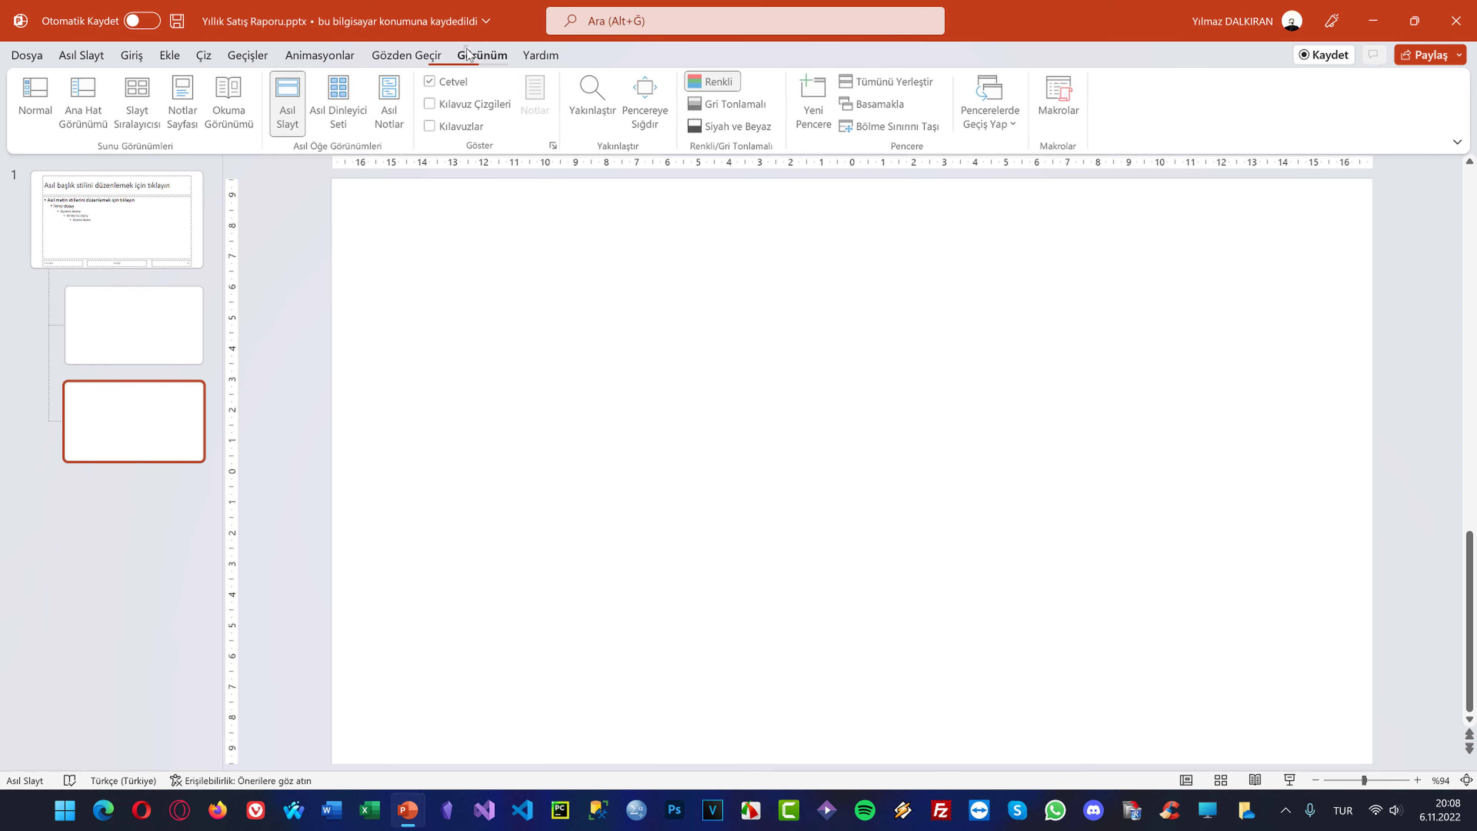
click(472, 105)
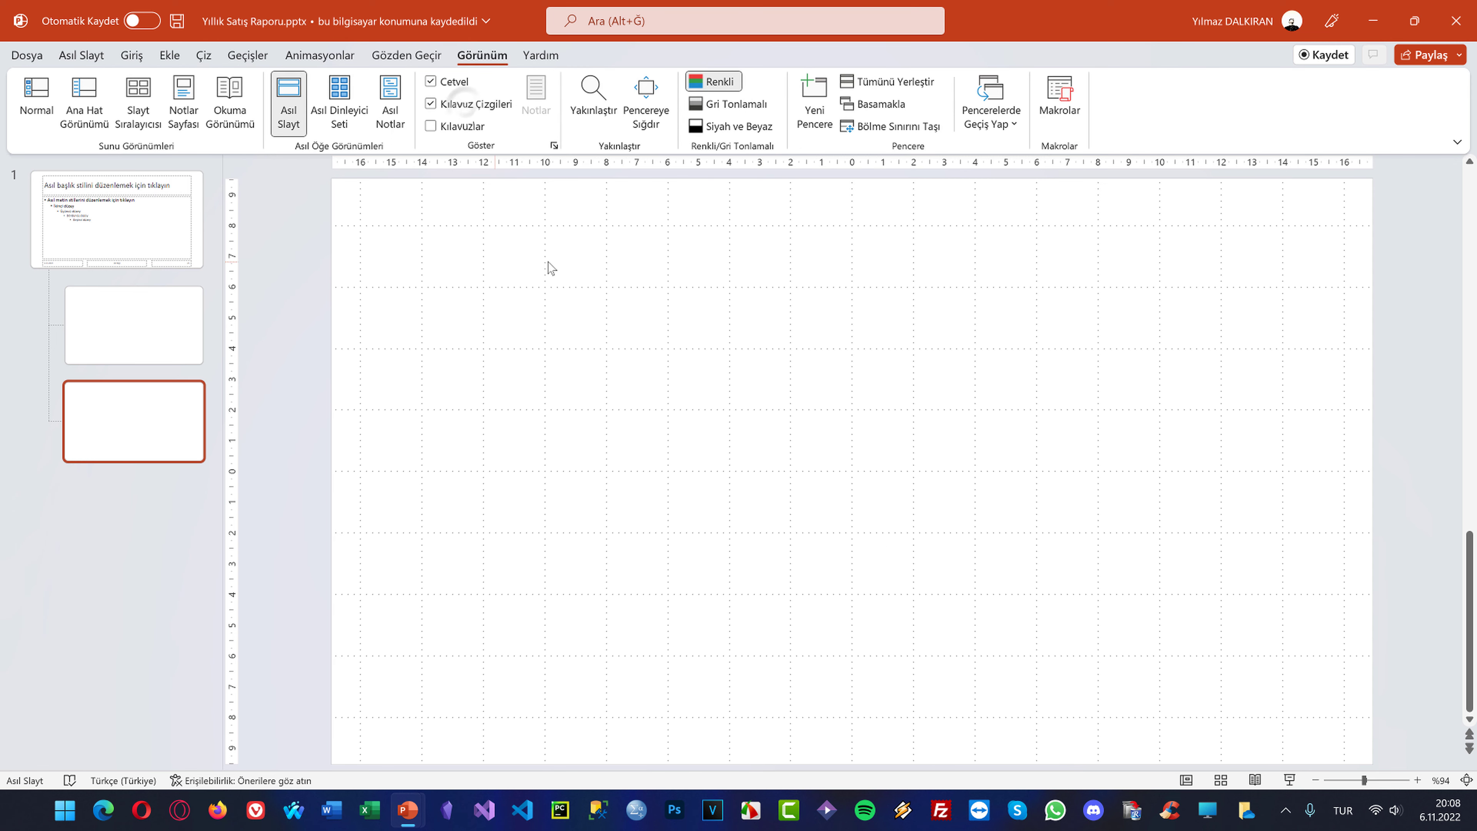
click(169, 55)
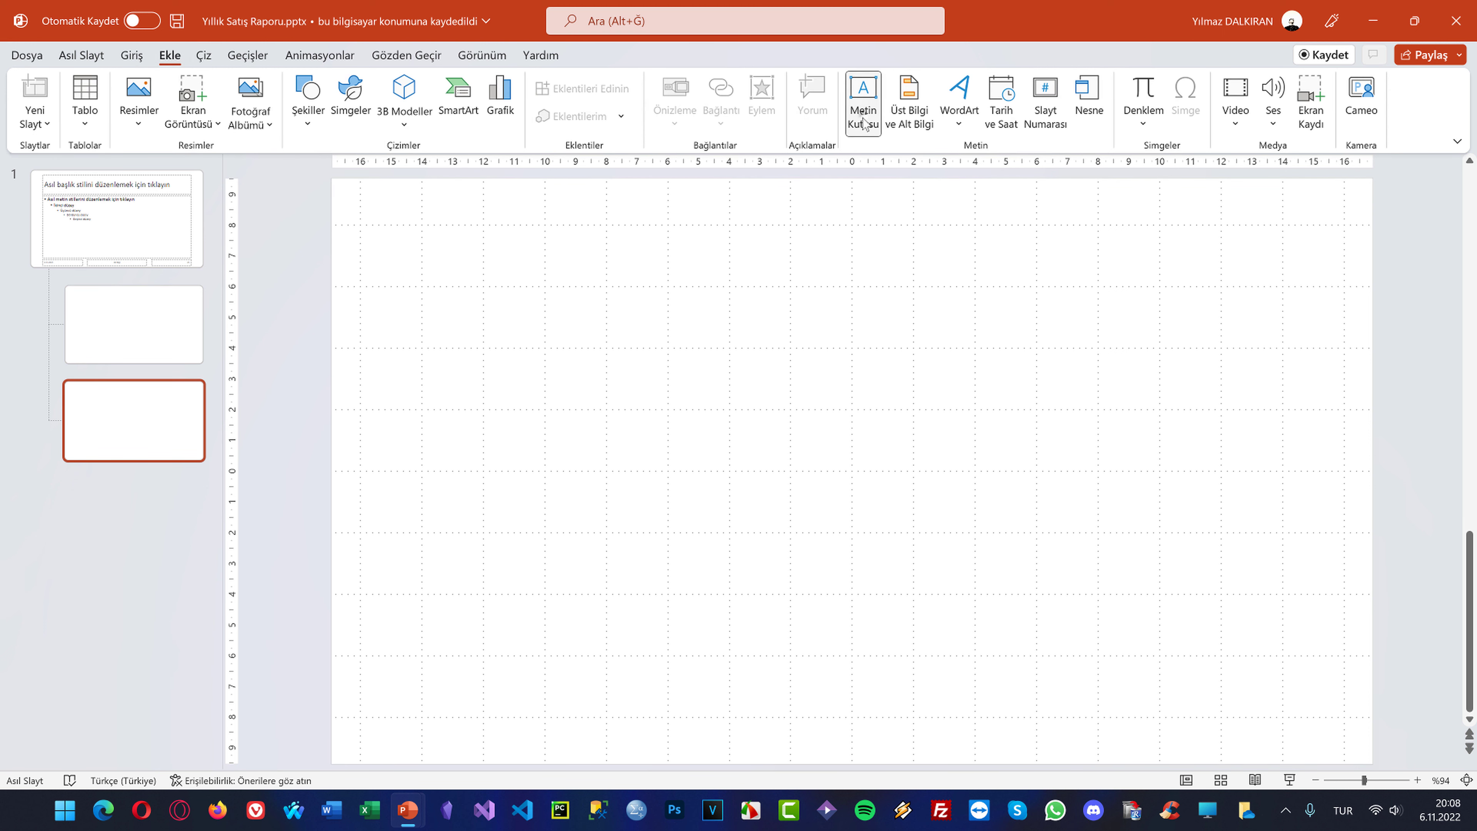
Add a blue 'YILLIK SATIŞ RAPORU' heading text box at the layout's top-left, sized to its text
click(863, 99)
mouse_move(511, 246)
mouse_down()
mouse_move(857, 310)
mouse_move(934, 304)
mouse_up()
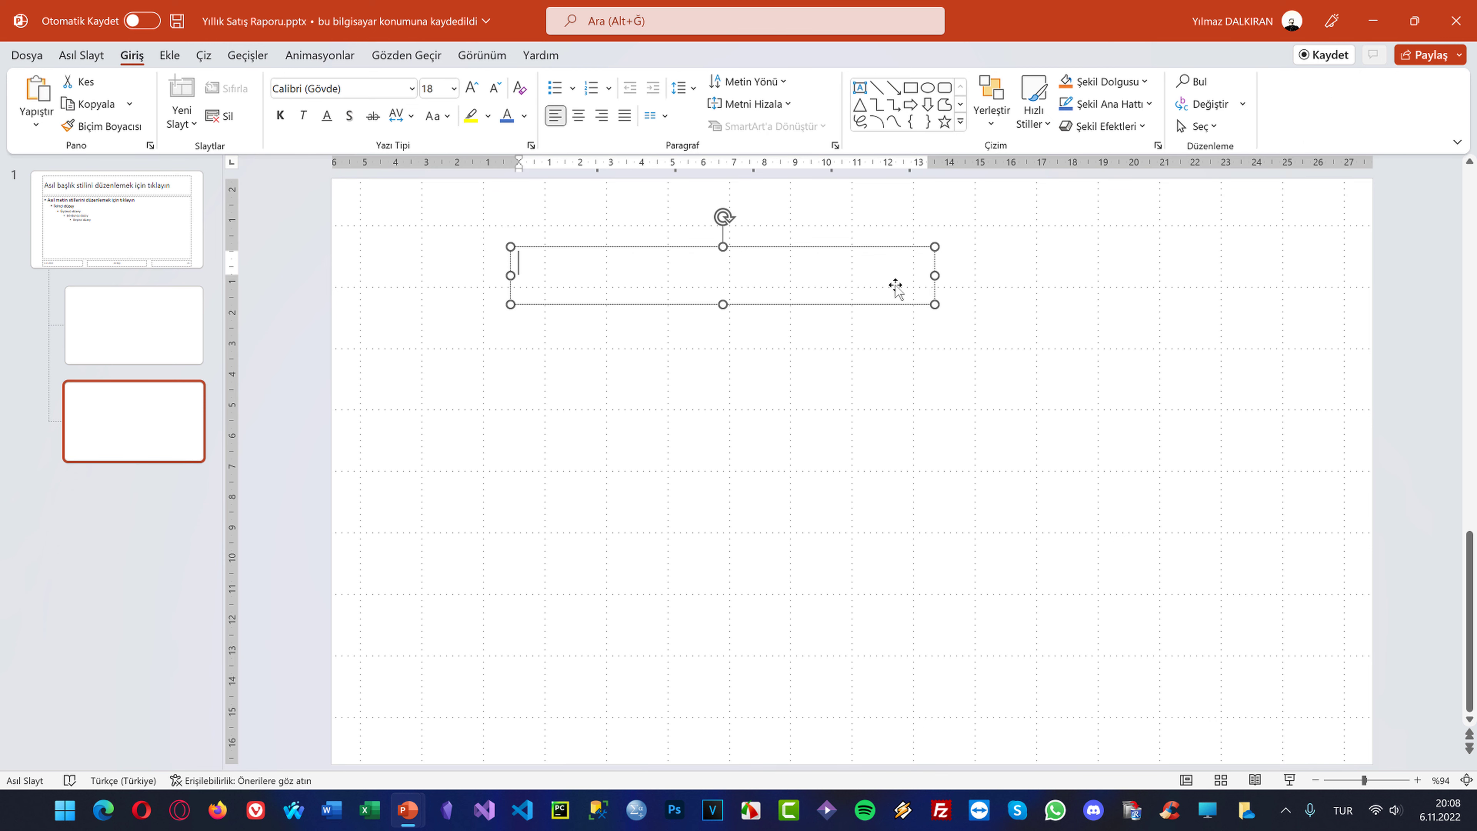
text(y)
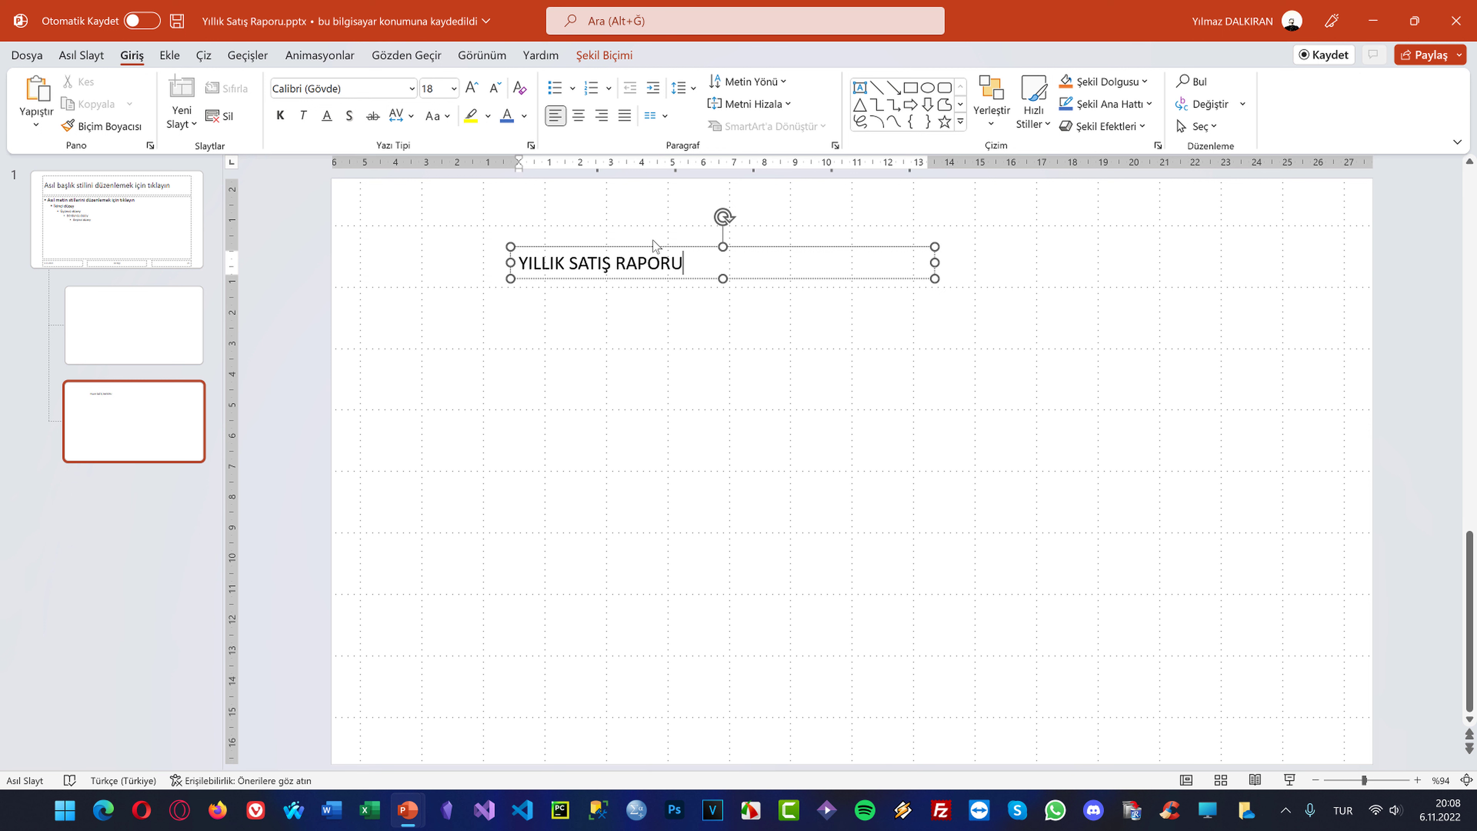
drag(644, 247, 492, 198)
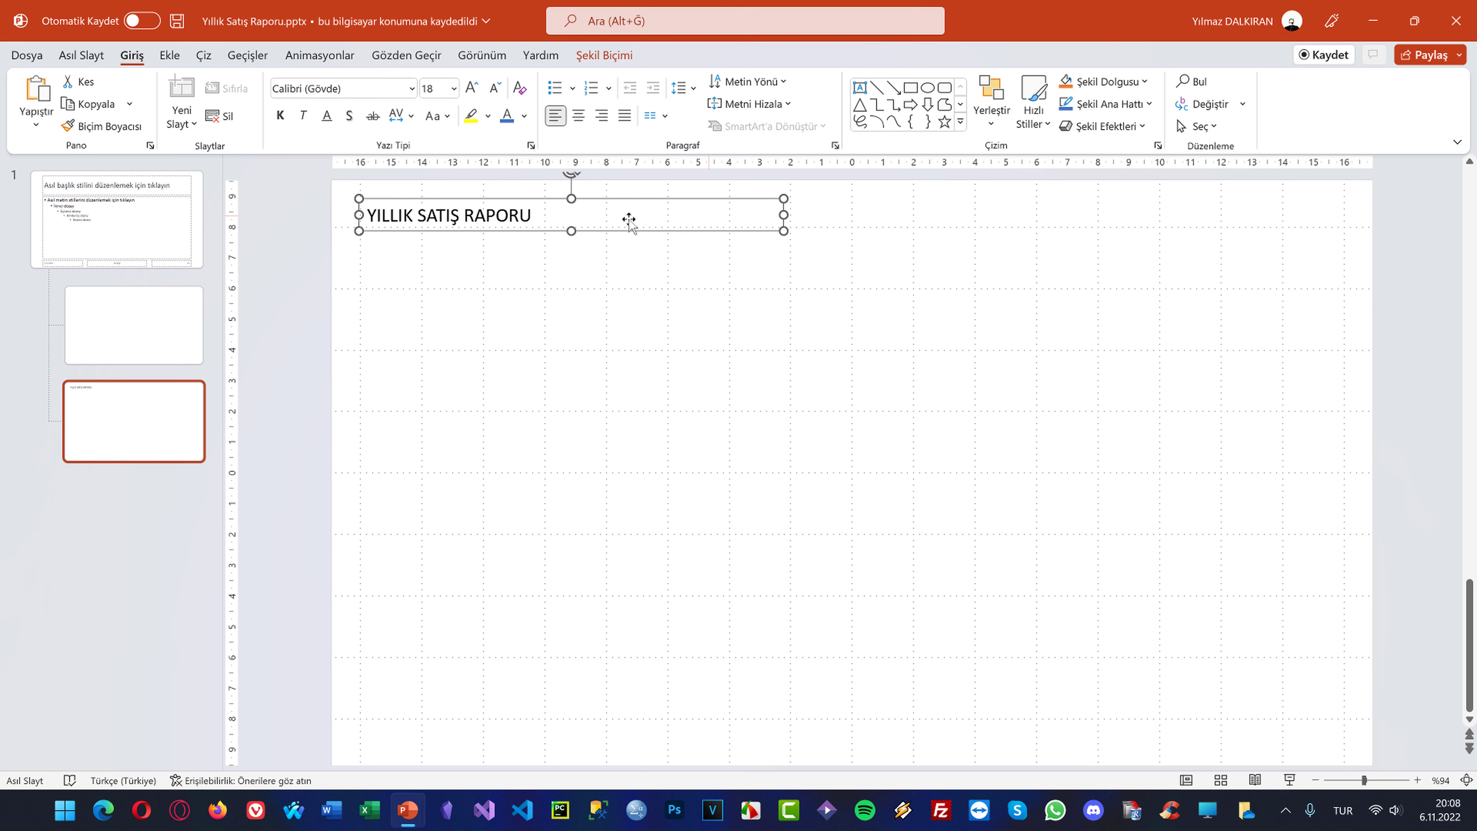
triple_click(512, 222)
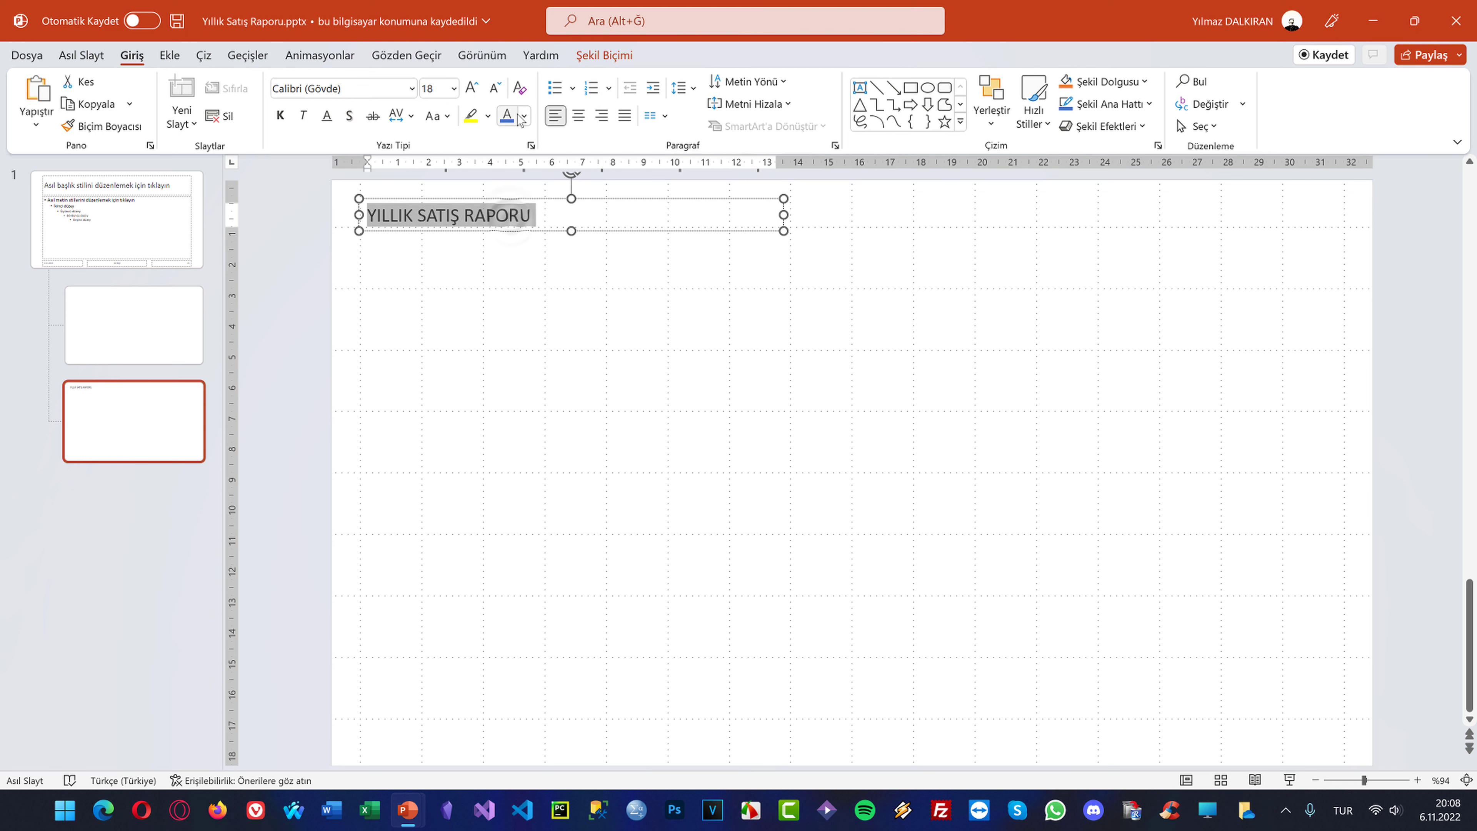
click(562, 233)
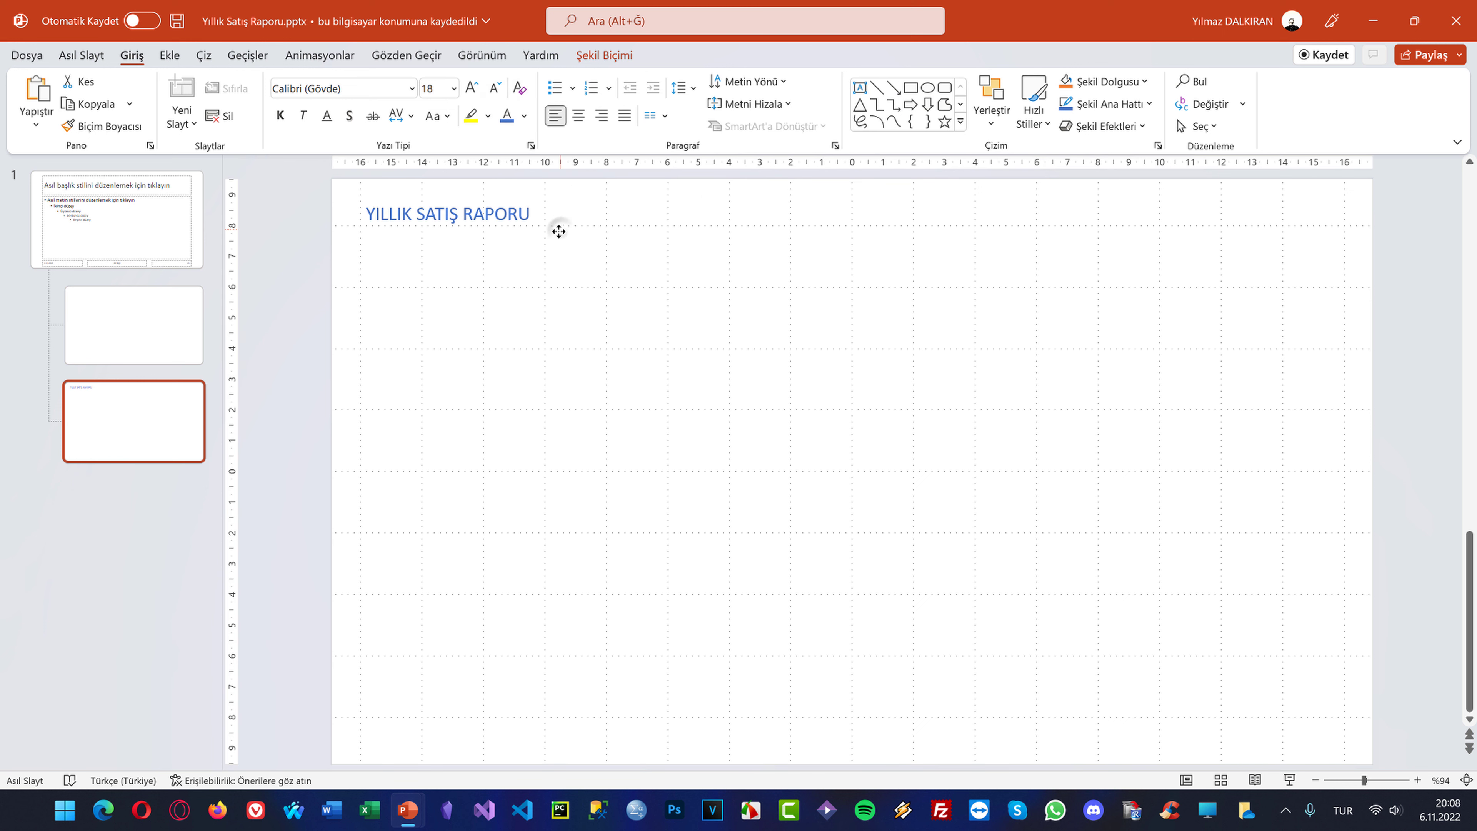
click(747, 218)
drag(782, 215, 700, 214)
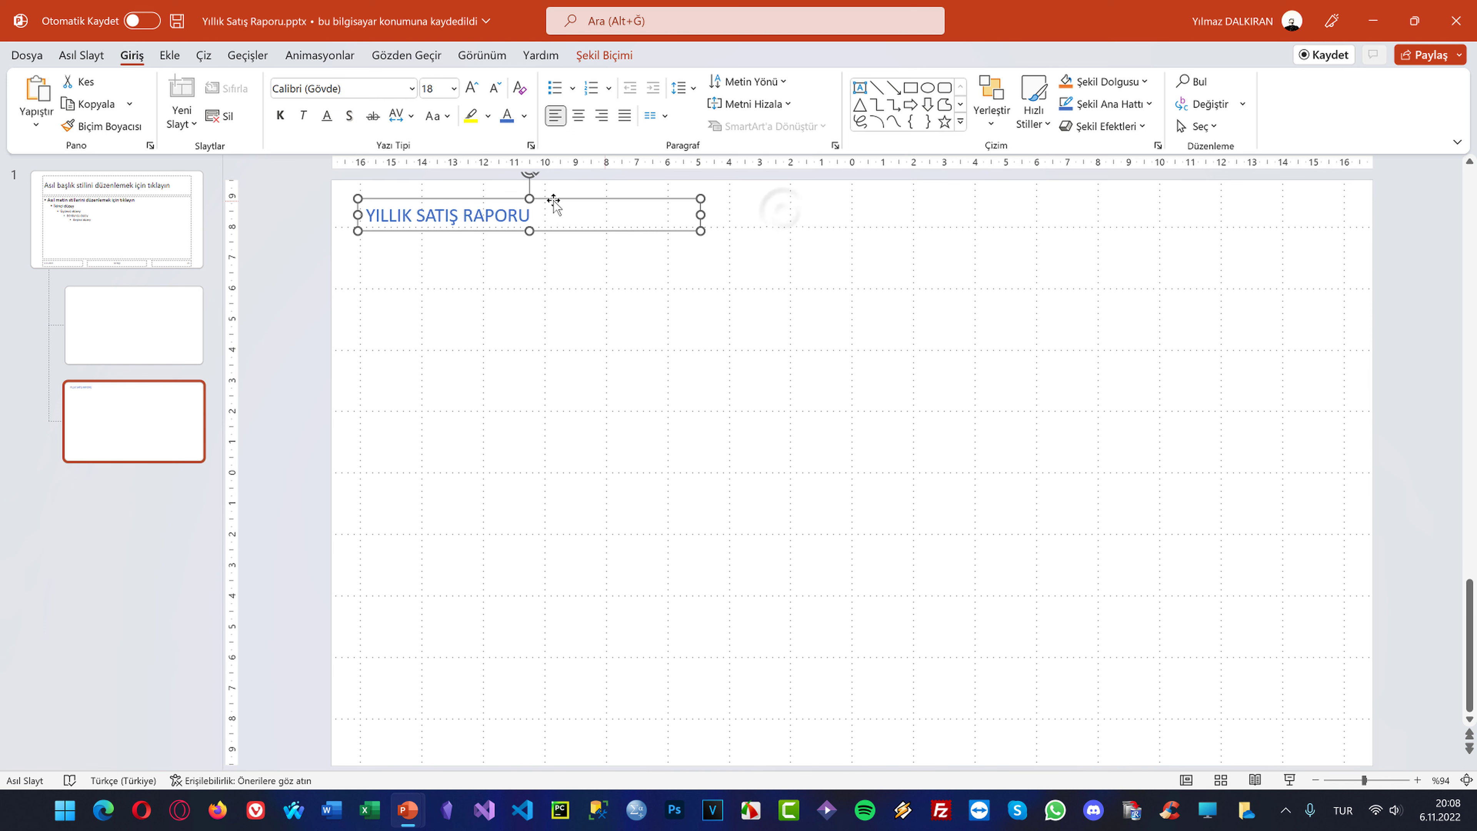
Copy the heading to the top-right, retype it as 'OKYANUS LİMİTED ŞİRKETİ' and right-align it
mouse_move(604, 206)
mouse_down()
mouse_move(605, 223)
mouse_move(1288, 204)
mouse_up()
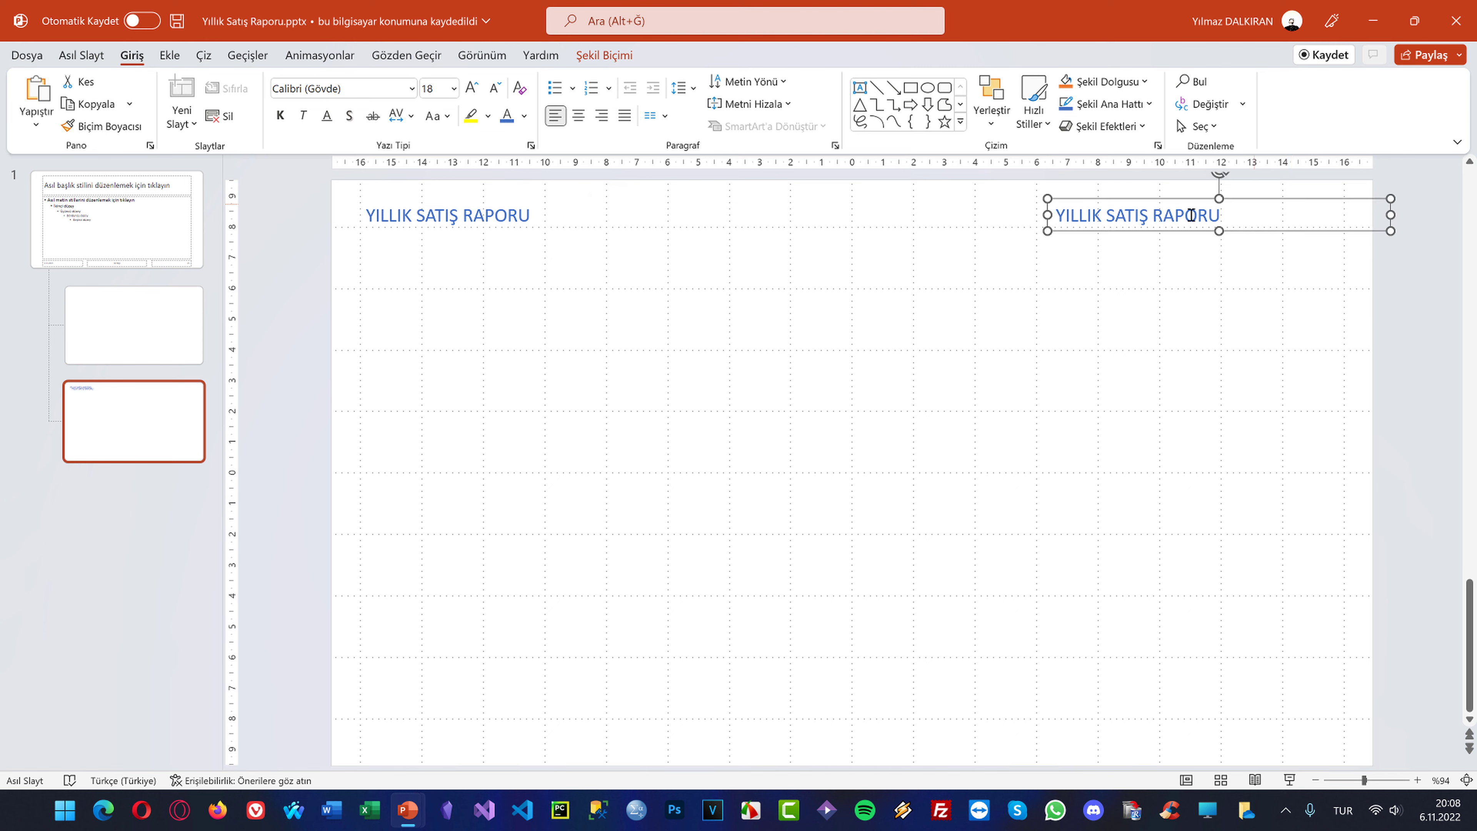
double_click(1178, 216)
triple_click(1178, 216)
text(OKYANUS LİMİTED ŞİRKETİ)
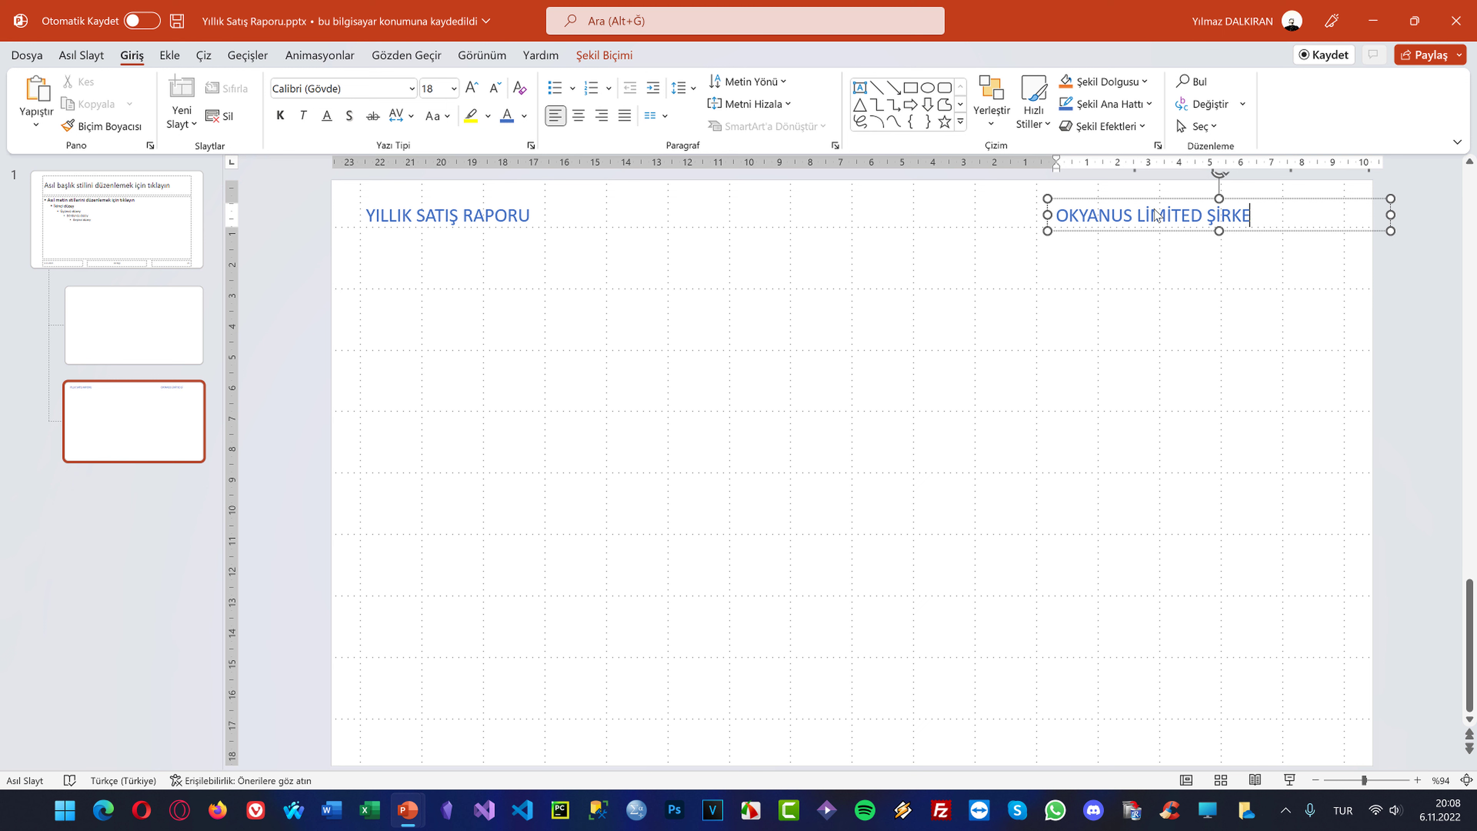
click(598, 119)
drag(1272, 199, 1207, 199)
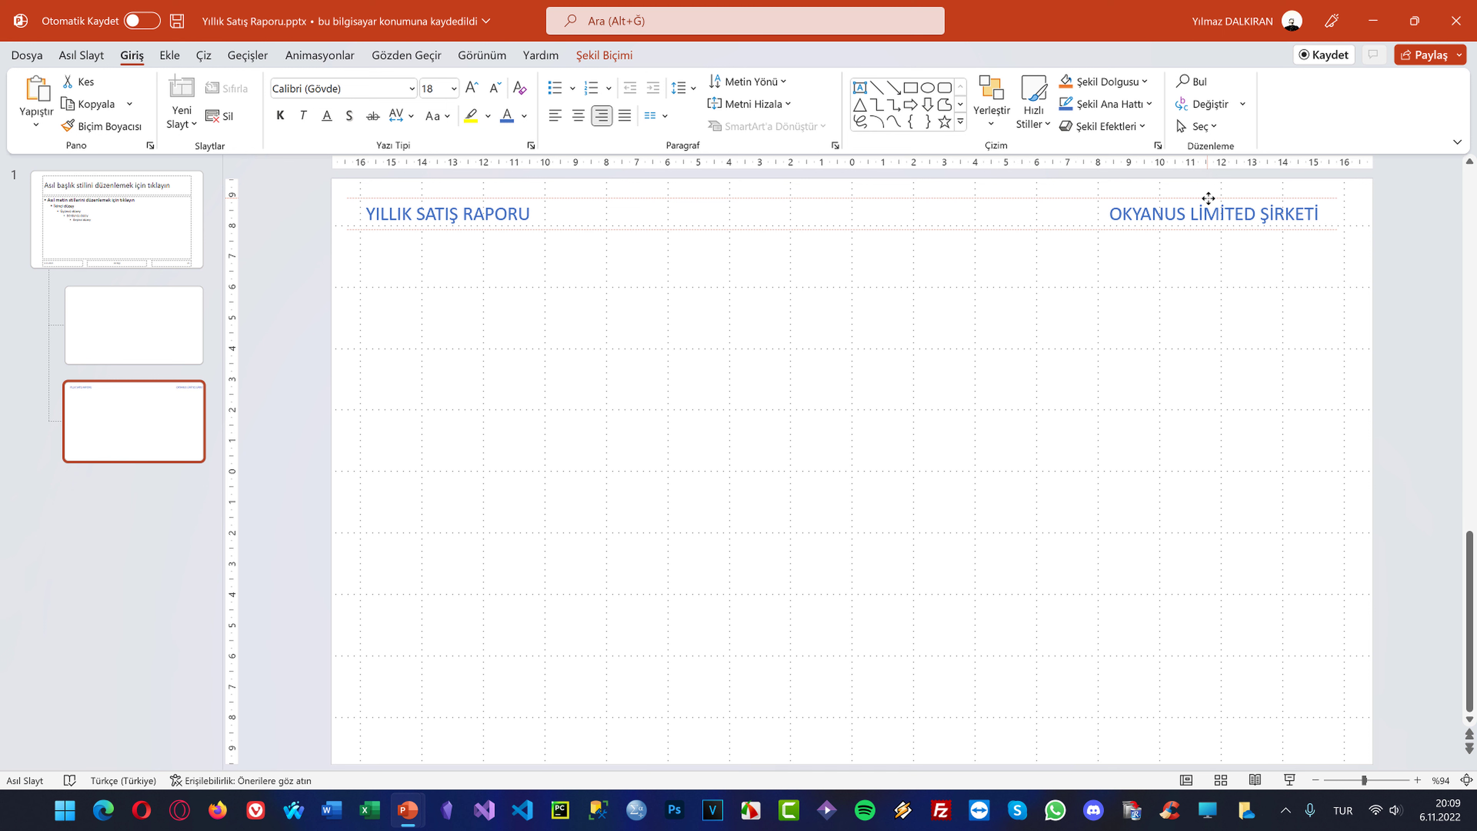
Shift the 'YILLIK SATIŞ RAPORU' heading box slightly to the right
click(435, 216)
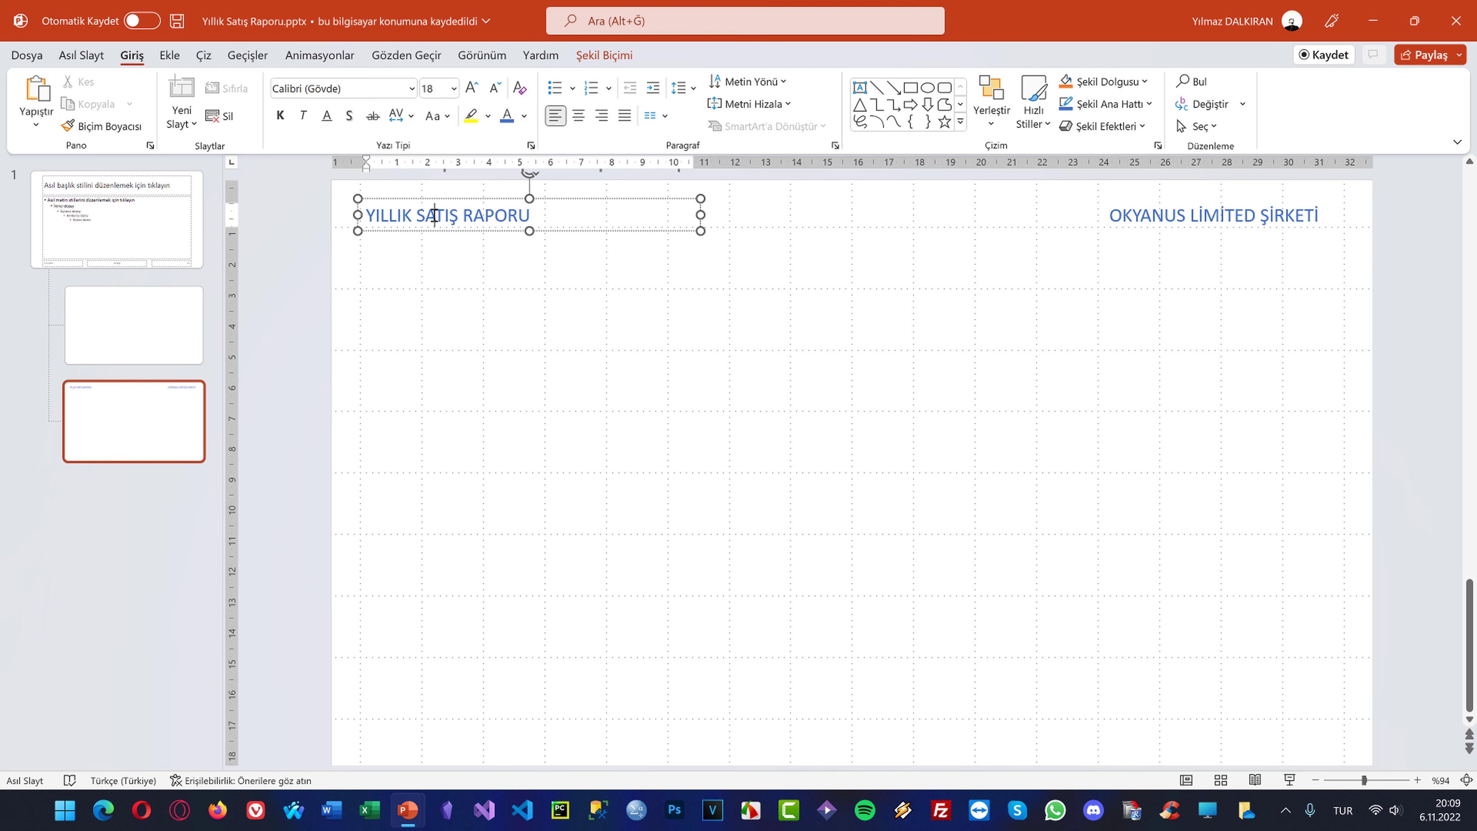
click(473, 197)
drag(490, 201, 512, 202)
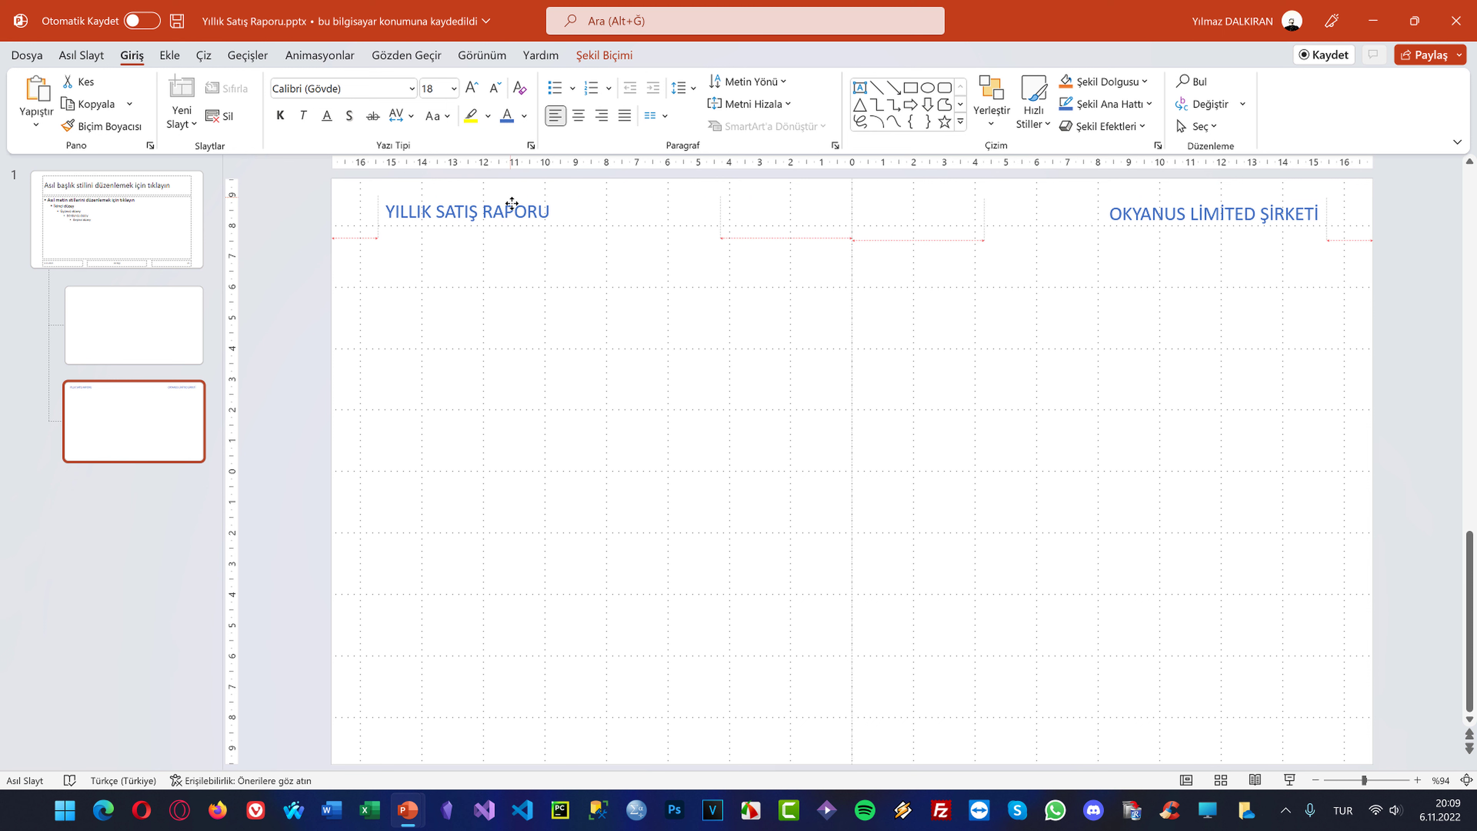
click(603, 389)
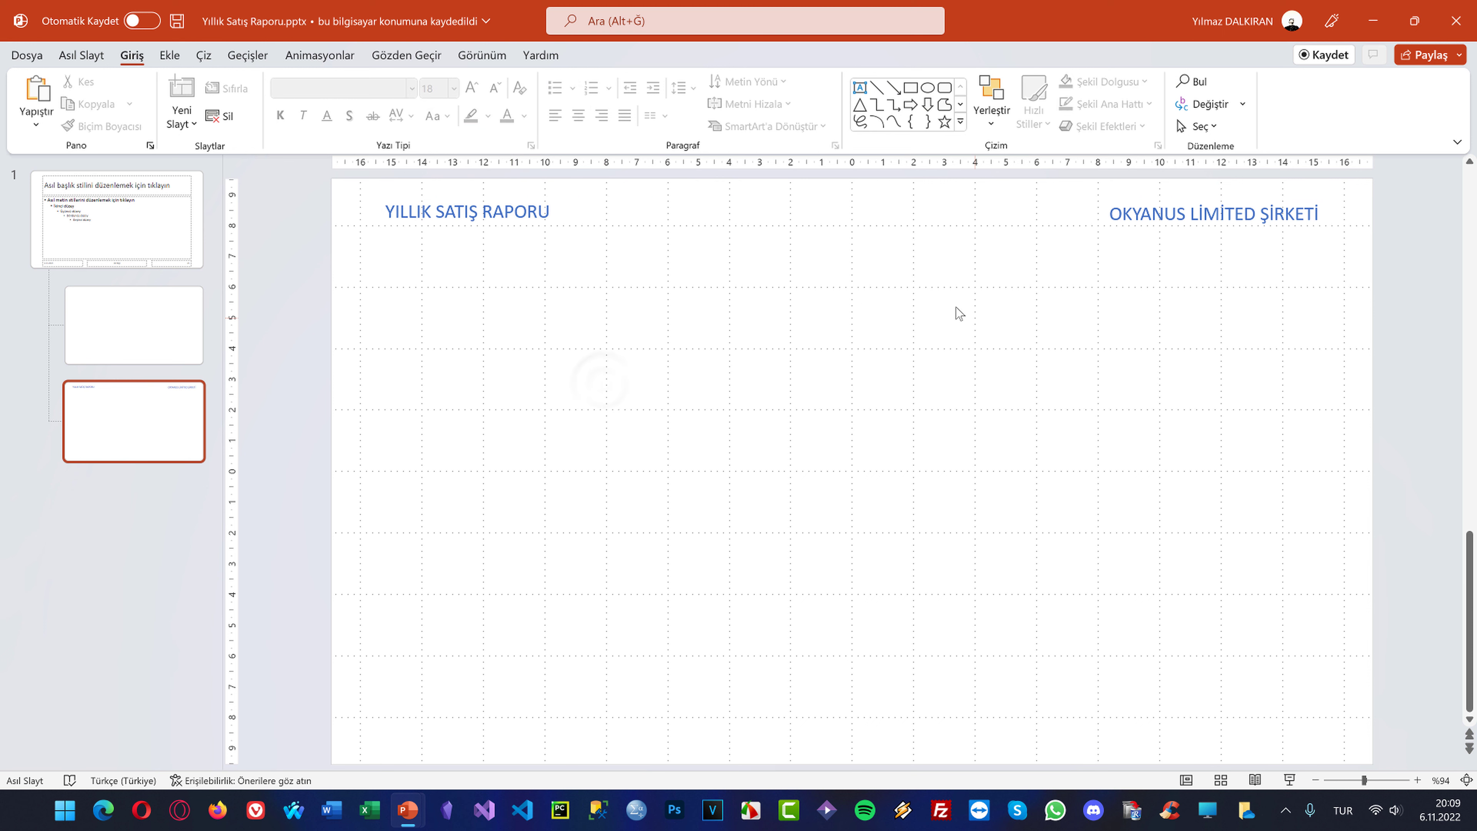
Align the 'YILLIK SATIŞ RAPORU' and 'OKYANUS LİMİTED ŞİRKETİ' boxes level with each other
click(490, 204)
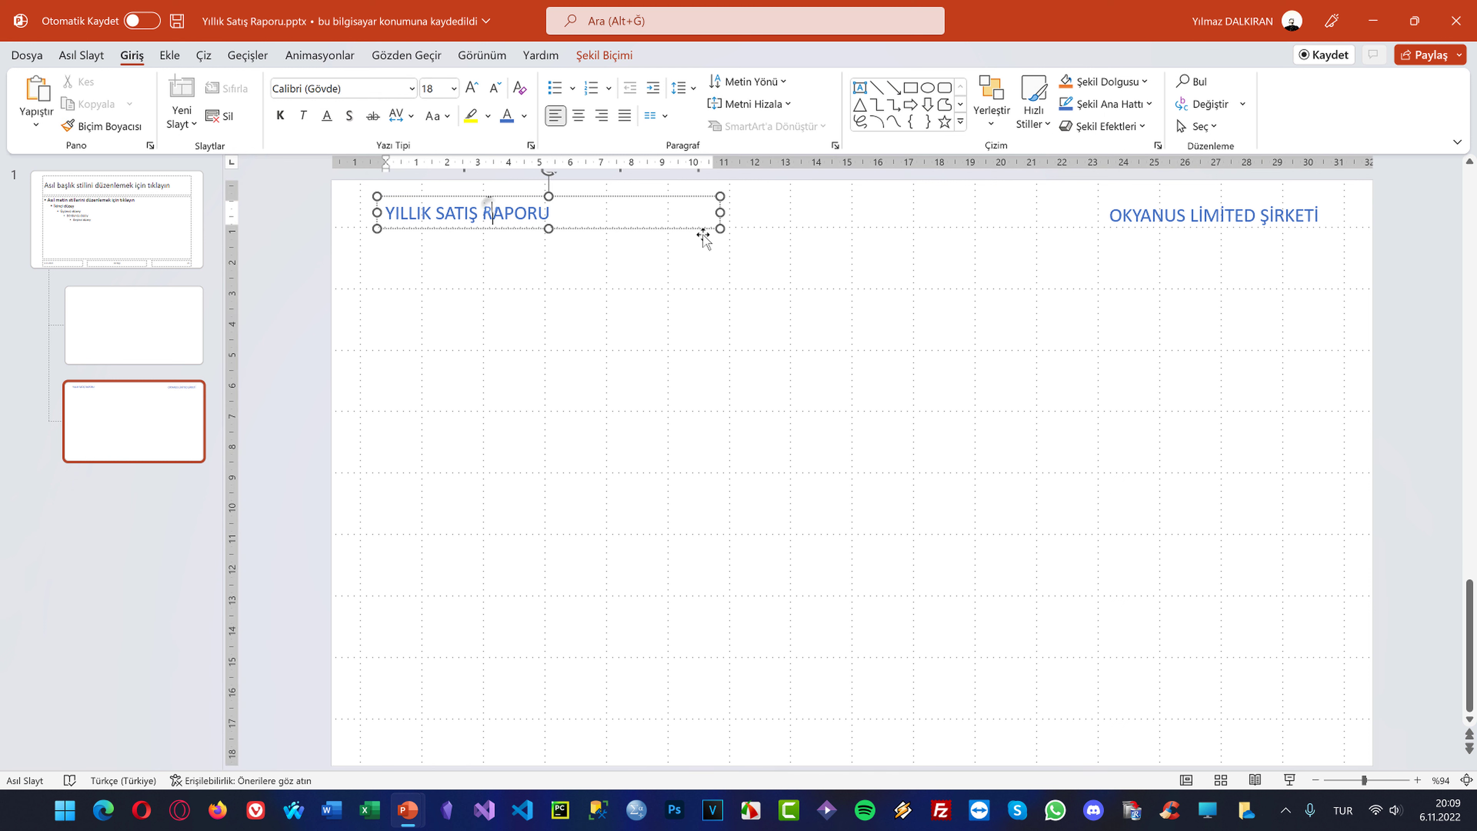
click(1218, 216)
click(528, 220)
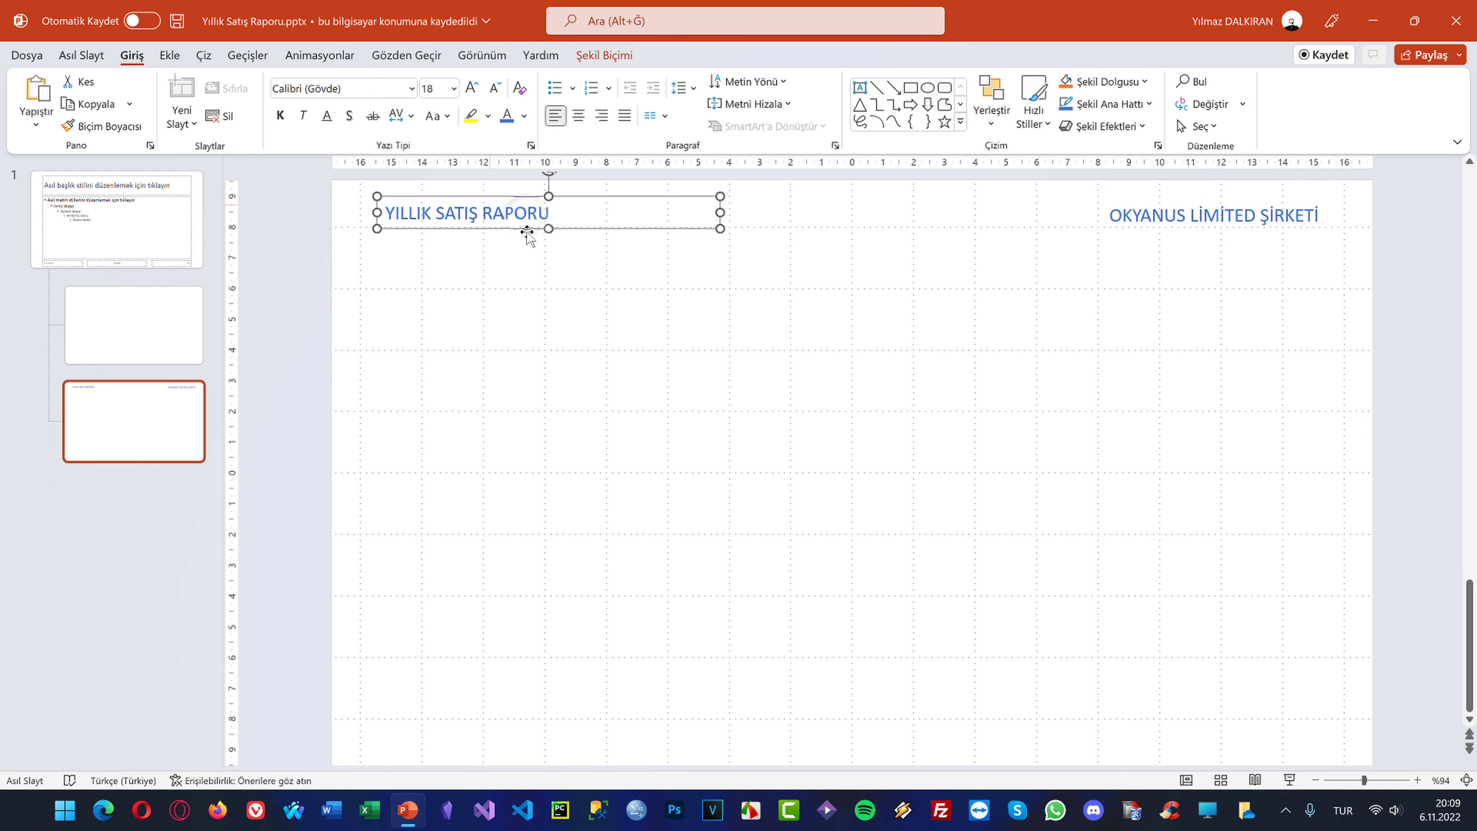
shift+click(1218, 227)
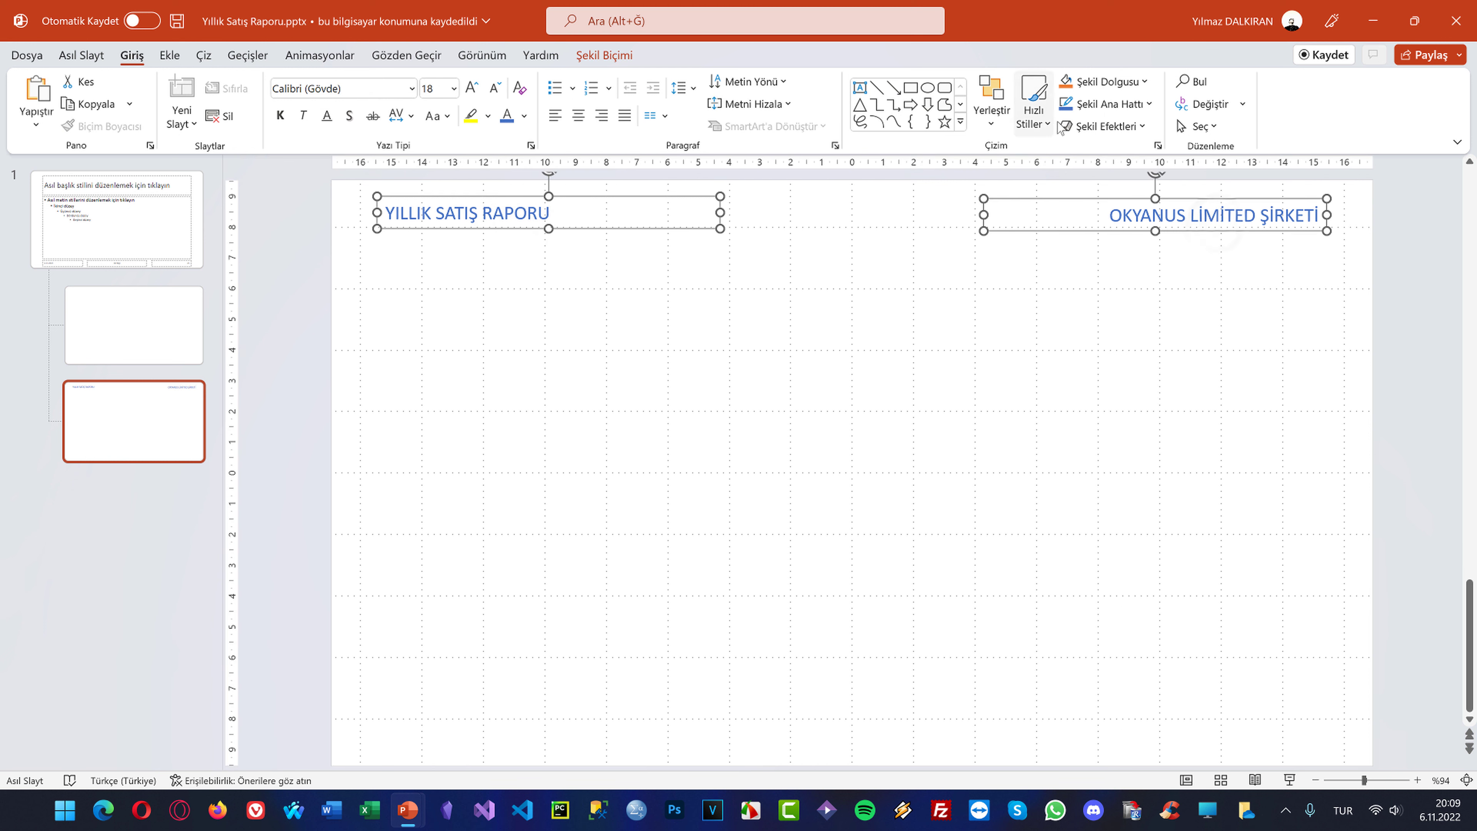
click(996, 125)
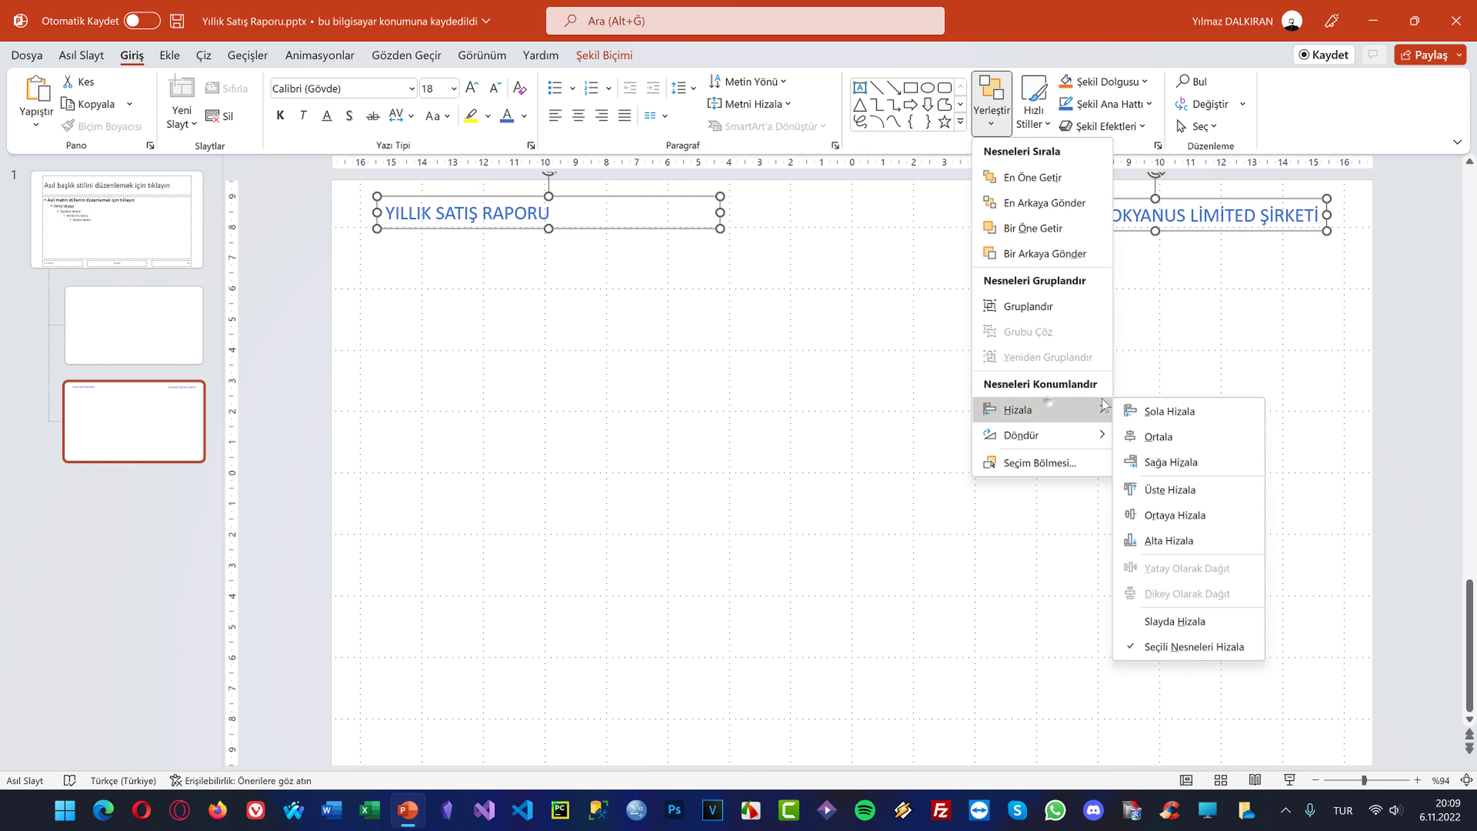
click(1150, 542)
click(685, 317)
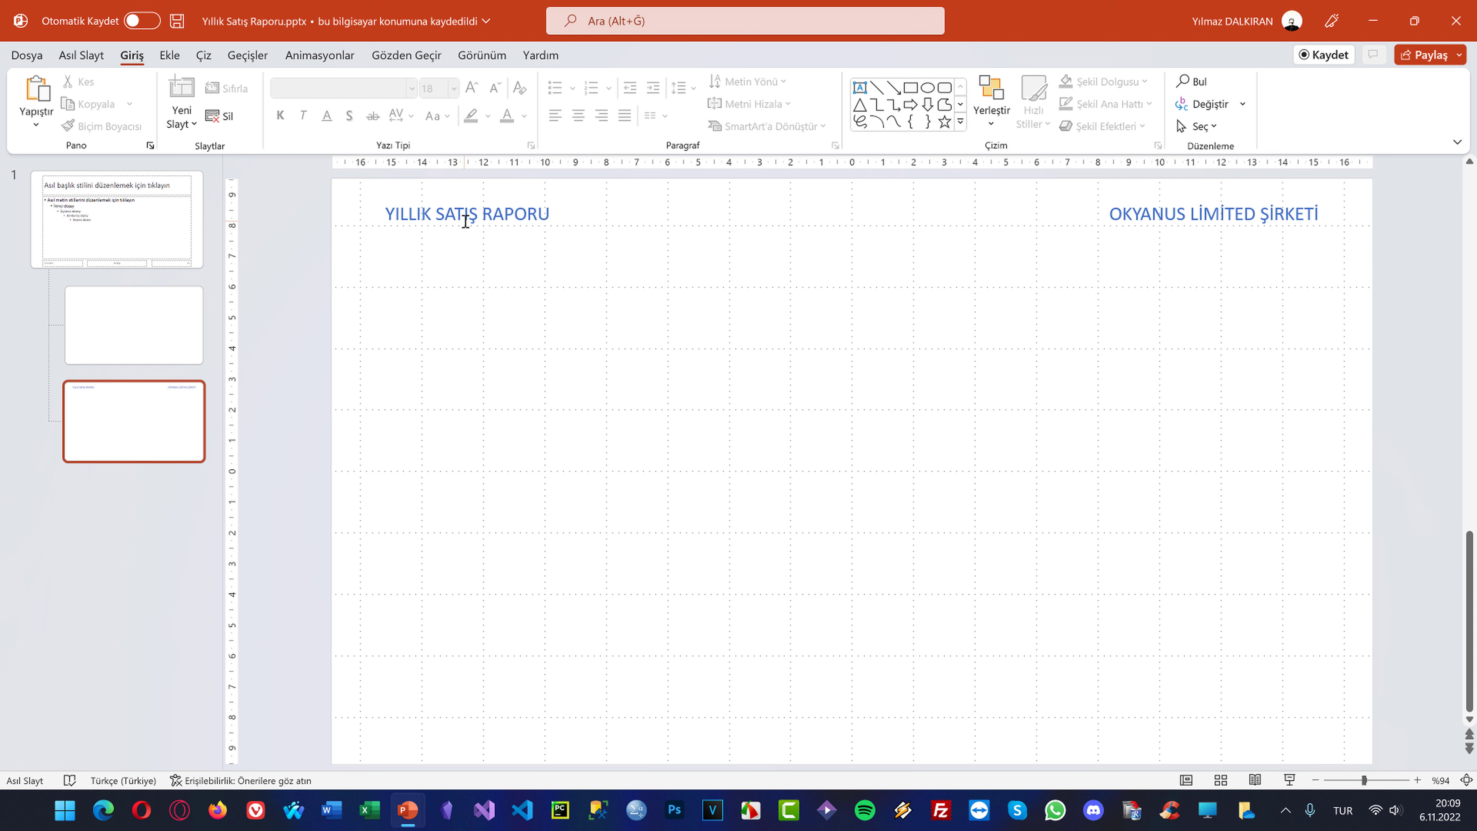
click(460, 197)
Duplicate the heading to the bottom, clear its text, and insert a slide-number field
key(ctrl+d)
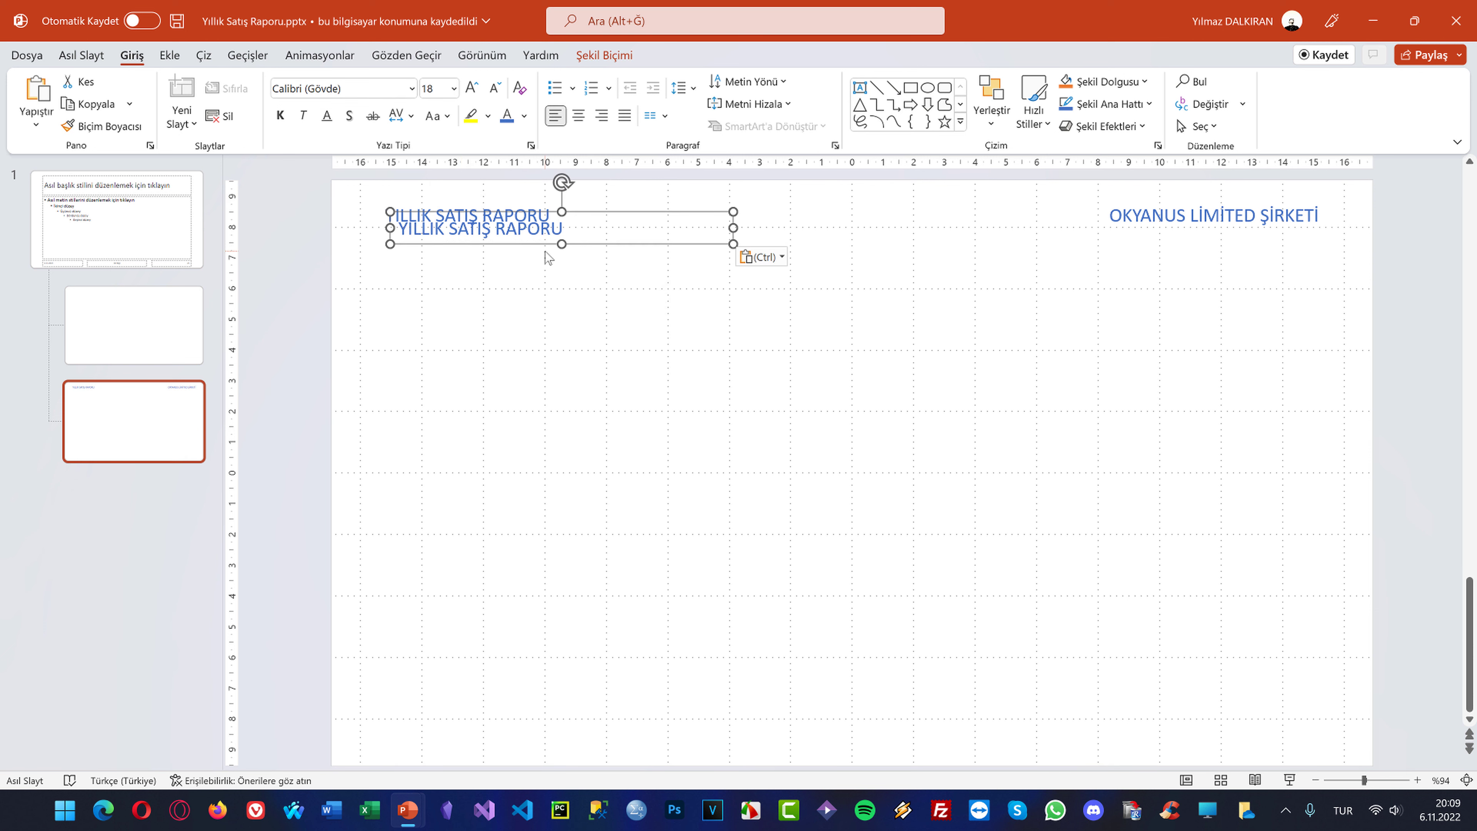
mouse_move(535, 250)
mouse_down()
mouse_move(814, 737)
mouse_move(751, 717)
mouse_up()
double_click(790, 724)
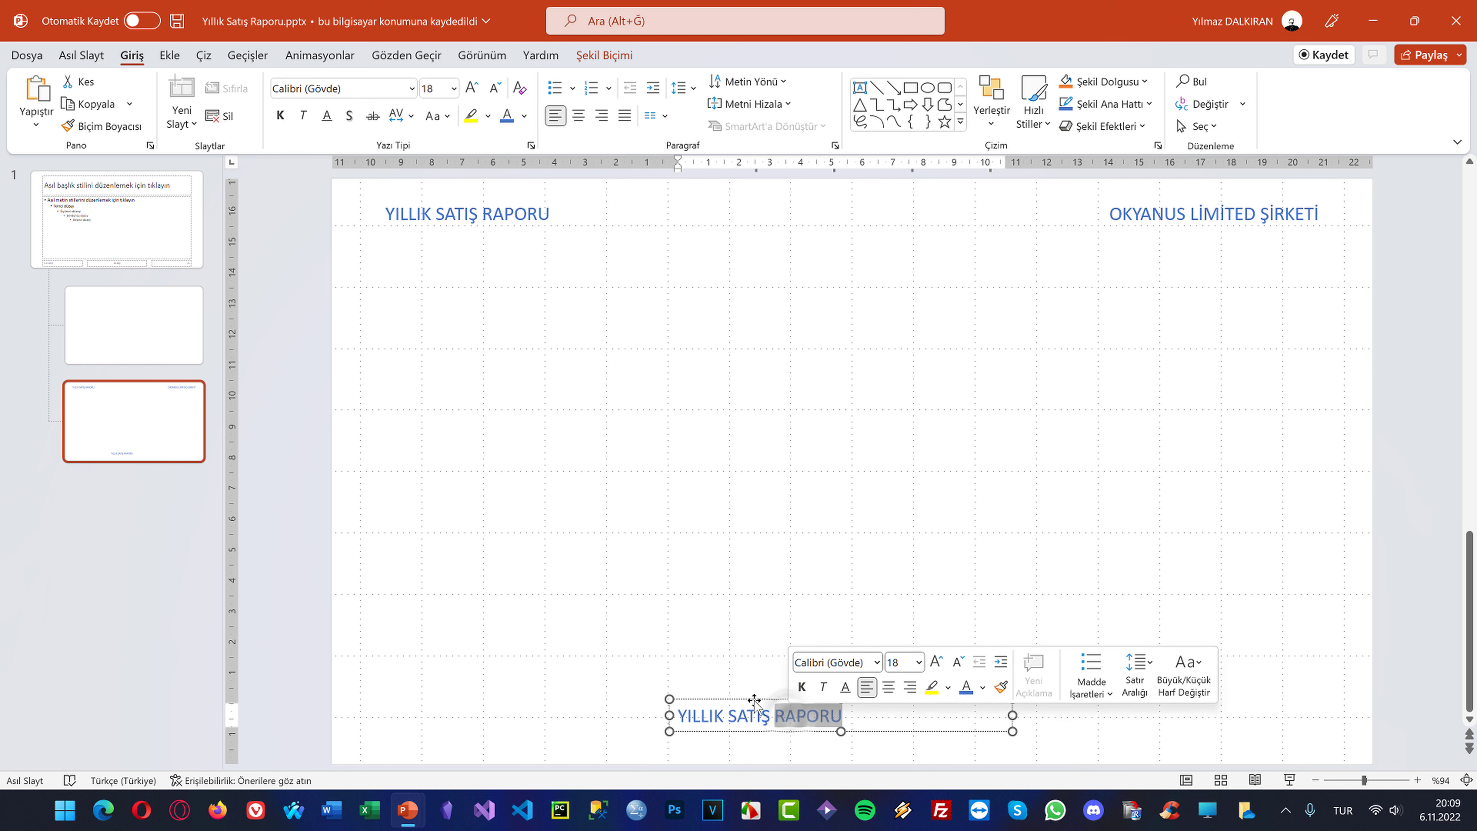
key(BackSpace)
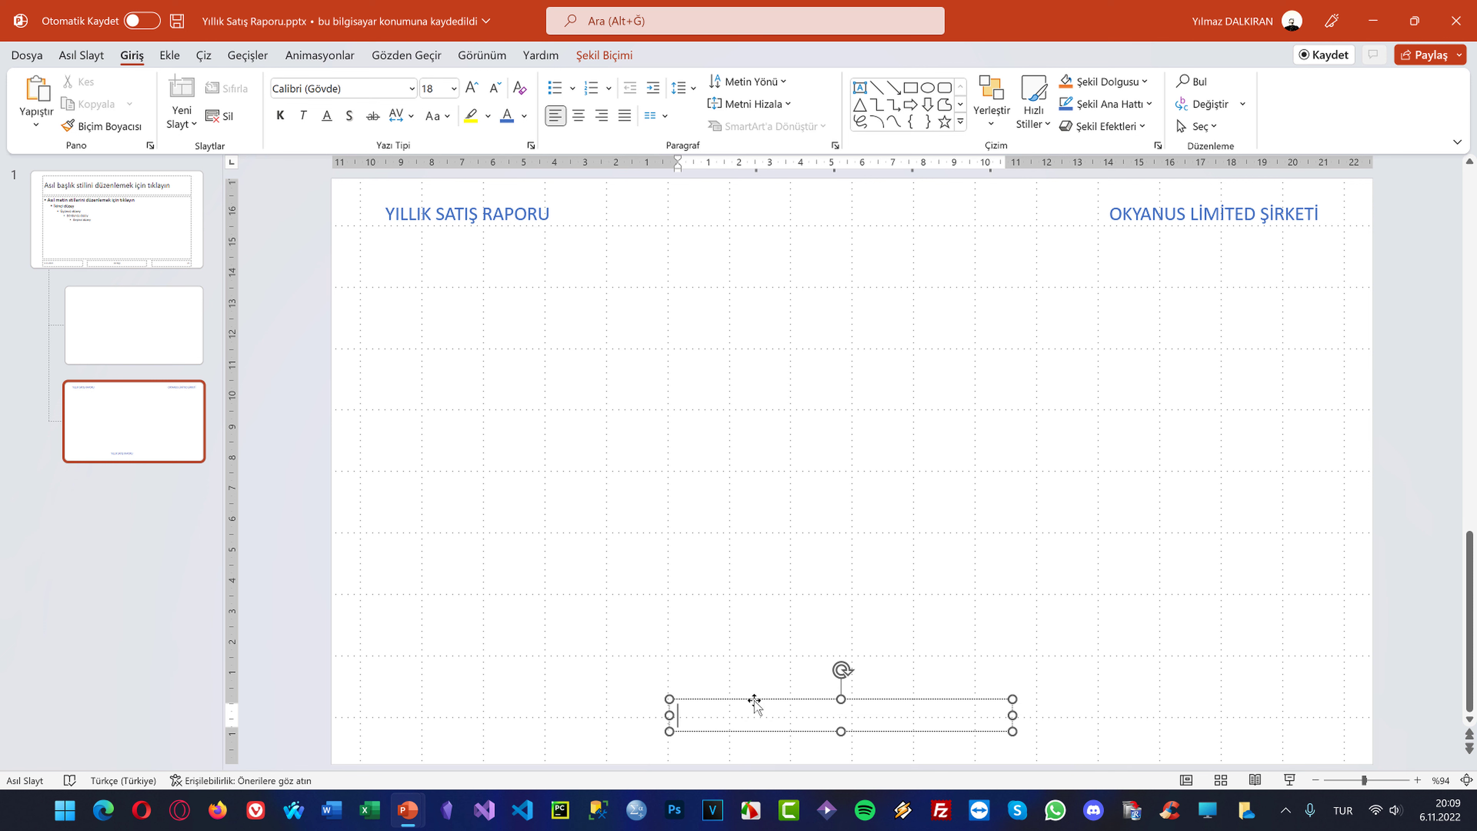
click(169, 54)
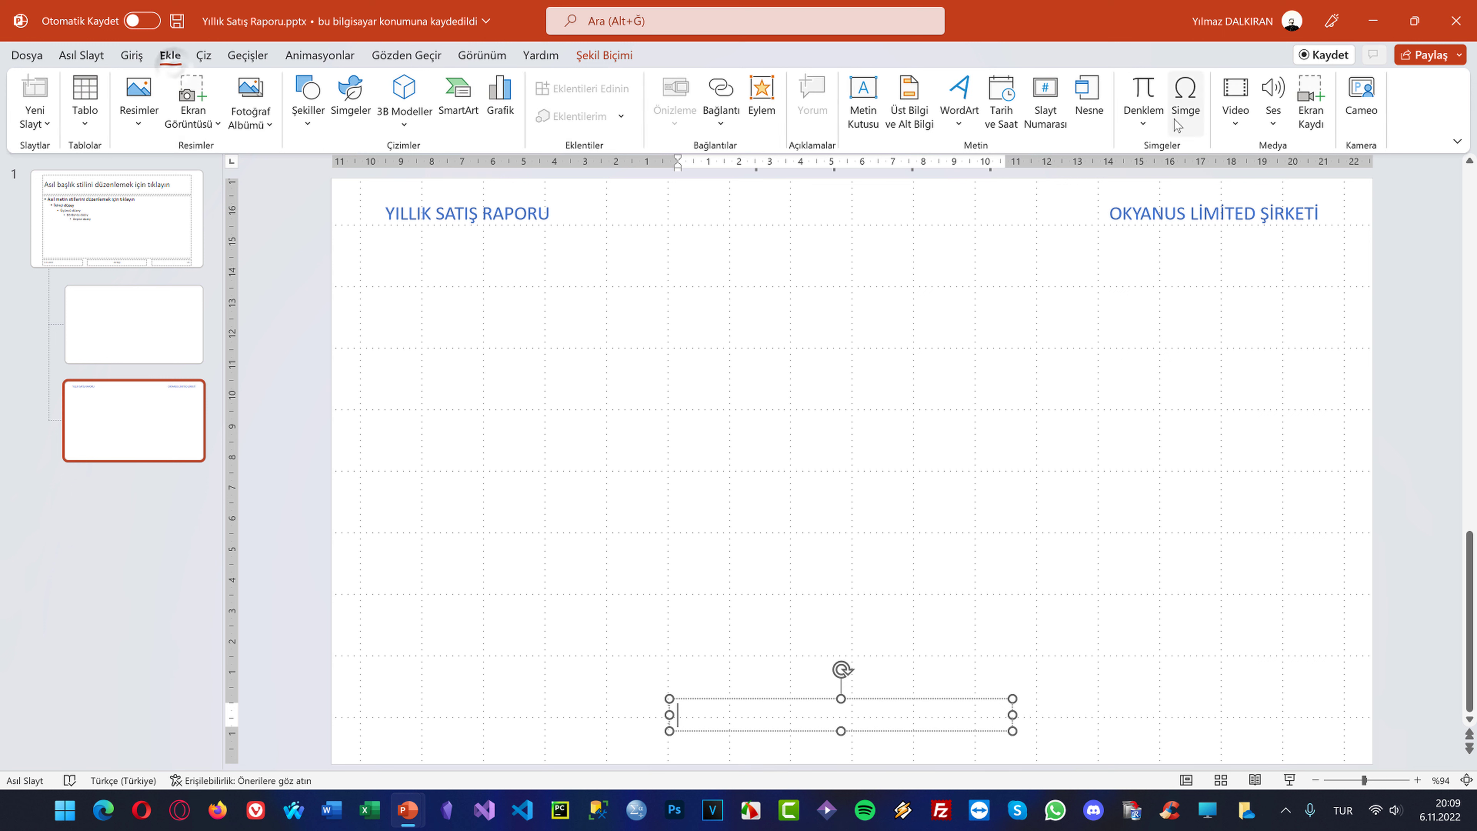
click(1045, 96)
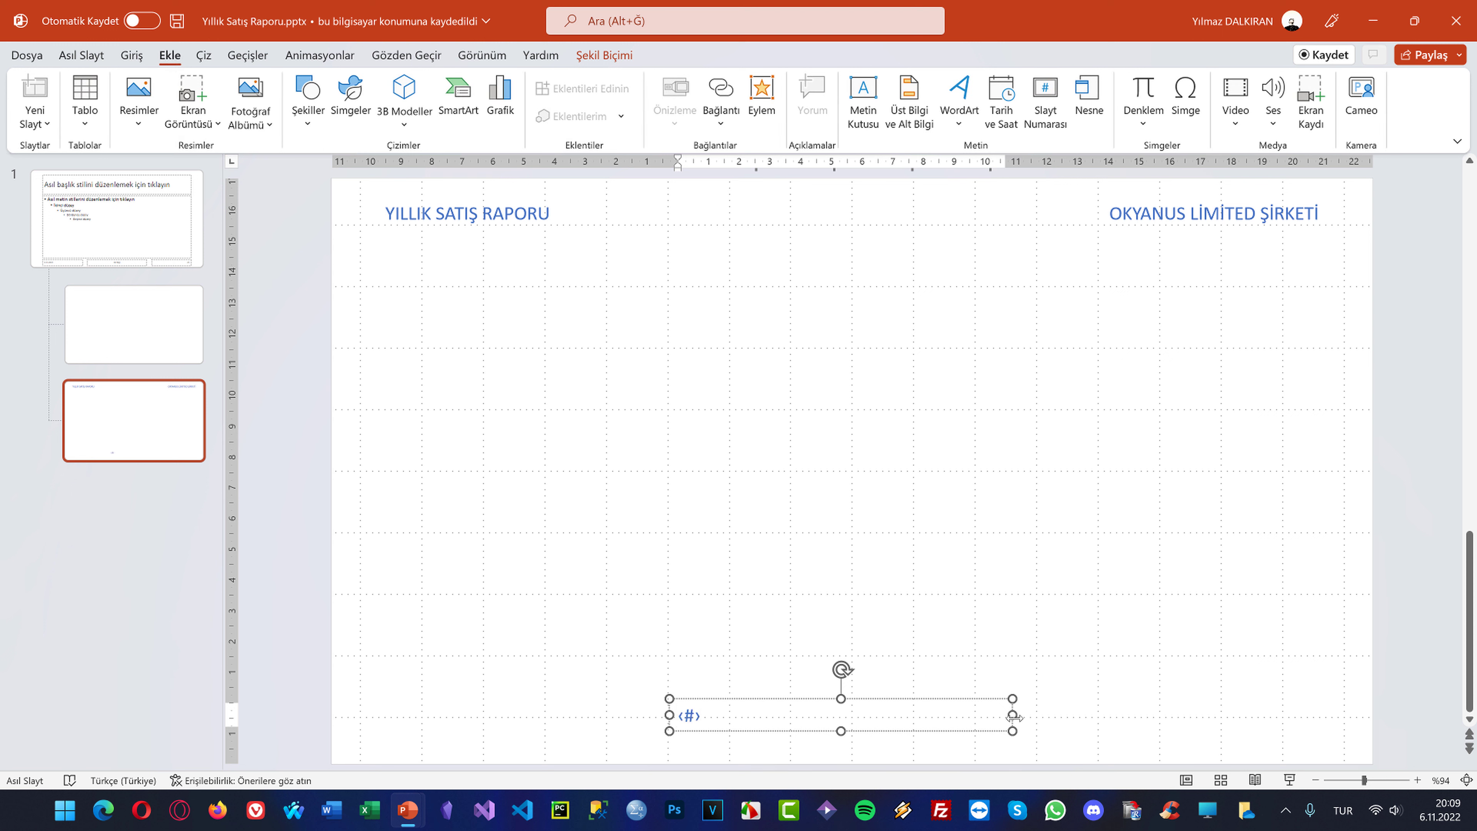
Shrink the slide-number box, centre its text, and place it at the bottom centre
drag(1012, 714, 744, 714)
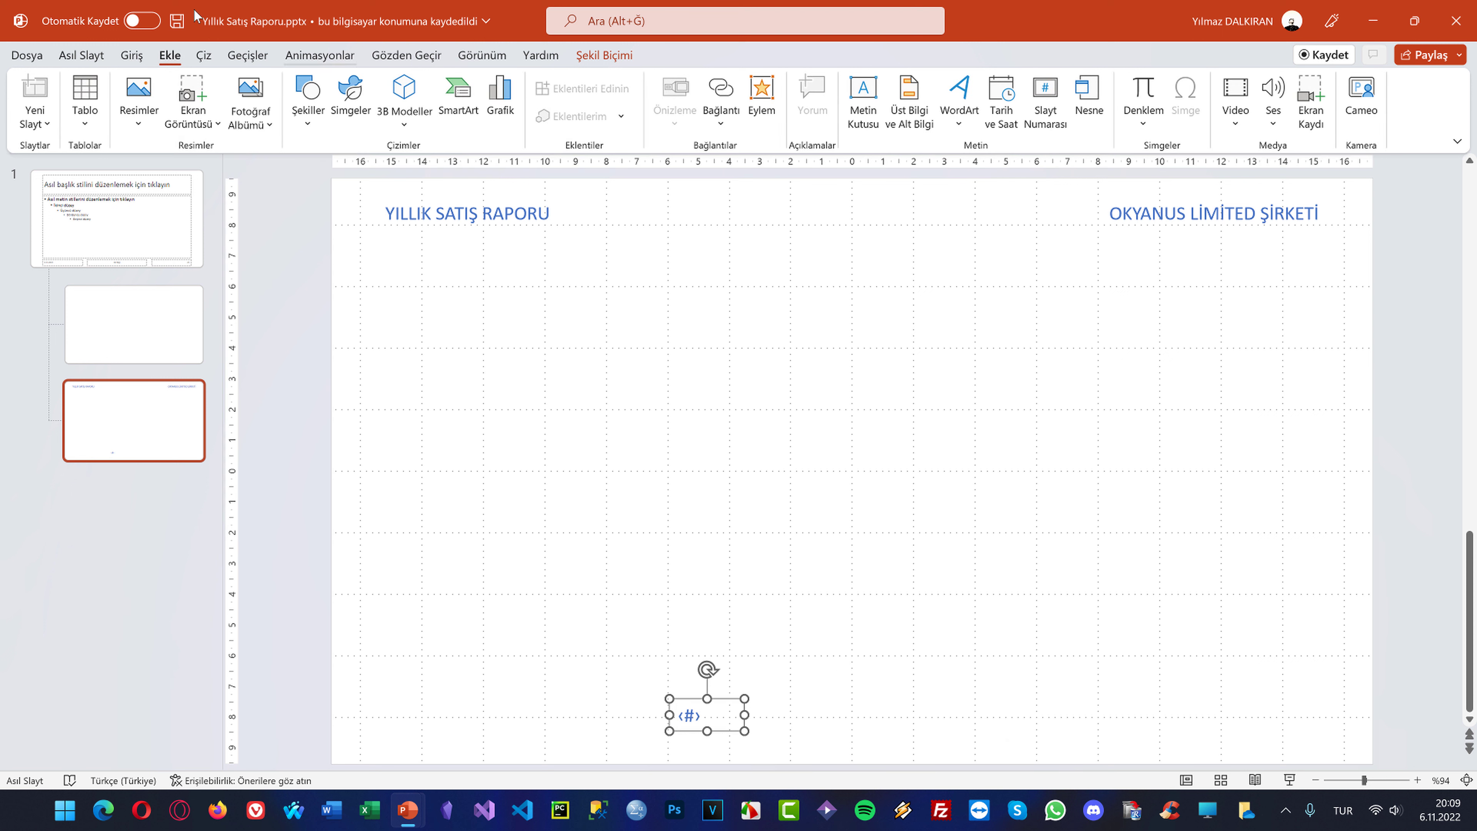
click(131, 54)
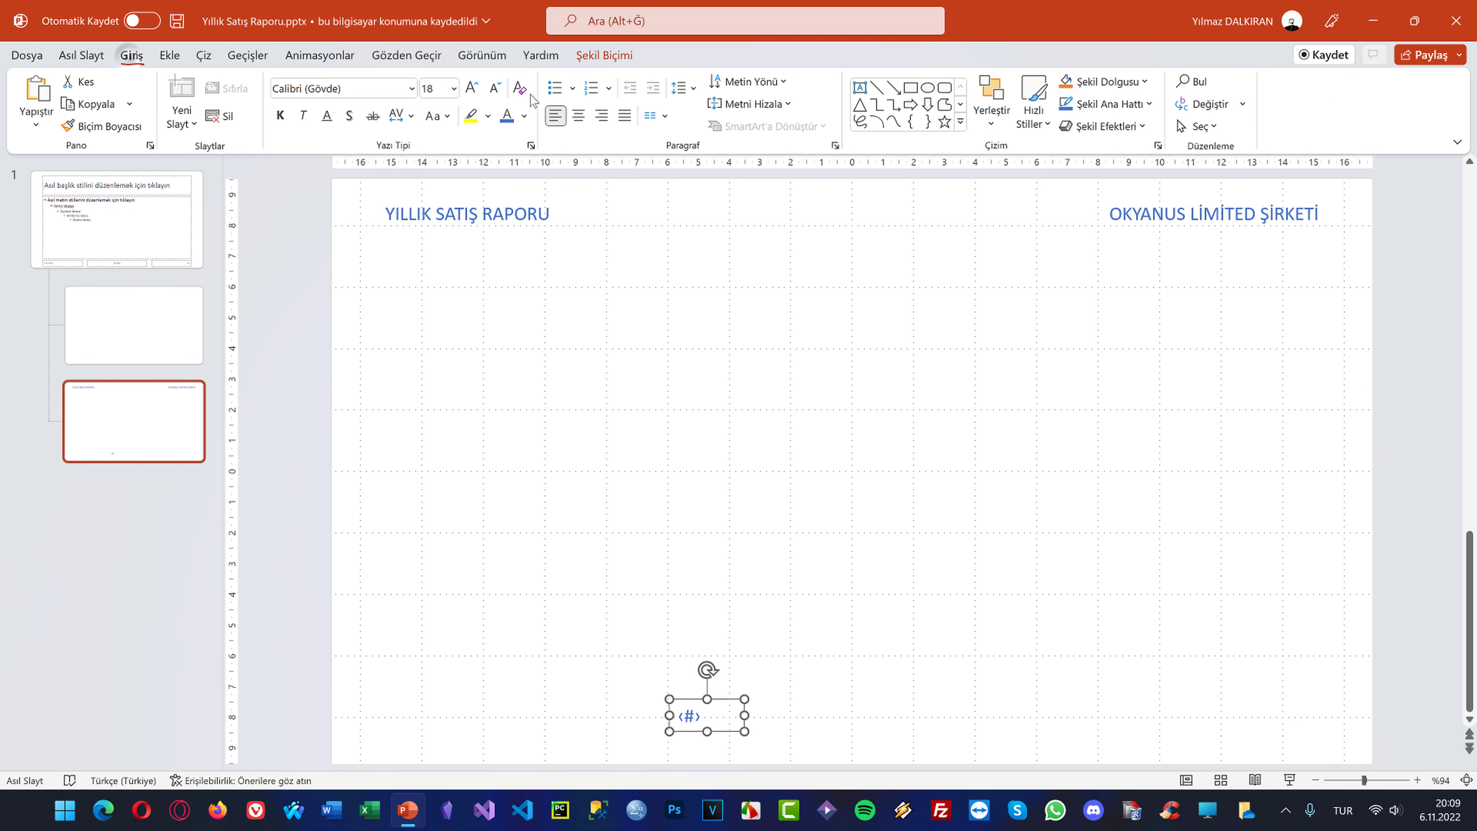
click(578, 115)
drag(719, 702, 866, 722)
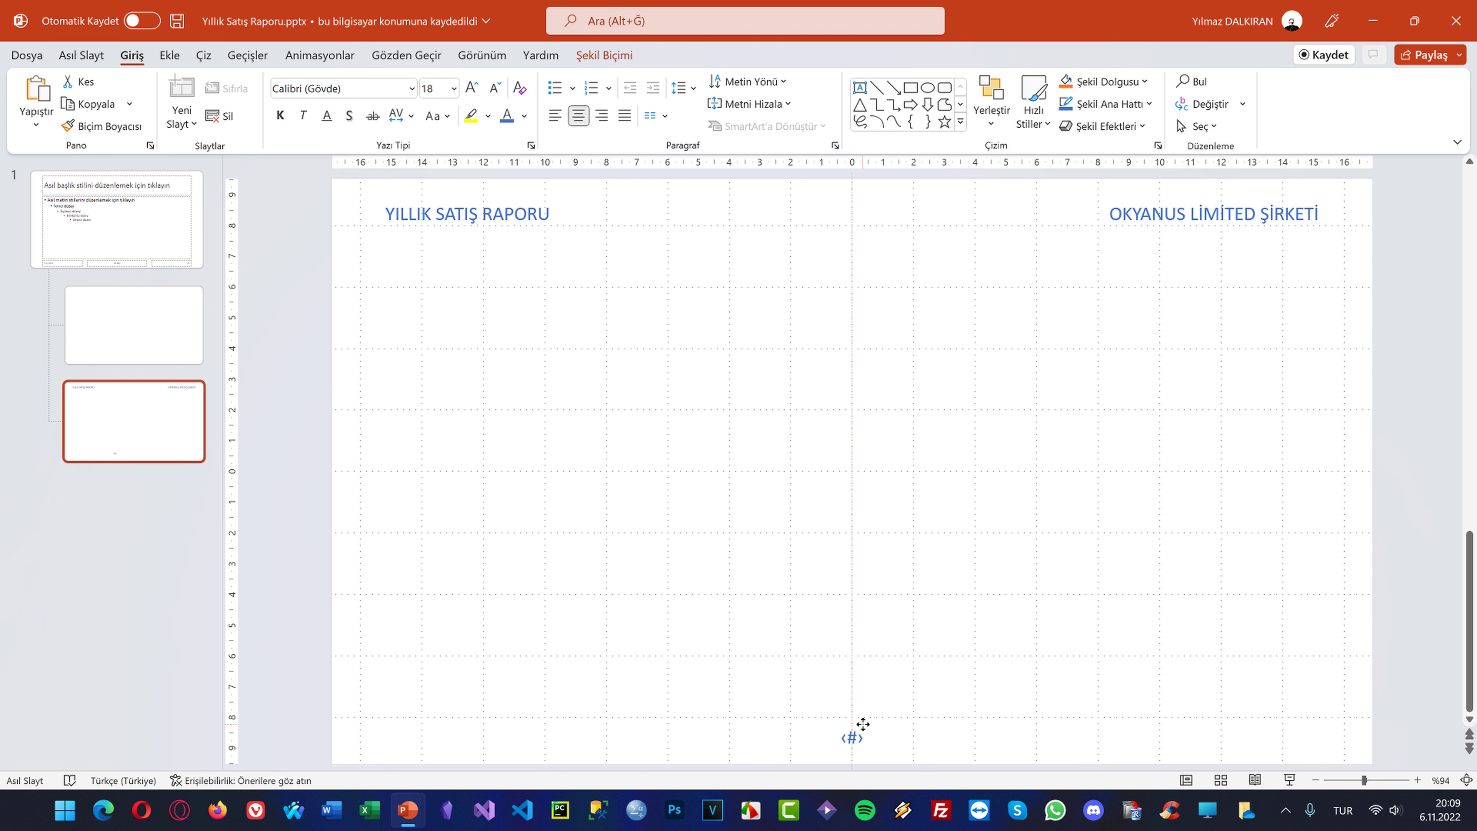
click(863, 724)
click(602, 422)
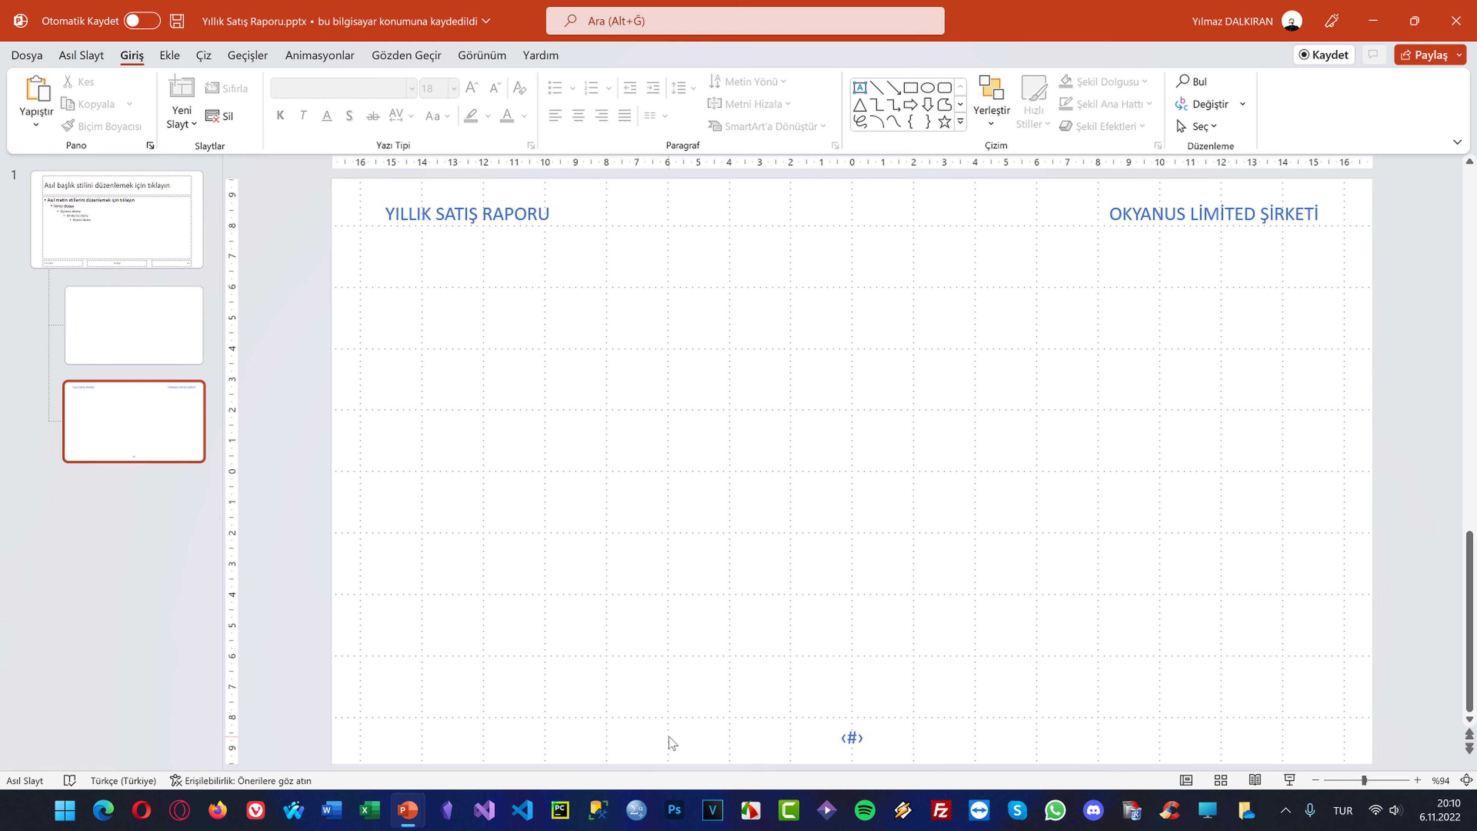
Return to Slide Master view and insert a new layout
click(80, 55)
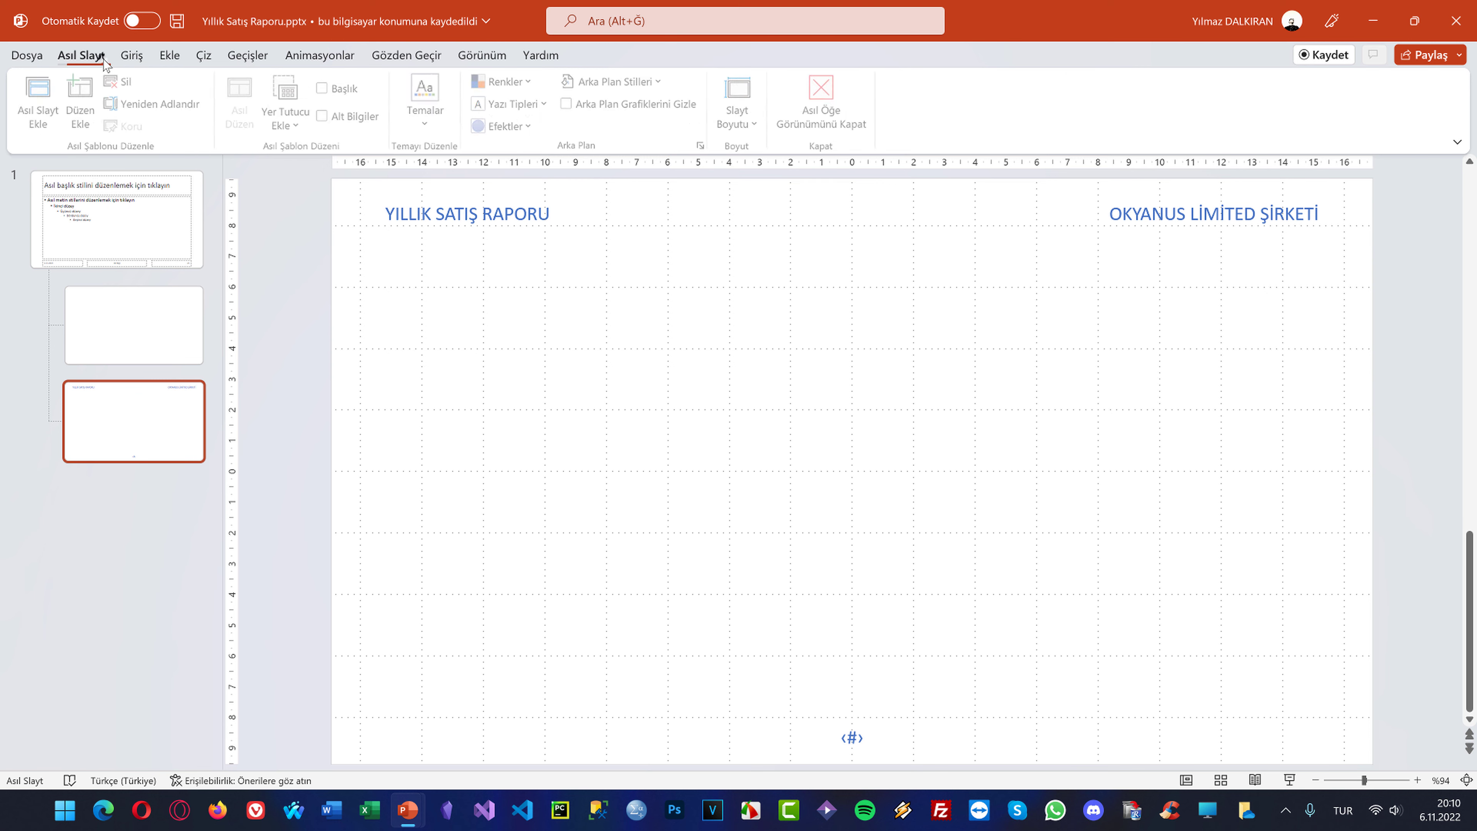
click(816, 96)
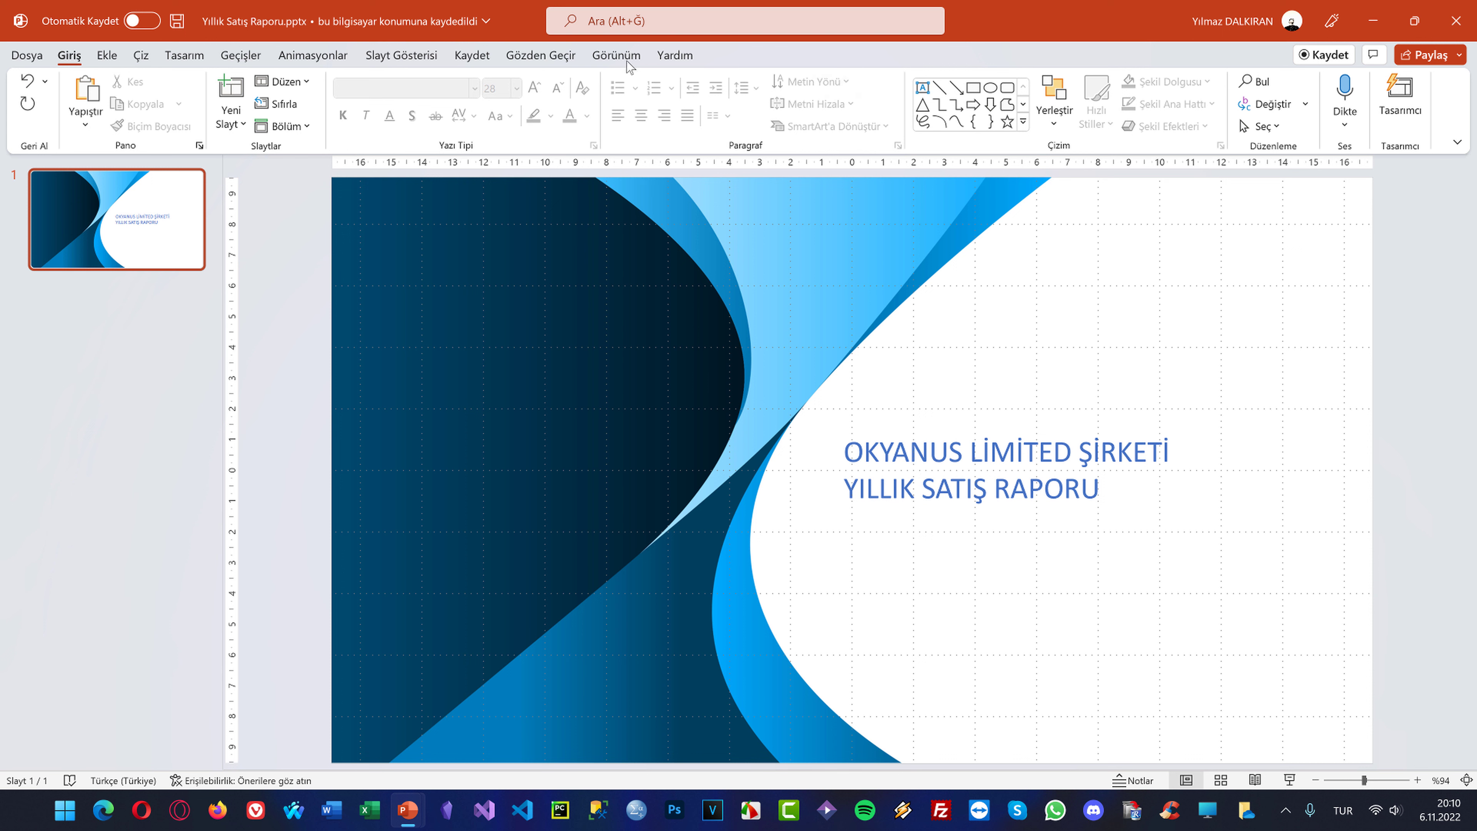
click(616, 55)
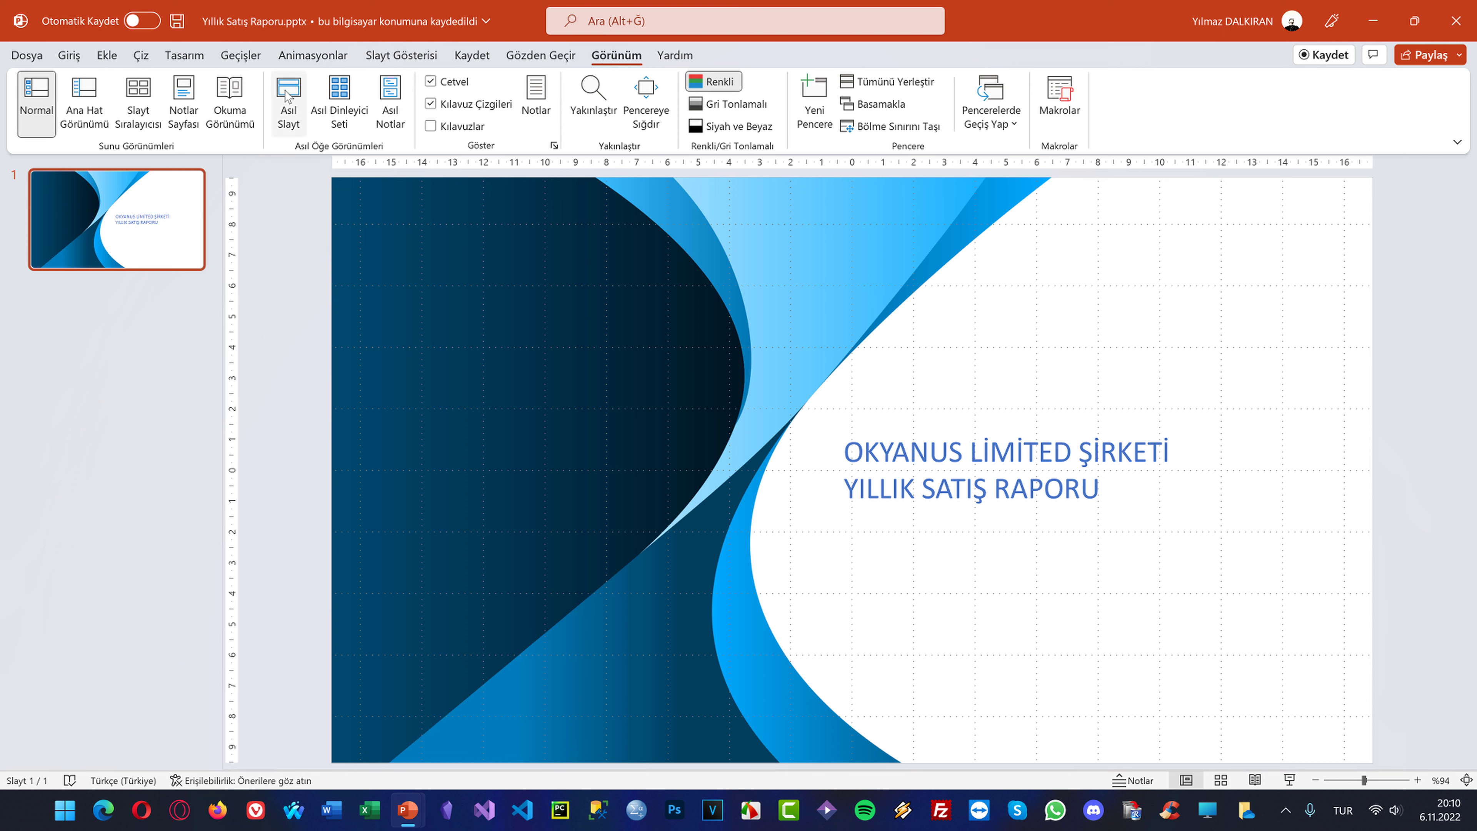
click(290, 102)
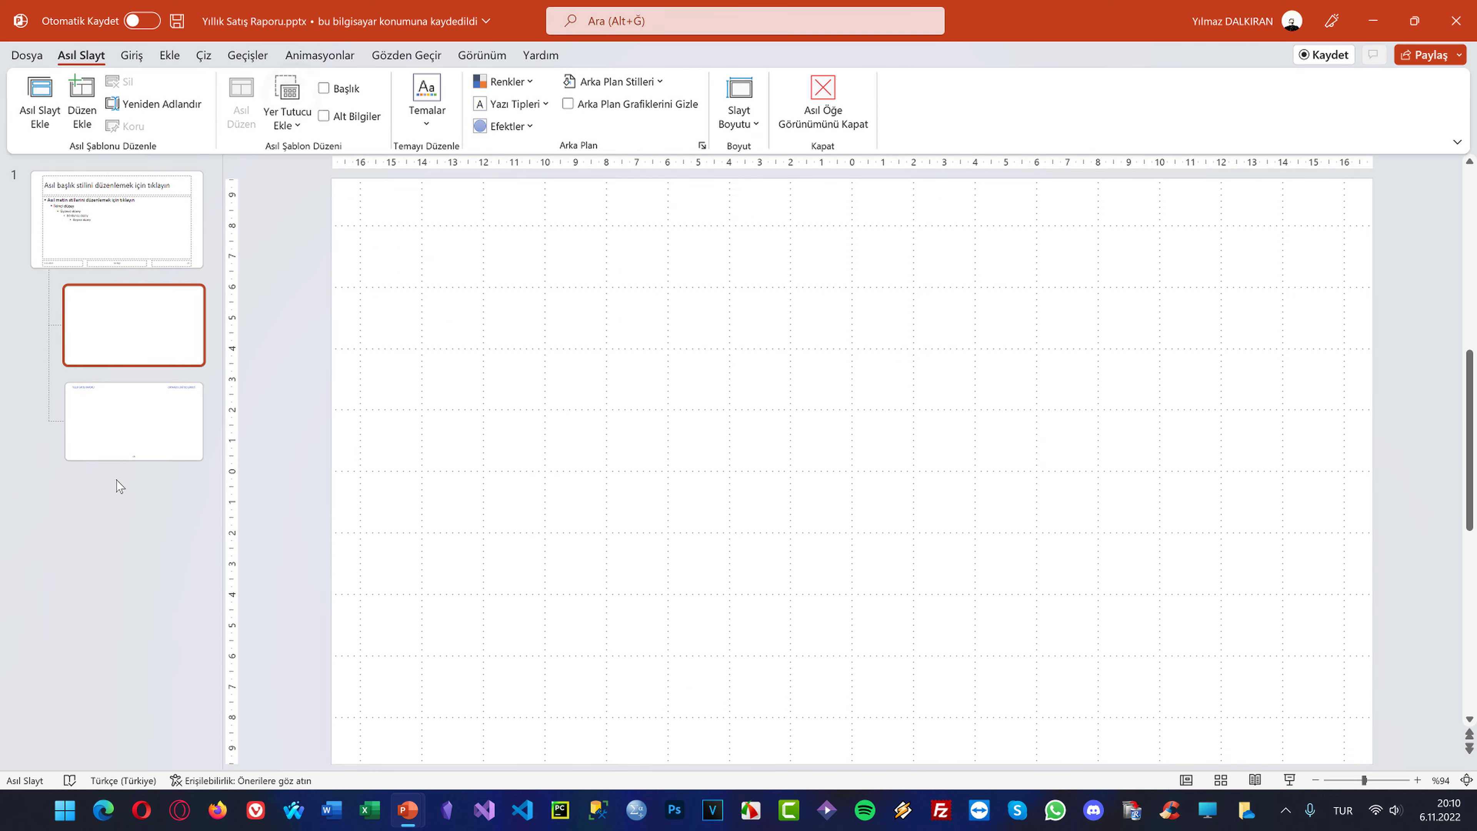
right_click(119, 486)
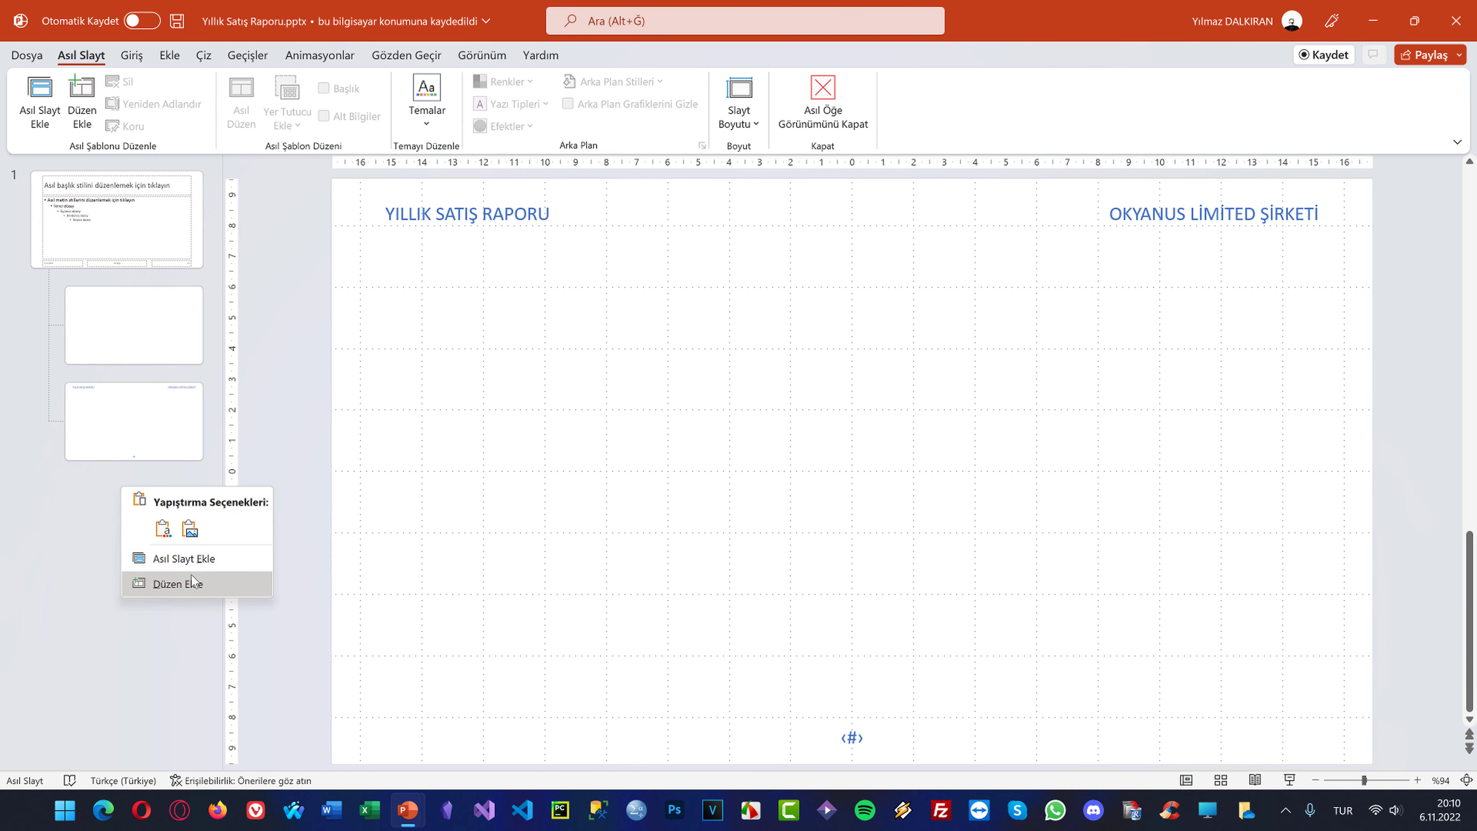
click(191, 582)
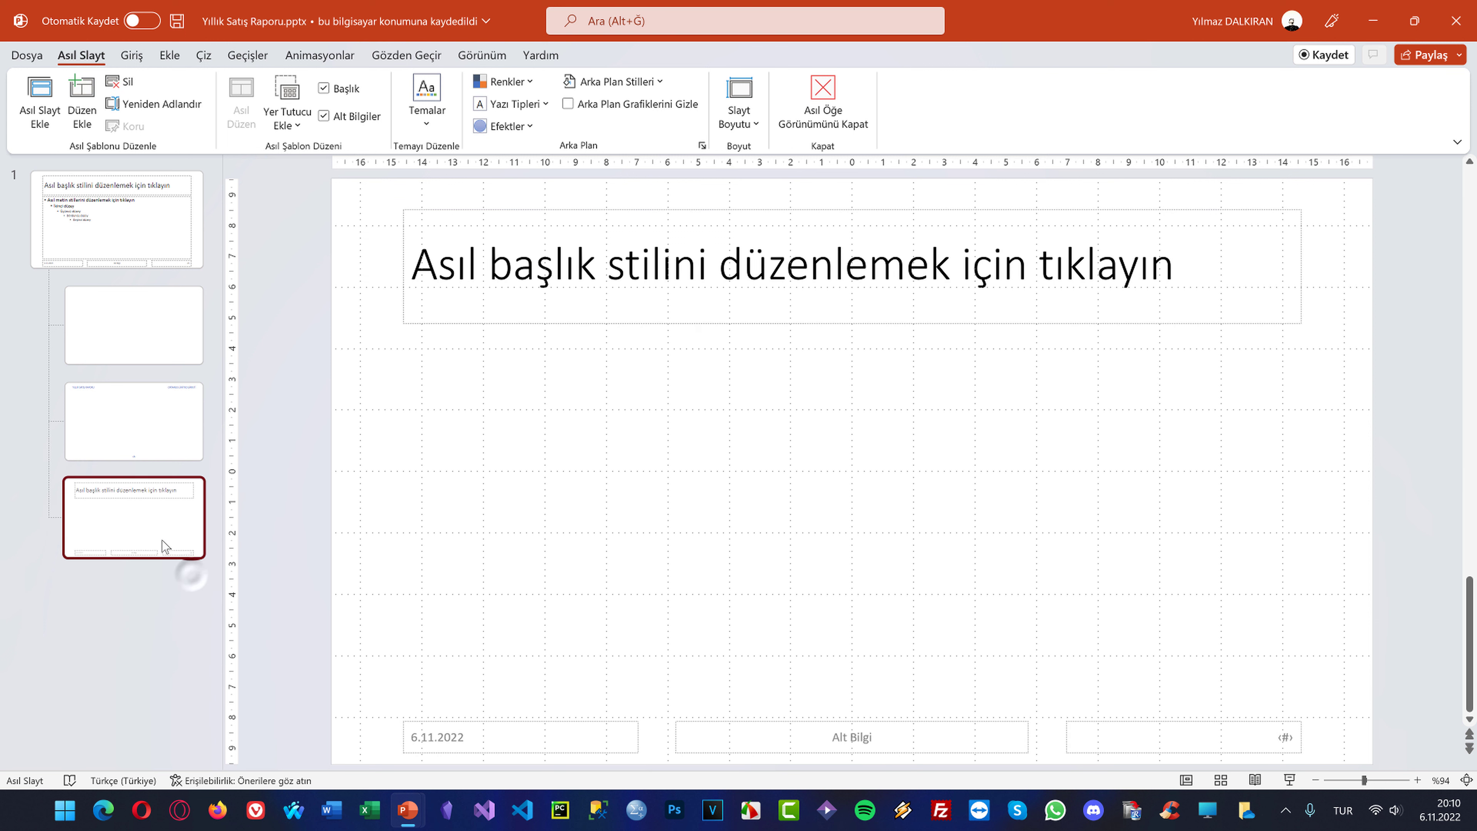
Delete the new layout's title, date, footer and slide-number placeholders and hide the gridlines
click(826, 322)
key(Delete)
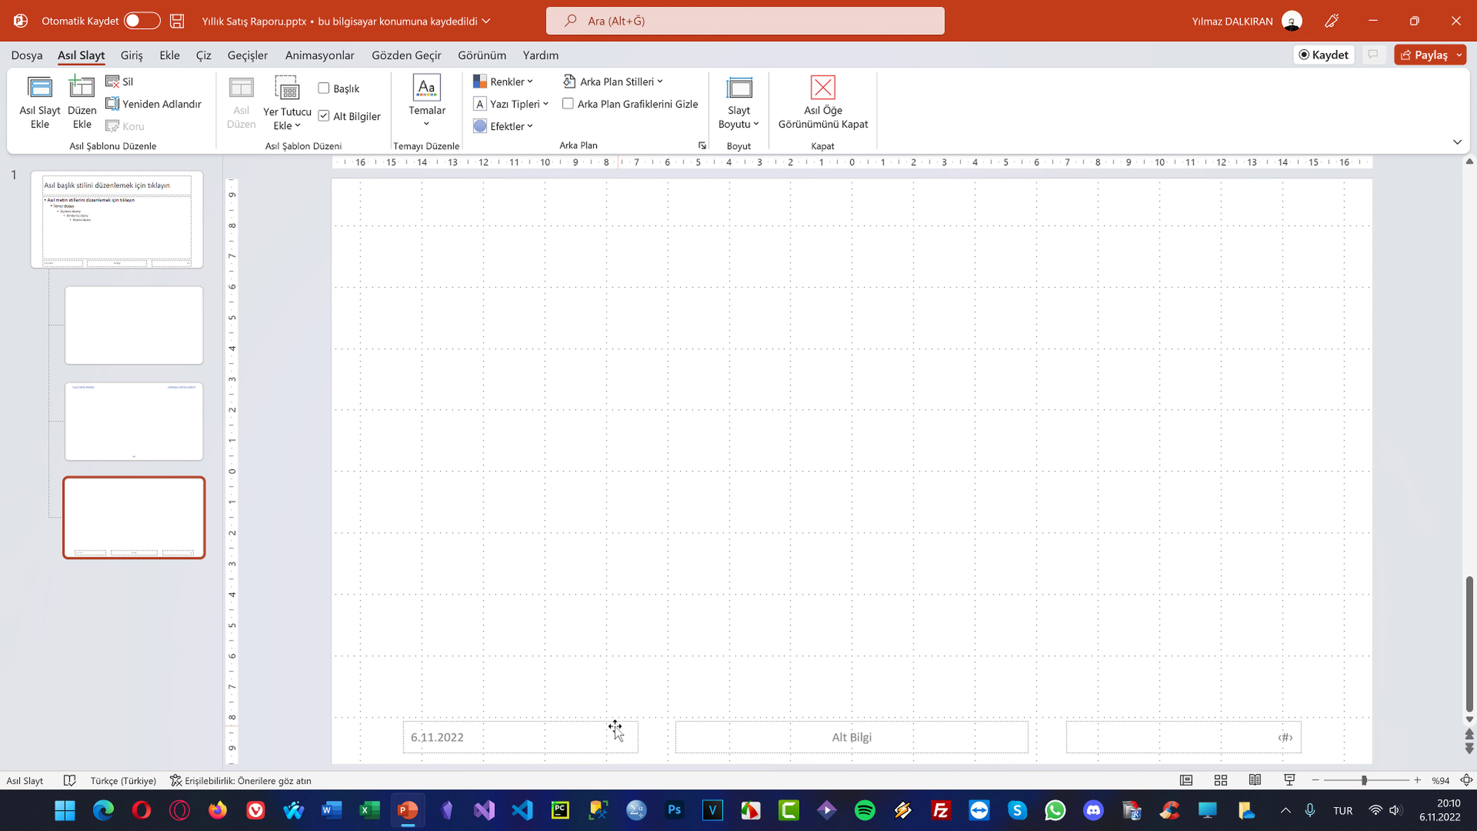
click(615, 731)
key(Delete)
click(481, 54)
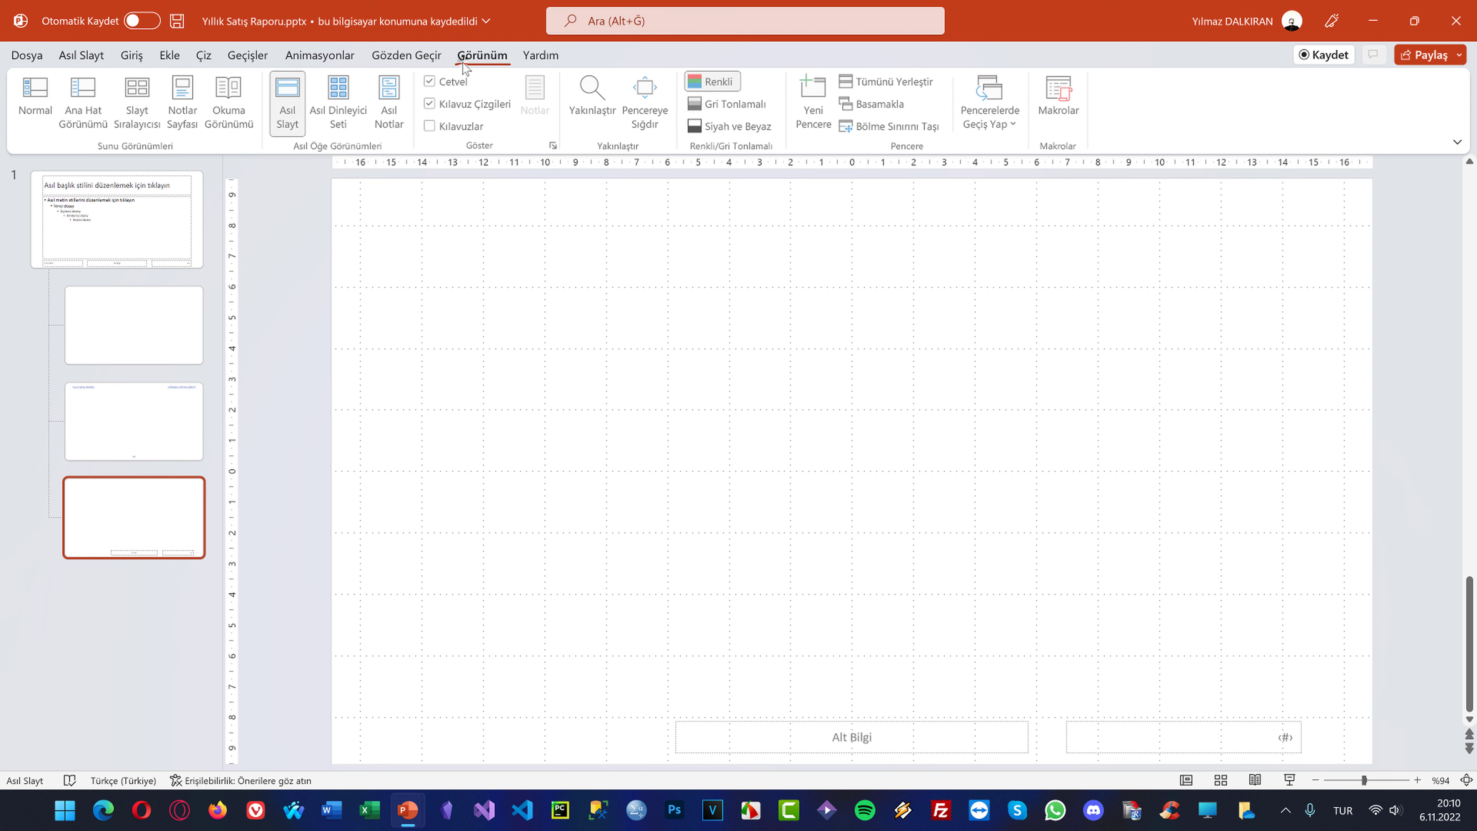
click(431, 103)
click(833, 722)
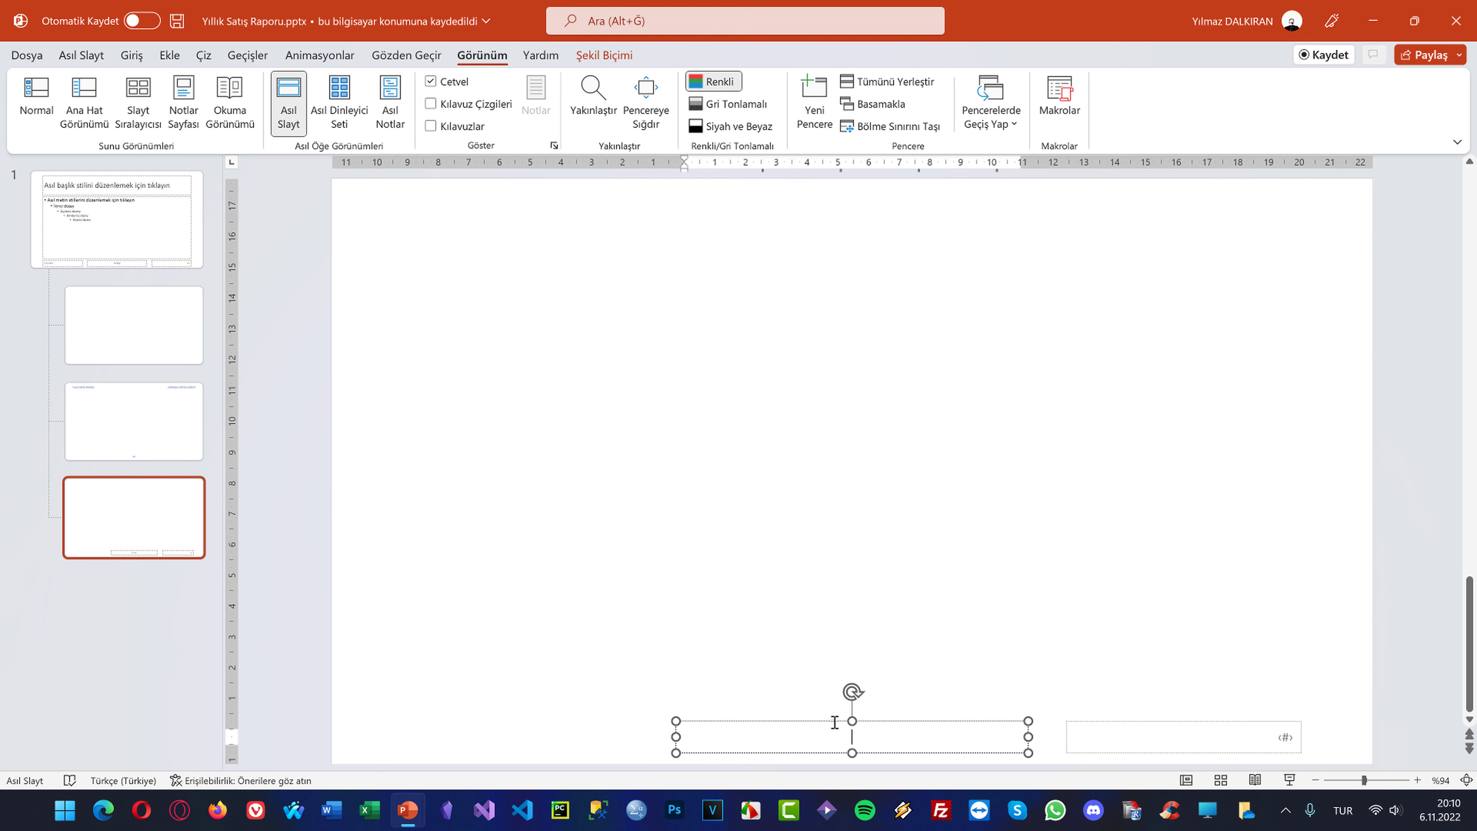
key(Escape)
key(Delete)
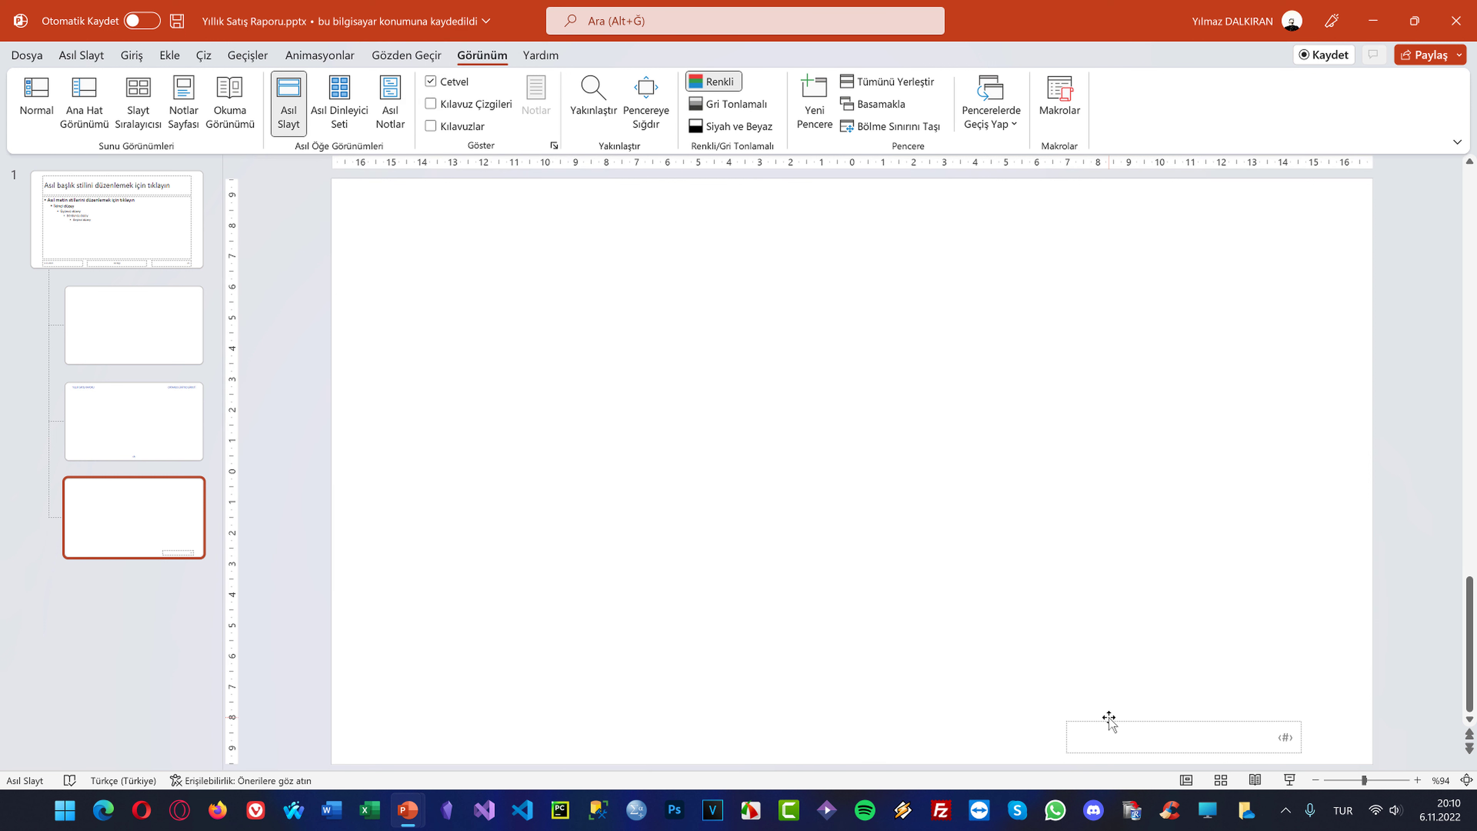
click(1109, 719)
key(Delete)
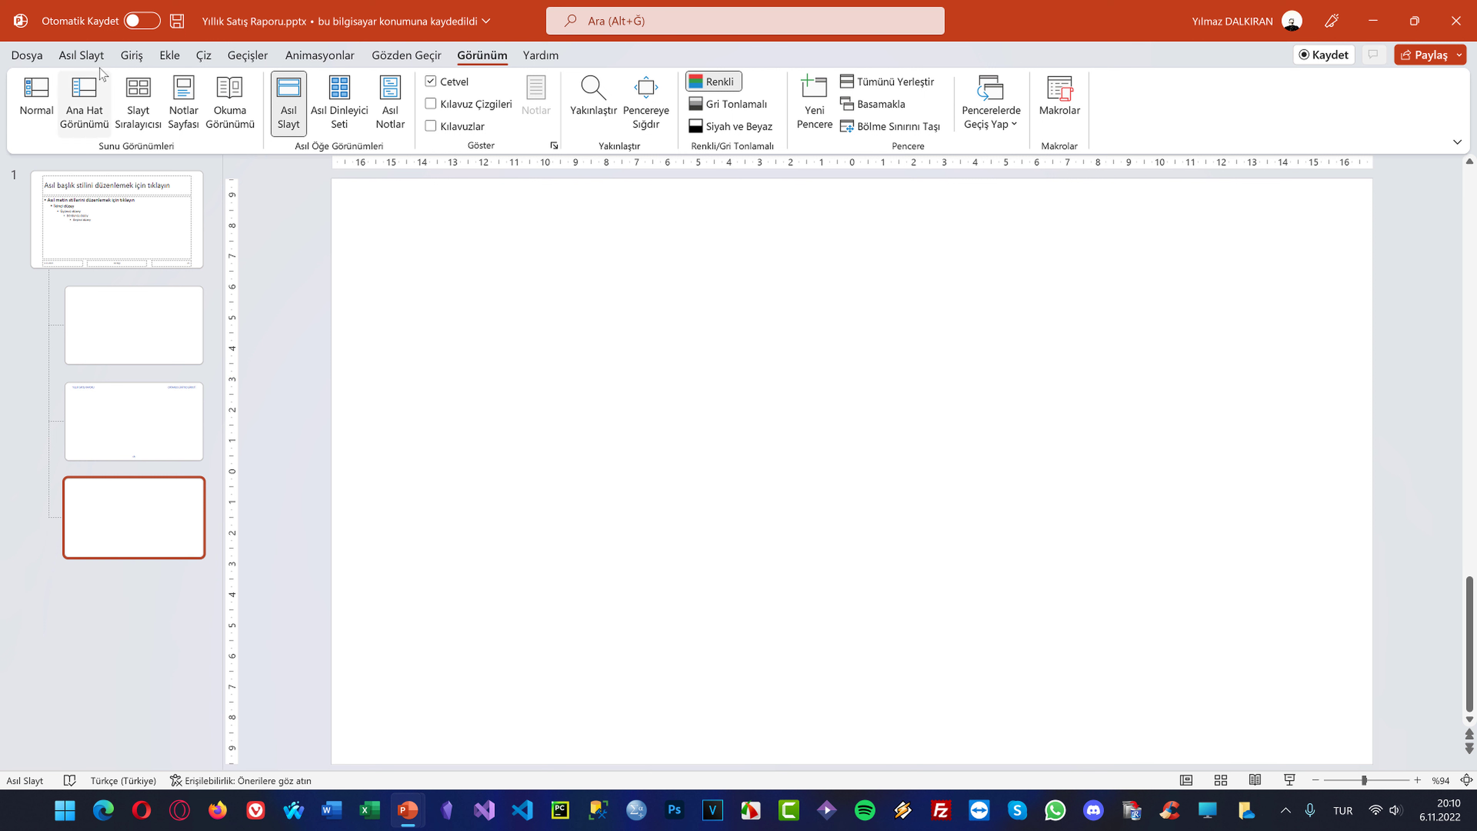
click(170, 54)
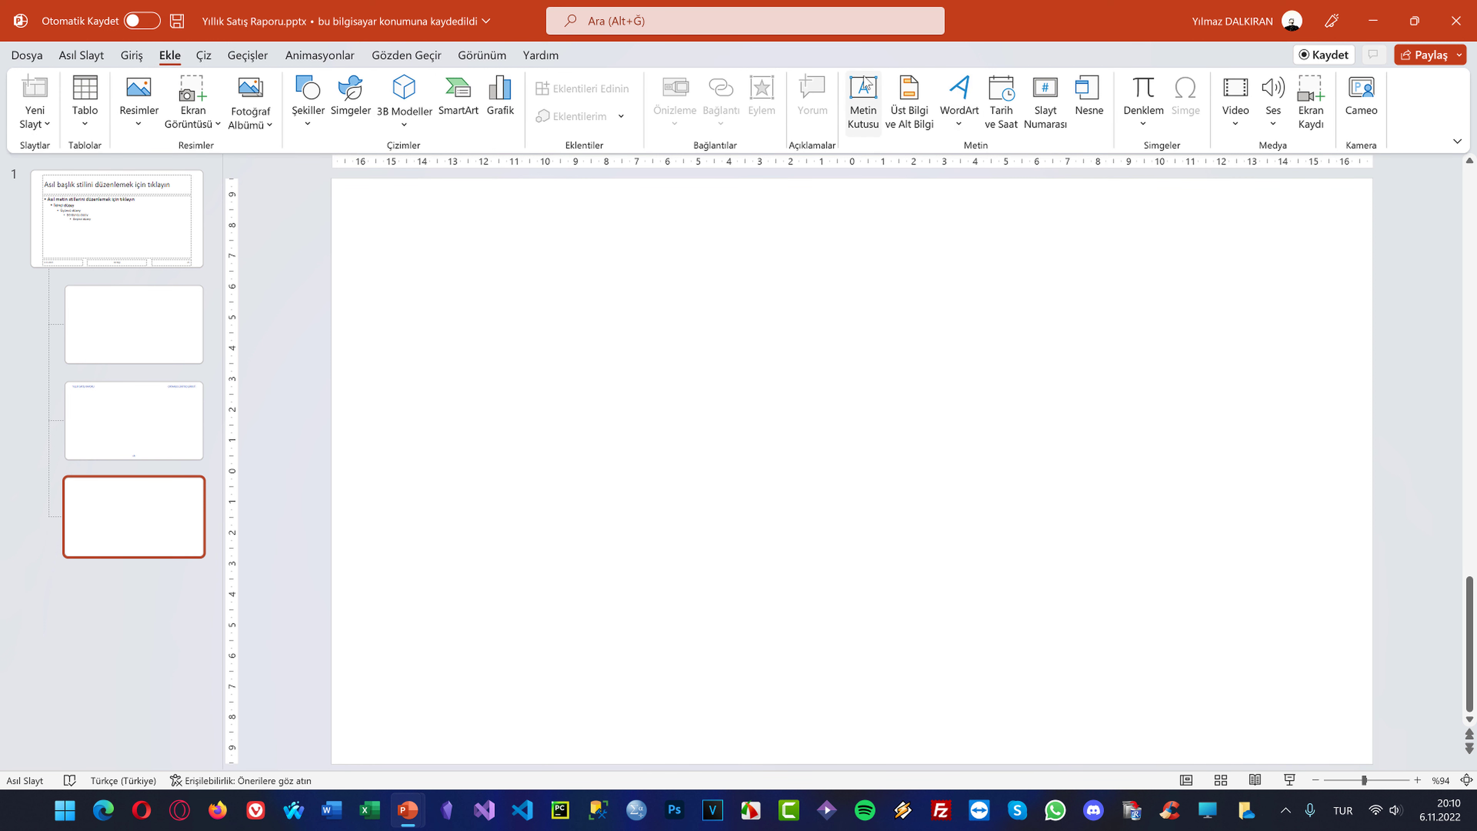
Add a text box reading HAFTALIK with 54 pt, centre-aligned text
click(863, 99)
drag(591, 365, 1098, 535)
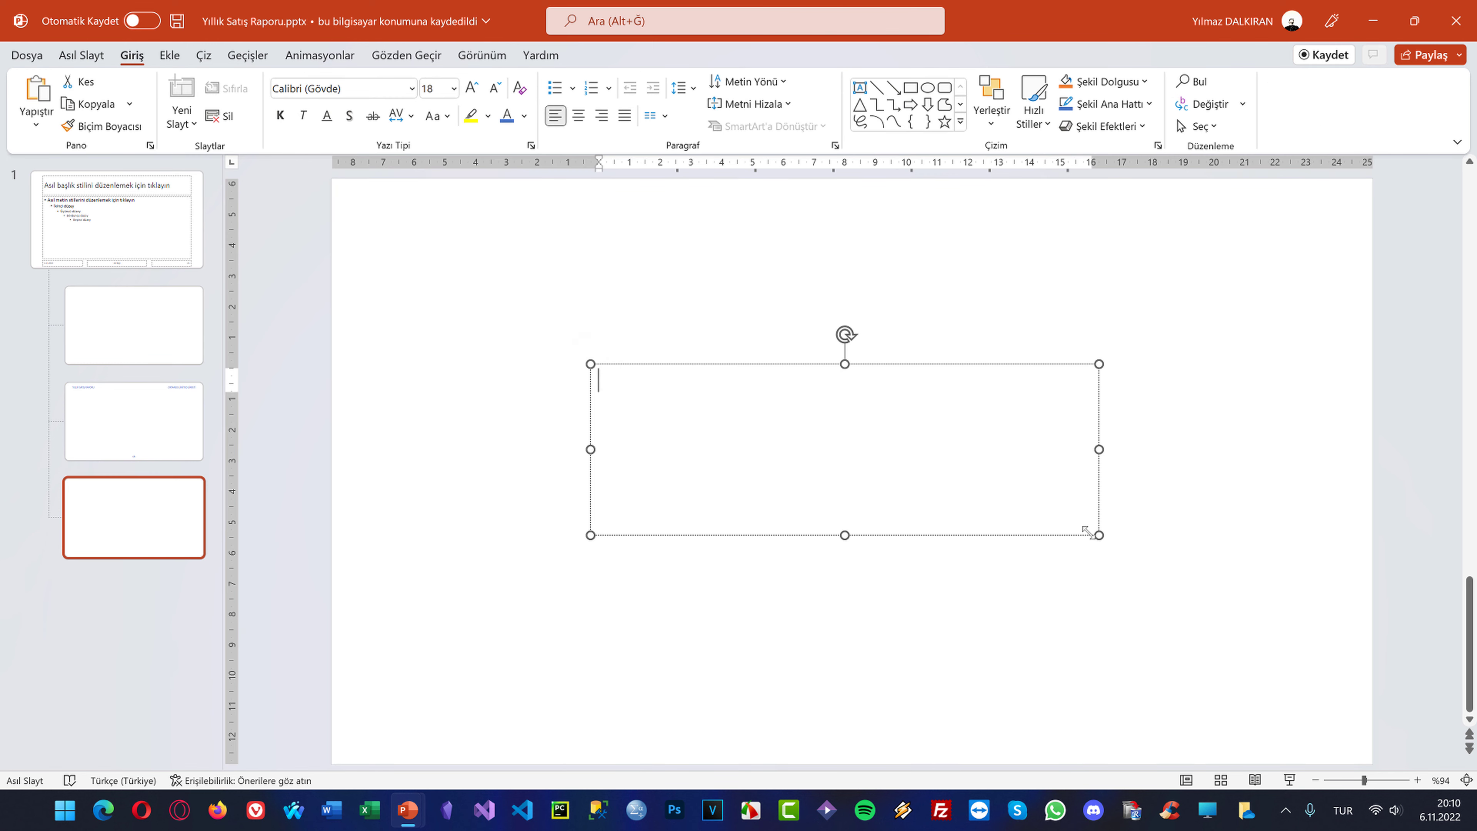
text(HAFTALIK)
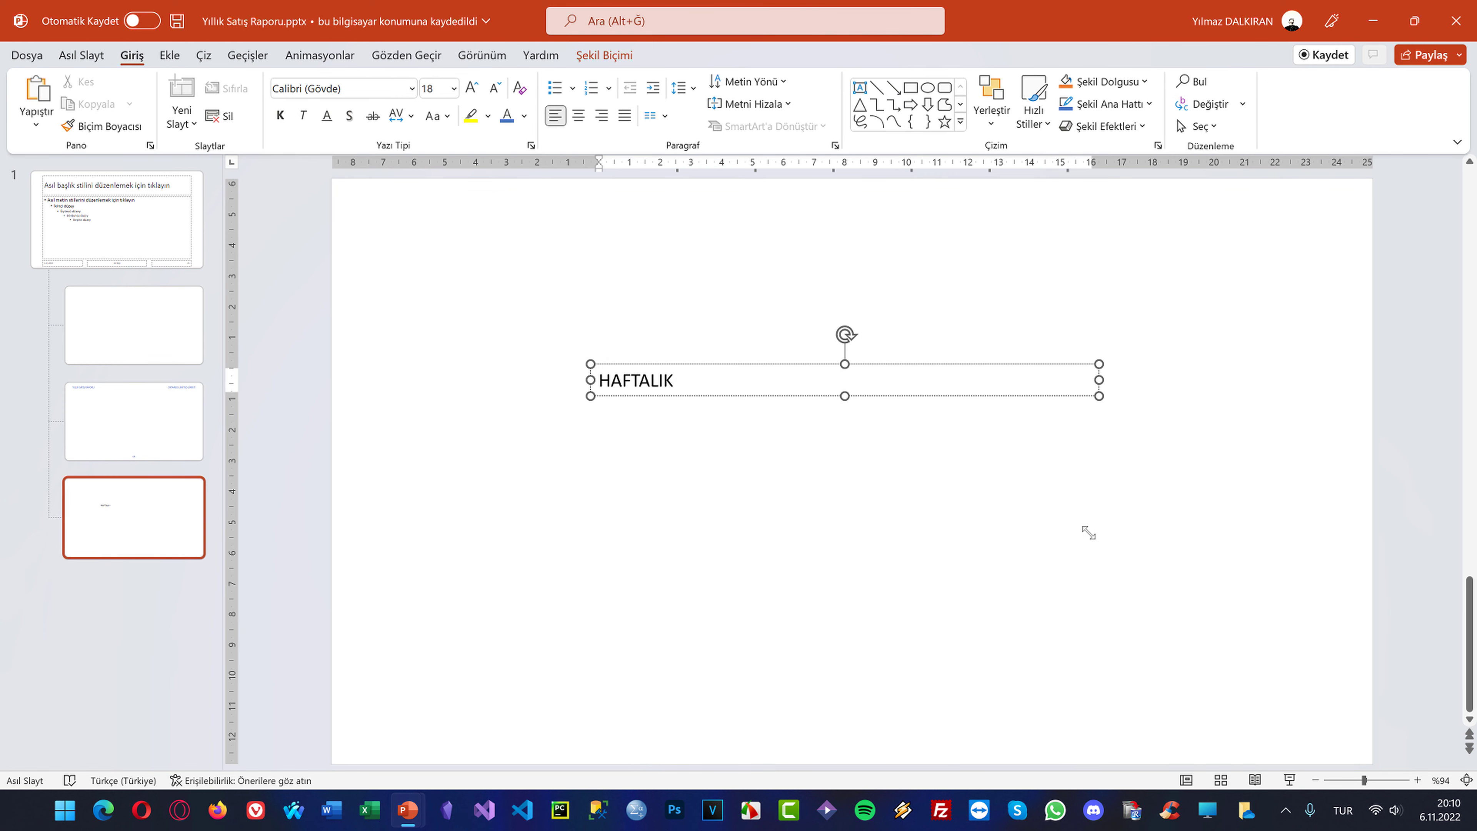
key(ctrl+a)
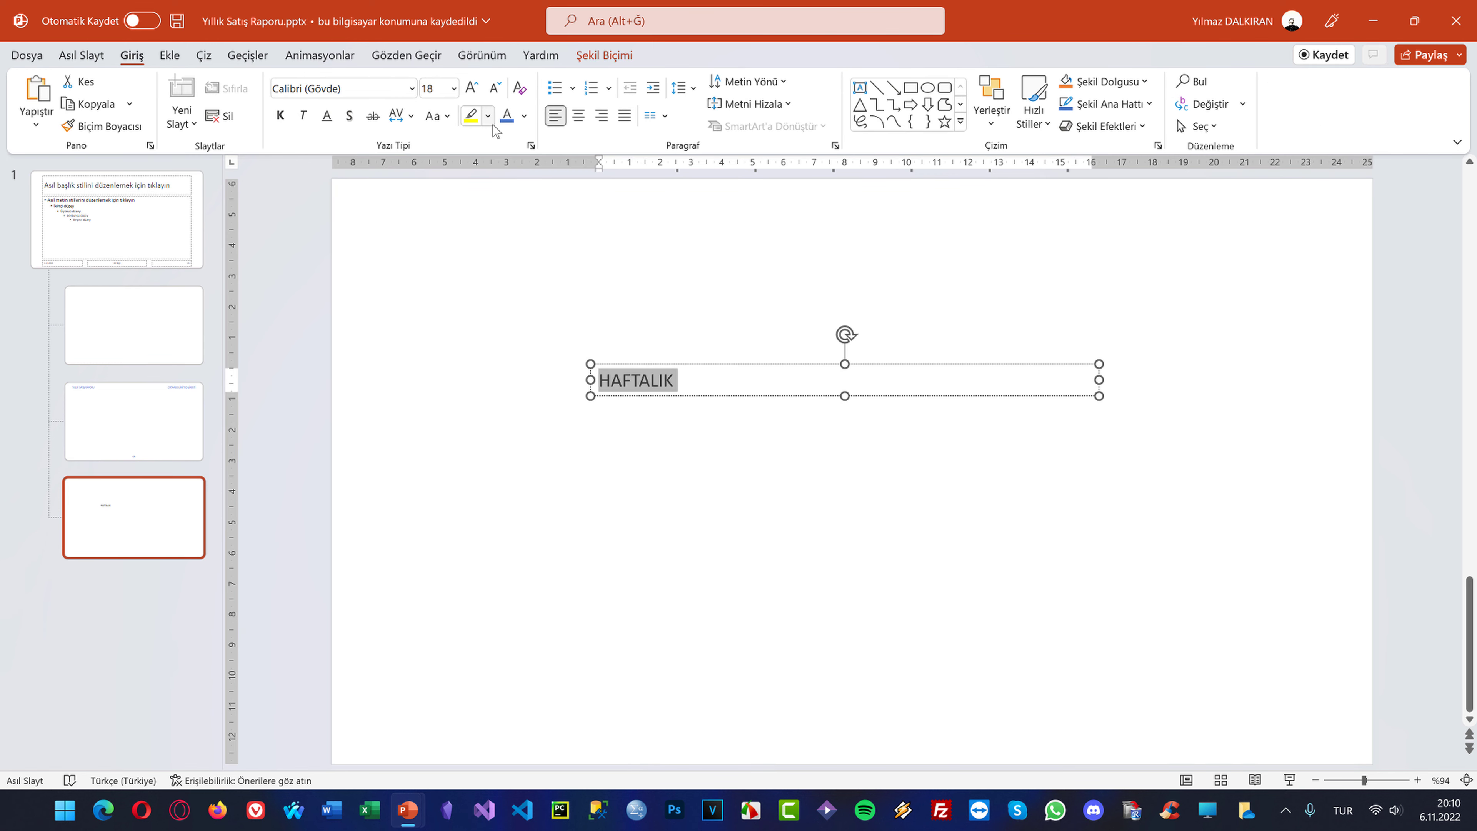
click(472, 87)
click(472, 87)
click(472, 87)
click(471, 87)
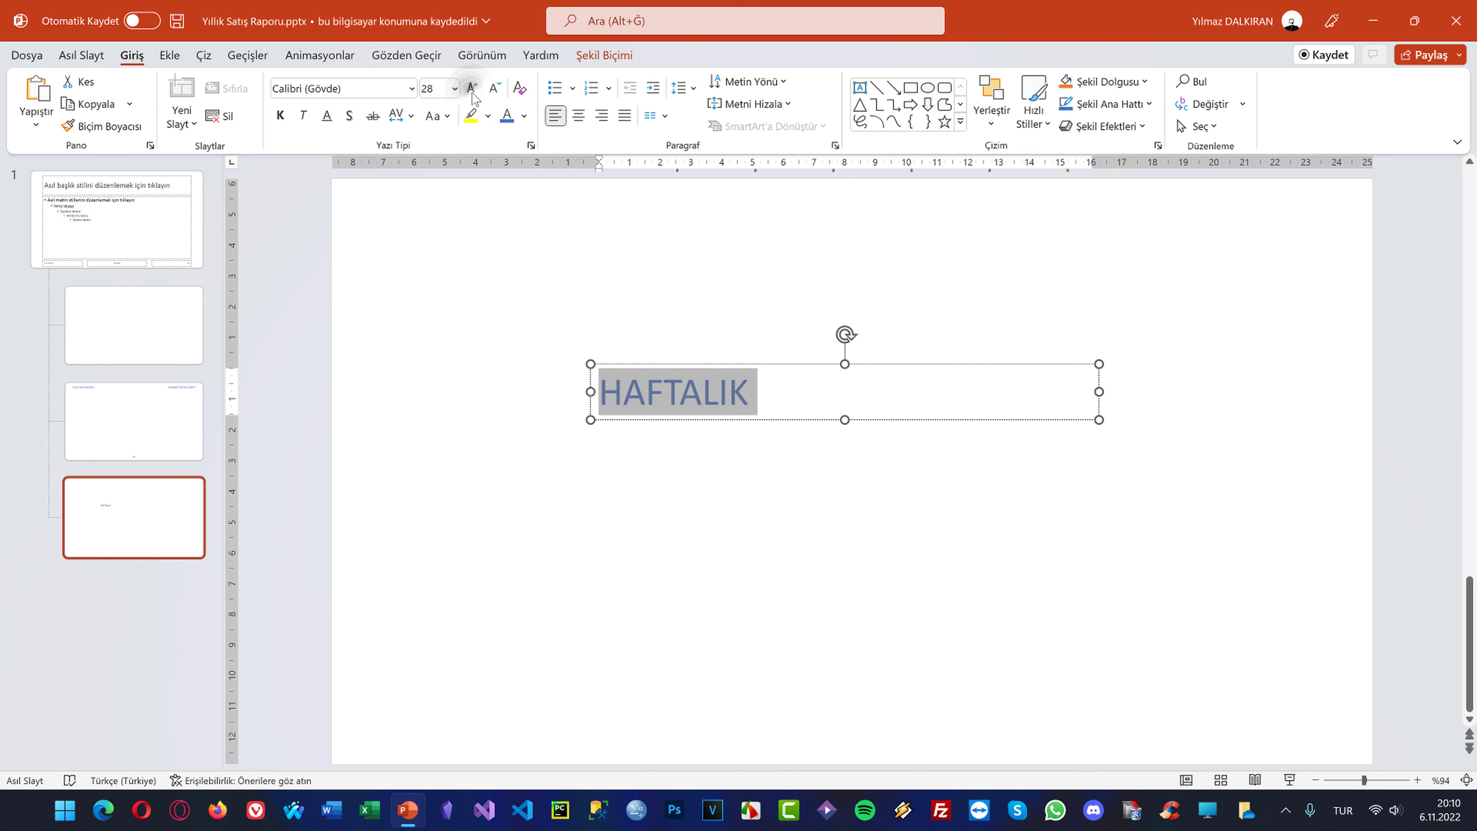
click(471, 87)
click(472, 87)
key(ctrl+e)
click(471, 87)
click(471, 87)
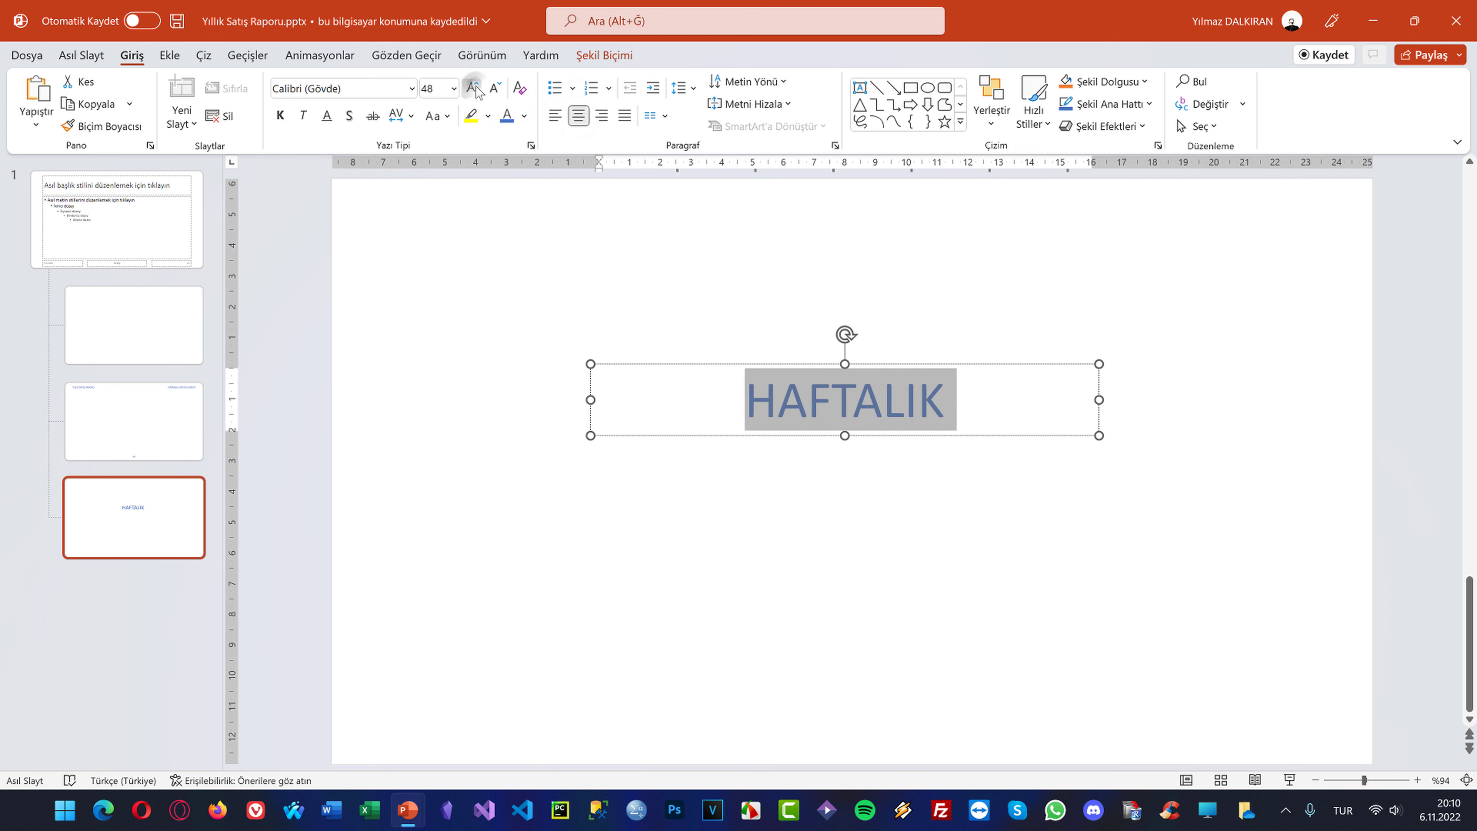
click(471, 88)
Centre the HAFTALIK box horizontally and vertically on the slide
drag(918, 426, 928, 438)
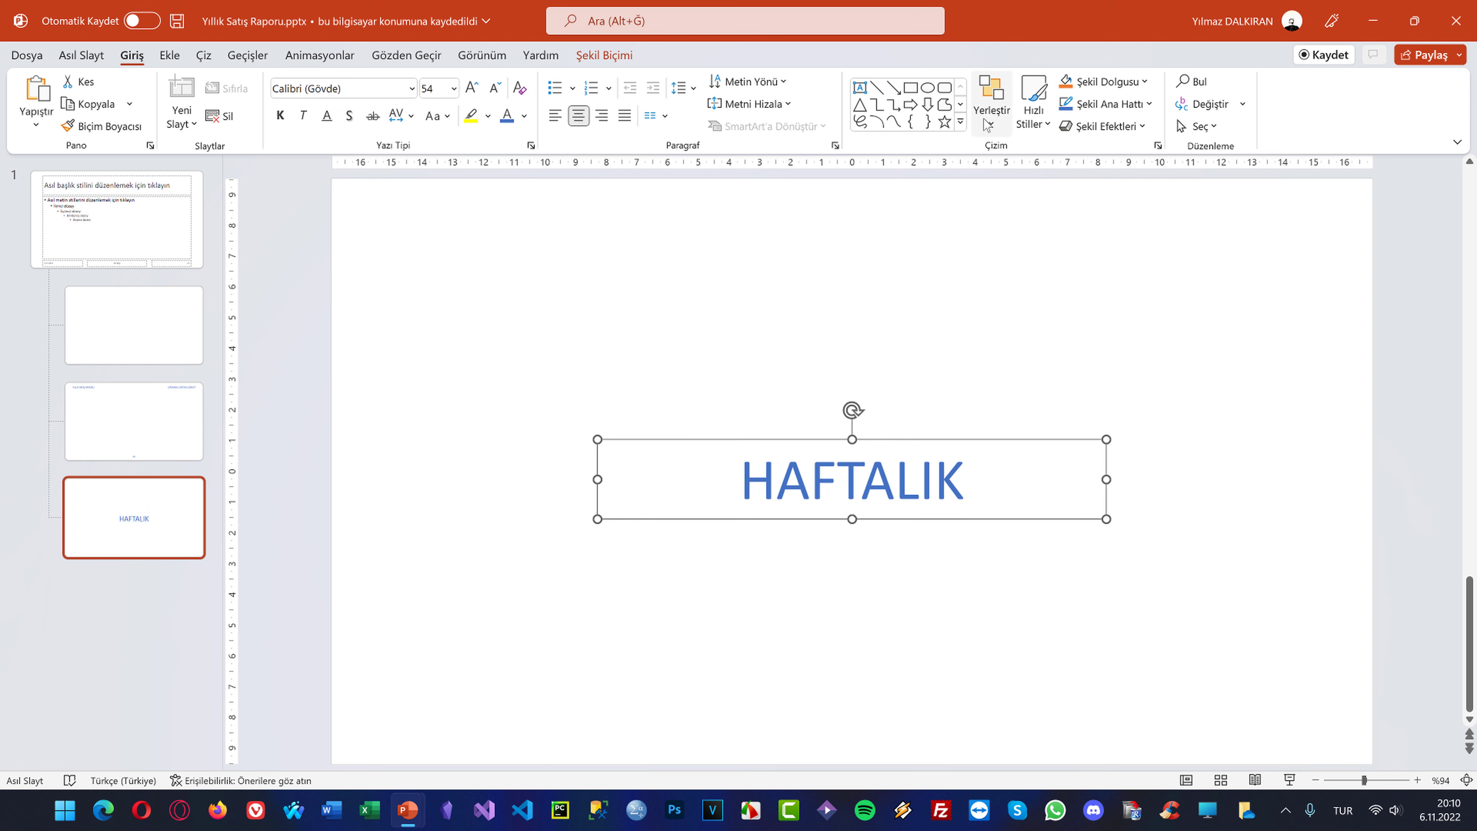
click(991, 105)
mouse_move(1030, 409)
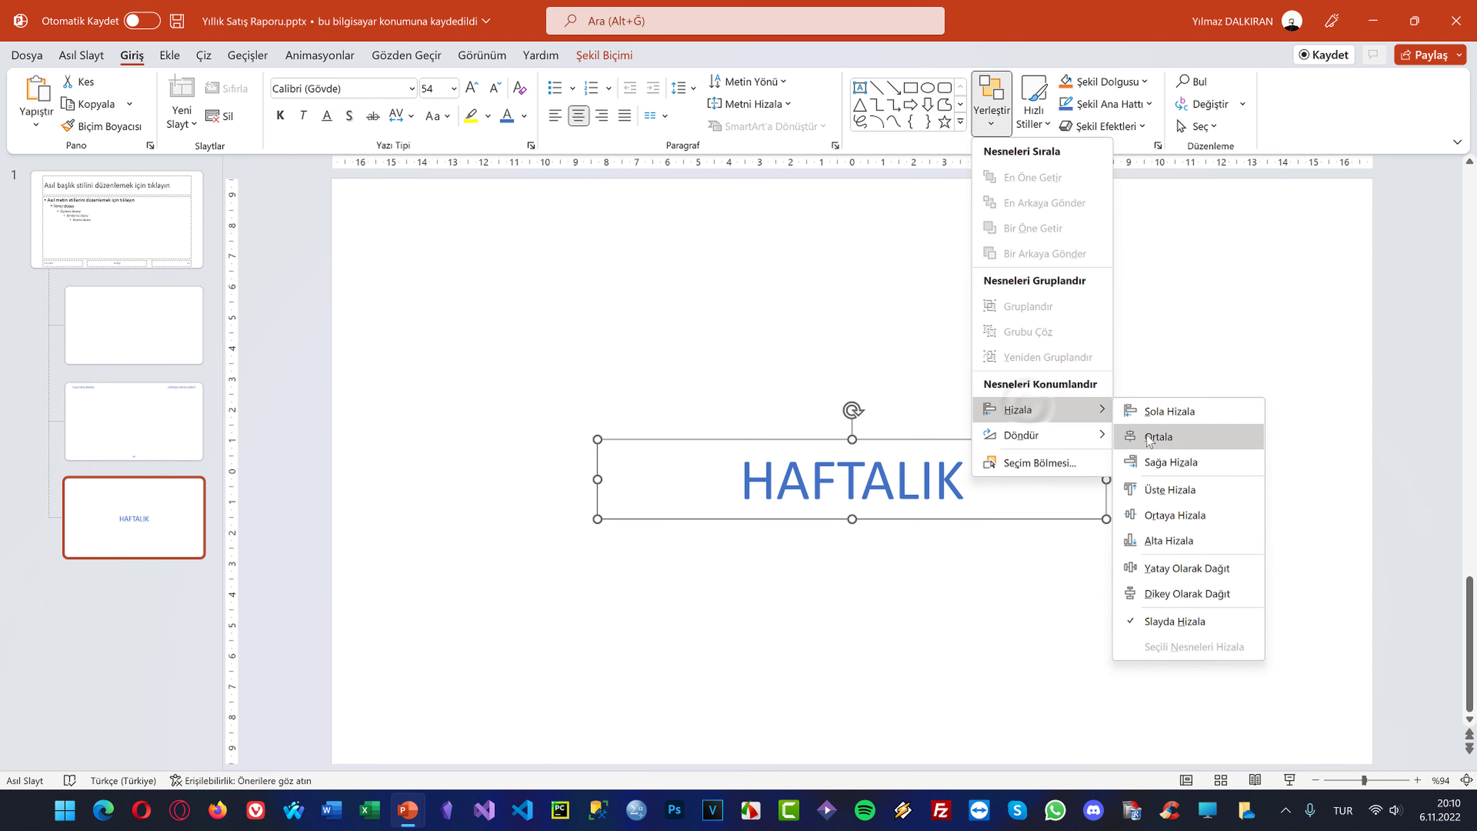
click(1143, 433)
click(995, 128)
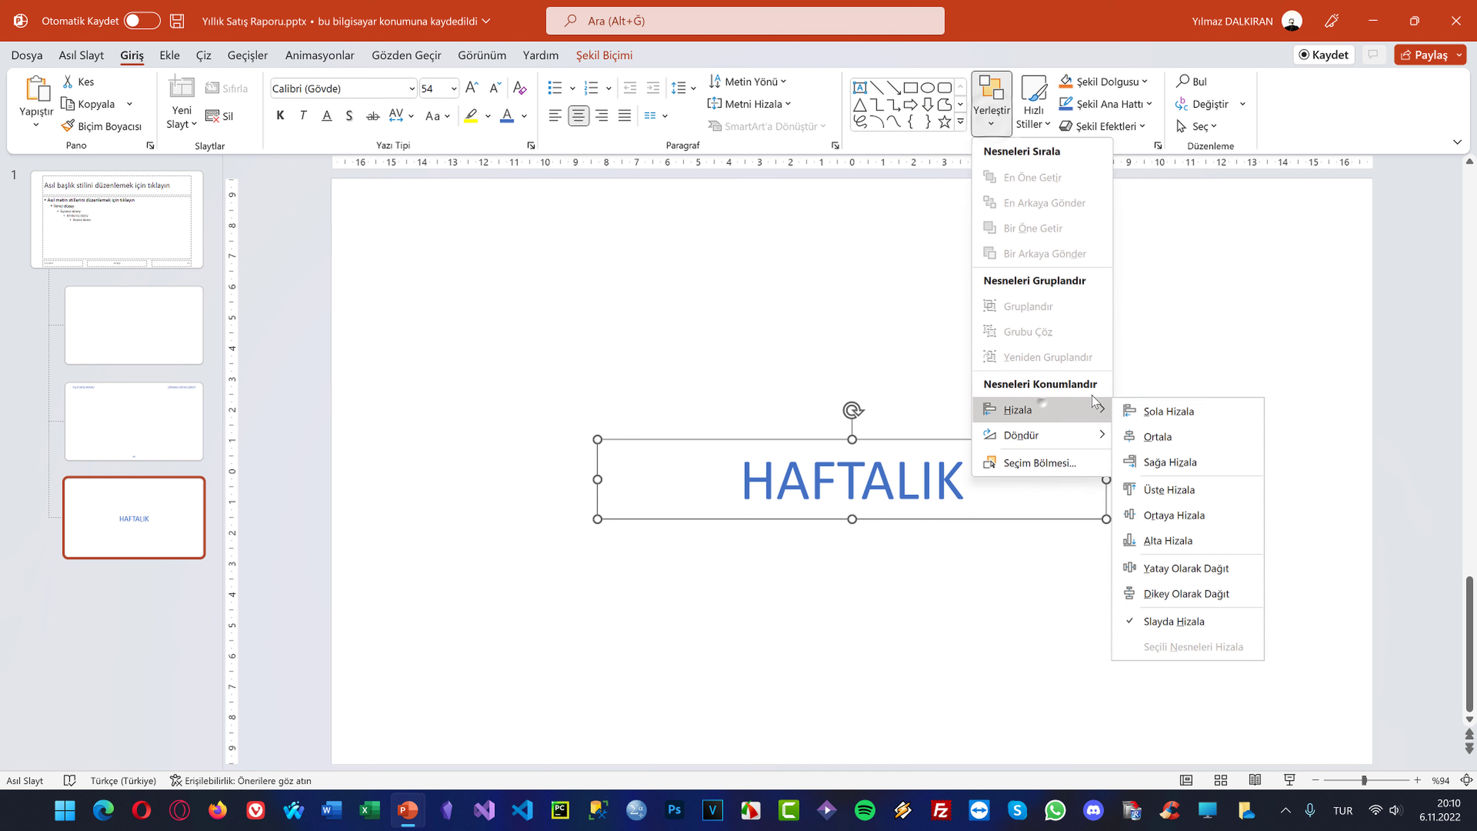
click(1157, 515)
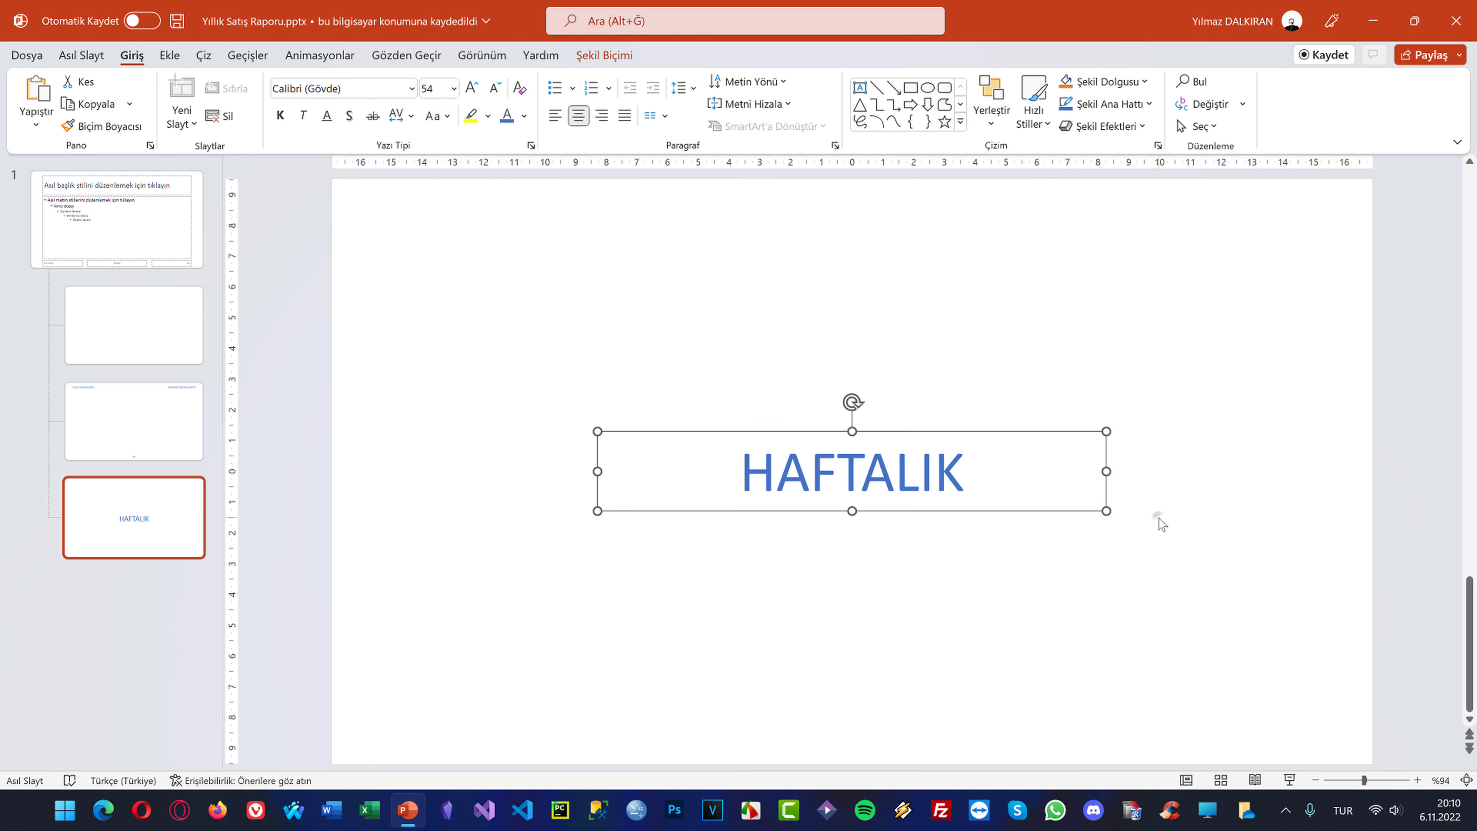
click(829, 349)
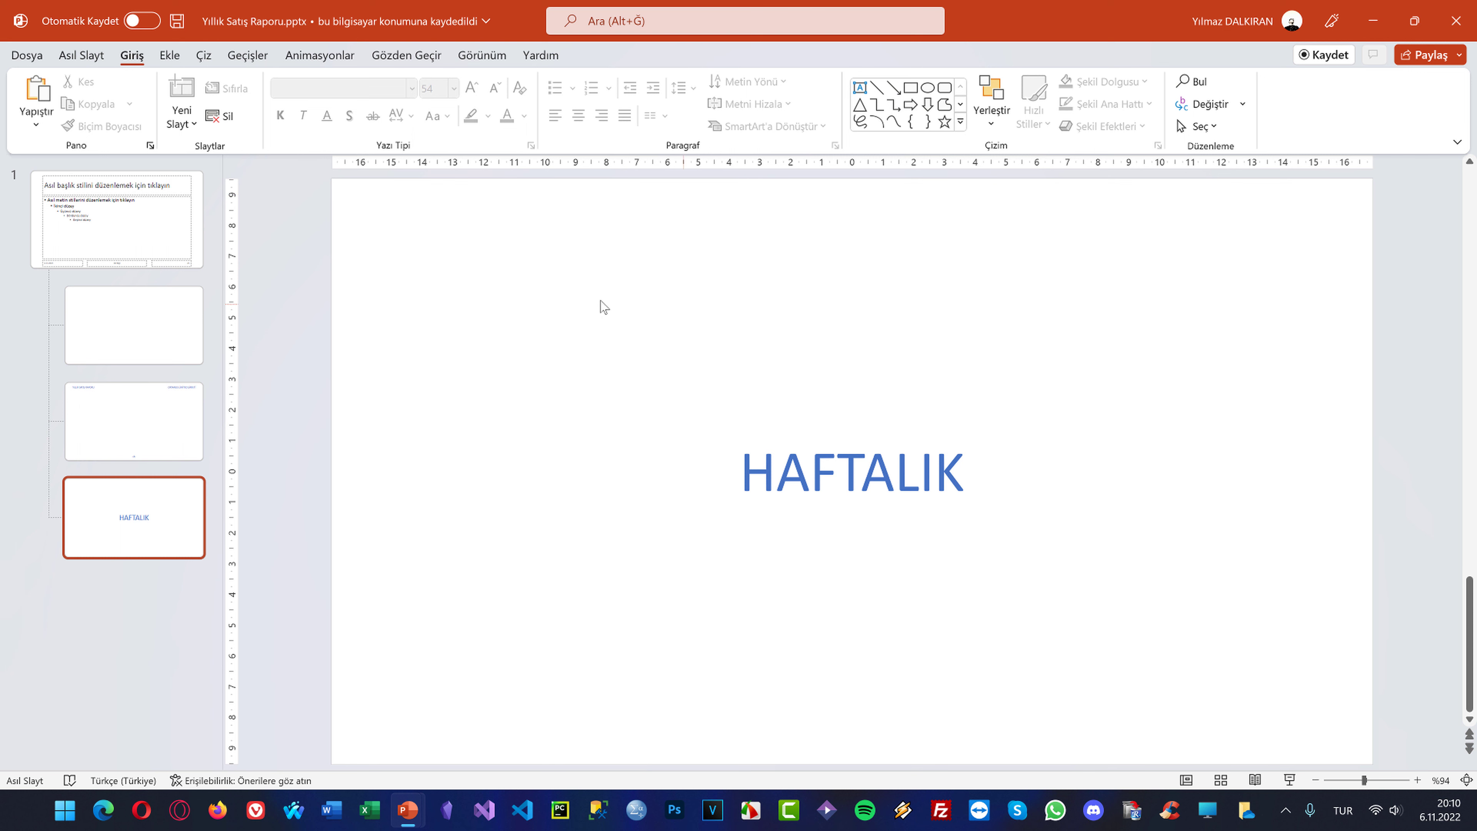
Rename the new HAFTALIK layout to 'Haftalık Başlık' and select the report-header layout
right_click(133, 517)
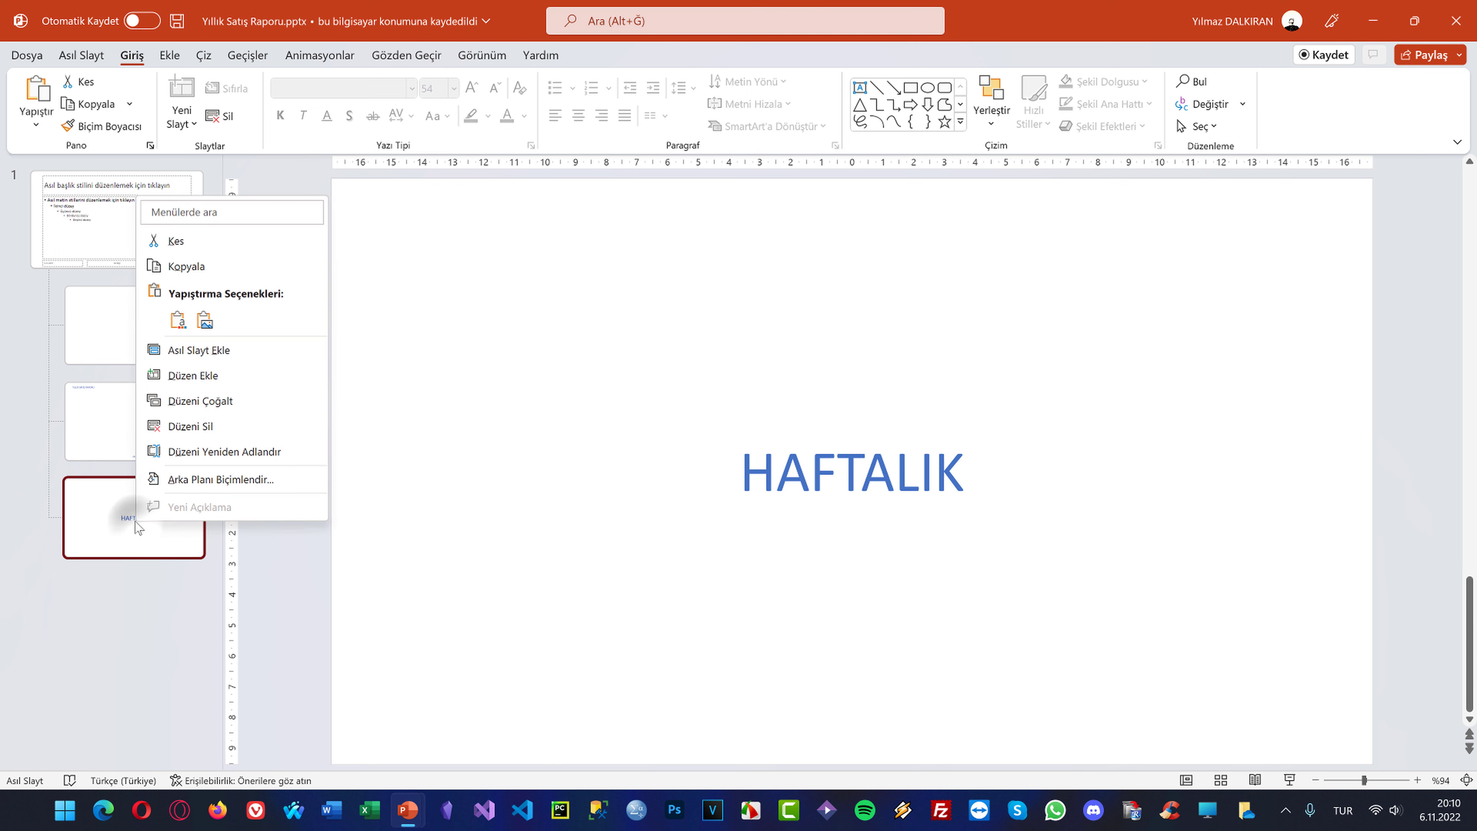
click(218, 453)
text(h)
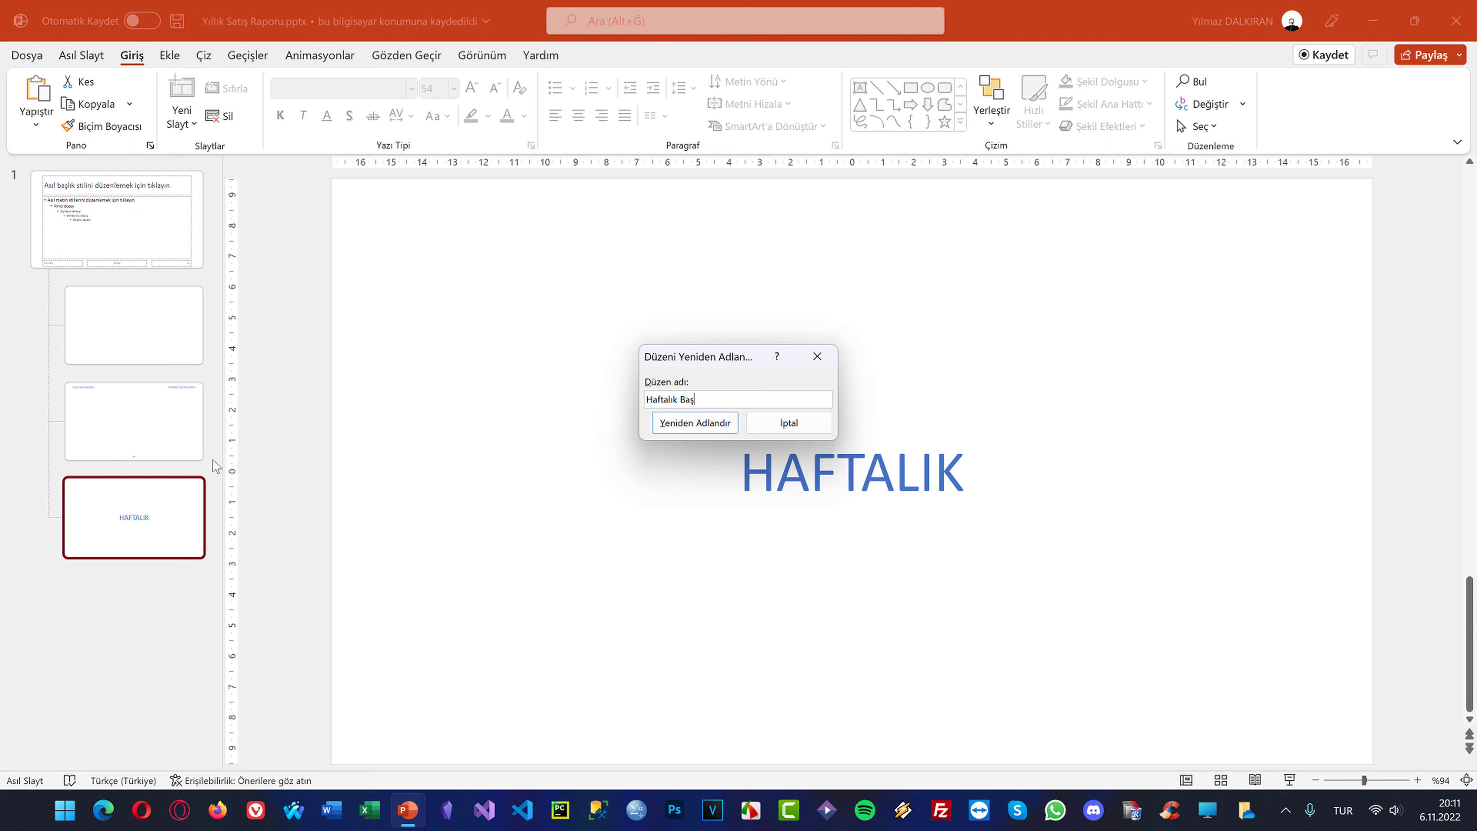
key(Return)
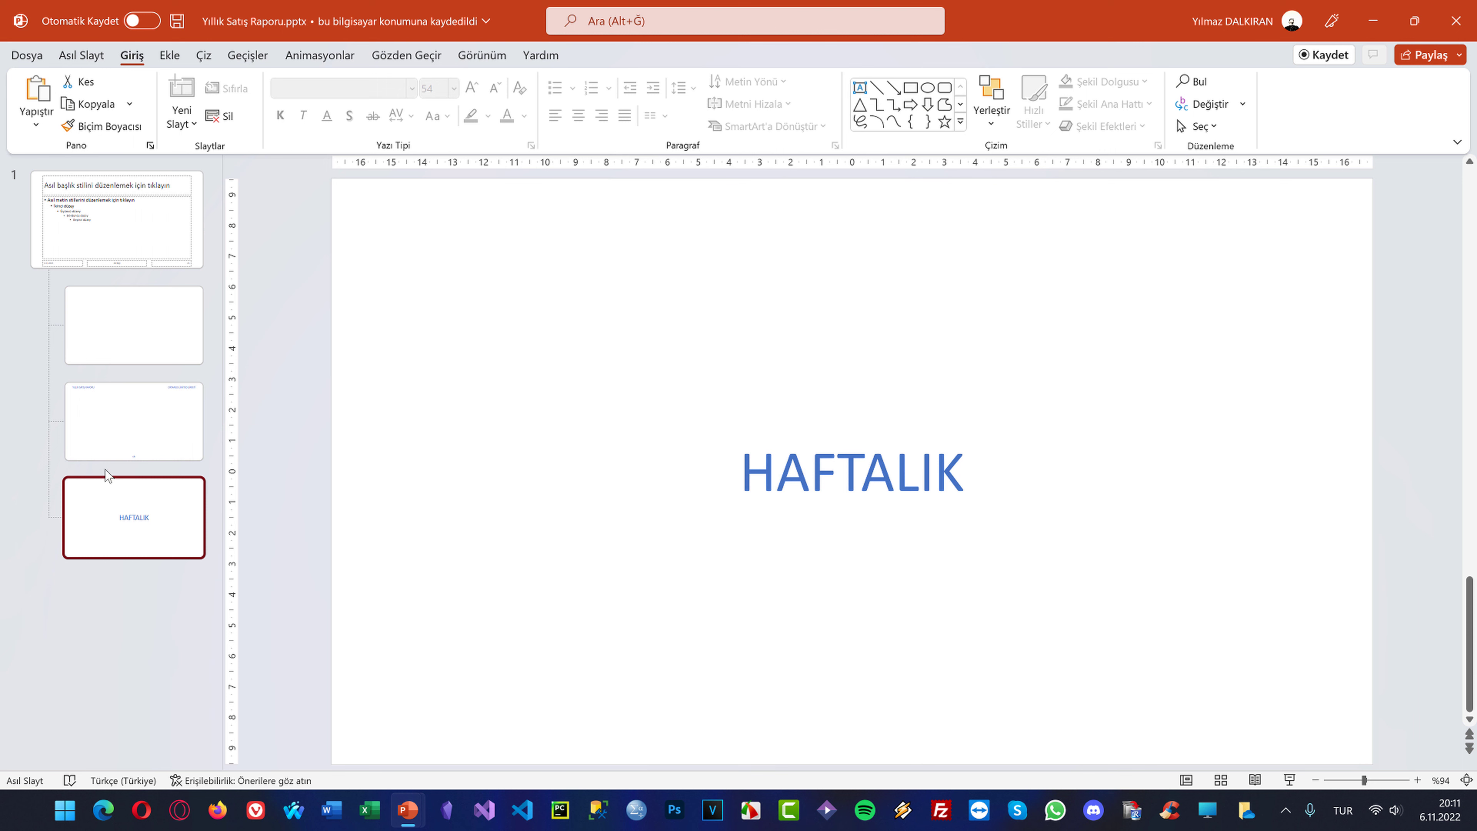
click(121, 422)
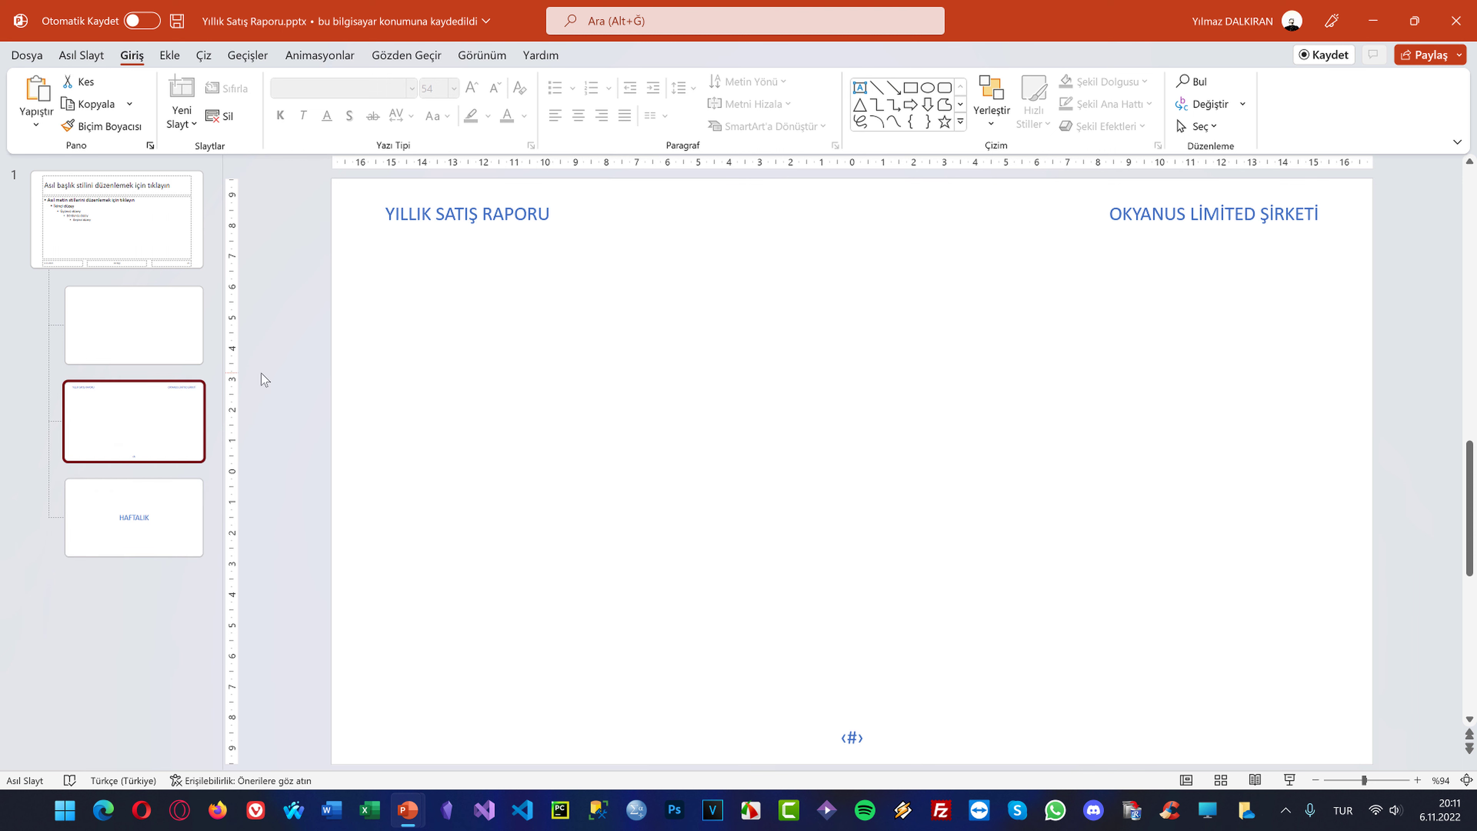
Duplicate the header layout and extend its title to 'YILLIK SATIŞ RAPORU | HAFTALIK'
right_click(115, 413)
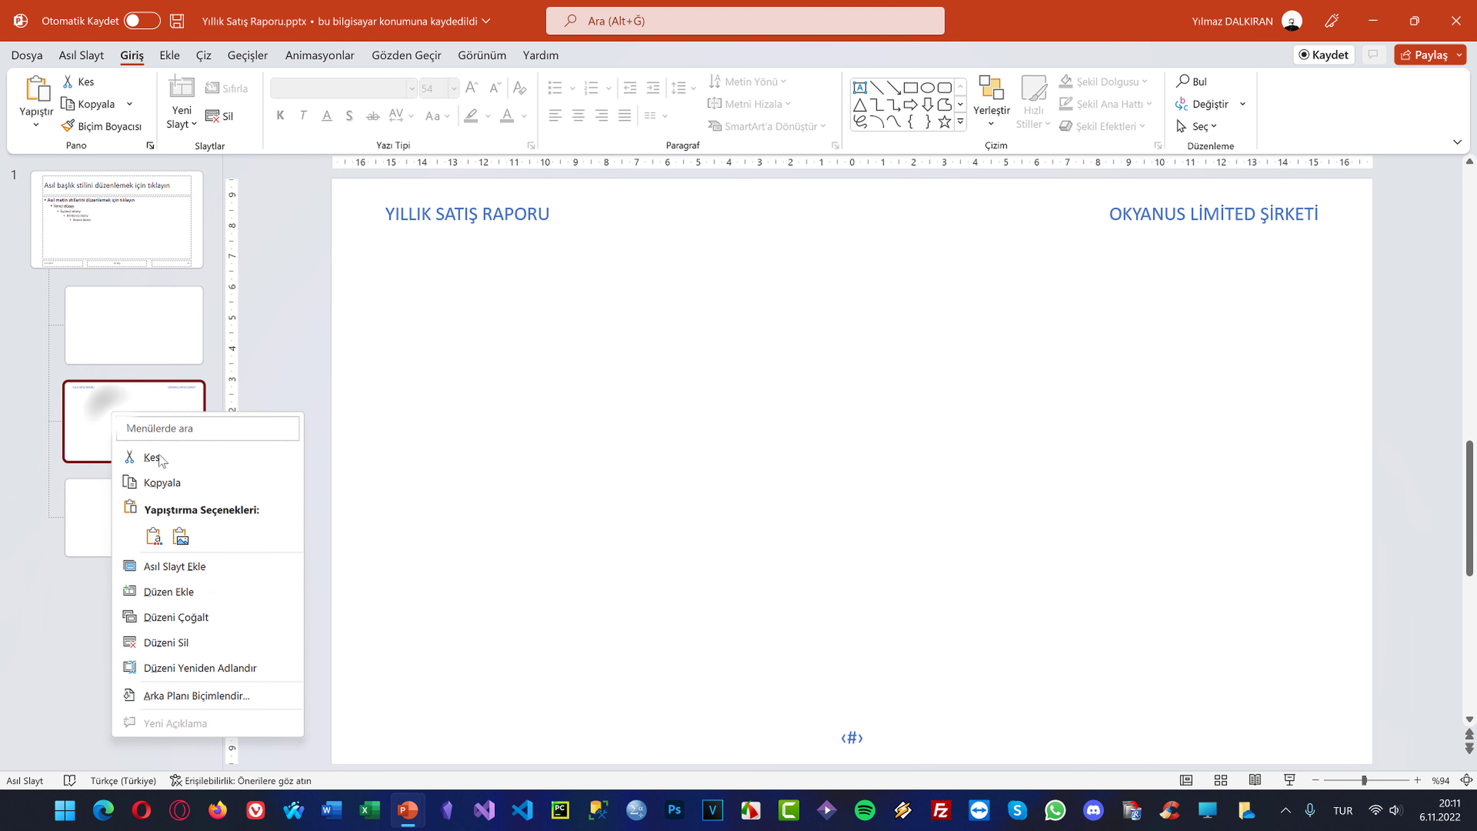
click(194, 618)
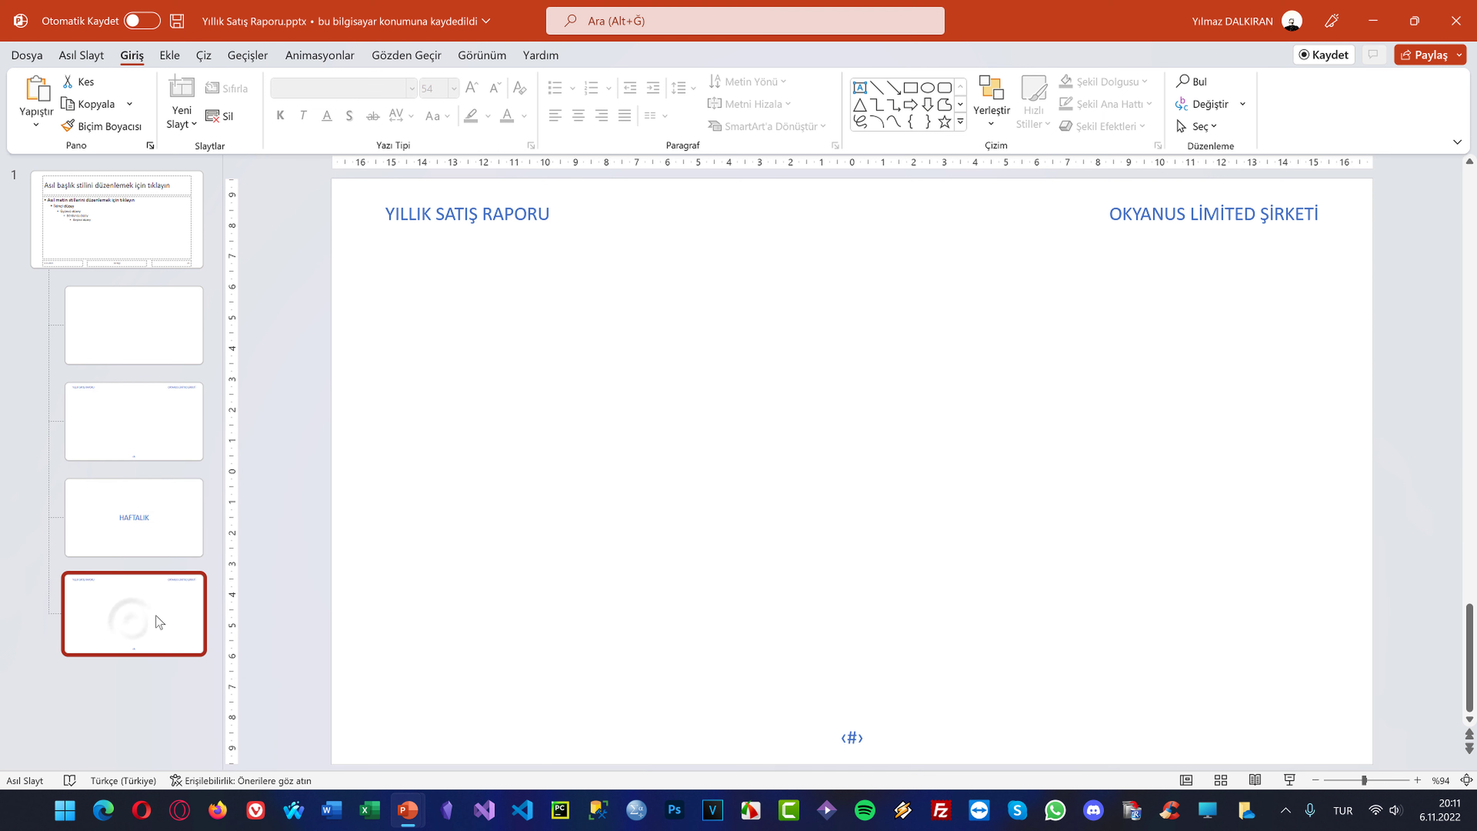
double_click(443, 221)
double_click(407, 215)
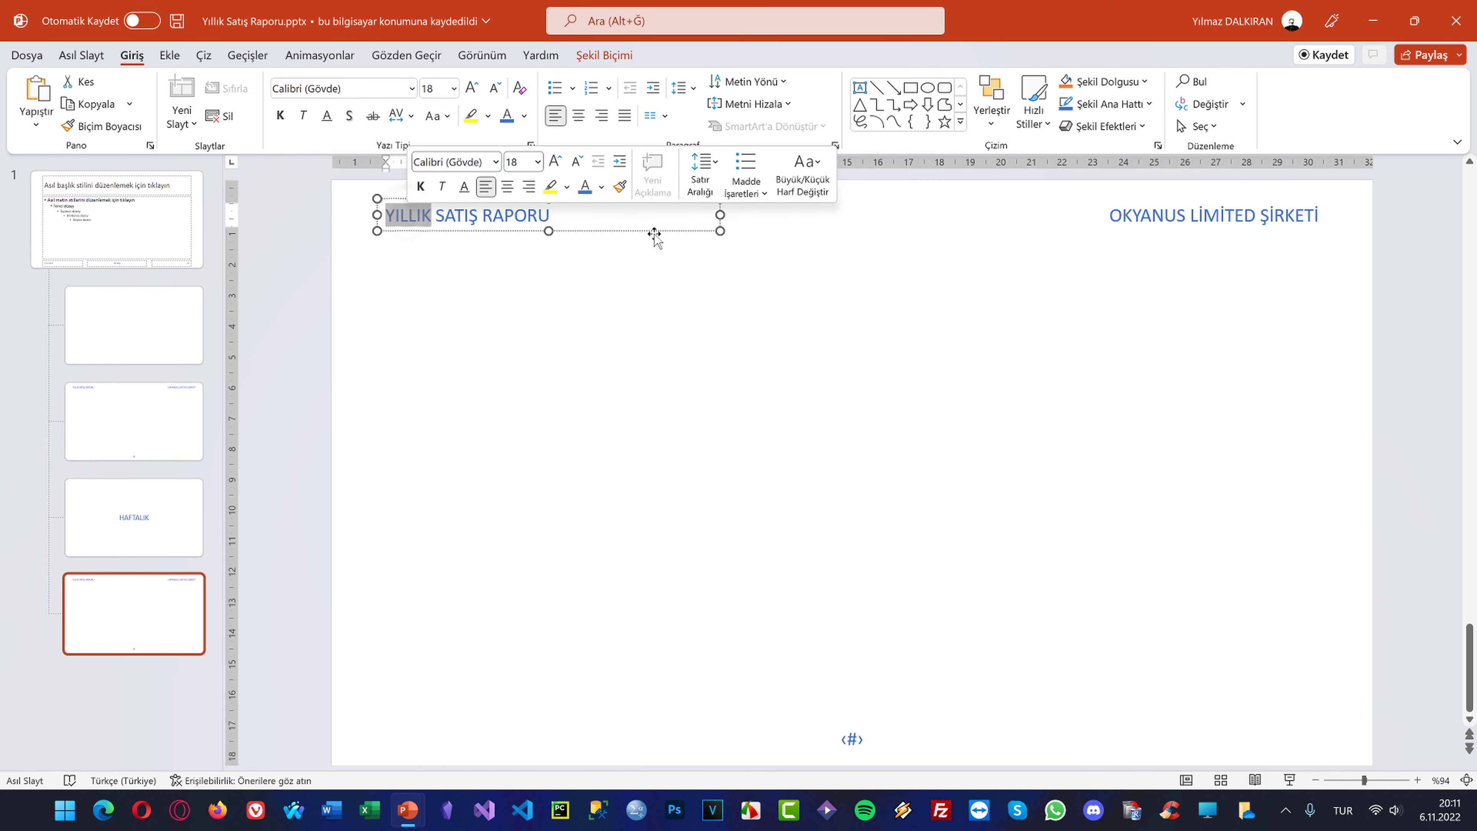
click(620, 224)
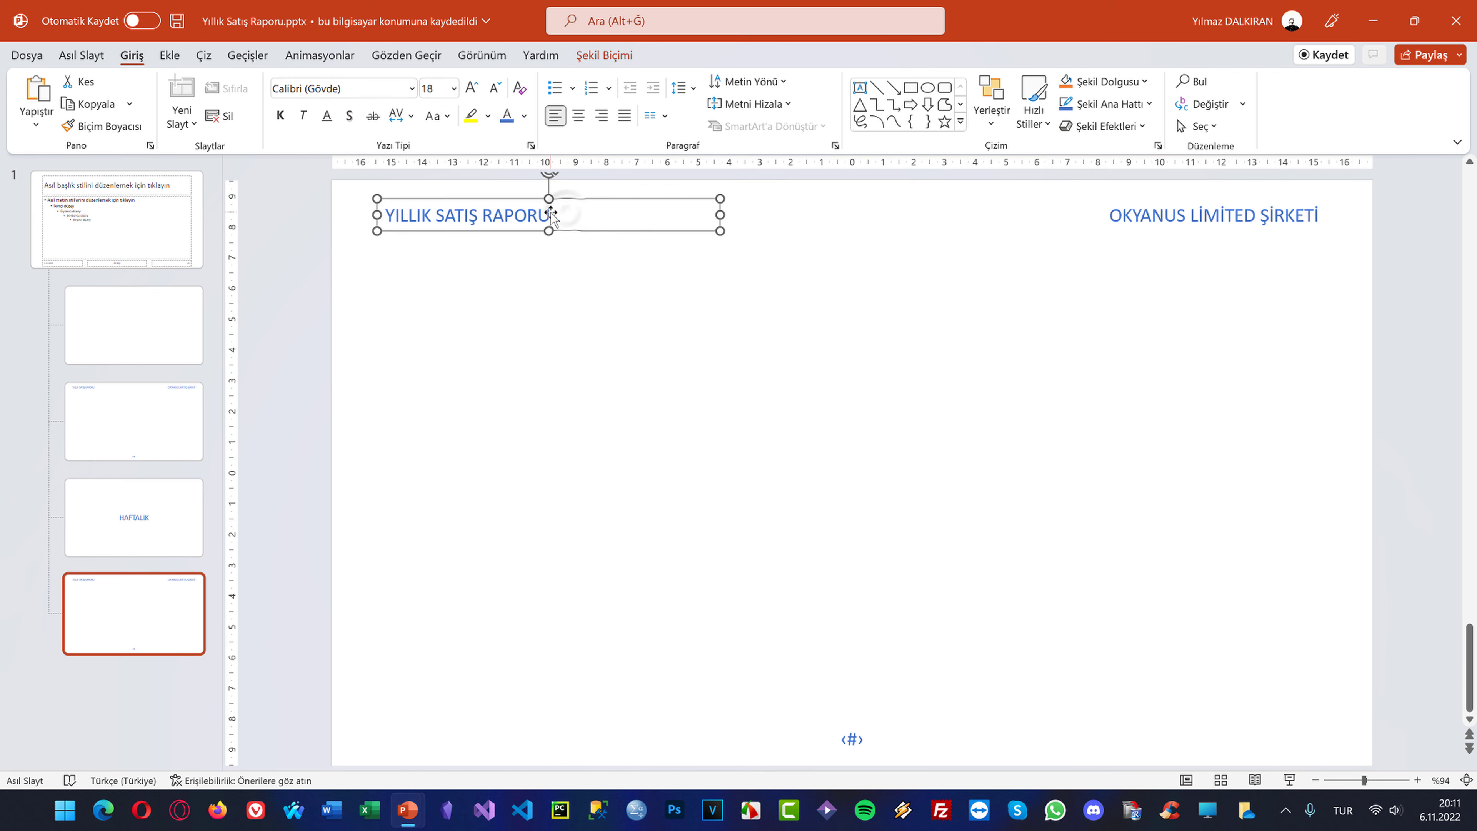
key(F2)
text(| HAFTALIK)
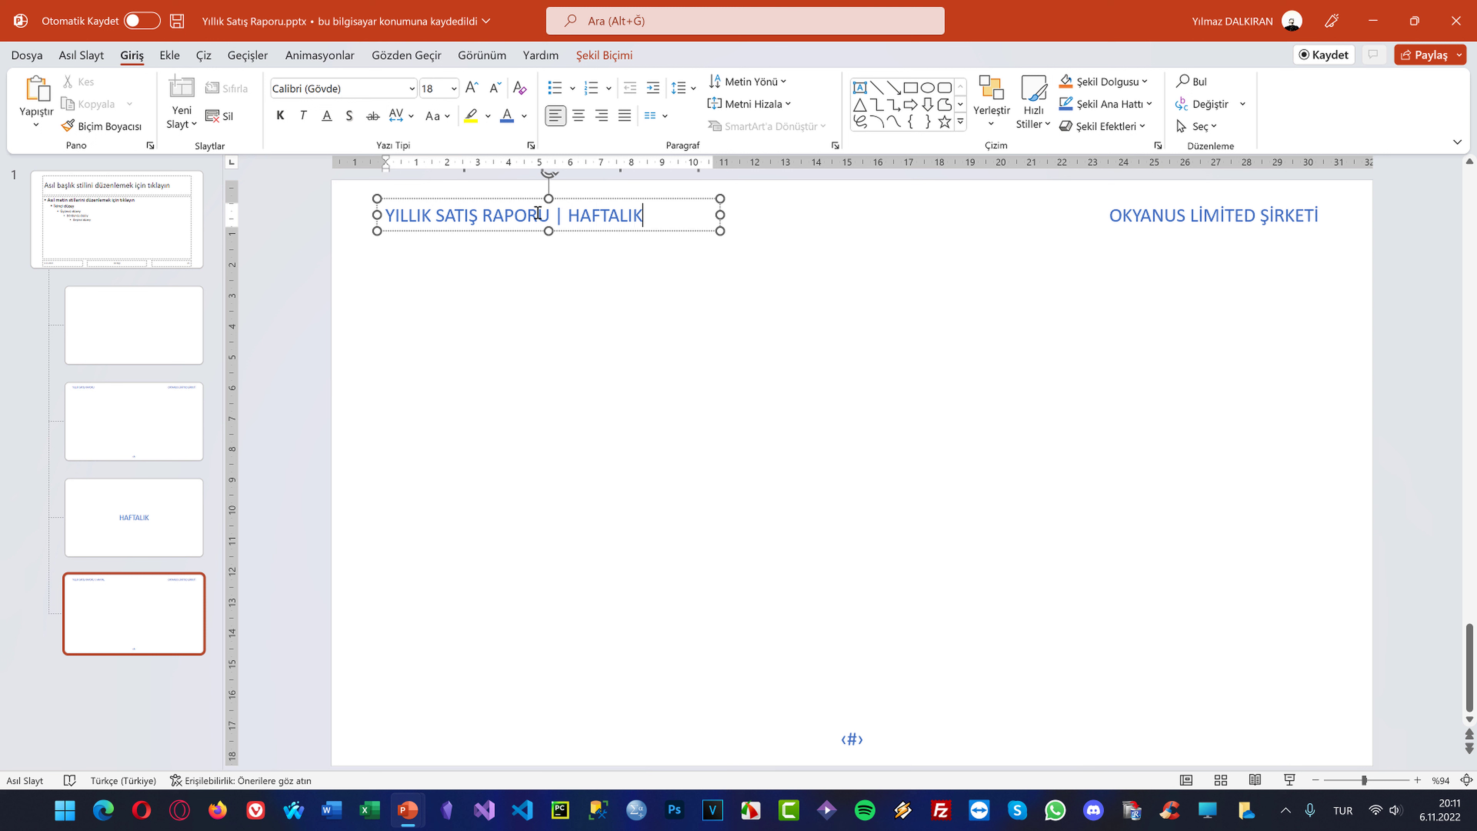
click(675, 366)
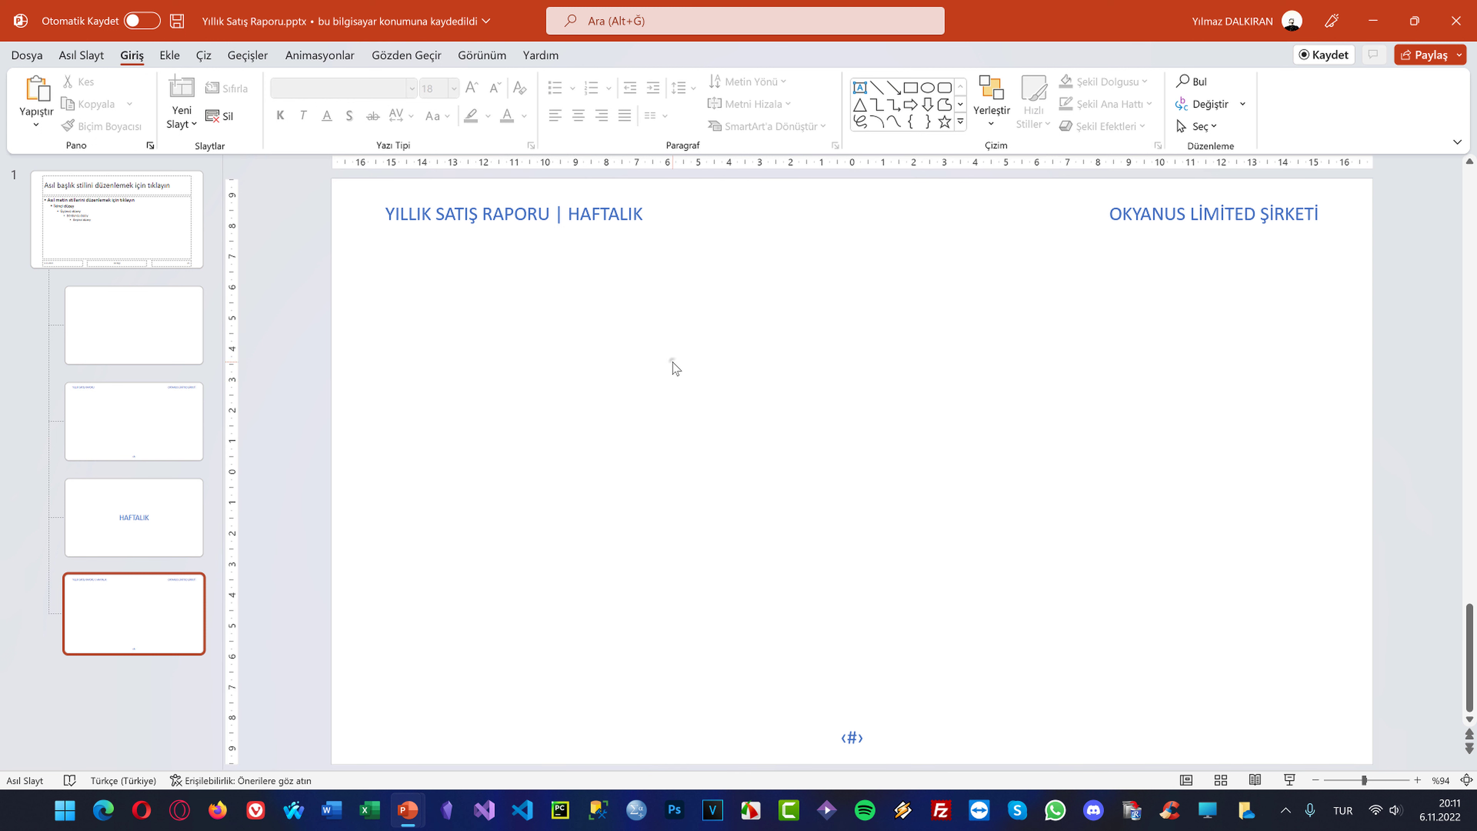
Rename the duplicated layout to 'Haftalık İçerik'
right_click(129, 627)
click(206, 555)
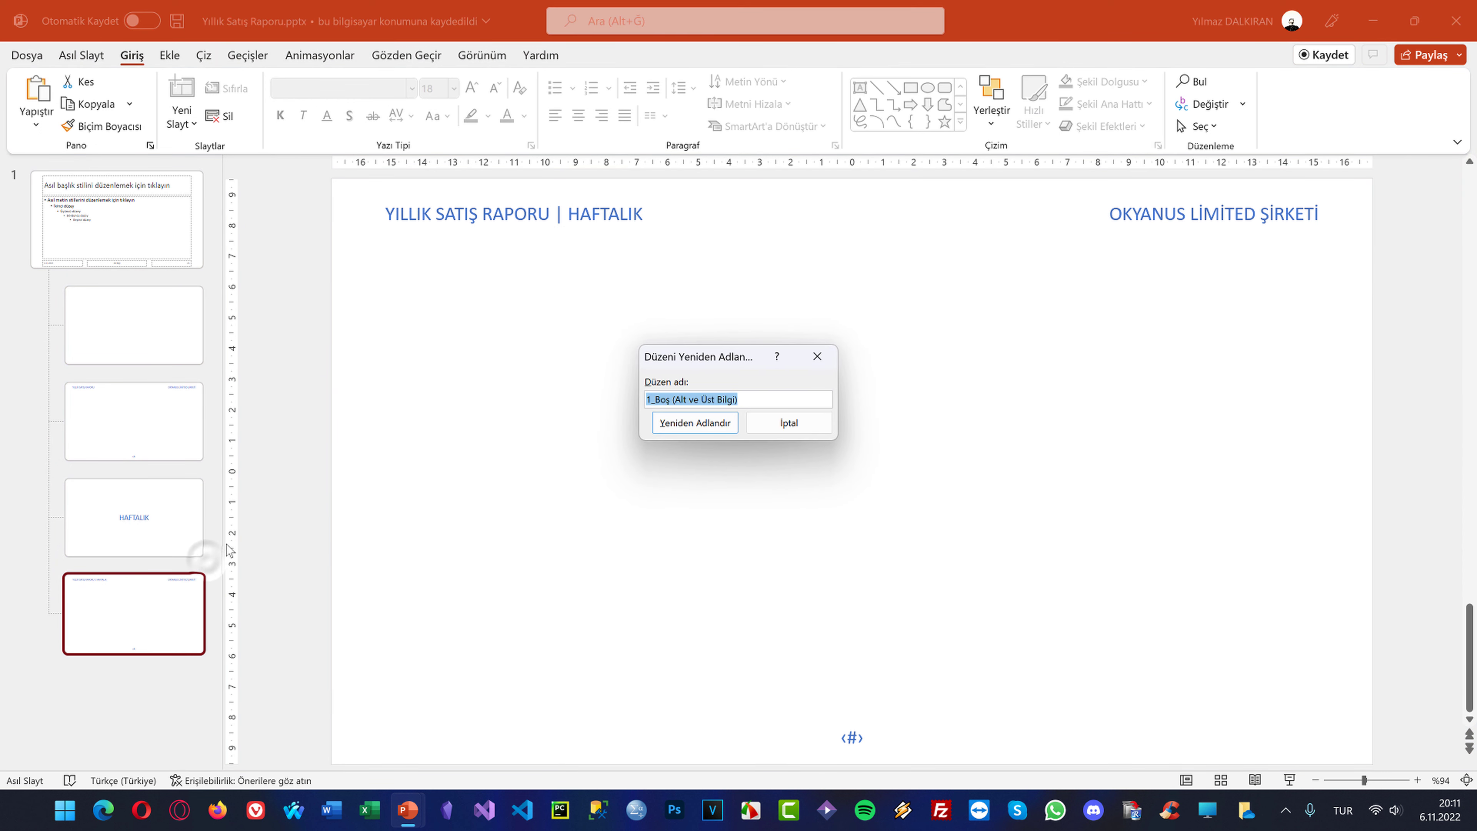
text(hA)
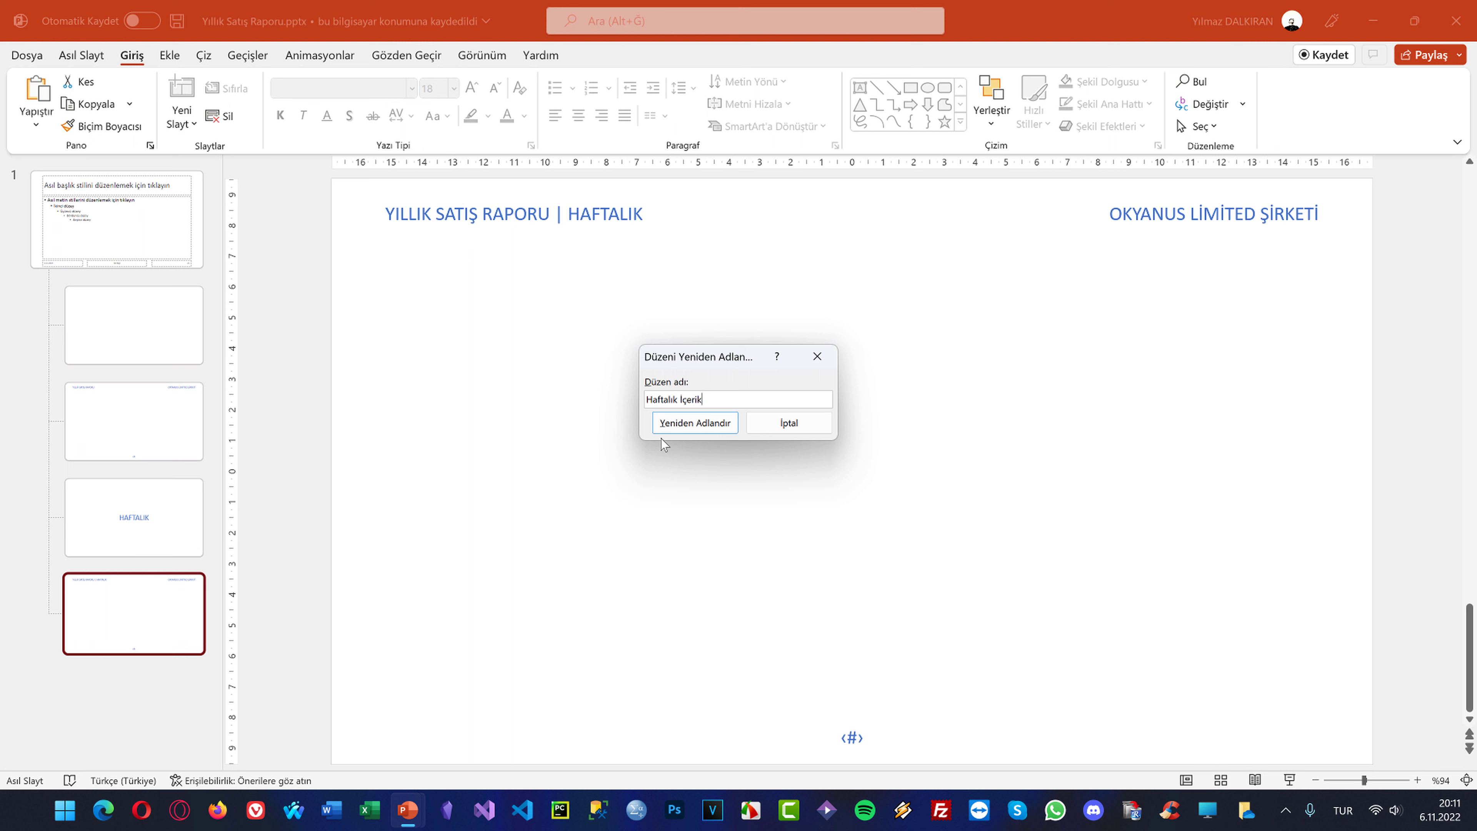
click(691, 423)
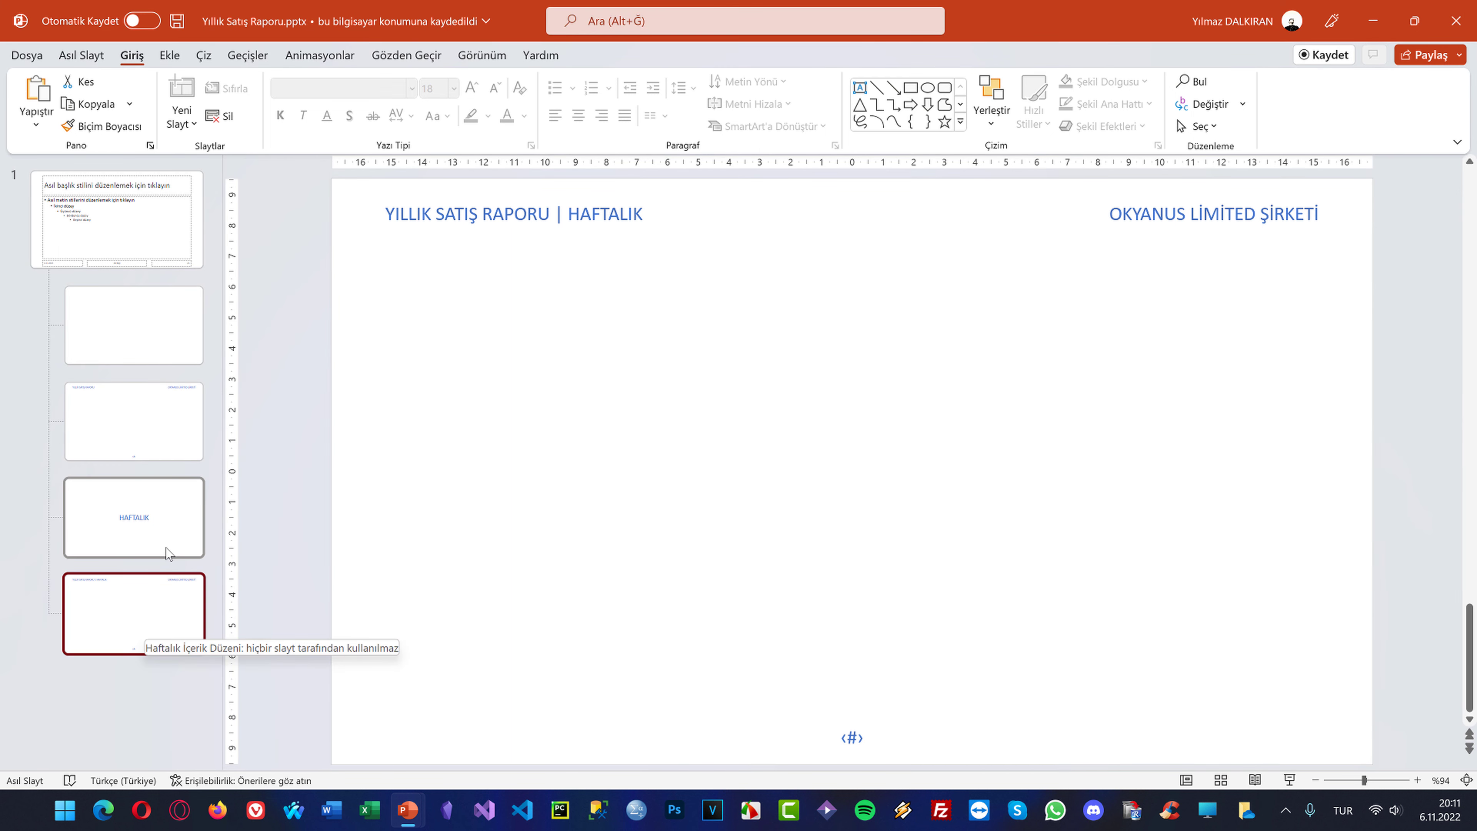
click(166, 547)
Duplicate the HAFTALIK title layout and replace its text with AYLIK
right_click(167, 547)
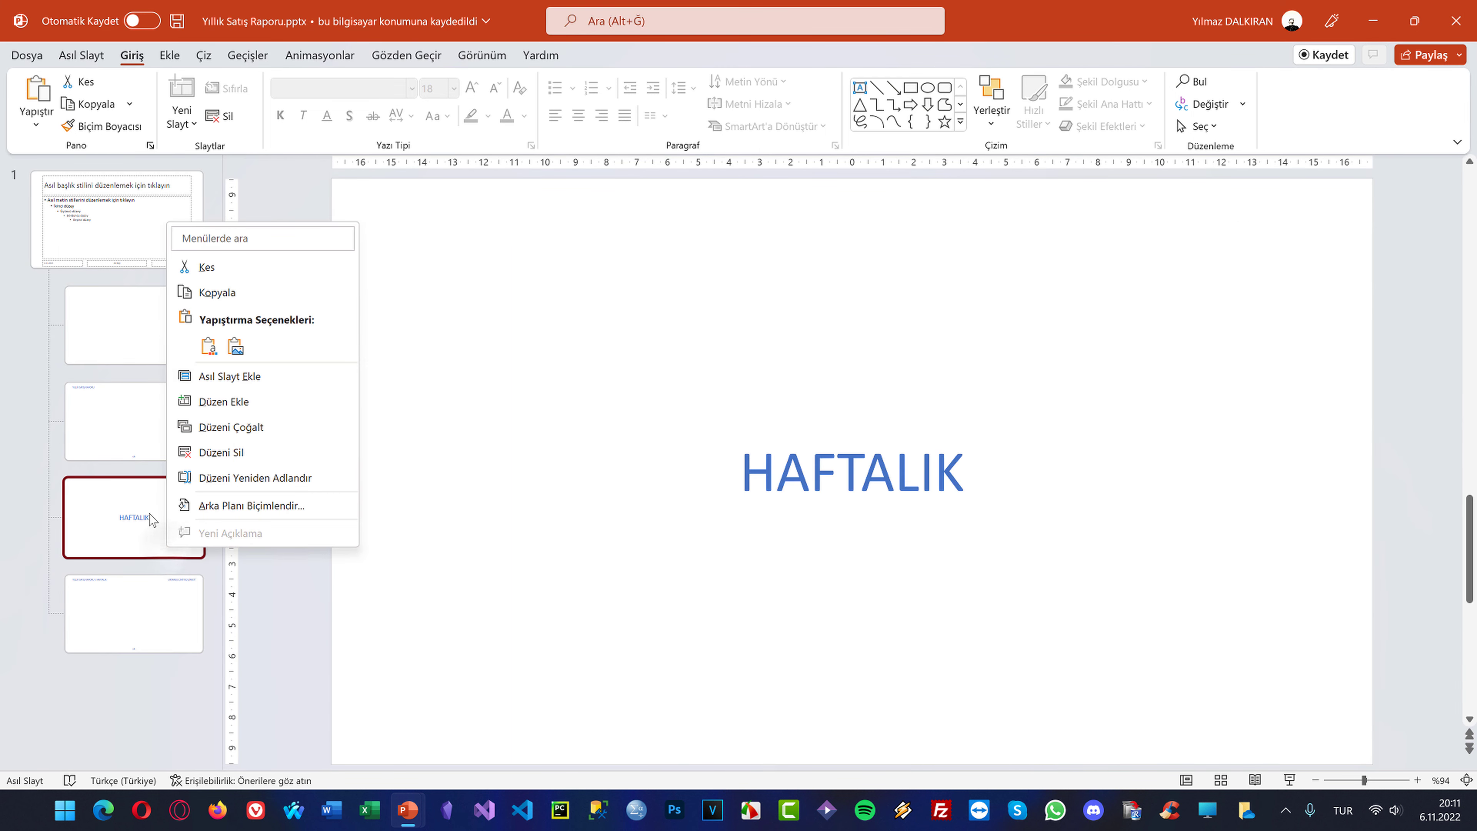
click(233, 428)
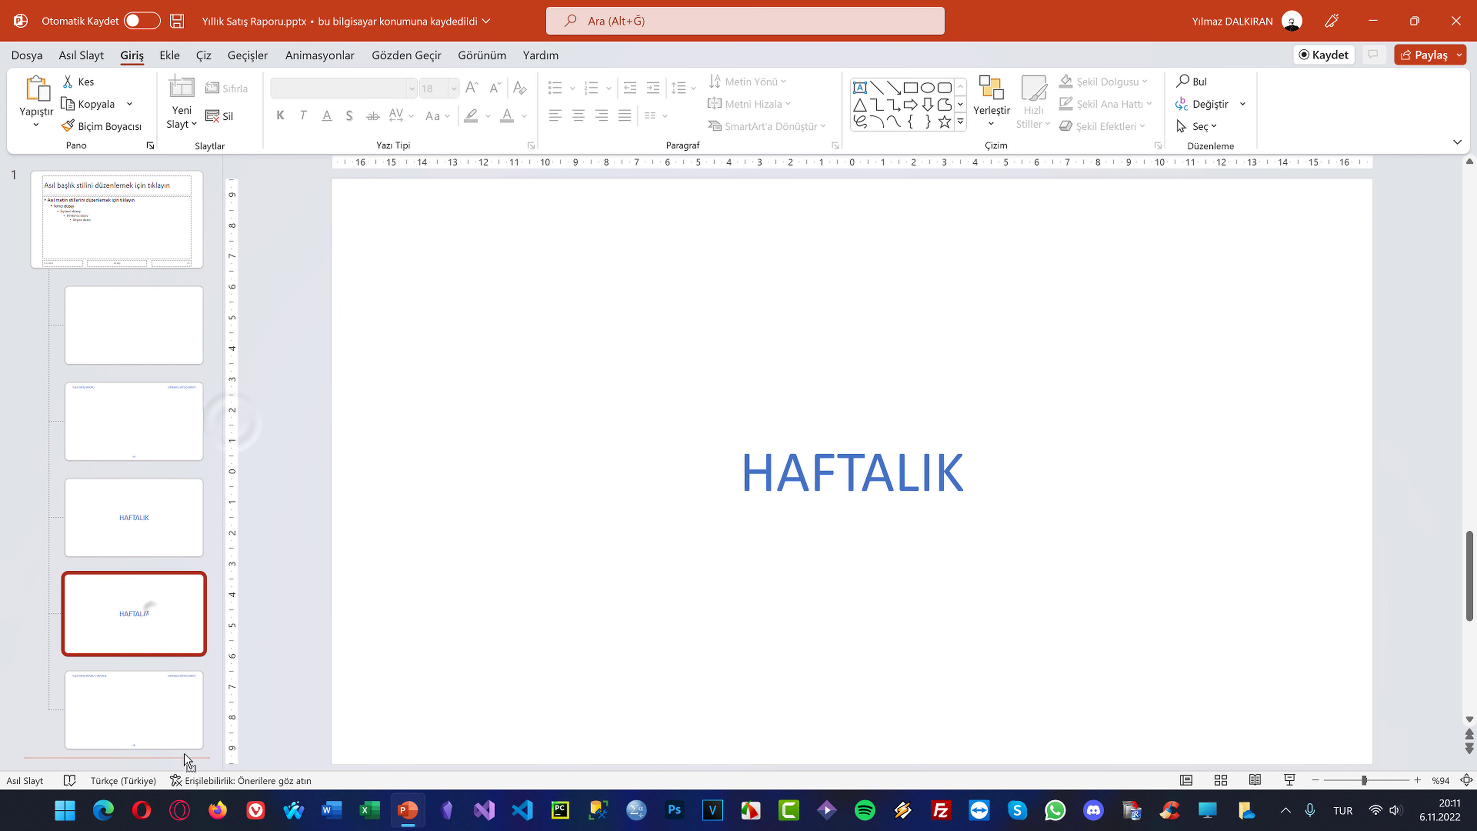
double_click(832, 478)
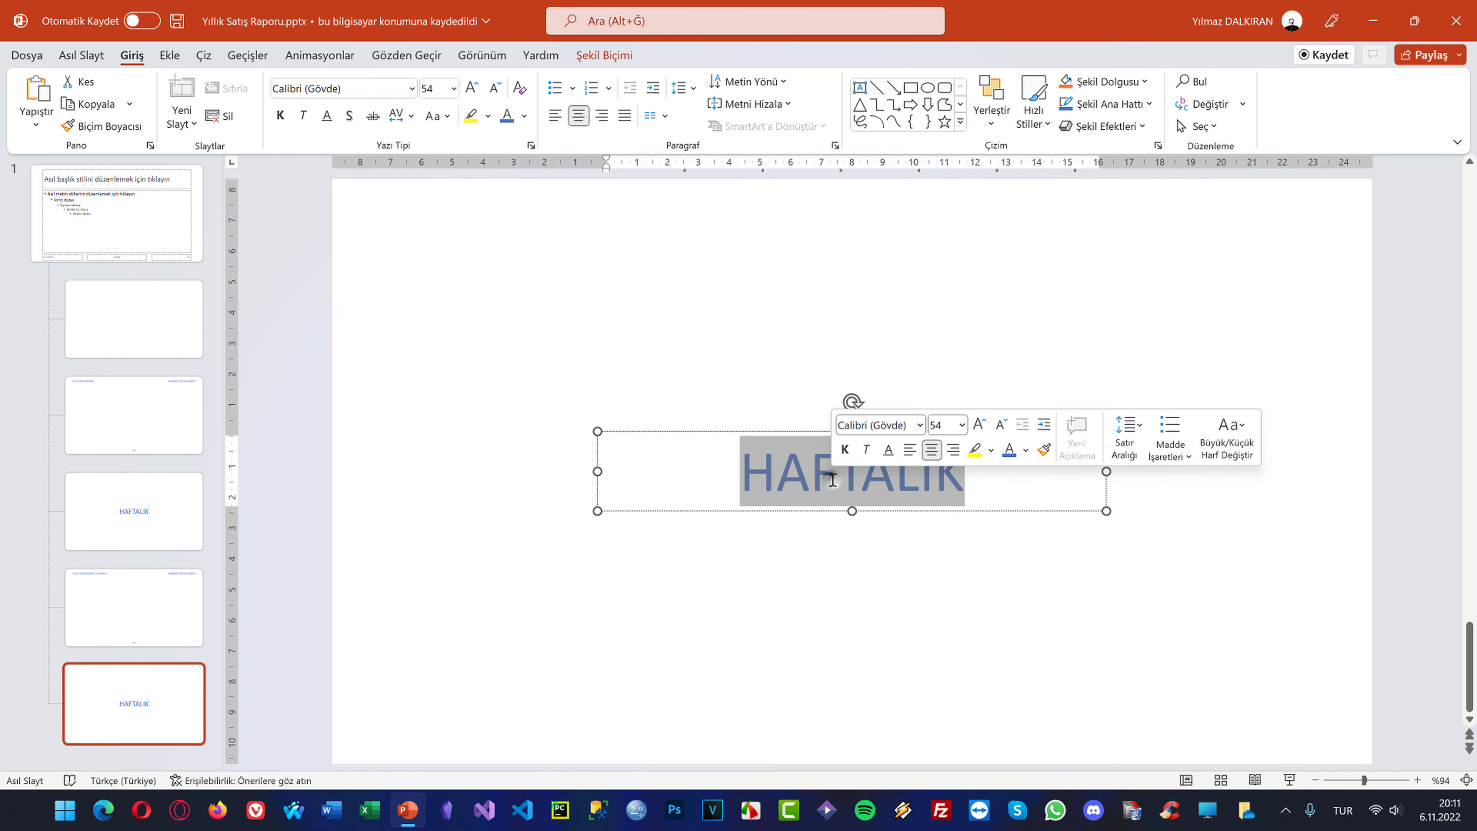
text(ayl)
key(BackSpace)
key(BackSpace)
key(BackSpace)
text(AY)
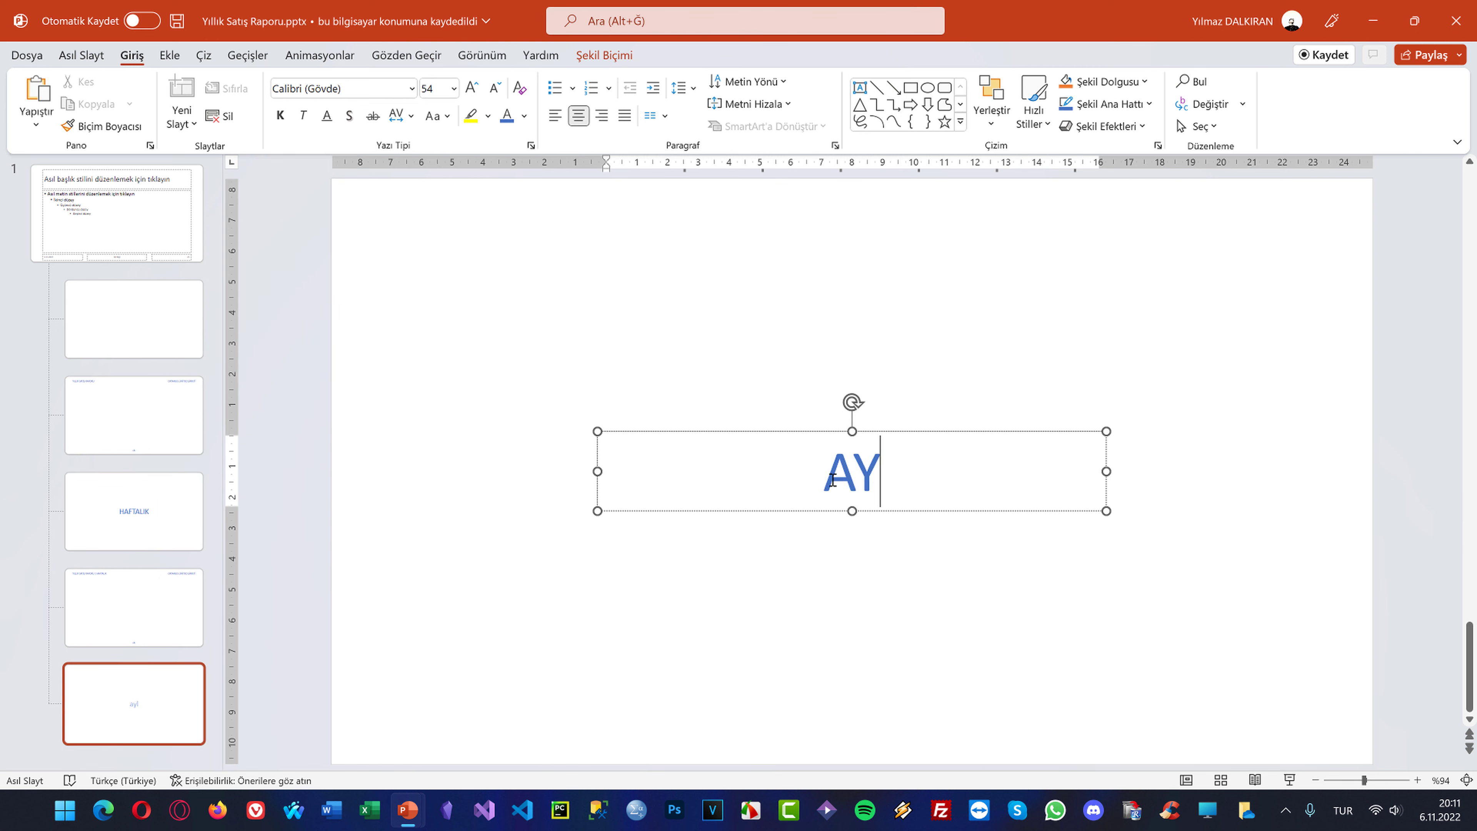
text(LIK)
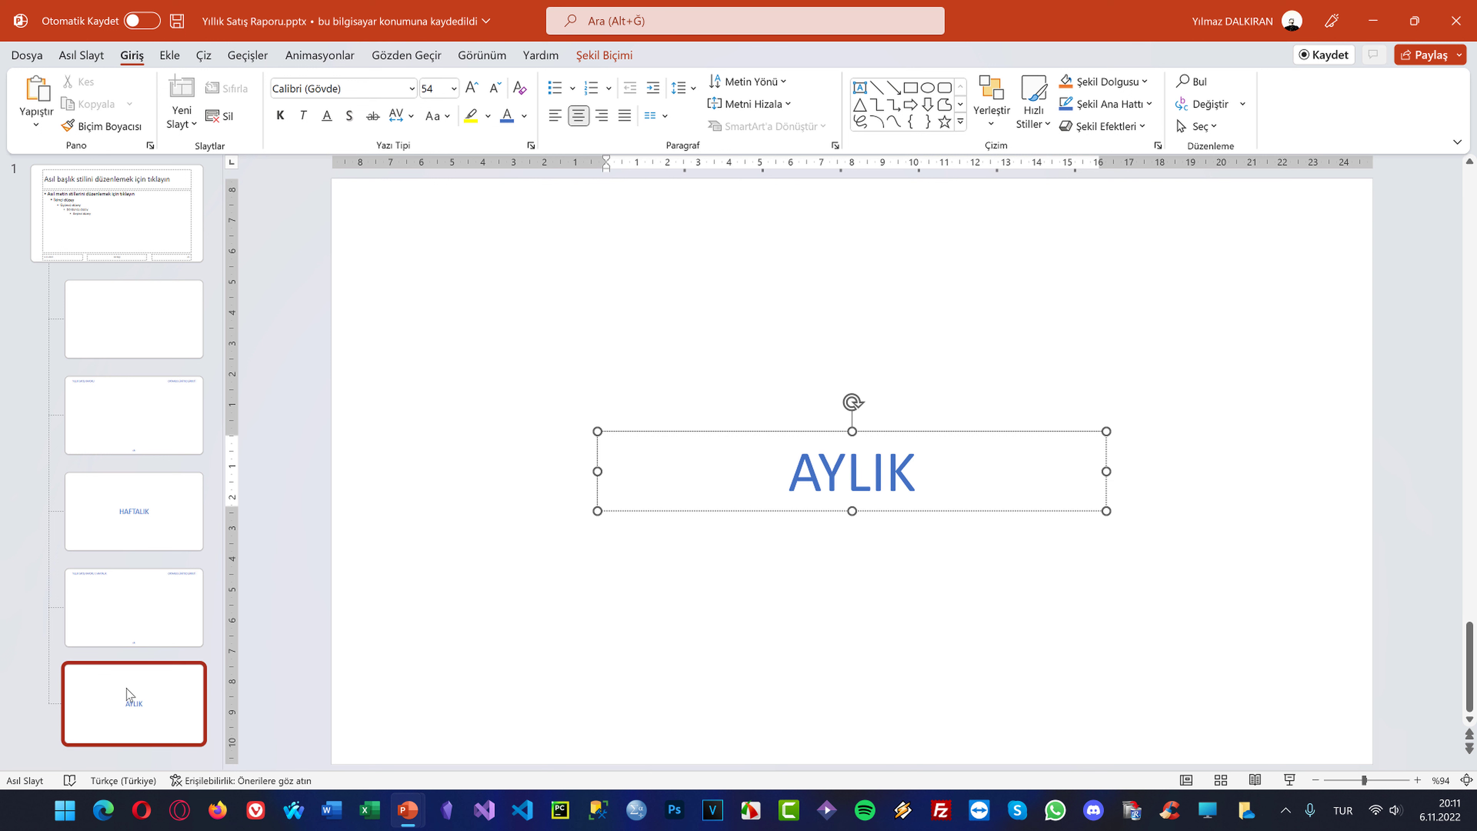
Rename the AYLIK layout to 'Aylık Başlık'
right_click(131, 688)
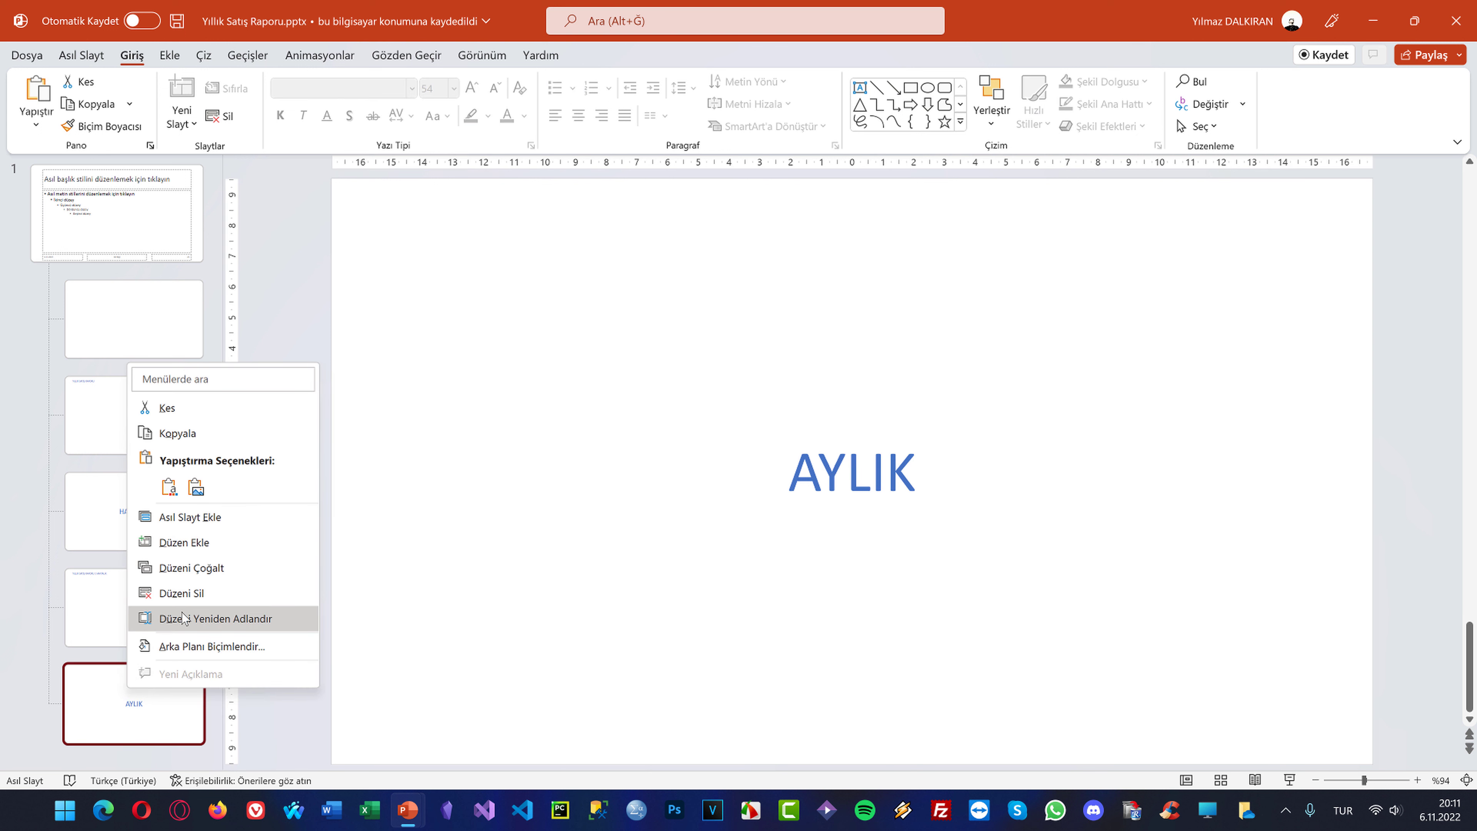
click(198, 618)
text(Aylık Başlık)
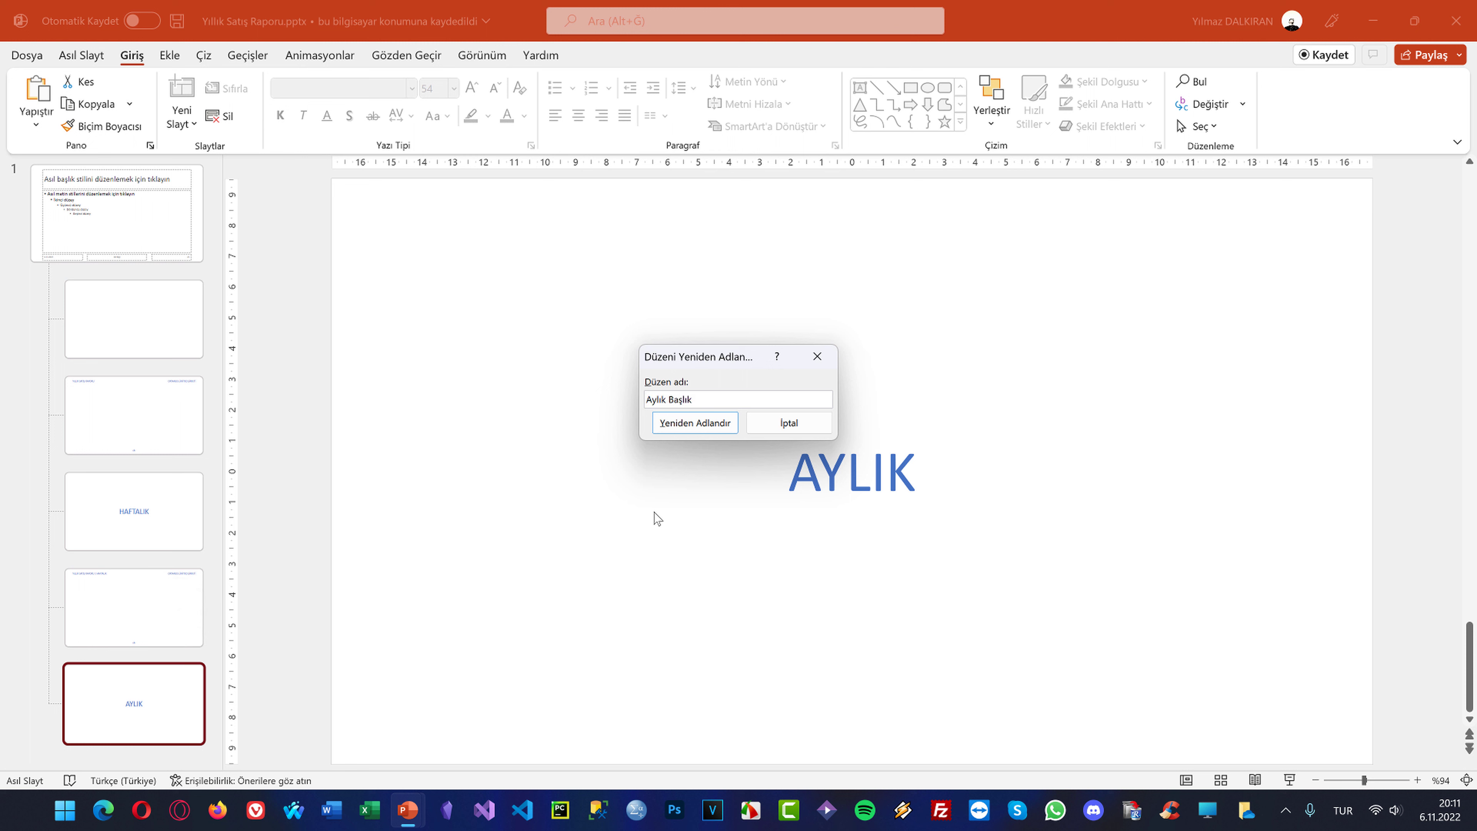
click(703, 429)
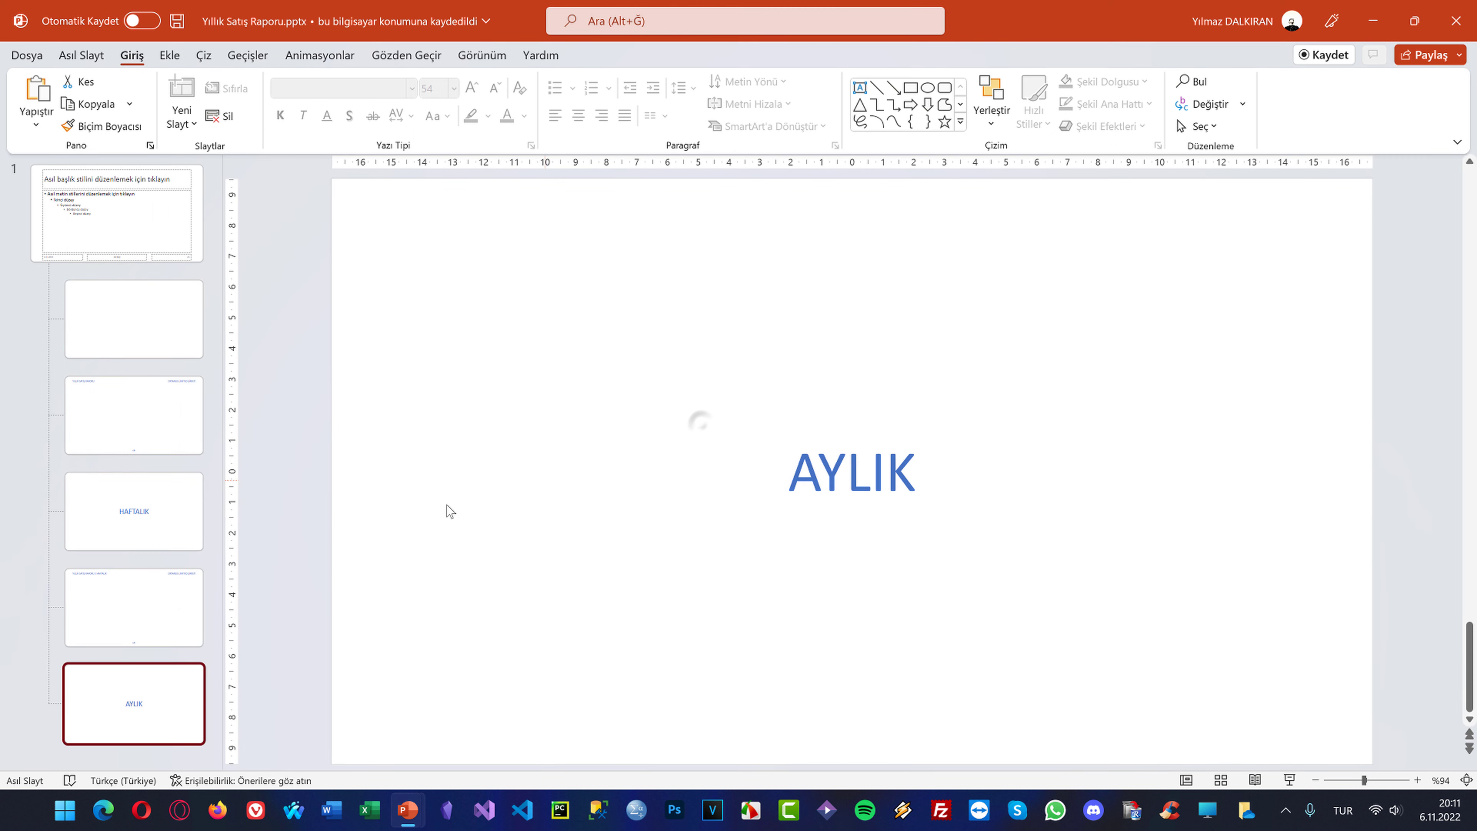
Duplicate the Haftalık İçerik layout and change HAFTALIK in its title to AYLIK
click(138, 588)
right_click(172, 627)
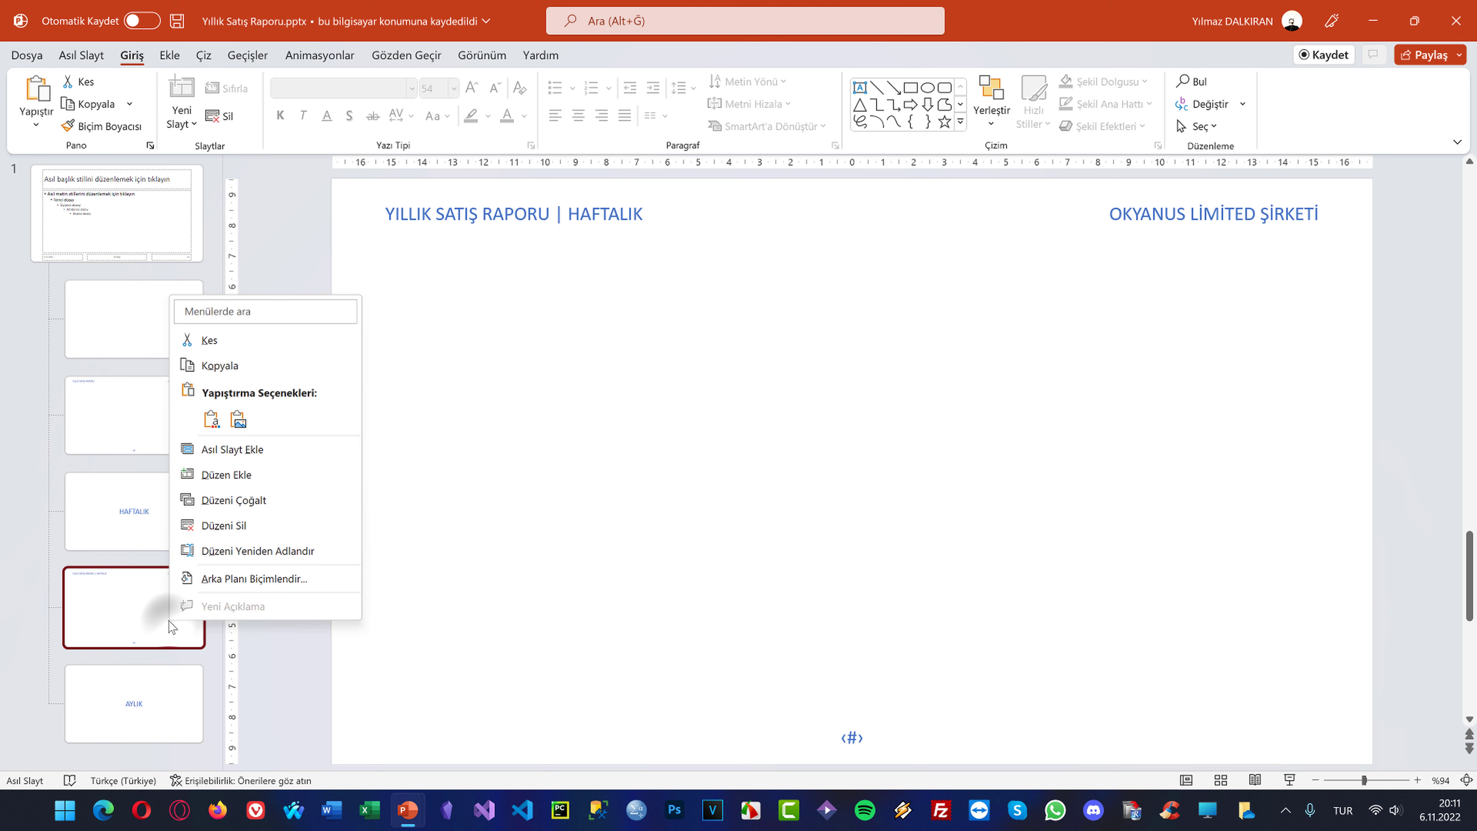
click(120, 622)
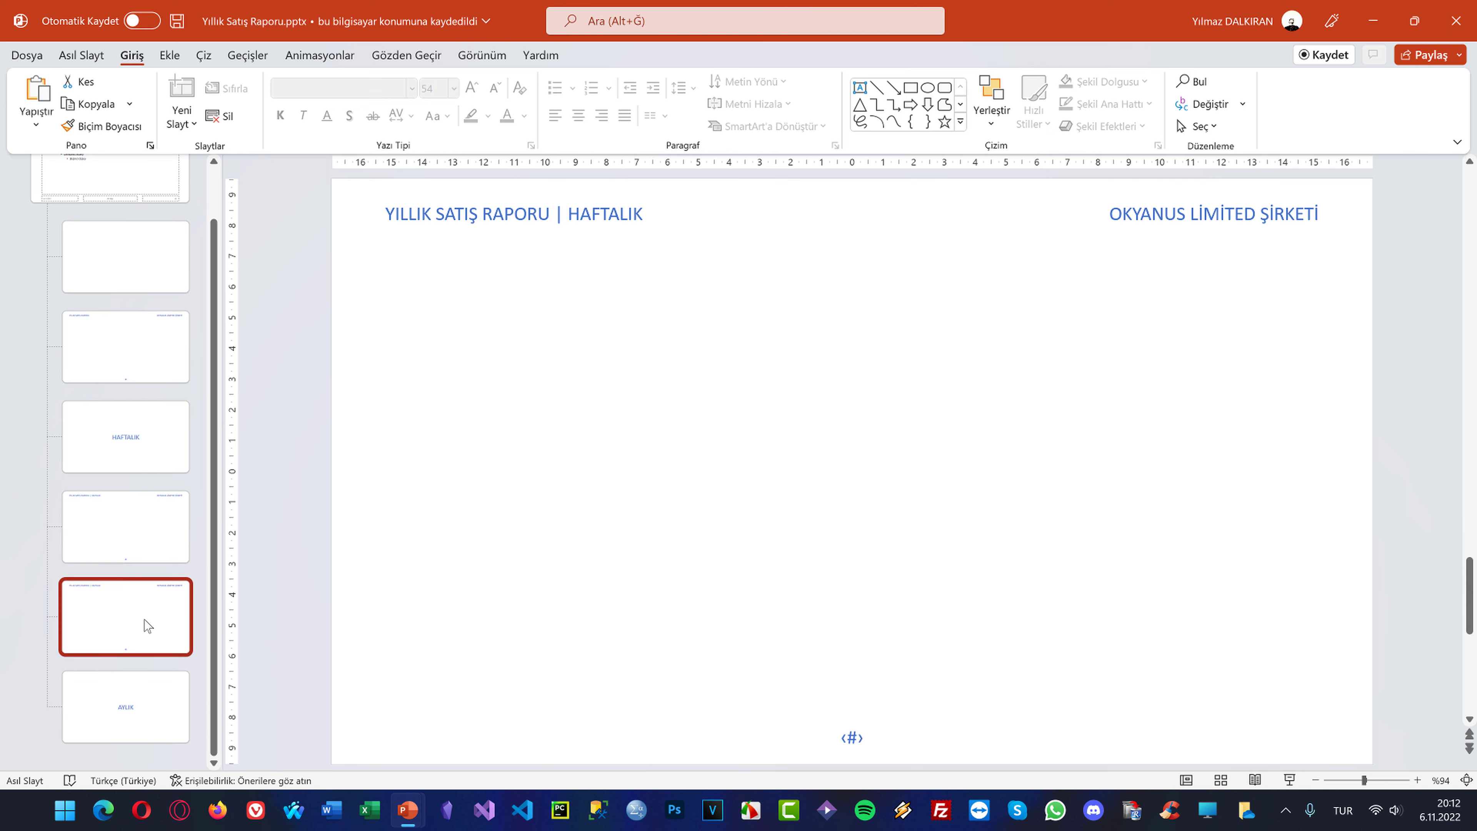
double_click(584, 223)
text(a)
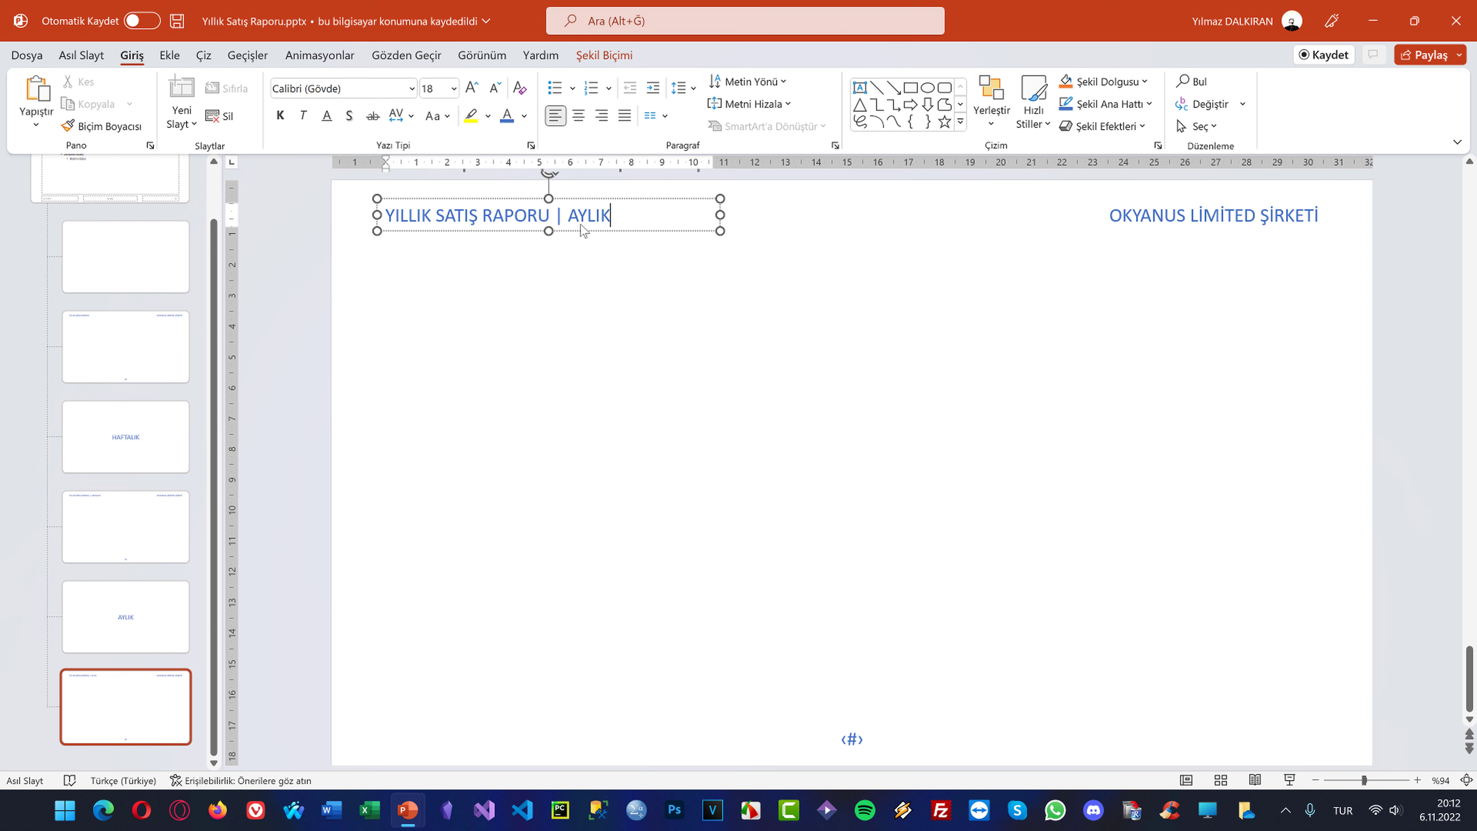
Rename the monthly header layout to 'Aylık İçerik'
right_click(145, 713)
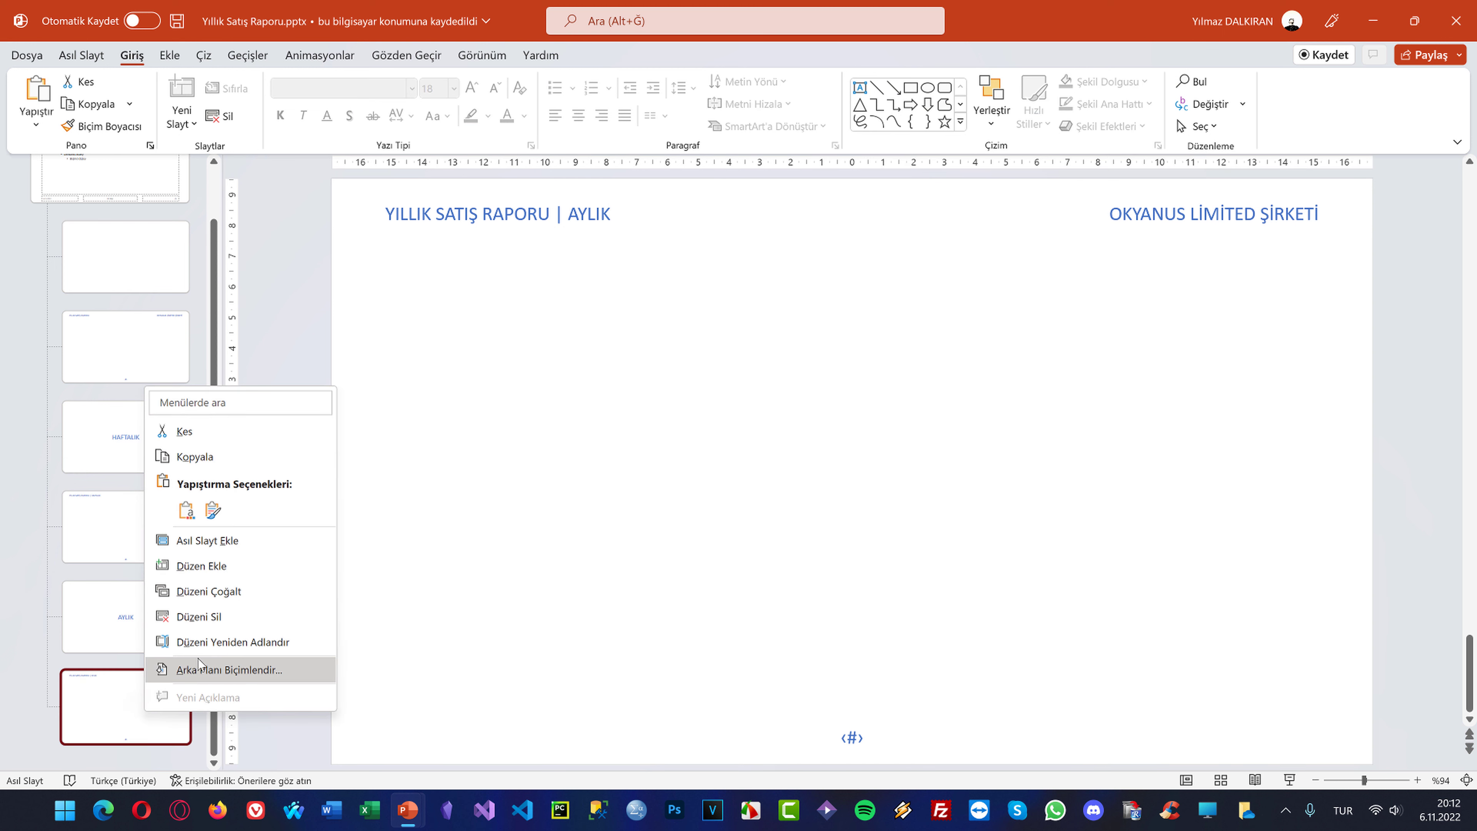
click(210, 641)
text(Aylık İçerik)
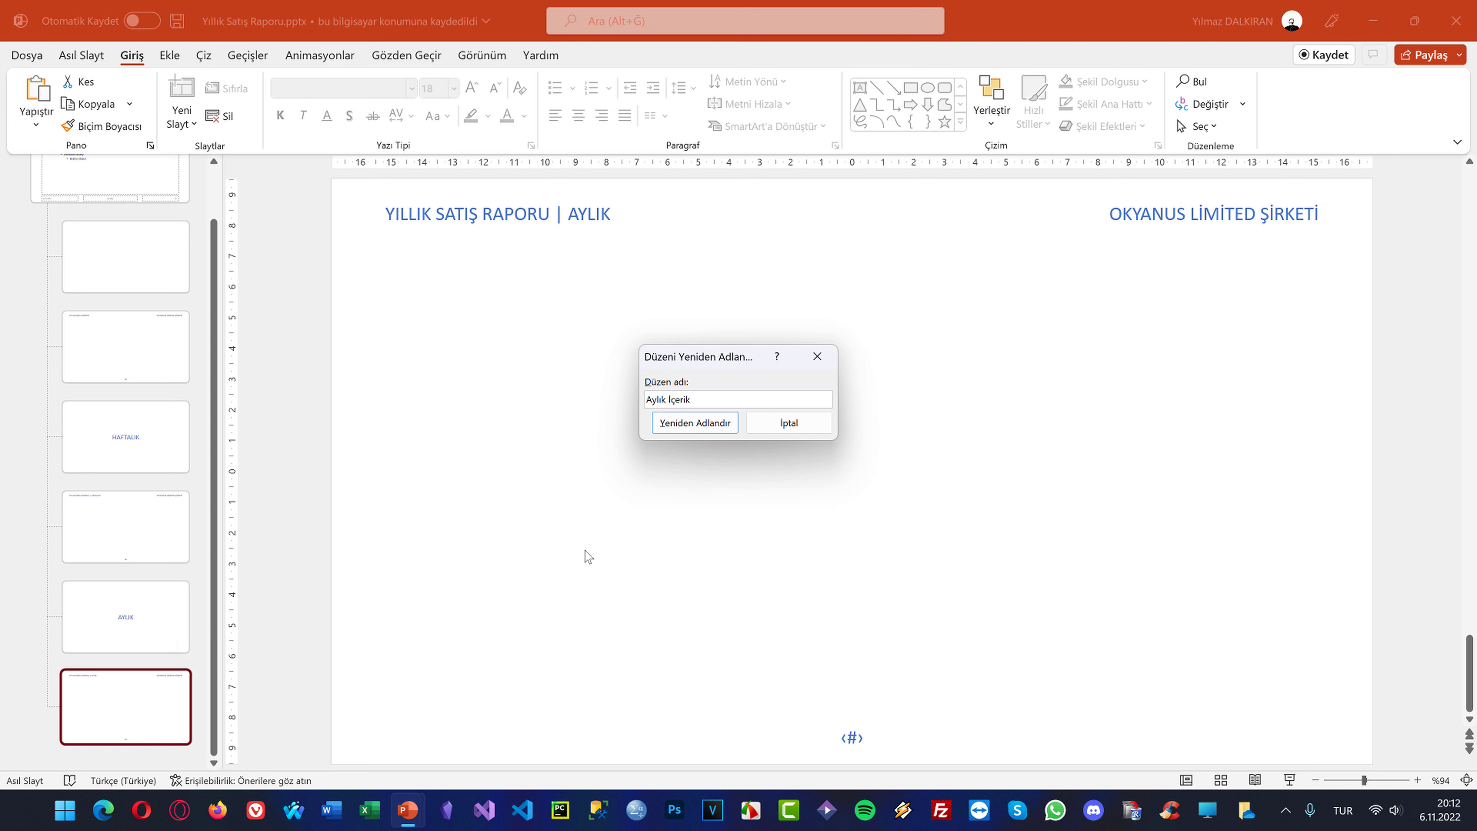
click(697, 429)
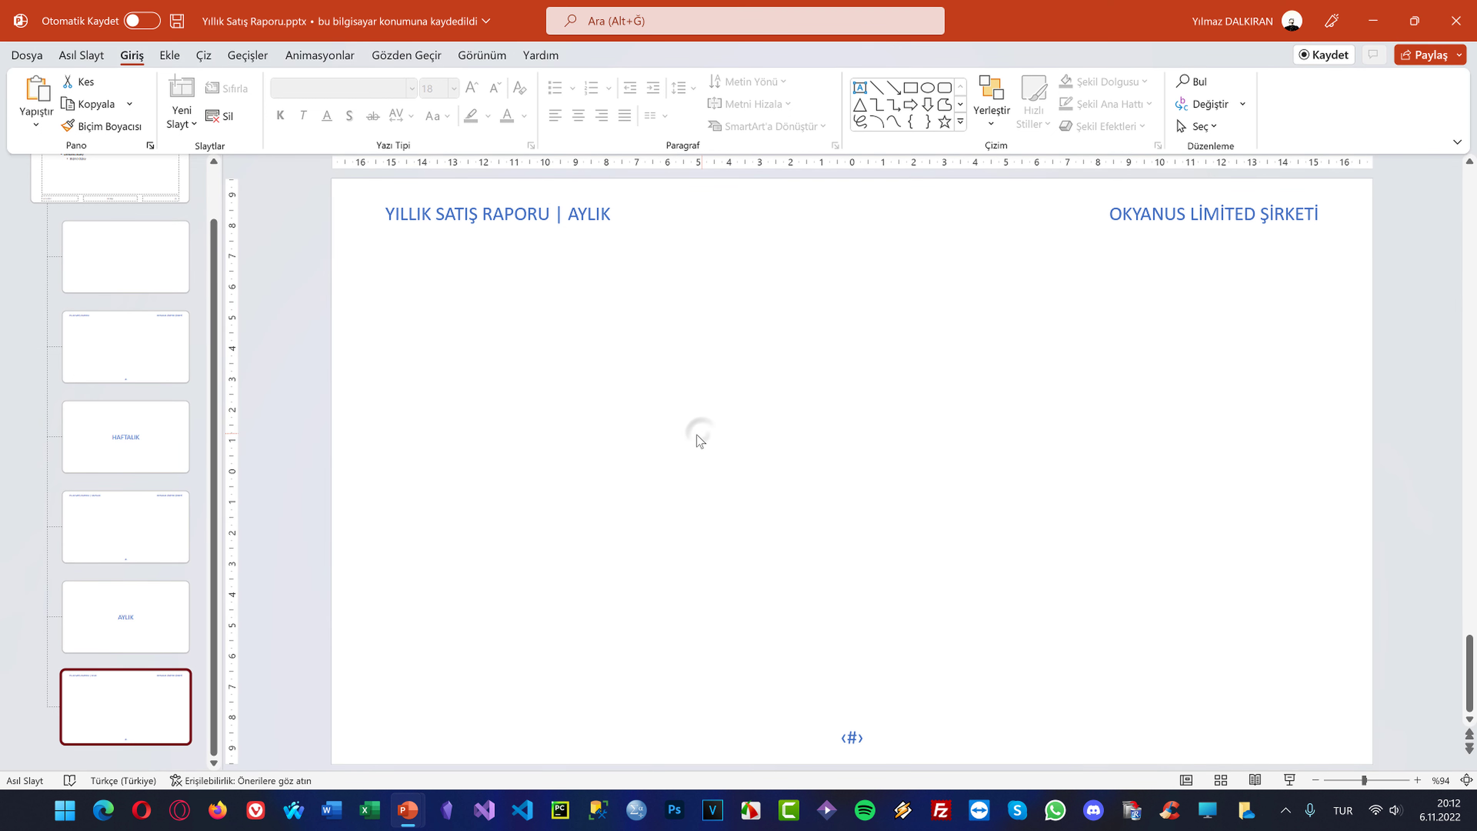
Duplicate the AYLIK title layout and replace its text with ÇEYREKLİK
click(93, 608)
right_click(93, 593)
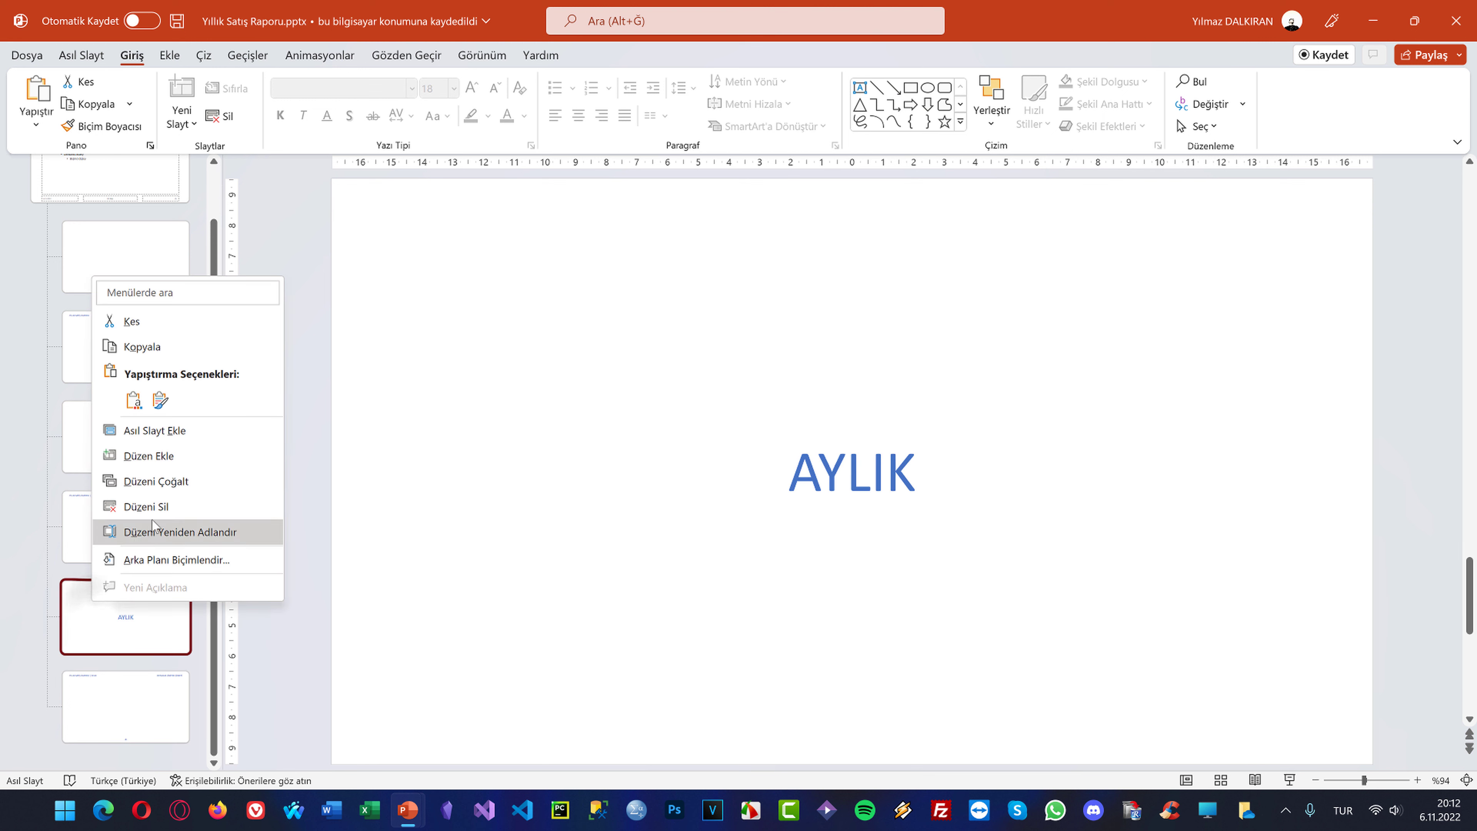
click(174, 482)
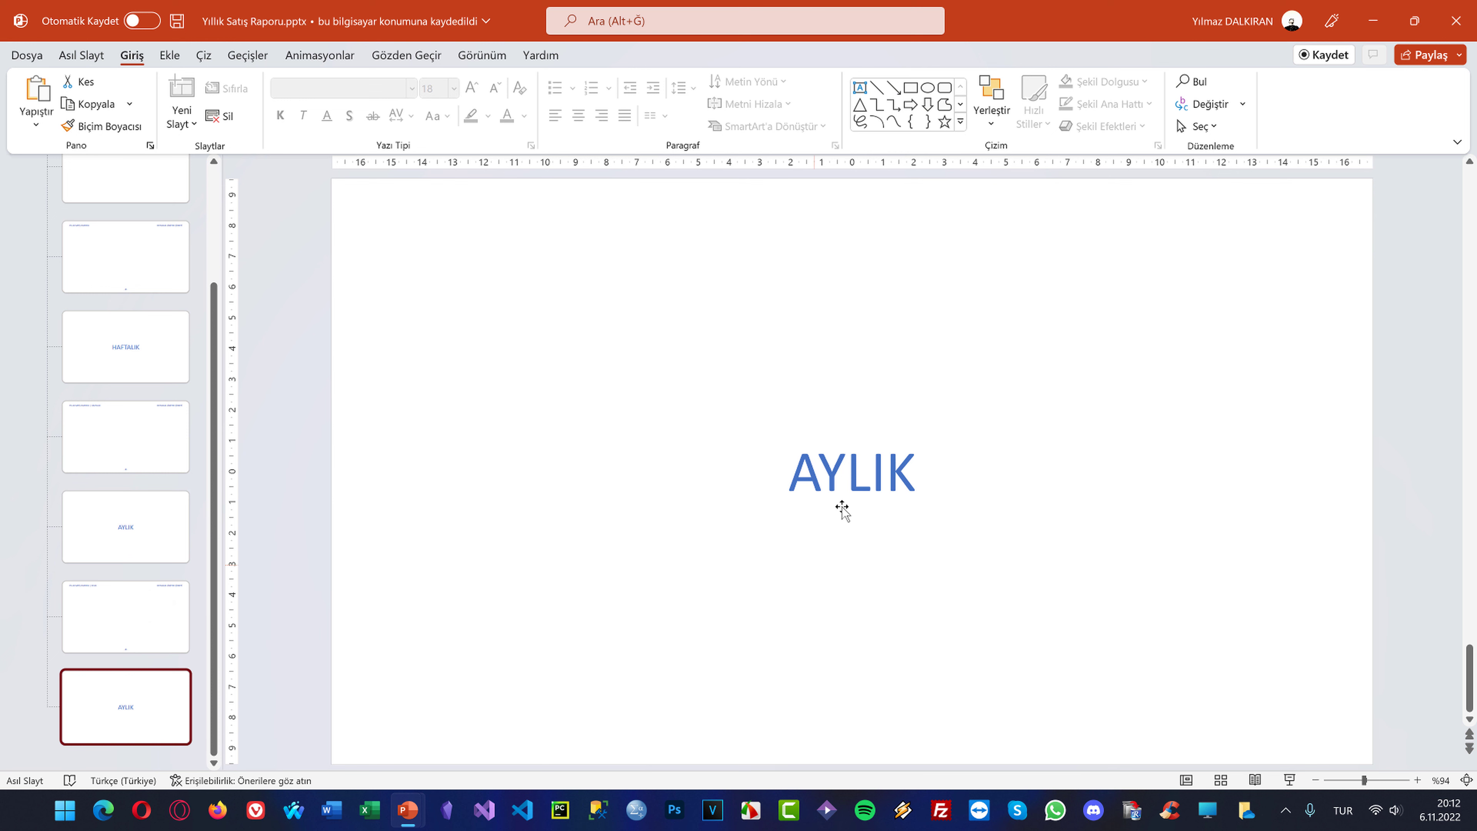
double_click(837, 495)
text(Ç)
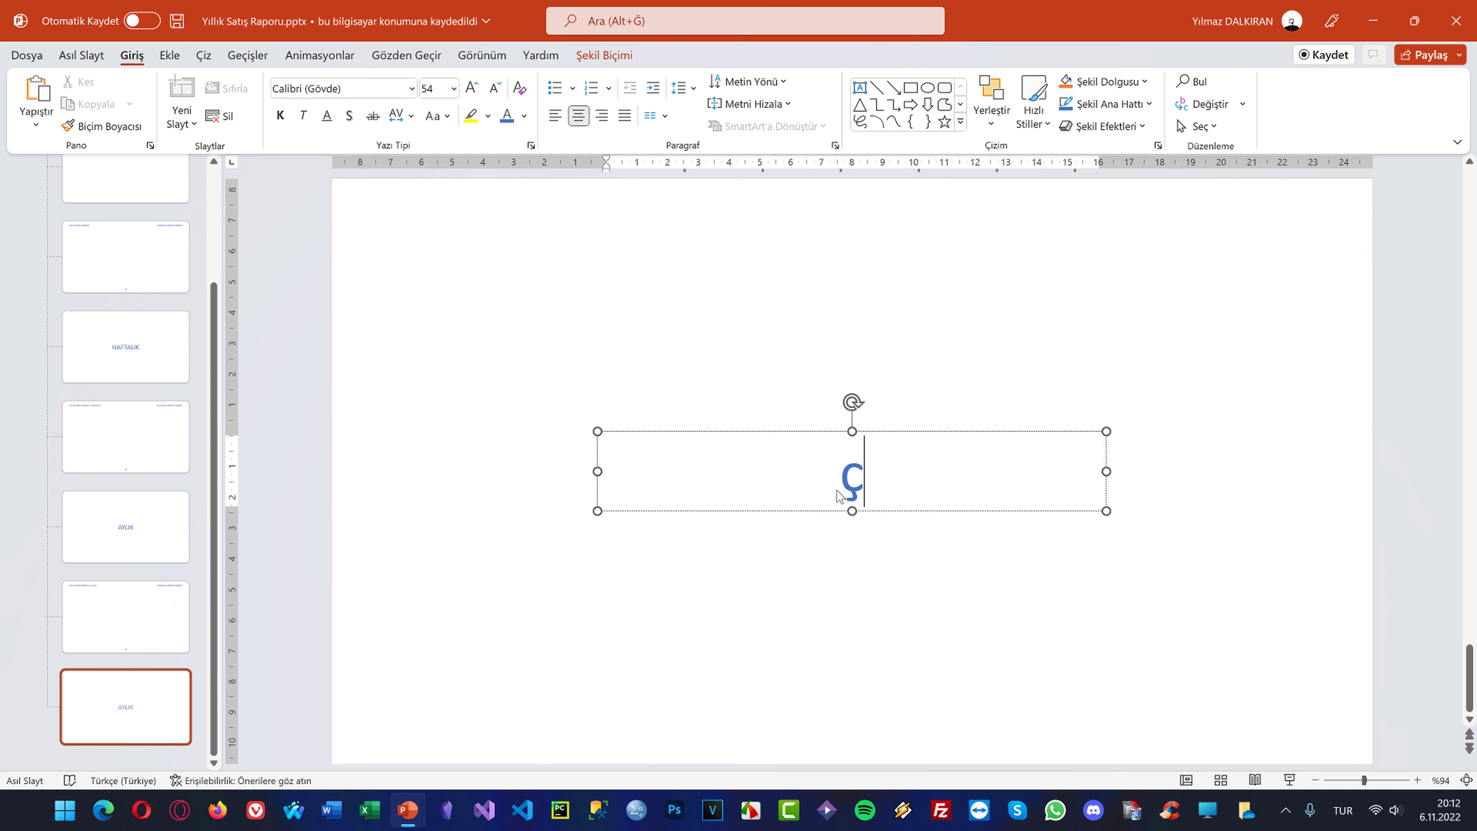
text(EYREKLİK)
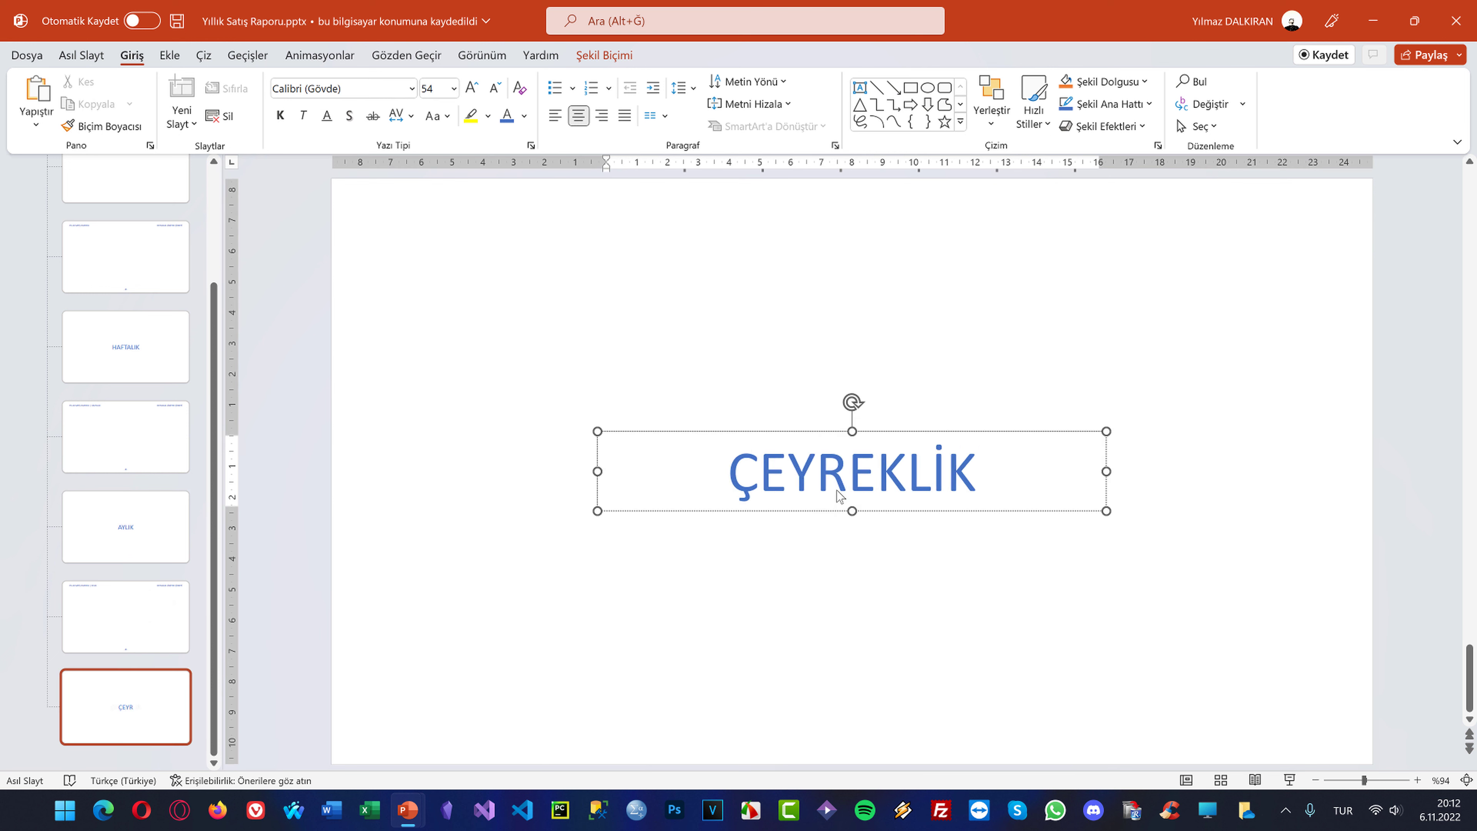
Rename the ÇEYREKLİK layout to 'Çeyreklik Başlık'
right_click(158, 702)
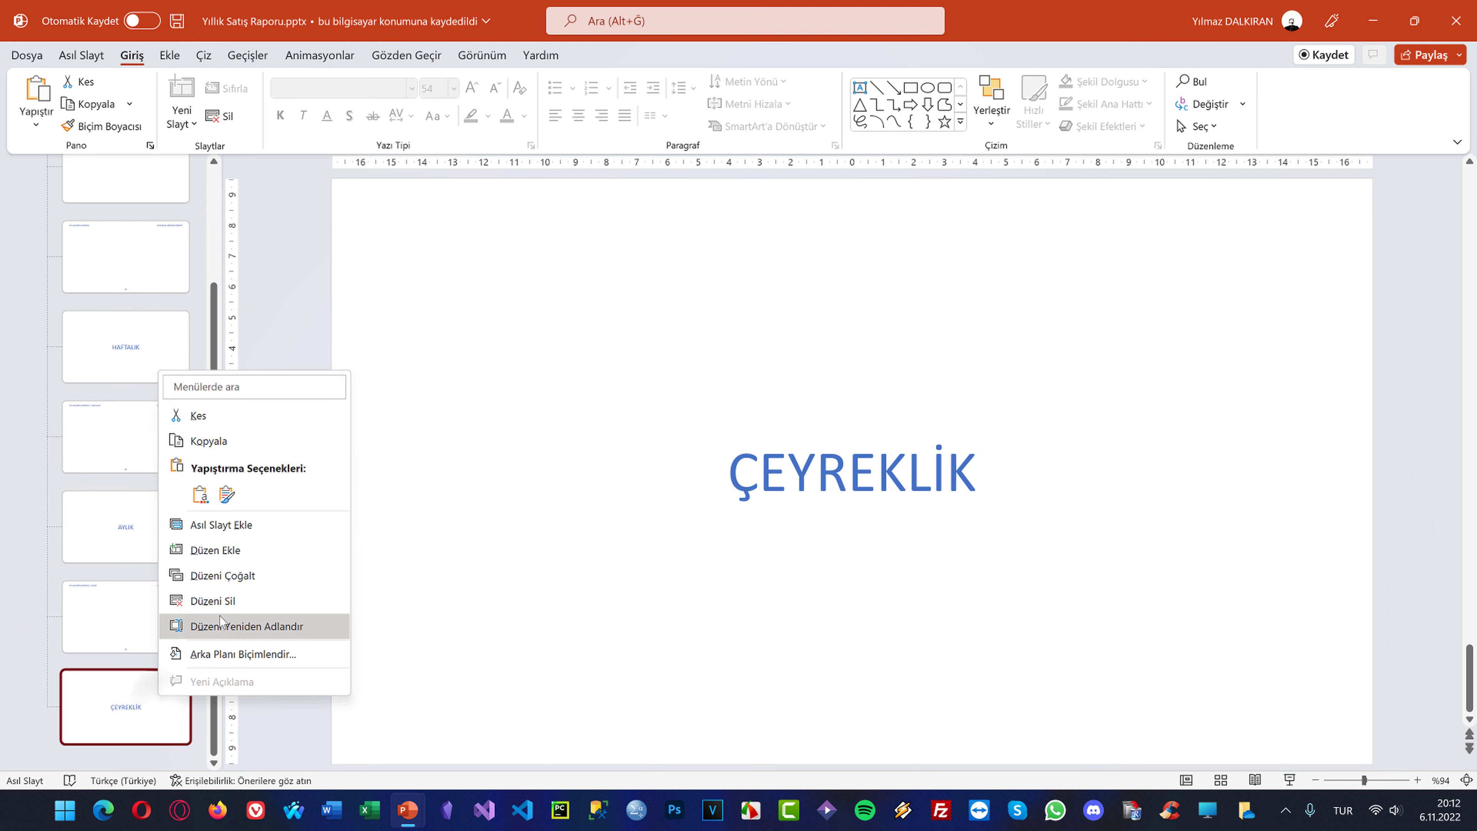
click(233, 620)
text(çE)
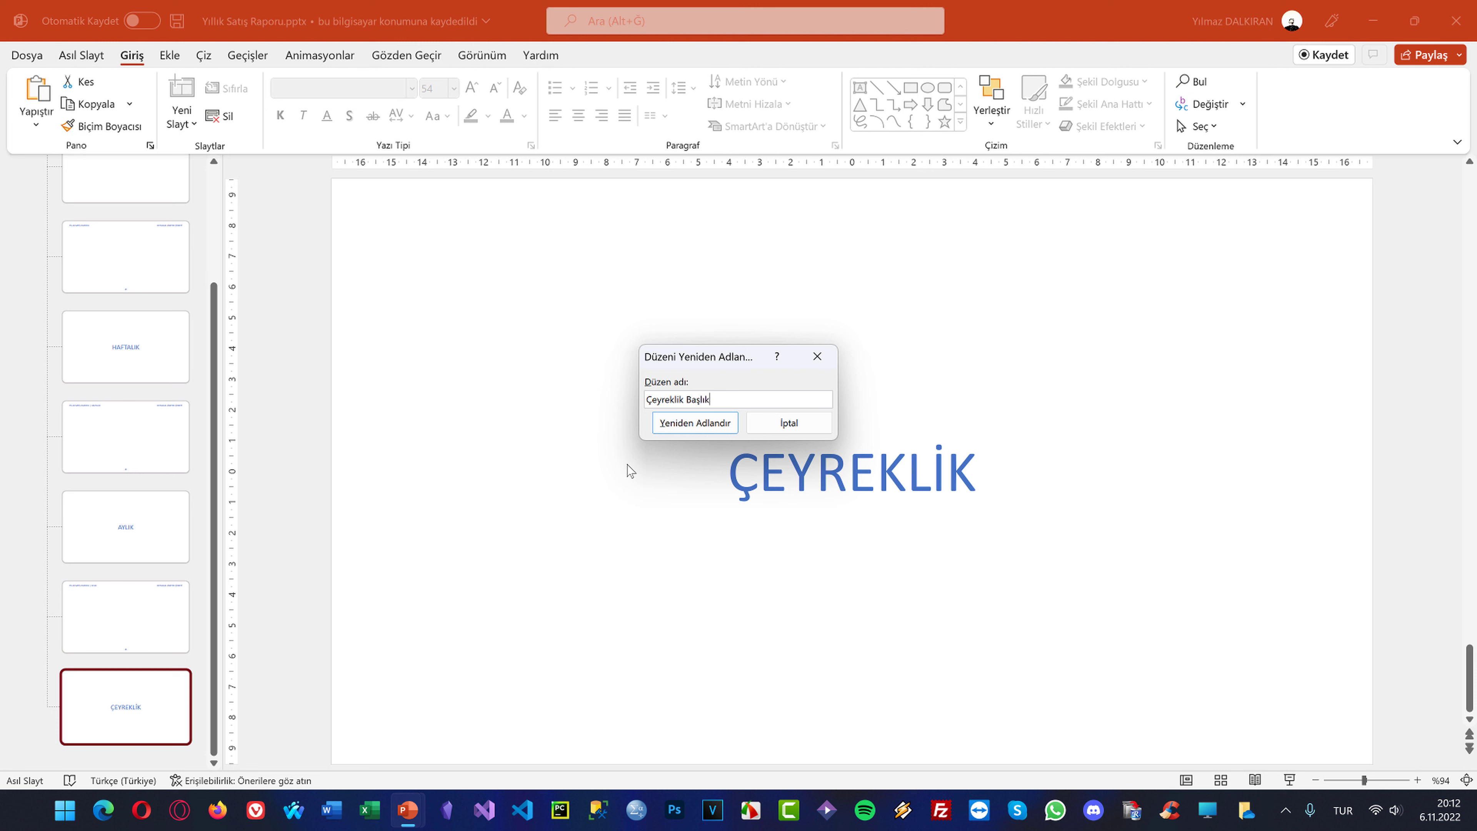
key(Return)
Duplicate the Aylık İçerik layout and change AYLIK in its title to ÇEYREKLİK
right_click(104, 596)
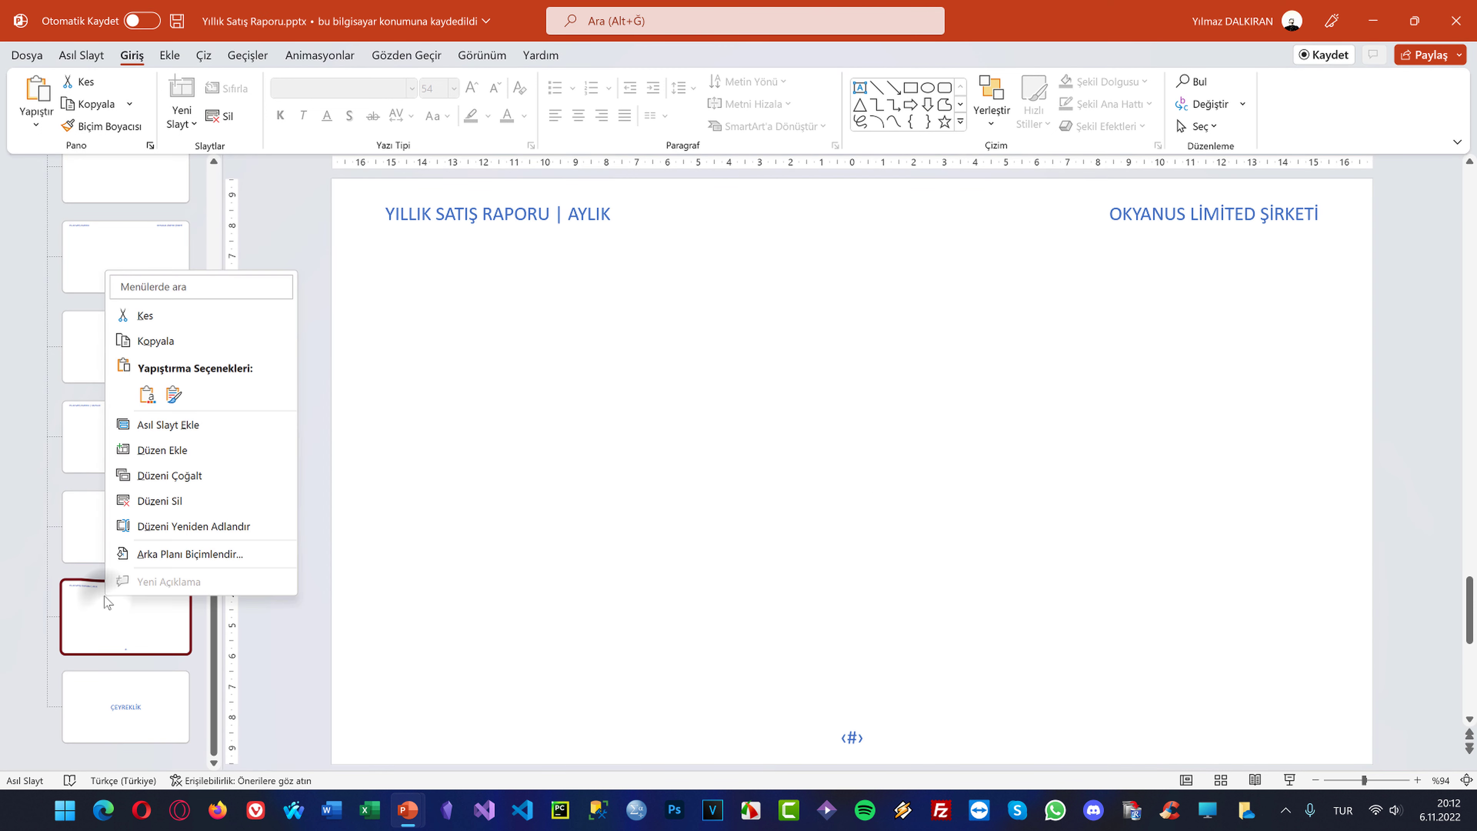
click(151, 460)
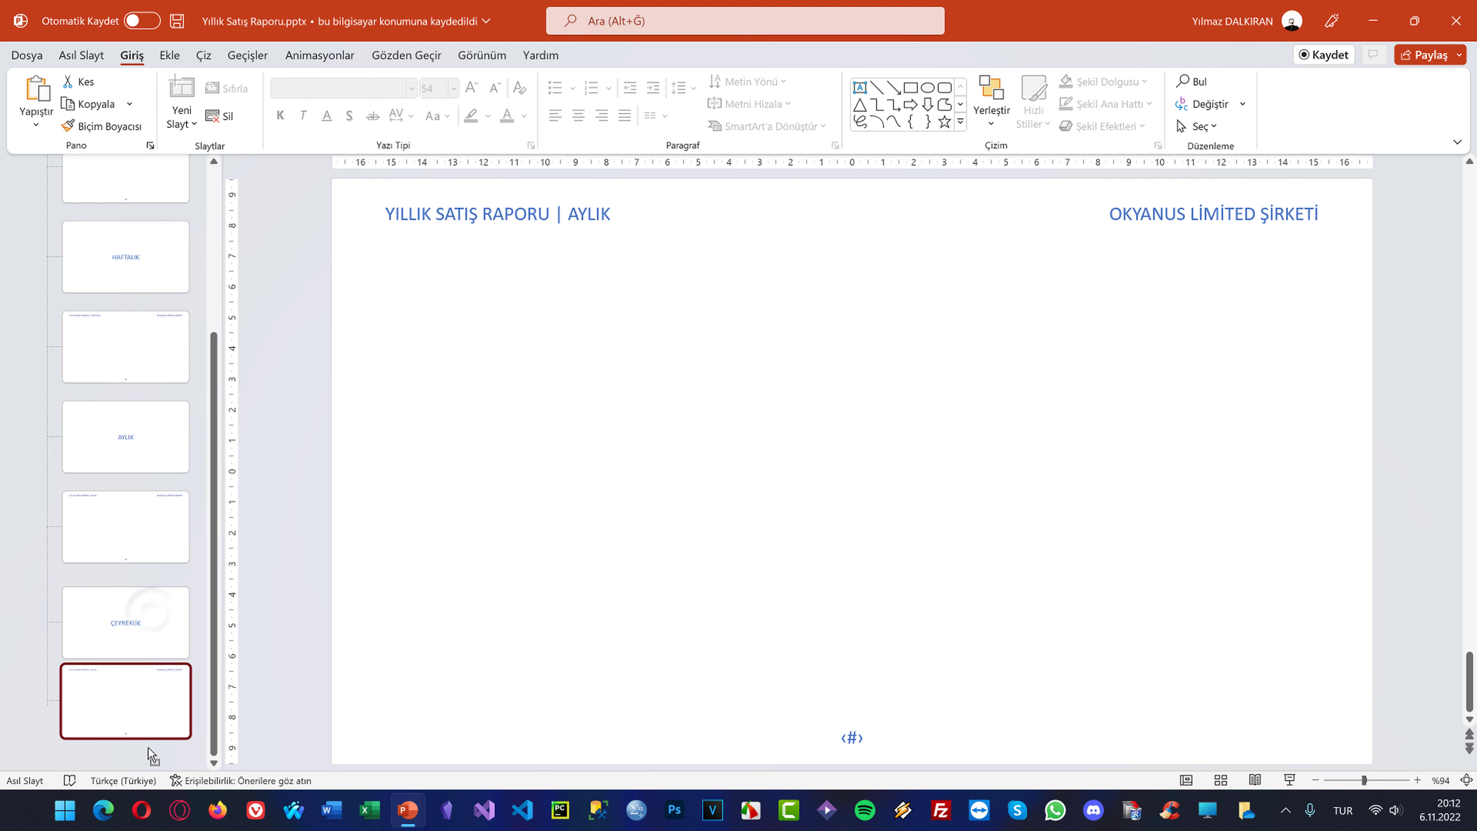
double_click(579, 216)
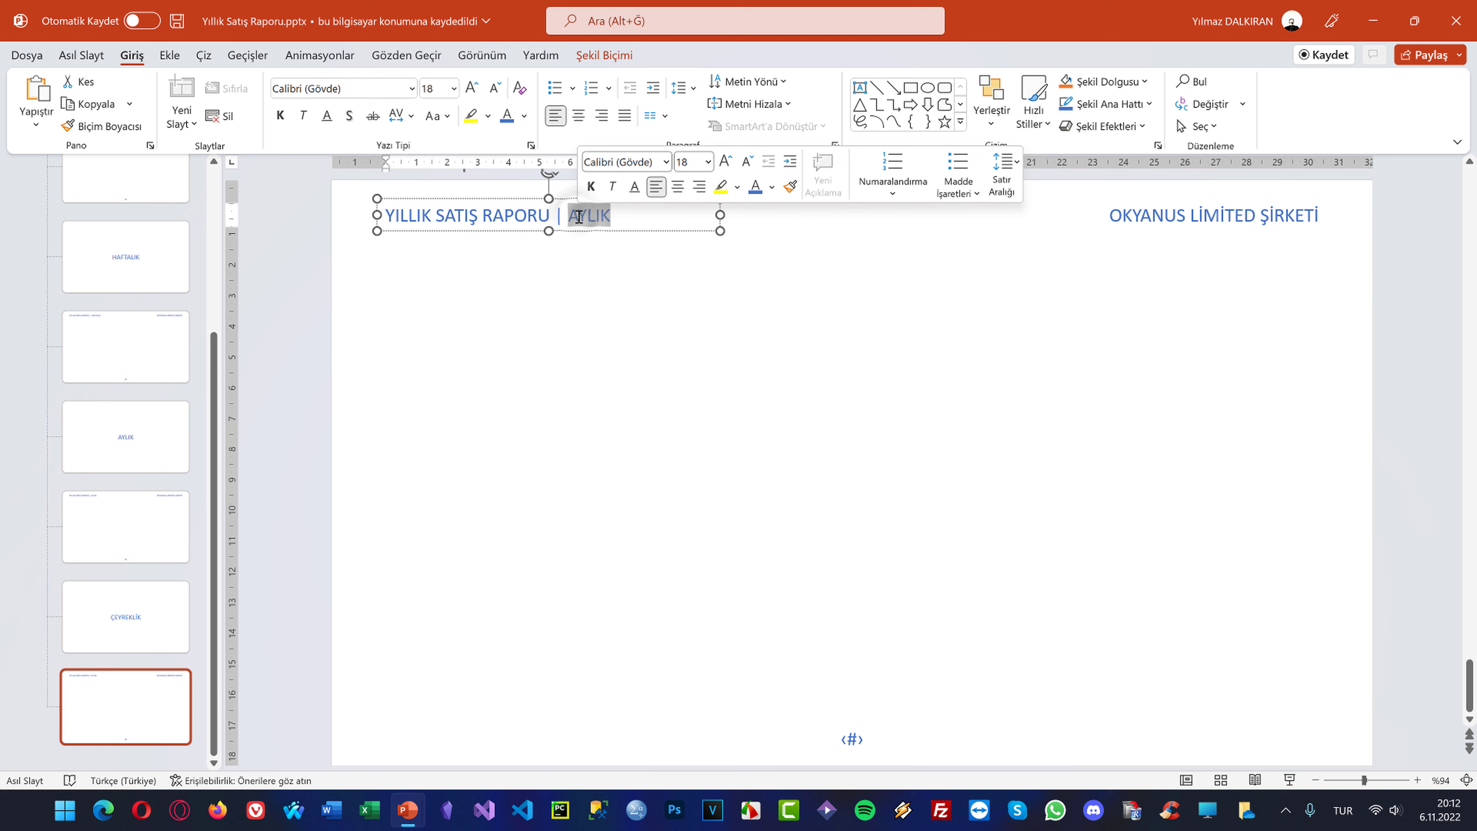
text(çeyrek)
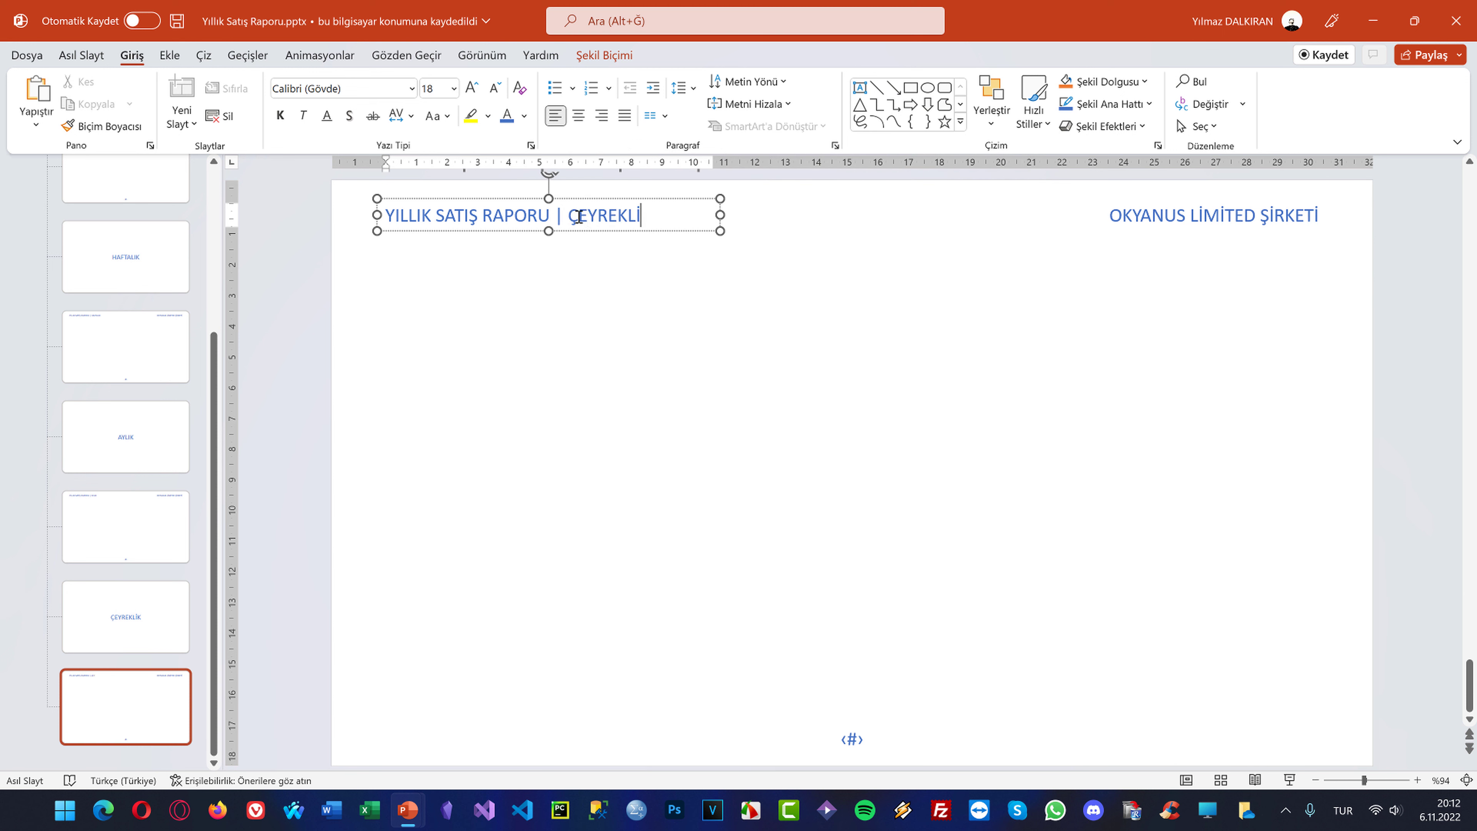
Rename the last layout to 'Çeyreklik İçerik'
right_click(162, 732)
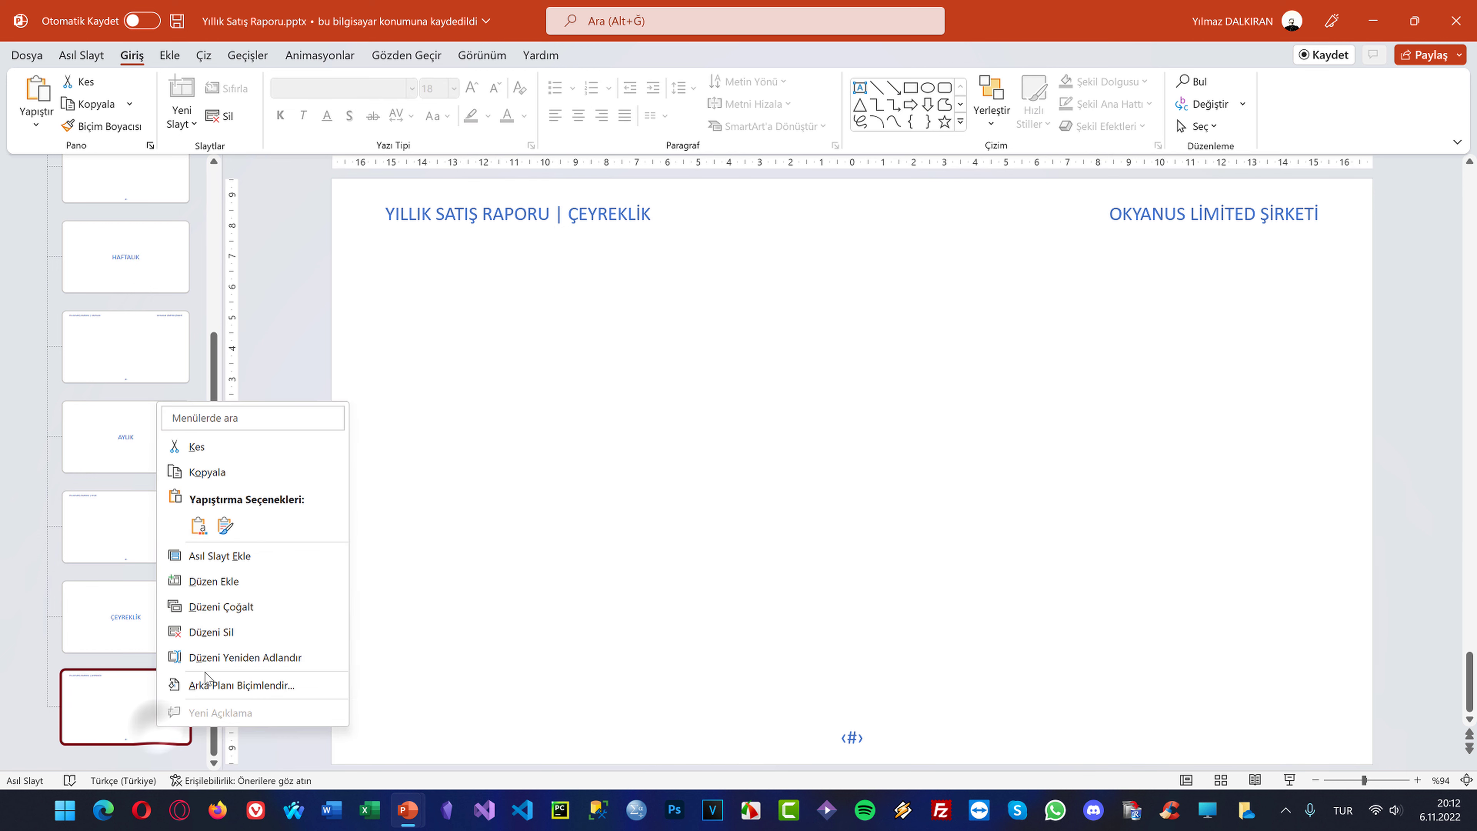
click(244, 655)
text(çerik)
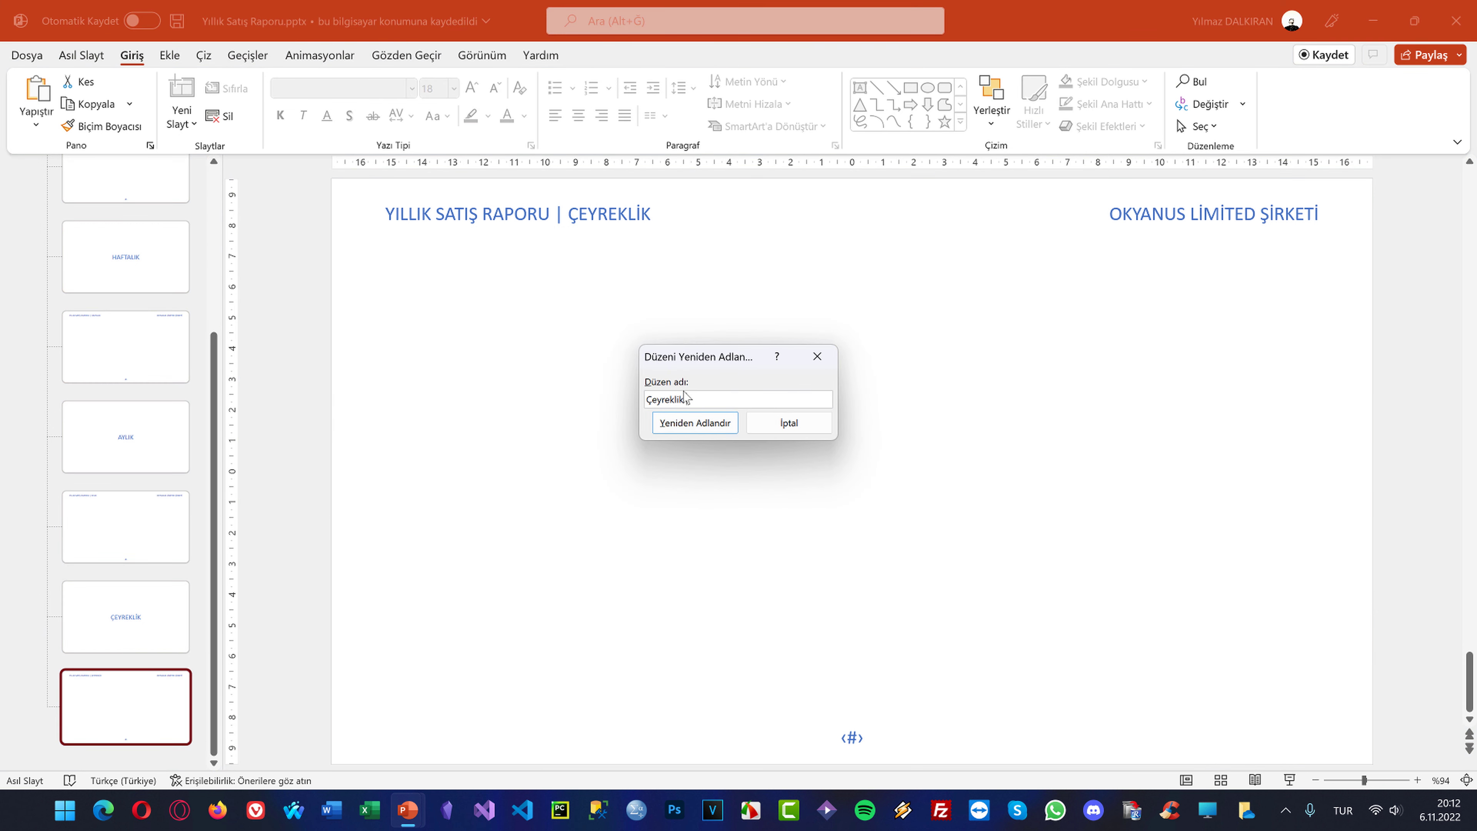
click(701, 424)
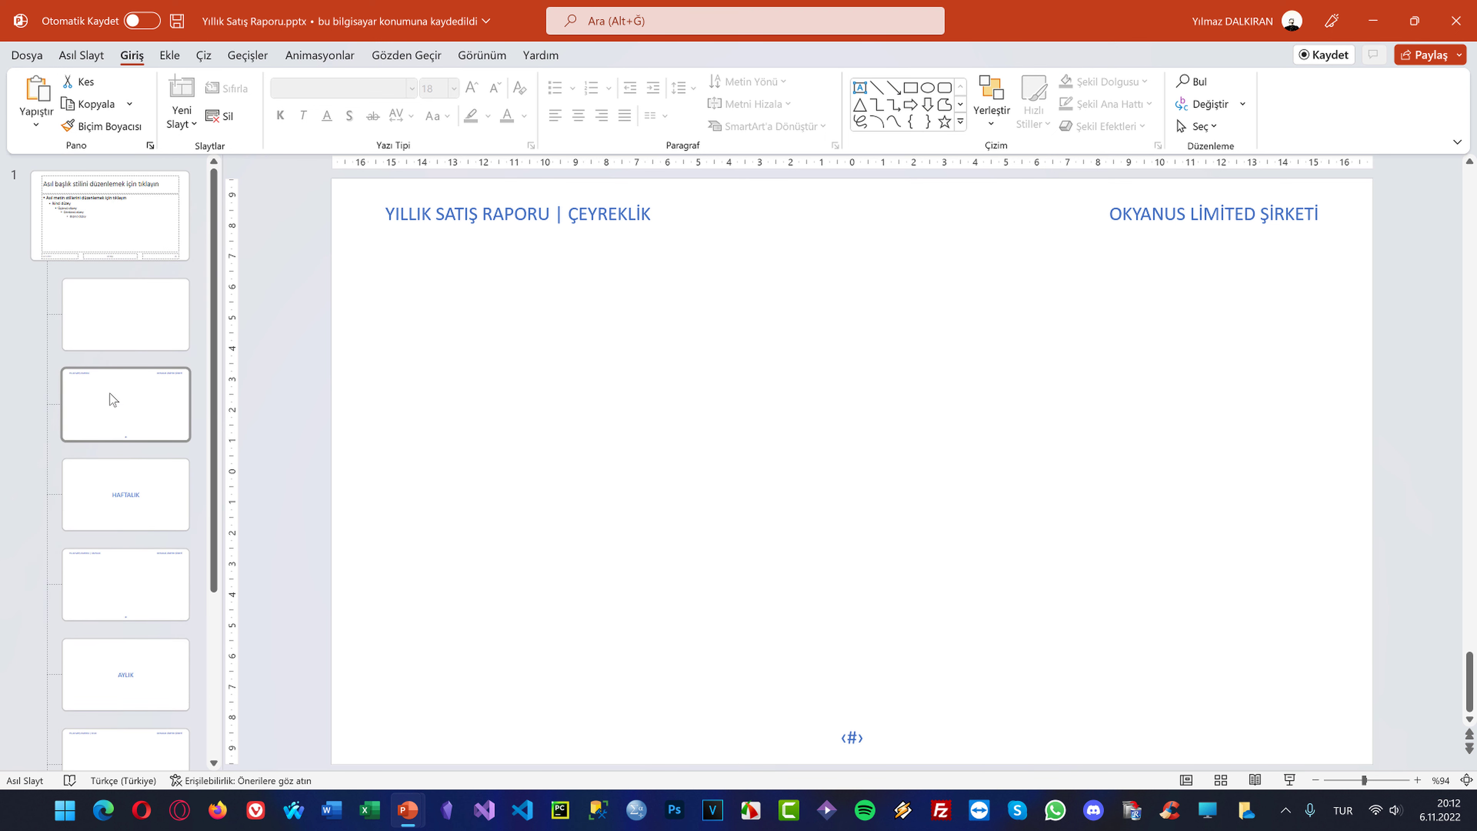
Close Slide Master view via Görünüm > Normal
click(87, 57)
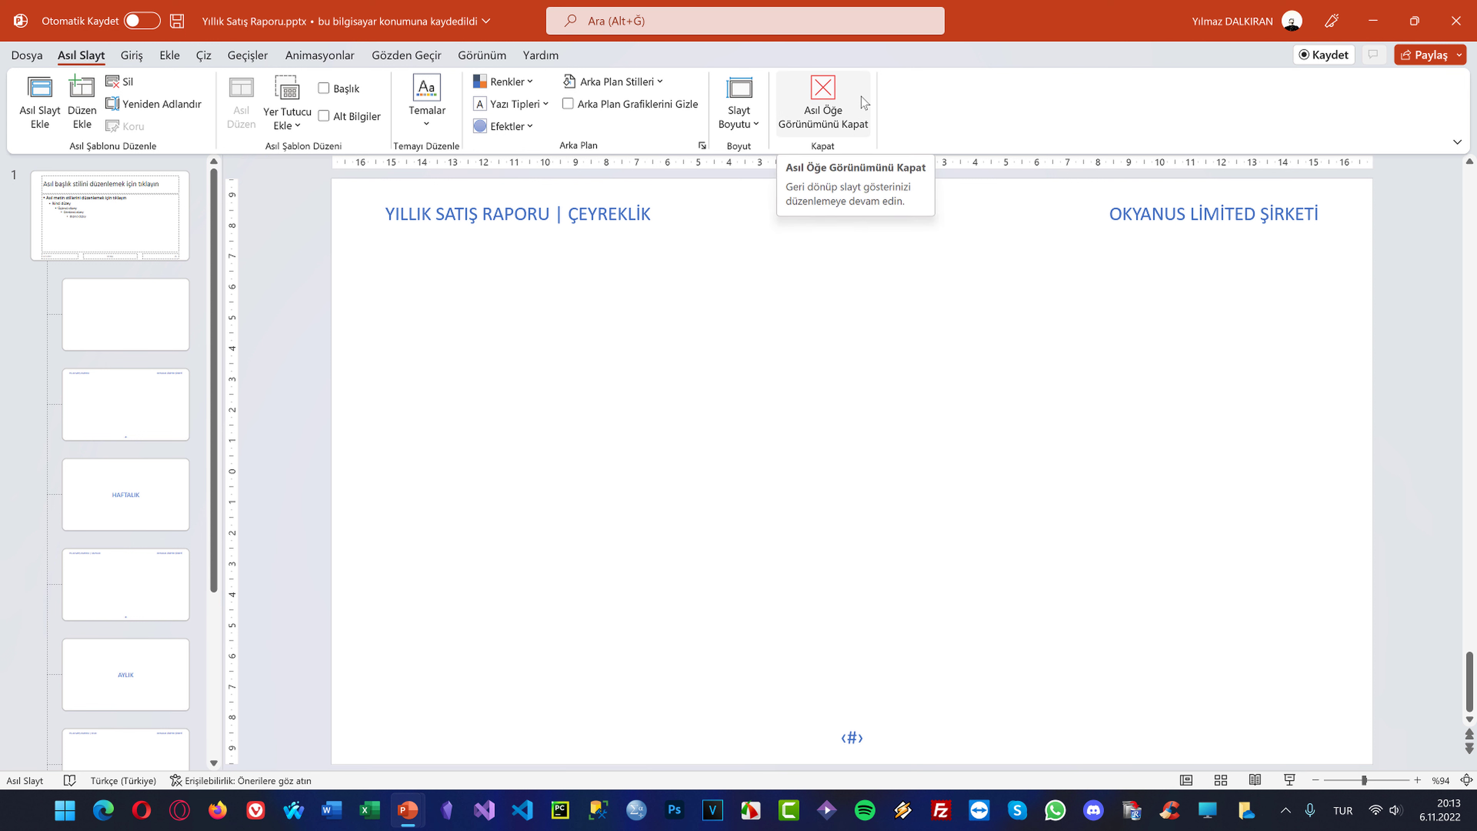
click(501, 58)
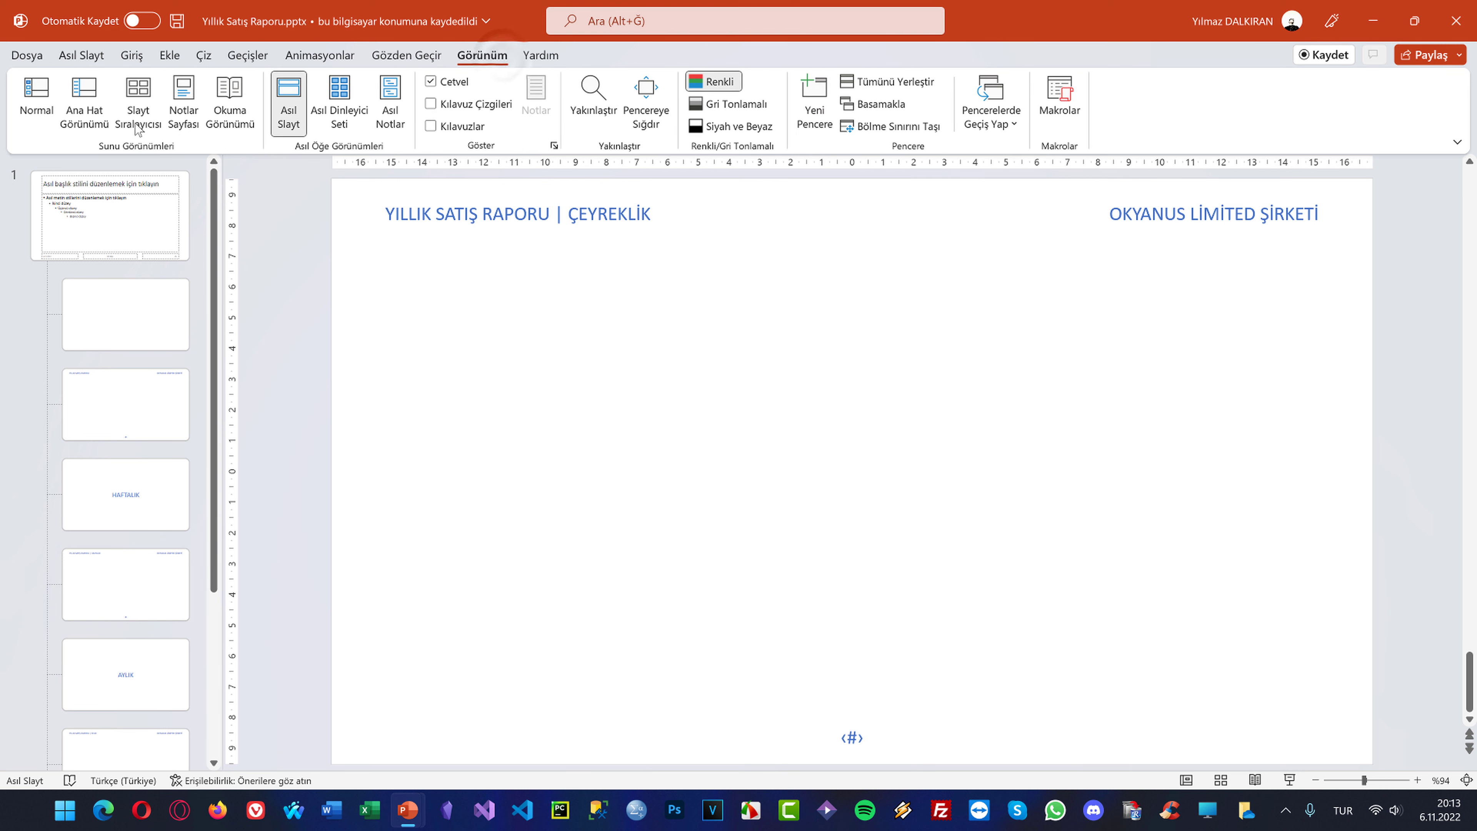
click(36, 97)
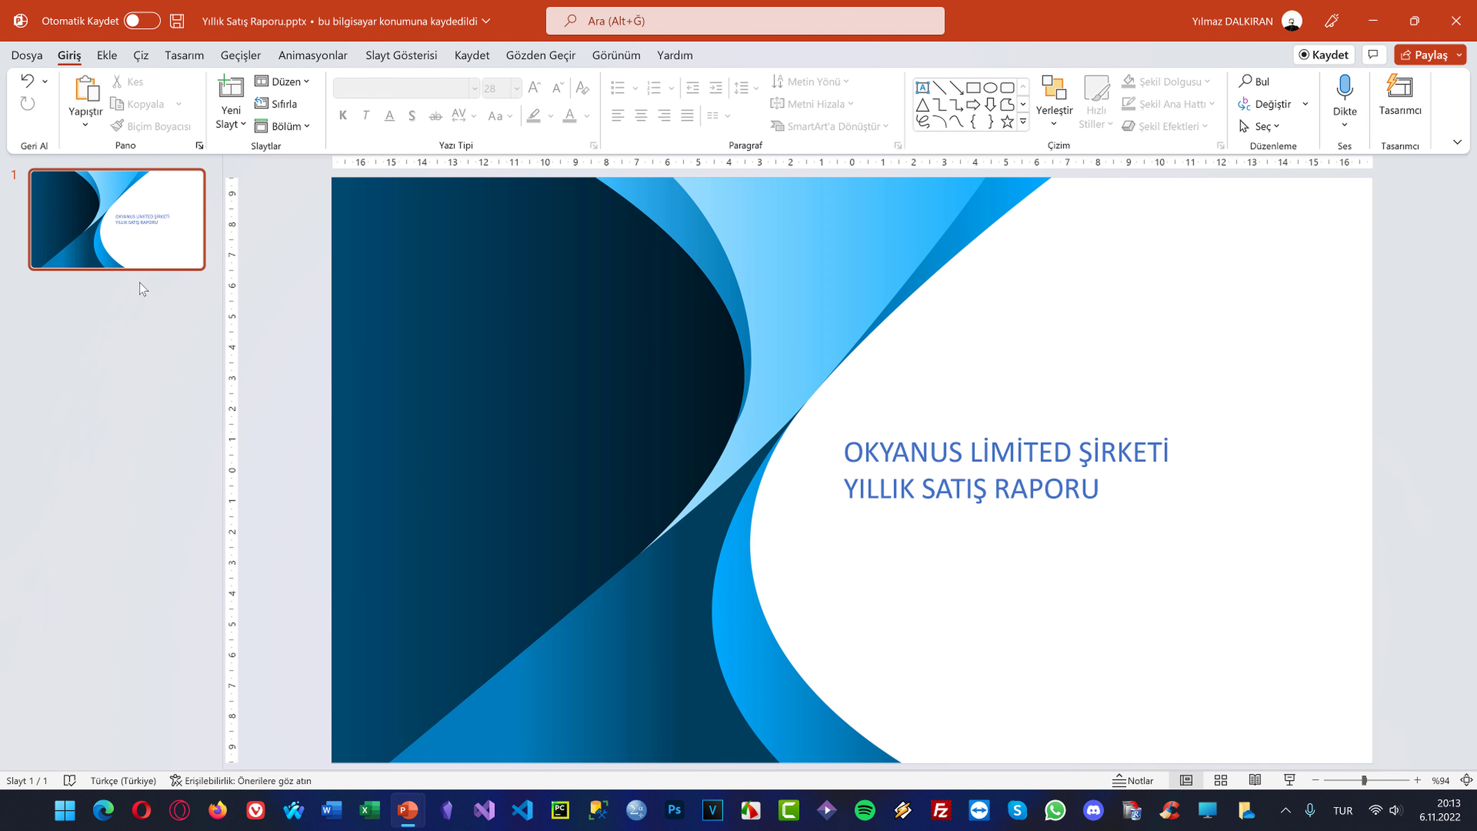
Add slide 2 using the Boş (Alt ve Üst Bilgi) layout from the Yeni Slayt gallery
right_click(129, 298)
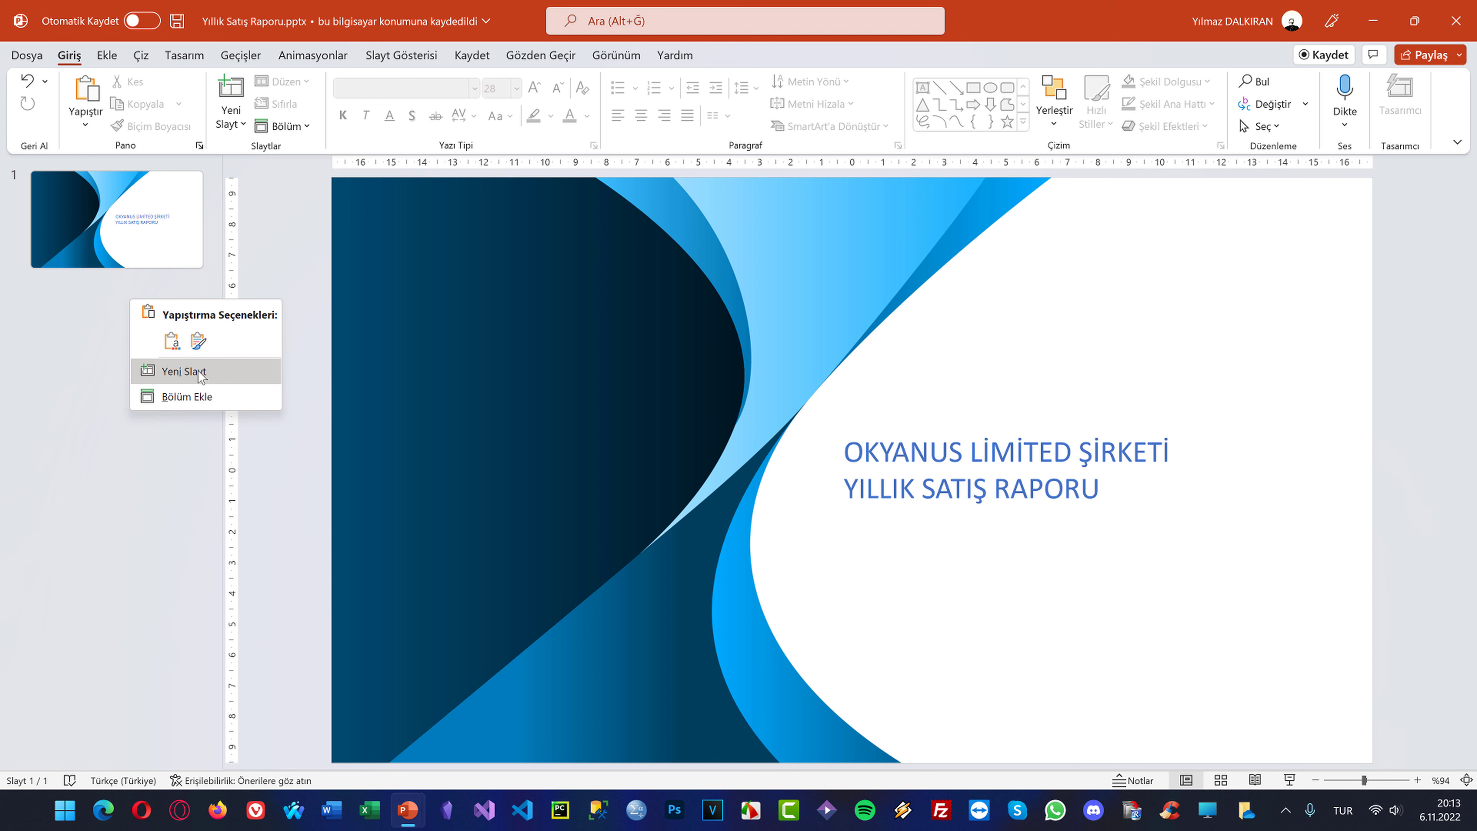
click(79, 304)
right_click(158, 286)
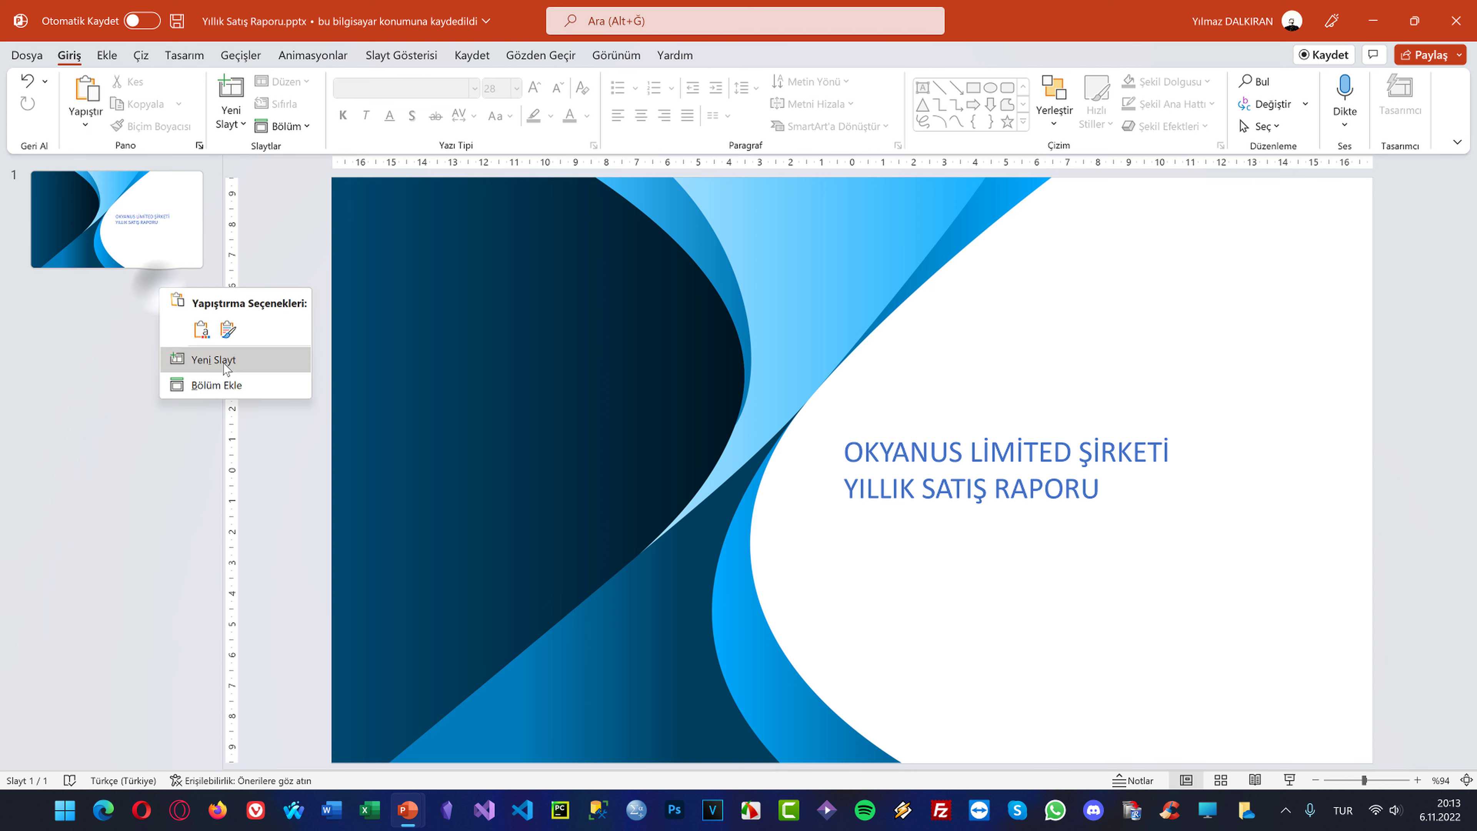
click(226, 363)
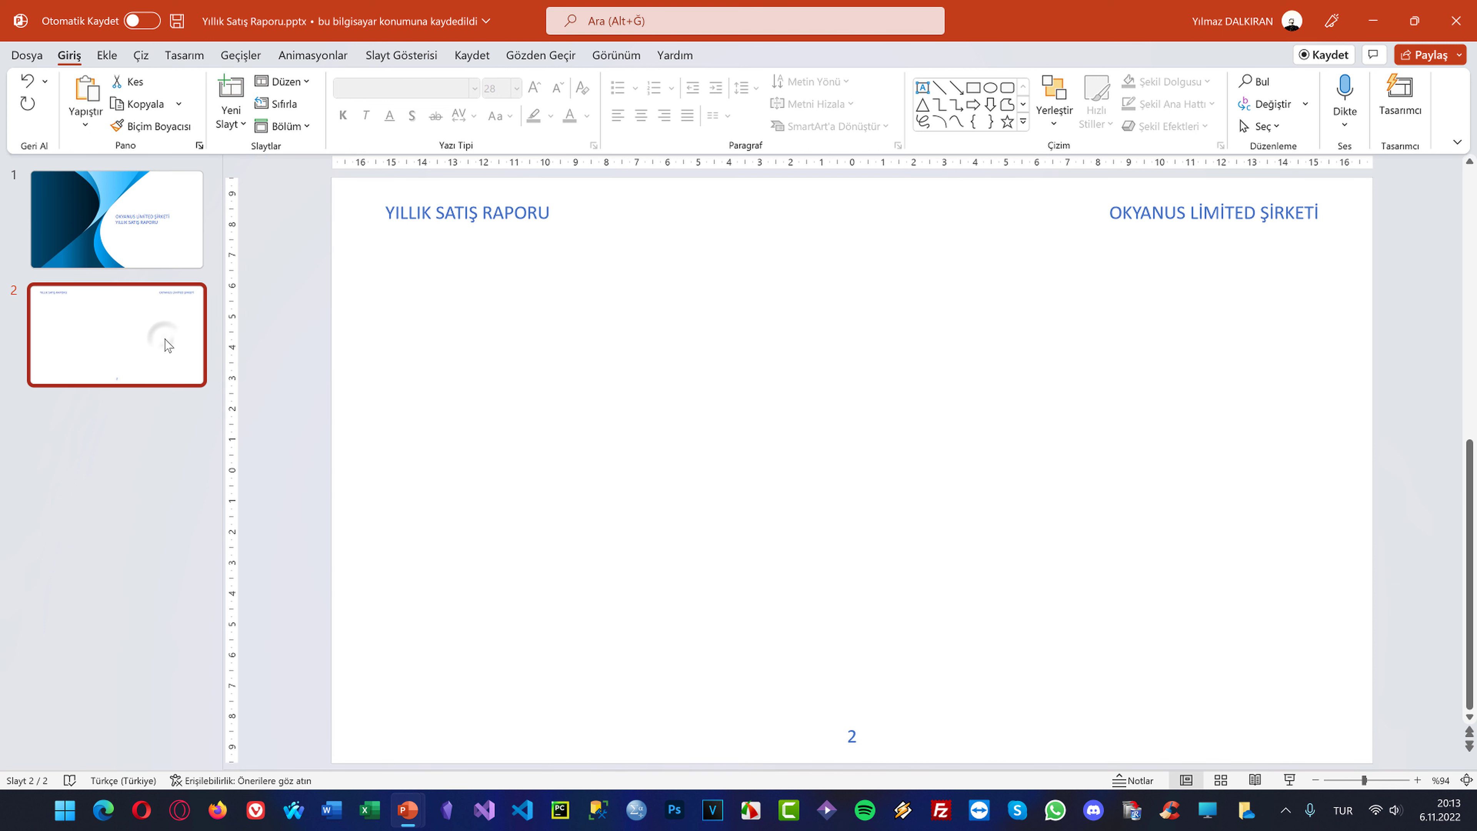
key(Delete)
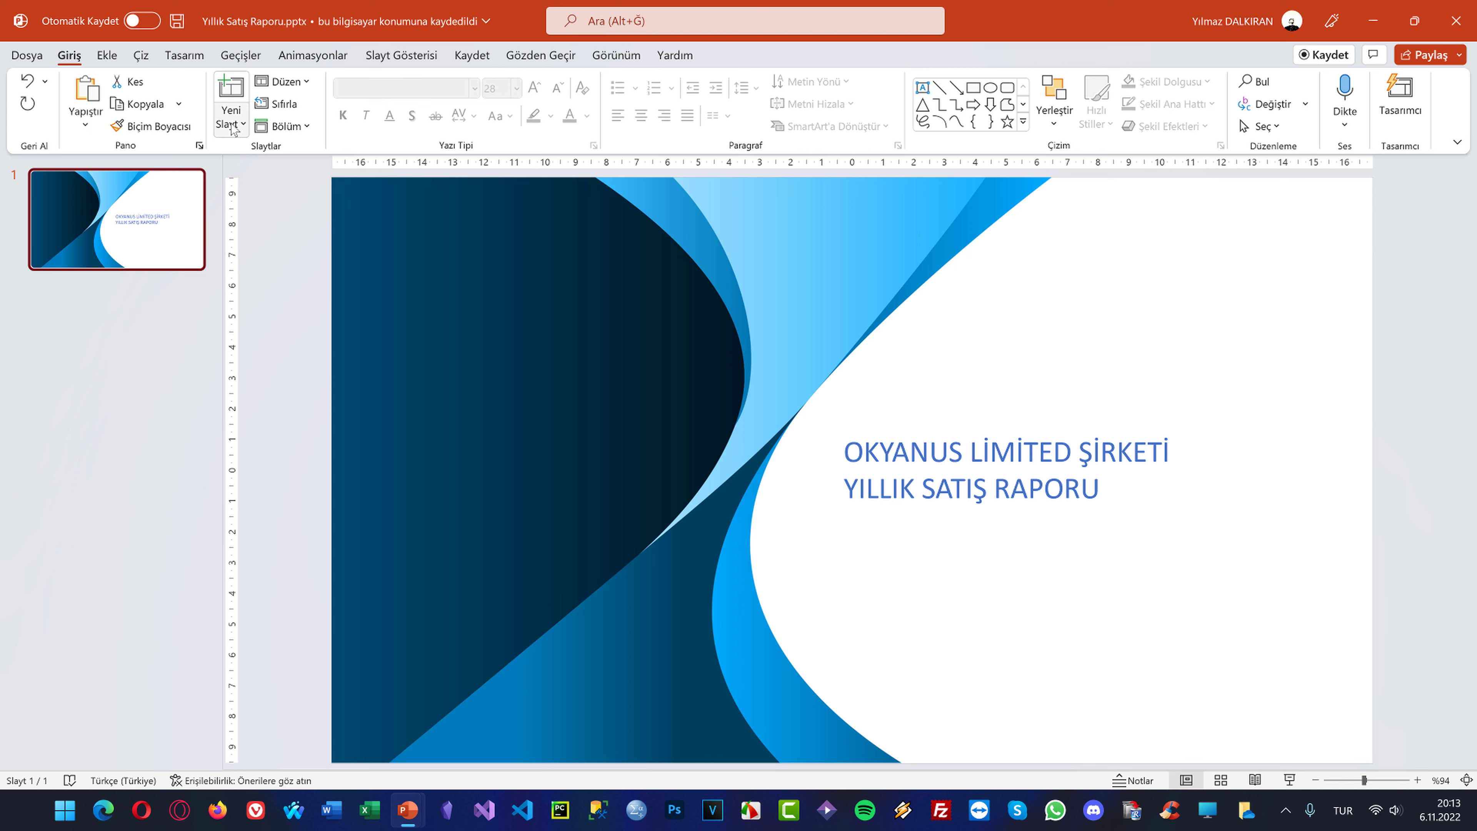
click(233, 123)
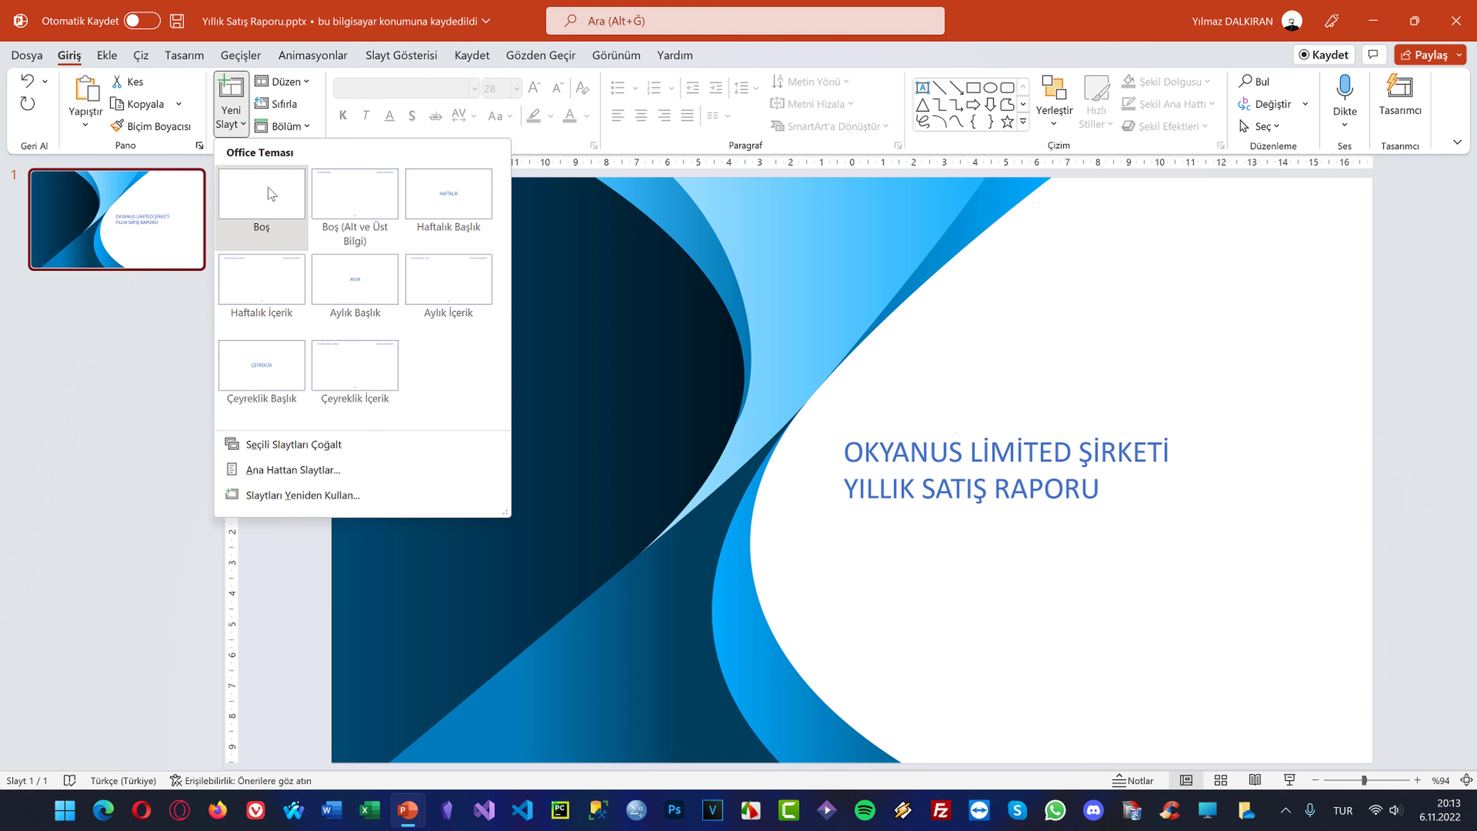
click(339, 198)
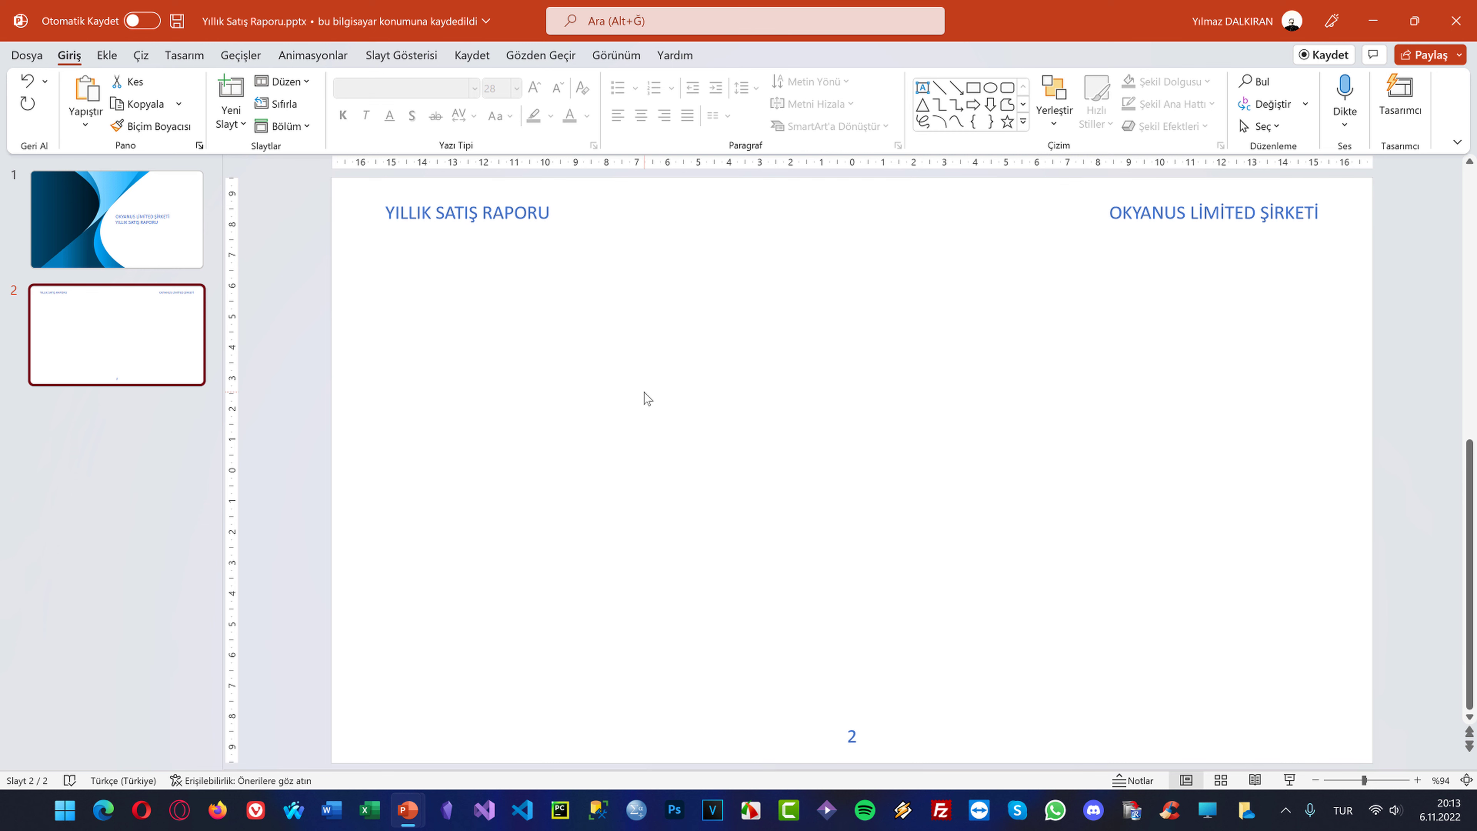
Draw a rounded rectangle labelled HAFTALIK on slide 2 with a blue gradient shadowed style
click(107, 54)
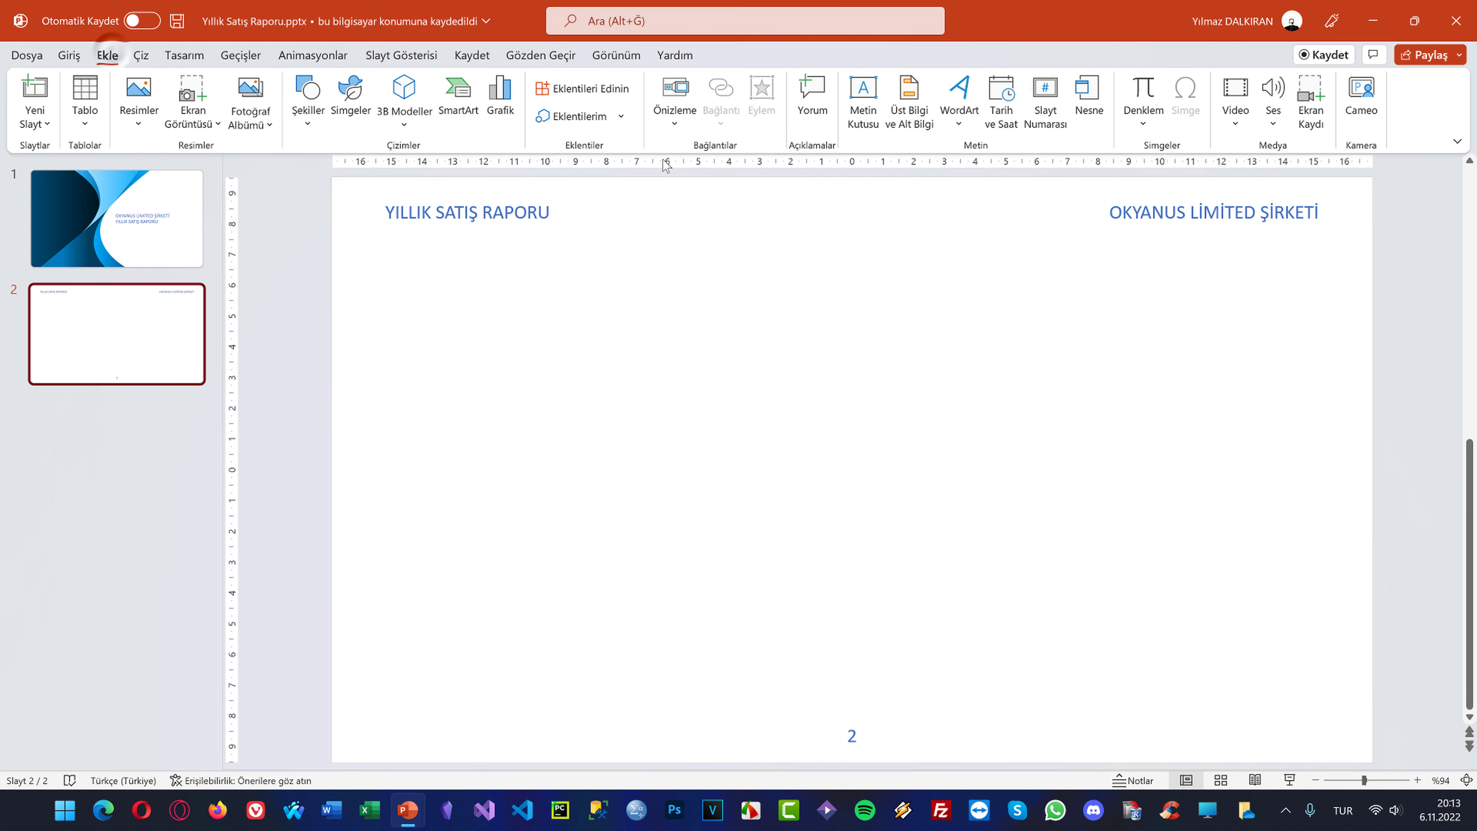
click(307, 96)
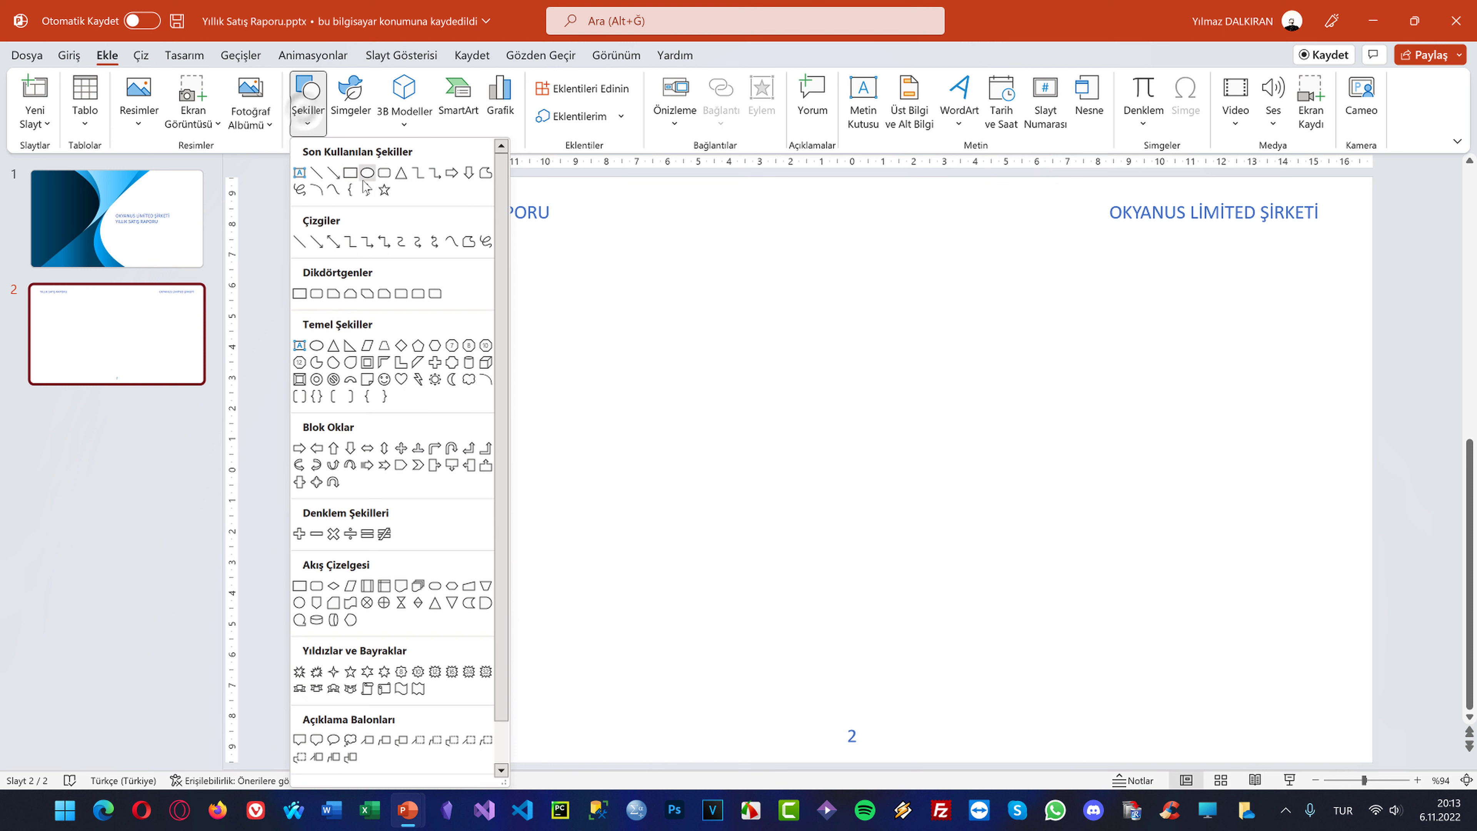
click(385, 173)
drag(450, 300, 740, 371)
text(HAF)
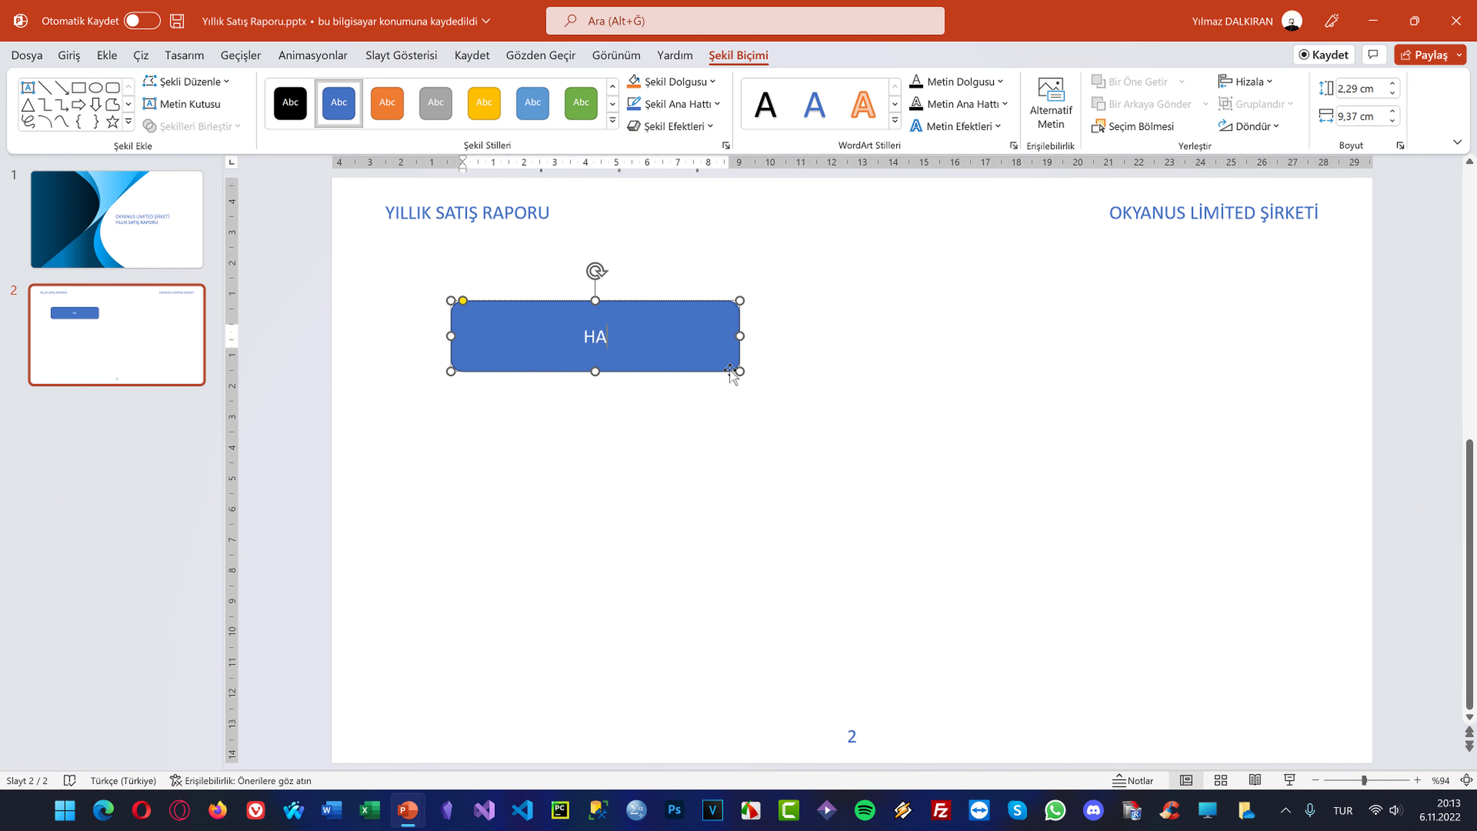
text(TALIK)
click(612, 120)
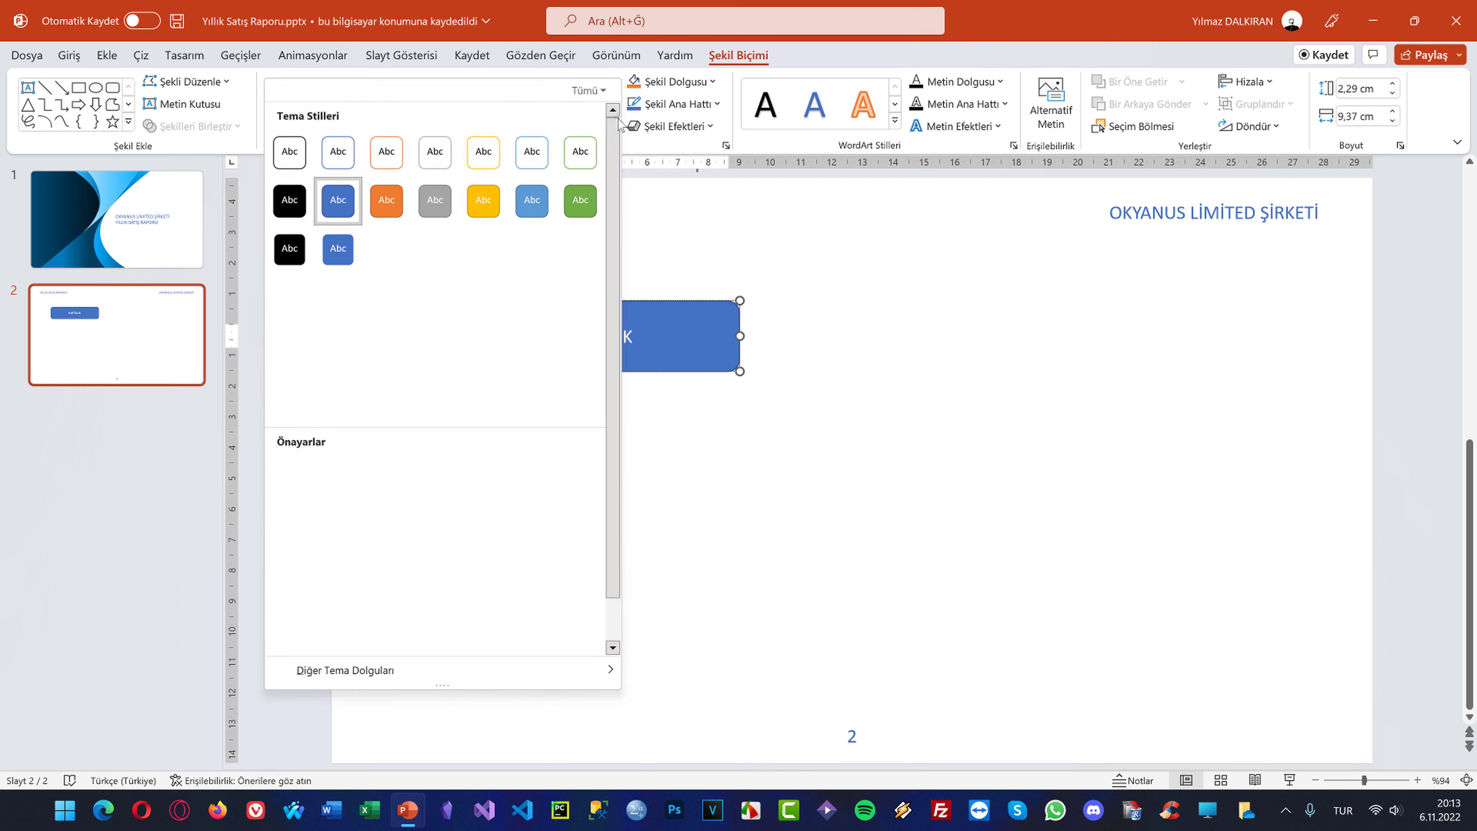
click(334, 400)
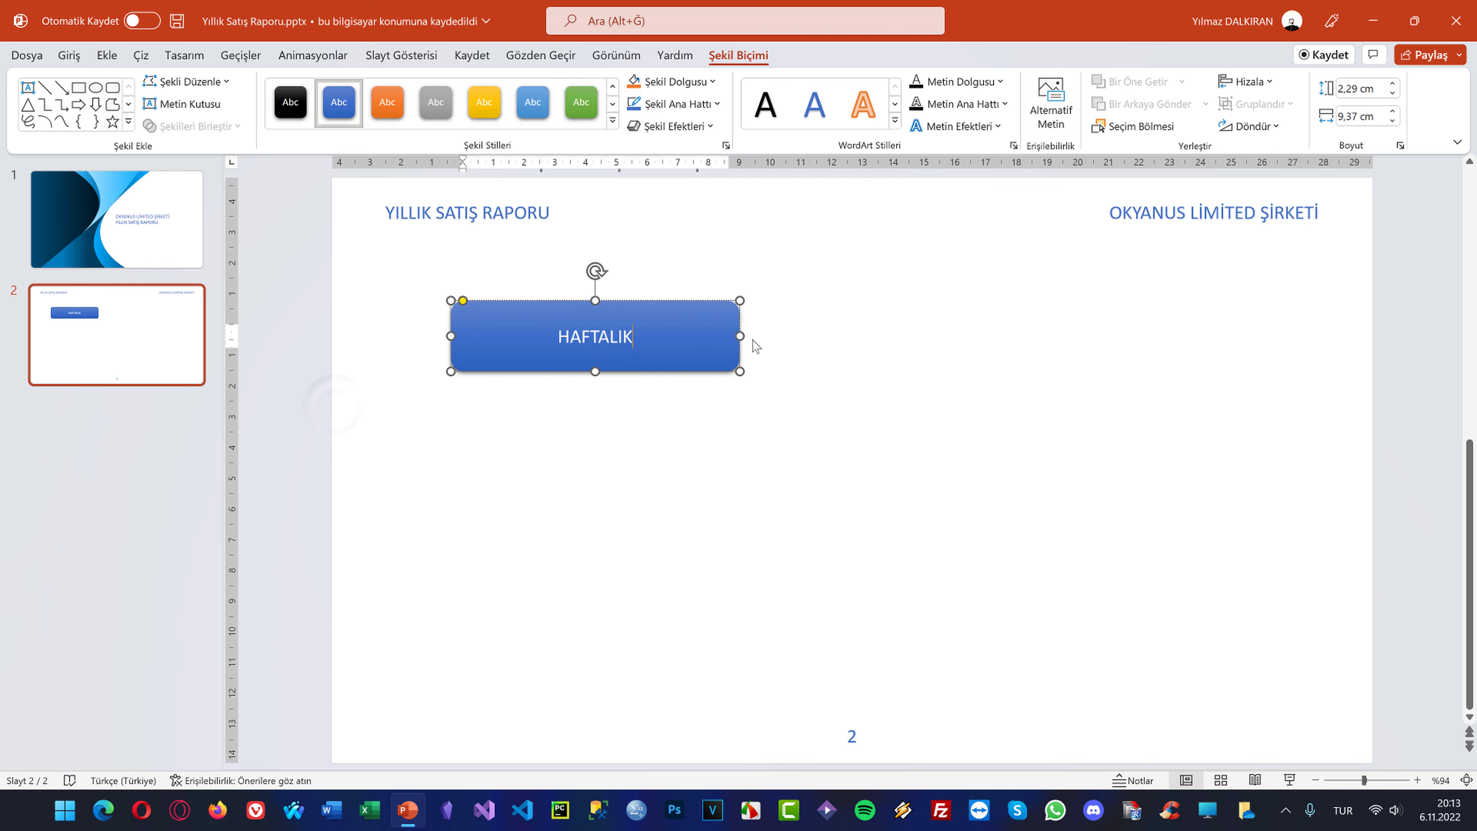
Resize HAFTALIK to 5,89 × 1,73 cm and add a copy relabelled AYLIK
drag(737, 333, 630, 333)
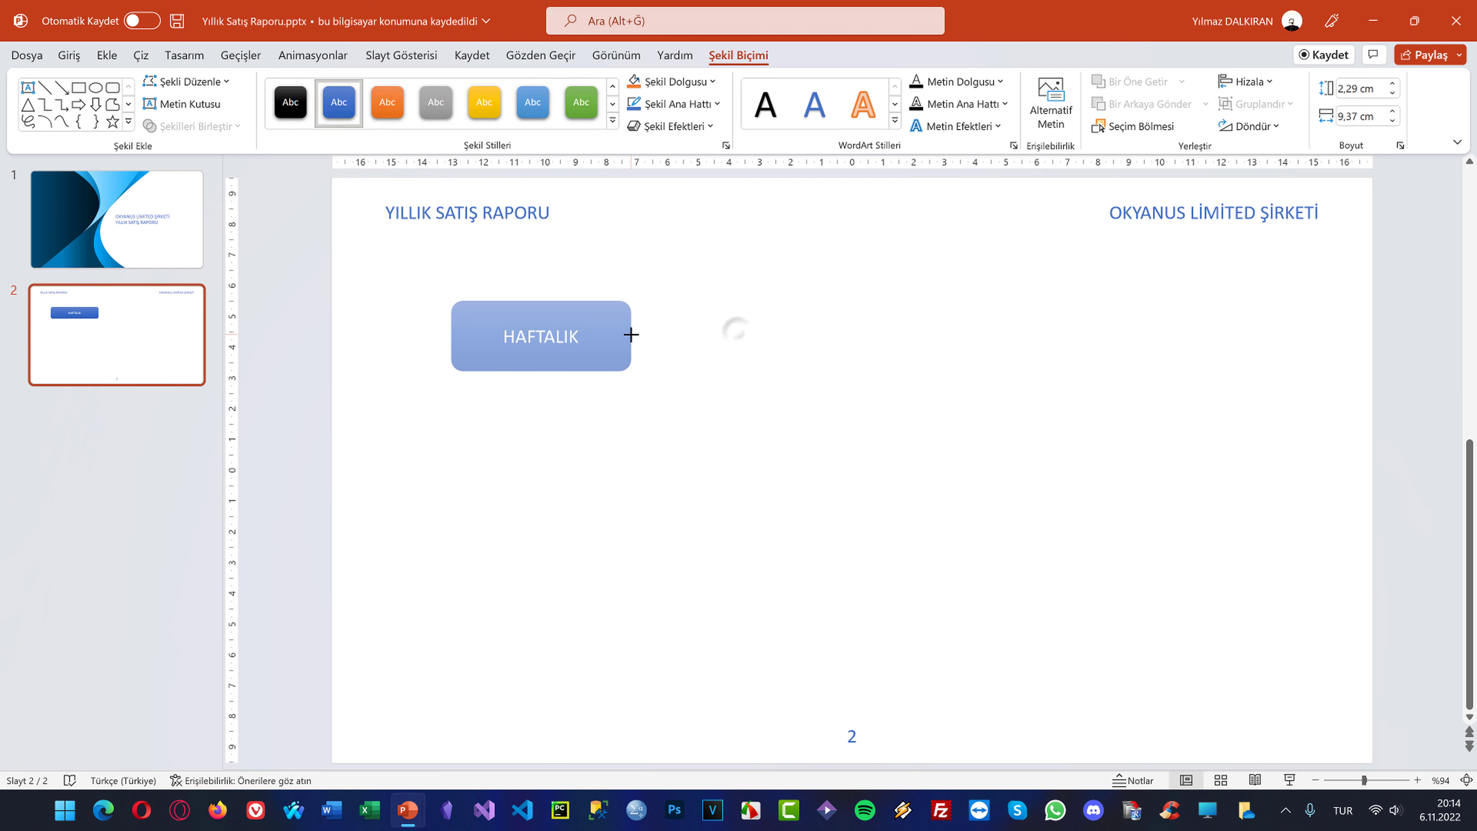
mouse_move(548, 351)
mouse_down()
mouse_move(663, 350)
mouse_move(876, 465)
mouse_up()
key(ctrl+v)
click(876, 465)
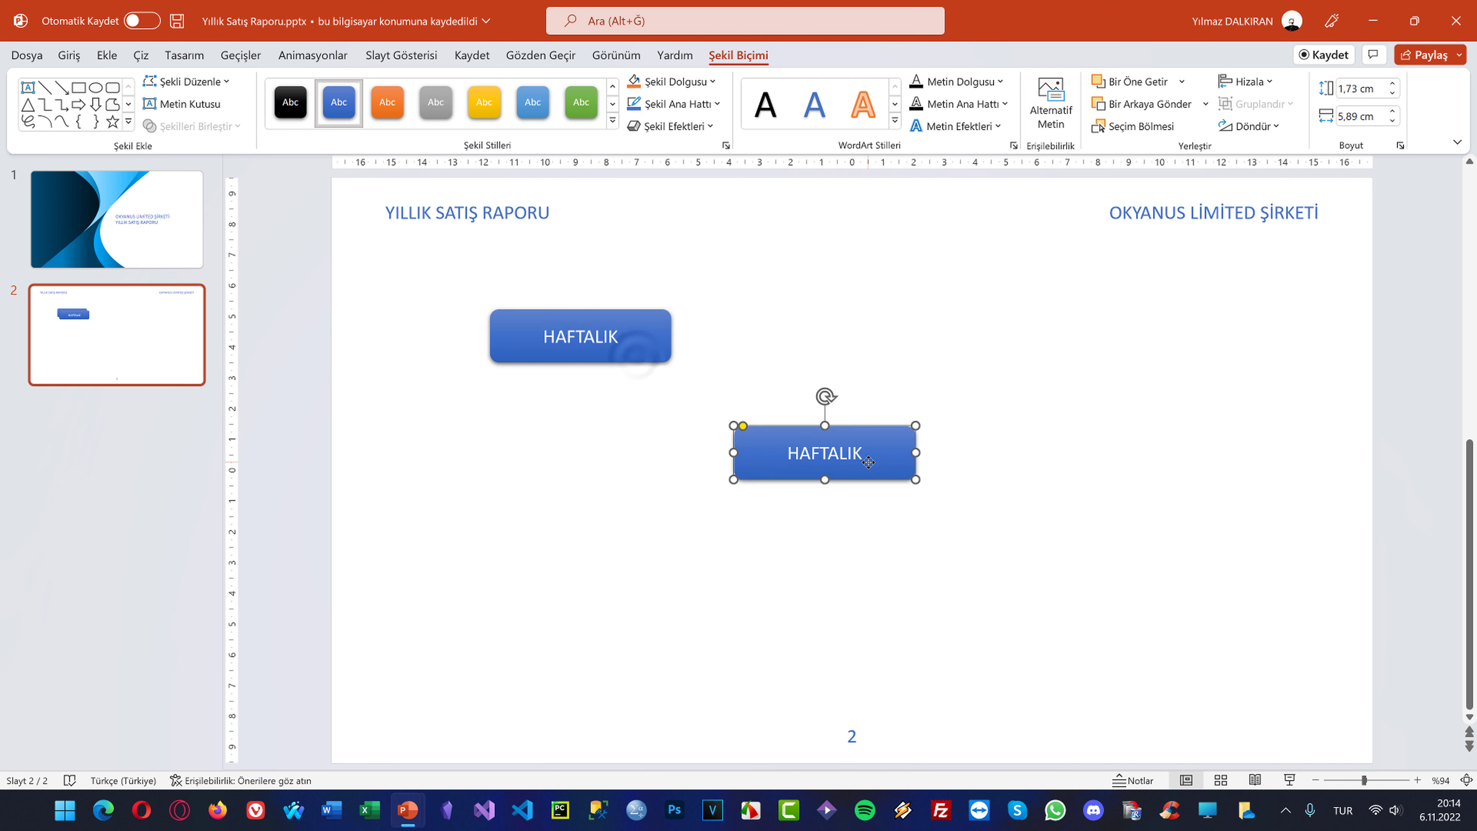
double_click(828, 454)
text(AY)
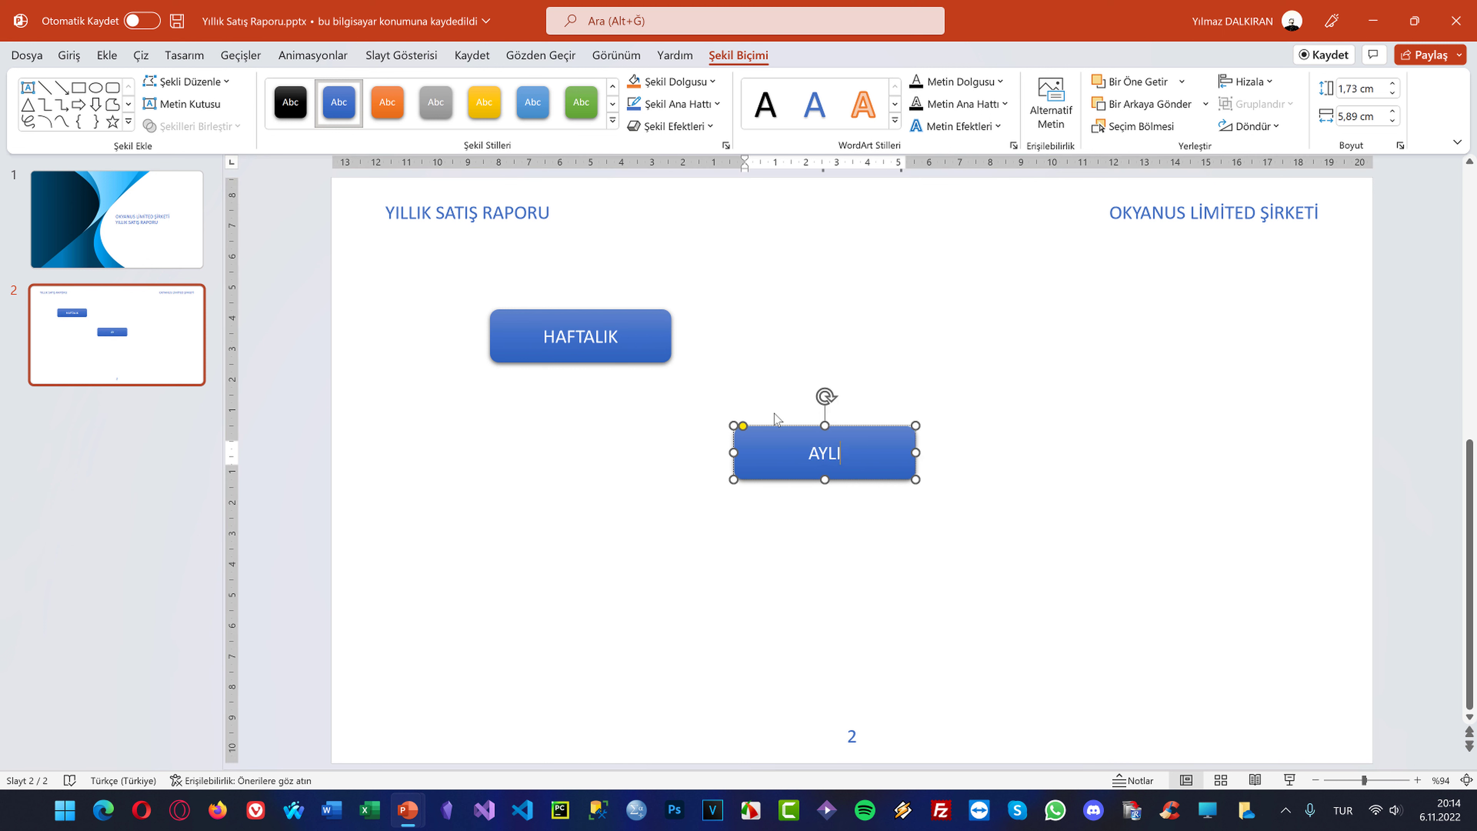
click(834, 508)
Paste another copy at the lower right and relabel it ÇEYREKLİK
key(ctrl+v)
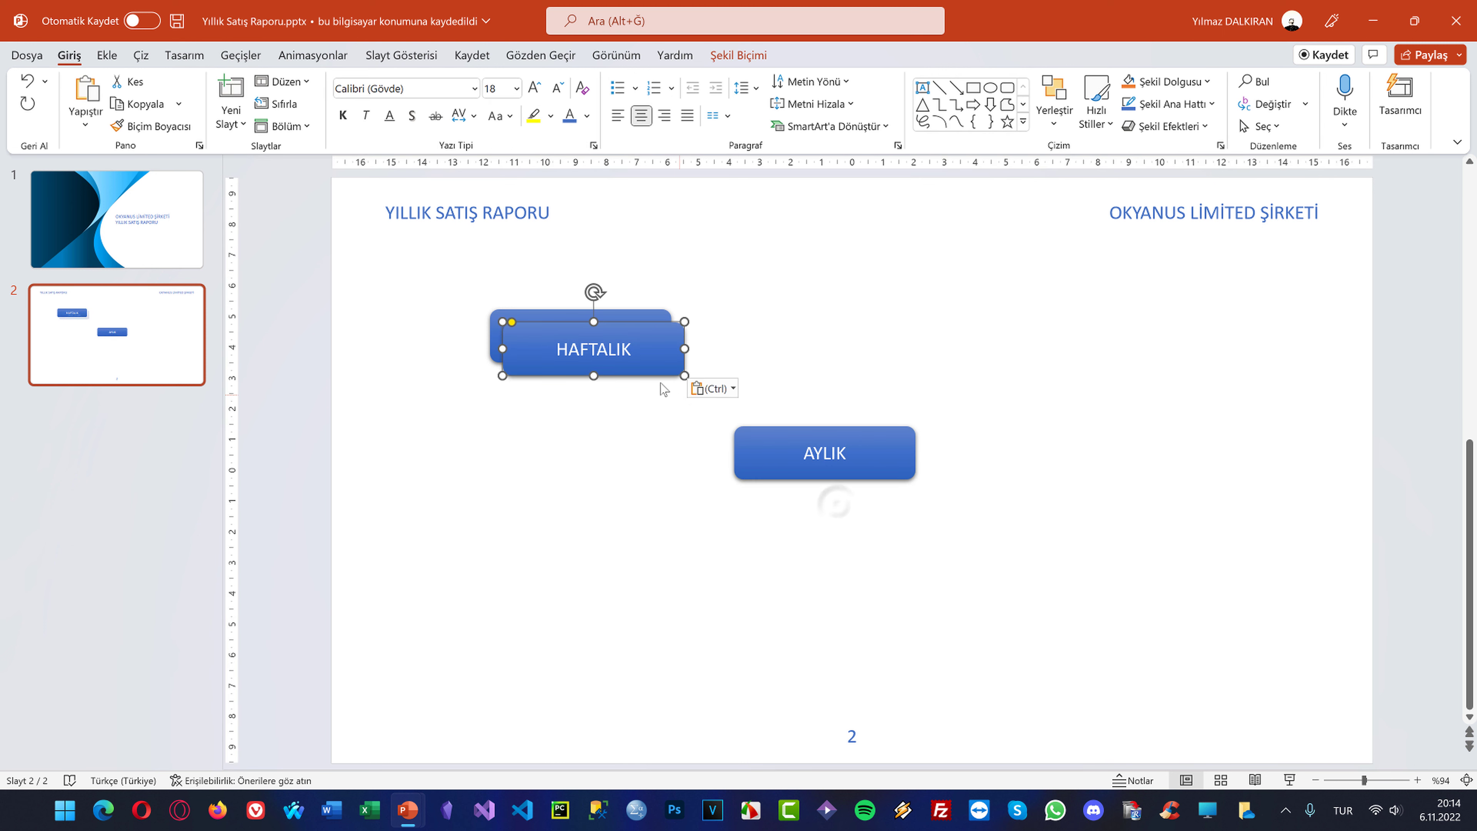
drag(639, 352, 1145, 593)
click(1144, 594)
double_click(1077, 583)
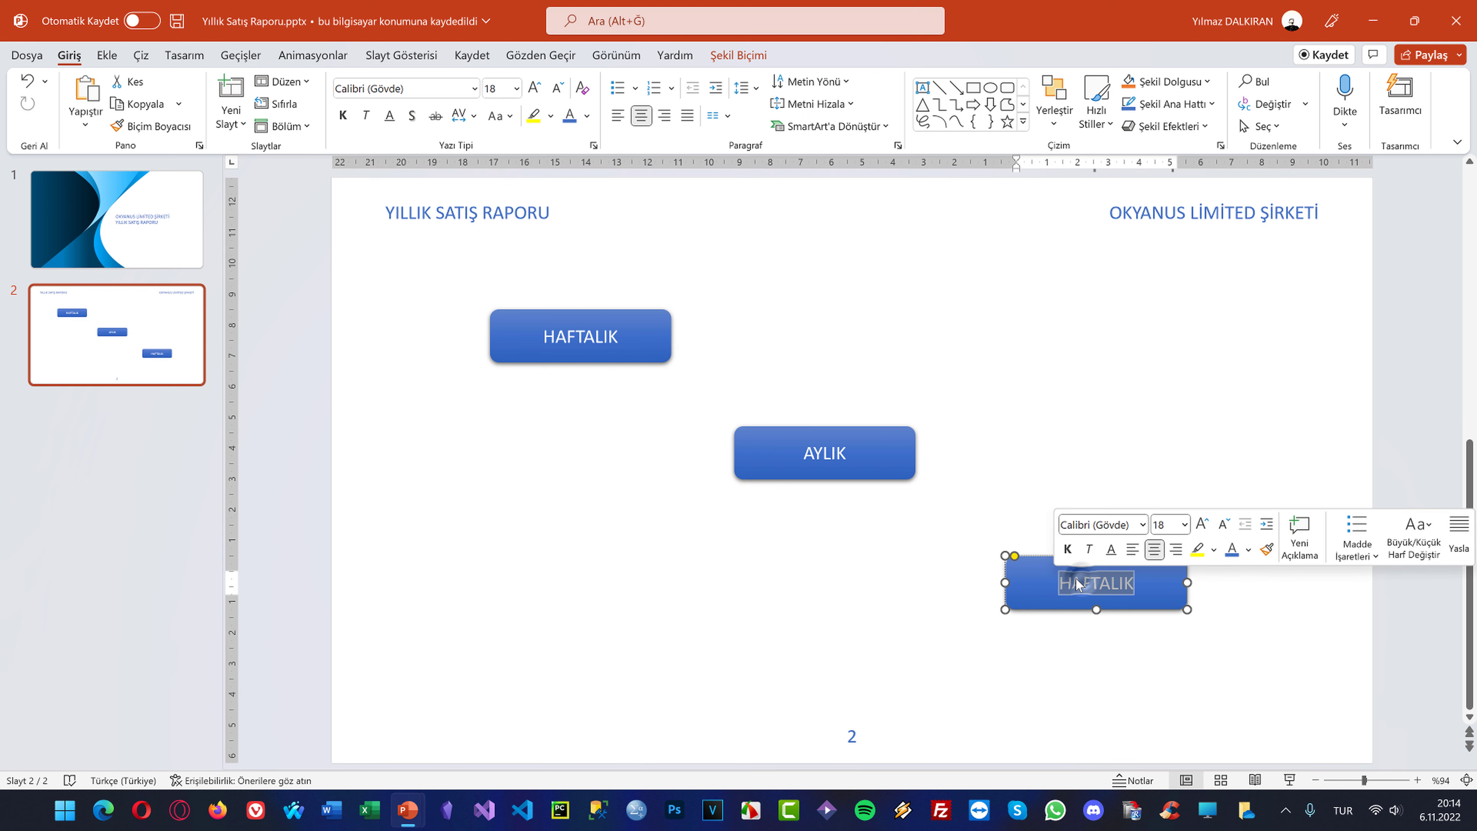
text(ÇEYREK)
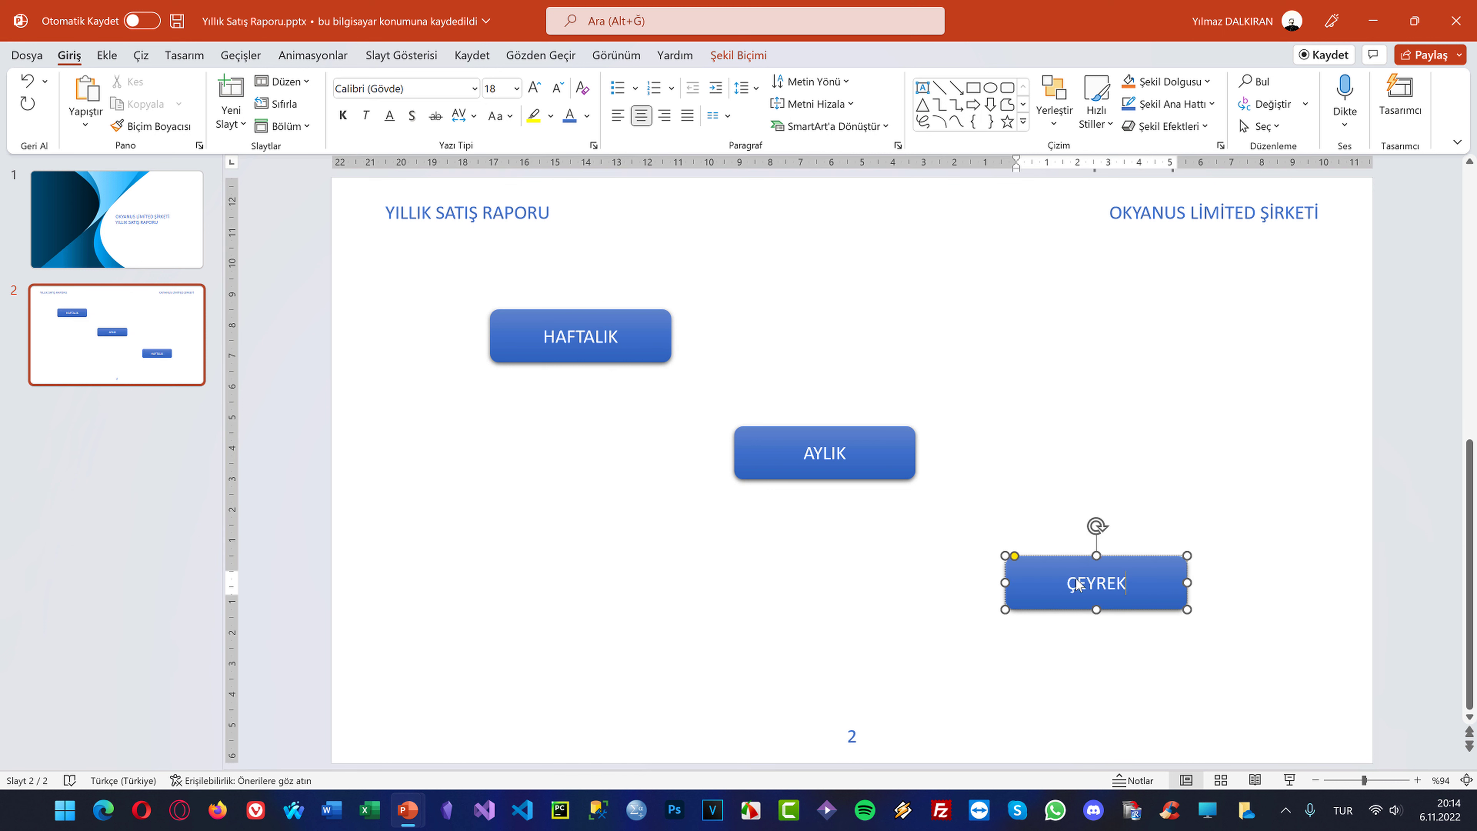
text(LİK)
Nudge the HAFTALIK and AYLIK buttons into staggered positions
click(1076, 290)
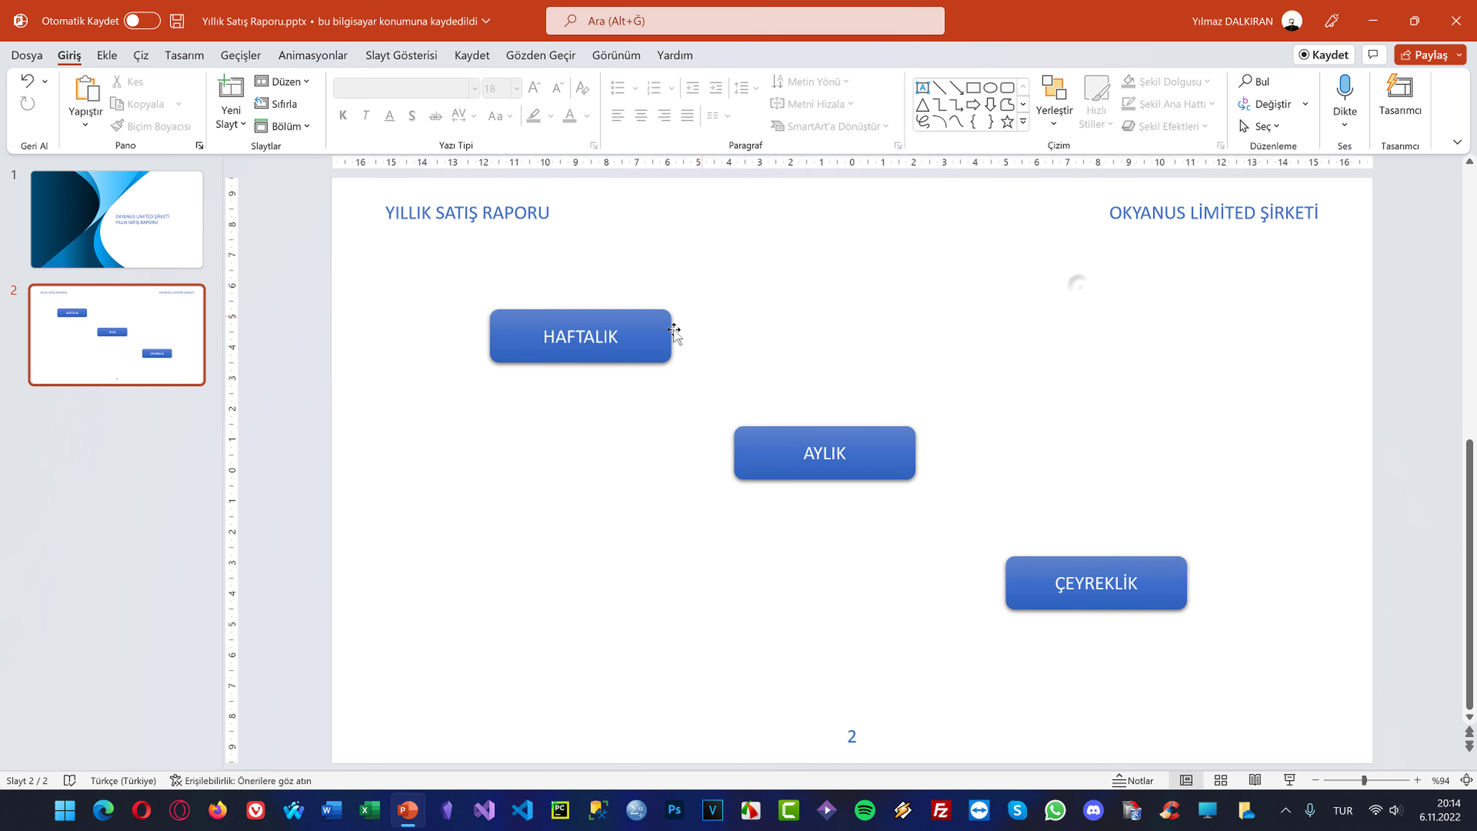
click(611, 337)
shift+click(878, 461)
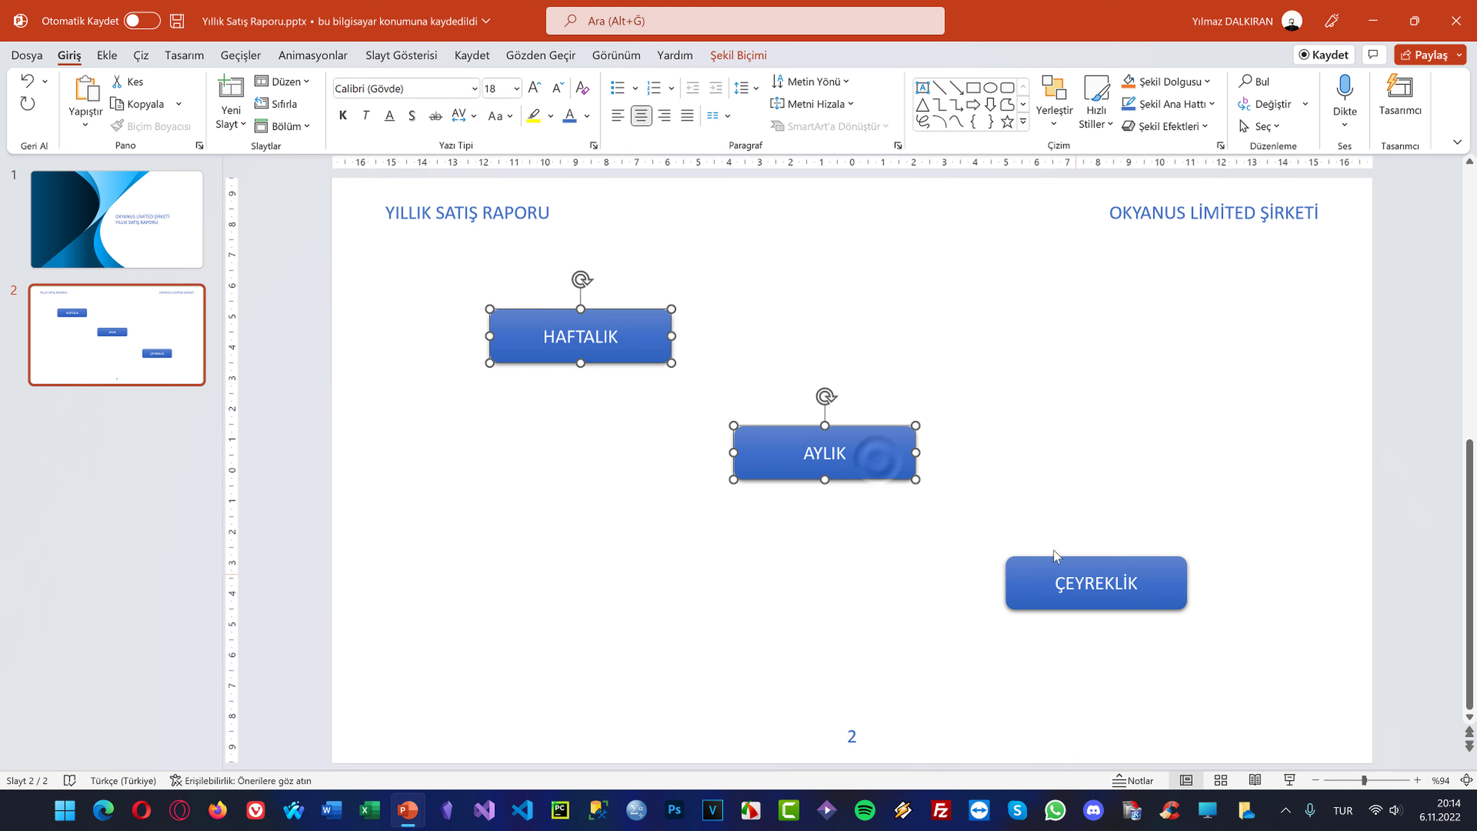
drag(890, 465, 878, 451)
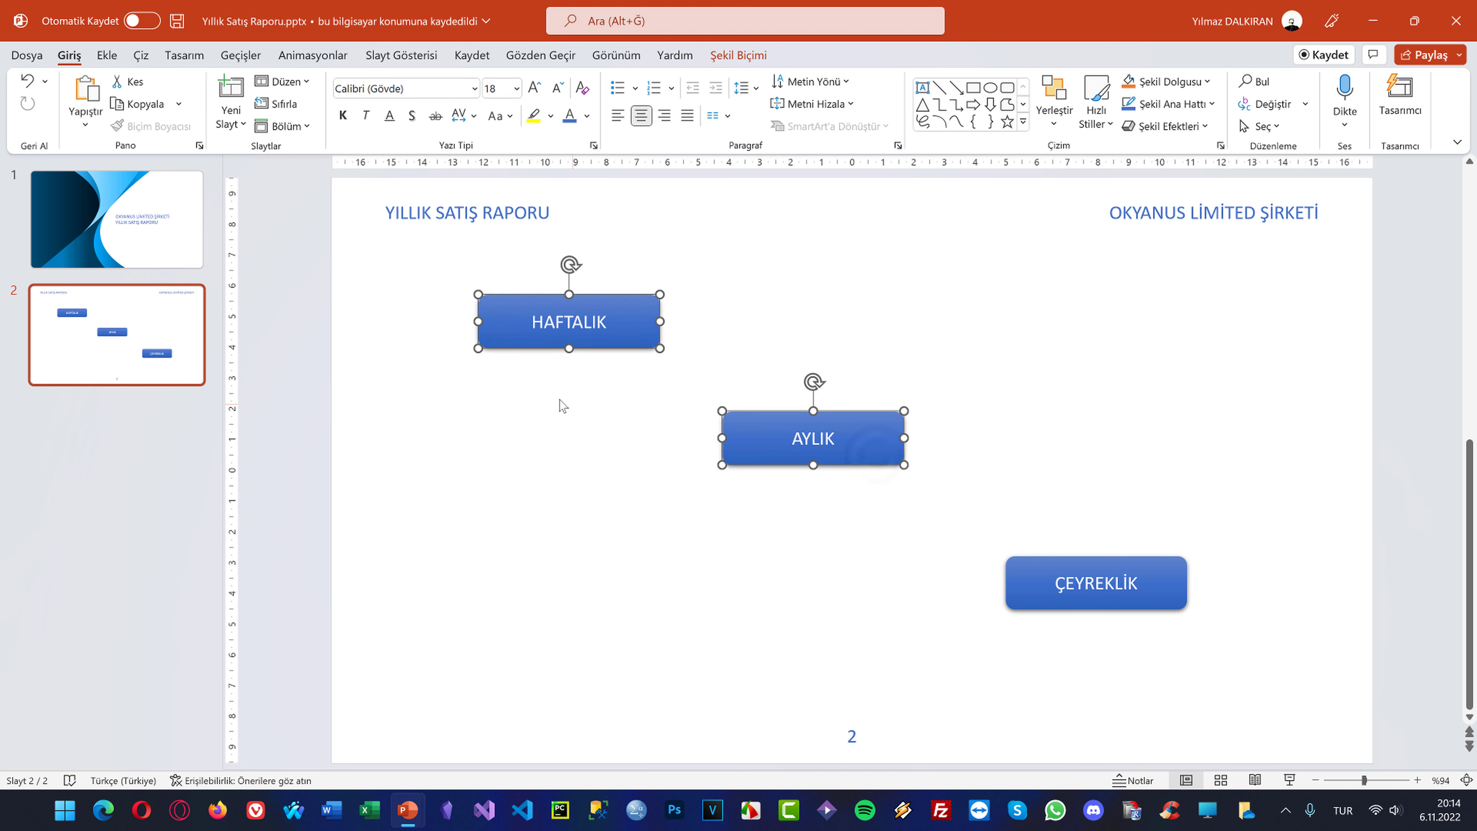
click(557, 397)
click(572, 317)
drag(629, 319, 618, 319)
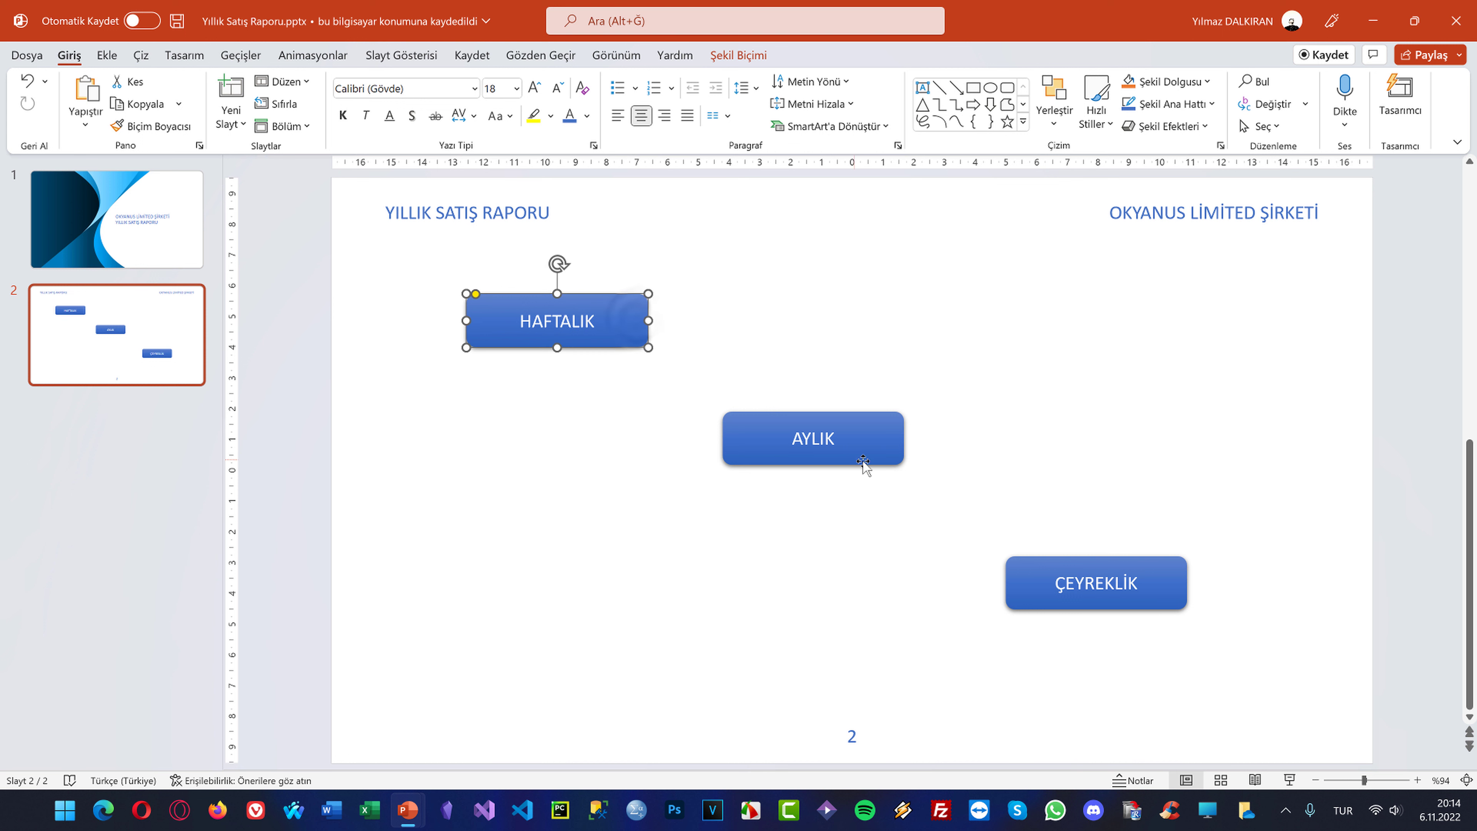
drag(863, 447, 870, 470)
Move ÇEYREKLİK and AYLIK further down and to the right
click(1030, 593)
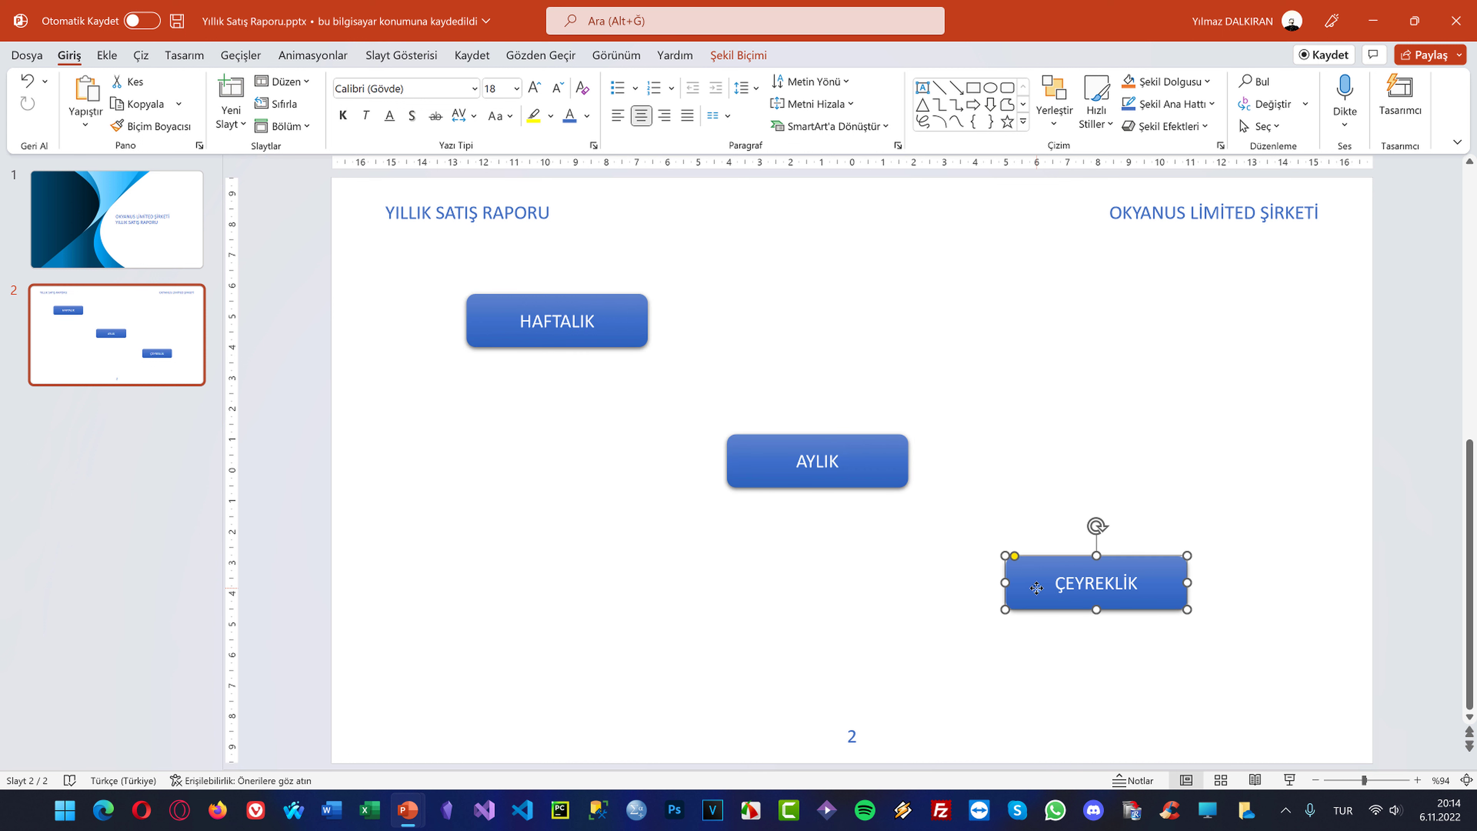
click(1030, 593)
drag(1030, 594, 1094, 639)
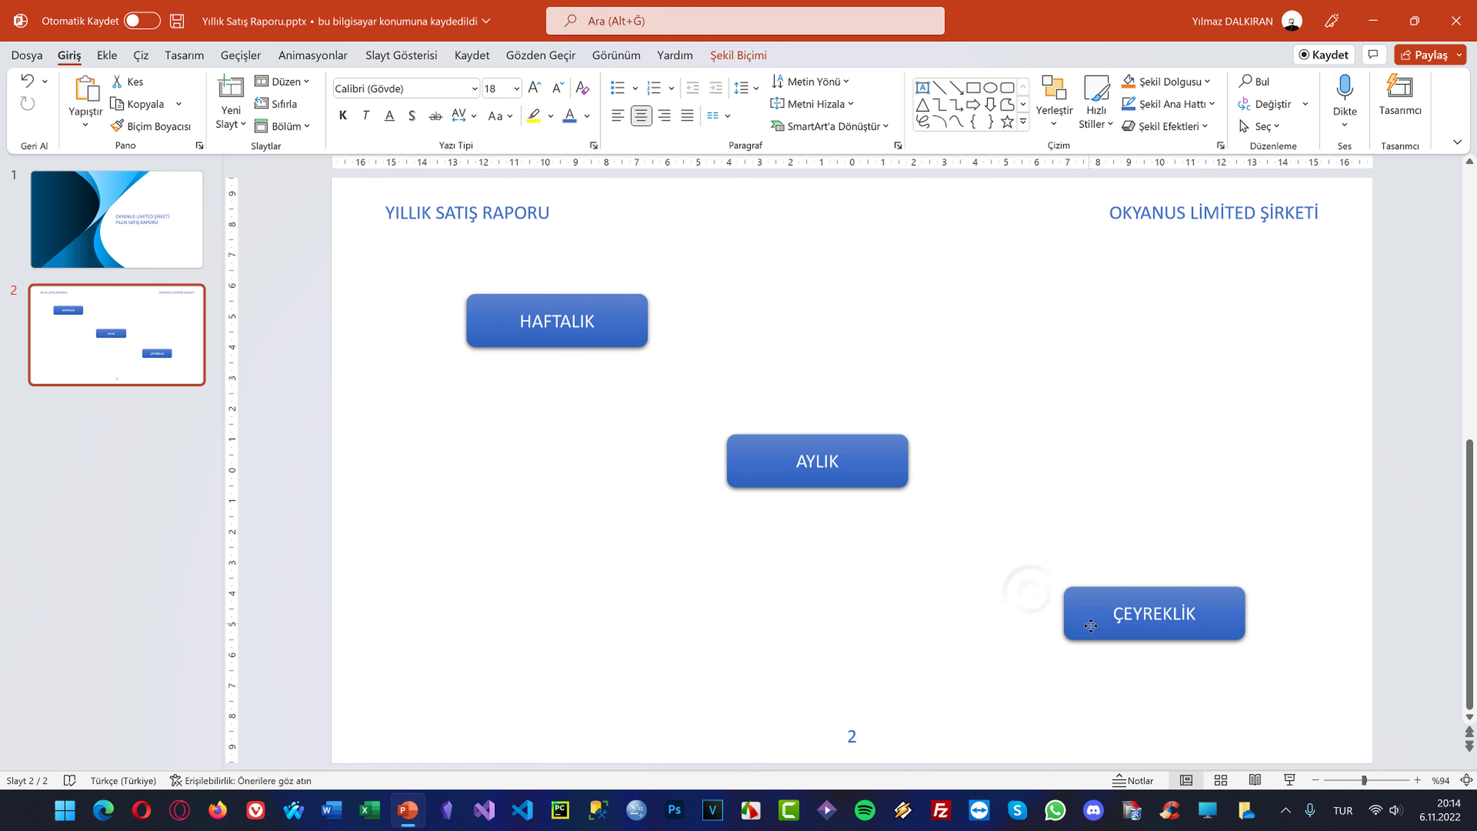
click(882, 461)
drag(882, 461, 906, 479)
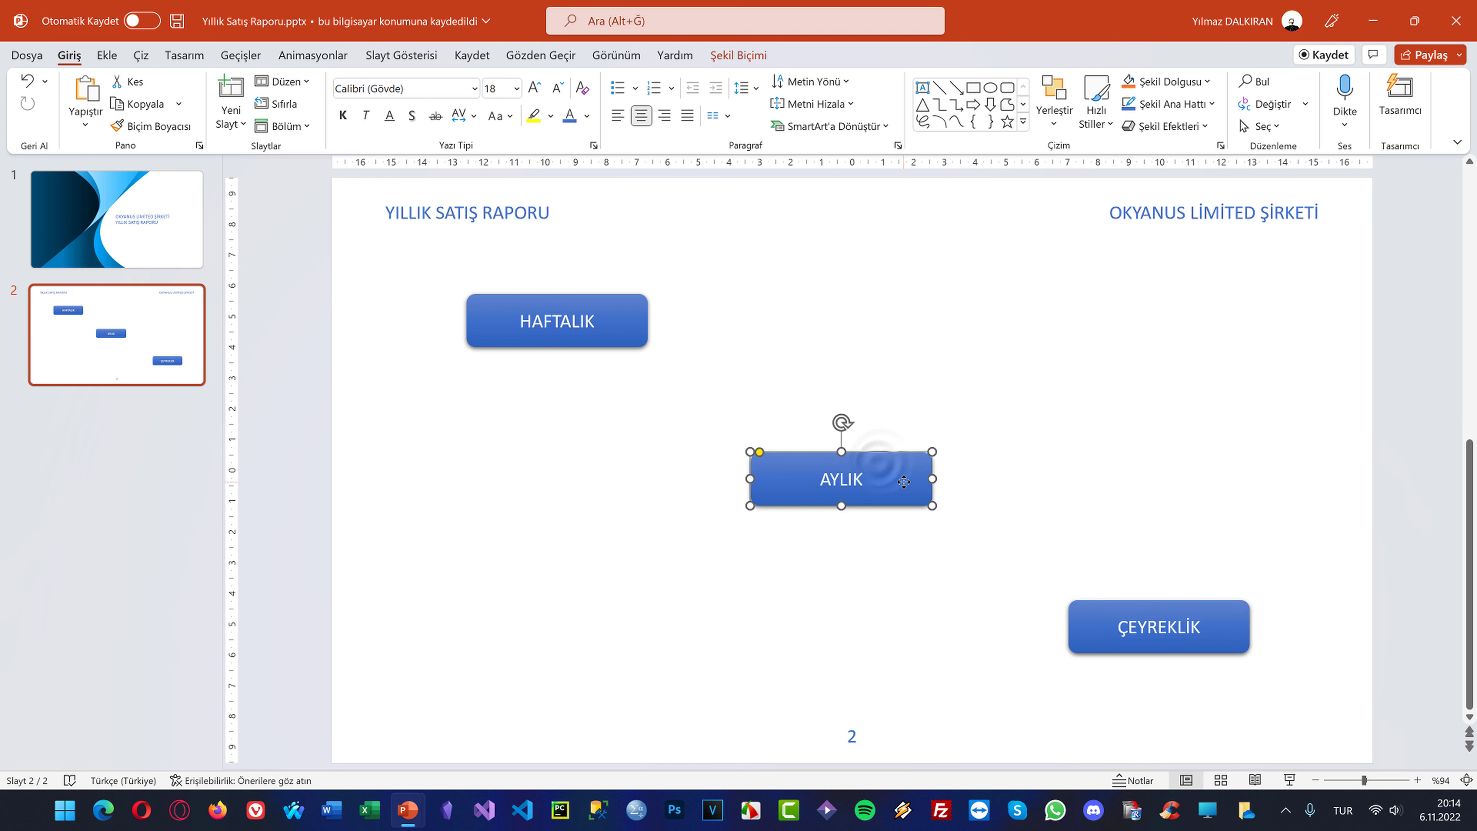
Centre AYLIK horizontally and vertically on the slide with Ortala and Ortaya Hizala
click(1046, 129)
mouse_move(1103, 410)
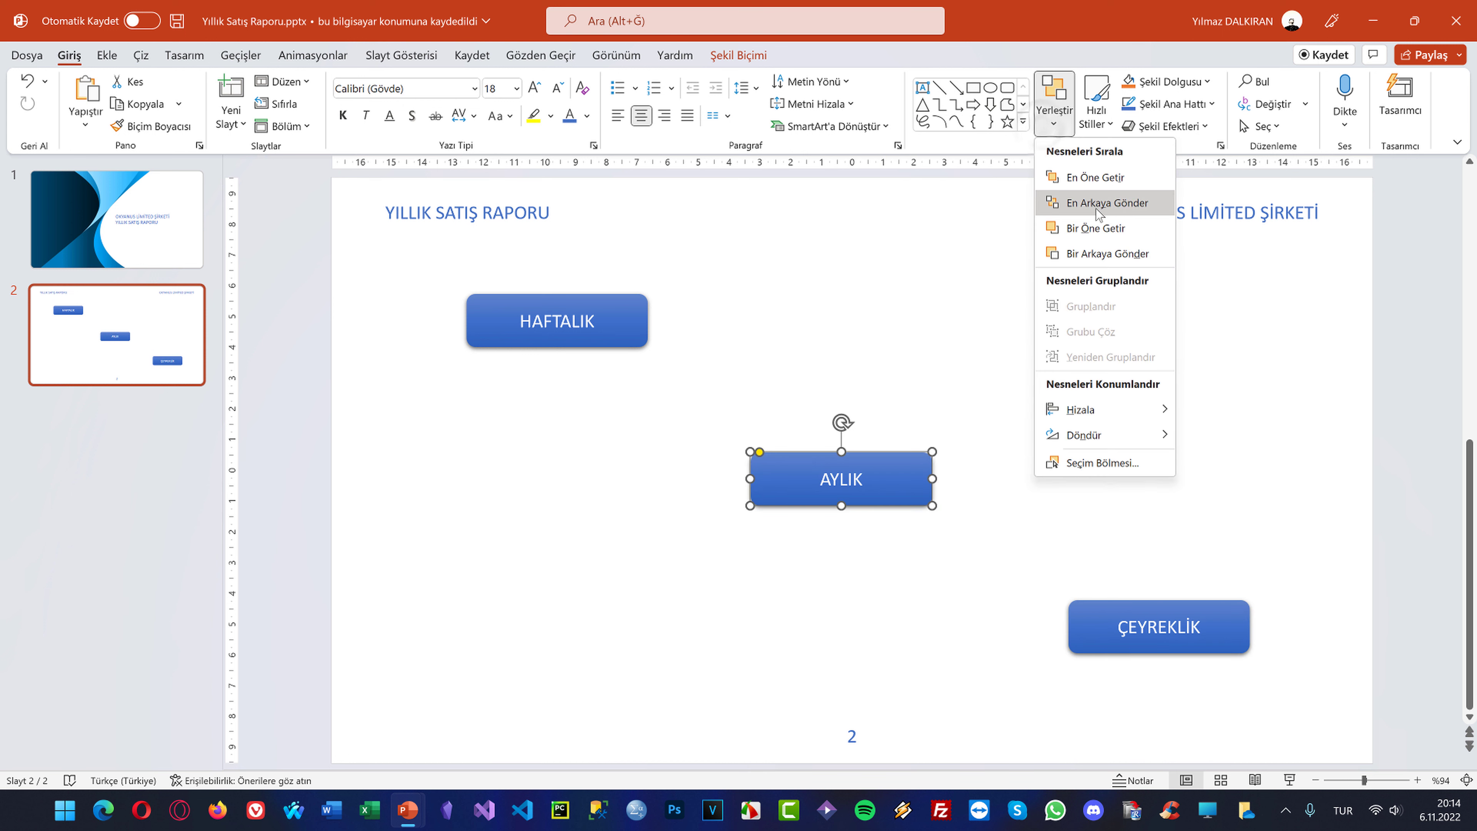
click(1220, 436)
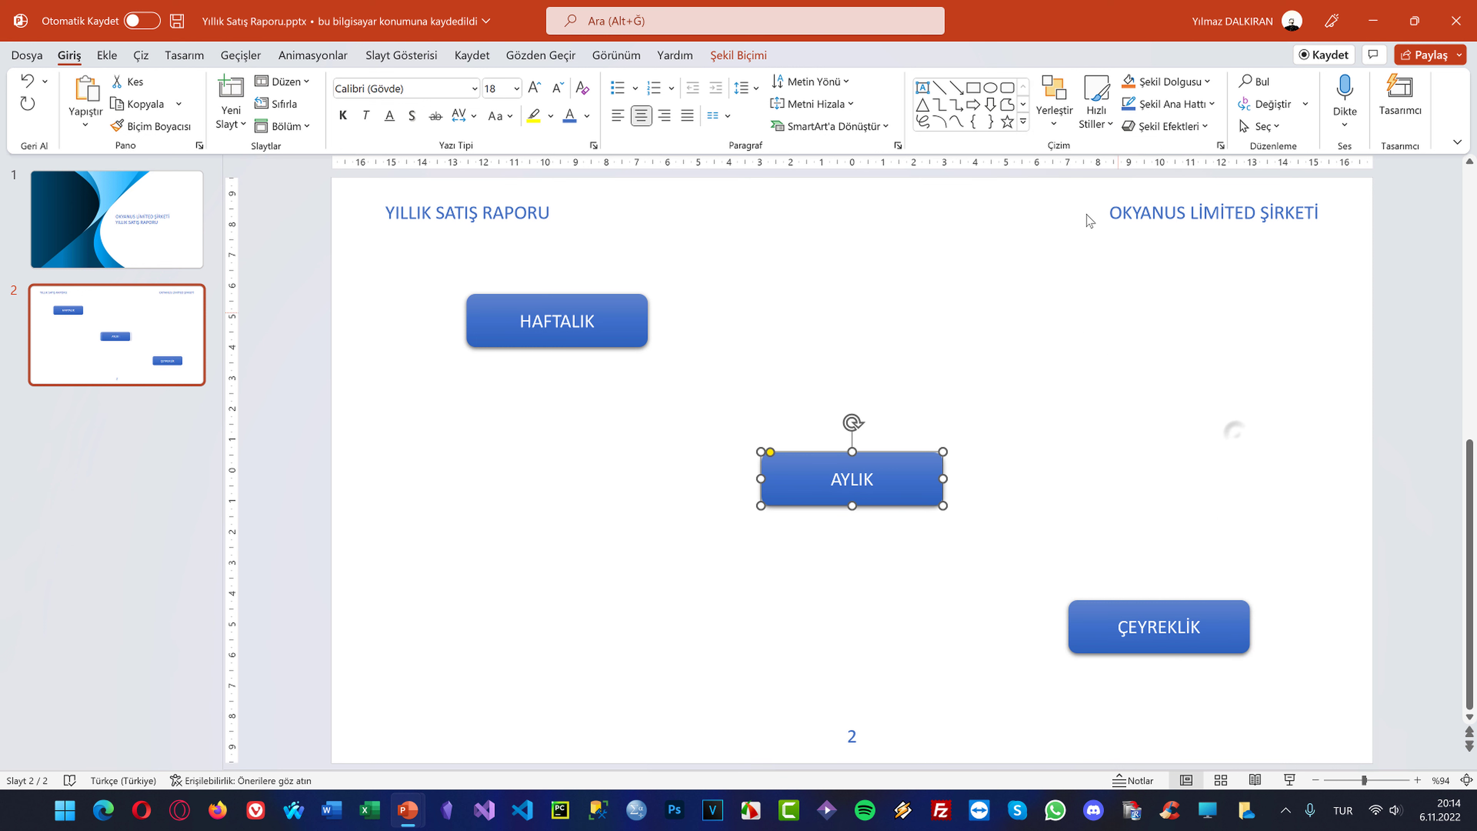
click(1054, 99)
mouse_move(1102, 408)
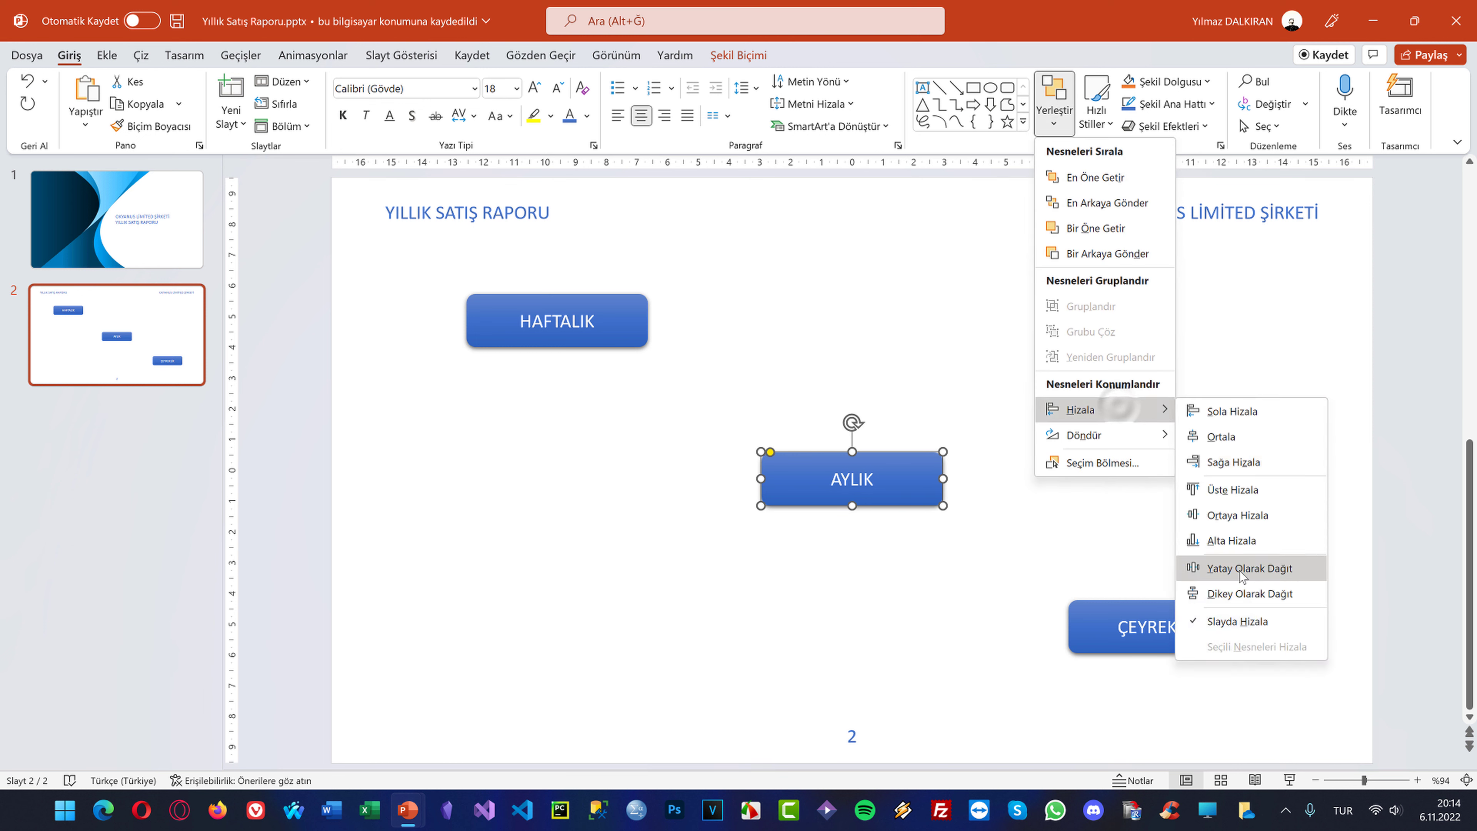
click(1233, 514)
click(862, 292)
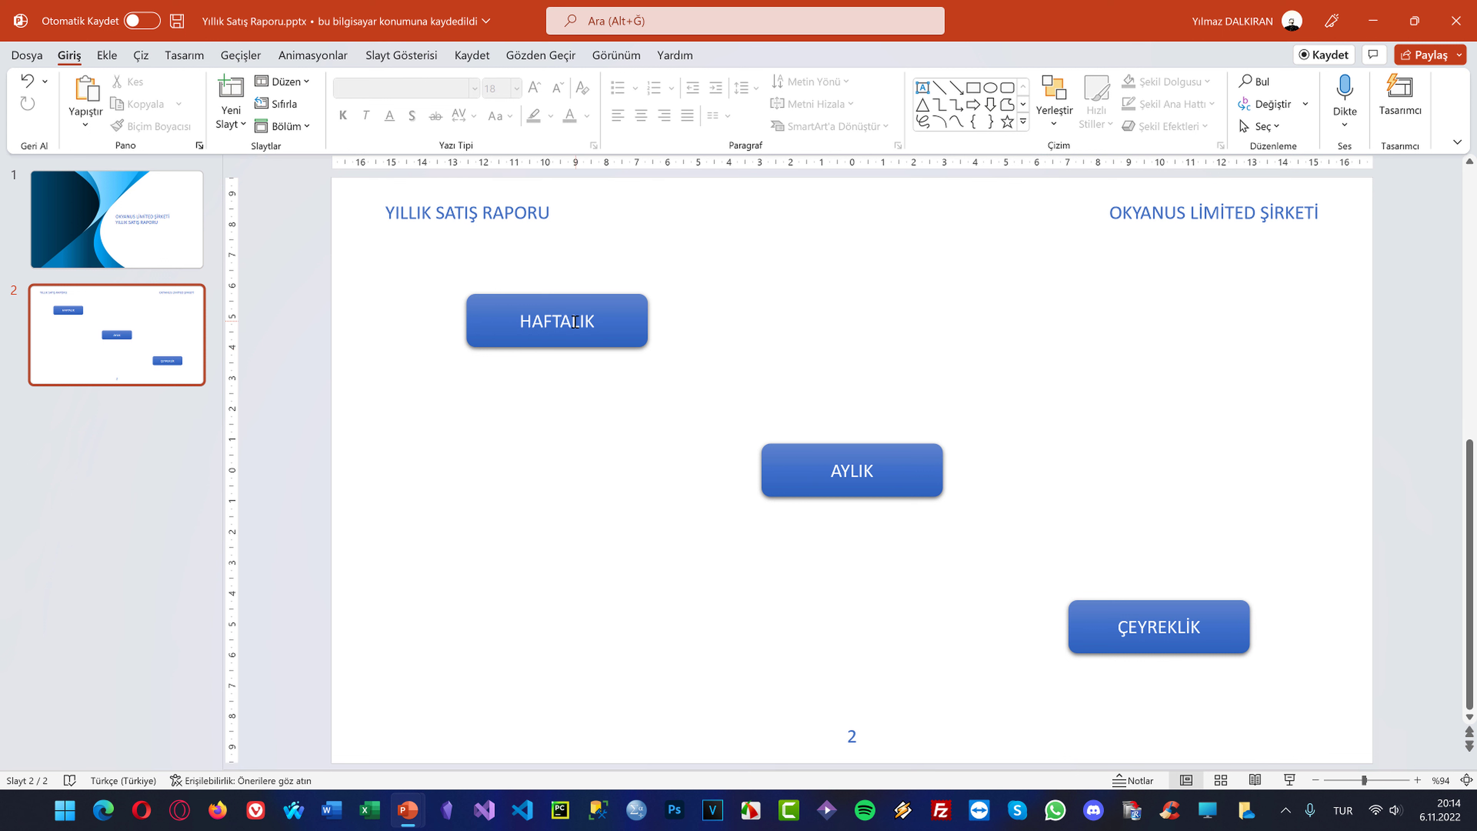
click(113, 252)
key(F5)
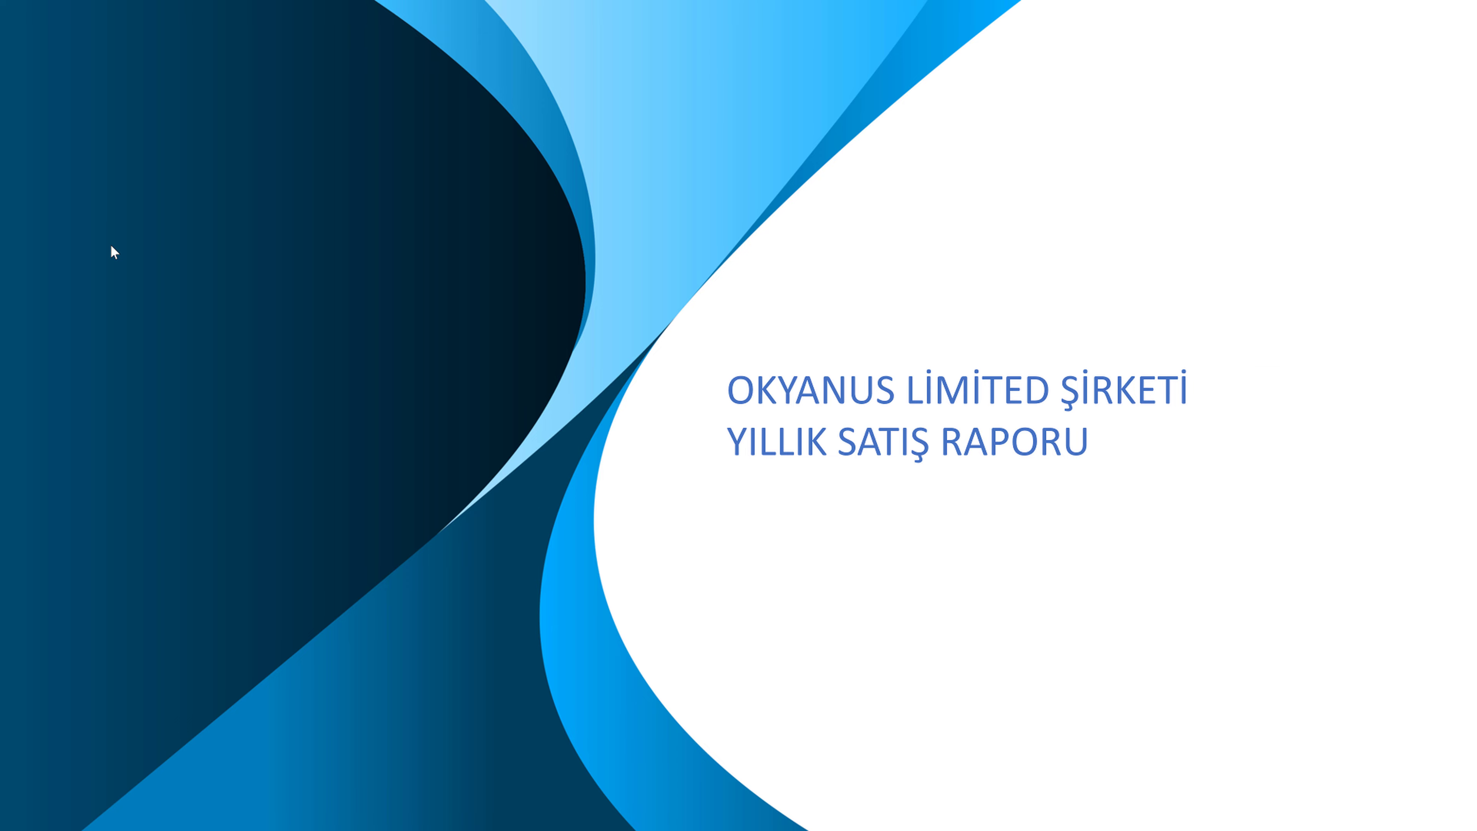
click(112, 246)
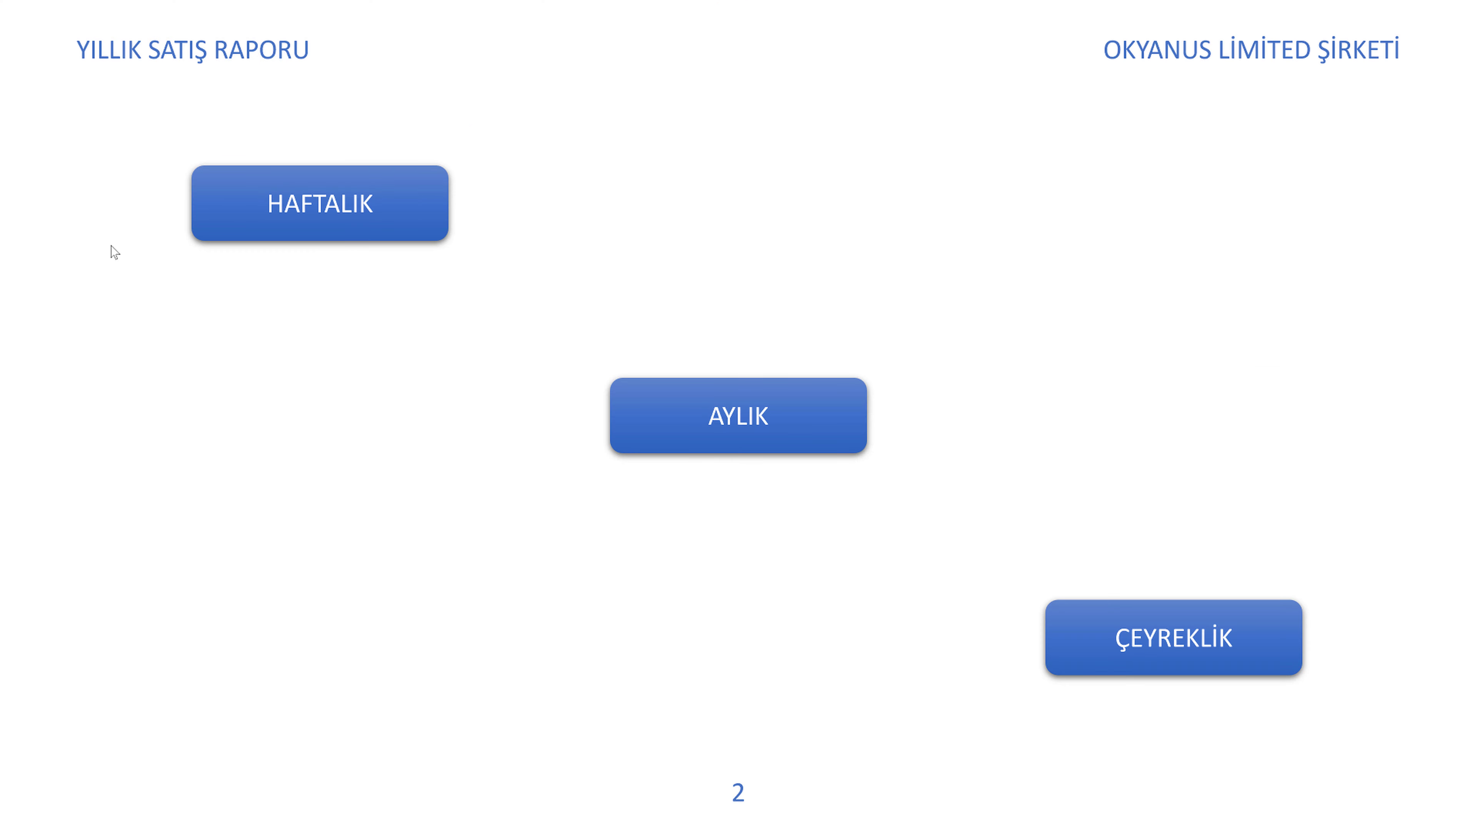
click(111, 245)
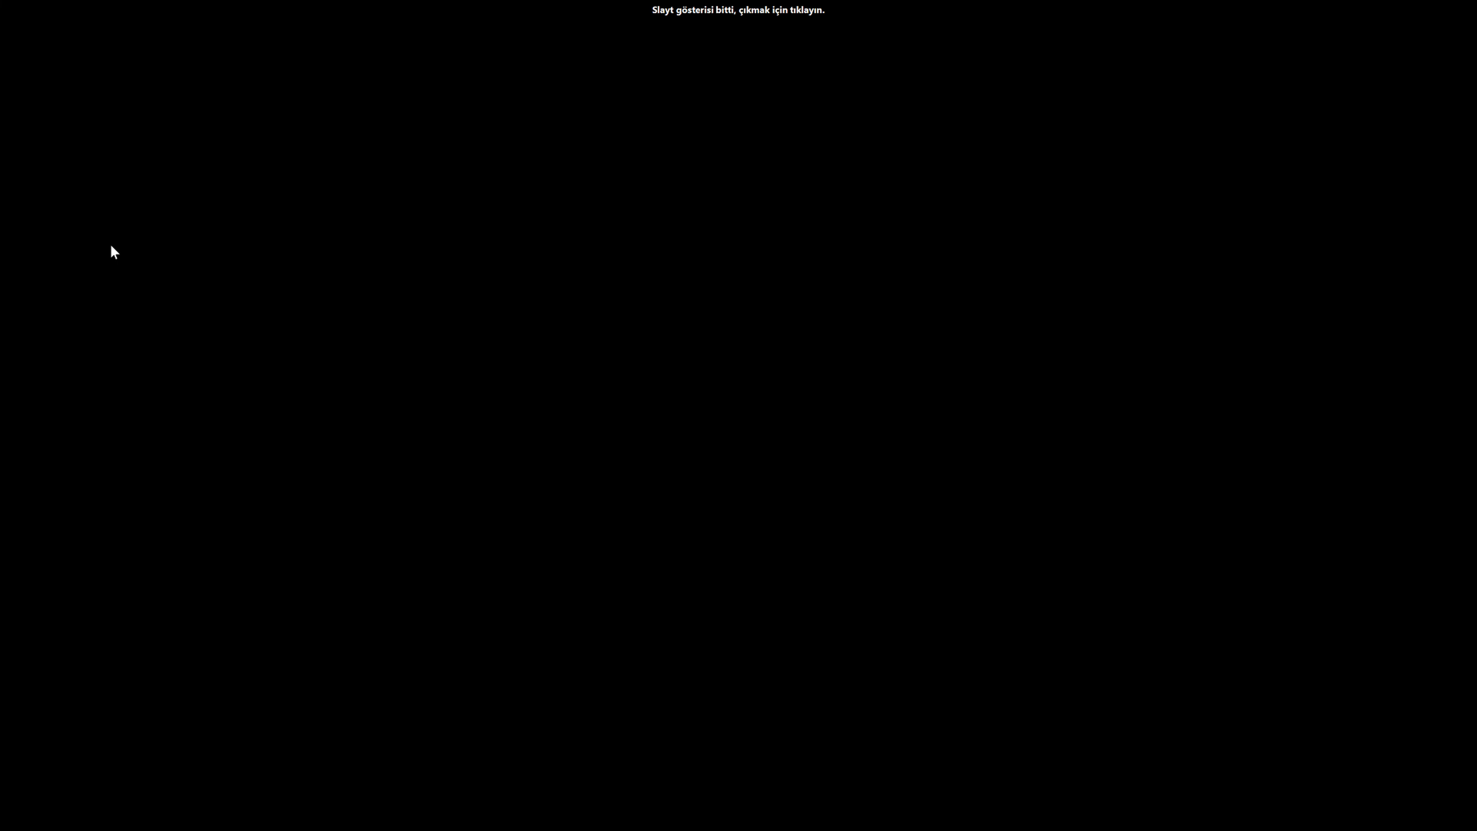
click(112, 245)
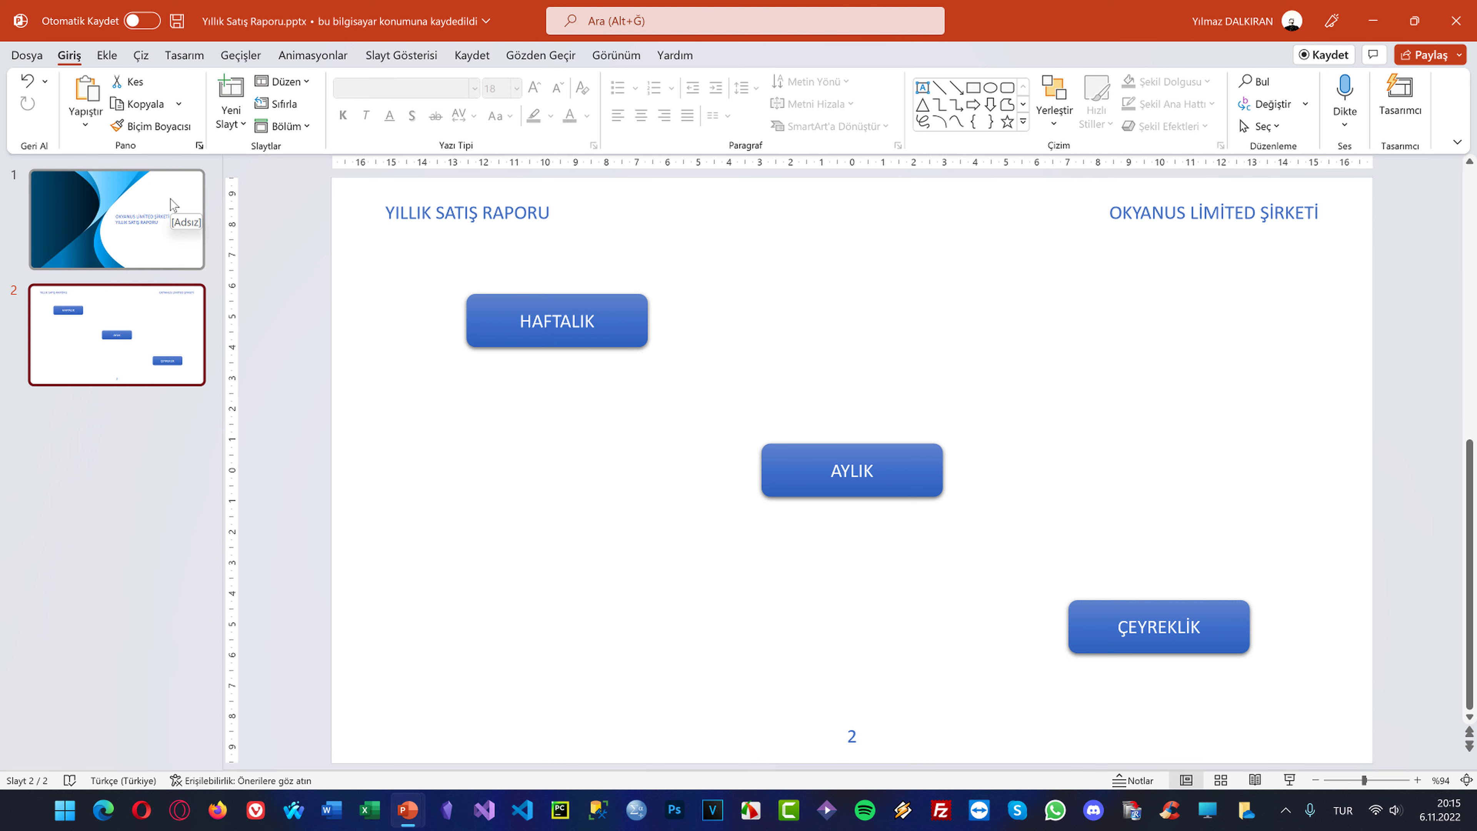
Give HAFTALIK the Solarak fade entrance lasting one second
click(630, 310)
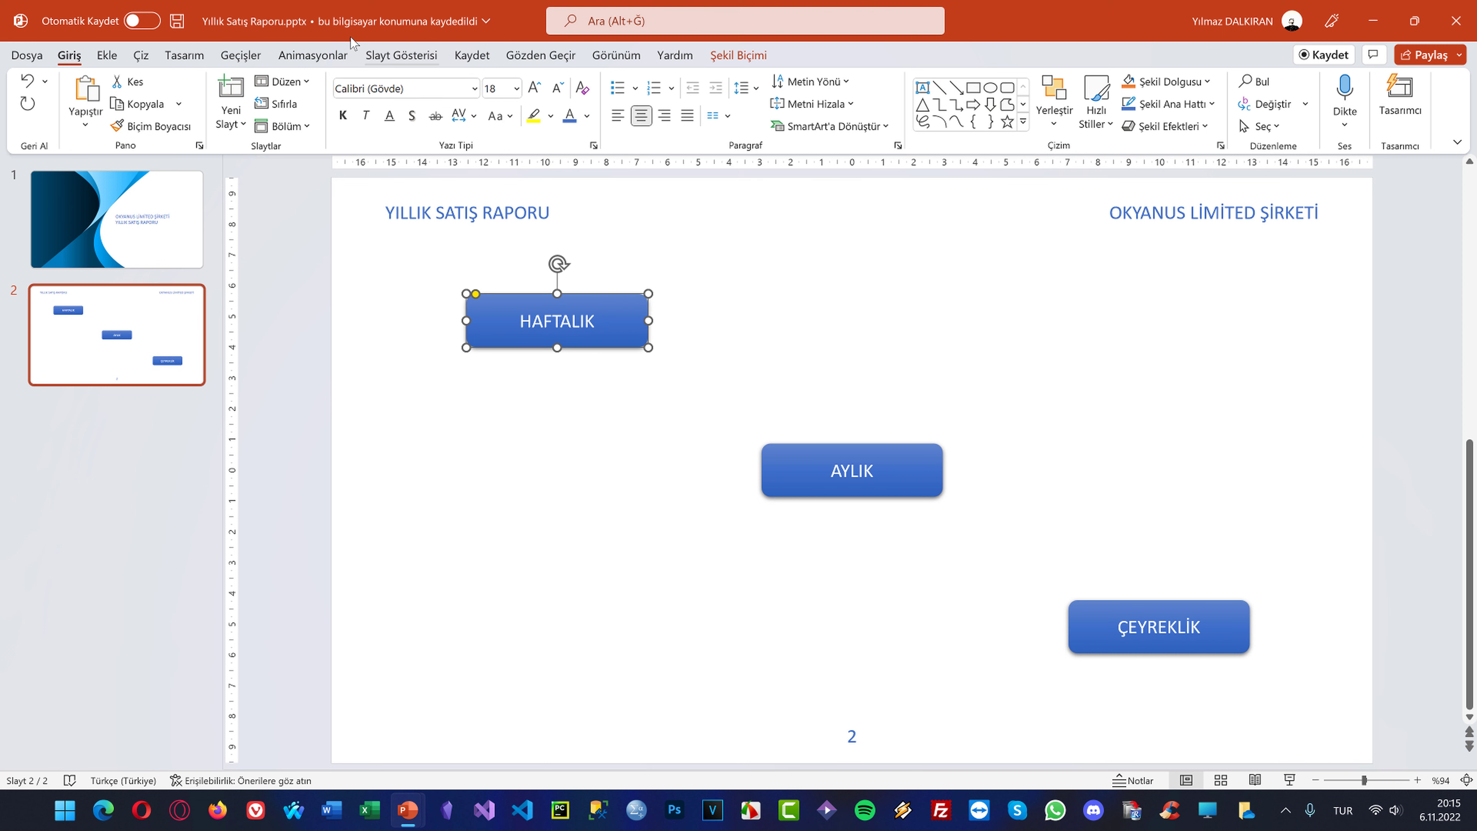
click(329, 56)
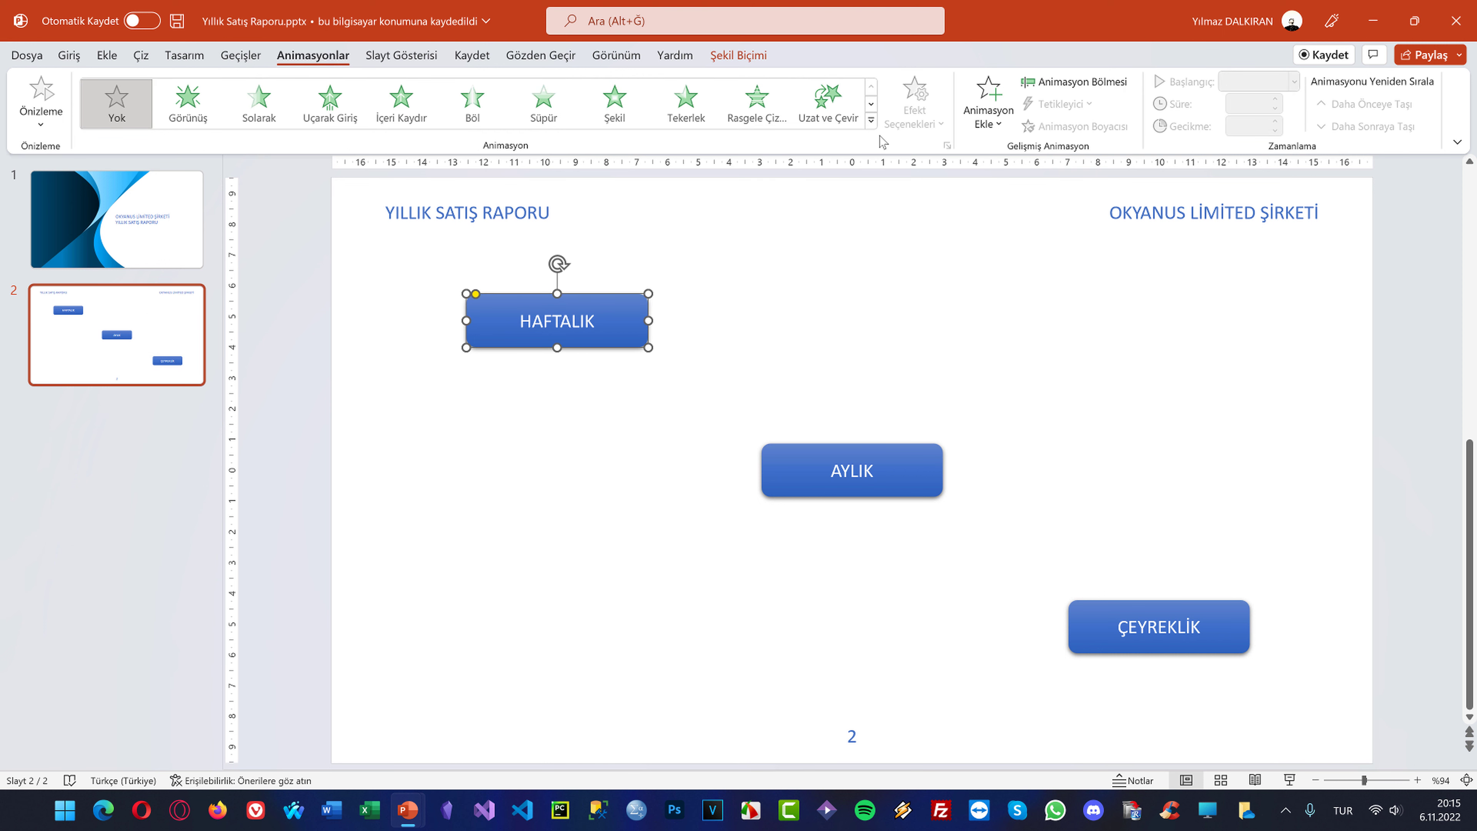
click(871, 120)
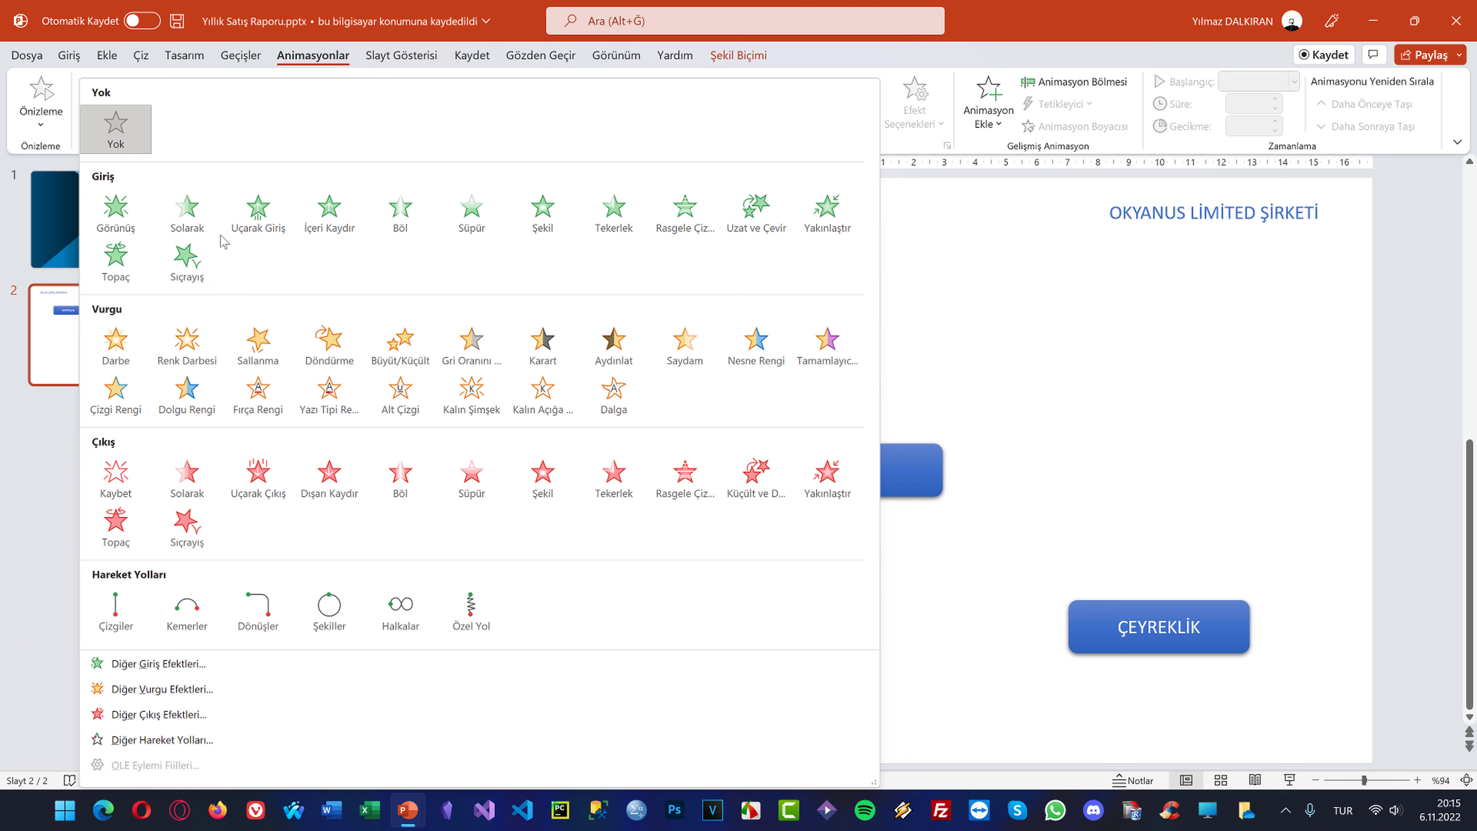
click(187, 209)
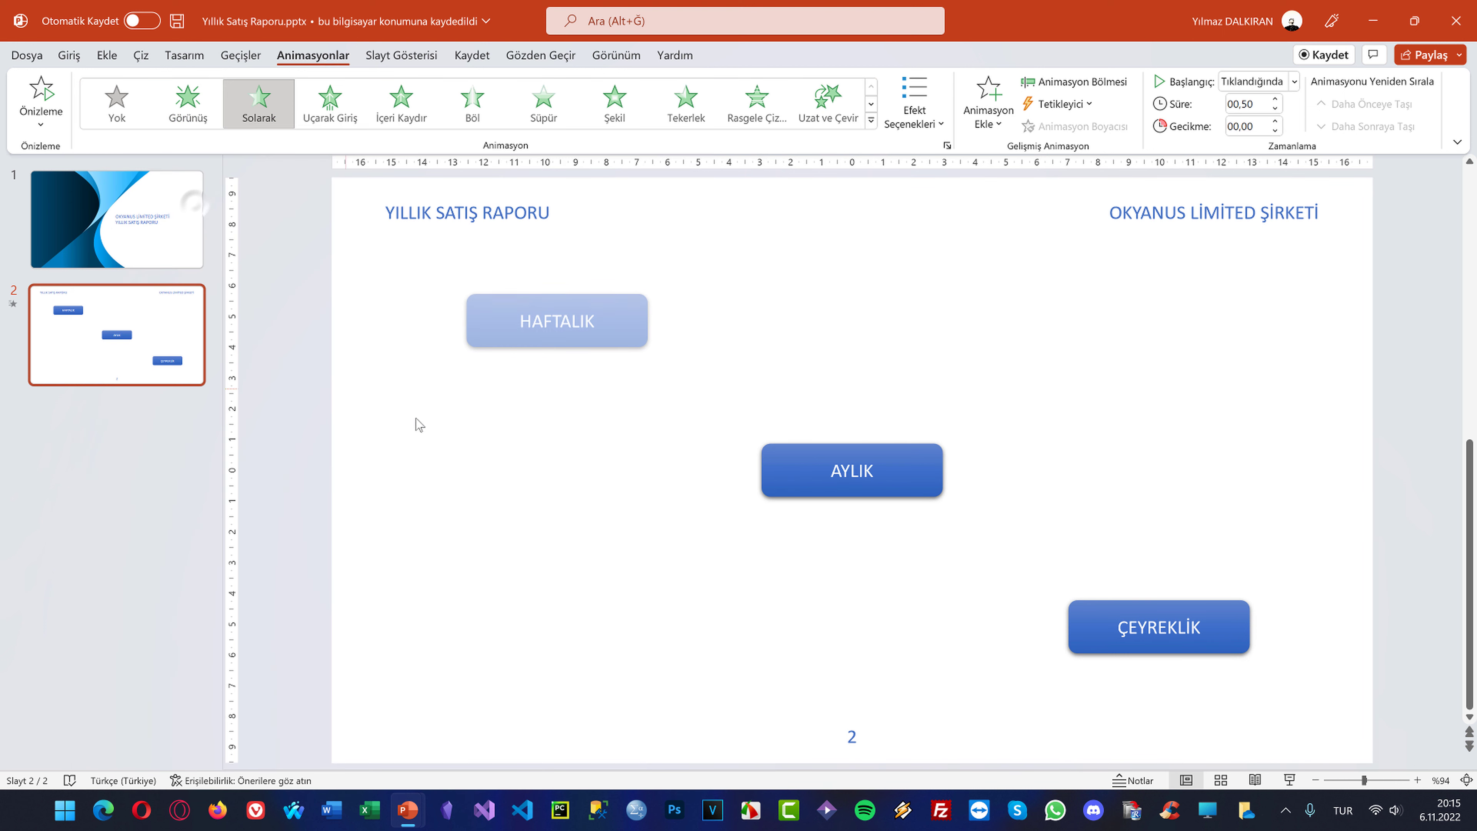
click(1275, 99)
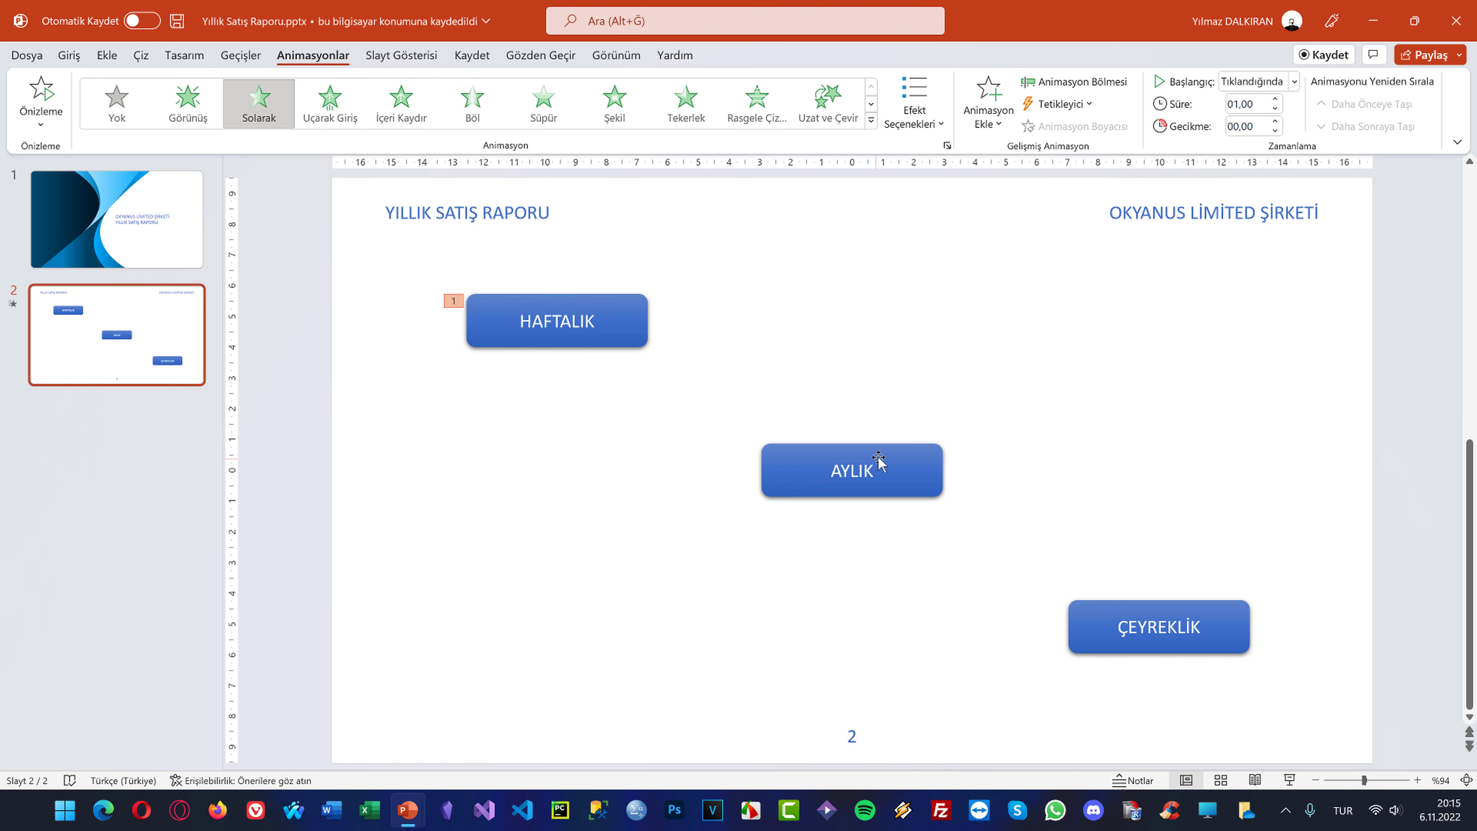
Give AYLIK the Uçarak Giriş fly-in entrance lasting one second
click(892, 459)
click(330, 101)
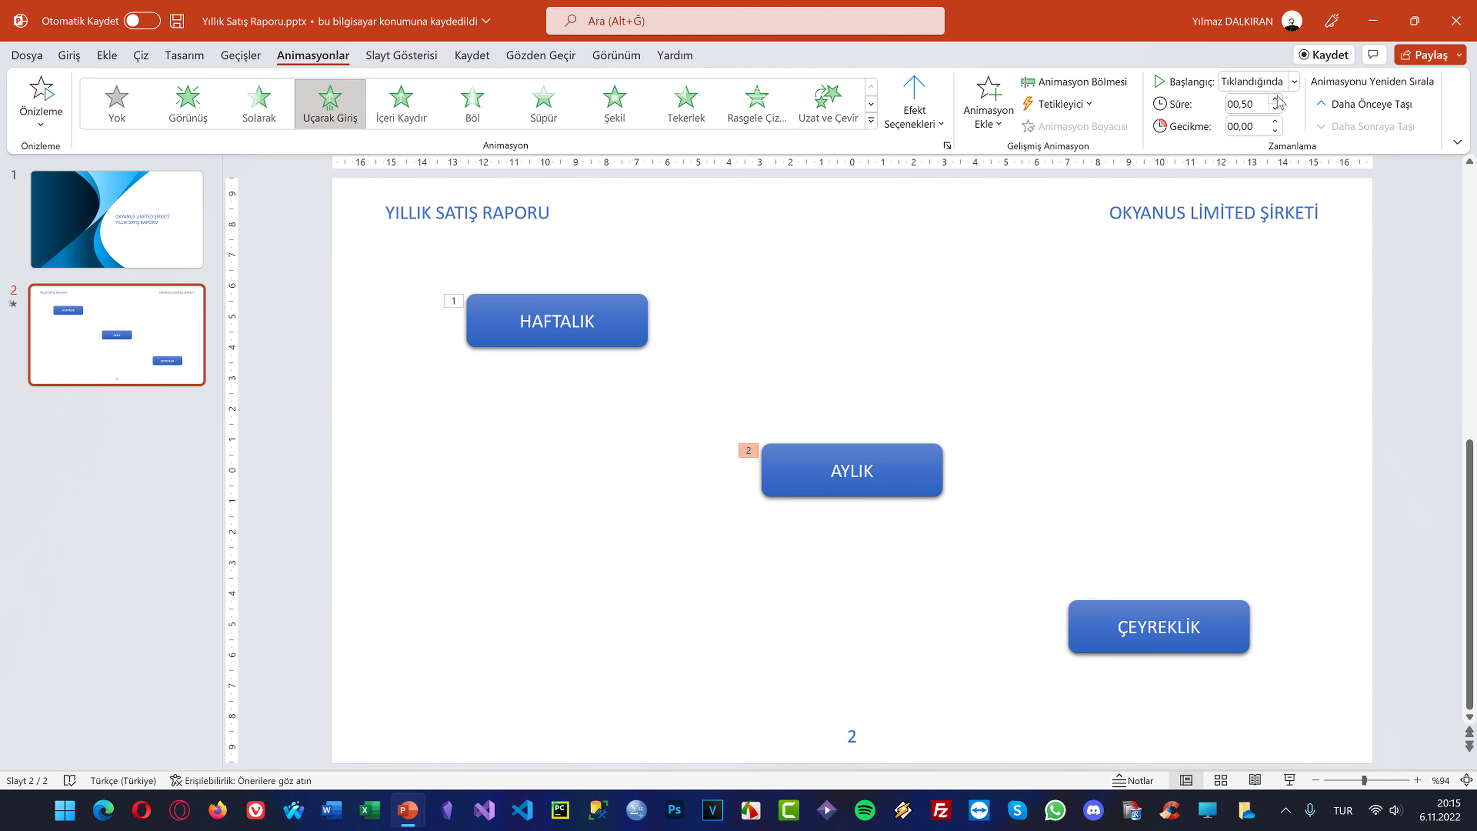
click(1274, 99)
click(1274, 99)
Apply the Şekil entrance to ÇEYREKLİK, shorten its duration, then check HAFTALIK's animation
click(1107, 612)
click(614, 102)
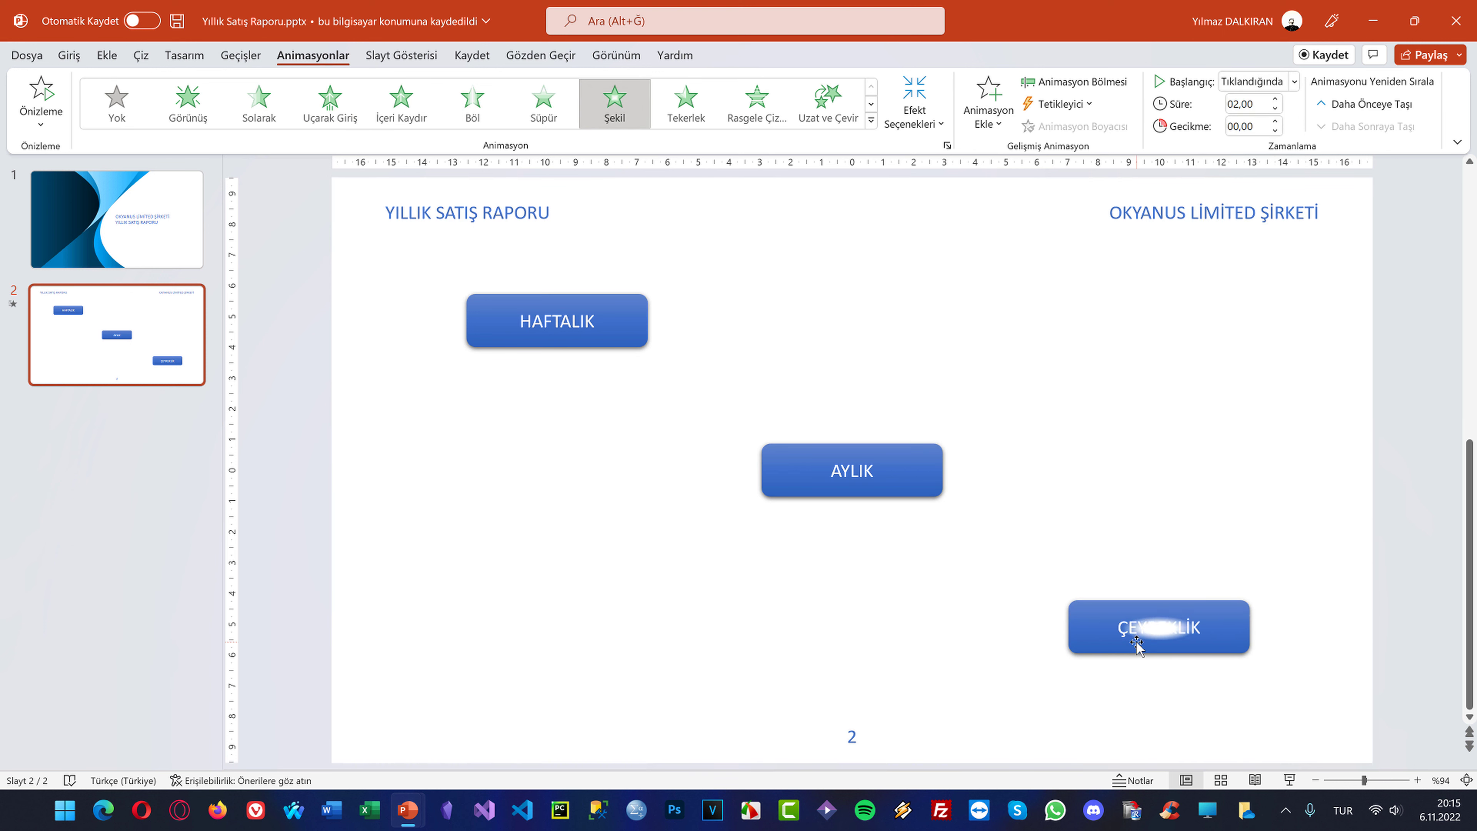
click(1275, 111)
click(1275, 111)
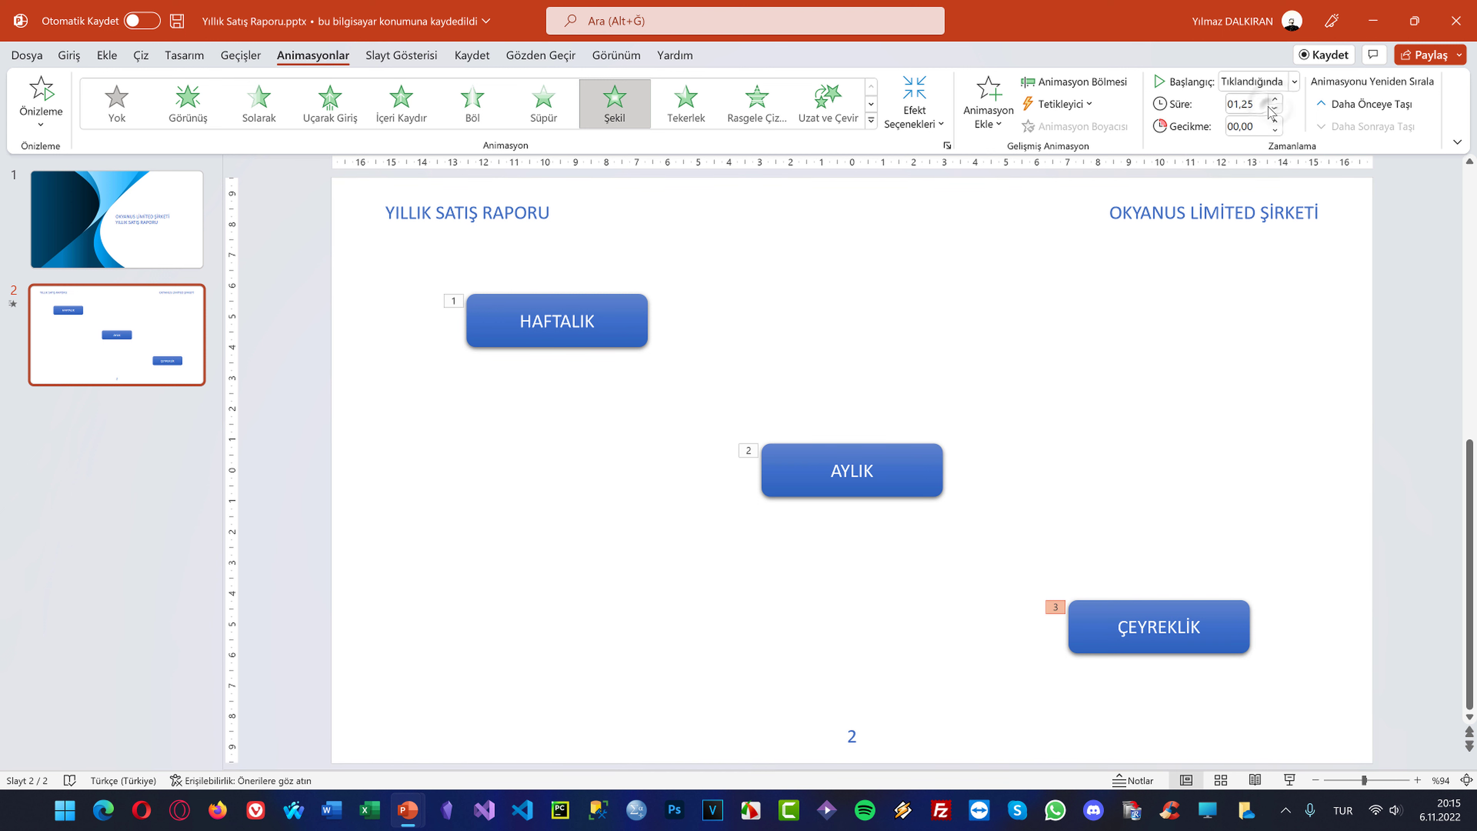
click(1273, 112)
click(992, 311)
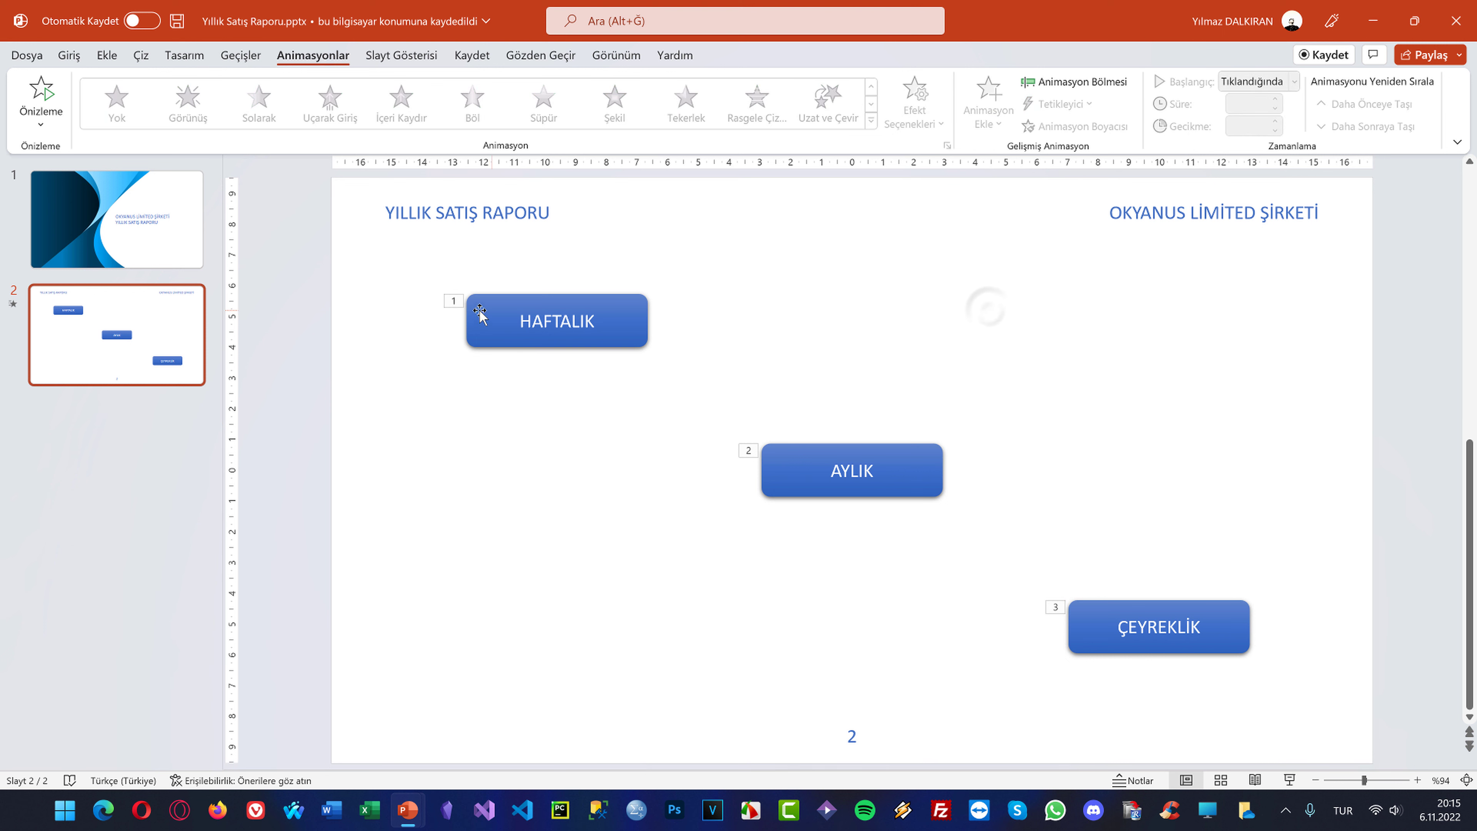
click(459, 305)
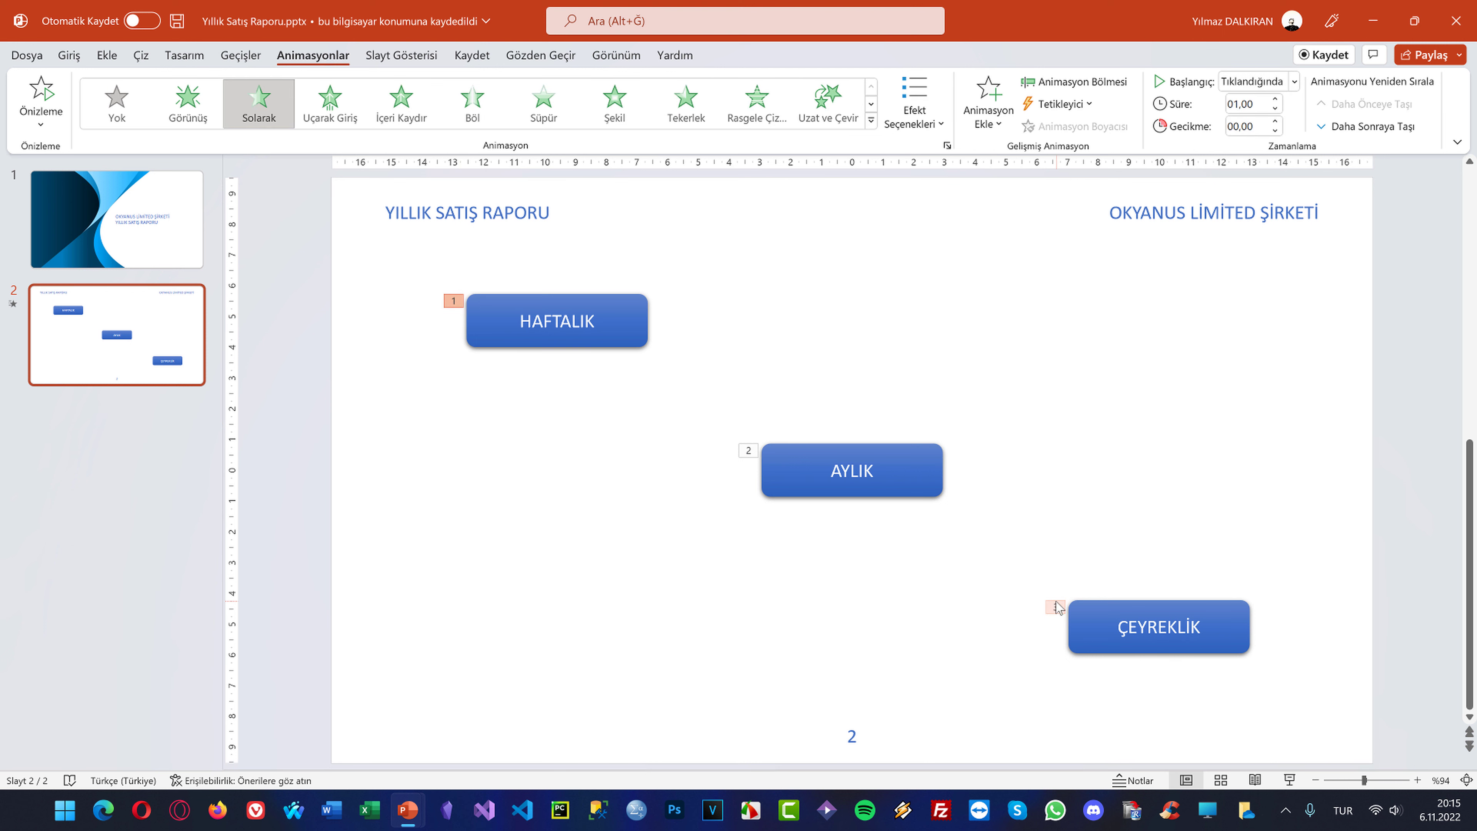
click(133, 218)
key(F5)
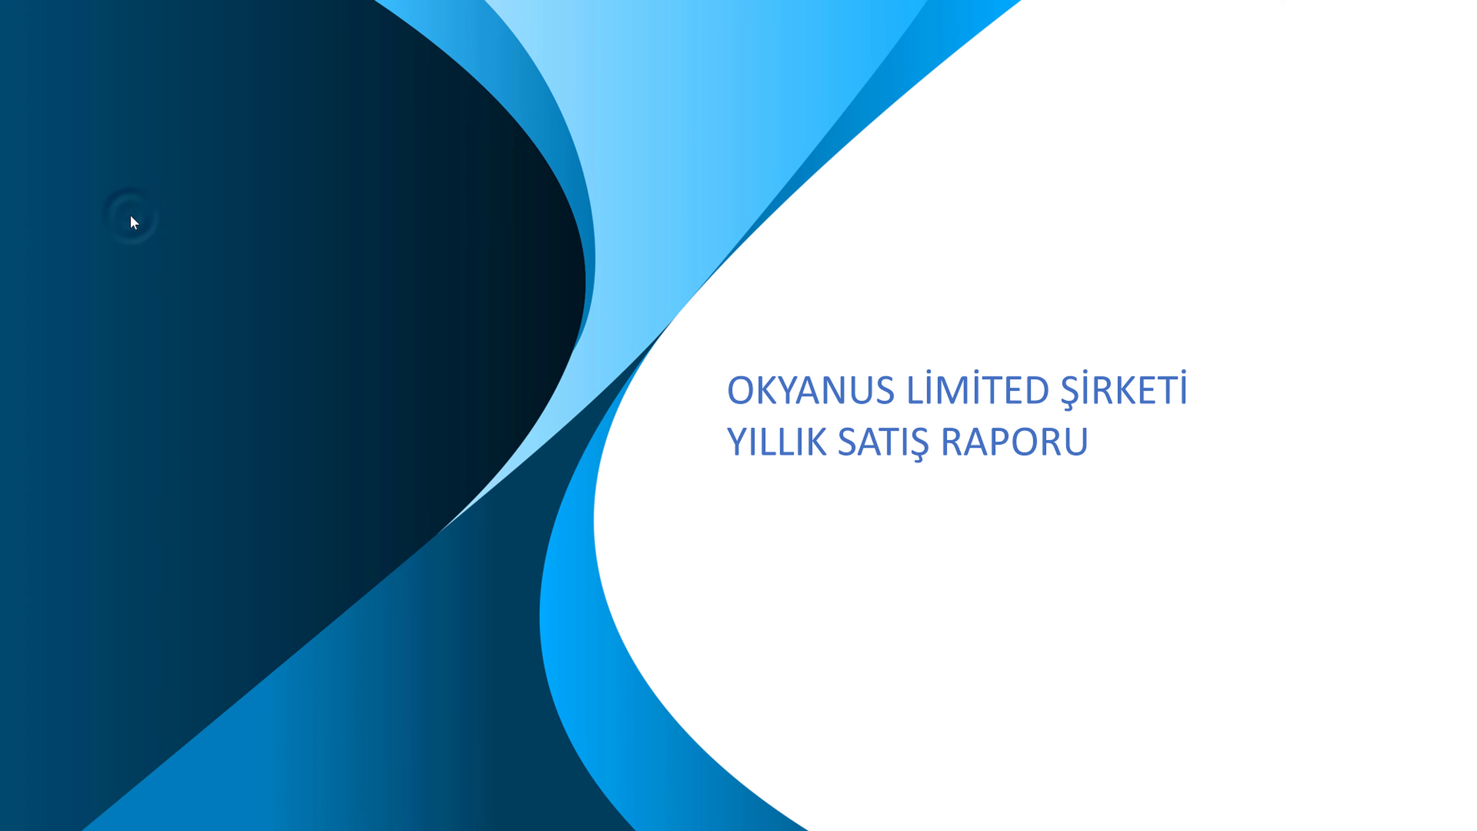
click(130, 215)
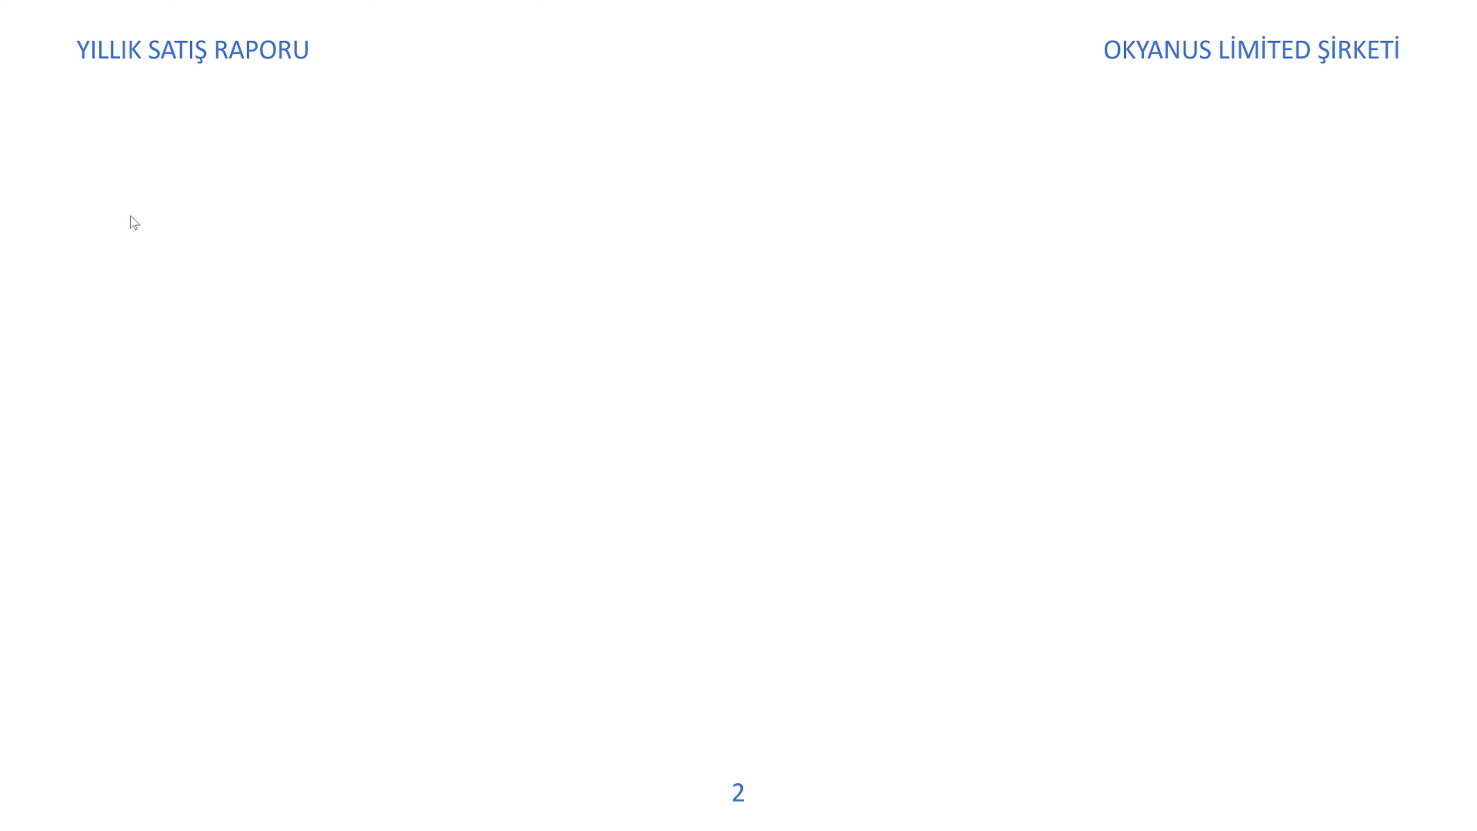
click(130, 215)
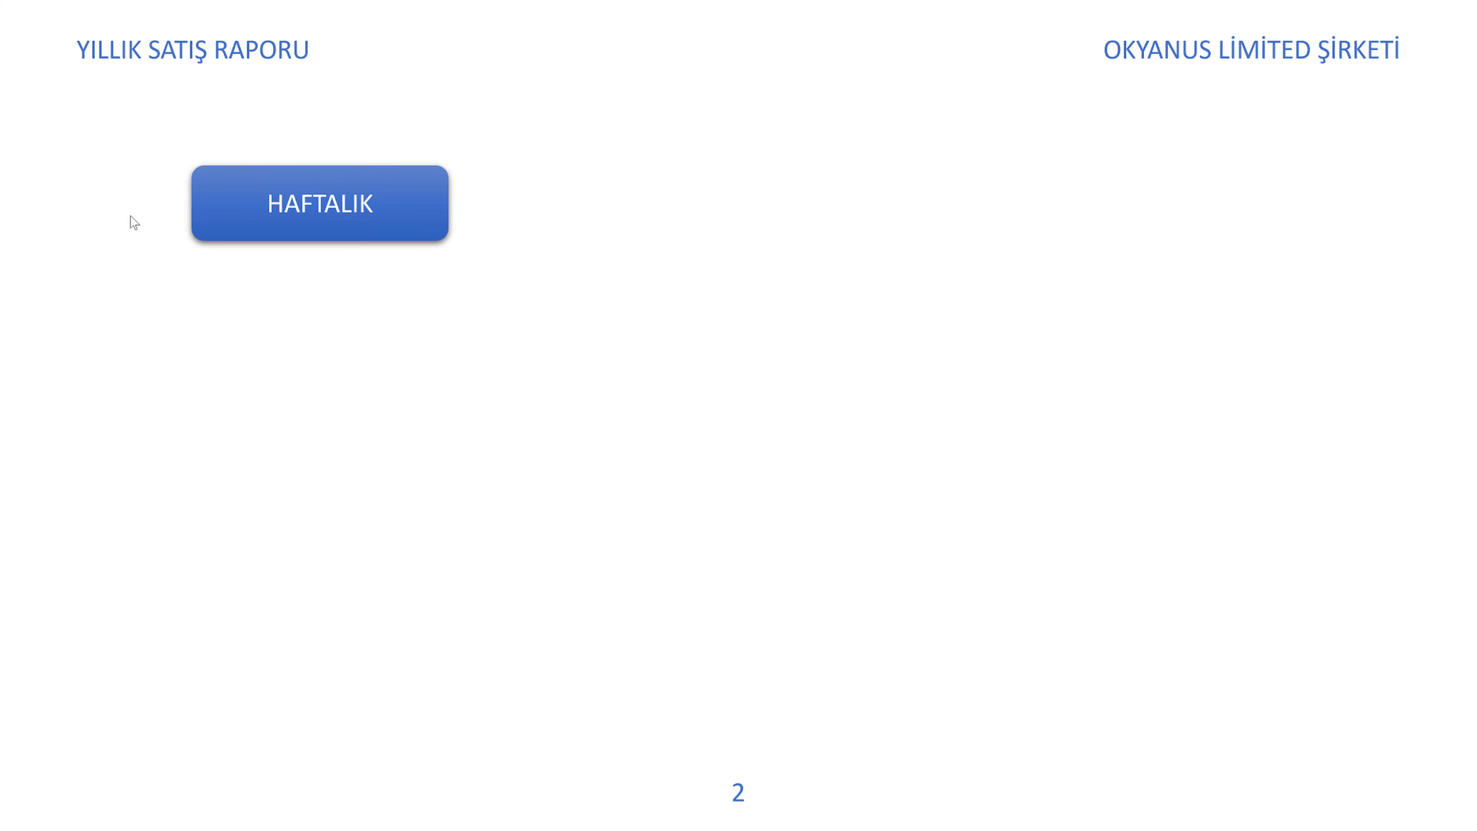
click(130, 215)
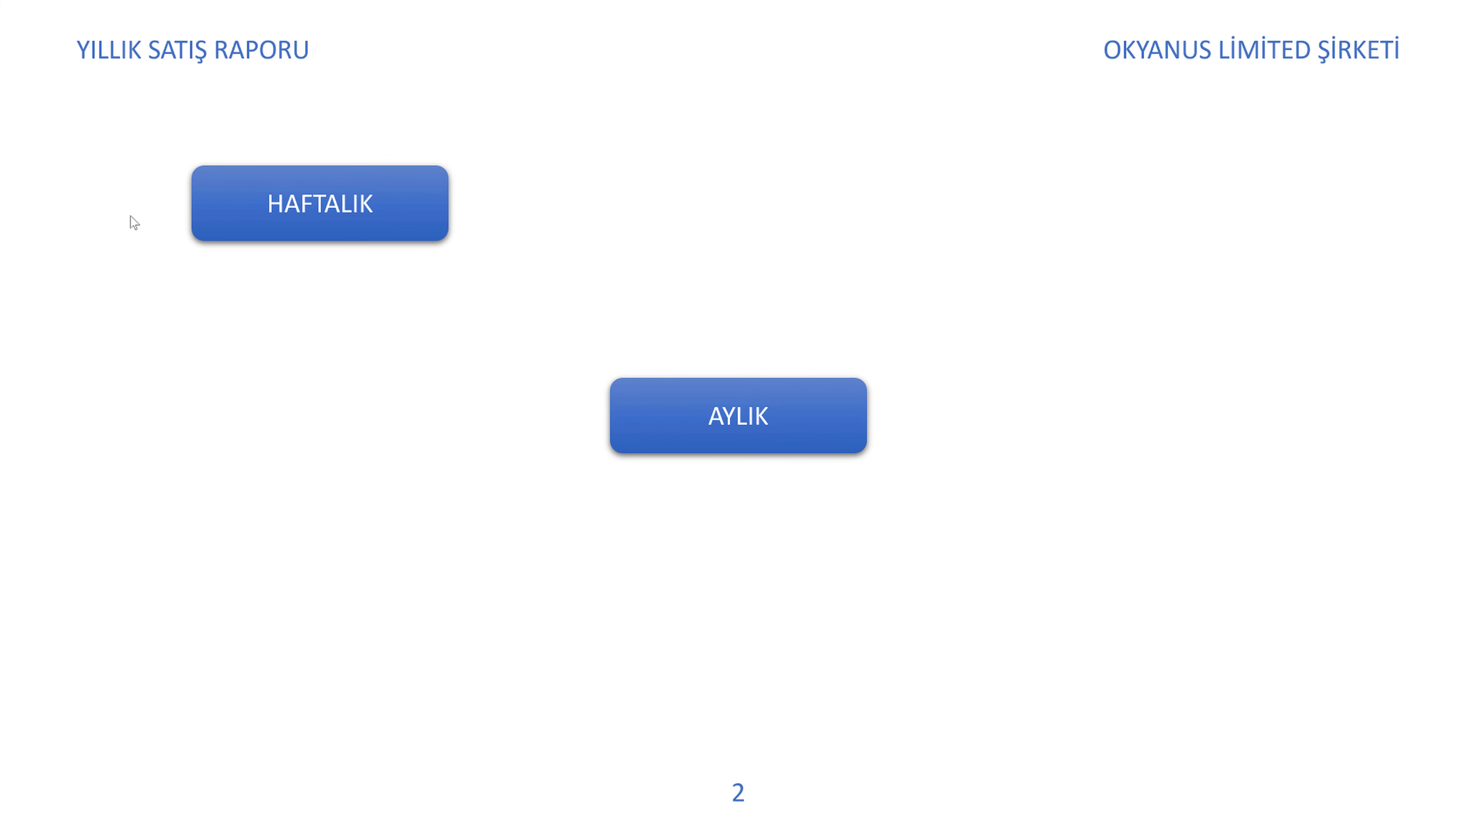
click(130, 215)
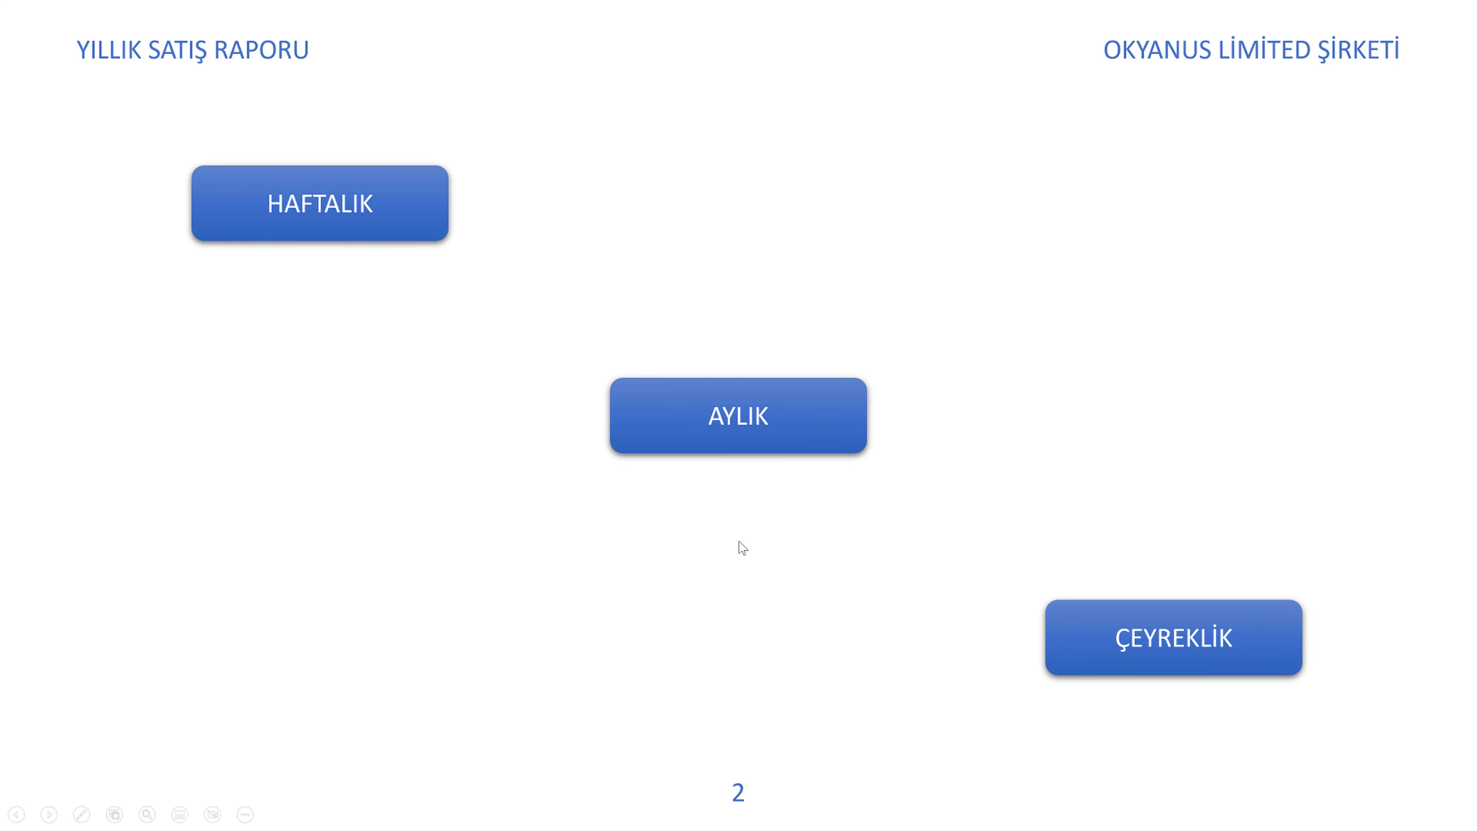
key(Escape)
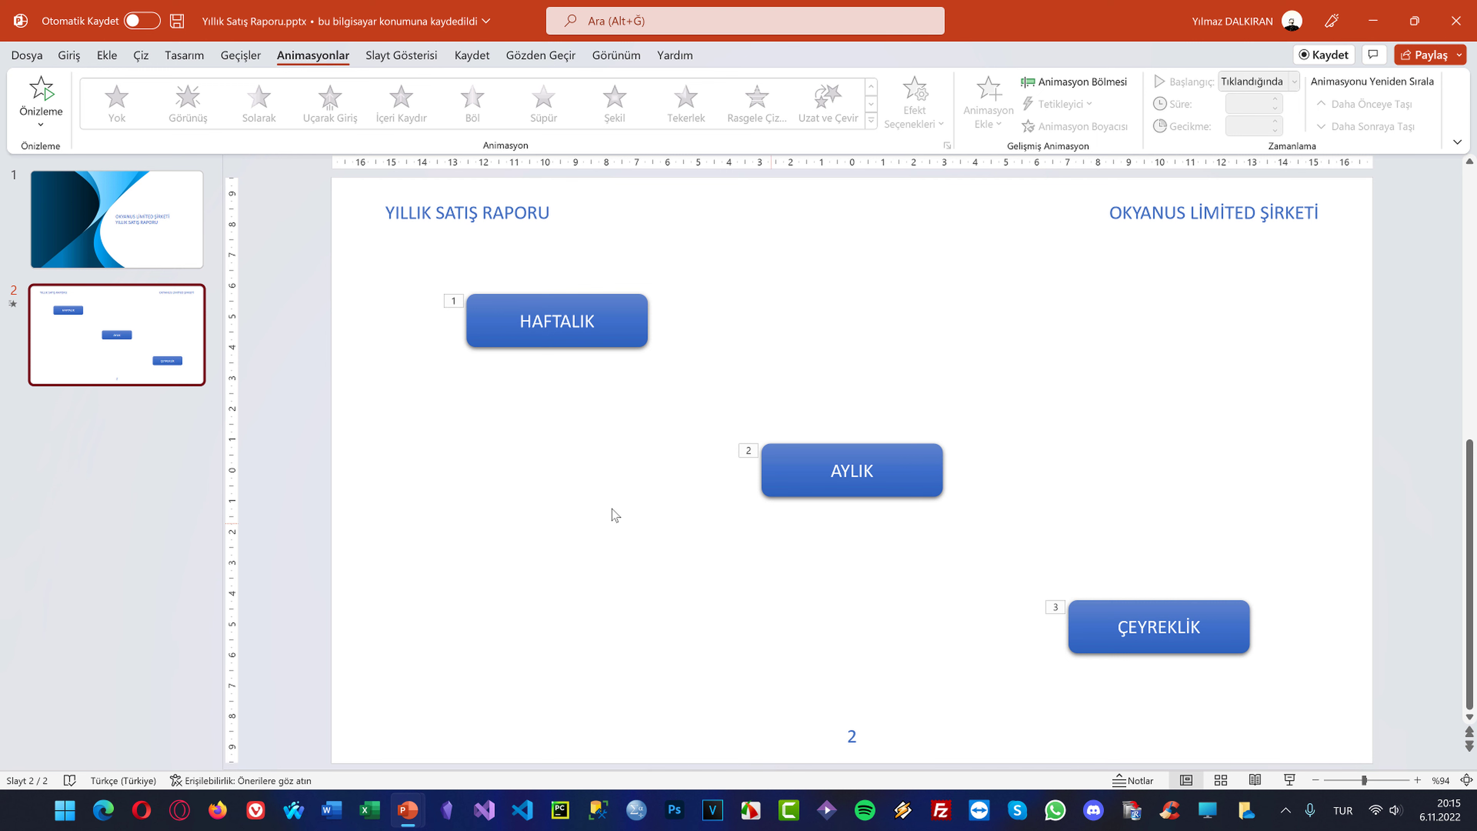
Show the Notes pane and type 'Bu sunumda haftalık, aylık ve çeyreklik satış rapor'
click(520, 58)
click(623, 61)
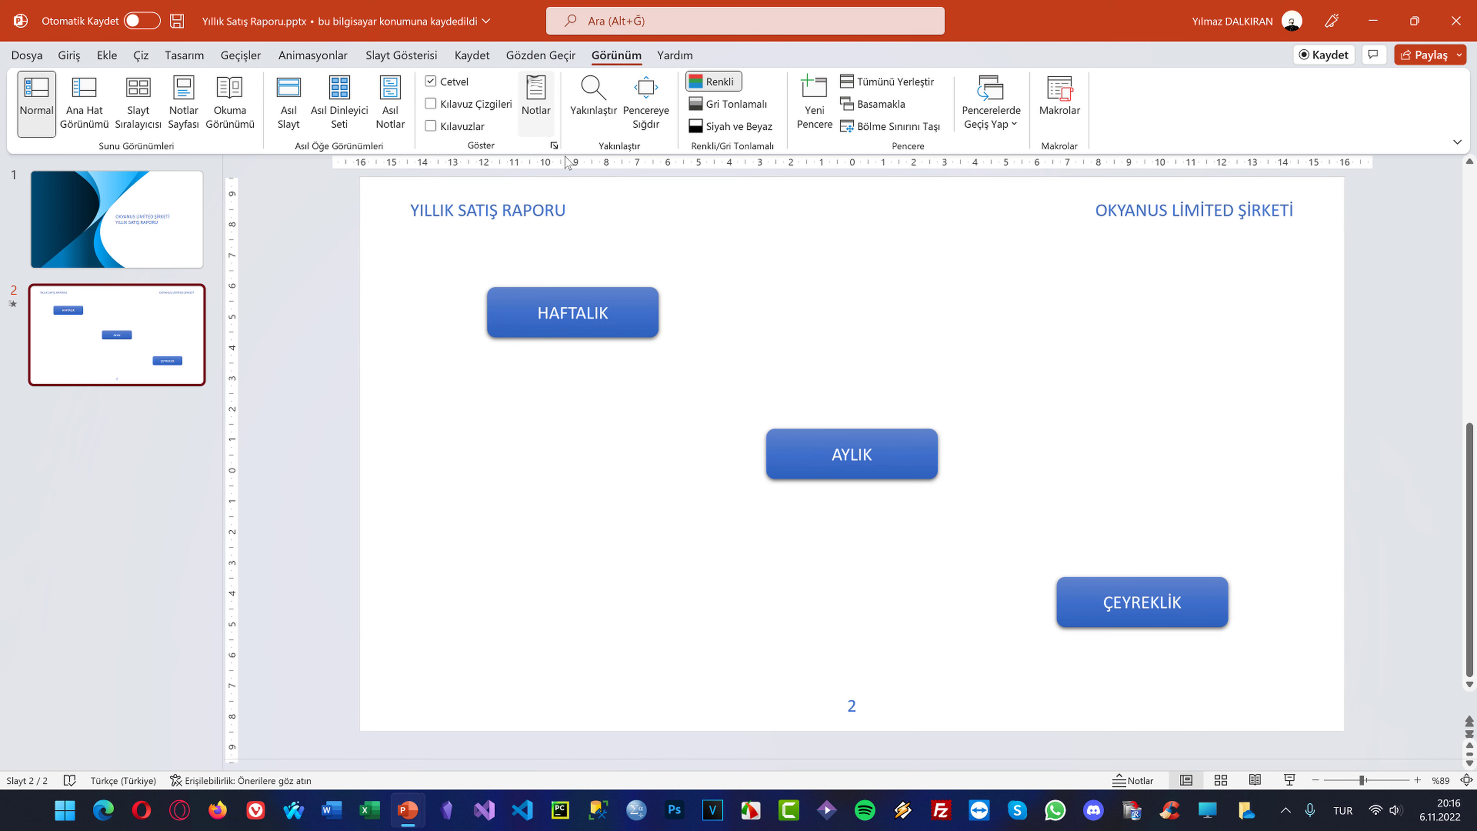
click(535, 104)
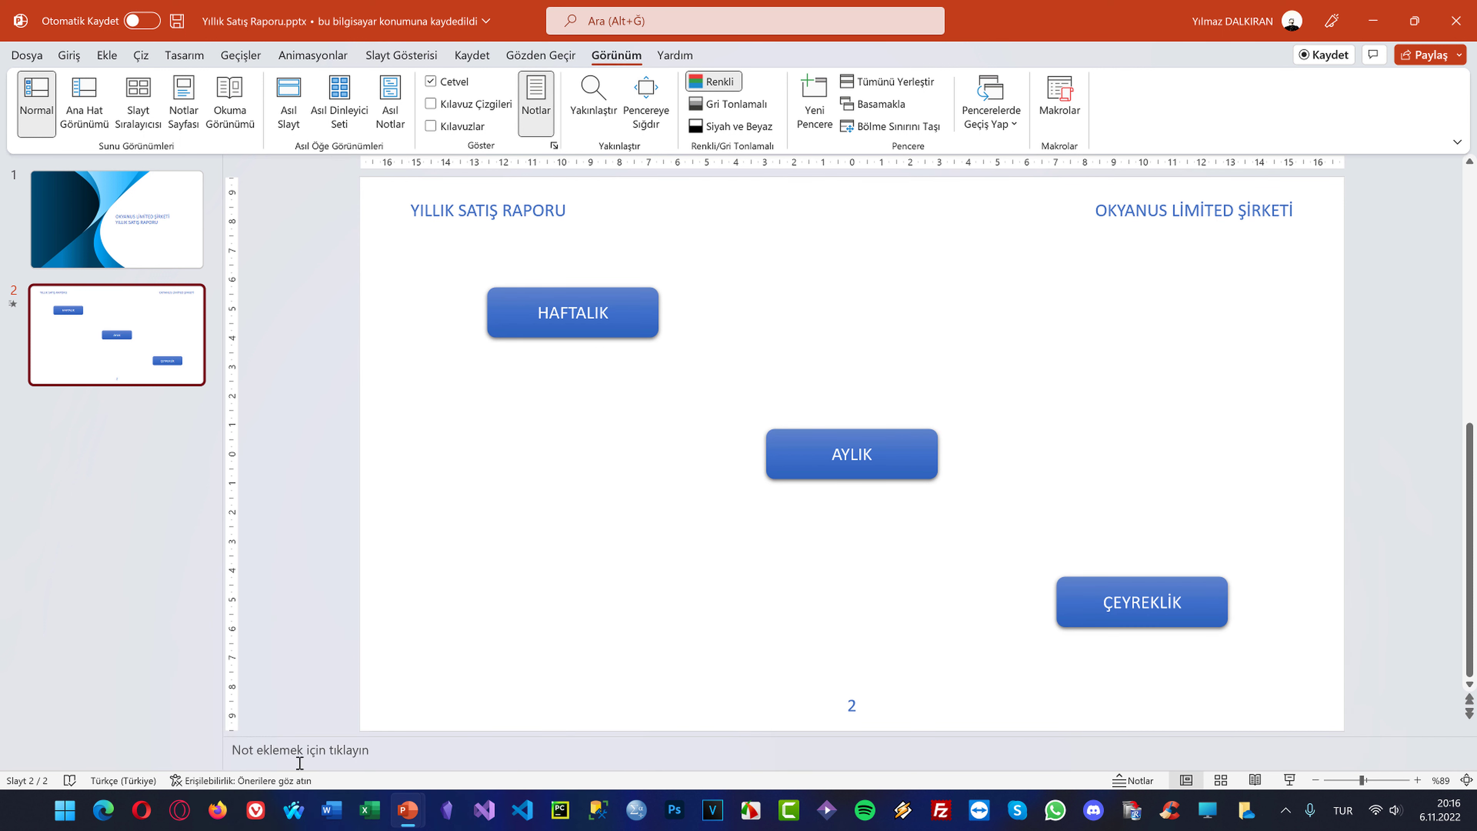
click(300, 762)
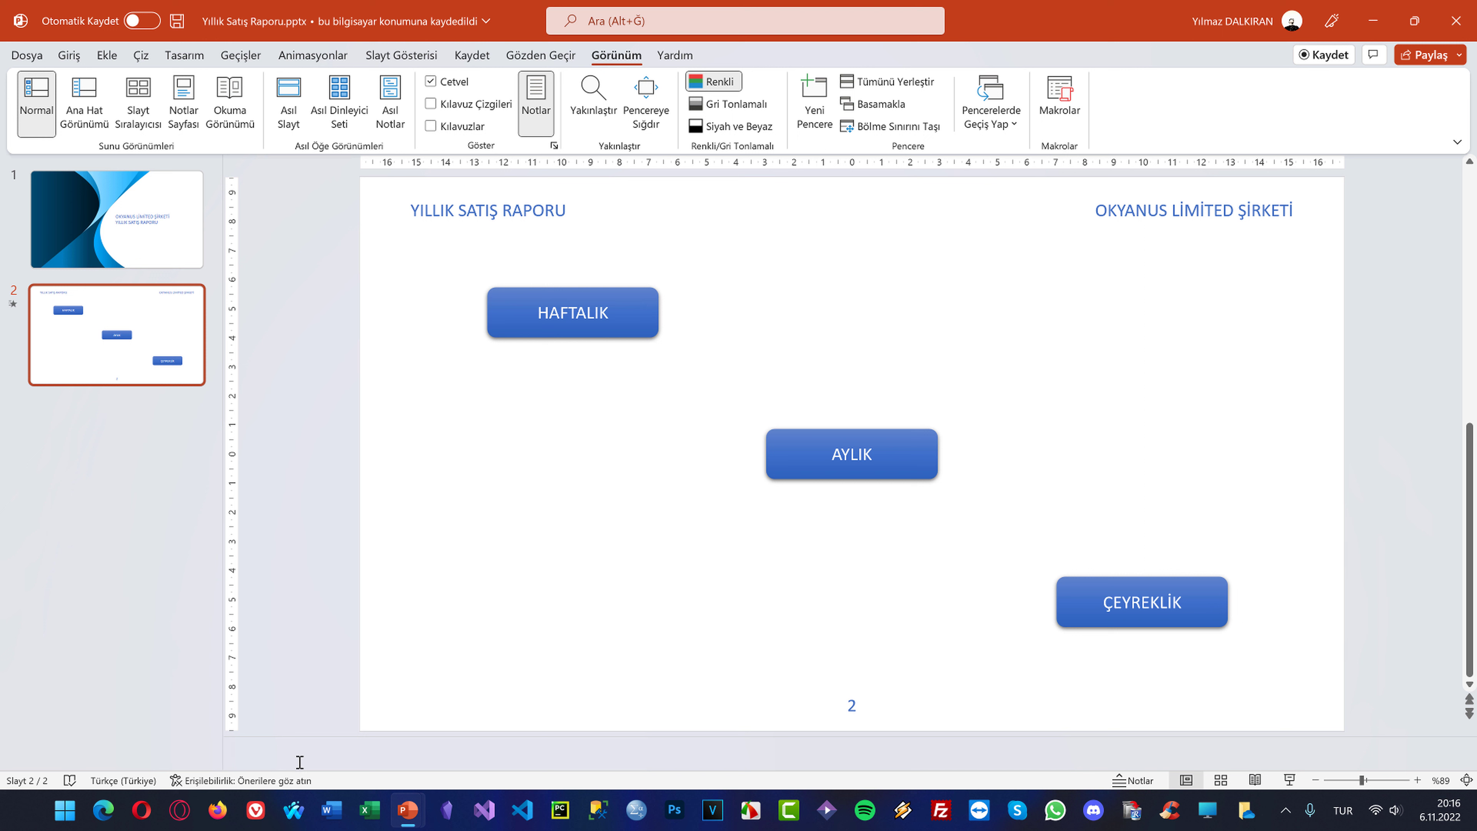
text(Bu)
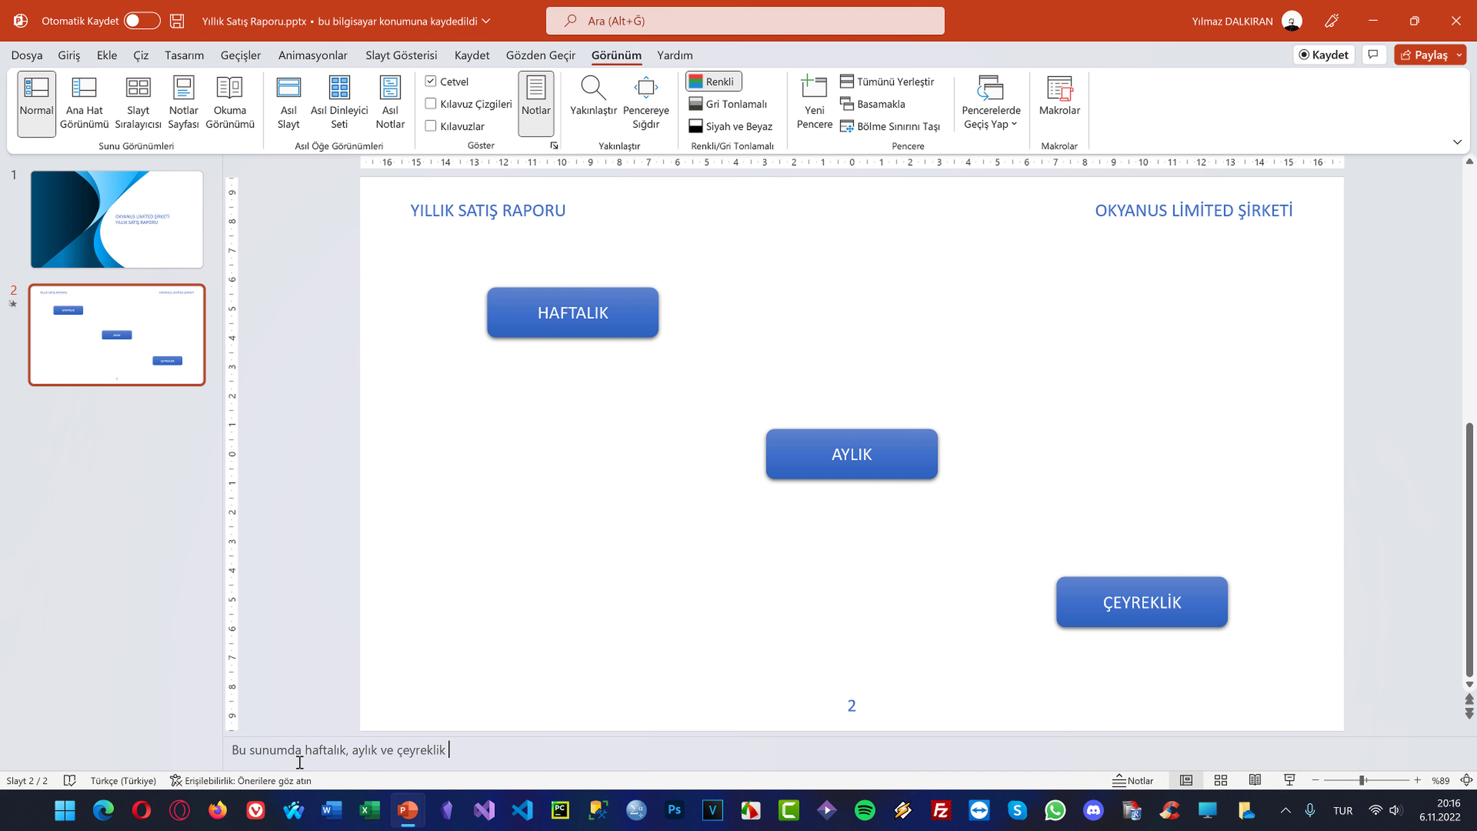
text(ış raporları anlatılacaktır. Haftalık raporda...)
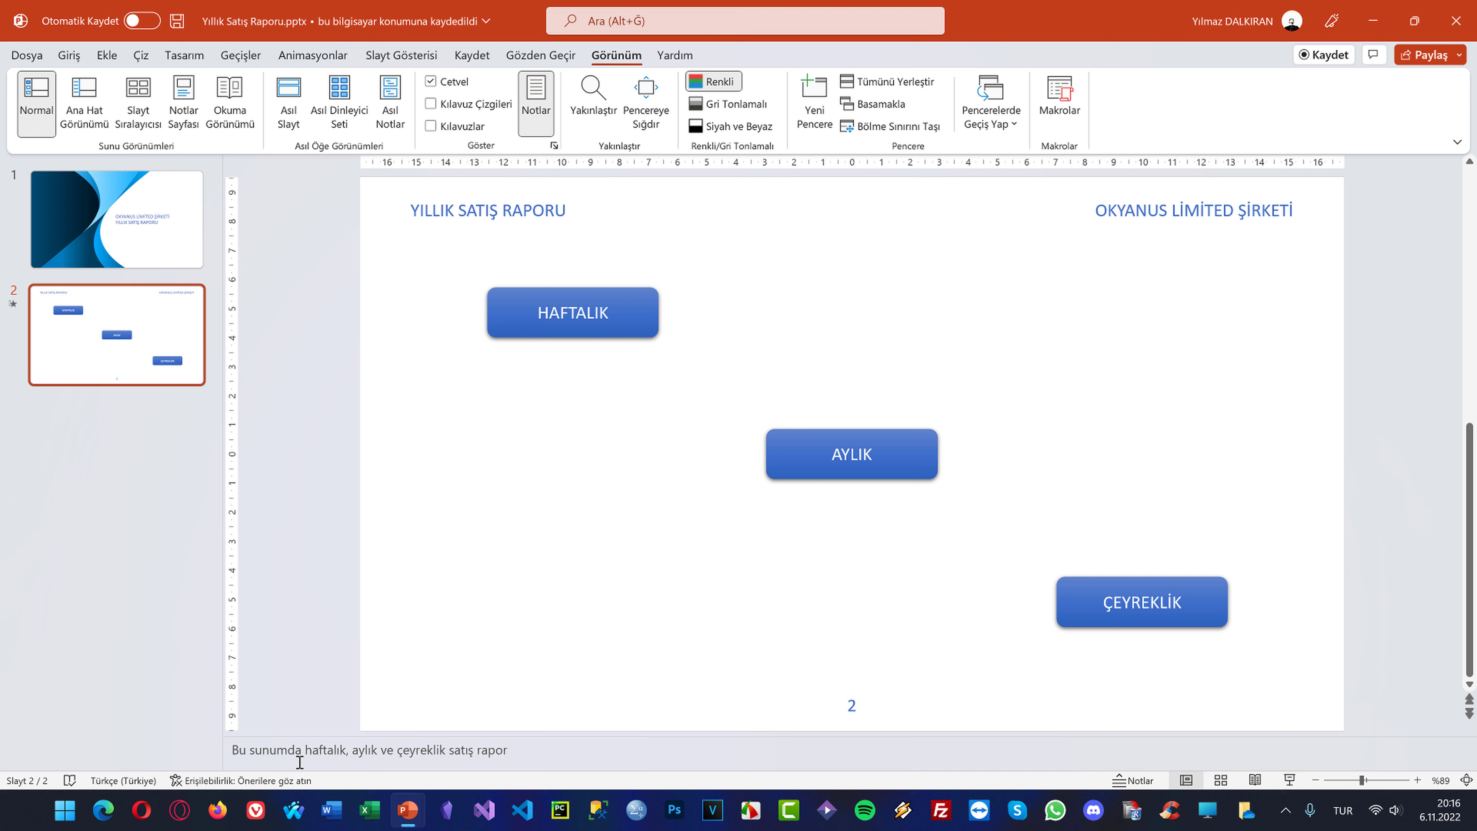
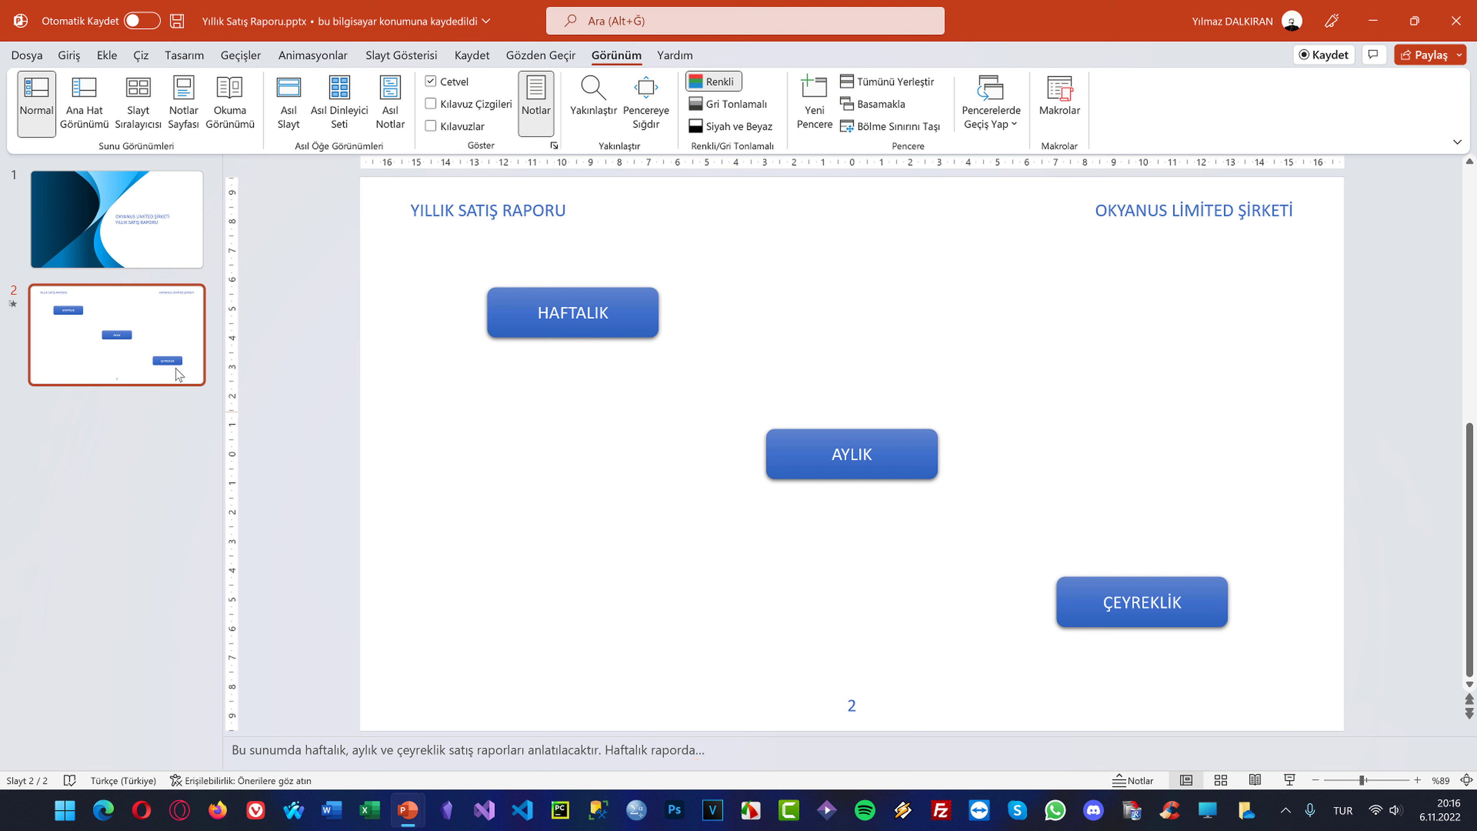
Finish editing the speaker notes, then hide and re-show the notes pane
click(733, 437)
click(535, 102)
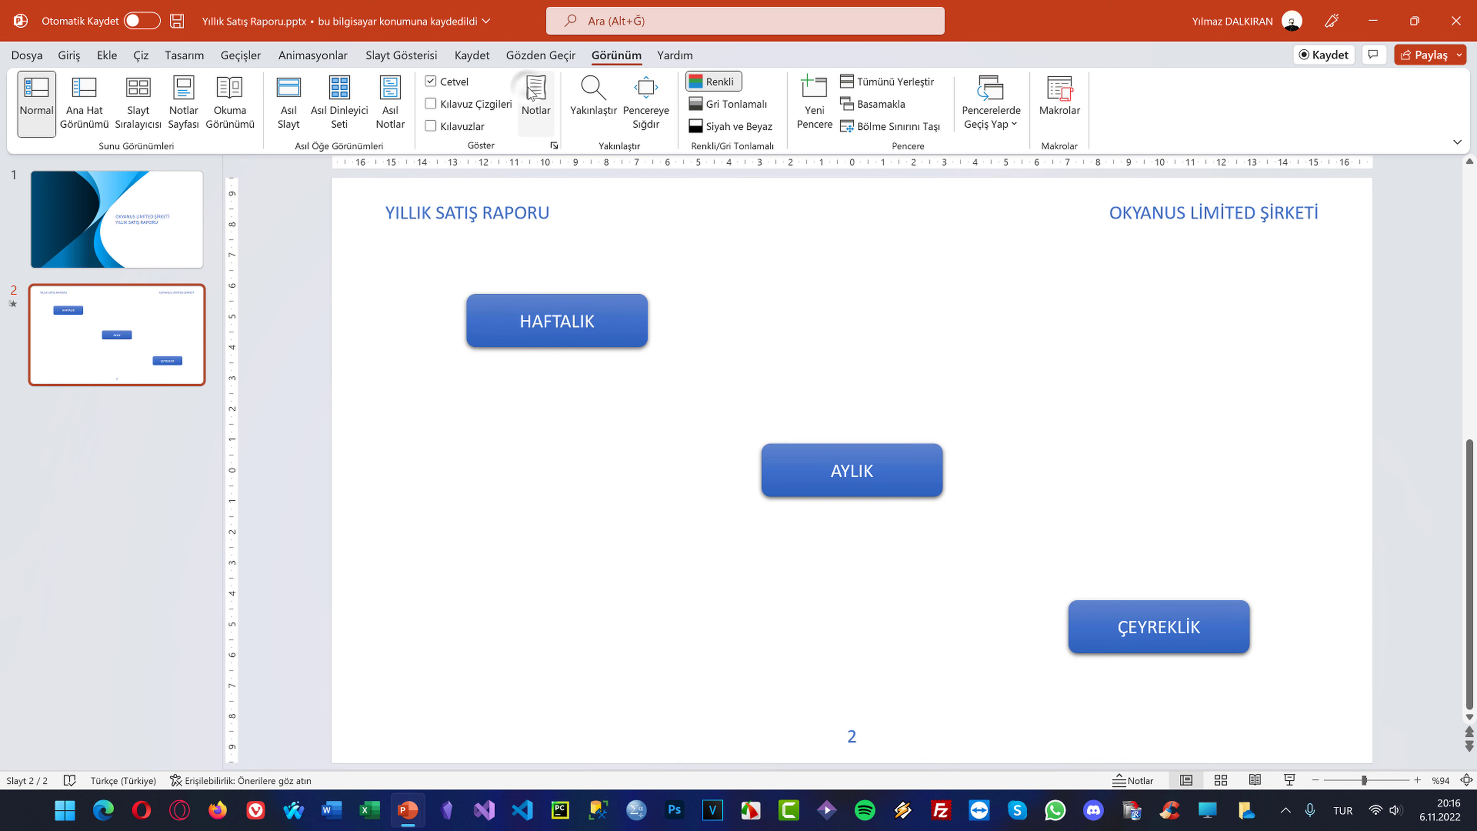
click(532, 108)
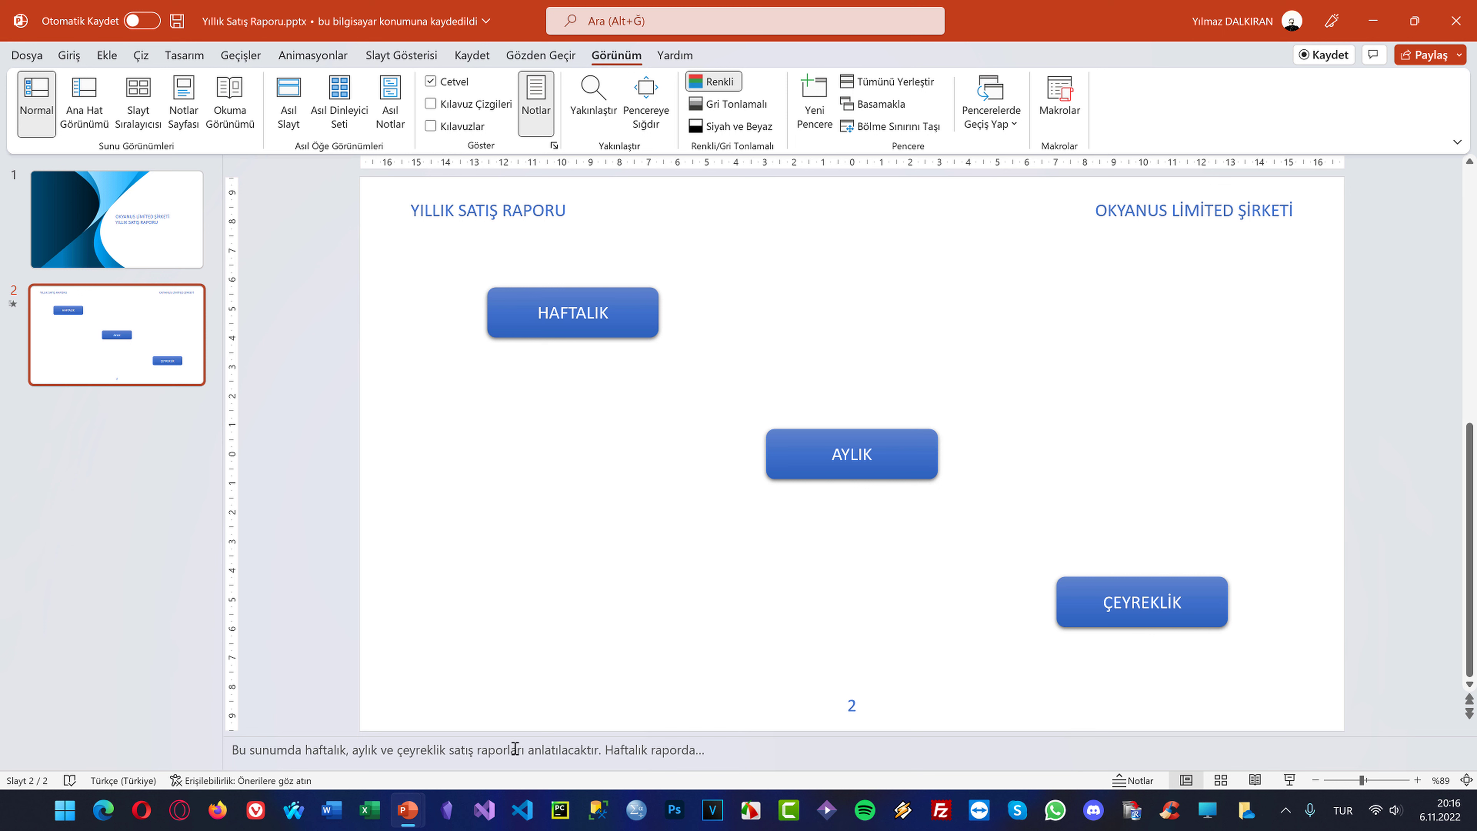
Run the slideshow from the title slide to the end and return to editing
click(145, 190)
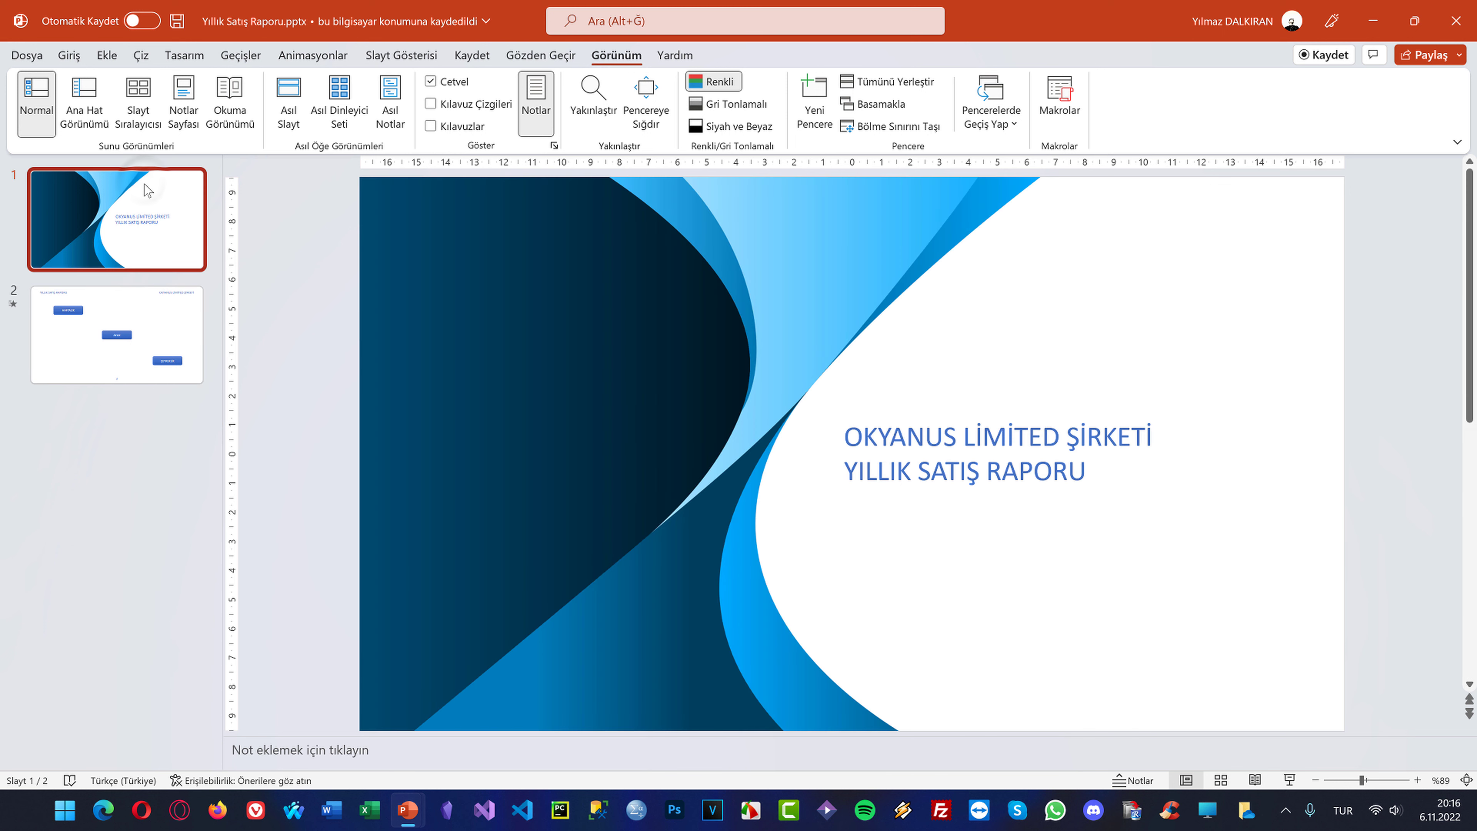
key(F5)
key(Right)
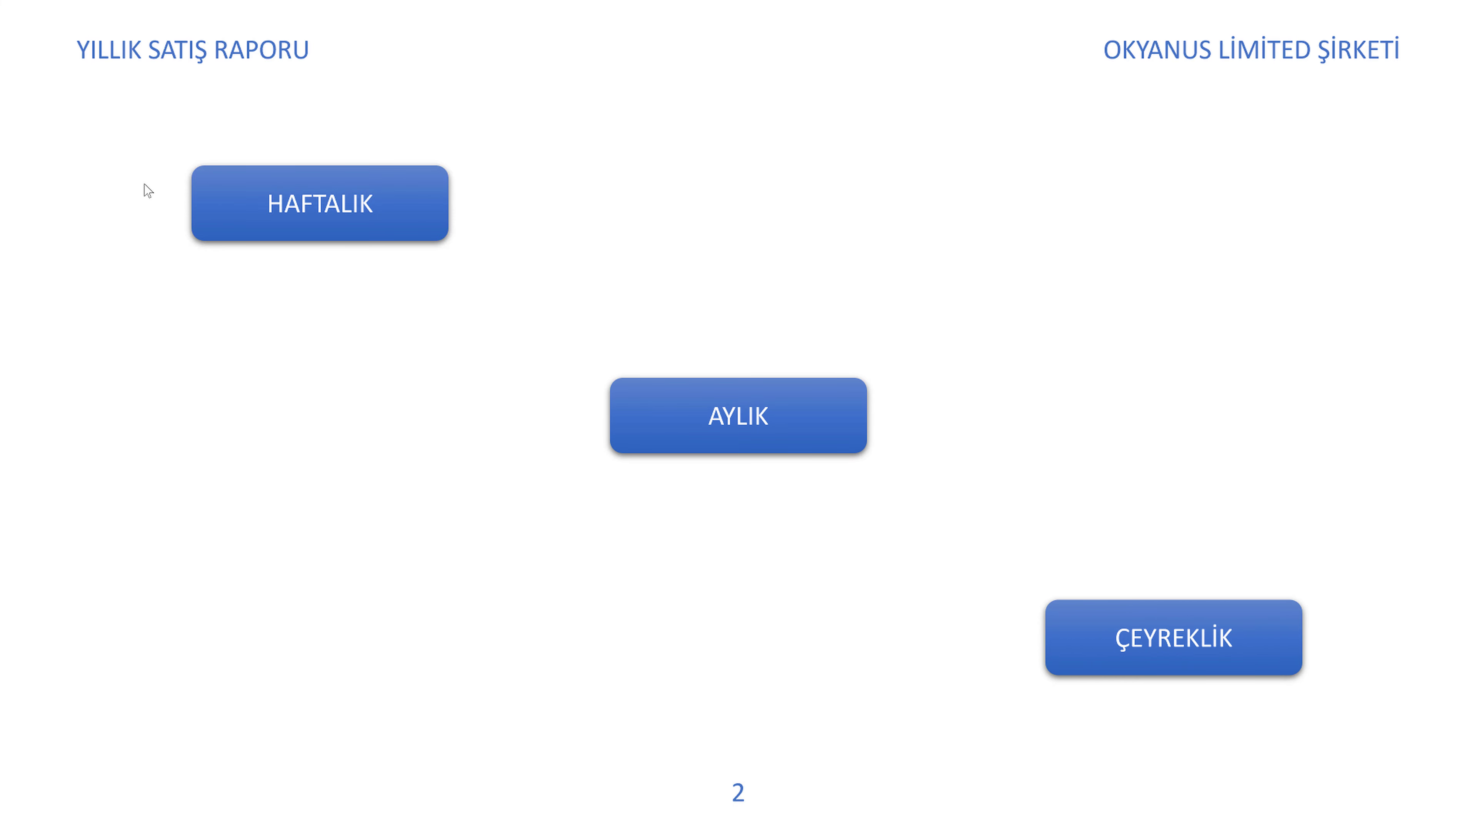
key(Right)
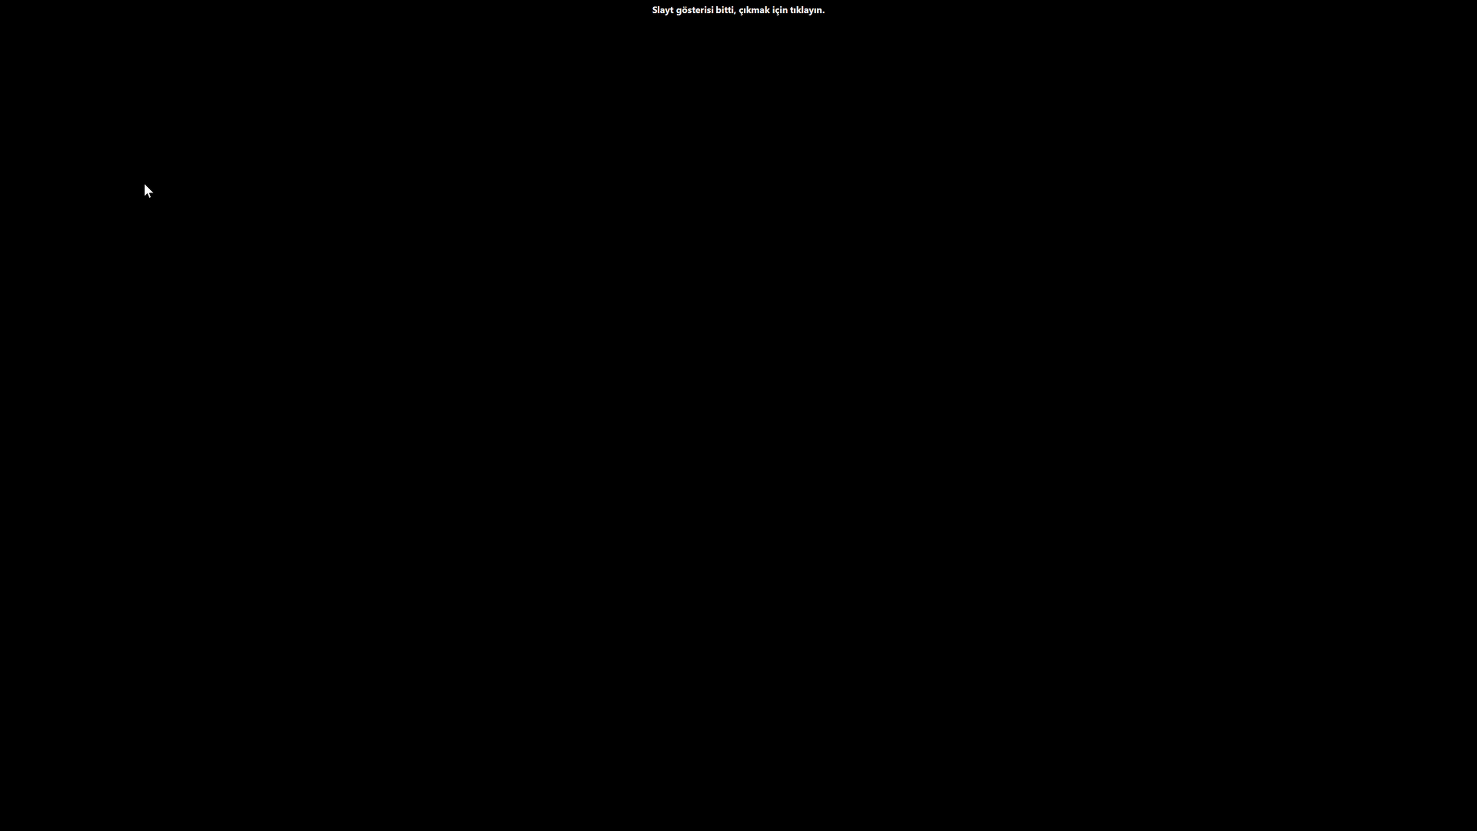
key(Right)
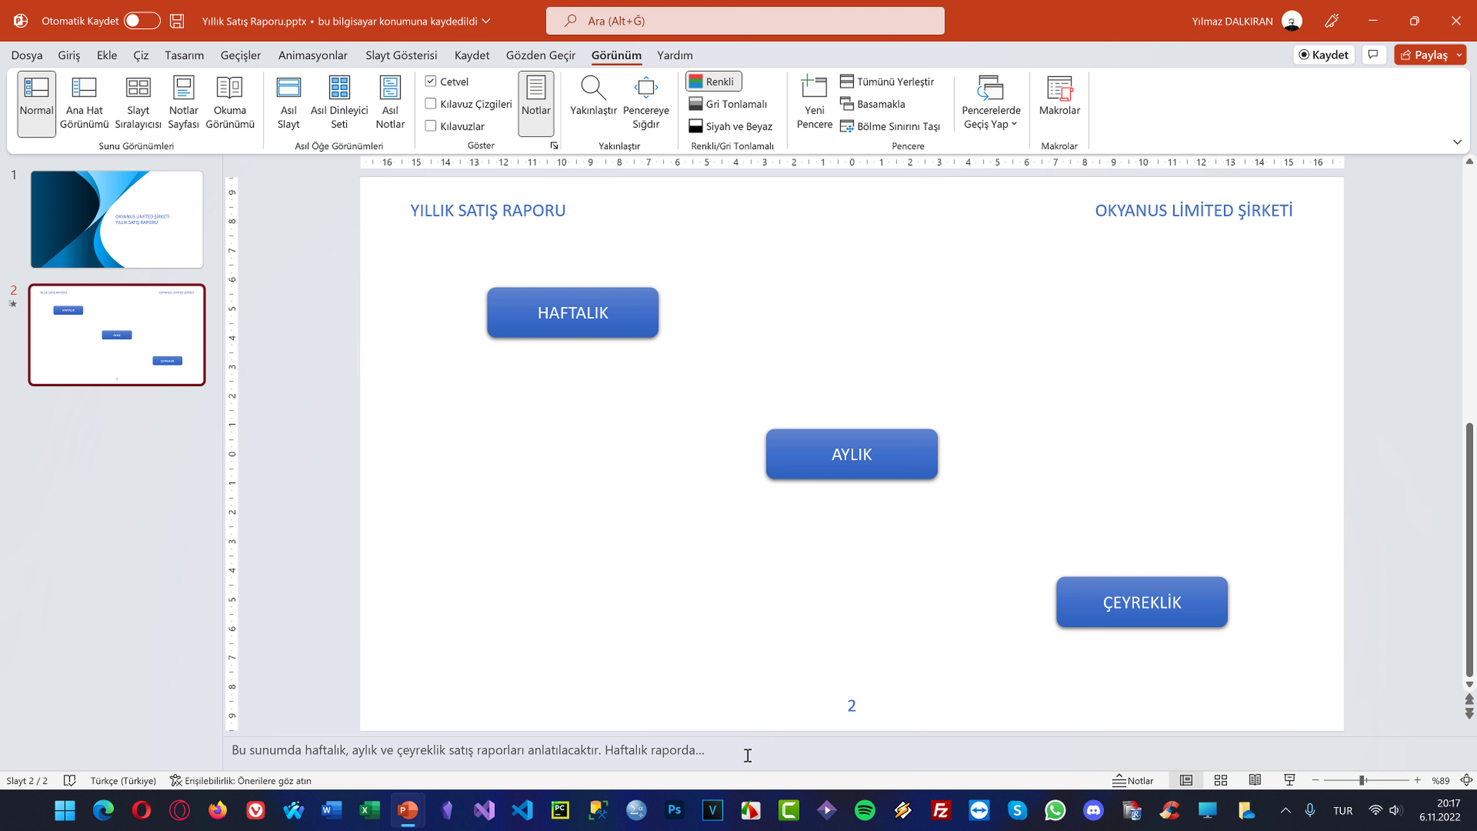
Toggle the slide gridlines and alignment guides, leaving both hidden
click(500, 105)
click(478, 104)
click(464, 126)
click(465, 126)
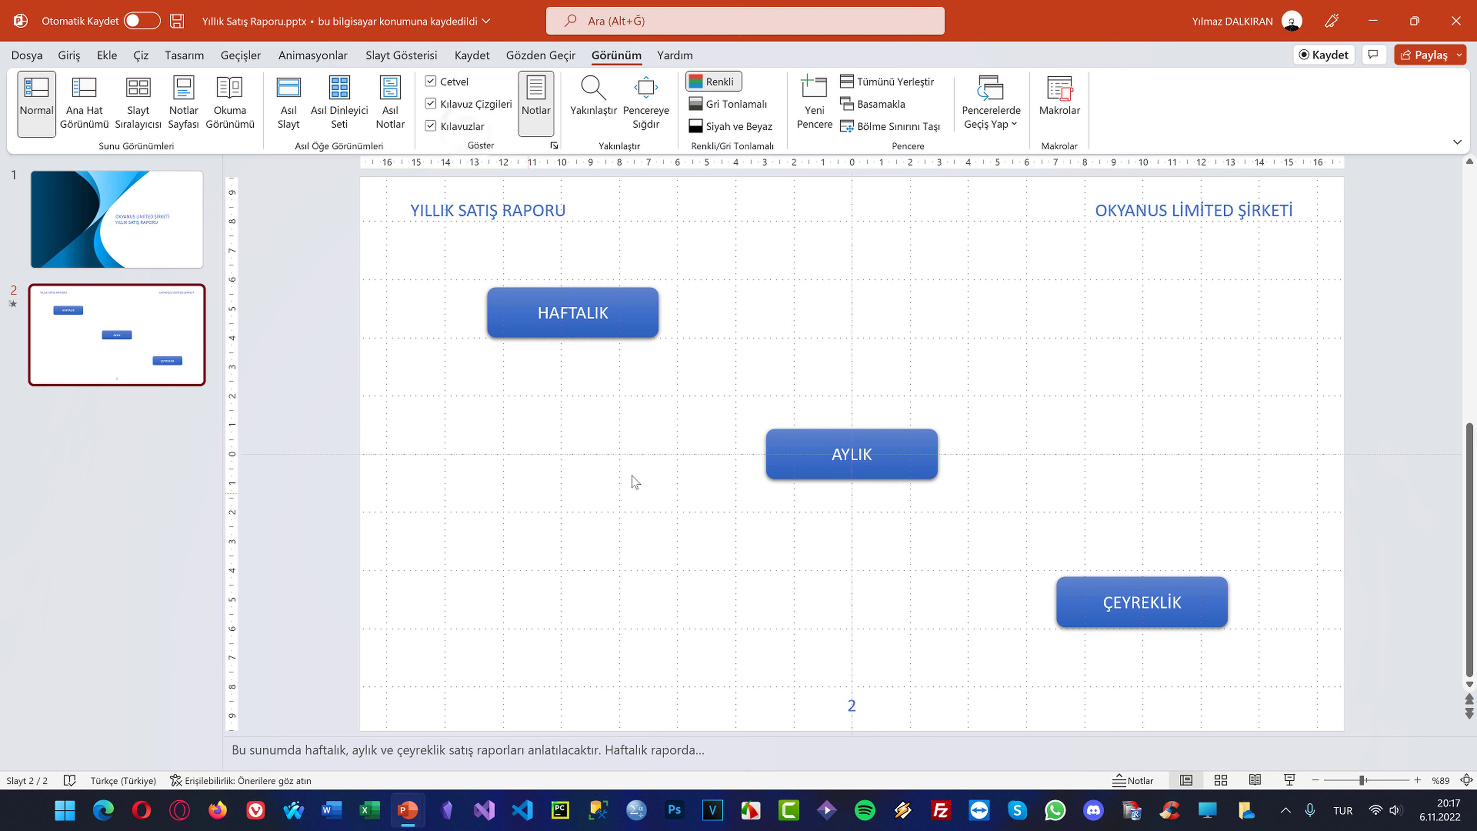
click(452, 126)
click(445, 103)
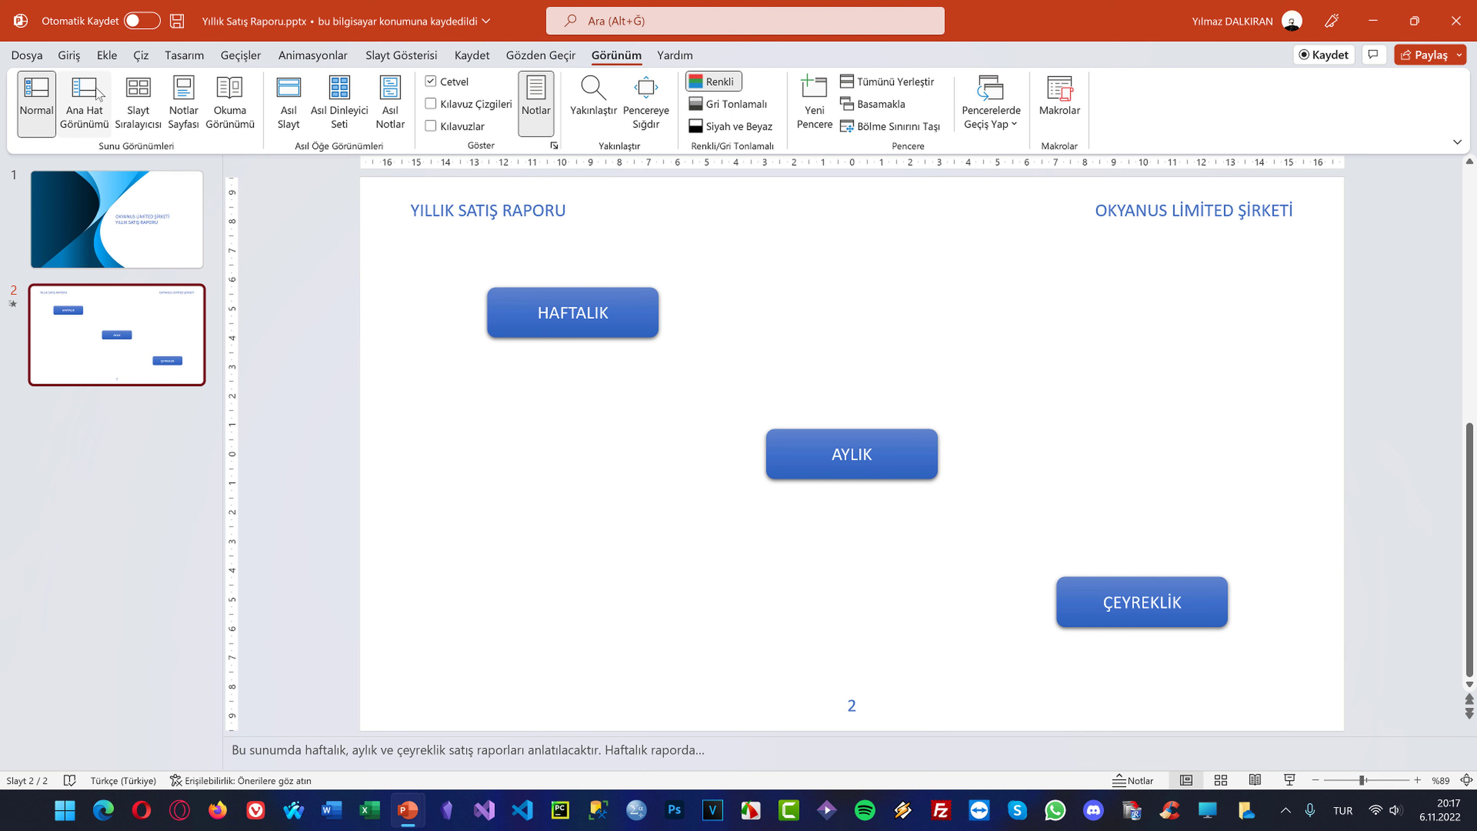
Add Haftalık Başlık and Haftalık İçerik layout slides, then minimize PowerPoint
click(68, 54)
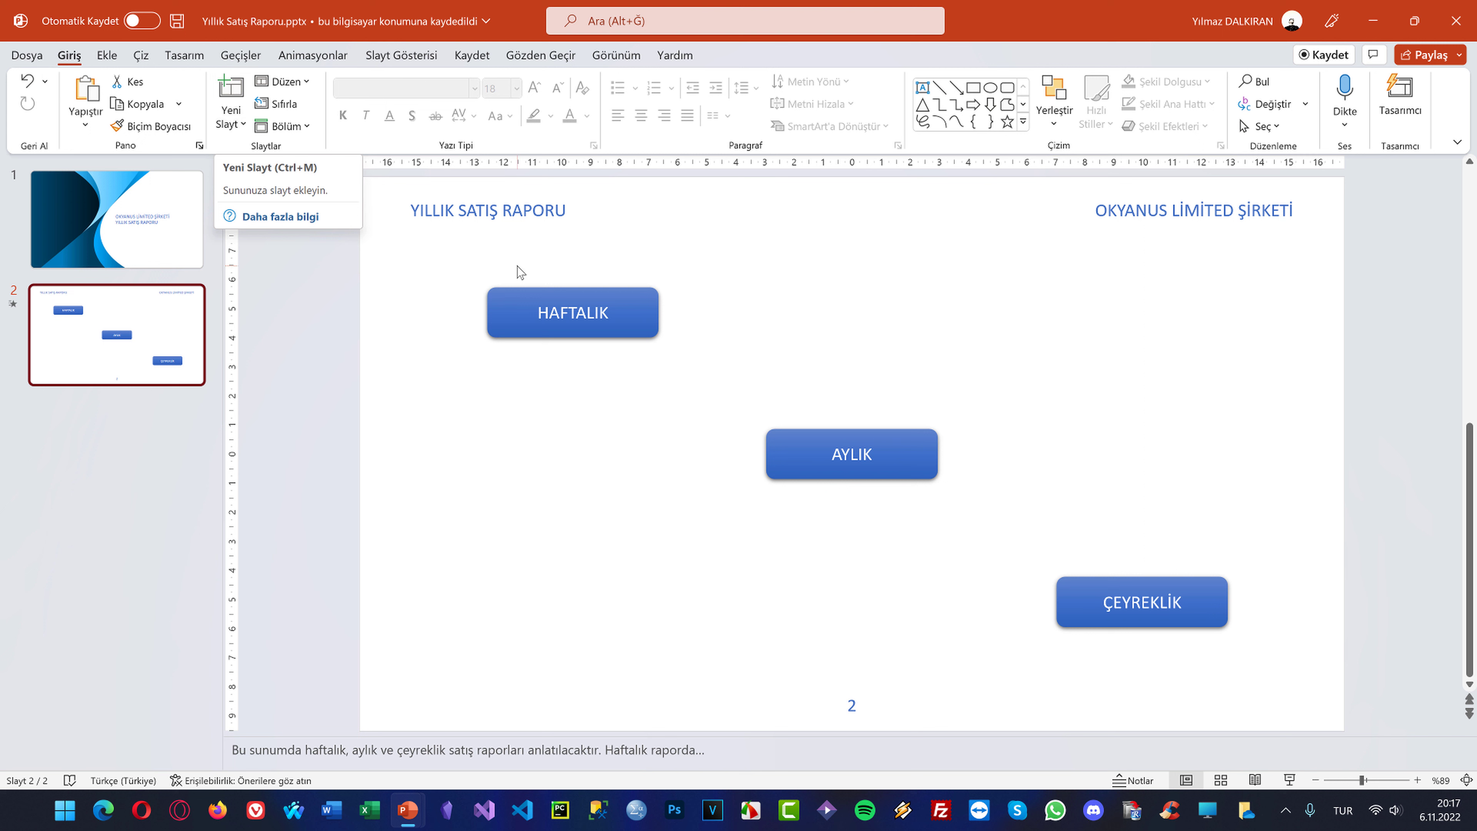
click(233, 124)
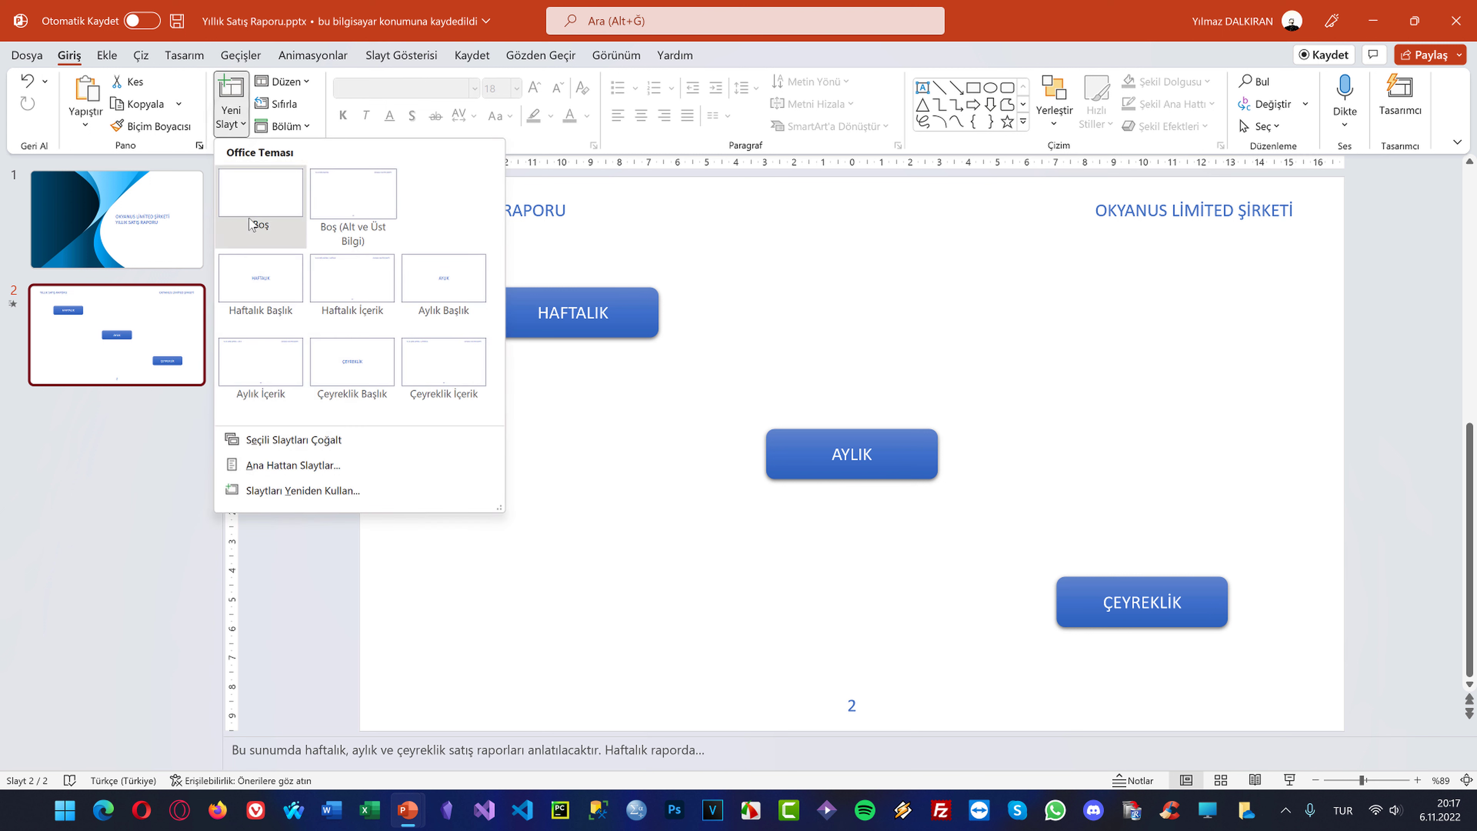
click(278, 287)
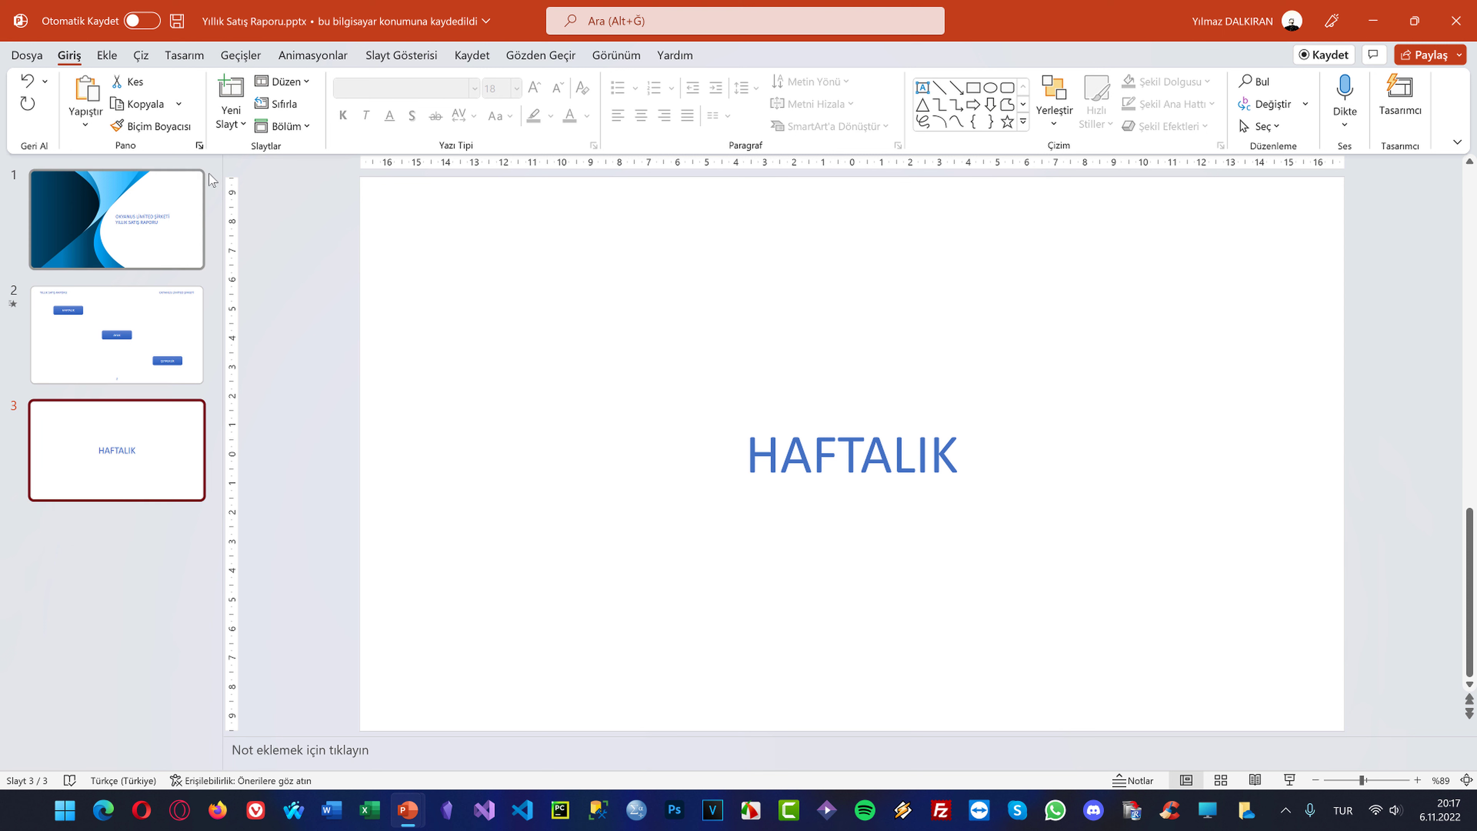
click(231, 123)
click(358, 290)
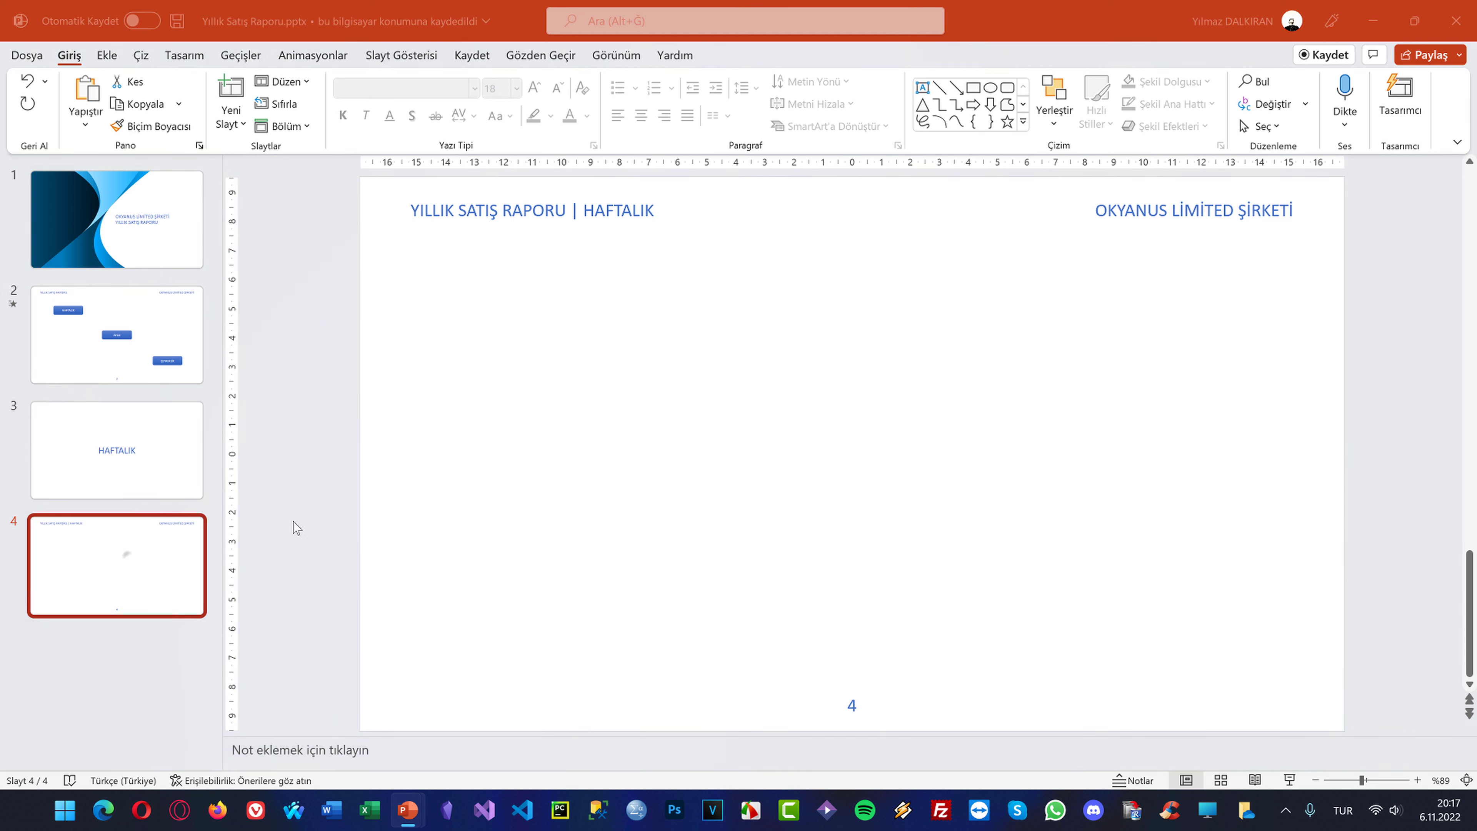
click(1442, 7)
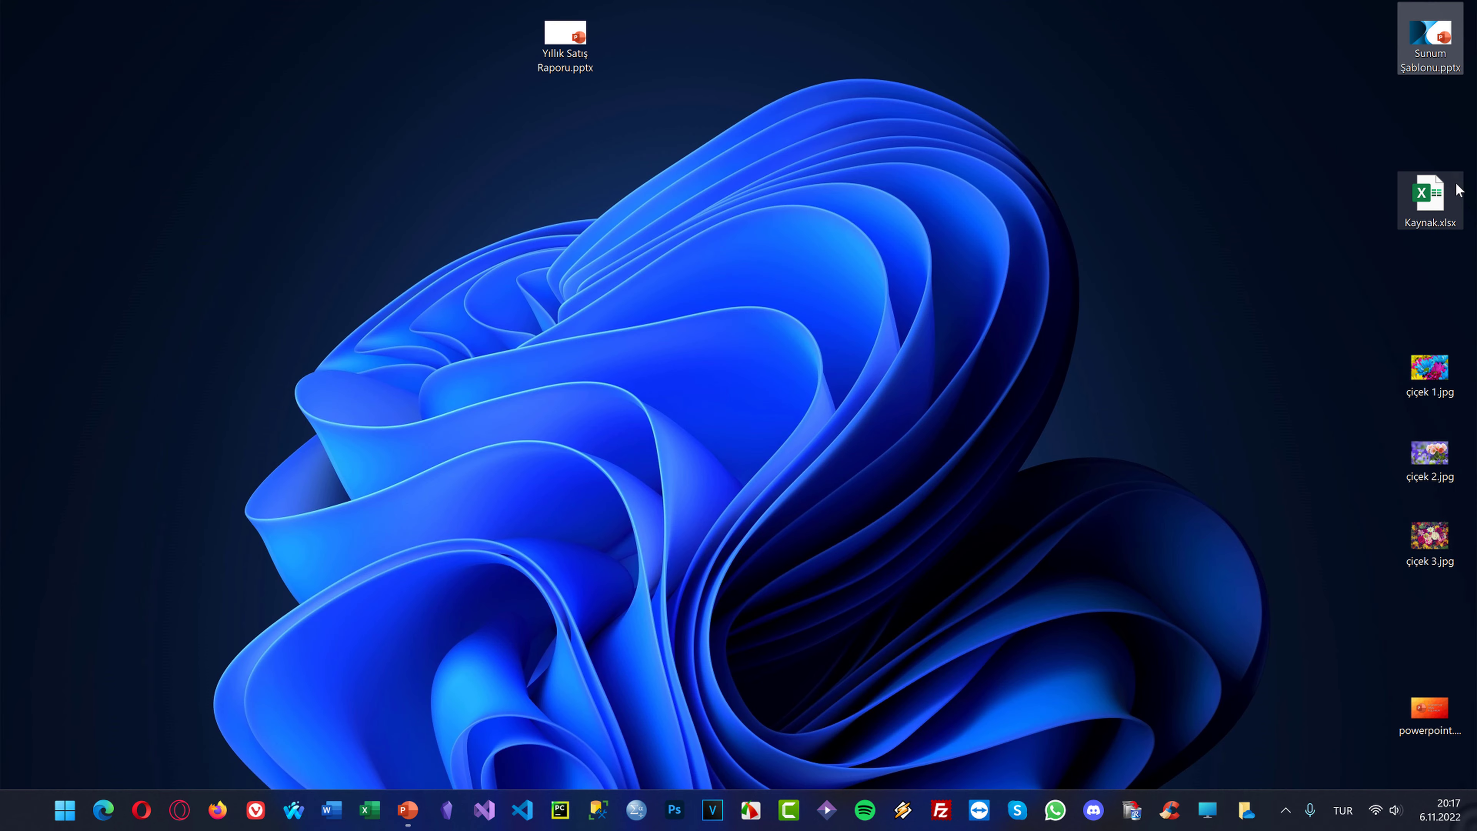
Open Kaynak.xlsx, select its HAFTALIK SATIŞ ADETİ chart, and return to the presentation
double_click(1450, 189)
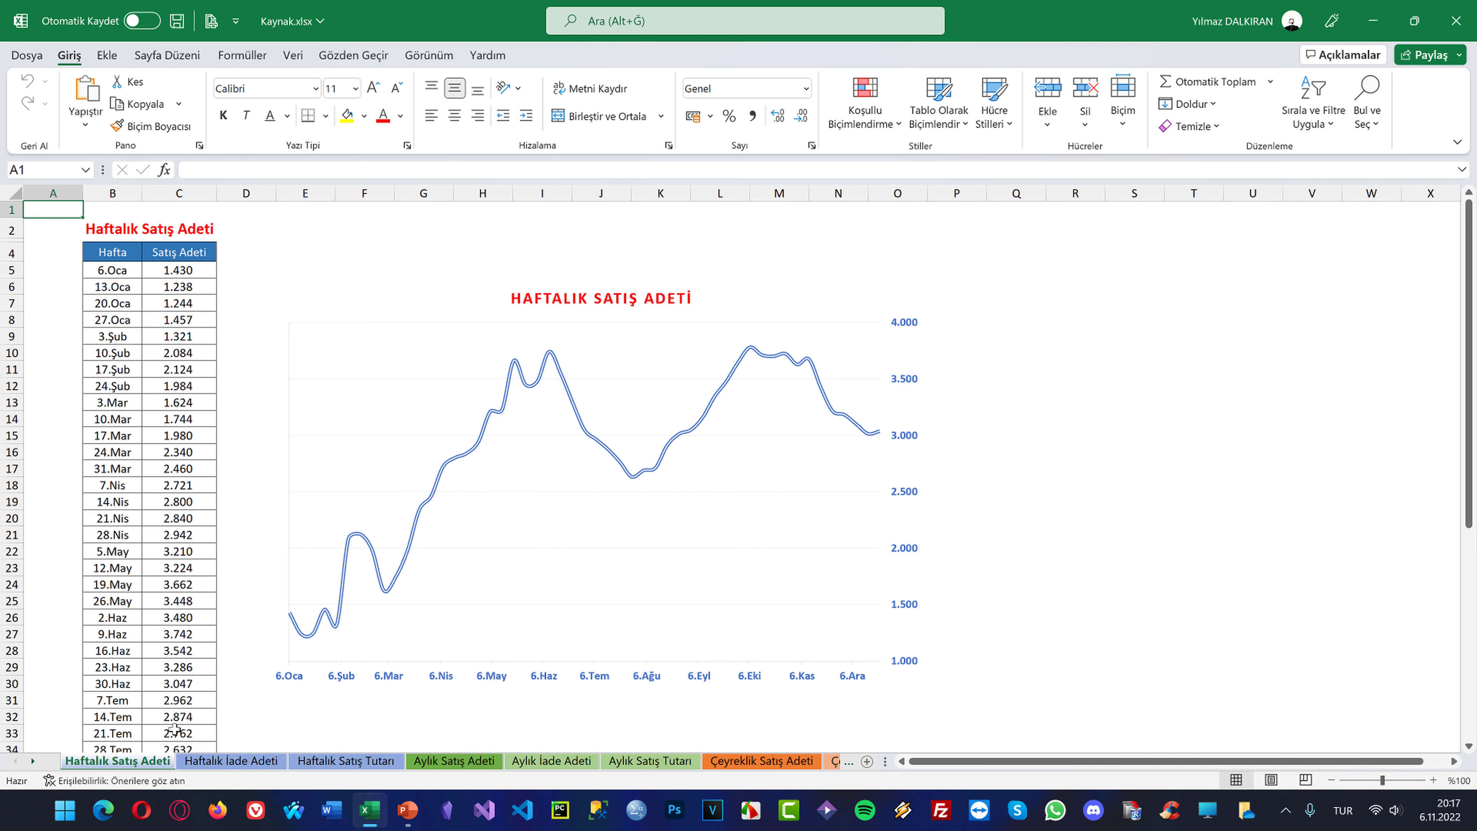
click(334, 296)
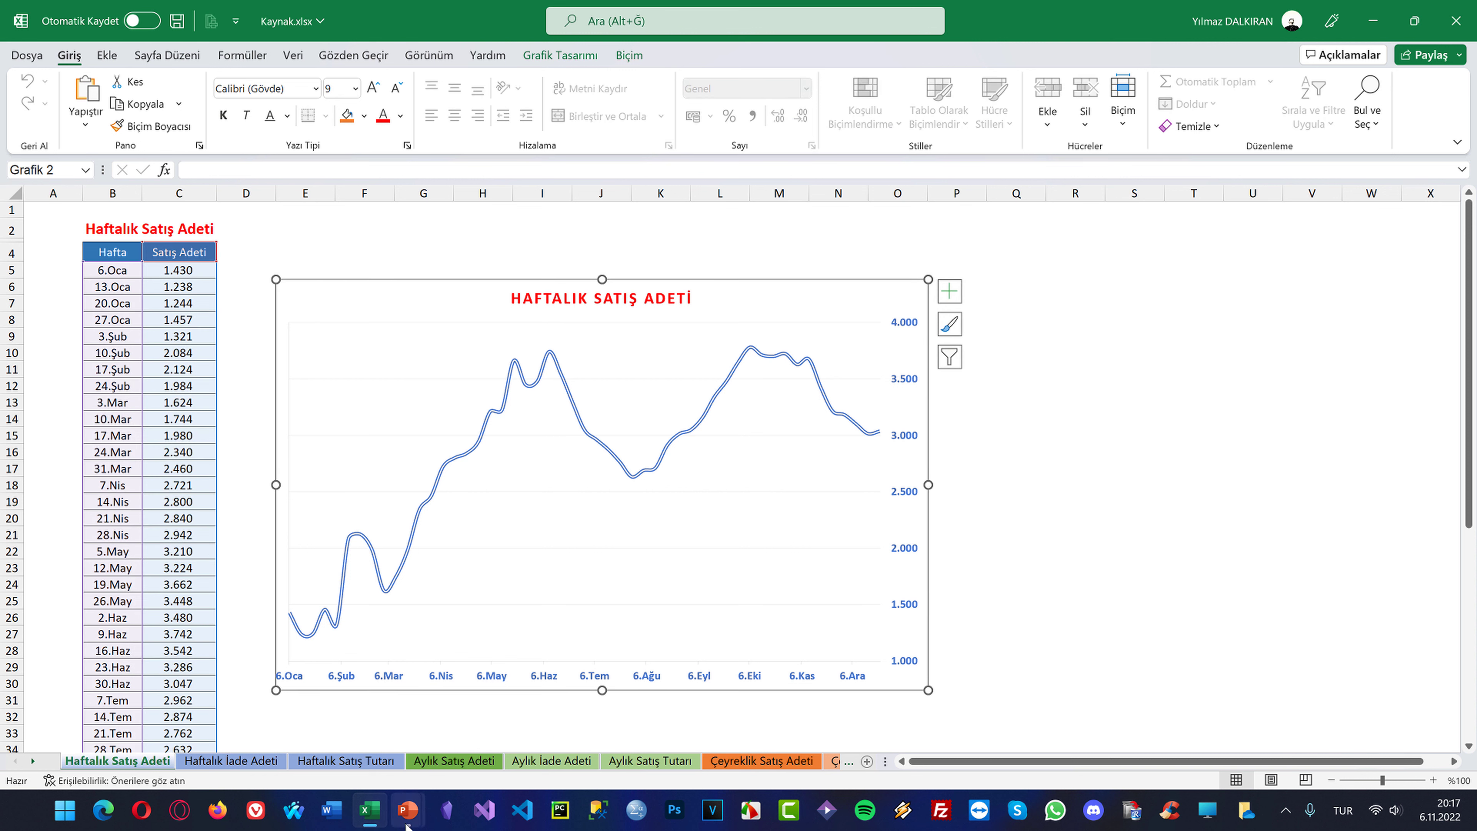
click(408, 809)
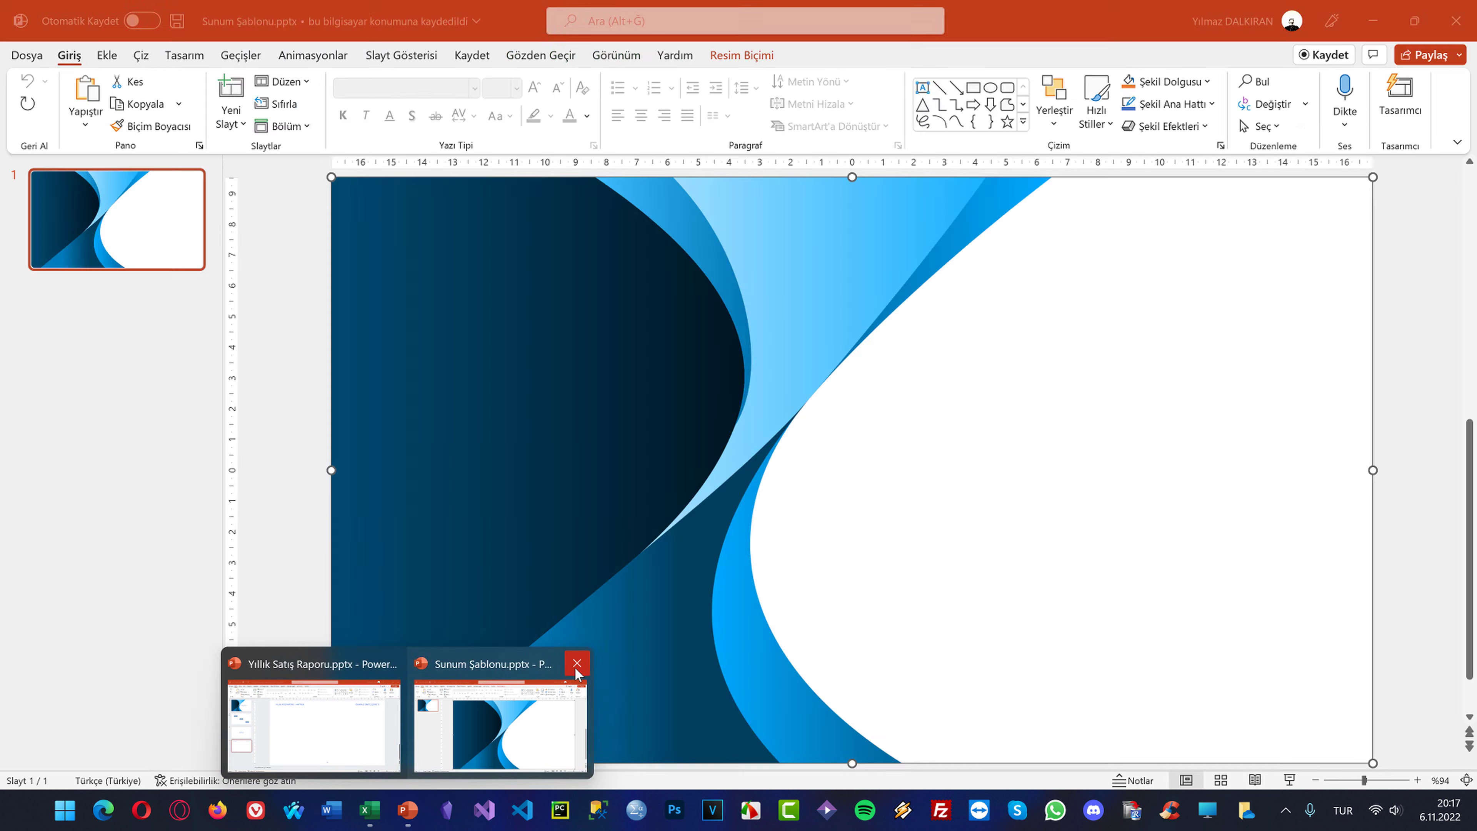
Paste the chart onto slide 4 linked with source formatting and apply the first Designer suggestion
click(577, 663)
click(407, 722)
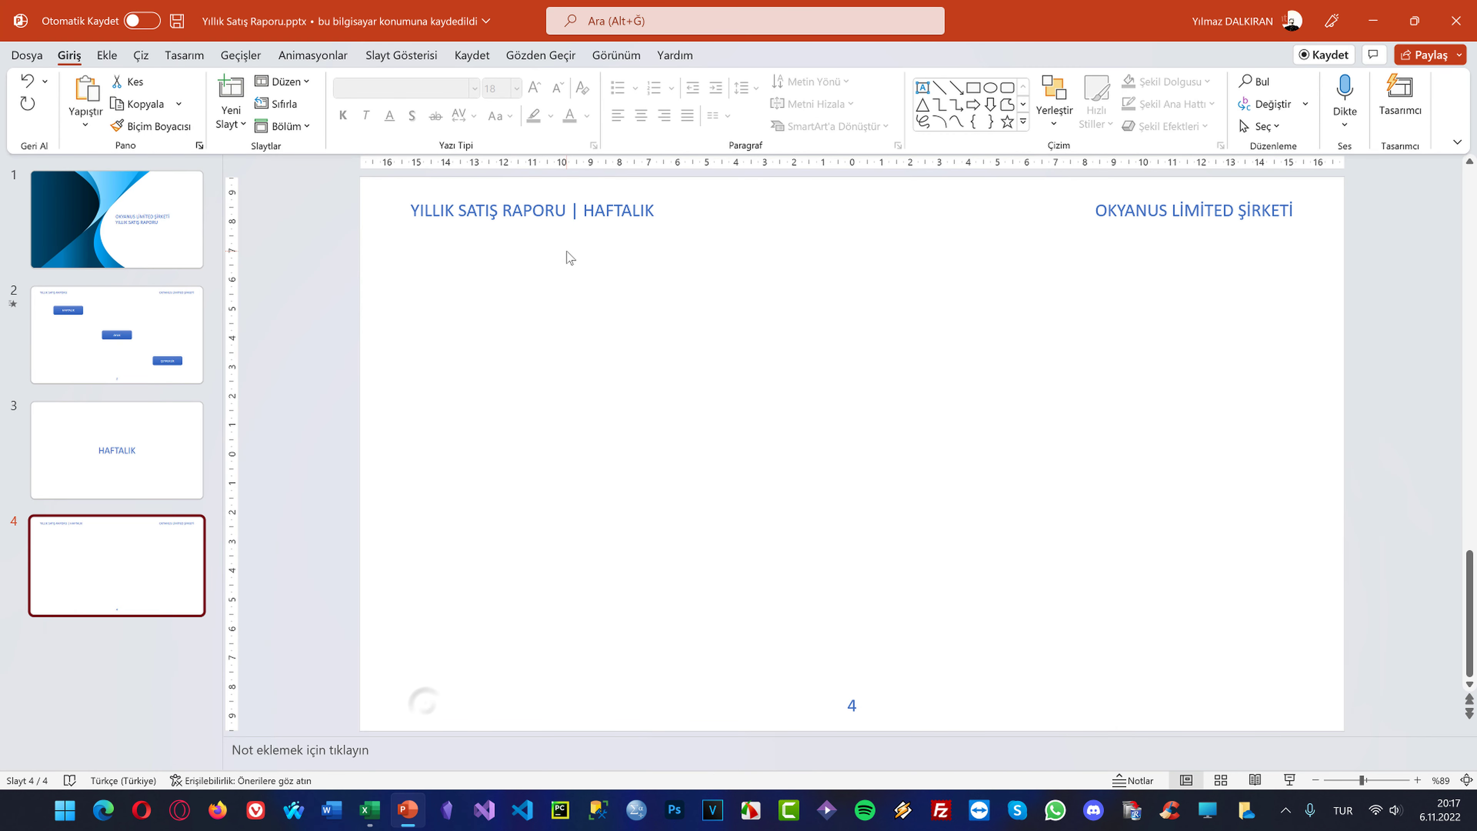
right_click(520, 287)
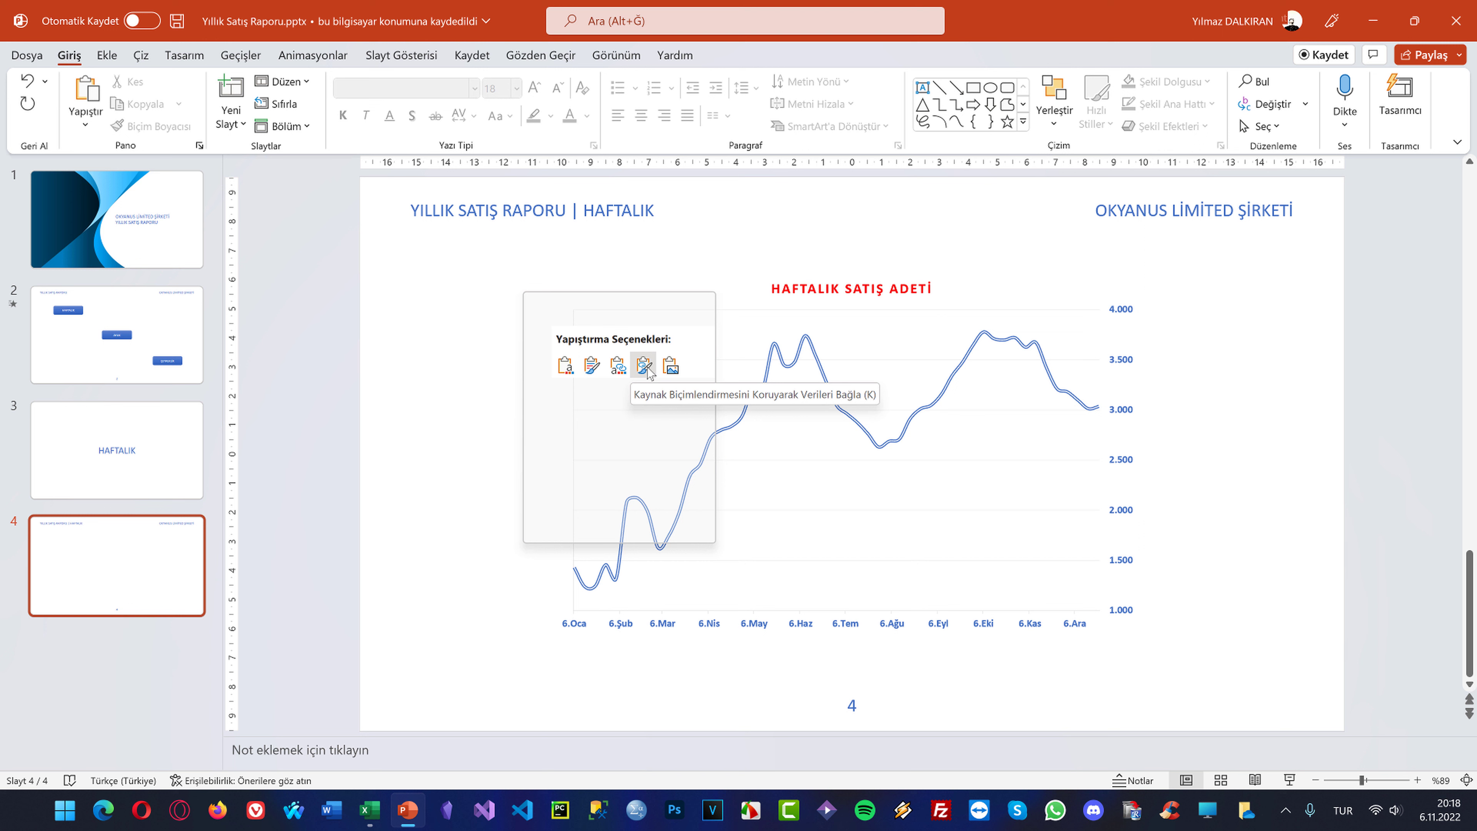
click(644, 366)
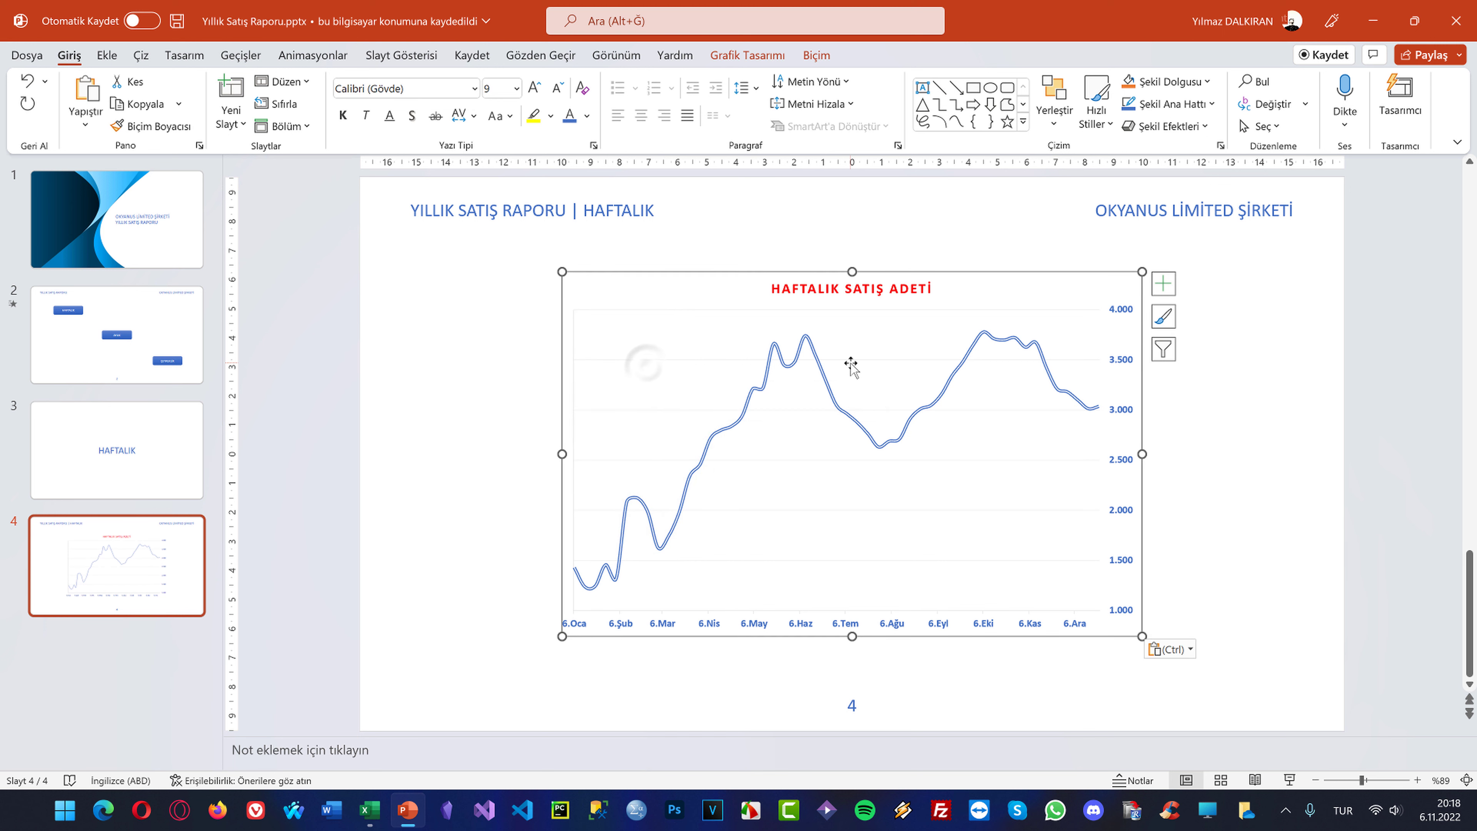
click(1390, 272)
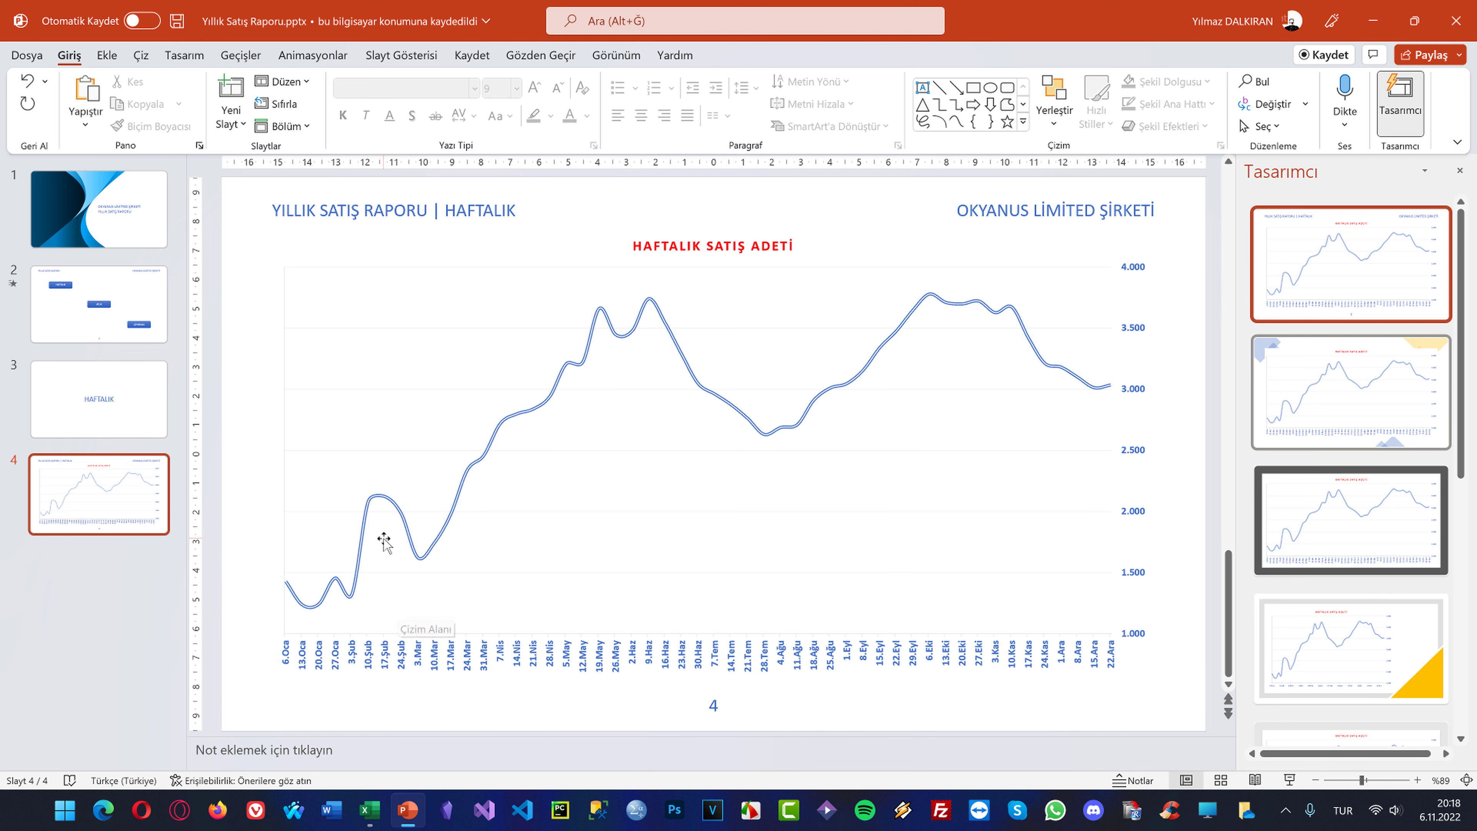
Inspect the layouts in the slide master, then return to normal slide view
click(616, 56)
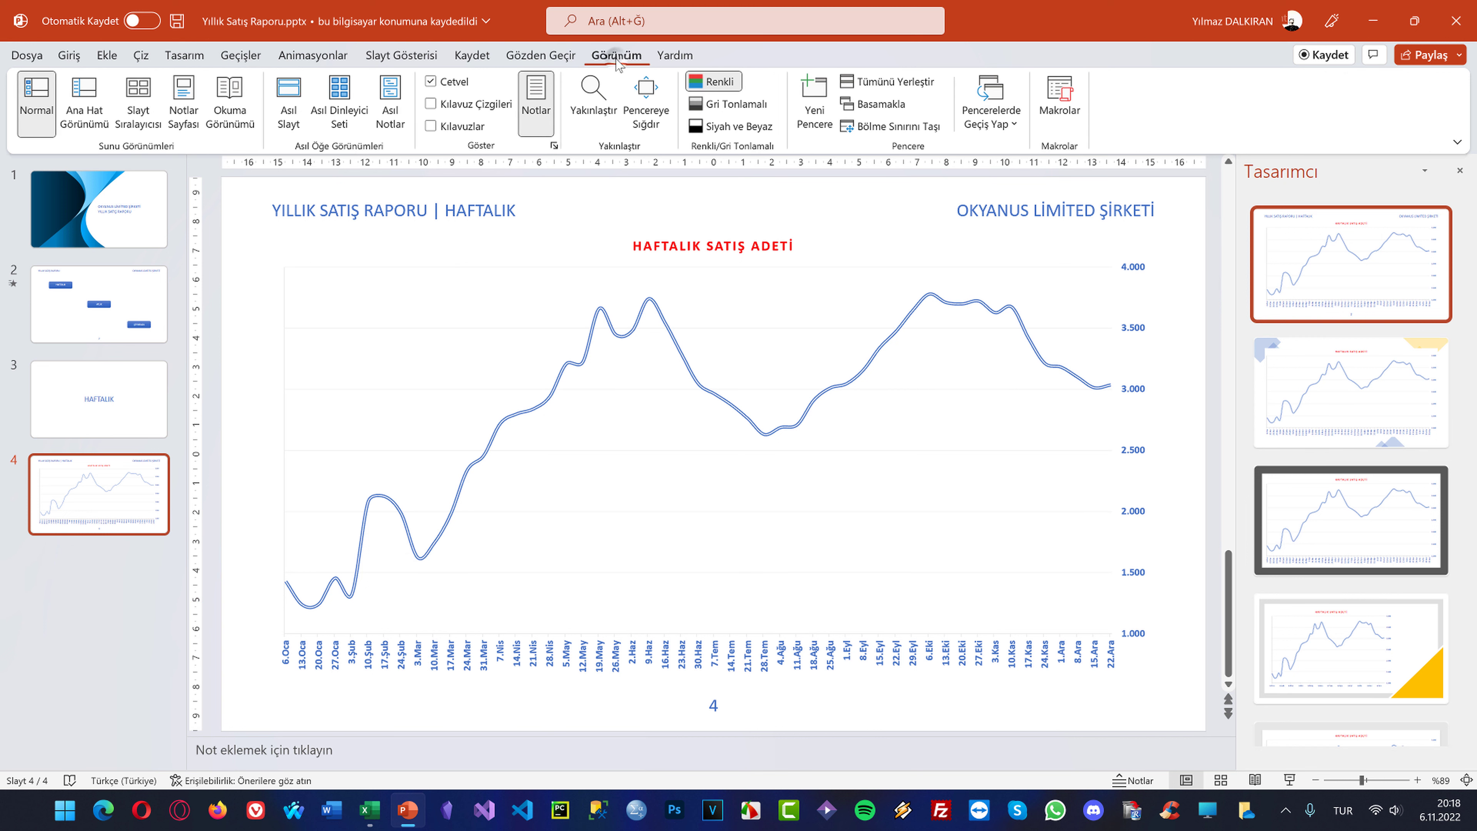
click(288, 105)
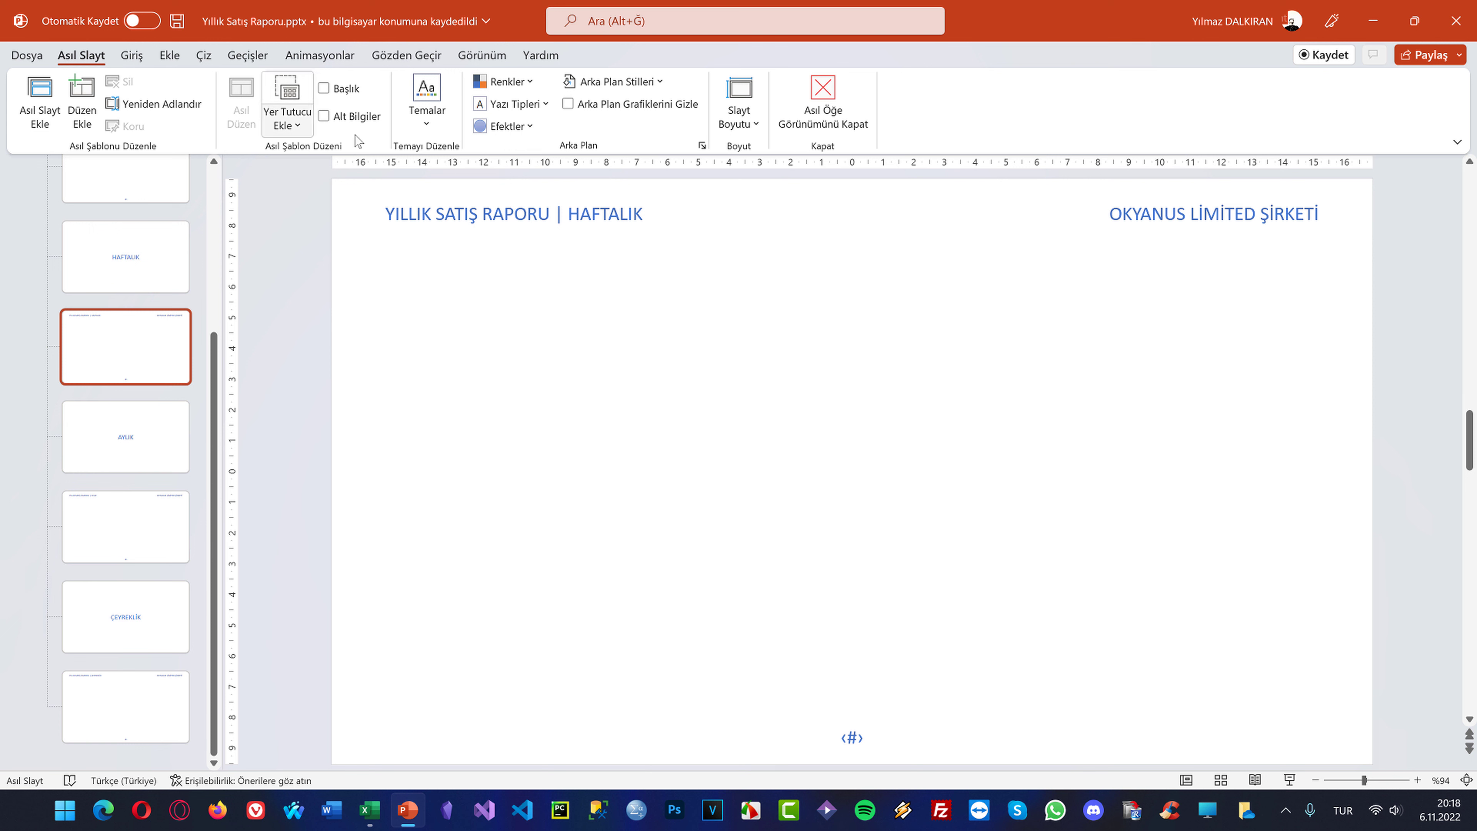
click(482, 54)
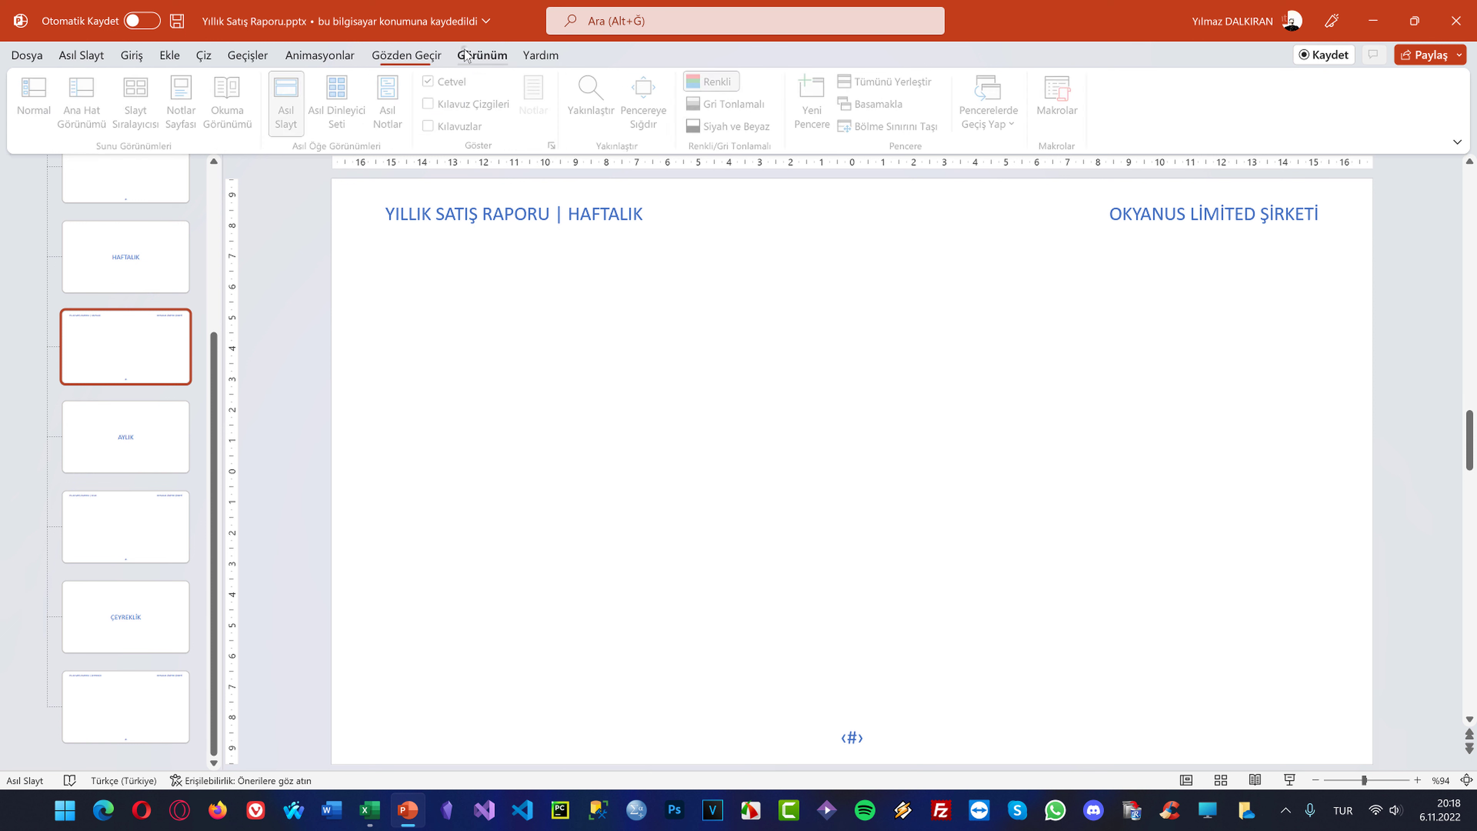
click(27, 96)
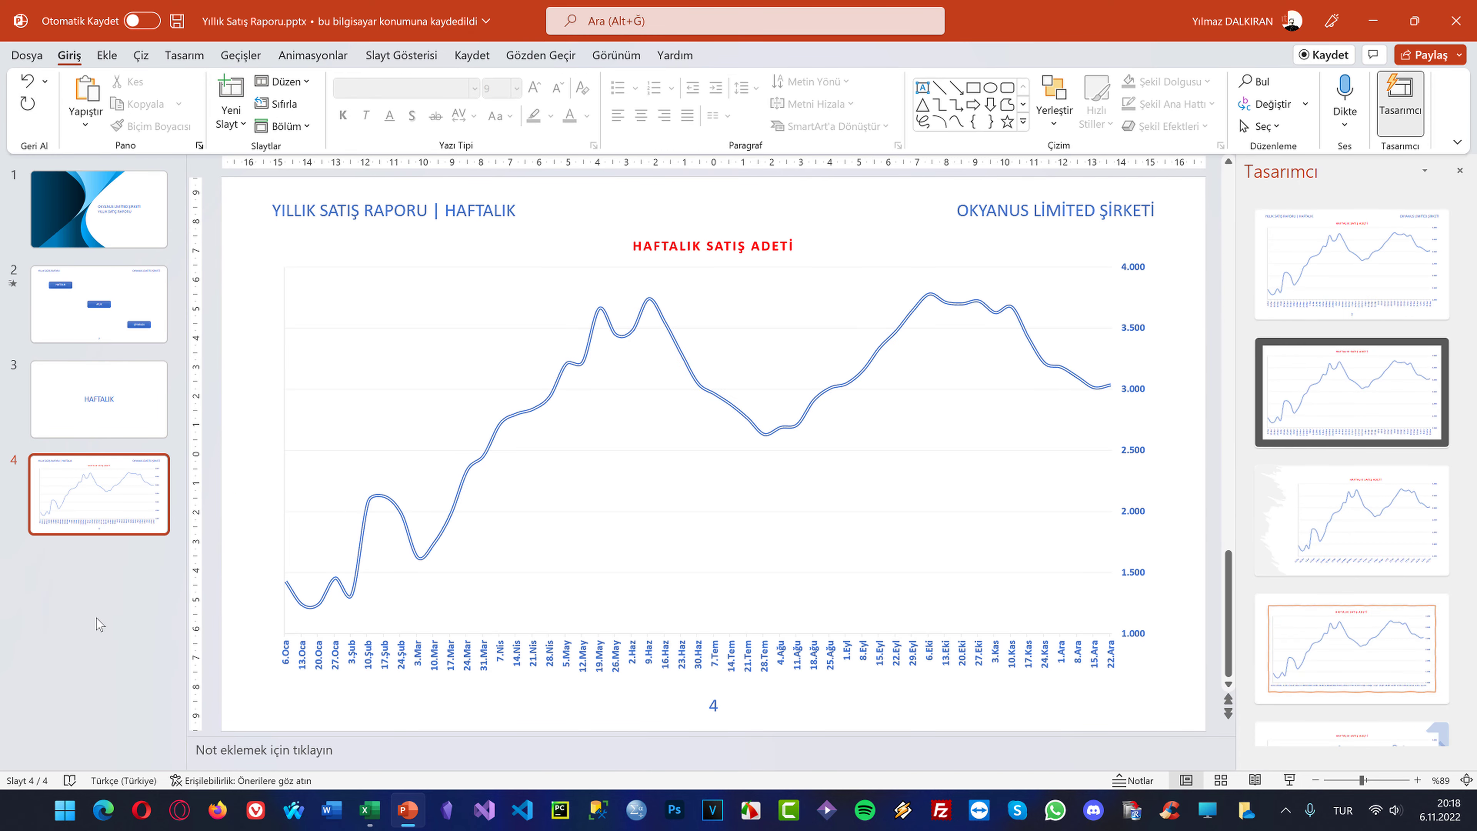
click(231, 119)
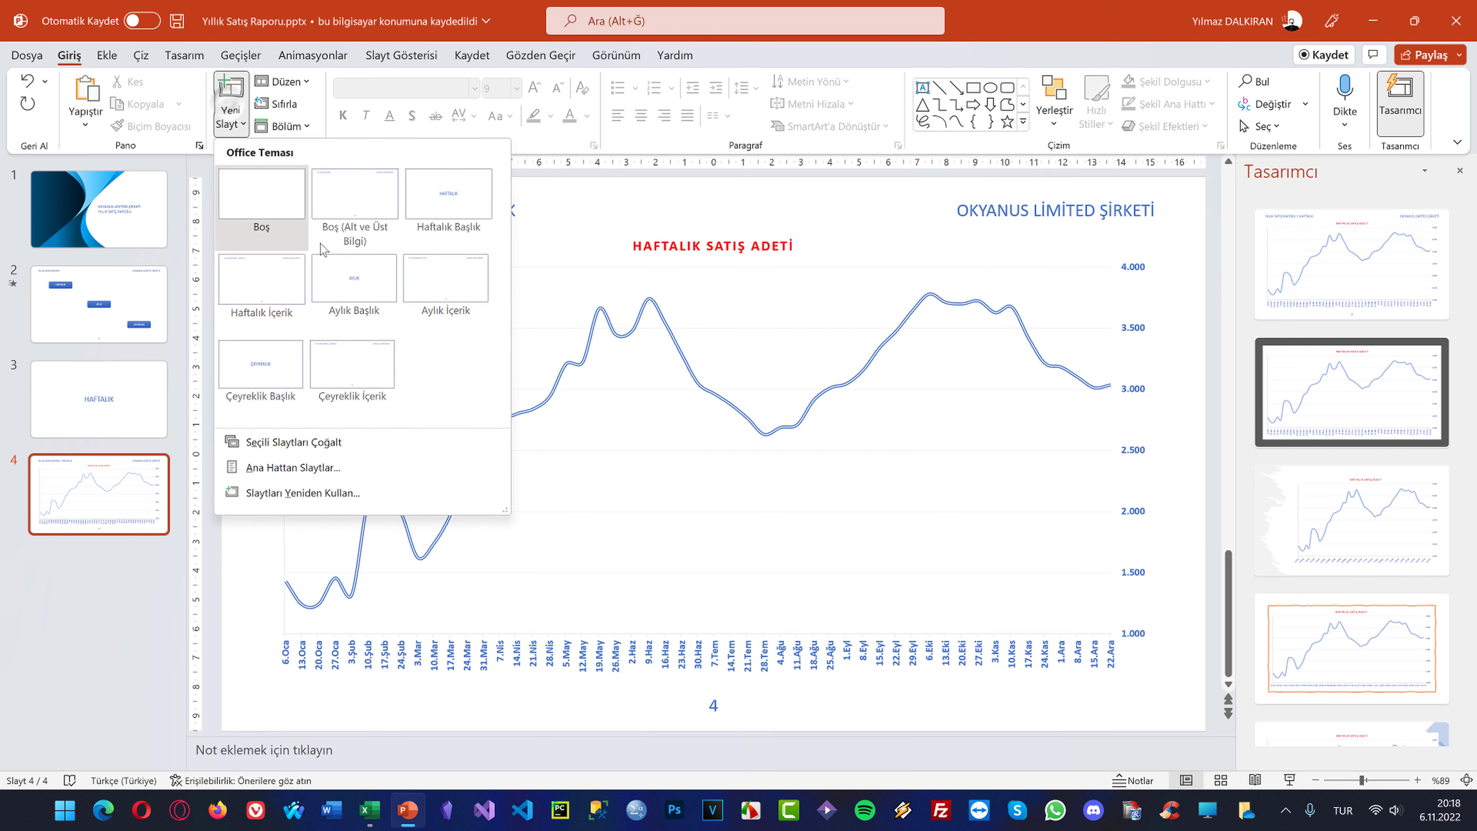
Add Aylık Başlık, Aylık İçerik, Çeyreklik Başlık and Çeyreklik İçerik layout slides
click(340, 295)
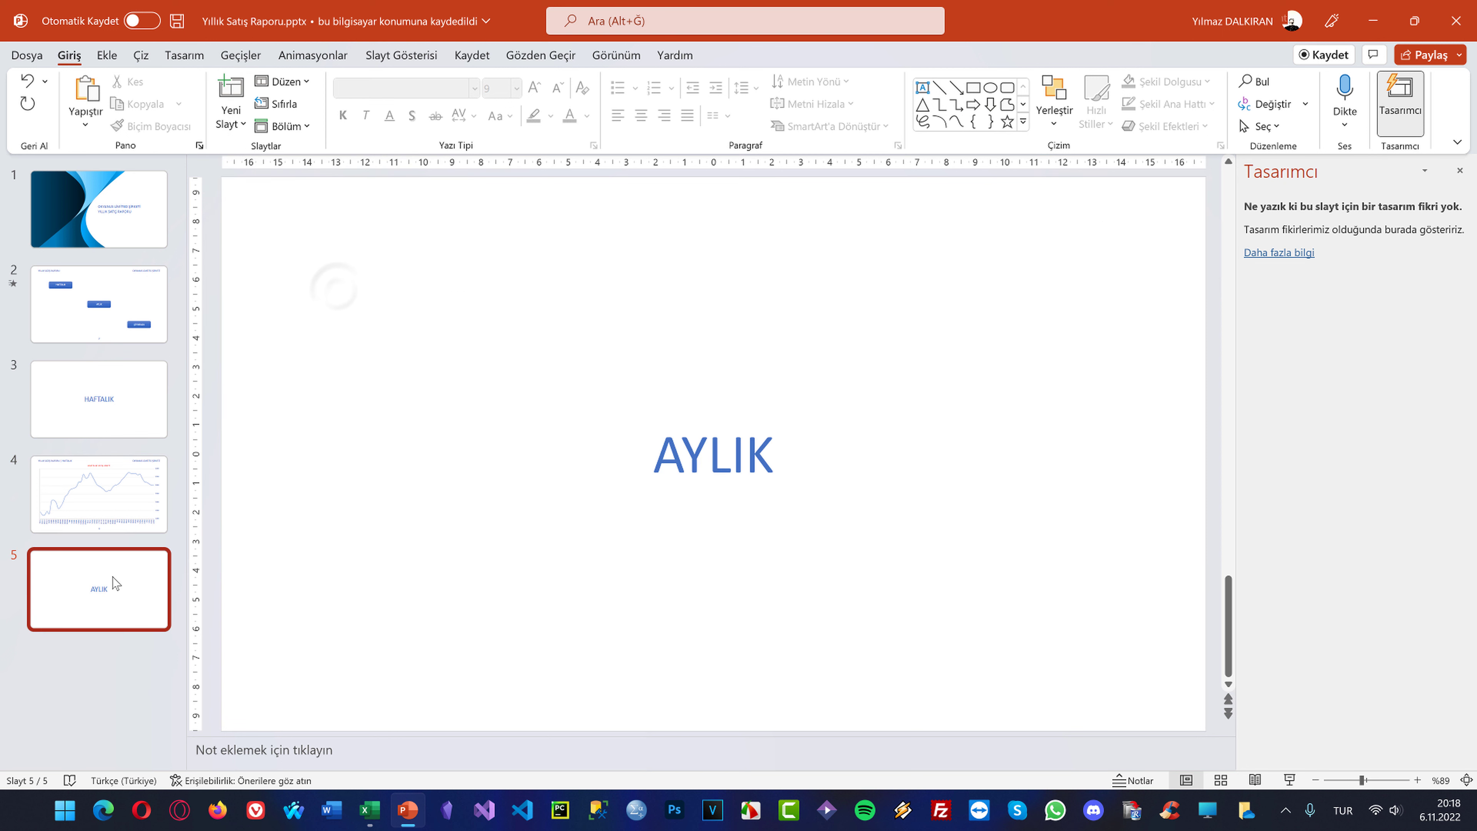
click(226, 116)
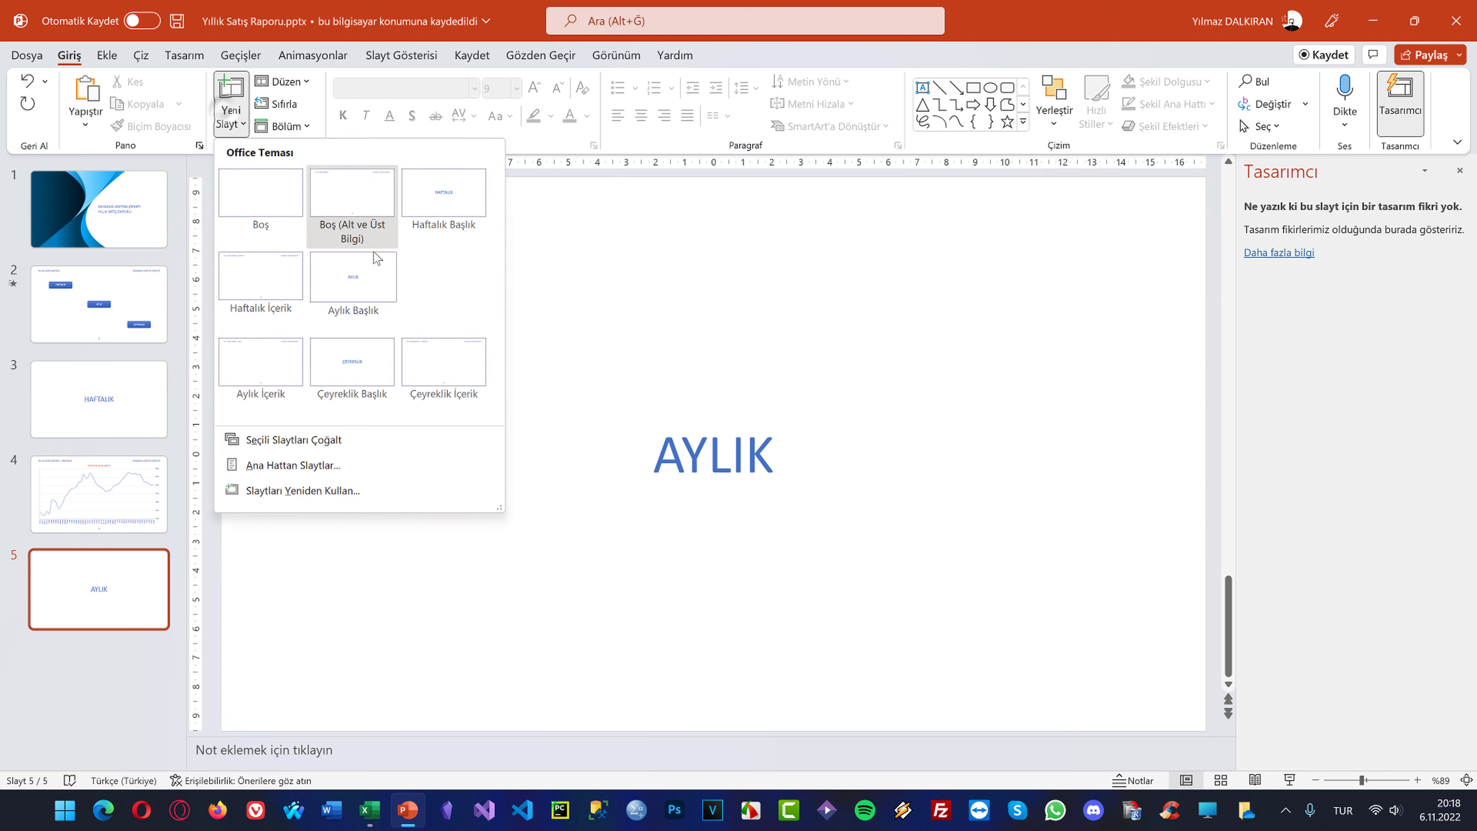
click(281, 350)
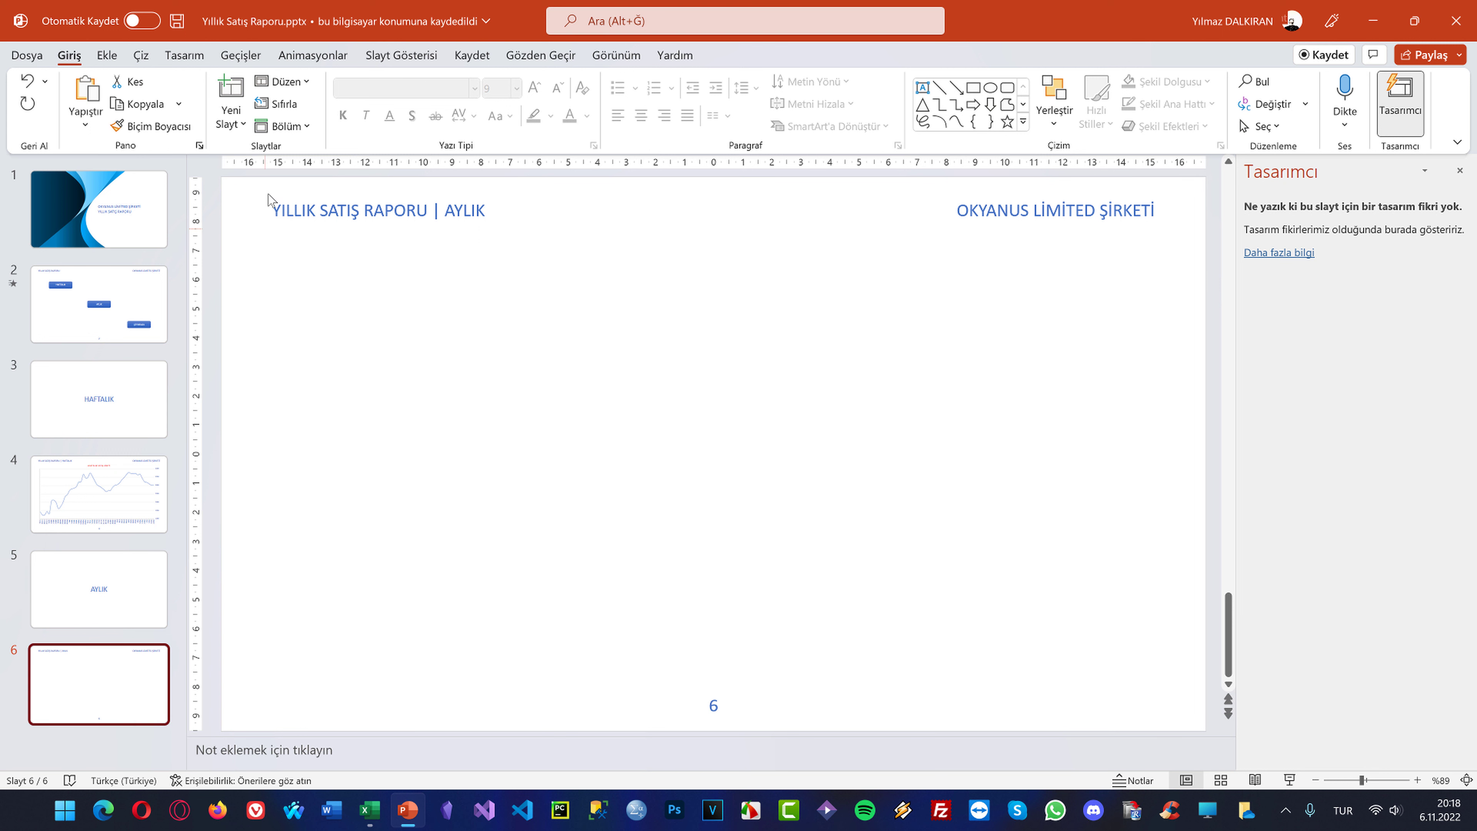
click(231, 119)
click(342, 375)
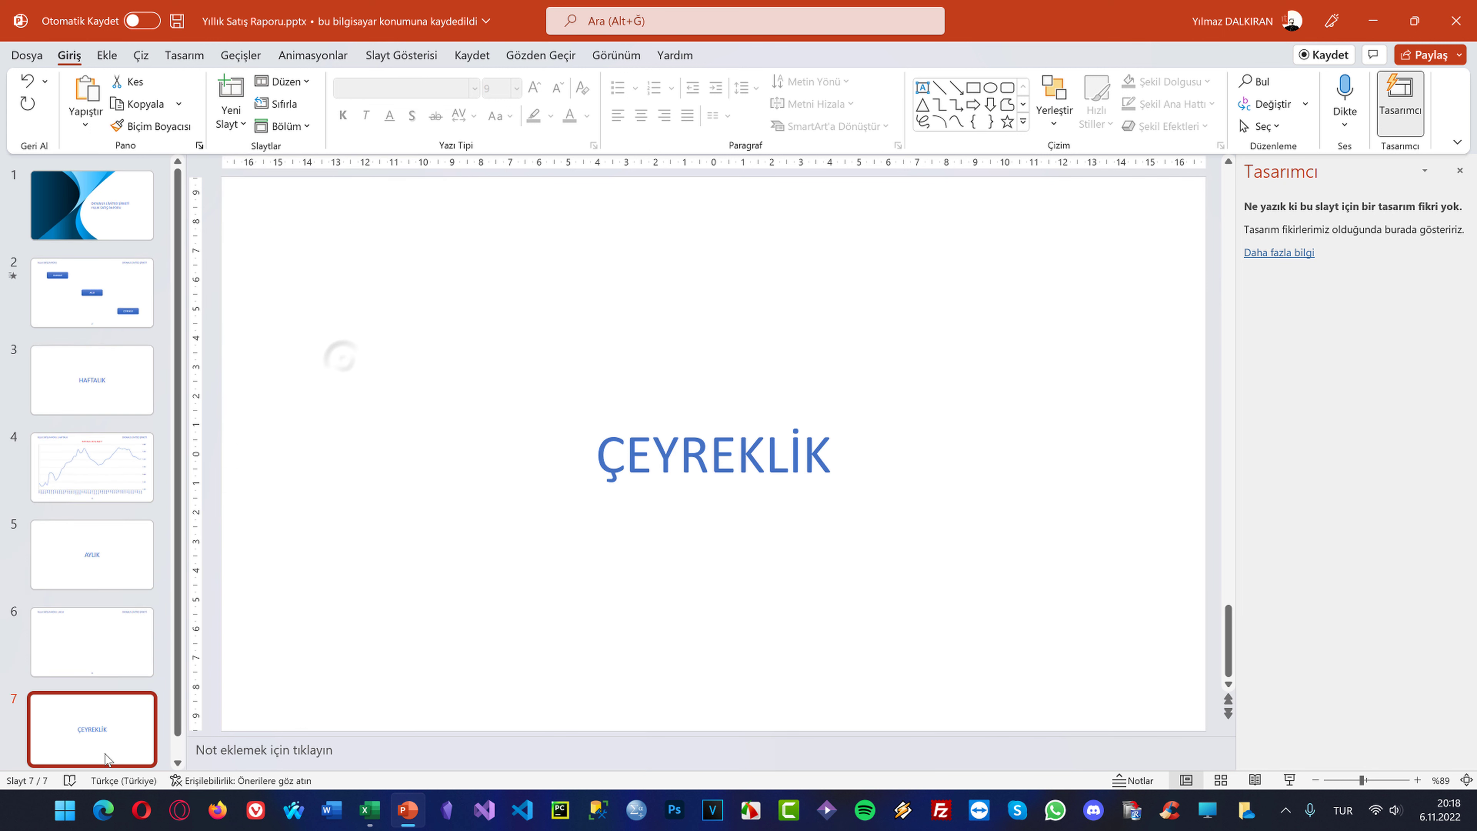
click(231, 125)
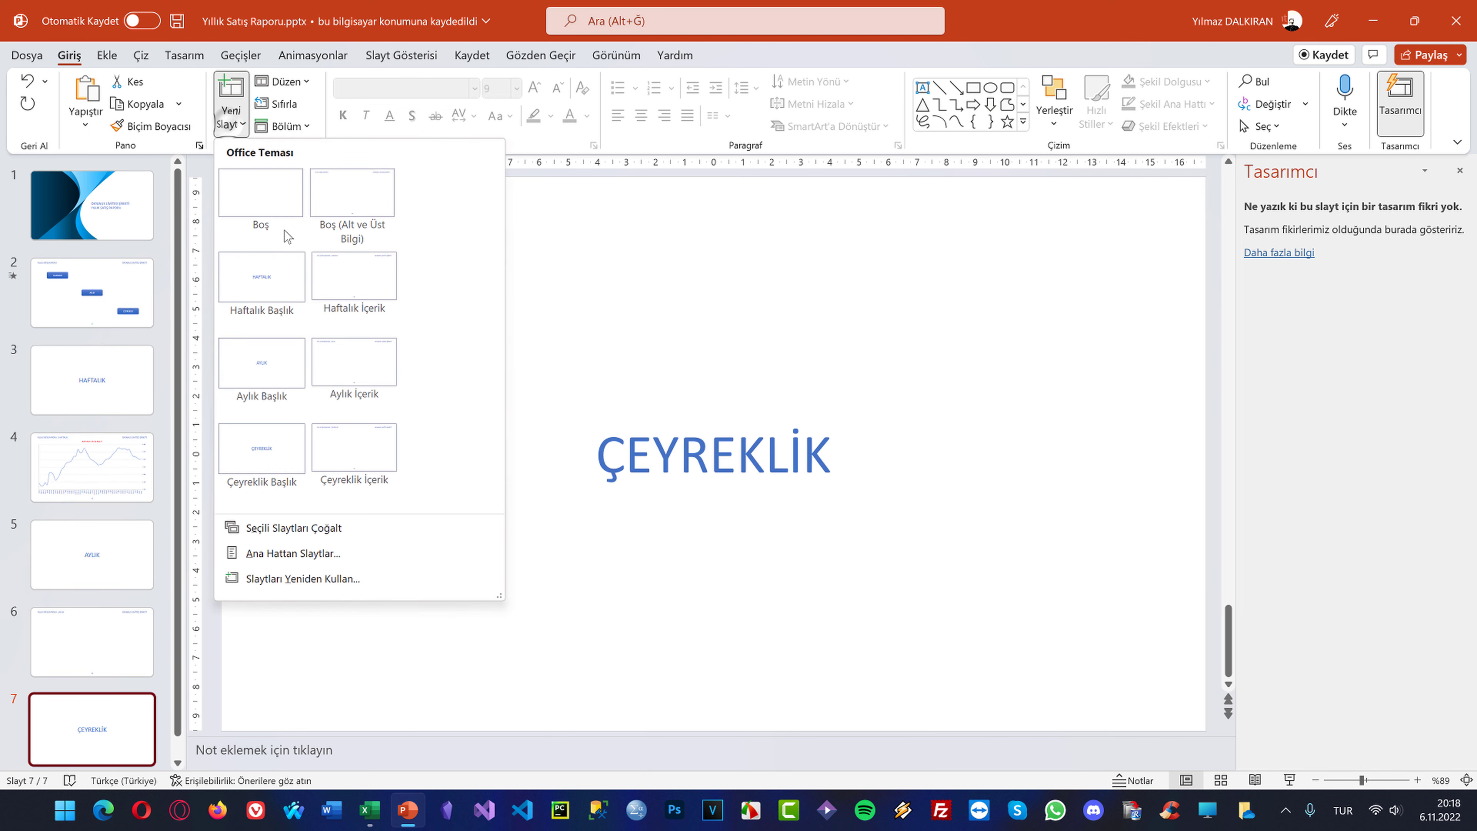
click(353, 460)
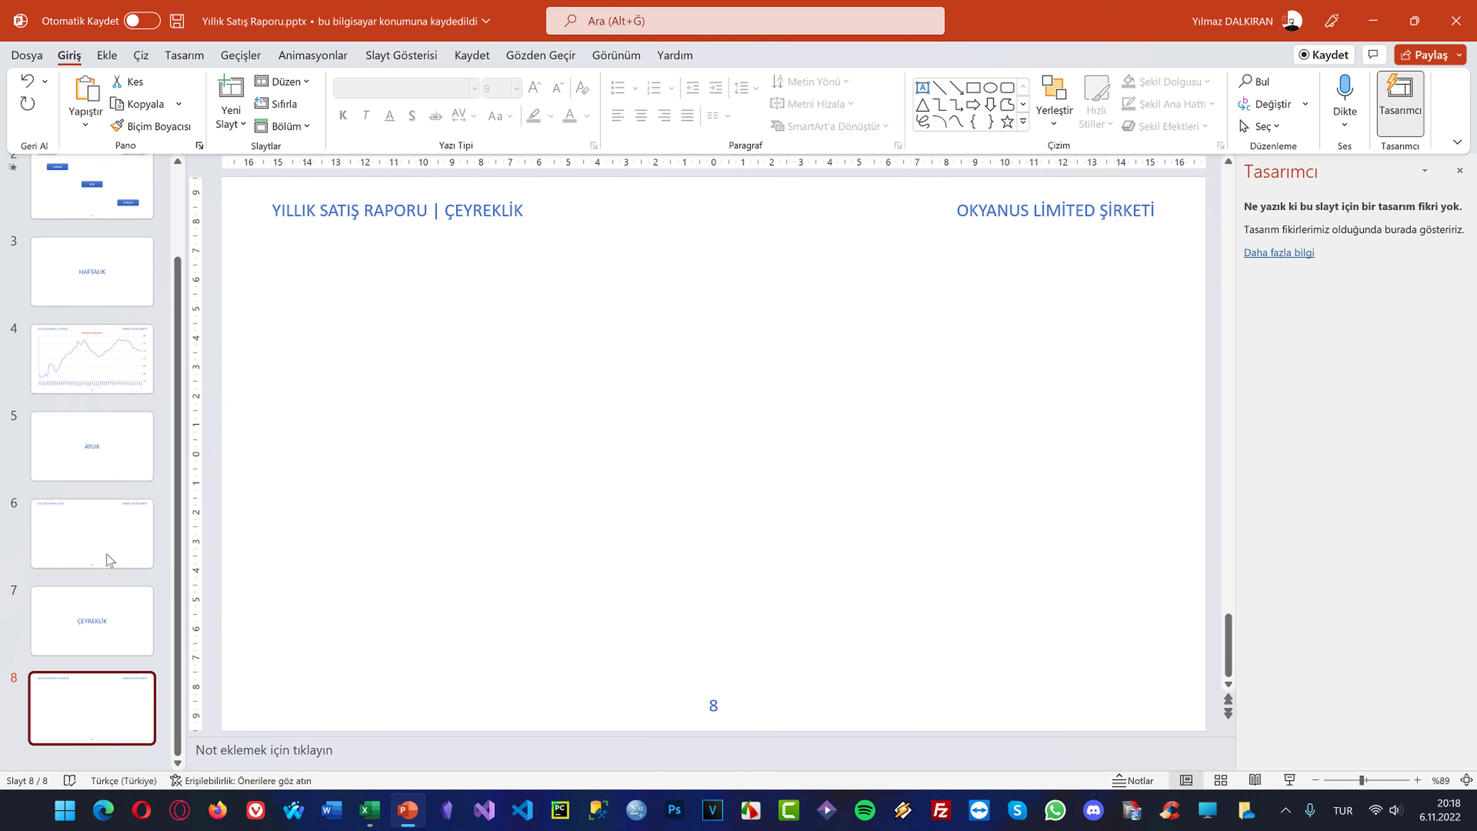
Browse back through the slide thumbnails to the title slide
click(104, 640)
key(Down)
click(92, 529)
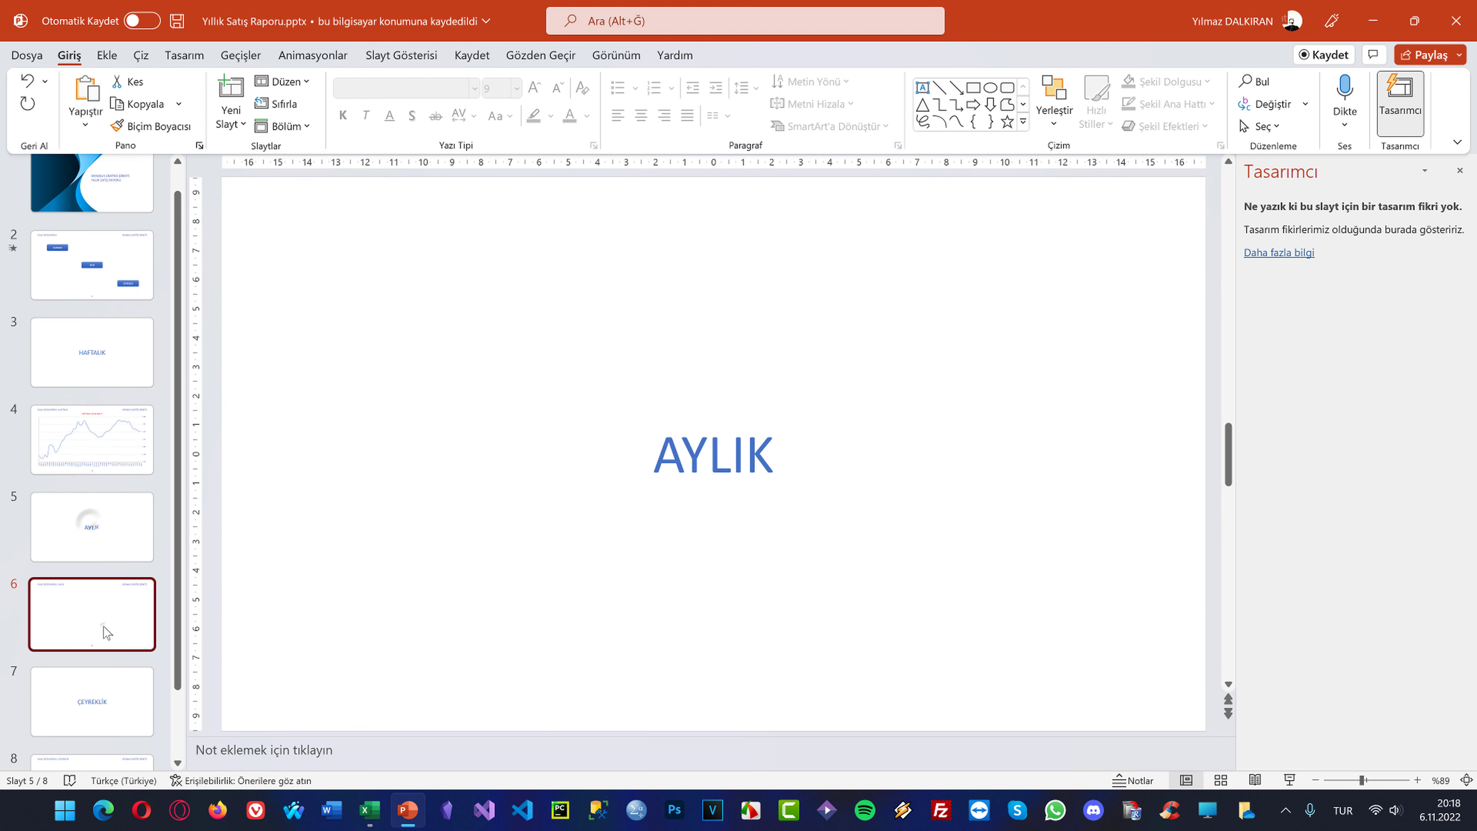
click(102, 626)
click(98, 526)
click(100, 439)
click(88, 352)
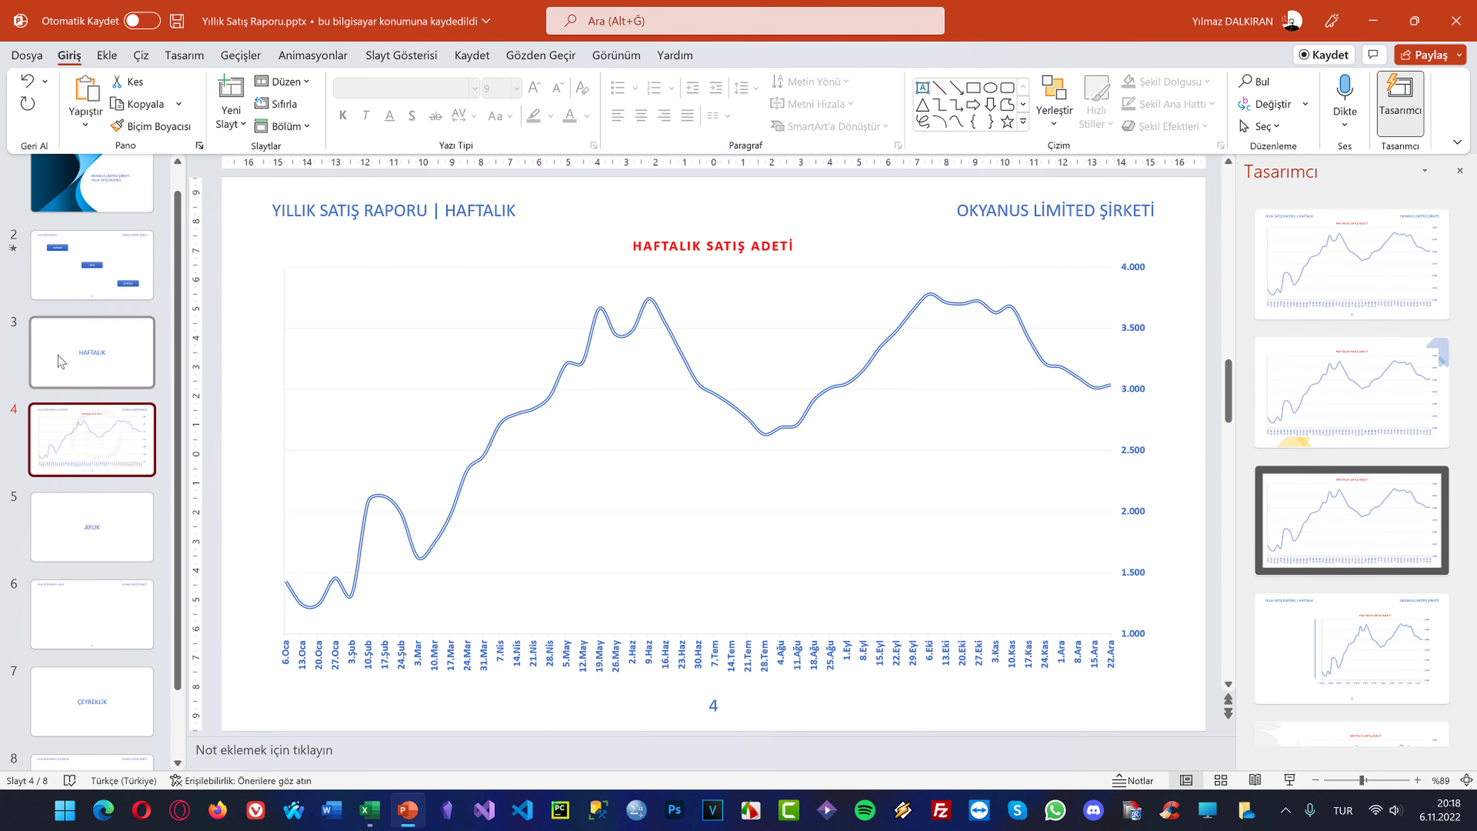
click(75, 192)
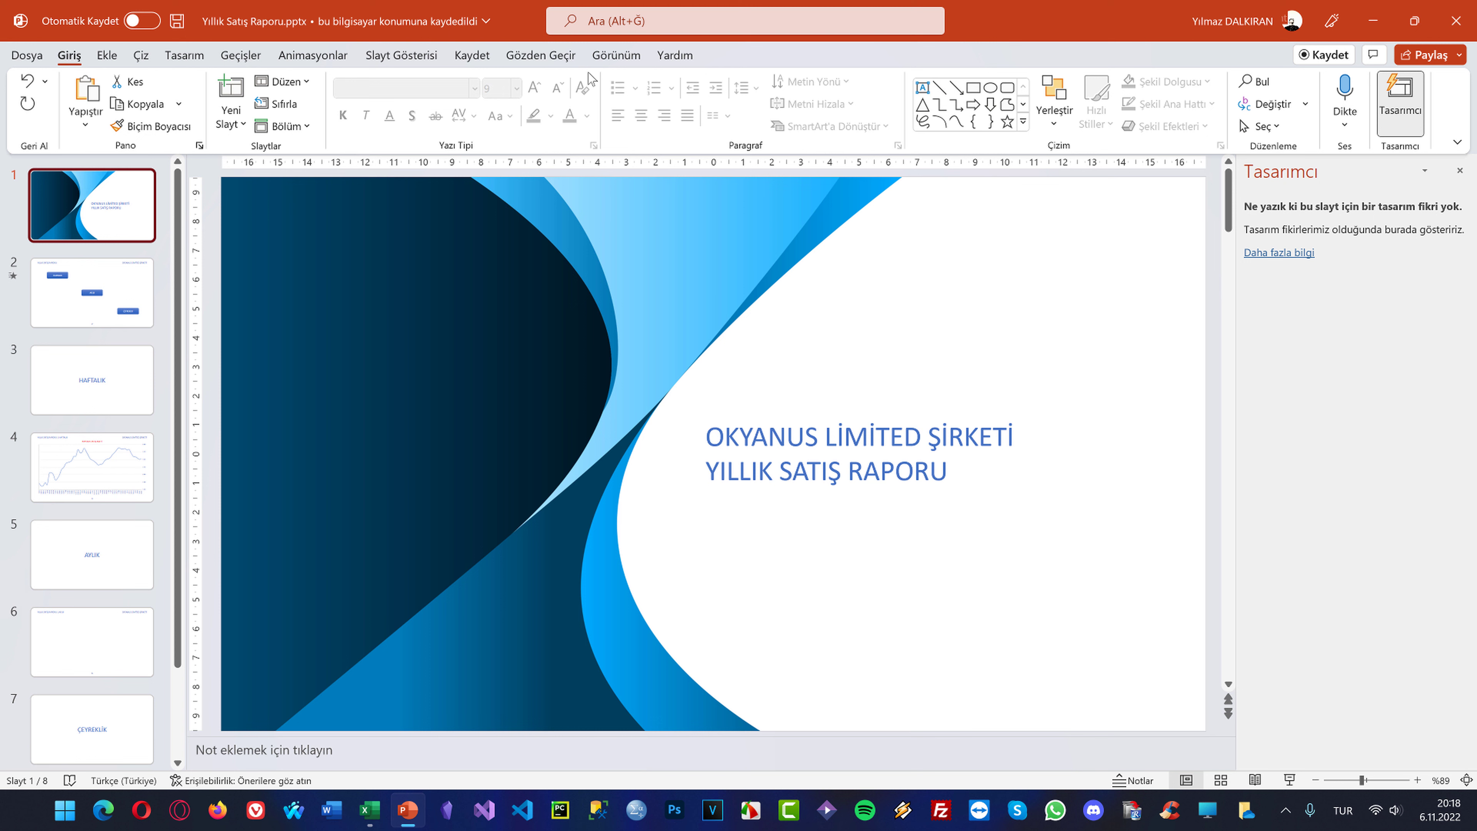
Open the slide master and select the weekly content layout
click(605, 57)
click(287, 102)
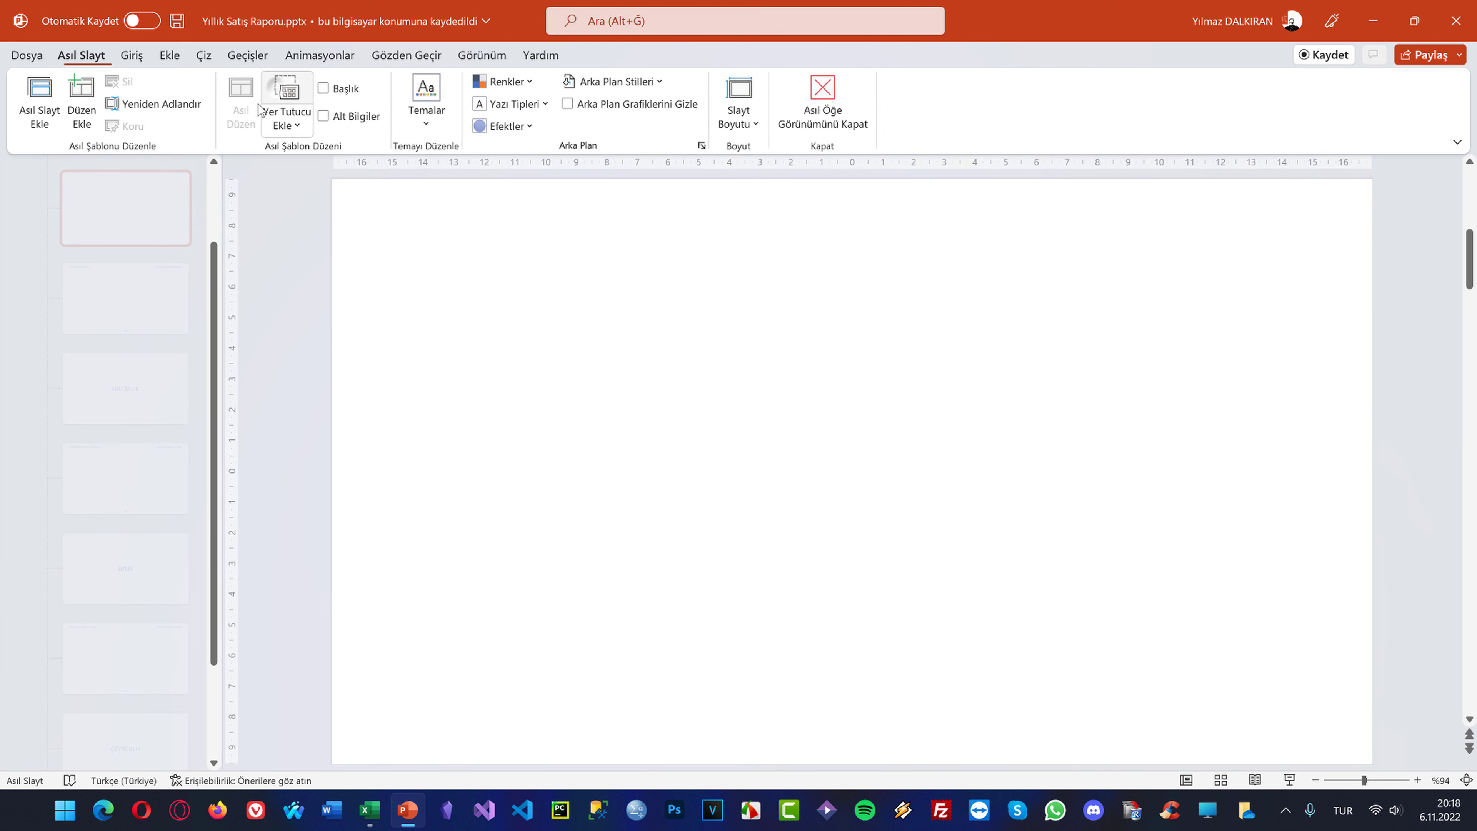
click(122, 401)
click(129, 474)
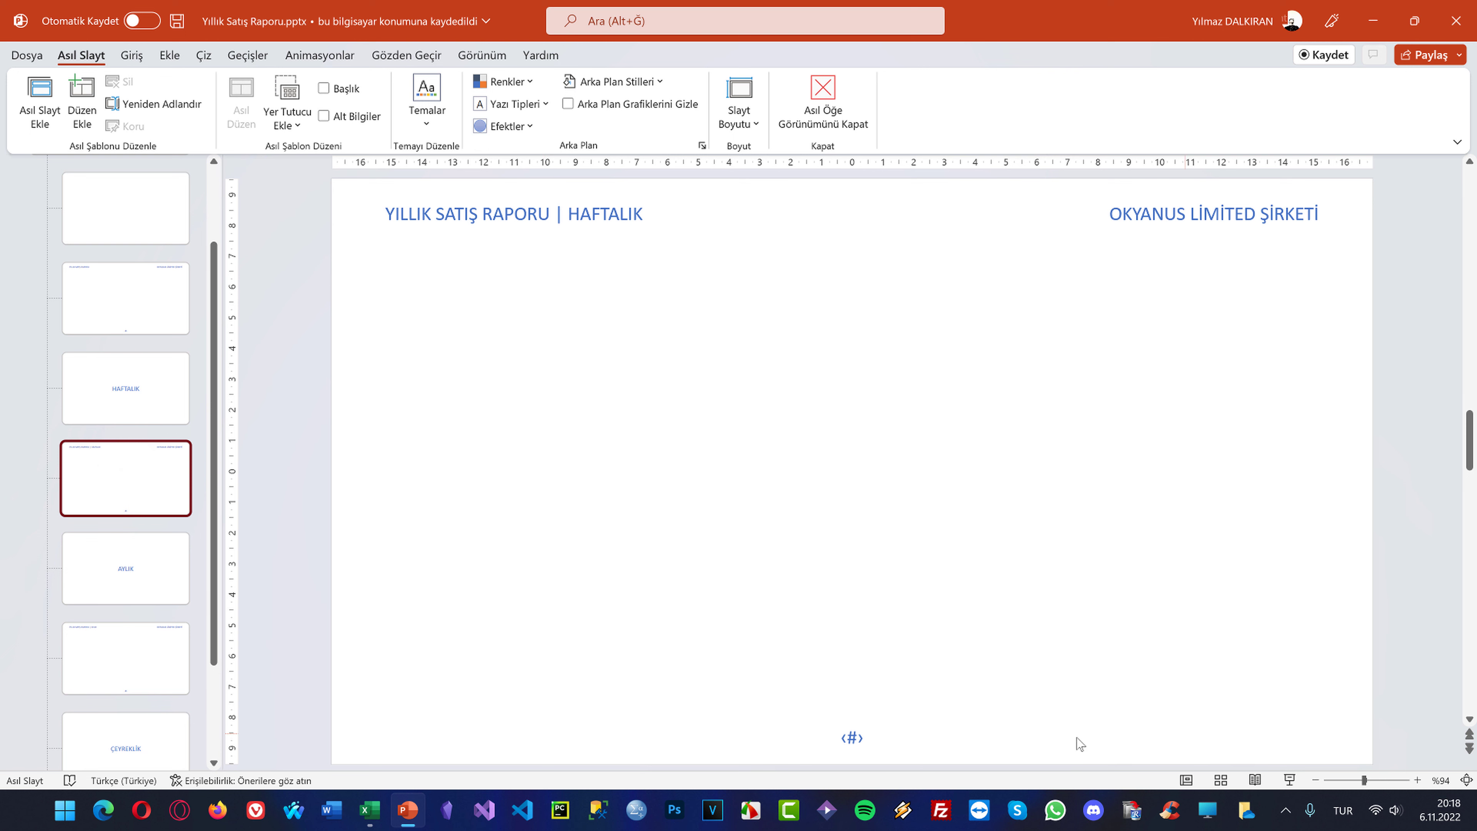
Draw a rectangle button labelled AYLIK near the layout's bottom right
click(170, 55)
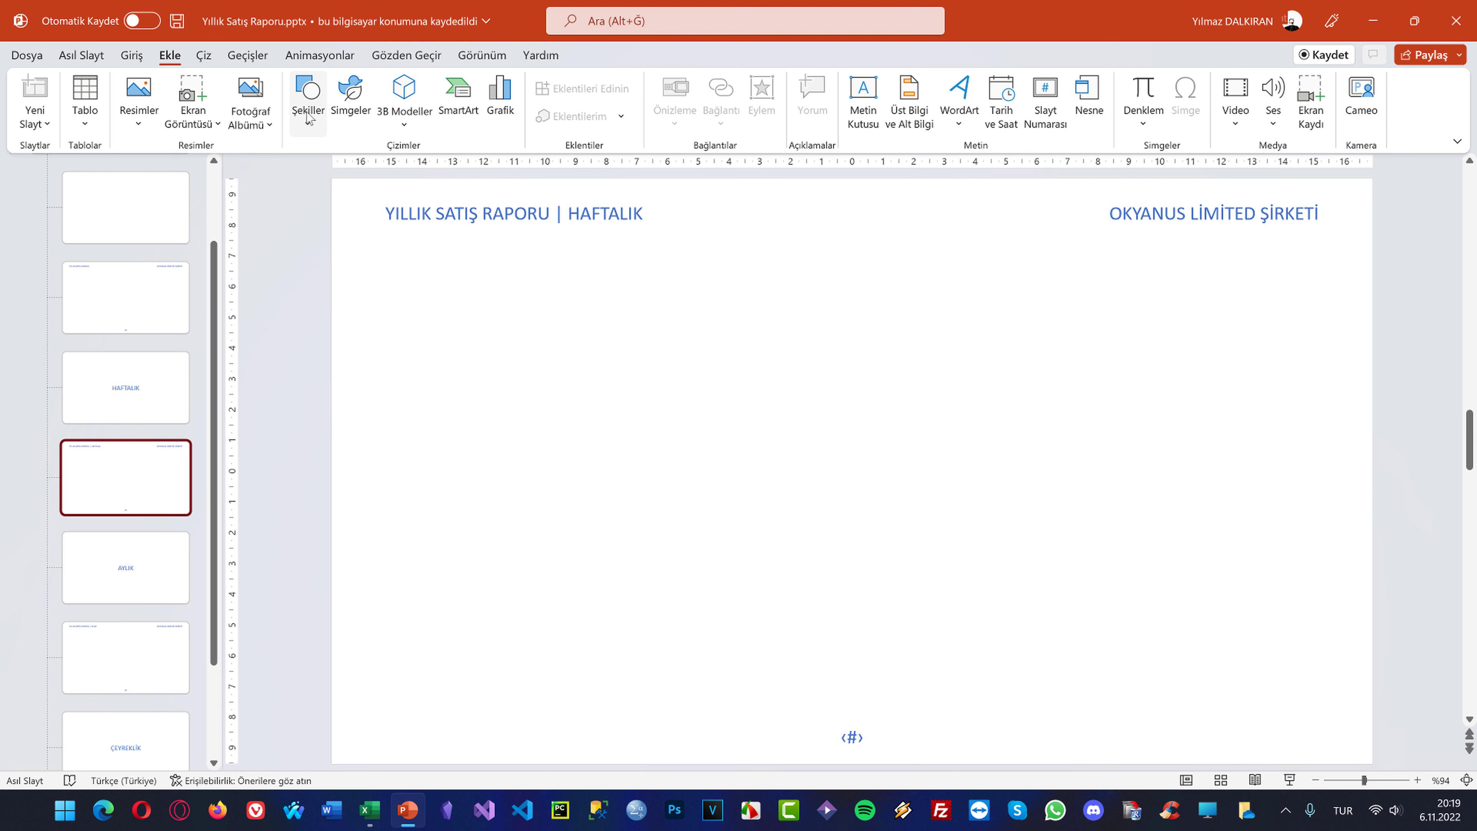
click(308, 105)
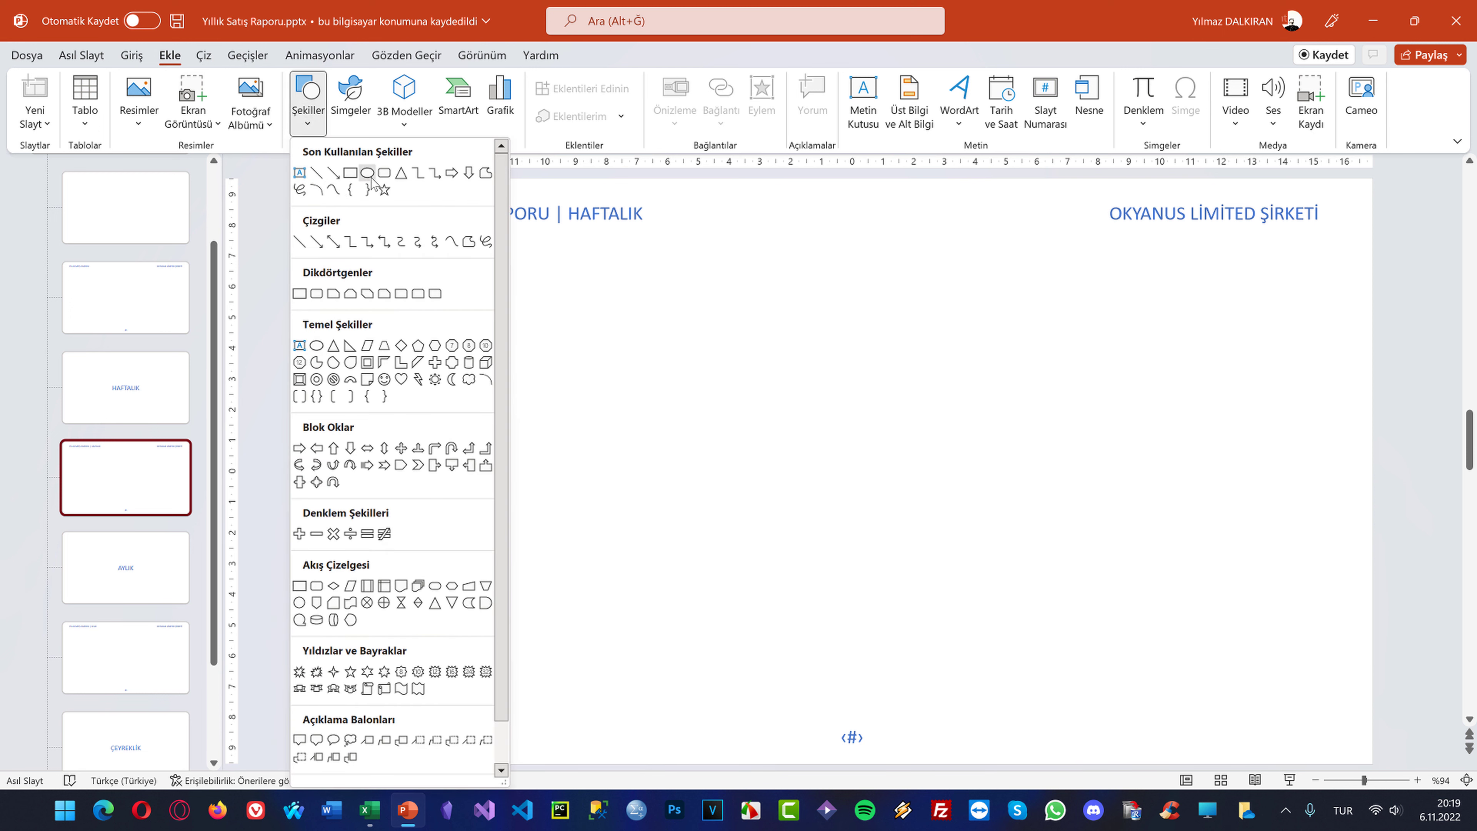
click(383, 174)
drag(972, 671, 1097, 706)
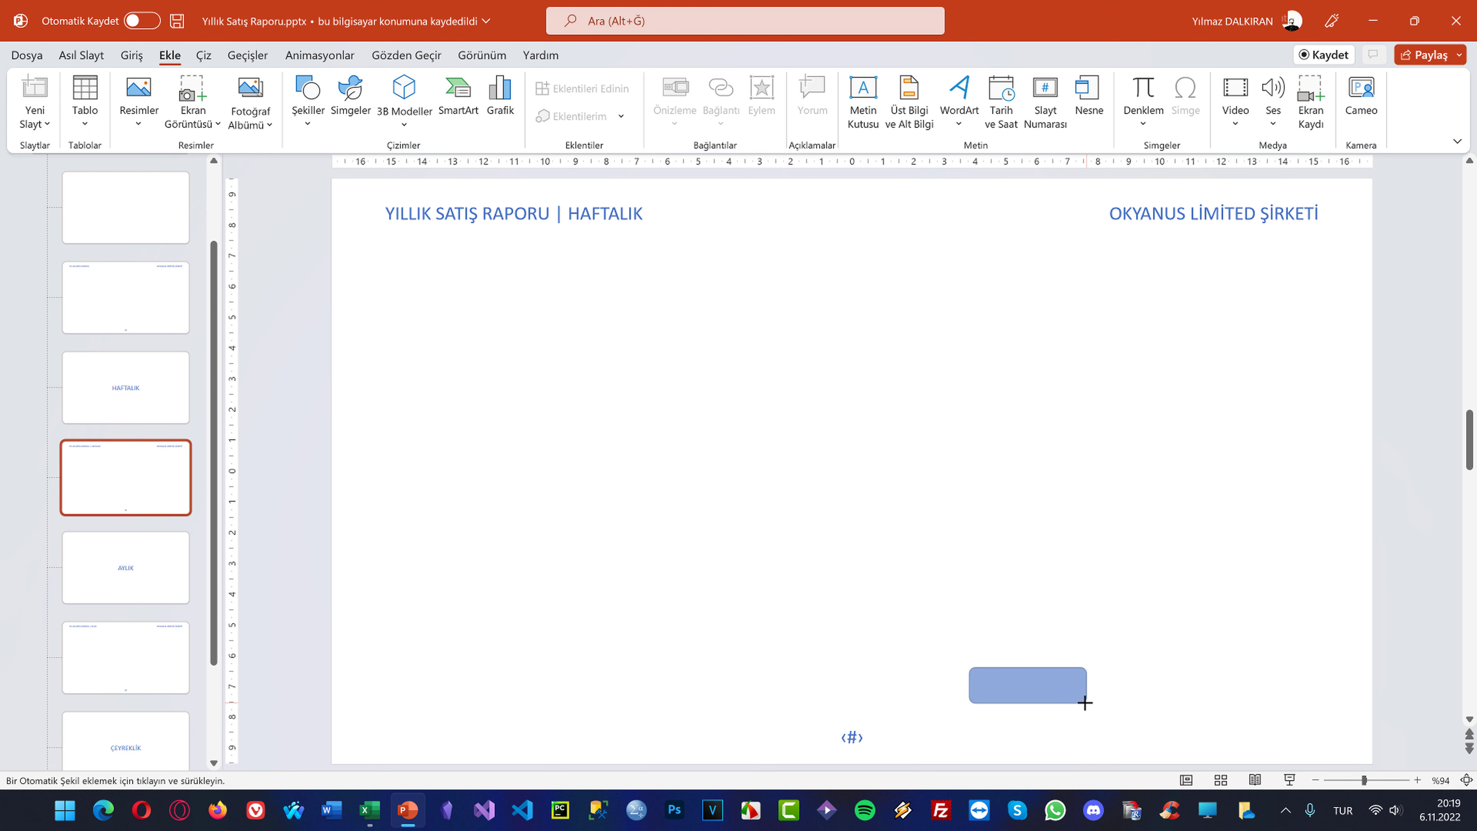
drag(1097, 706, 1070, 694)
text(AYLIK)
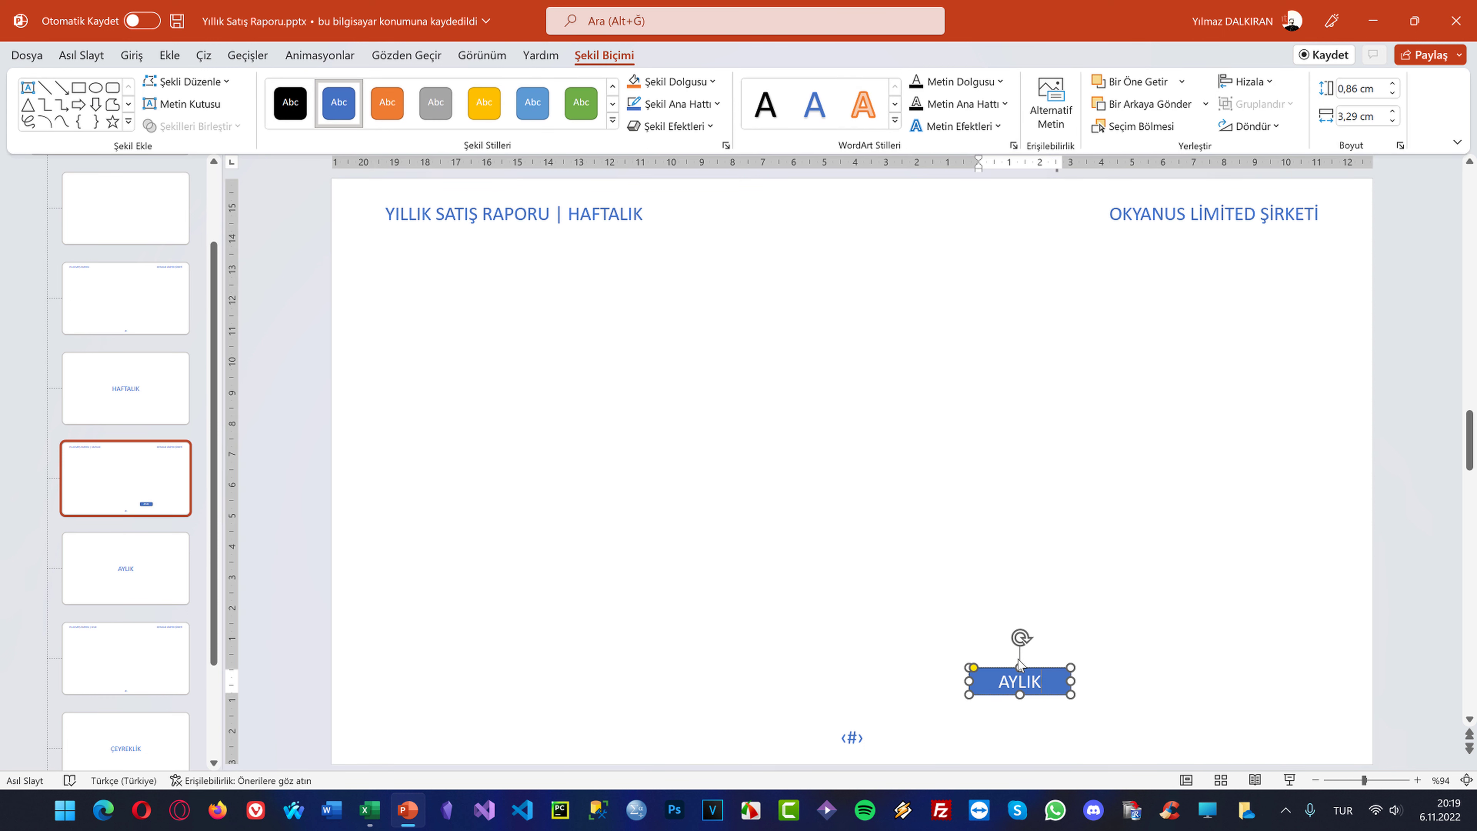
click(1073, 610)
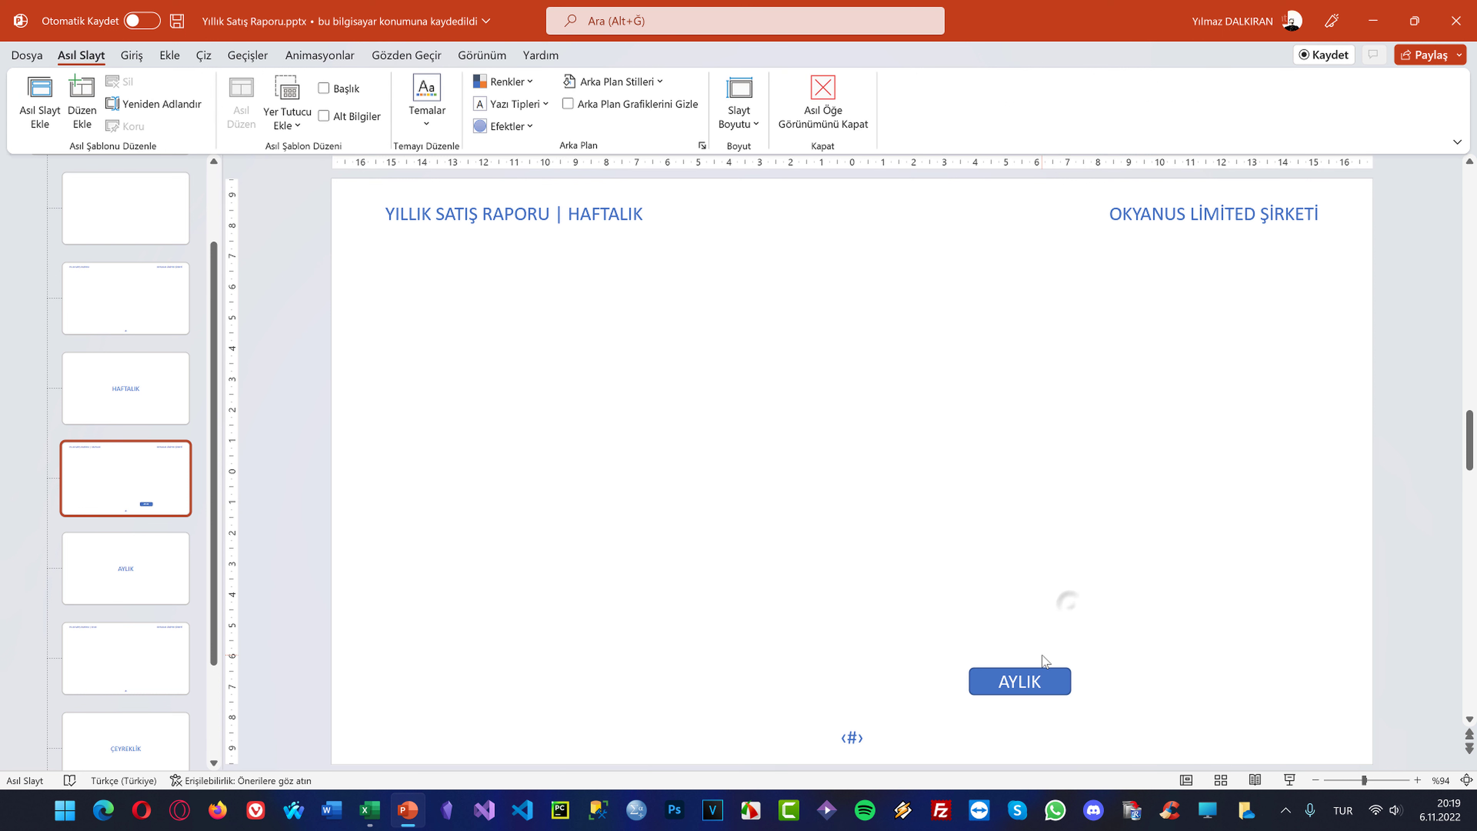
Duplicate the button as HAFTALIK and place it left of AYLIK
click(1045, 678)
key(ctrl+c)
key(ctrl+v)
drag(1062, 689, 1167, 677)
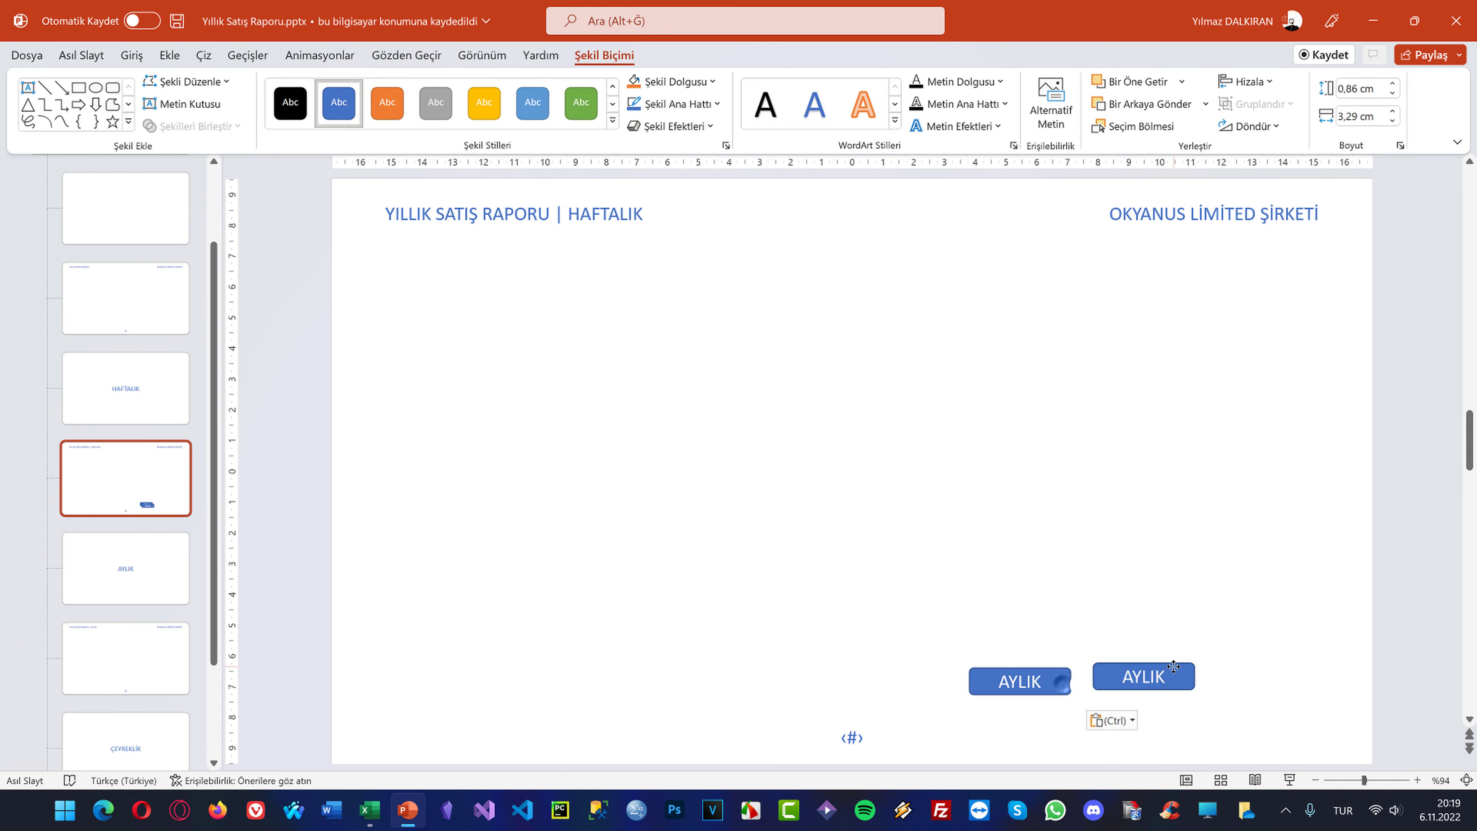
double_click(1128, 682)
text(HAFTA)
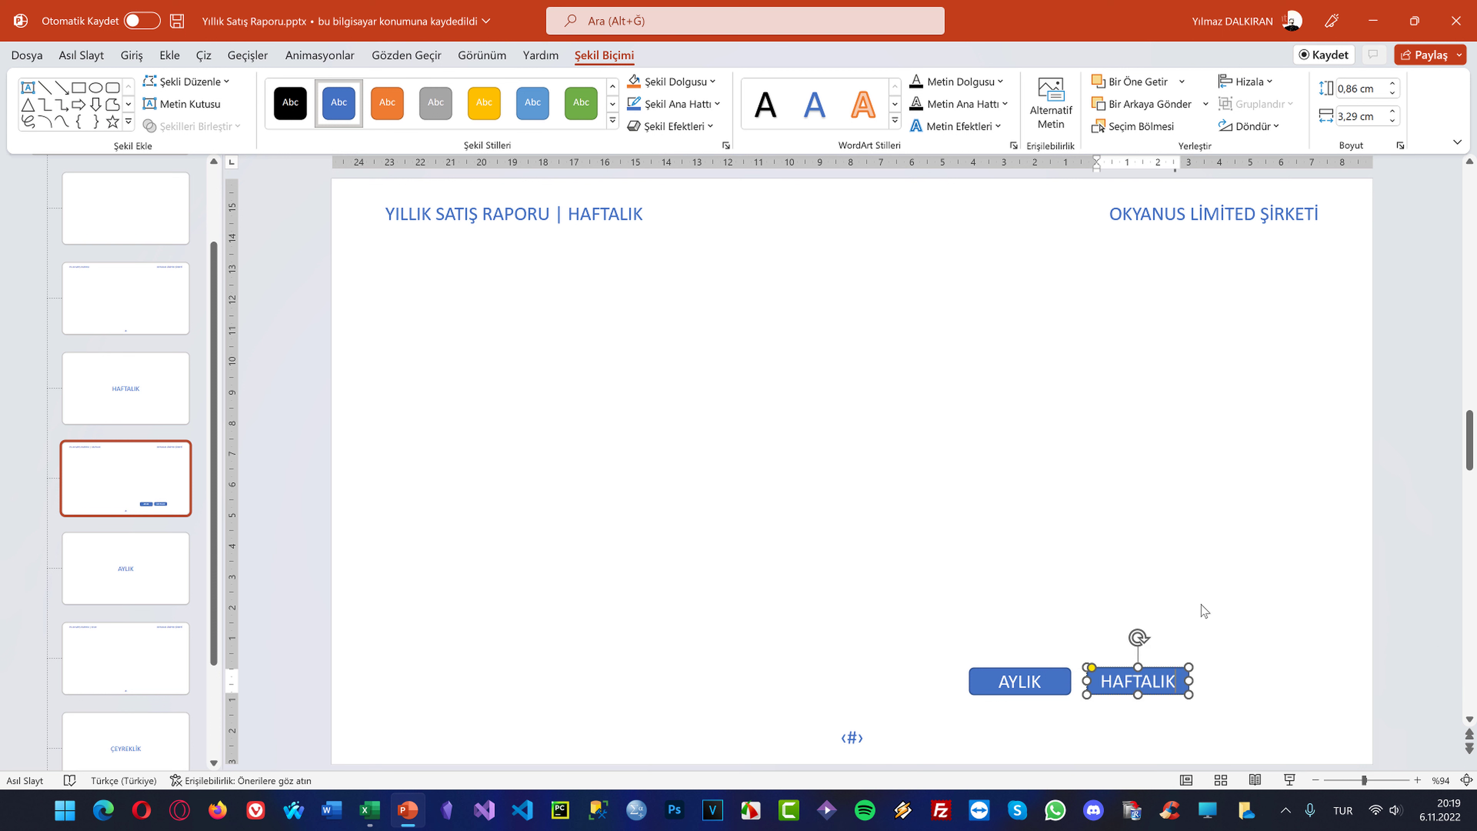
drag(1161, 665, 921, 665)
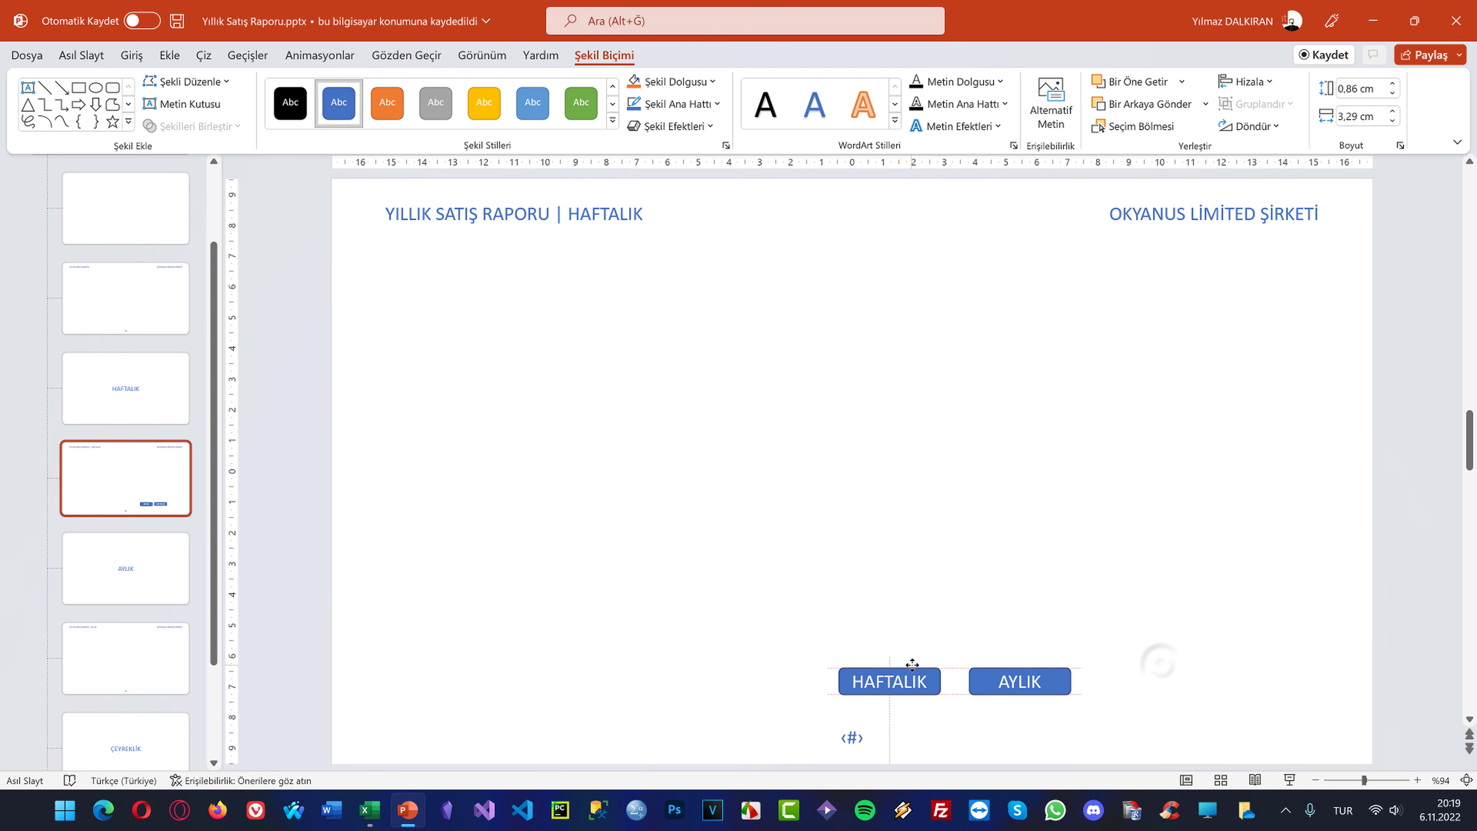
Add a third copy labelled ÇEYREKLİK right of AYLIK, widened to fit its label
key(ctrl+v)
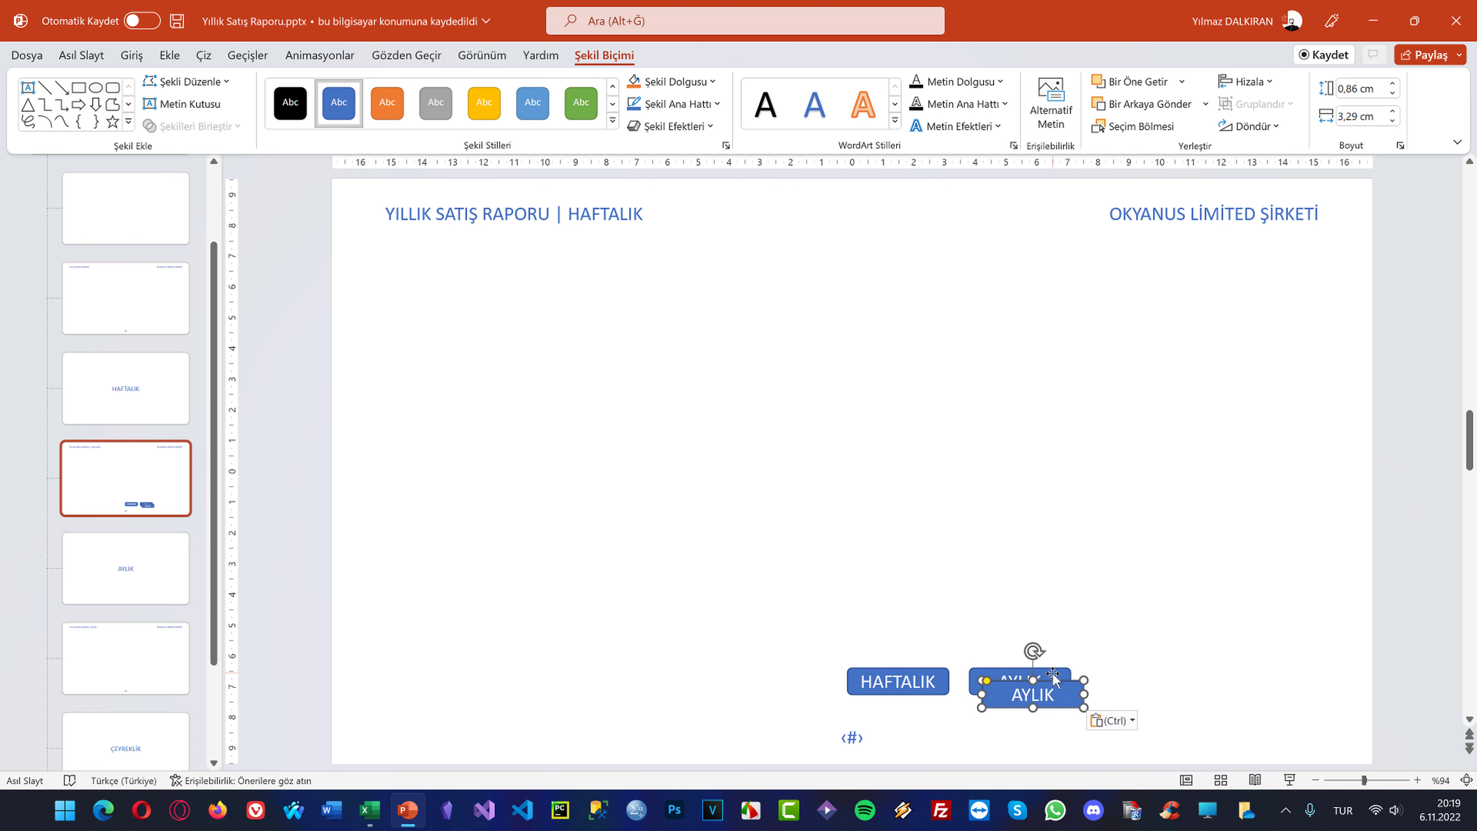
click(1057, 678)
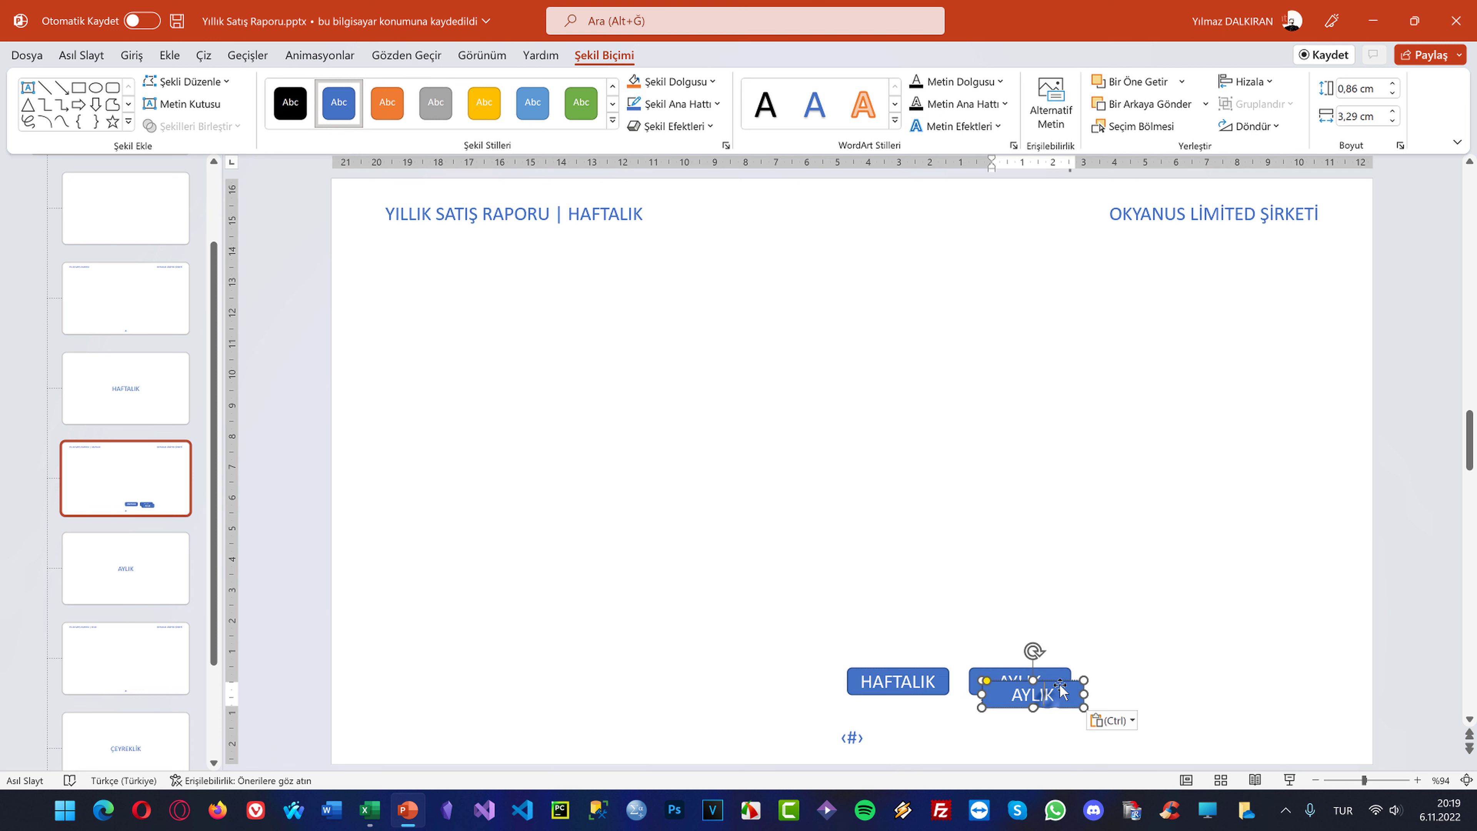
drag(1047, 703, 1144, 682)
double_click(1144, 682)
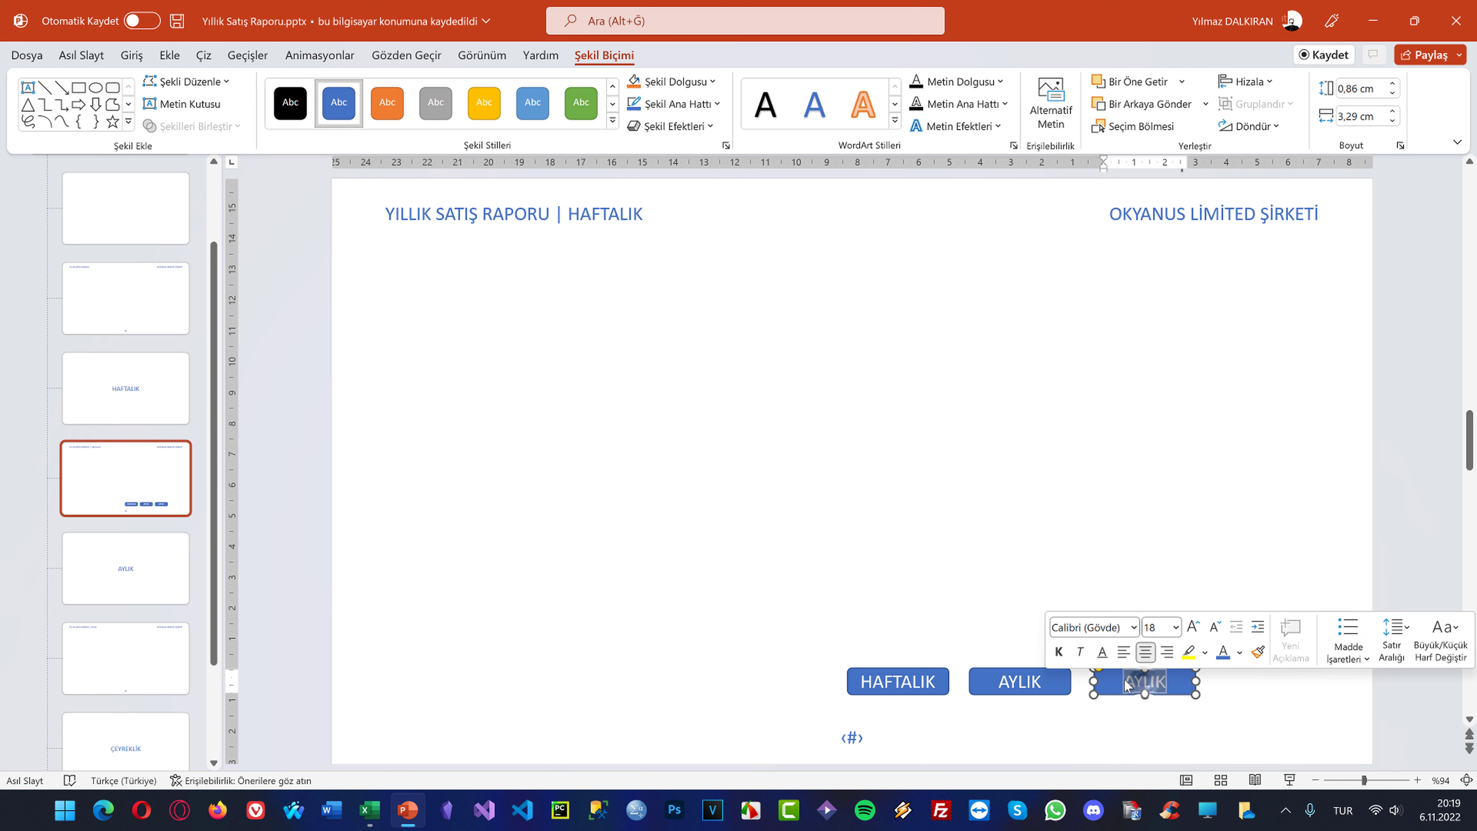
text(ÇEYREKLİK)
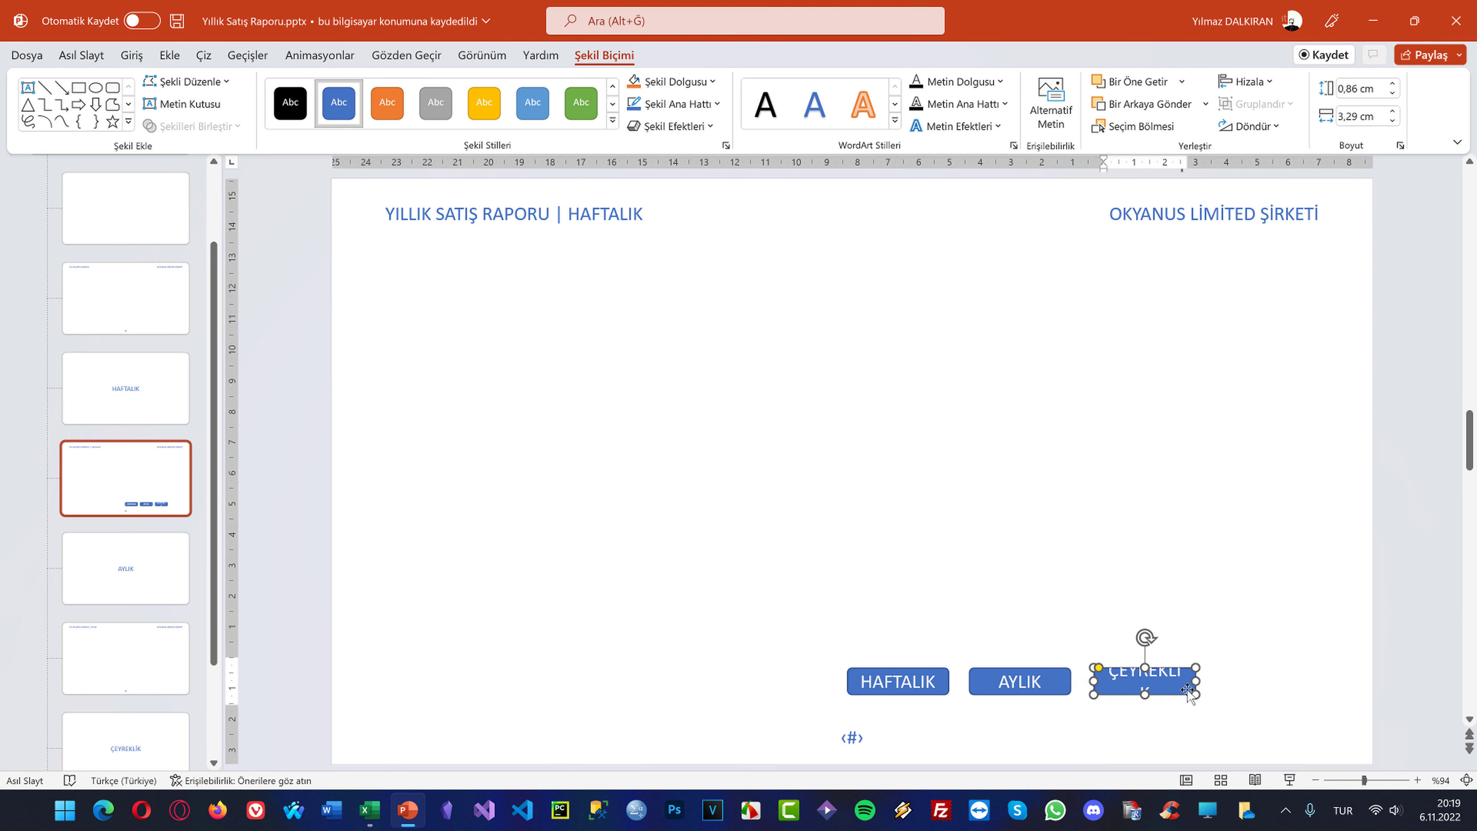
drag(1191, 681, 1207, 682)
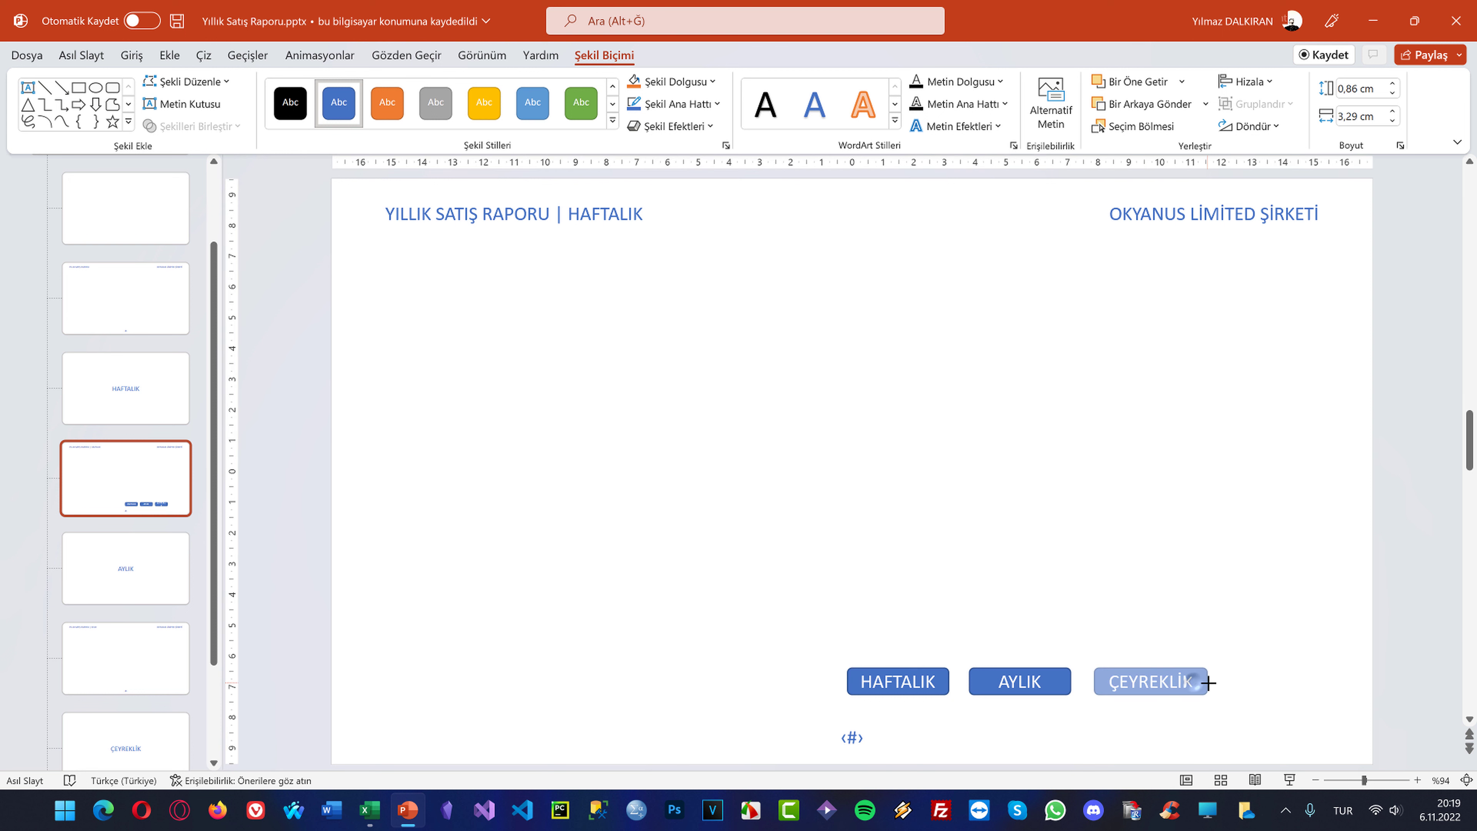
Set the AYLIK and ÇEYREKLİK button widths to 3,6 cm
click(1050, 686)
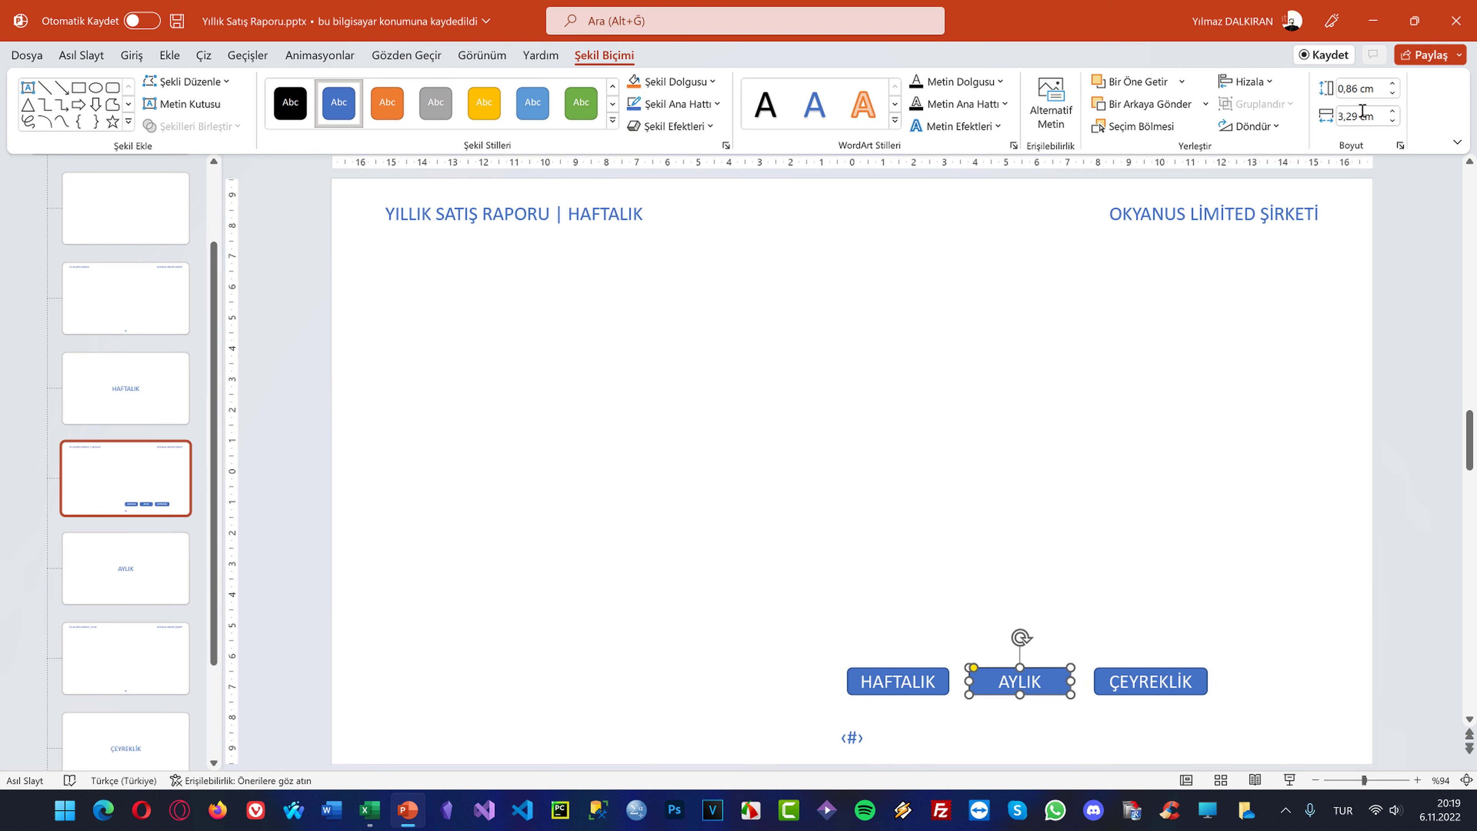
click(1203, 681)
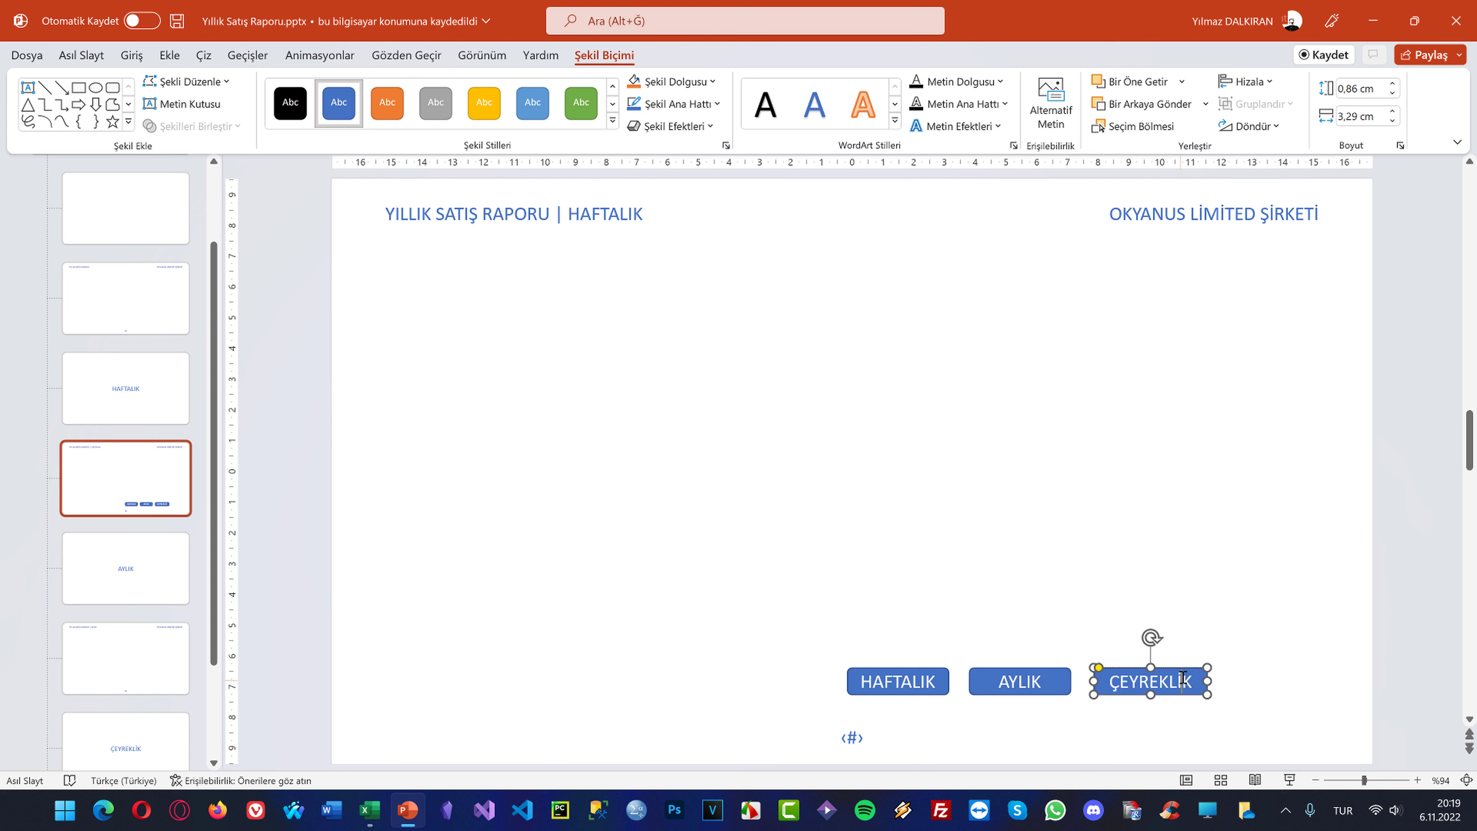
click(988, 689)
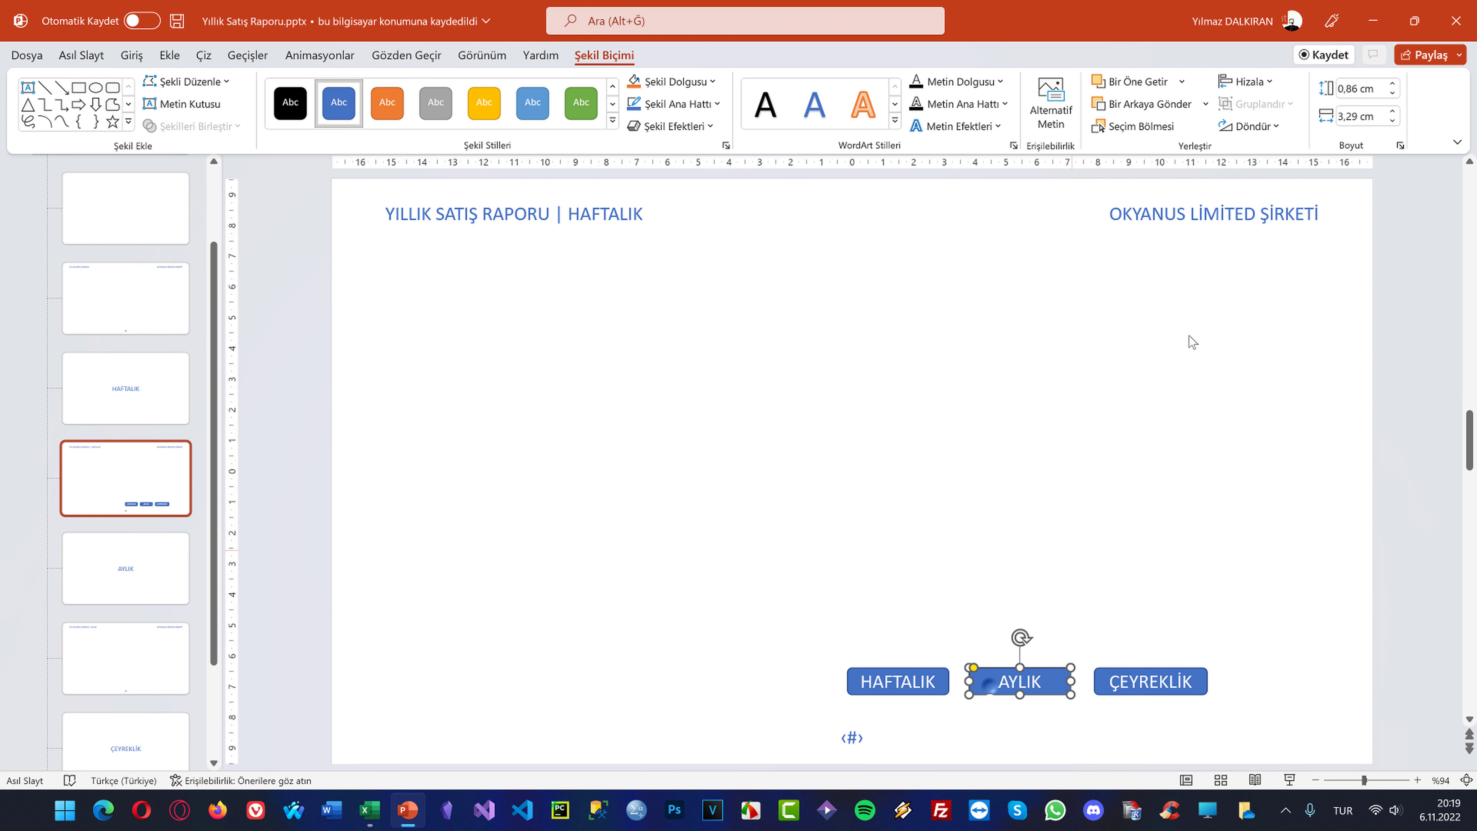
click(1390, 113)
click(1390, 112)
click(1391, 112)
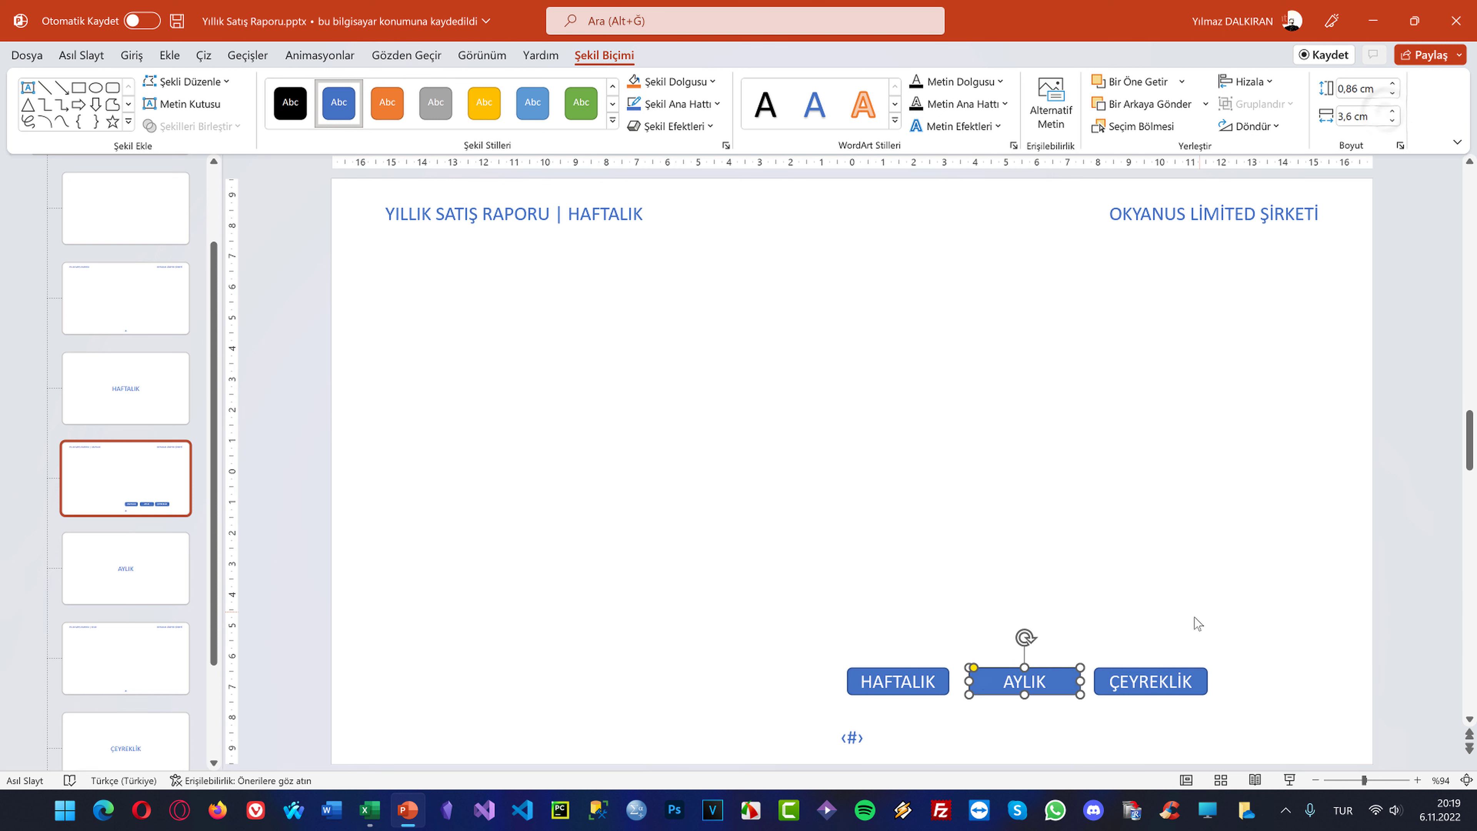
click(1177, 683)
click(1392, 121)
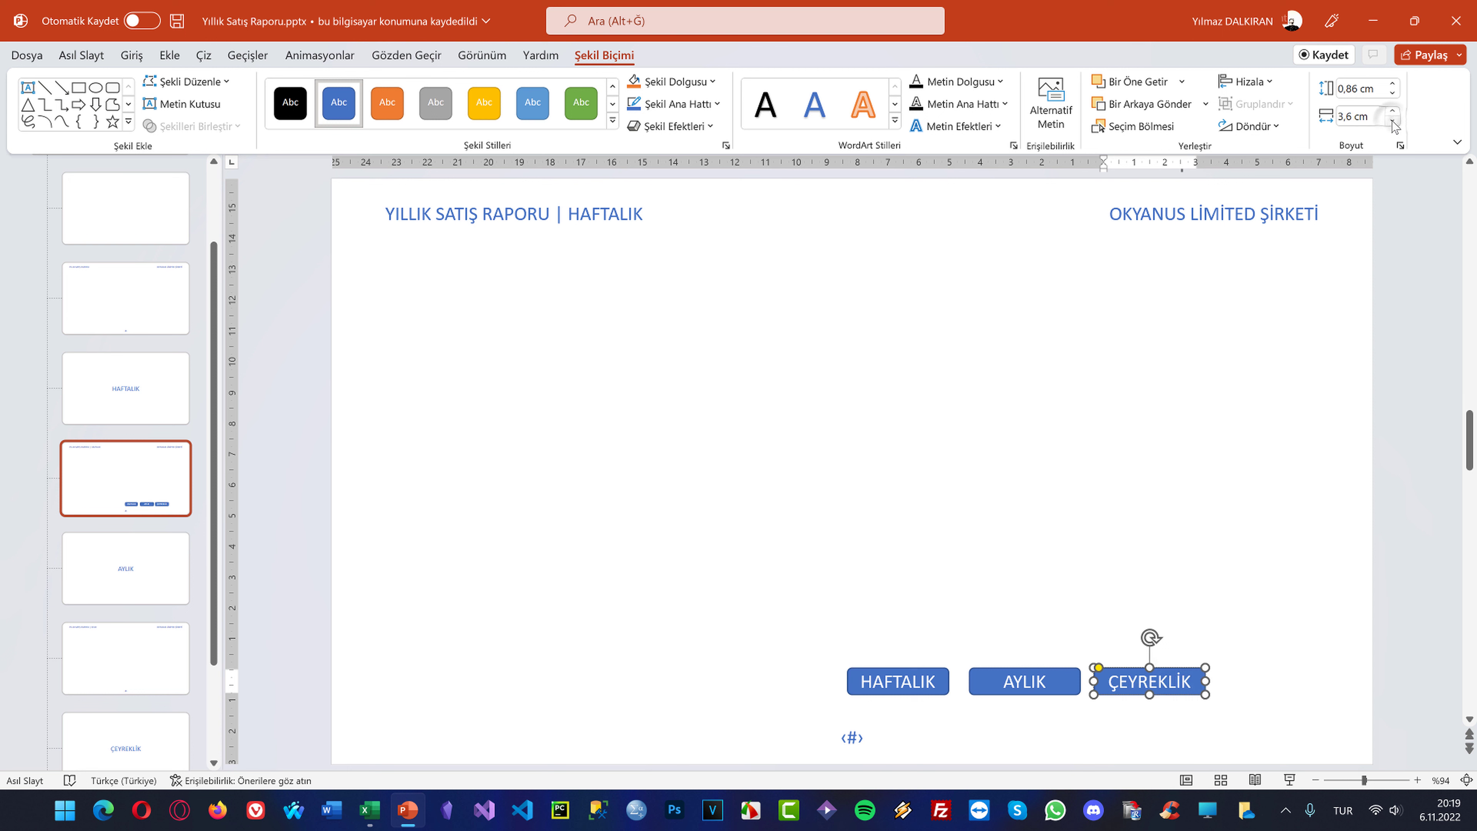
click(908, 691)
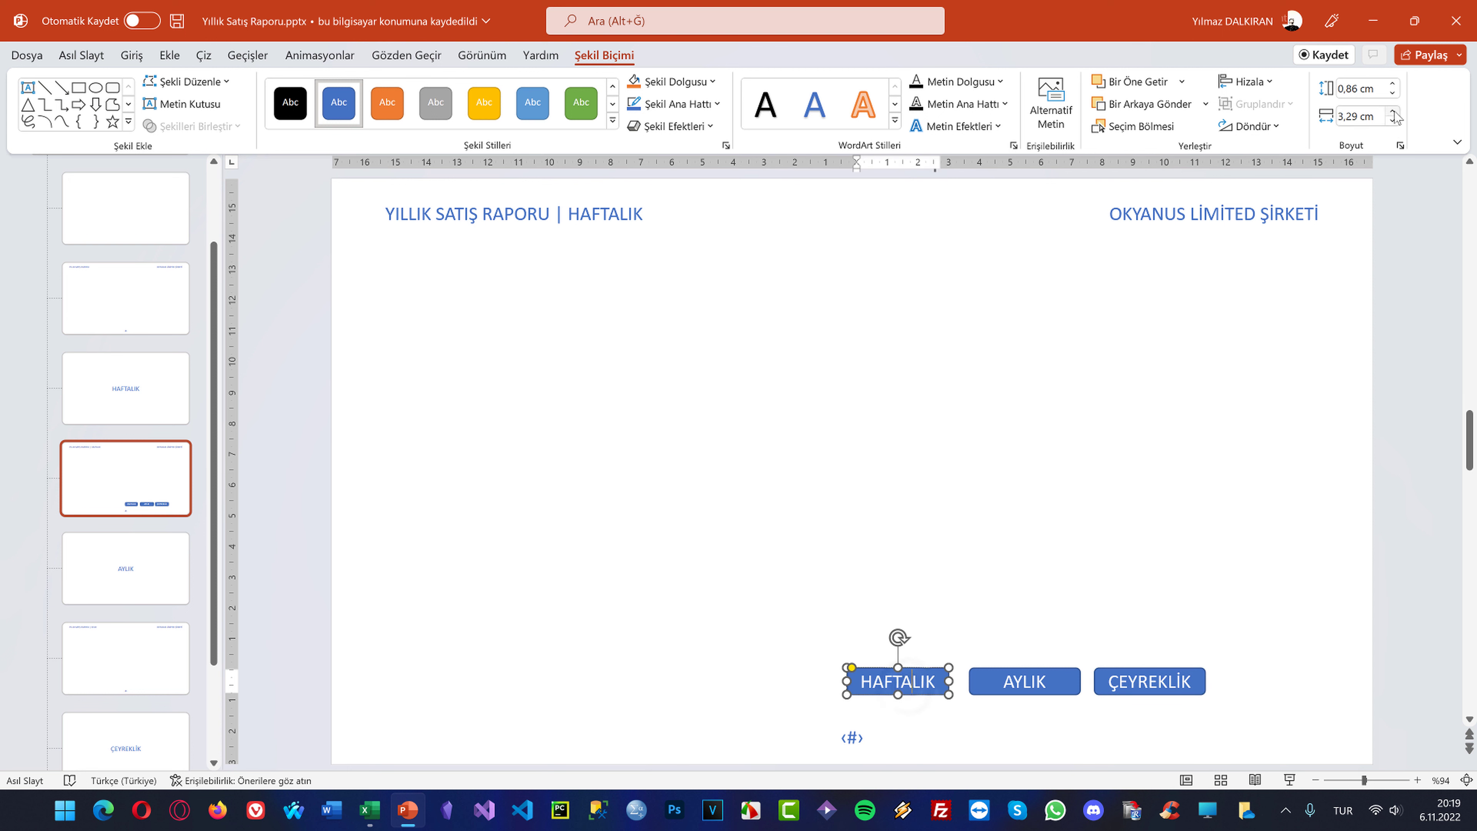
click(901, 538)
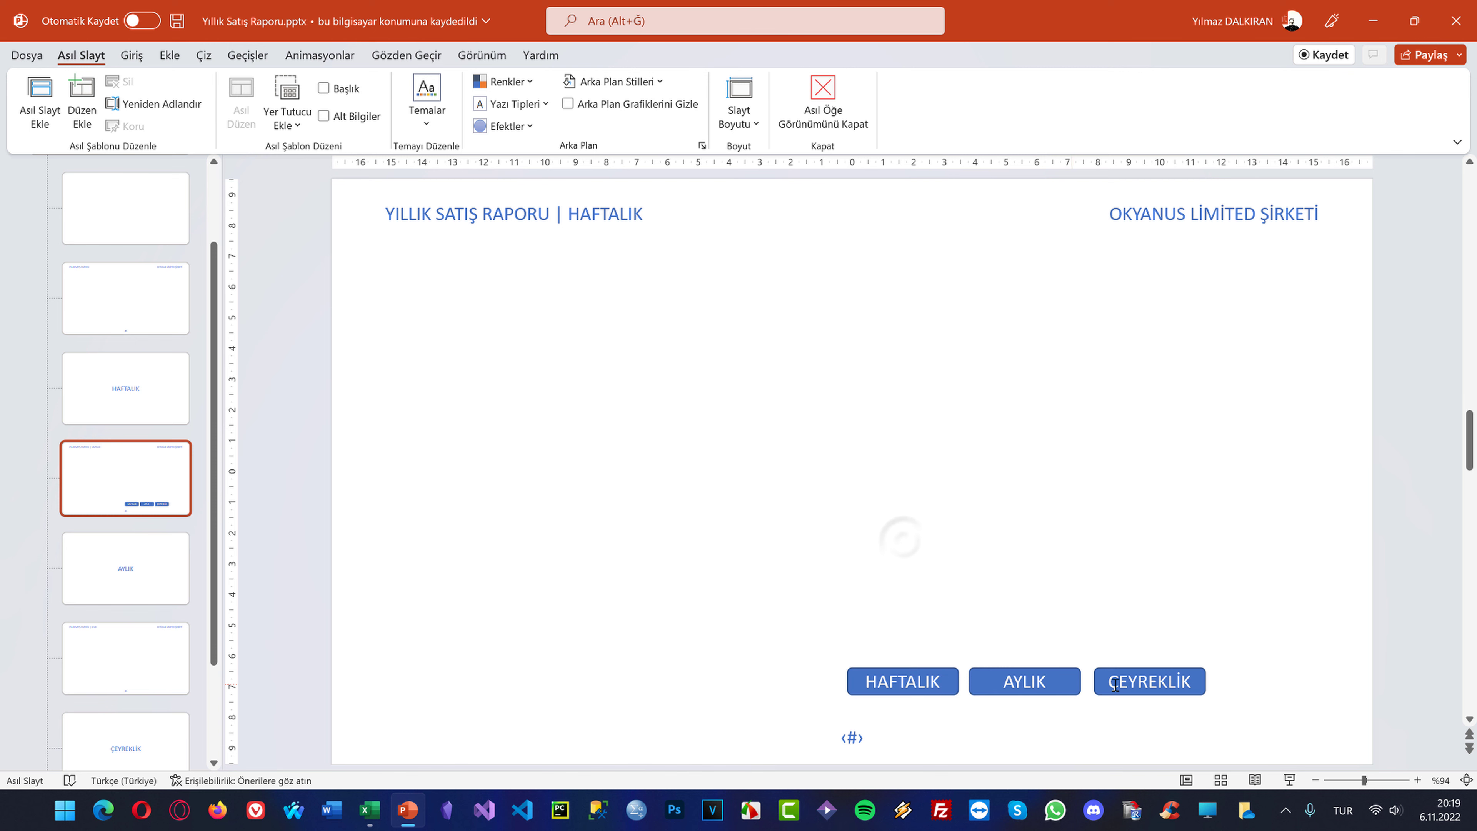
click(1149, 670)
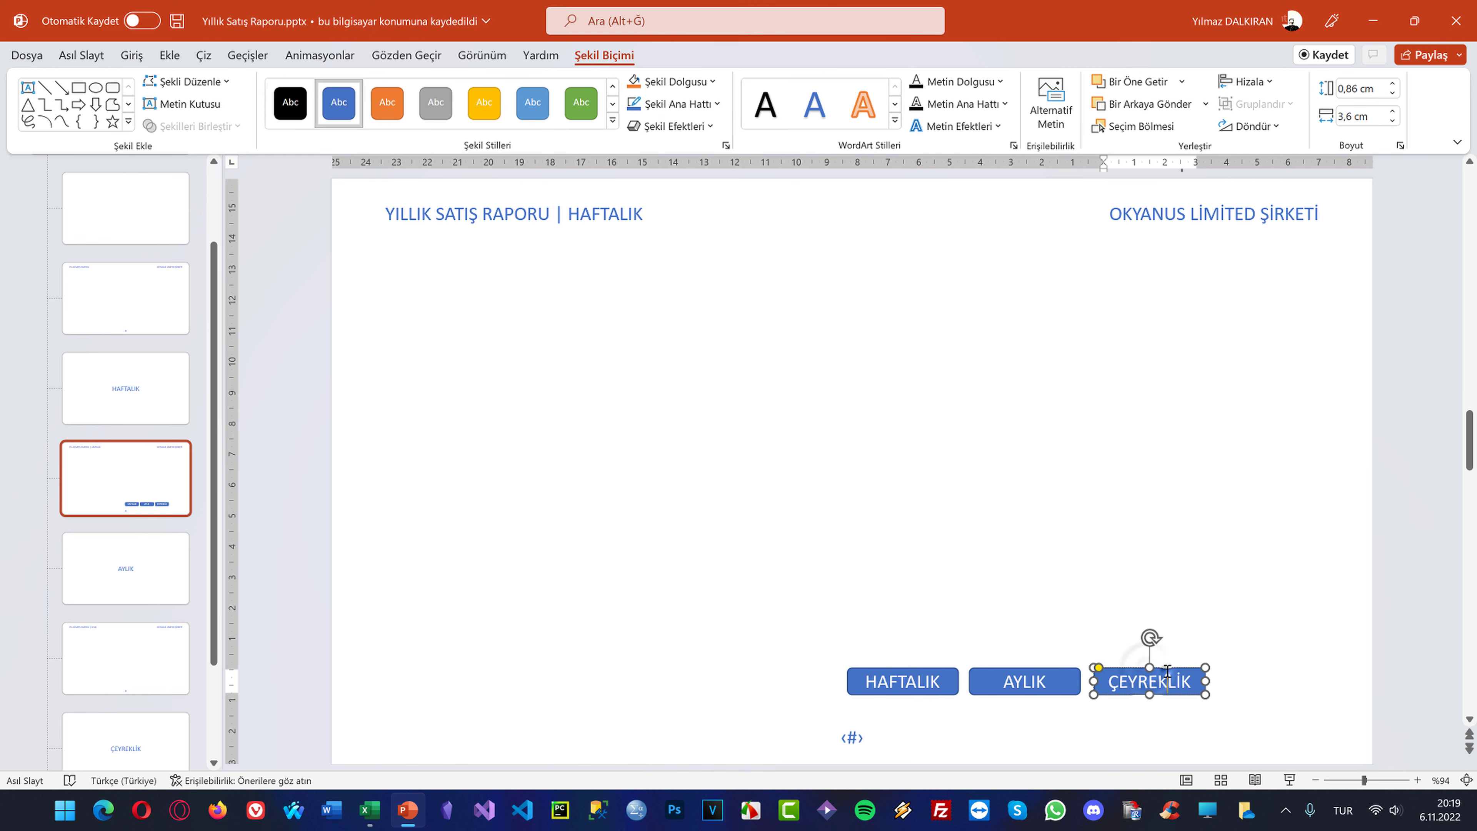
Move the ÇEYREKLİK, AYLIK and HAFTALIK buttons down to the bottom edge
drag(1167, 670, 1309, 722)
drag(1053, 671, 1184, 724)
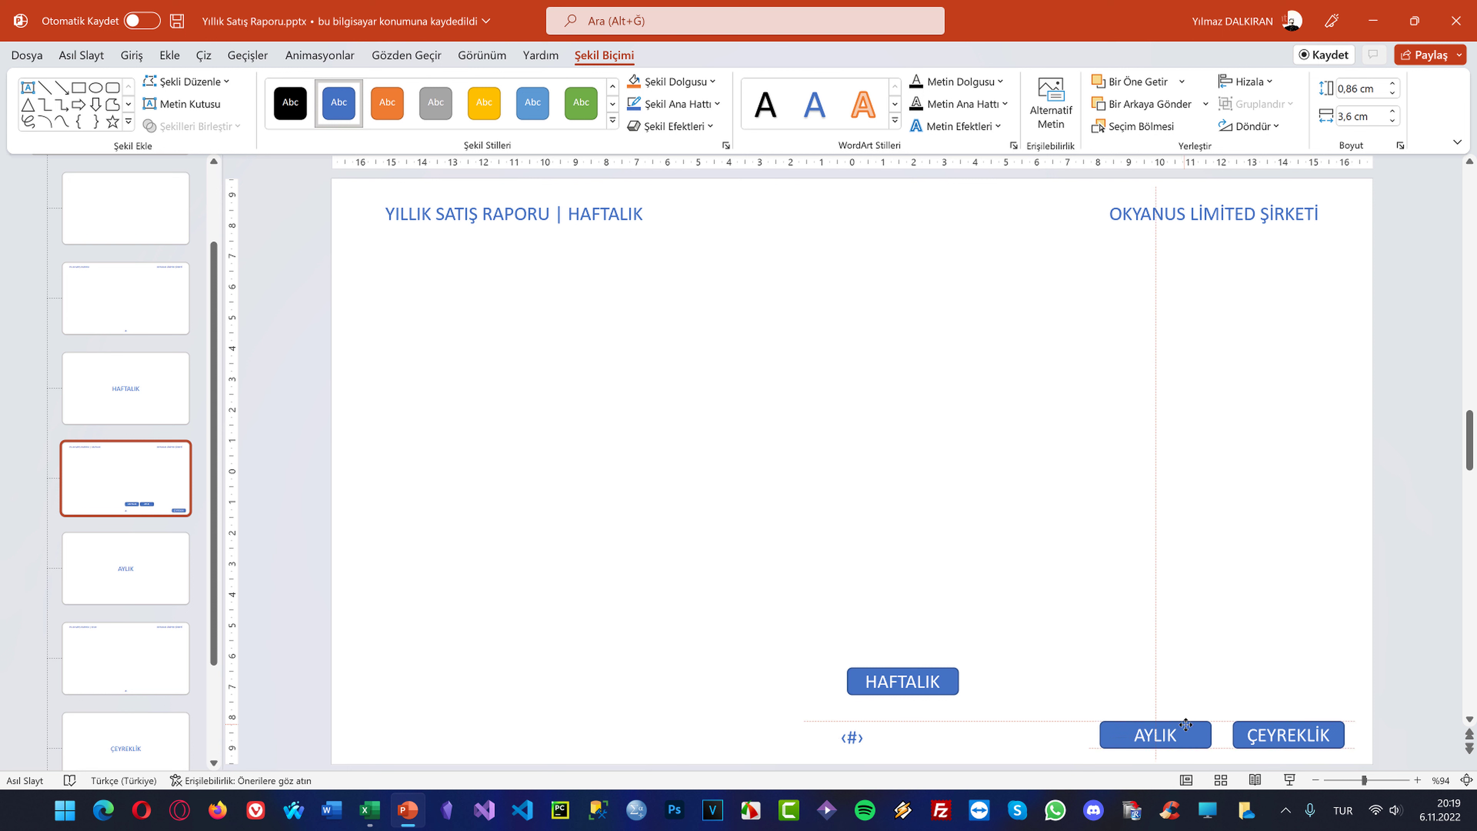
double_click(939, 678)
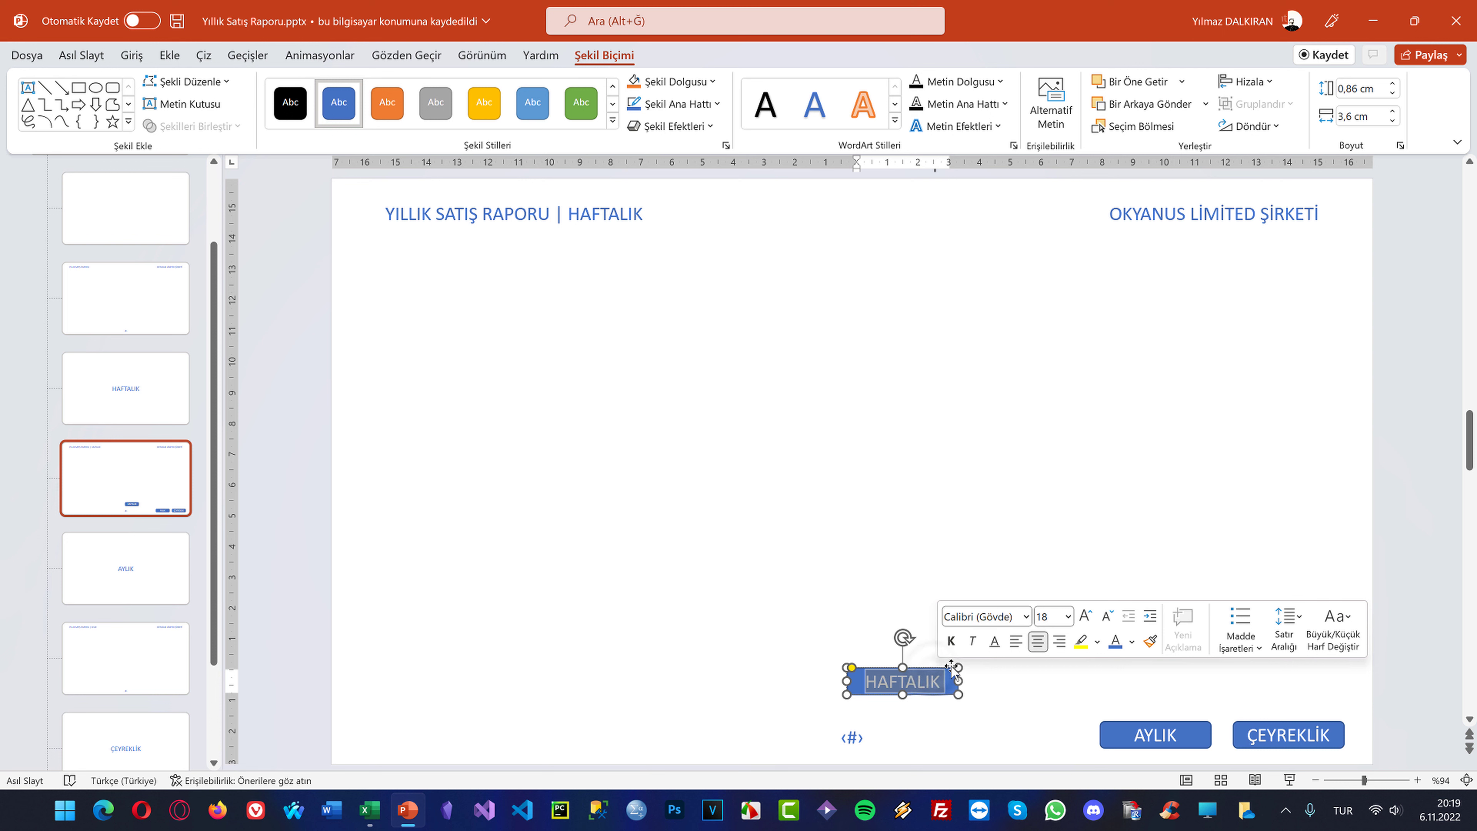
mouse_move(940, 675)
mouse_down()
mouse_move(1032, 721)
mouse_move(1062, 709)
mouse_up()
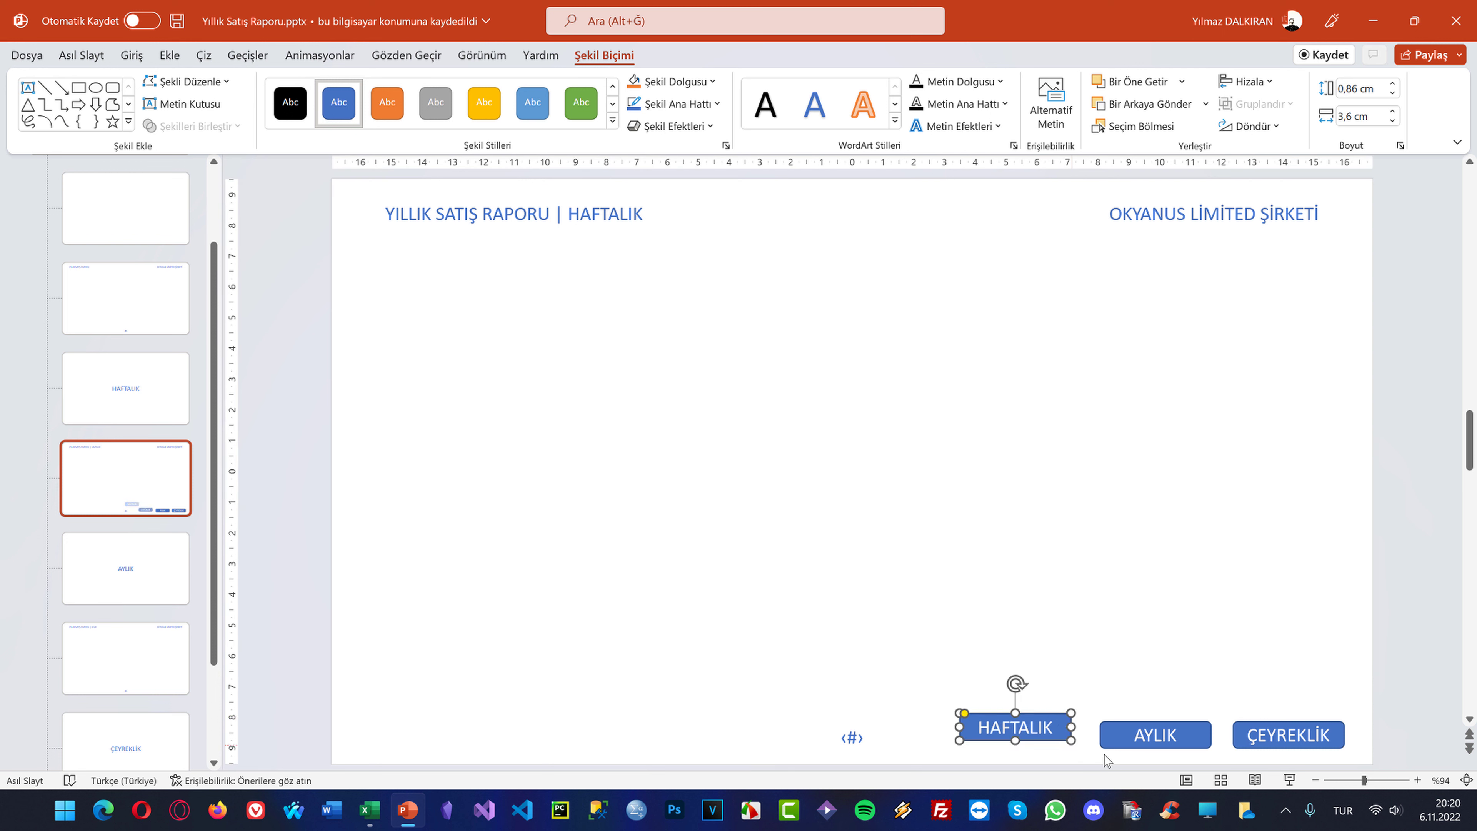
Bottom-align the three buttons and distribute them horizontally
shift+click(1155, 744)
shift+click(1246, 739)
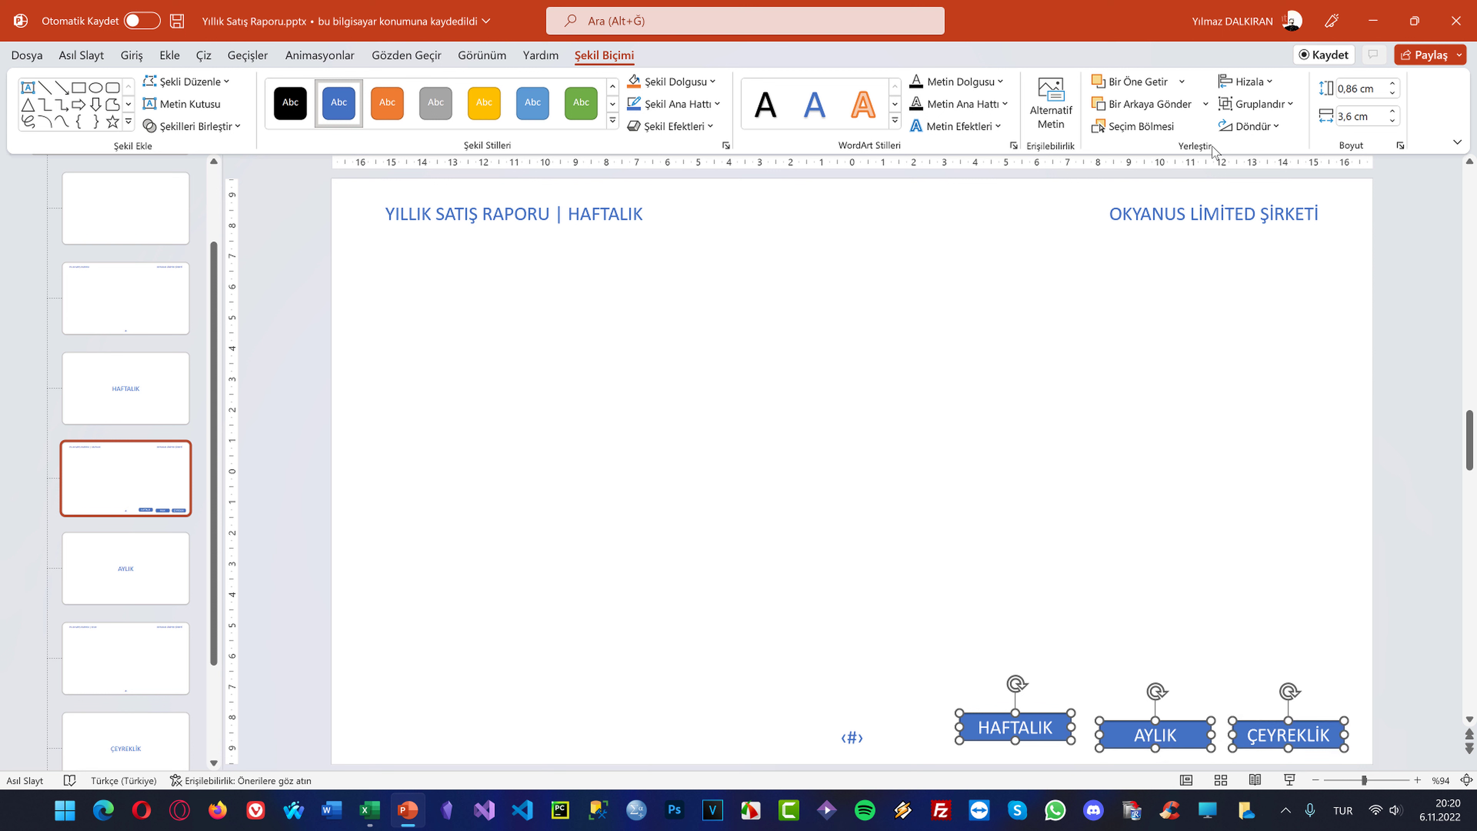
click(1246, 82)
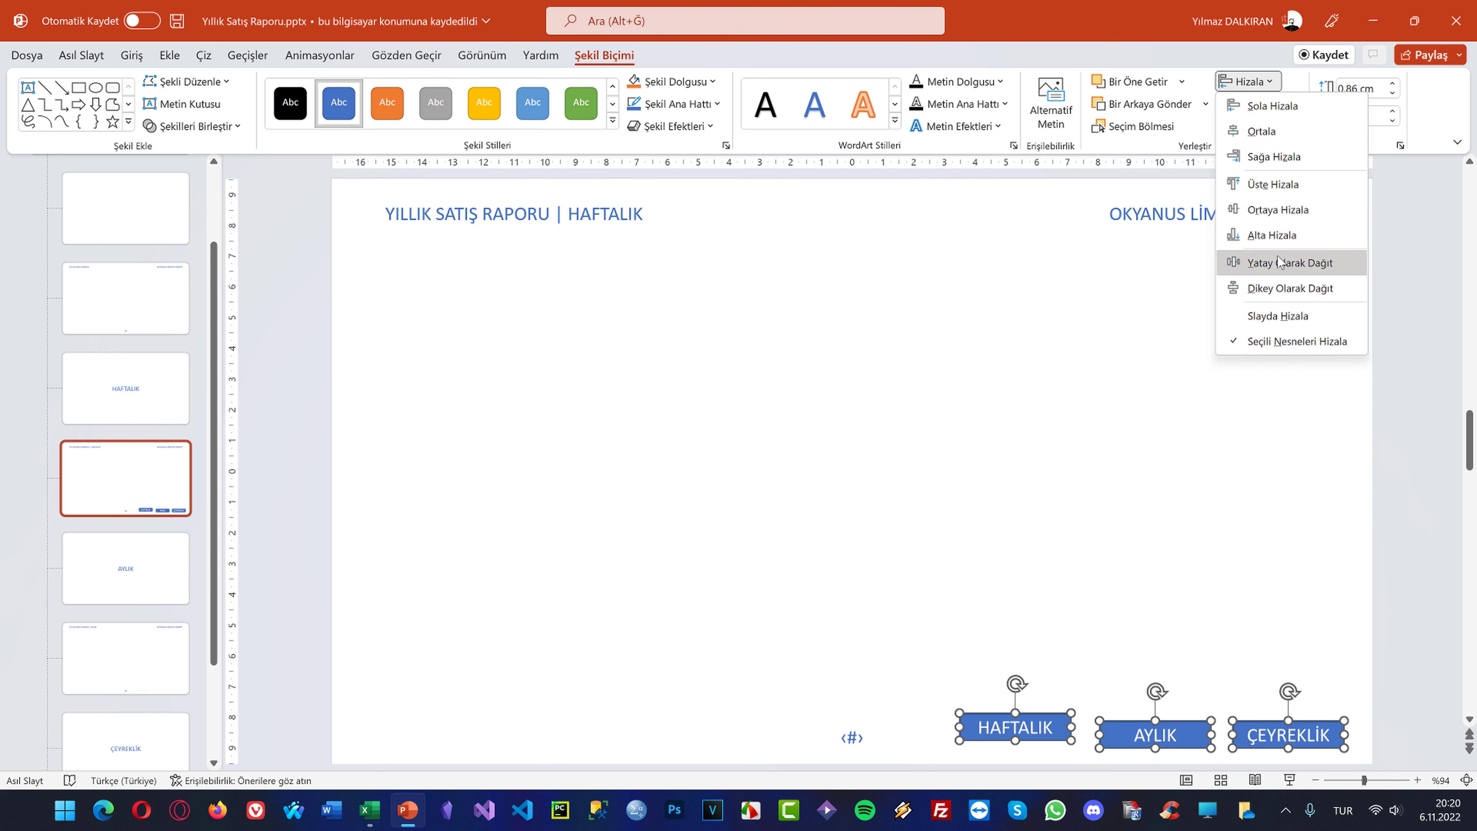
click(1273, 235)
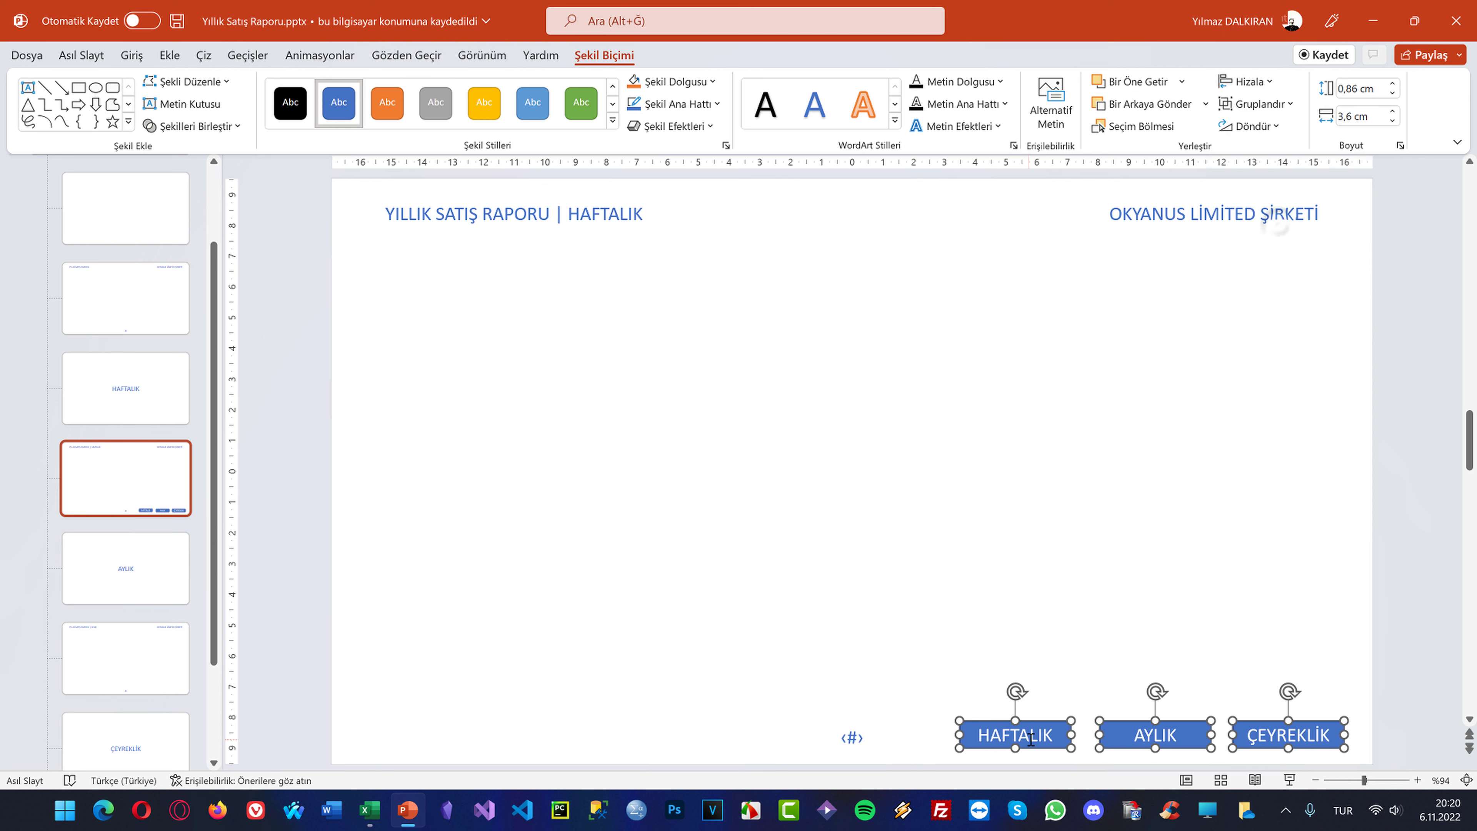
click(1265, 83)
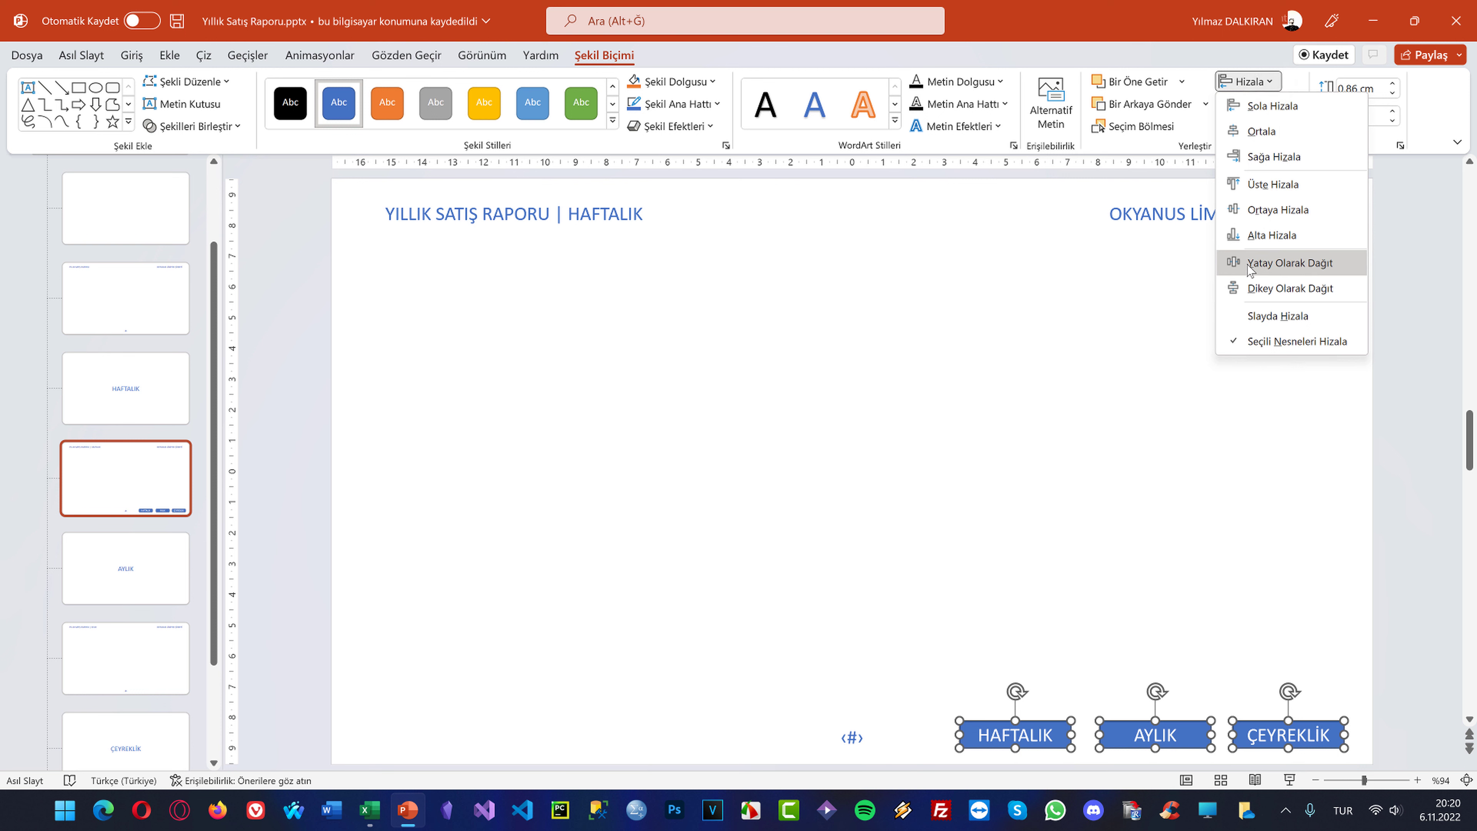
click(1288, 263)
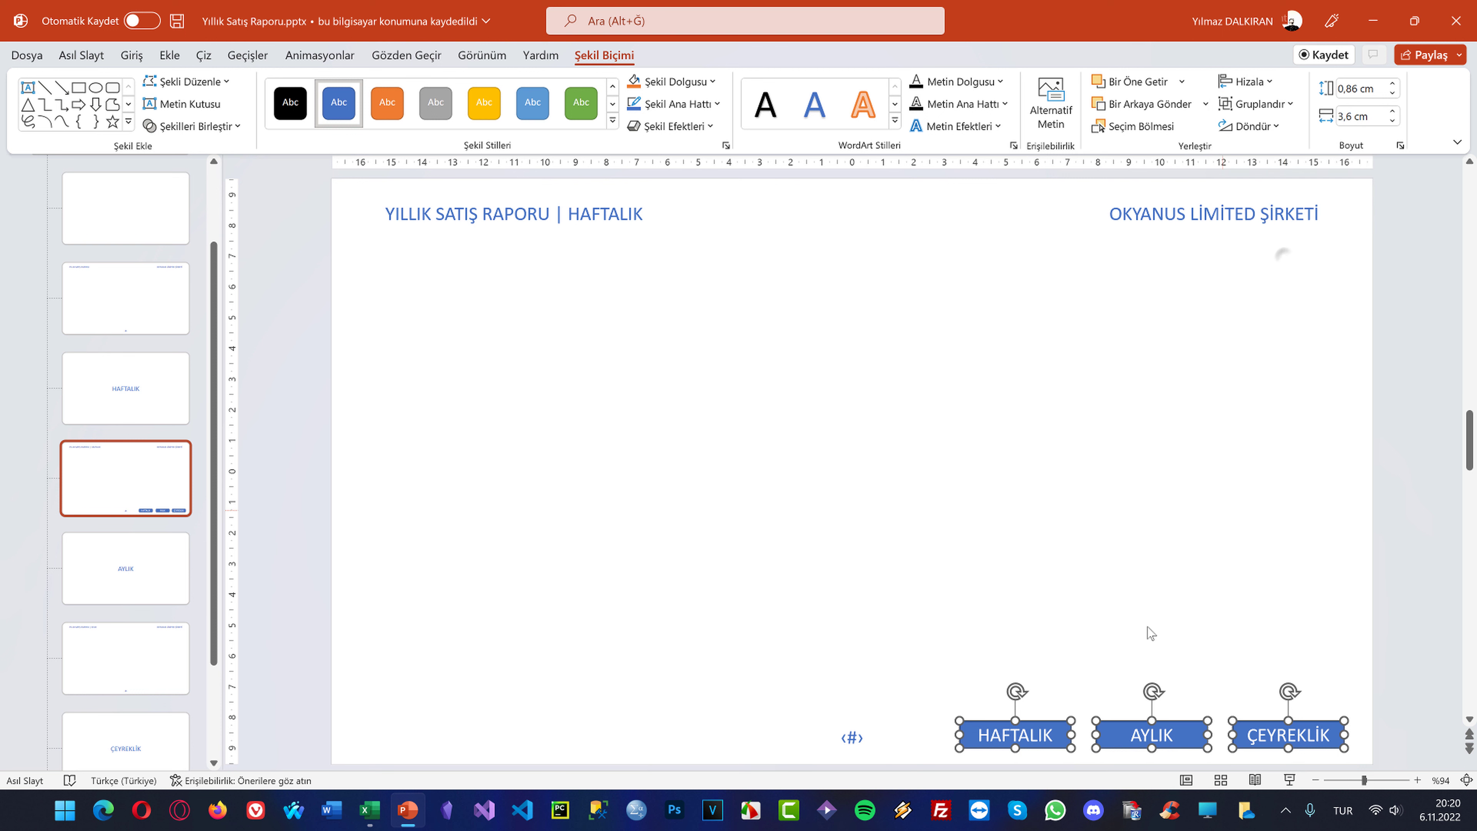
click(1080, 586)
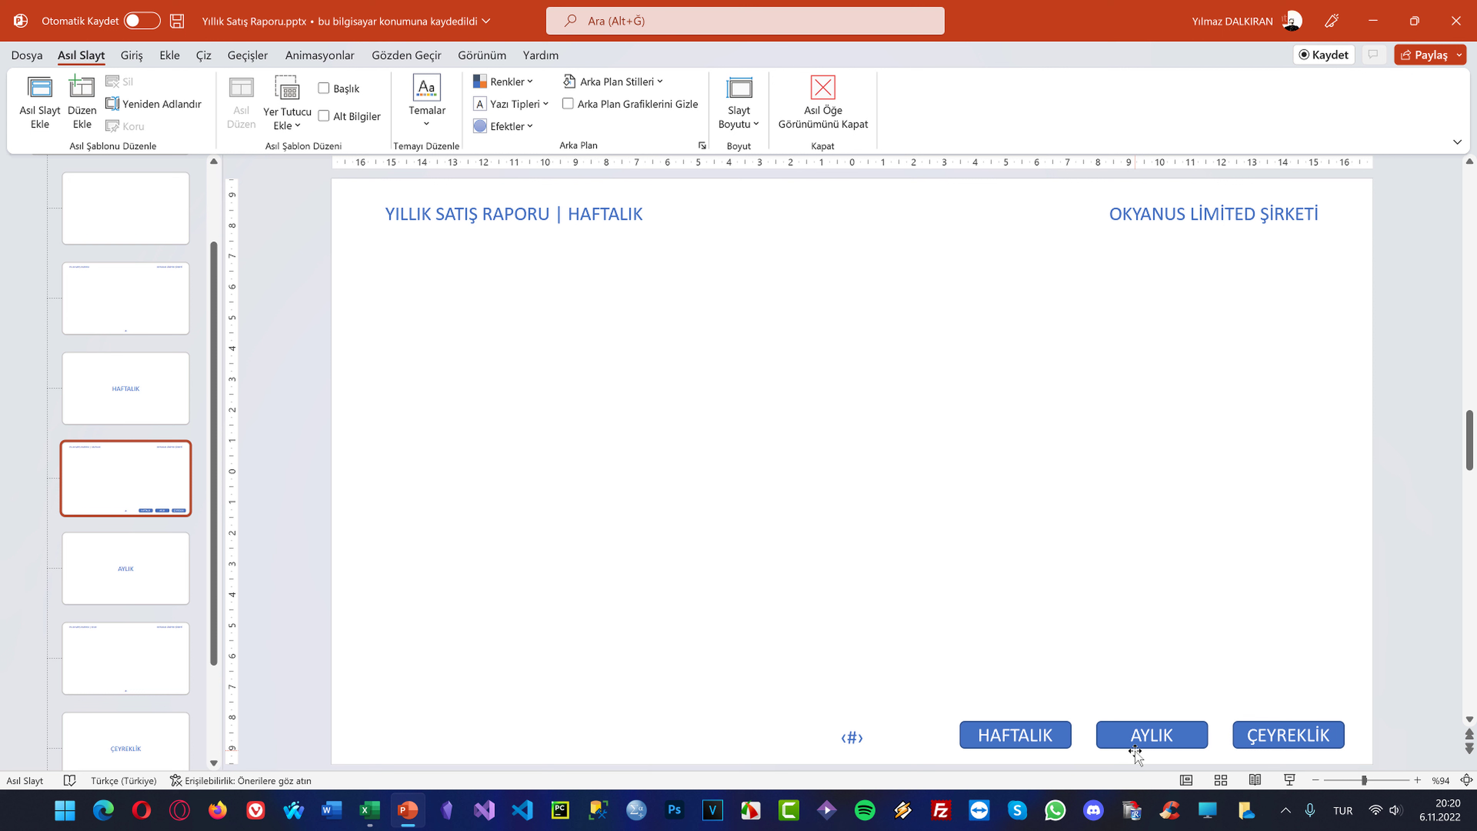
Shift the button group slightly, then nudge AYLIK and HAFTALIK right
click(1061, 730)
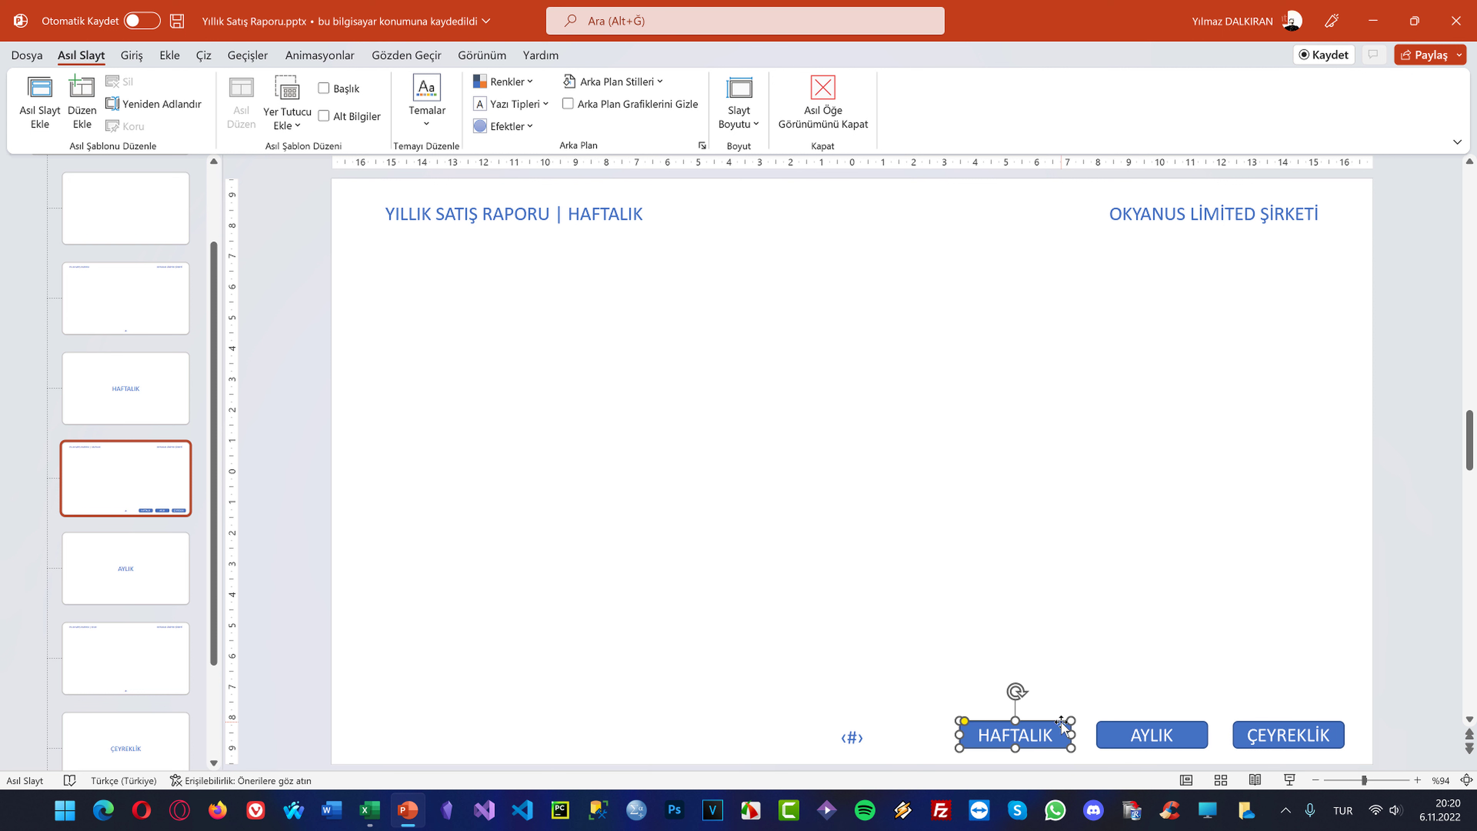
shift+click(1150, 727)
shift+click(1259, 731)
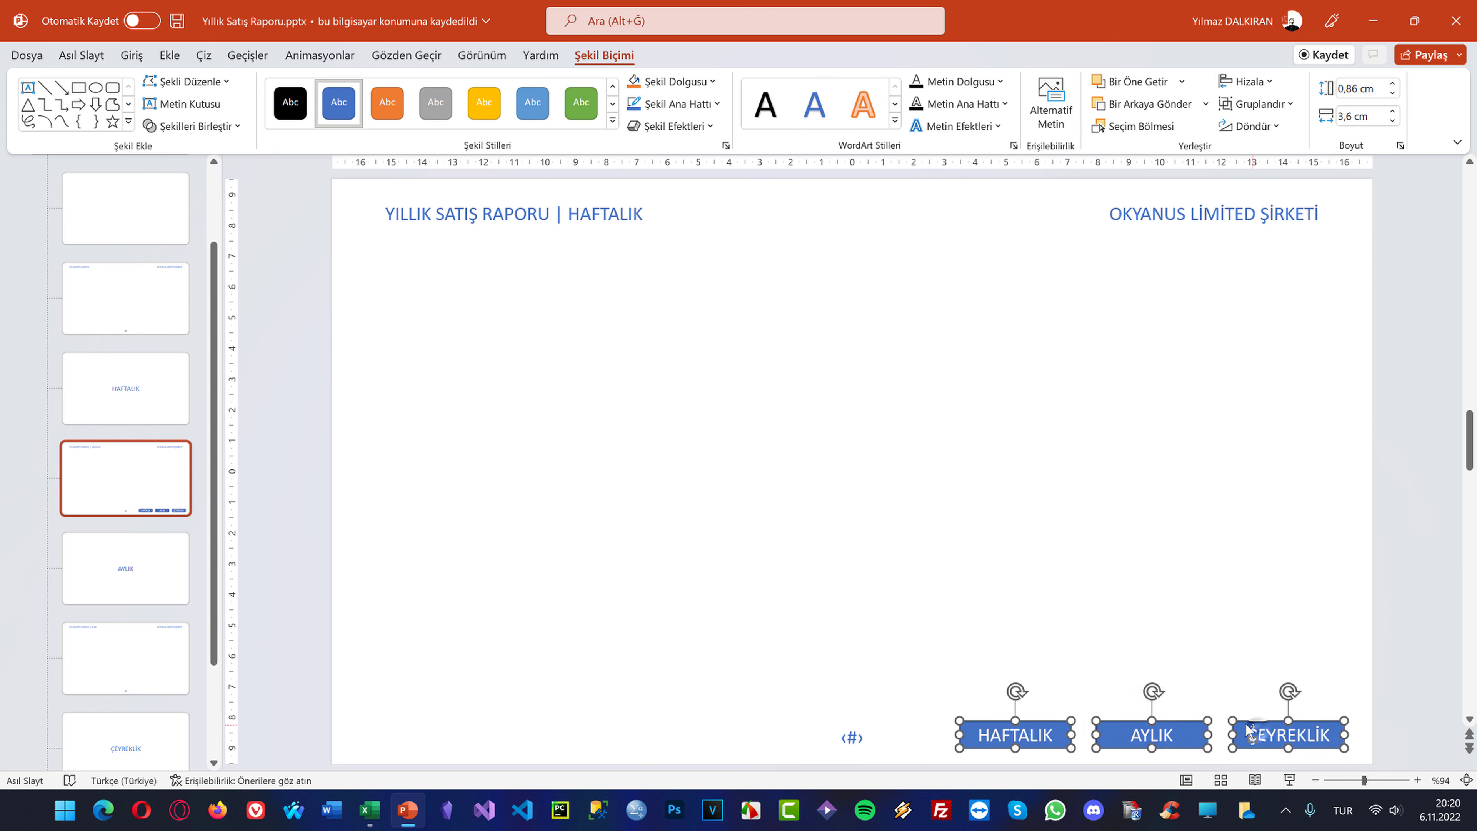
mouse_move(1254, 720)
mouse_down()
mouse_move(1235, 715)
mouse_move(1280, 722)
mouse_up()
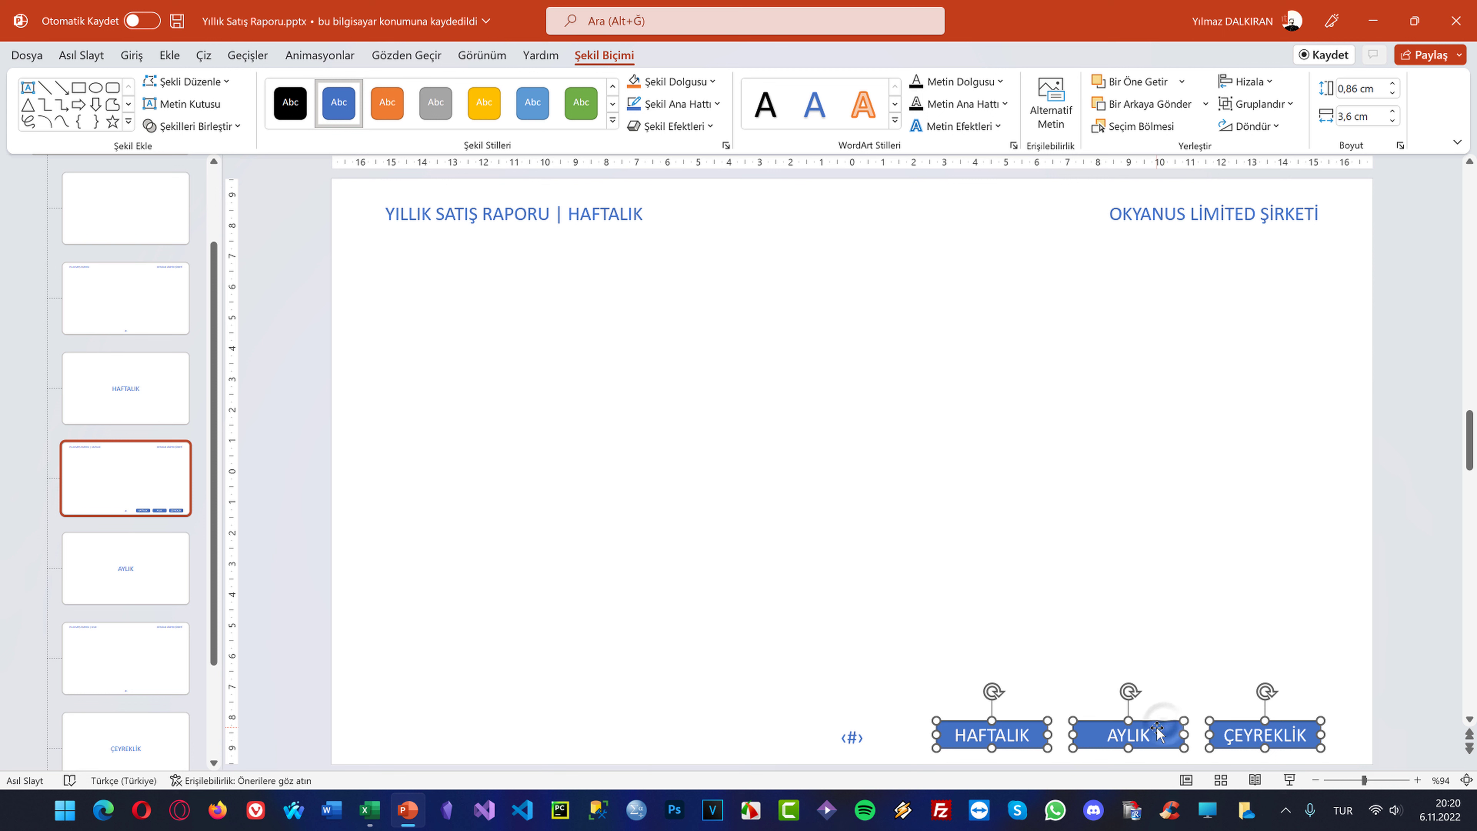
click(1160, 678)
click(1157, 730)
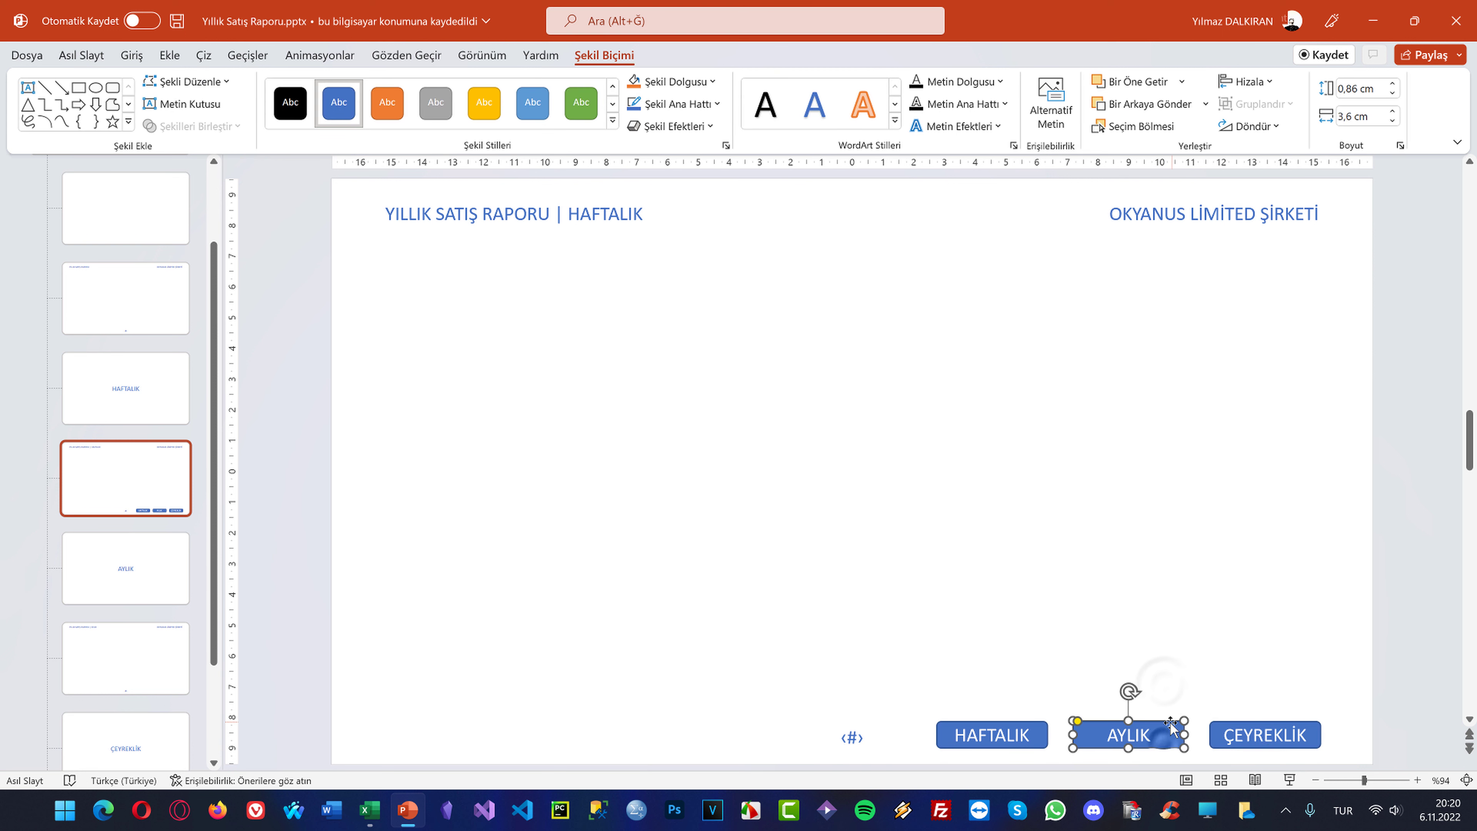
drag(1171, 724, 1184, 724)
drag(1038, 727, 1063, 726)
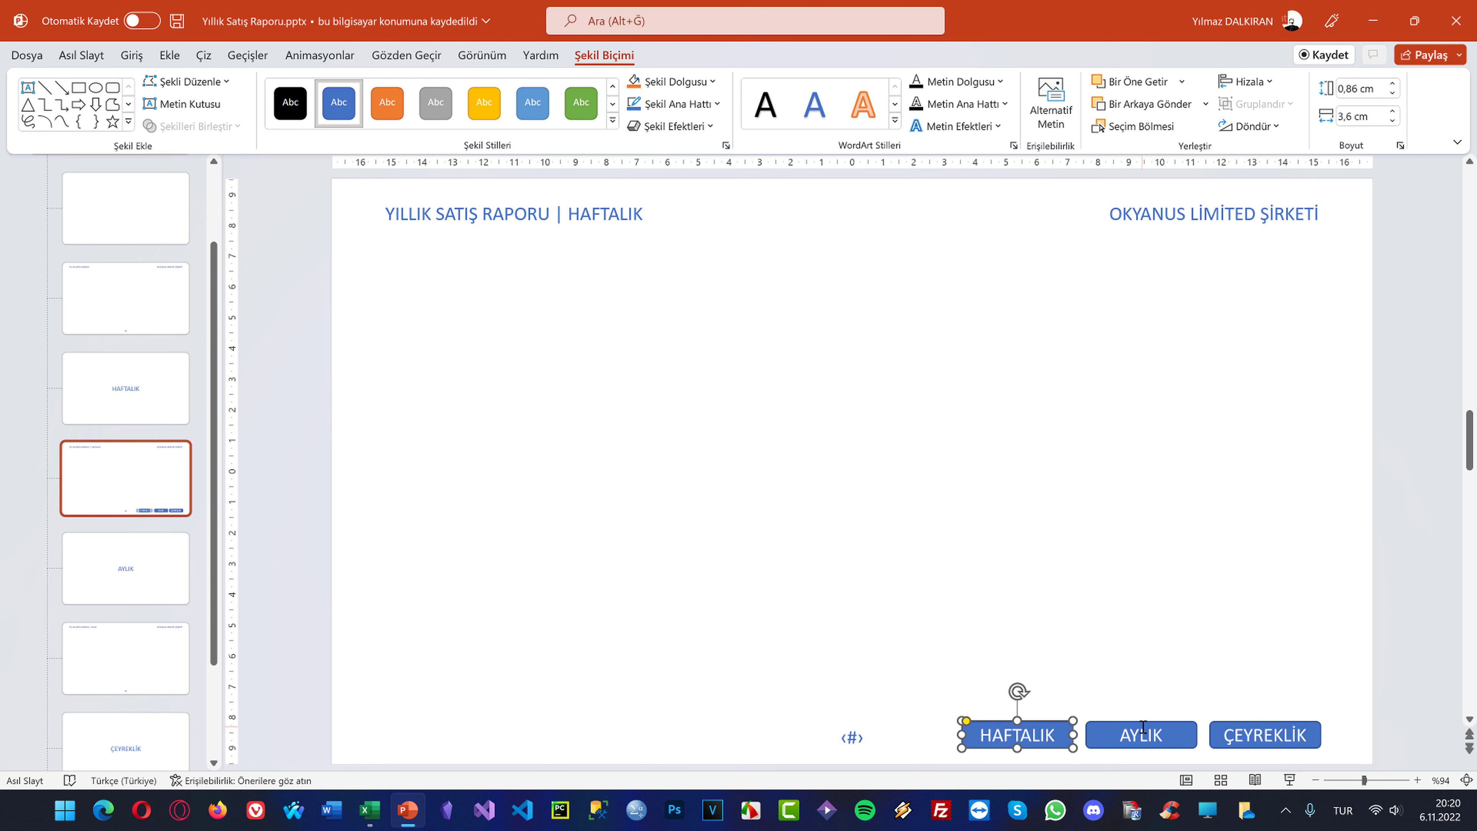
Redistribute the three buttons with equal horizontal spacing
shift+click(1189, 737)
shift+click(1226, 737)
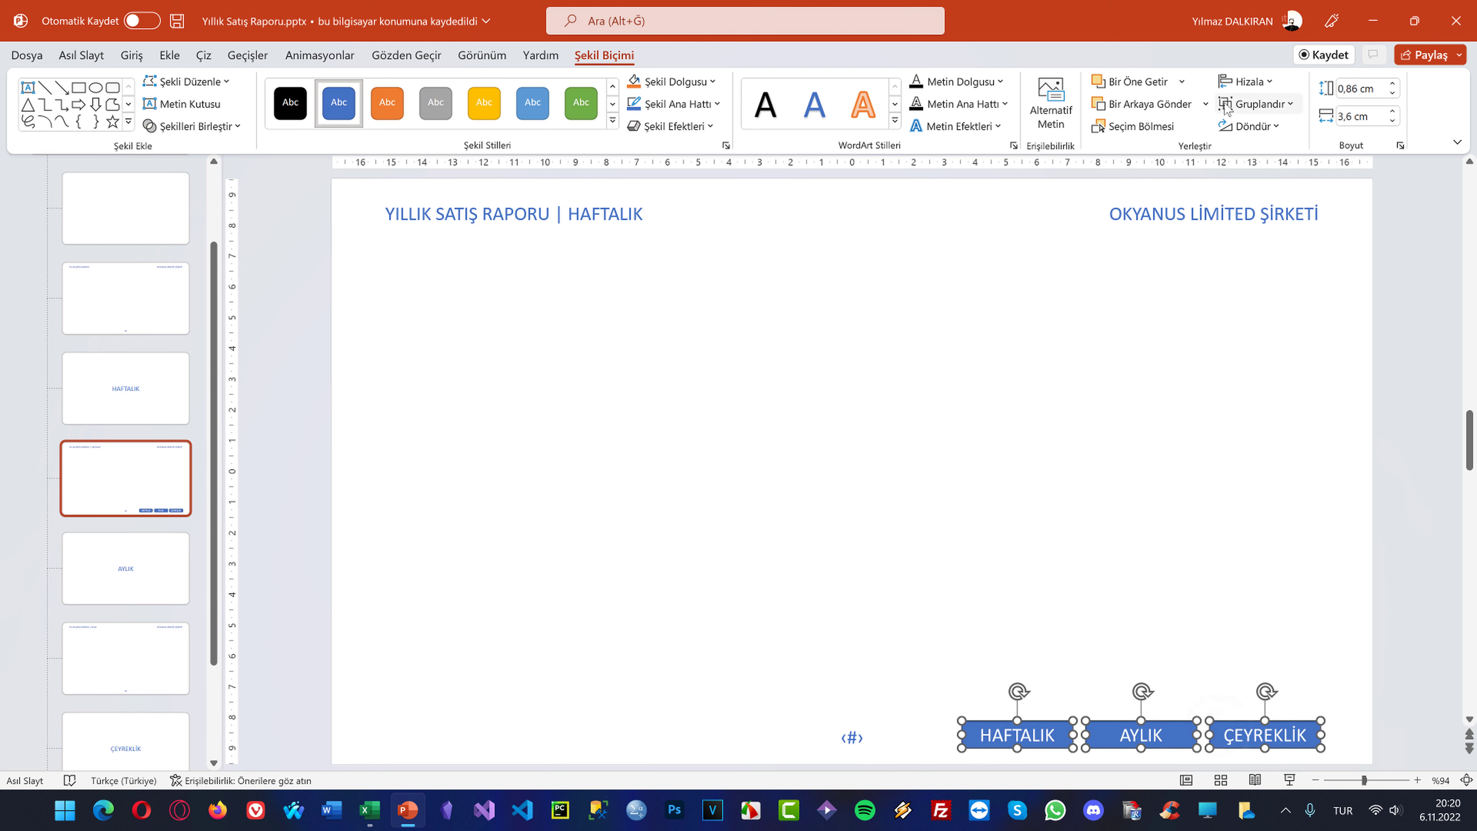
click(1257, 83)
click(1290, 258)
click(1138, 564)
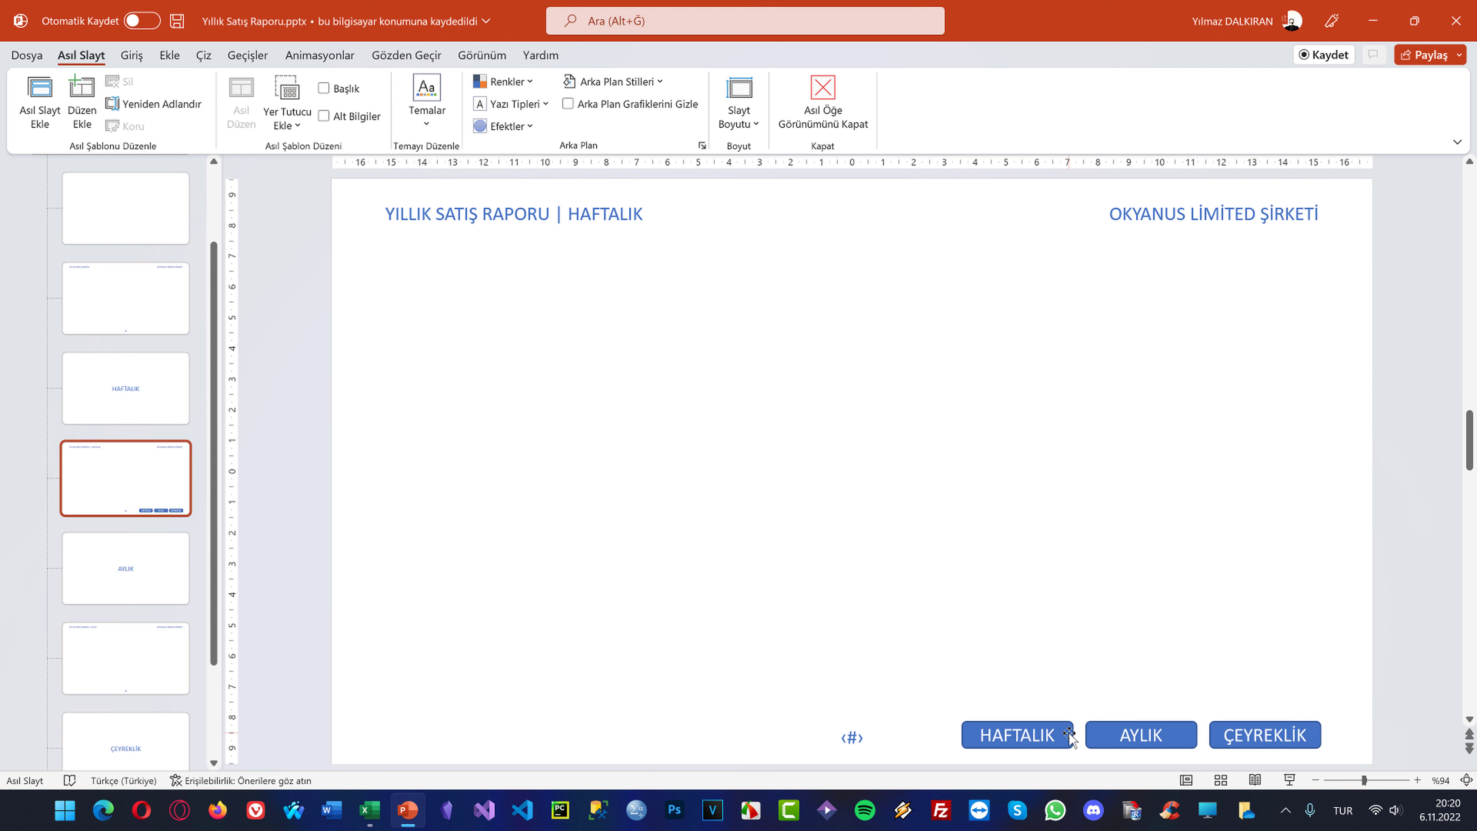
click(1069, 735)
Link the HAFTALIK button to slide 3 in this document
right_click(1069, 735)
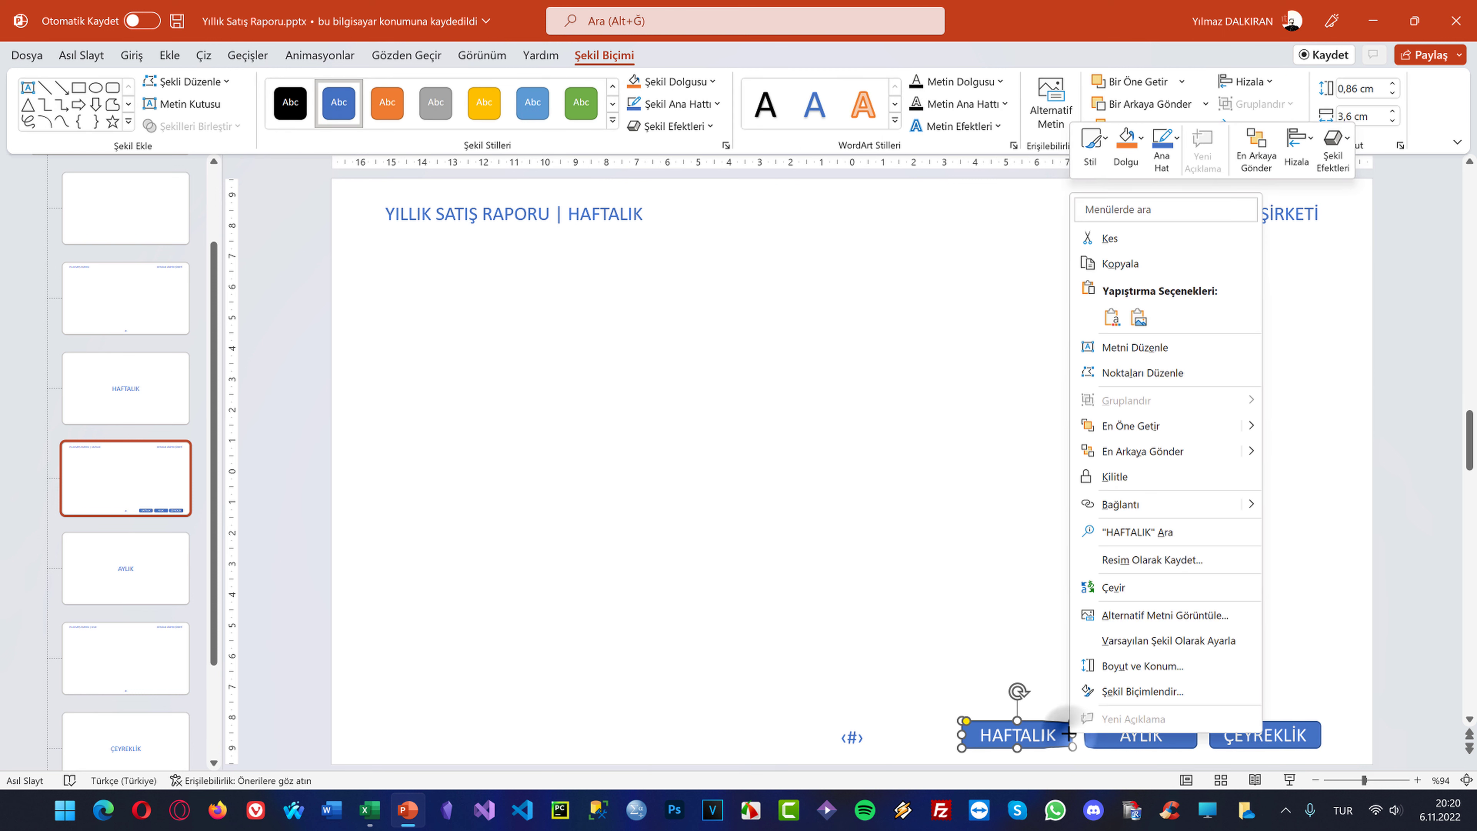
click(1120, 503)
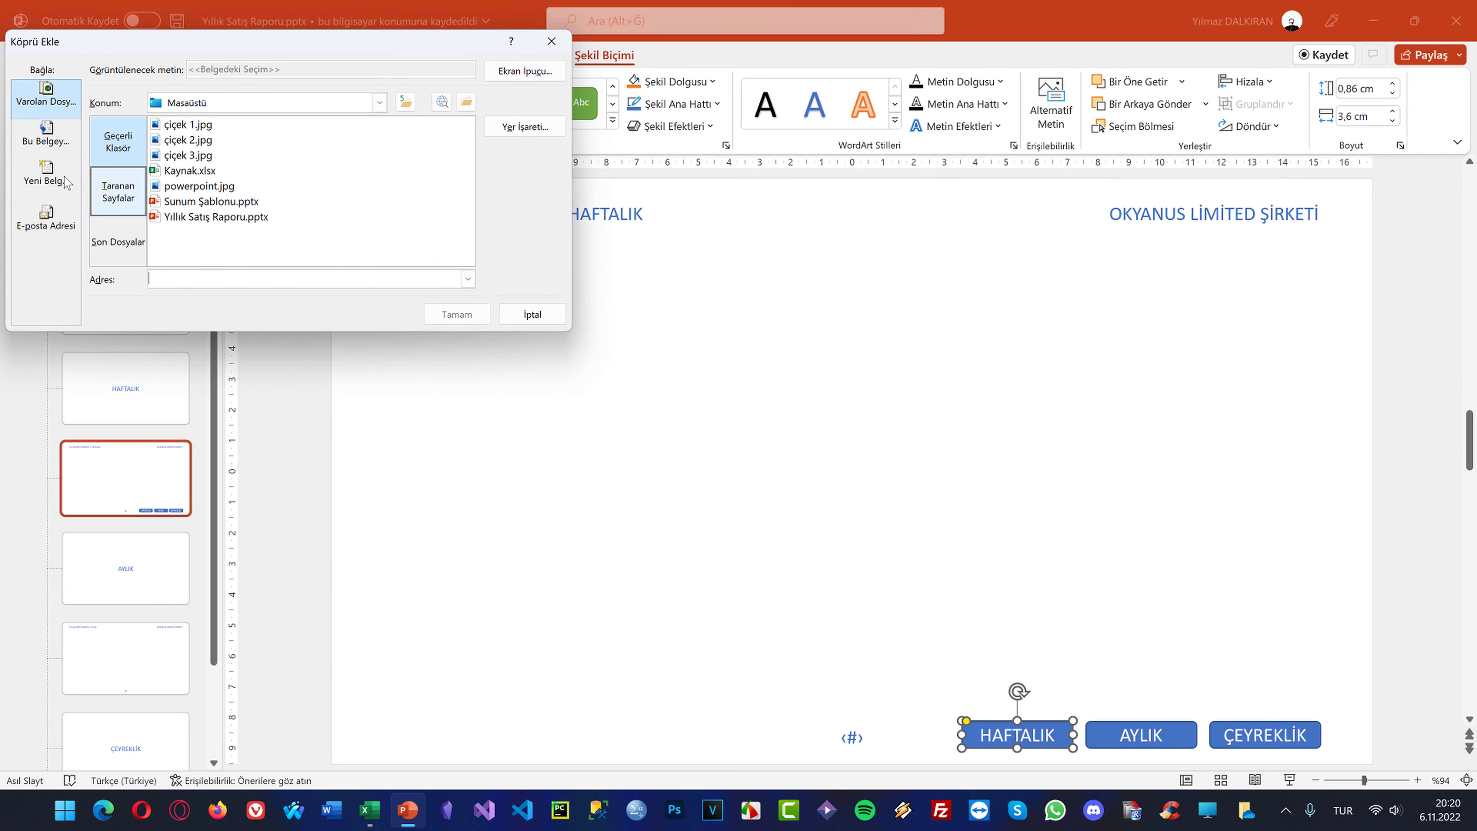
click(47, 134)
click(127, 193)
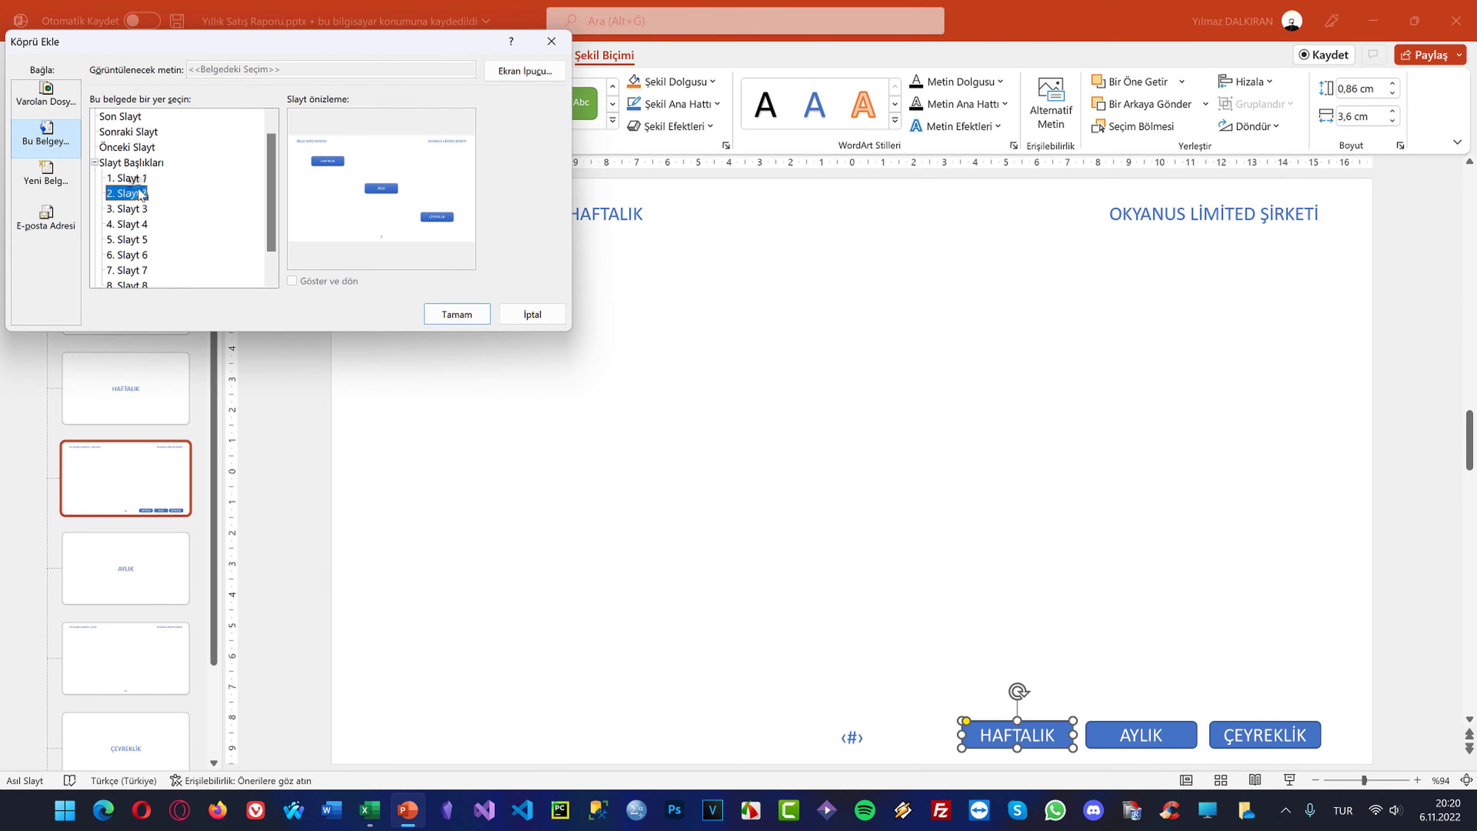
click(134, 208)
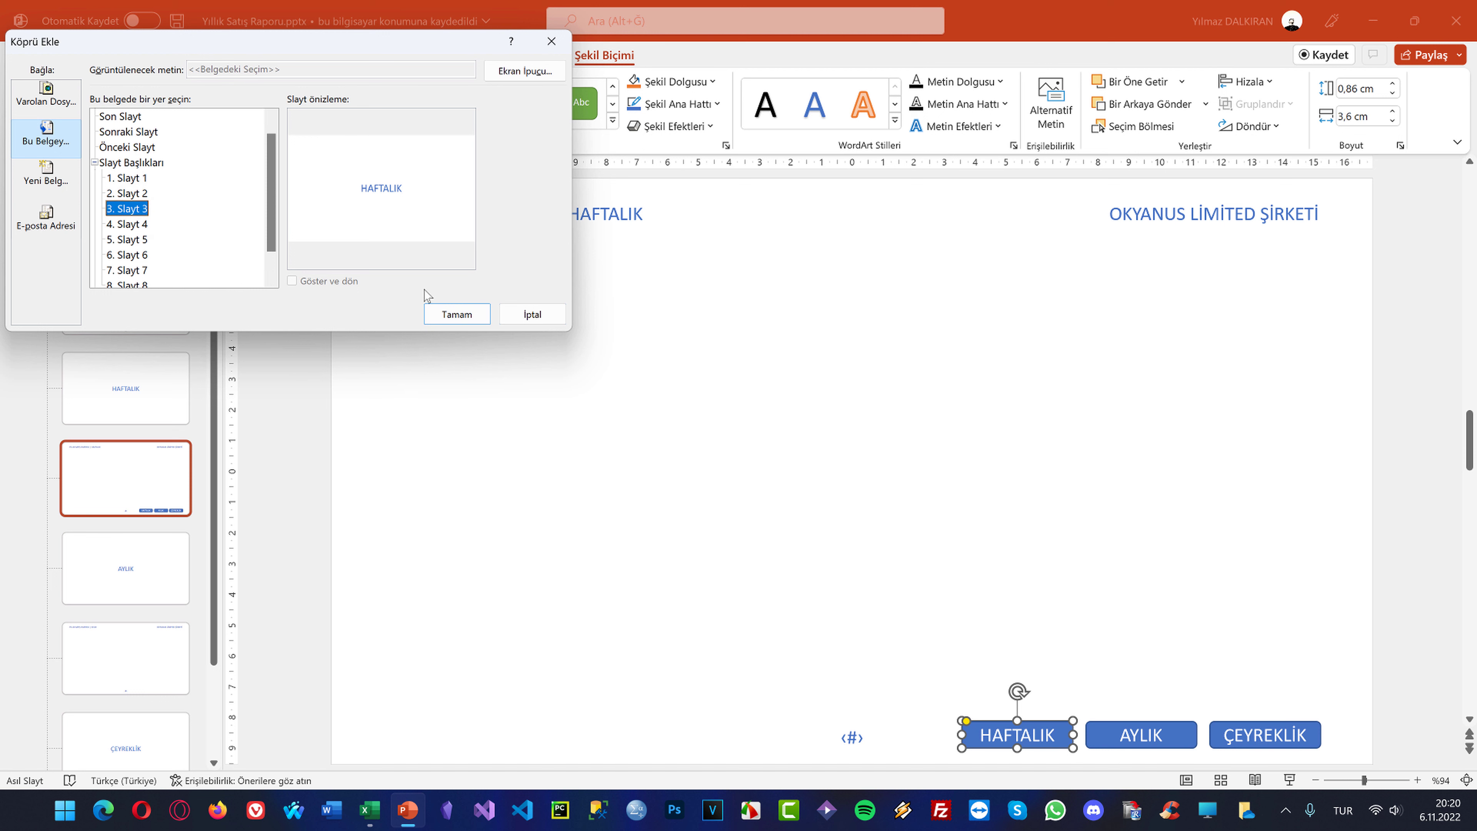
click(457, 314)
Link the AYLIK button to slide 5, the AYLIK section slide
click(1191, 733)
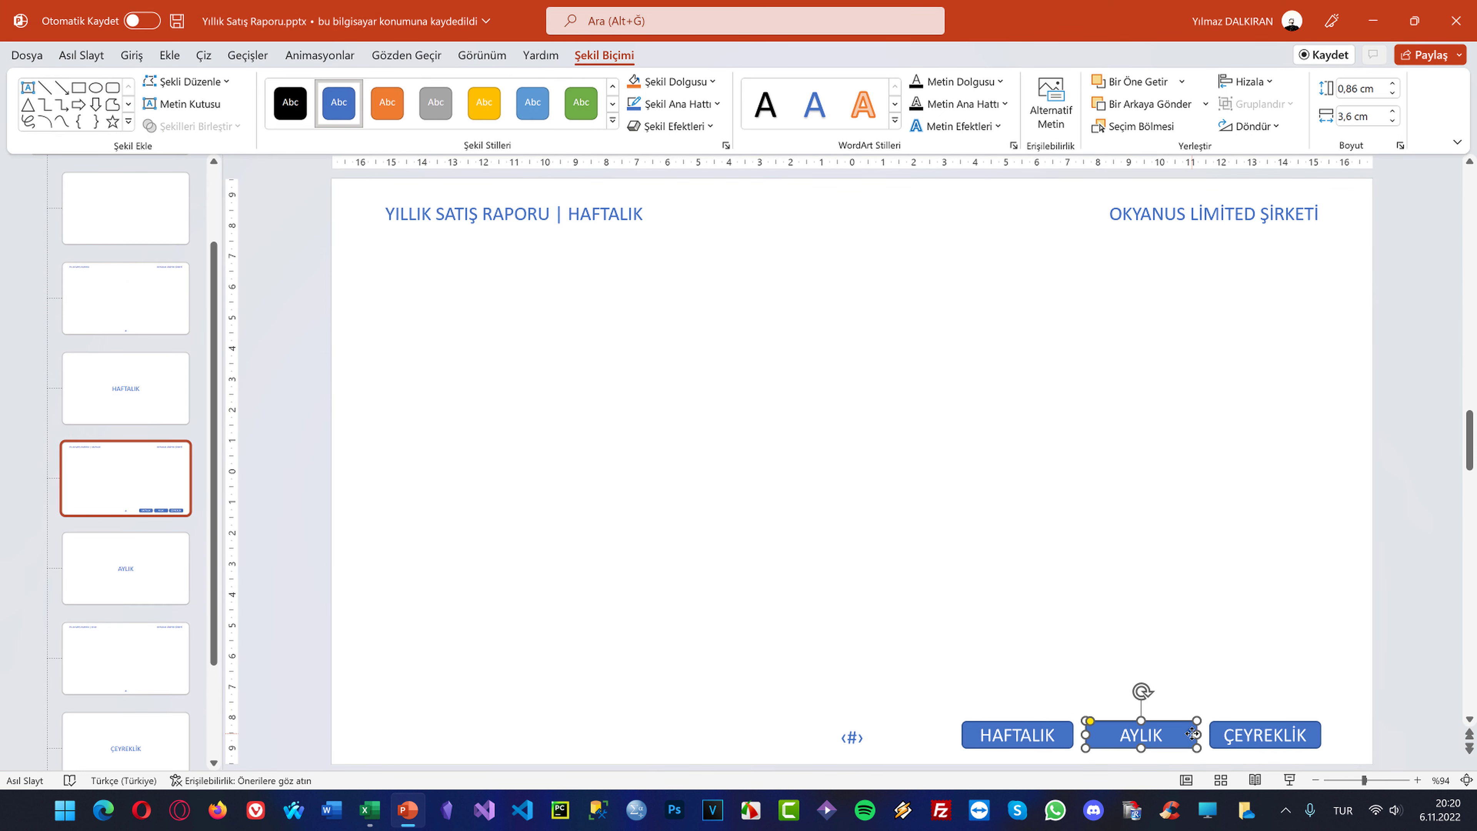
right_click(1148, 731)
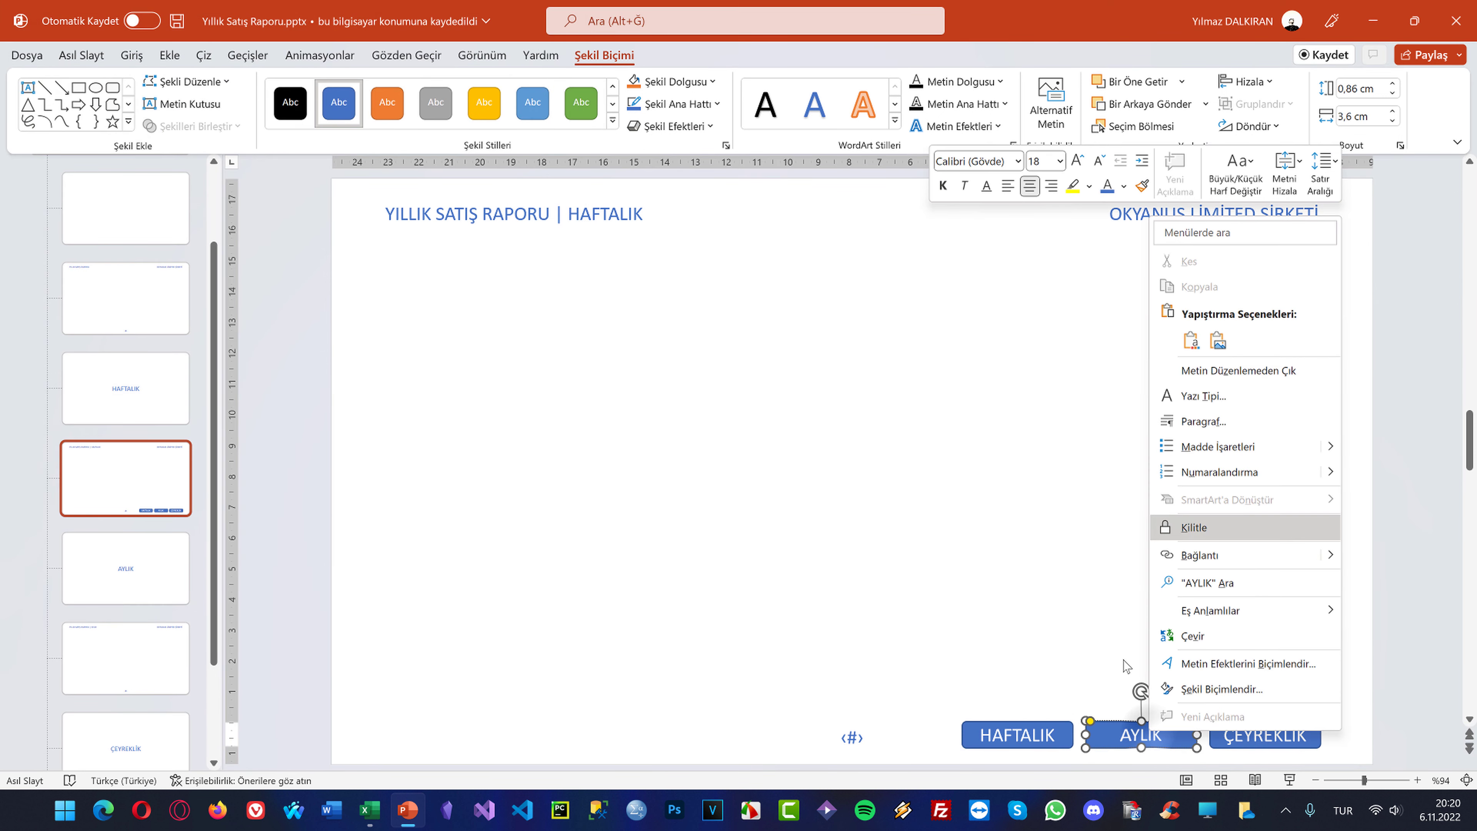
right_click(1111, 723)
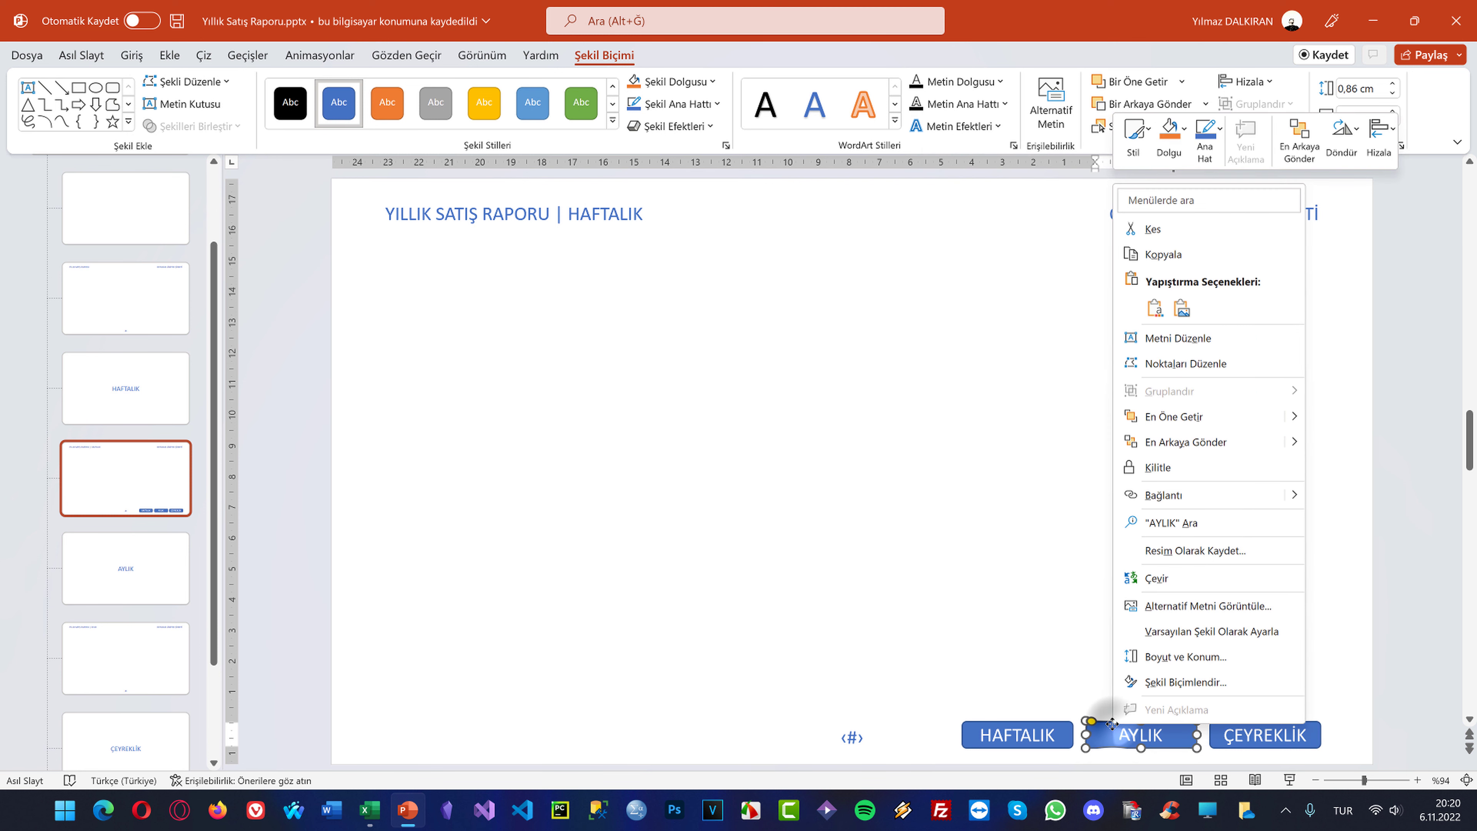
click(1163, 495)
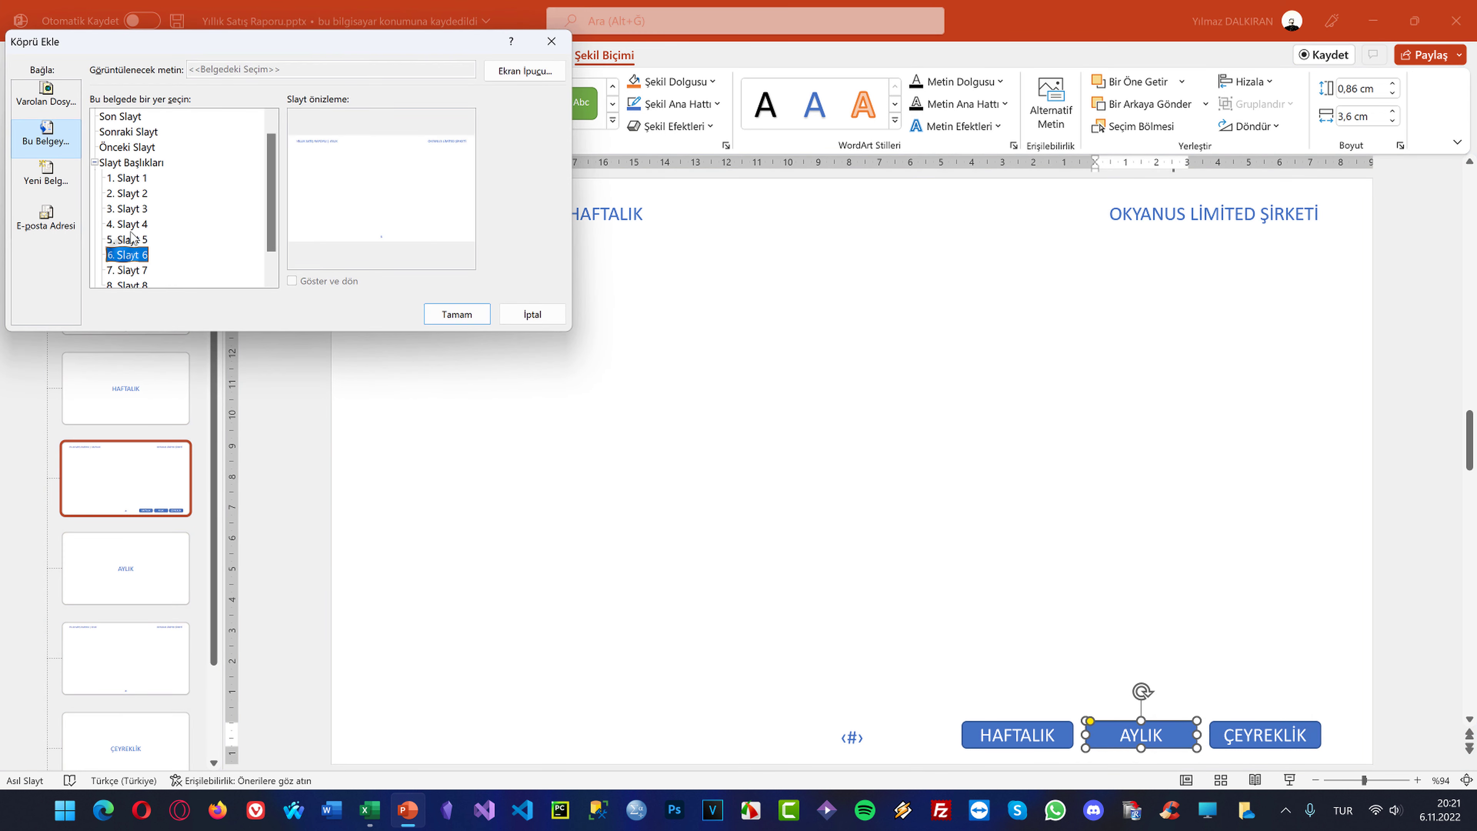
click(126, 223)
click(131, 241)
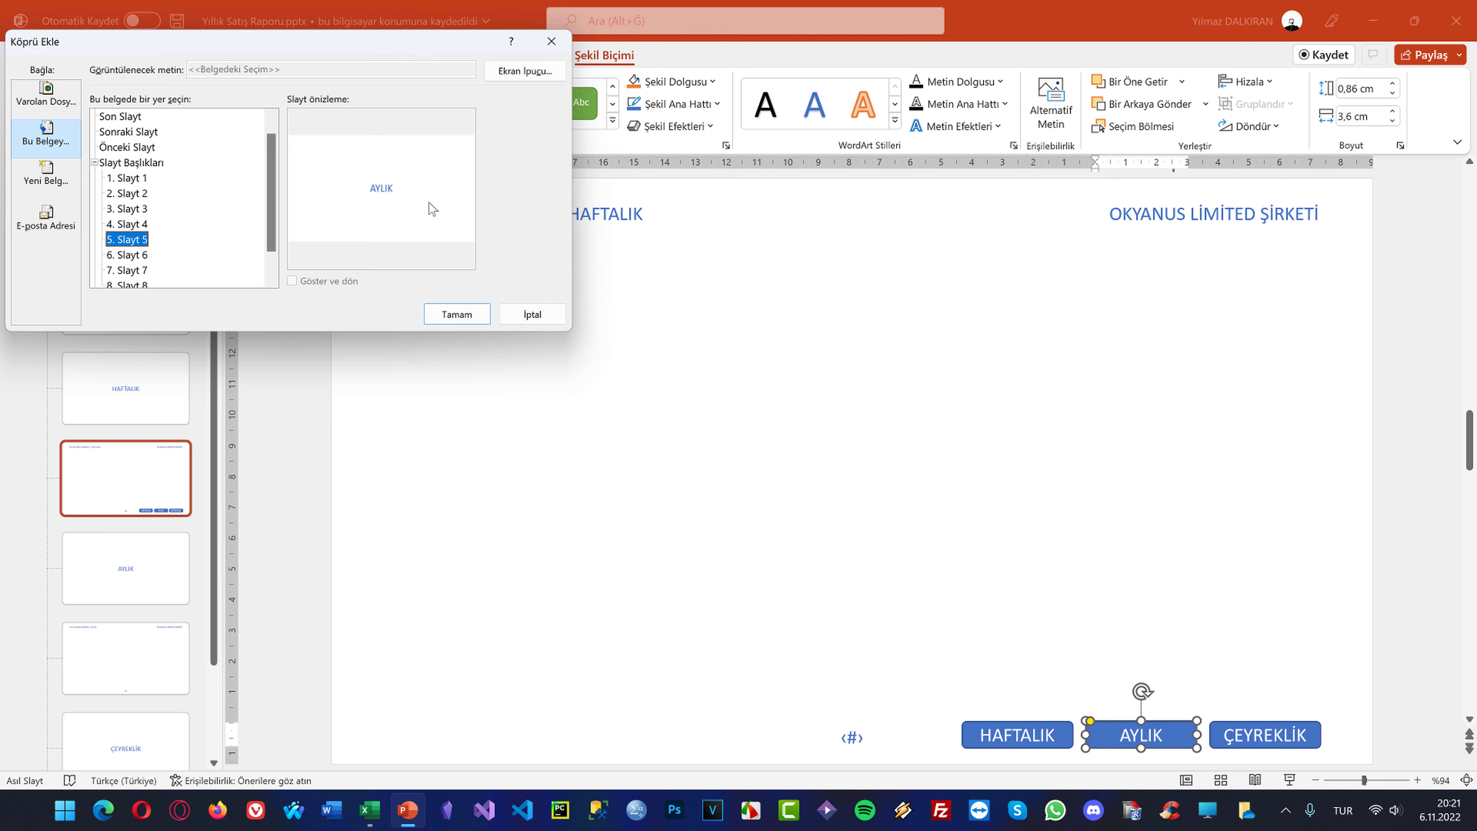
click(457, 314)
Link the ÇEYREKLİK button to the ÇEYREKLİK section slide
click(1218, 747)
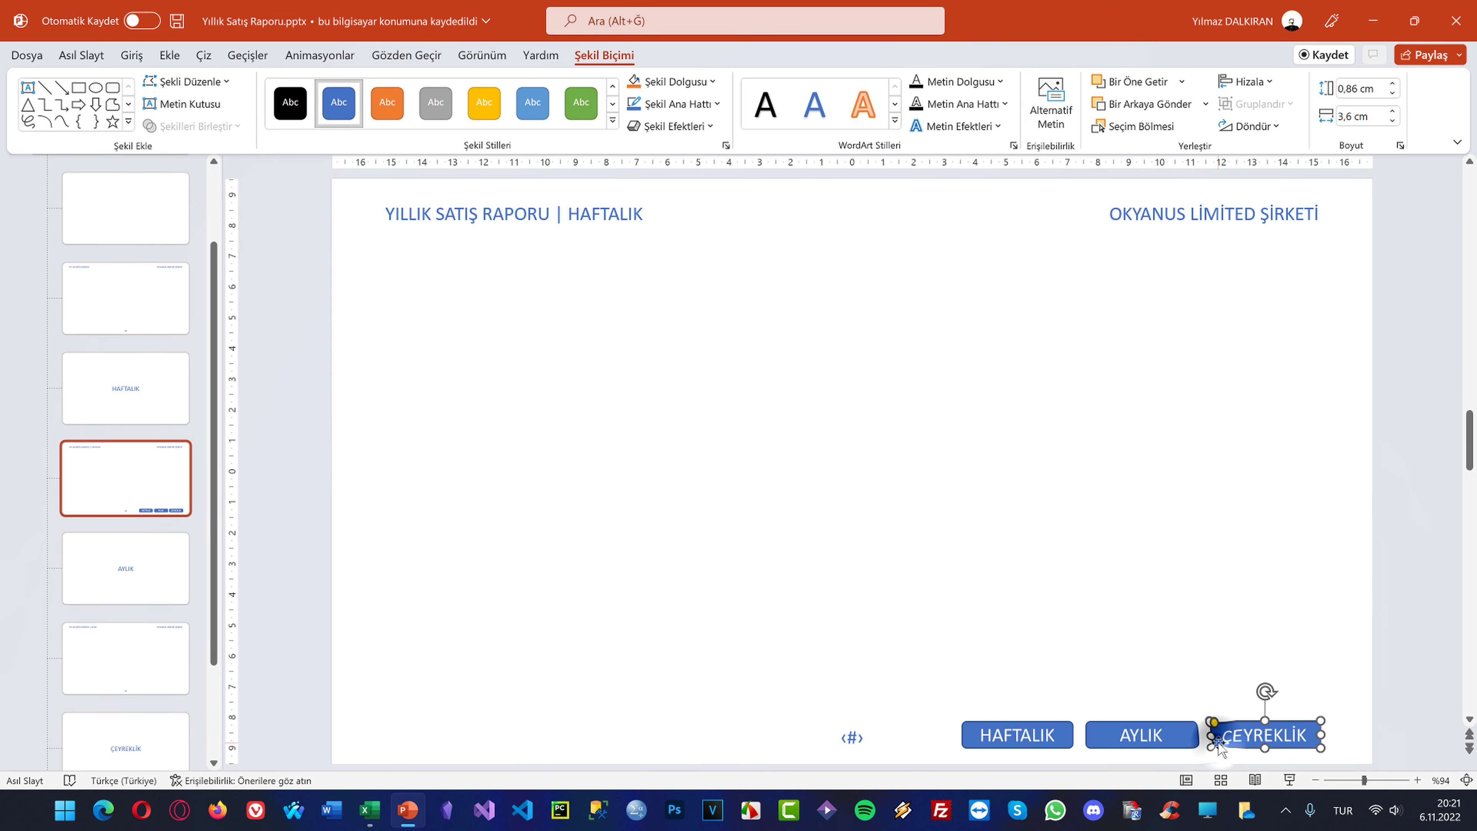
right_click(1220, 748)
click(1292, 512)
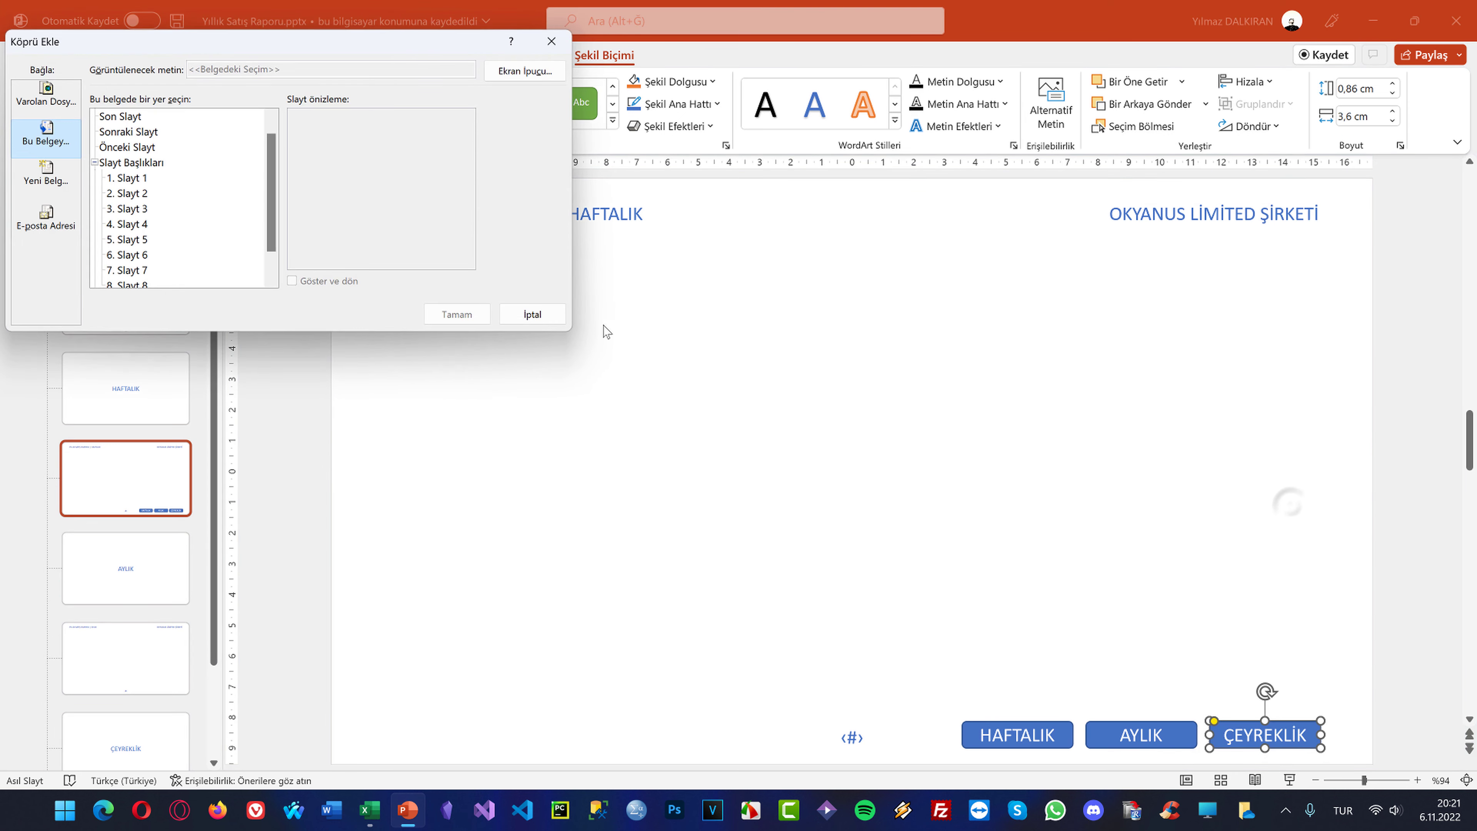
scroll(198, 266, down, 1)
click(133, 270)
click(128, 254)
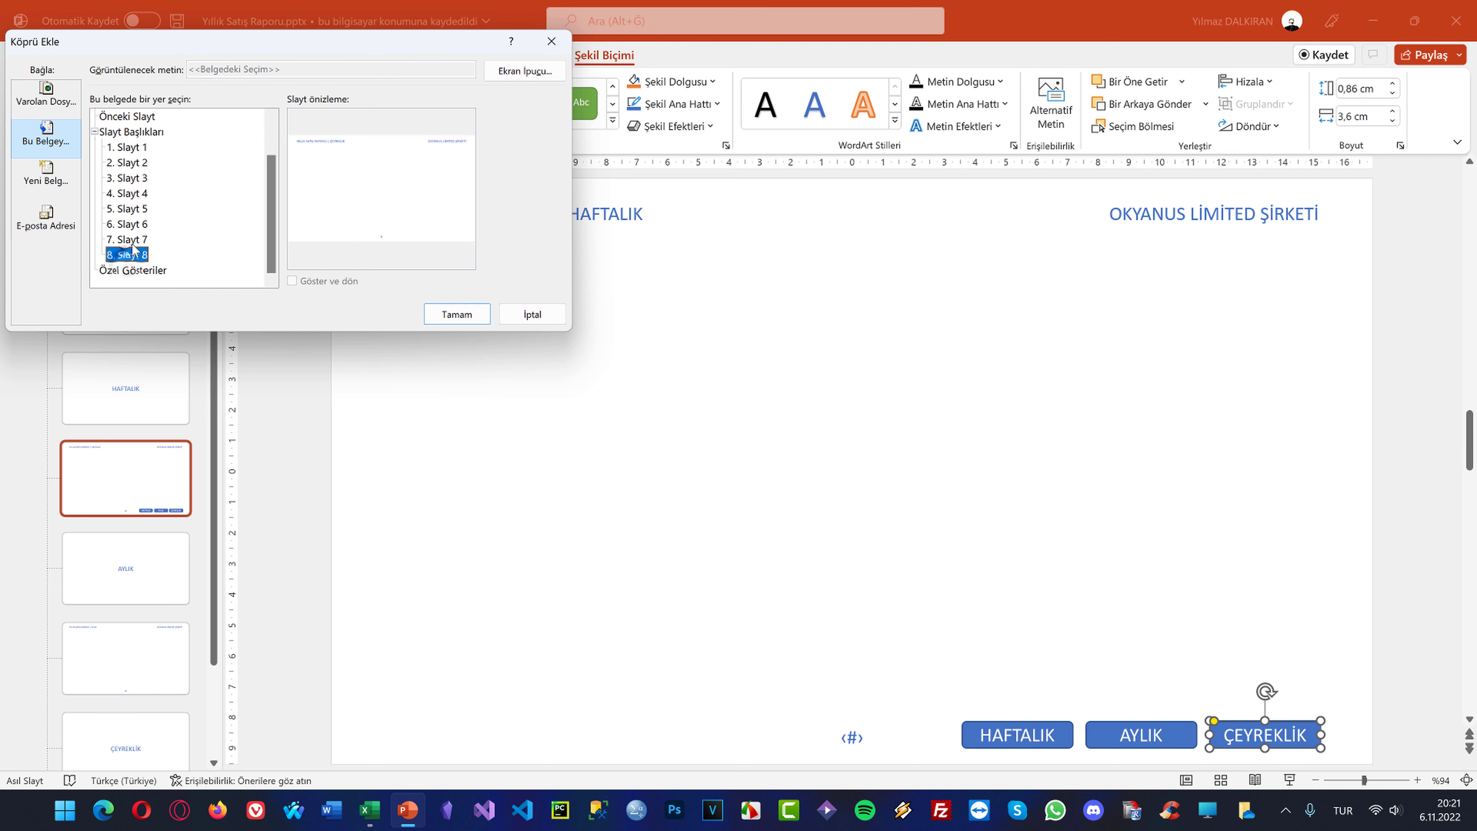
click(133, 243)
click(456, 314)
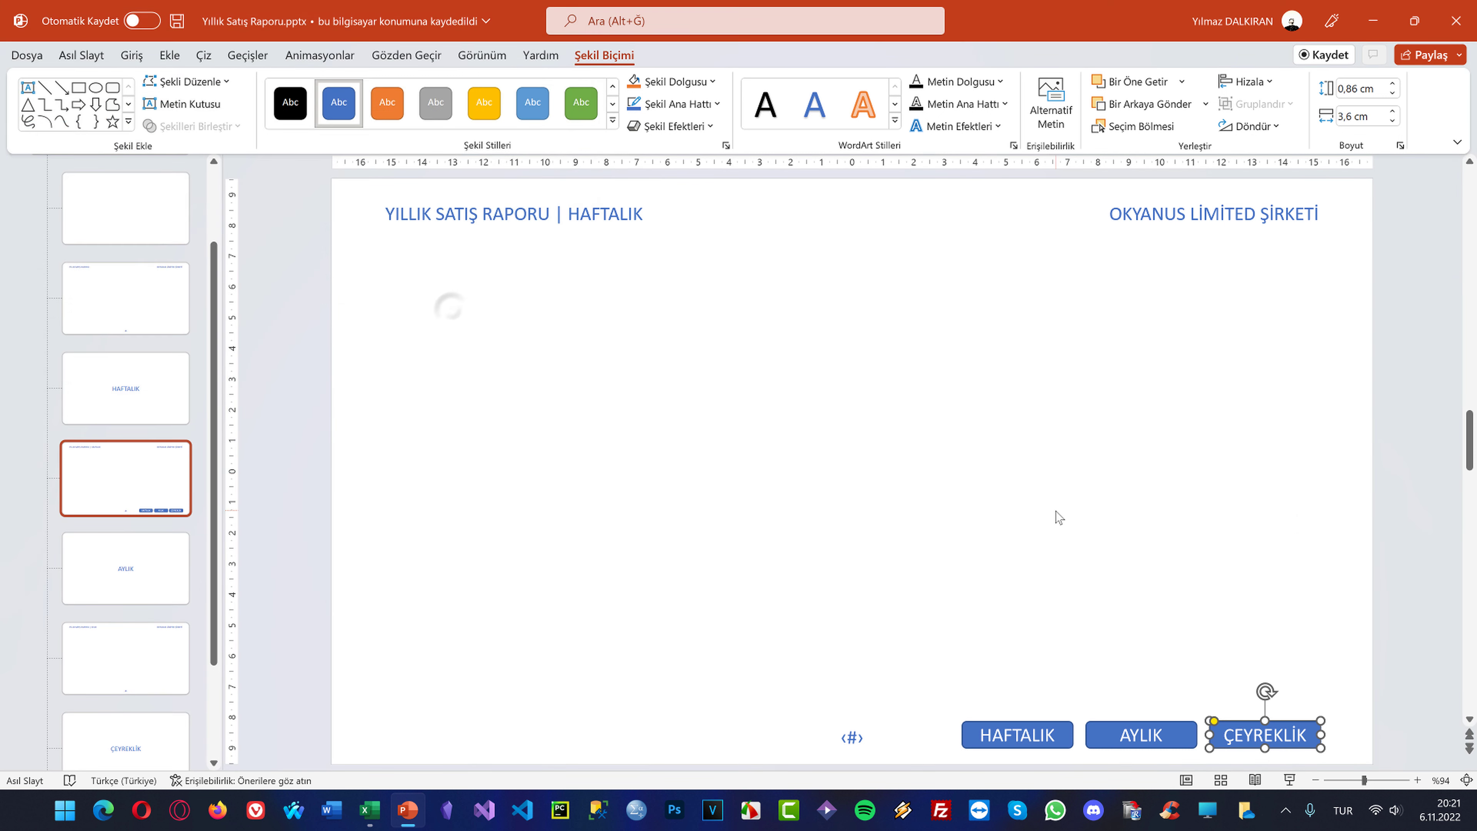
click(1053, 508)
click(1066, 739)
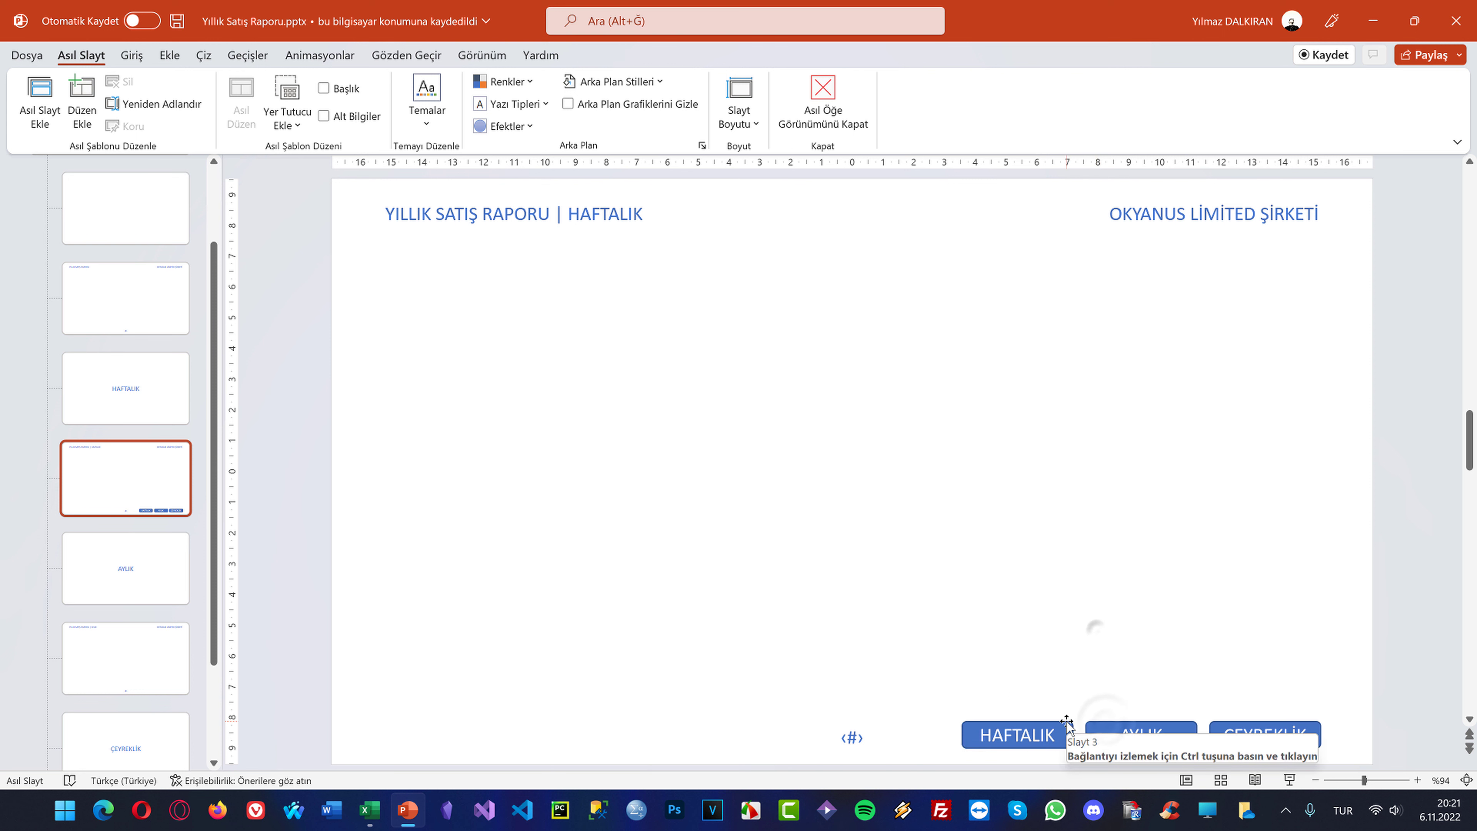
click(1105, 732)
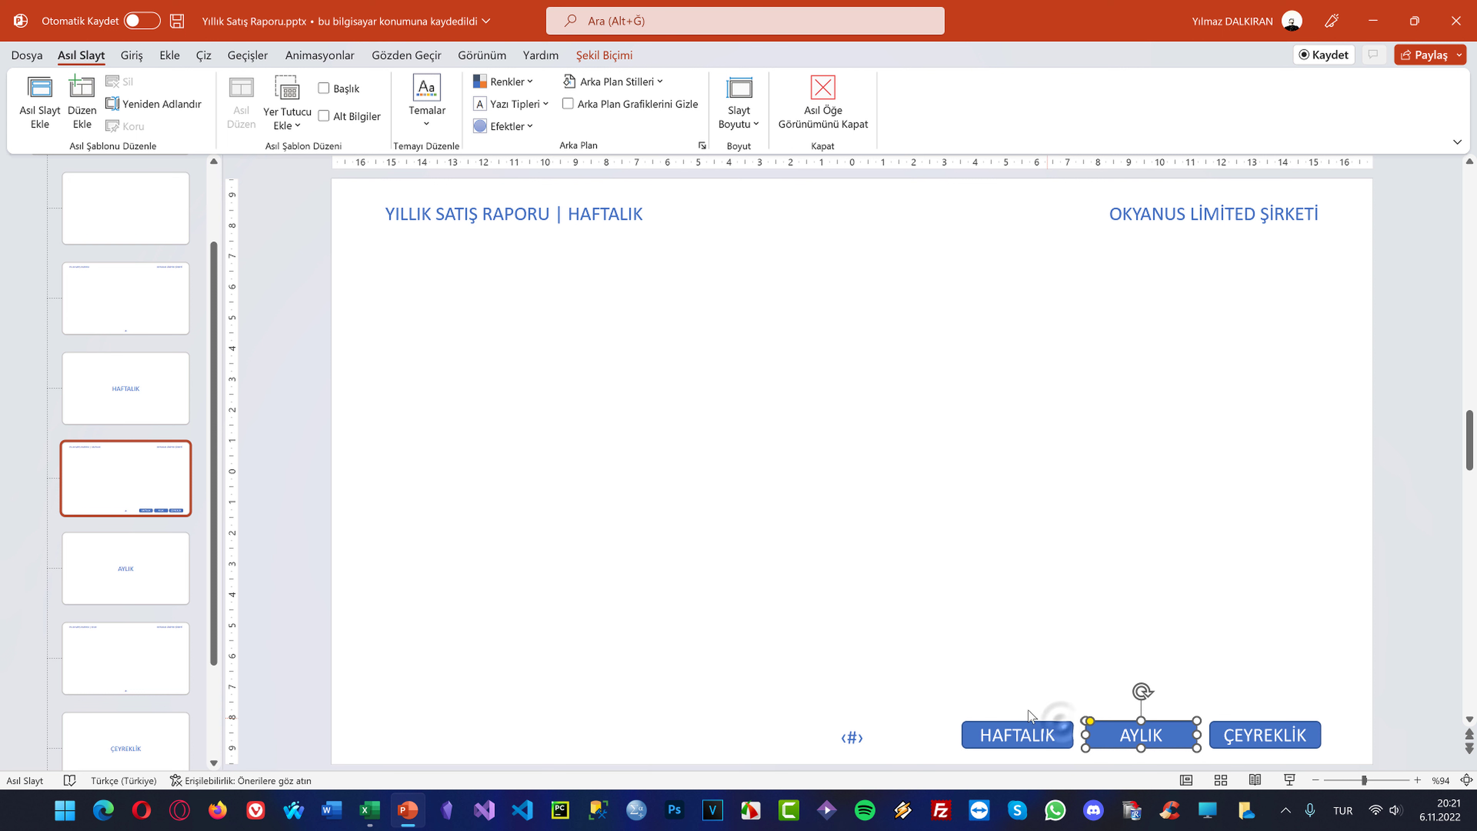
click(966, 734)
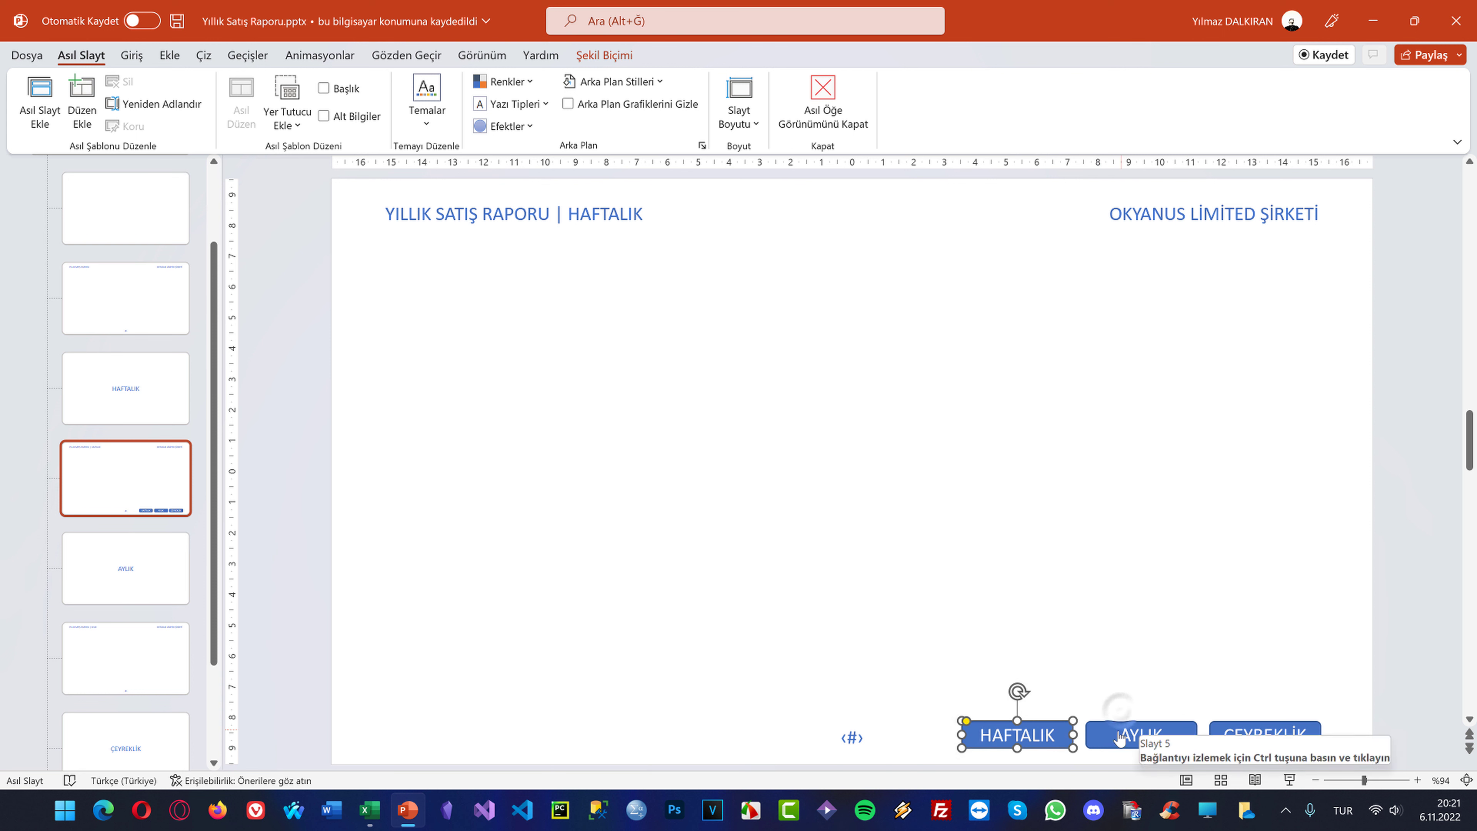
right_click(1095, 728)
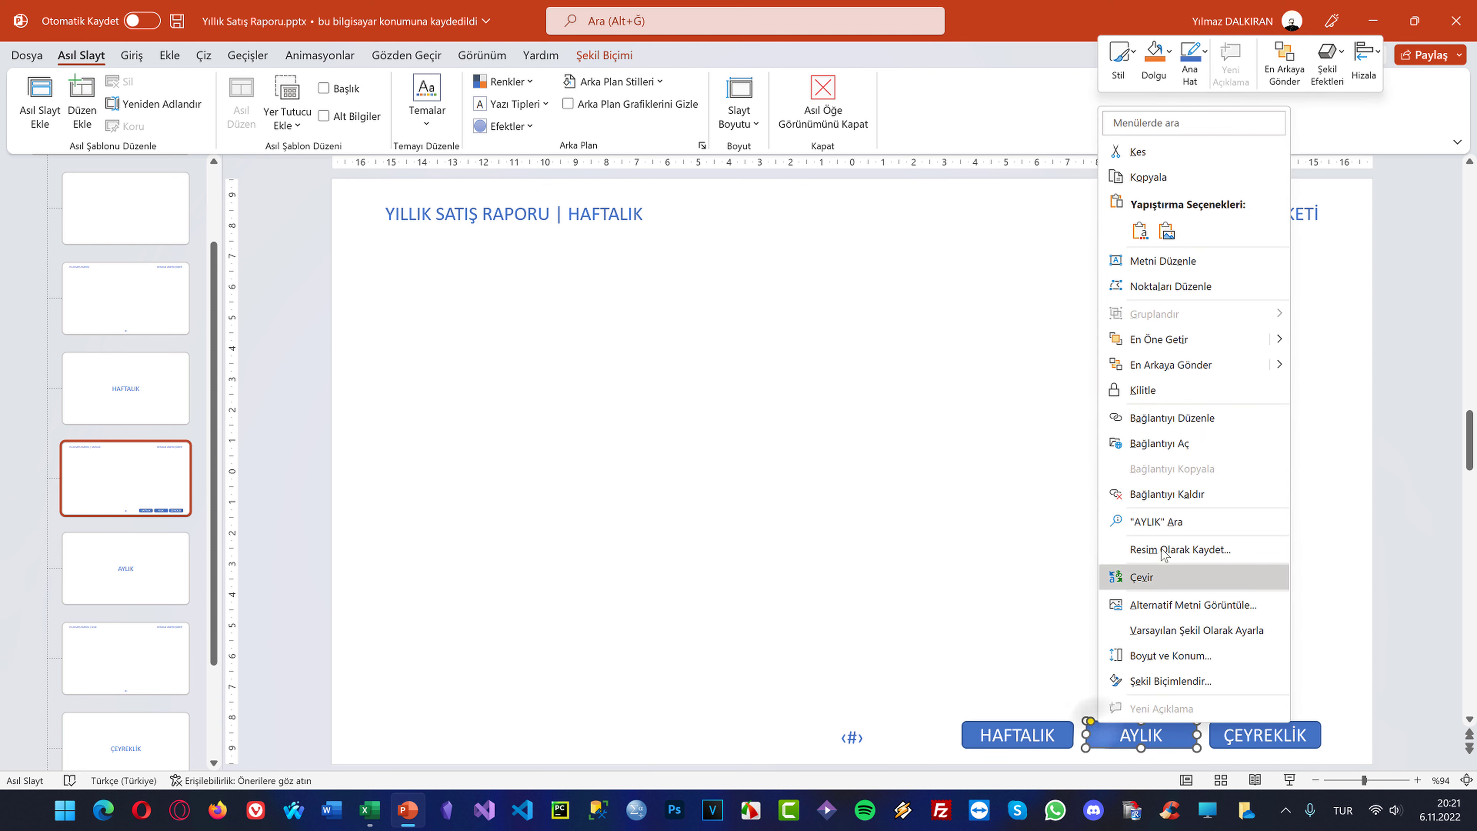
click(1167, 494)
click(1238, 734)
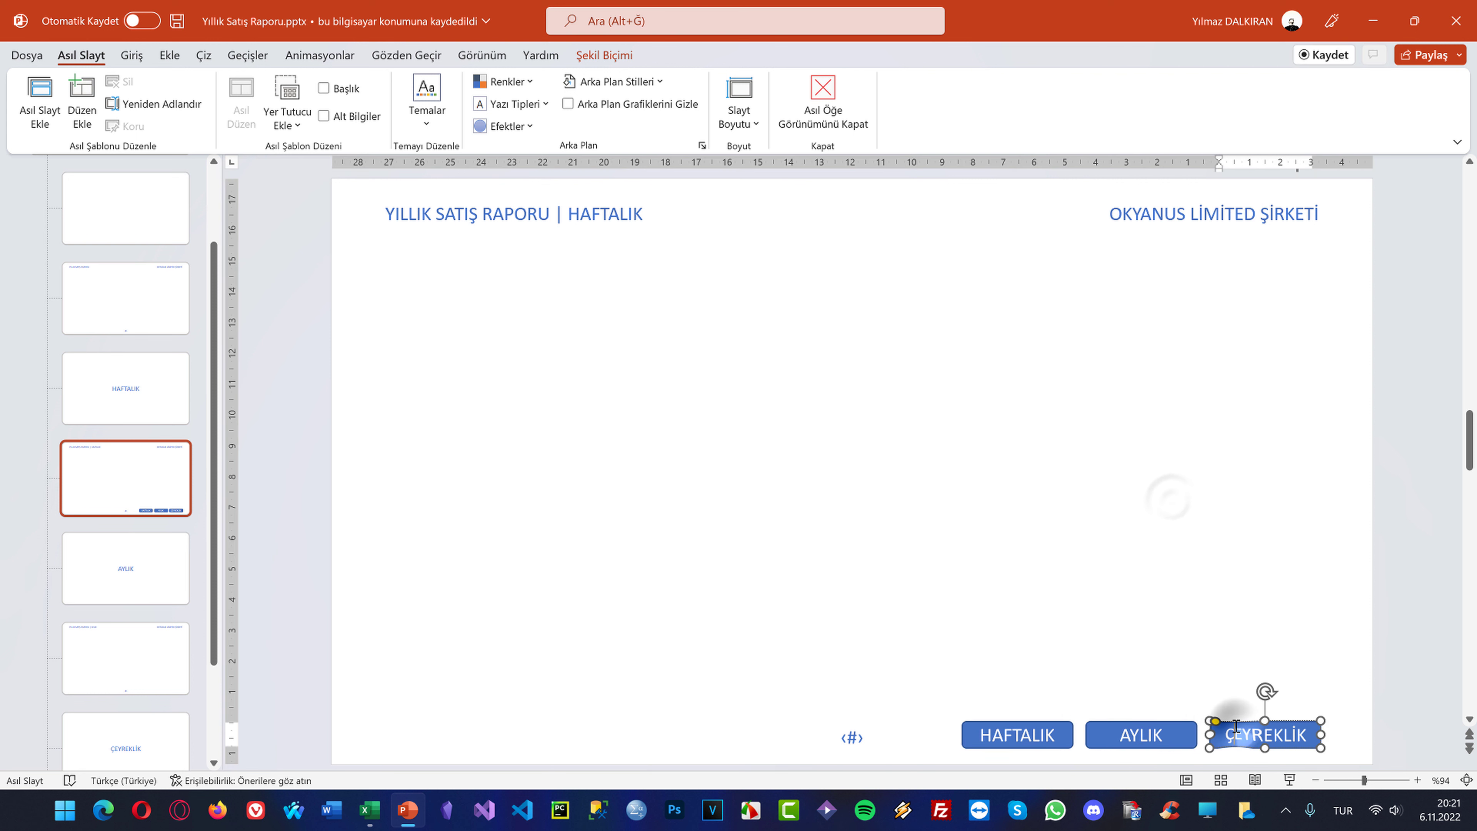
right_click(1239, 734)
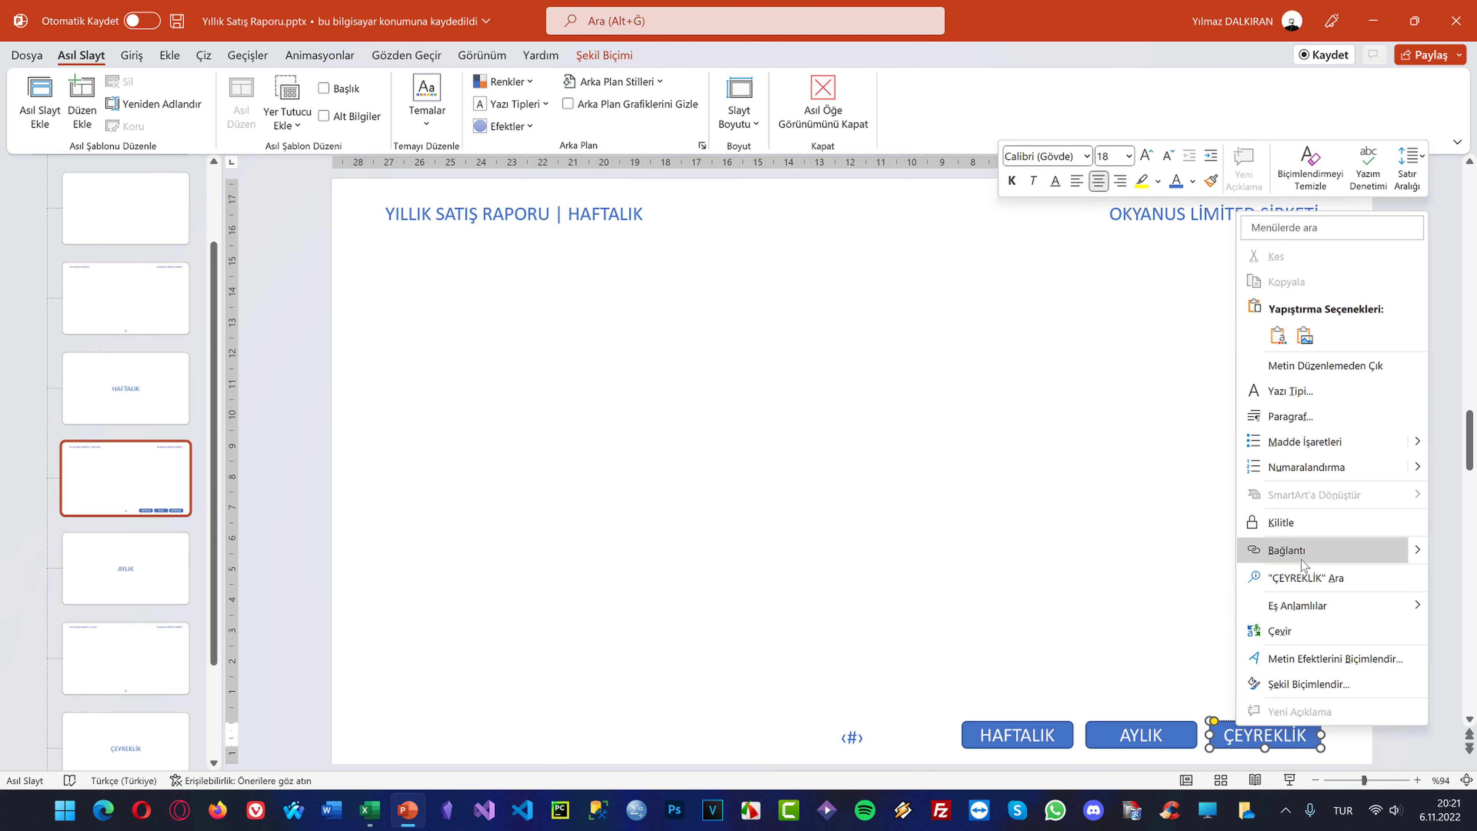
click(1151, 616)
click(1041, 732)
Select the HAFTALIK, AYLIK and ÇEYREKLİK buttons together on the HAFTALIK layout
shift+click(1104, 738)
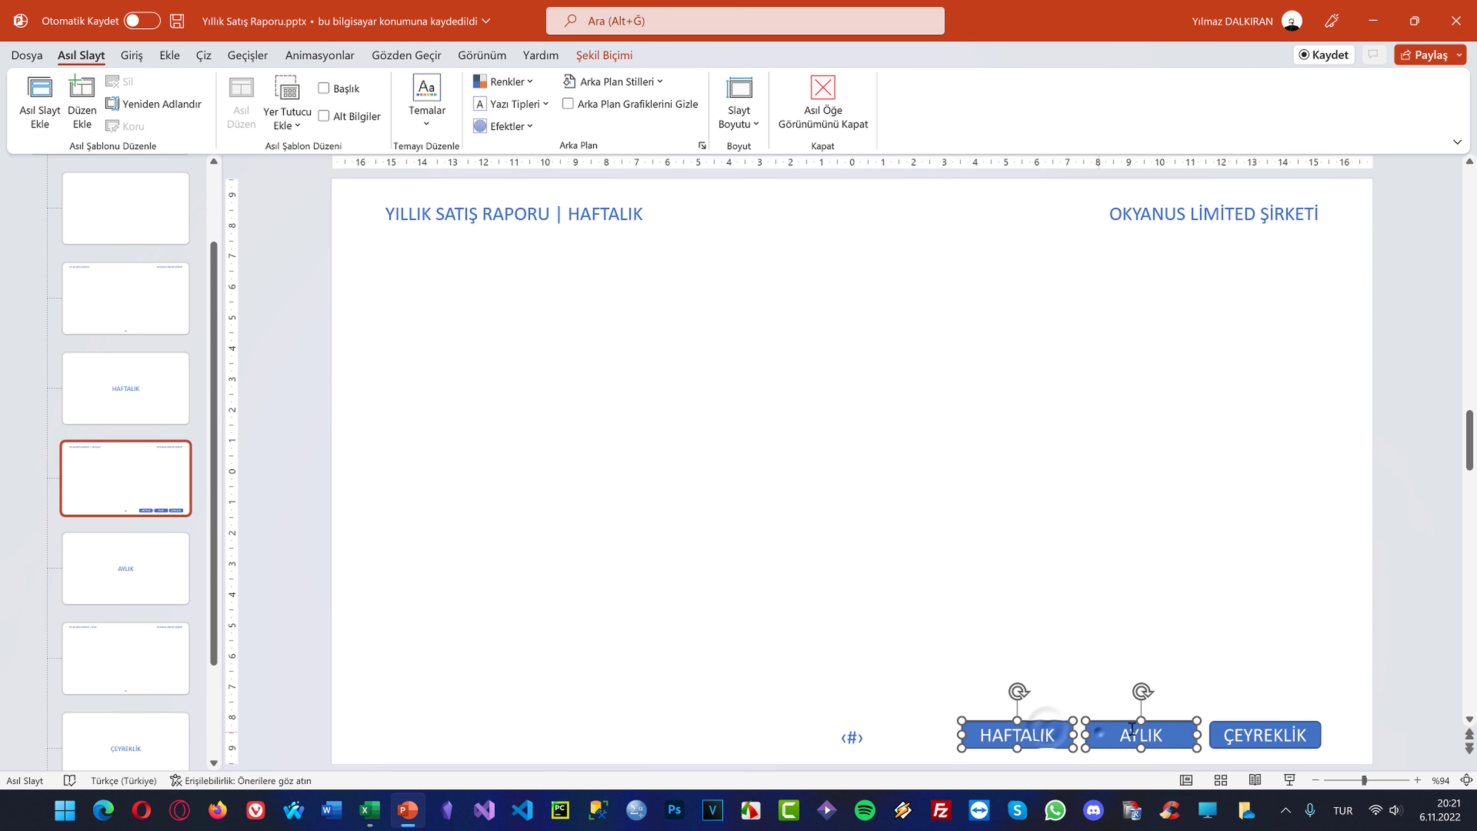
click(1223, 735)
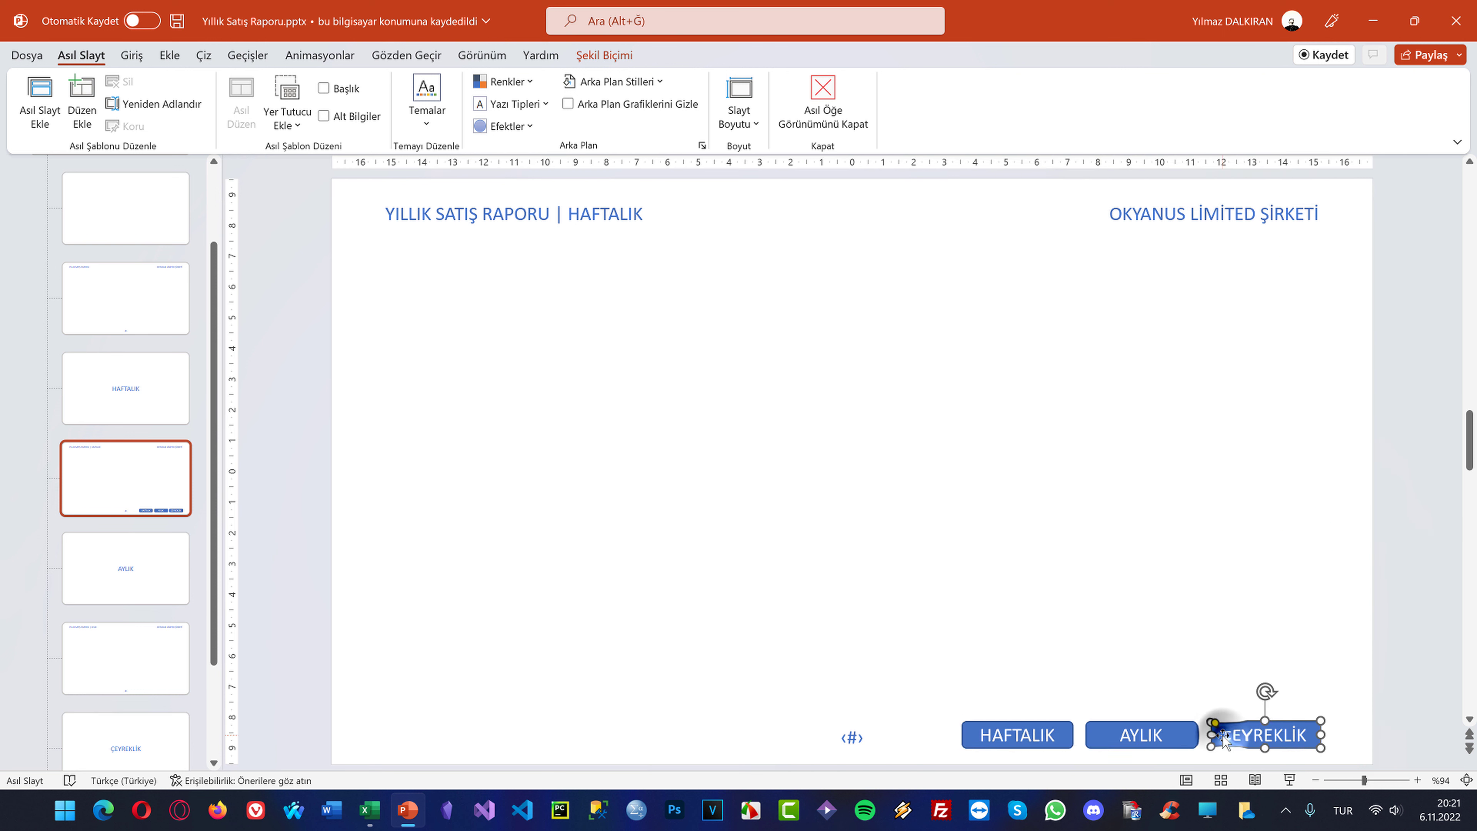
right_click(1222, 736)
click(1121, 696)
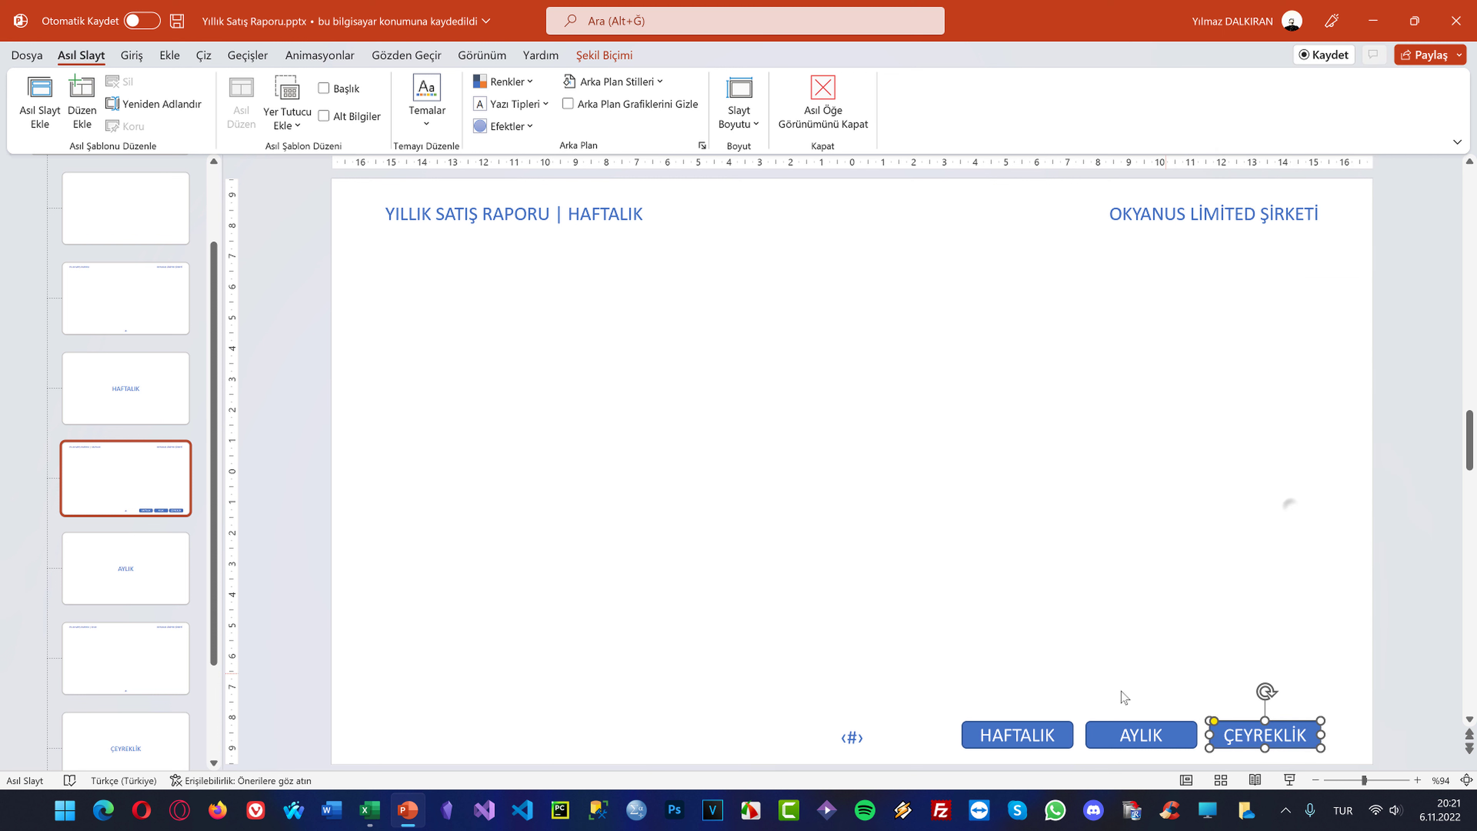
click(1018, 734)
shift+click(1101, 738)
shift+click(1237, 742)
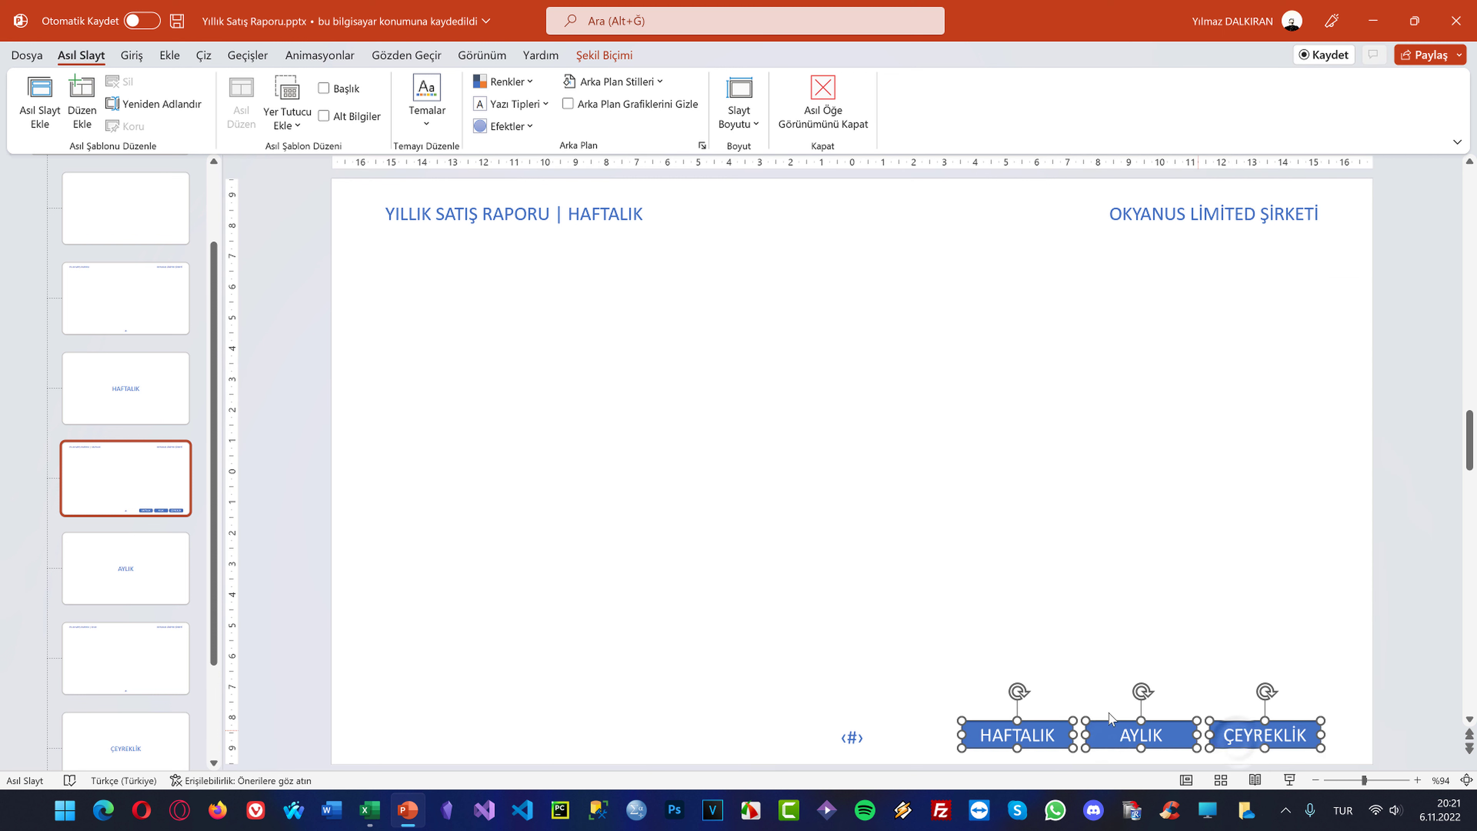
Paste the three navigation buttons onto the AYLIK and ÇEYREKLİK section layouts
click(124, 650)
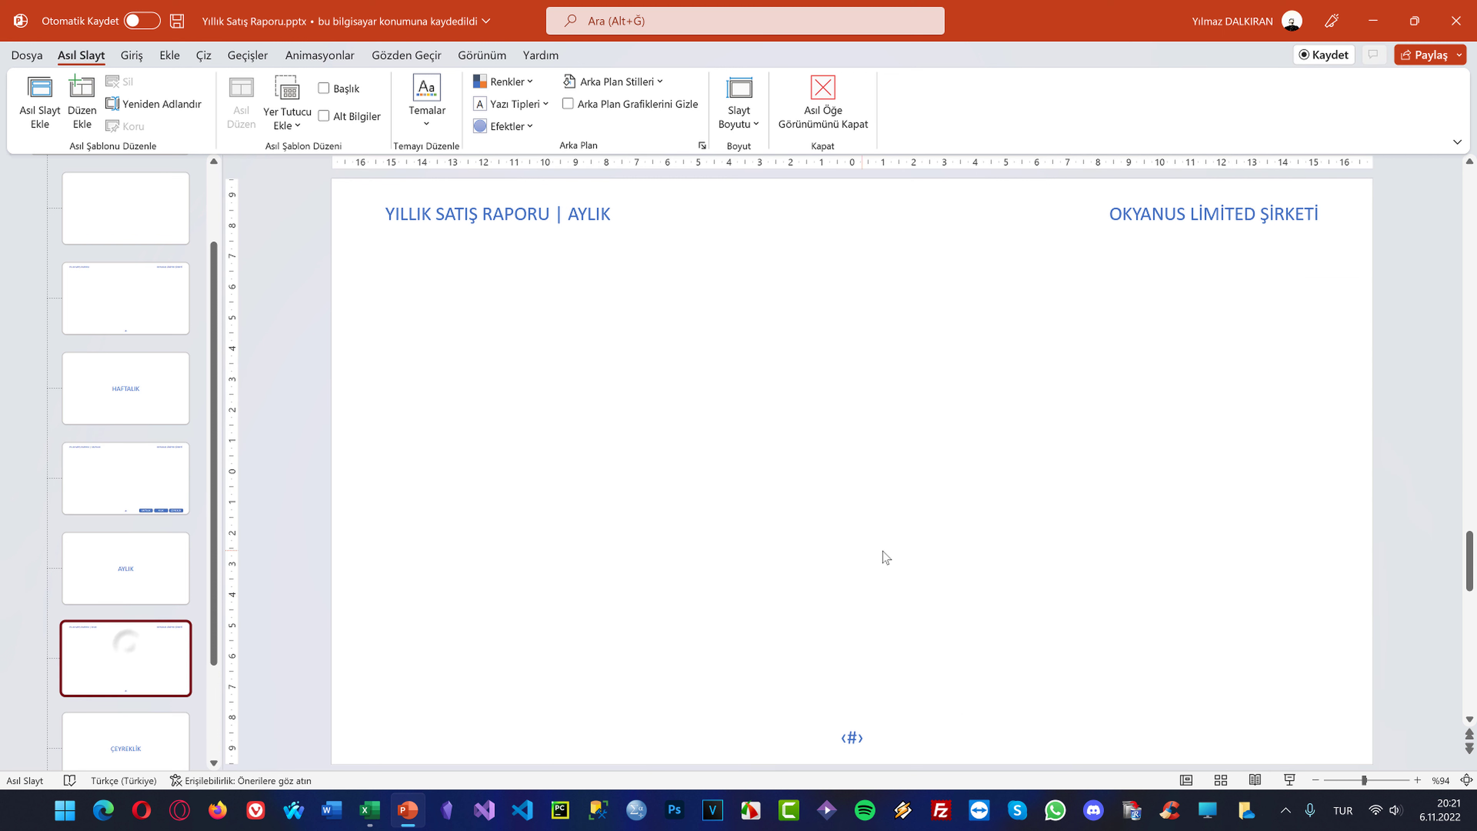
key(ctrl+v)
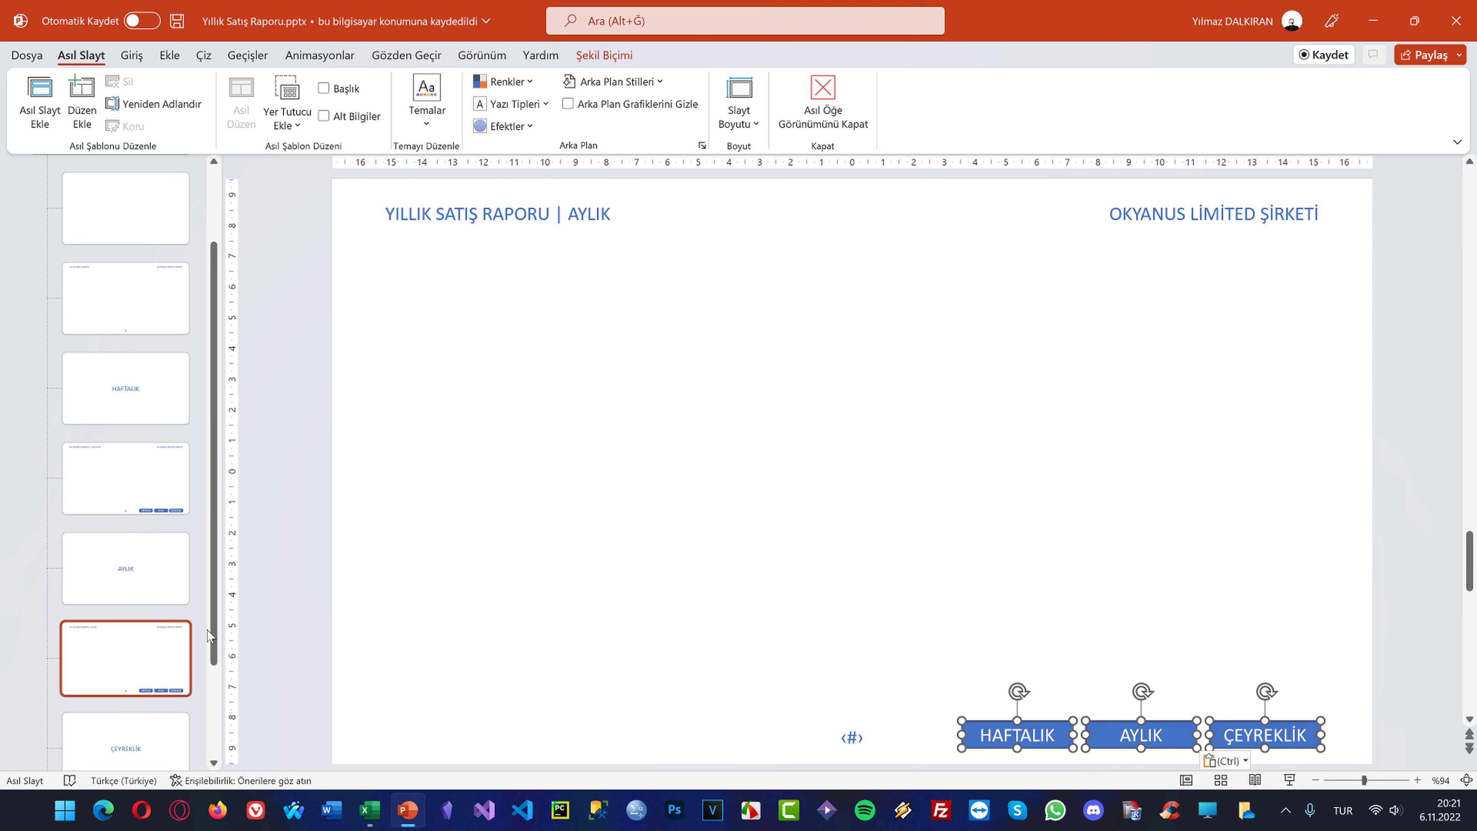
scroll(175, 634, down, 2)
click(155, 709)
key(ctrl+v)
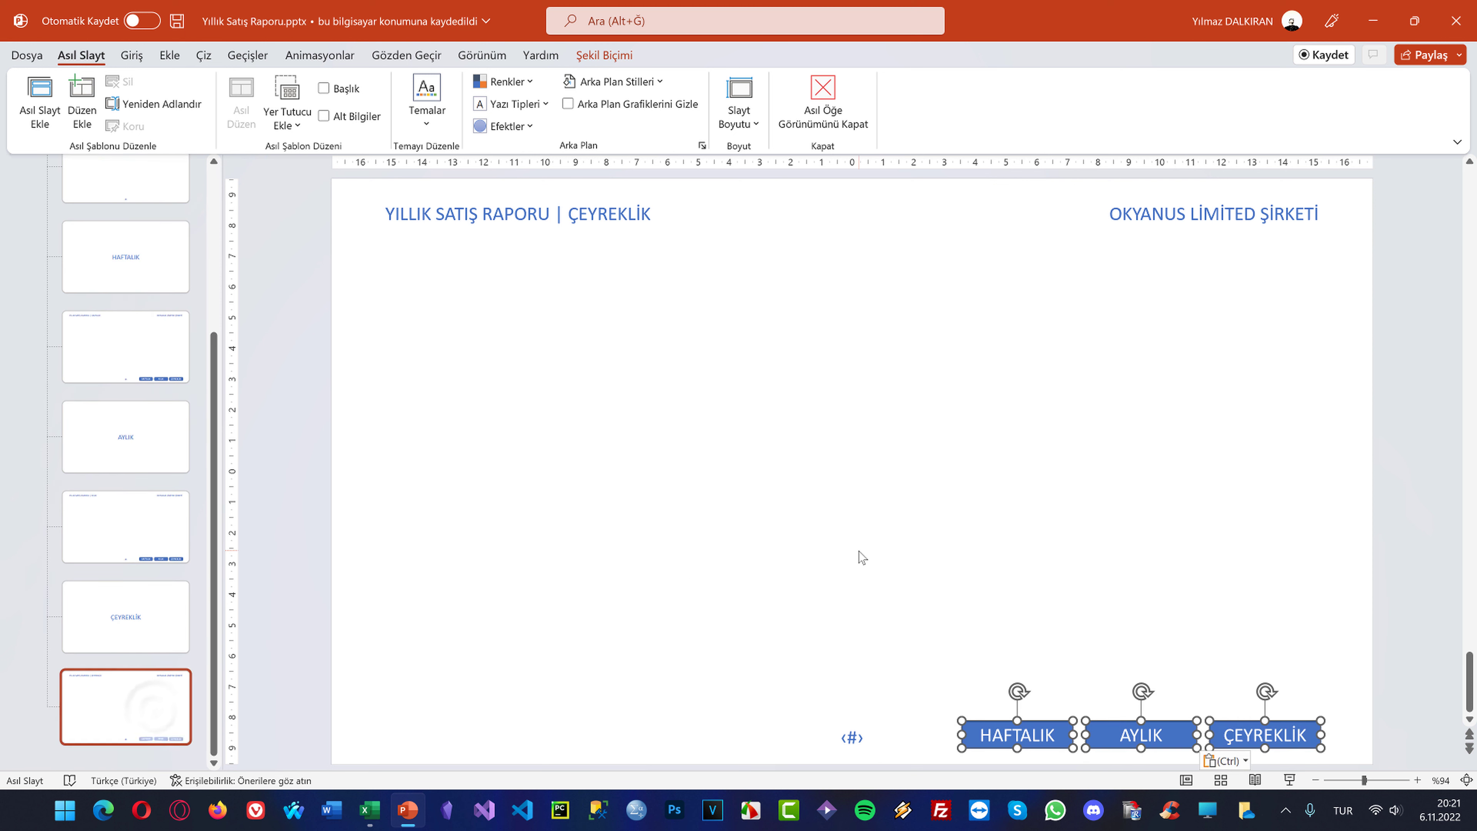
click(130, 357)
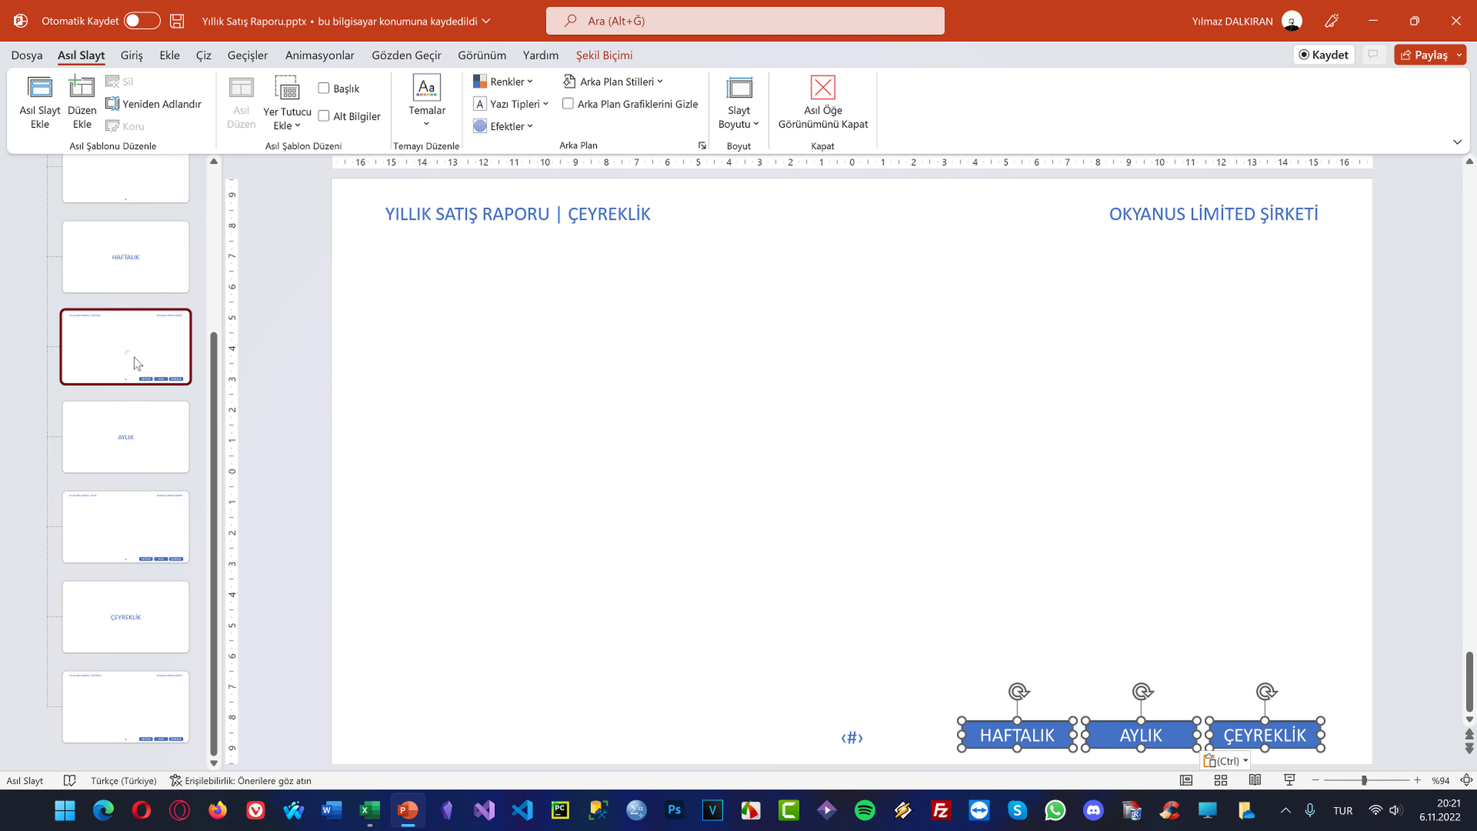
Link the HAFTALIK layout's AYLIK button to slide 5
click(1093, 727)
right_click(1093, 728)
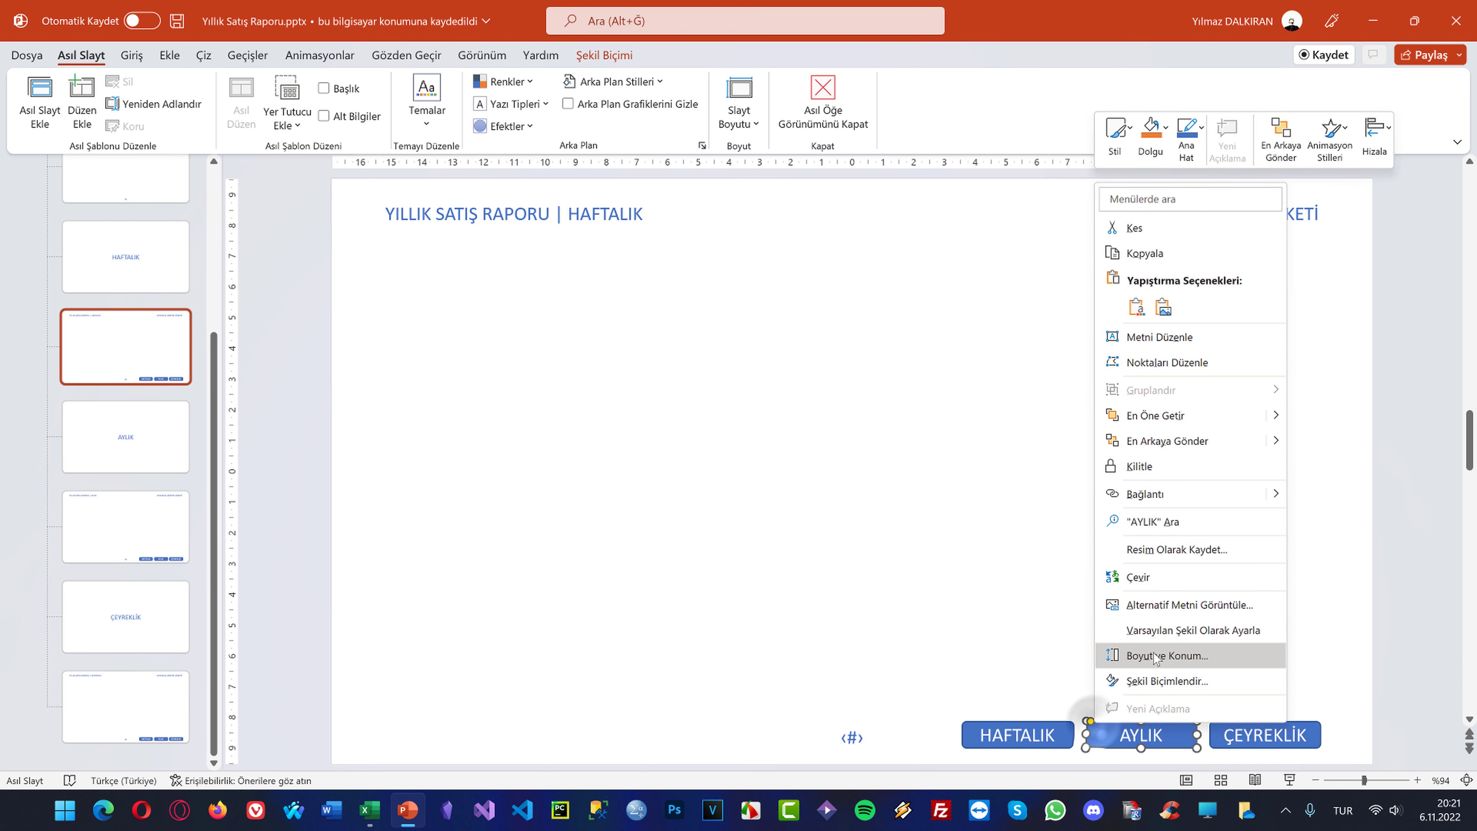
click(1157, 494)
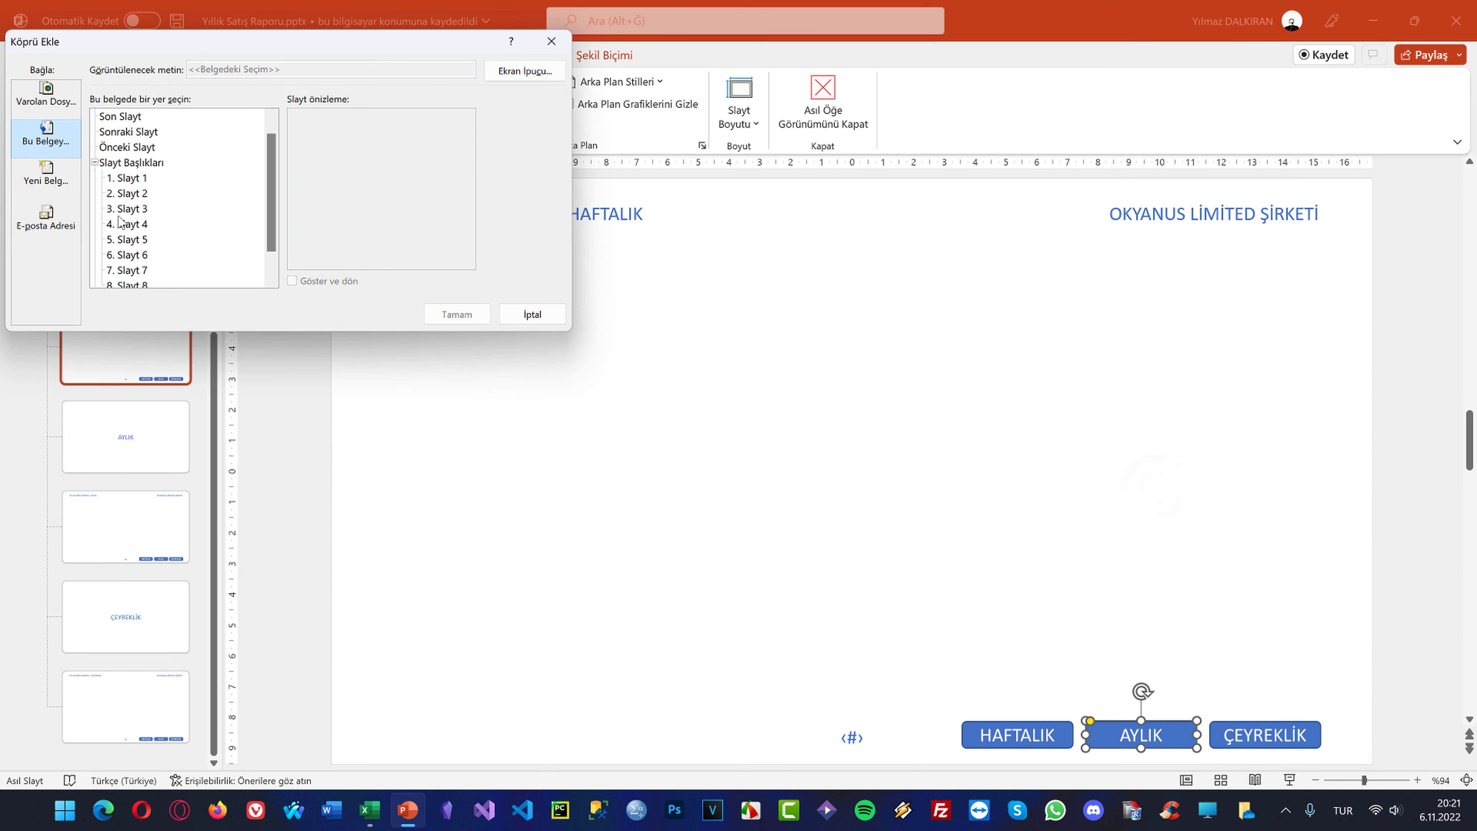
click(134, 224)
click(129, 209)
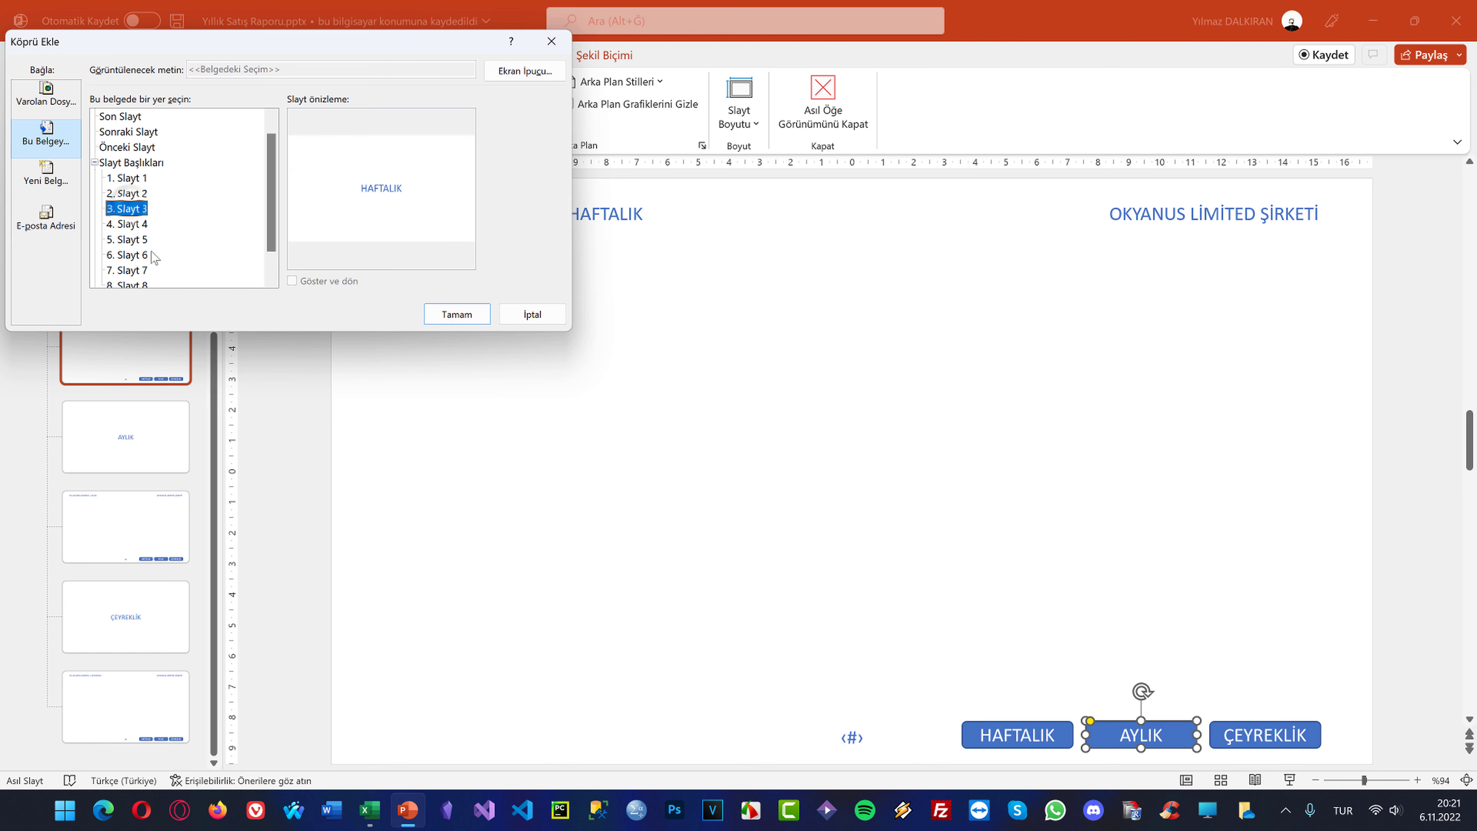
click(138, 239)
click(456, 314)
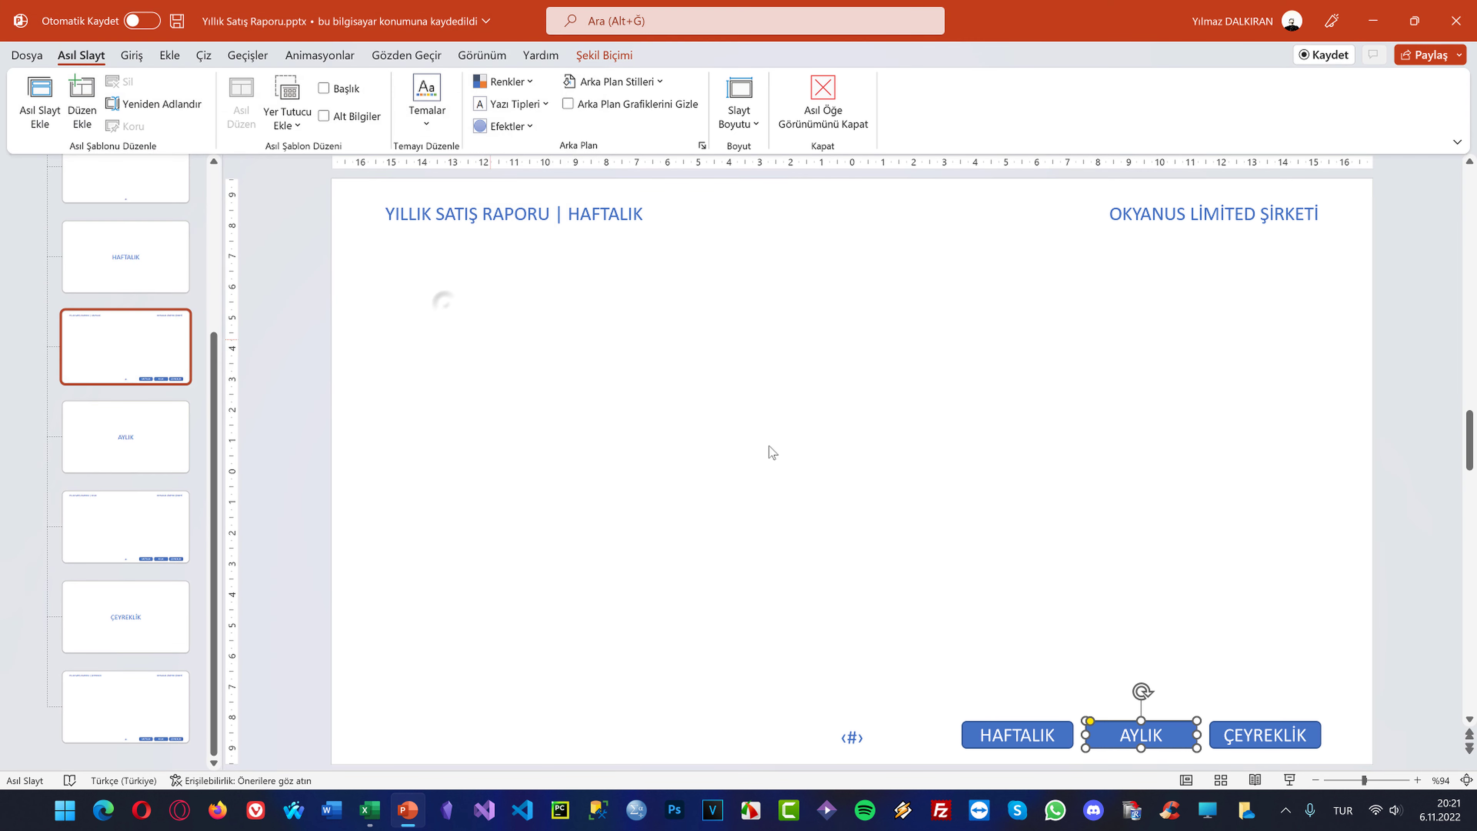
Link the ÇEYREKLİK button's text to slide 7
click(1257, 732)
right_click(1257, 733)
click(1285, 556)
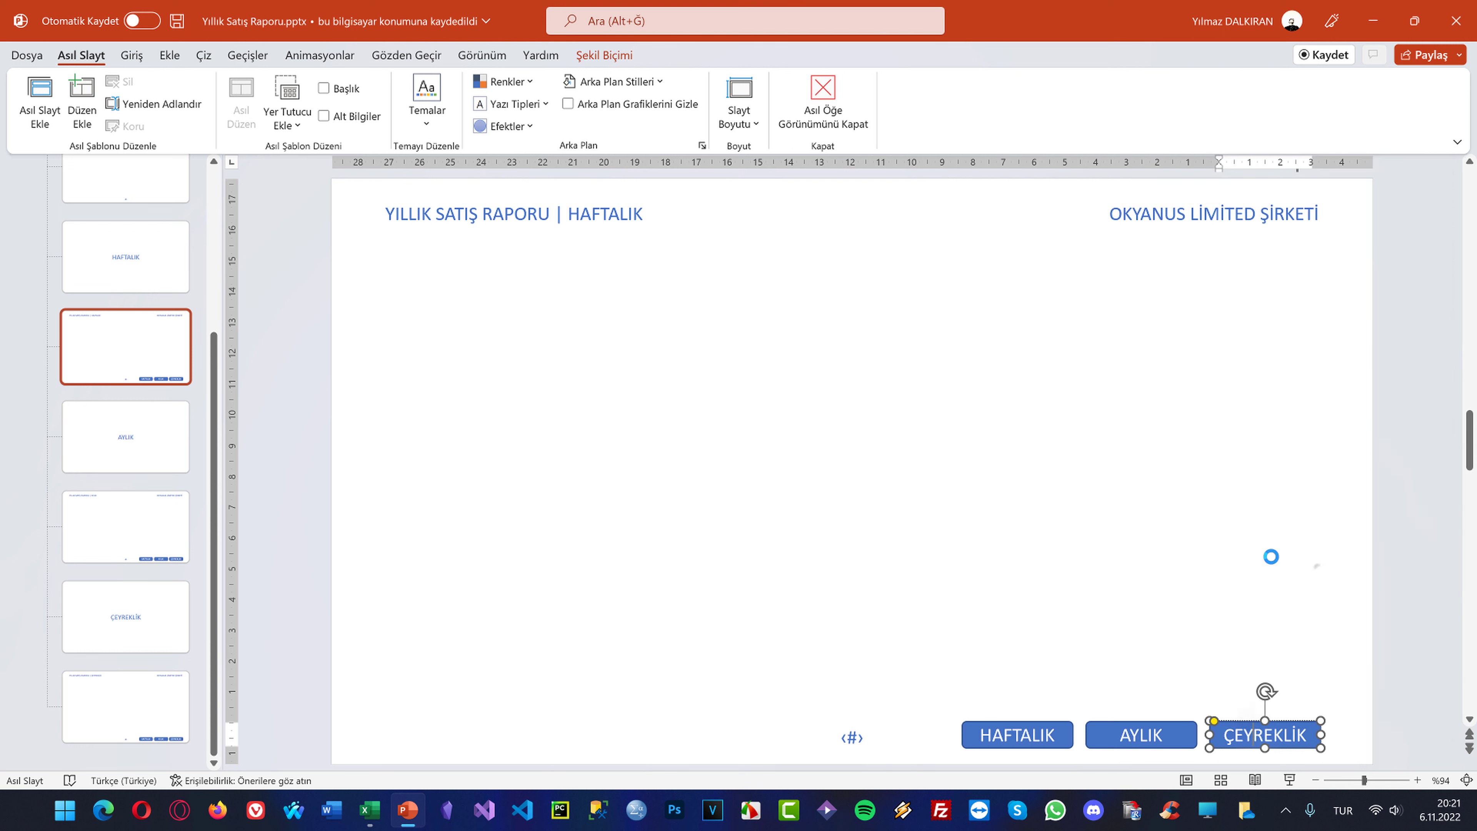
scroll(147, 269, down, 1)
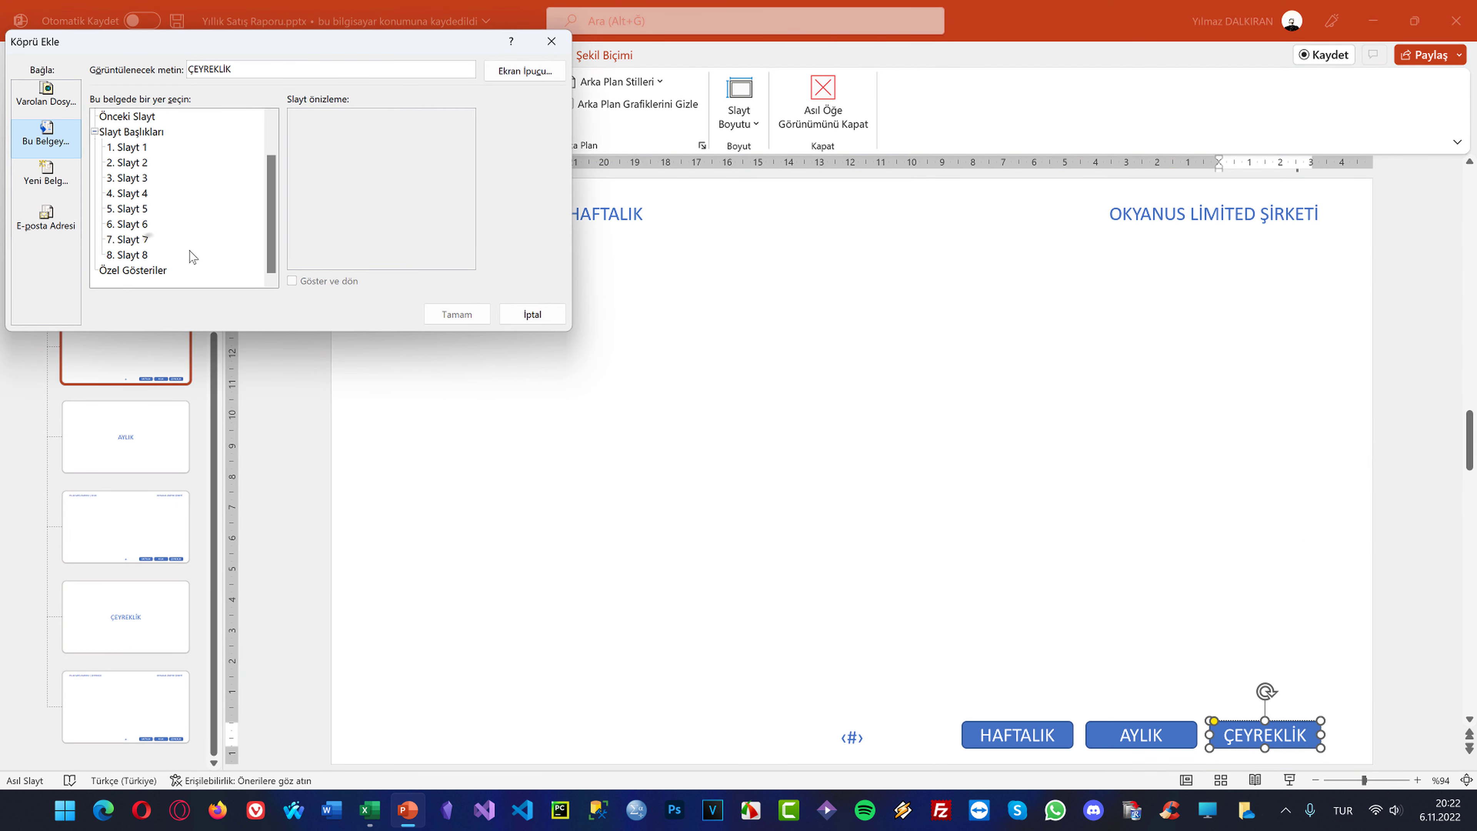
click(131, 239)
click(457, 314)
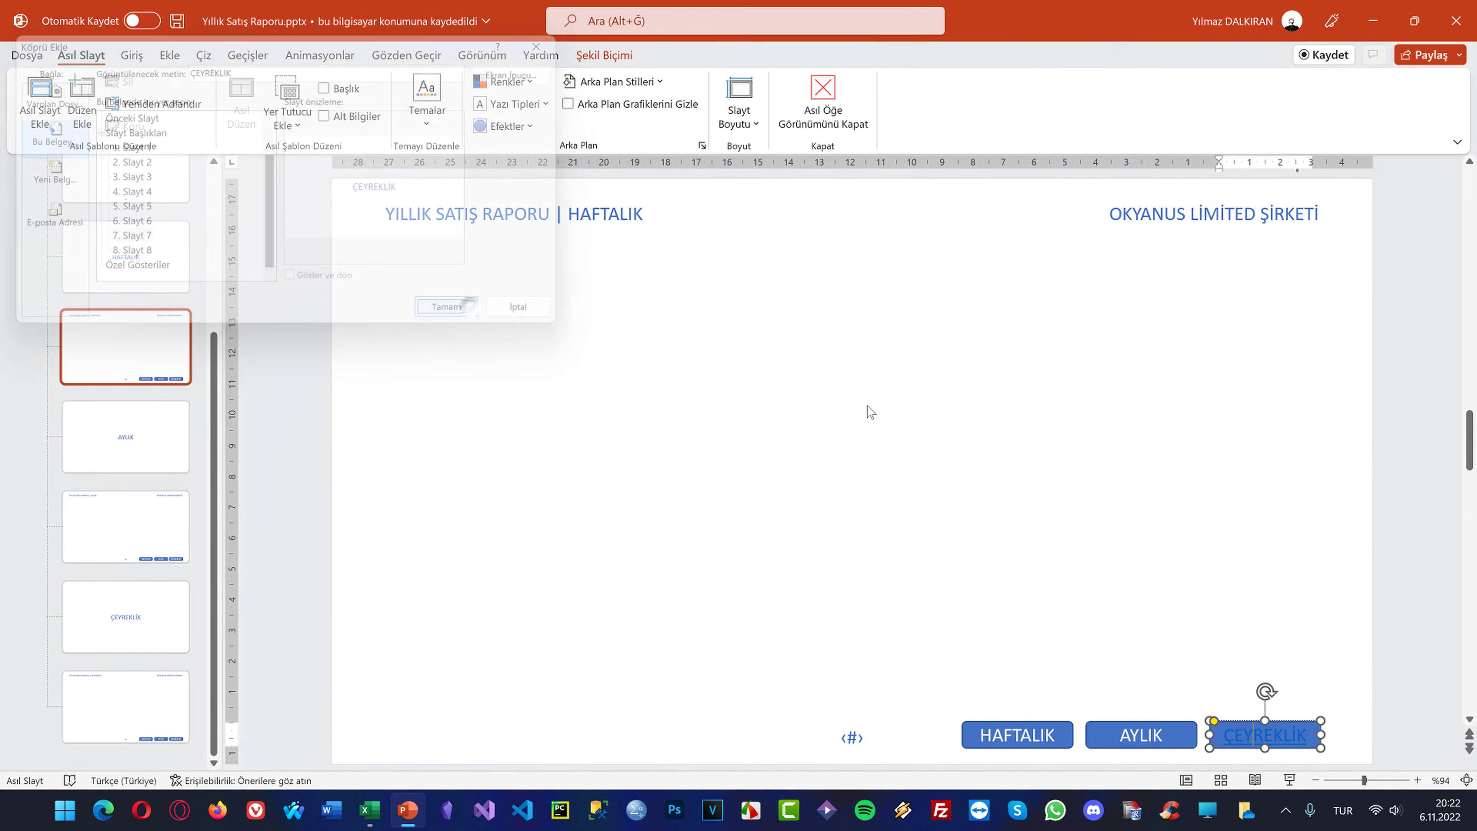
Re-apply the slide 7 link to the whole ÇEYREKLİK shape, then show the AYLIK layout
click(1315, 721)
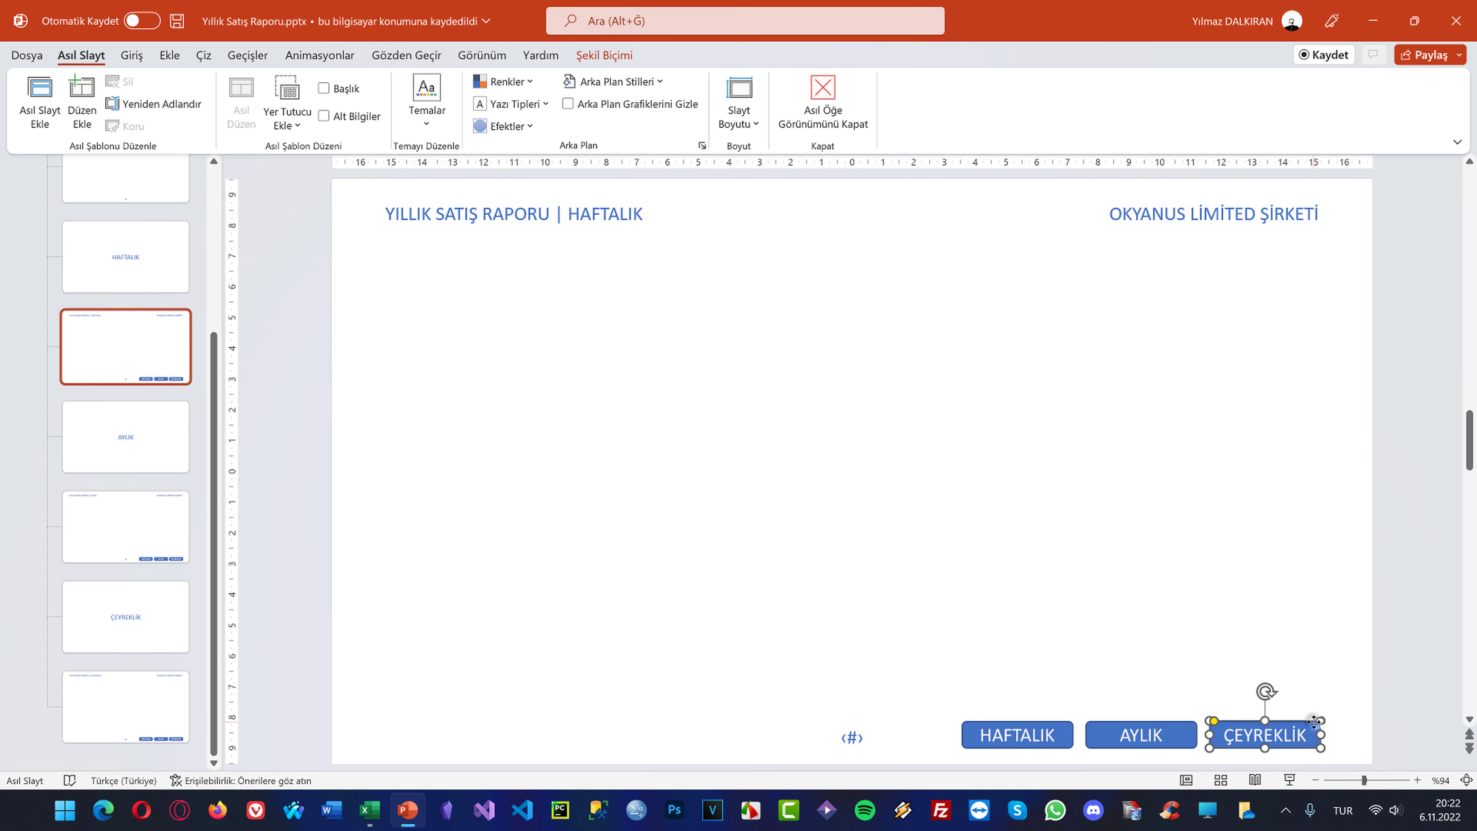
click(1267, 643)
click(1313, 723)
right_click(1240, 717)
right_click(1222, 735)
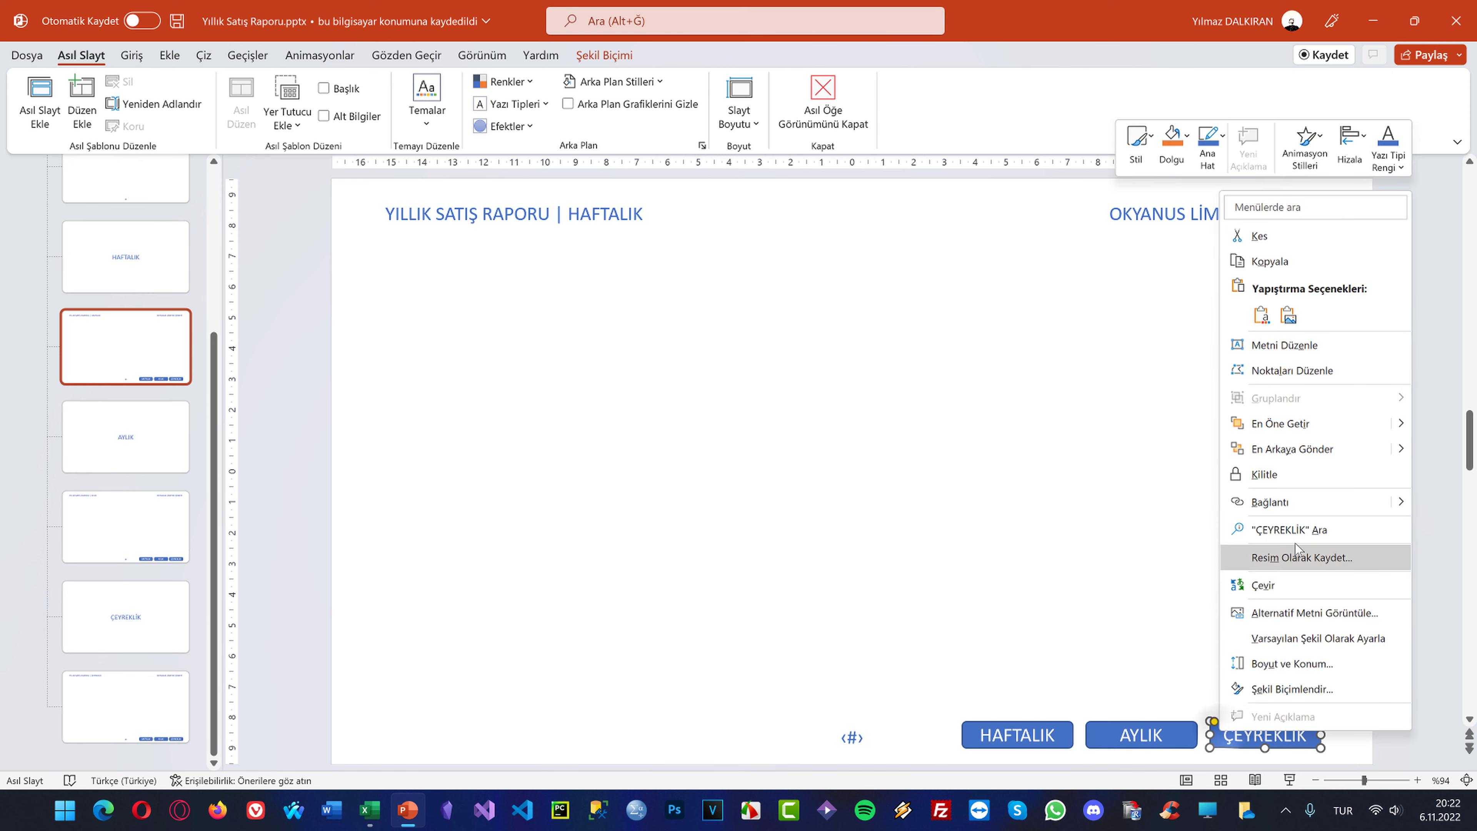
click(1279, 503)
click(120, 269)
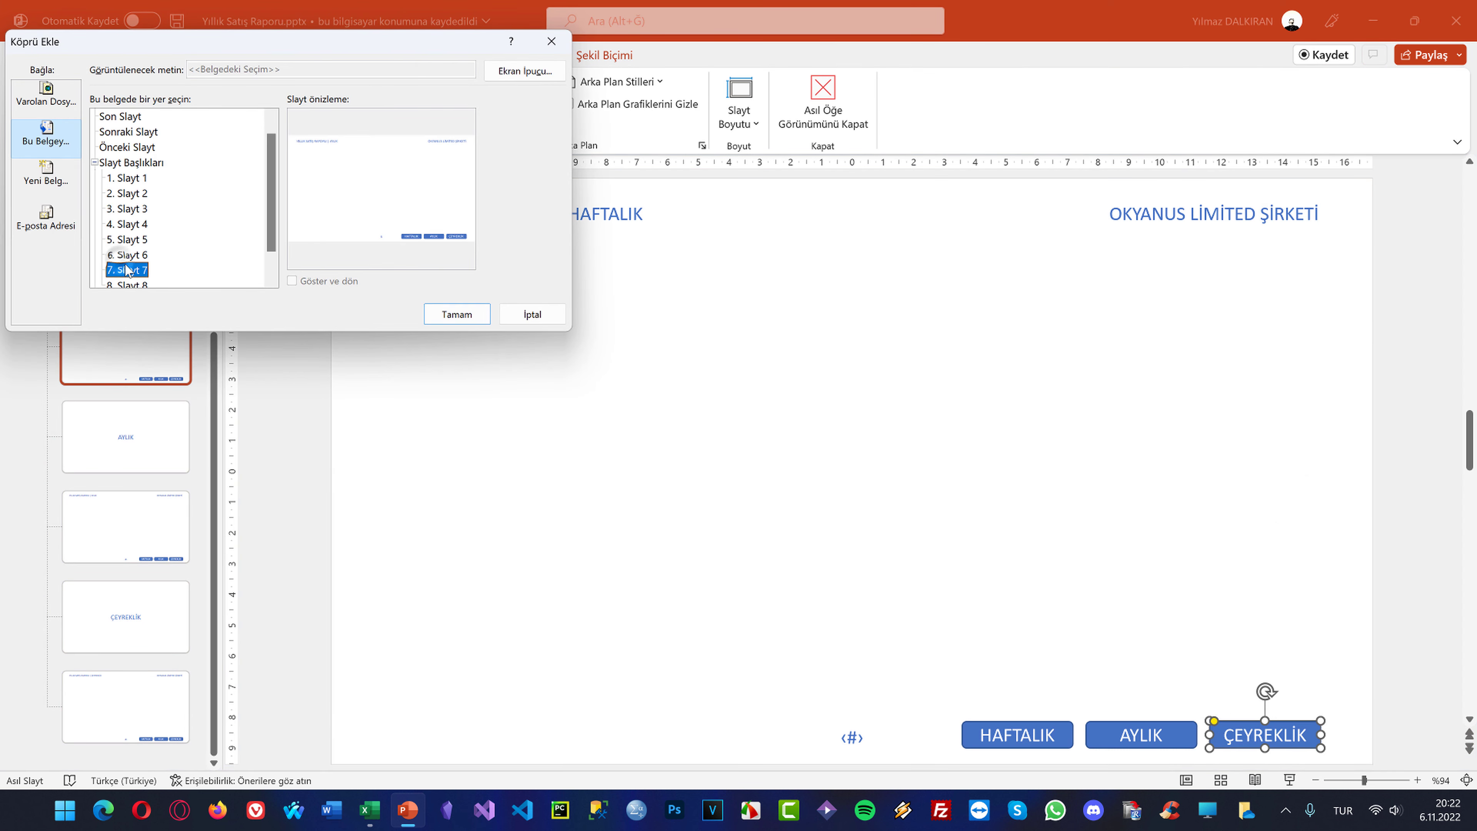
click(456, 314)
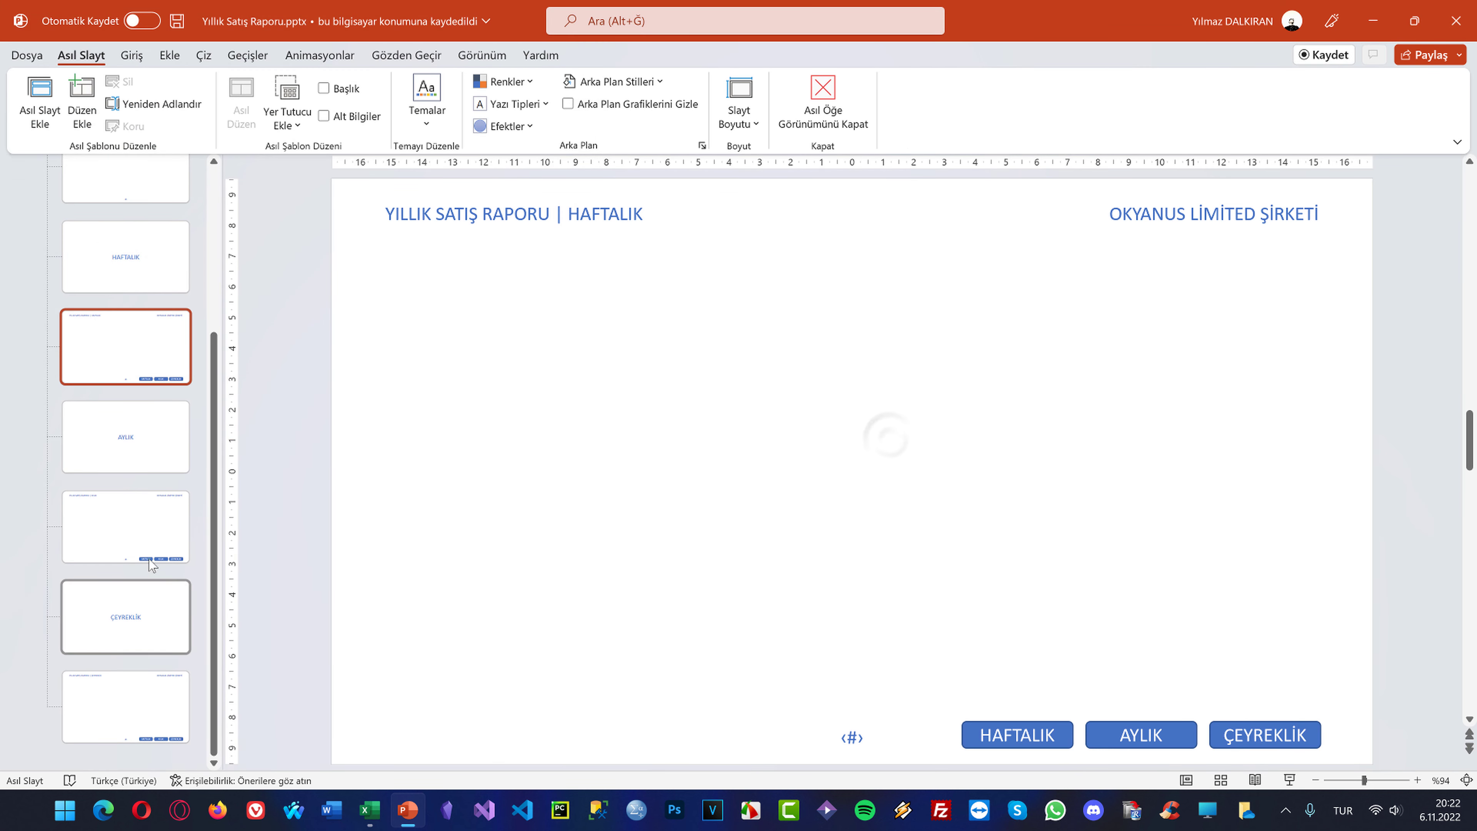
click(166, 514)
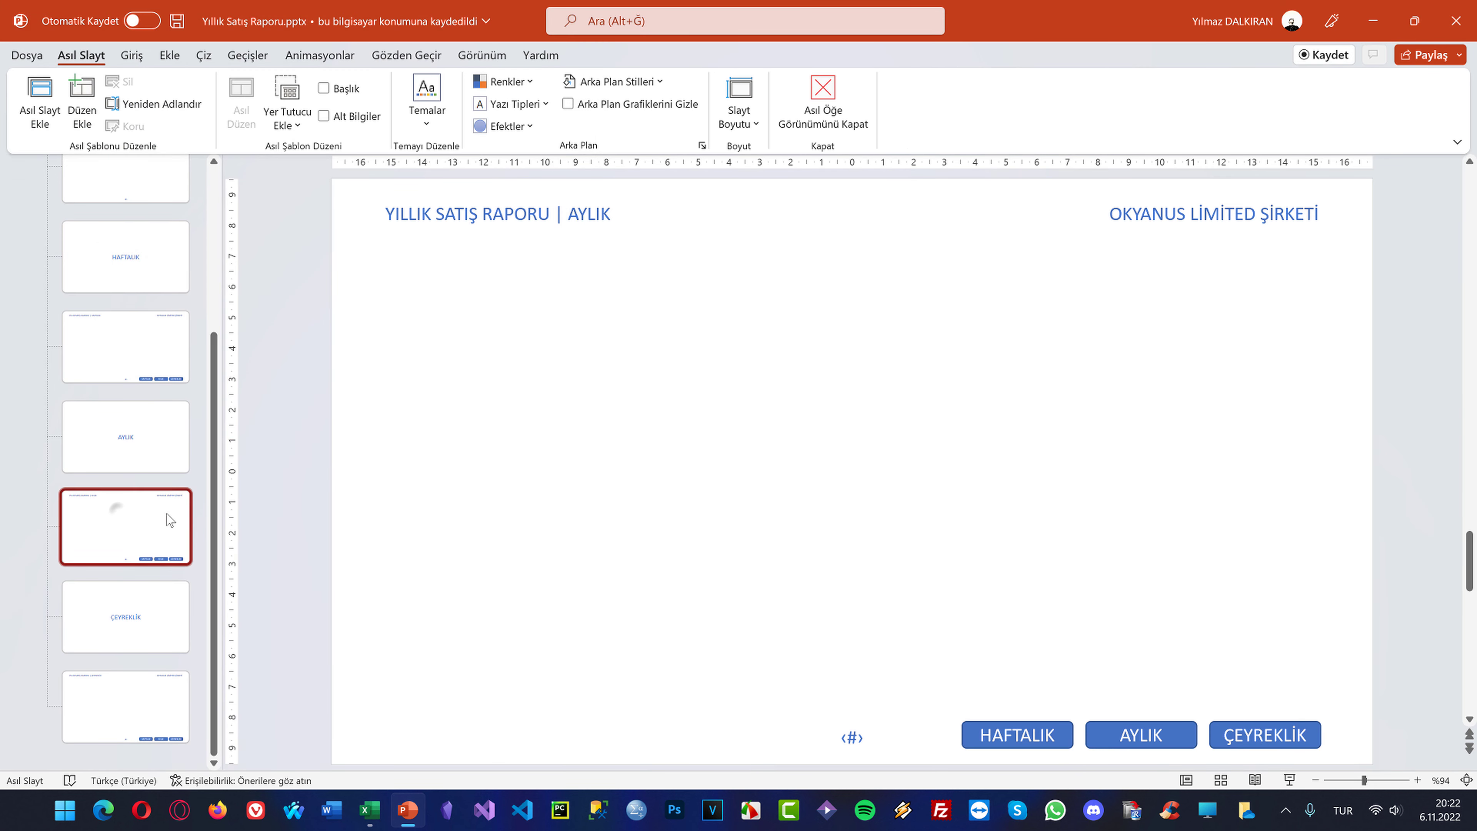
On the AYLIK layout, link the AYLIK button to slide 5
click(973, 740)
right_click(976, 737)
click(900, 607)
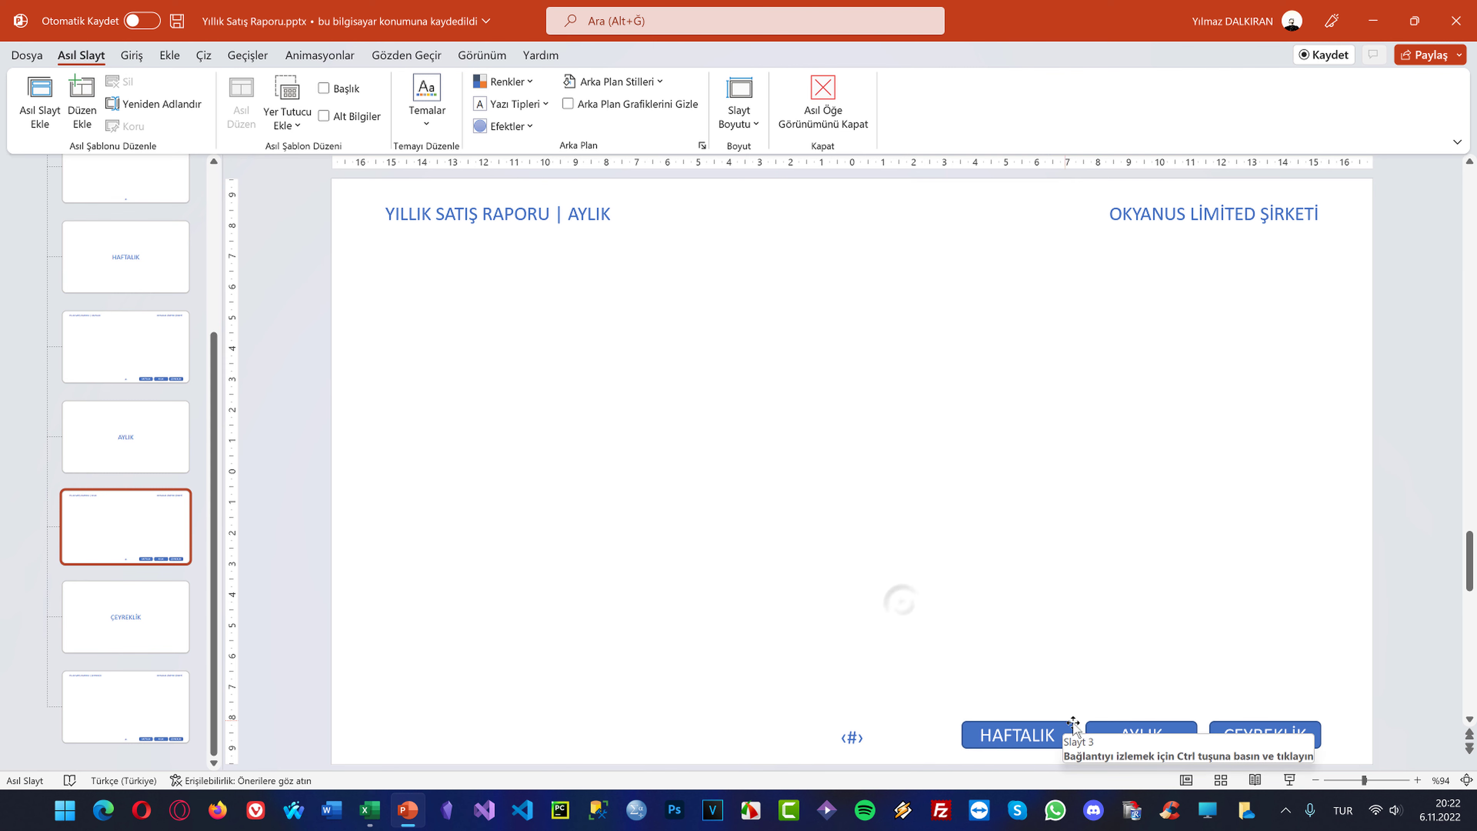
right_click(1088, 727)
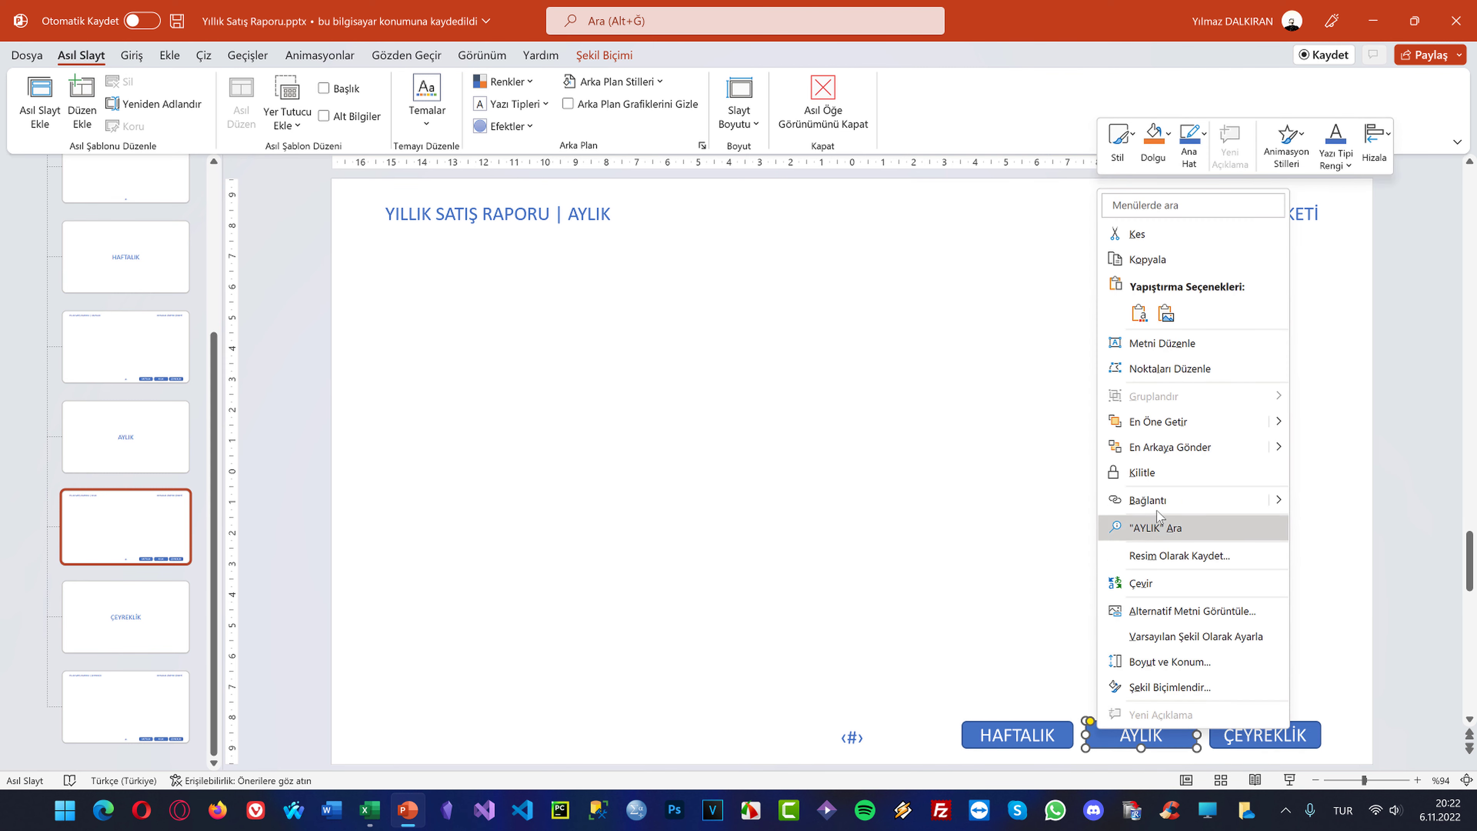
click(1146, 500)
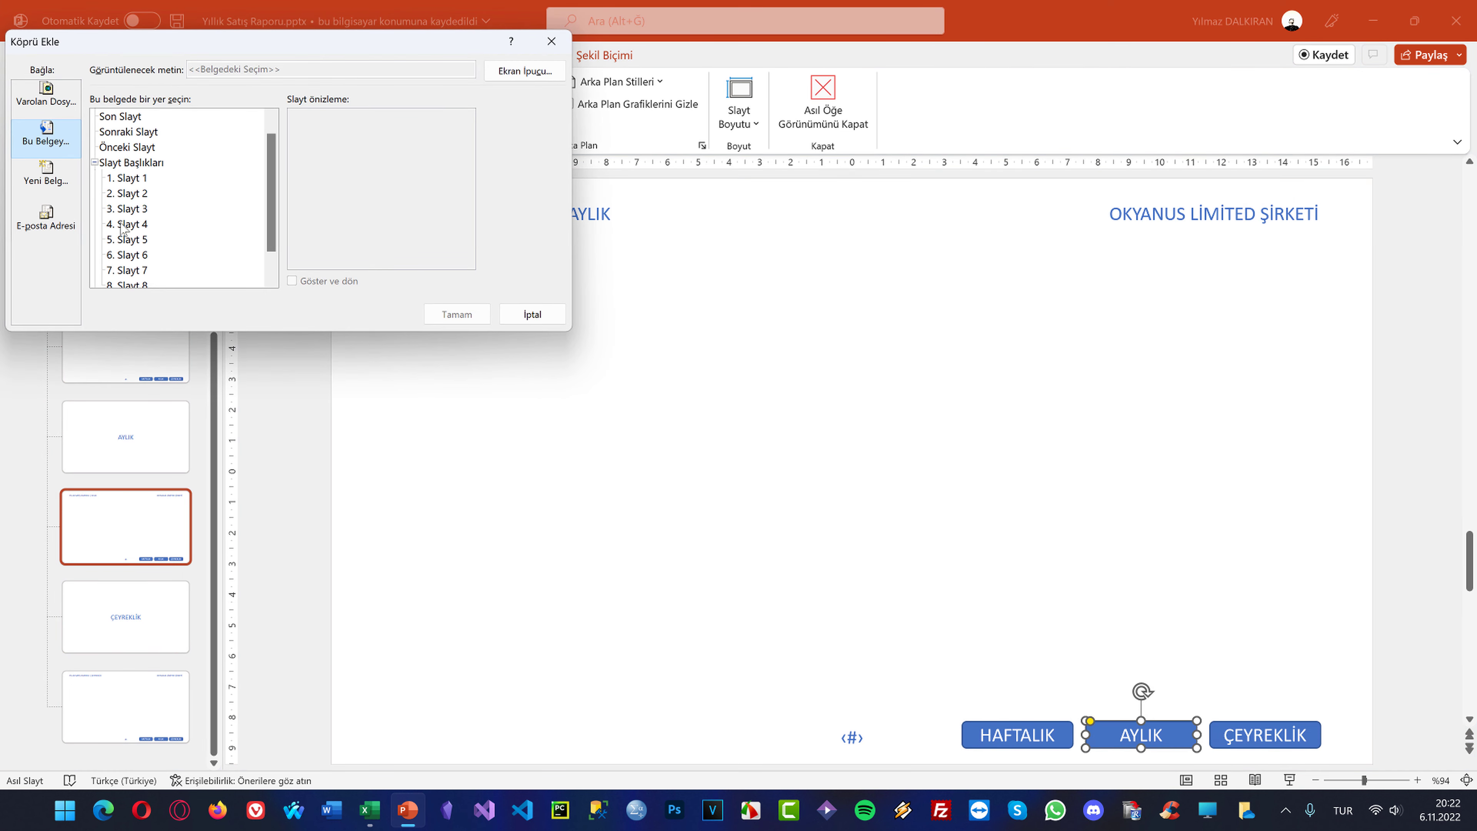
click(122, 226)
click(128, 240)
click(454, 314)
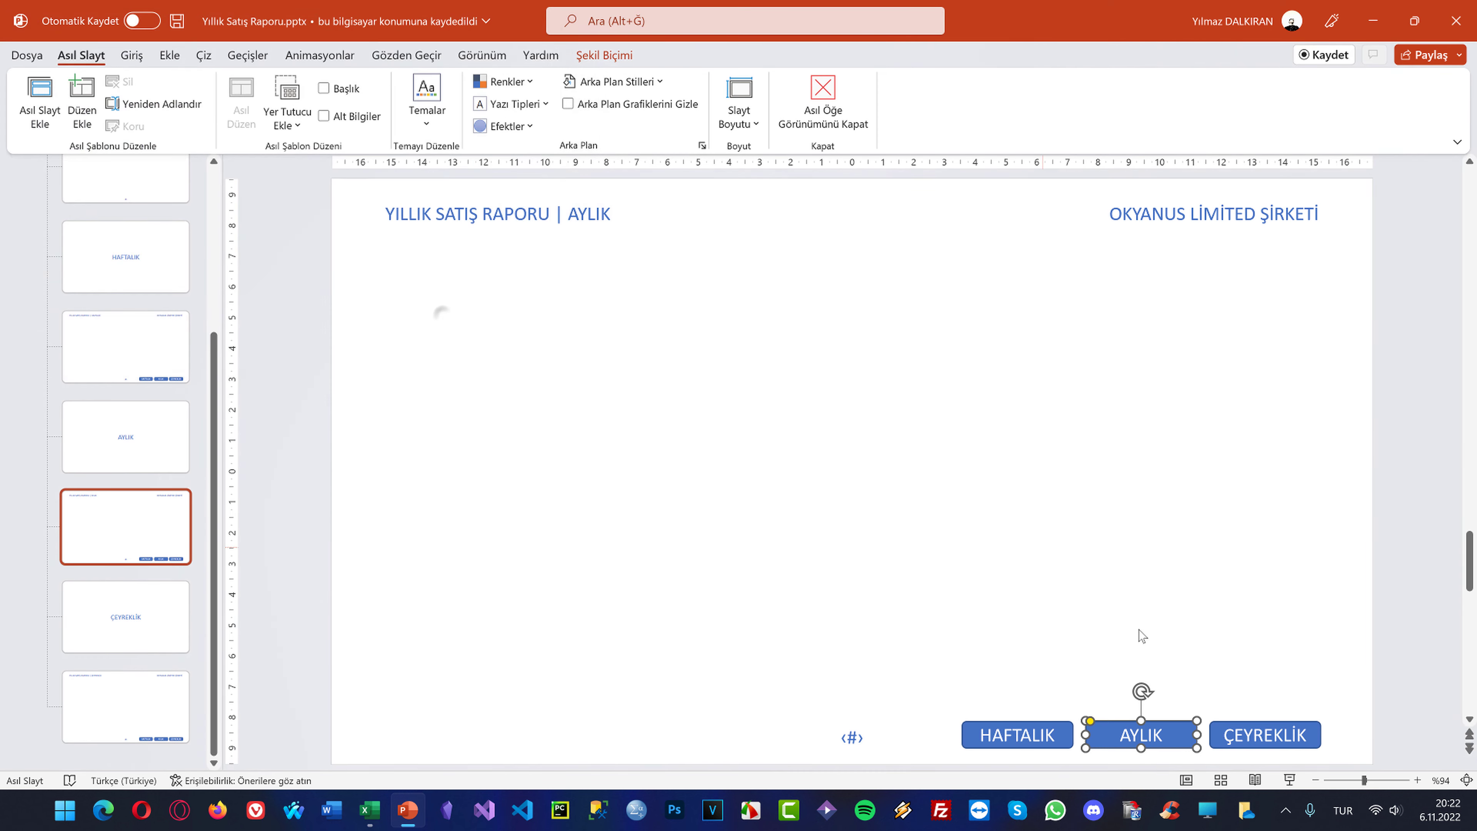
Link the AYLIK layout's ÇEYREKLİK button to the ÇEYREKLİK section slide
click(1224, 730)
right_click(1223, 732)
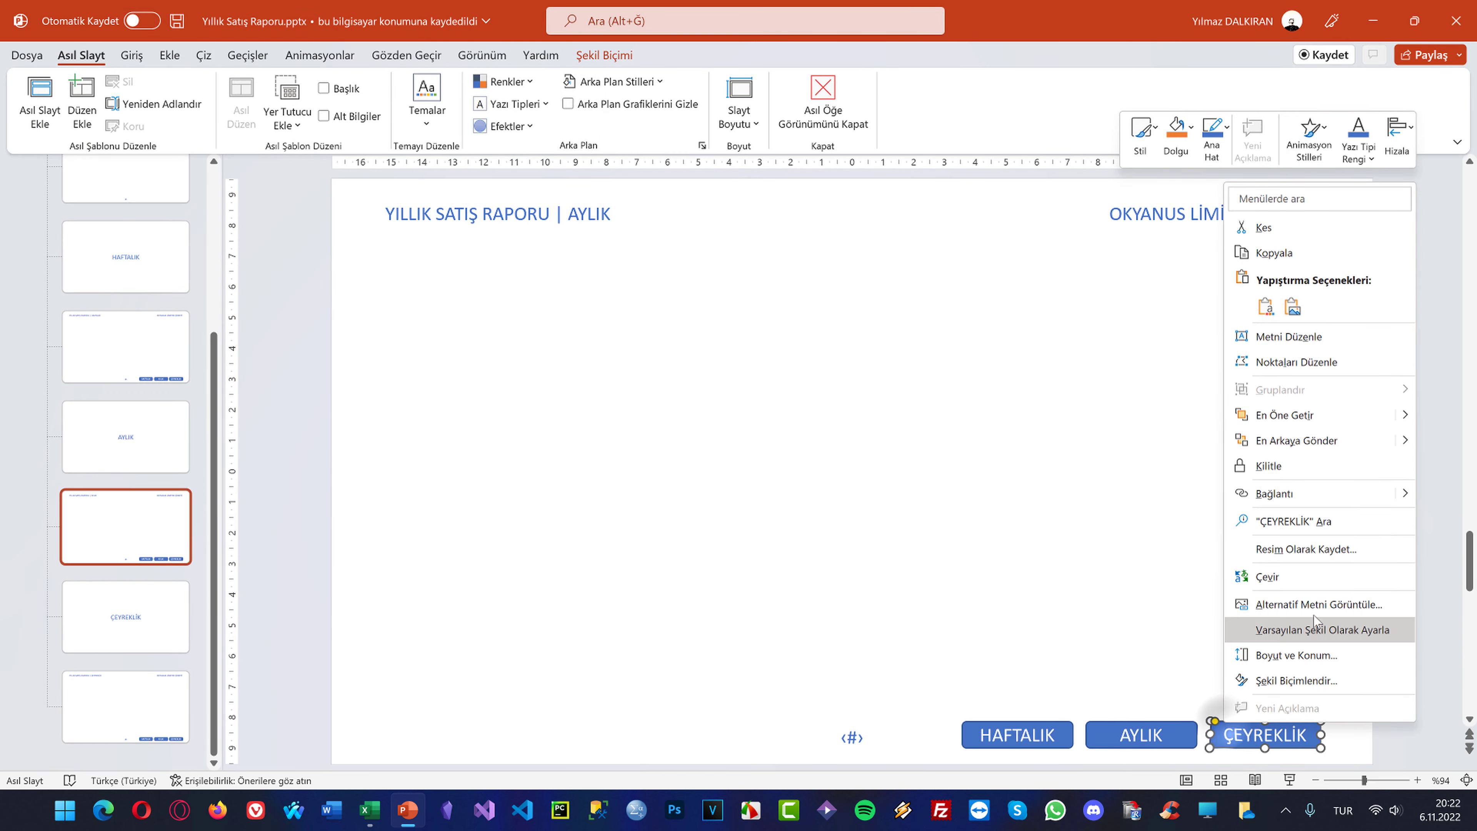
click(1297, 496)
click(125, 270)
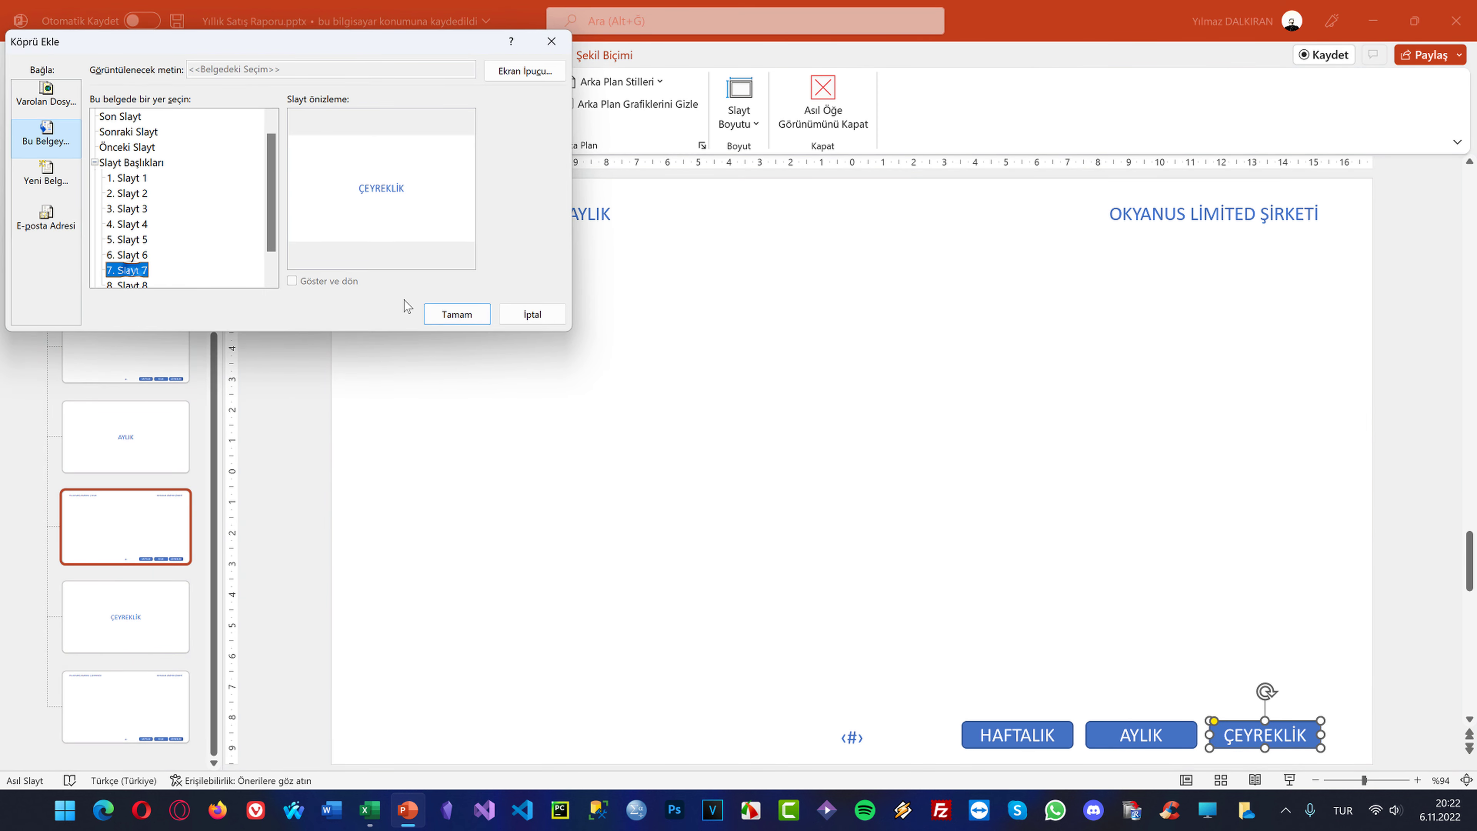
click(451, 314)
On the quarterly layout, link AYLIK and ÇEYREKLİK to their section slides and check HAFTALIK's link
click(144, 721)
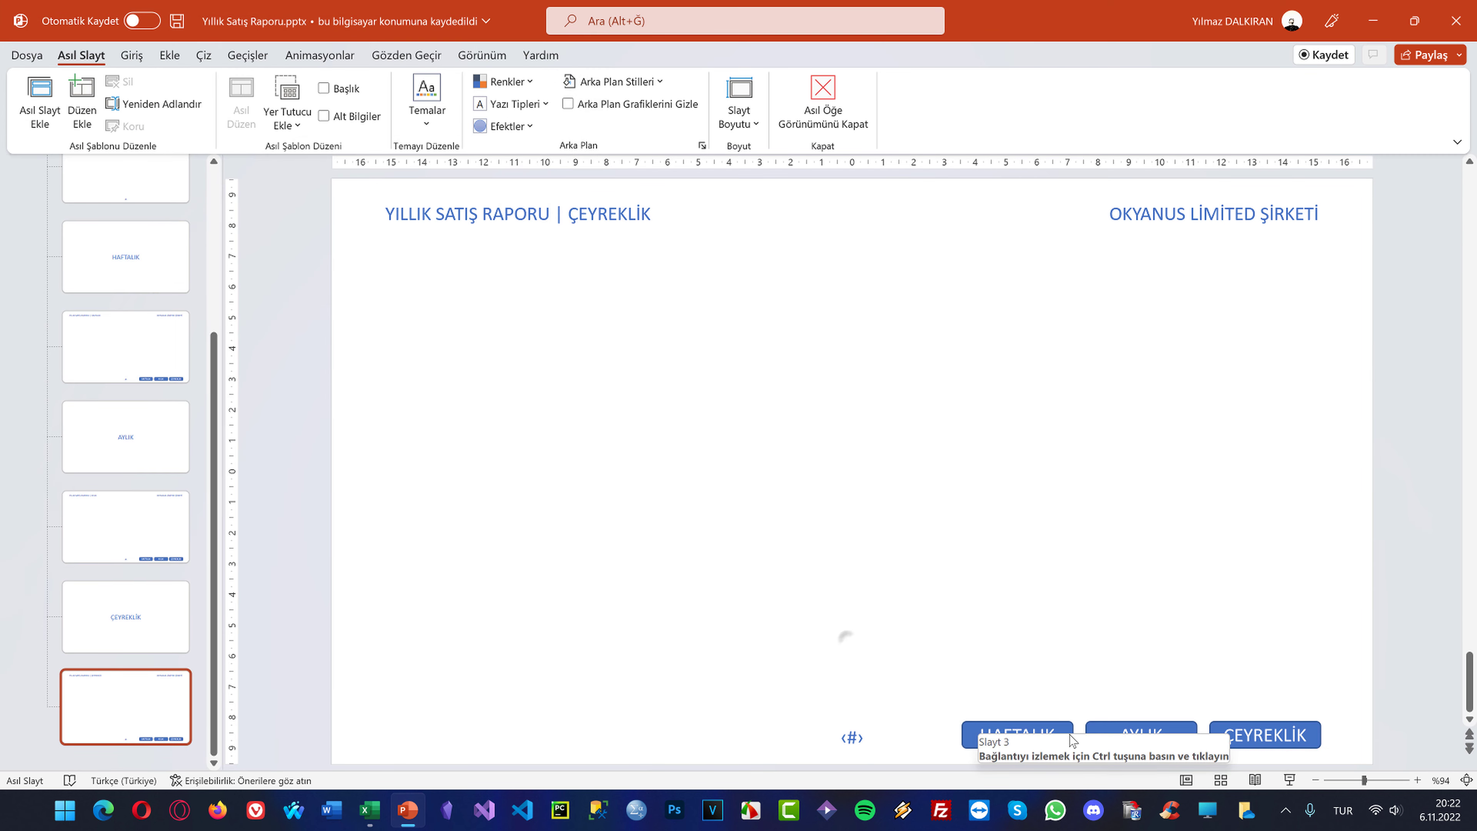
right_click(1096, 732)
click(1171, 484)
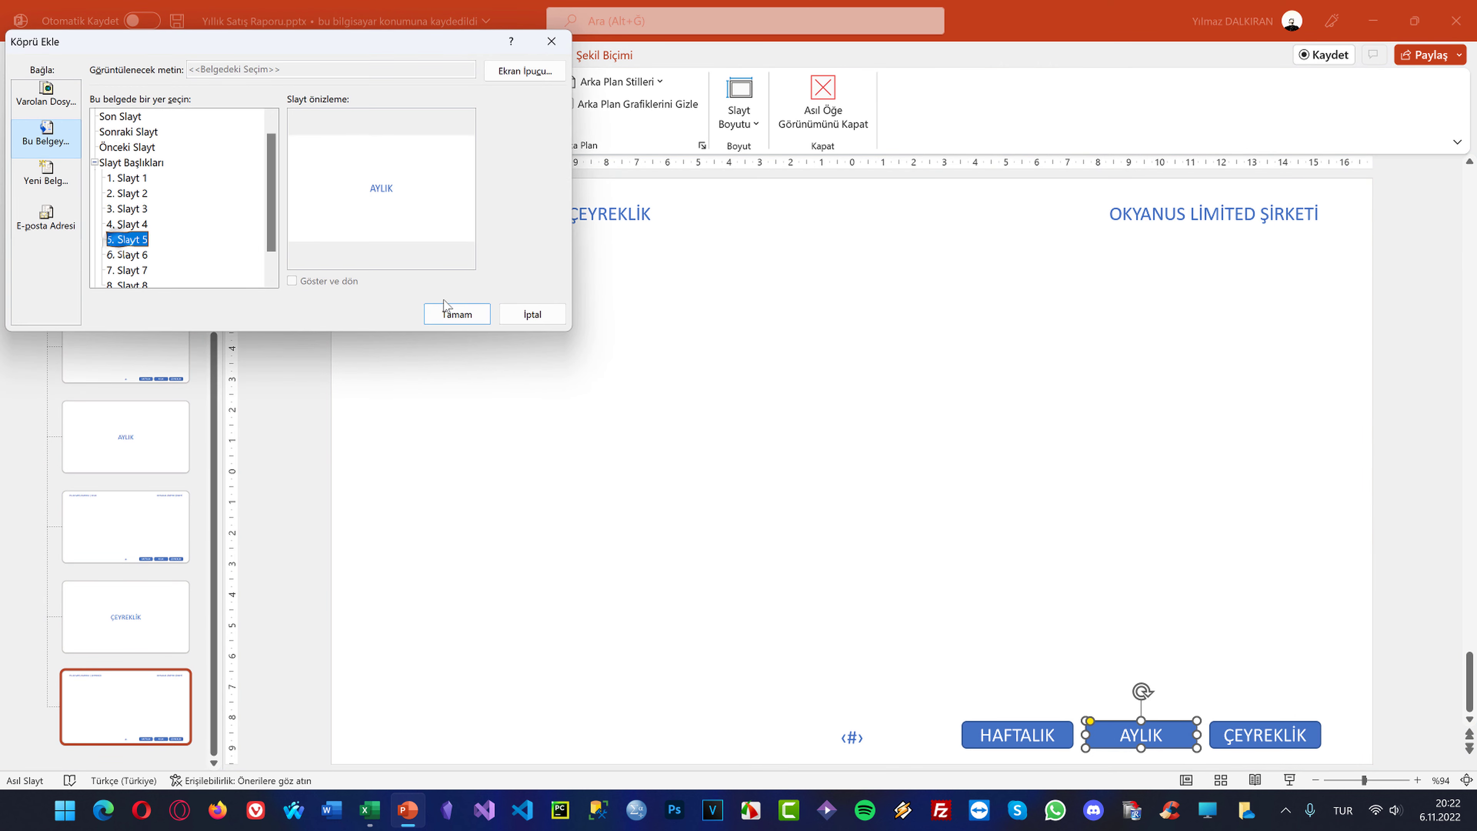
click(457, 315)
right_click(1217, 740)
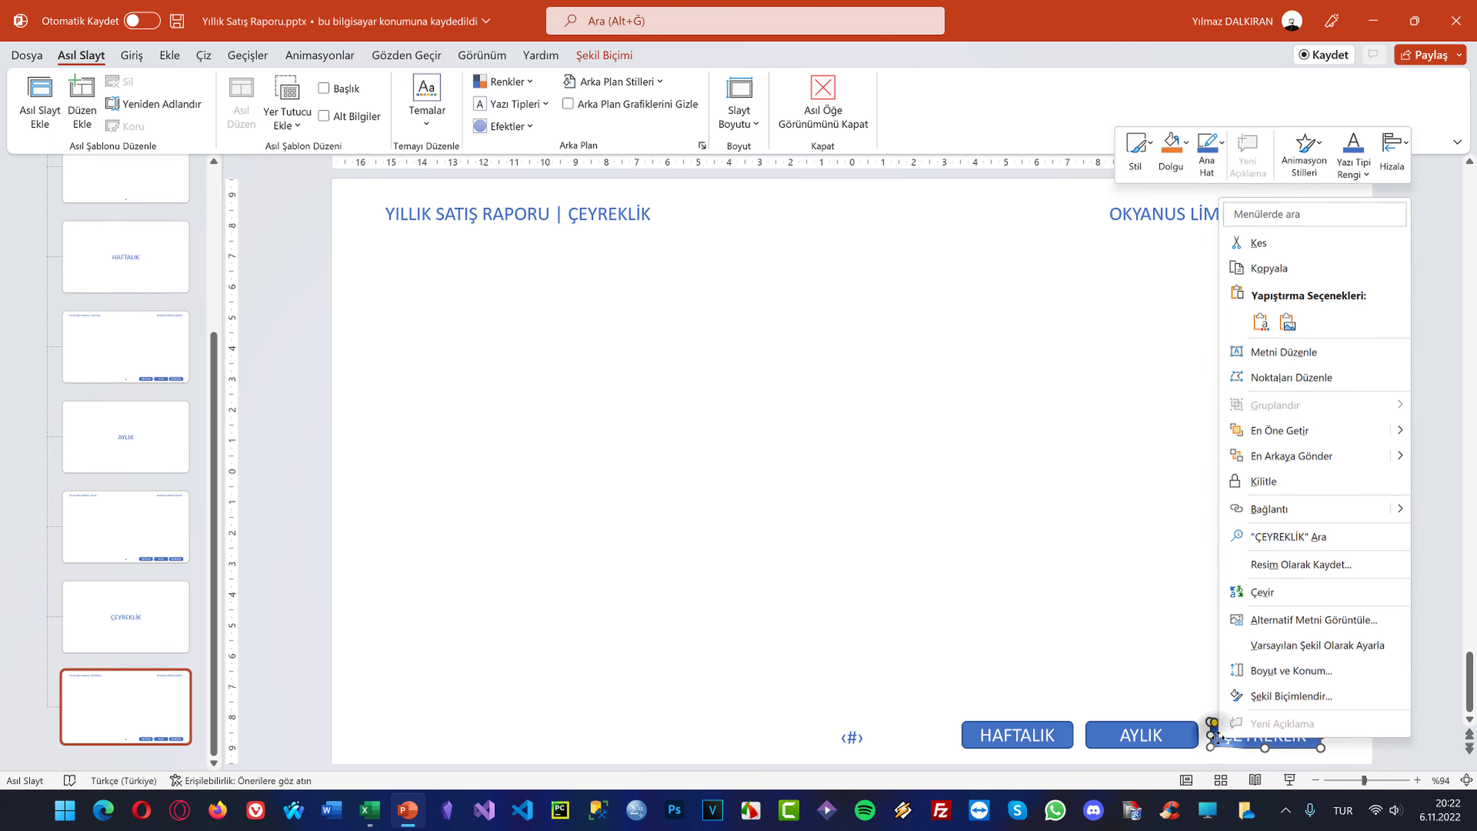
click(1310, 500)
scroll(235, 271, down, 1)
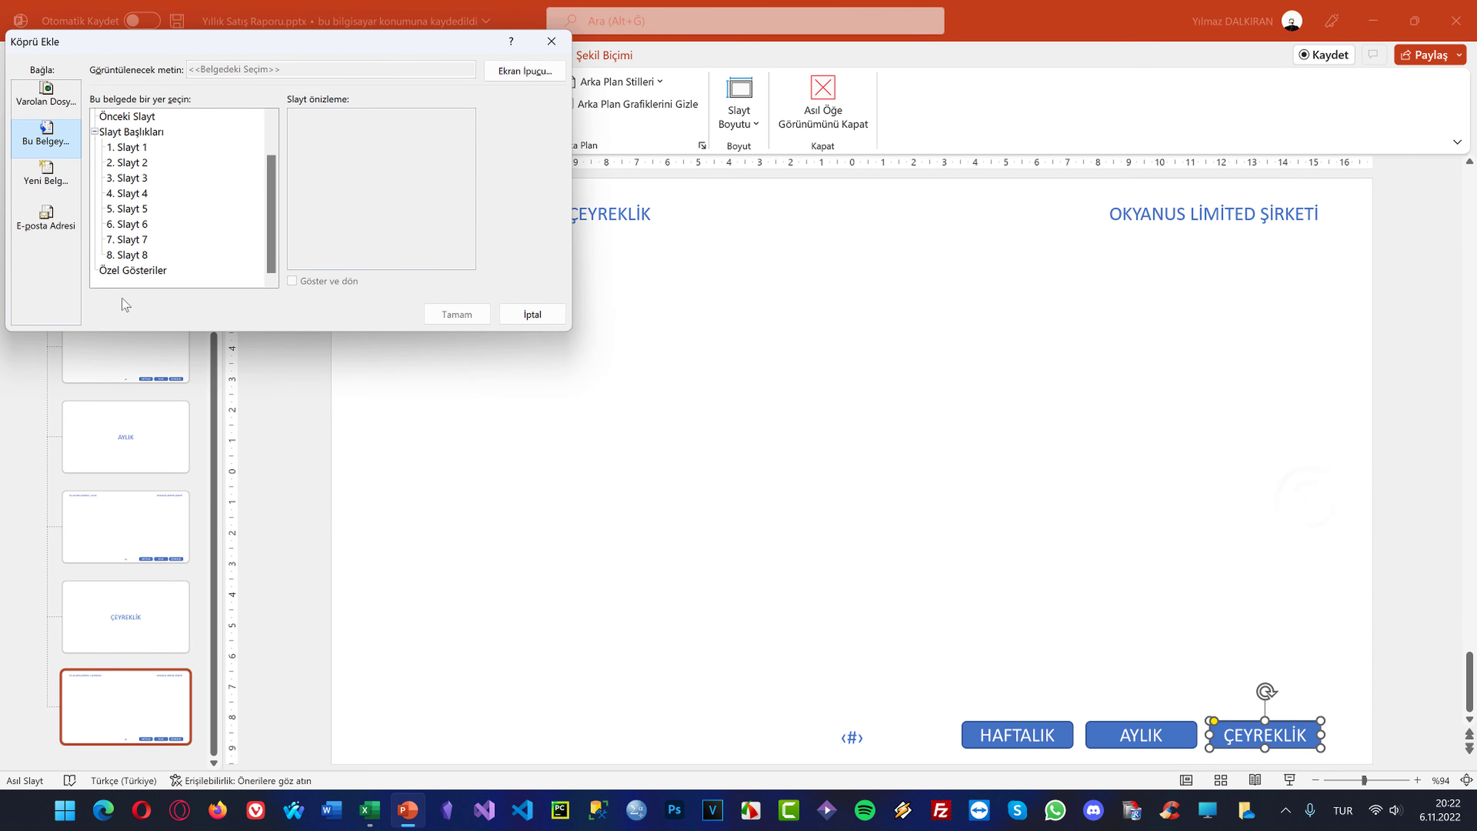
click(456, 315)
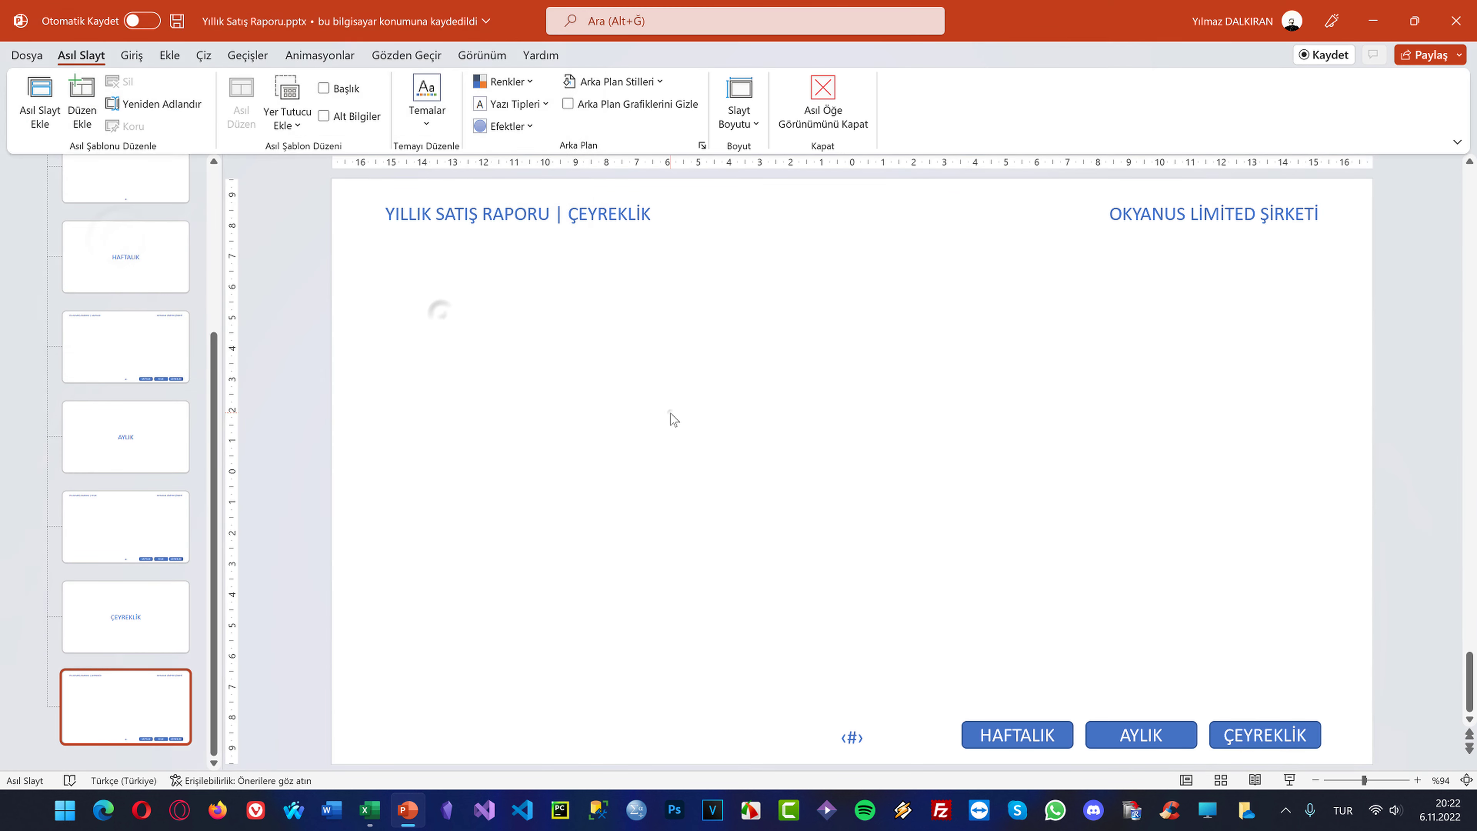
click(1004, 732)
right_click(988, 732)
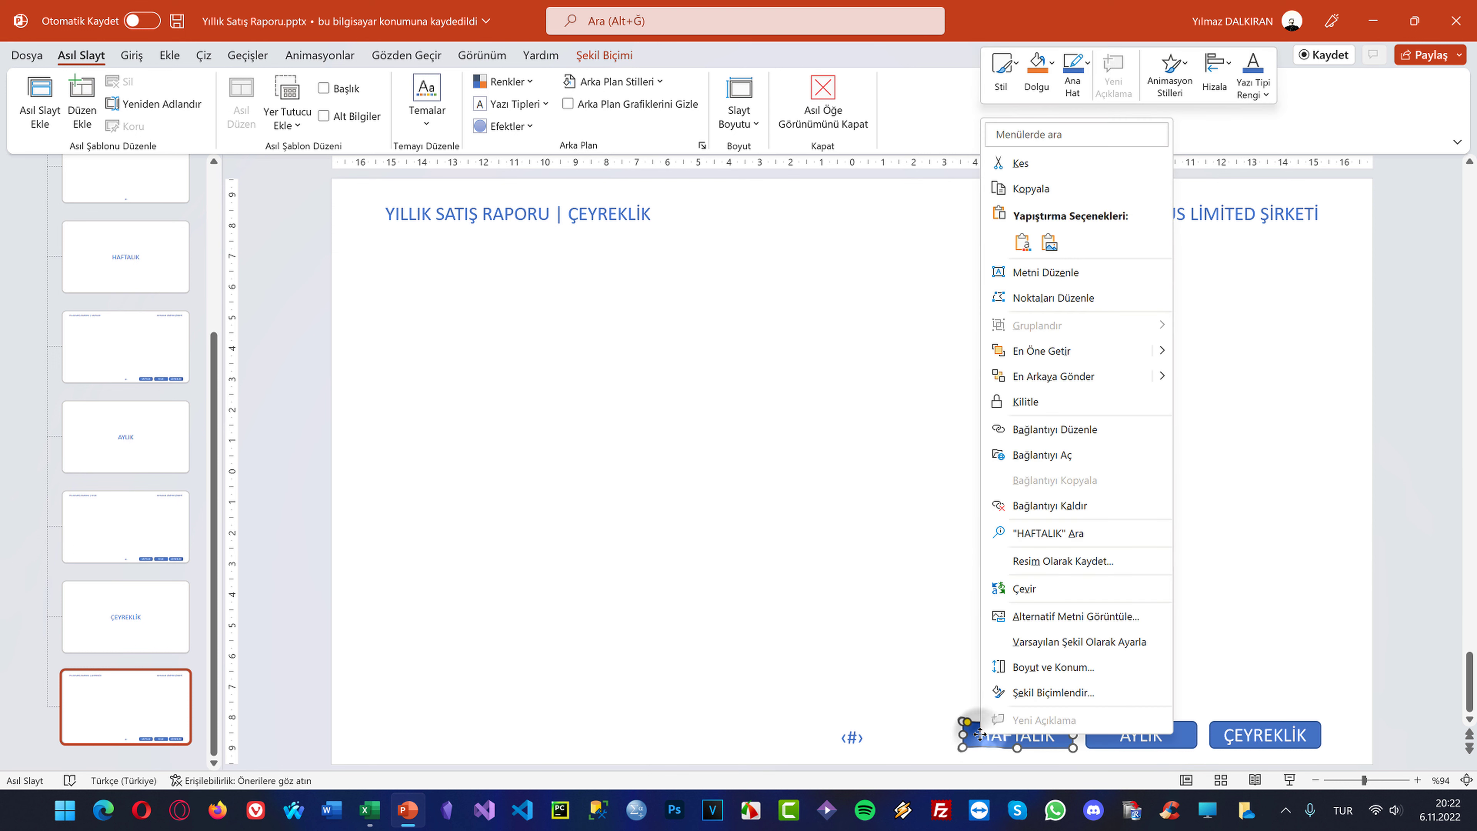
click(705, 574)
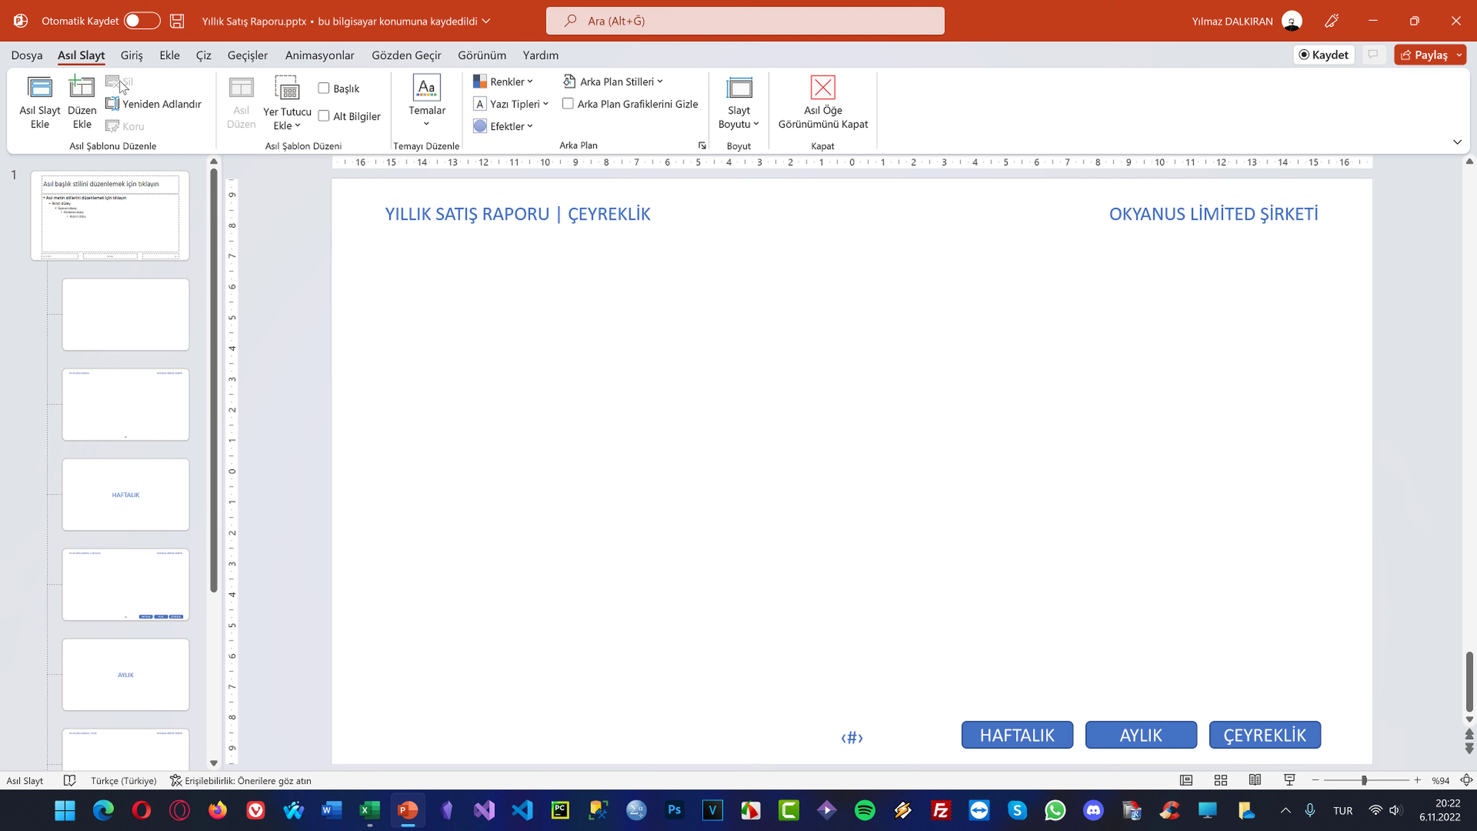
Close Master view, review slides 5 and 6, then start the slide show from slide 1
click(822, 88)
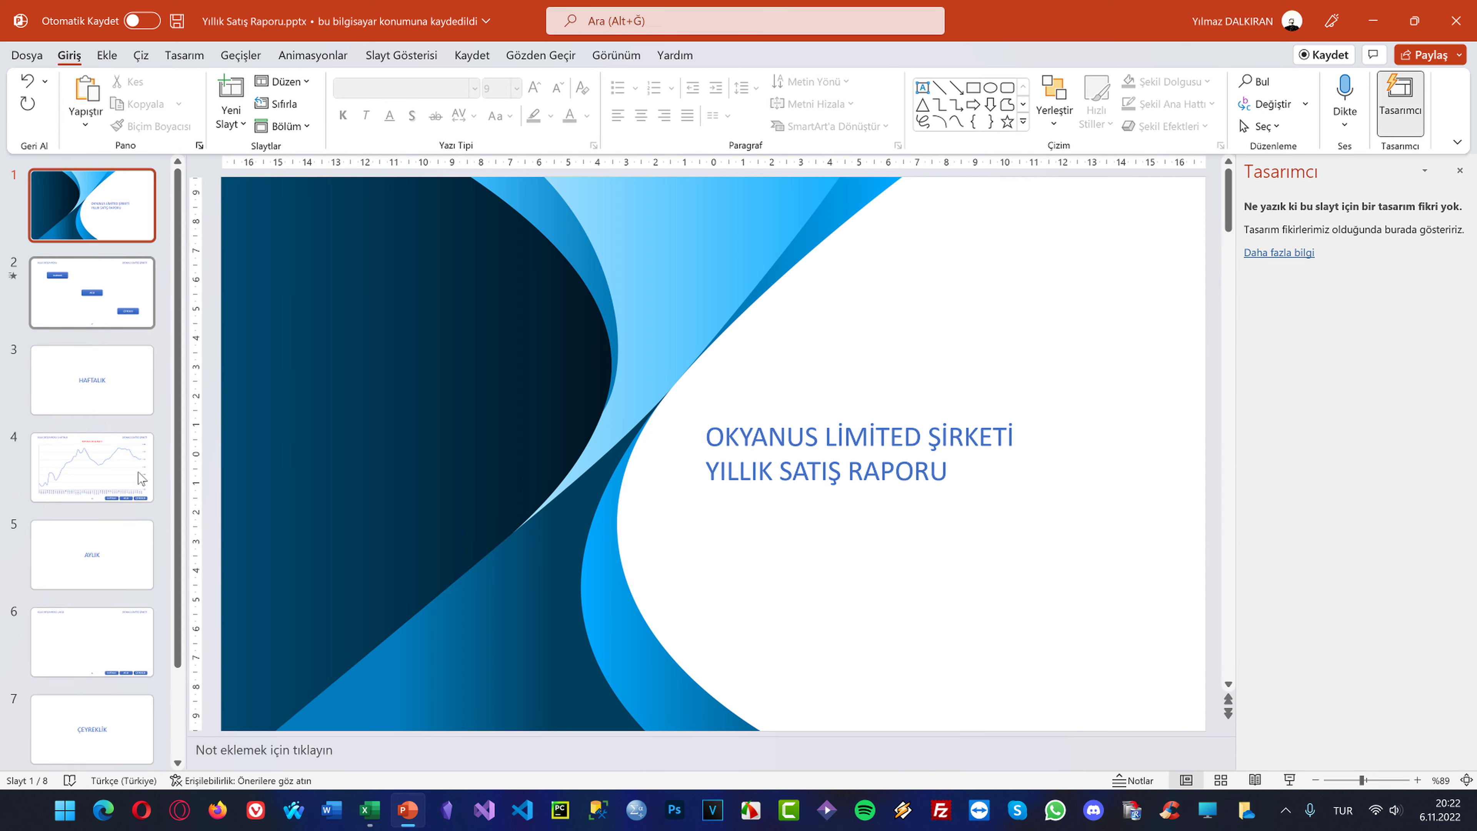
click(116, 559)
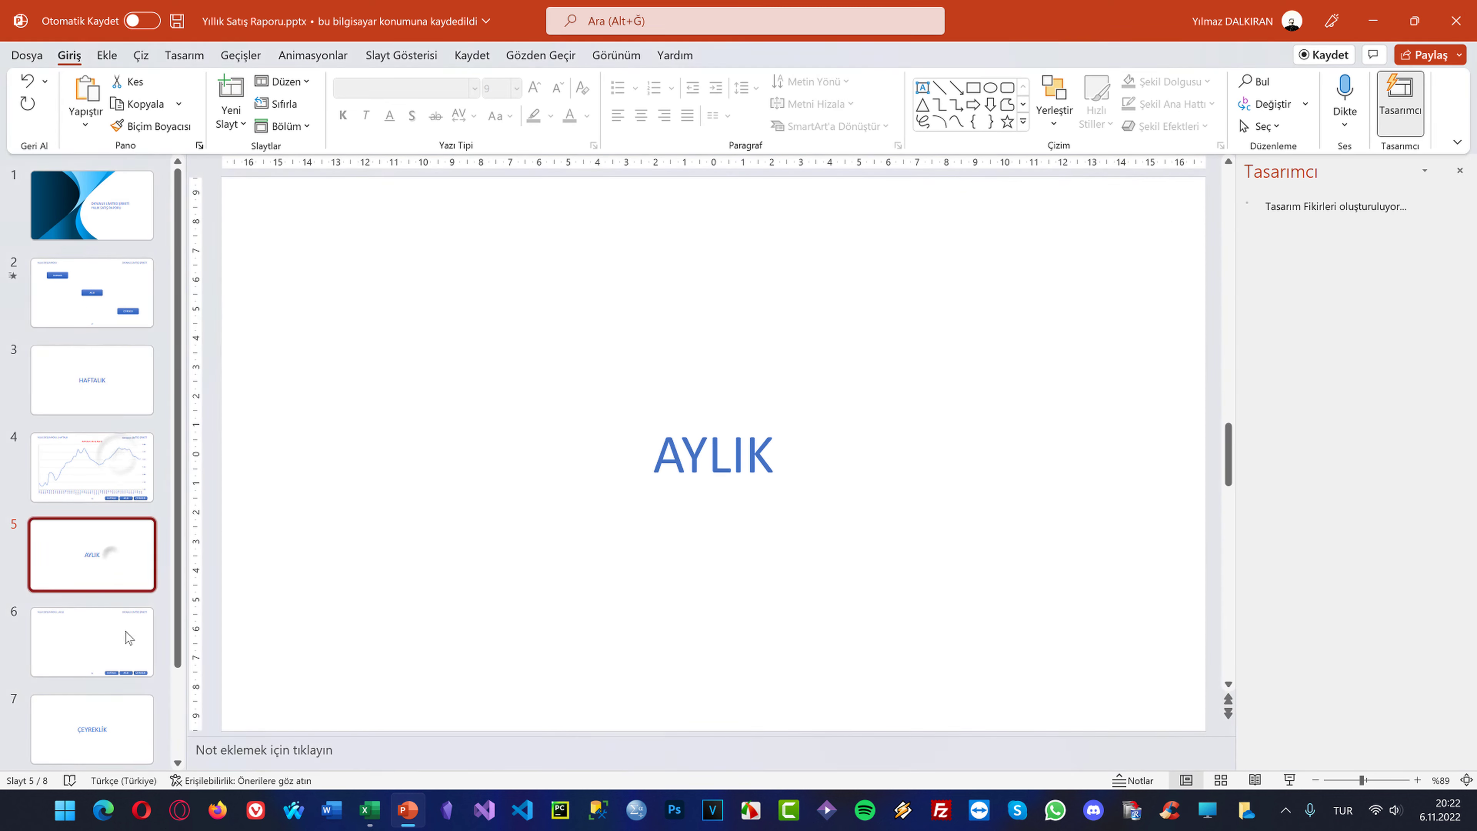
click(124, 637)
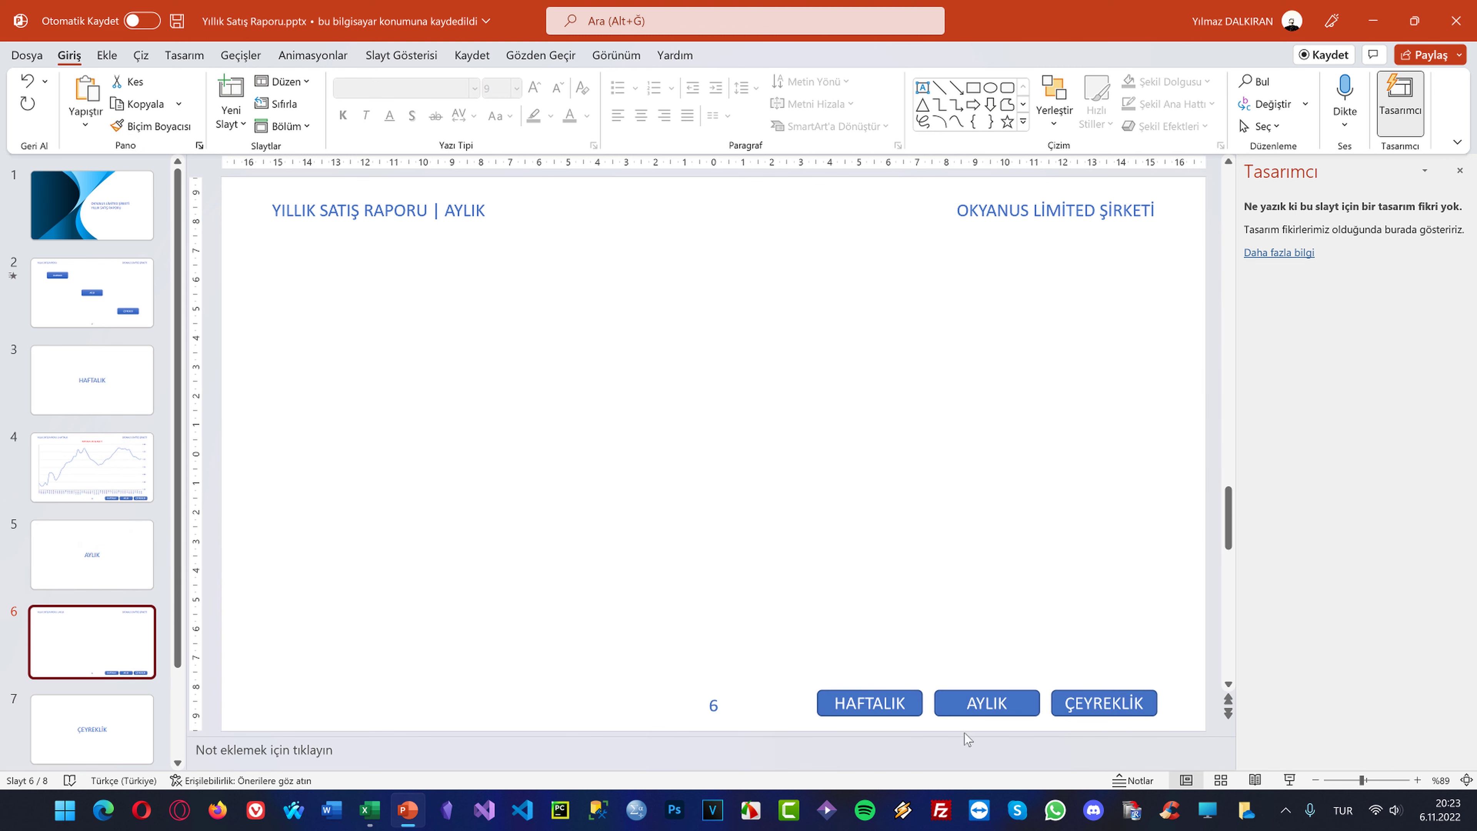
click(97, 229)
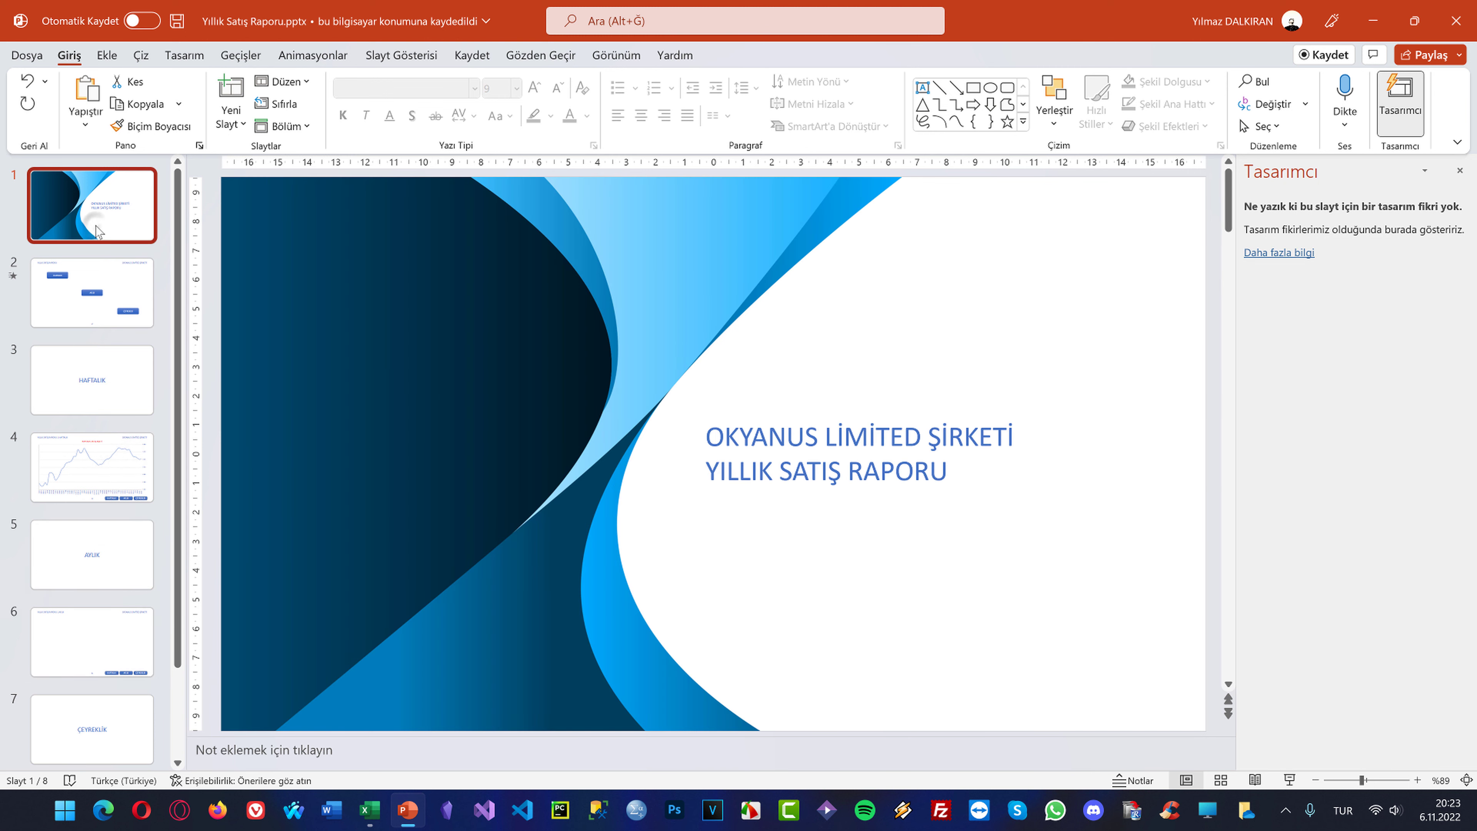
key(F5)
Test the HAFTALIK, AYLIK and ÇEYREKLİK links across several slides, then end the show
click(97, 231)
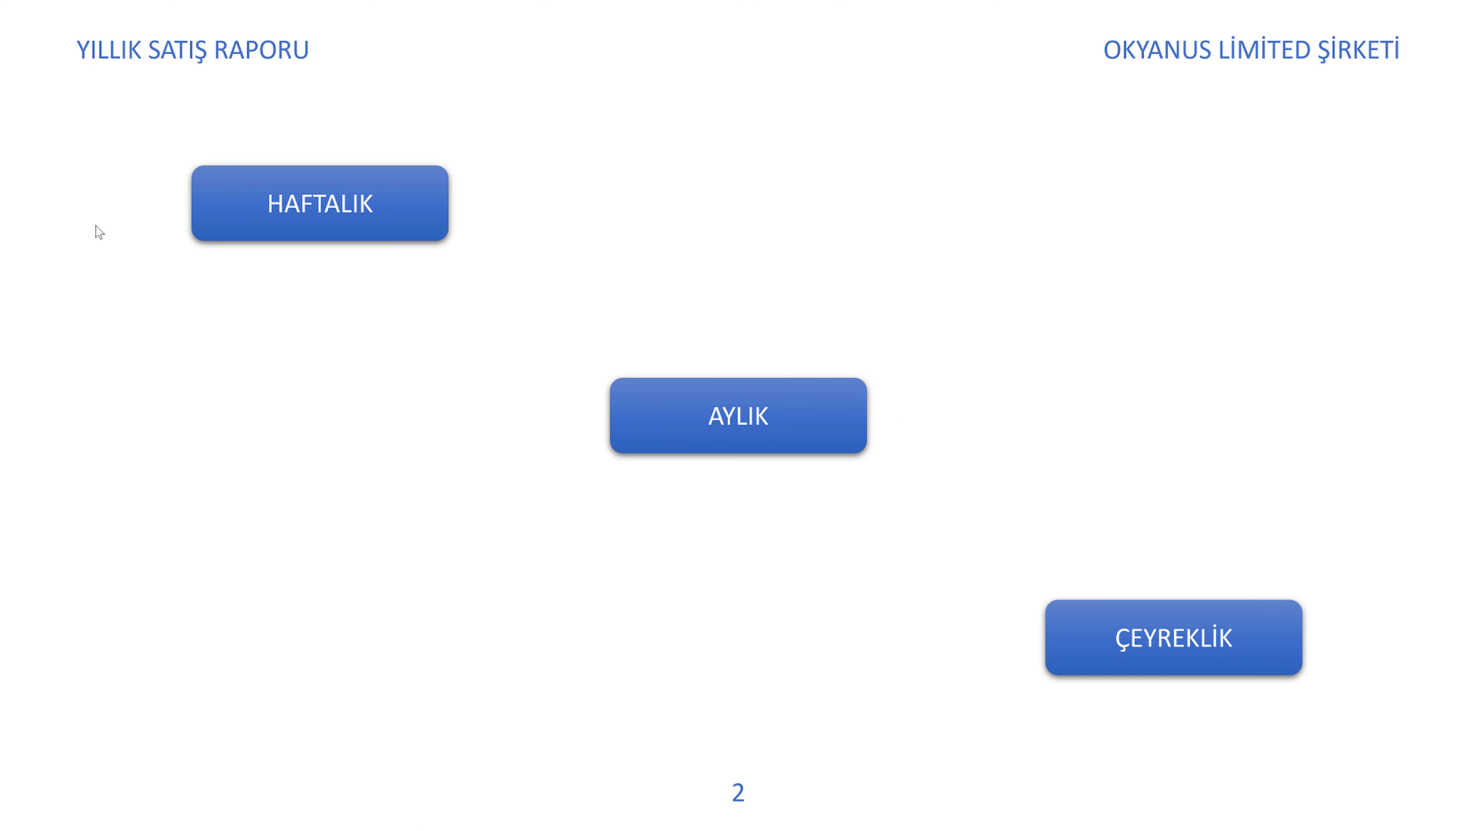
click(100, 233)
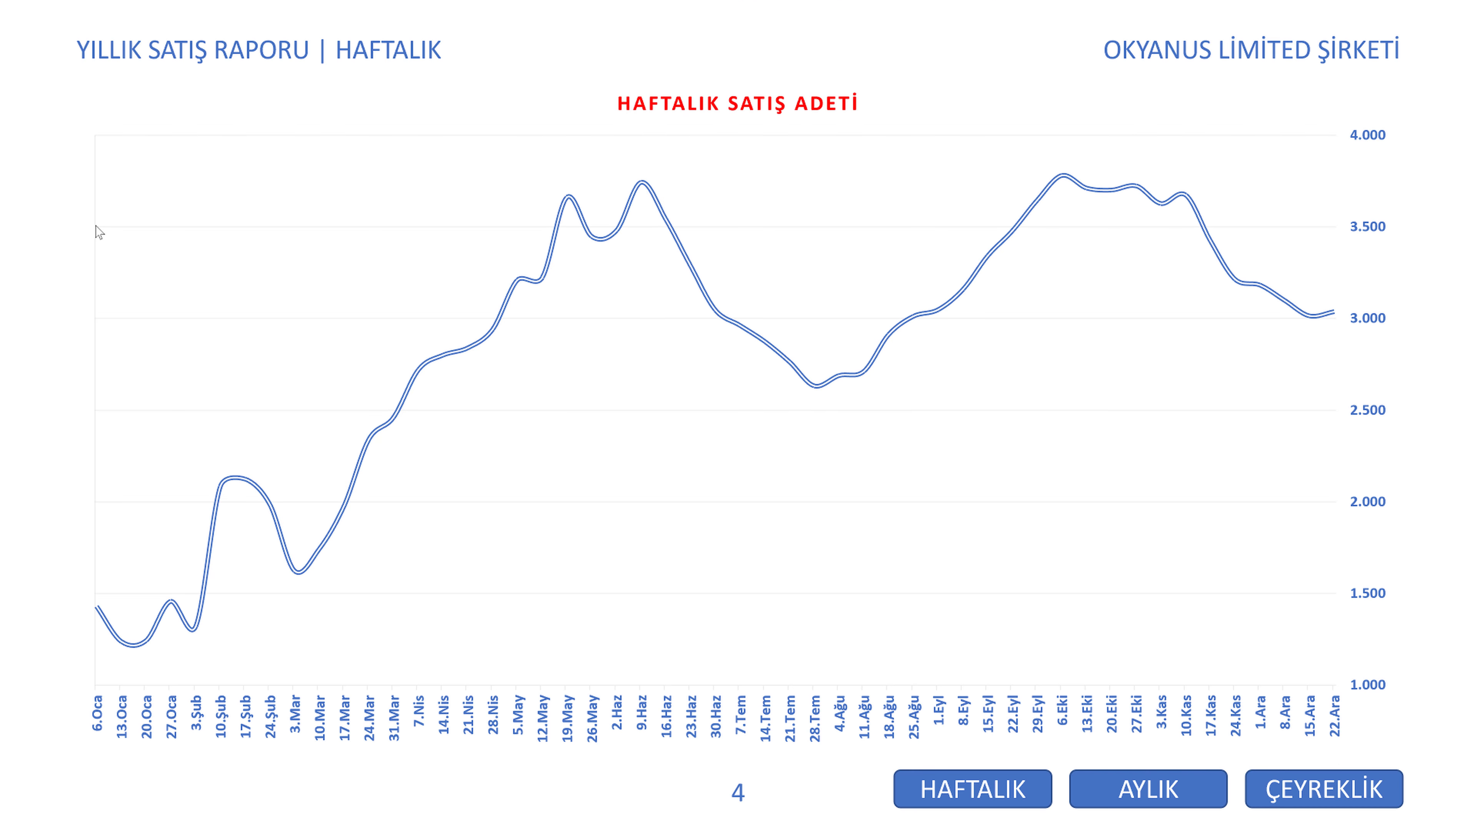
click(1141, 802)
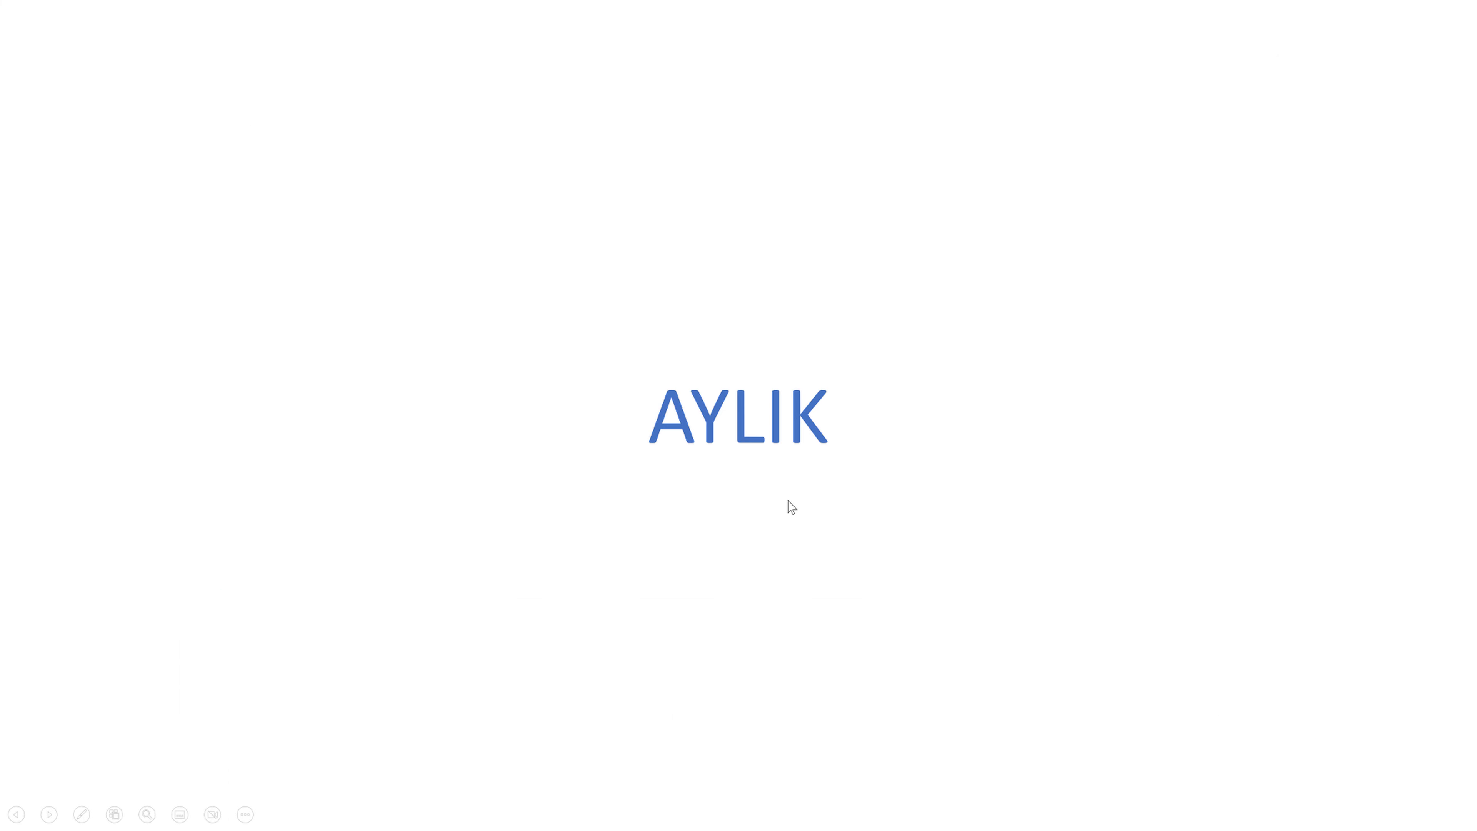
click(792, 512)
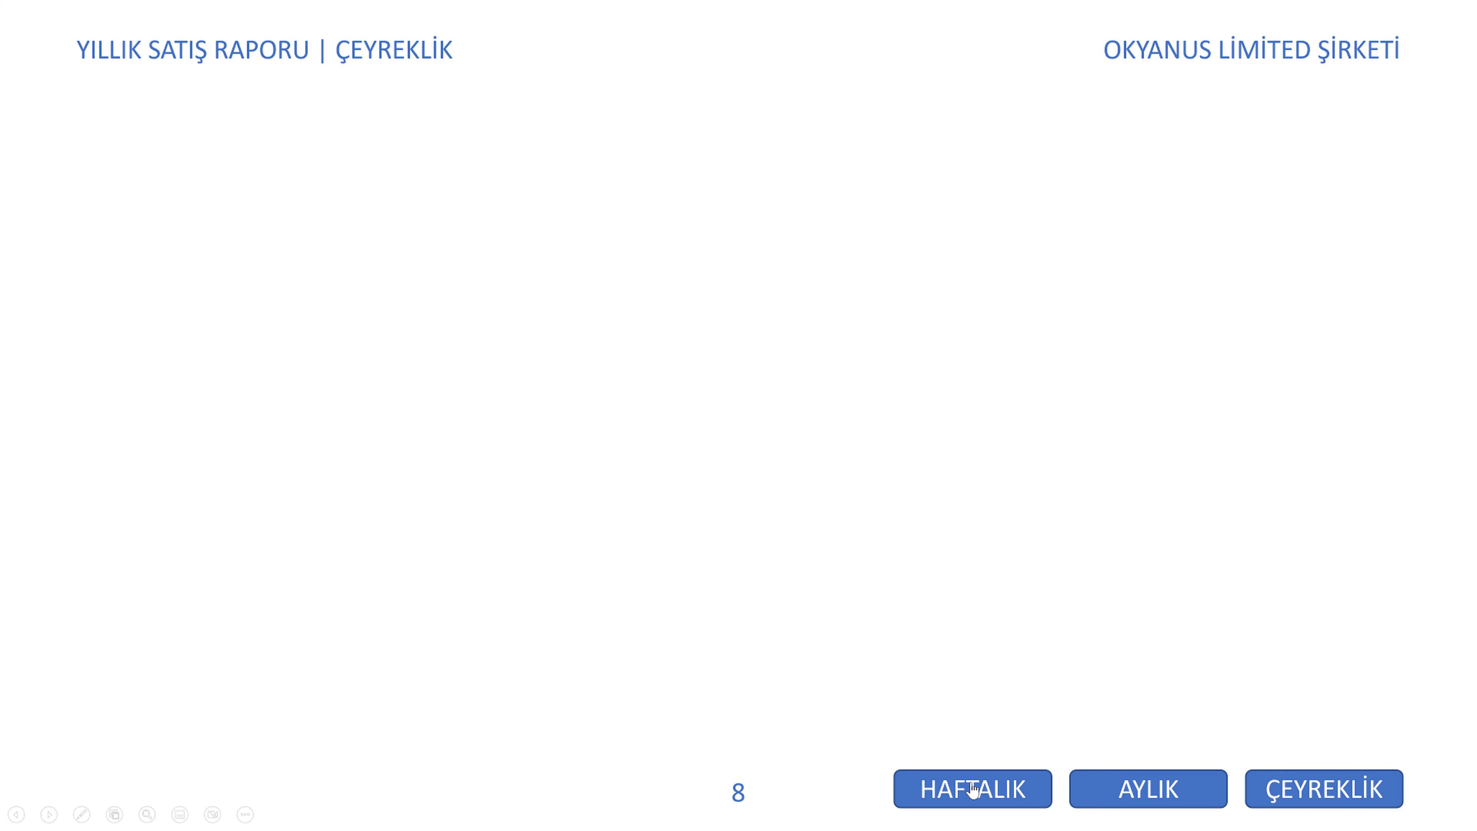
click(972, 789)
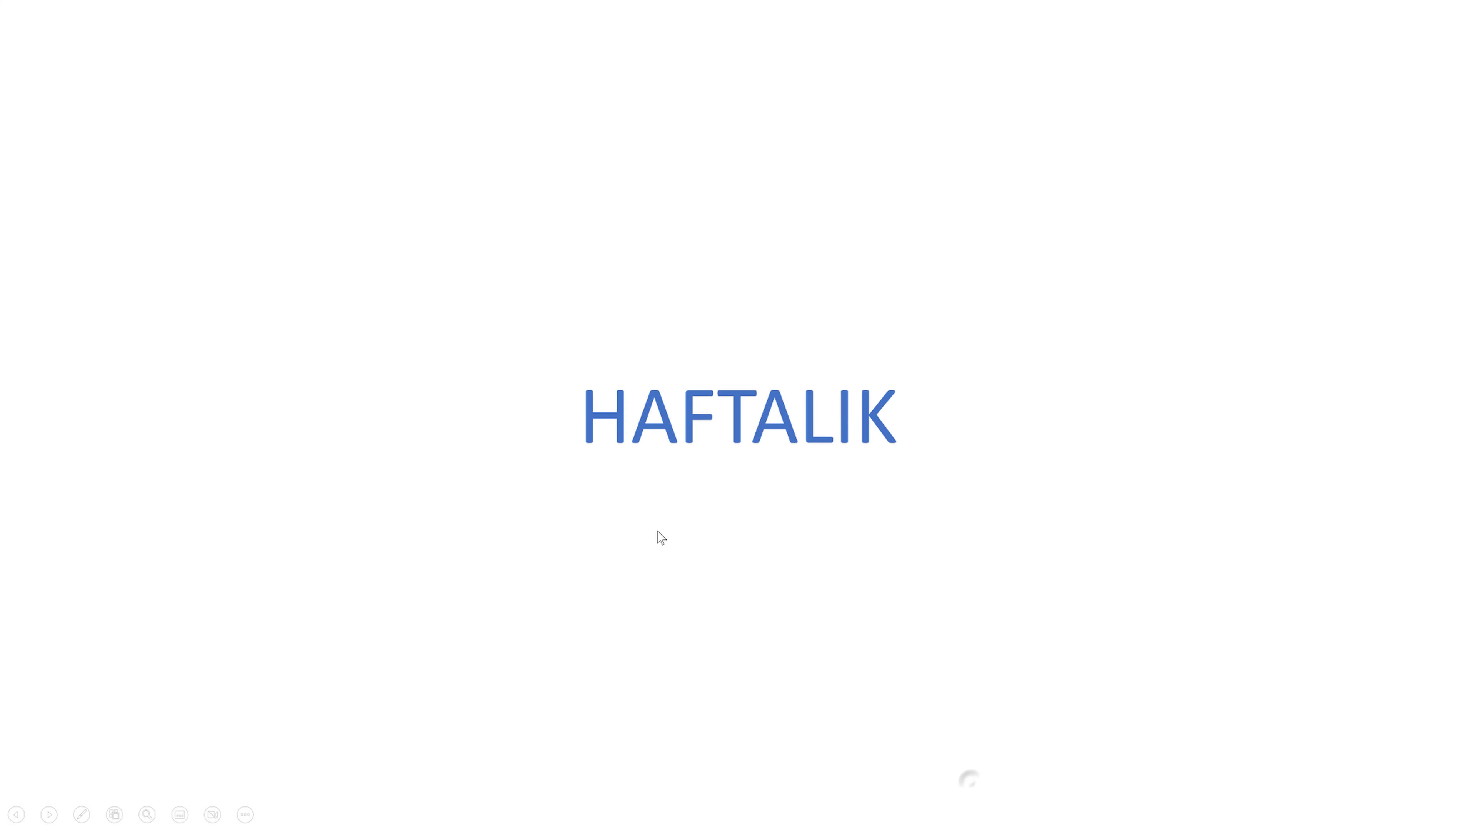
click(732, 508)
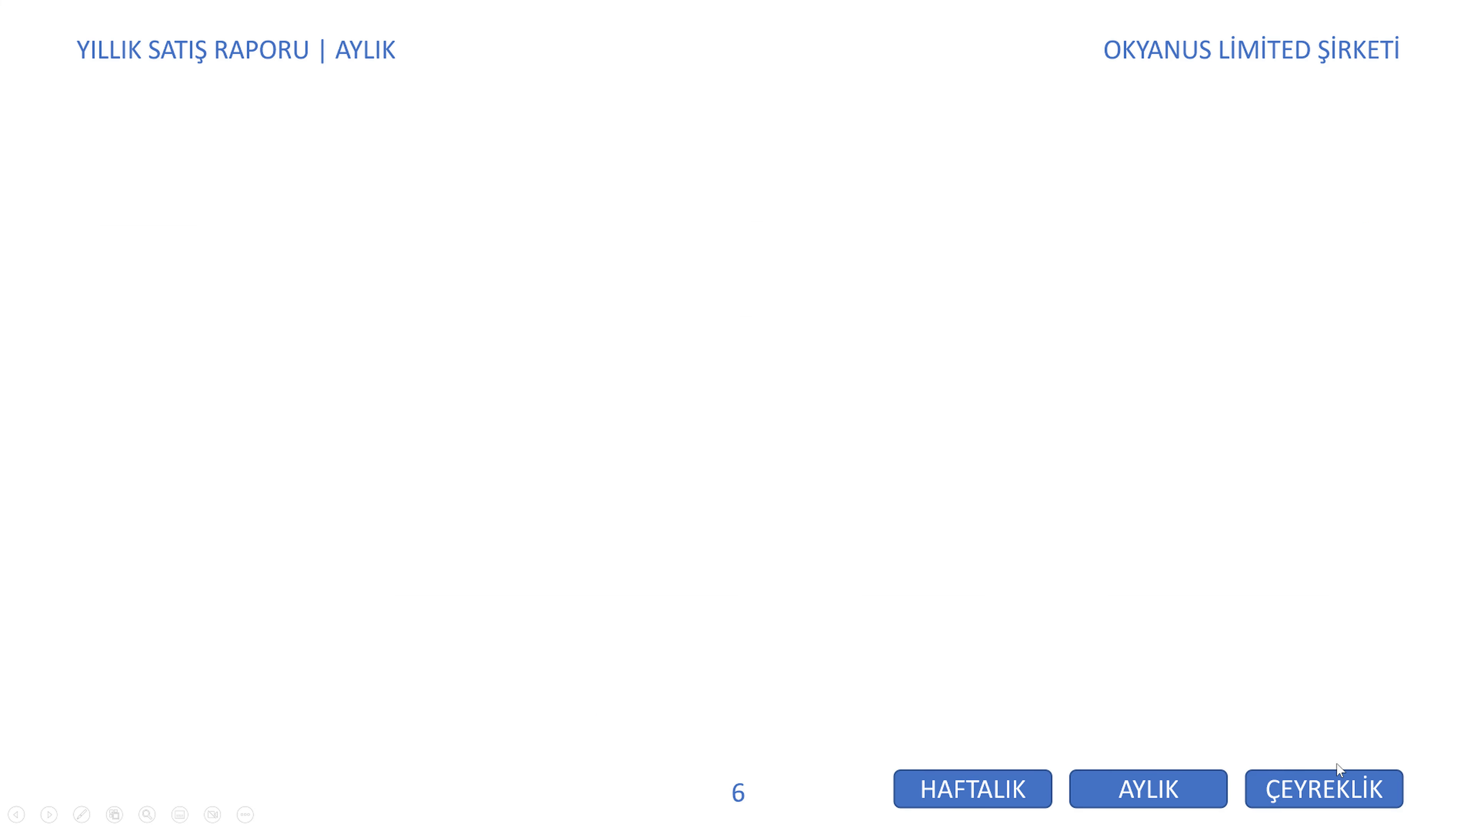
click(1332, 780)
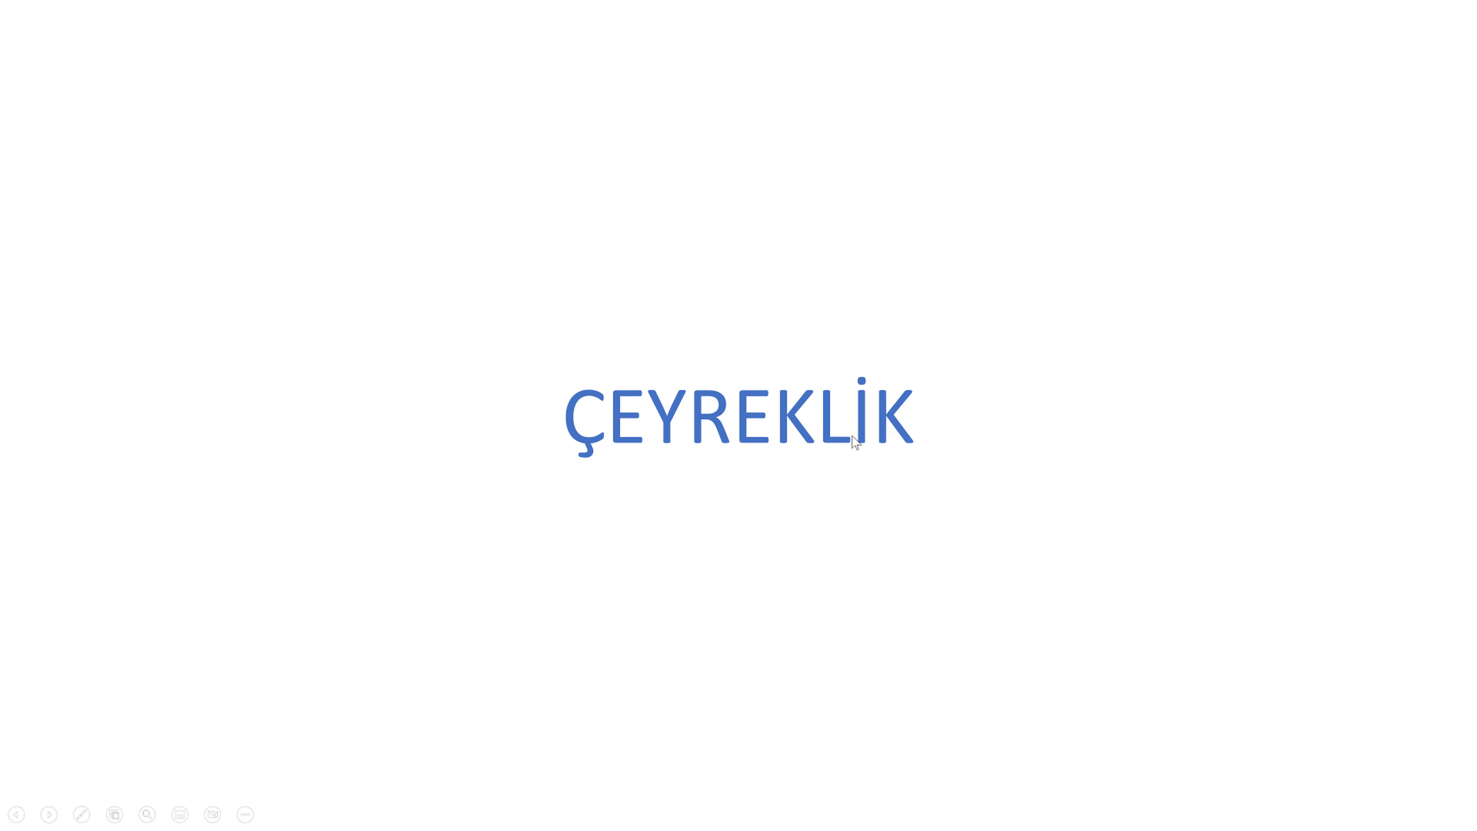
key(Escape)
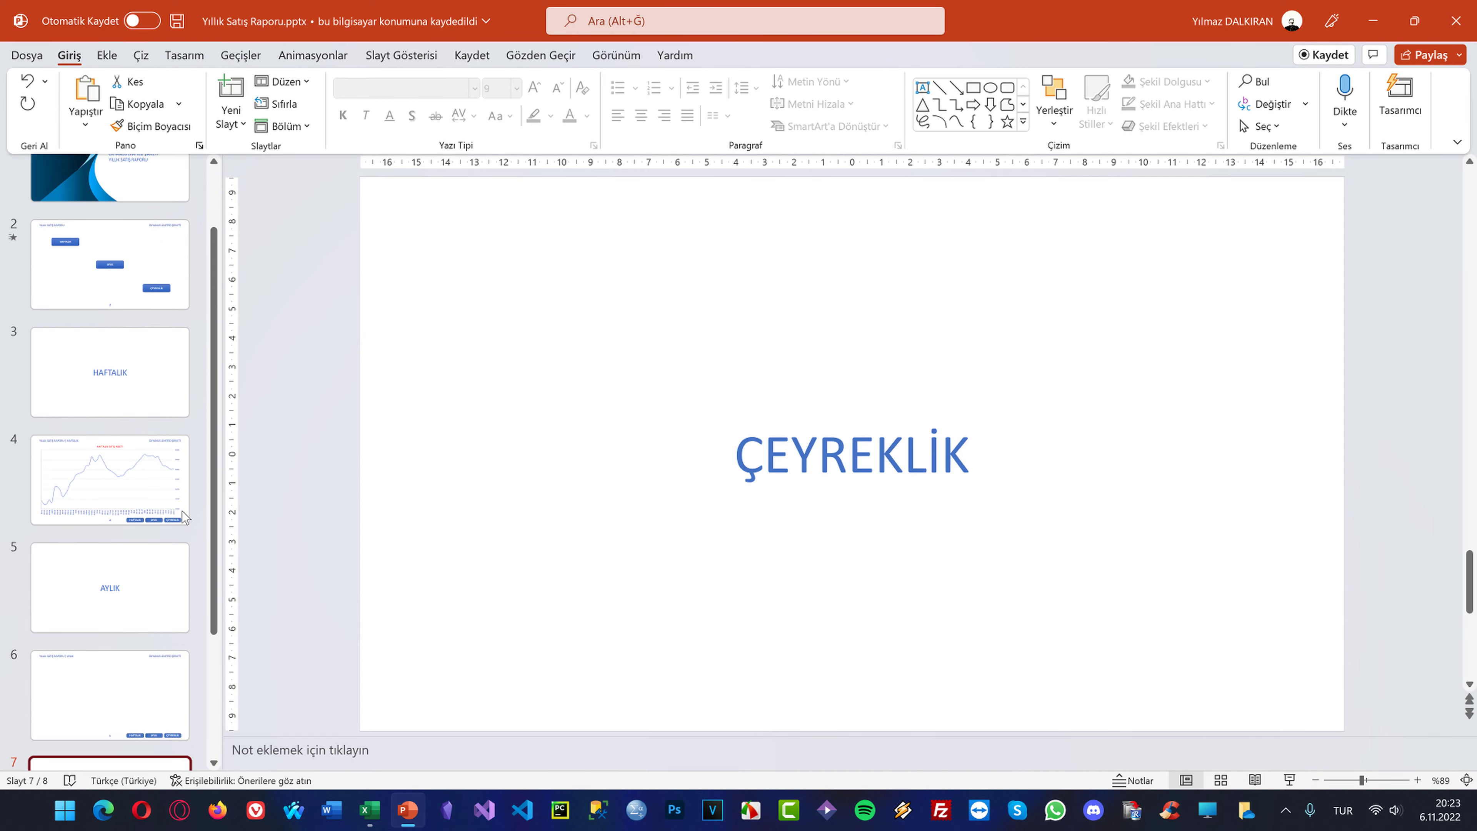
Select slide 4, the weekly sales chart slide, in the thumbnail pane
scroll(184, 517, up, 1)
click(115, 537)
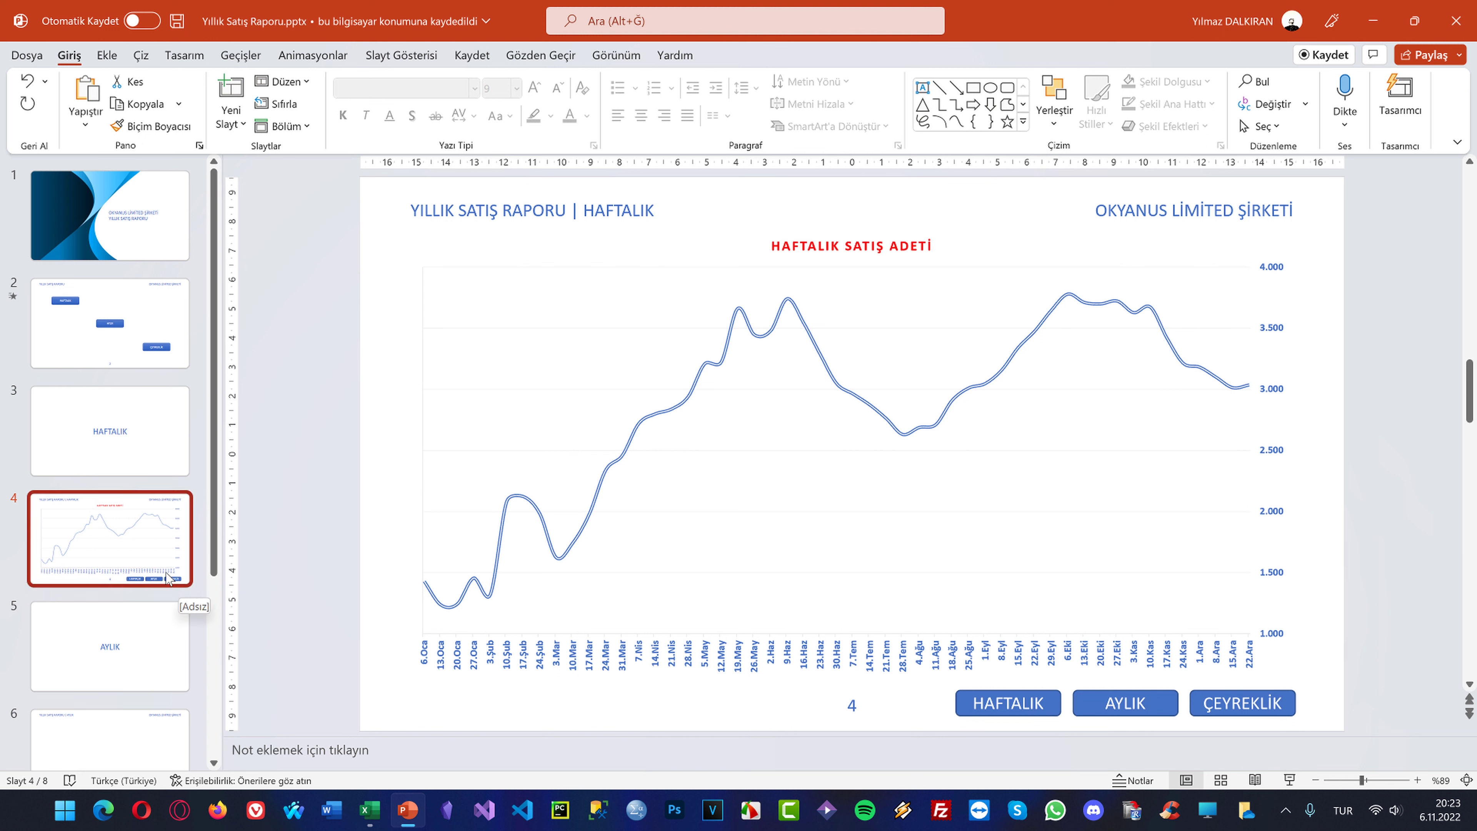
right_click(128, 563)
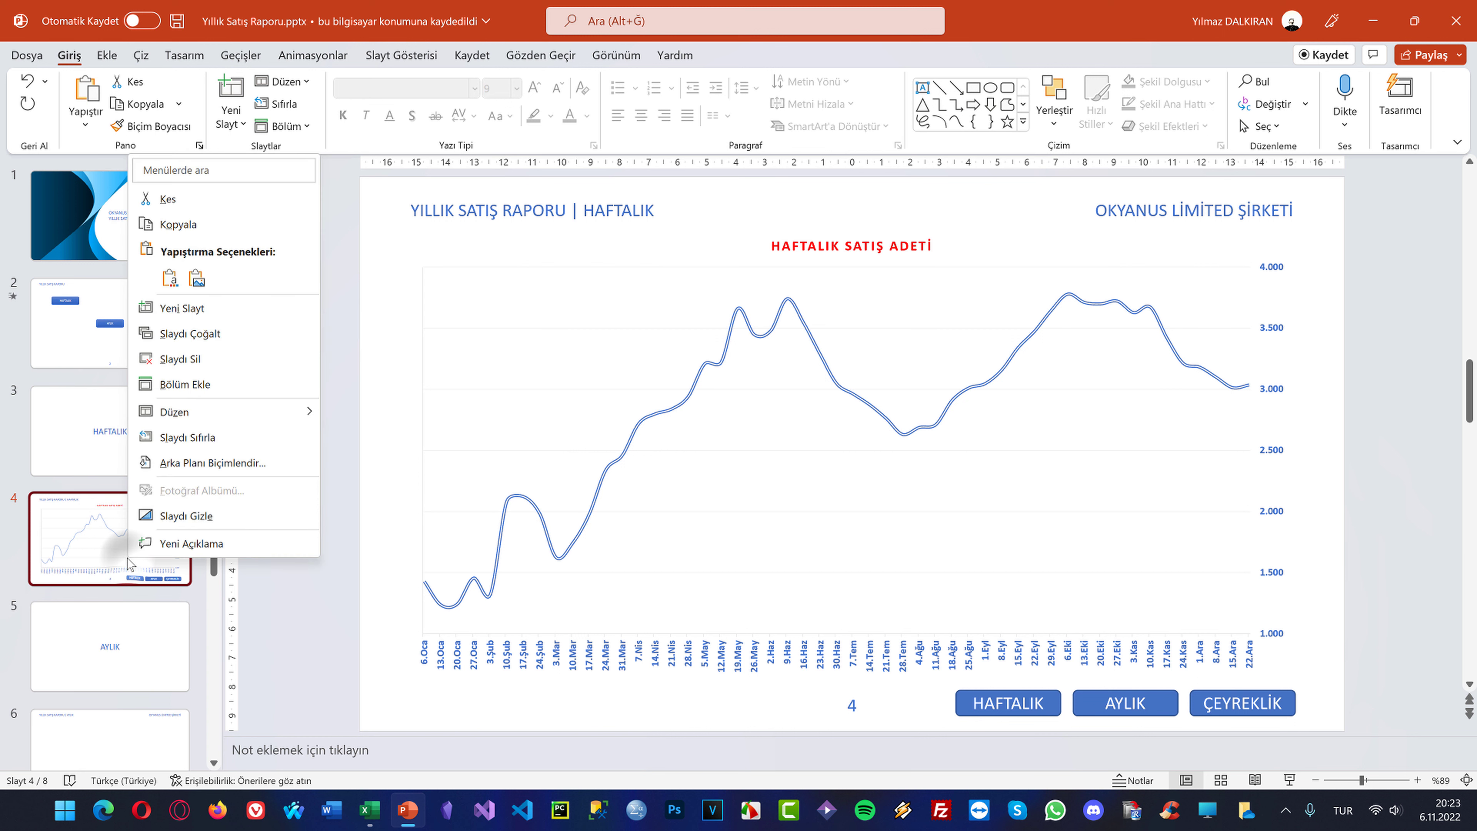
Insert a new slide with the Haftalık İçerik layout
click(345, 367)
click(233, 124)
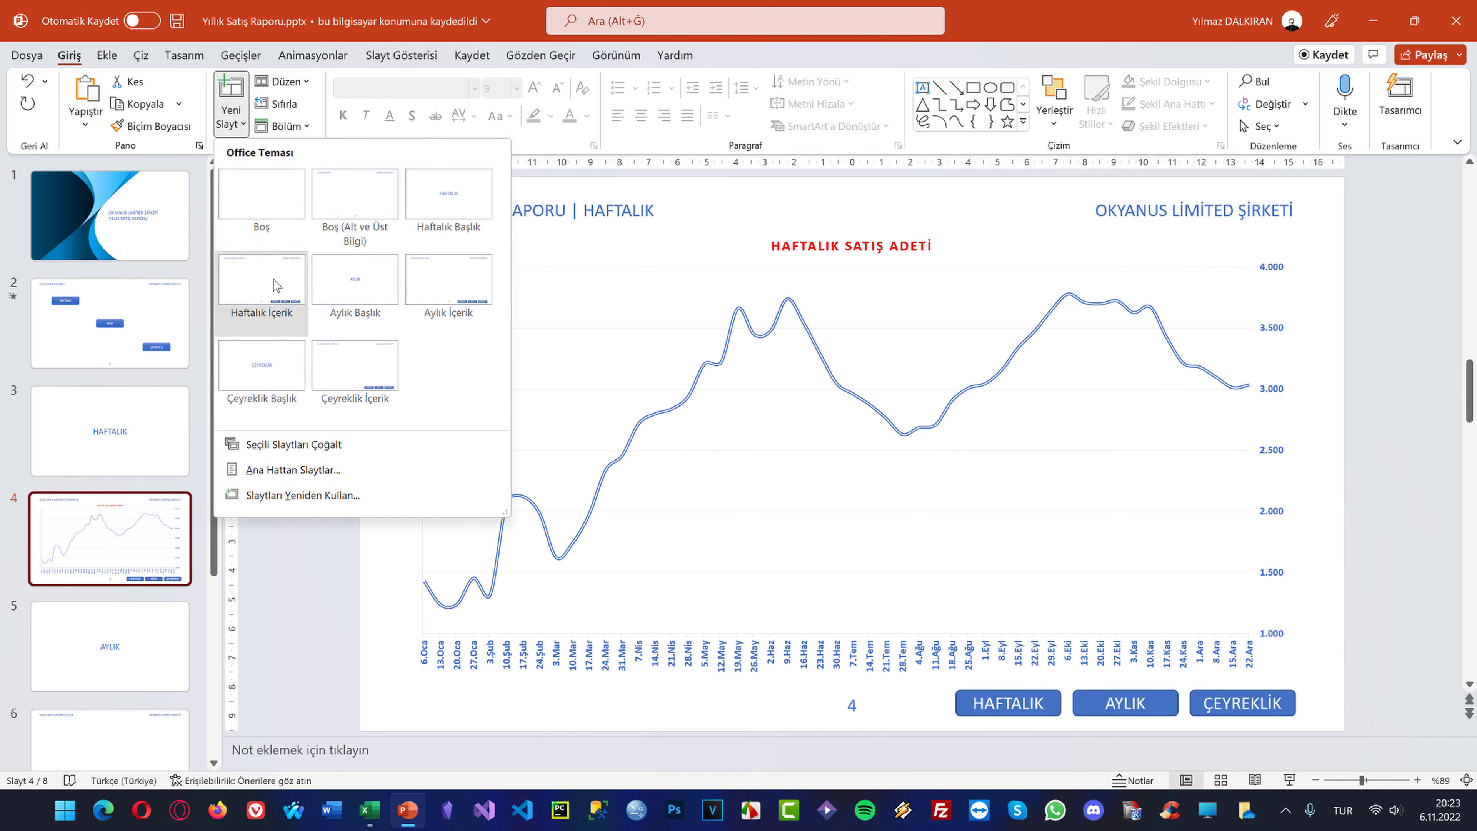
click(276, 285)
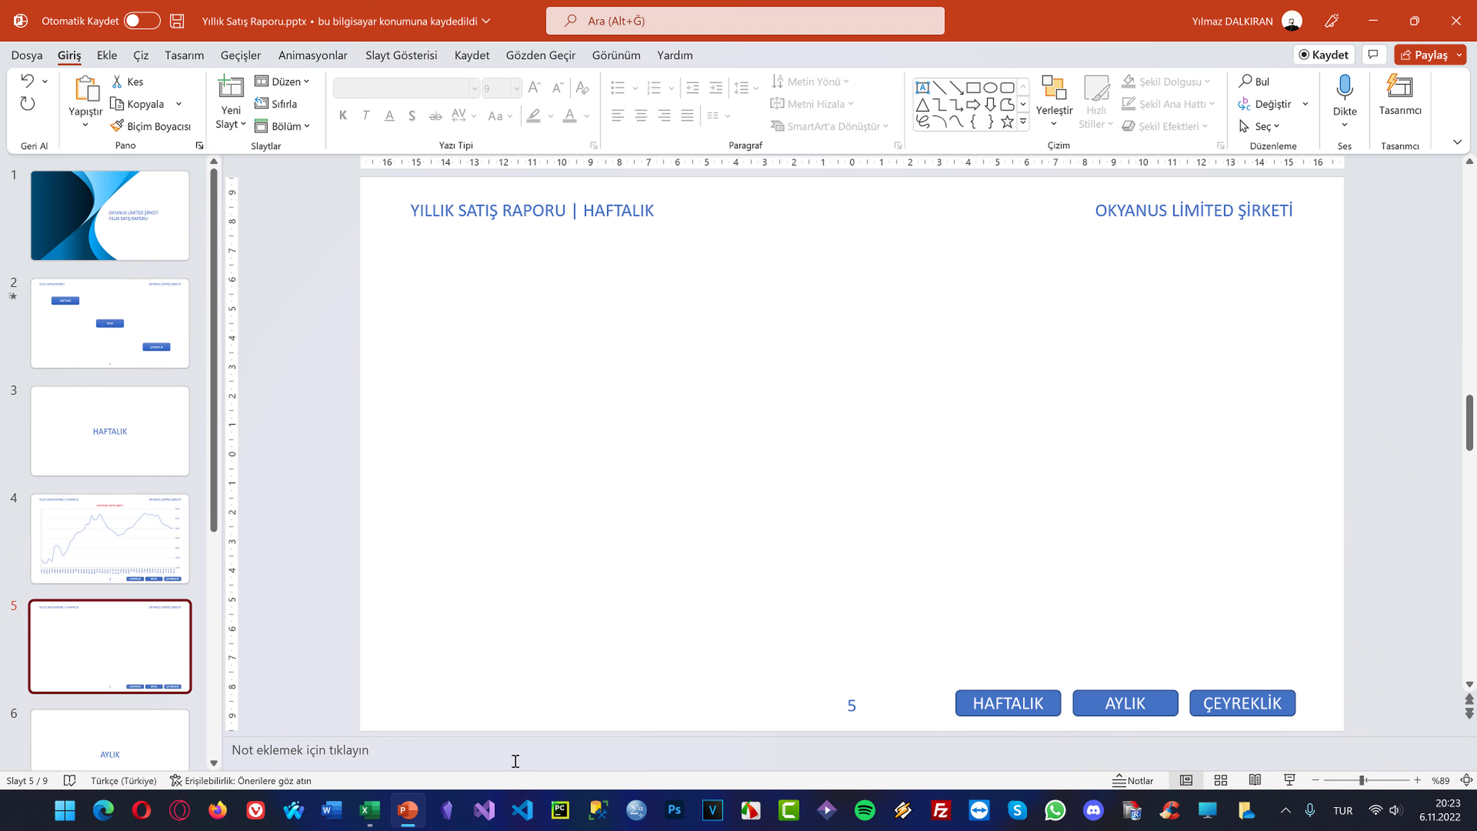
Paste the Haftalık İade Adeti chart linked, fill the slide via Designer, and add another weekly slide
click(370, 817)
click(231, 760)
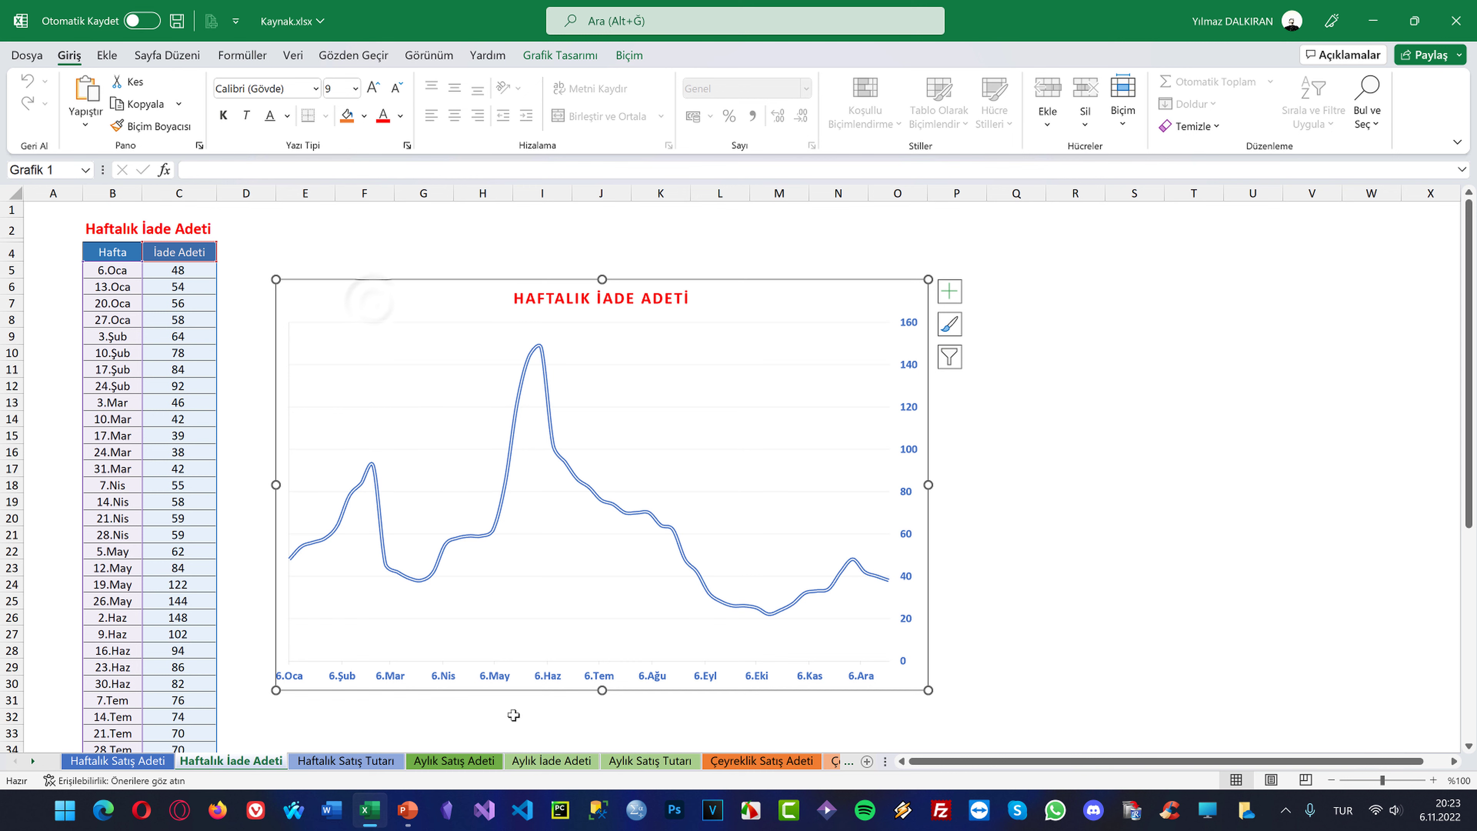
click(446, 810)
right_click(446, 810)
click(451, 770)
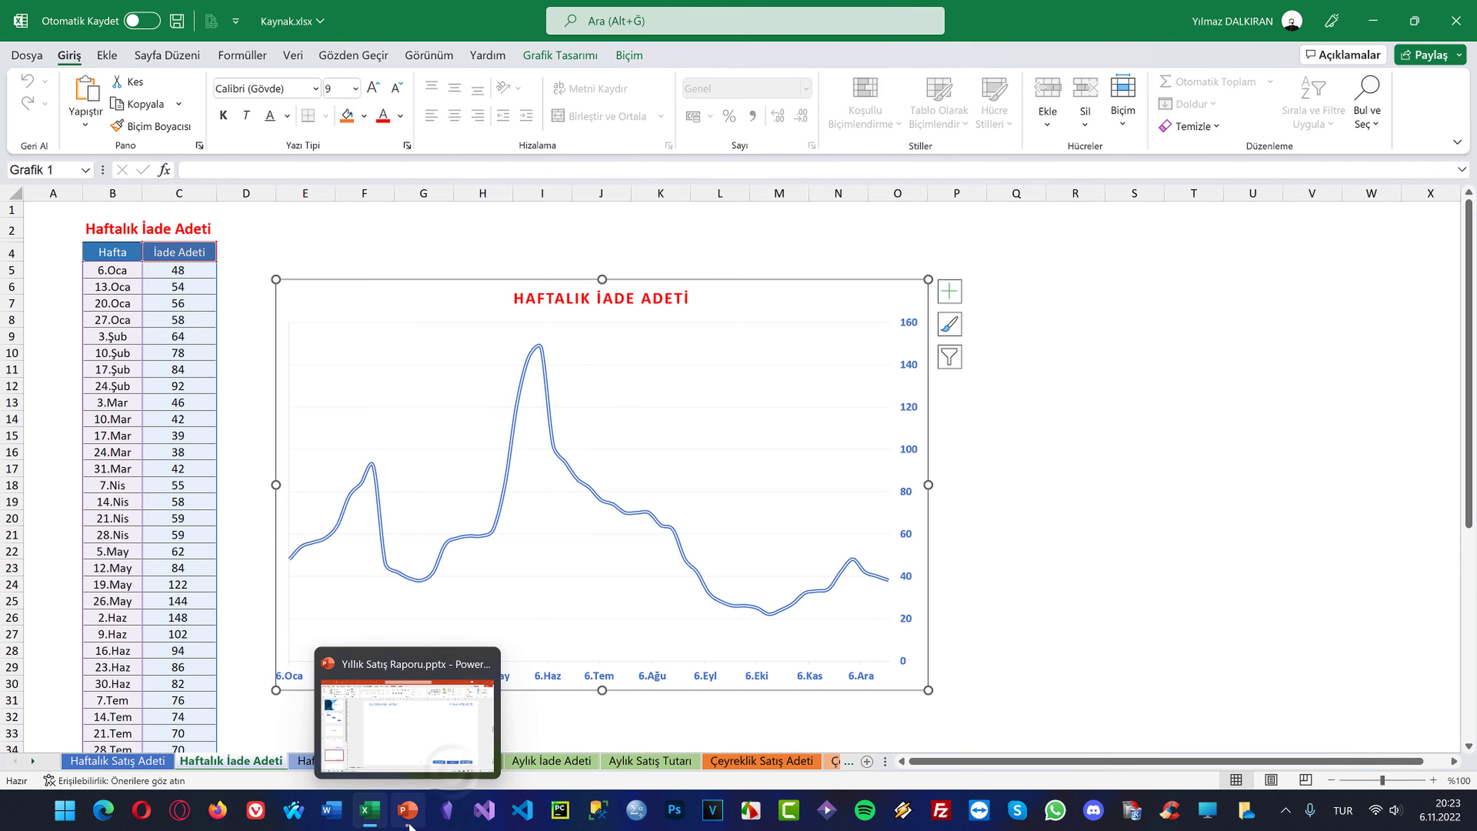
click(408, 810)
right_click(521, 255)
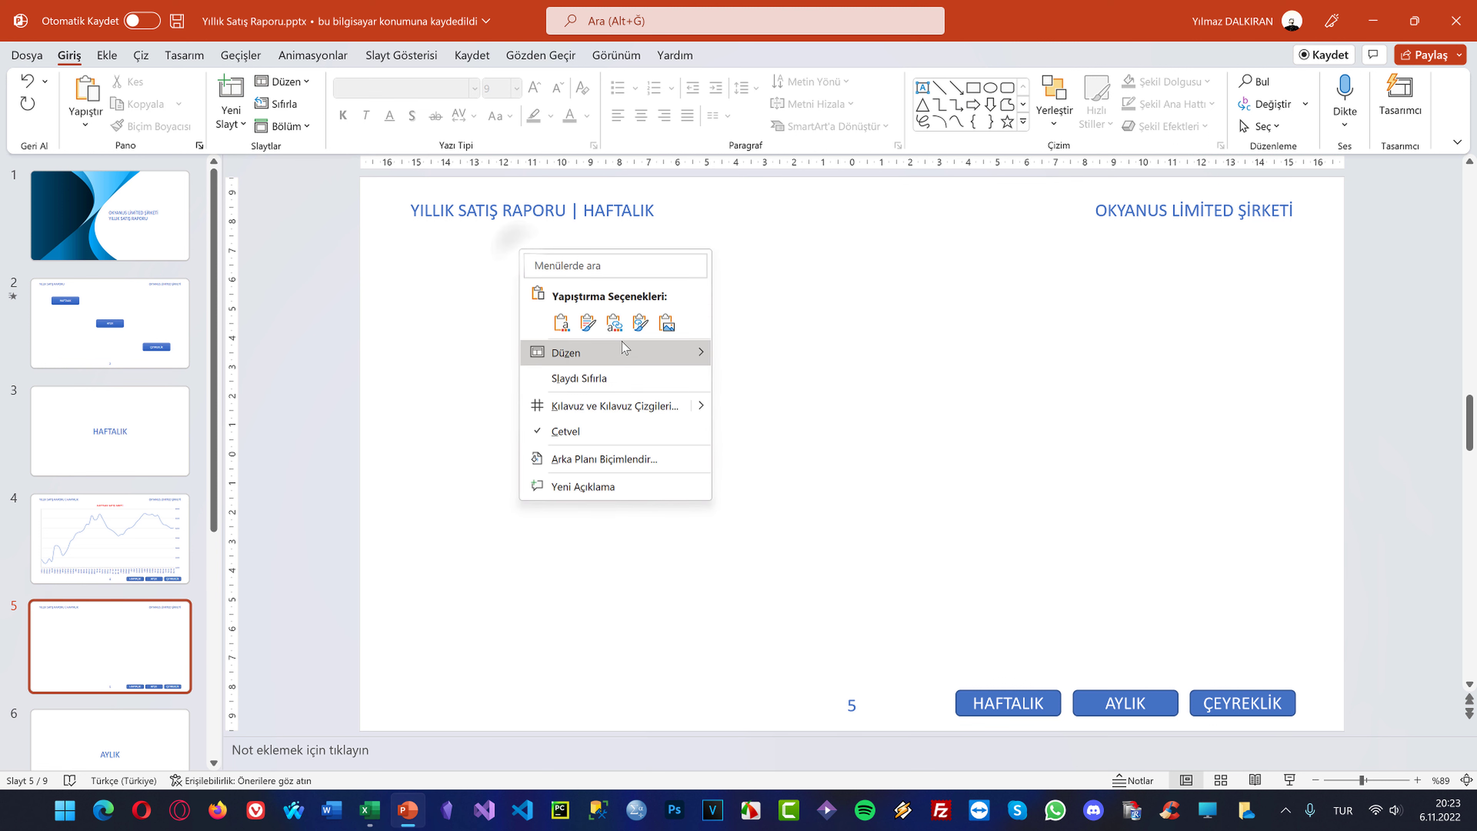
click(642, 323)
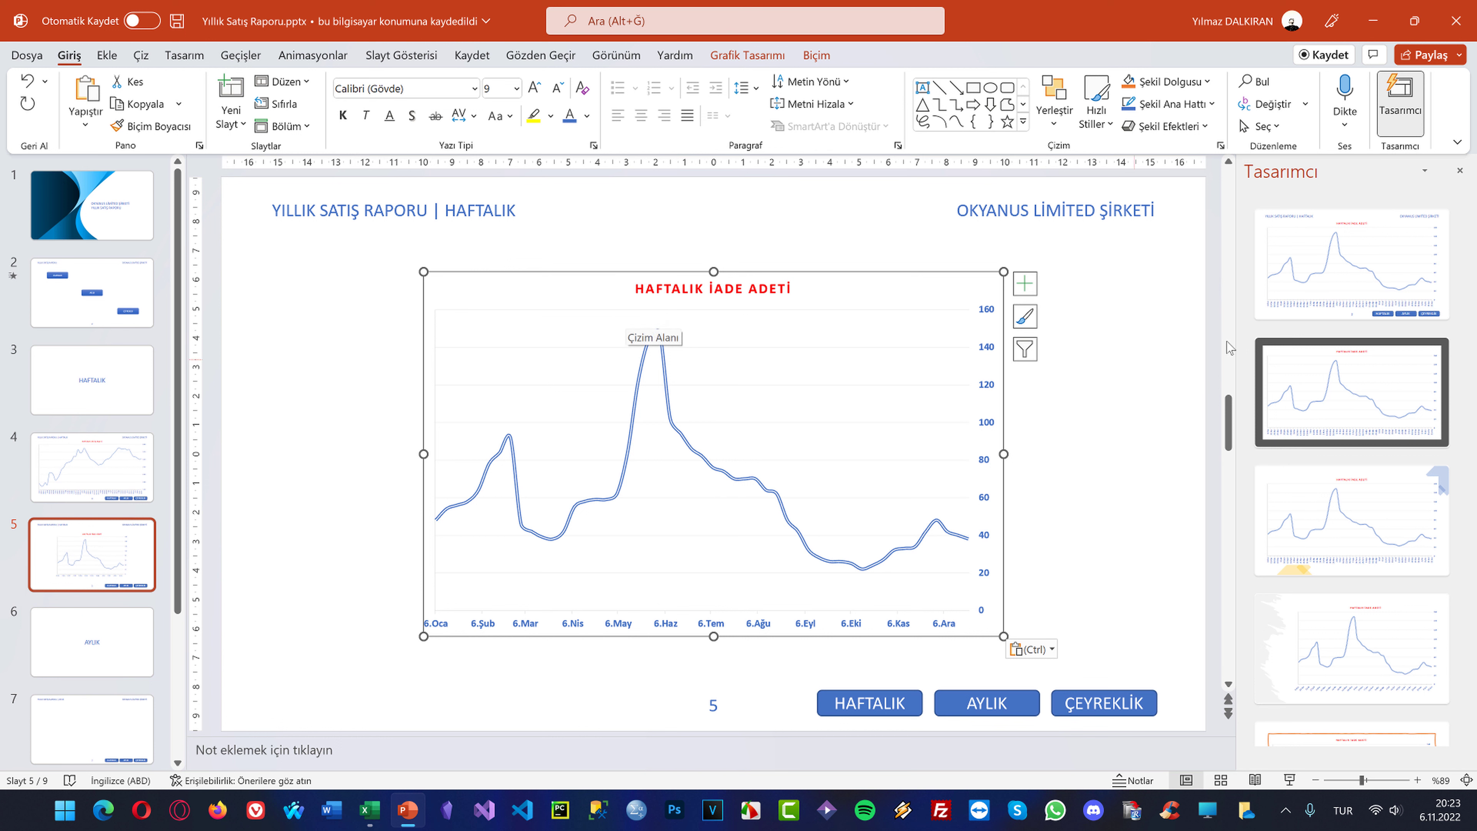
click(1347, 264)
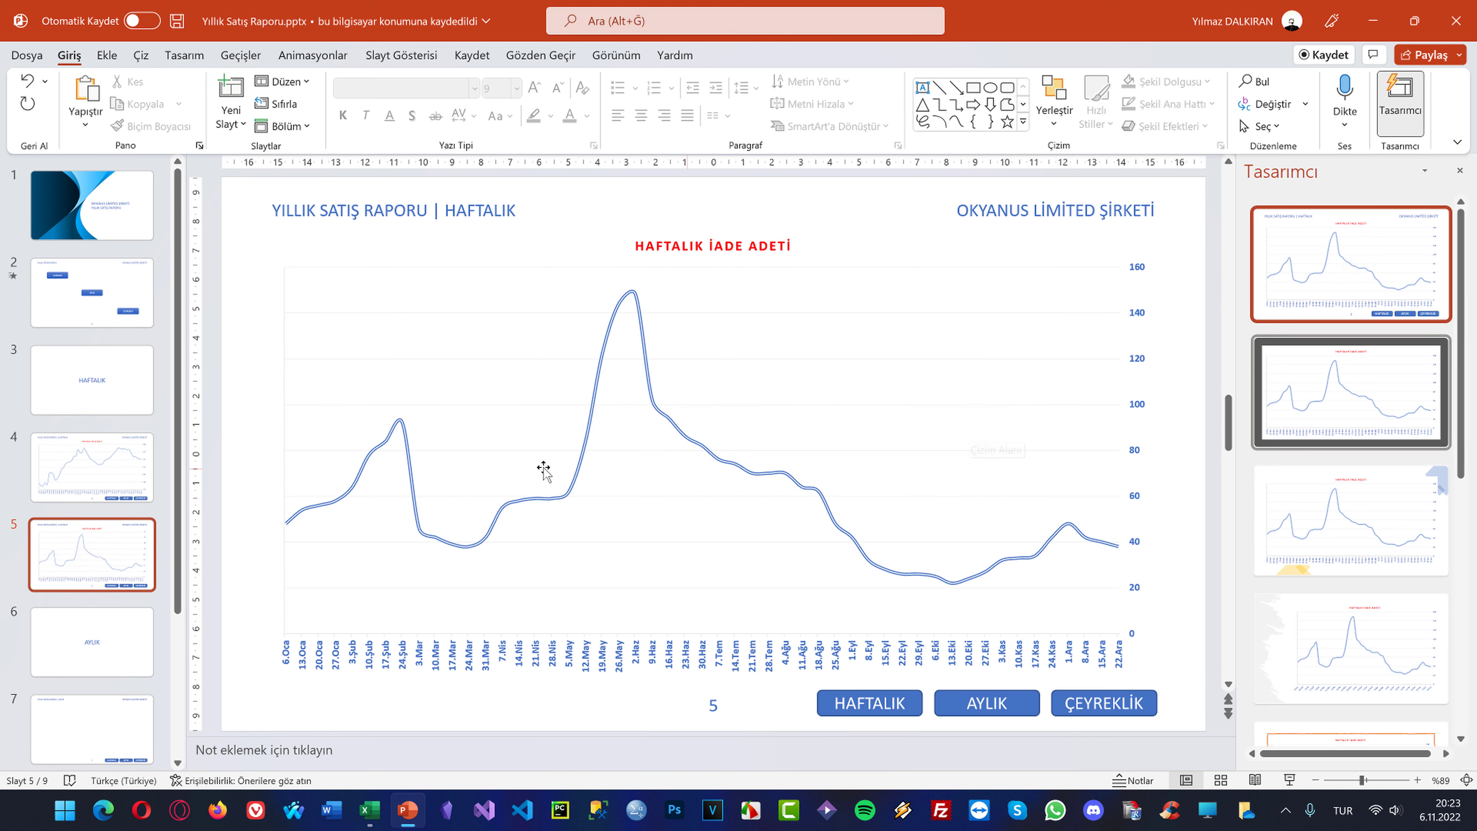
click(244, 121)
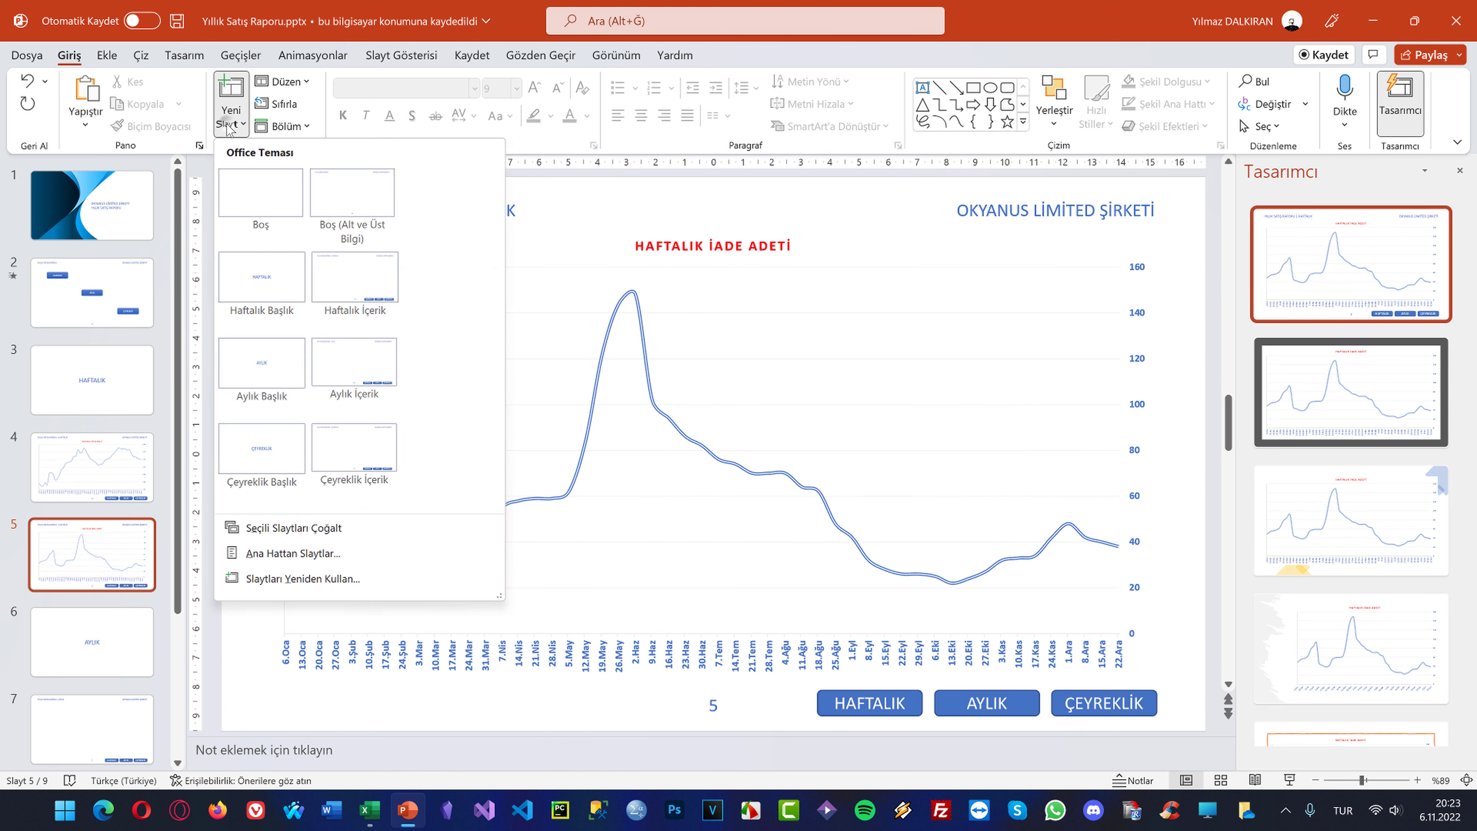
click(366, 293)
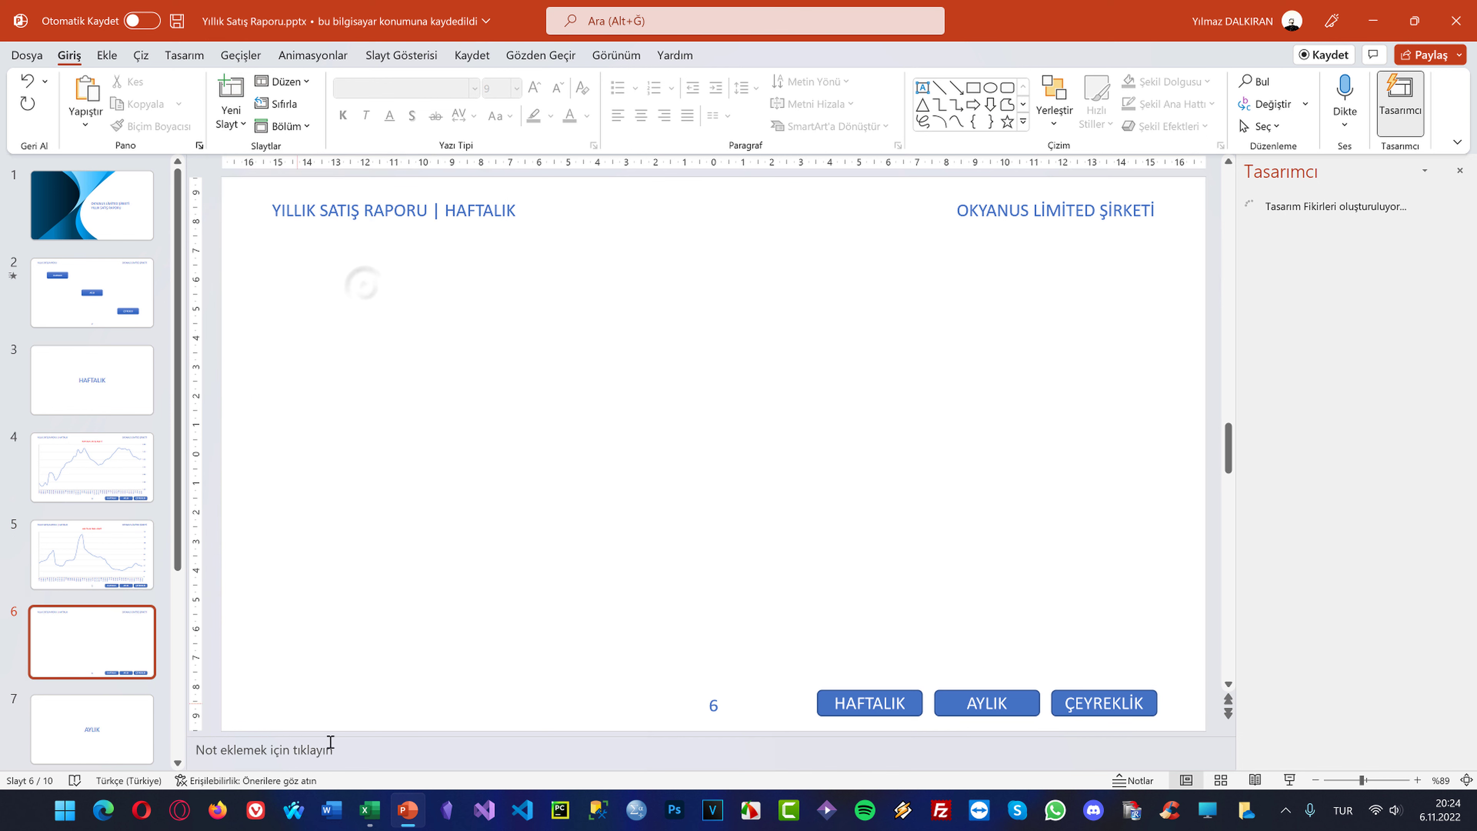
Paste Excel's Haftalık Satış Tutarı chart onto slide 6 and stretch it by dragging
click(370, 810)
click(325, 760)
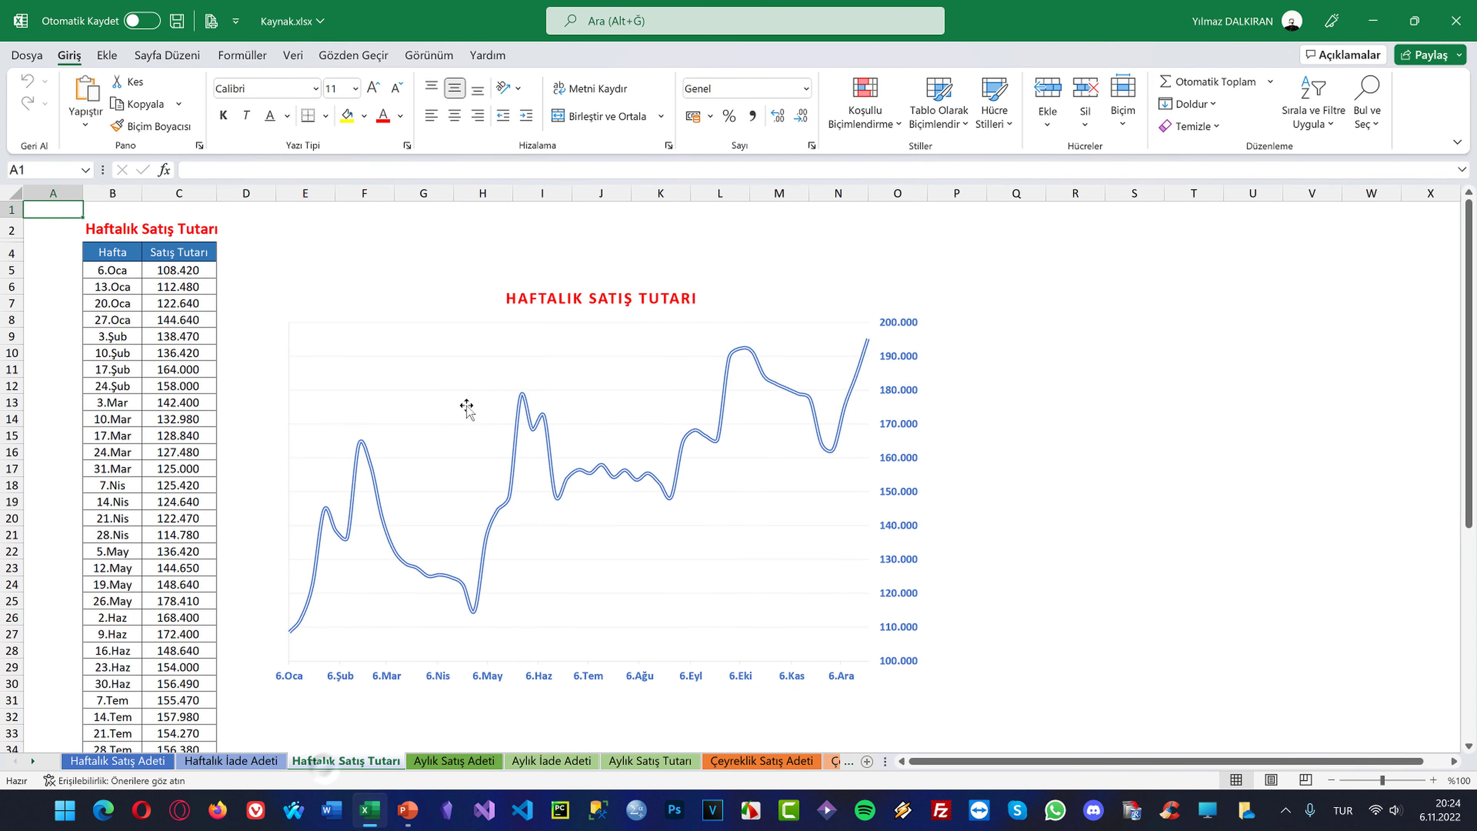
click(432, 286)
click(426, 807)
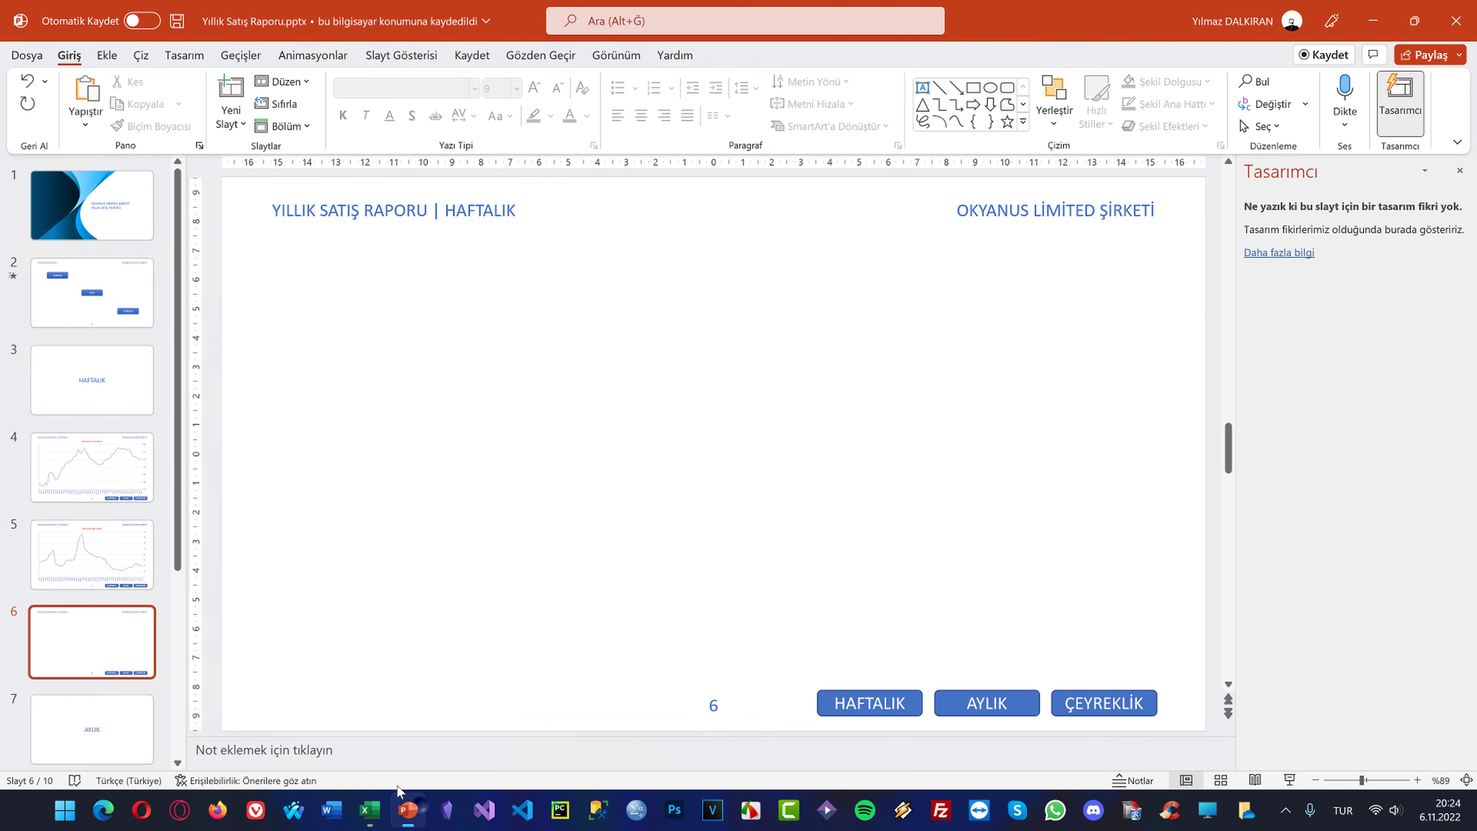
right_click(437, 367)
click(557, 434)
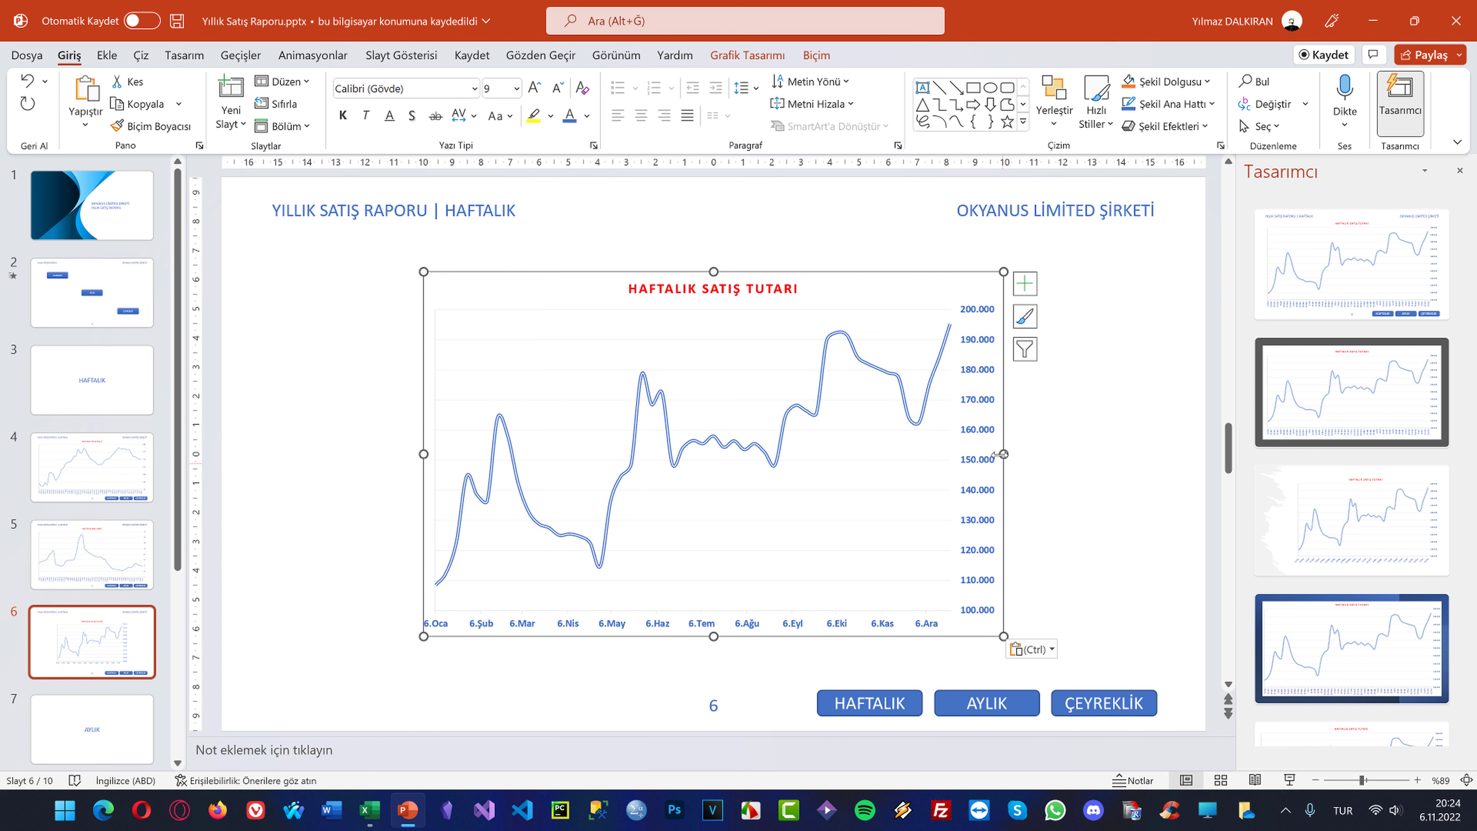
drag(1018, 455, 1110, 455)
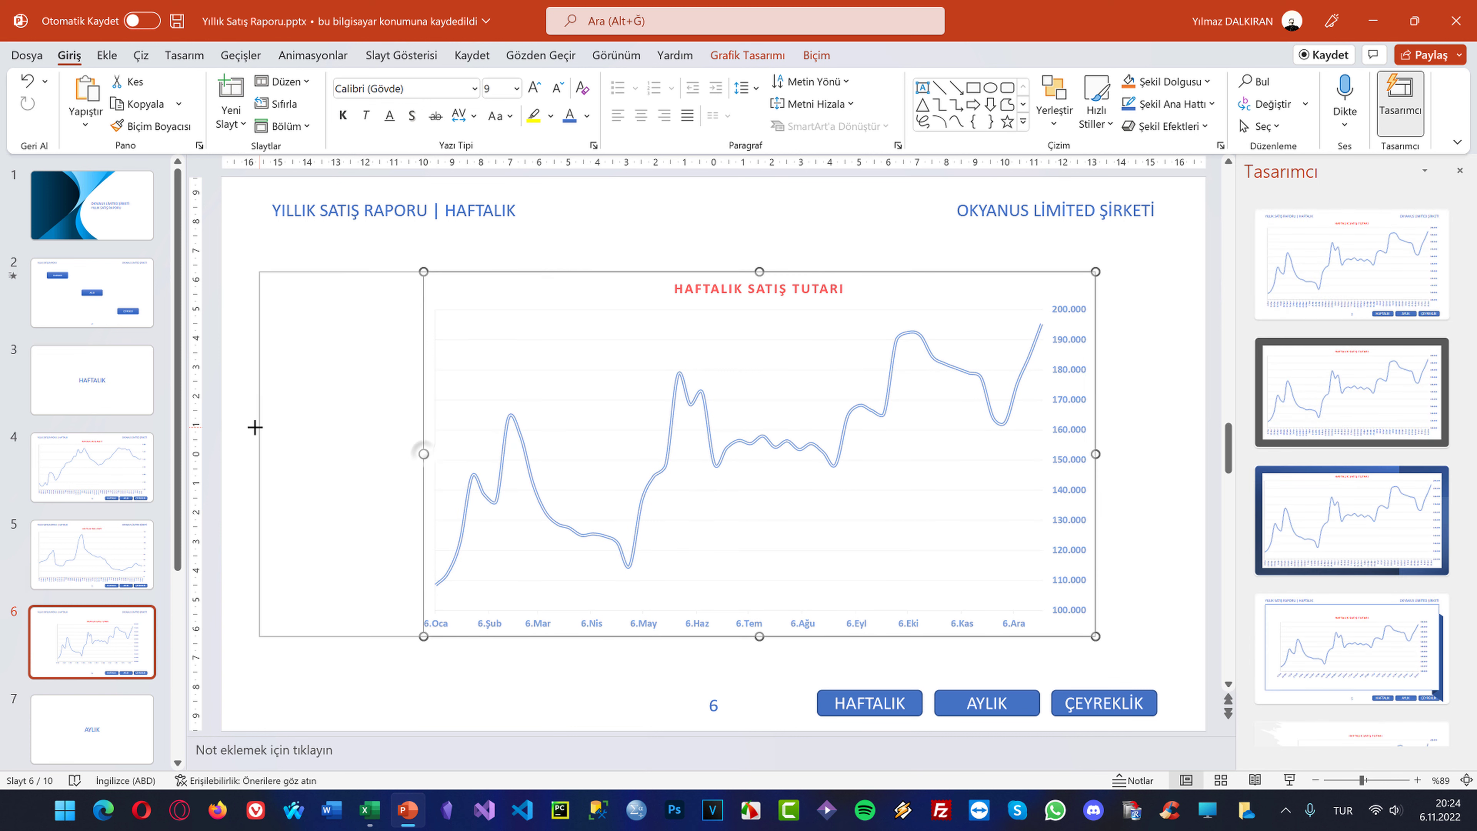
drag(423, 454, 260, 454)
drag(677, 271, 677, 223)
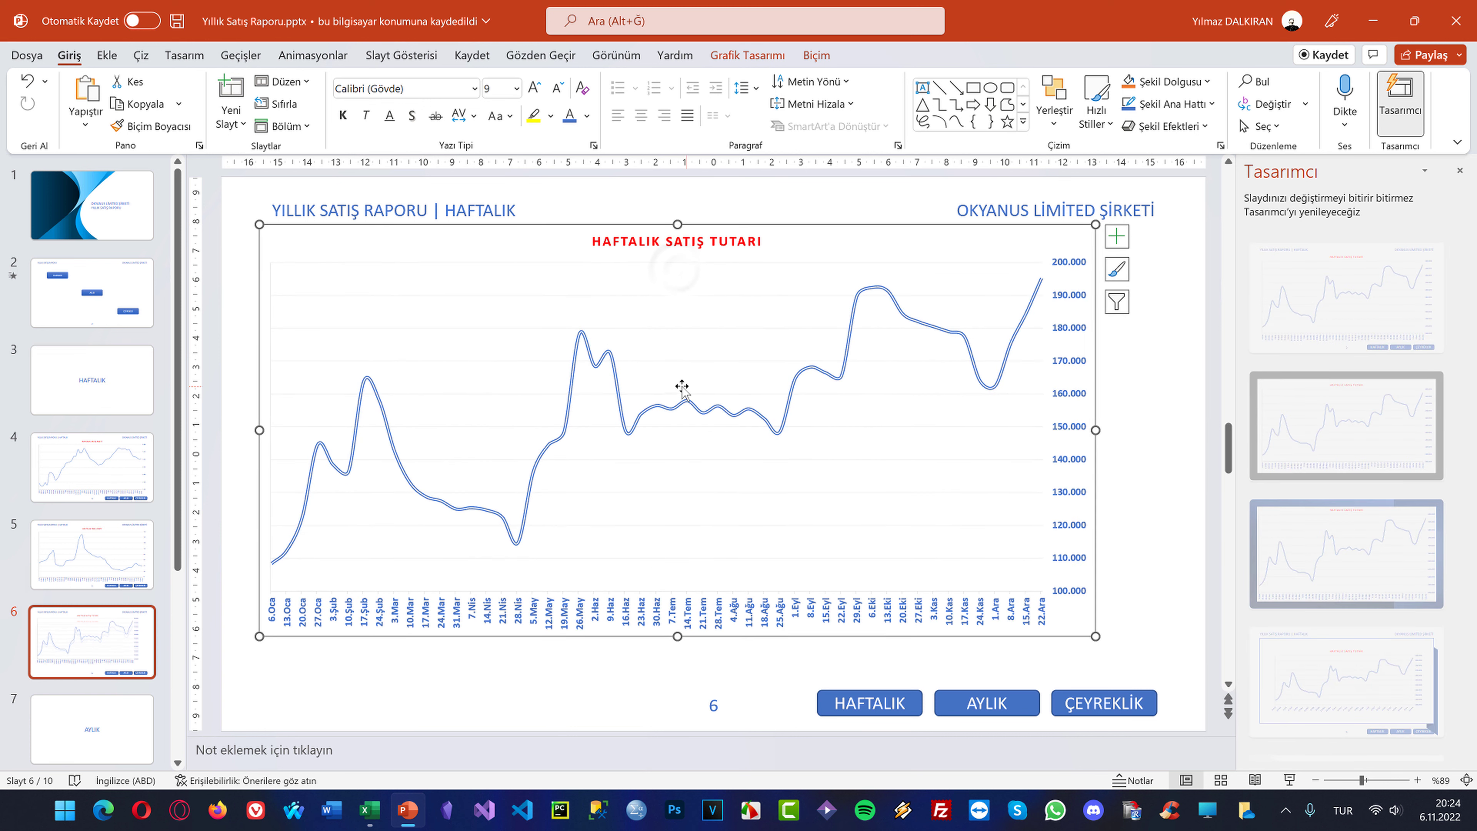
Delete and re-paste the chart, apply the first Designer idea, then go to the AYLIK slide
key(Delete)
right_click(648, 277)
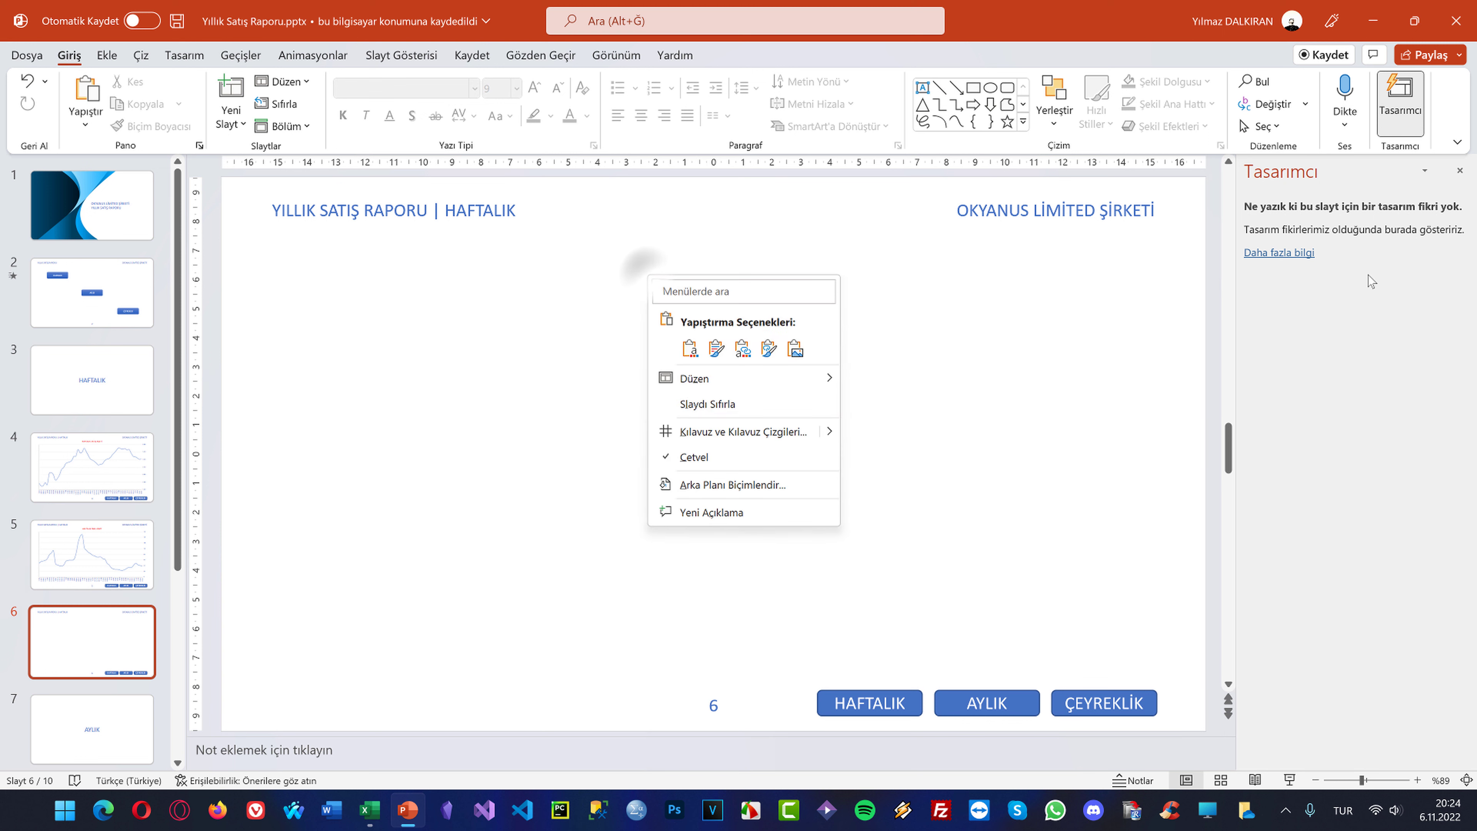
click(1459, 170)
click(1459, 170)
right_click(669, 349)
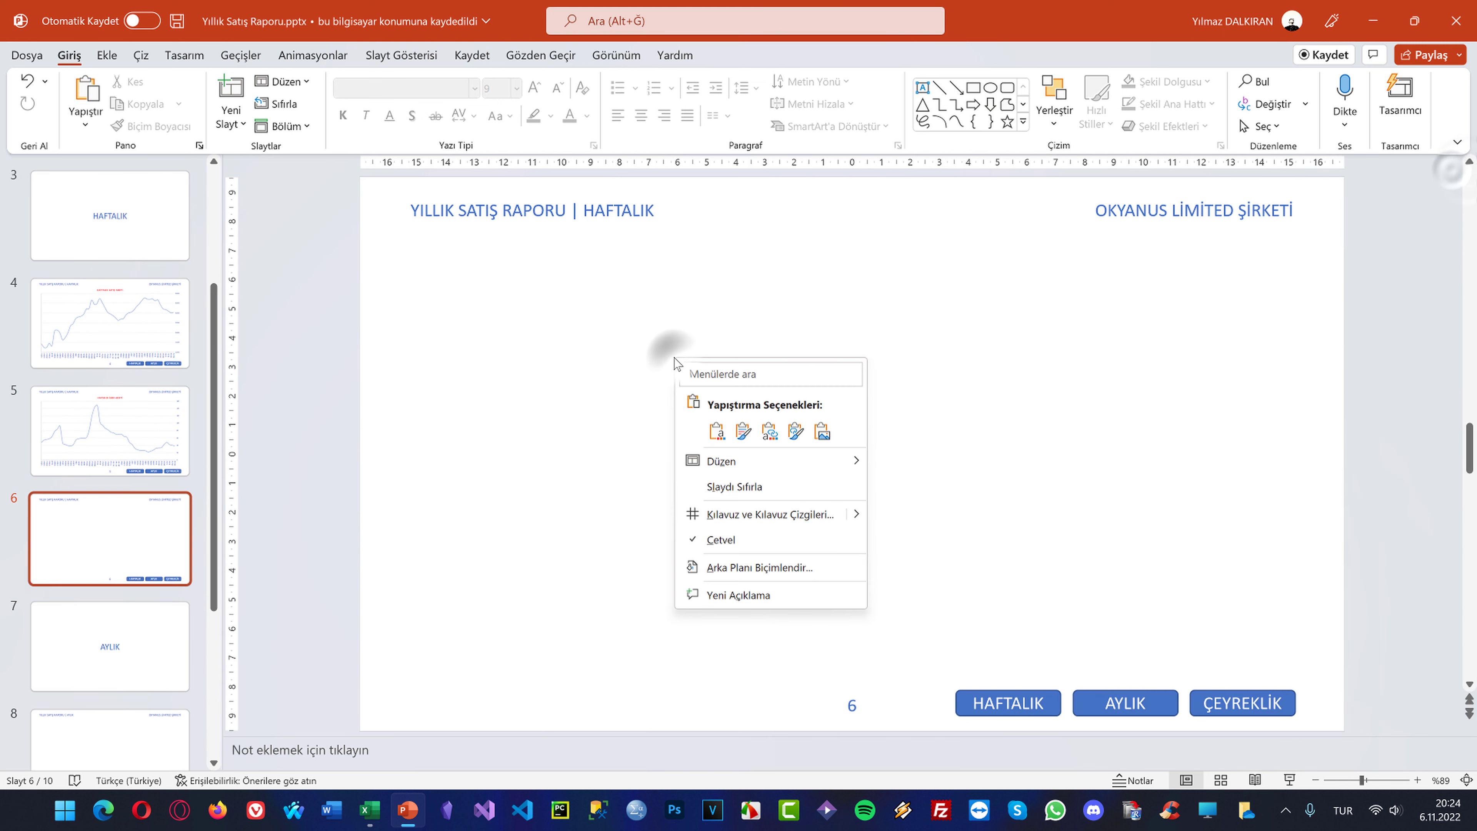
click(795, 431)
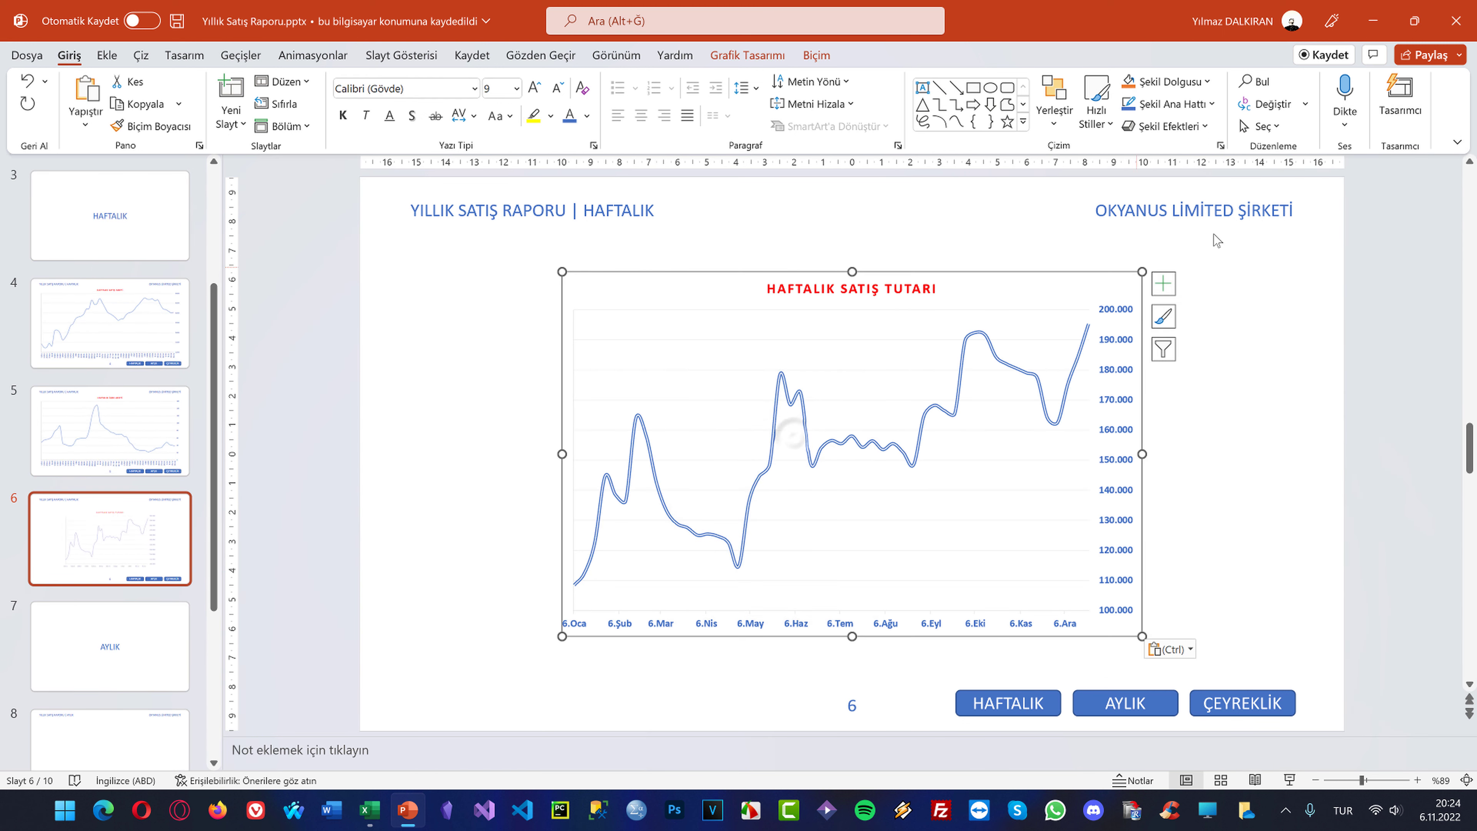
click(1343, 267)
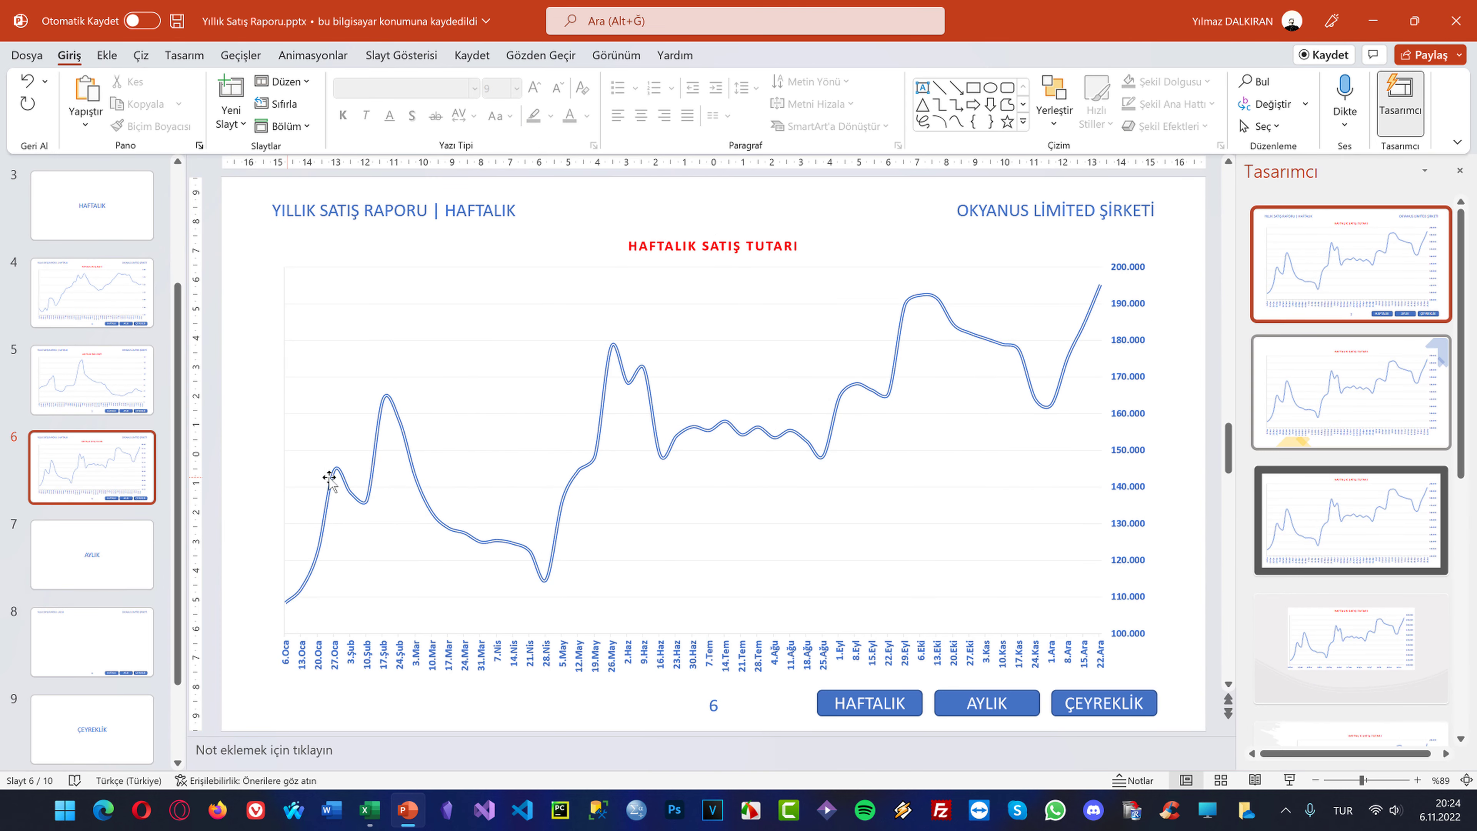
click(1333, 400)
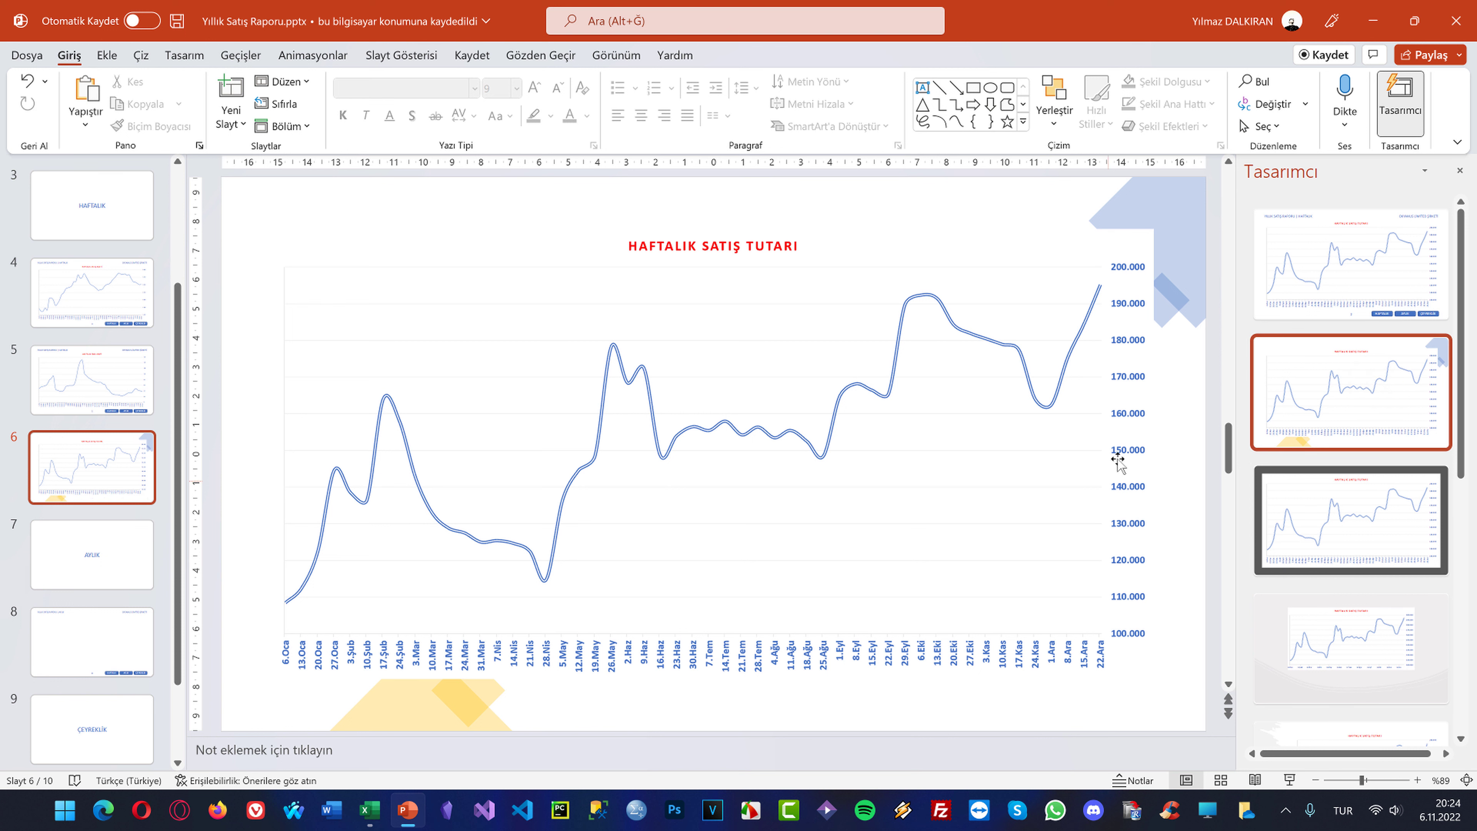
click(1337, 273)
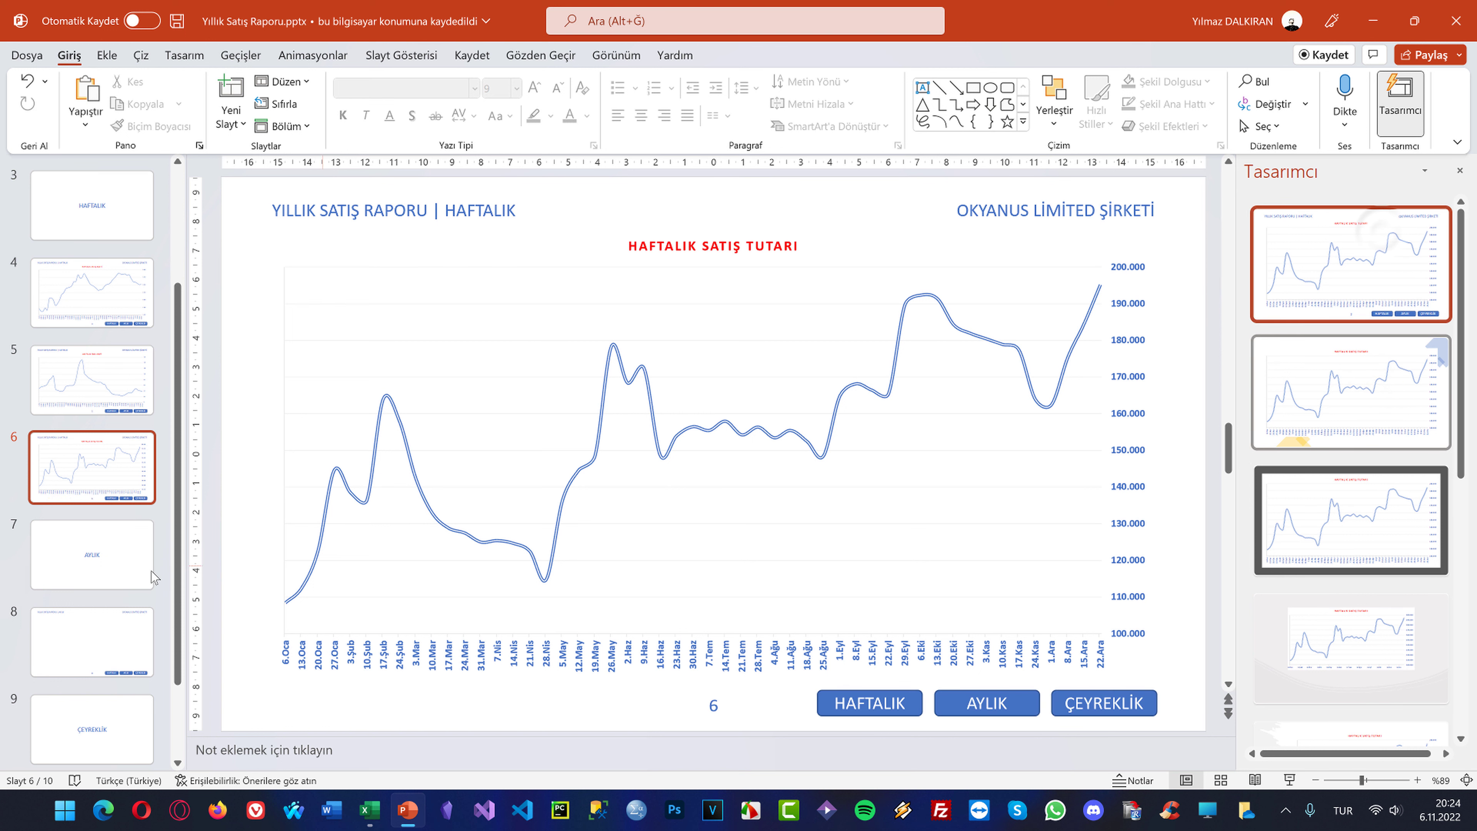
click(111, 578)
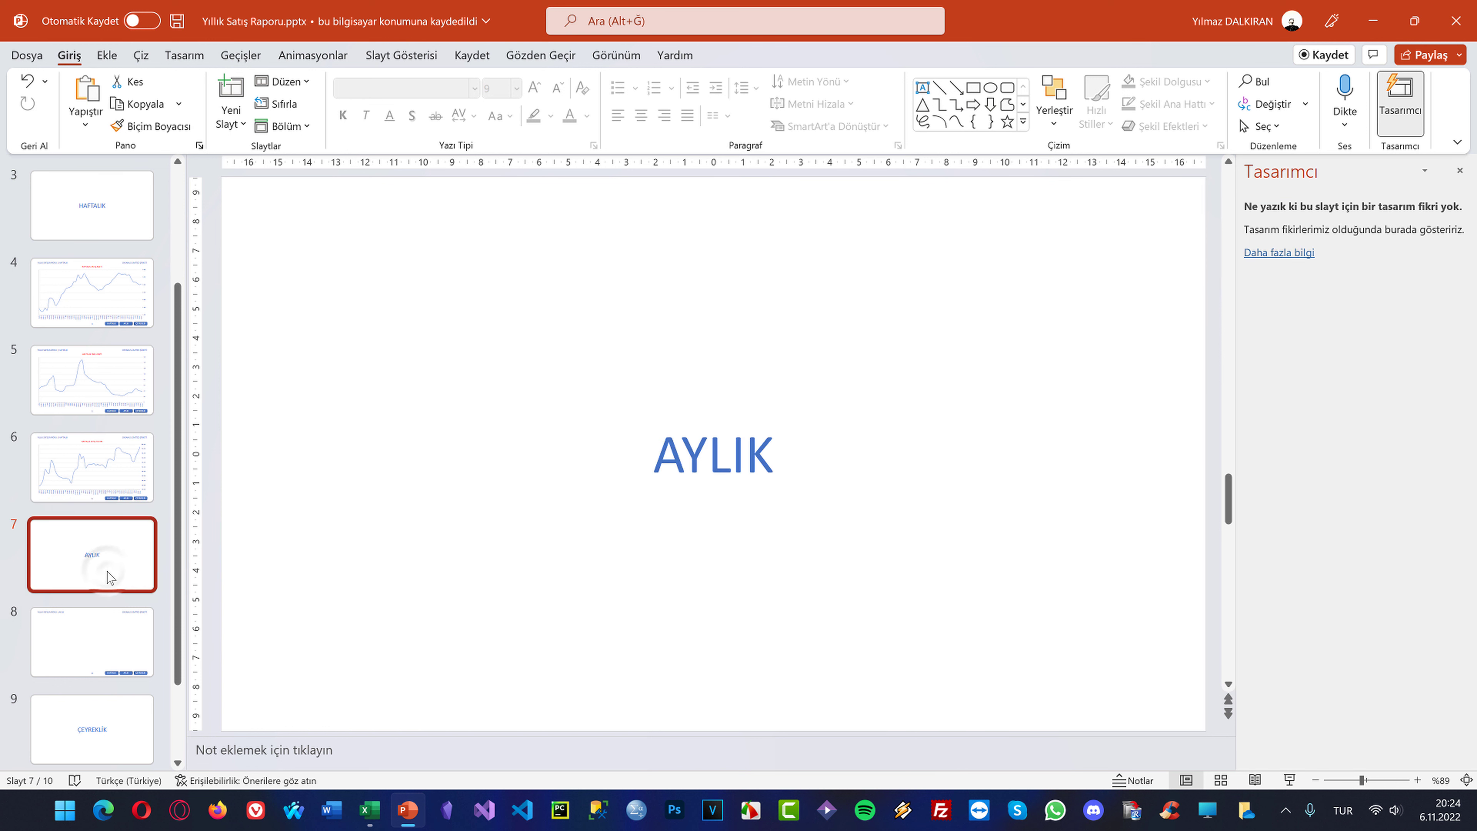
Paste the Aylık Satış Adeti chart onto slide 8, enlarged with a Designer idea
scroll(108, 573, down, 1)
click(109, 573)
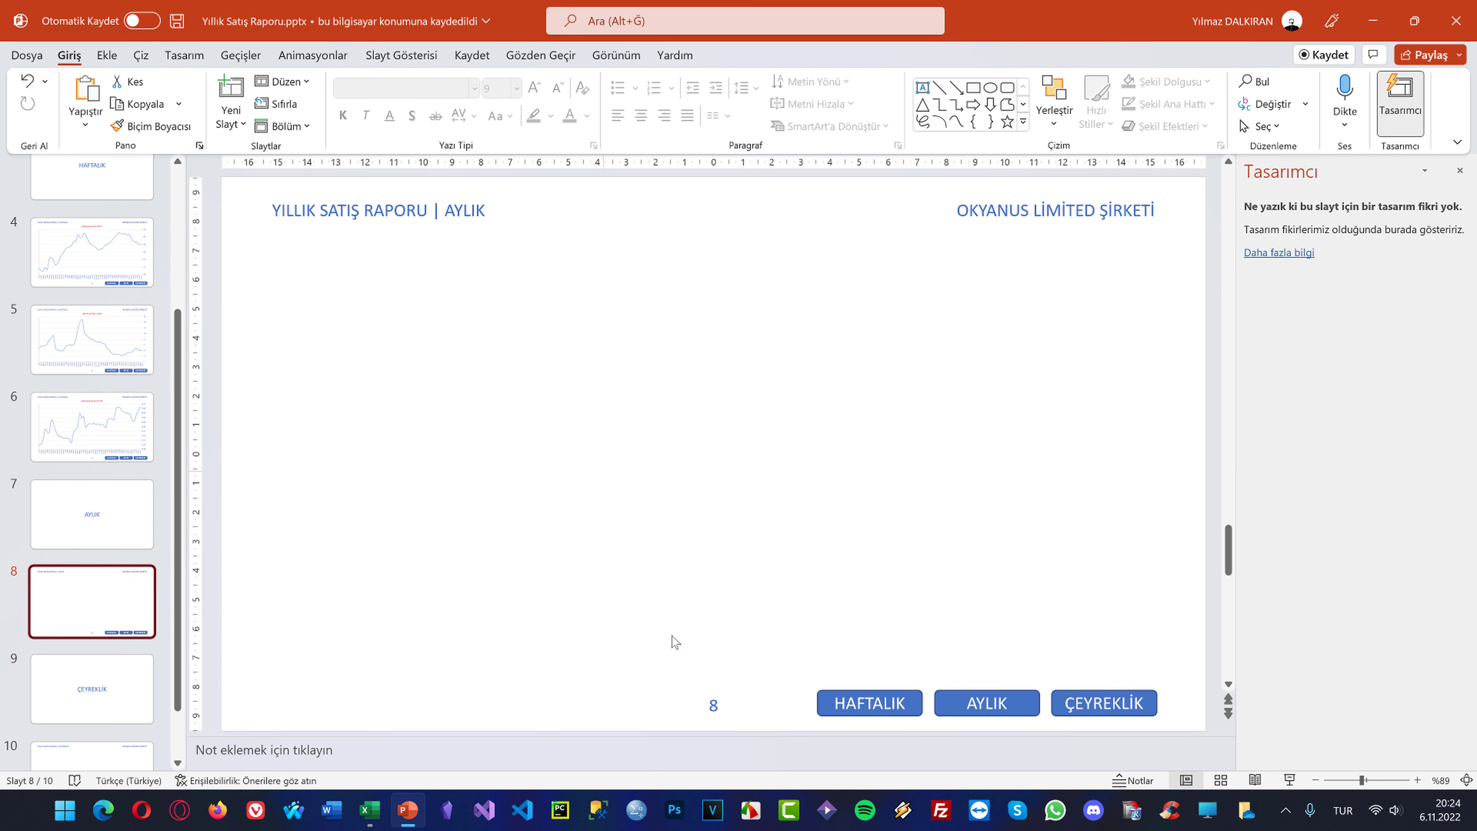
click(366, 814)
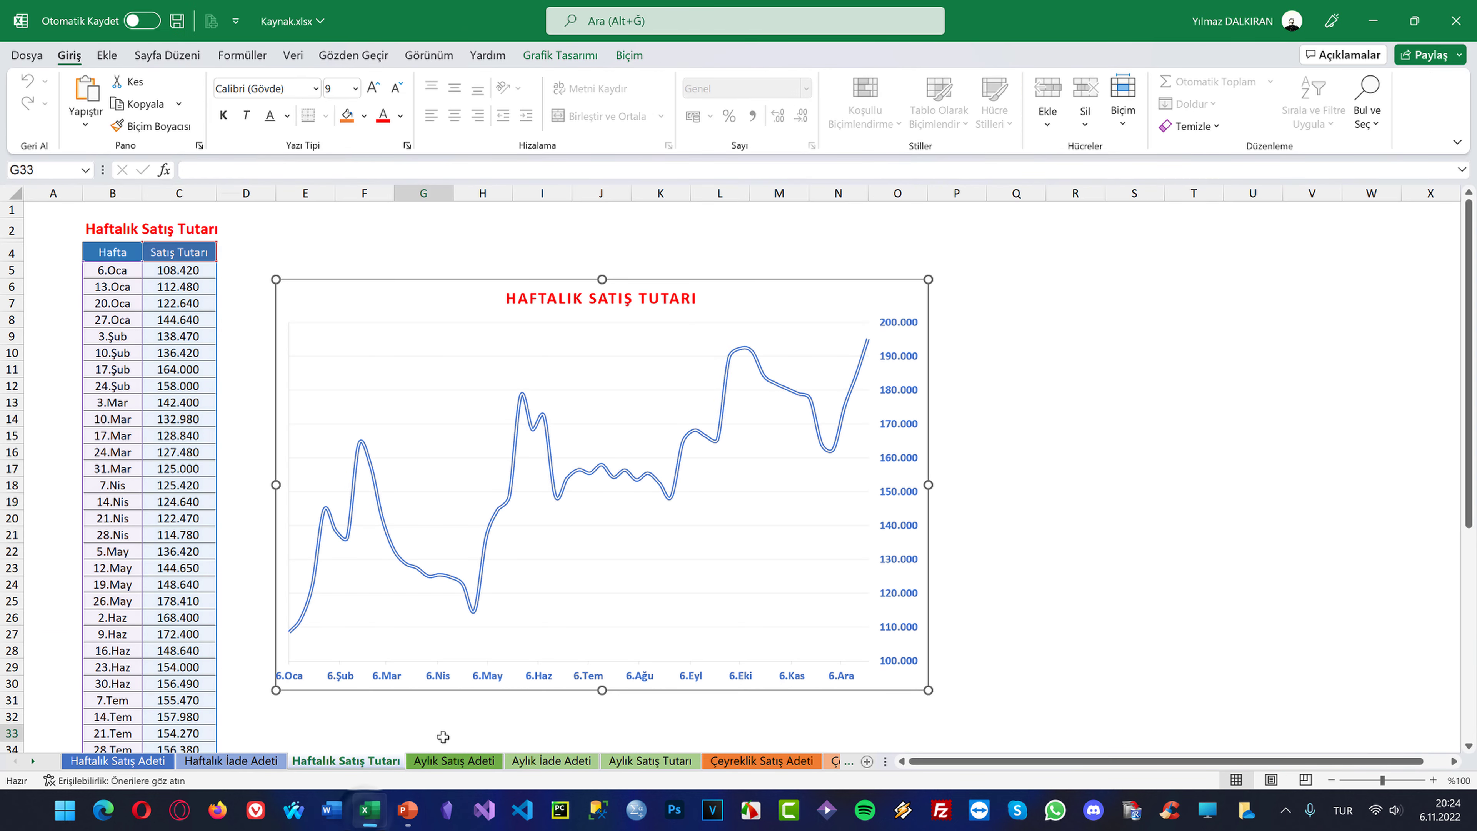
click(454, 760)
click(476, 314)
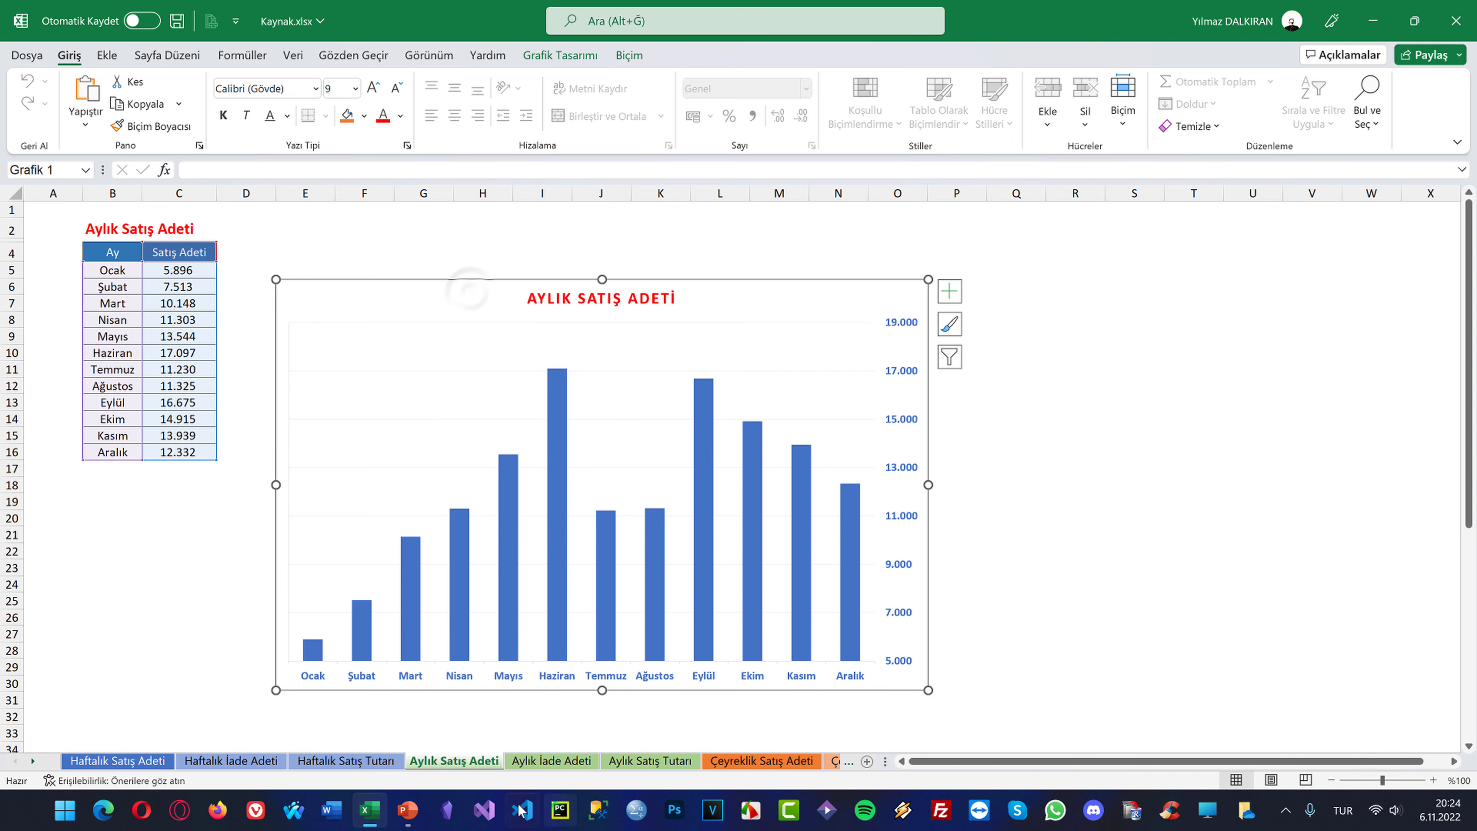
click(414, 820)
right_click(506, 329)
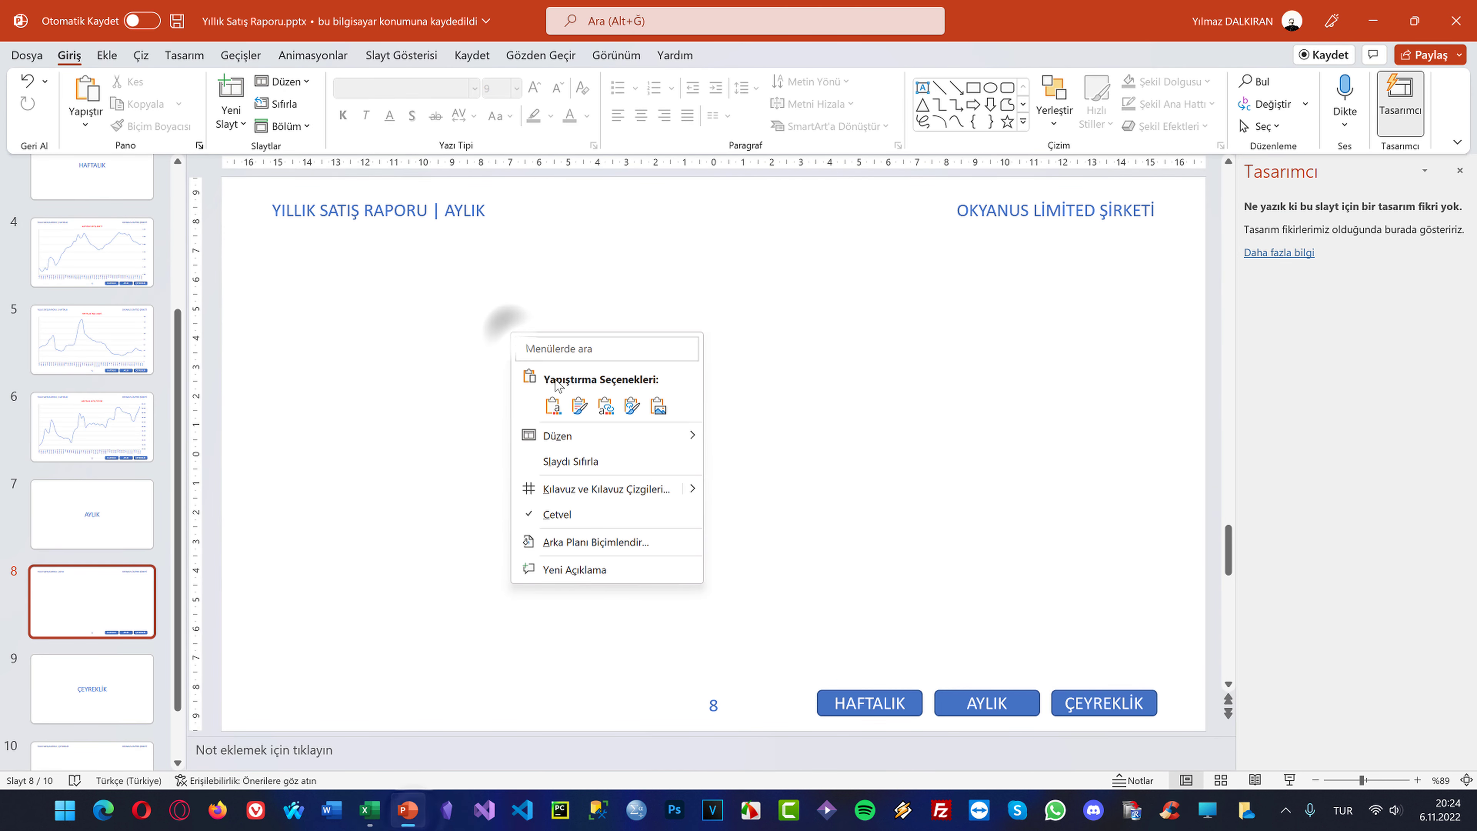
click(625, 402)
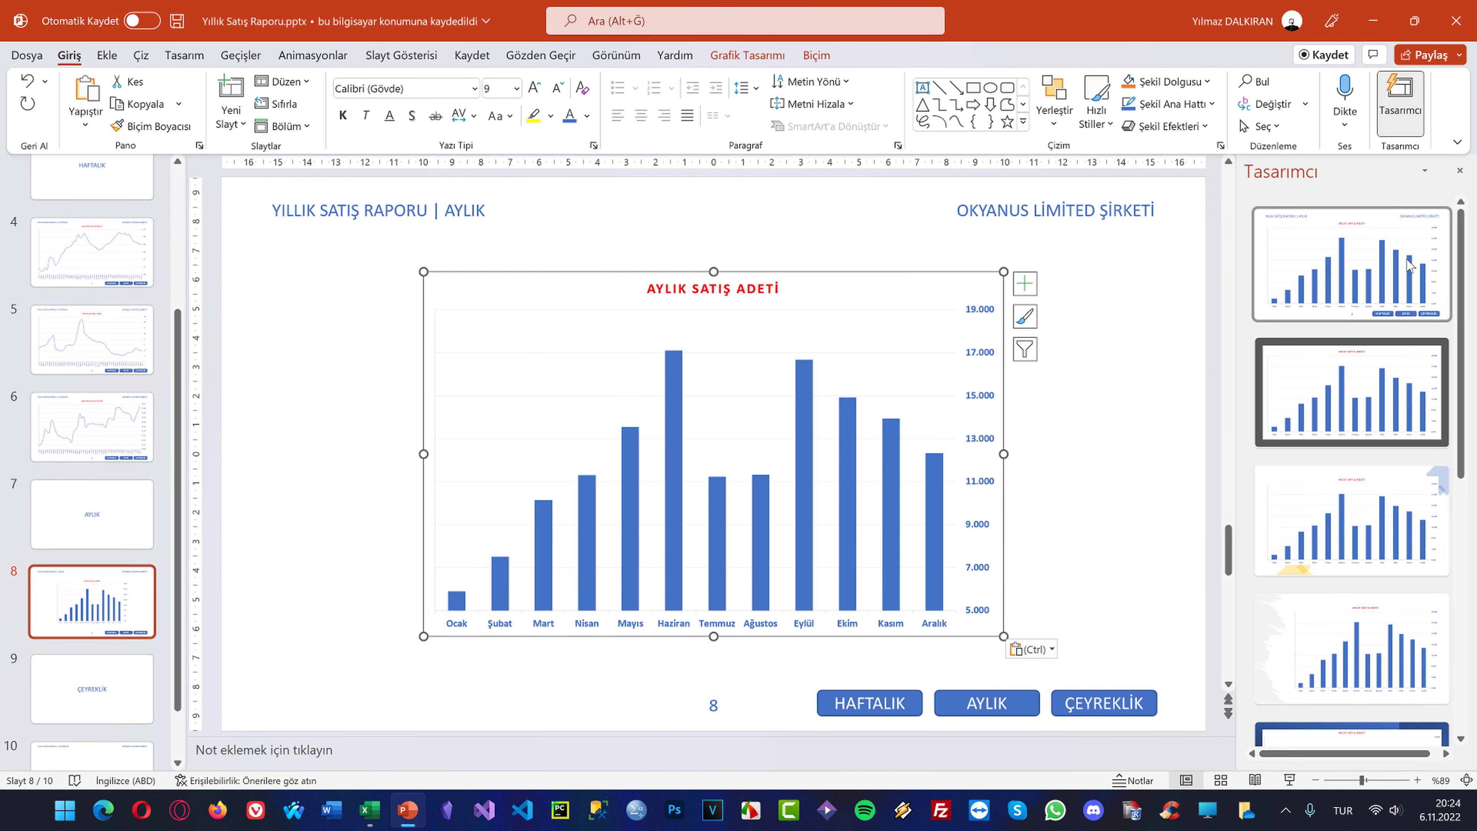
click(1408, 265)
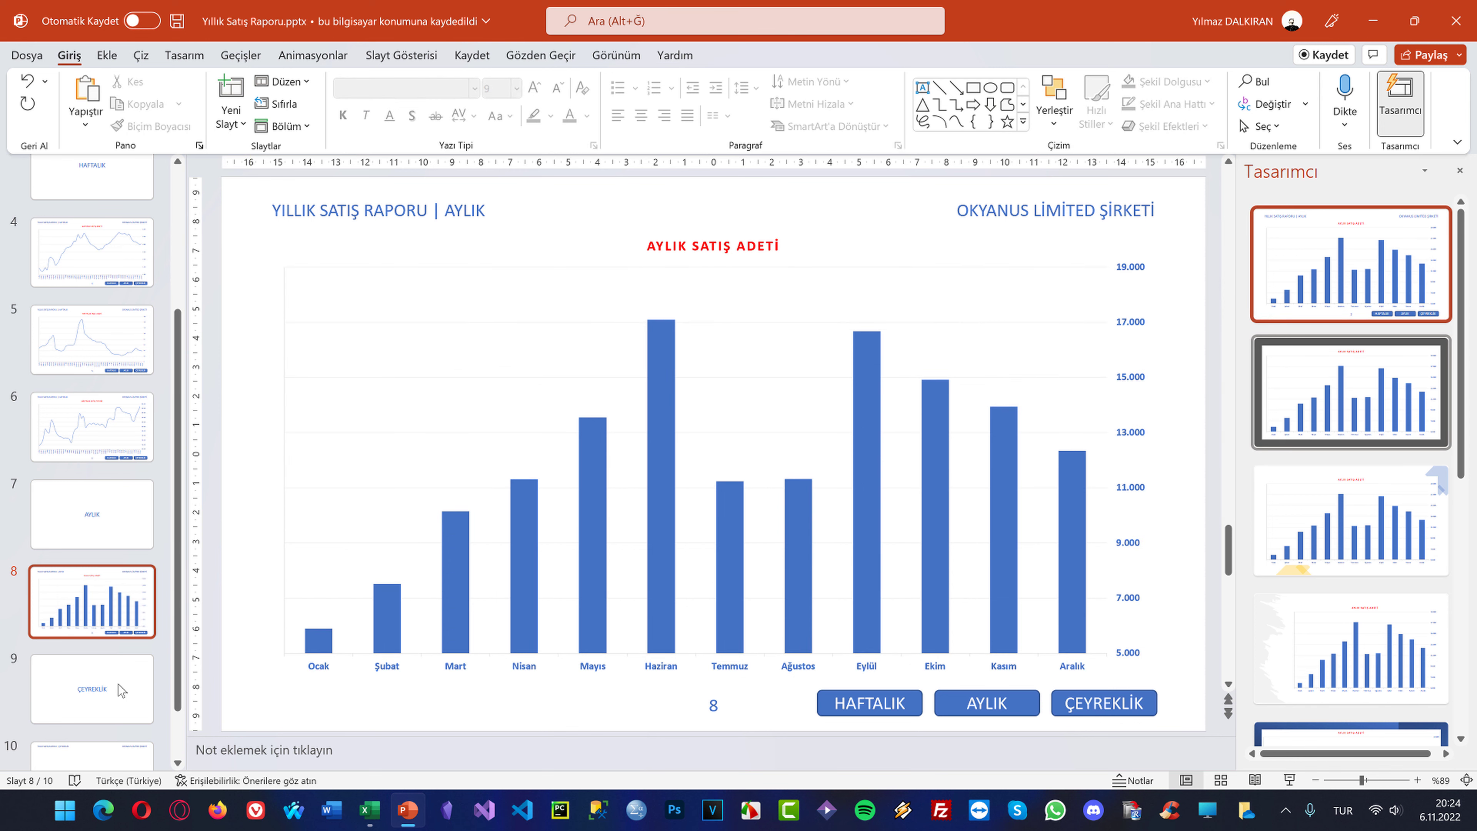
Add an Aylık İçerik slide 9 holding the Aylık İade Adeti chart, enlarged by Designer
click(237, 123)
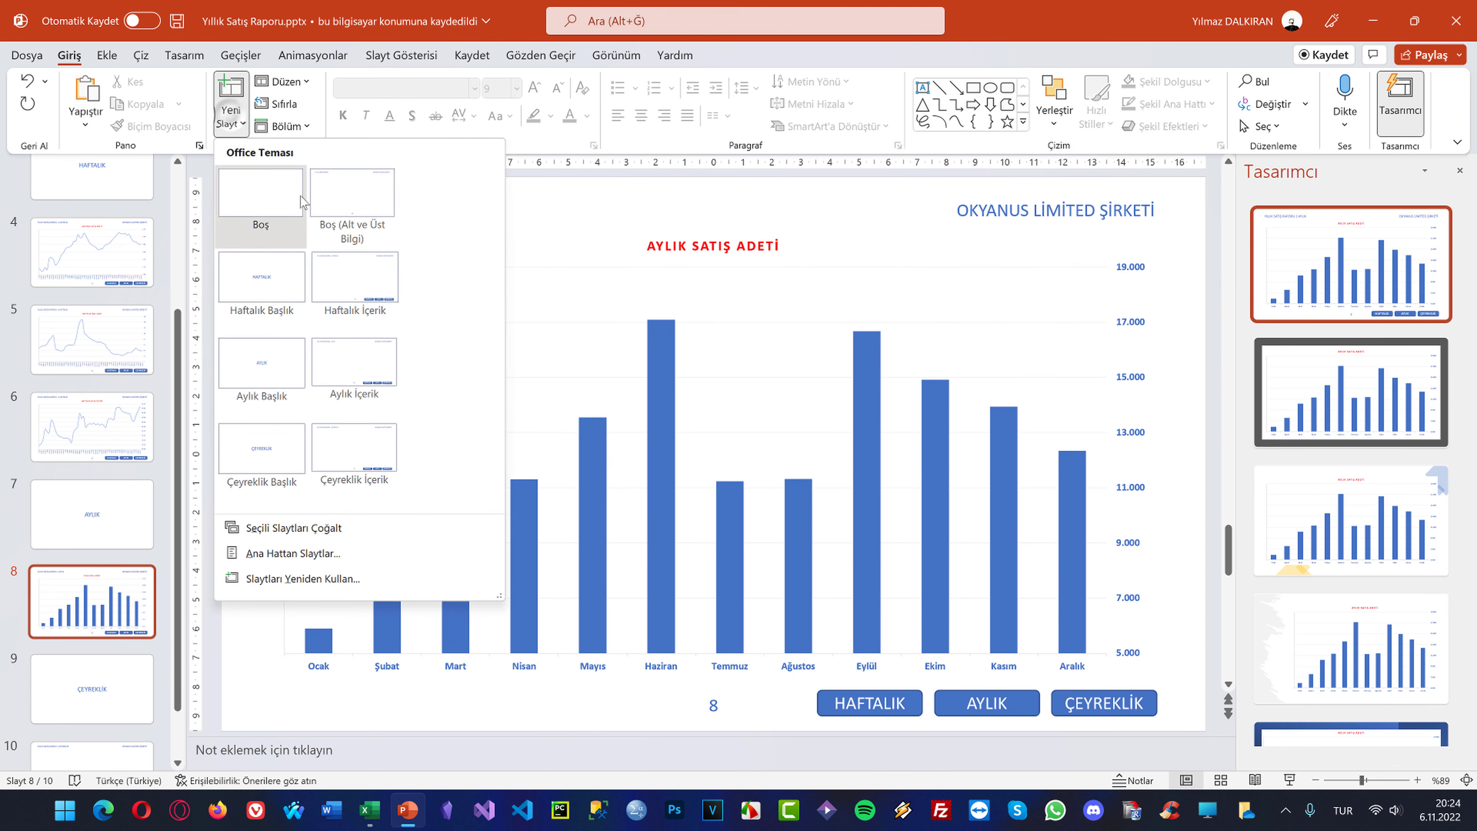
click(375, 364)
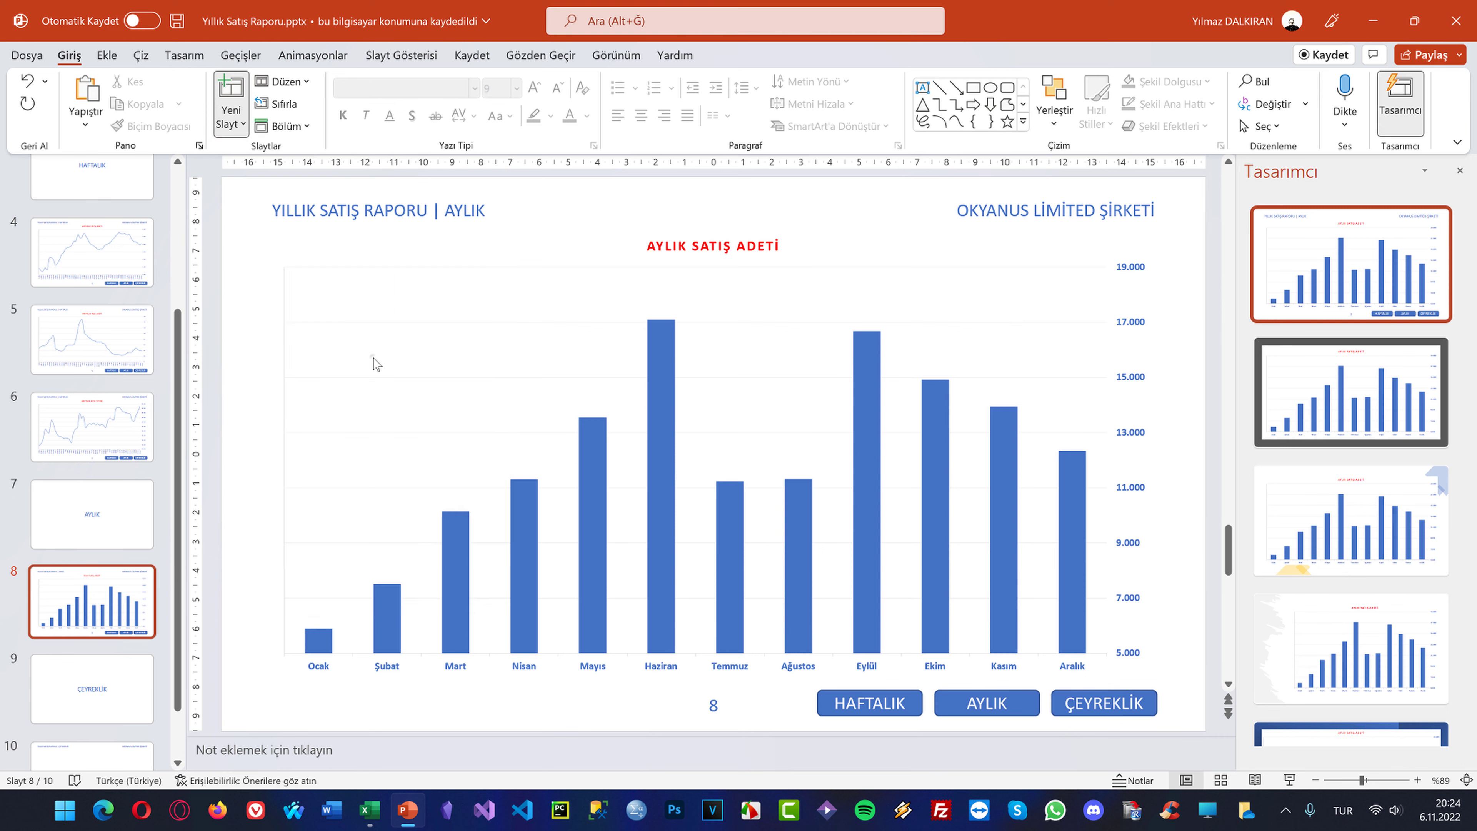
click(378, 814)
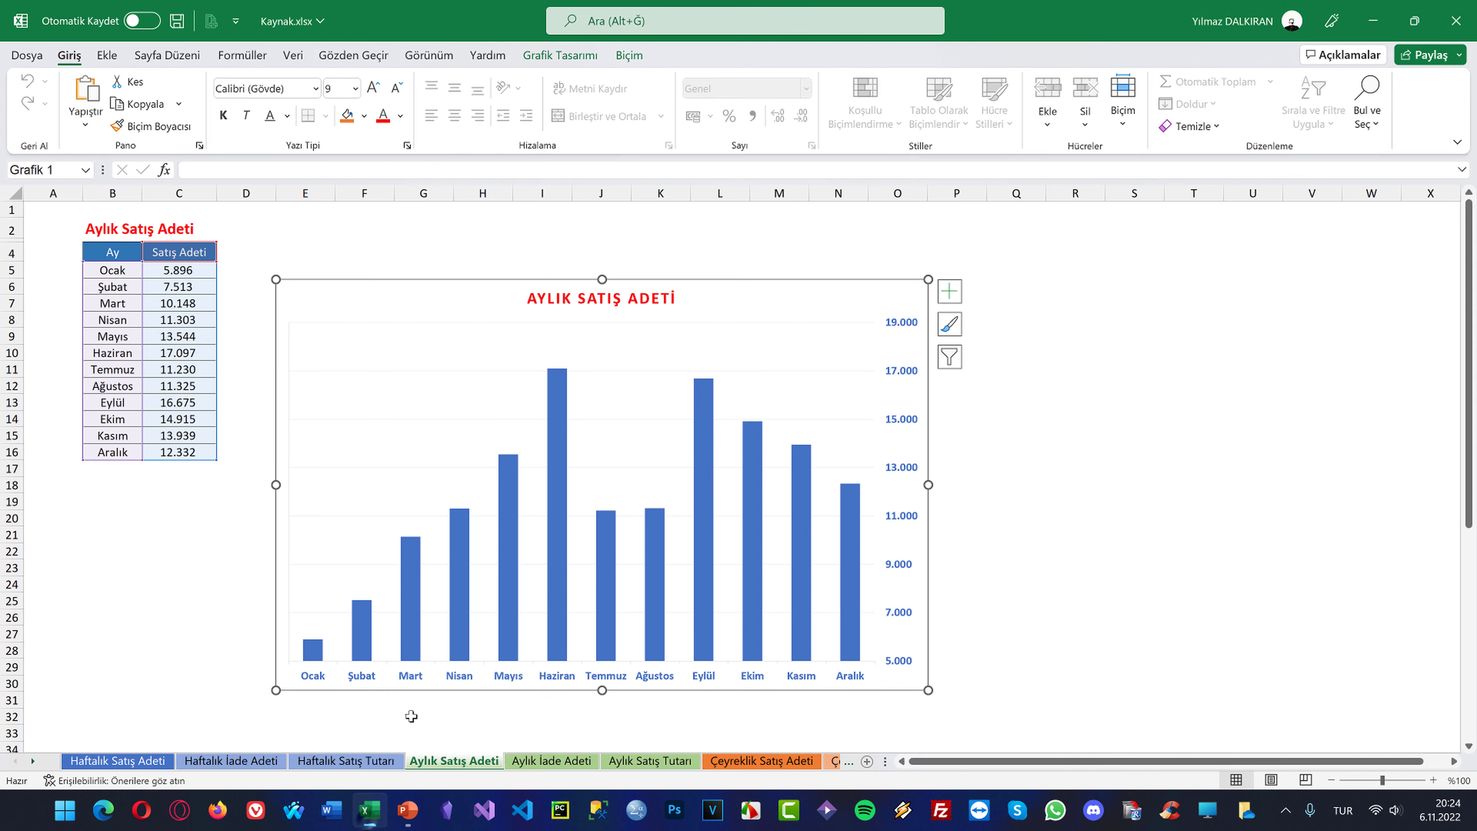
click(554, 761)
click(465, 304)
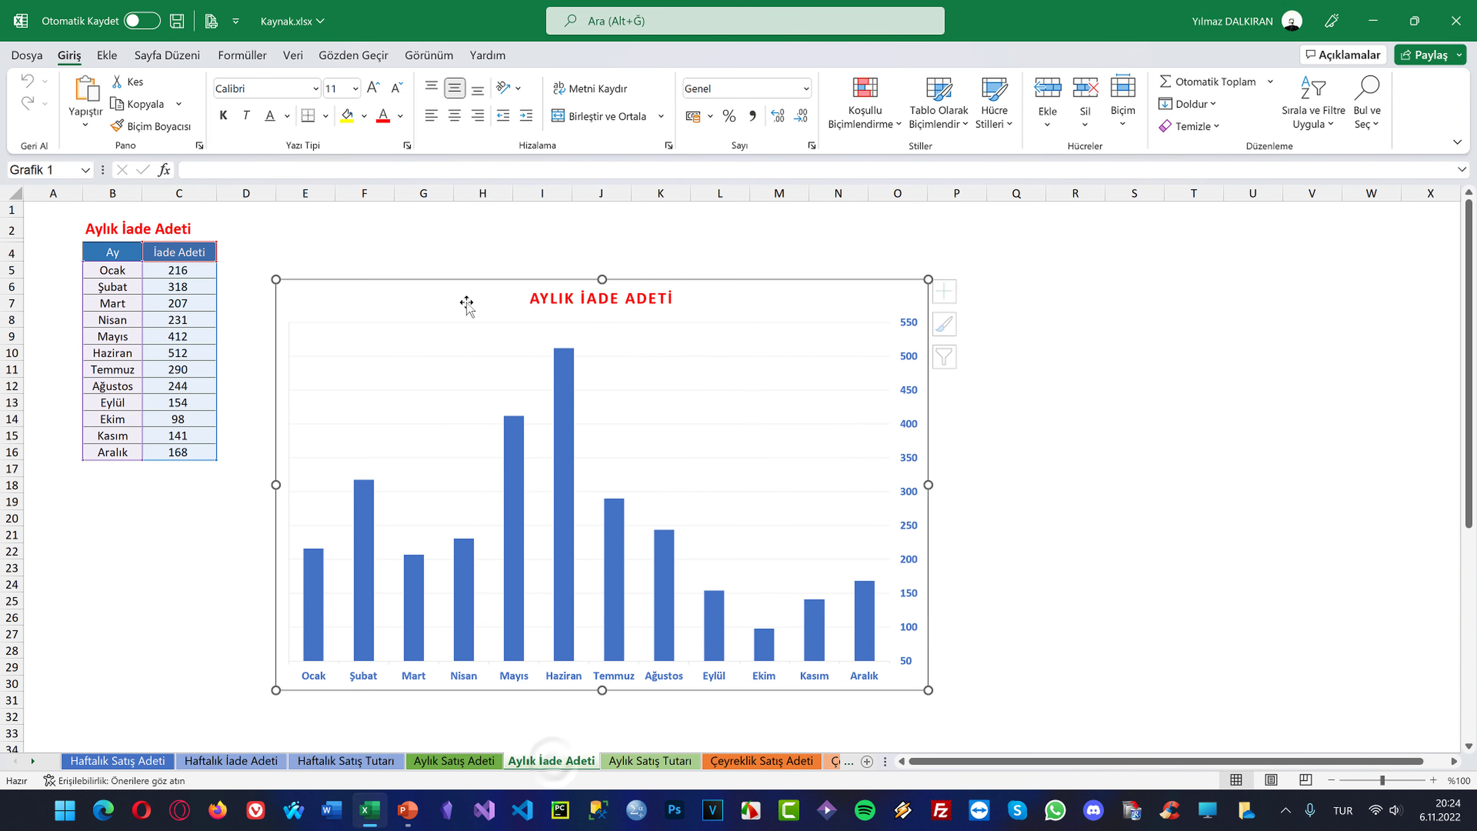
click(413, 810)
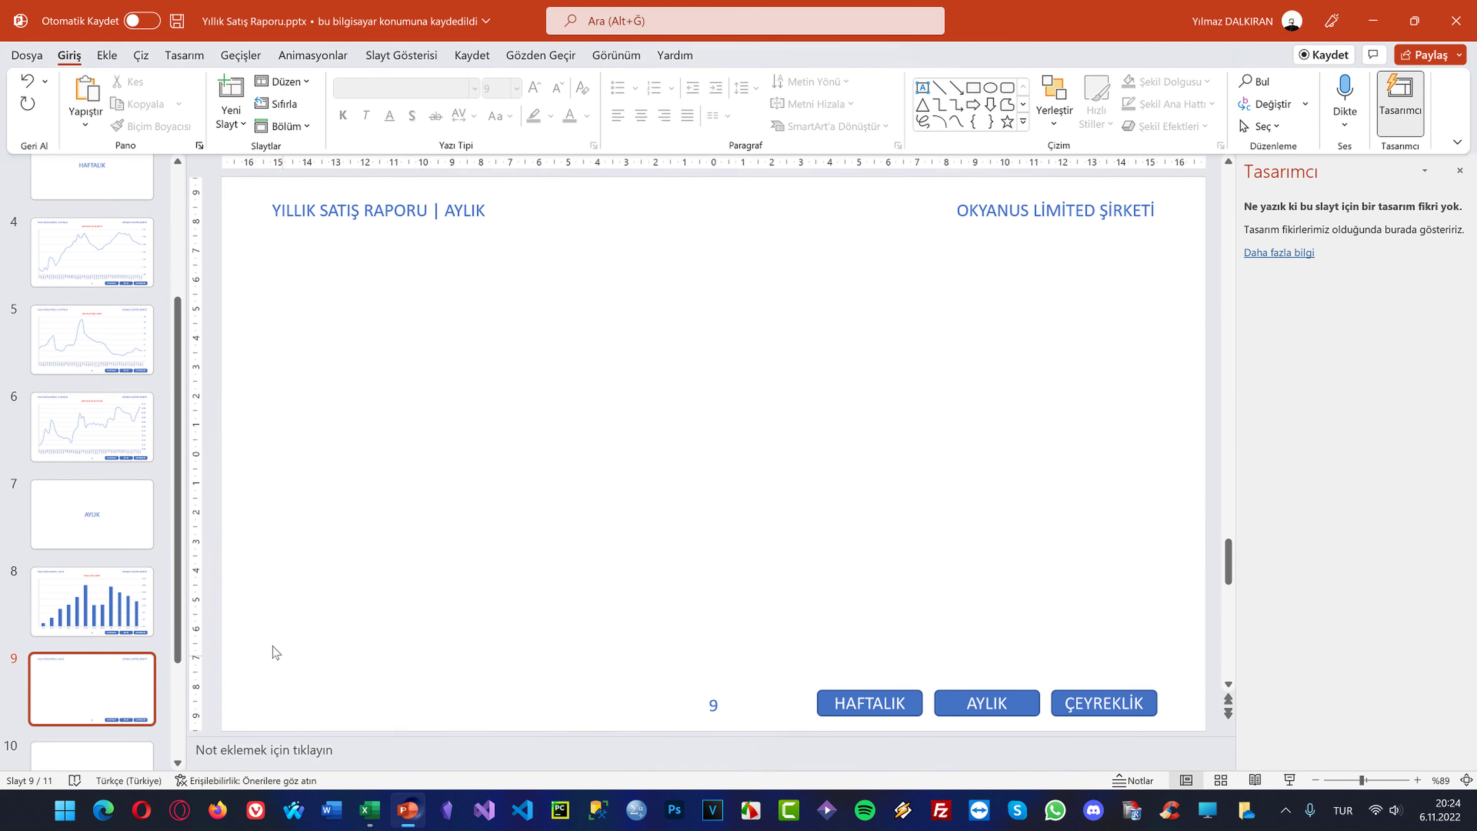
right_click(439, 329)
click(555, 401)
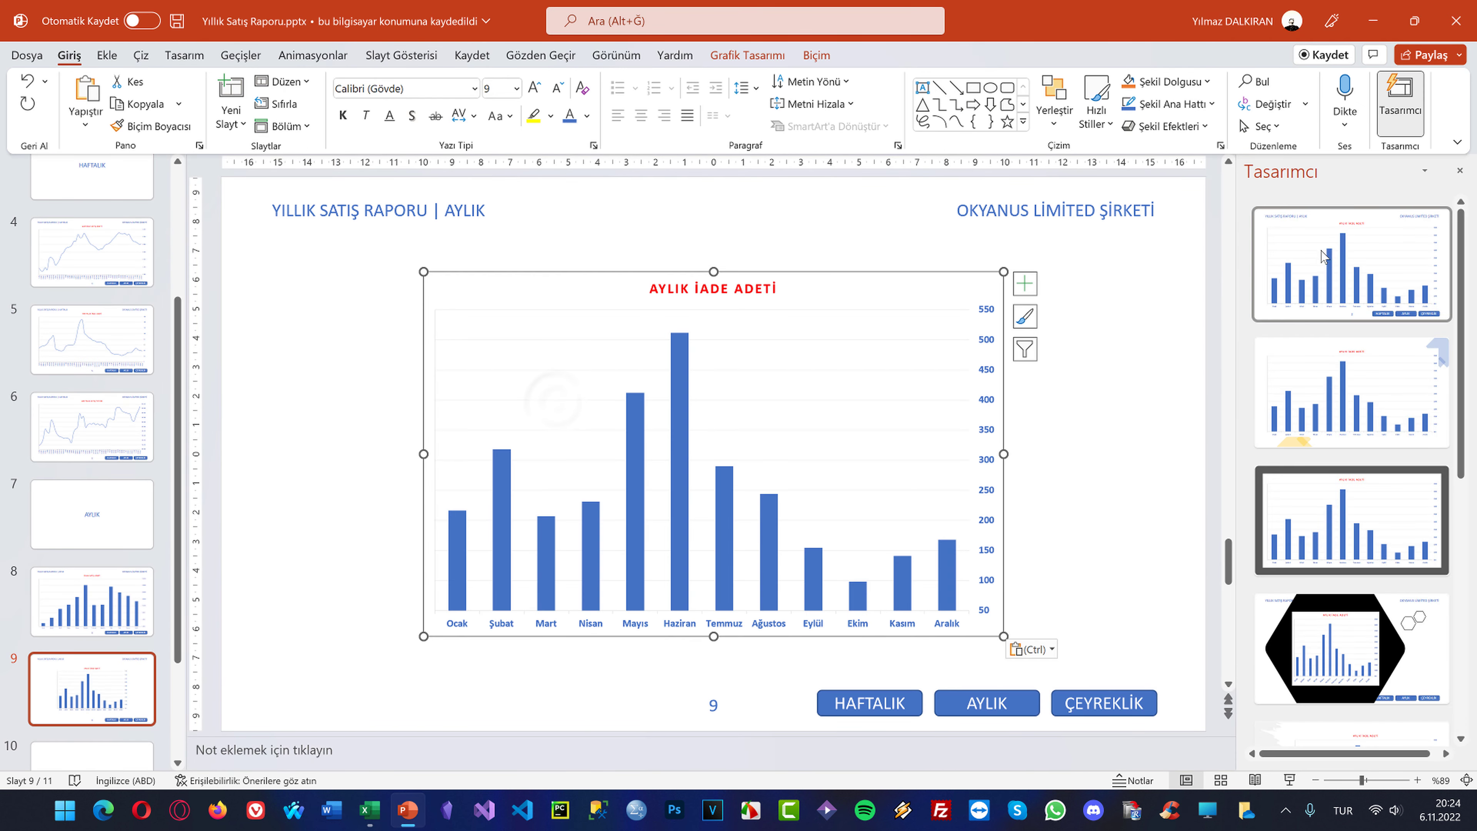
click(1324, 256)
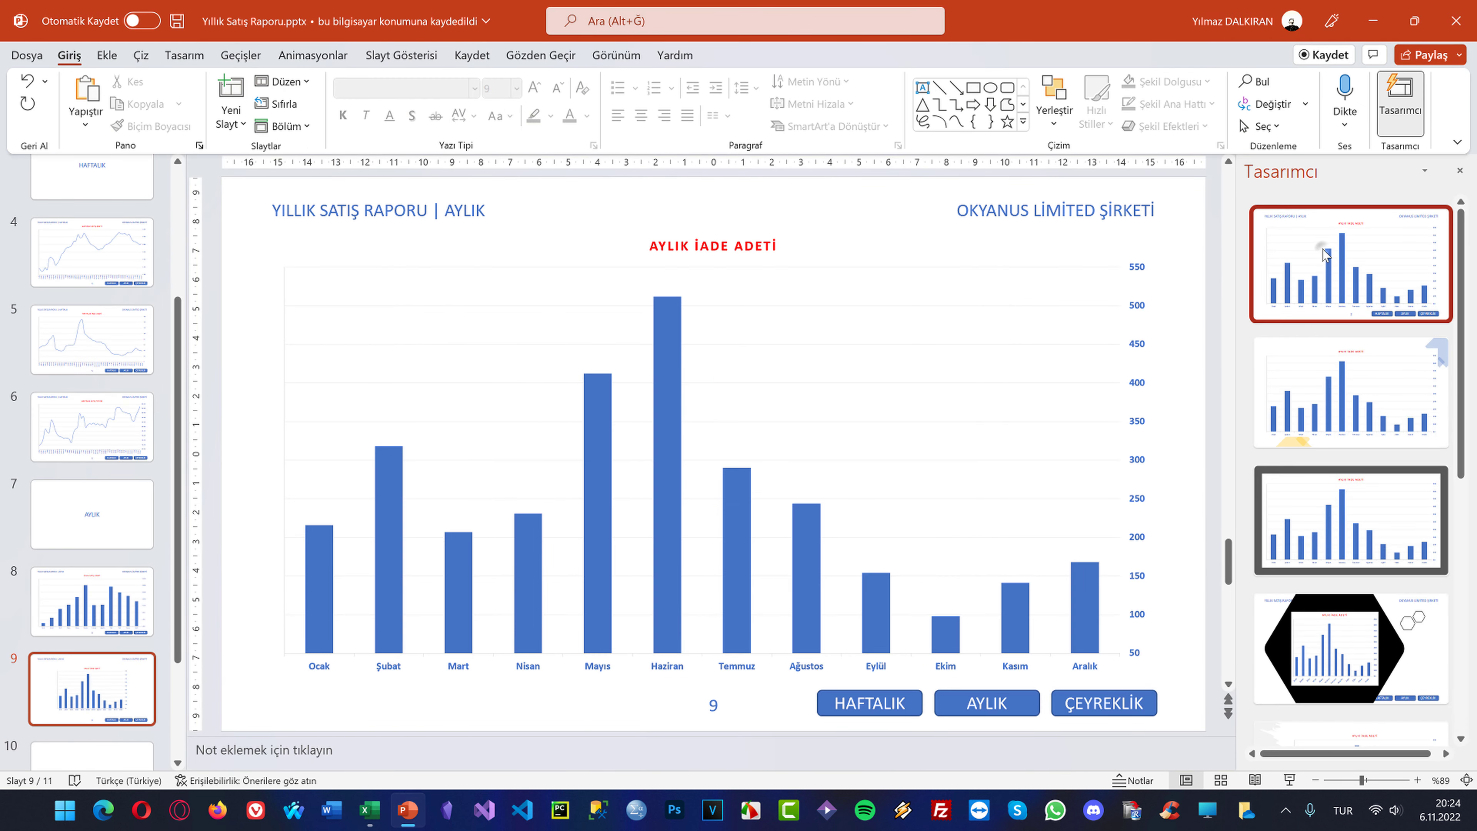
click(229, 120)
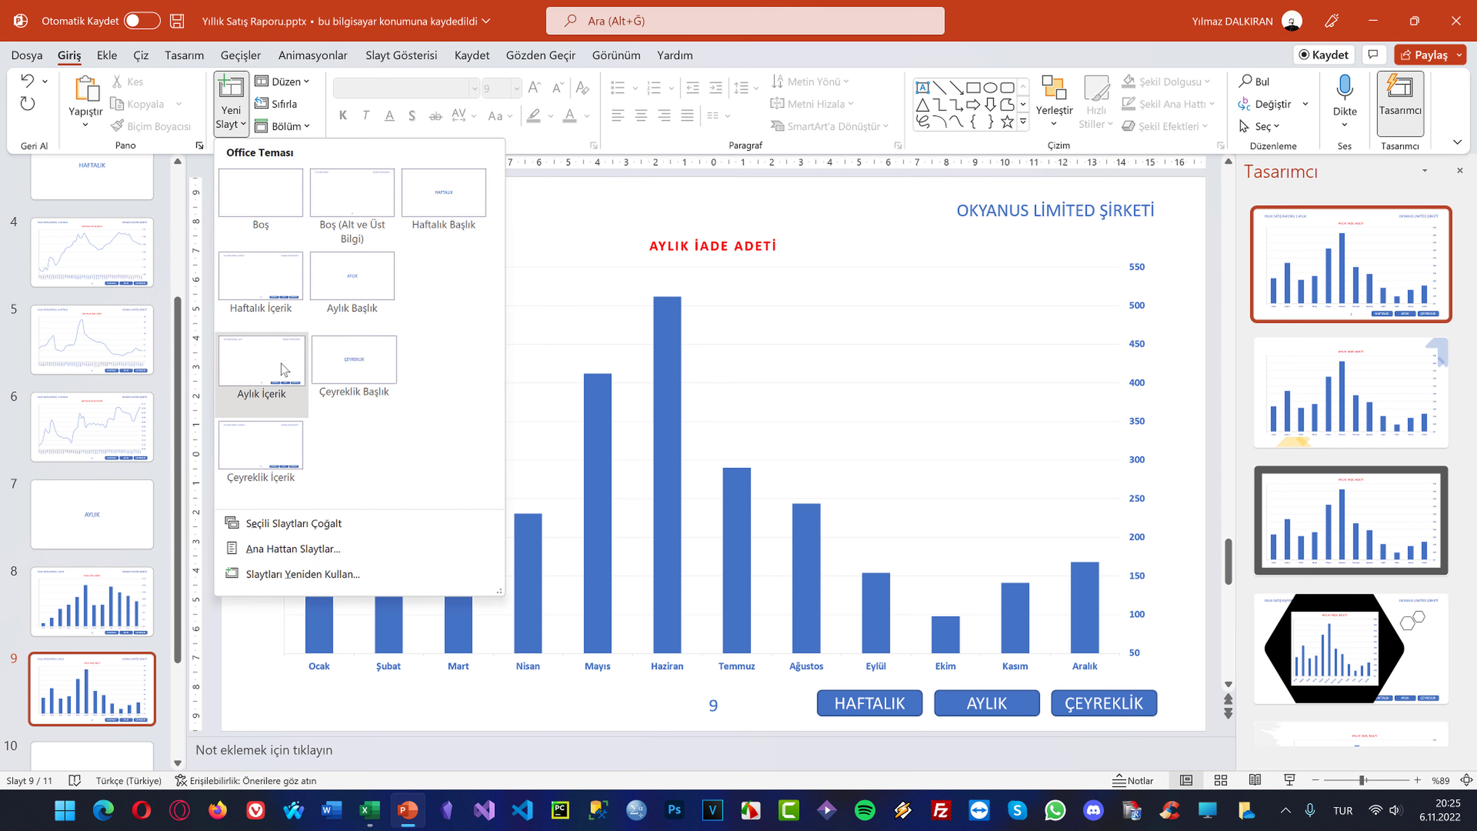
Add an Aylık İçerik slide 10 with the Aylık Satış Tutarı chart, enlarged via the first Designer idea
click(274, 377)
click(370, 810)
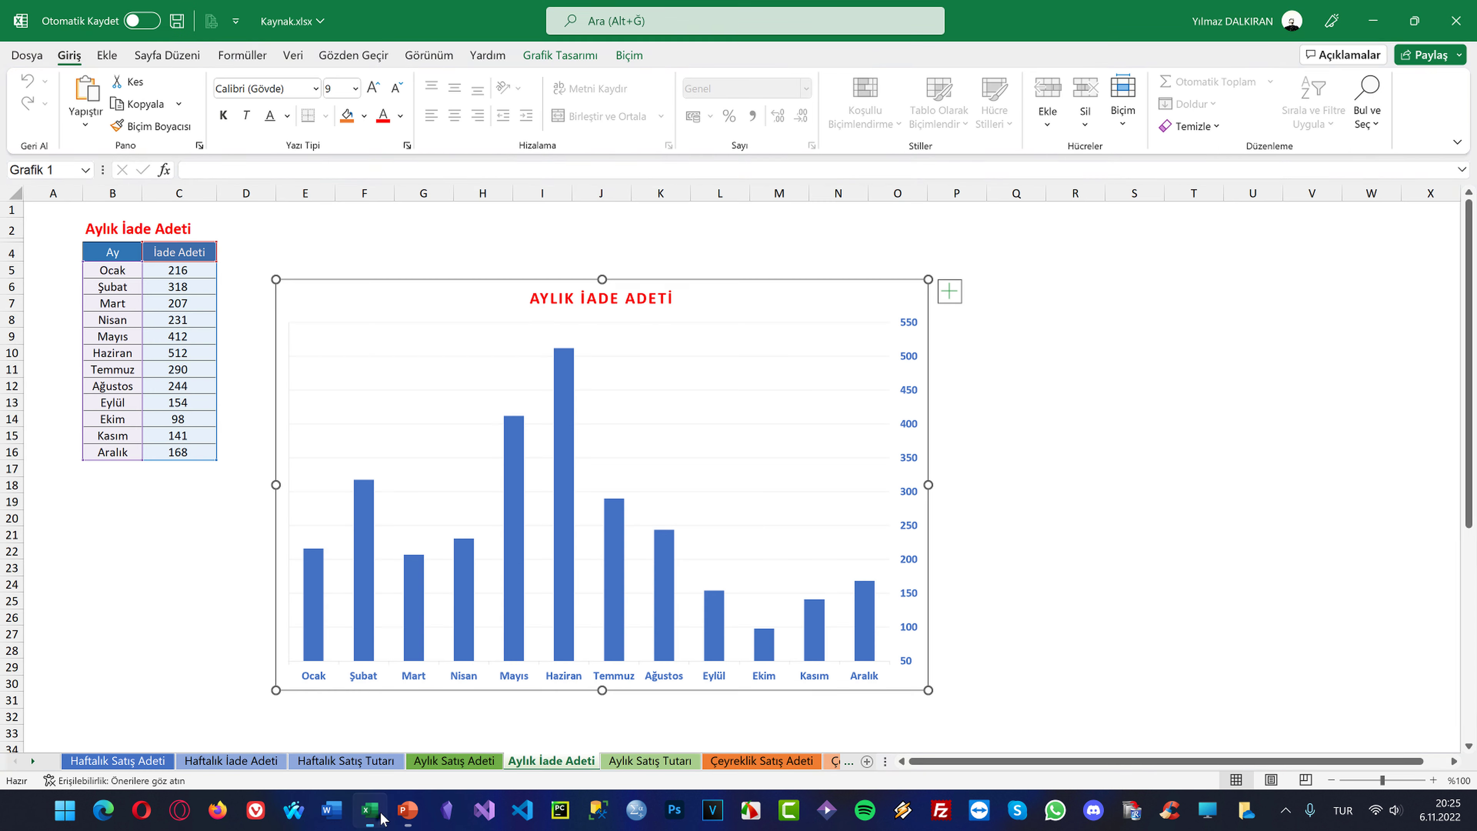
click(650, 760)
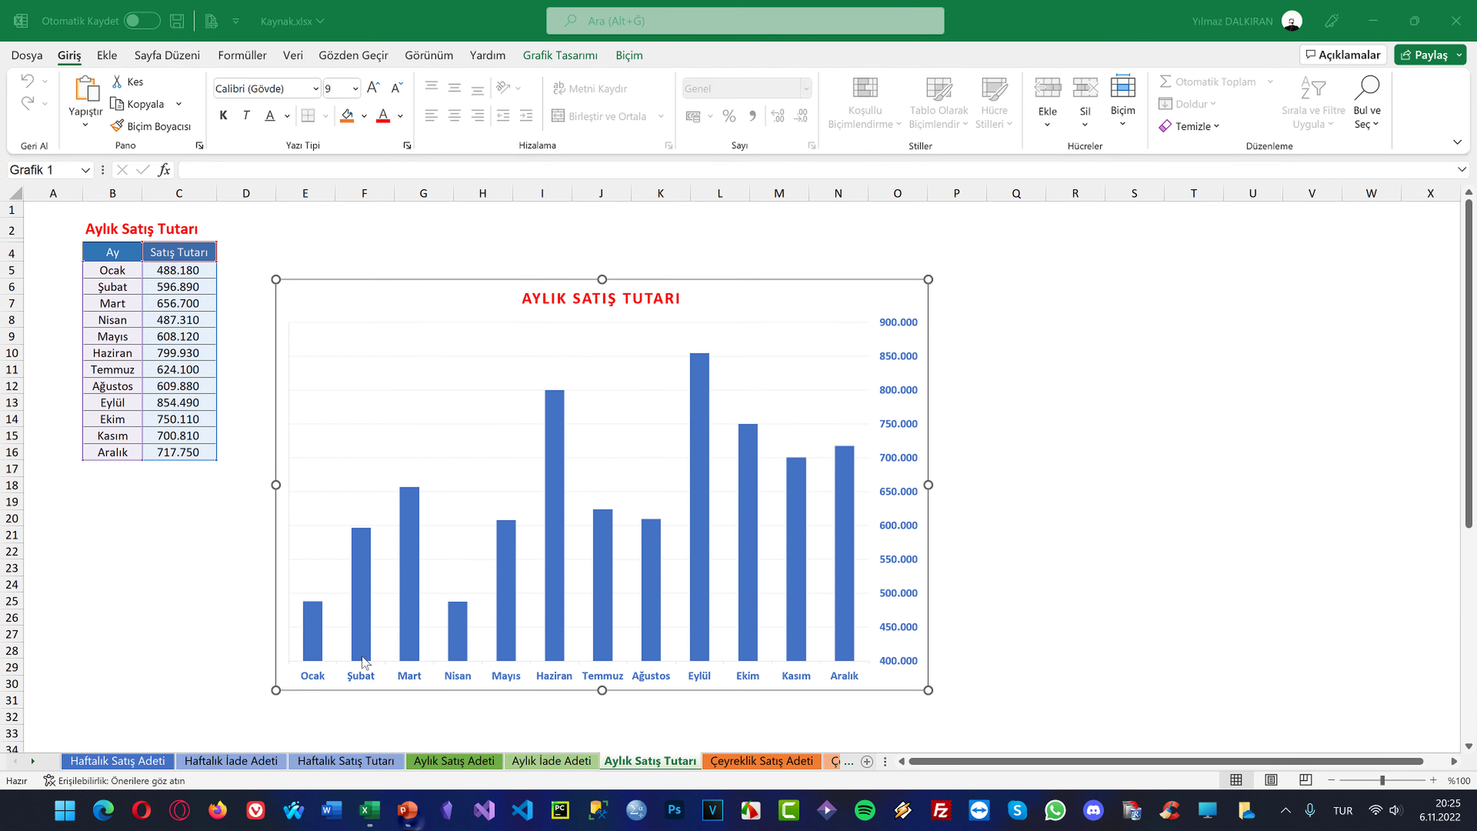
click(408, 810)
right_click(486, 322)
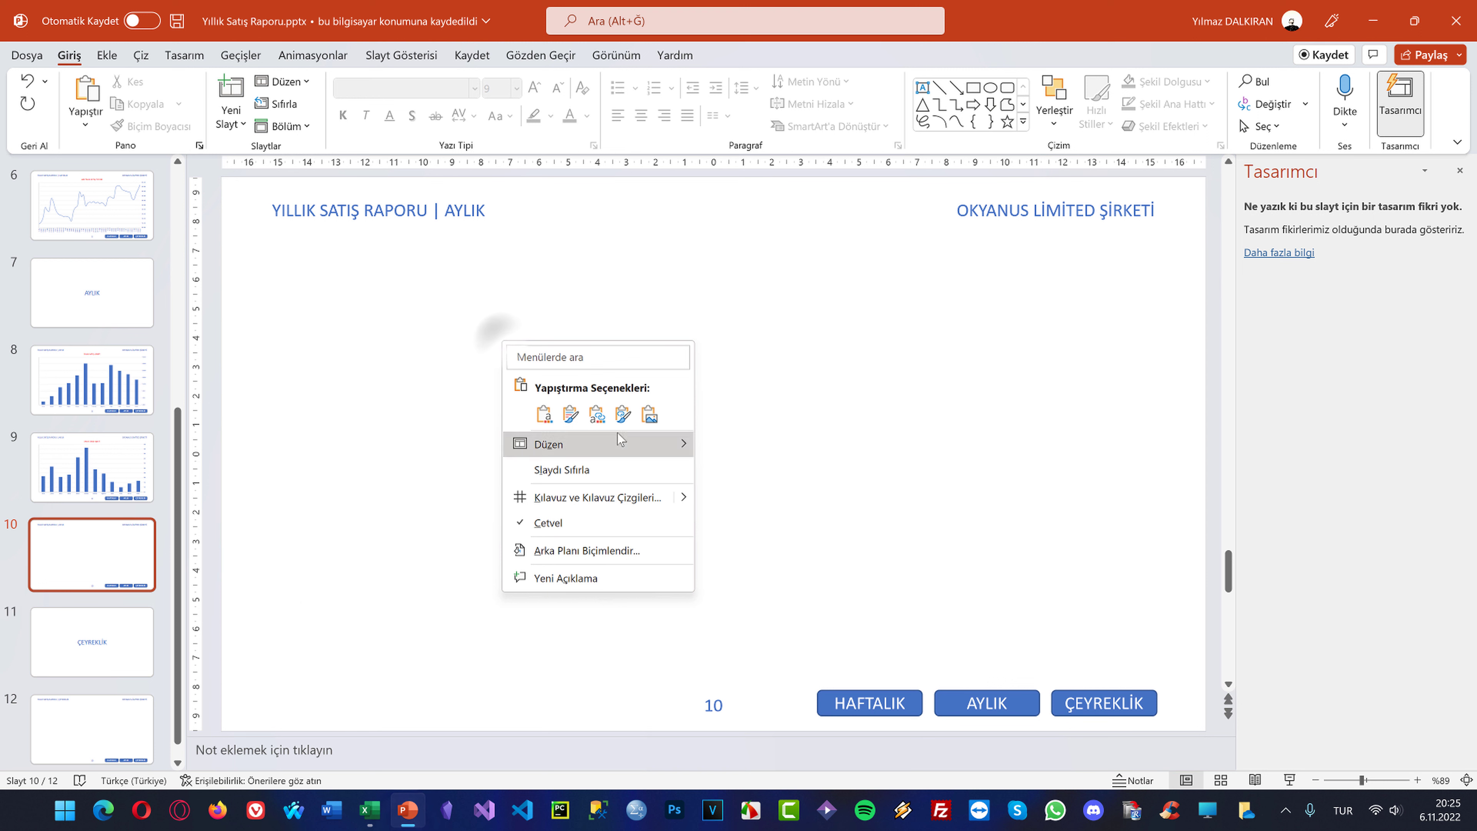
click(625, 415)
click(1294, 302)
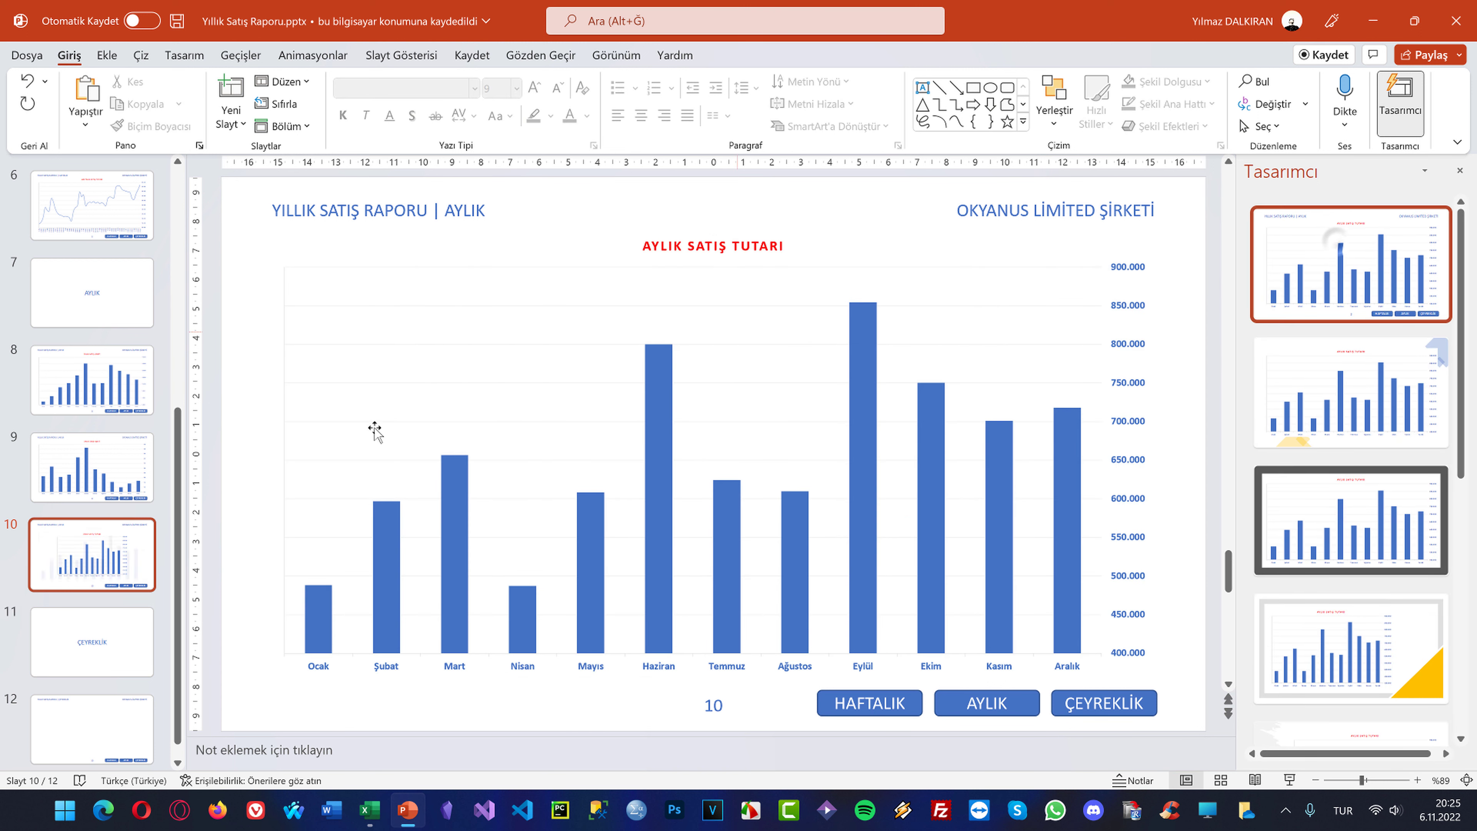
click(88, 667)
key(Down)
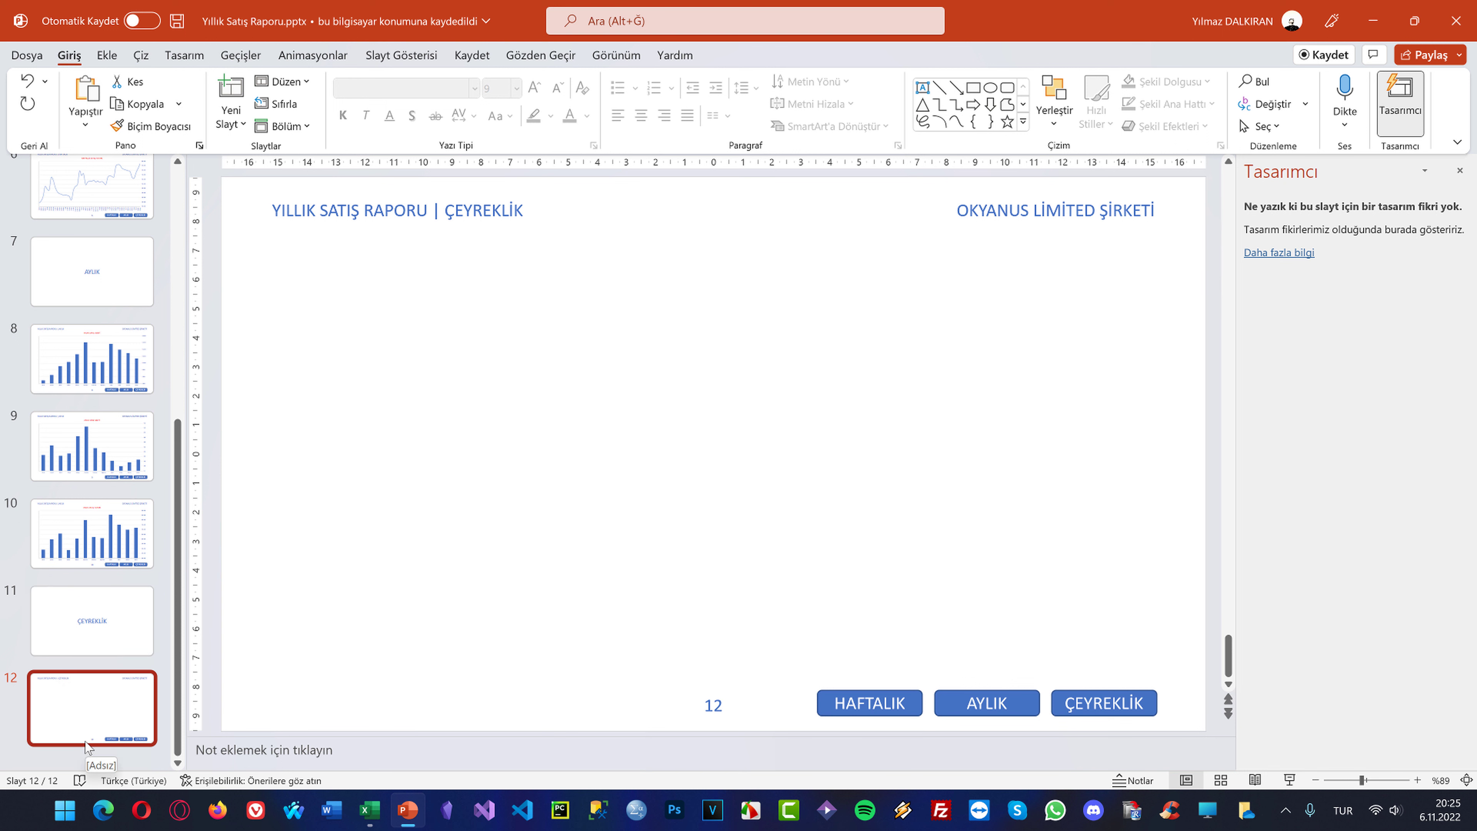
key(Up)
key(Up)
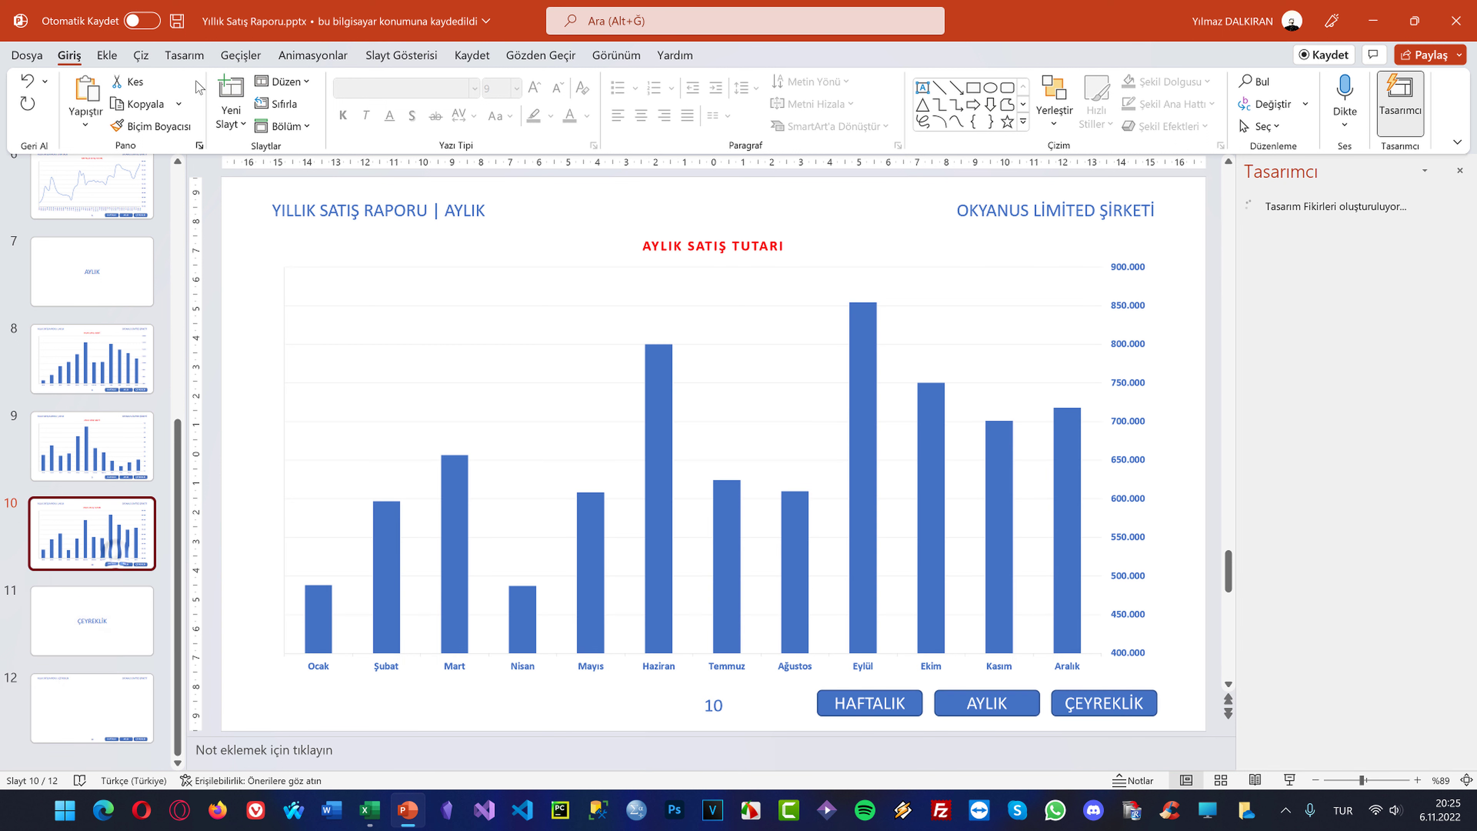
click(222, 124)
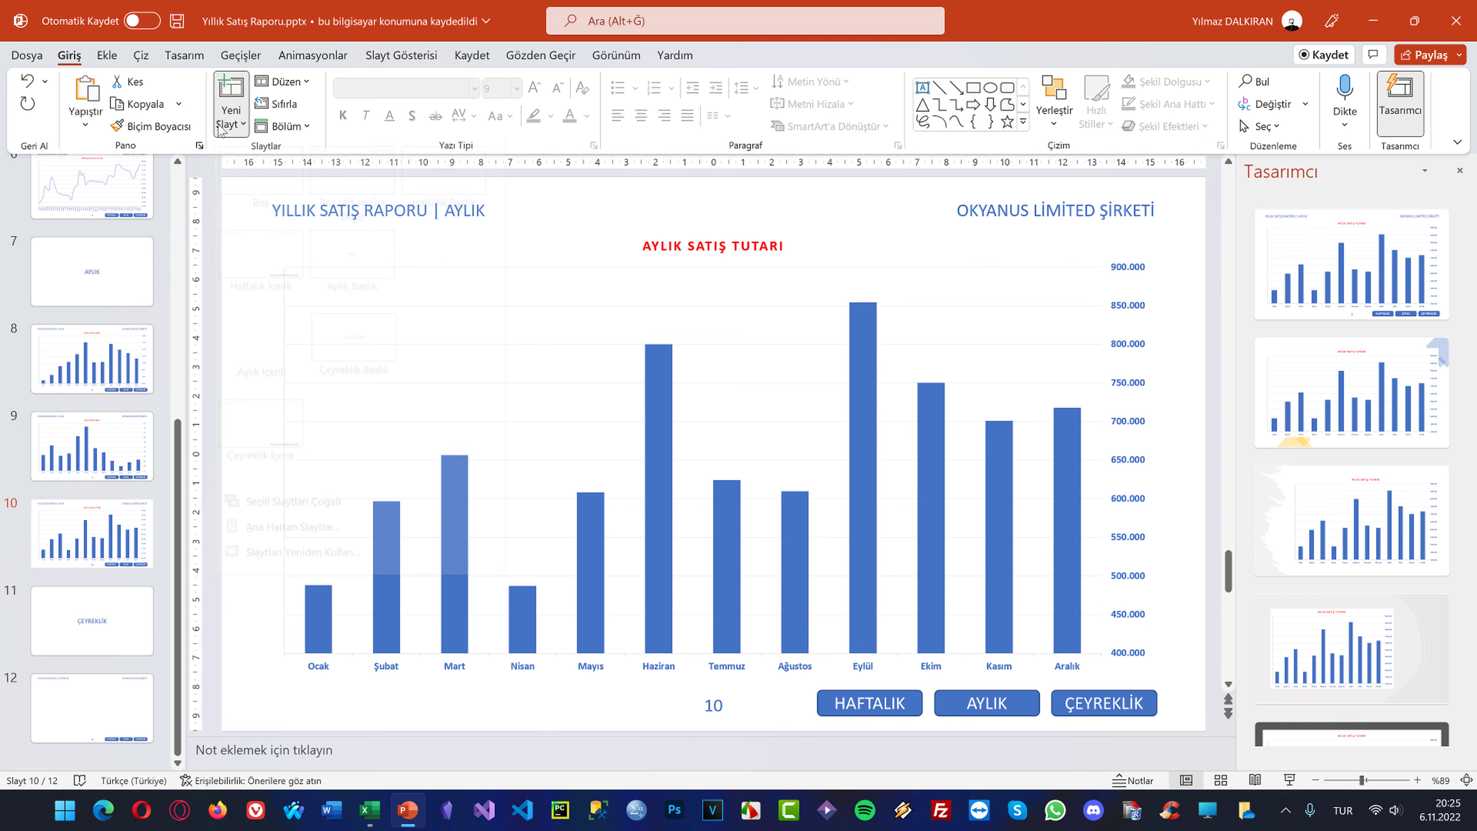
Add a new section named Çeyreklik starting at slide 10
click(282, 126)
click(299, 145)
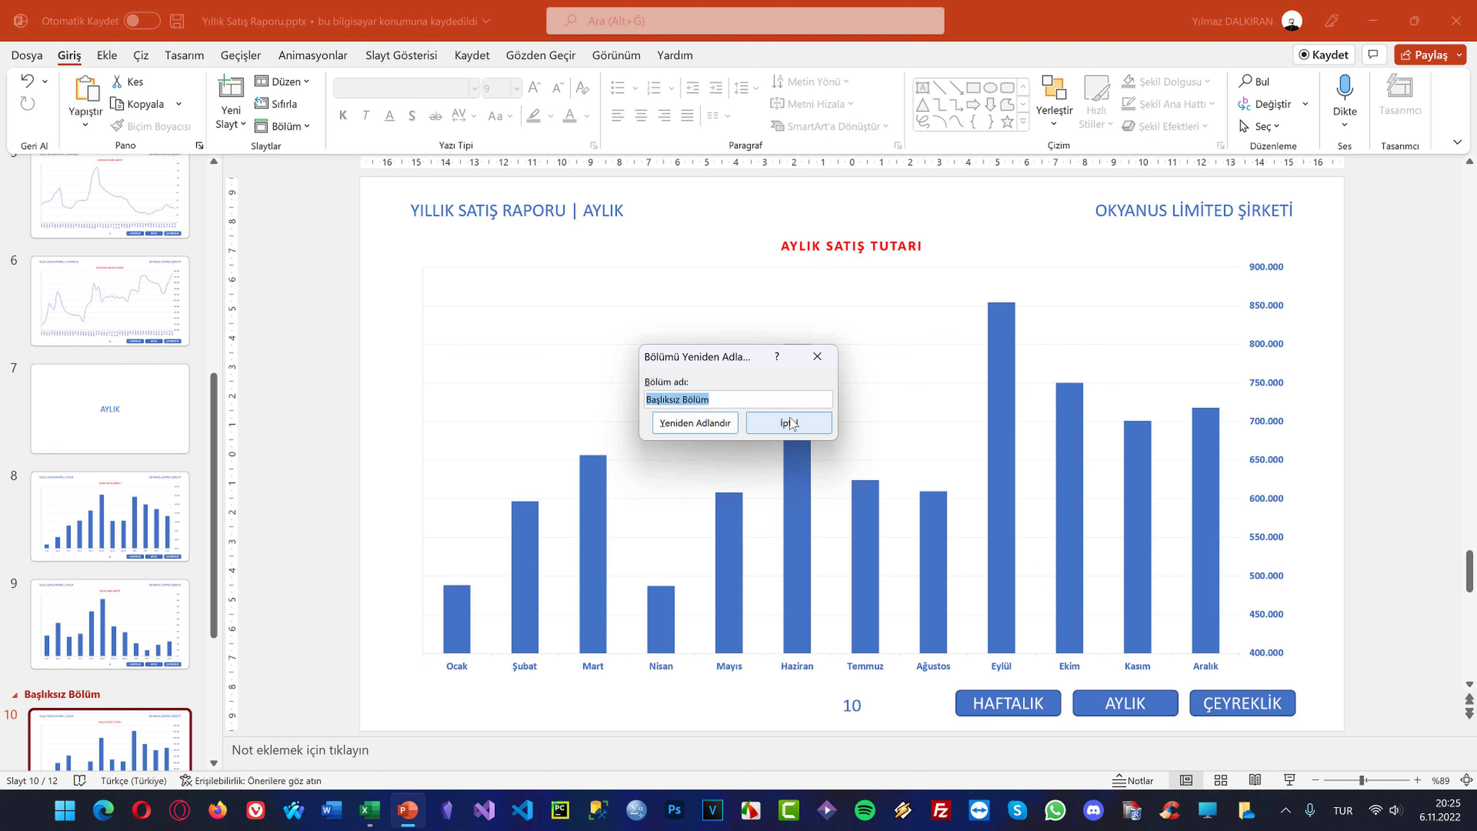
text(çY)
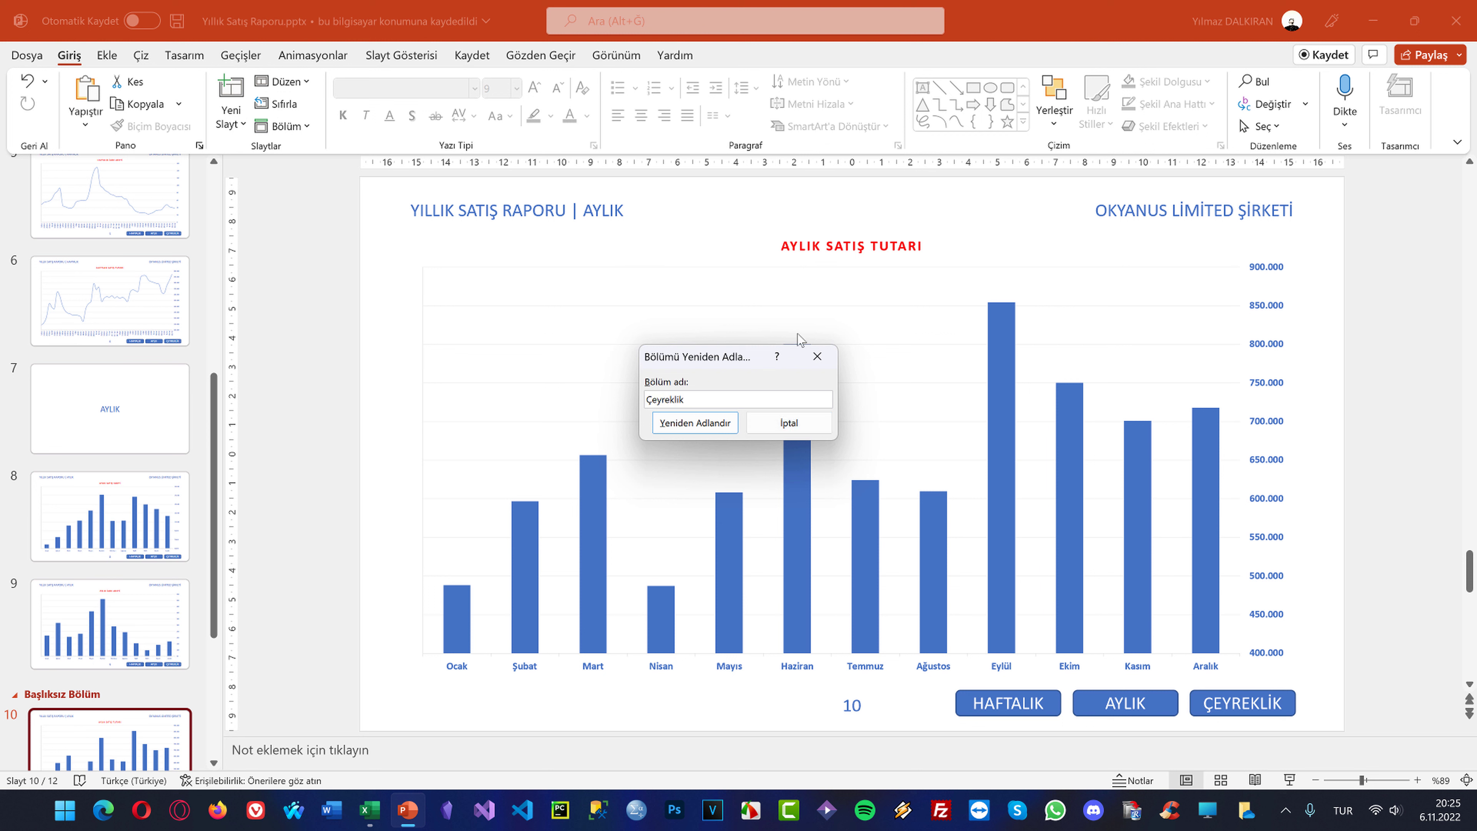
click(711, 423)
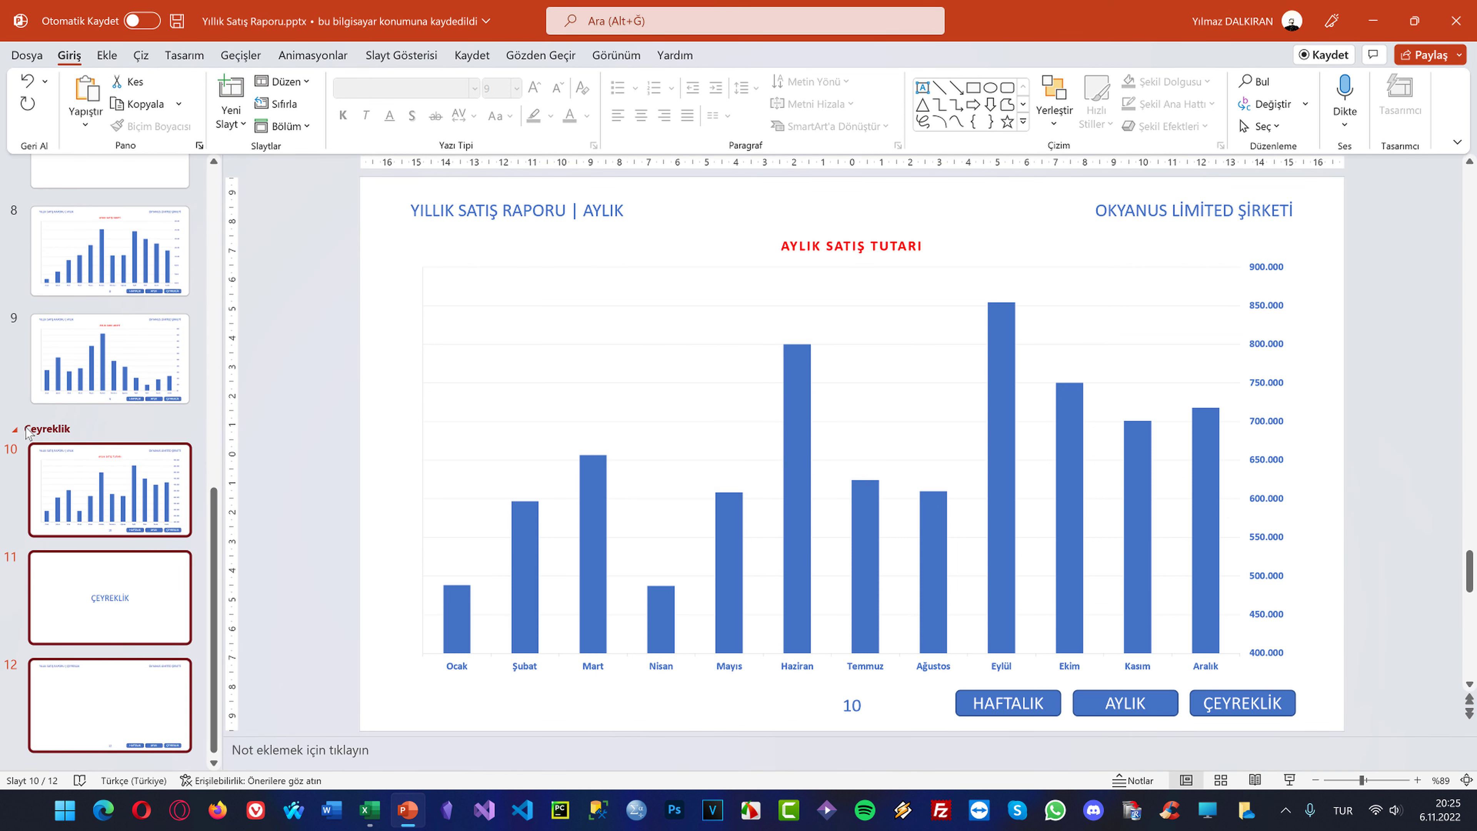
Try moving the Çeyreklik section, then remove it while keeping its slides
drag(29, 433, 32, 192)
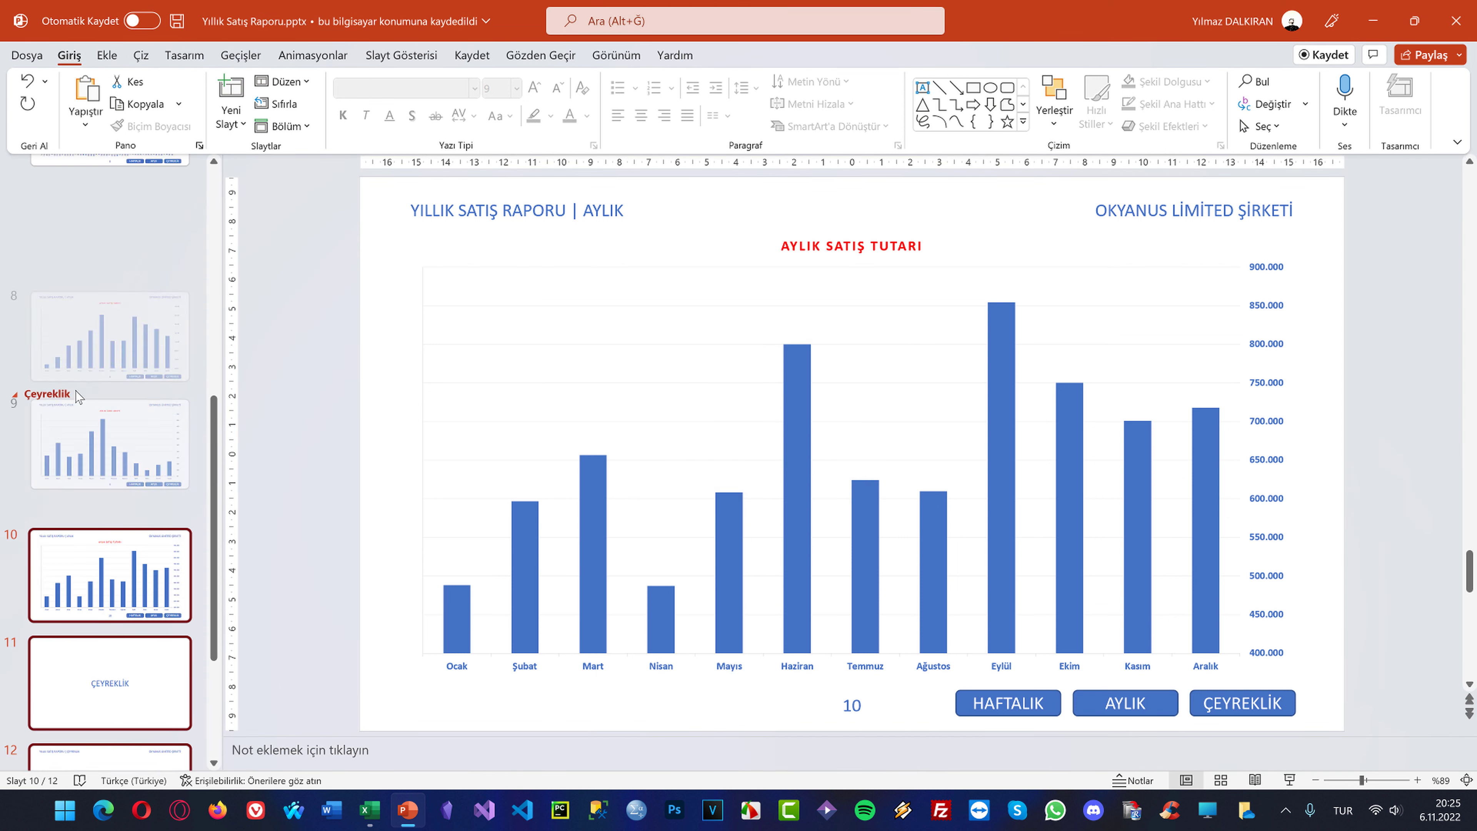
drag(52, 420, 50, 414)
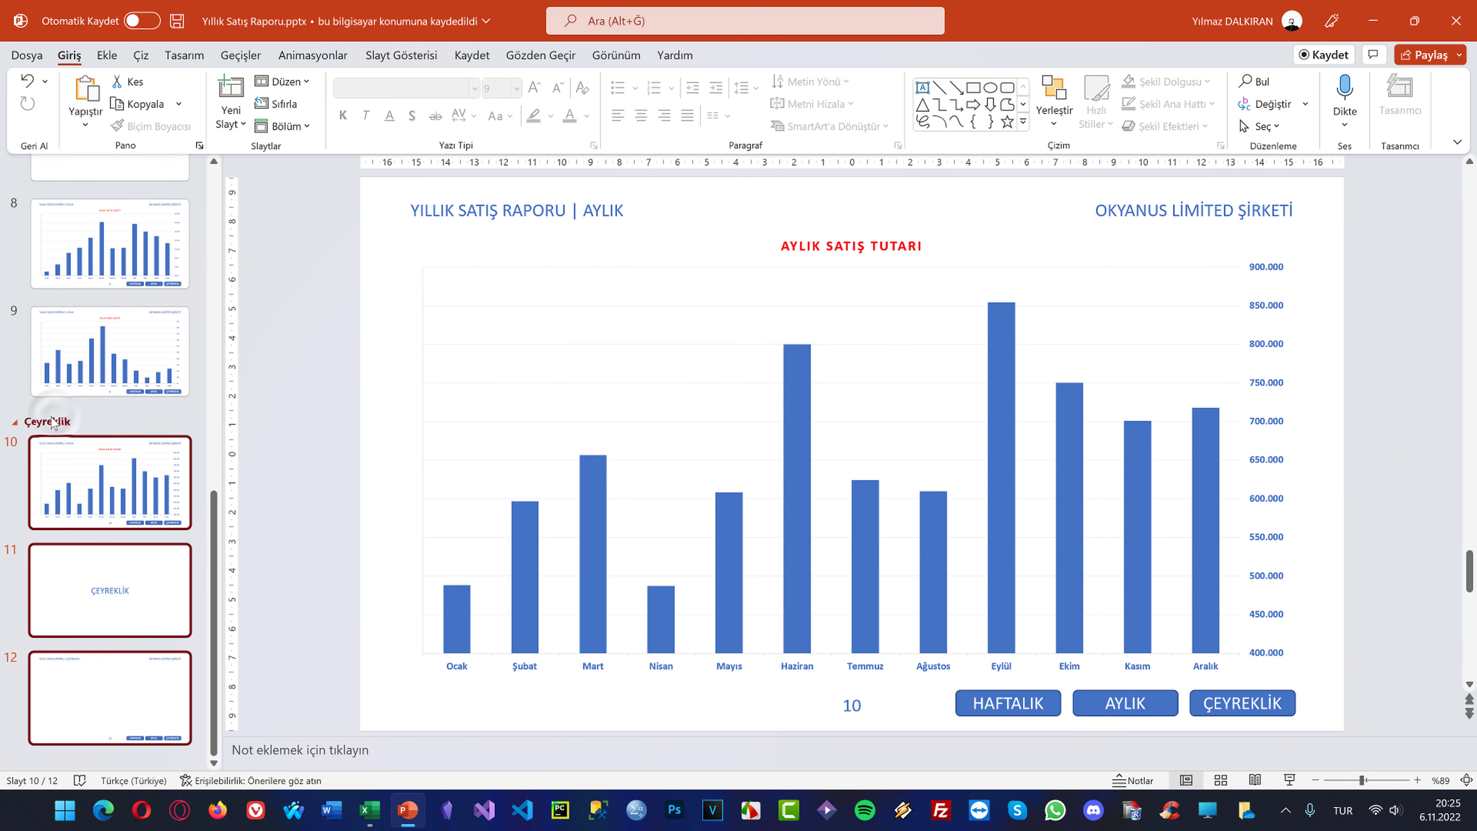
click(14, 421)
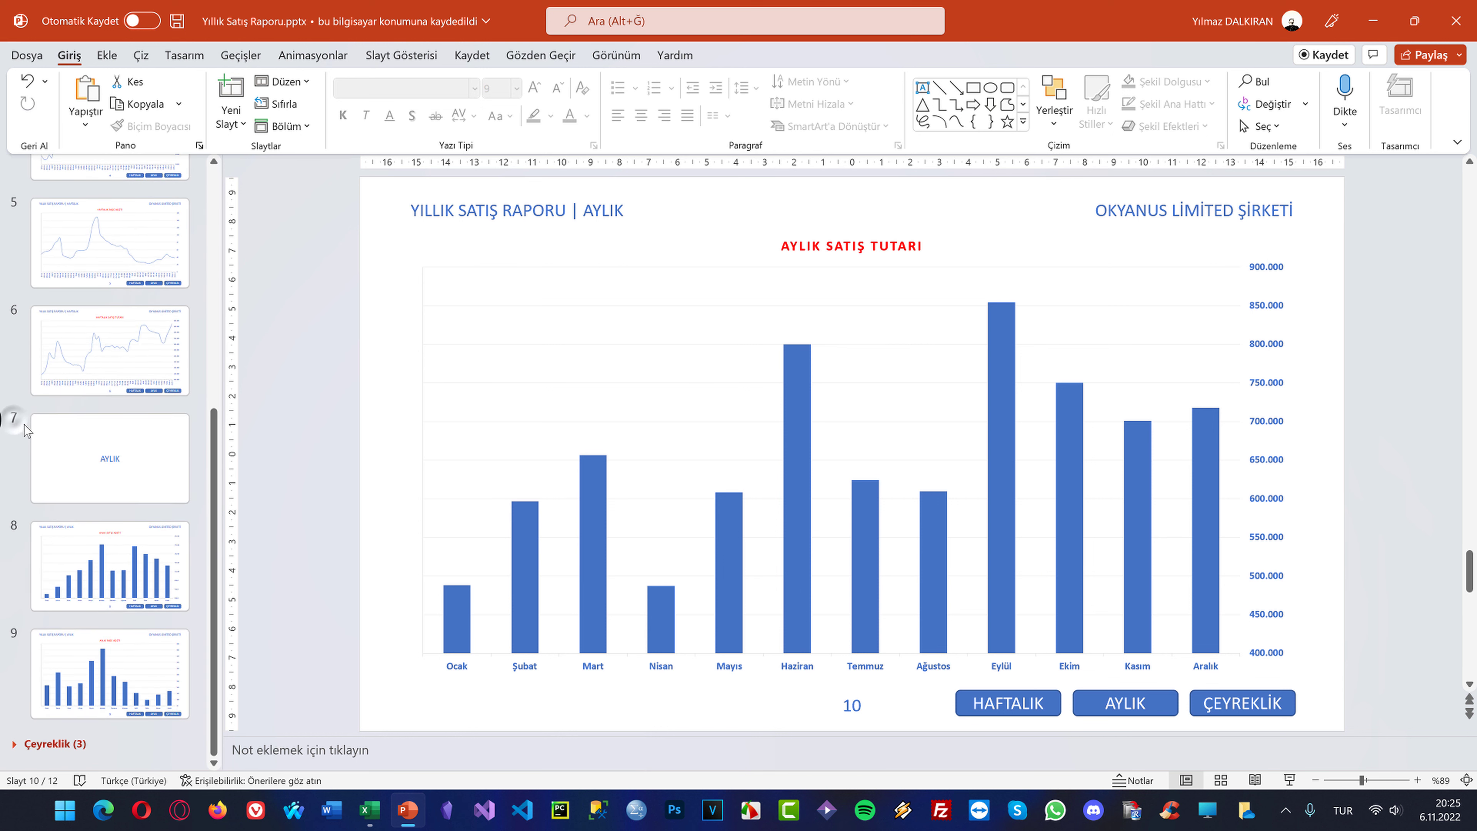
click(13, 744)
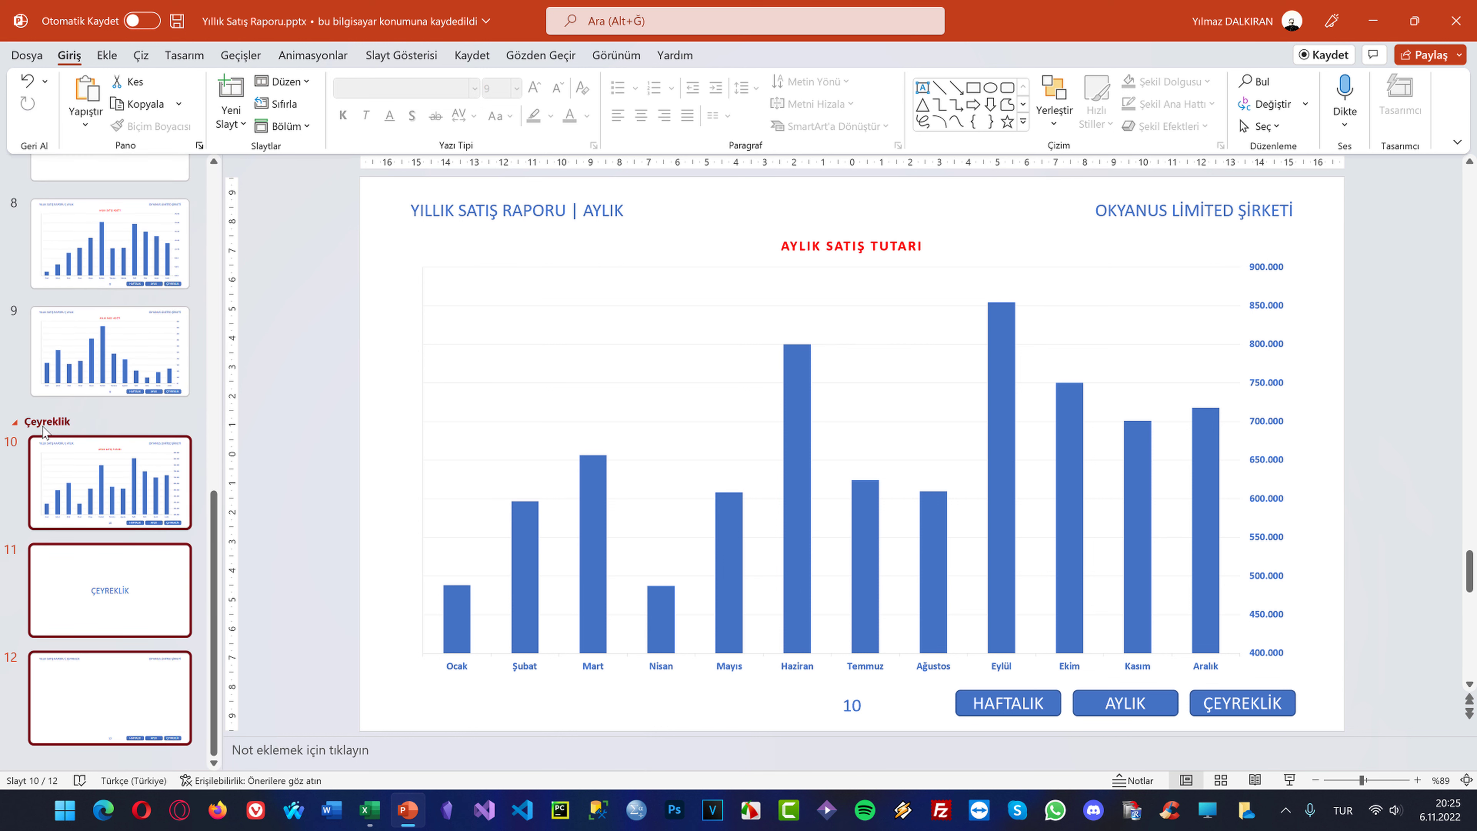
right_click(43, 427)
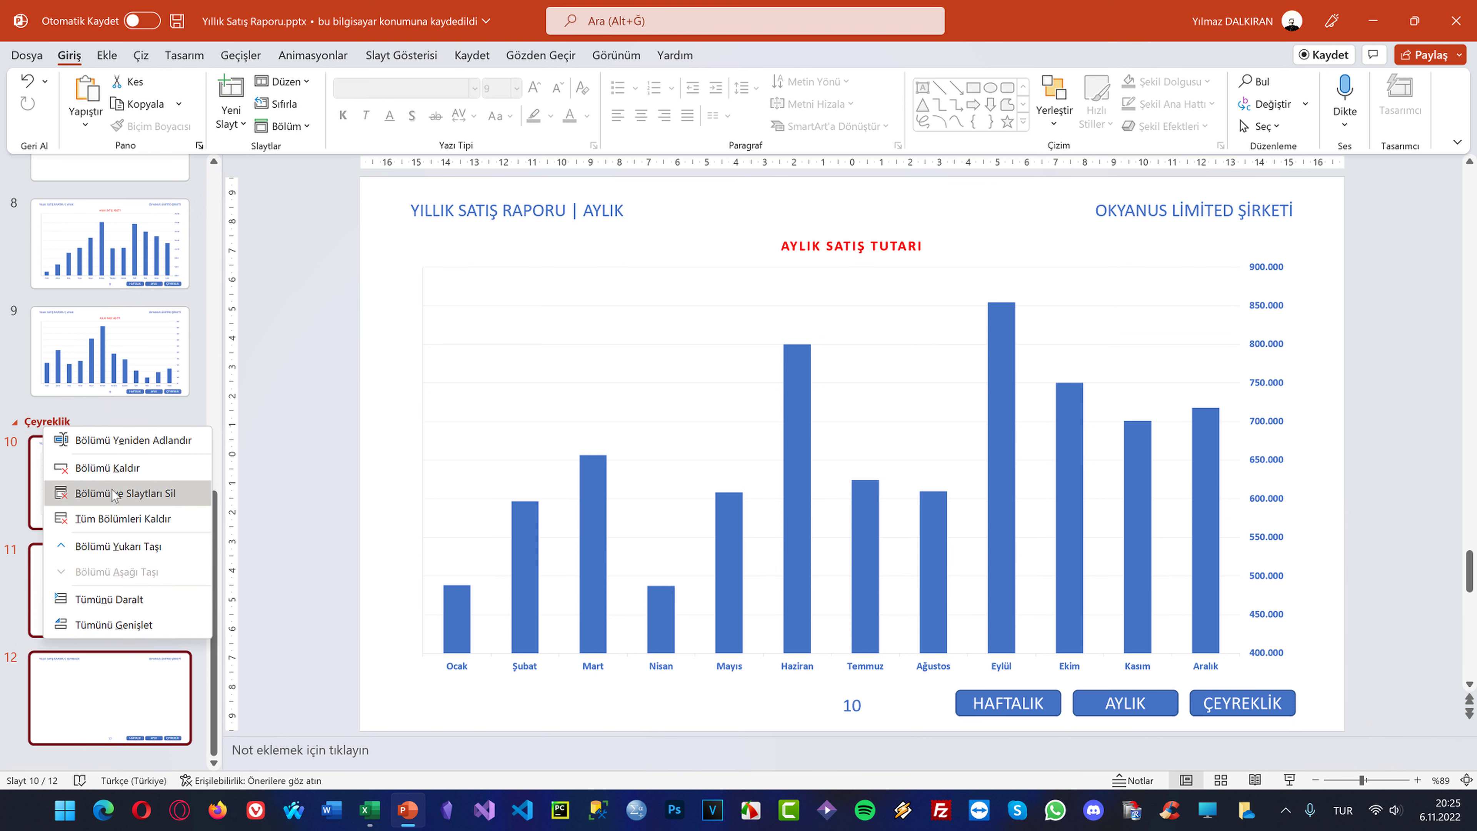
click(107, 468)
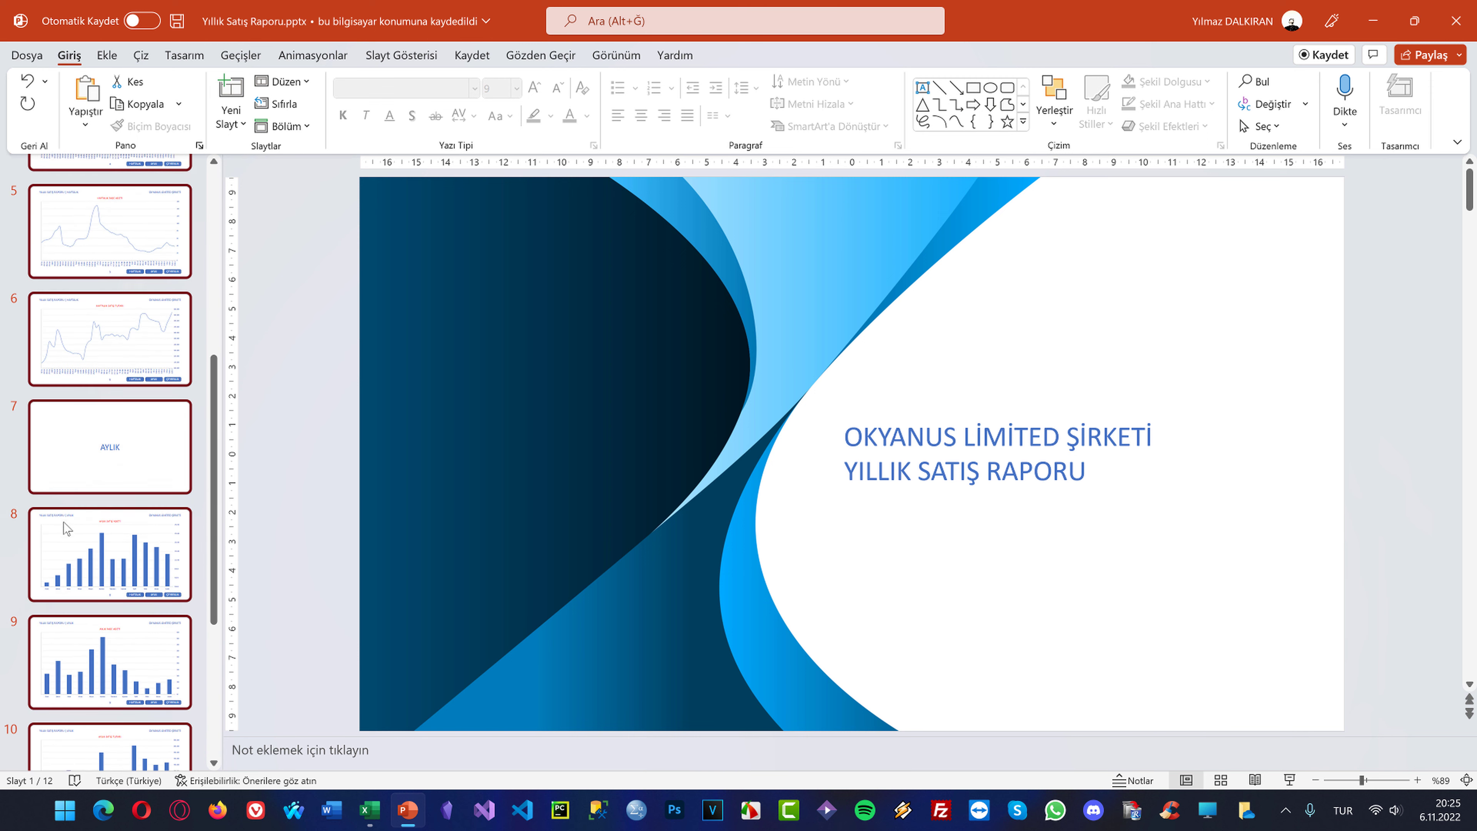
Bring up the empty quarterly content slide 12
scroll(66, 527, down, 3)
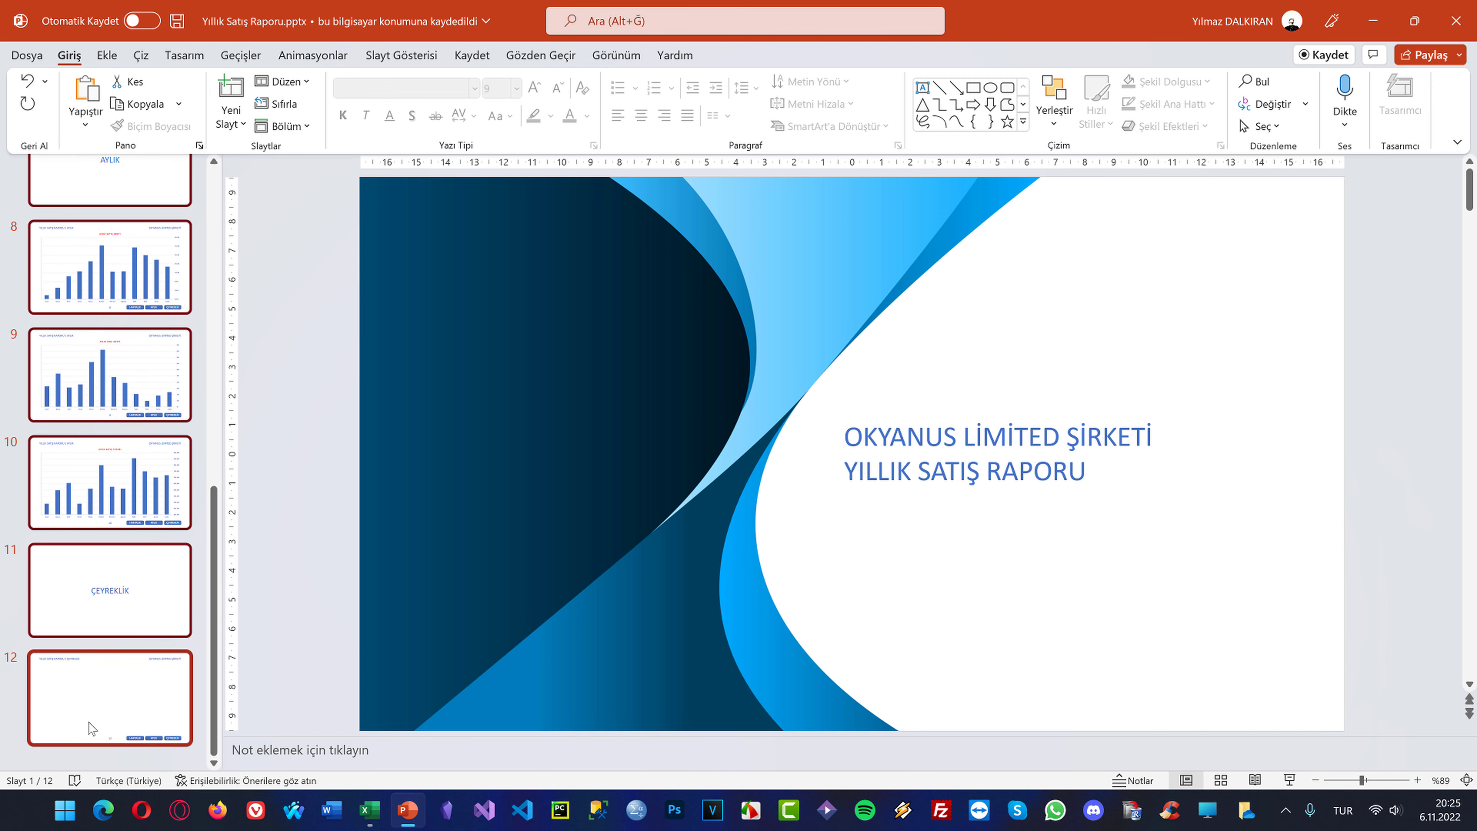
scroll(87, 392, up, 3)
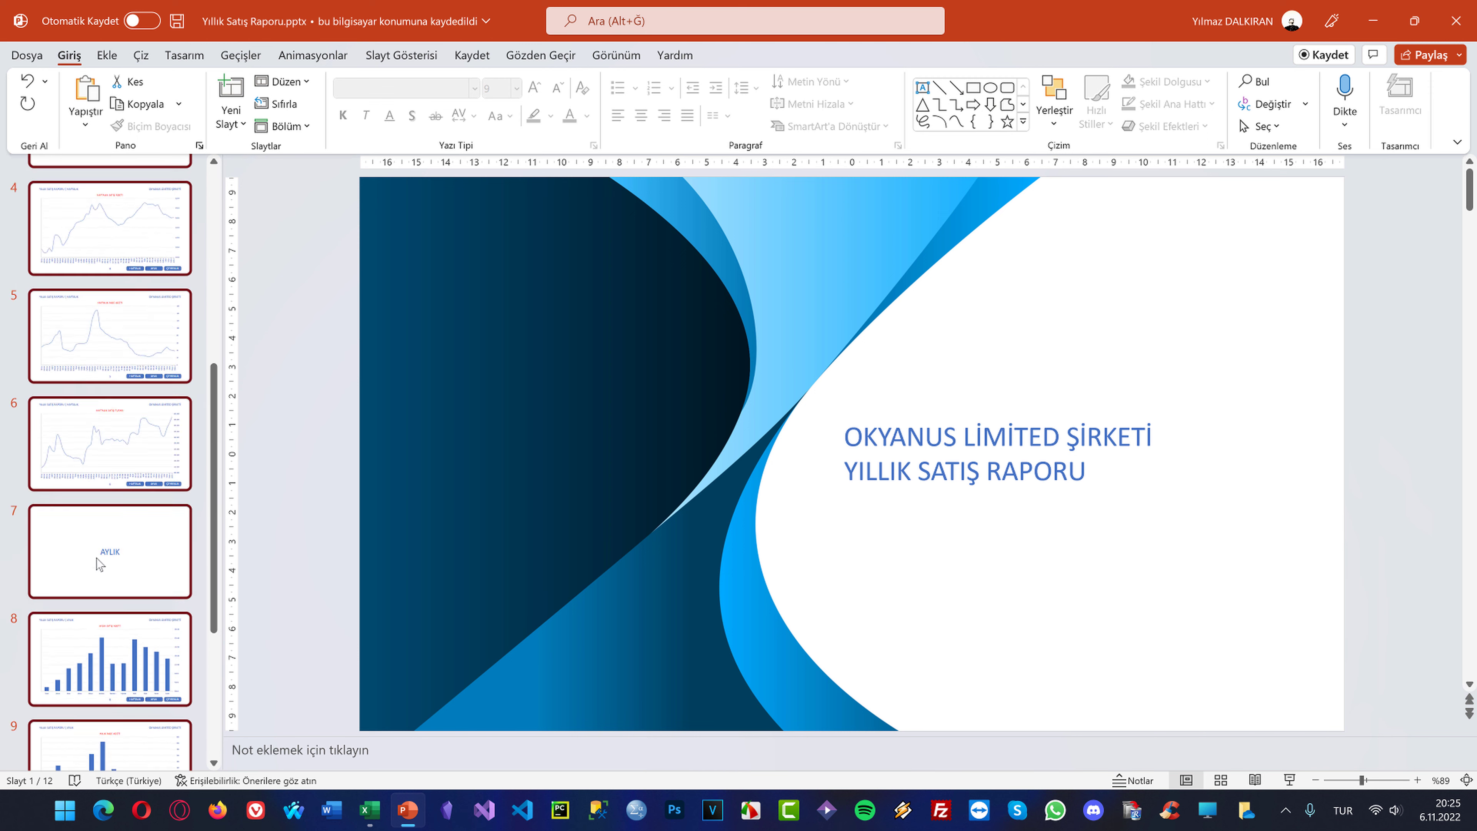
scroll(76, 392, up, 3)
scroll(69, 390, up, 2)
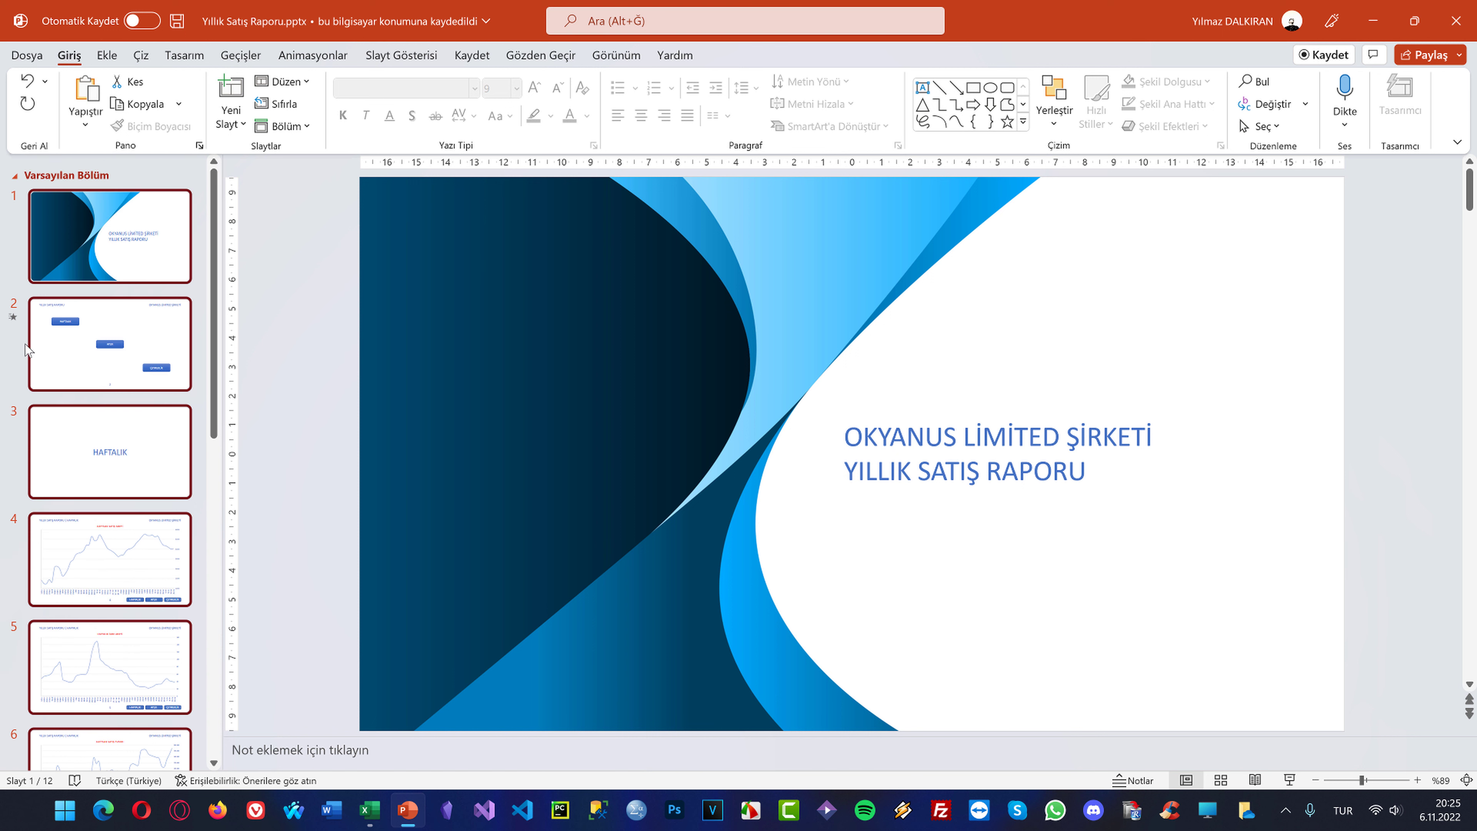
scroll(58, 396, down, 2)
scroll(87, 453, down, 6)
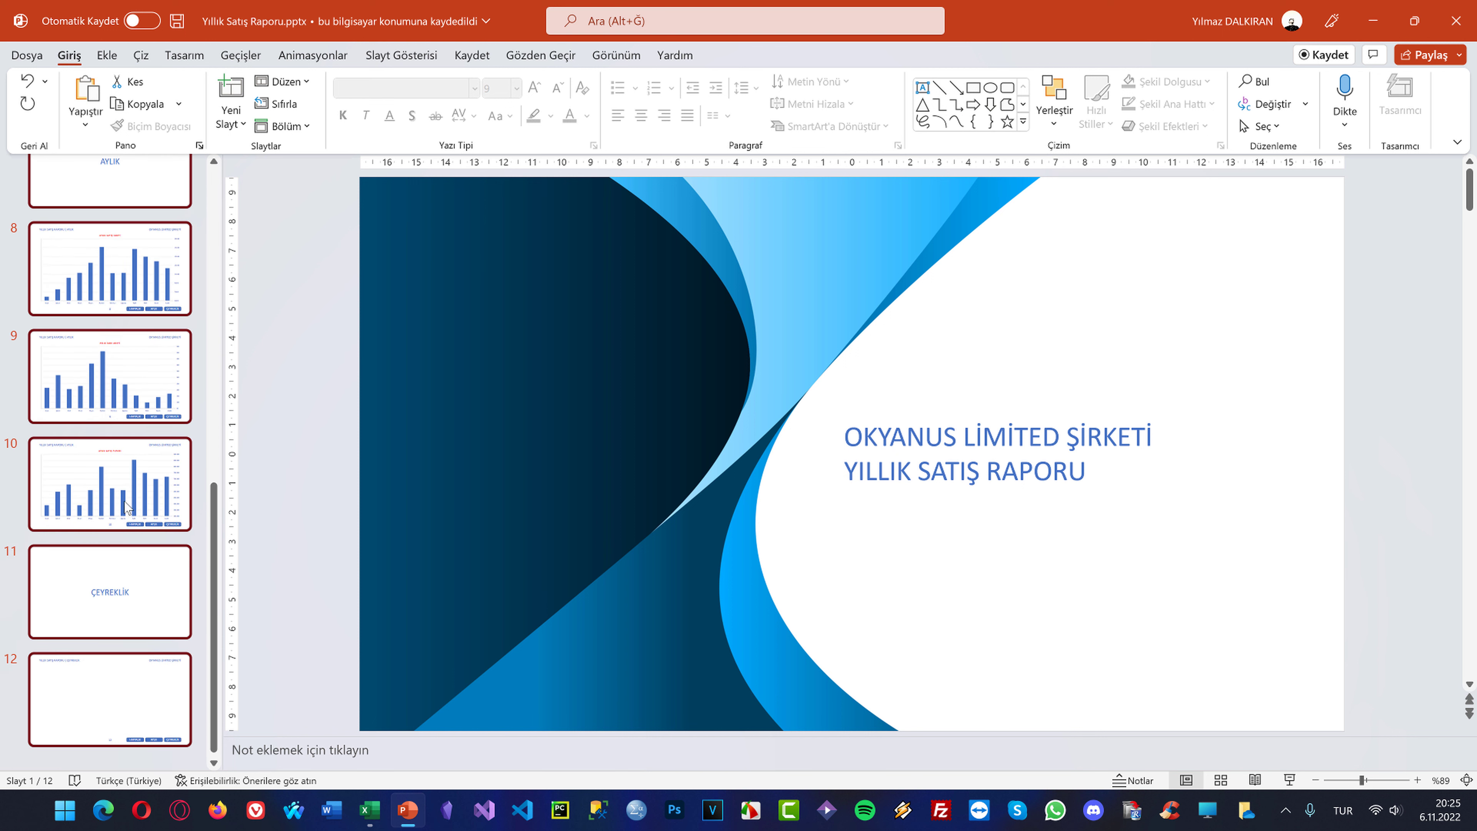
click(85, 683)
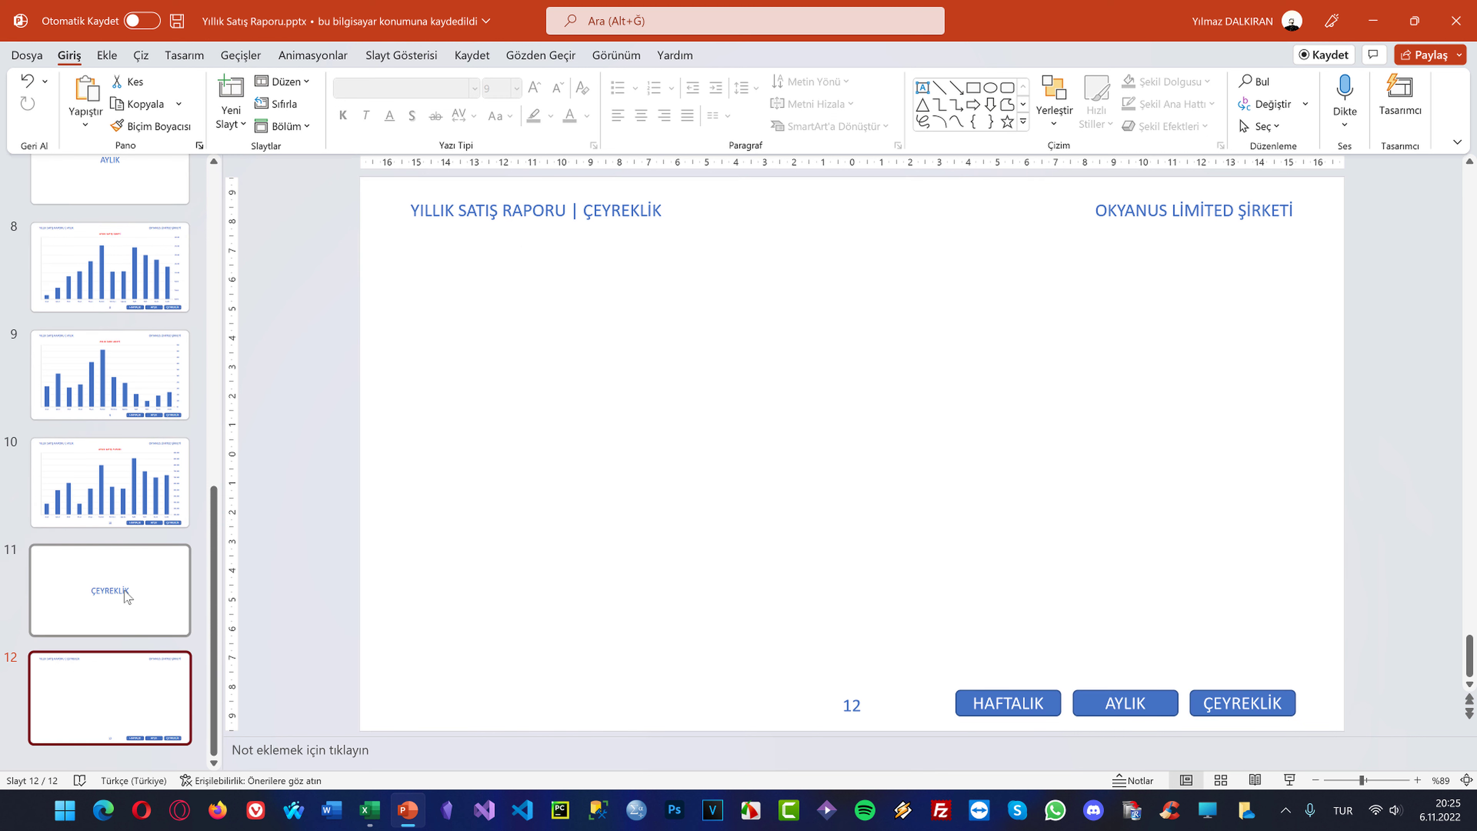
Paste the quarterly sales chart from Excel's Çeyreklik Satış Adeti sheet onto slide 12
click(370, 809)
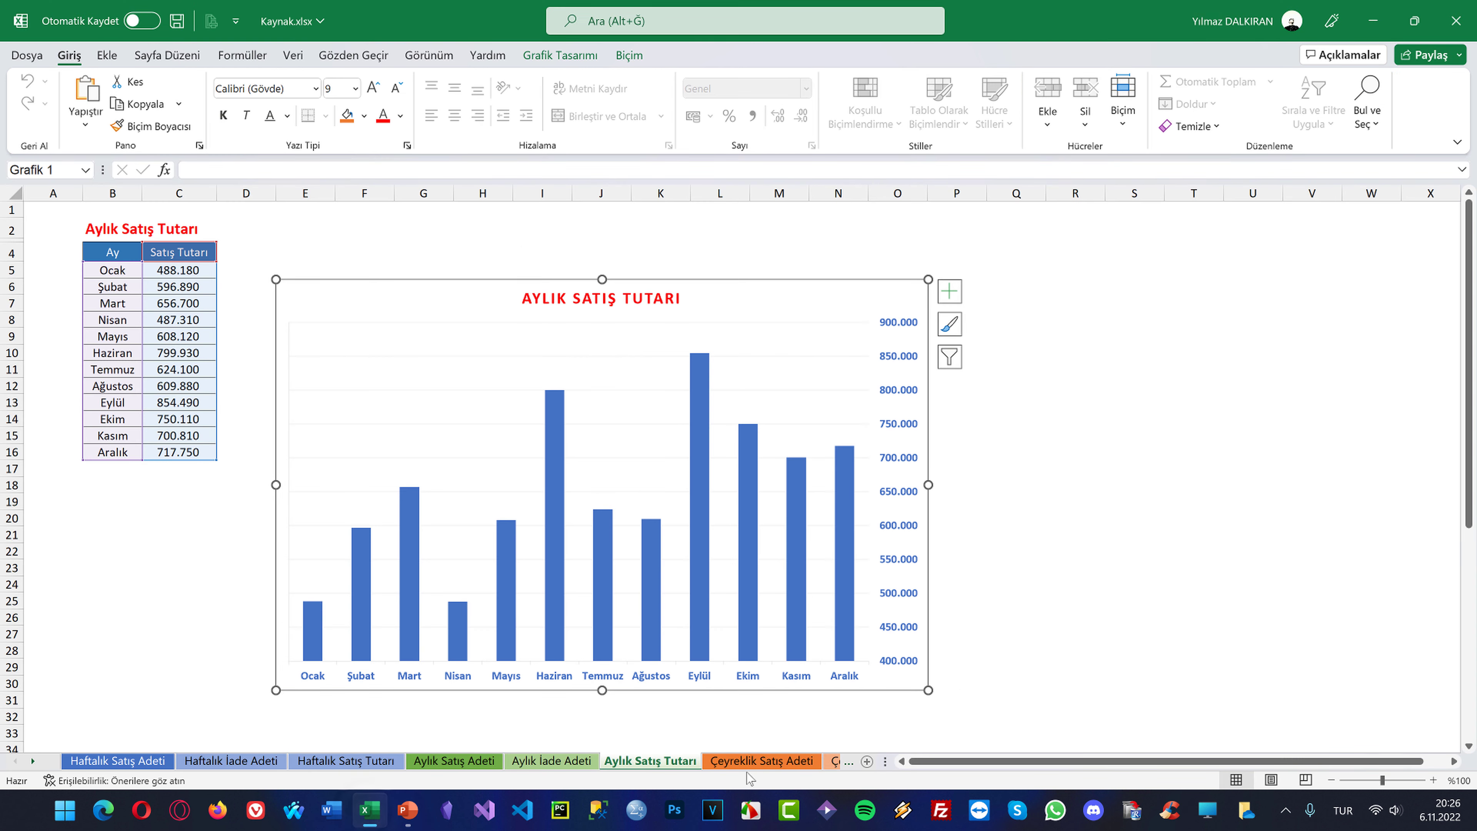
click(762, 763)
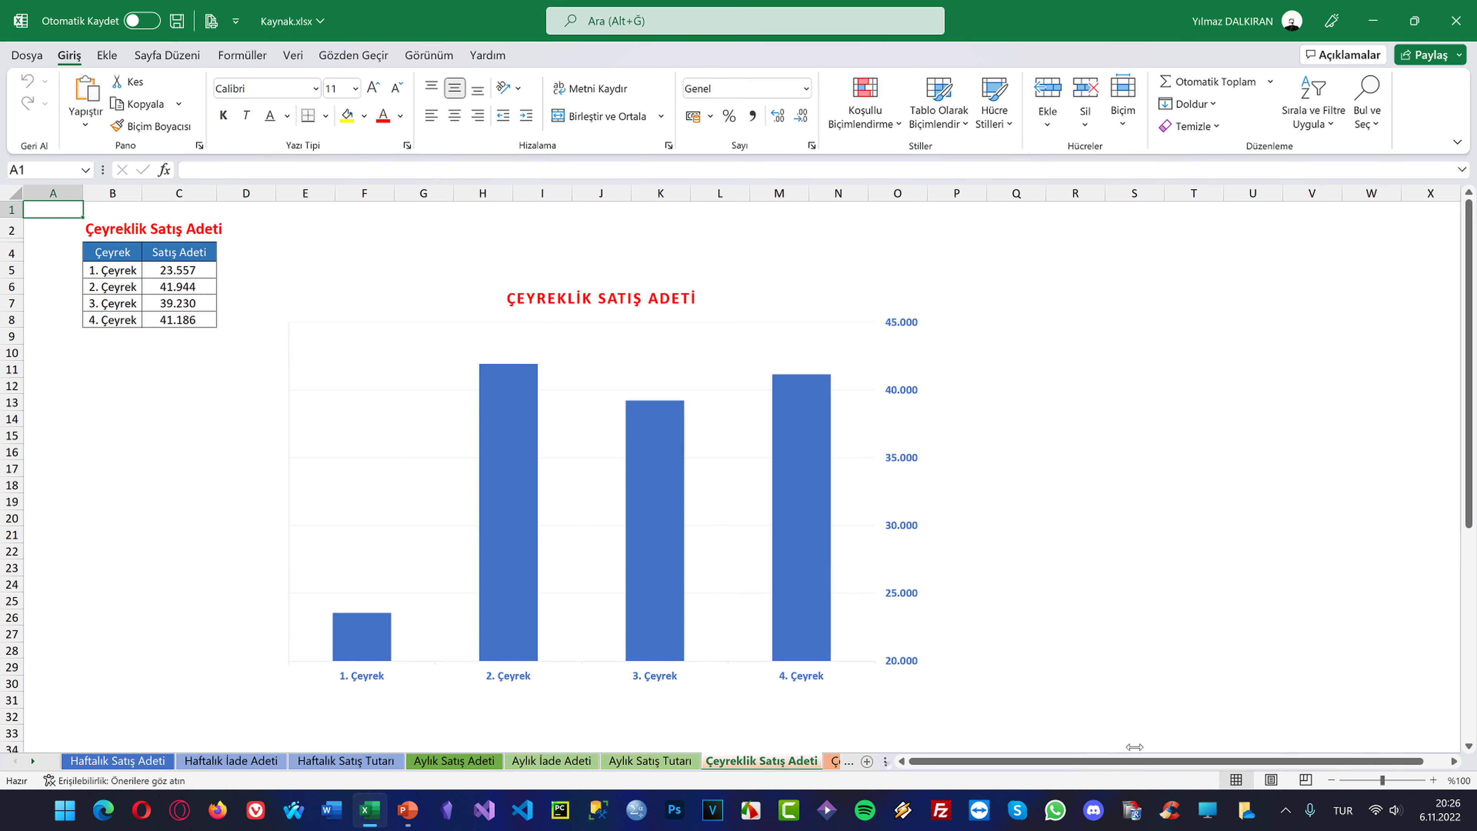
click(473, 287)
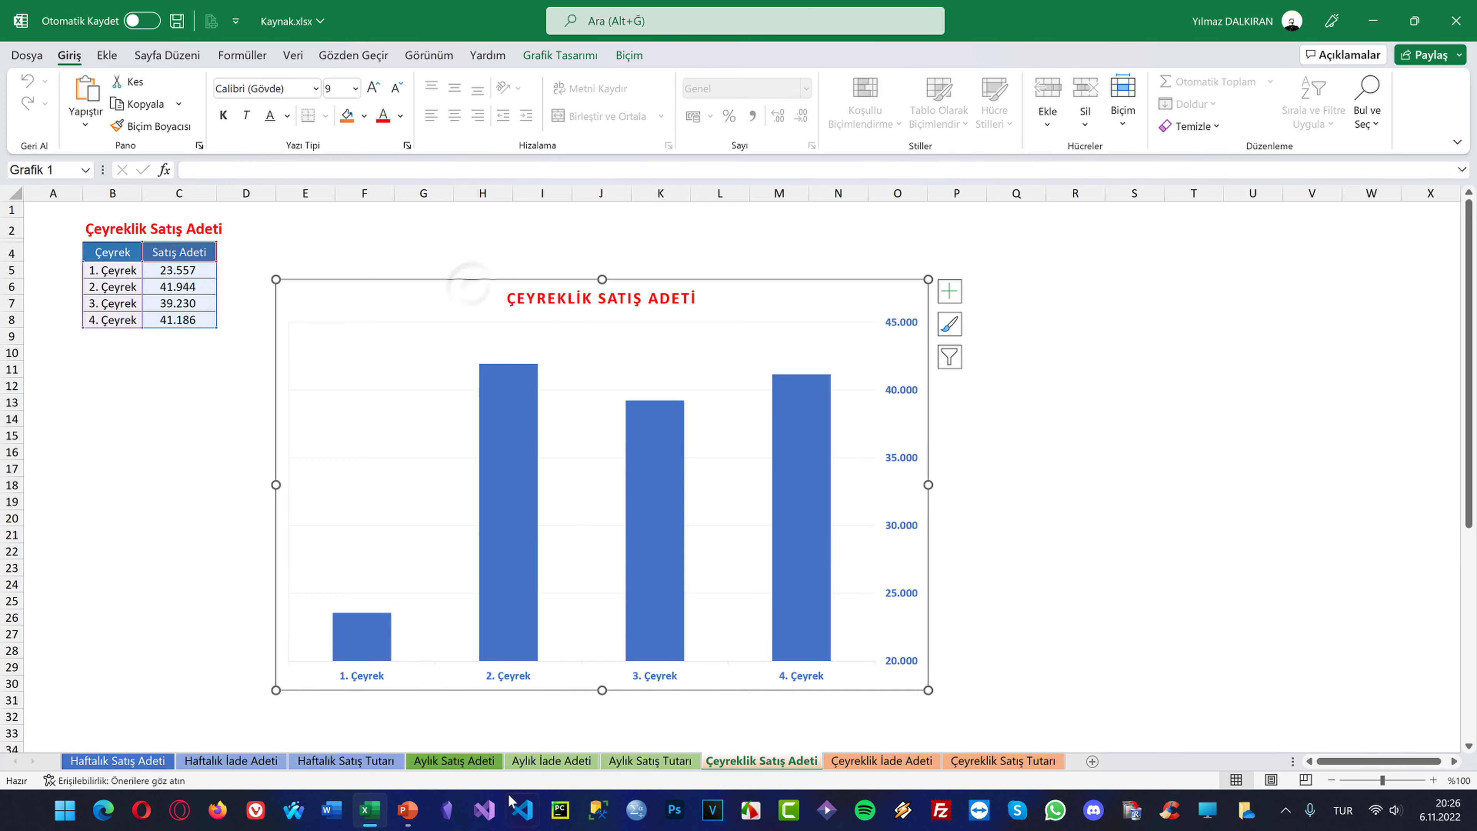
click(408, 810)
right_click(558, 292)
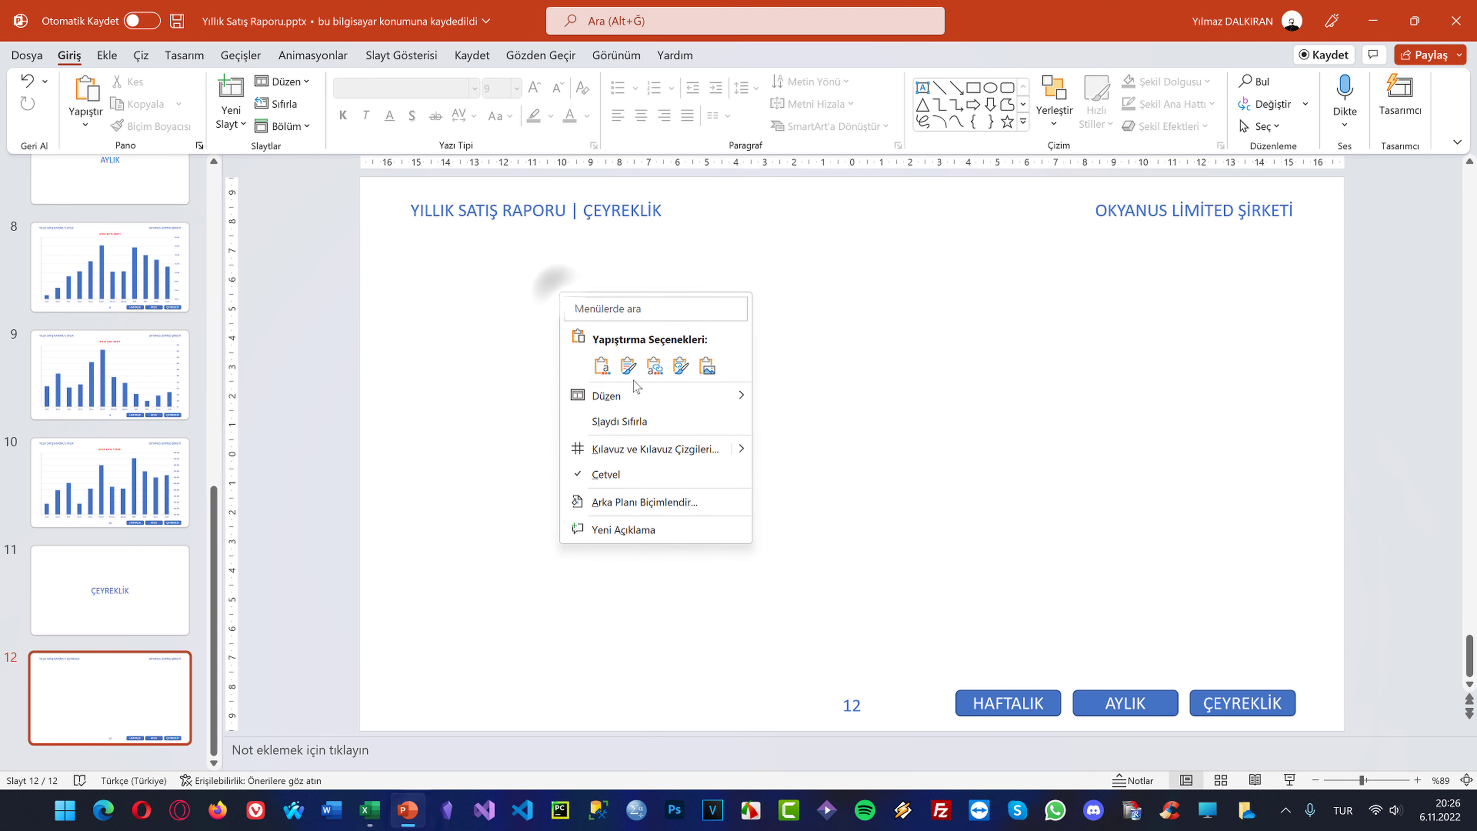
click(680, 367)
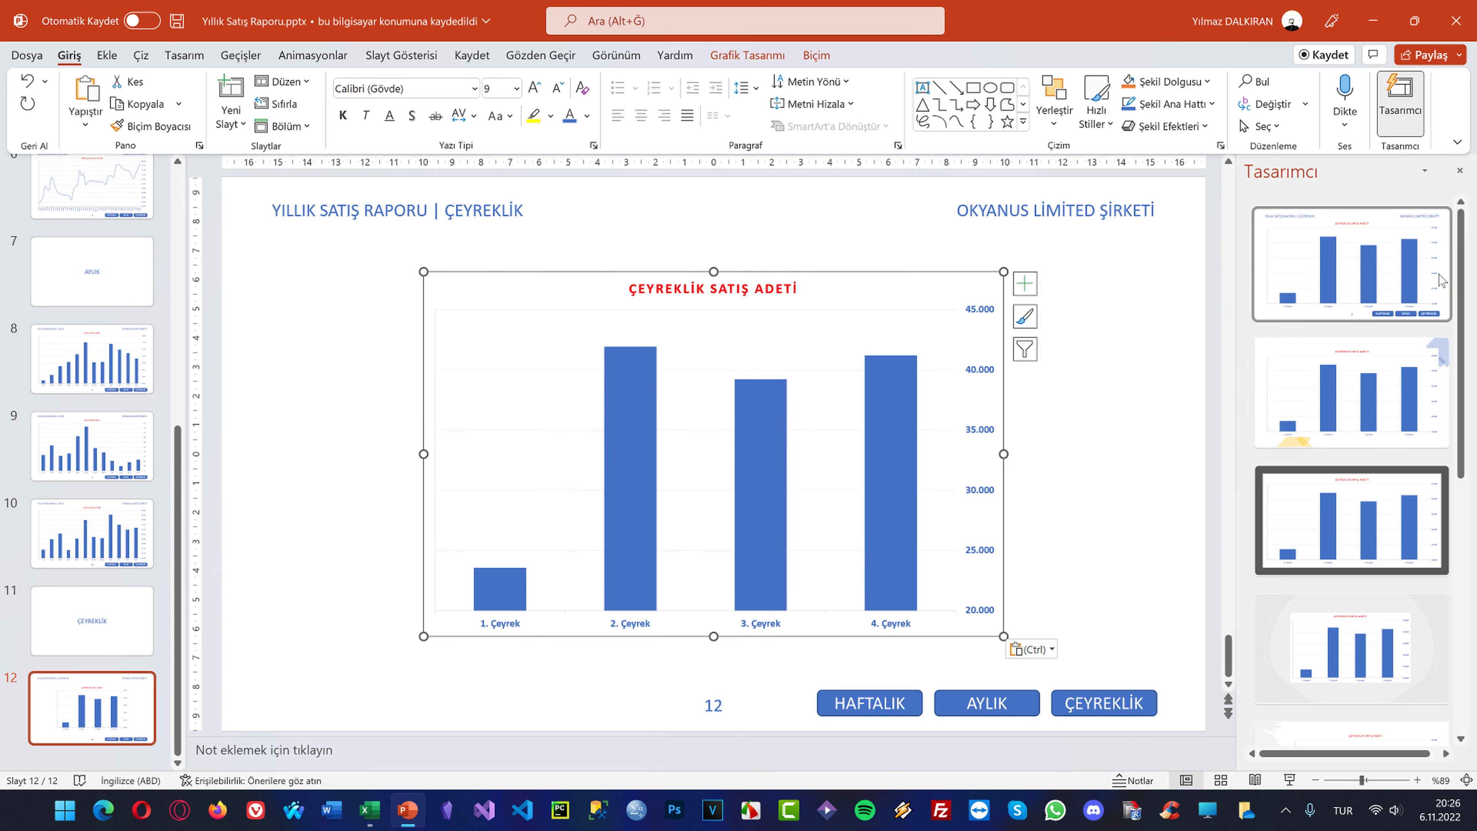
Add a Çeyreklik İçerik slide 13 holding the Çeyreklik İade Adeti returns chart
click(231, 119)
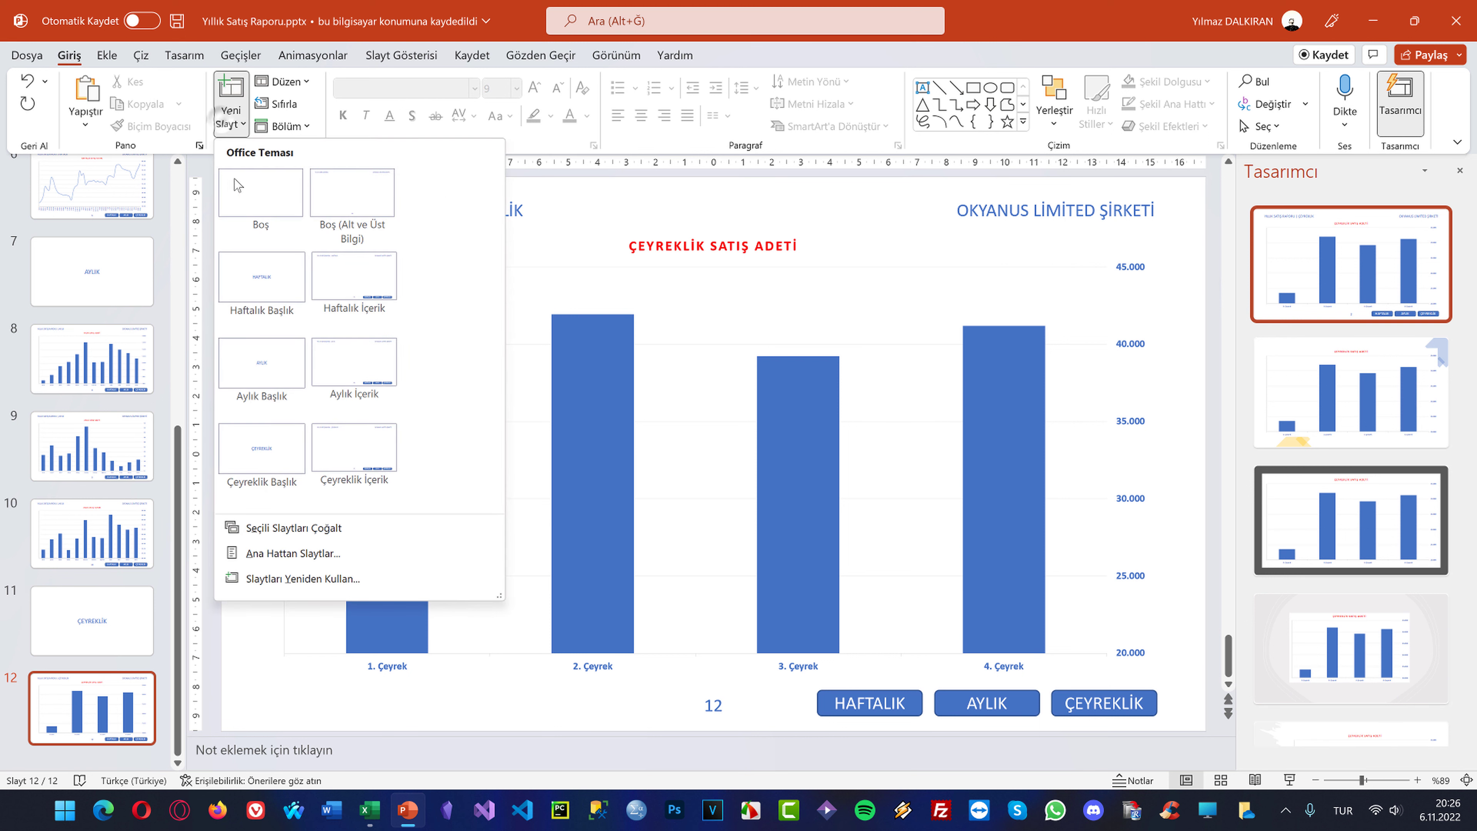
click(360, 463)
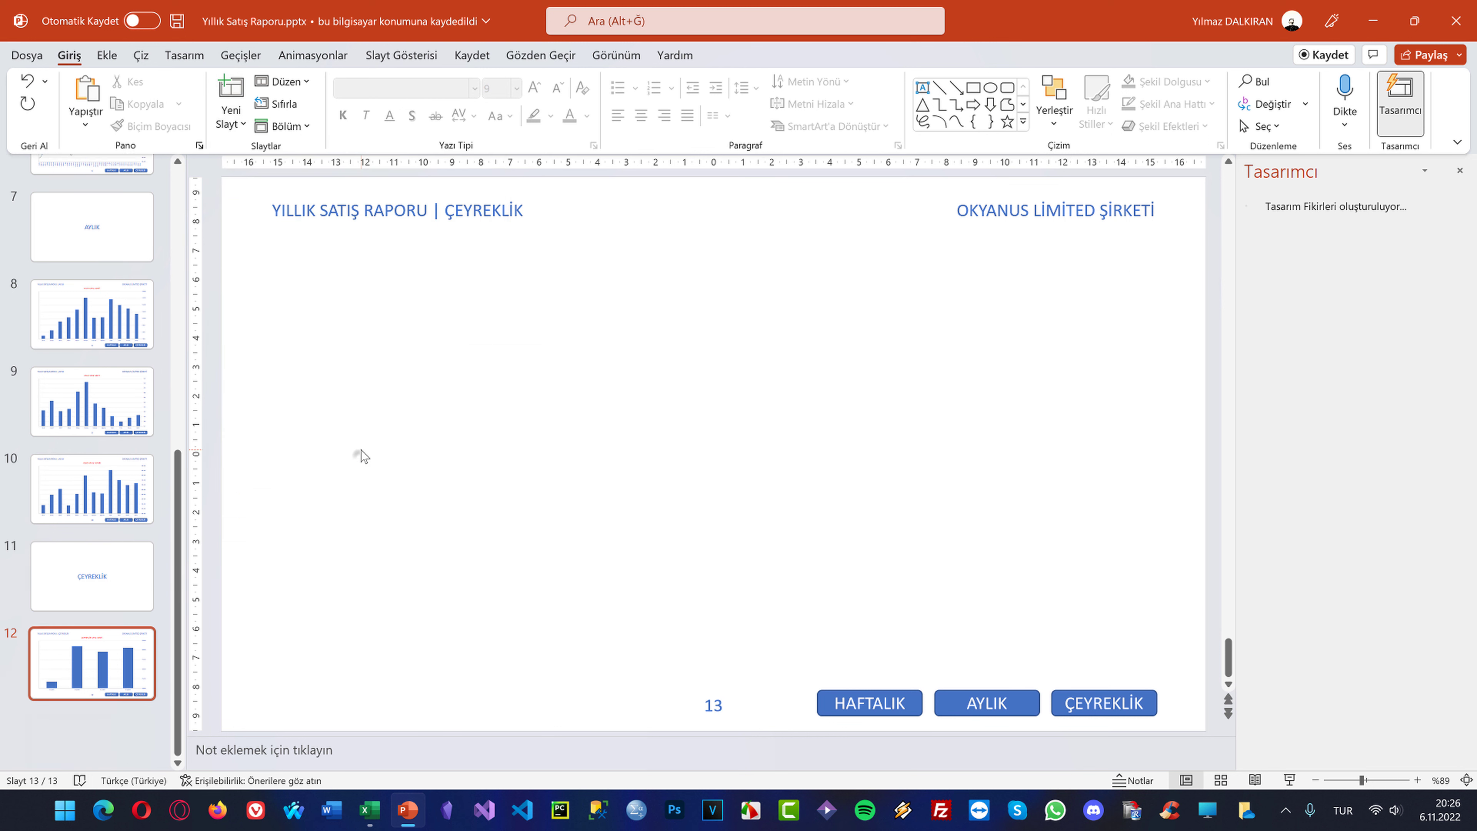
click(371, 814)
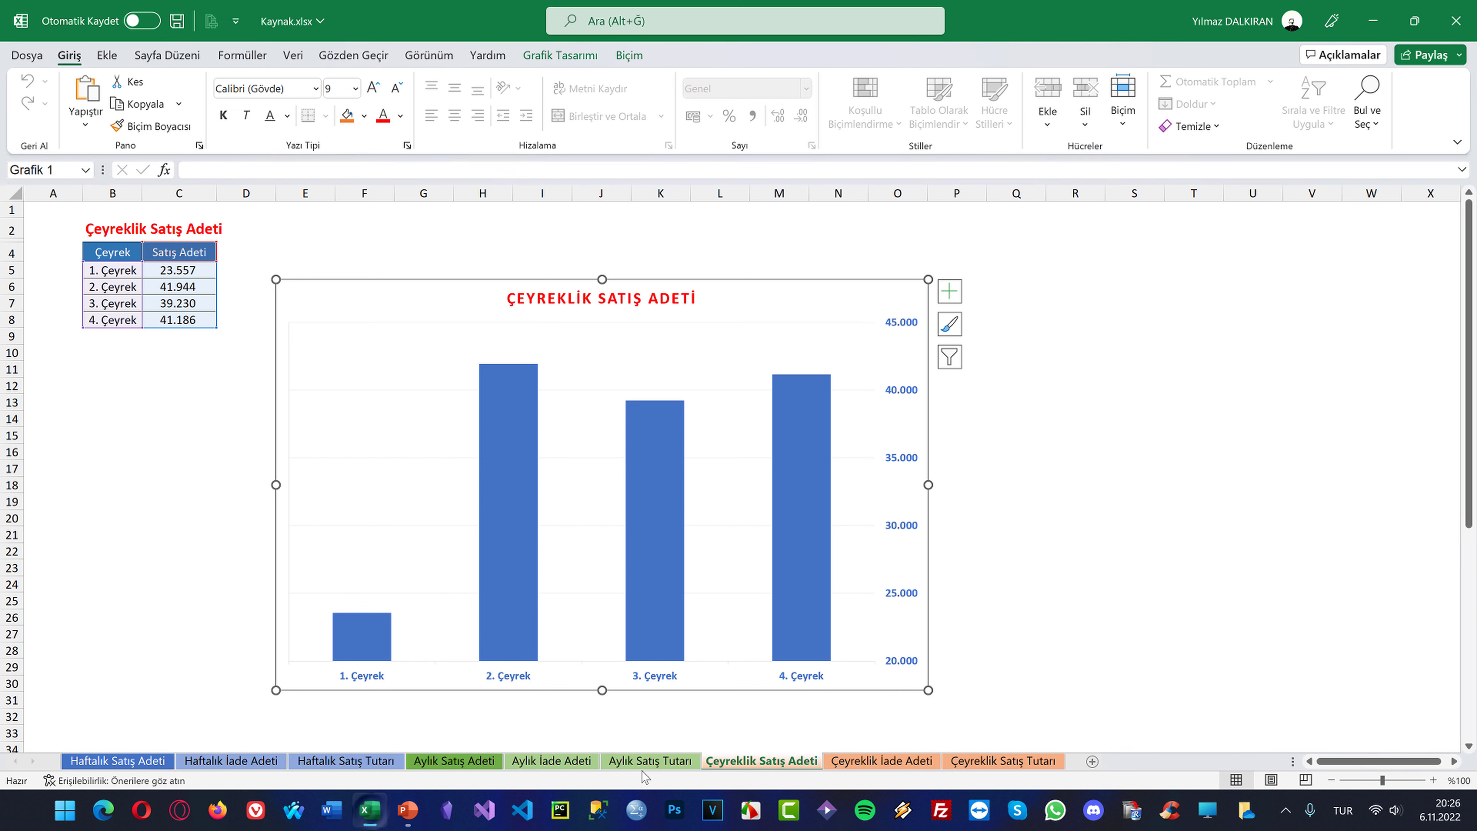
click(880, 761)
mouse_move(369, 810)
click(814, 325)
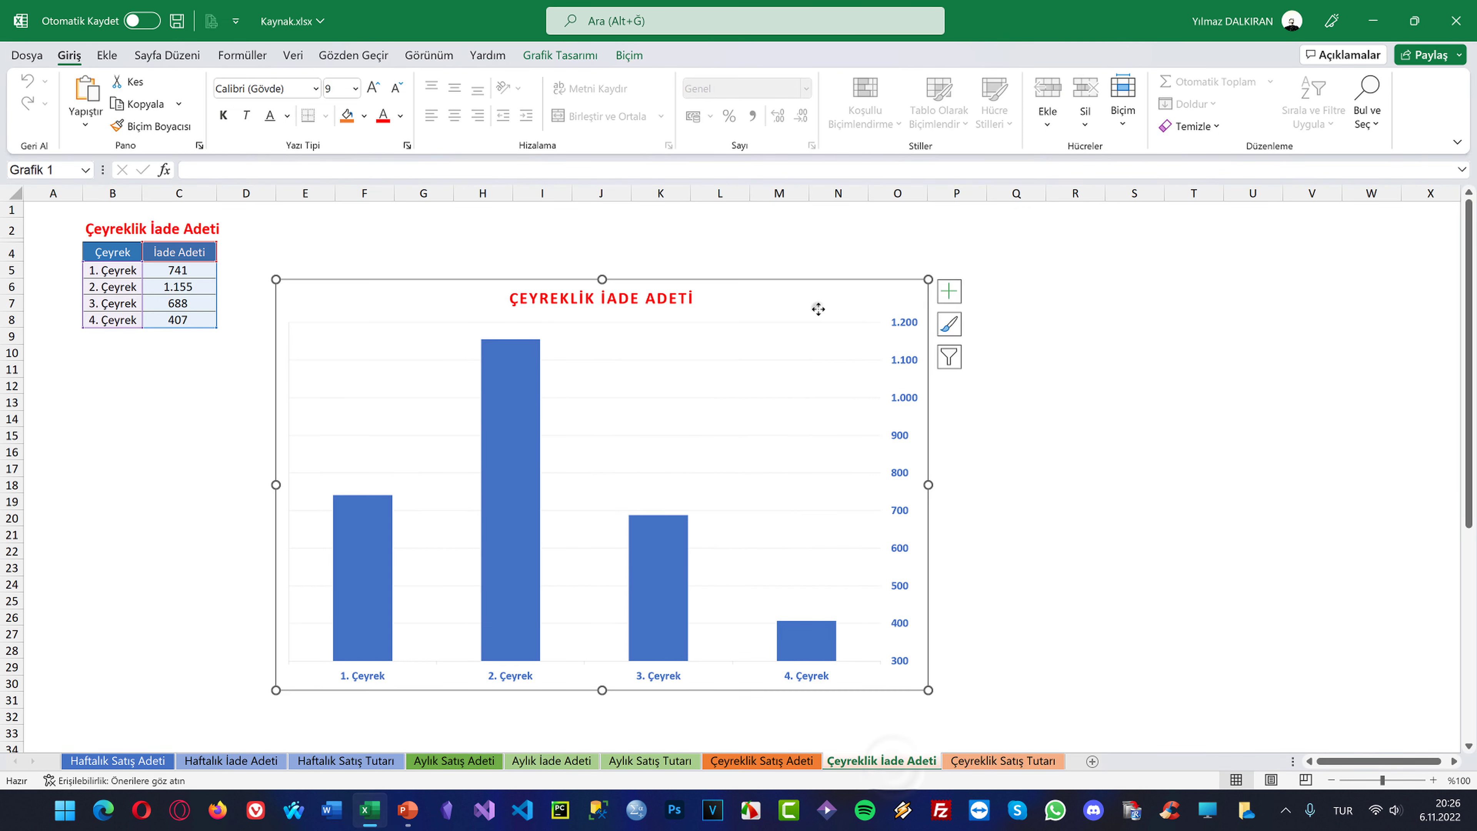
click(408, 810)
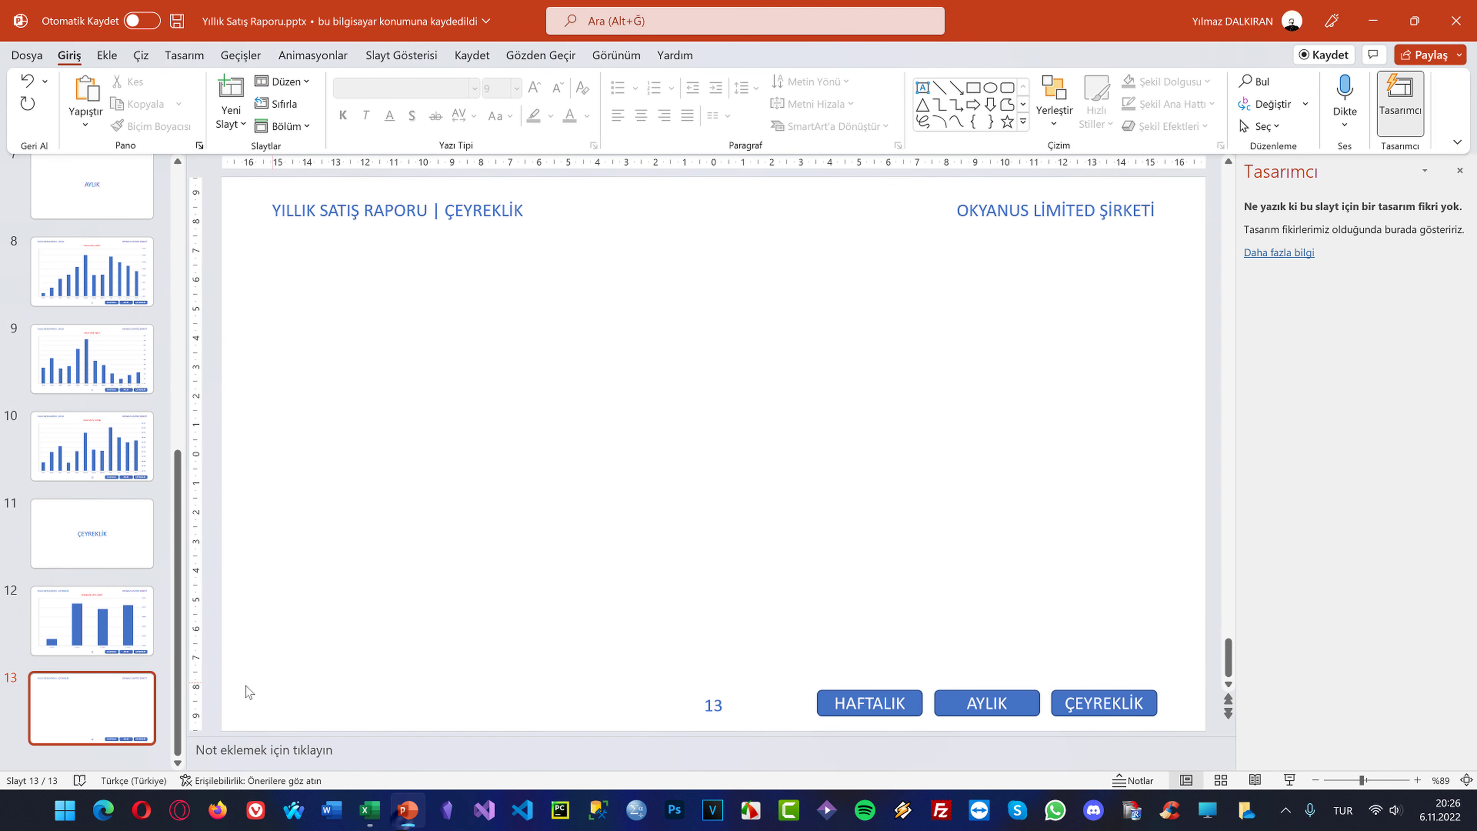
right_click(399, 323)
click(523, 395)
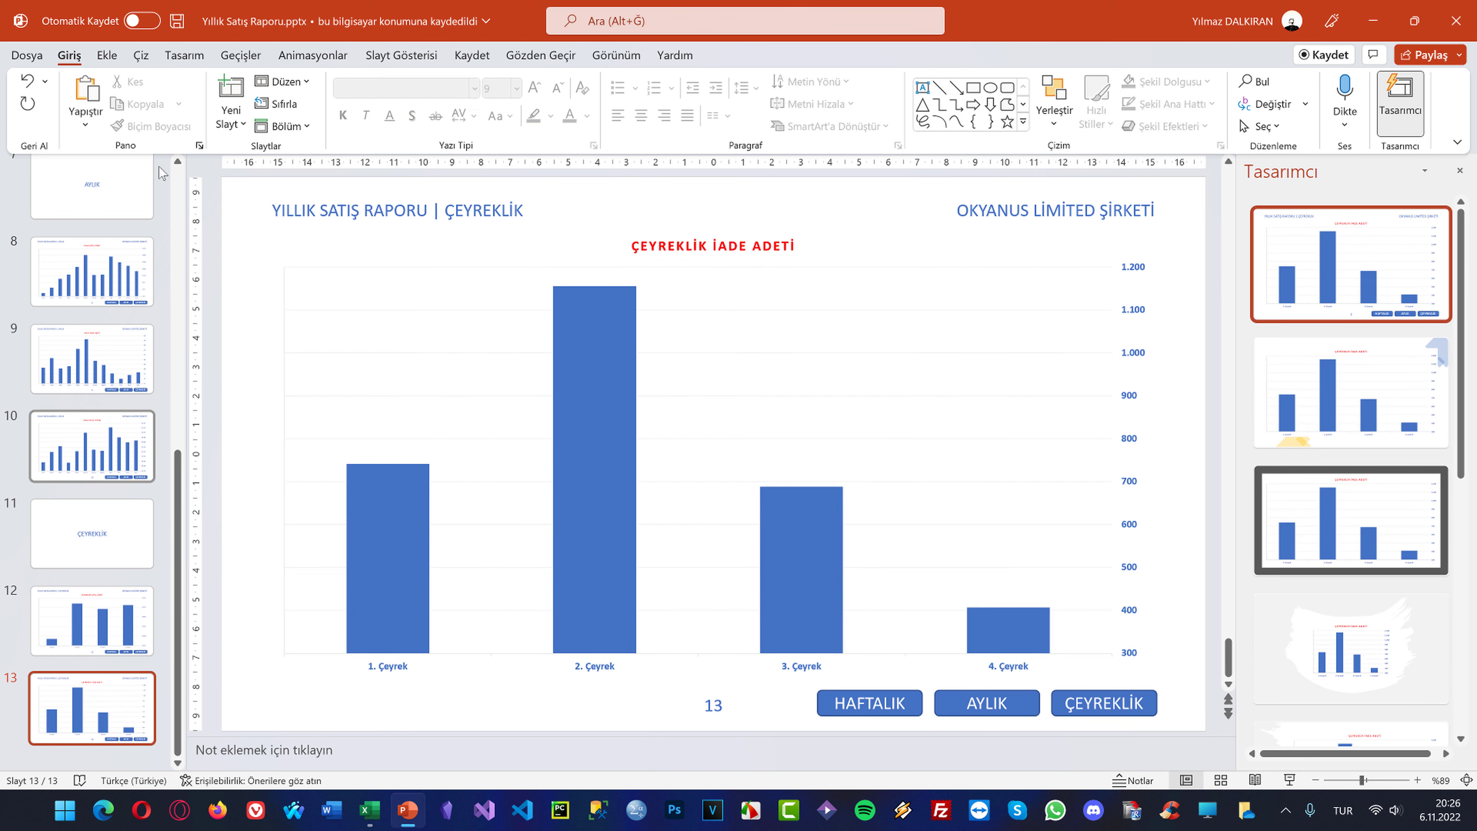
Add slide 14 with the Çeyreklik Satış Tutarı chart, then a blank slide 15
click(231, 122)
click(365, 384)
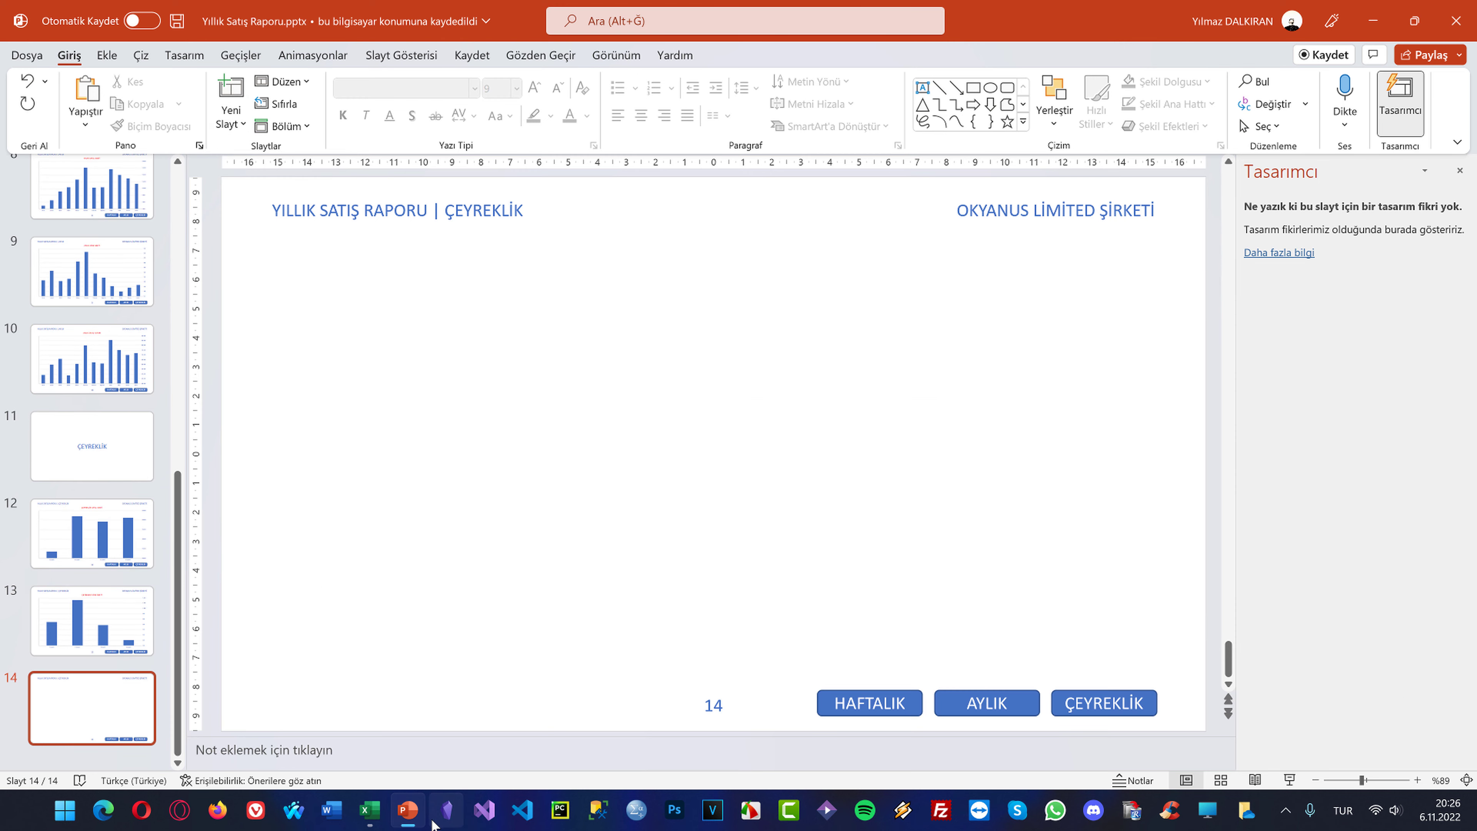
click(370, 810)
key(ctrl+Page_Down)
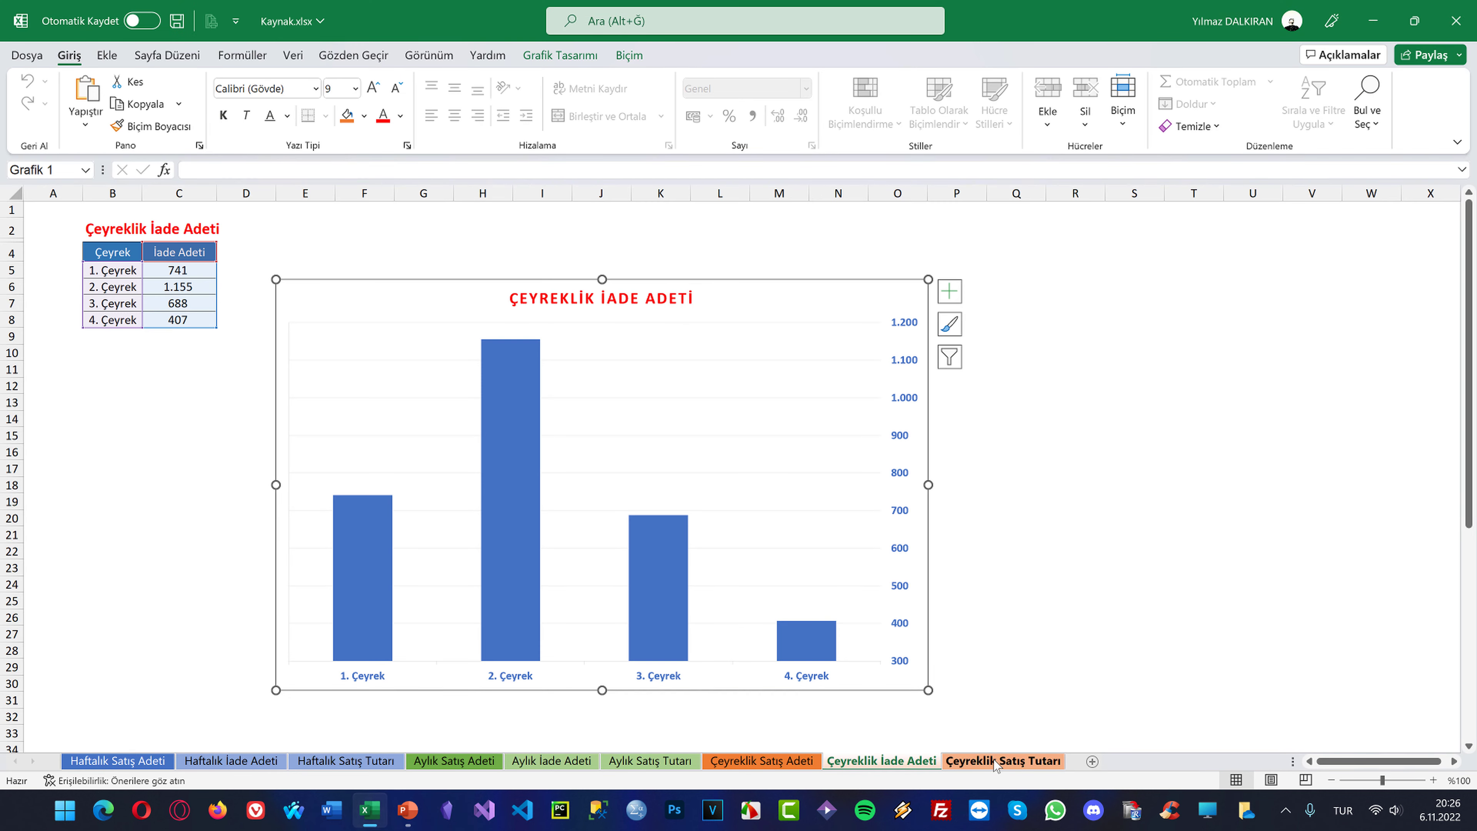
click(454, 286)
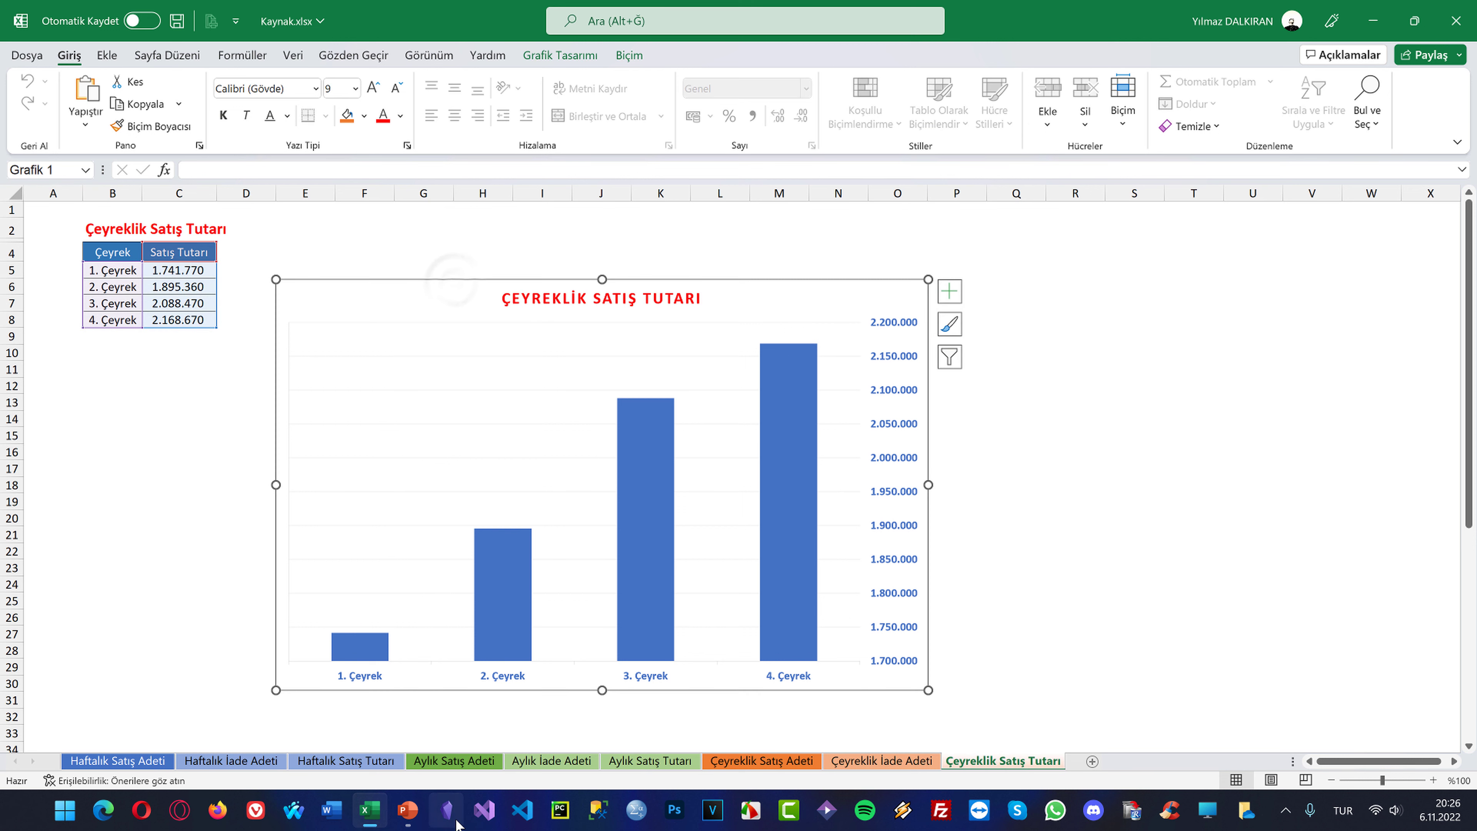
click(406, 810)
right_click(485, 381)
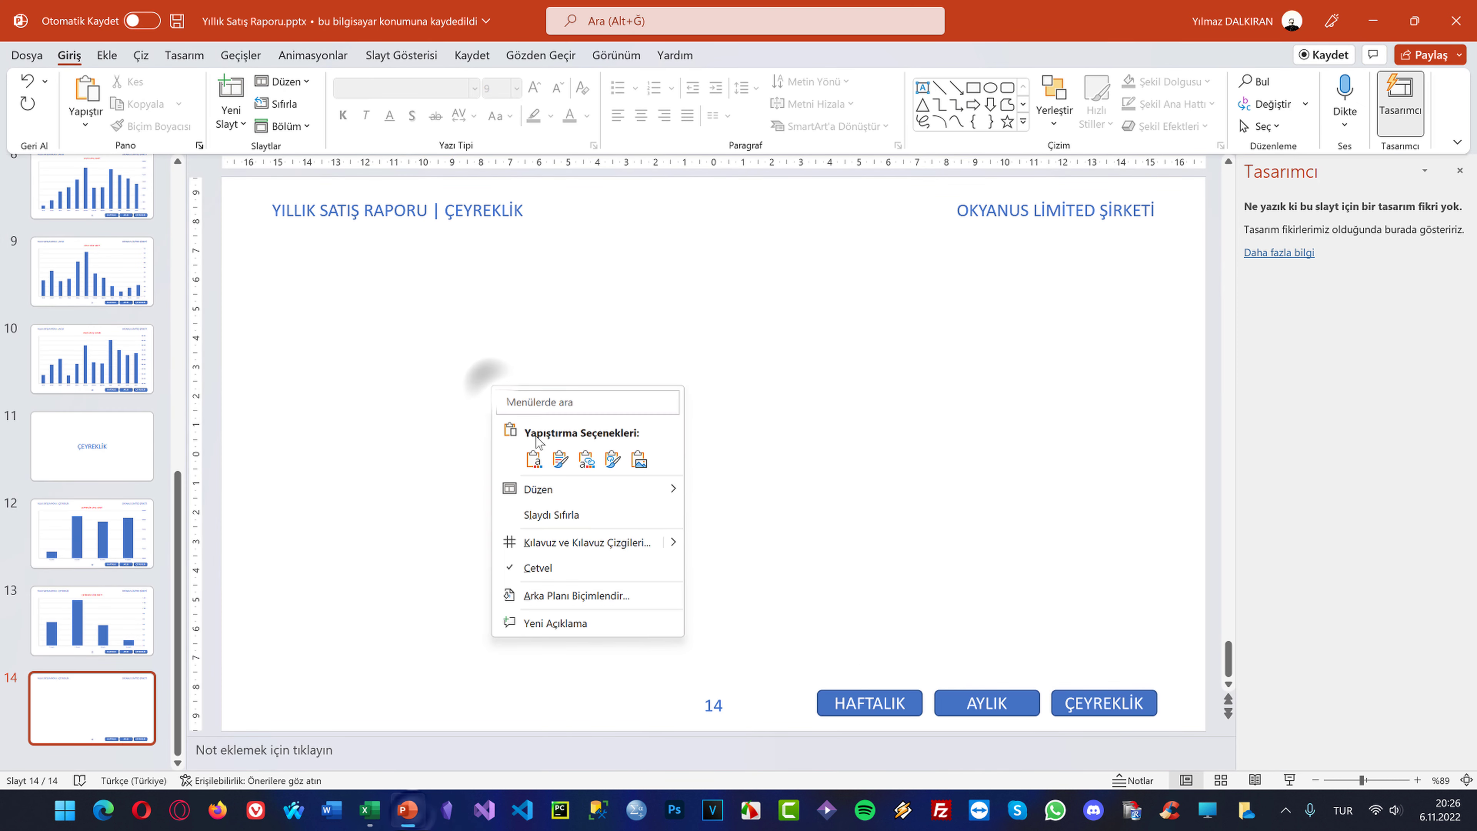
click(611, 465)
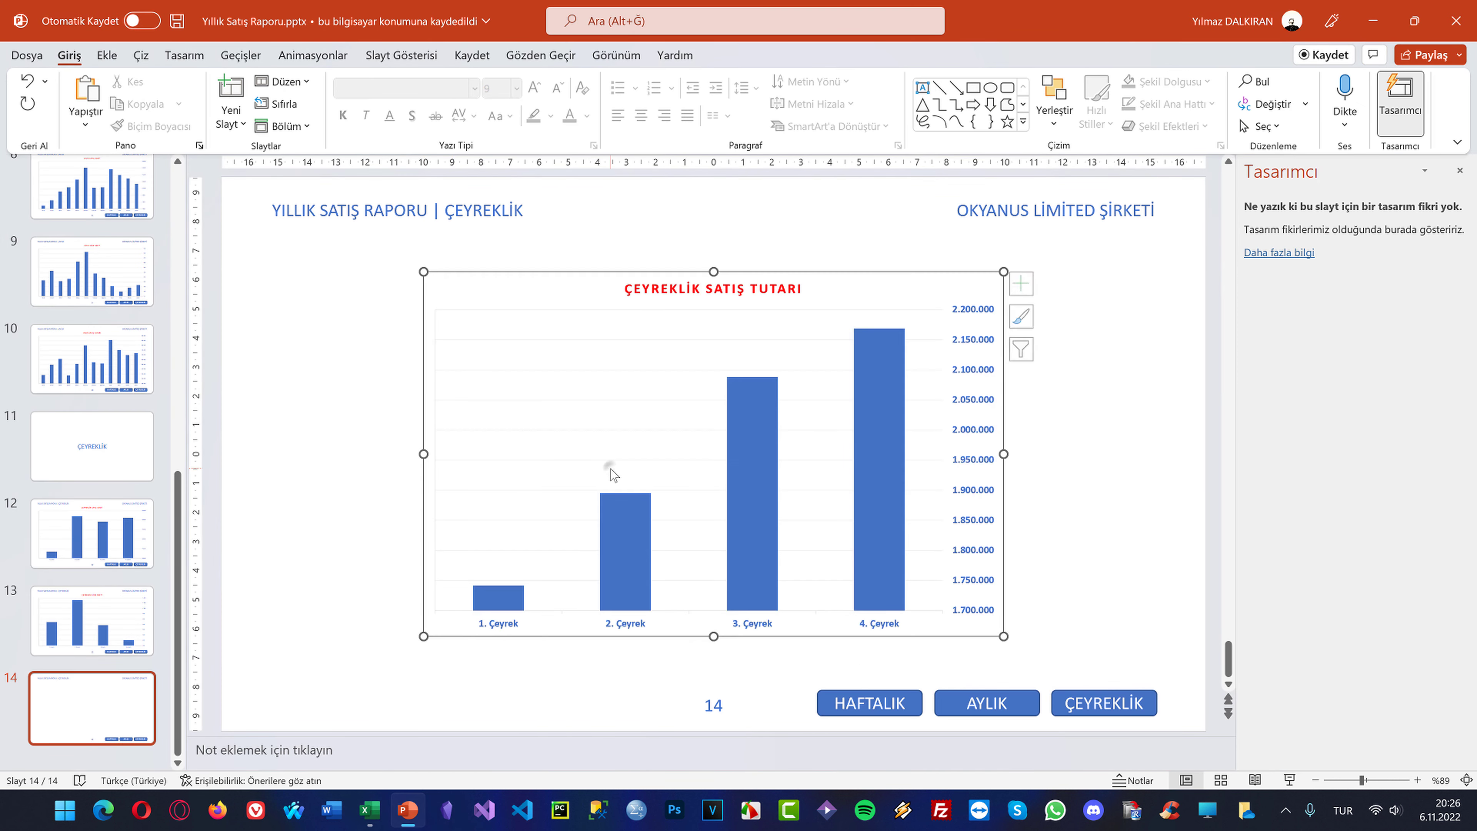
click(223, 132)
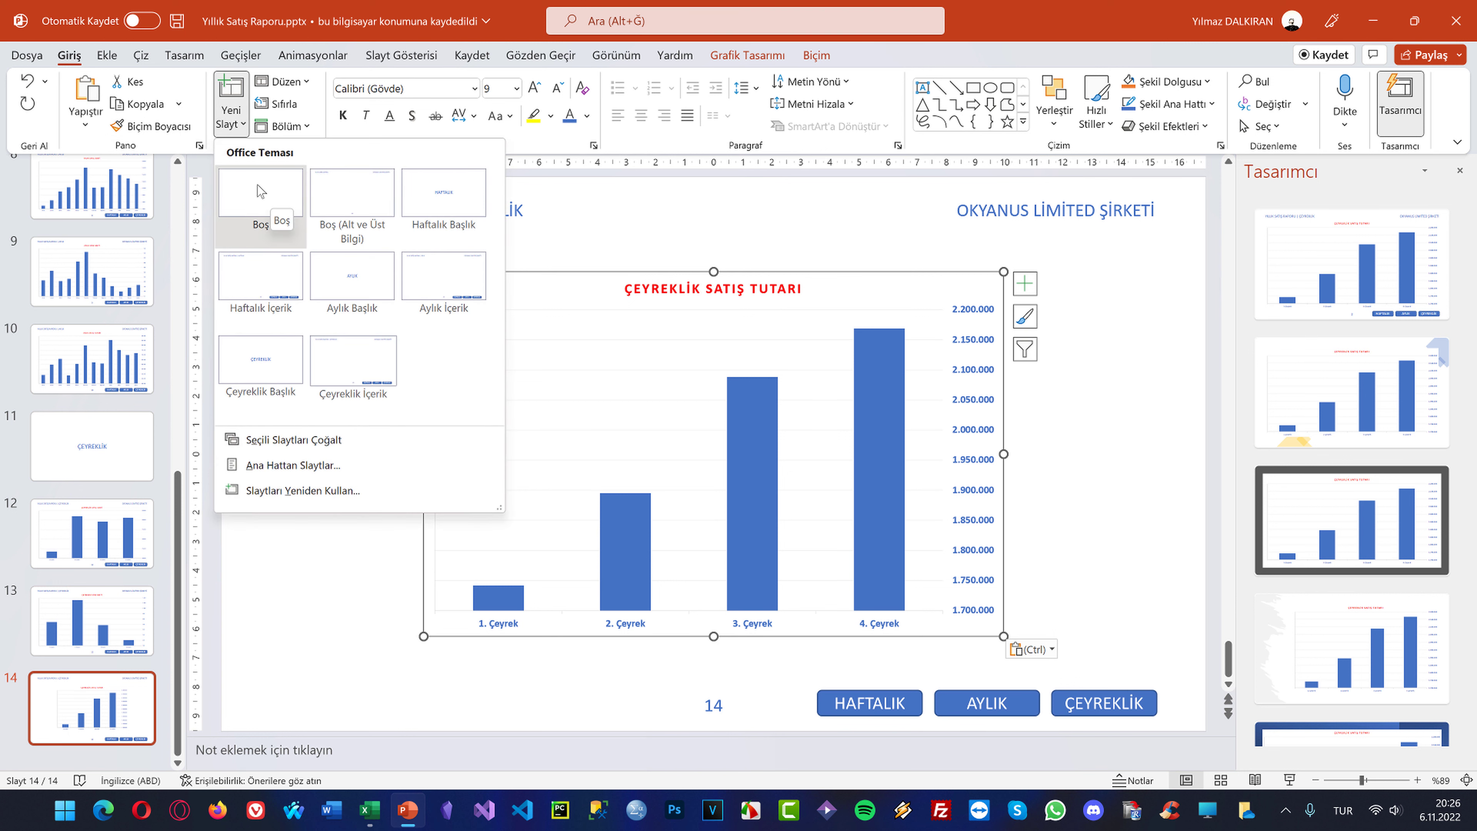
click(269, 198)
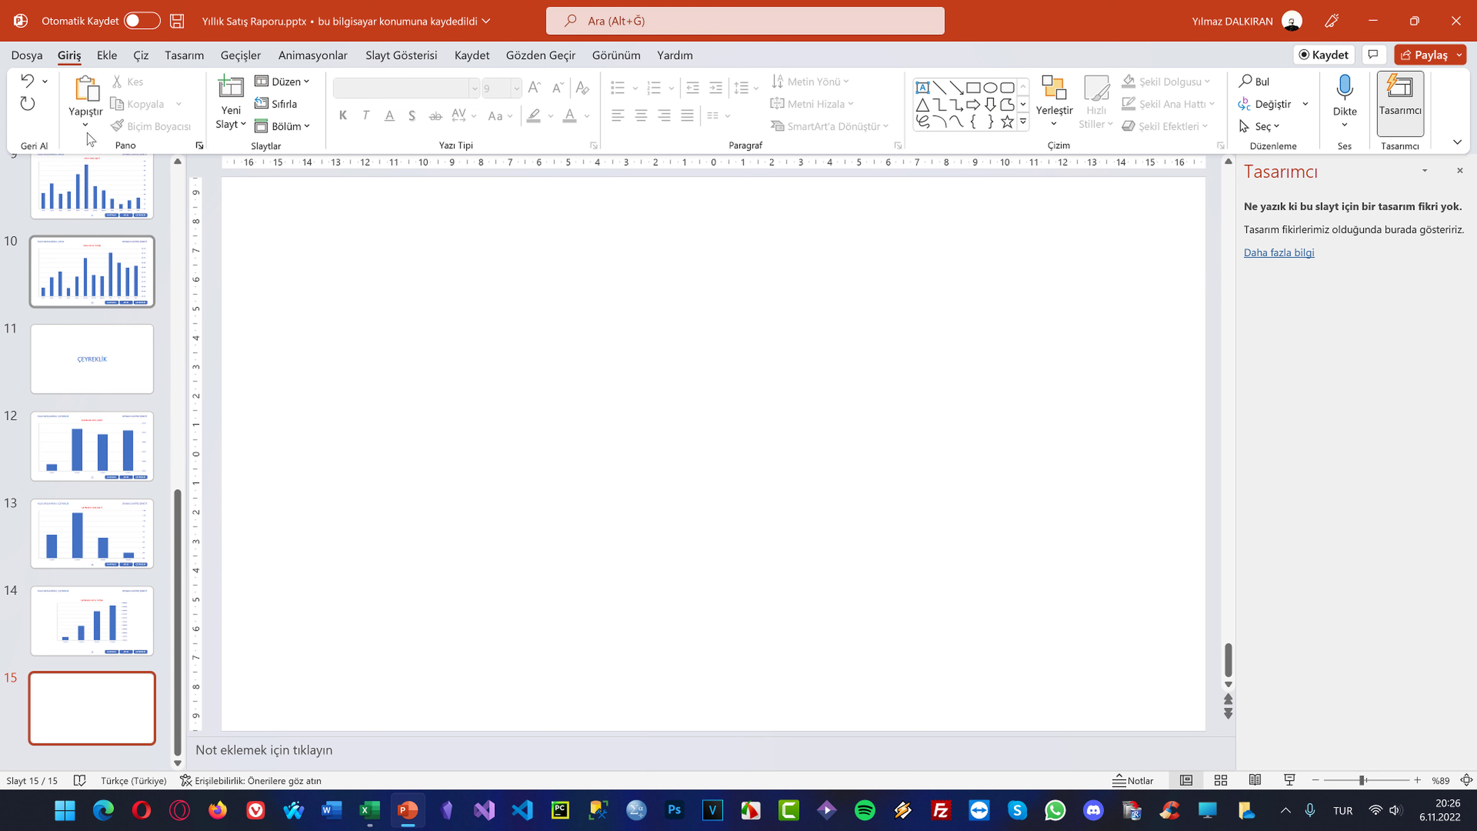
Add a text box reading TEŞEKKÜRLER, centre-aligned at 48 pt
click(107, 55)
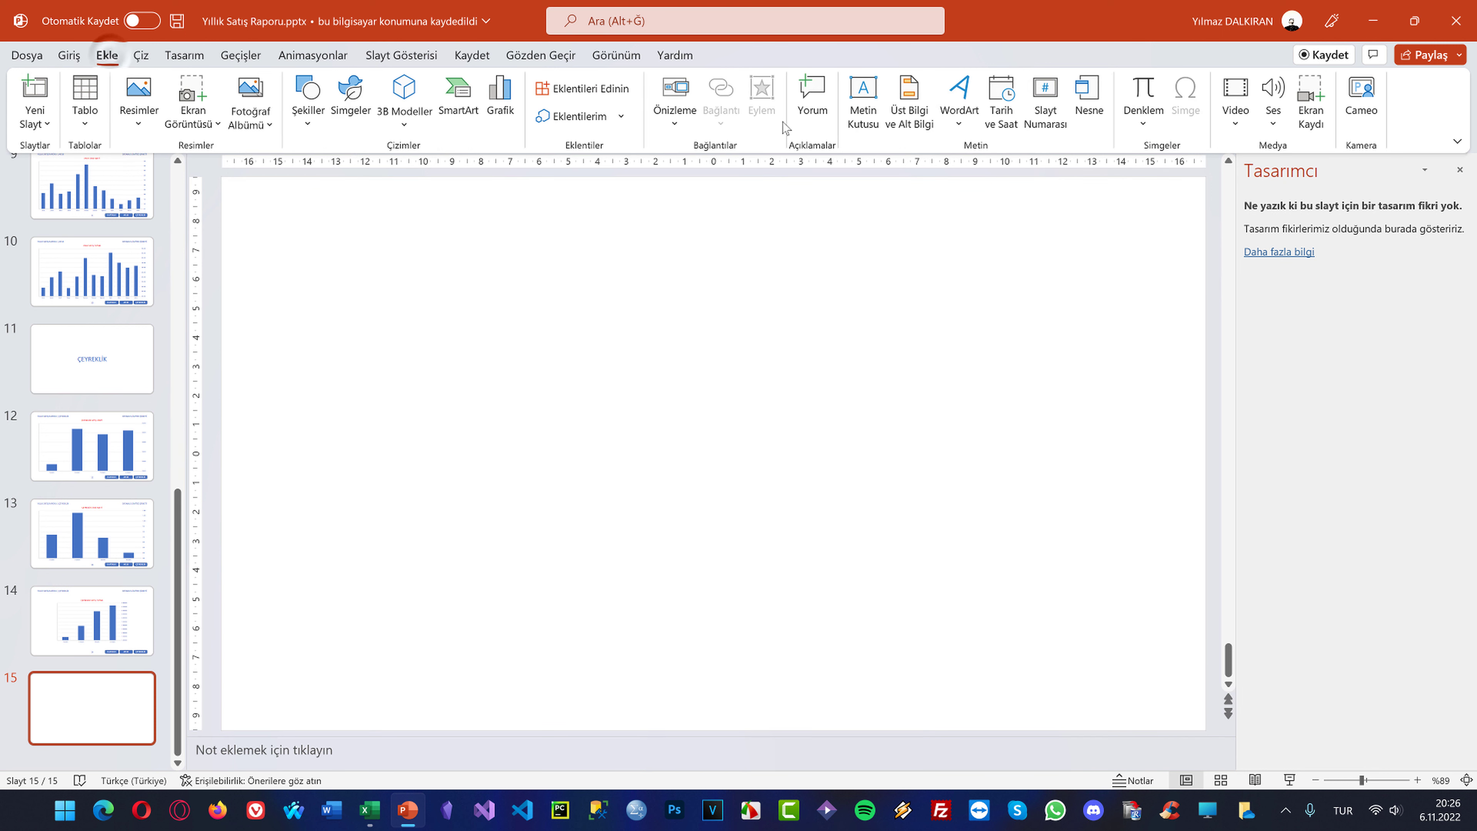
click(862, 102)
drag(406, 297, 1027, 547)
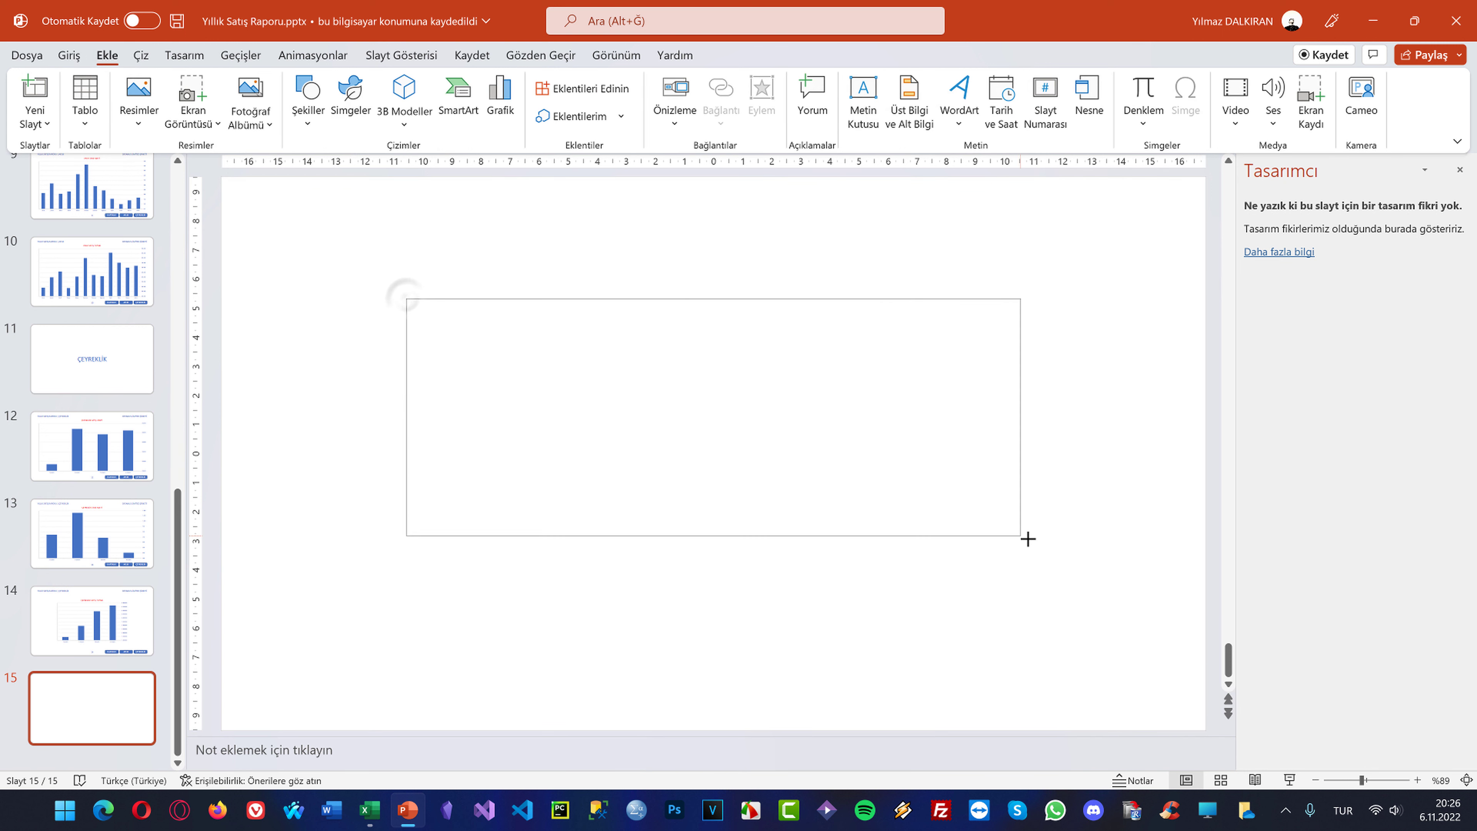
text(te)
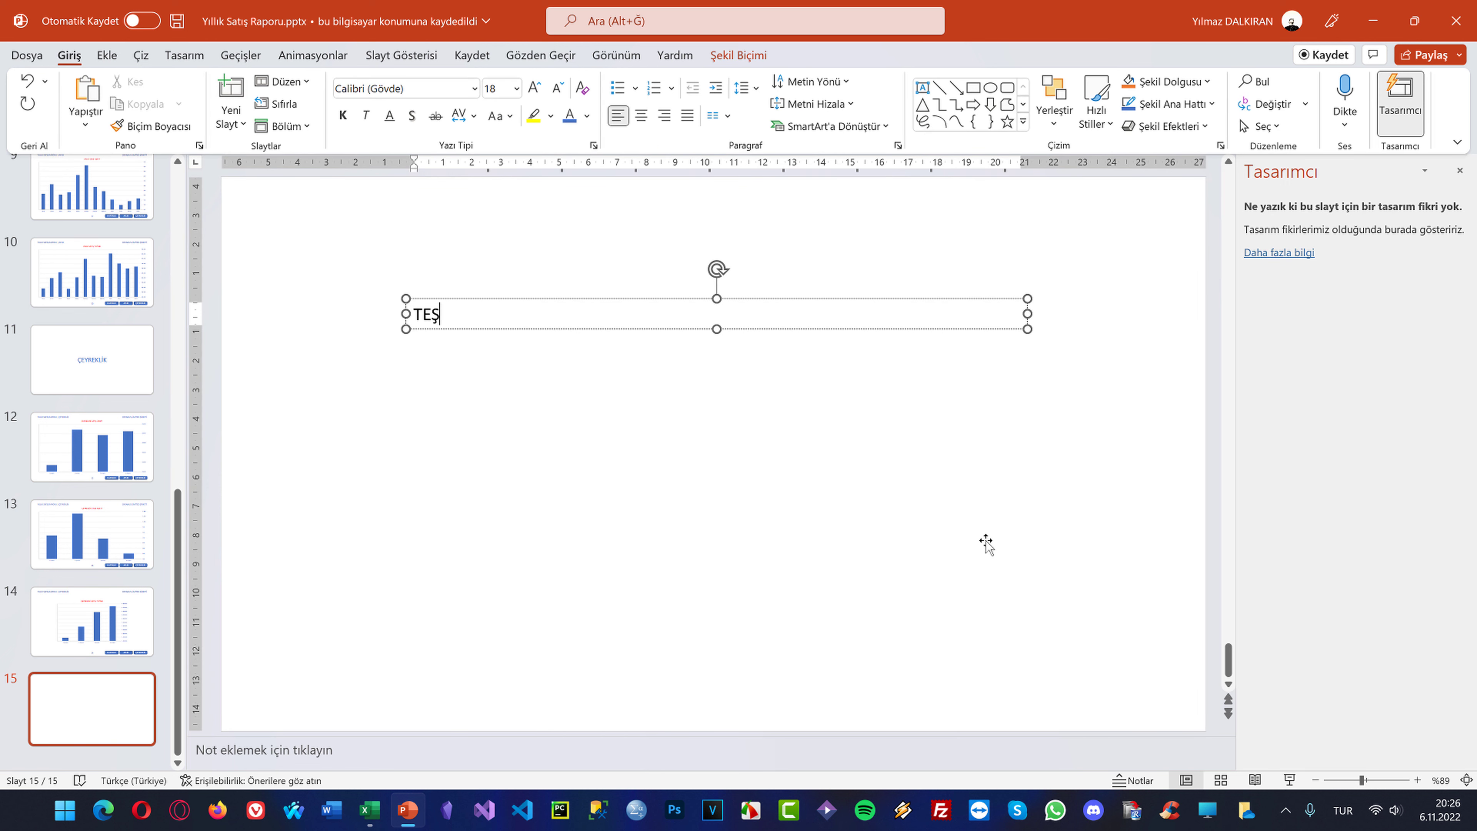
key(ctrl+a)
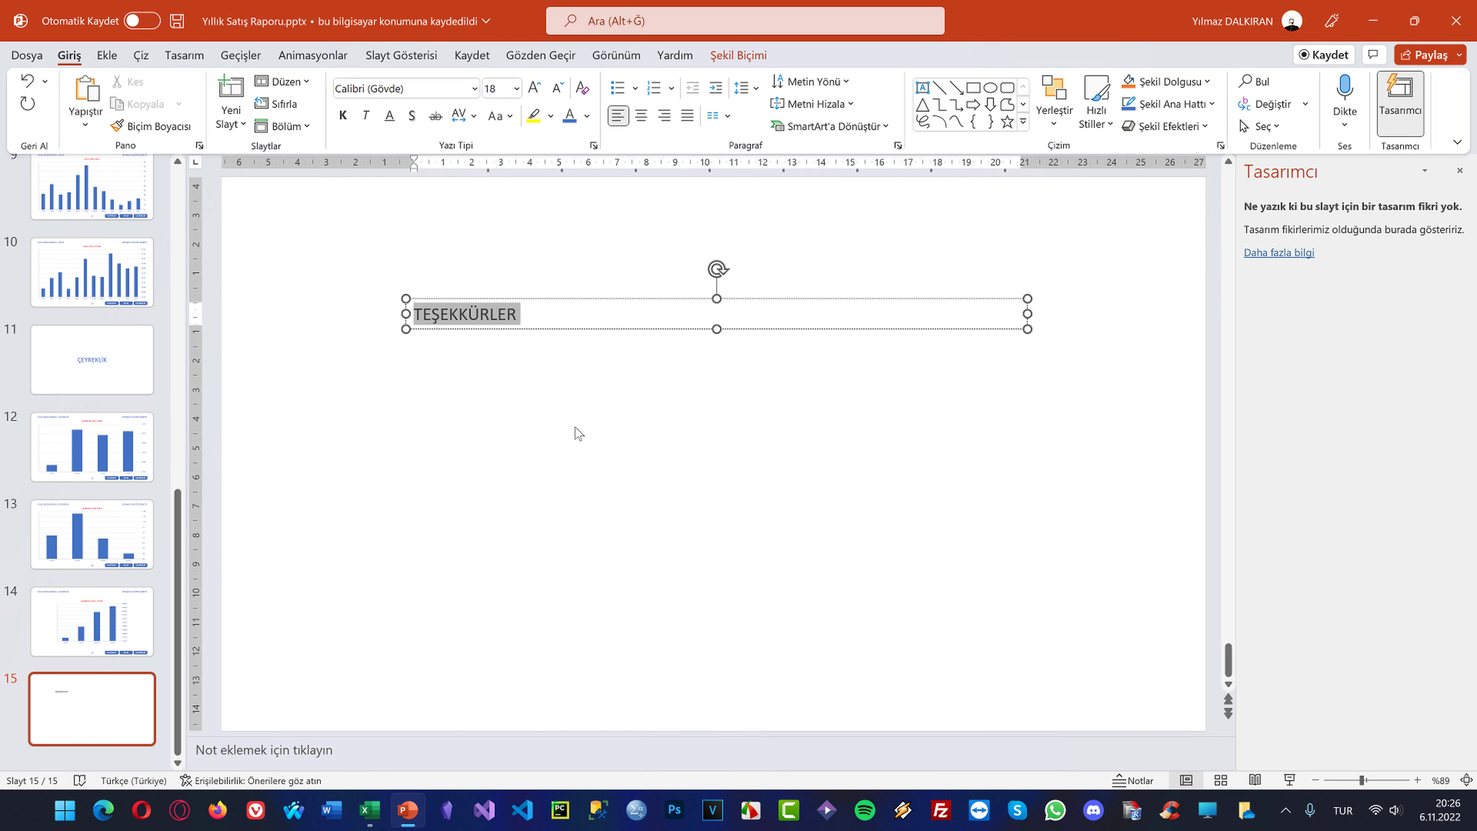
click(642, 115)
click(535, 87)
click(535, 88)
click(535, 87)
click(535, 87)
click(535, 87)
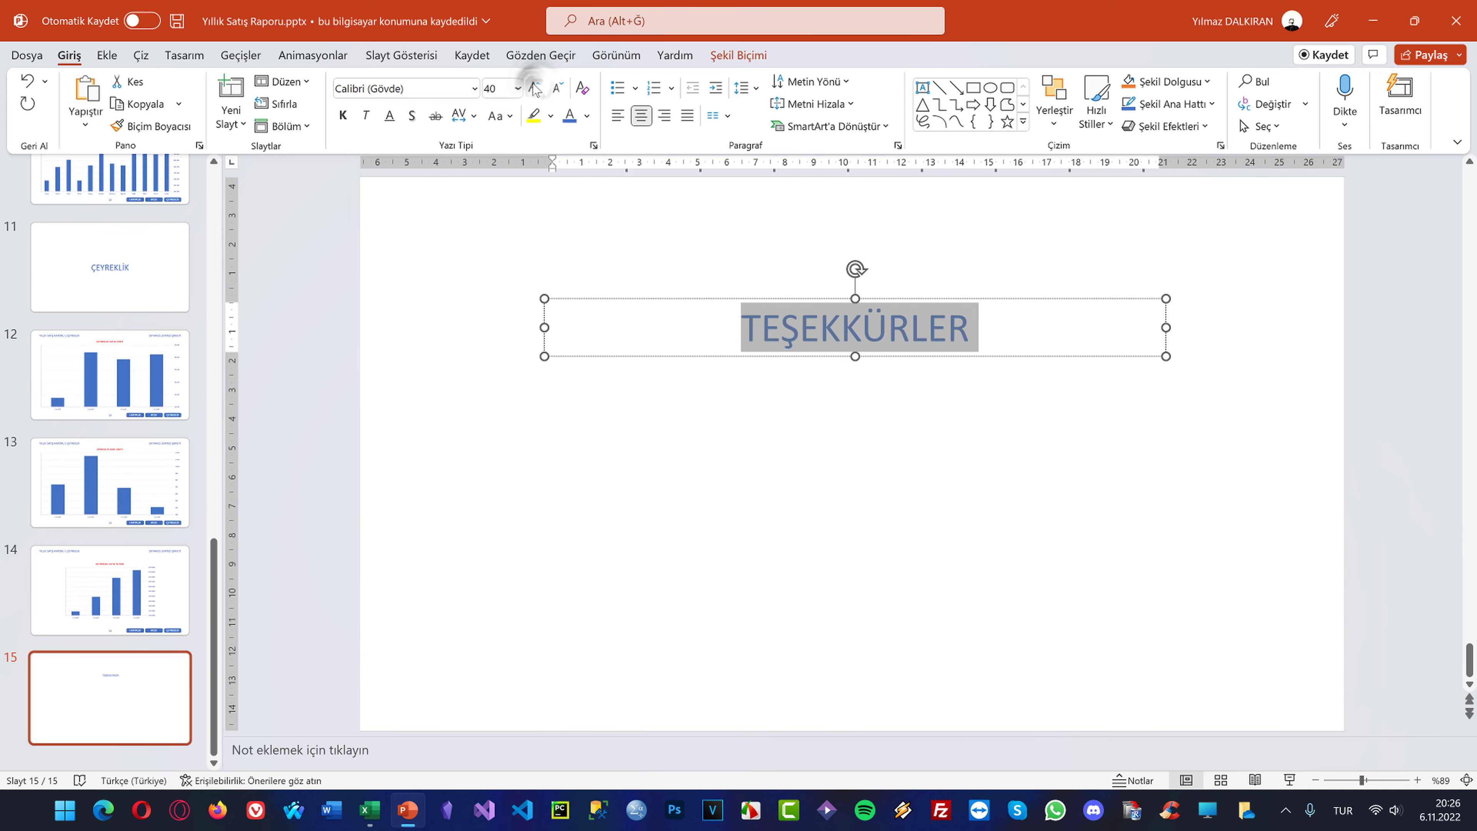
click(535, 88)
click(535, 87)
click(535, 87)
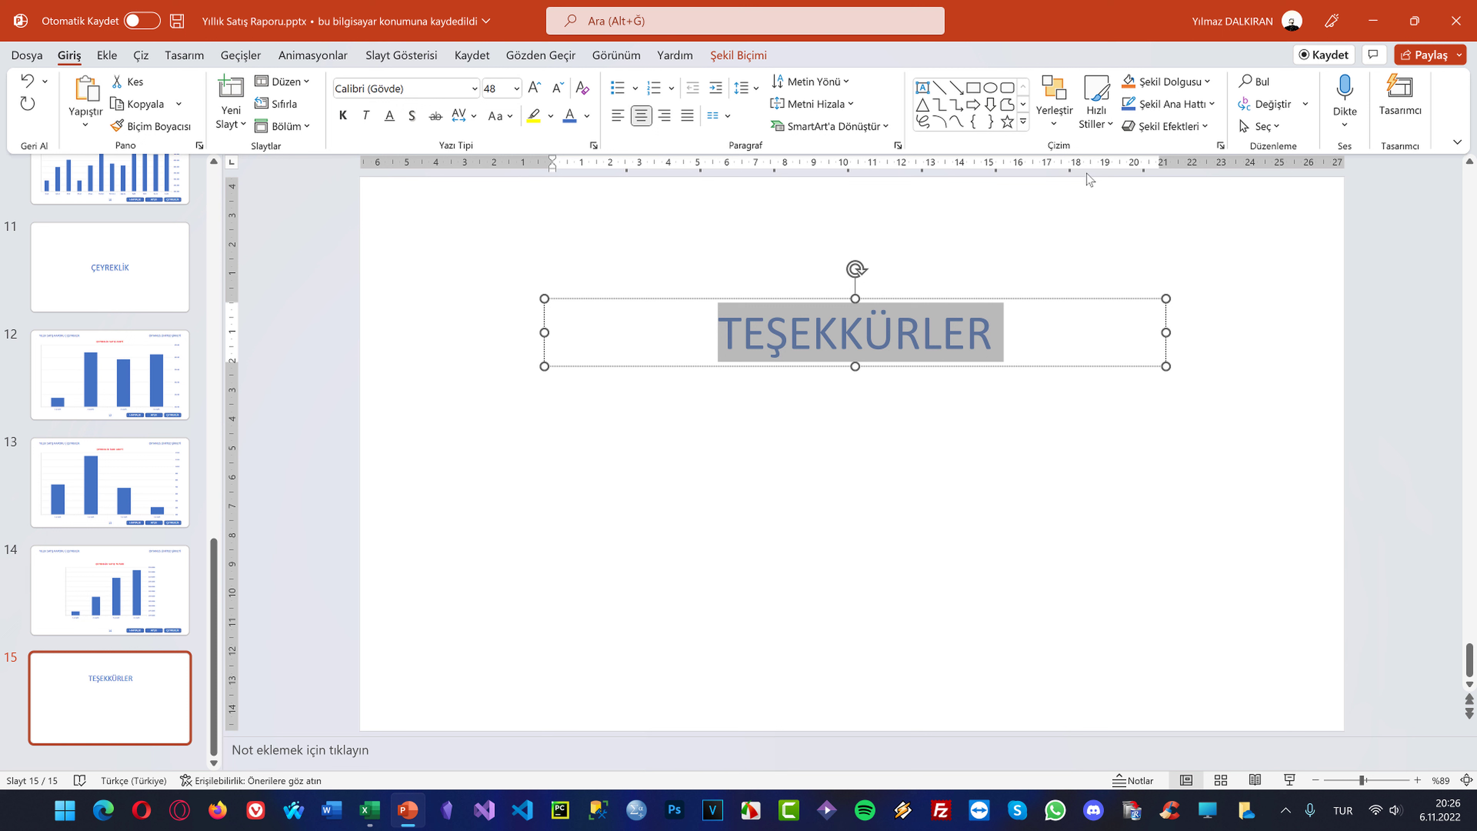
Centre the TEŞEKKÜRLER text box vertically and horizontally on the slide
click(1053, 110)
mouse_move(1102, 410)
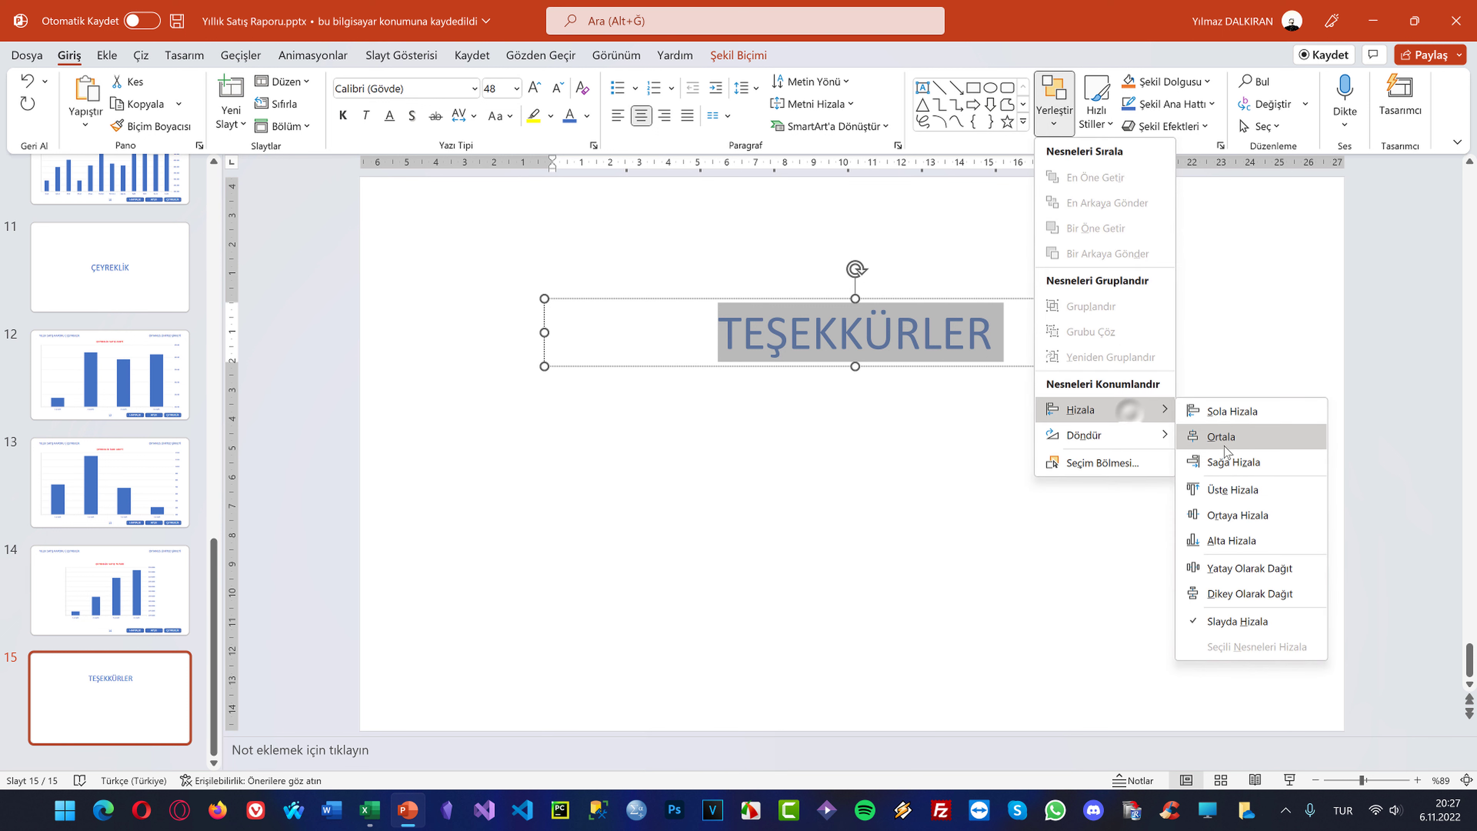
click(1239, 515)
click(1053, 111)
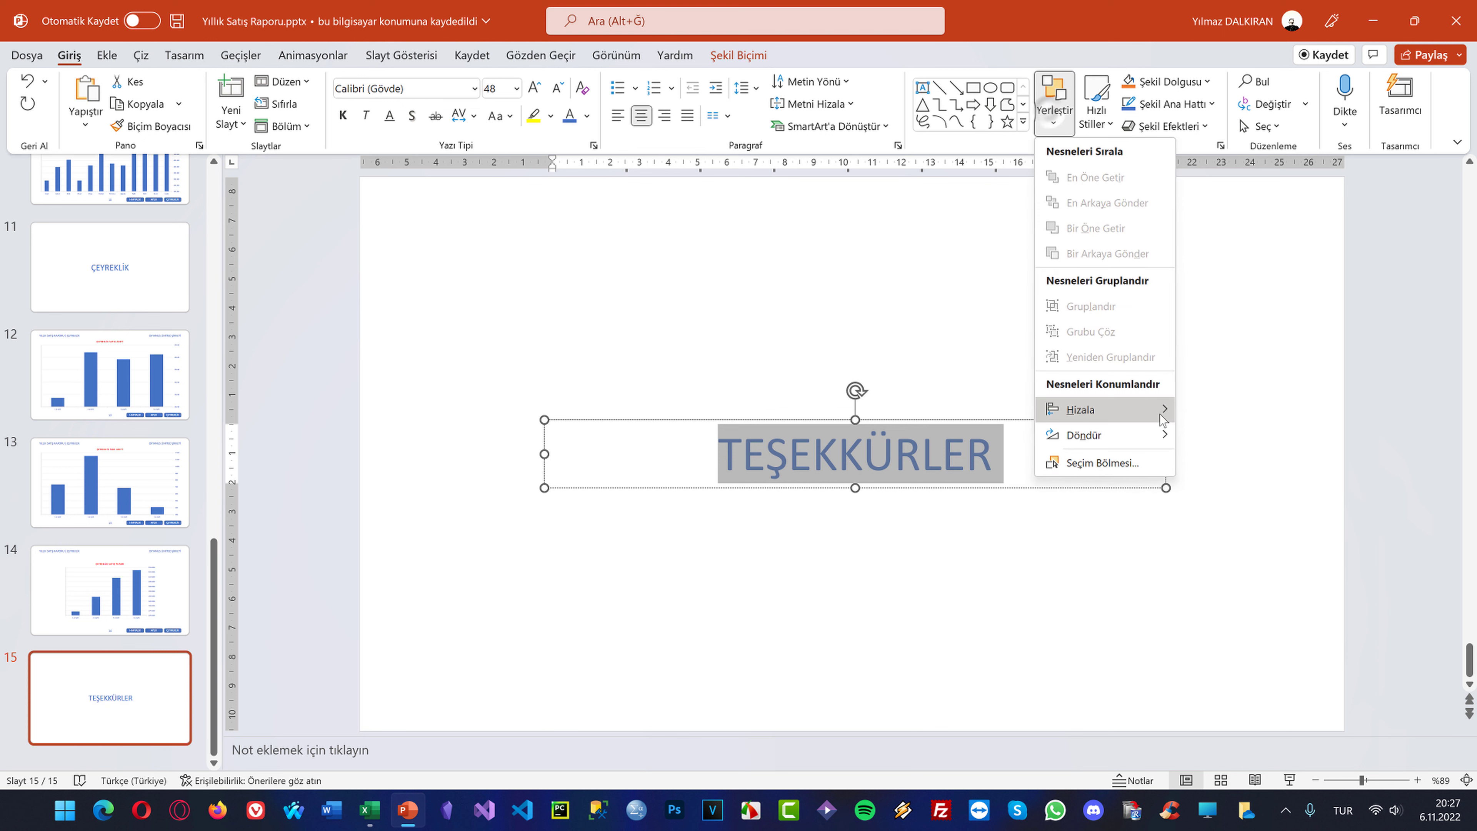
click(1223, 436)
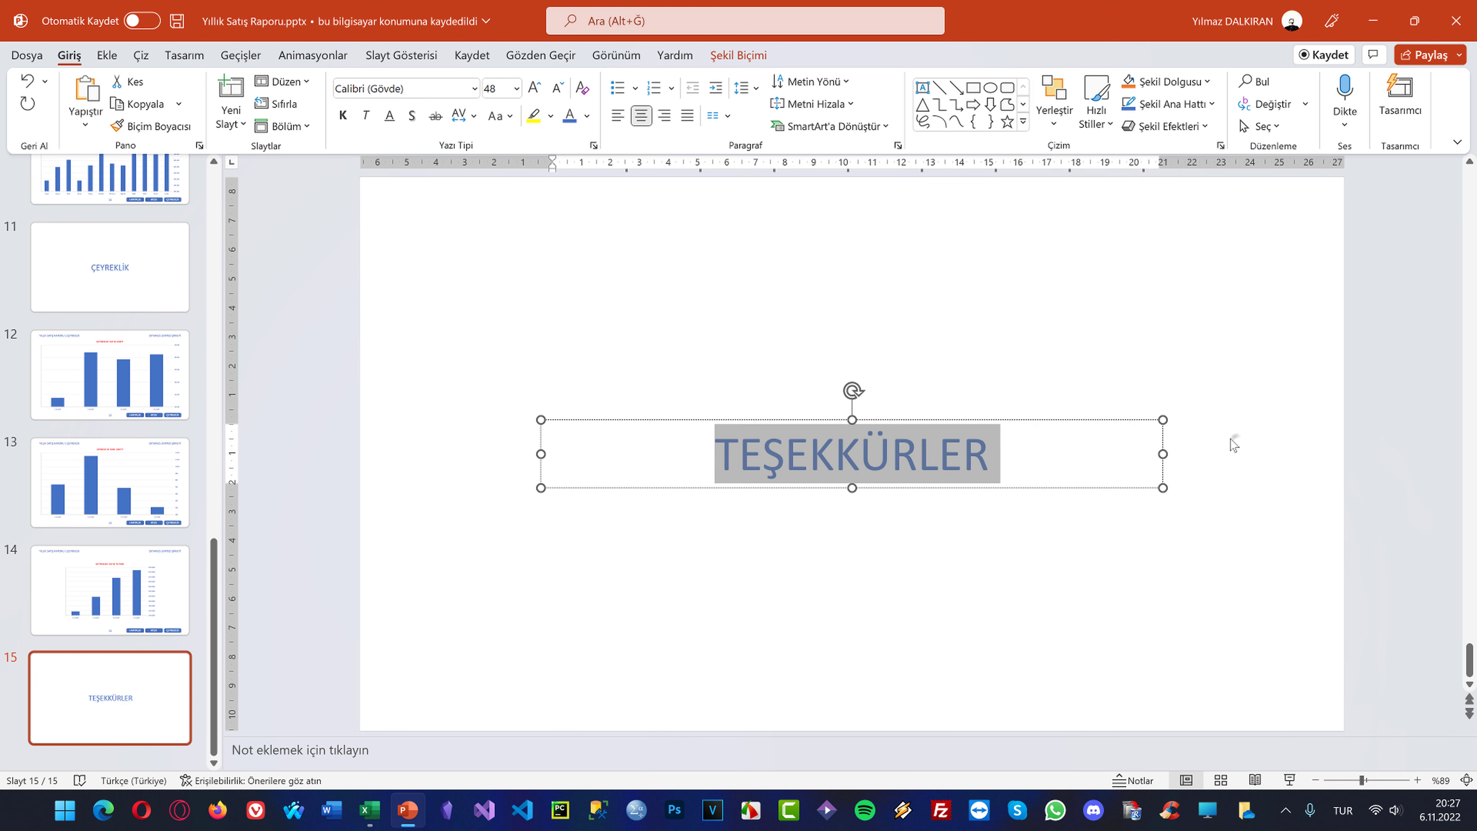
click(882, 257)
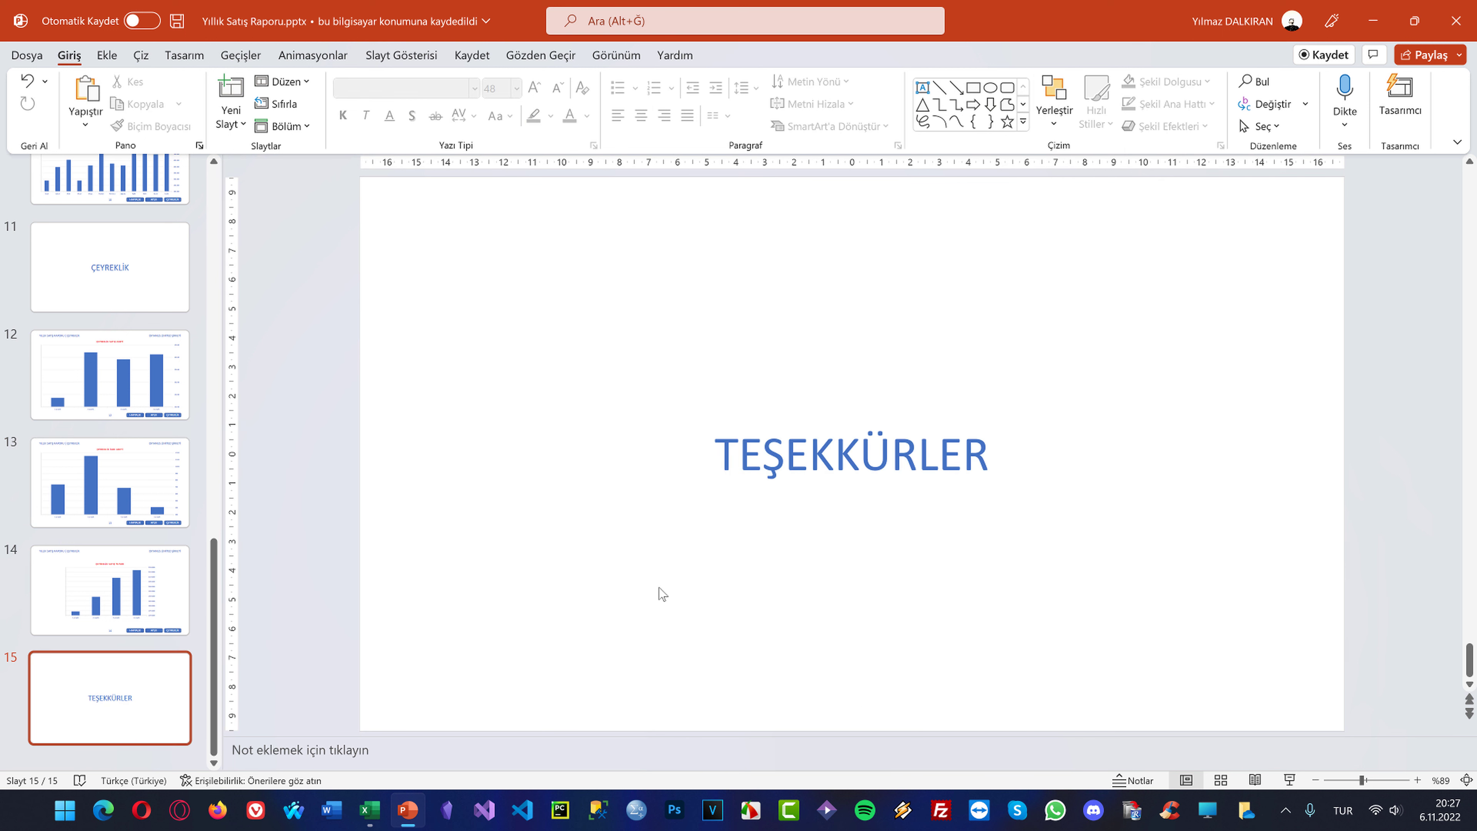
Scroll back to the top of the deck and show navigation slide 2
click(51, 615)
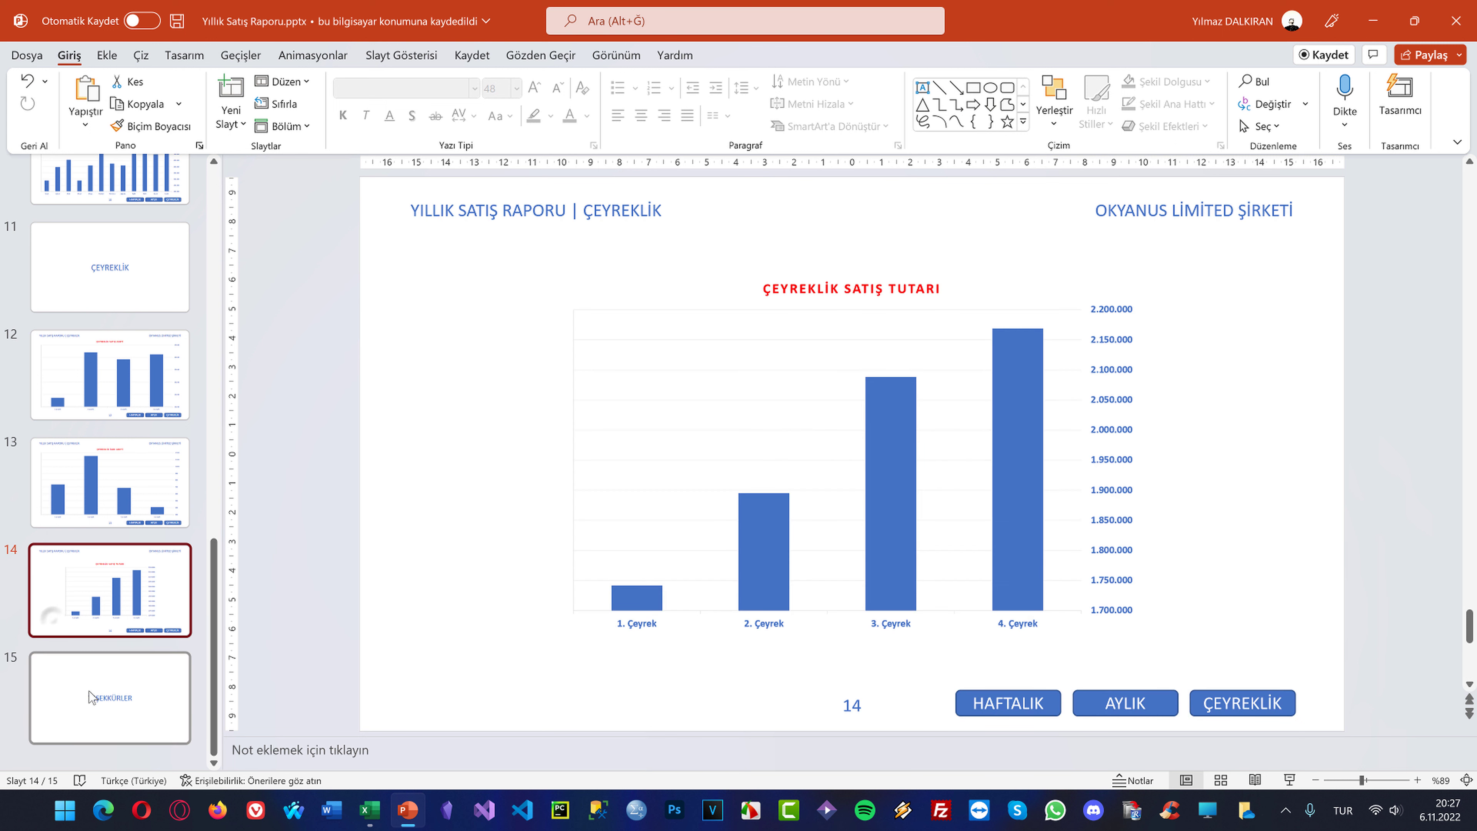
click(84, 695)
scroll(69, 657, up, 2)
scroll(54, 620, up, 4)
scroll(46, 614, up, 5)
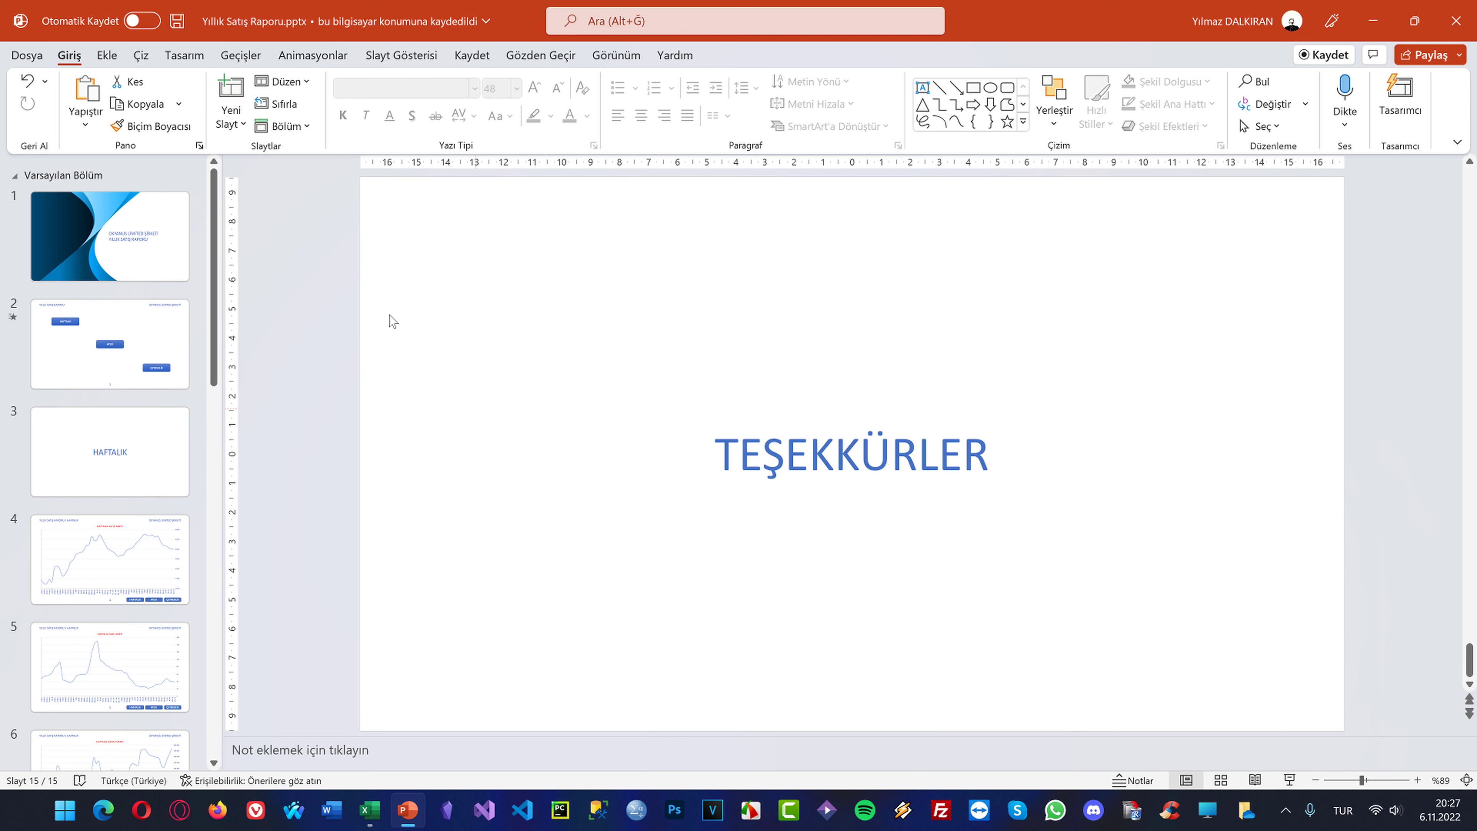
click(87, 238)
click(996, 419)
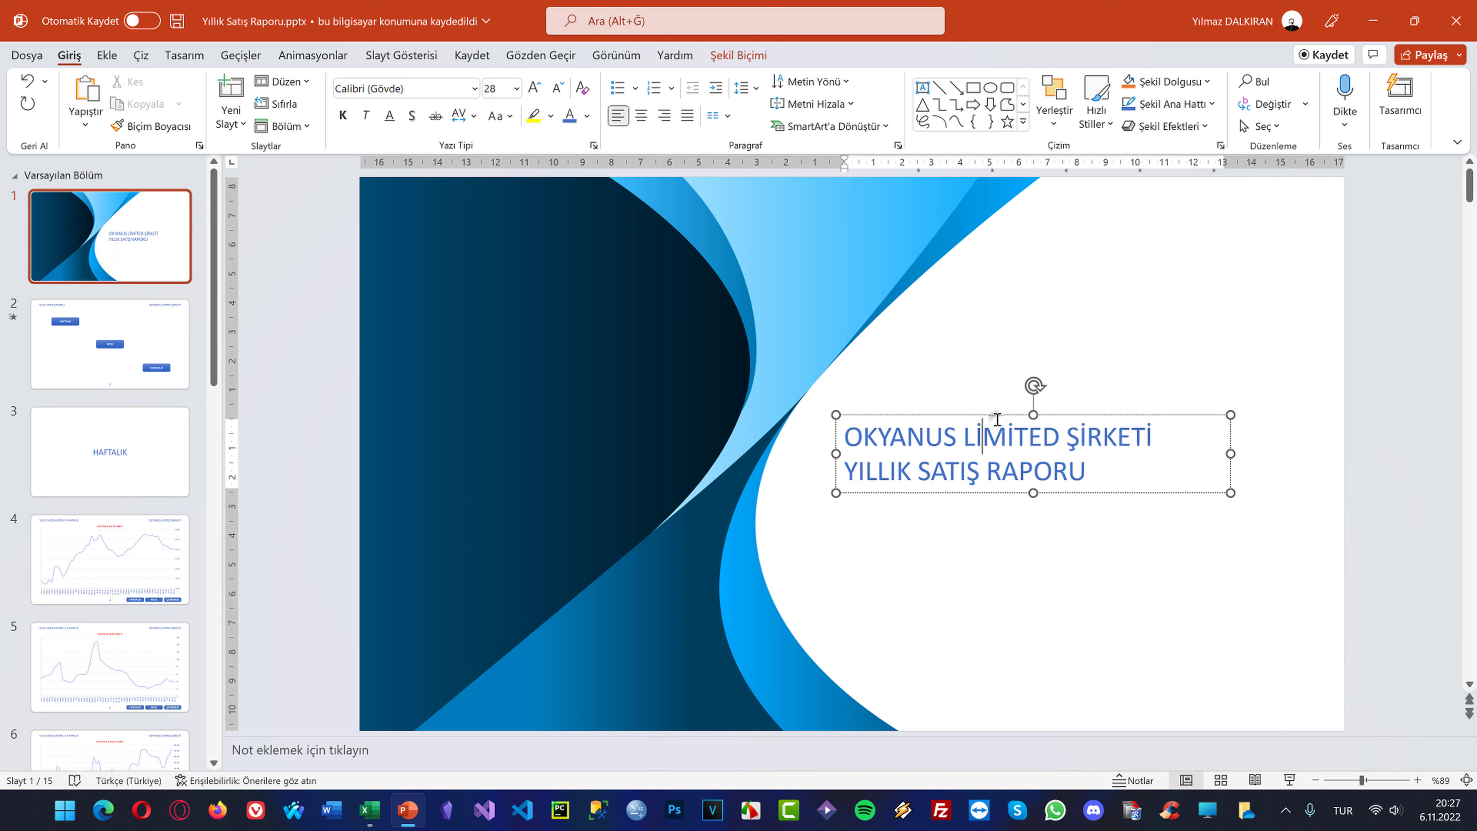
click(123, 375)
click(455, 220)
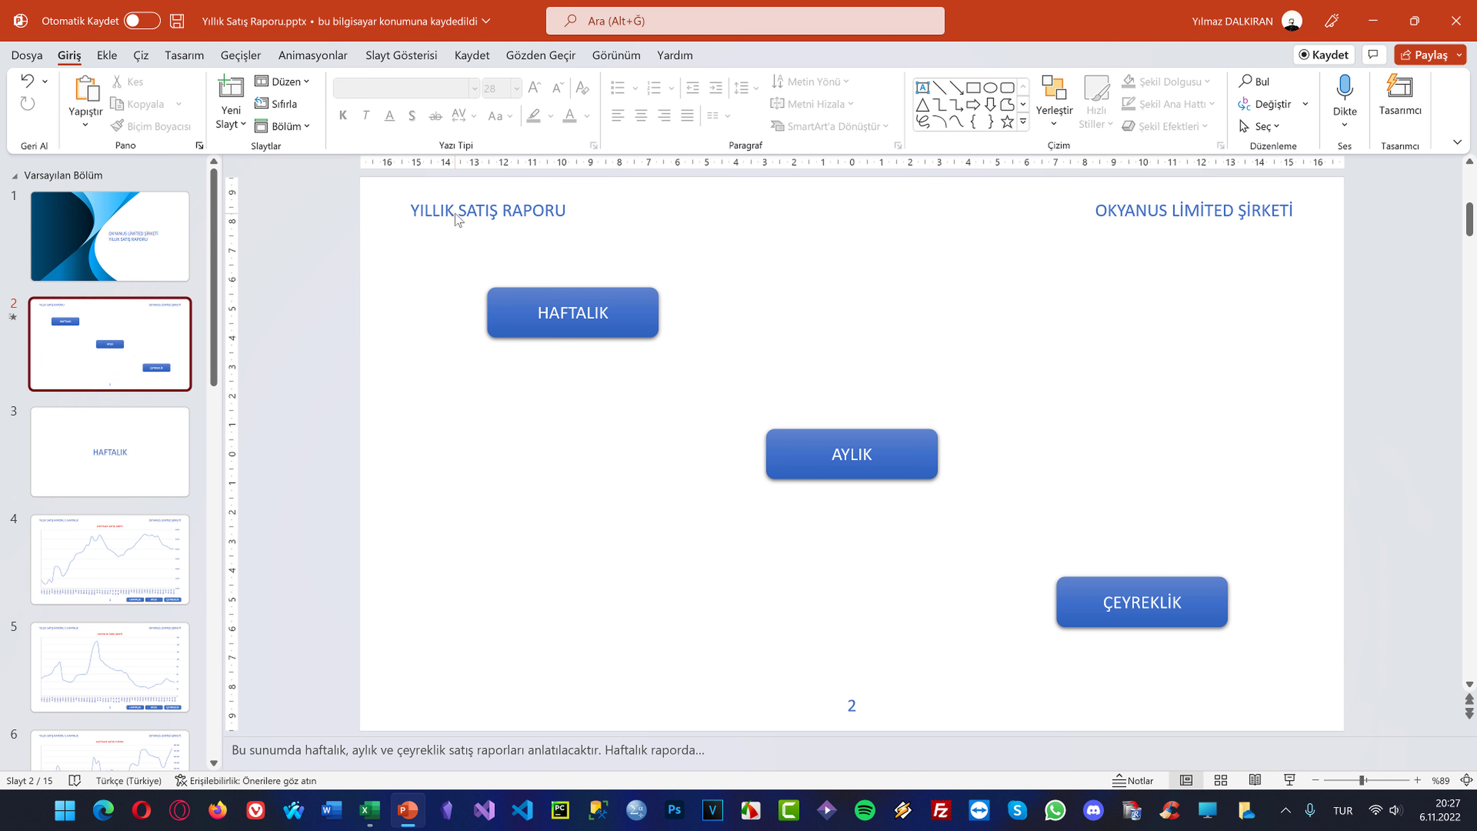
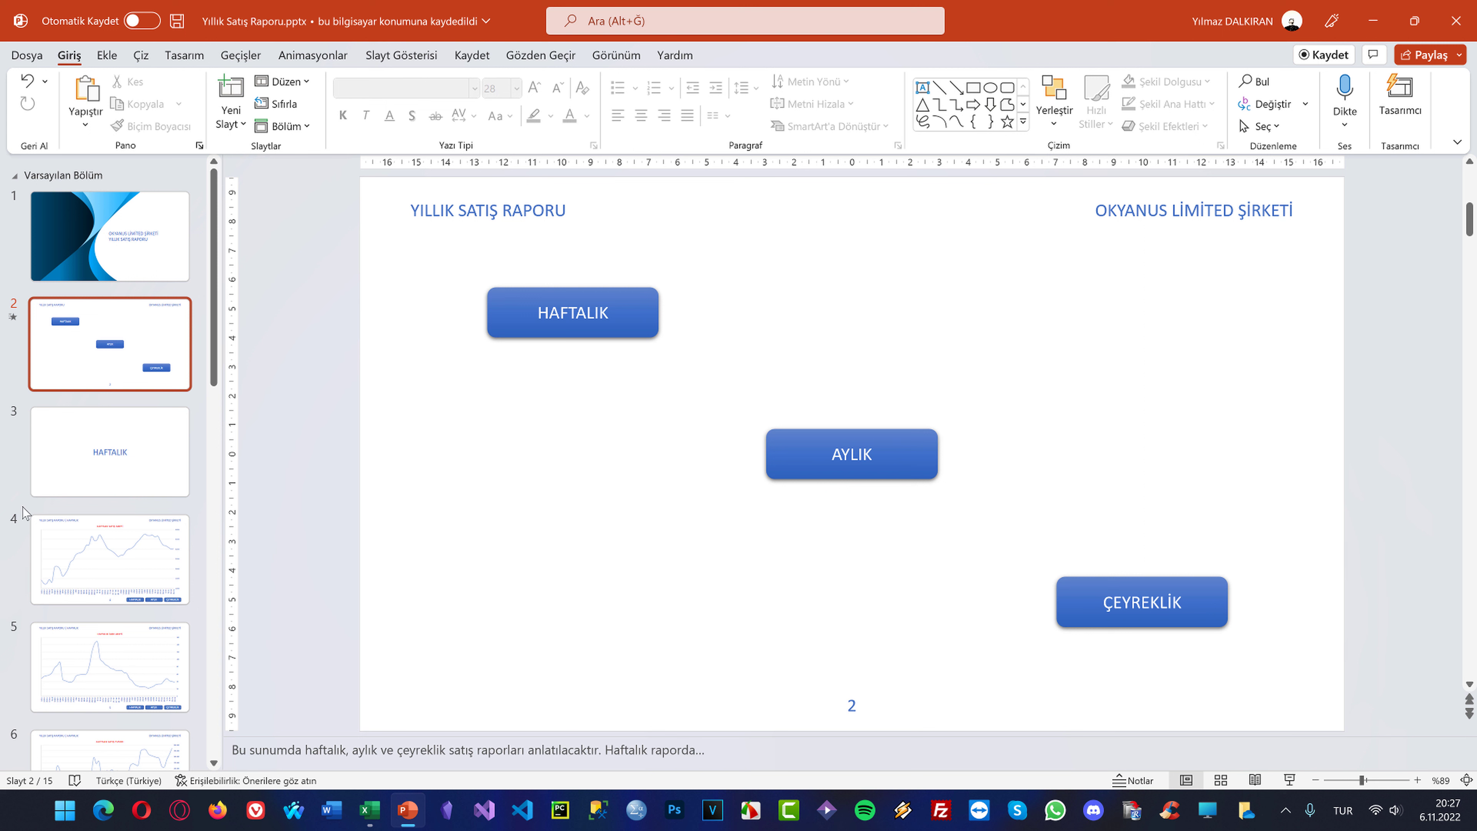
Review slides 2–4, then select the title slide and show the Slayt Gösterisi ribbon
key(Down)
key(Down)
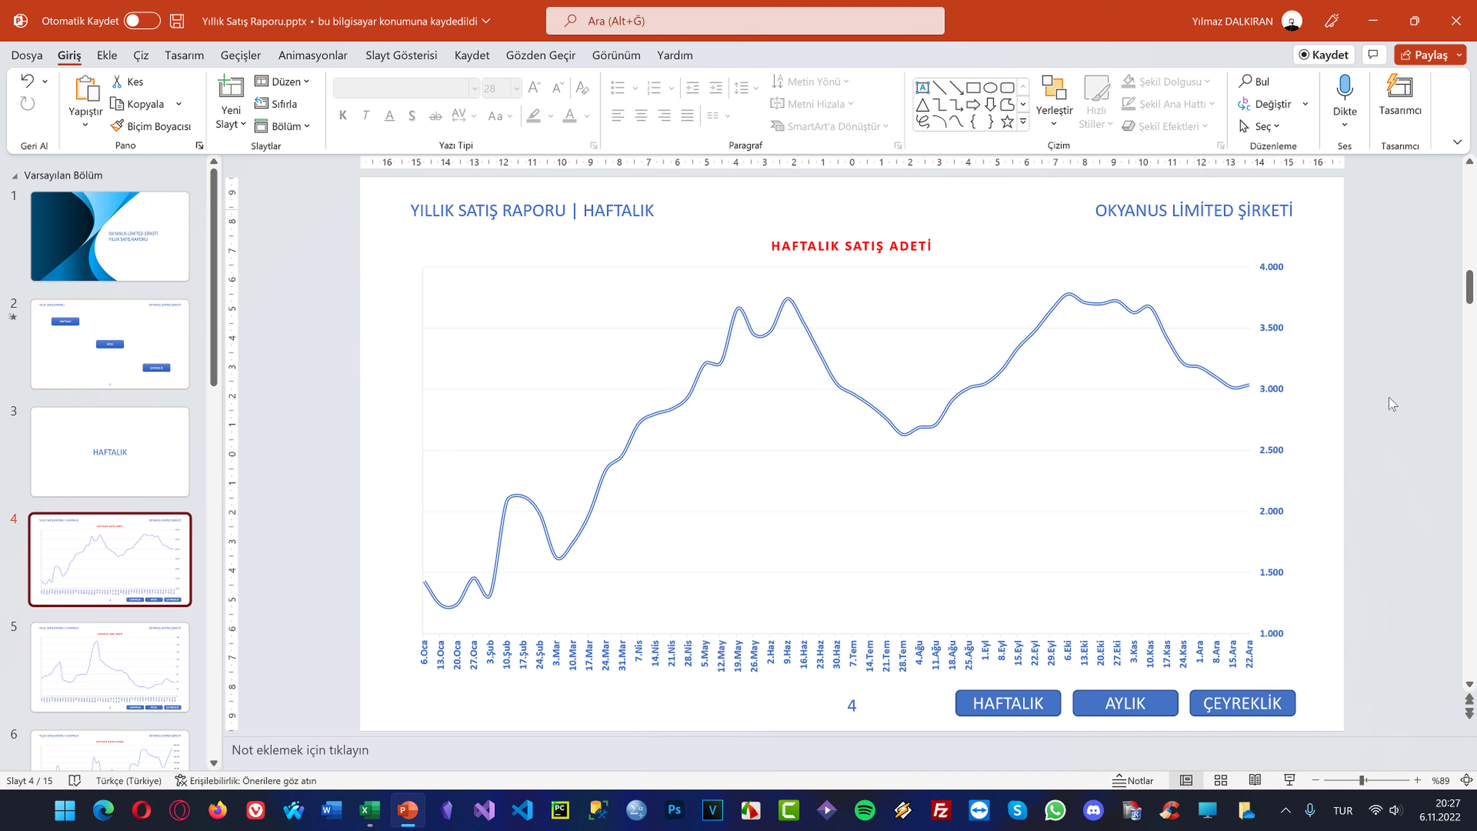
click(543, 232)
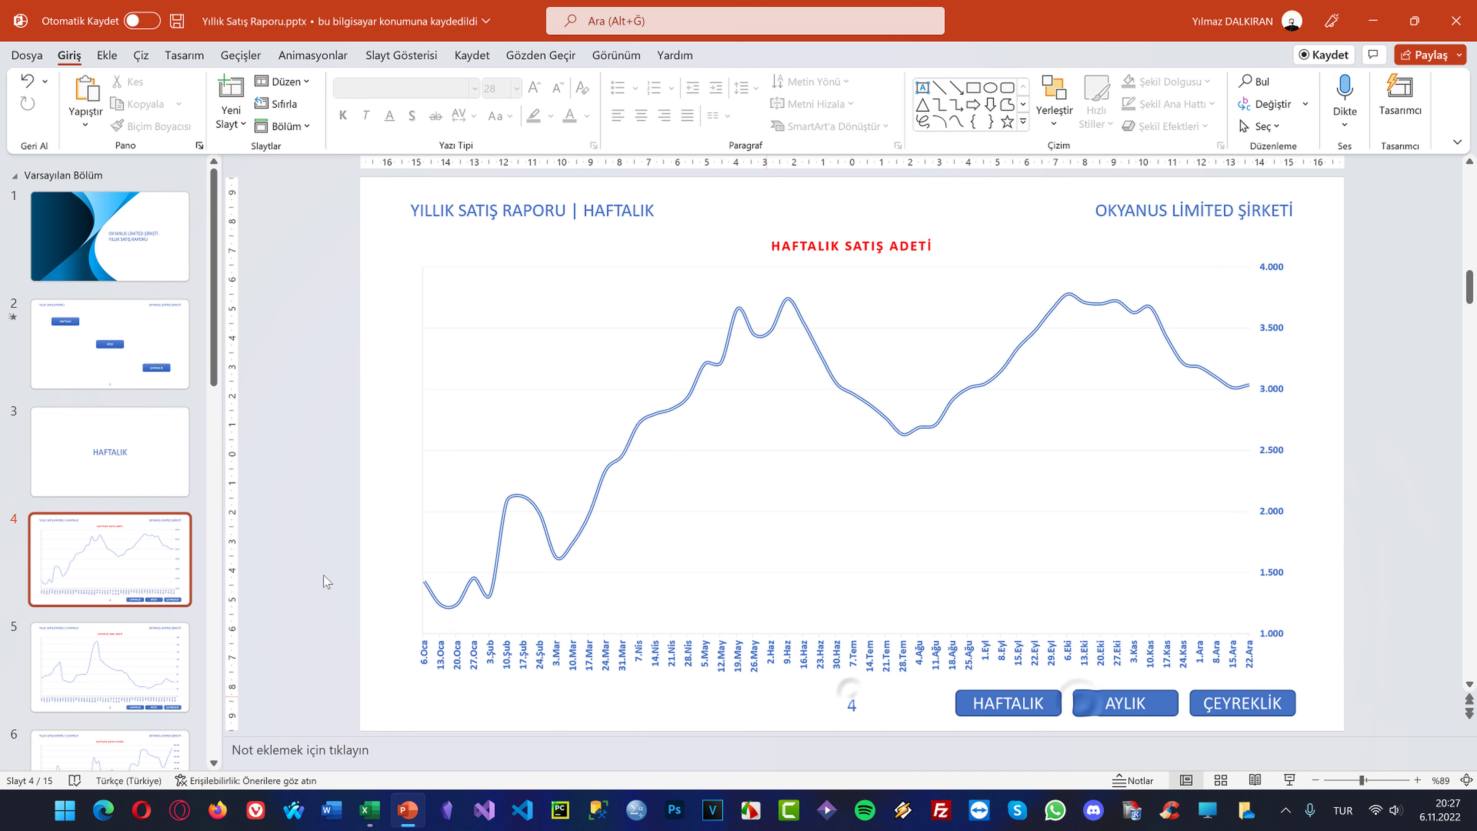
click(114, 588)
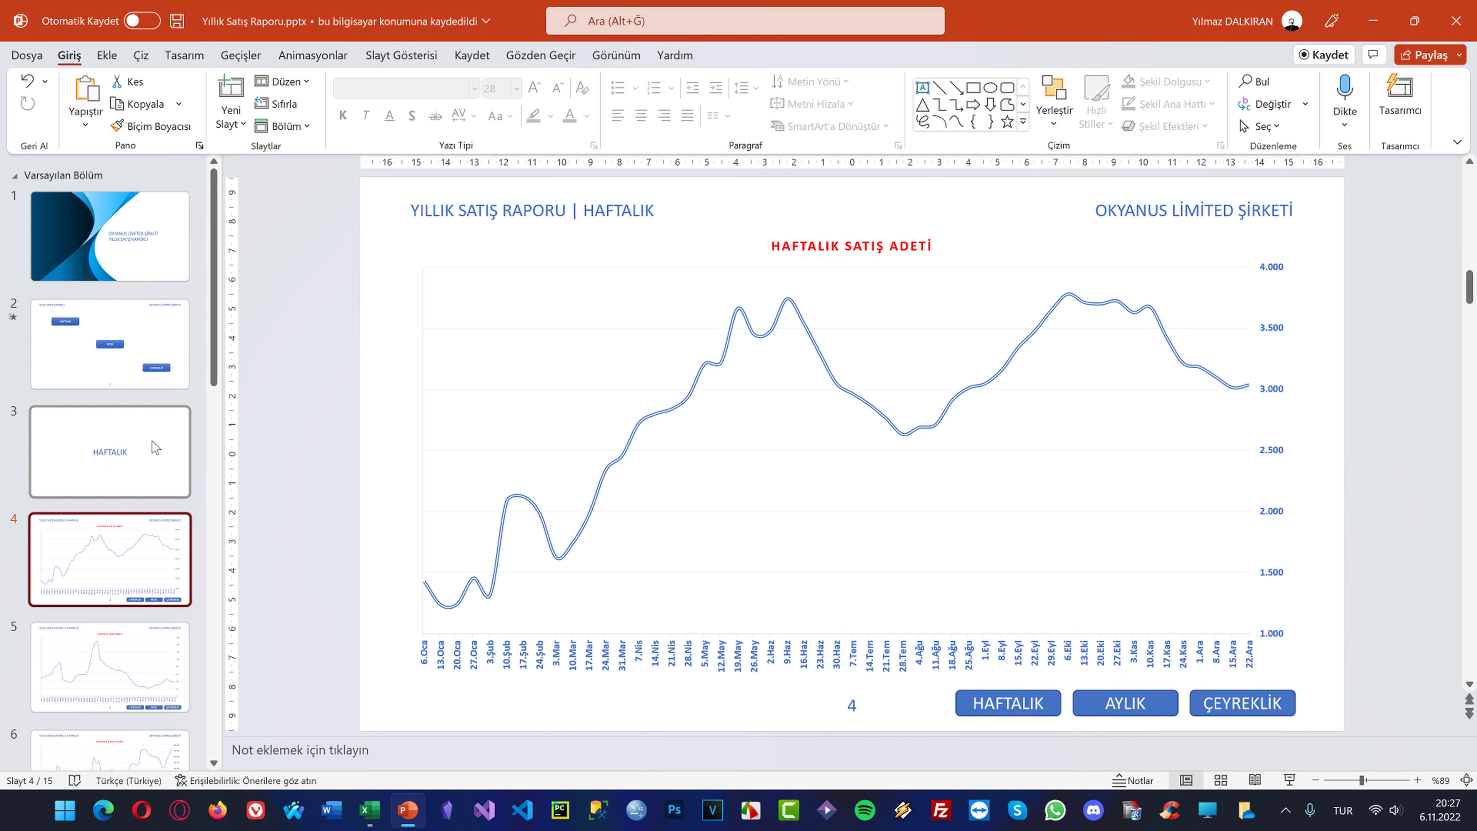
click(125, 244)
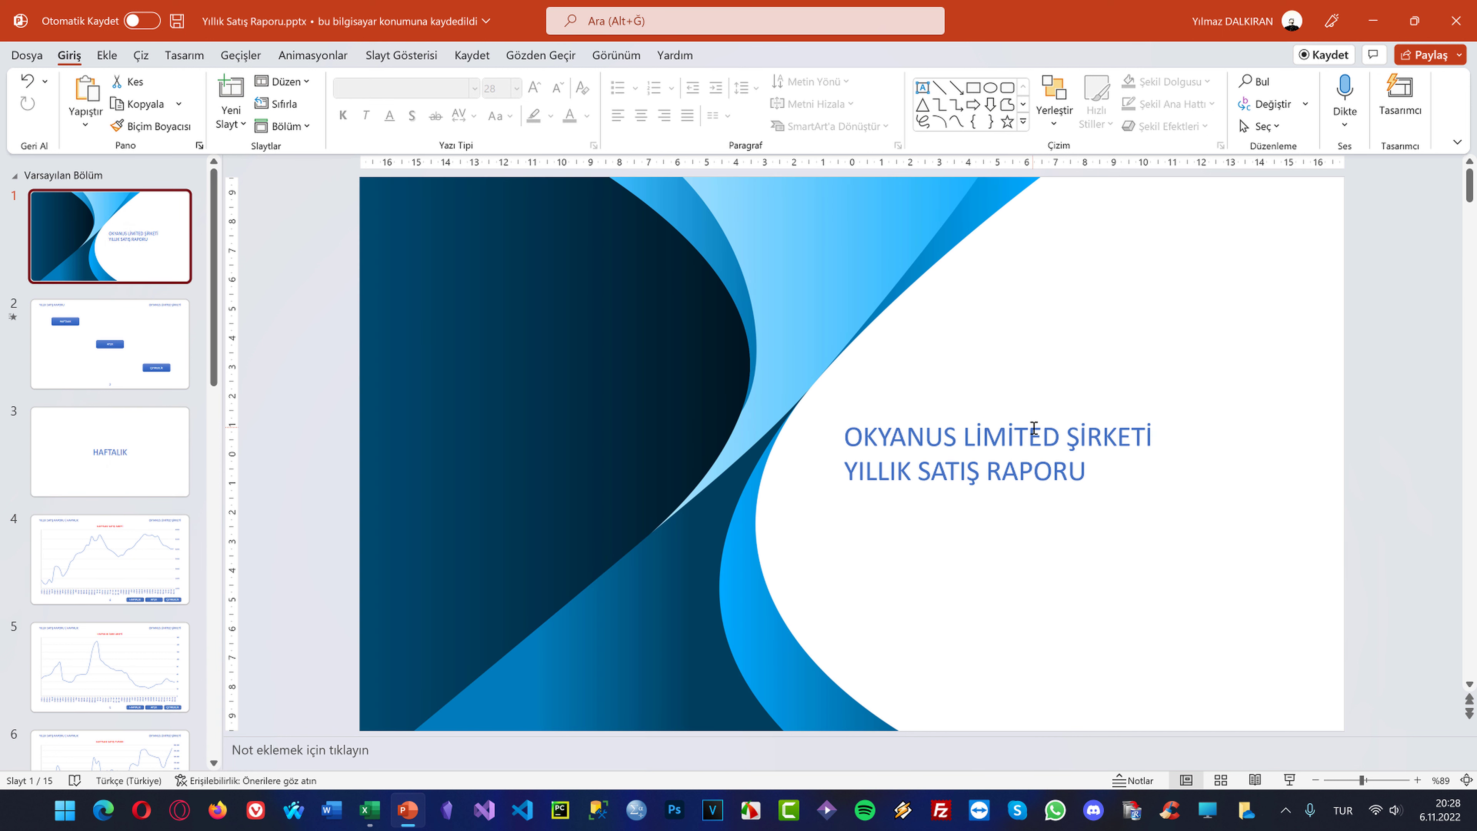
click(372, 57)
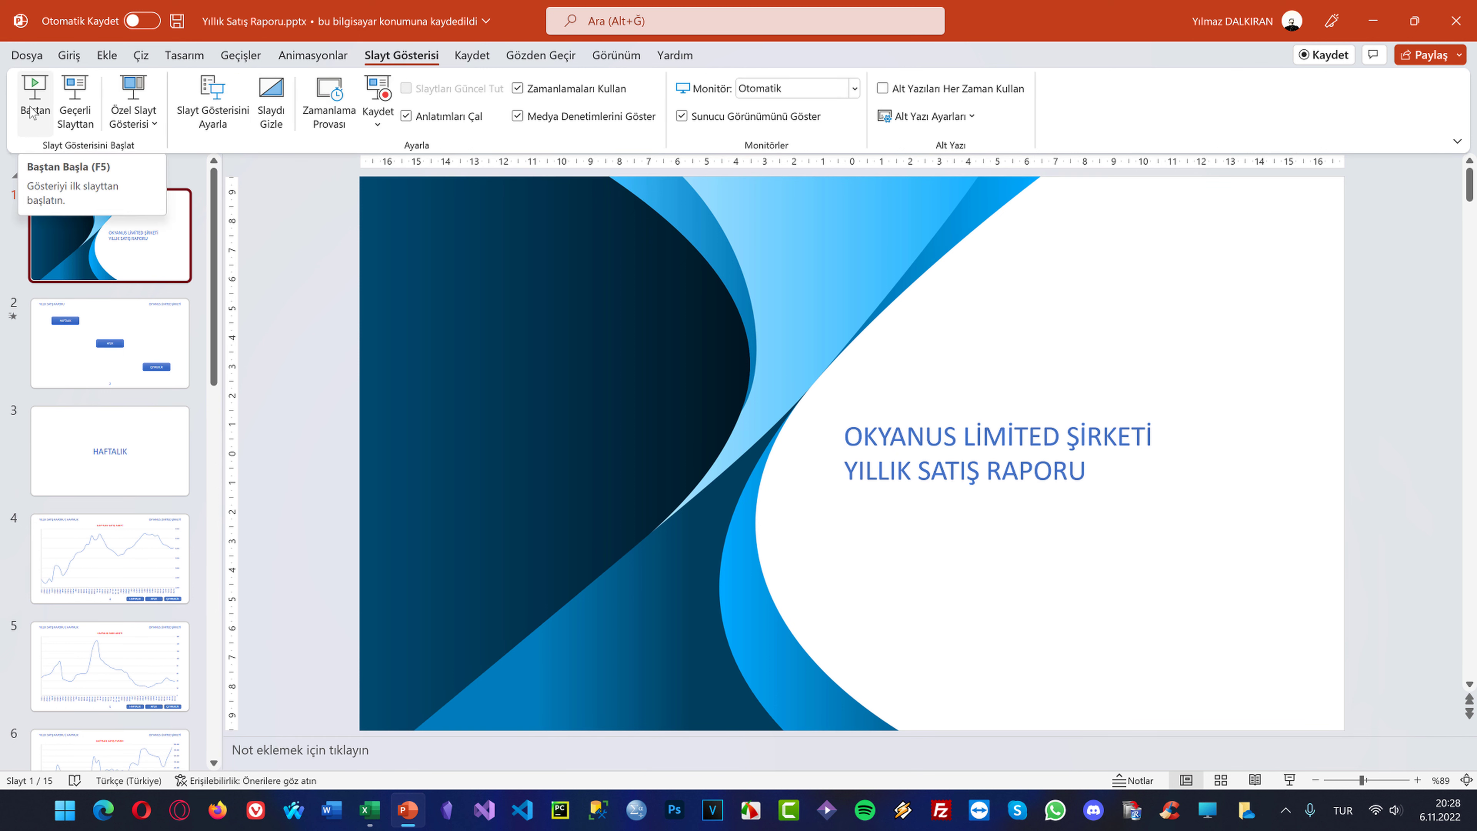
Start the show from slide 7 with Shift+F5 and step through the monthly and quarterly charts
click(142, 556)
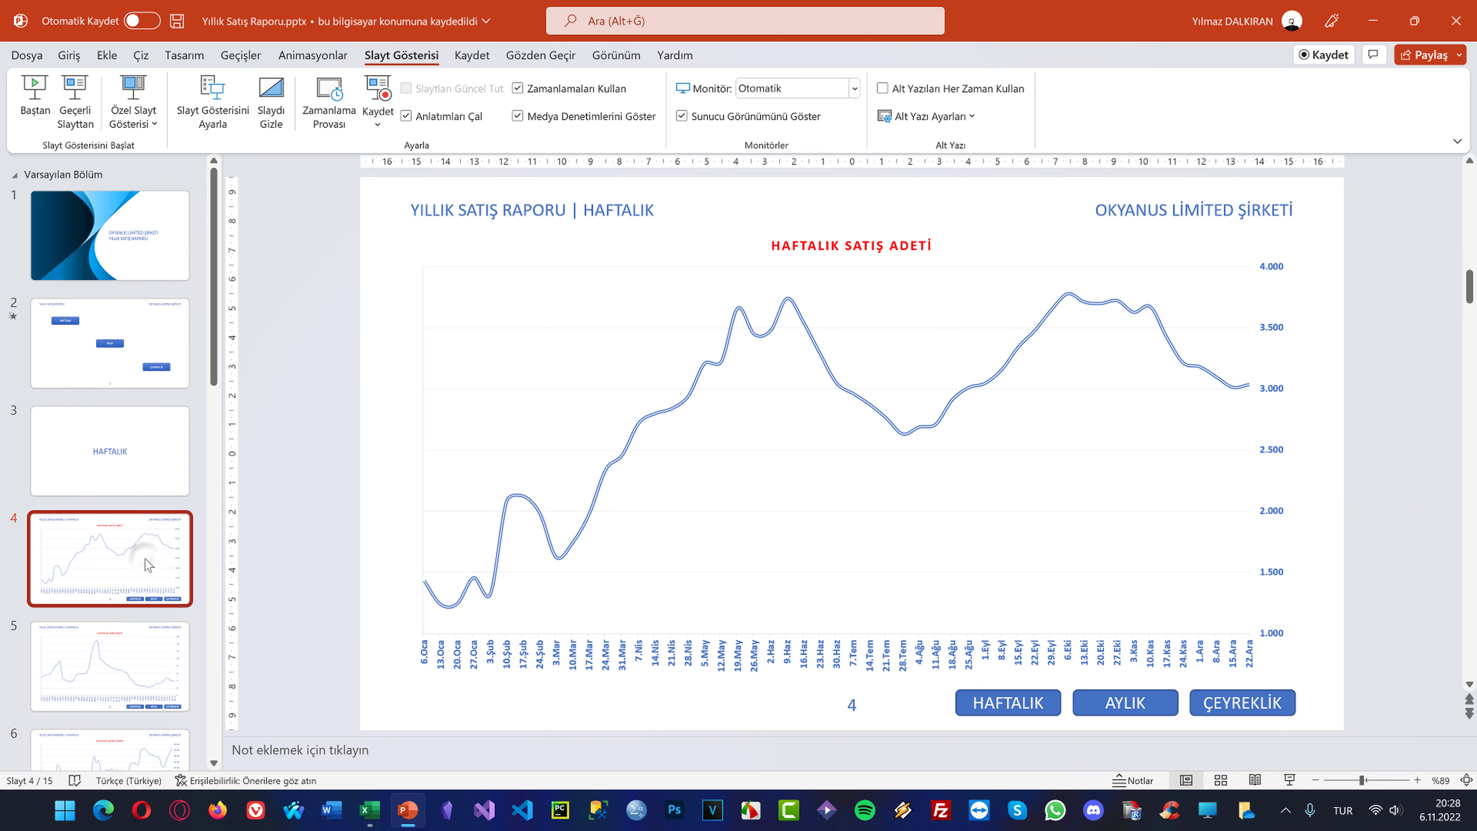
scroll(144, 558, down, 5)
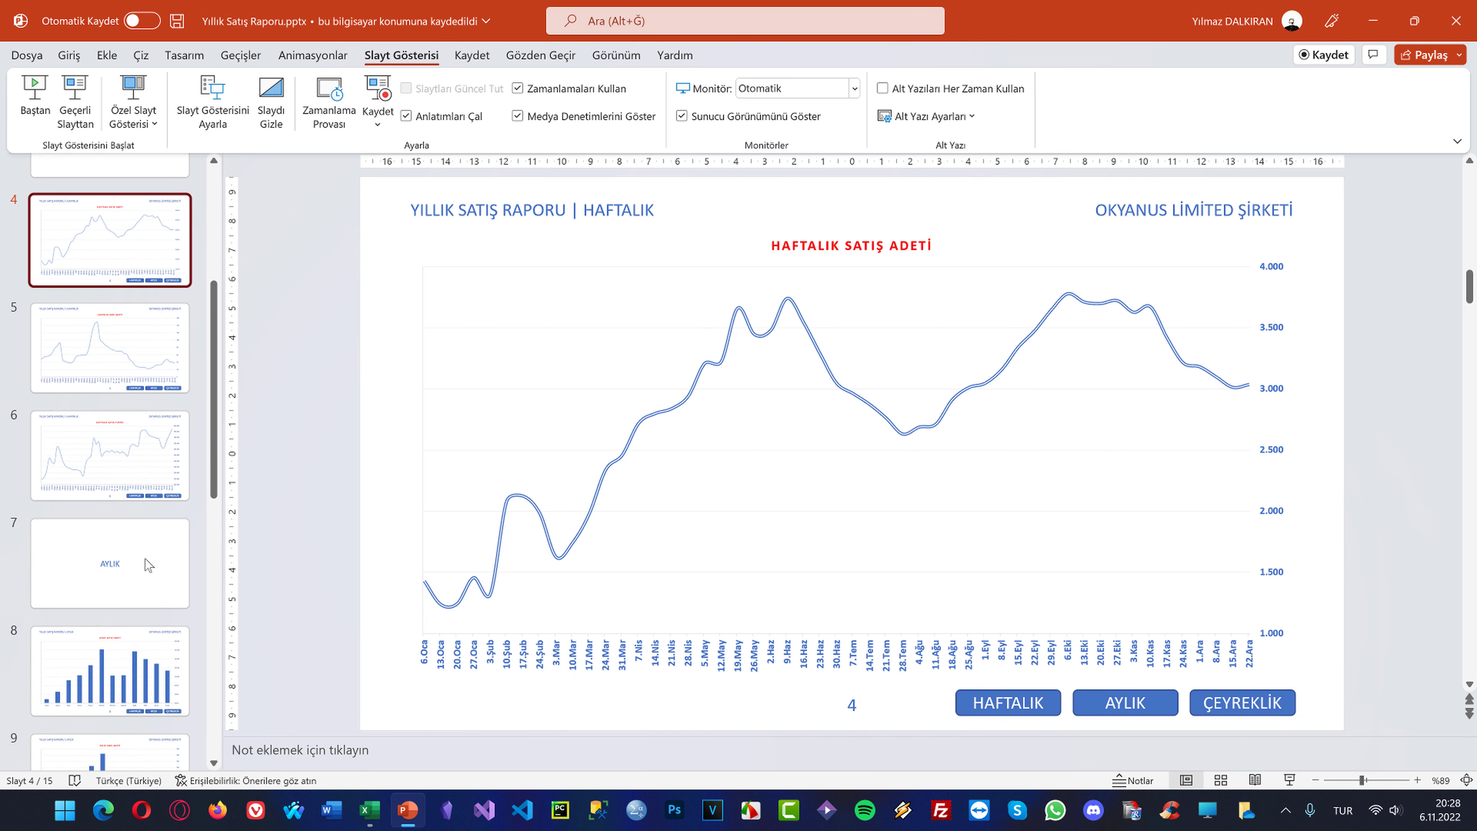
click(143, 556)
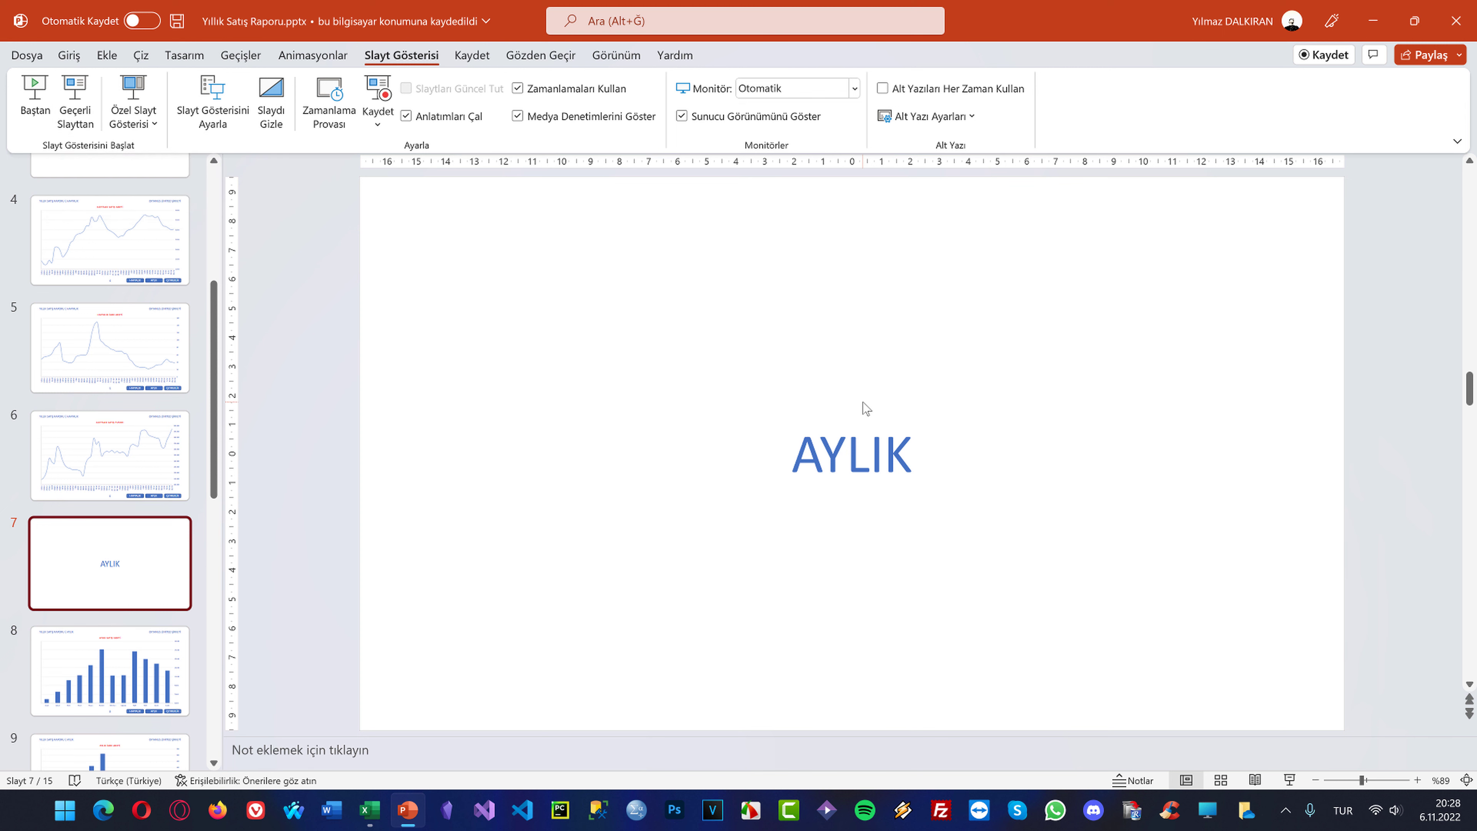
key(shift+F5)
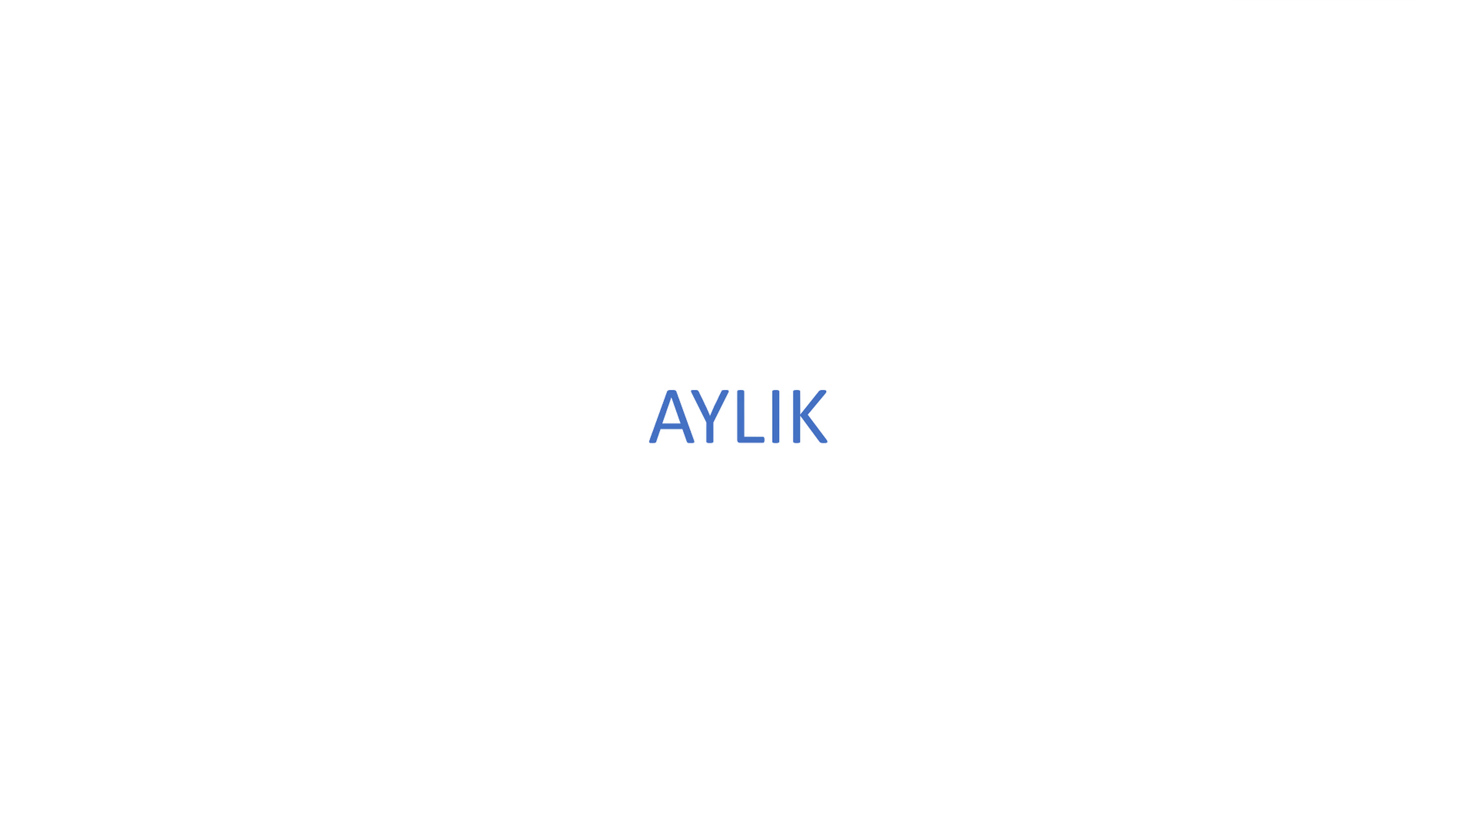
key(Right)
key(Right)
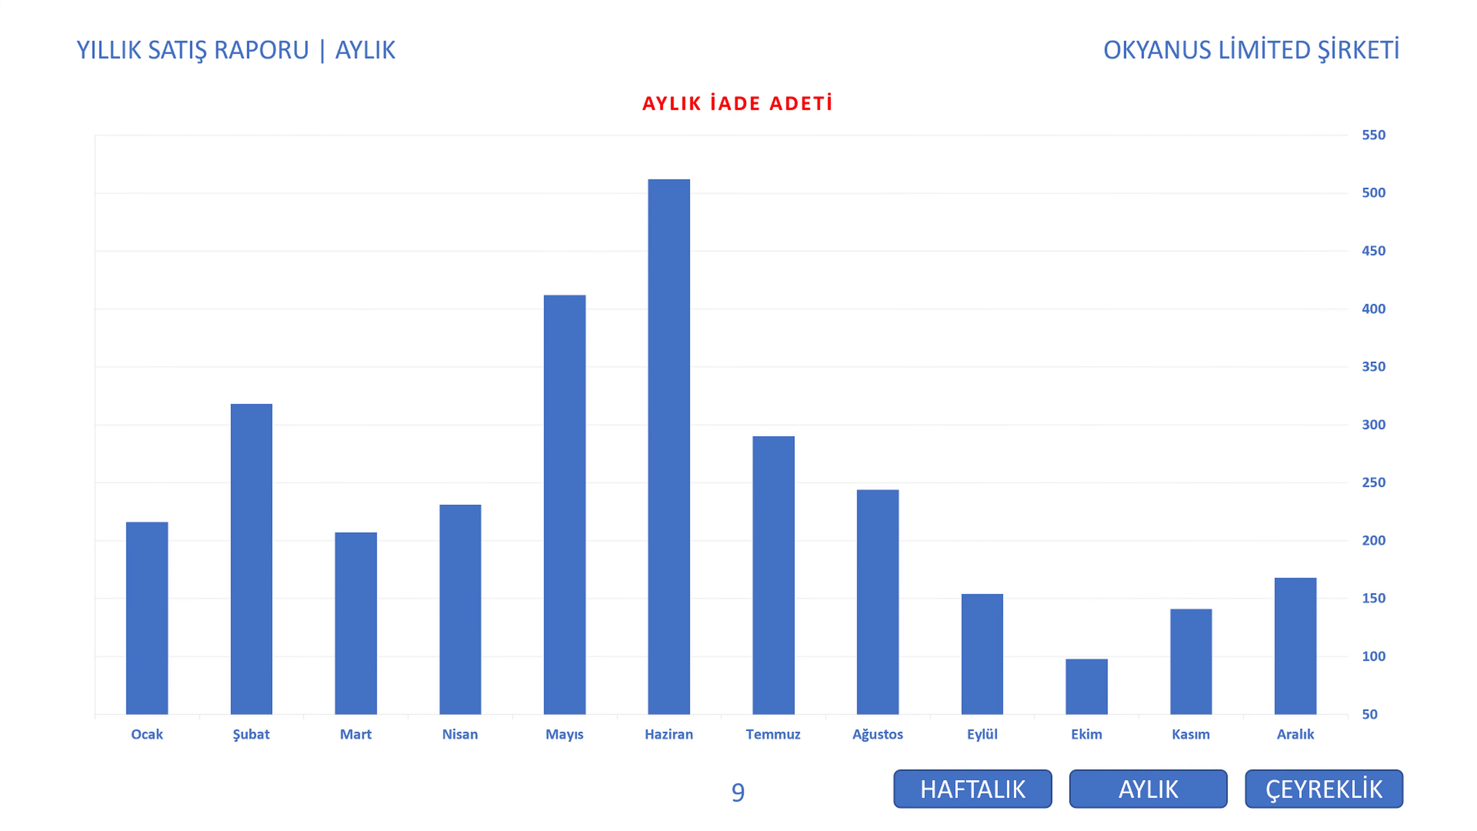
key(Right)
key(Right)
key(Right)
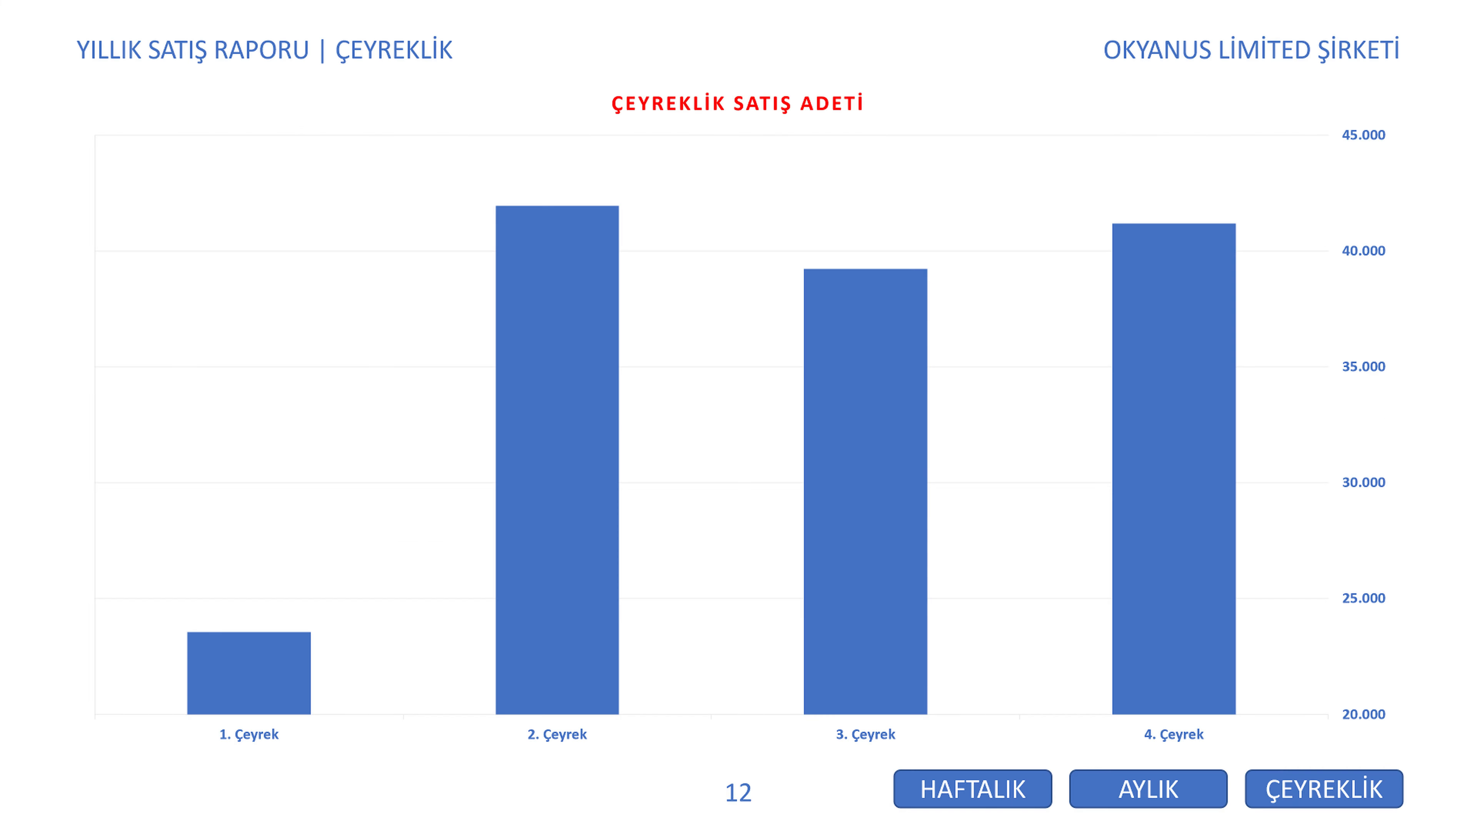
key(Right)
key(Right)
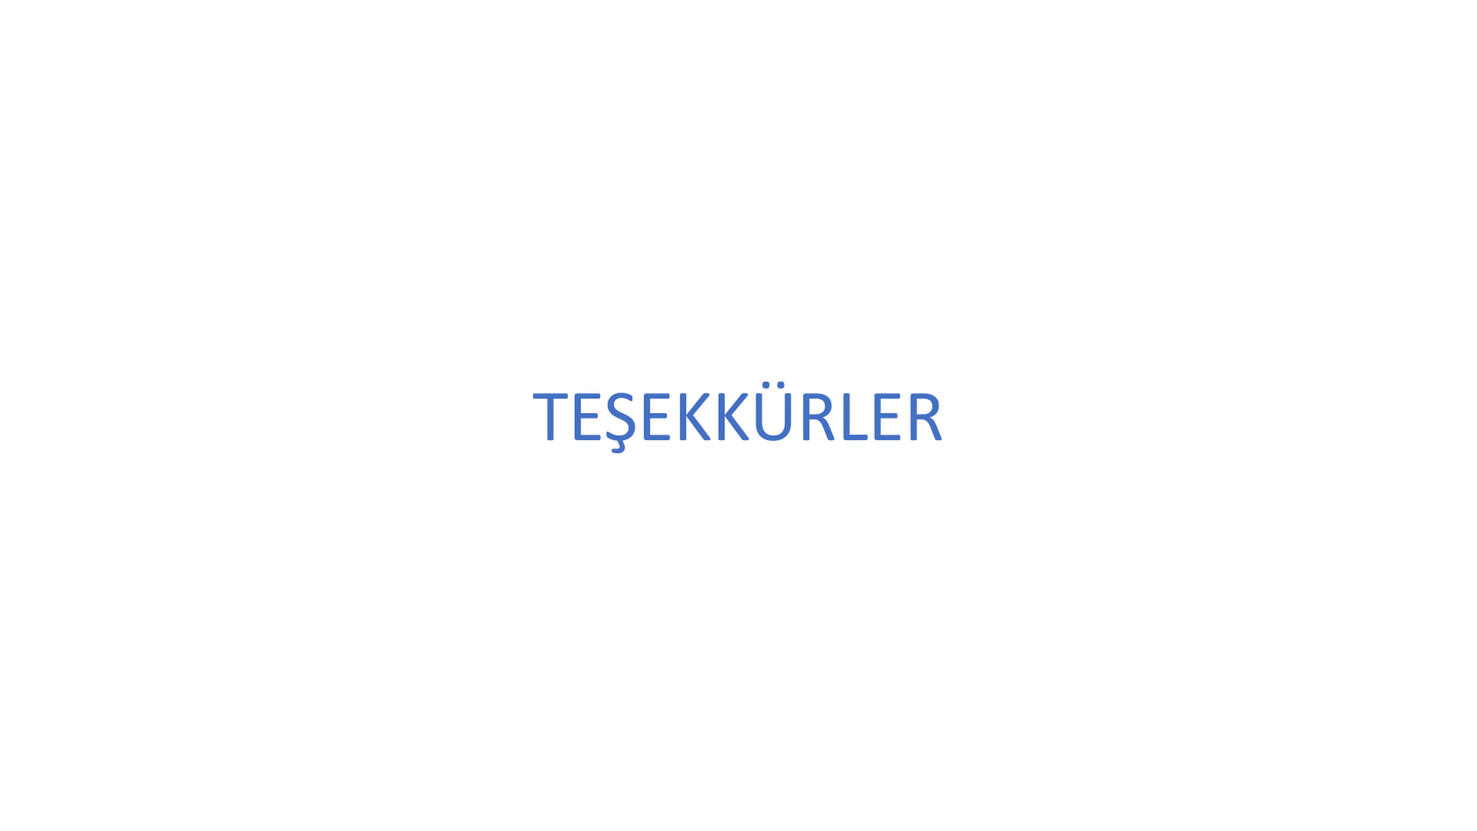
key(Left)
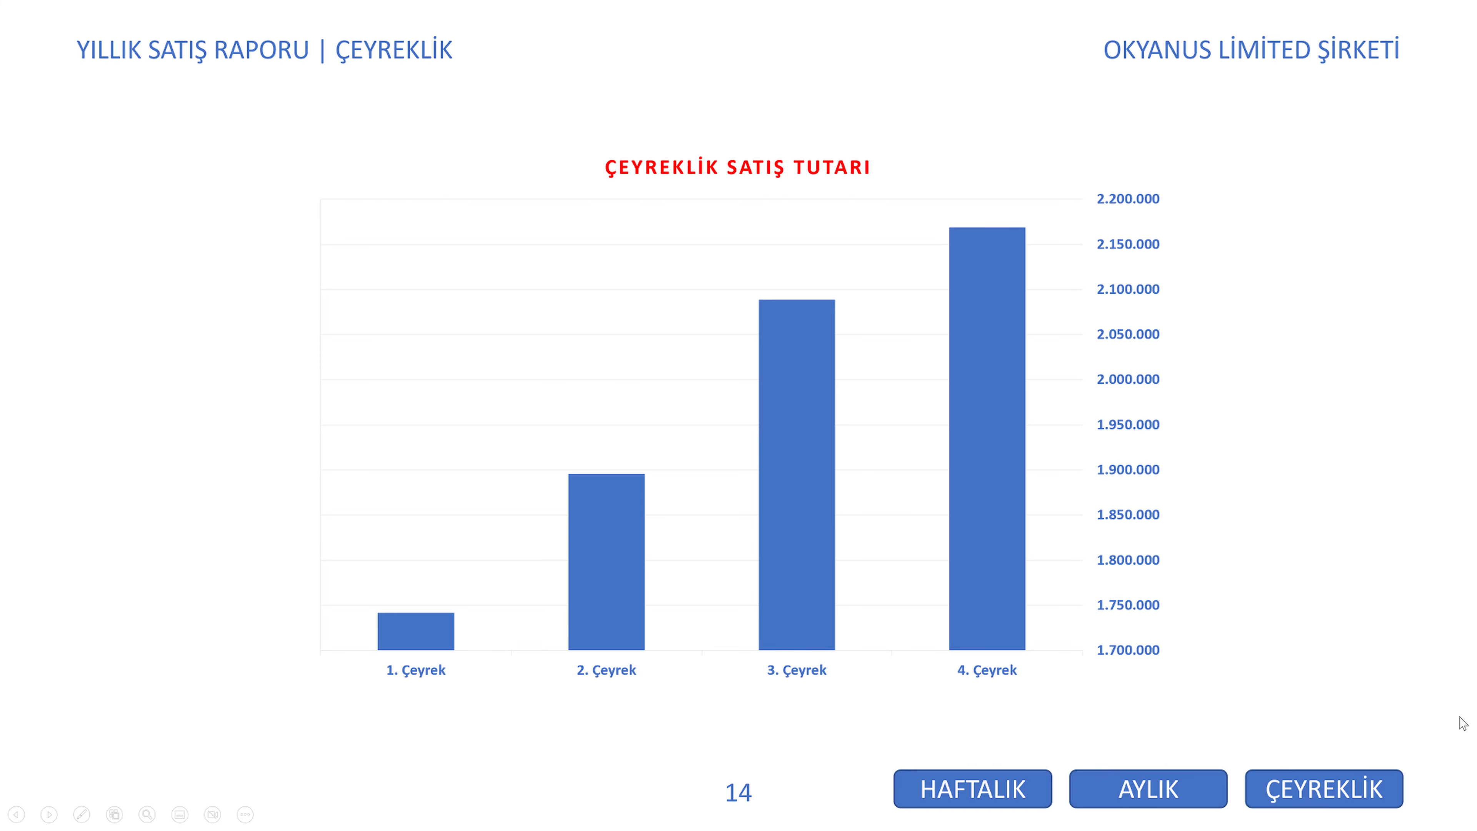
Follow the HAFTALIK link through the three weekly charts, then end the show
click(981, 800)
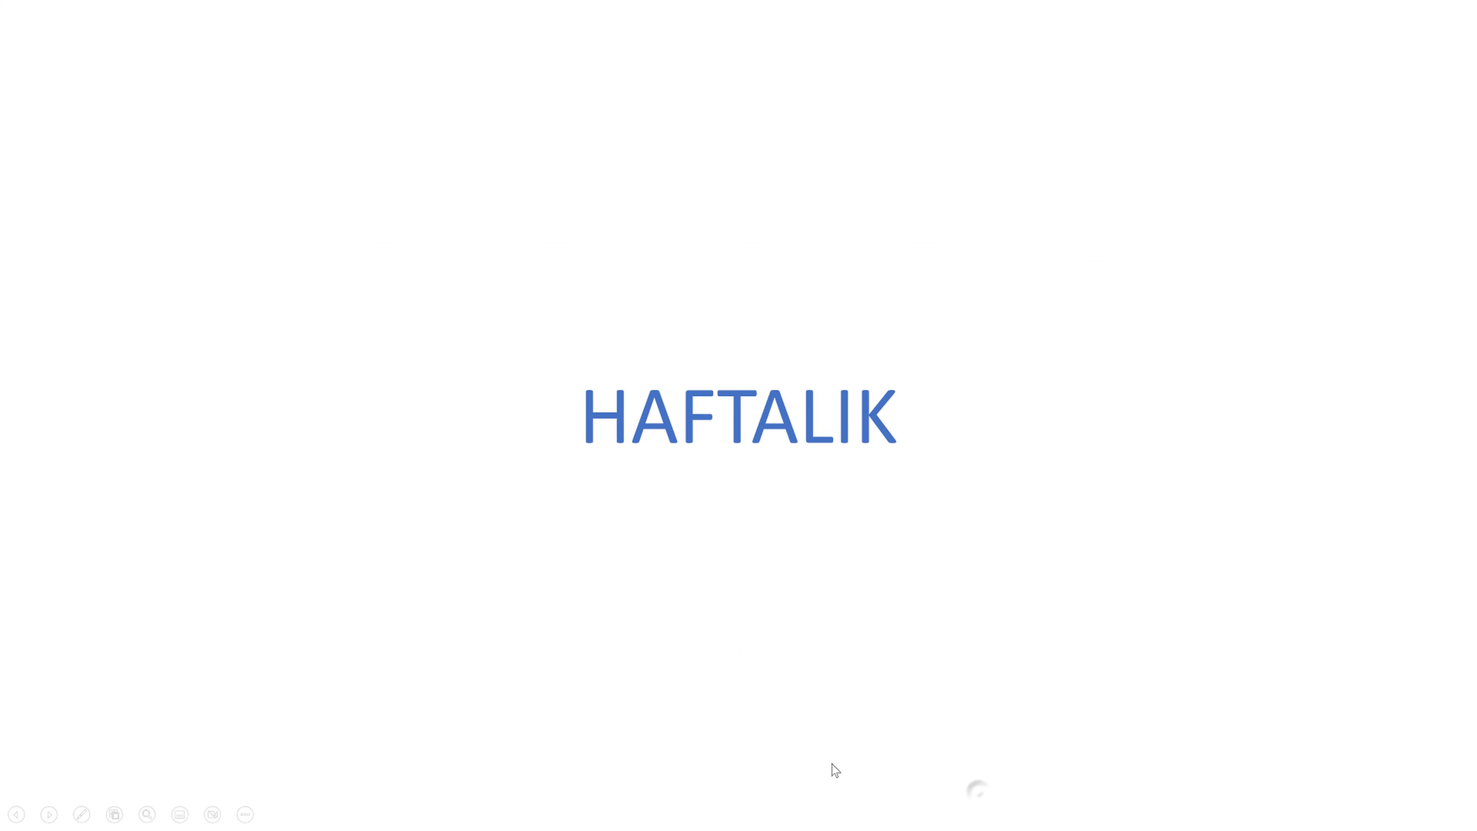
click(639, 476)
click(639, 475)
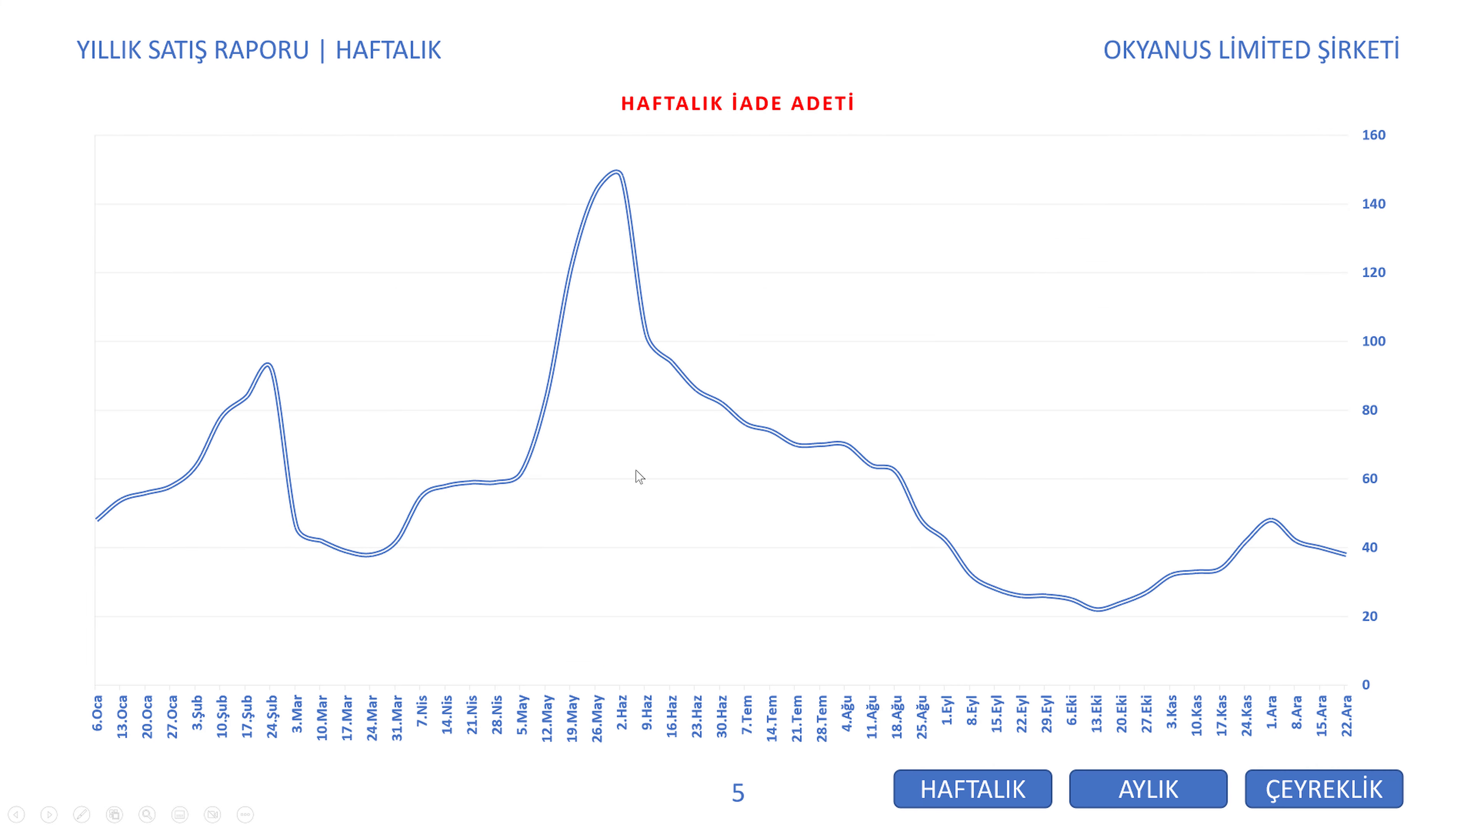
click(639, 476)
key(Escape)
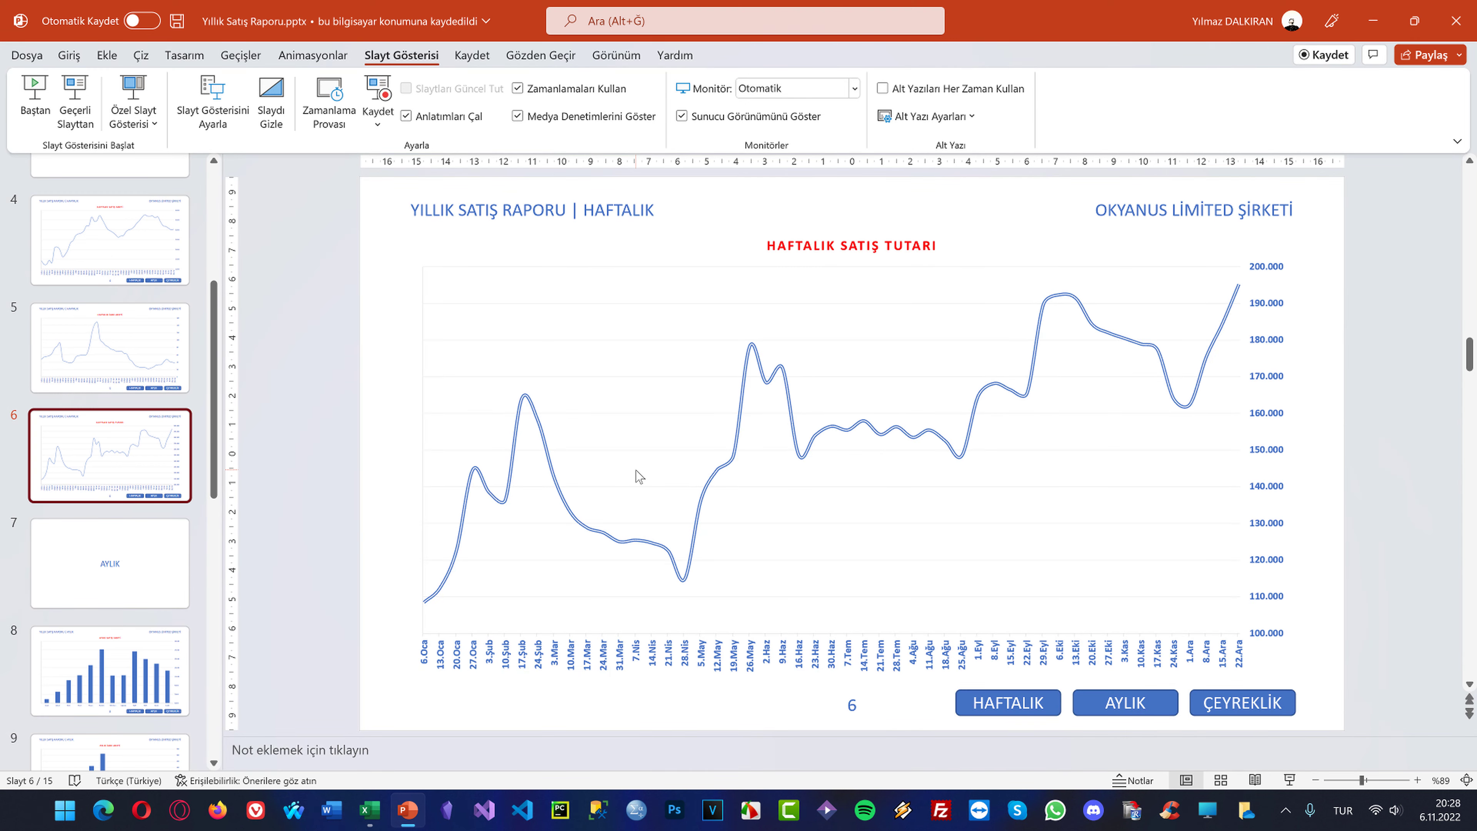
Play the show from slide 1 and exit on the slide 2 menu
scroll(73, 431, up, 3)
scroll(64, 523, up, 2)
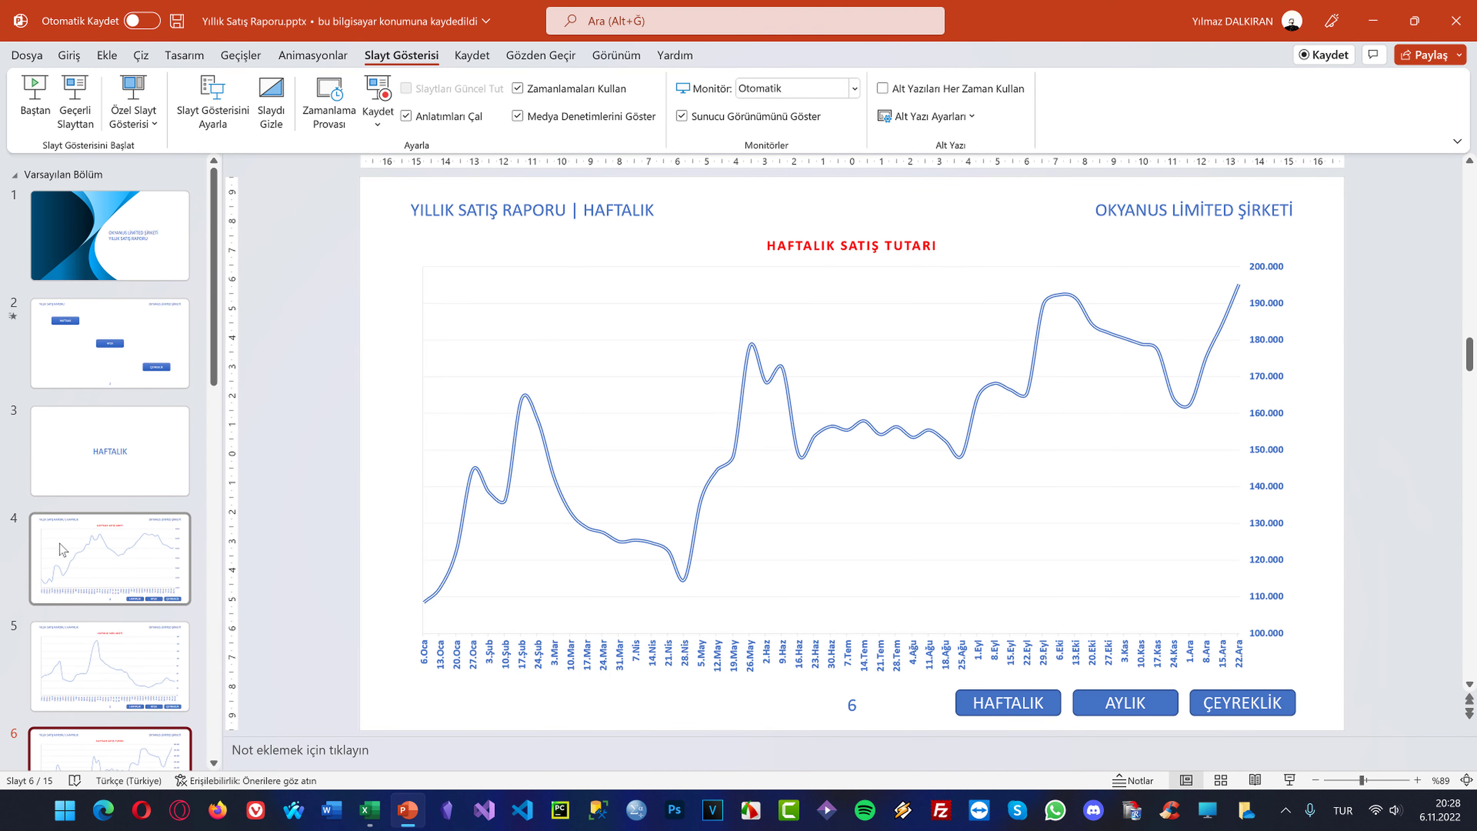
click(137, 252)
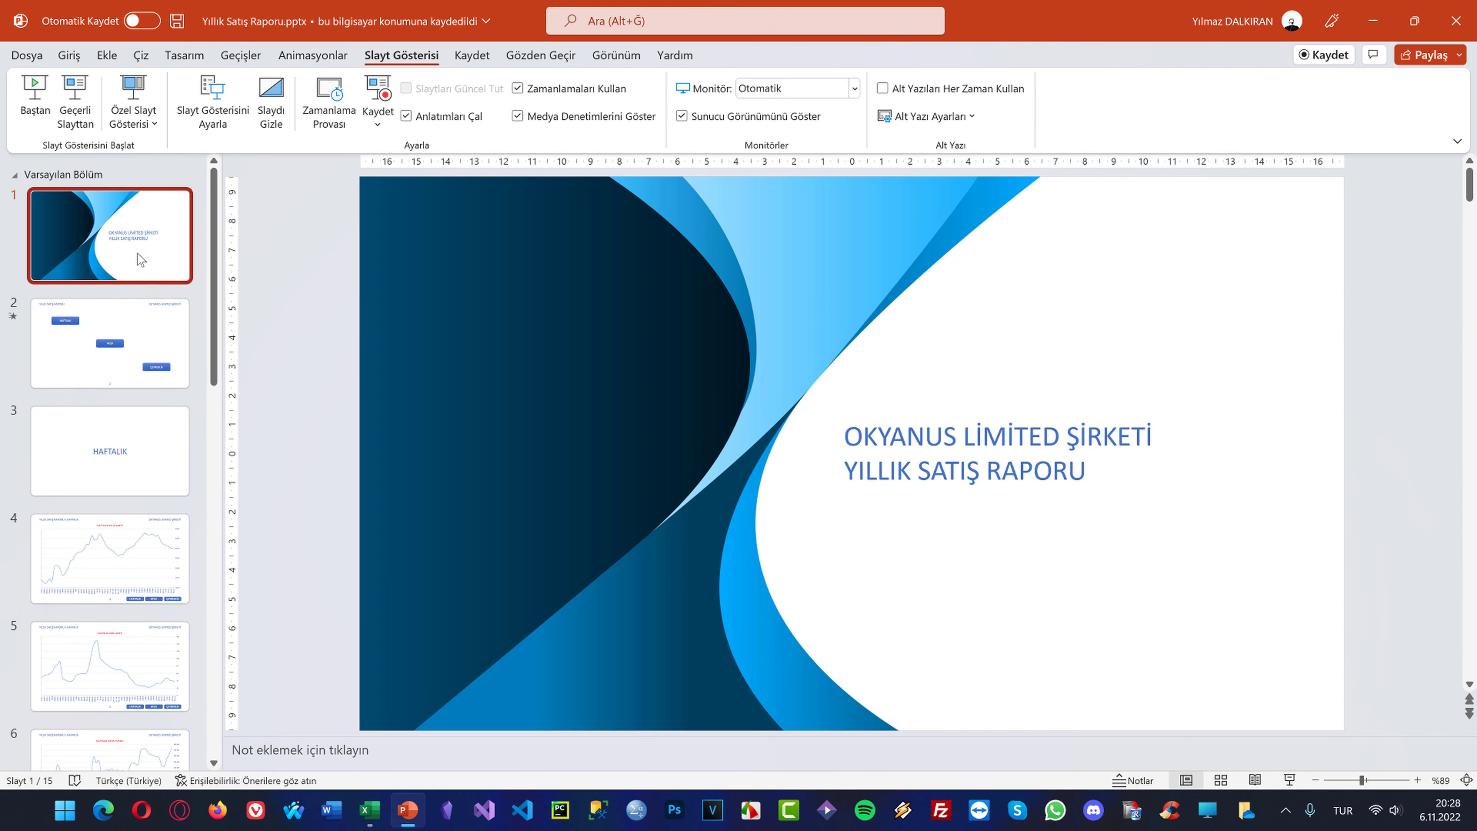
key(F5)
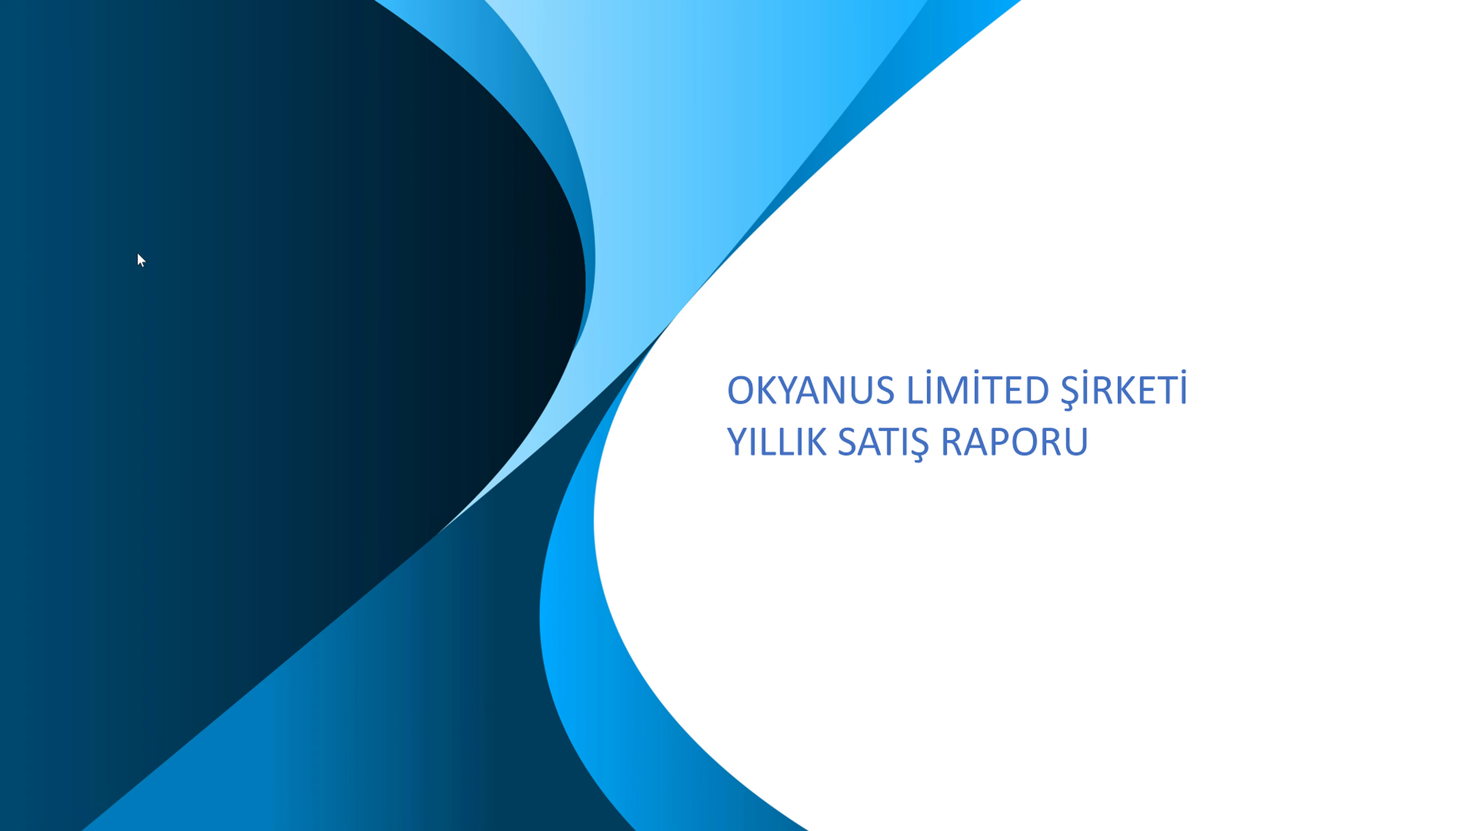
click(141, 258)
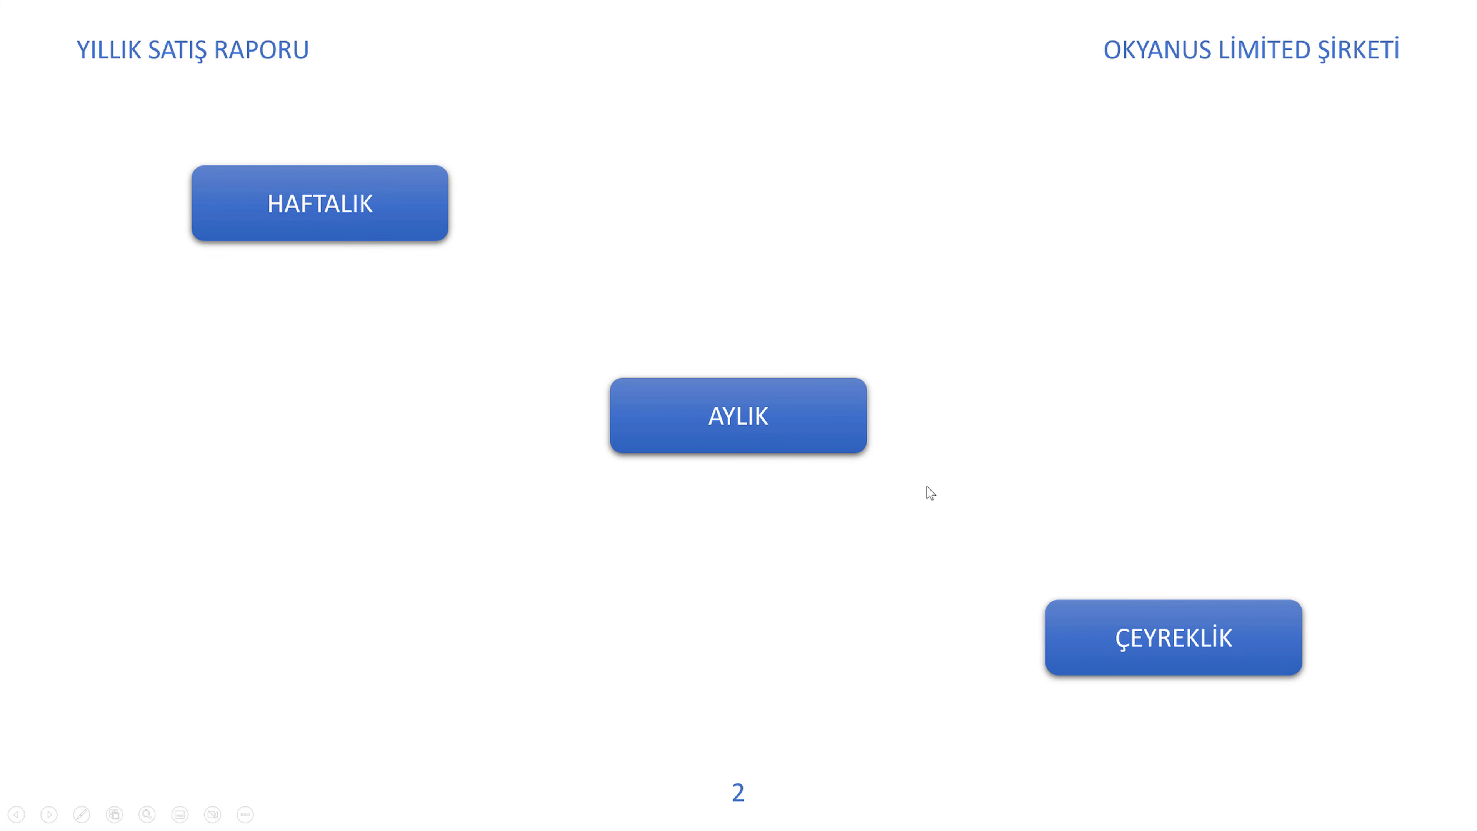
key(Escape)
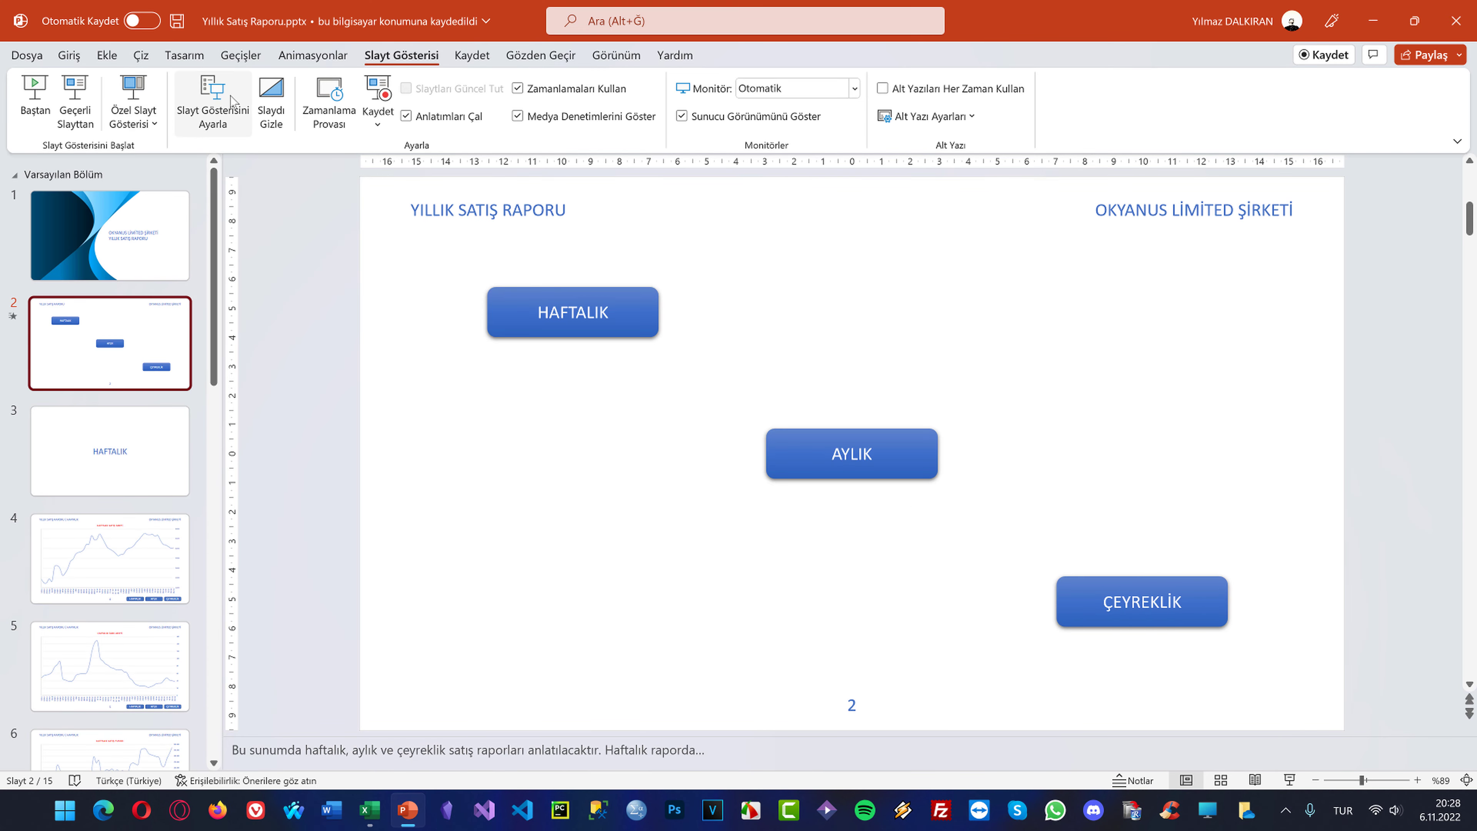
Apply Böl, Kapatarak, Parlama and Rastgele Çizgiler transitions to slides 3–6 respectively
click(240, 57)
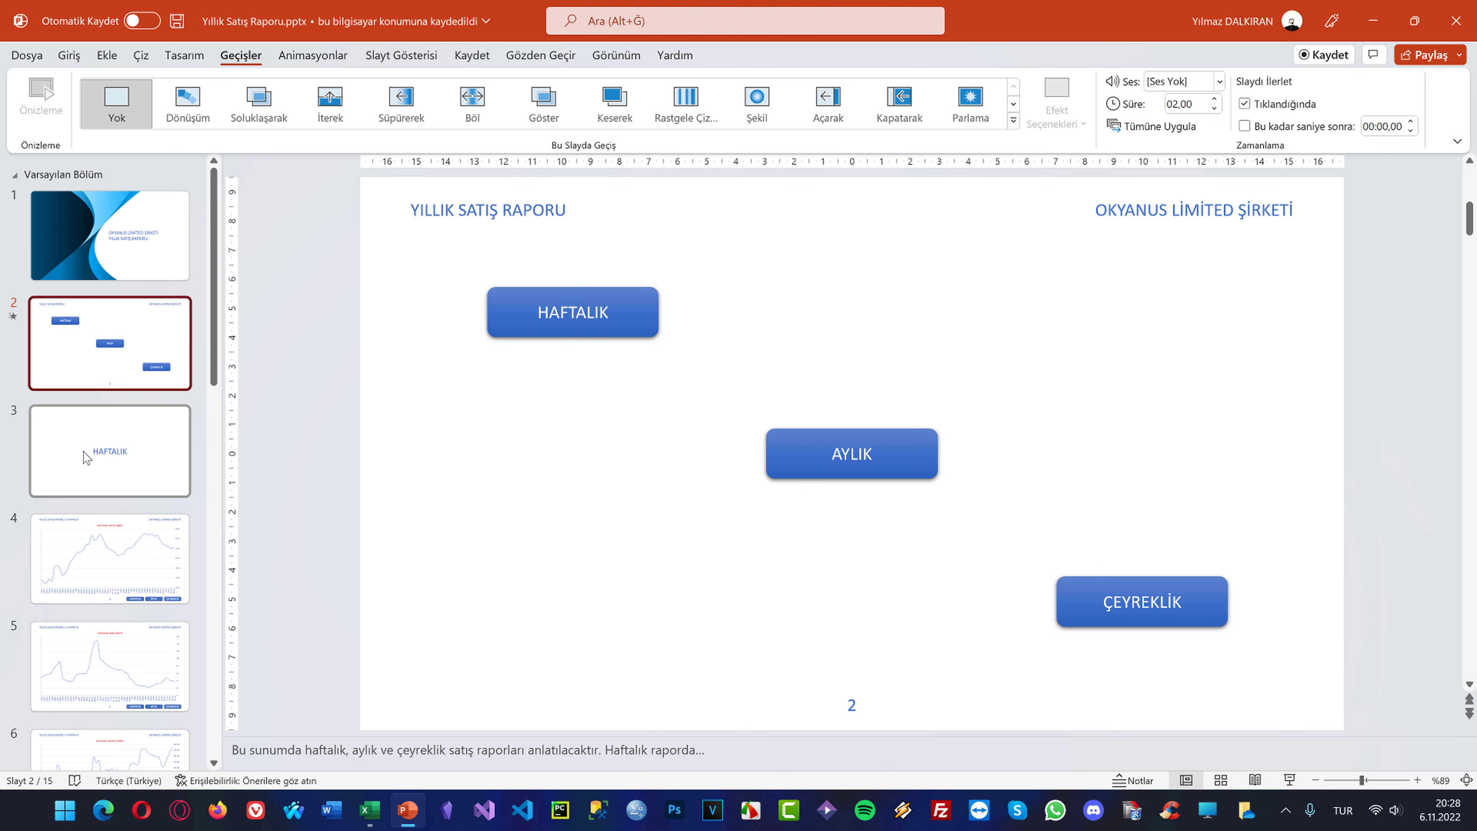
key(Down)
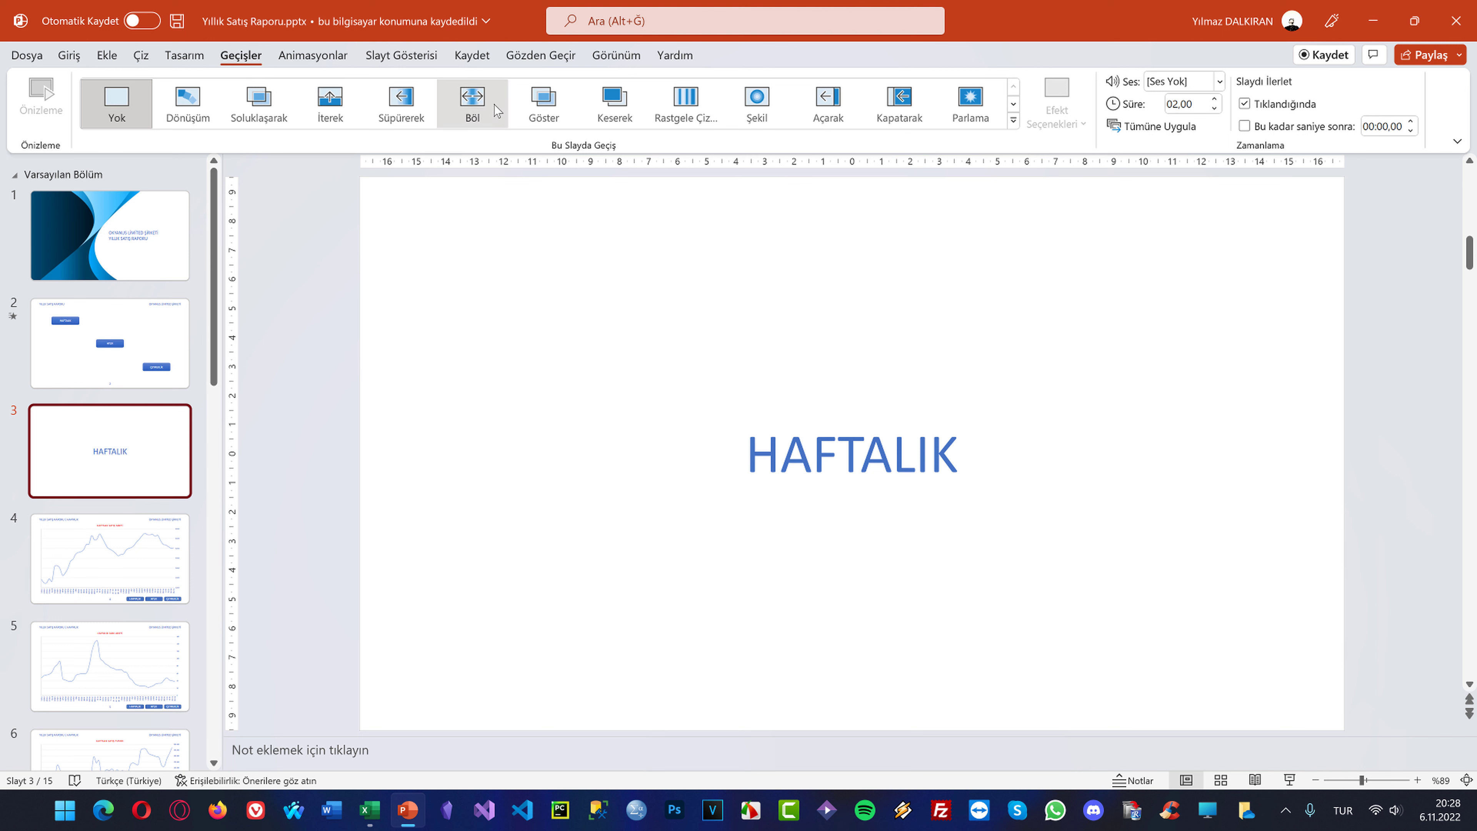
click(476, 95)
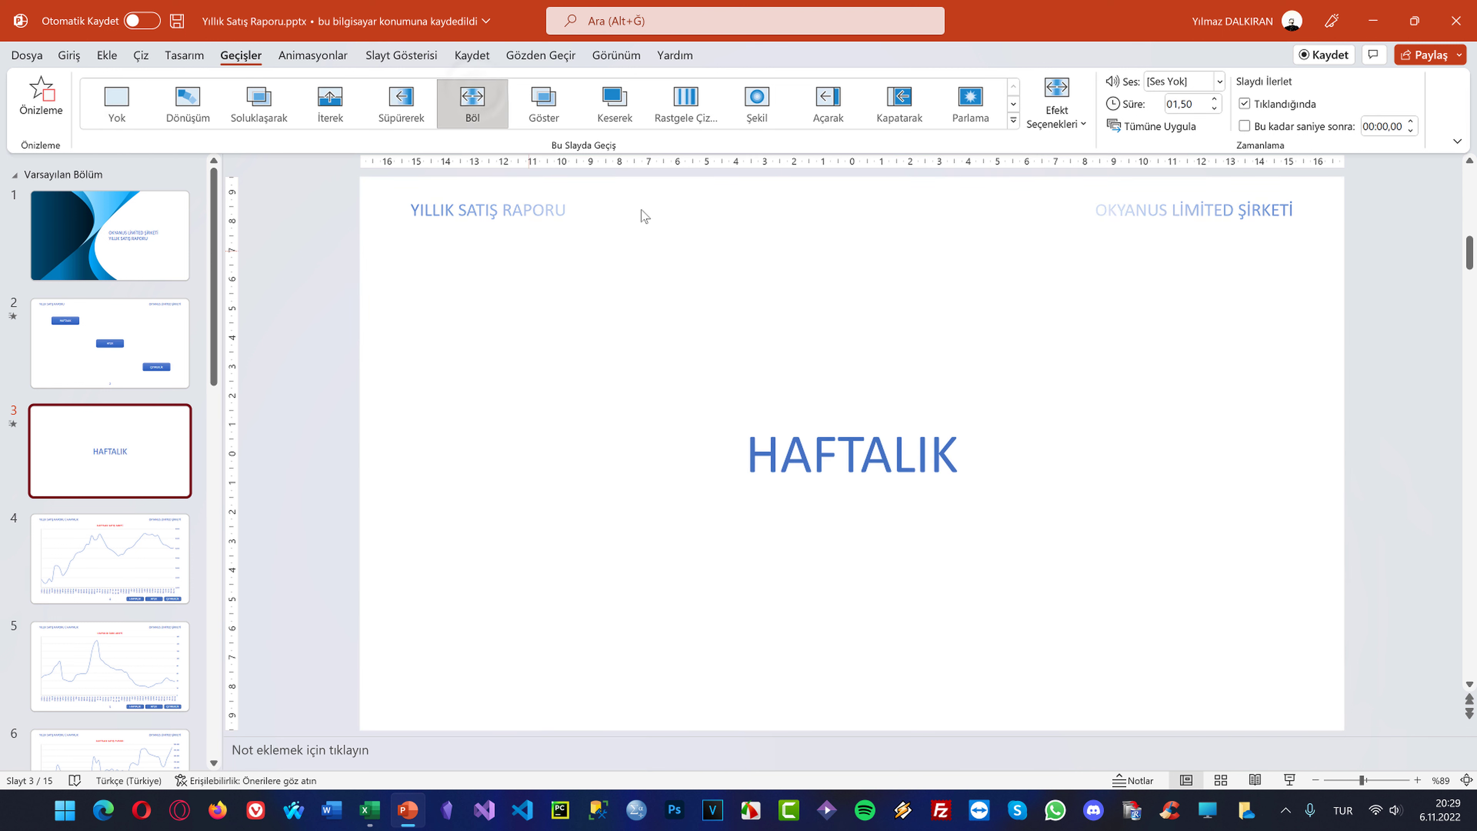
click(151, 573)
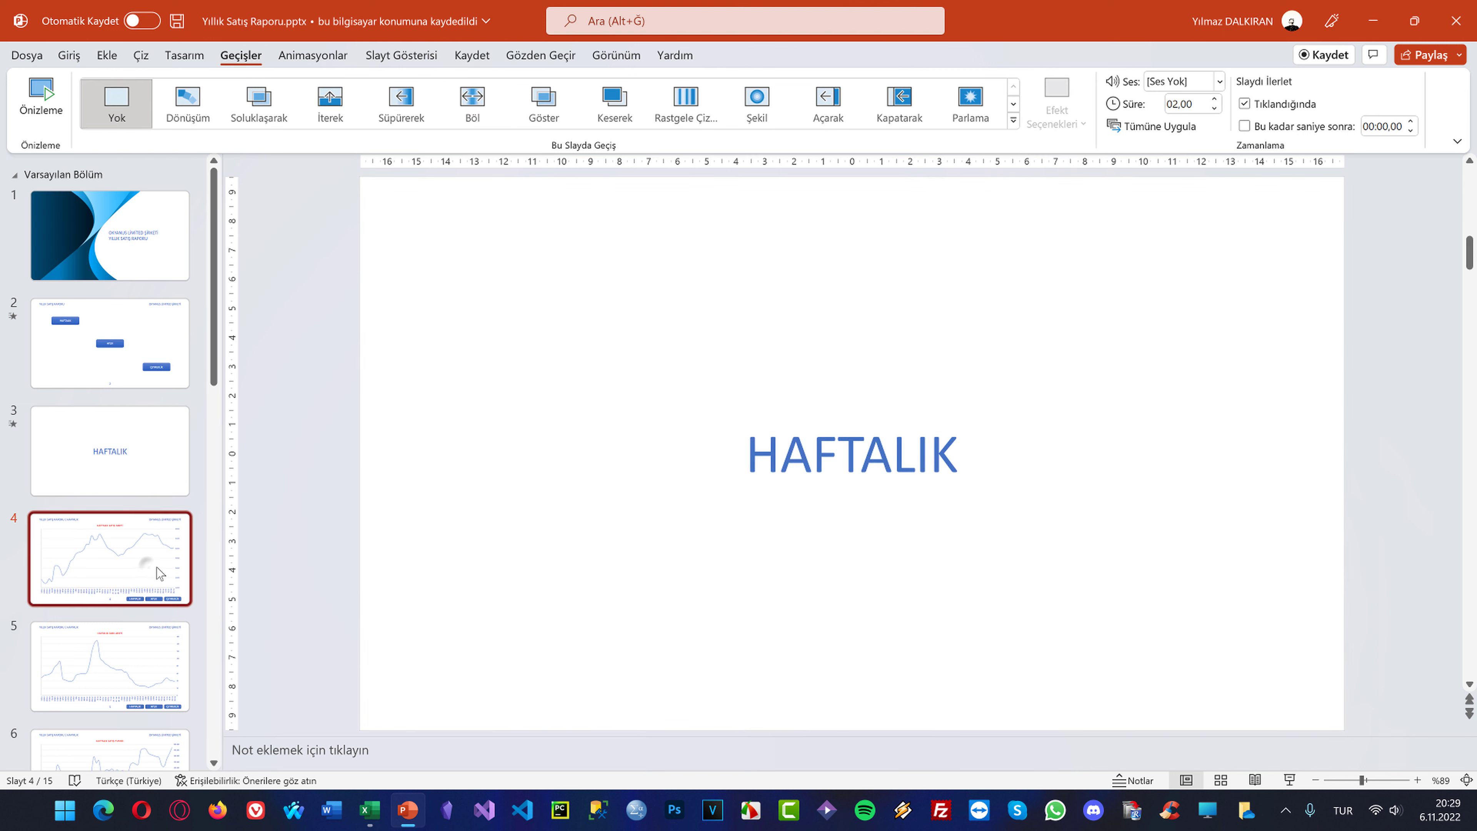
click(899, 102)
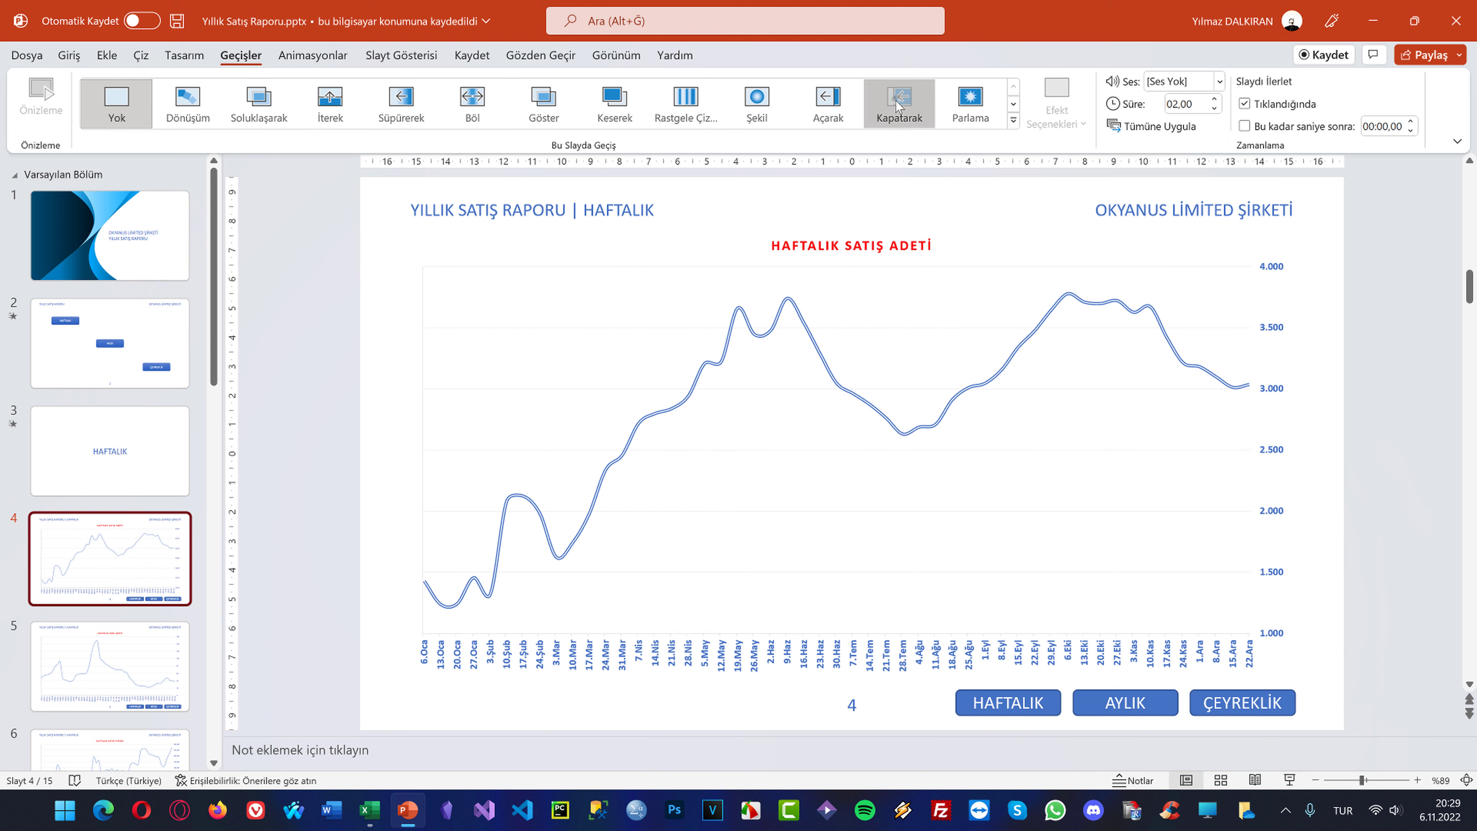
click(134, 652)
click(970, 102)
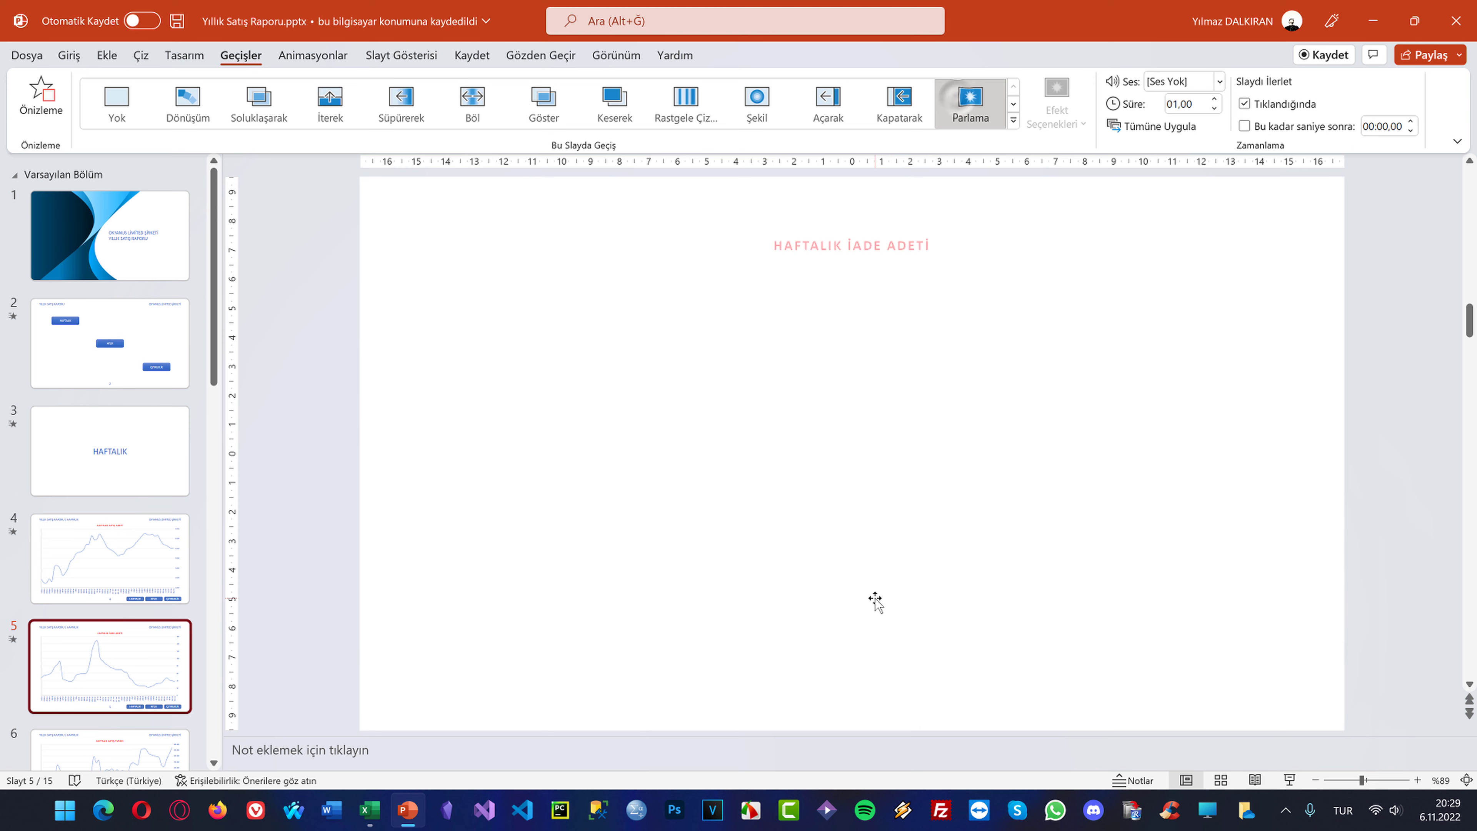
click(96, 749)
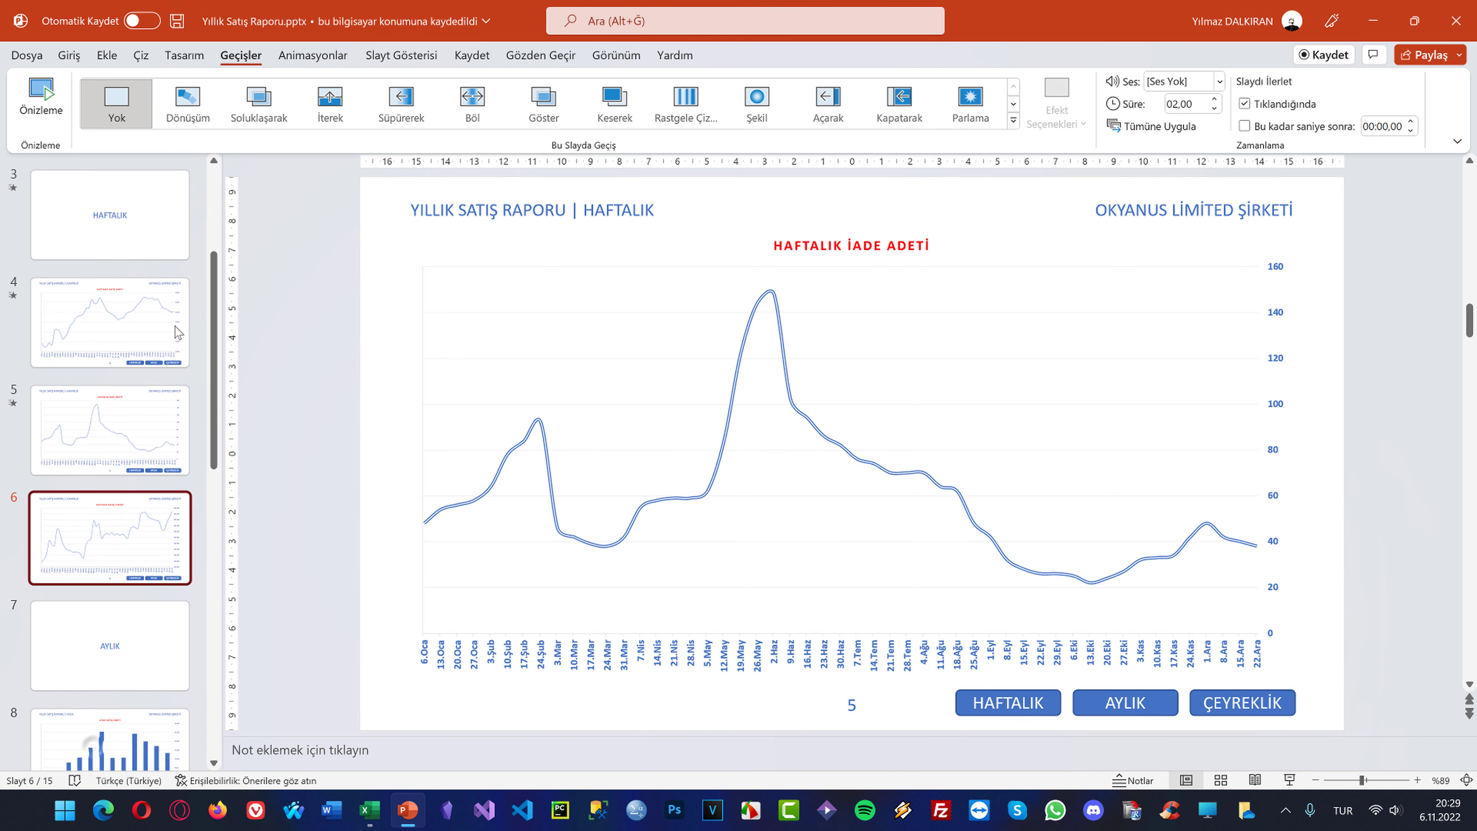
click(686, 104)
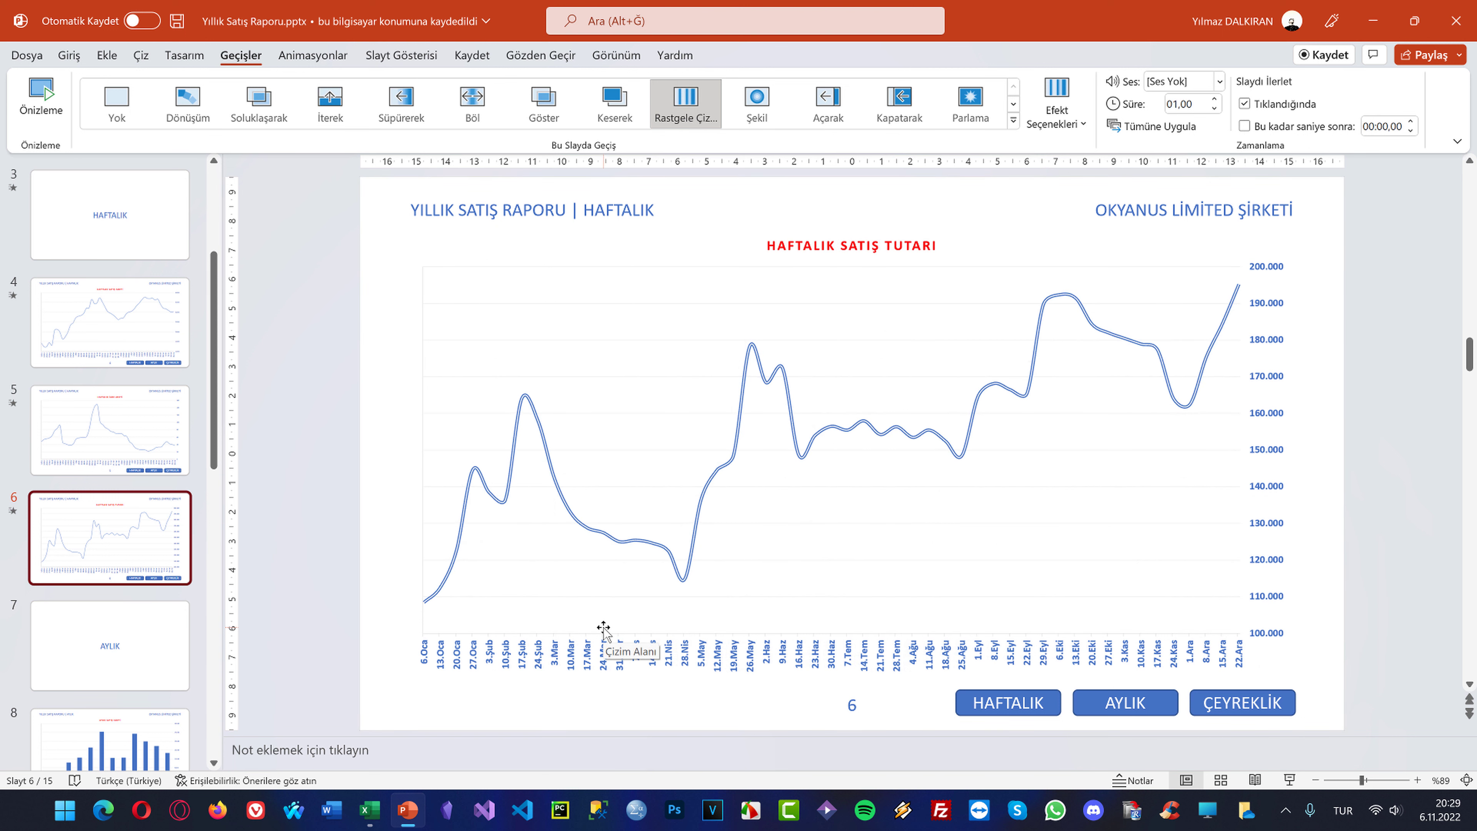
Scroll back up and select the title slide in the thumbnails
scroll(27, 640, up, 1)
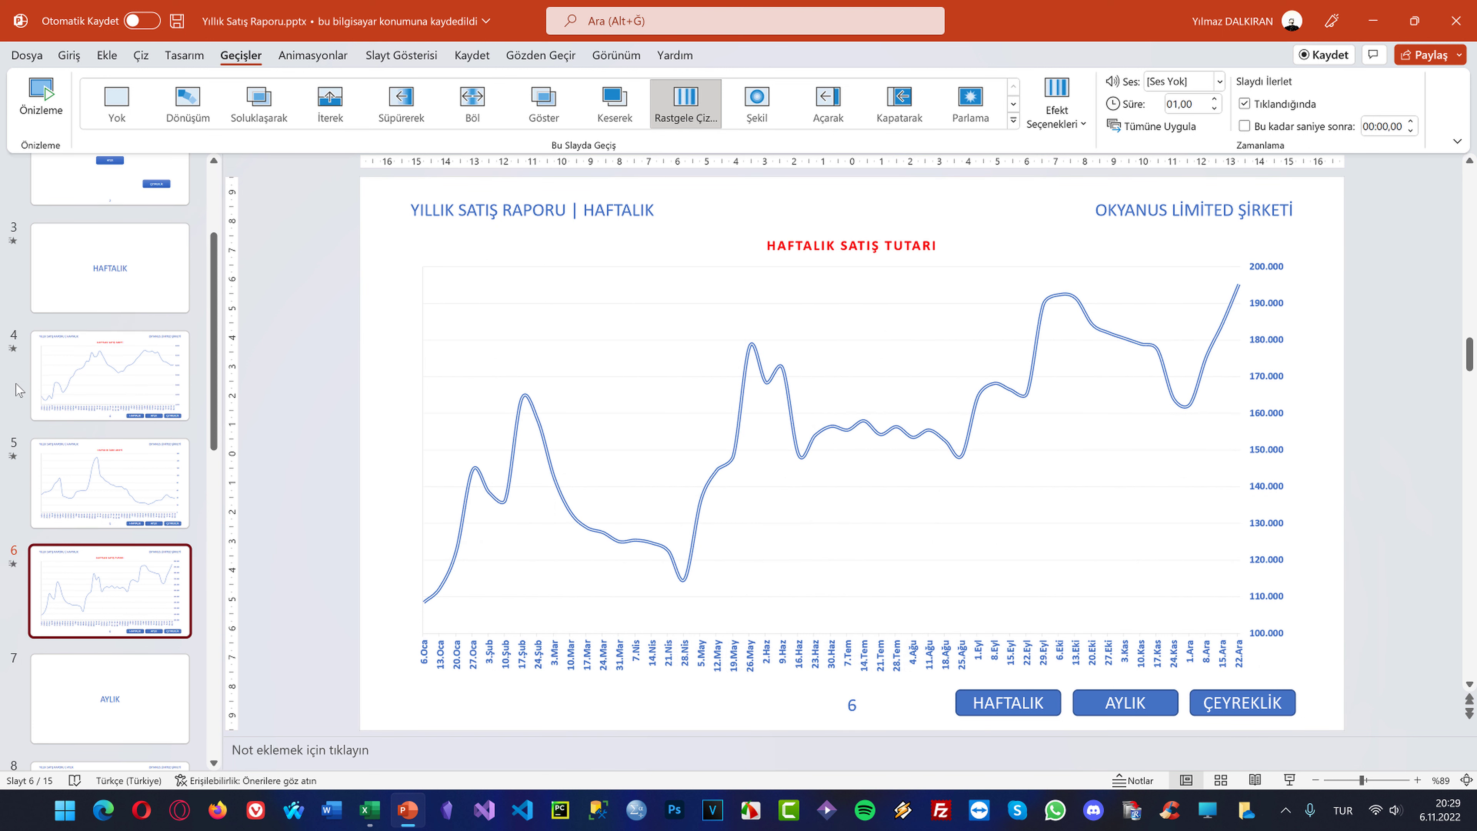
scroll(18, 516, up, 1)
scroll(14, 372, up, 1)
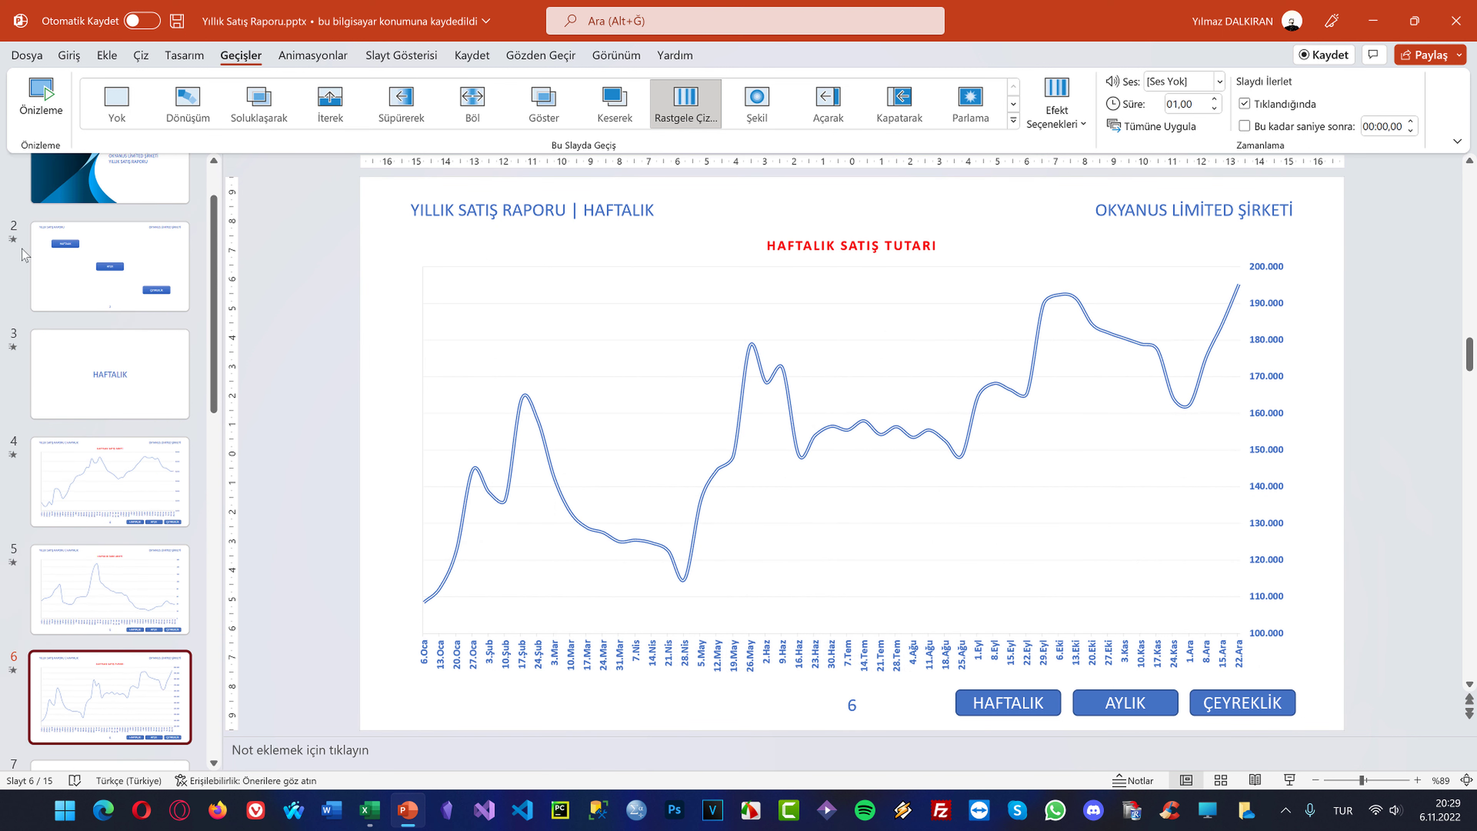
scroll(23, 254, up, 1)
click(59, 233)
Play the show from slide 1, jump via the AYLIK button, and exit on slide 9
key(F5)
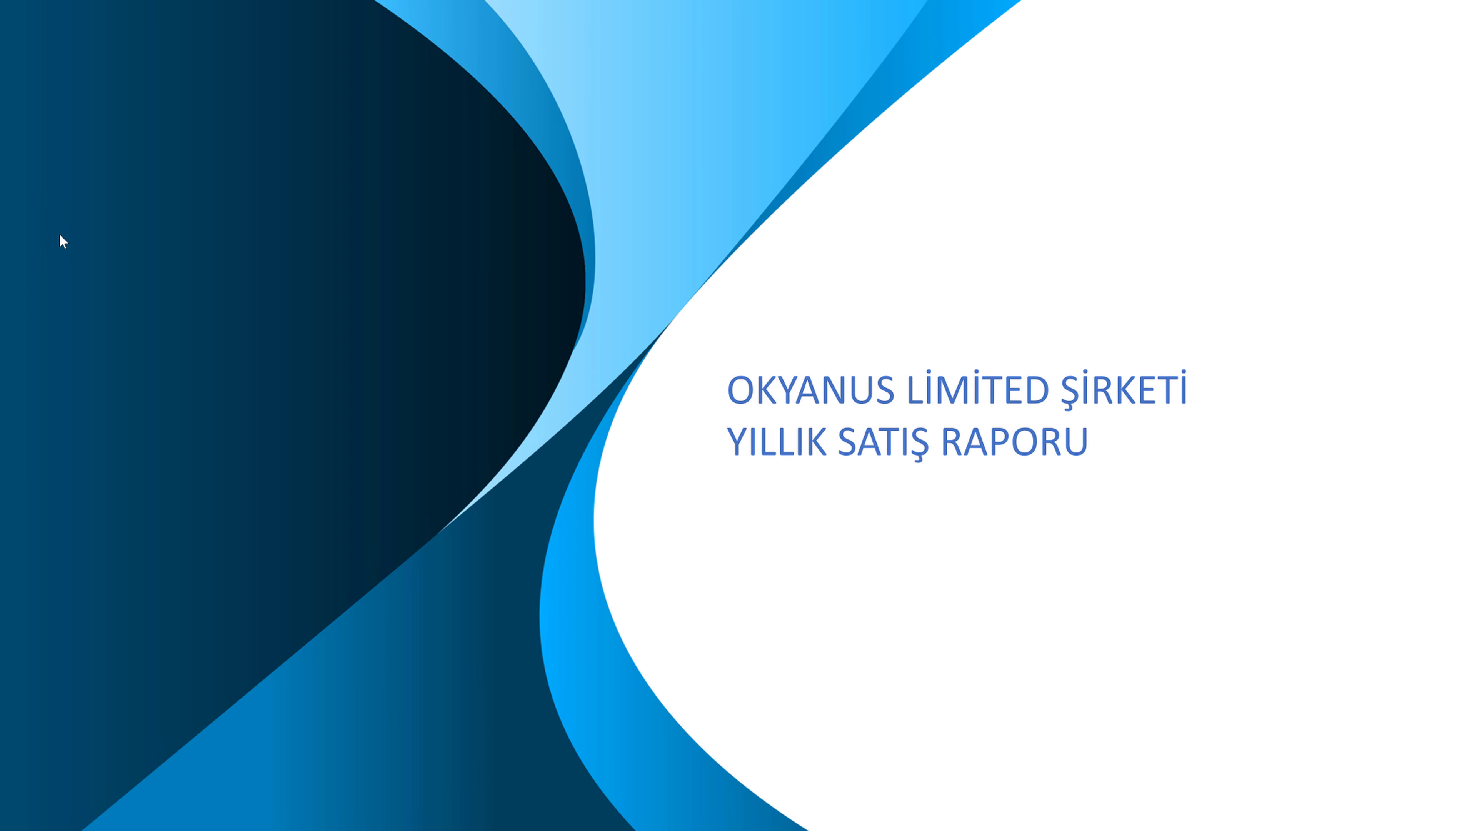
click(60, 235)
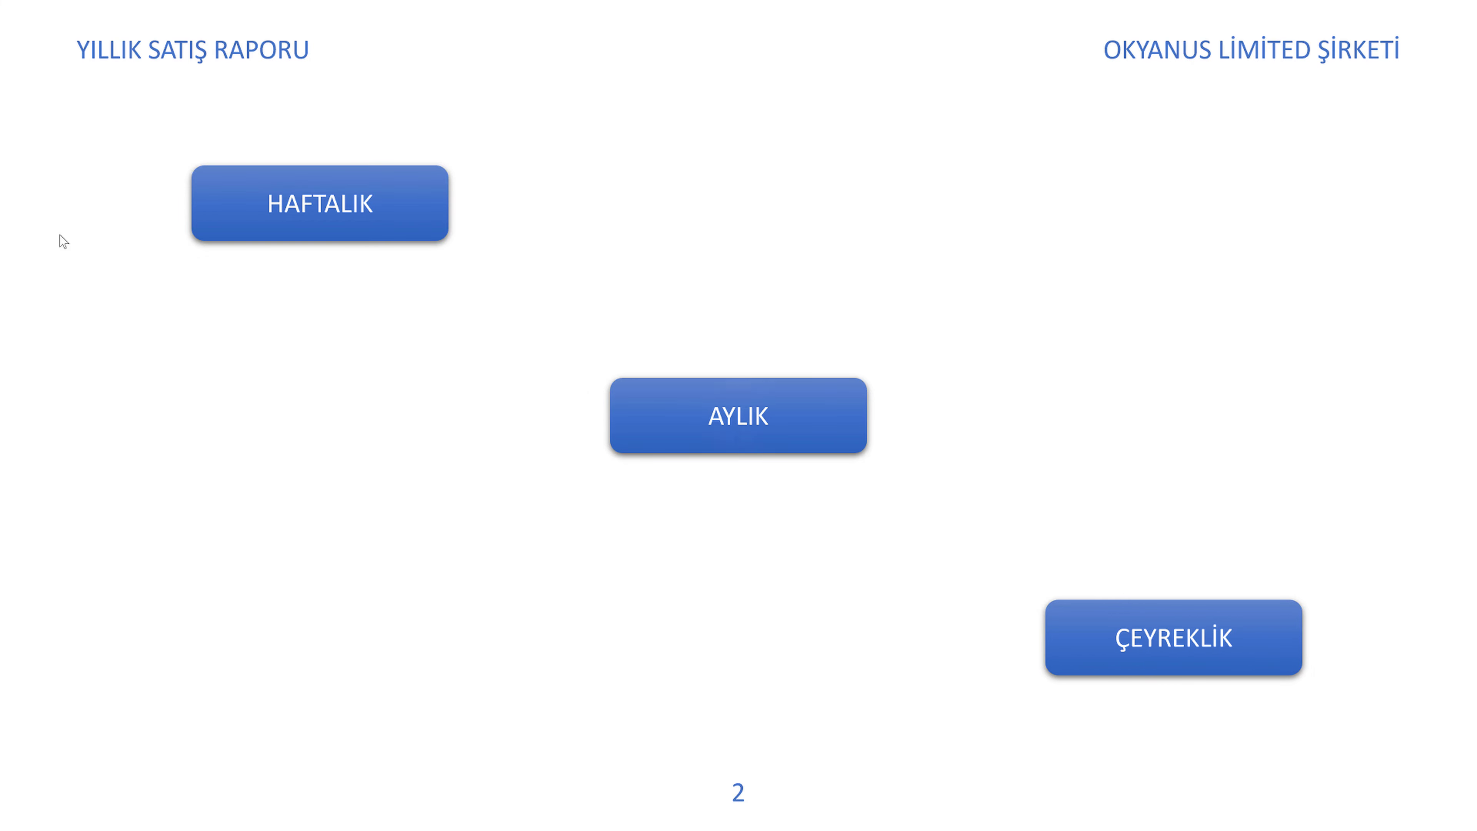
click(63, 241)
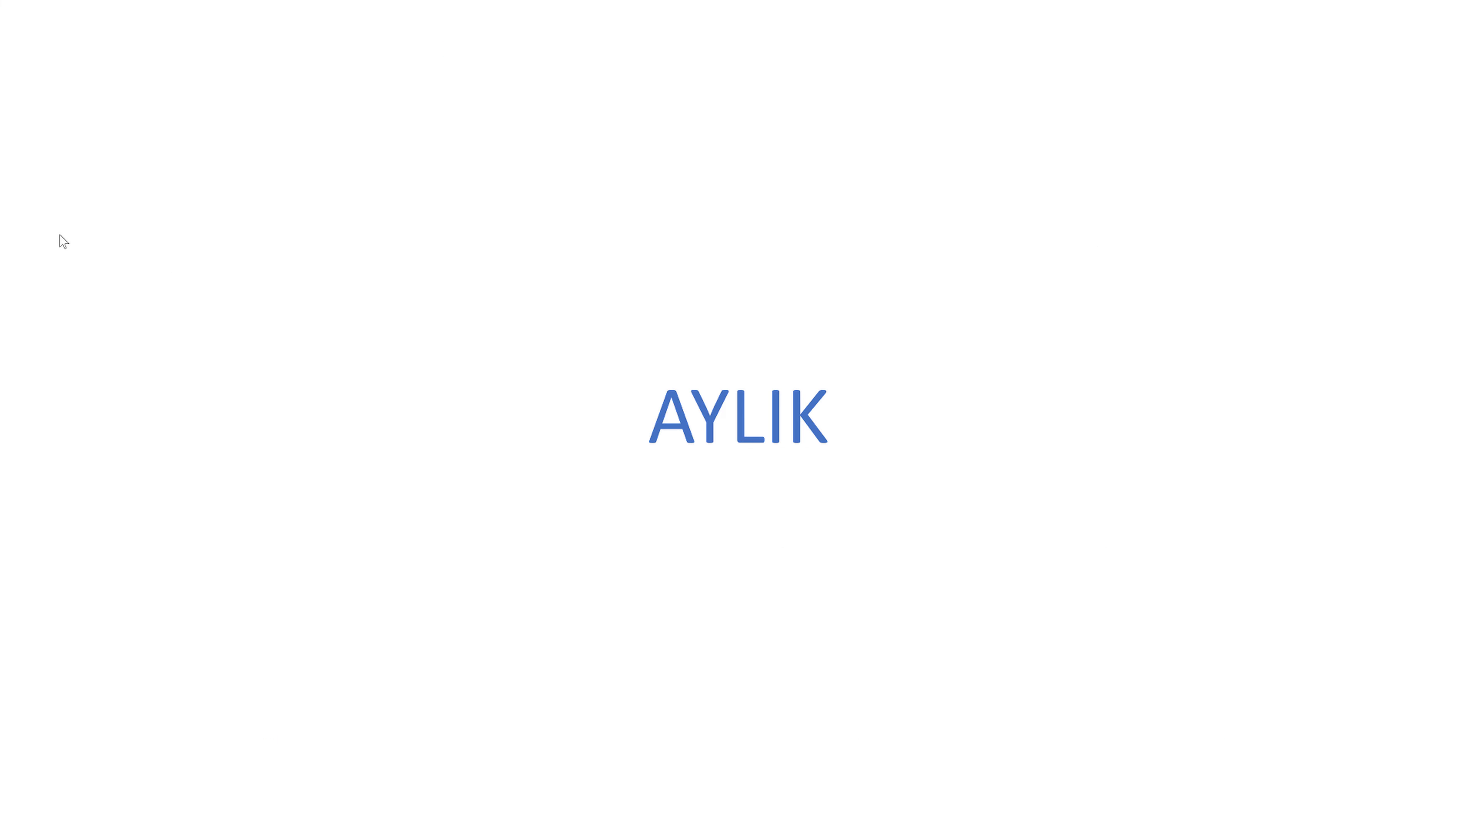
key(Escape)
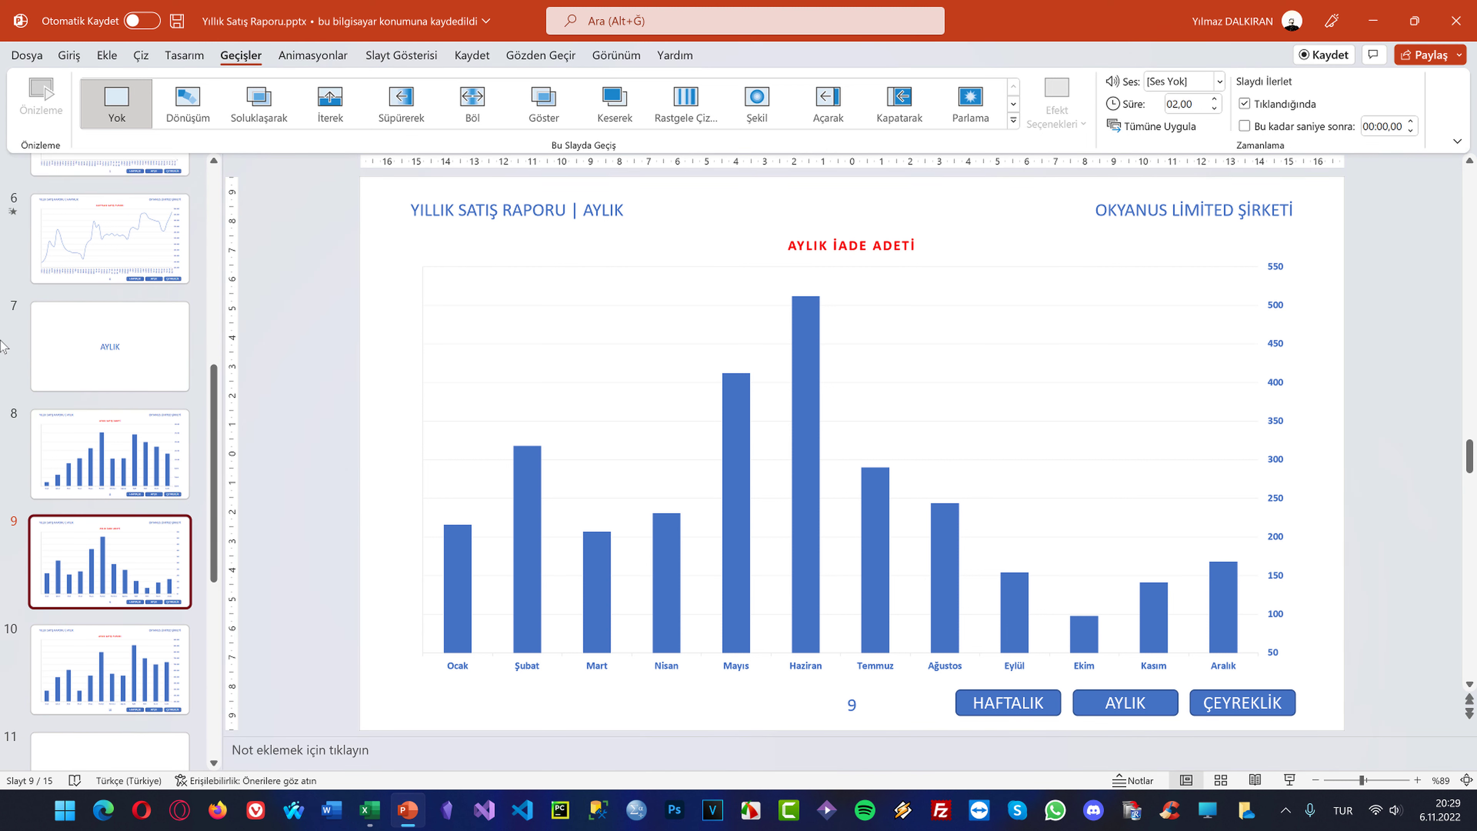
Set the transition of slides 3, 4, 5 and 6 to Yok
scroll(3, 347, up, 10)
click(26, 340)
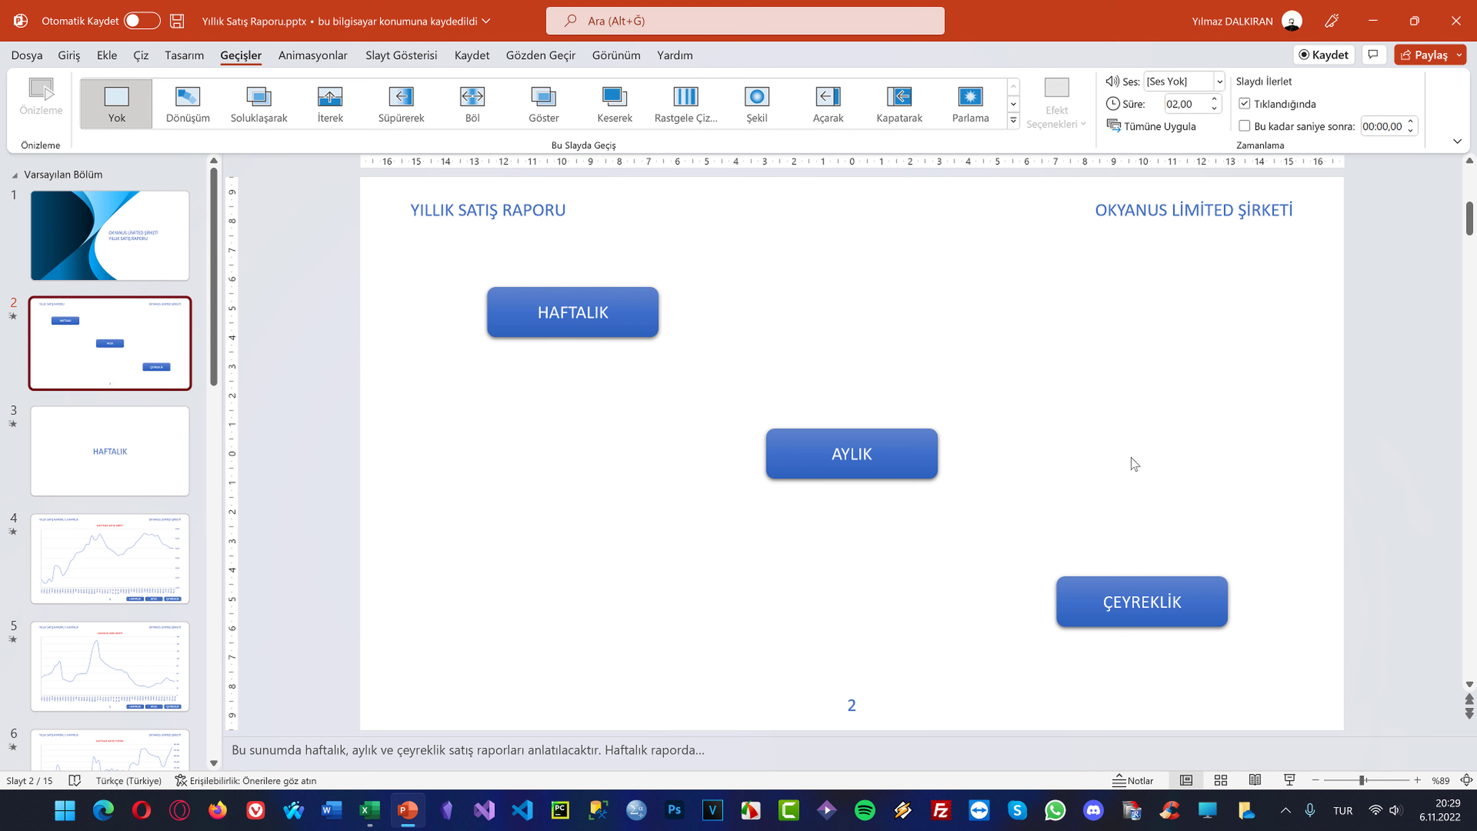
click(81, 459)
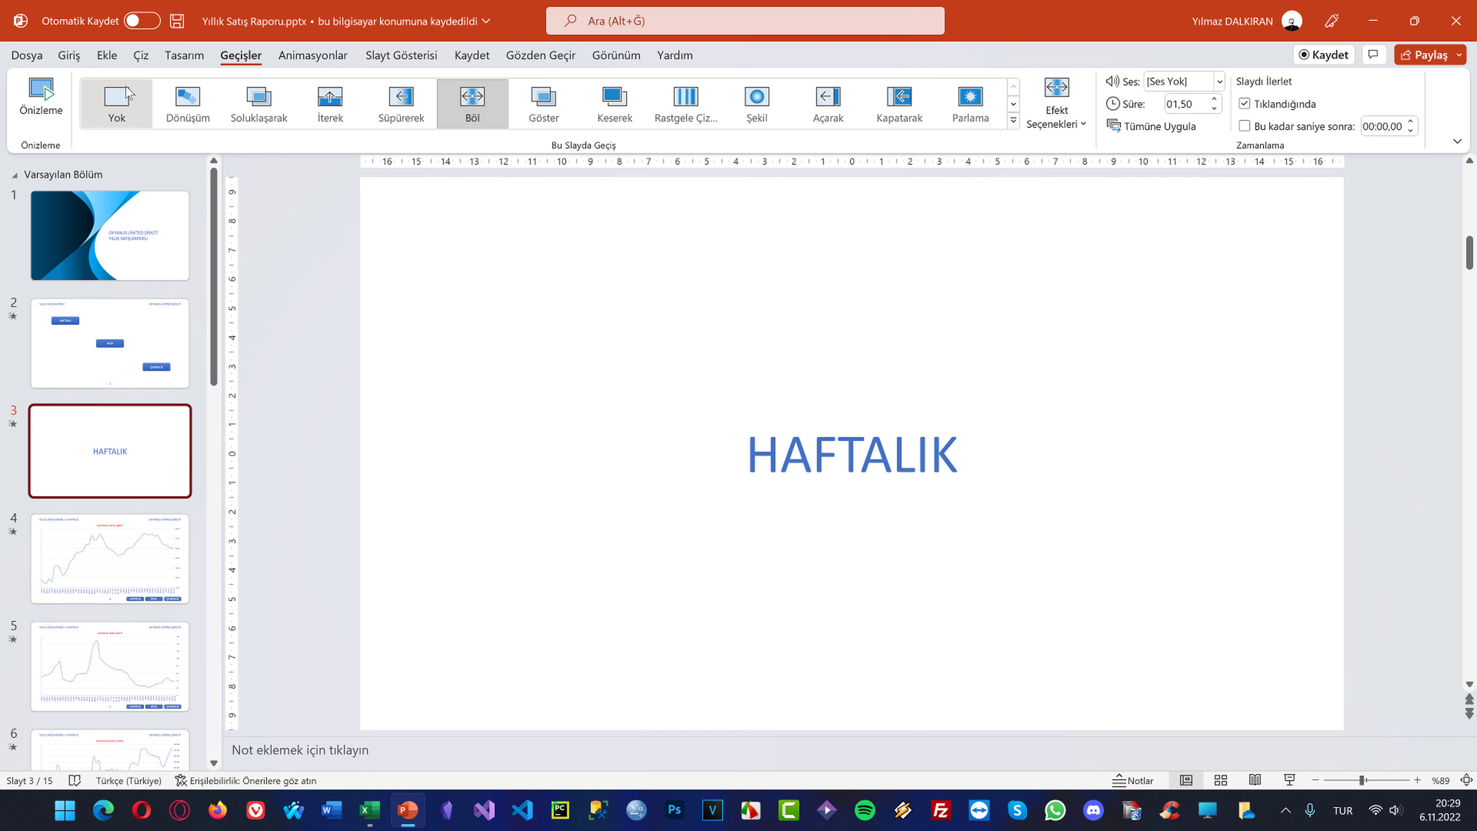
click(116, 102)
key(Down)
click(104, 122)
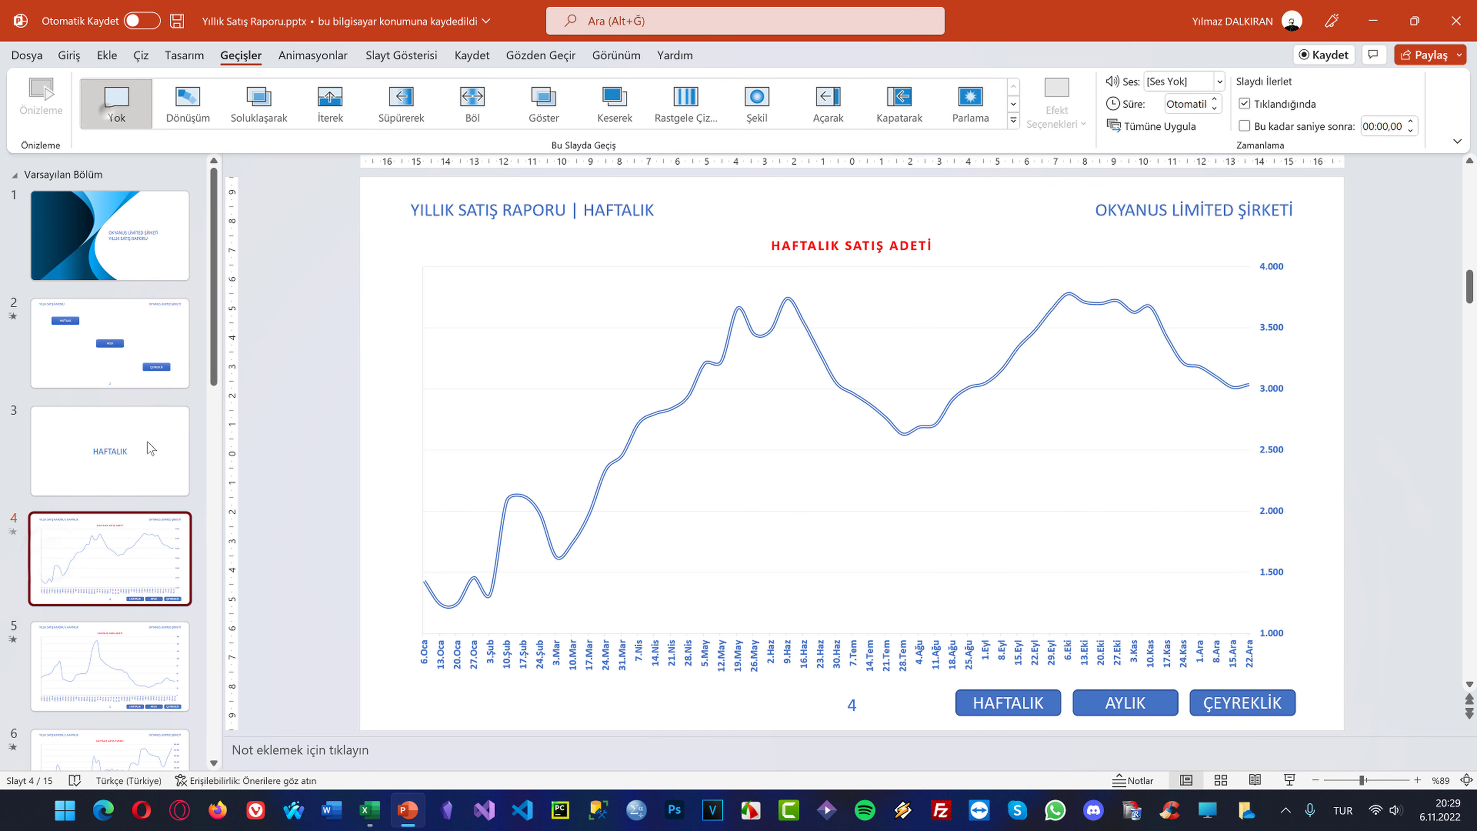
click(105, 669)
click(116, 105)
scroll(142, 463, down, 2)
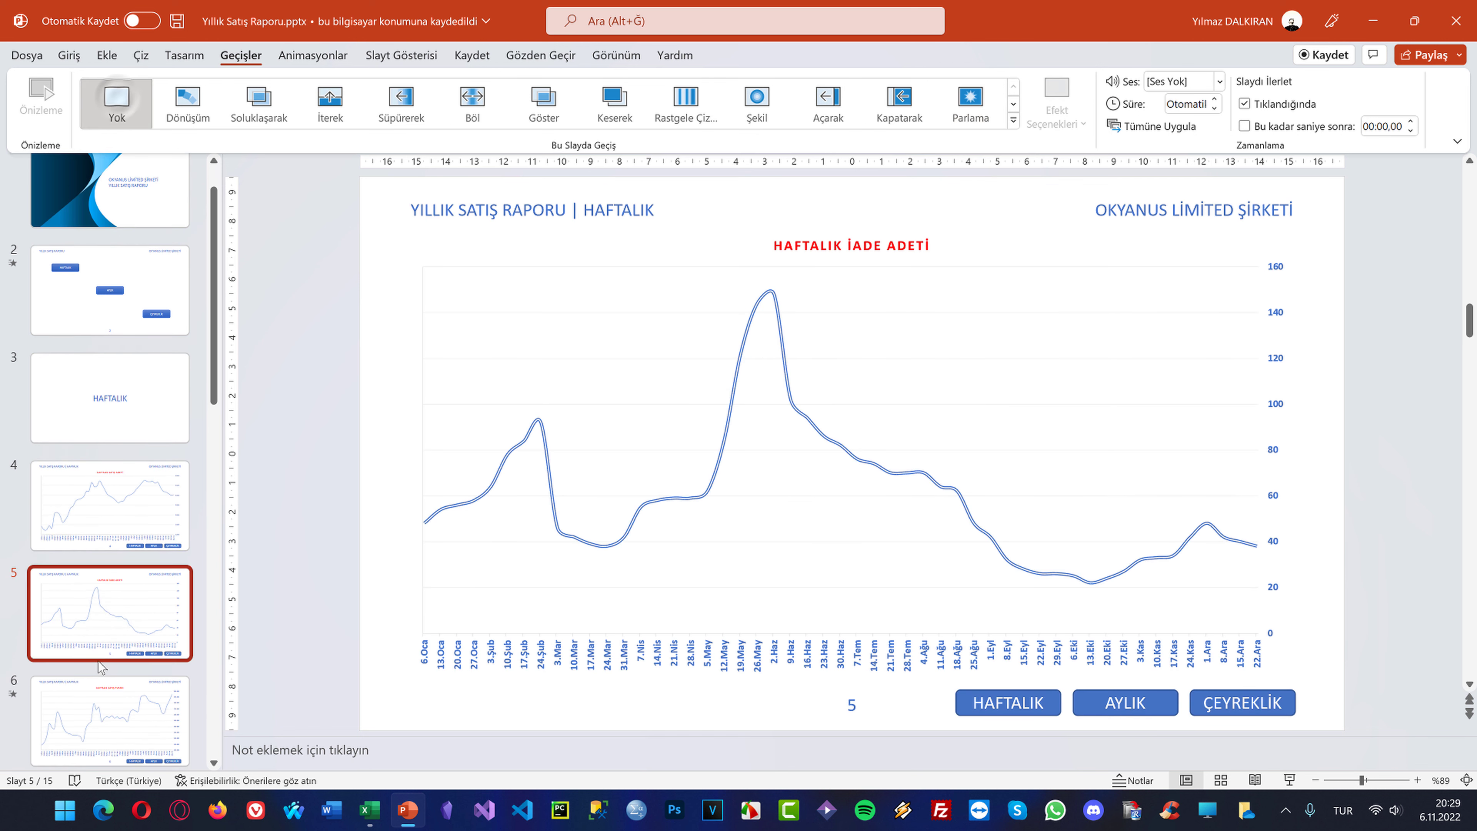
click(105, 698)
click(116, 102)
scroll(100, 352, up, 5)
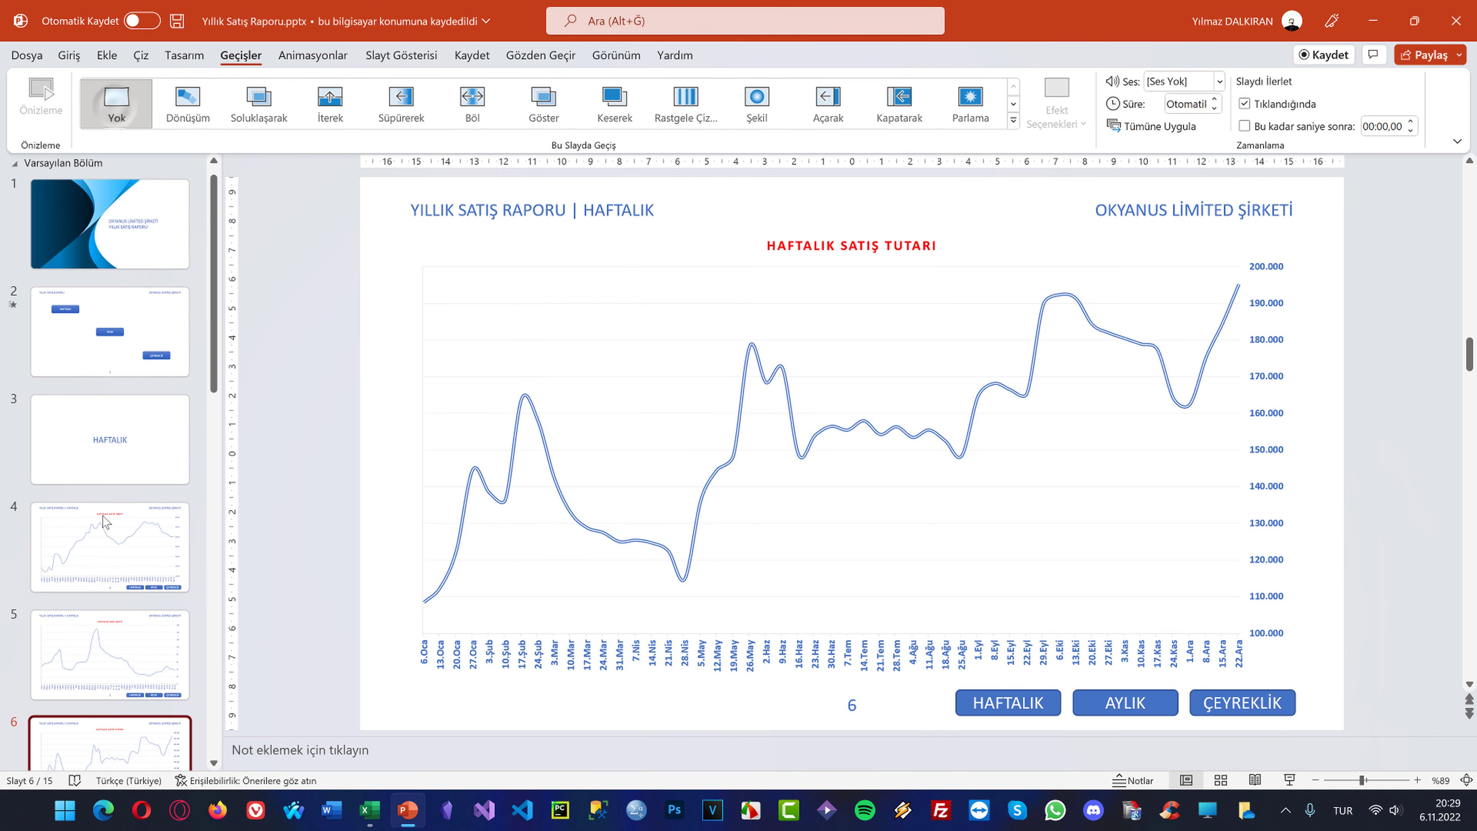
Check the weekly sales chart's menu on slide 4, then close and save the presentation
click(109, 236)
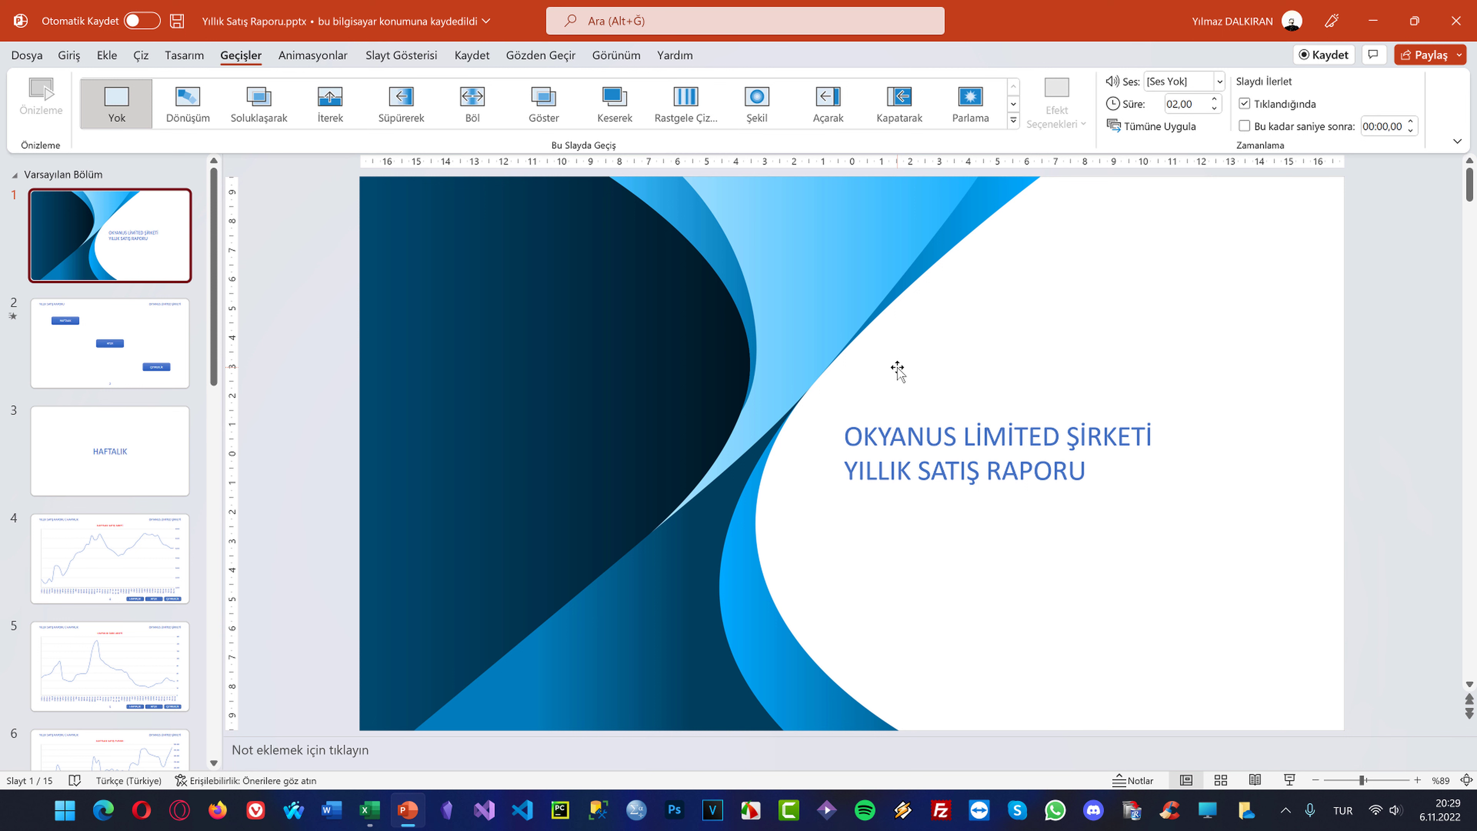
click(88, 562)
click(844, 445)
right_click(844, 445)
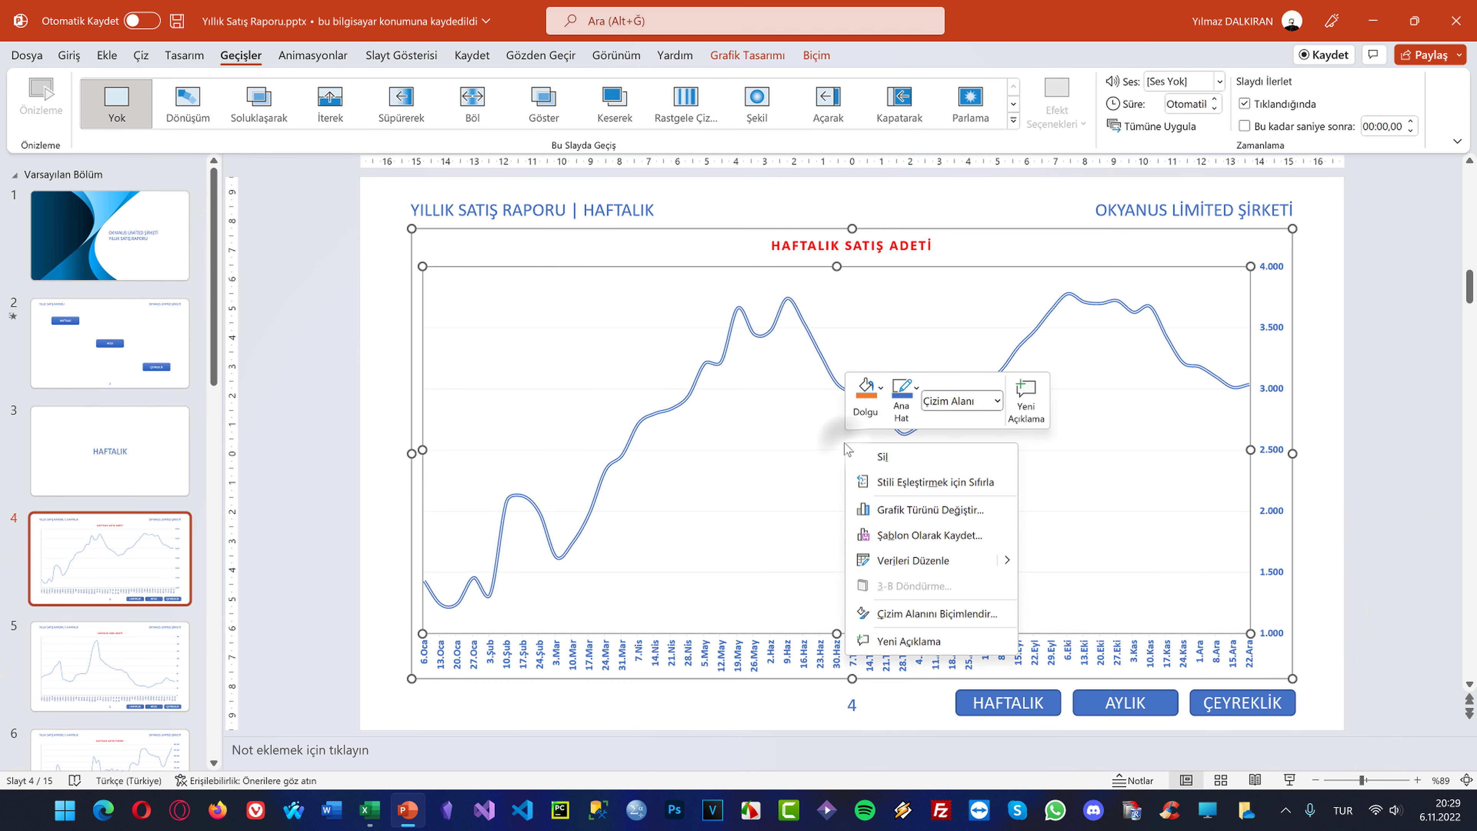
right_click(387, 259)
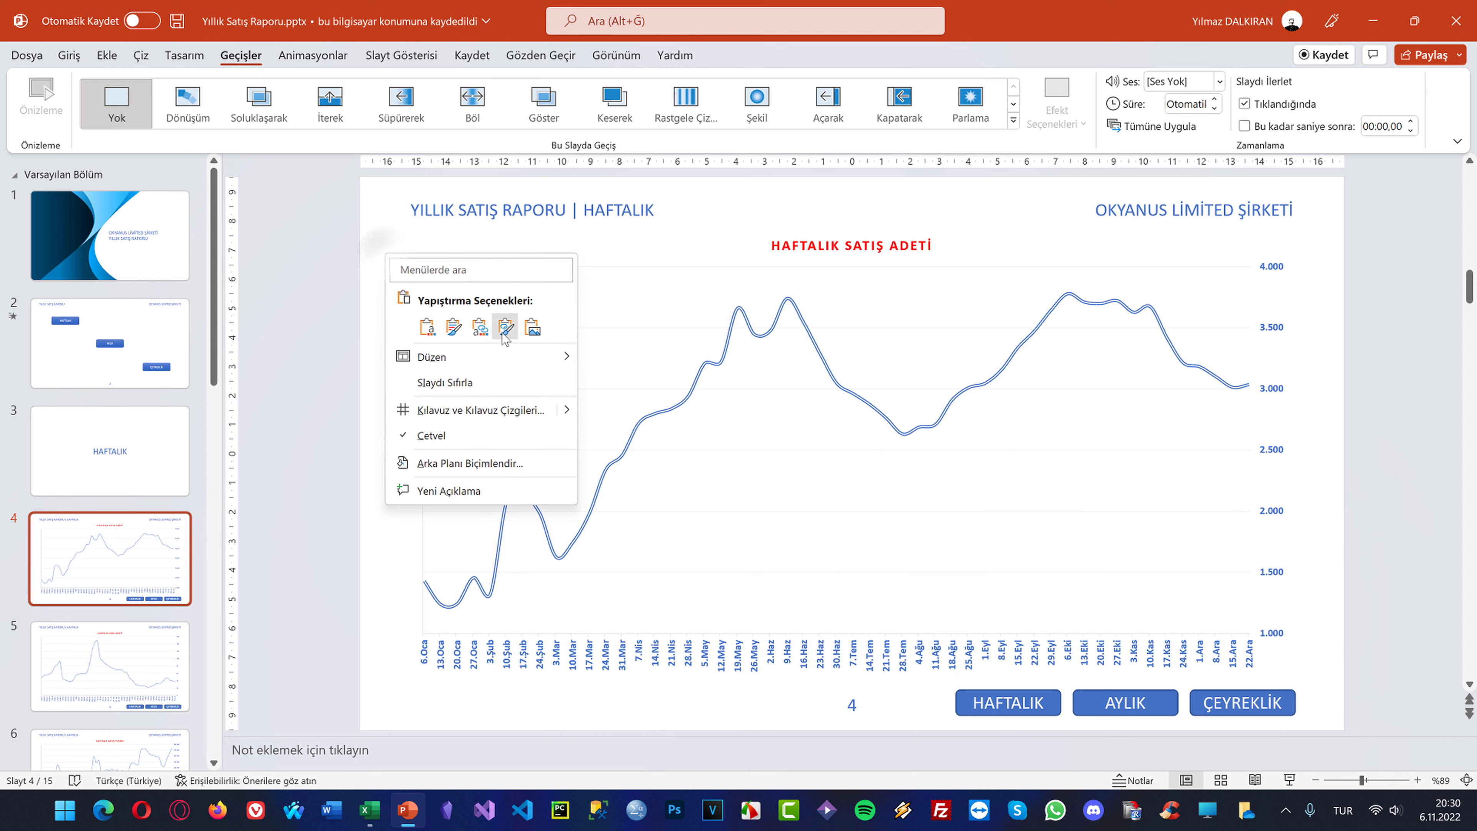
click(266, 256)
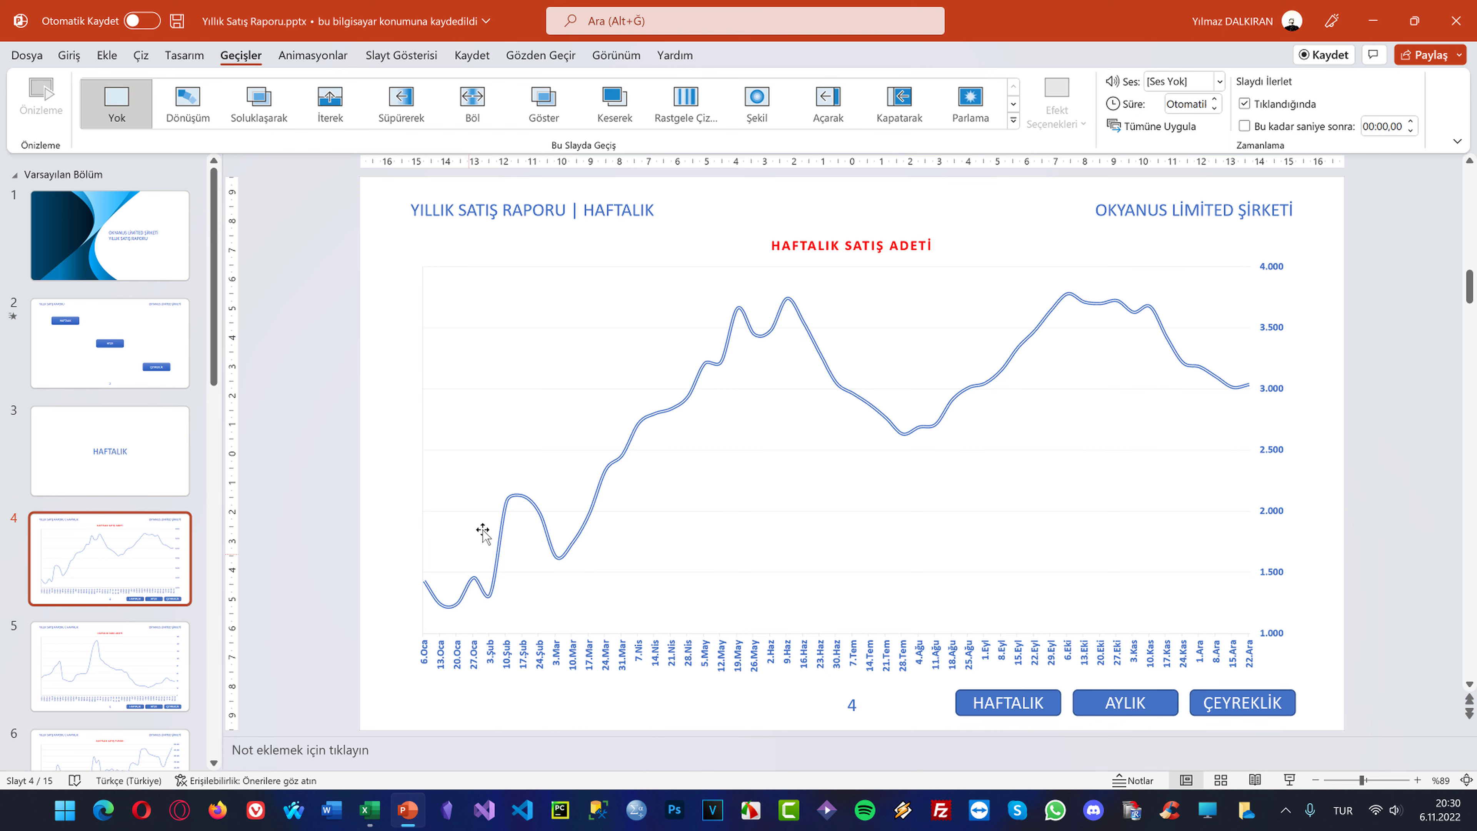
click(1471, 5)
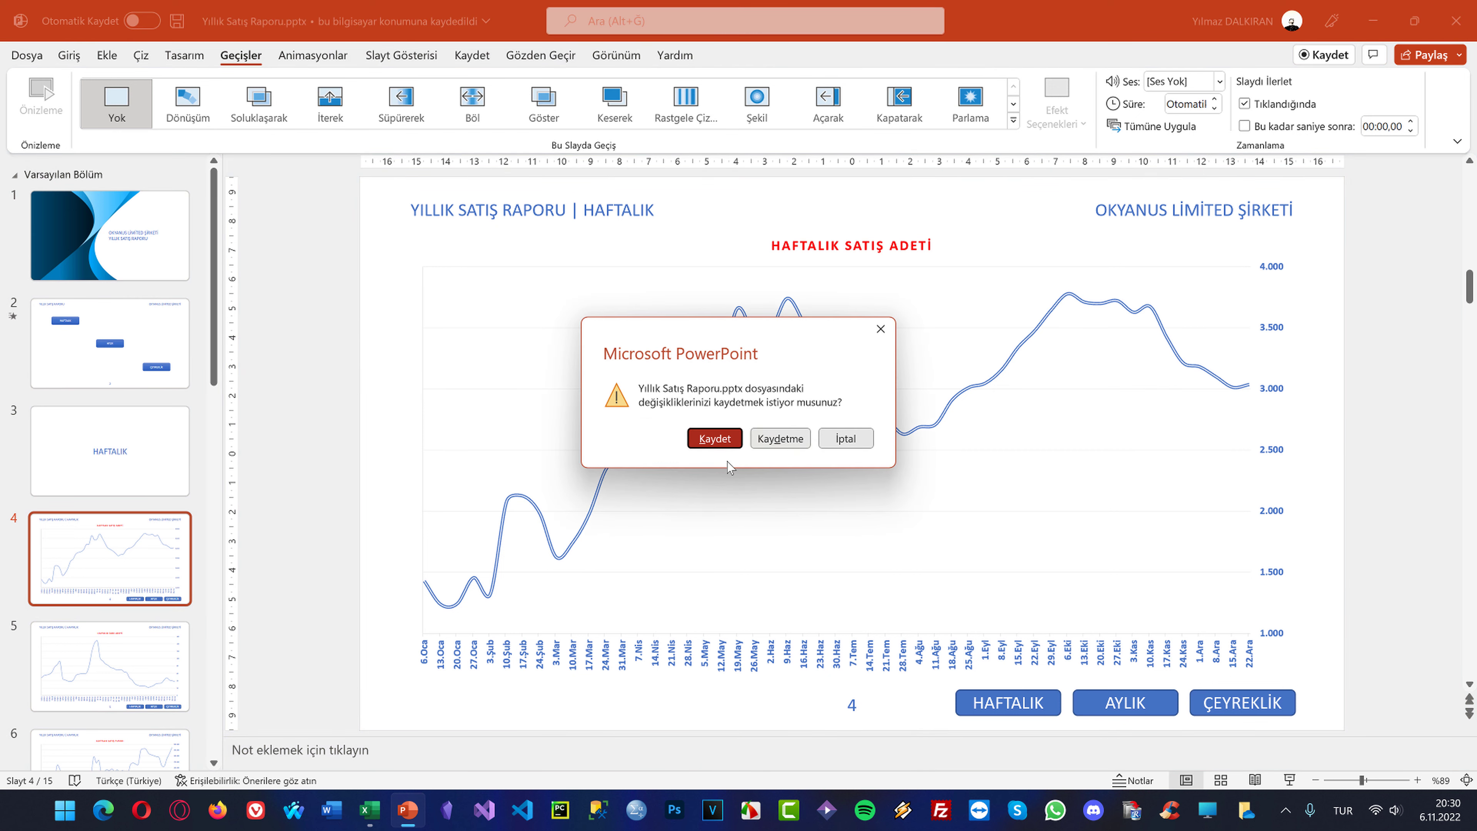
click(708, 439)
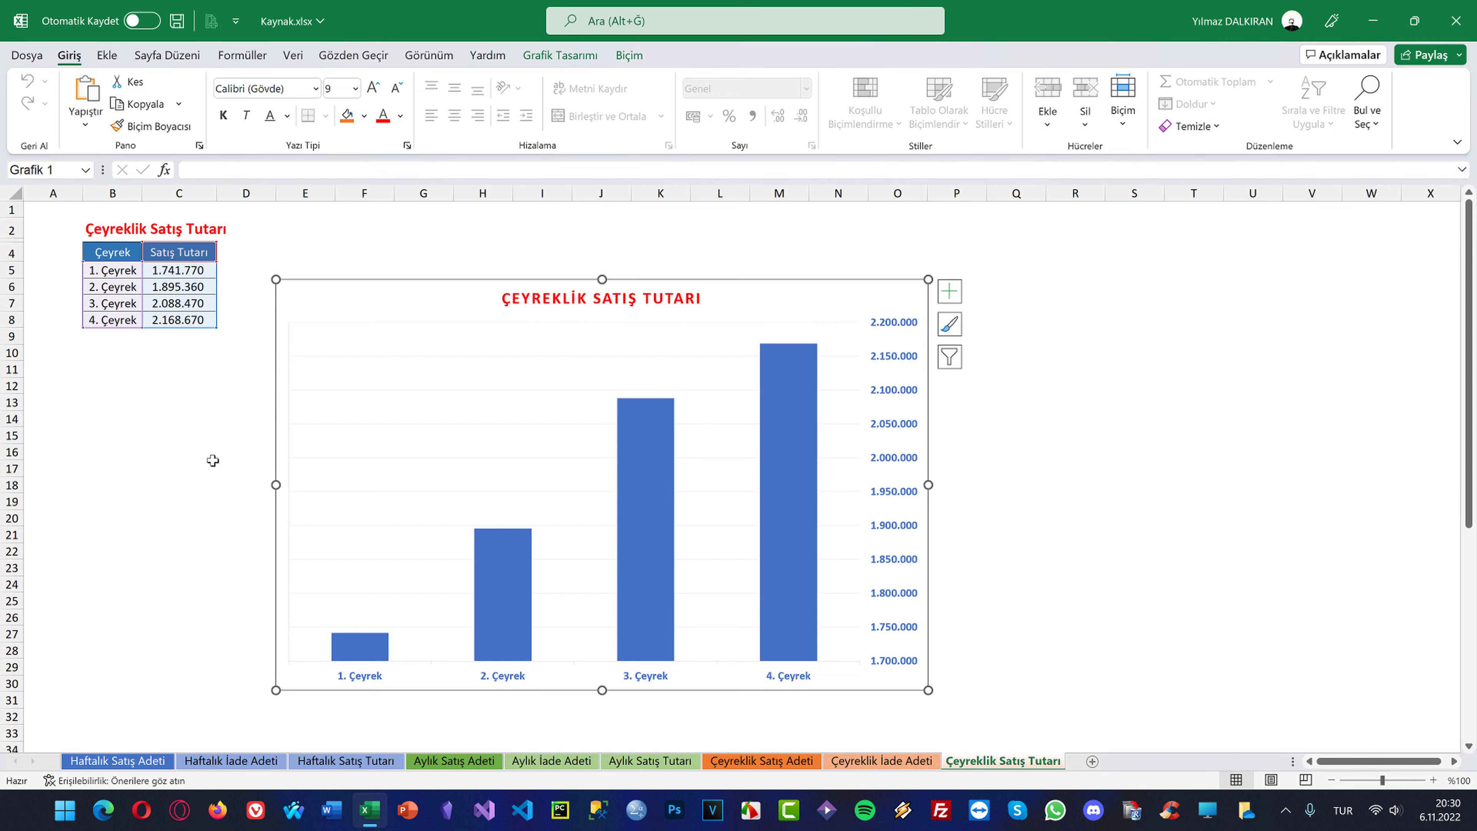
Change C12 (24.Şub) on Haftalık Satış Adeti to 7000, save the workbook, and close Excel
click(146, 760)
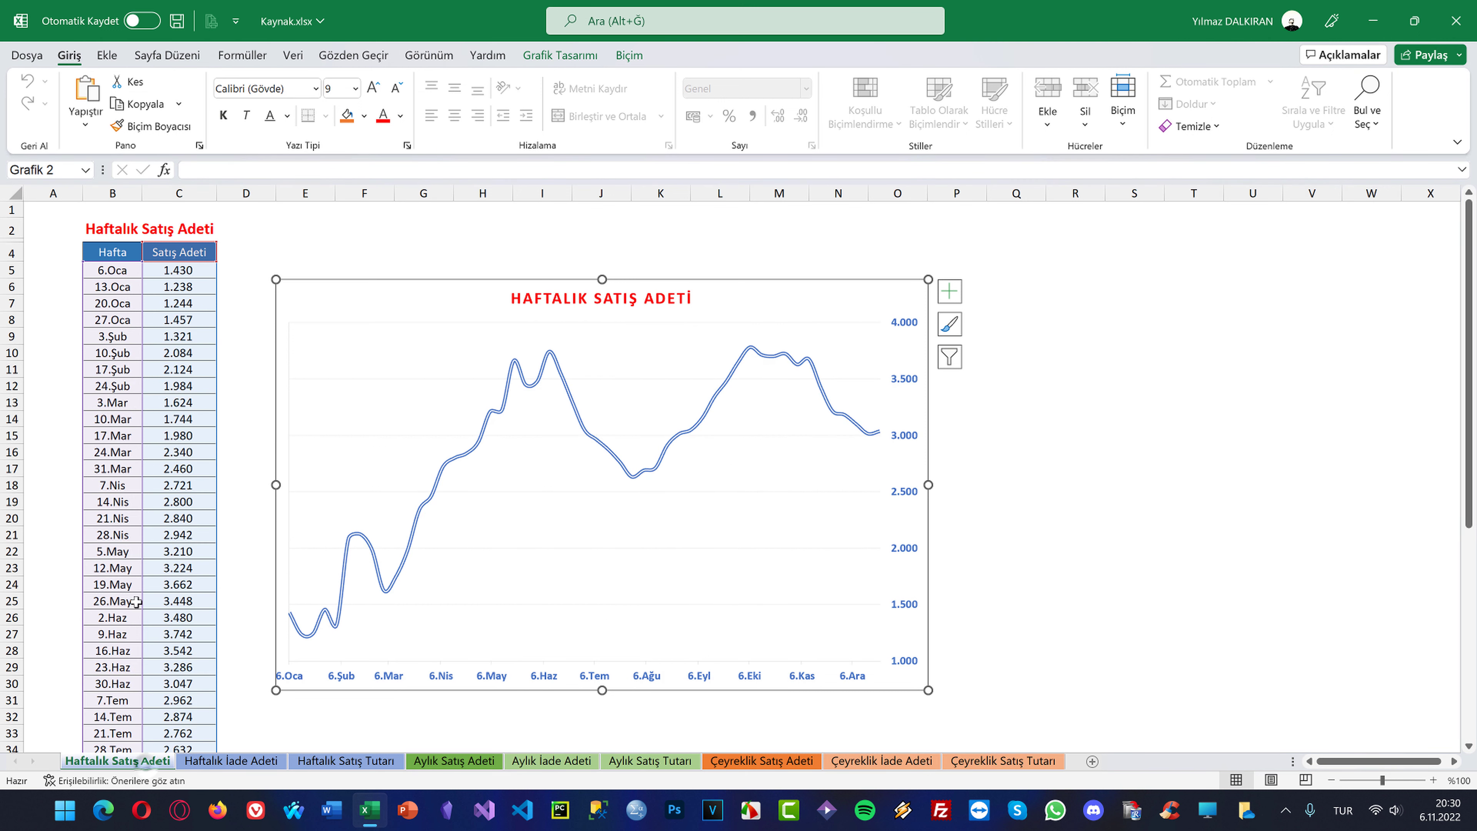
click(168, 273)
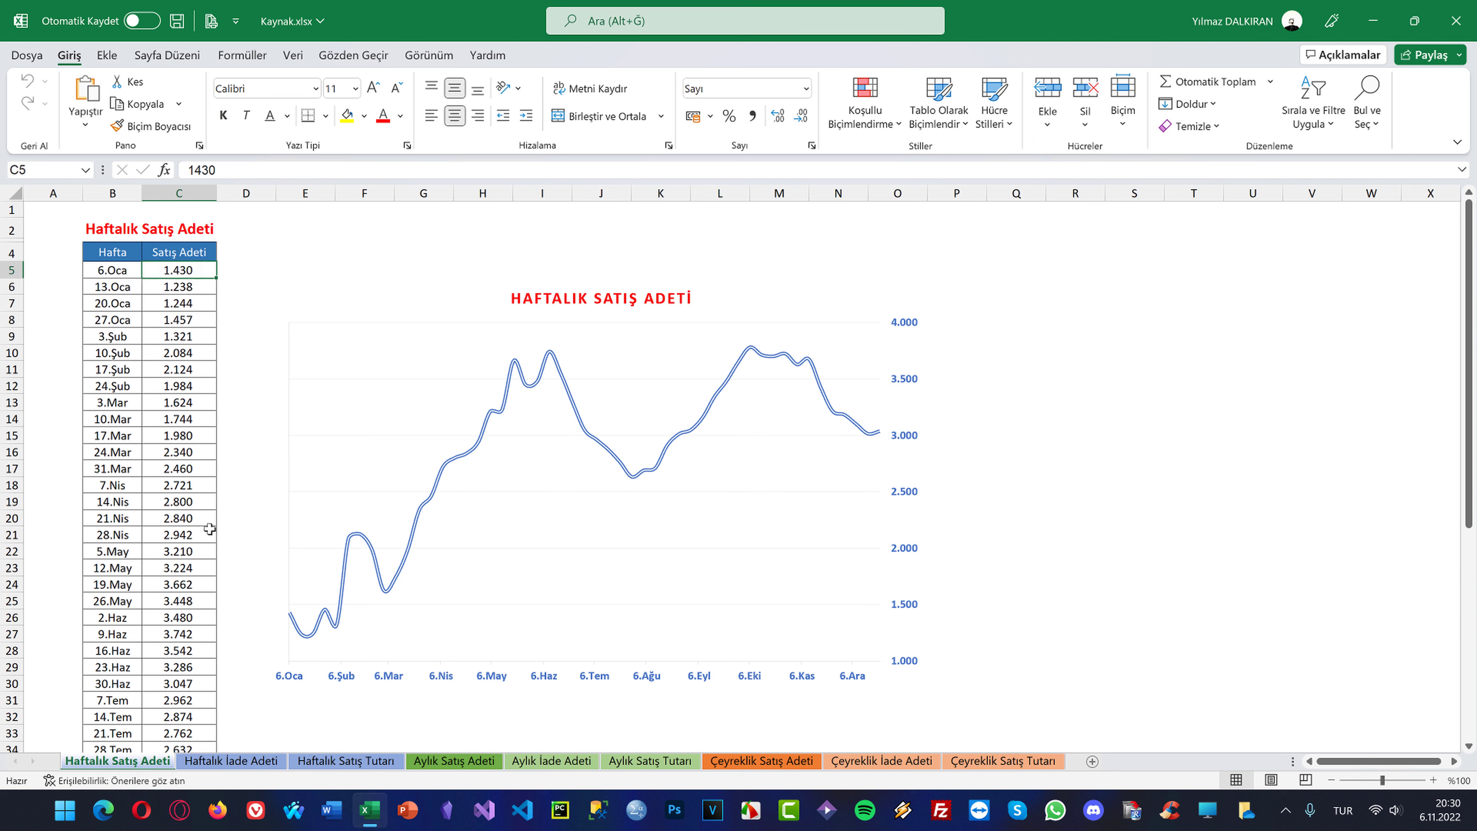
click(183, 382)
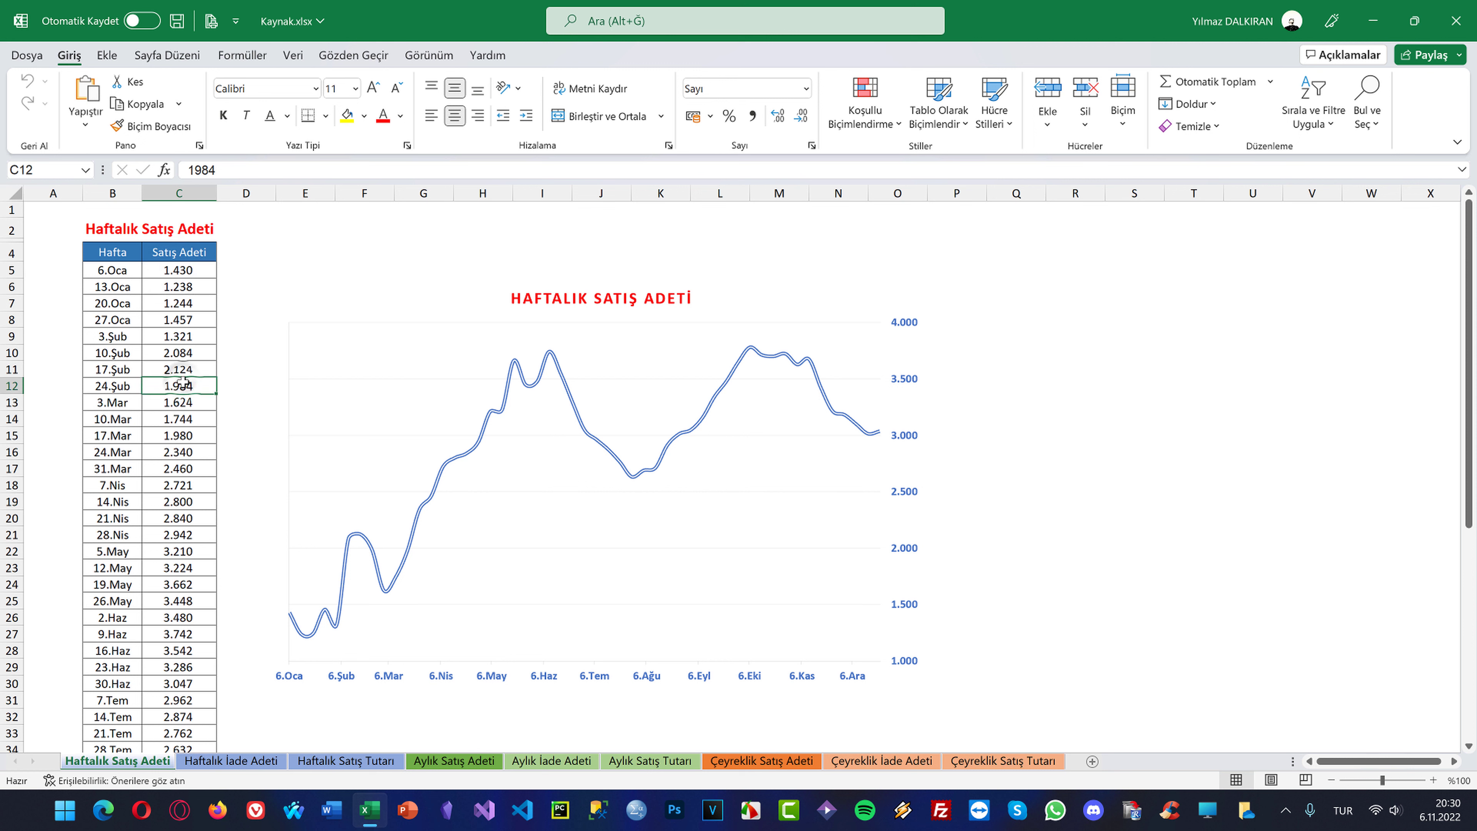
text(7000)
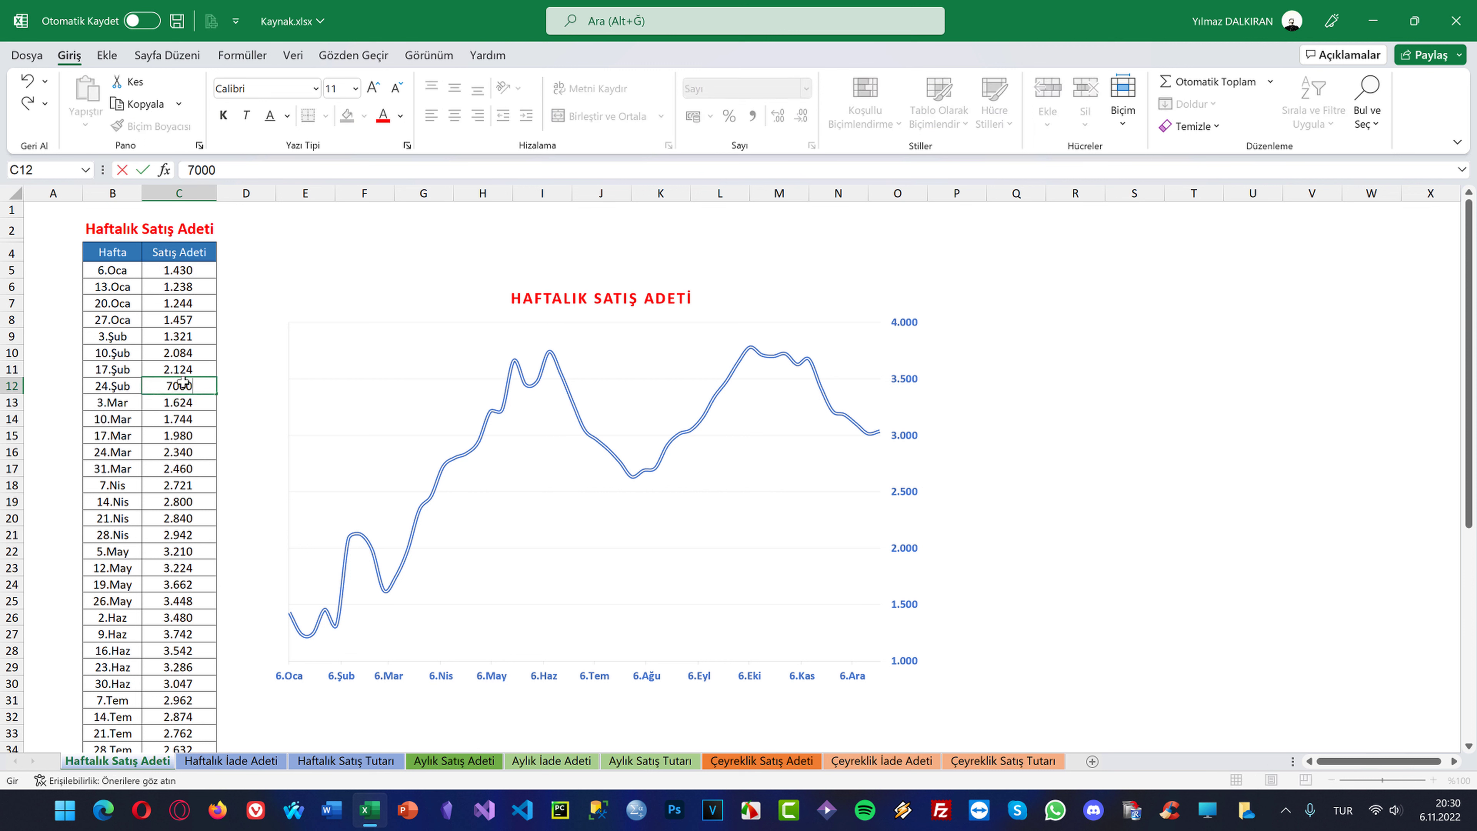
click(52, 210)
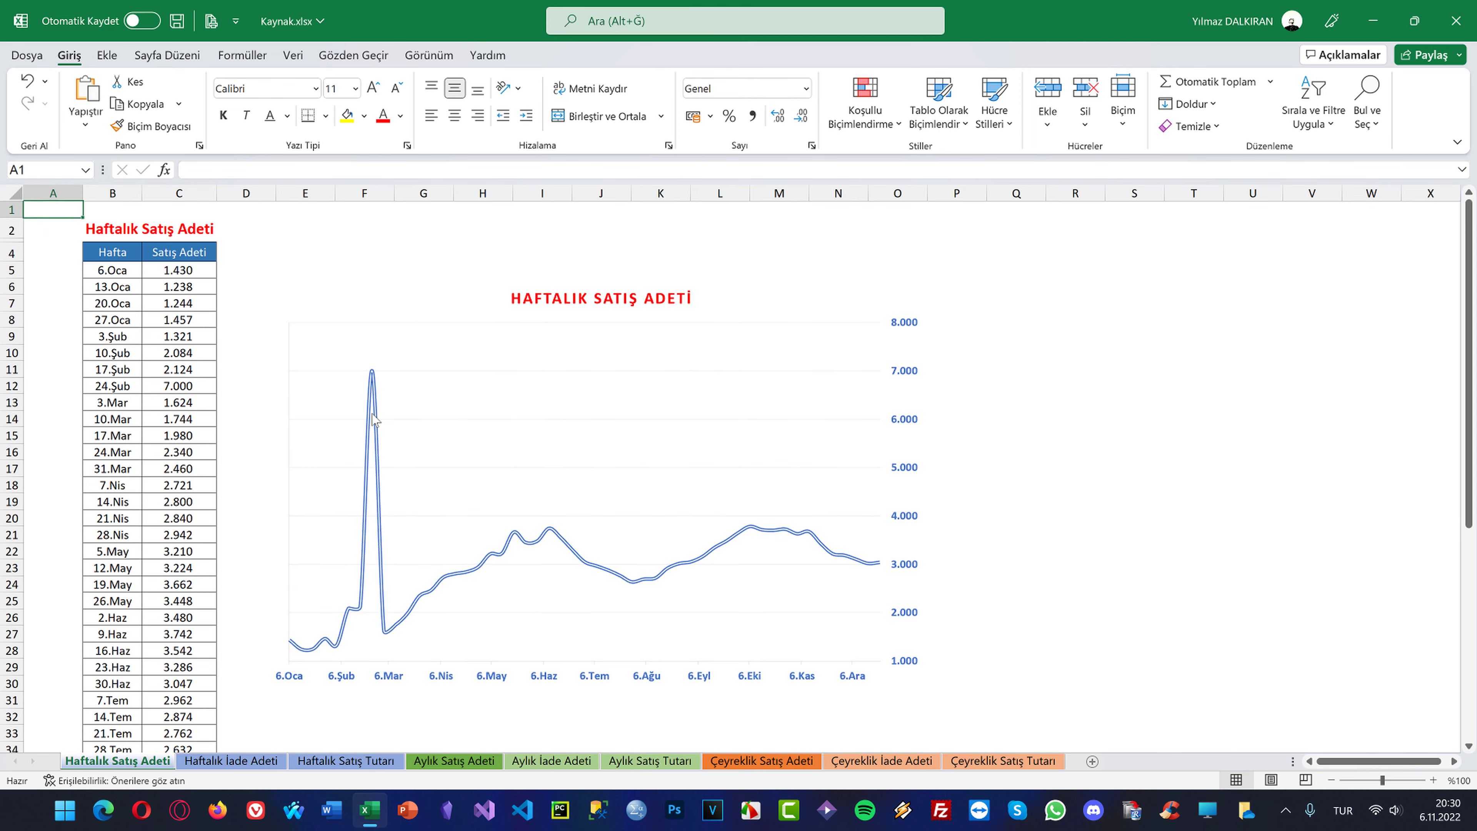
key(ctrl+s)
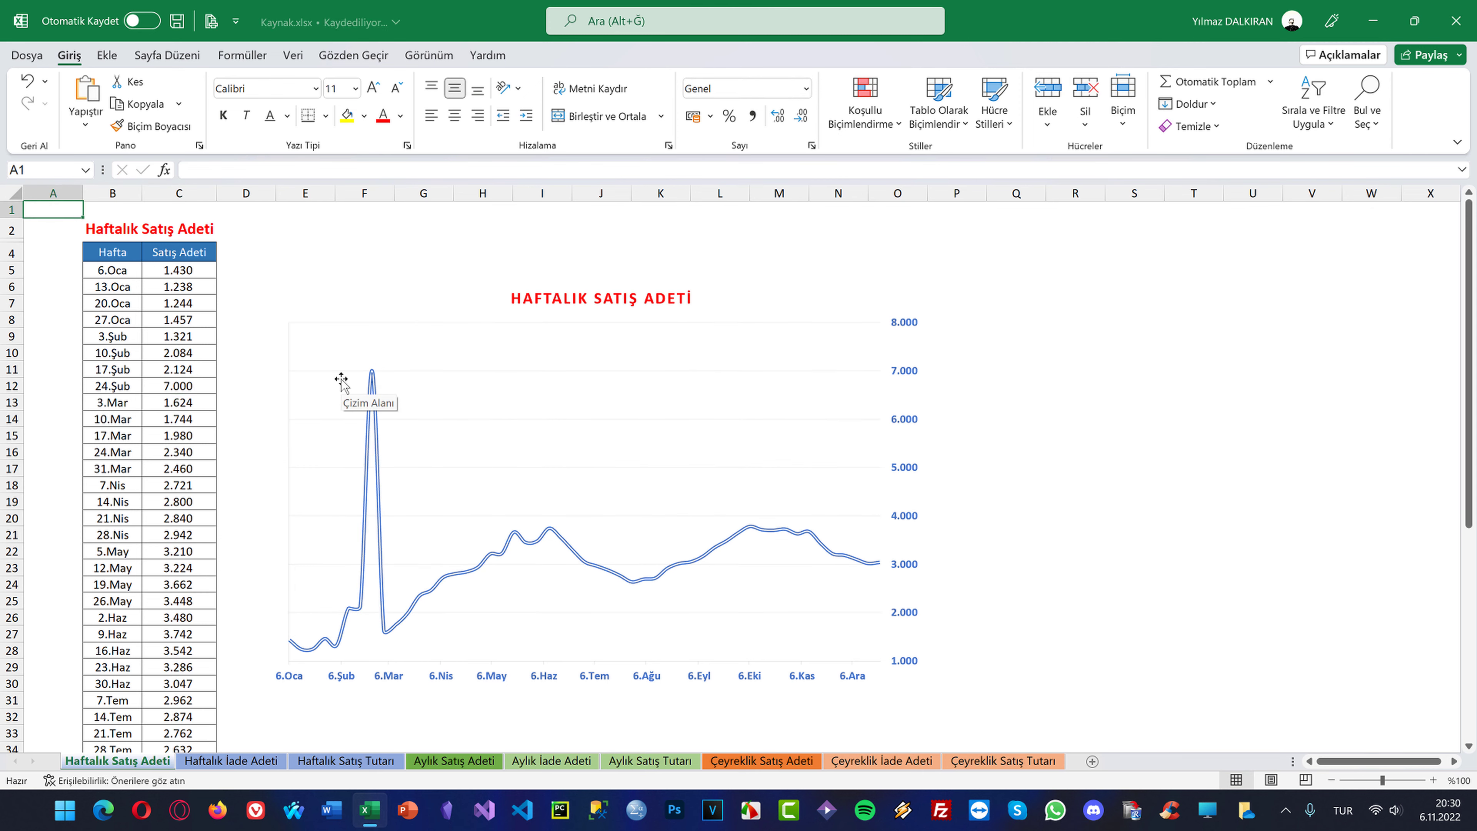
click(1457, 21)
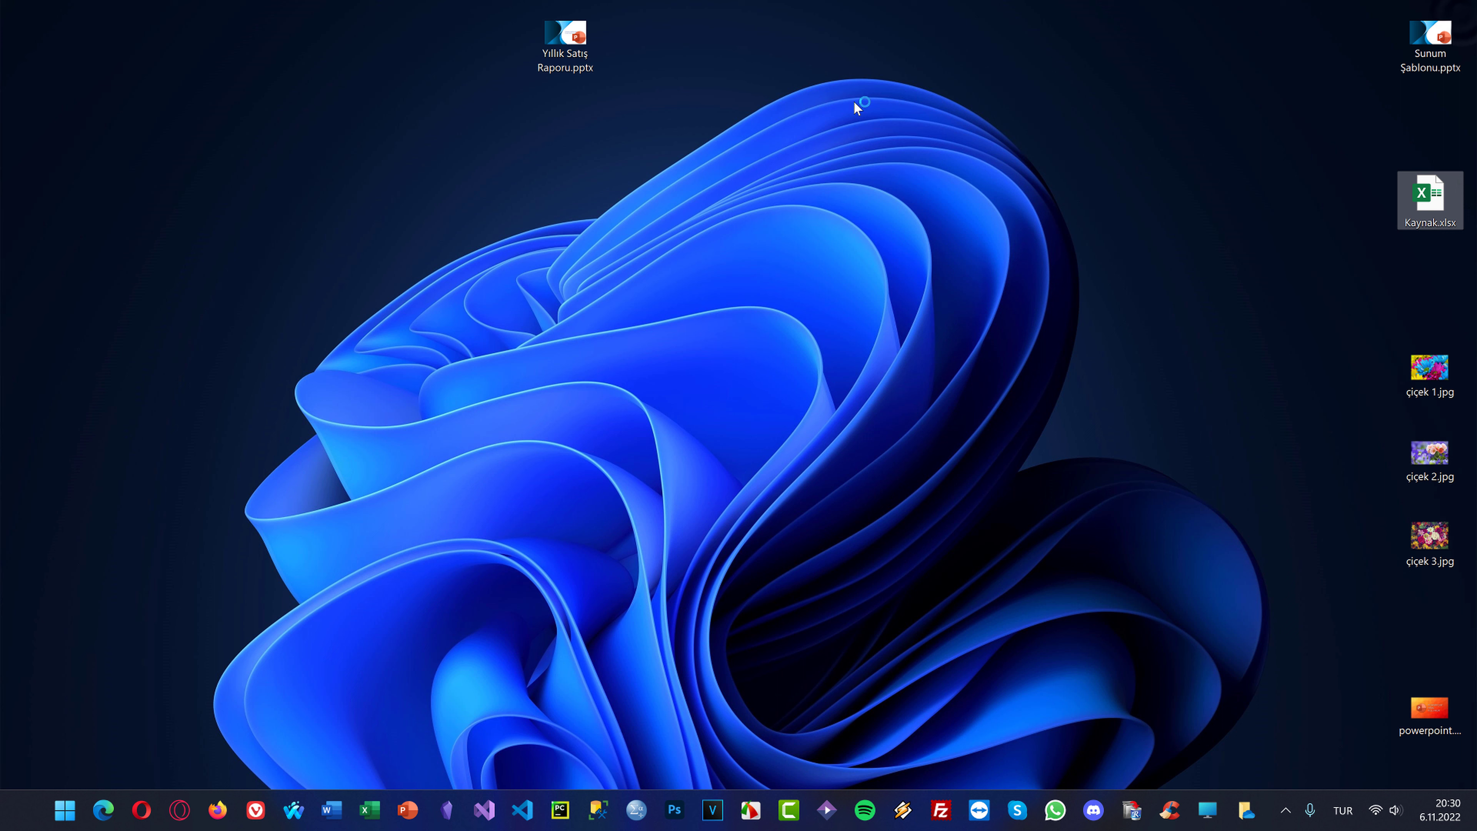
Reopen Yıllık Satış Raporu.pptx from the desktop and go to its File home page
drag(1430, 198, 698, 35)
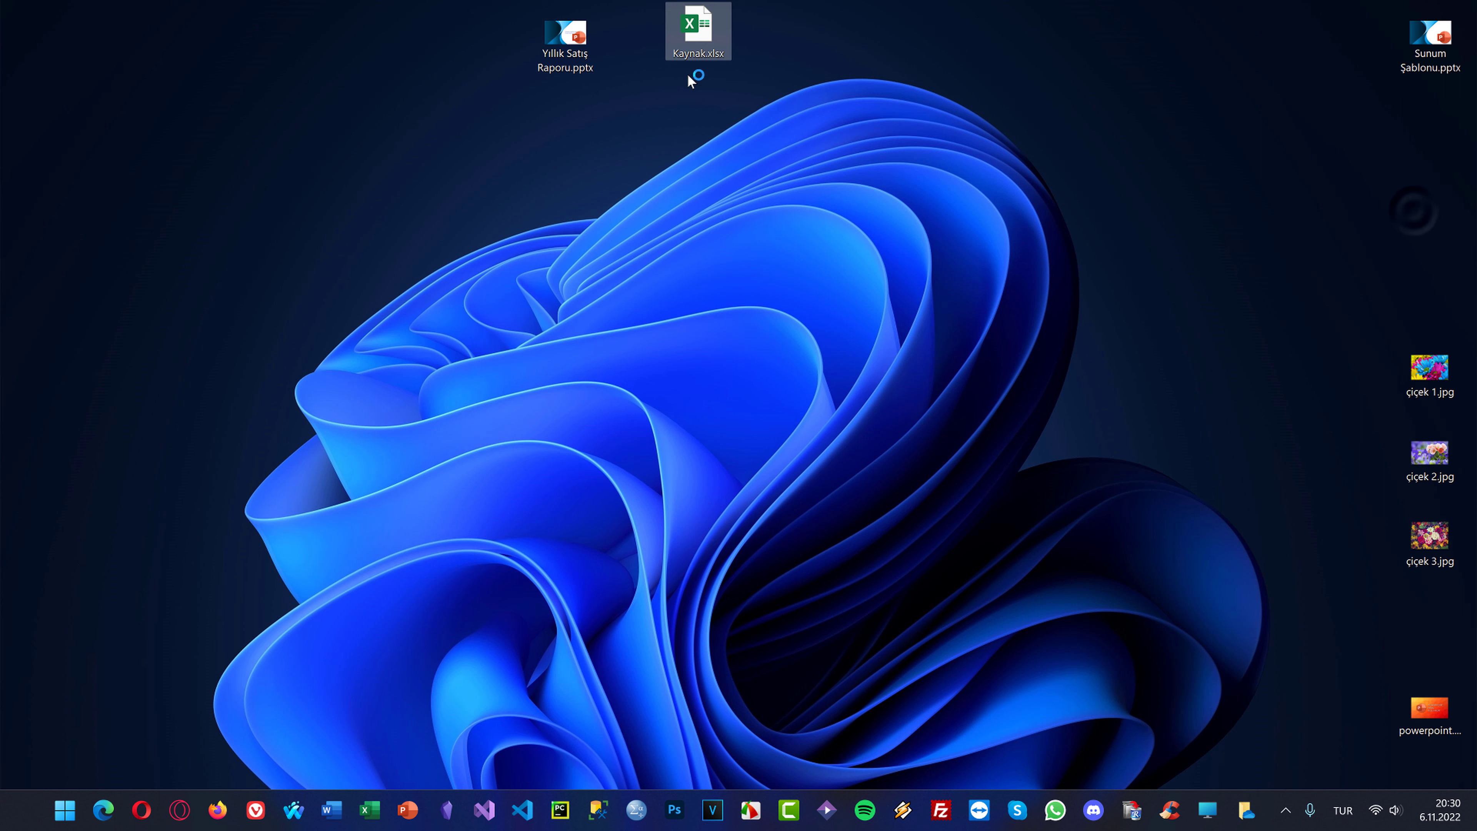
double_click(558, 37)
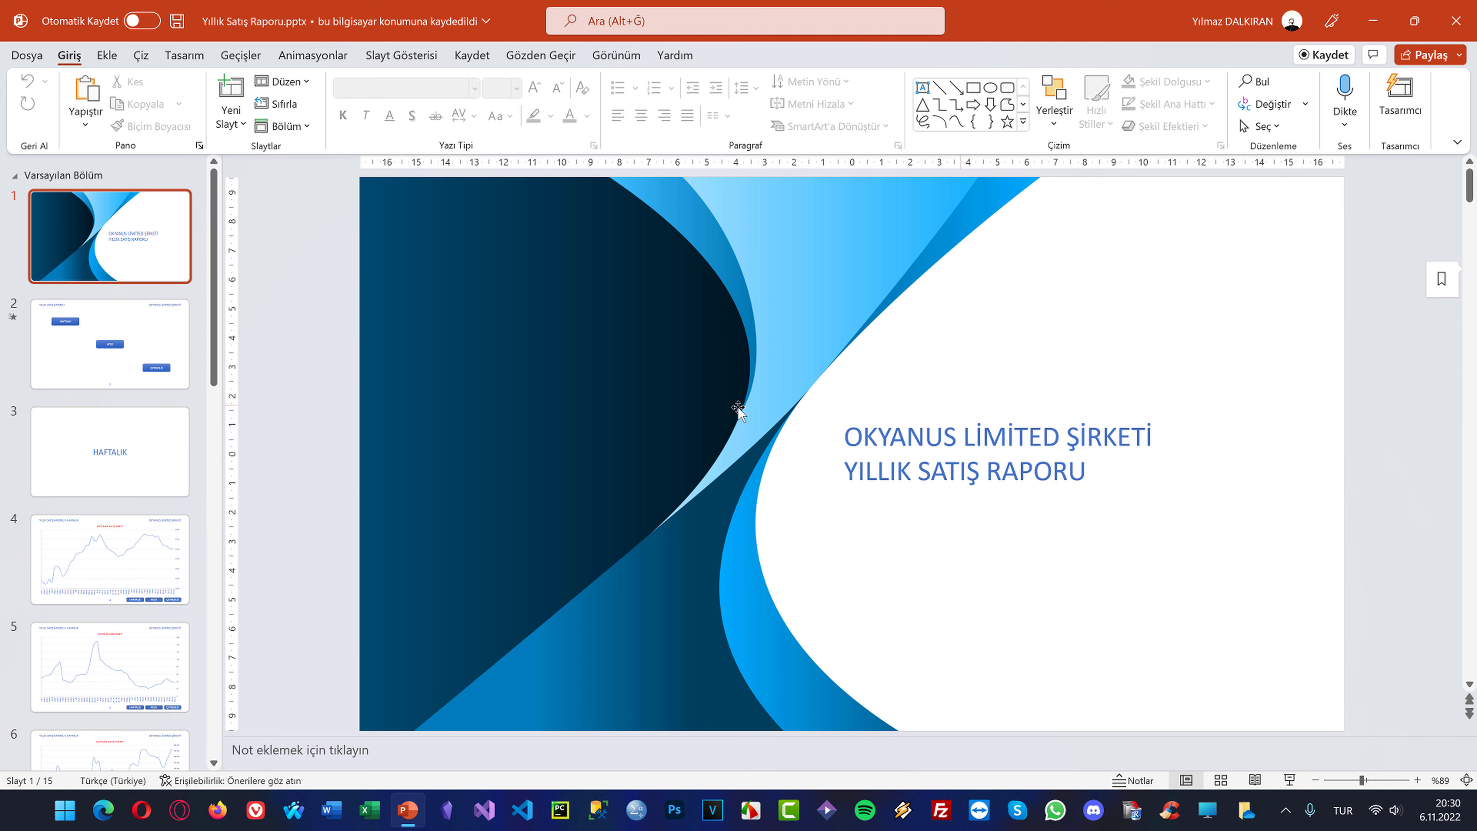
key(Page_Down)
key(Page_Down)
key(Page_Down)
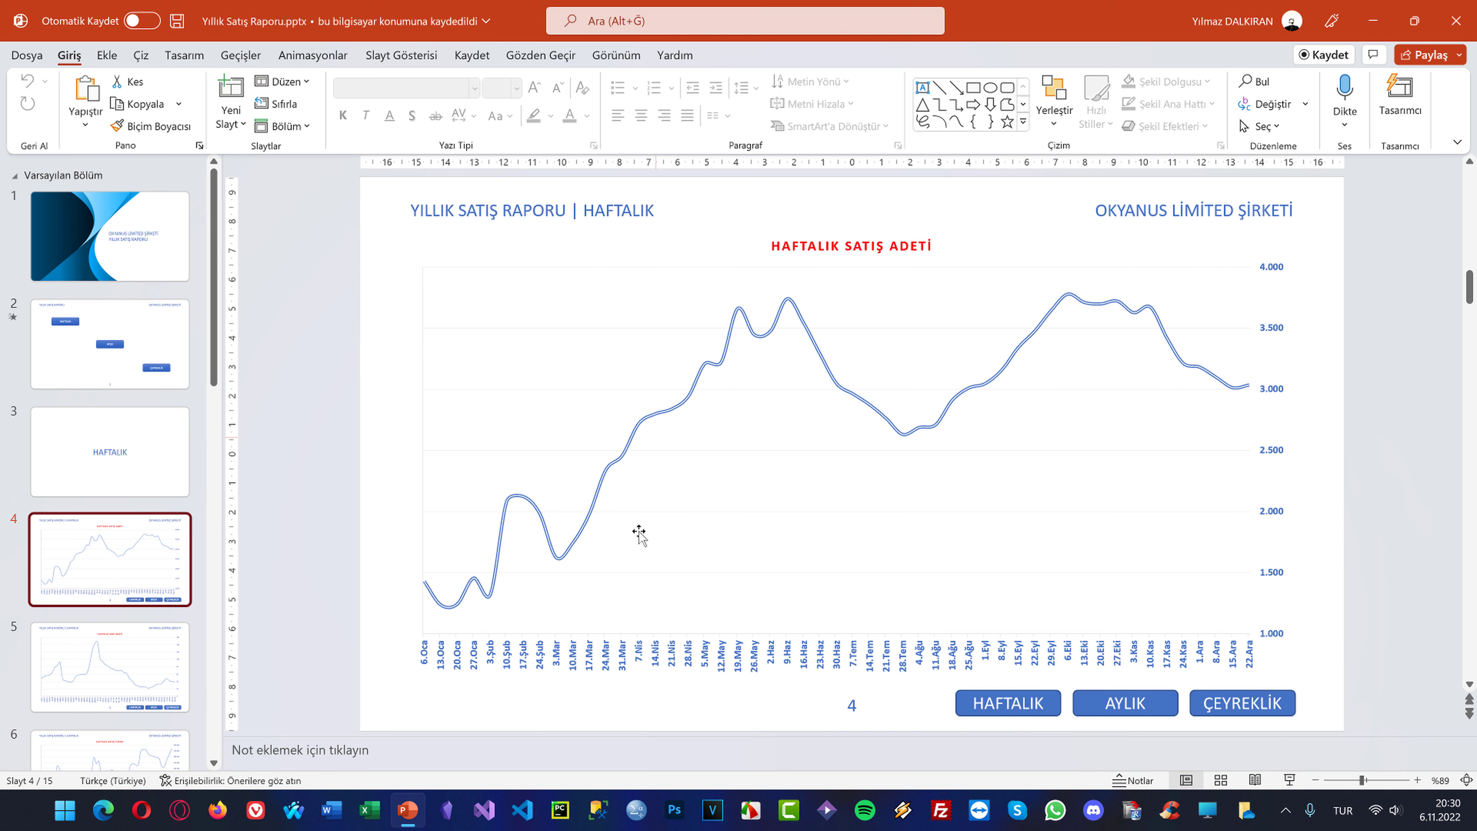
click(27, 55)
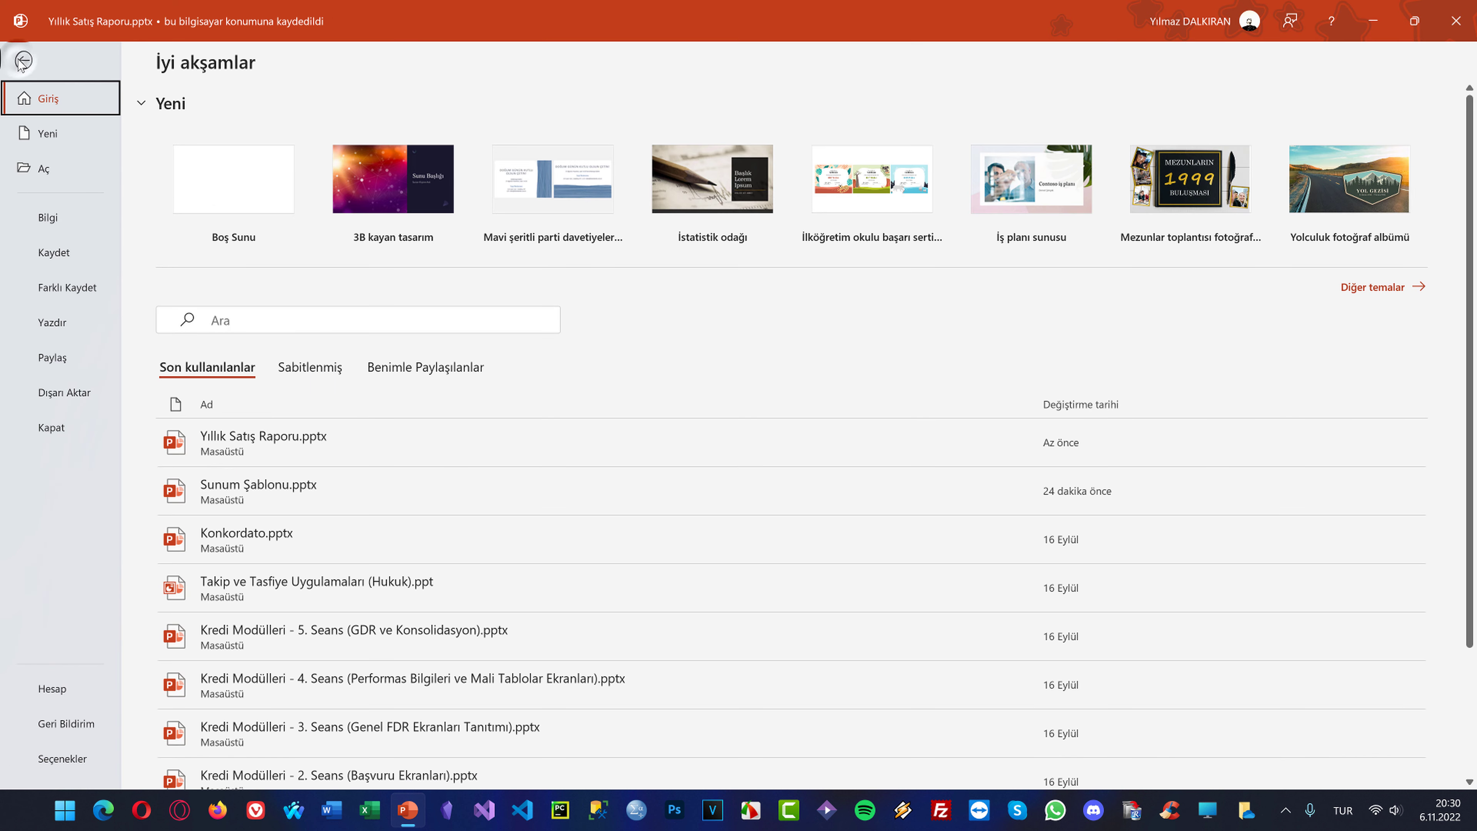
Tick Automatic Update for the first Kaynak.xlsx link in Info's Edit Links, then return to slide 4
click(52, 219)
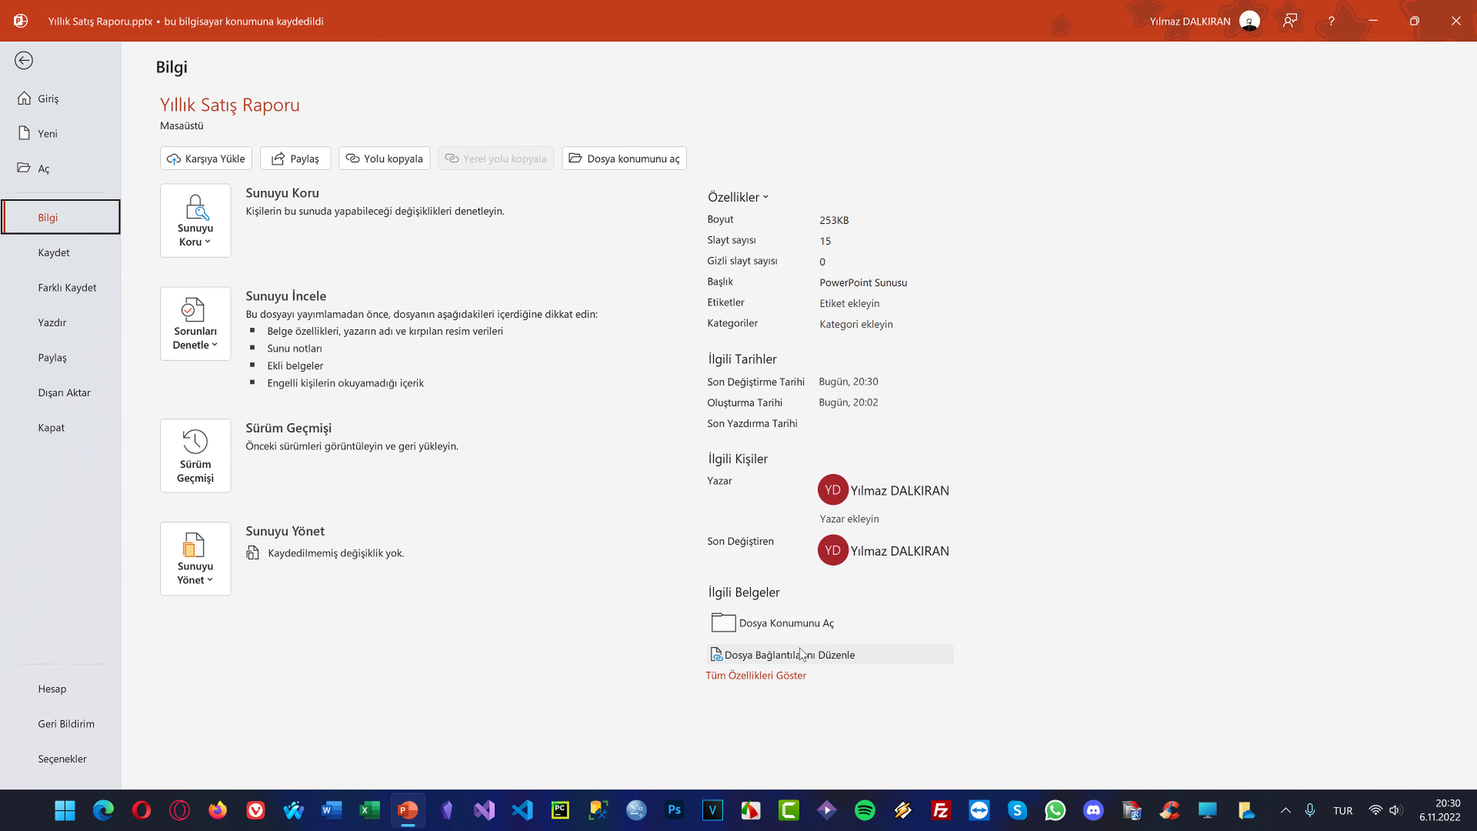
click(775, 656)
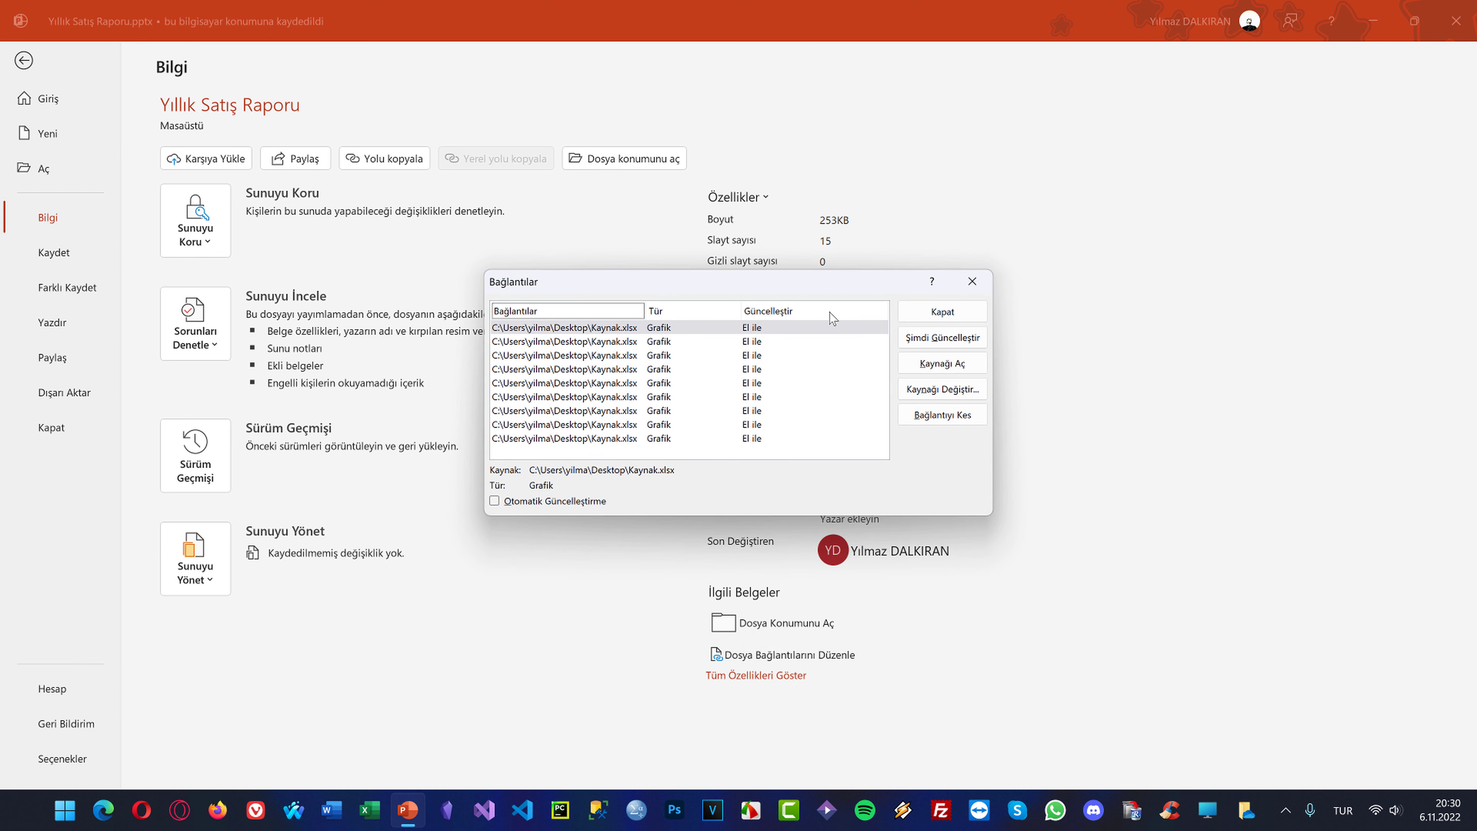
click(494, 501)
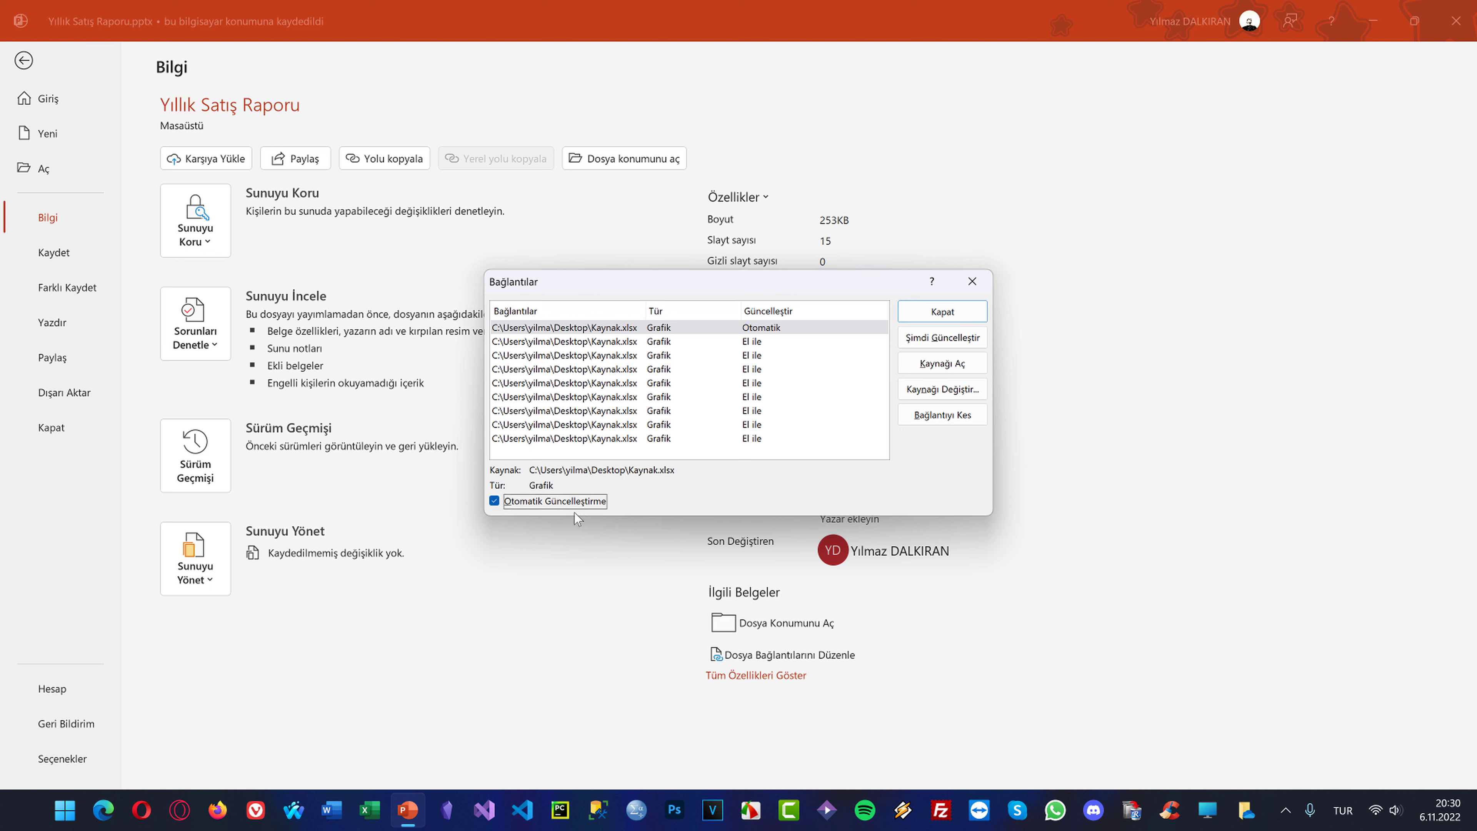
click(943, 312)
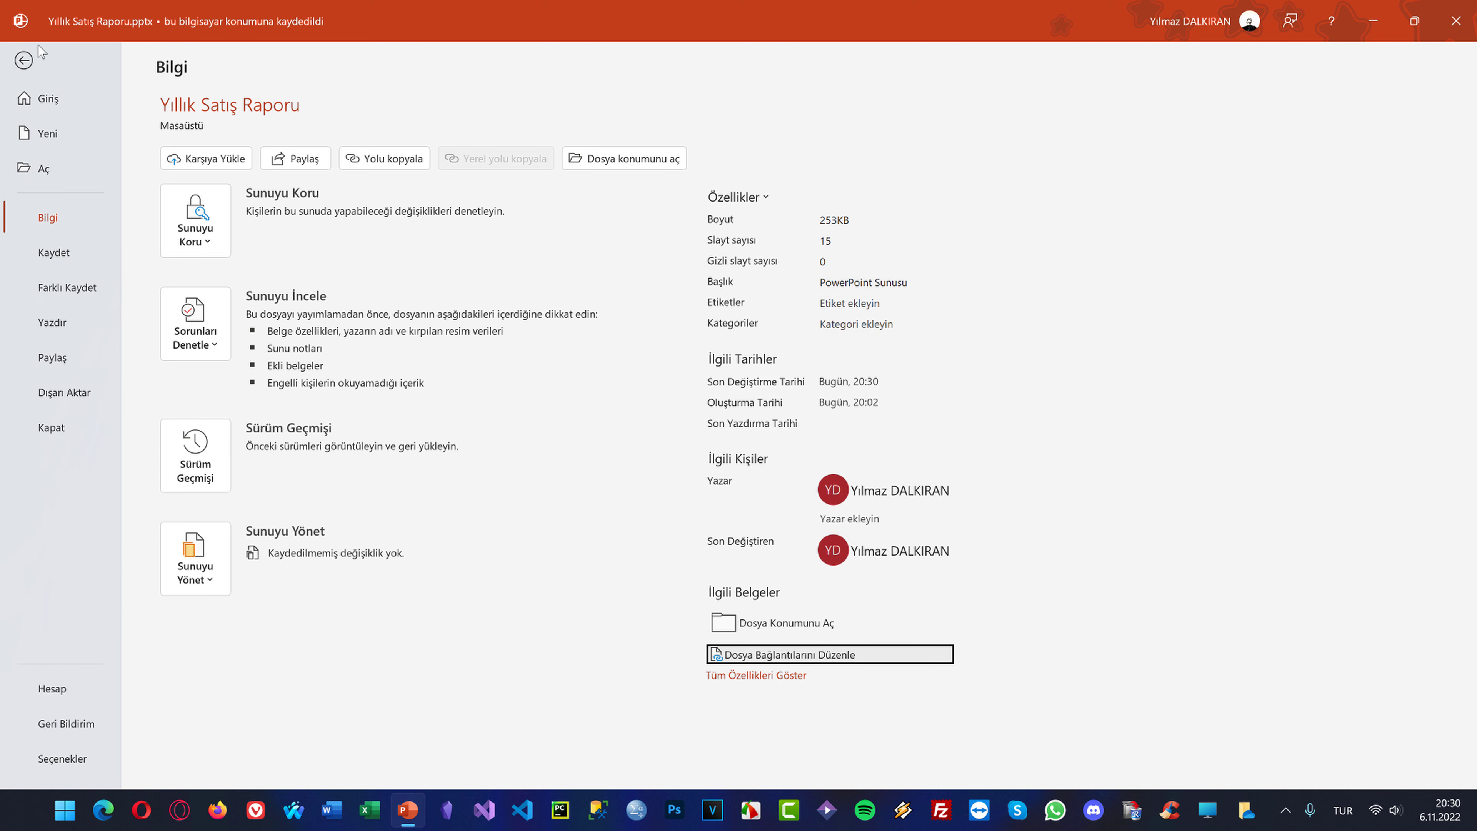
click(24, 60)
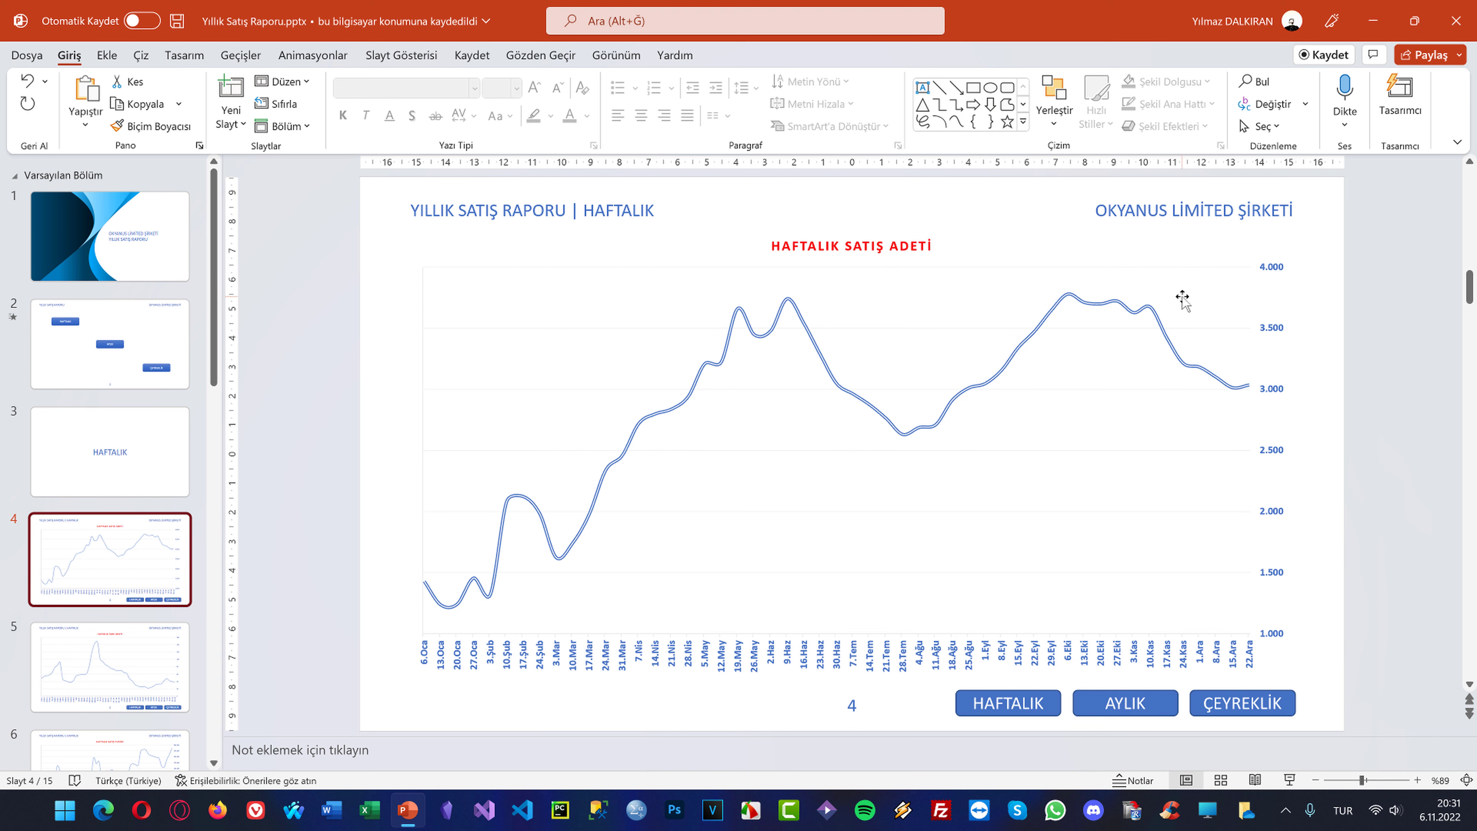
Save and reopen the deck with Update Links, verify slide 4's 7.000 spike, then save and close
click(1455, 20)
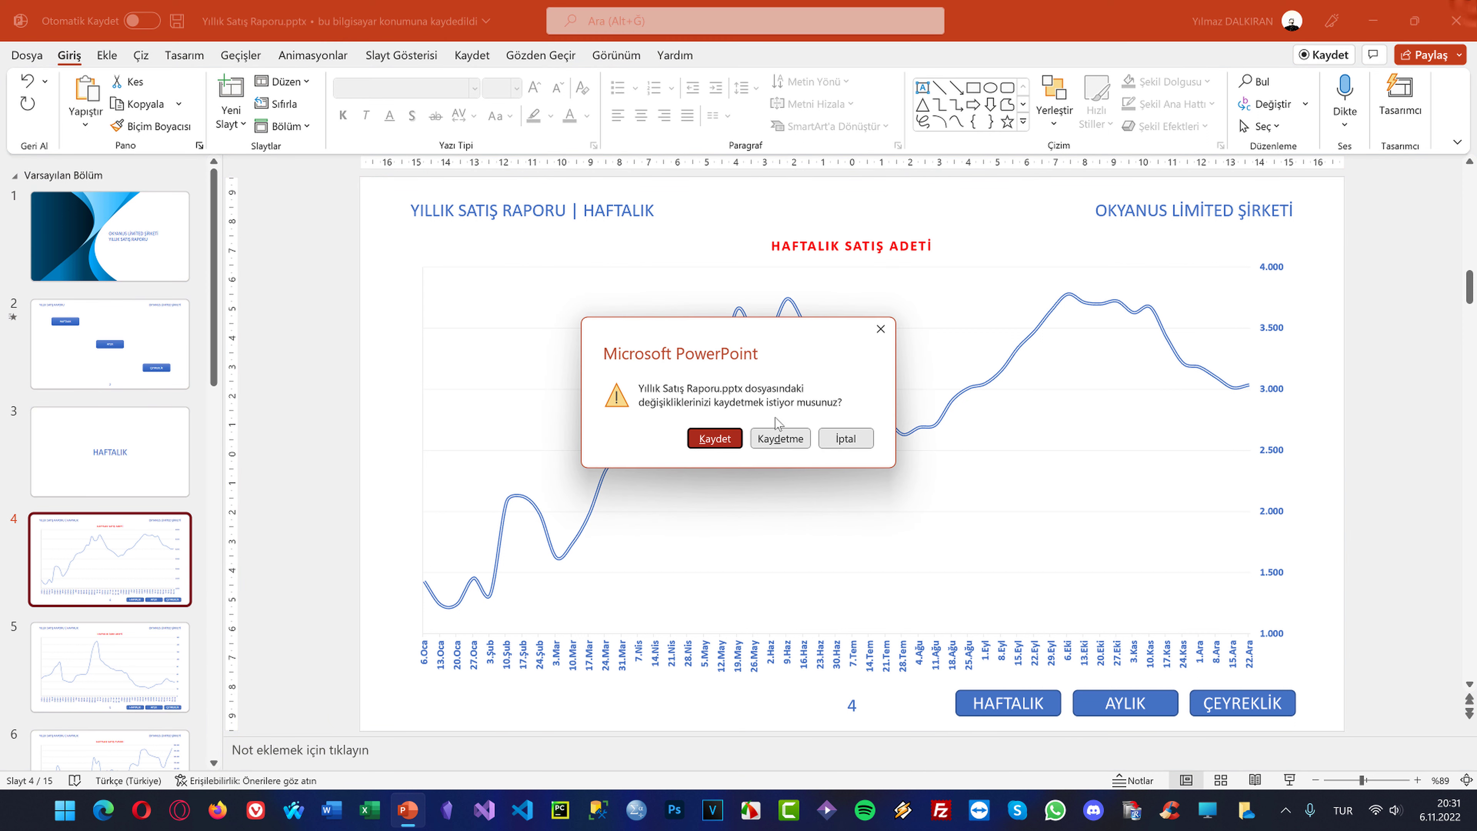
click(729, 436)
double_click(573, 44)
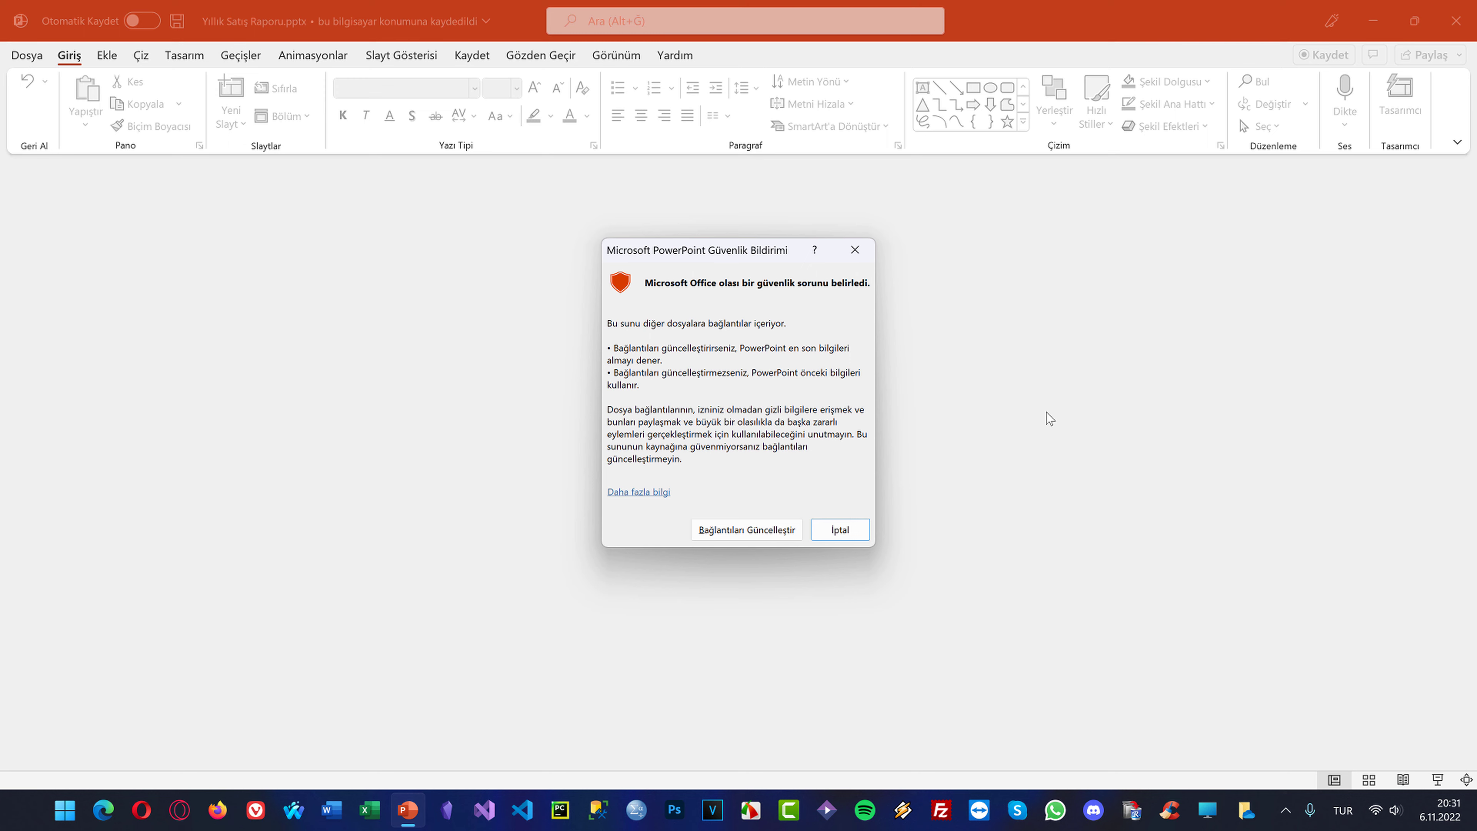
click(719, 527)
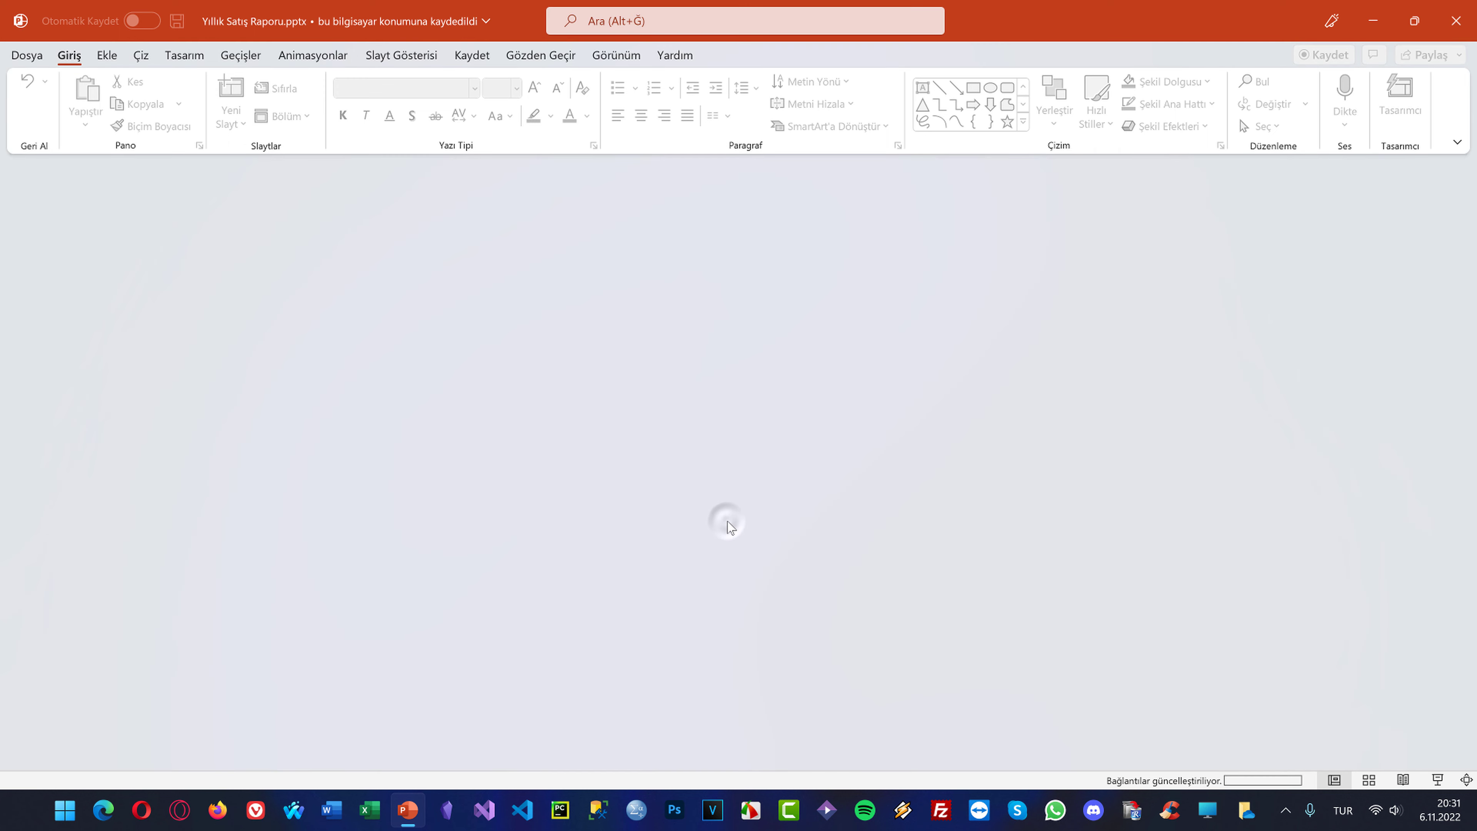
key(Page_Down)
key(Page_Down)
key(Page_Down)
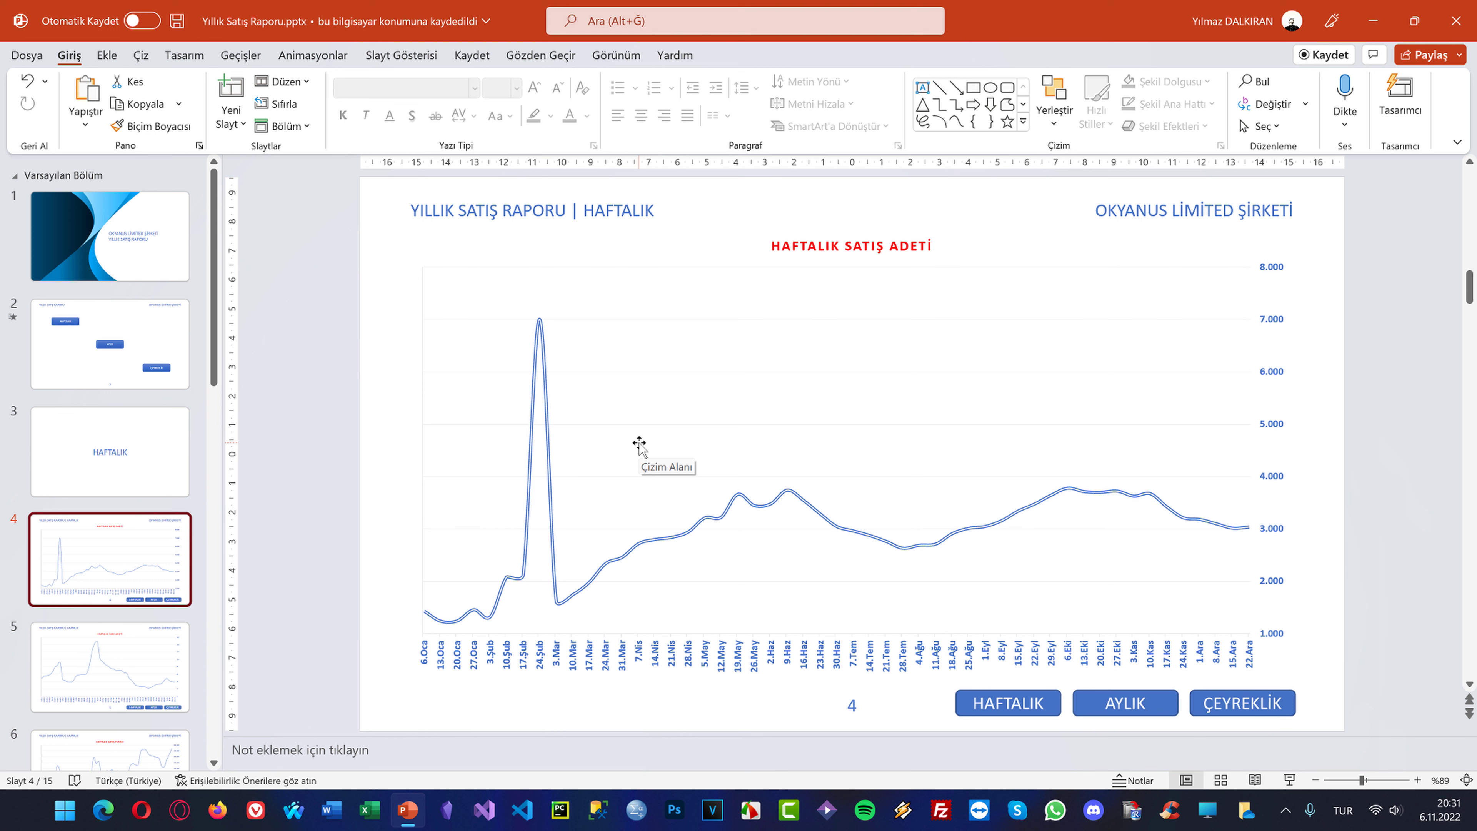
click(1455, 21)
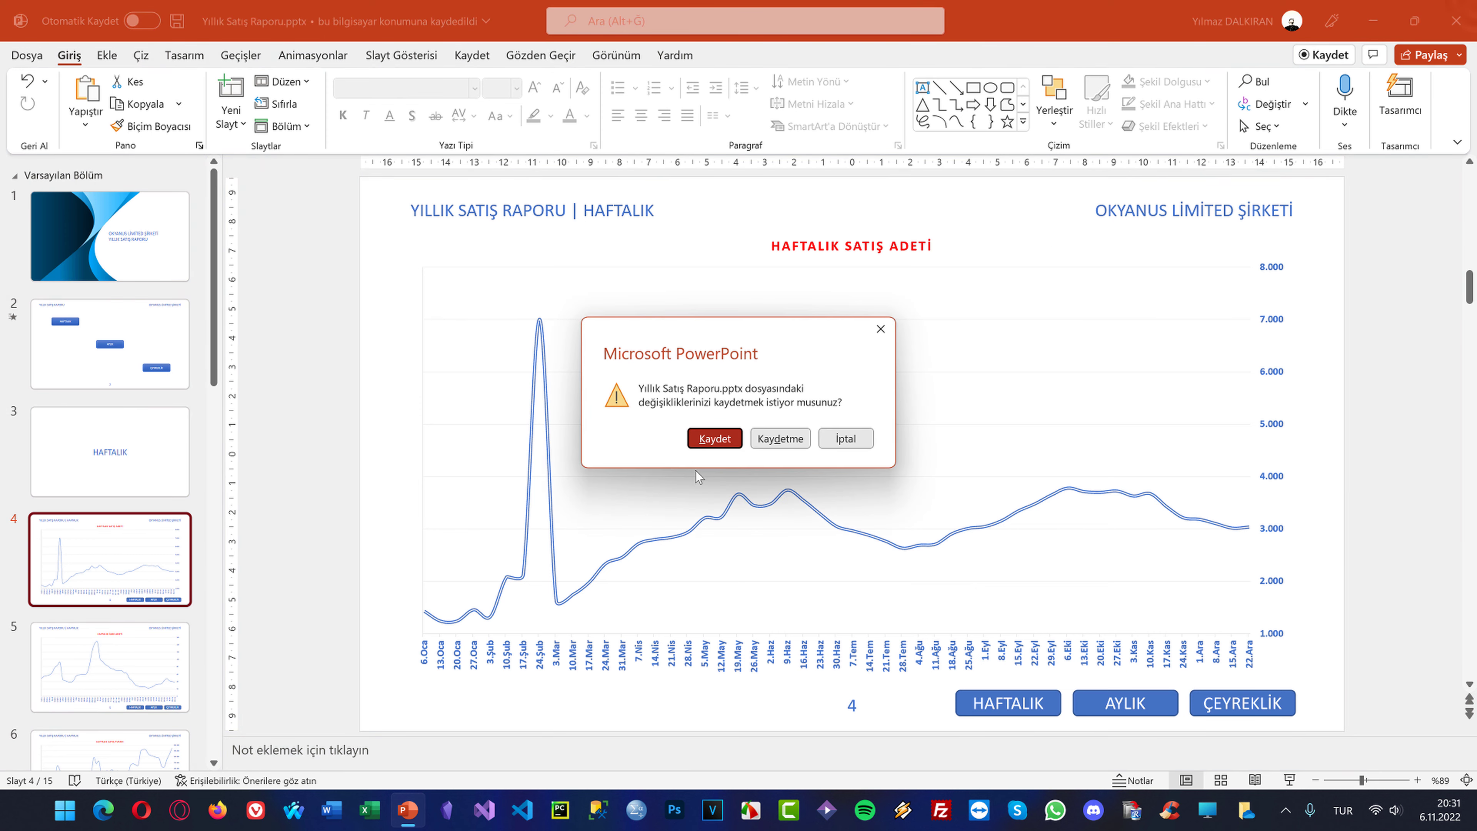
click(715, 433)
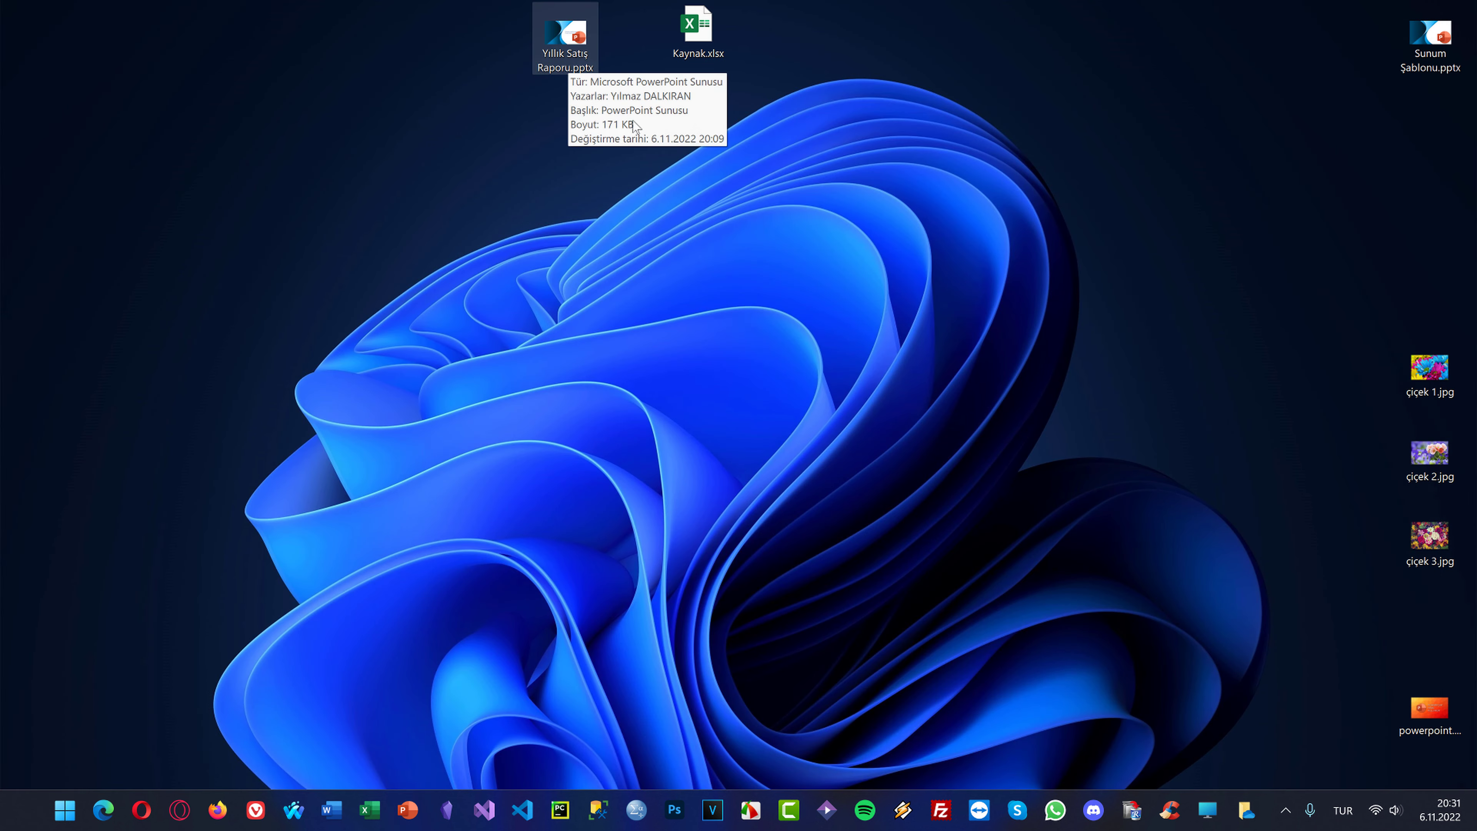
Create a new desktop folder named sunum
drag(697, 29, 631, 29)
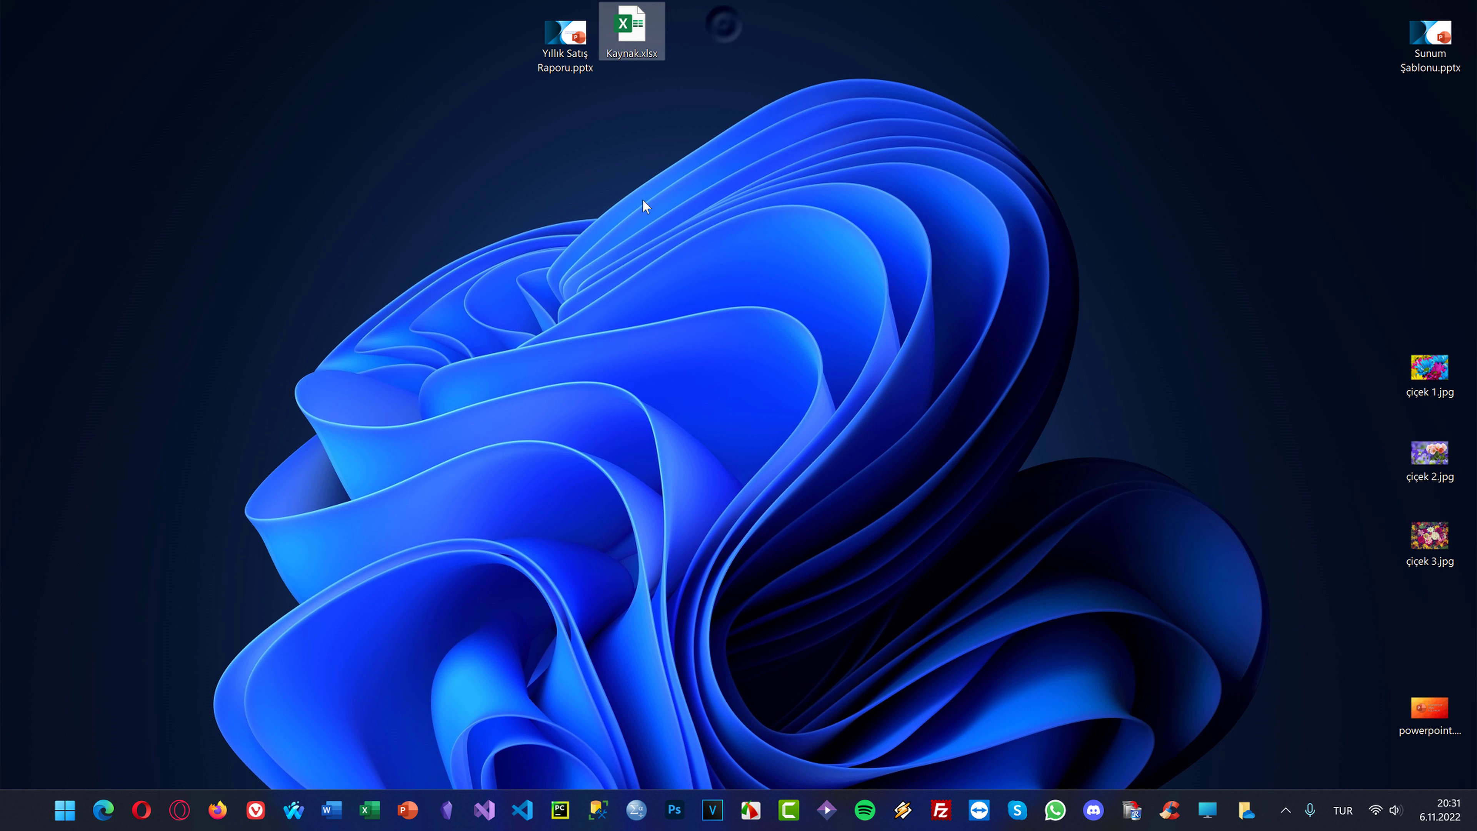
right_click(592, 154)
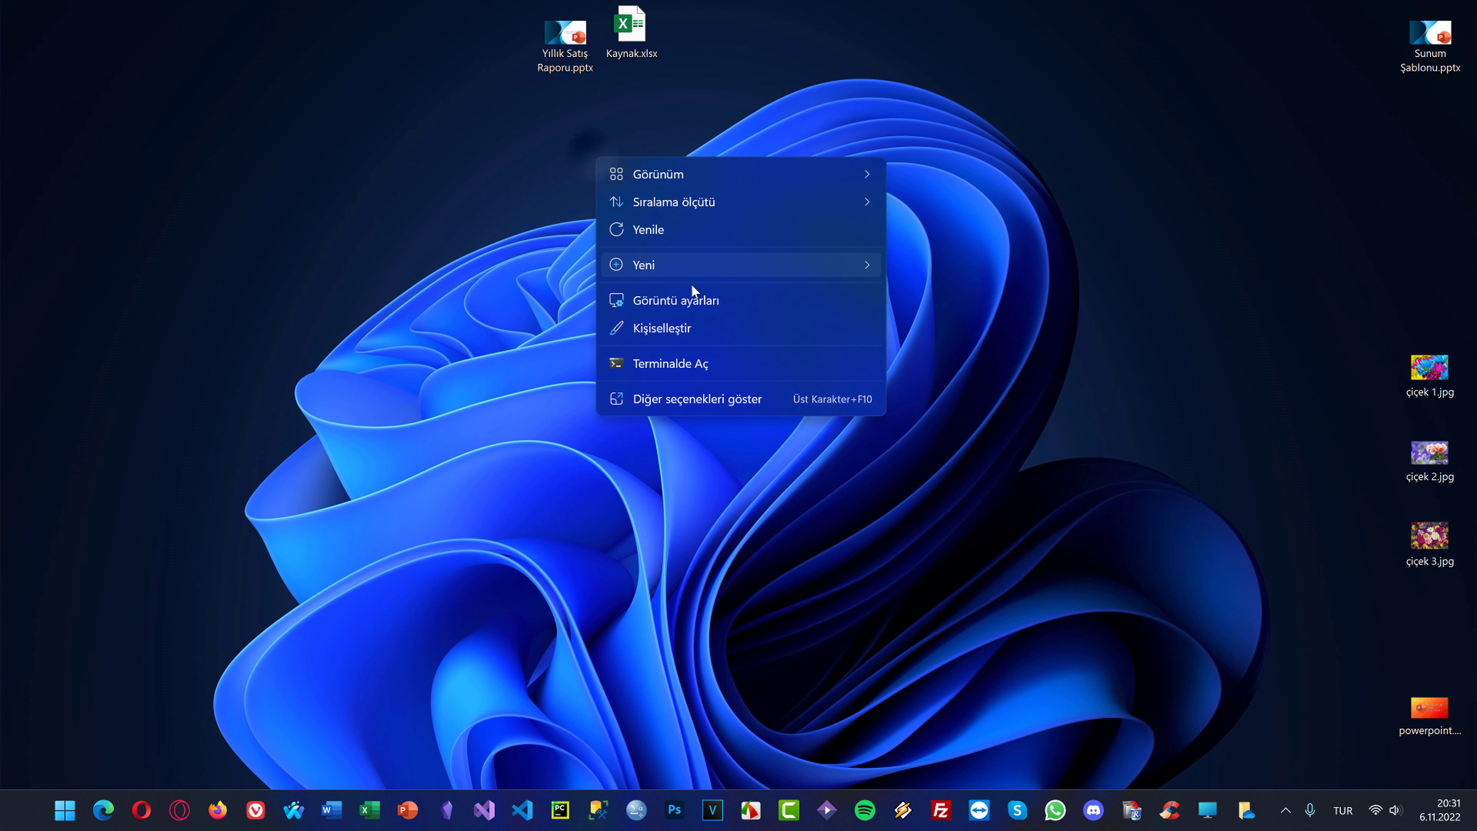
mouse_move(692, 264)
click(936, 265)
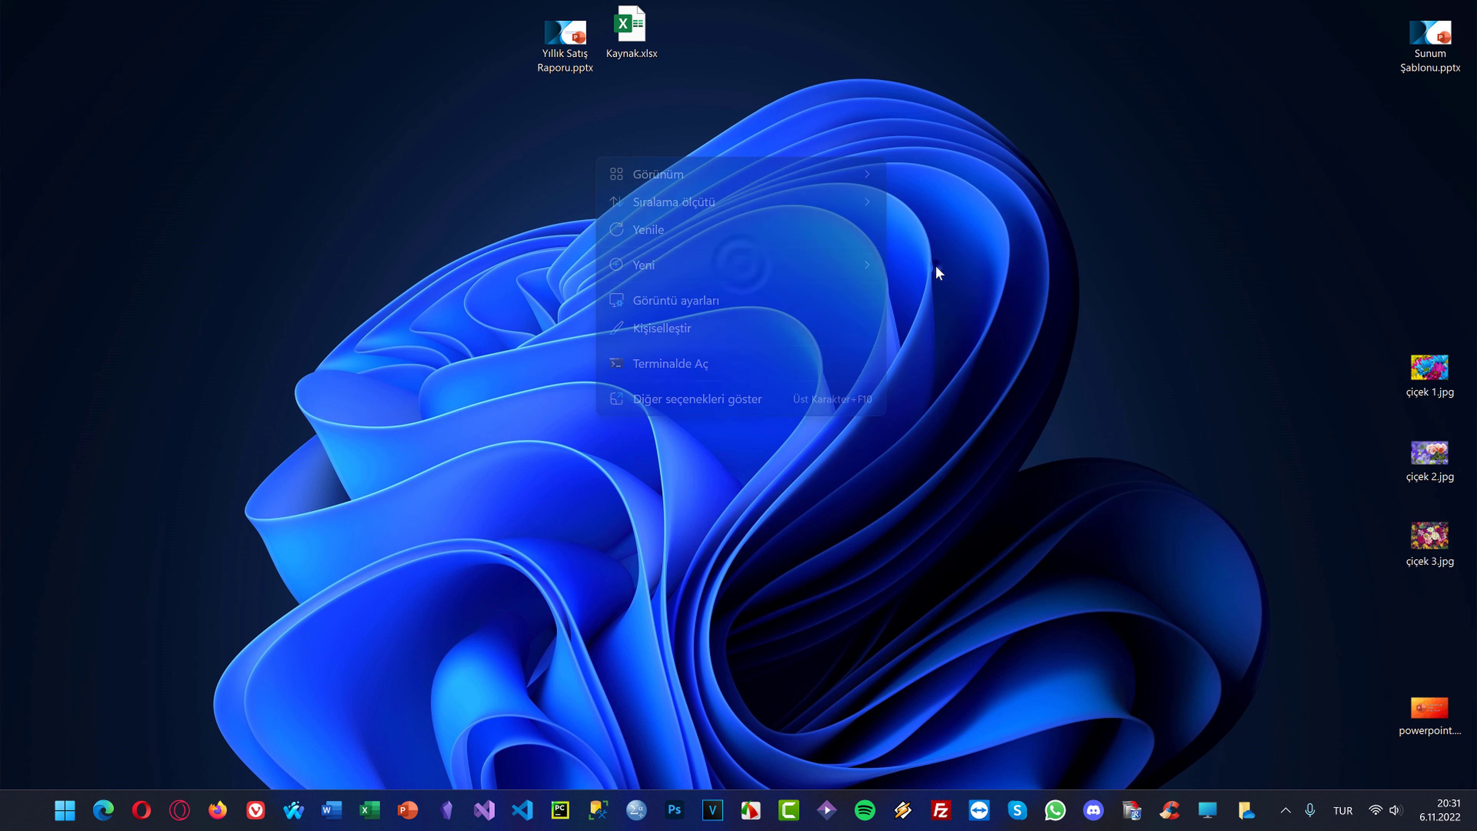
text(DS)
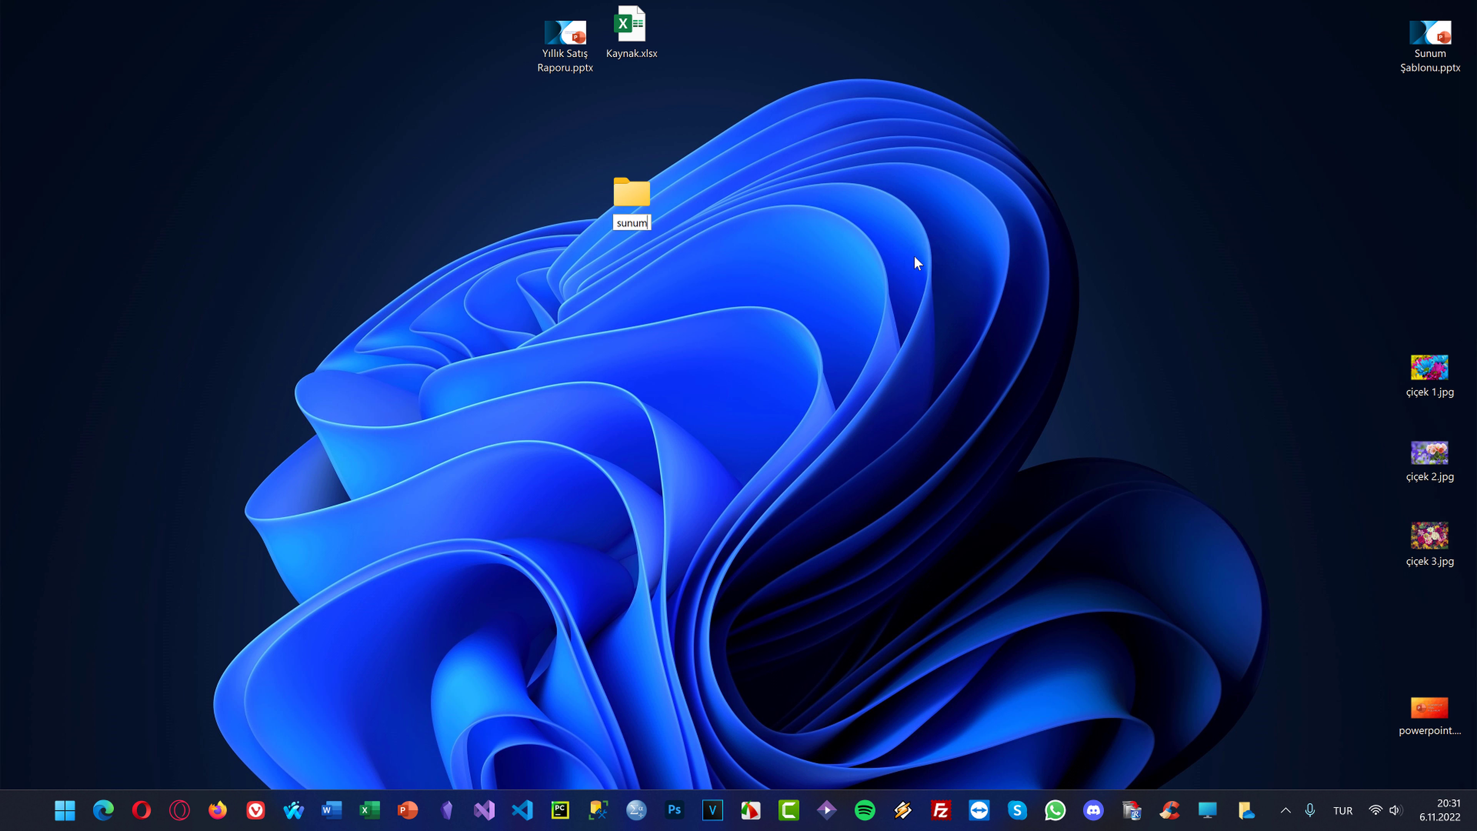
key(Return)
Move the report deck and Kaynak.xlsx into sunum, then open Kaynak.xlsx from there
drag(612, 208, 738, 41)
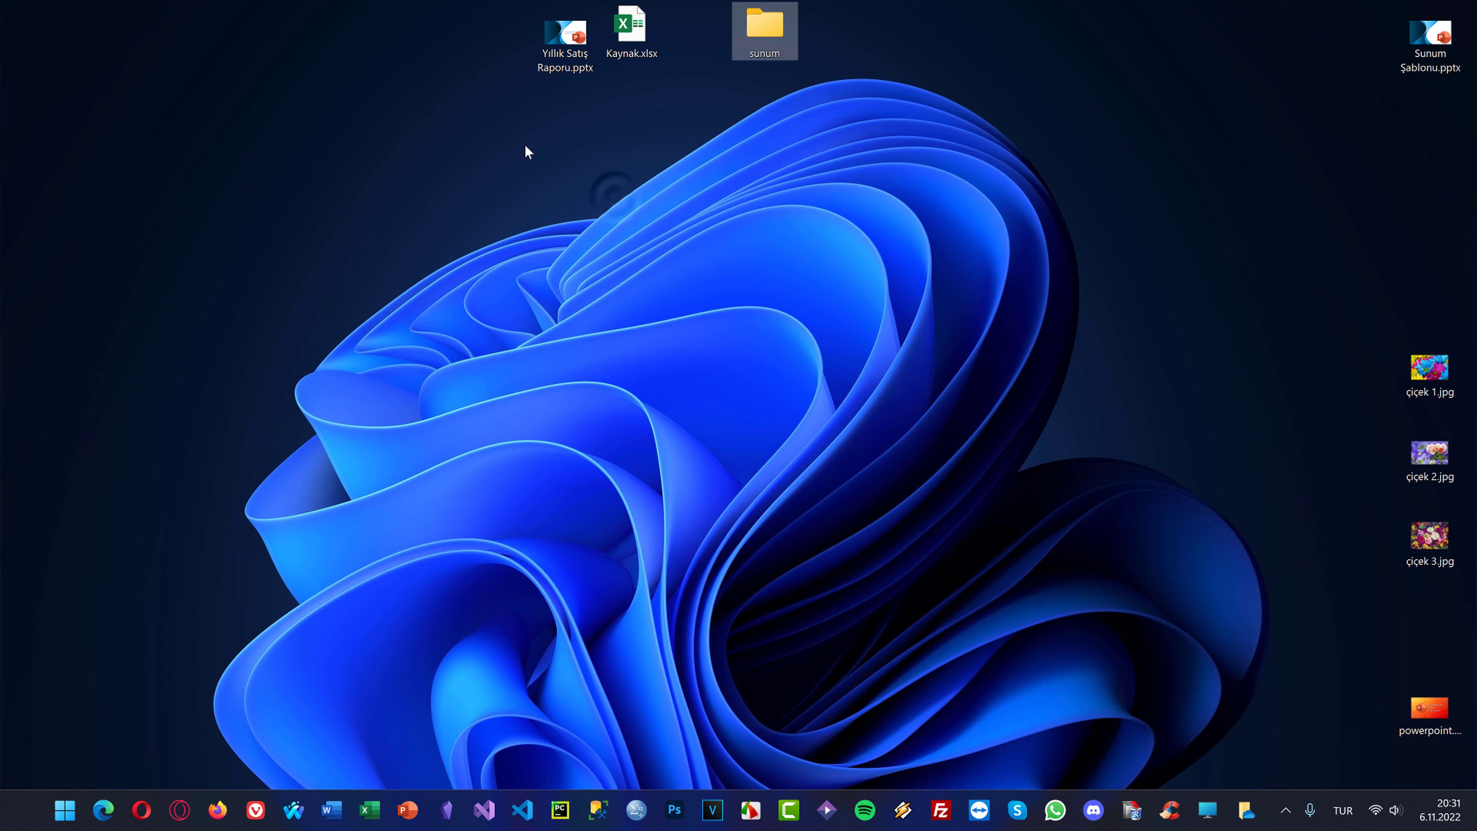
mouse_move(525, 144)
mouse_down()
mouse_move(619, 32)
mouse_move(762, 34)
mouse_up()
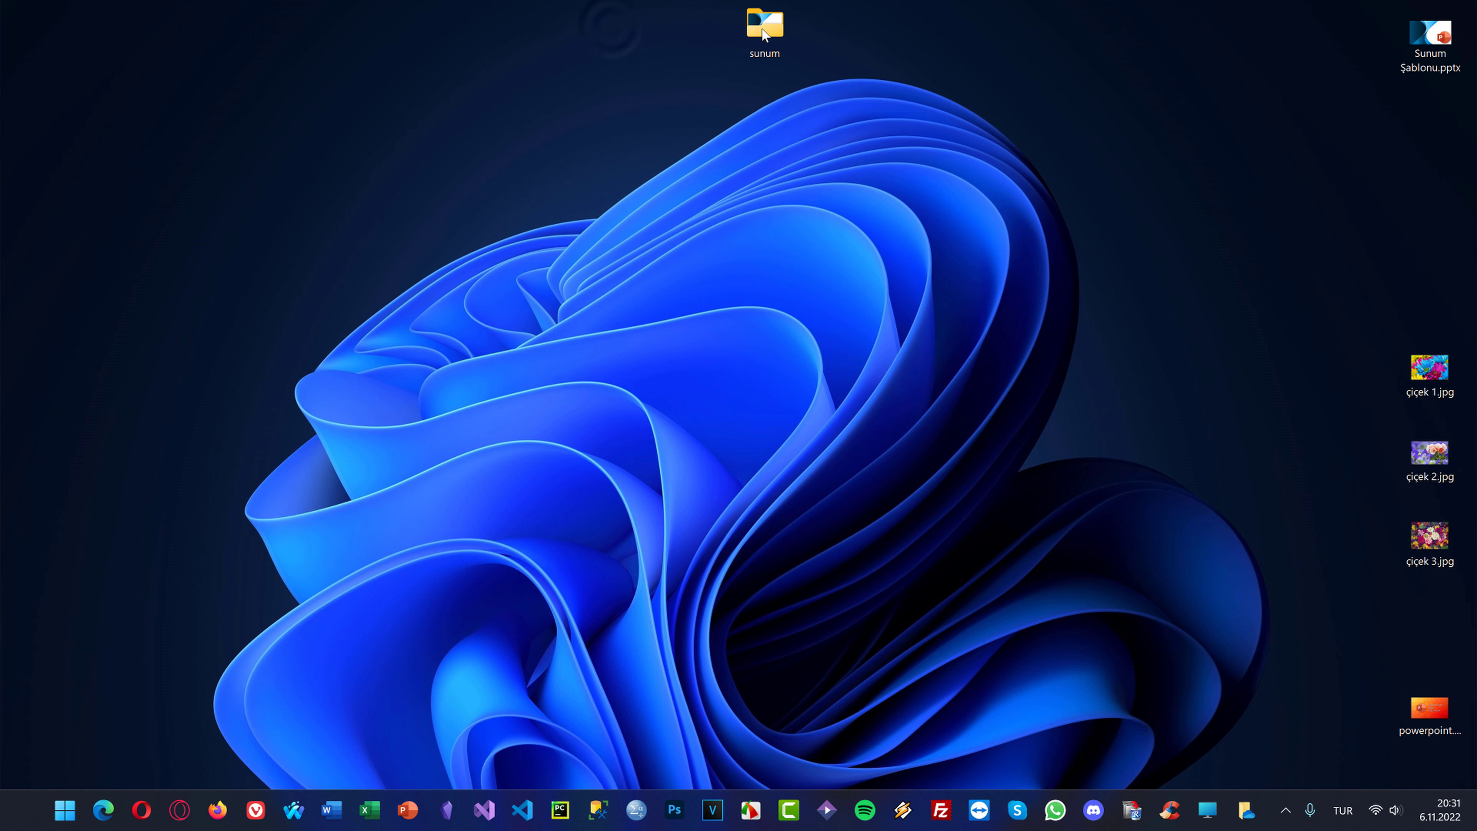
double_click(751, 38)
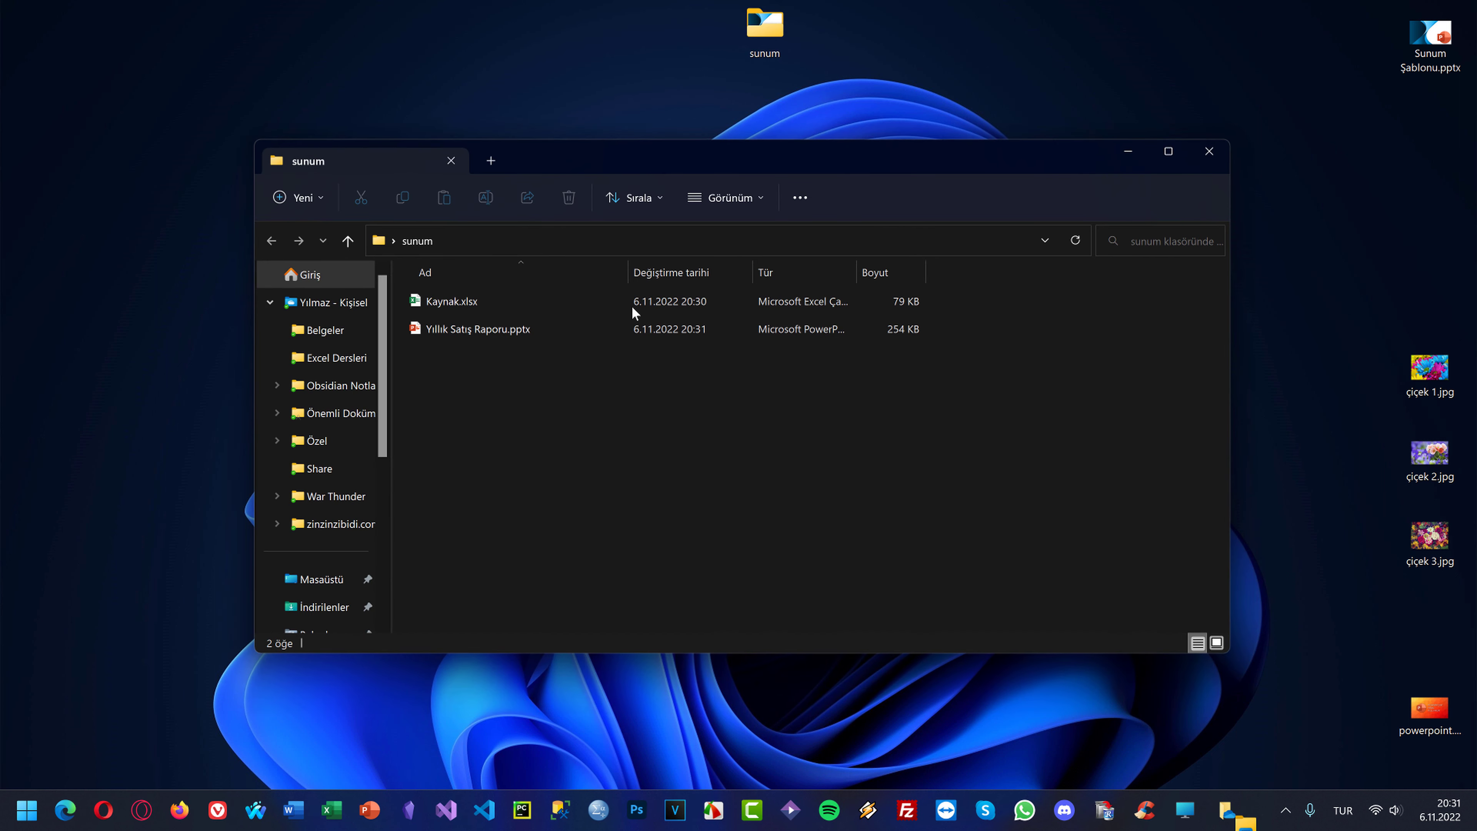
double_click(459, 302)
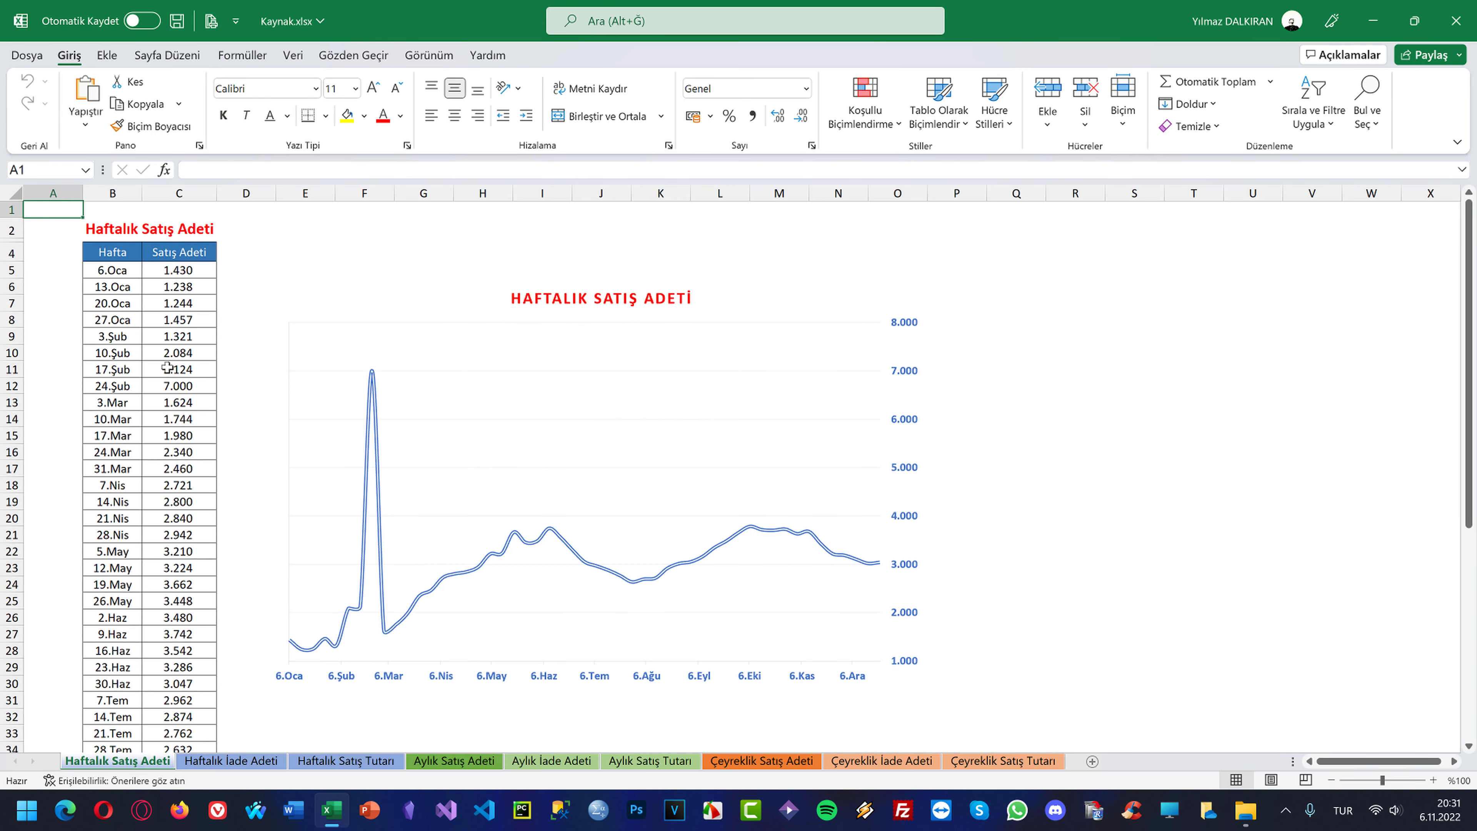
Enter 9000 as the 27.Oca weekly sales figure in cell C8
click(176, 314)
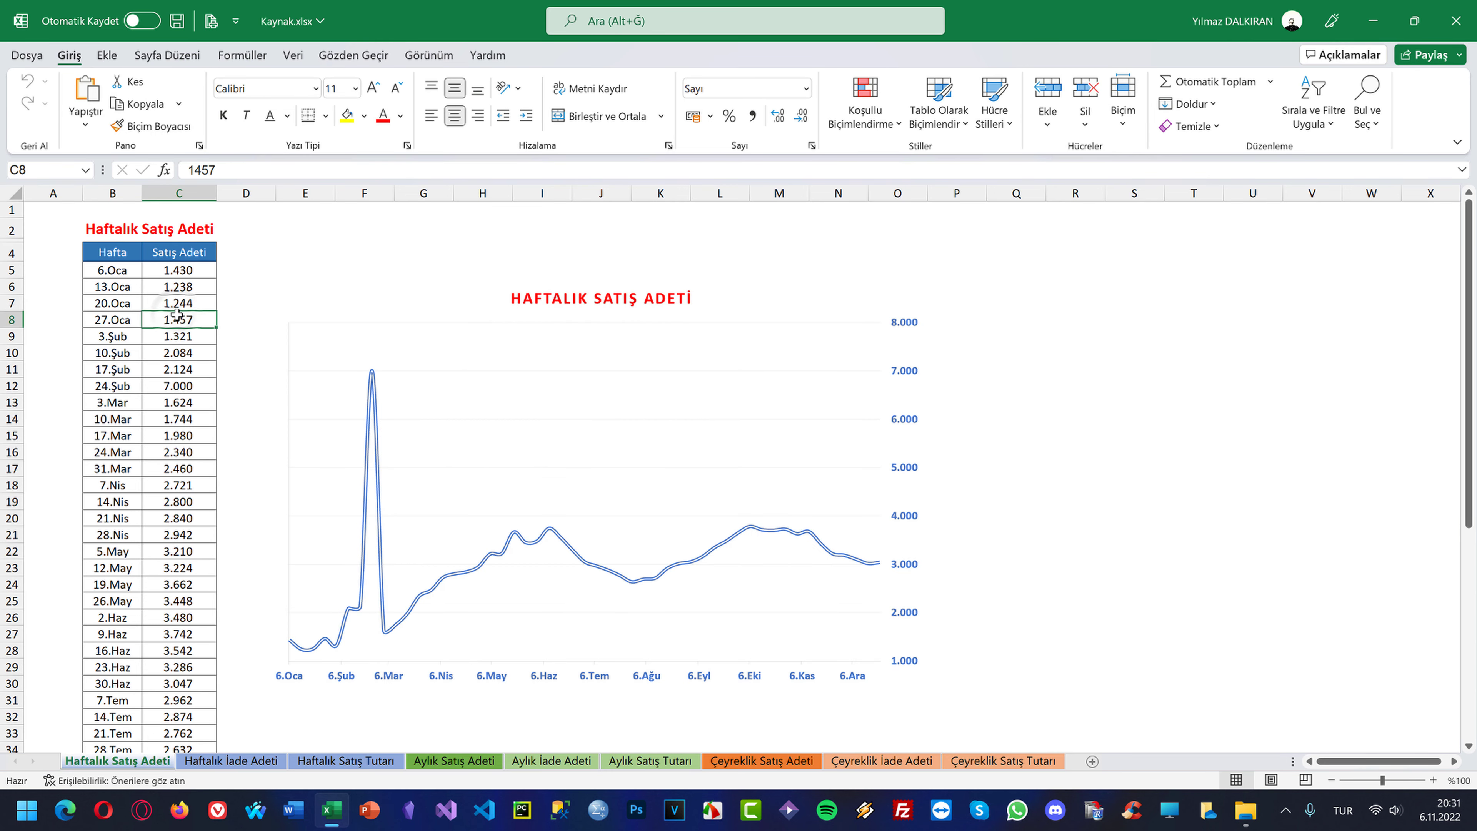
text(9000)
key(Return)
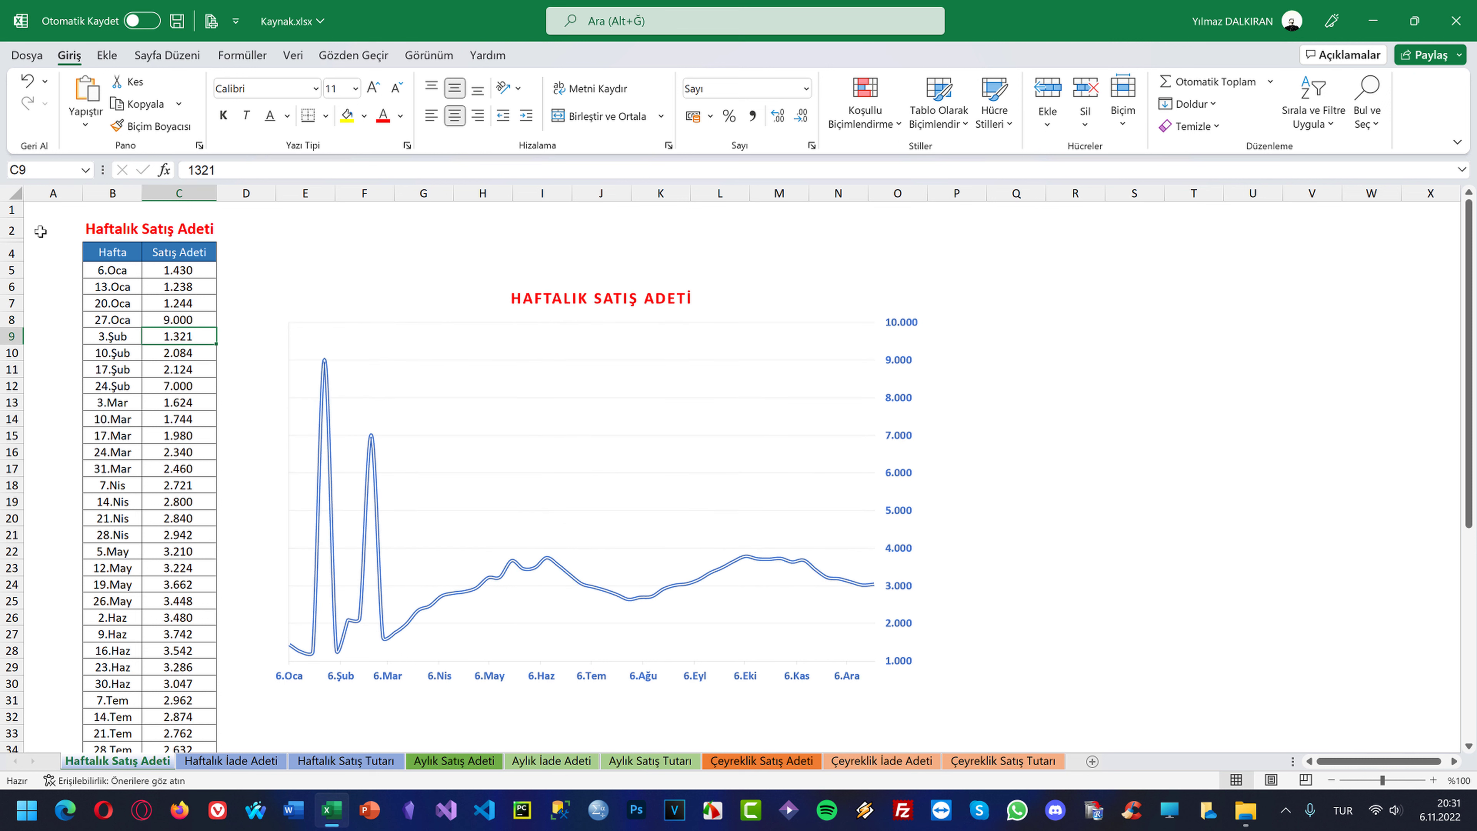
Save and close the workbook, then reopen Yıllık Satış Raporu.pptx
click(47, 209)
key(ctrl+s)
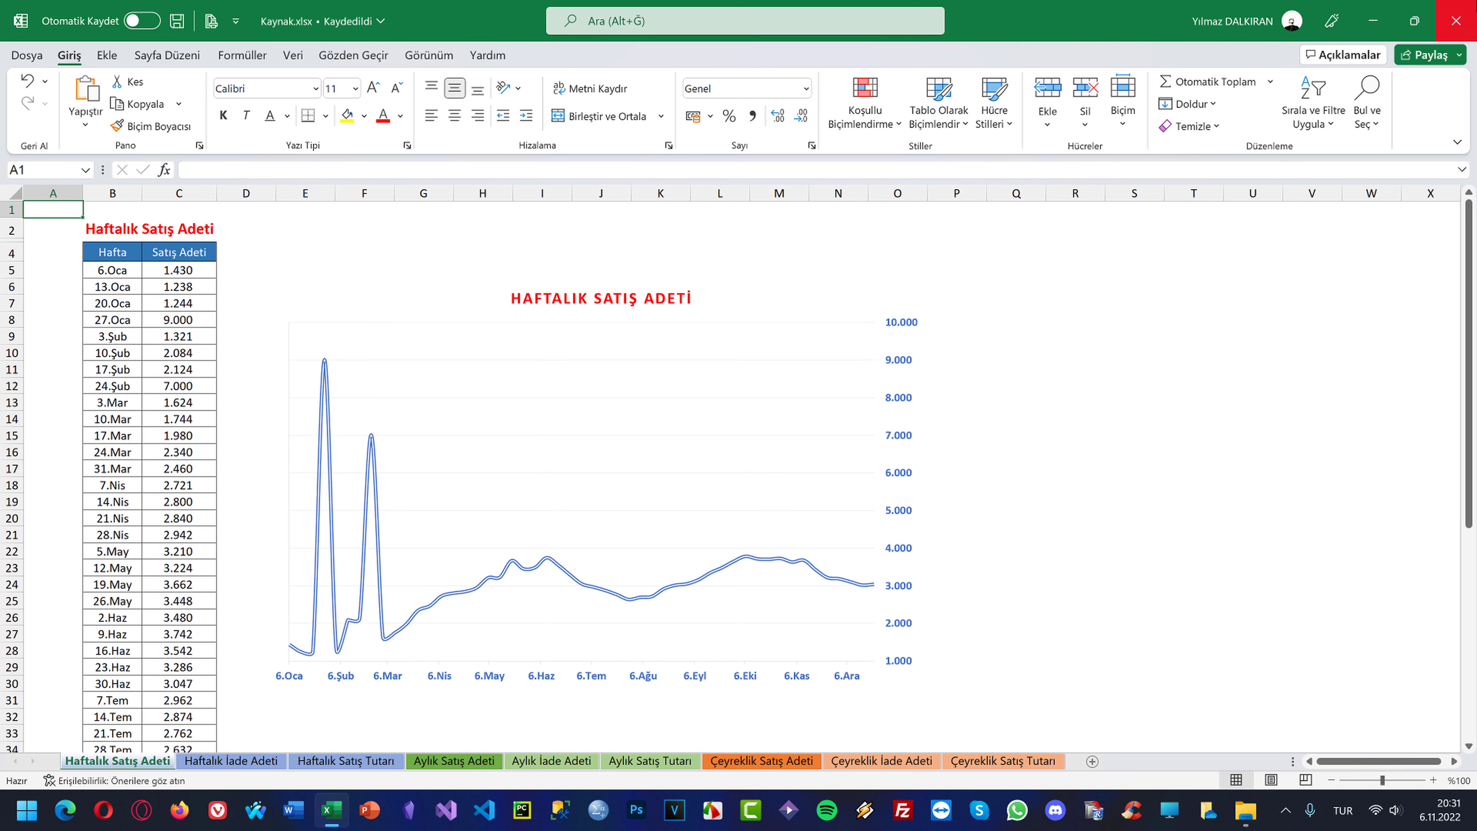
click(1455, 20)
double_click(453, 334)
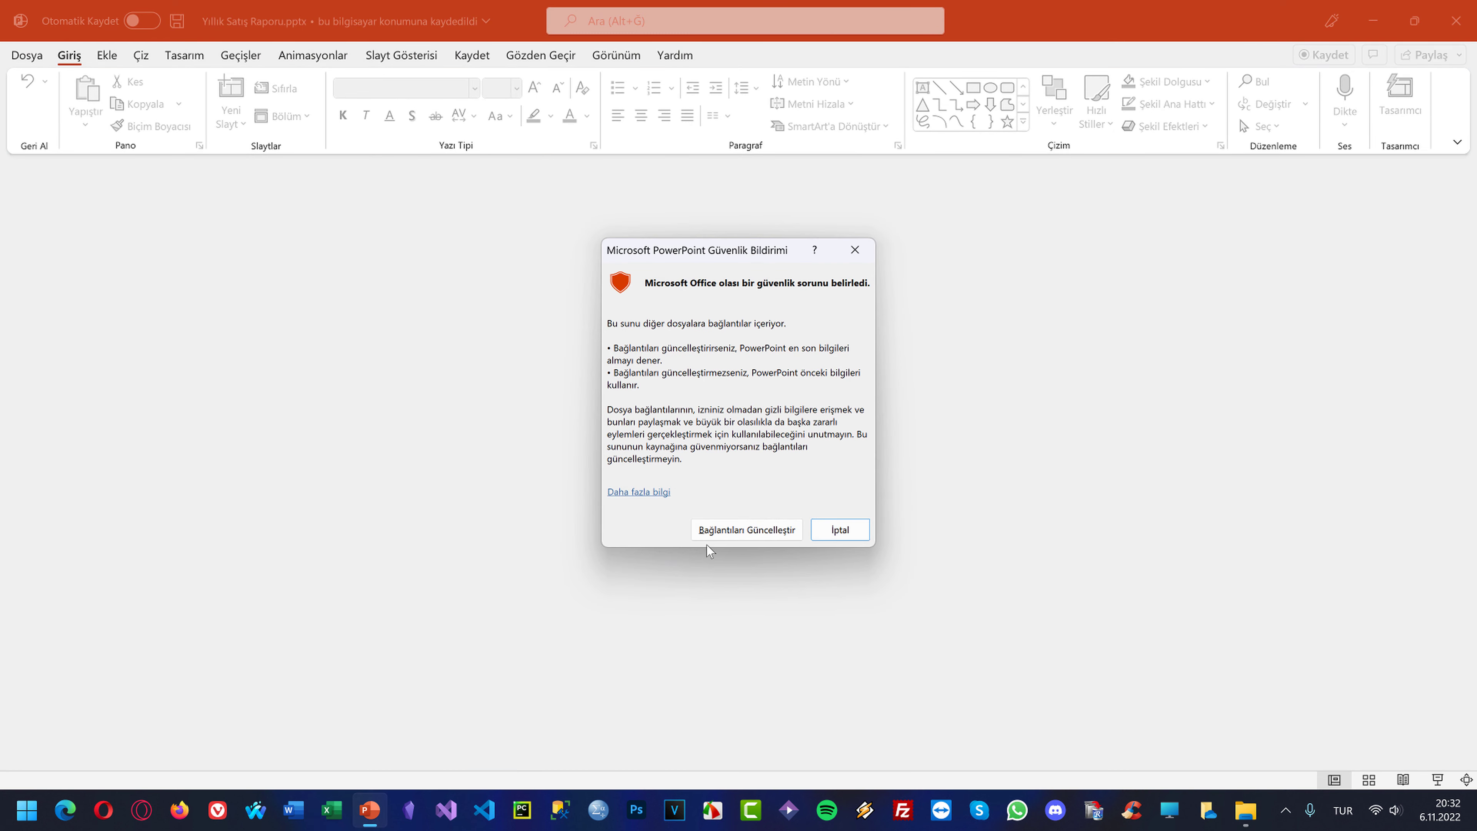
Choose Update Links, then dismiss the error that Kaynak.xlsx is unavailable
click(715, 534)
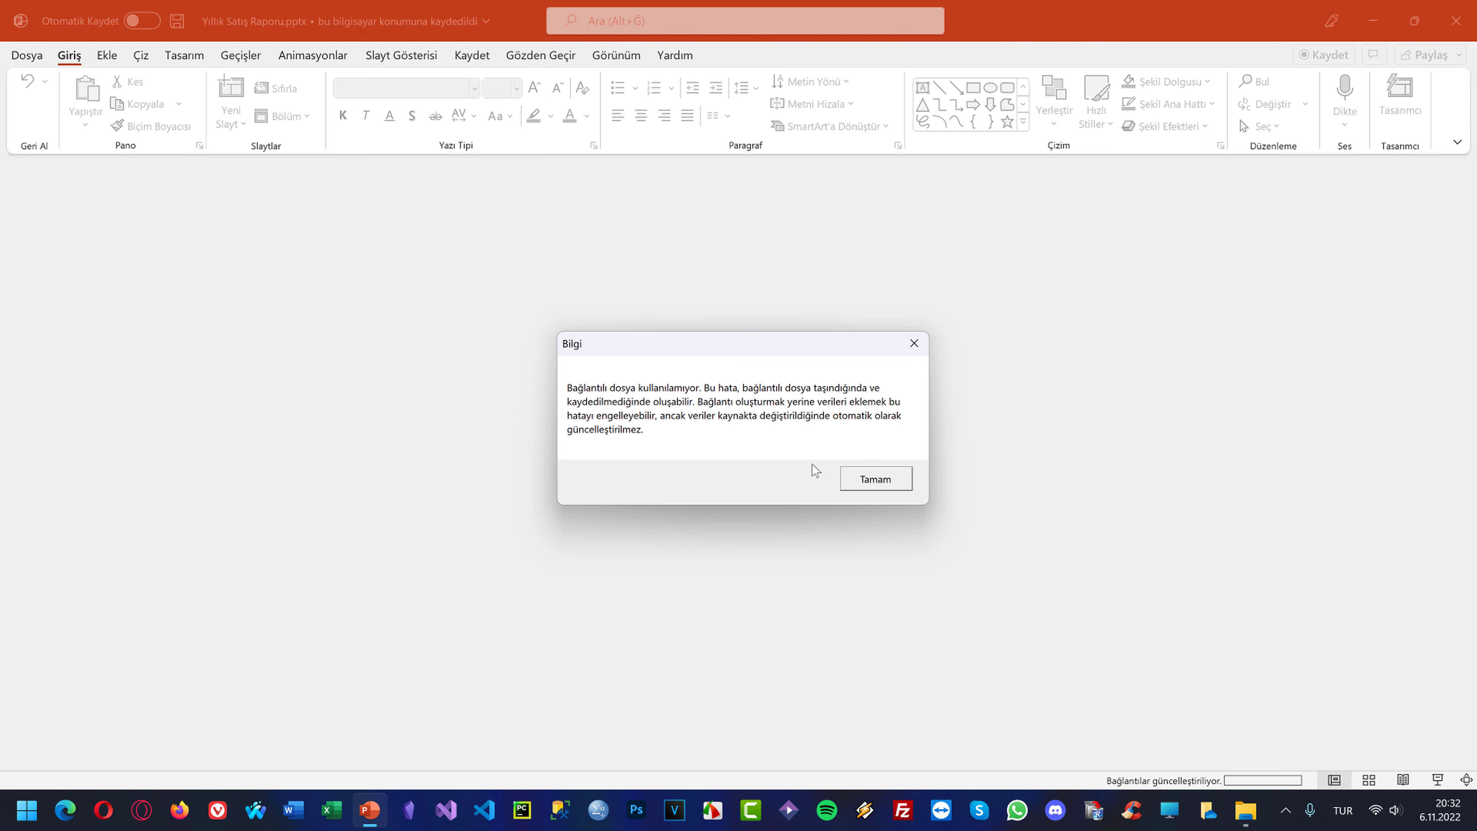
click(875, 478)
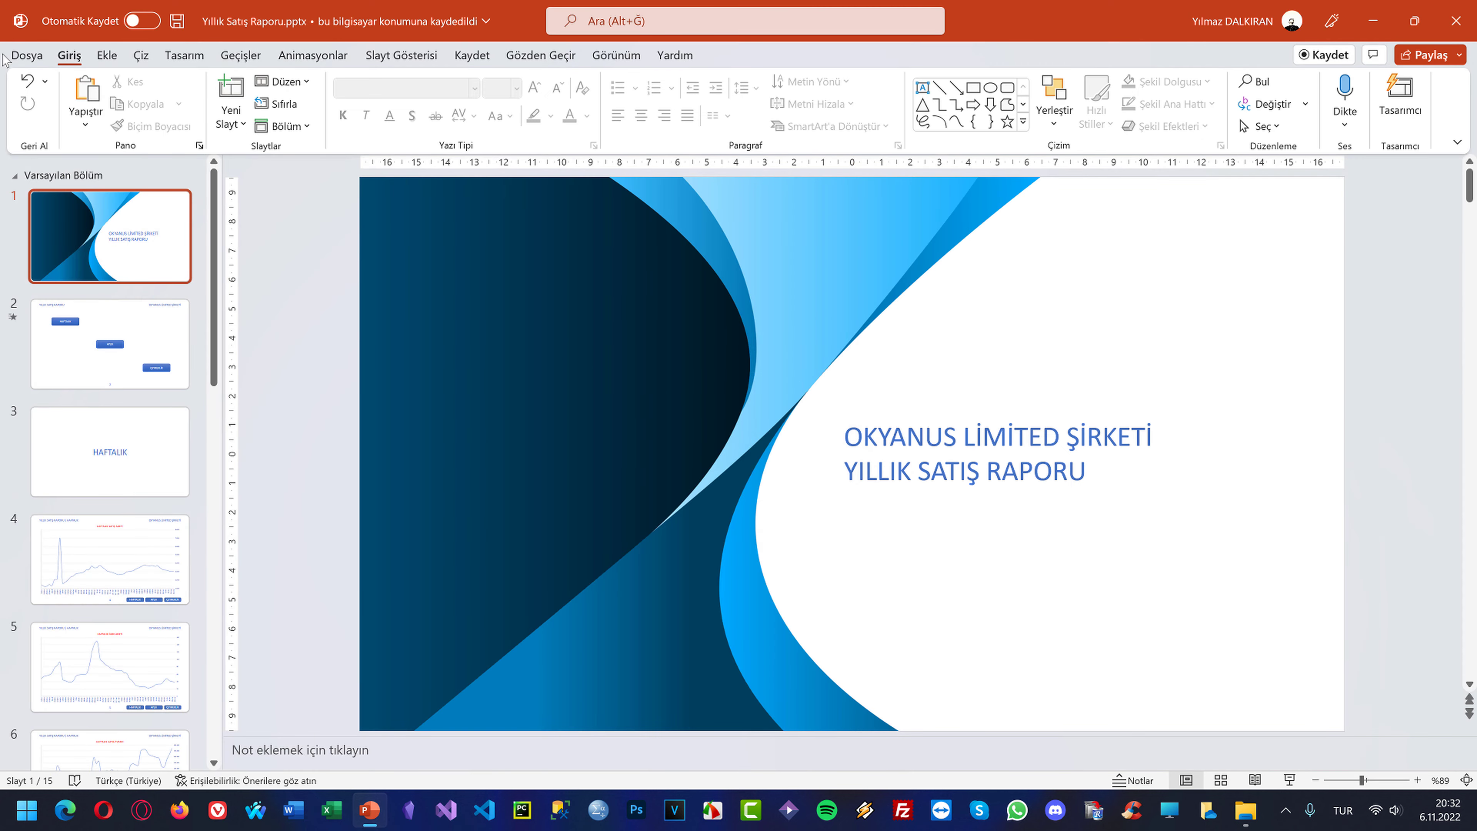
Open Edit Links to Files from File > Info and select the first chart link
click(33, 56)
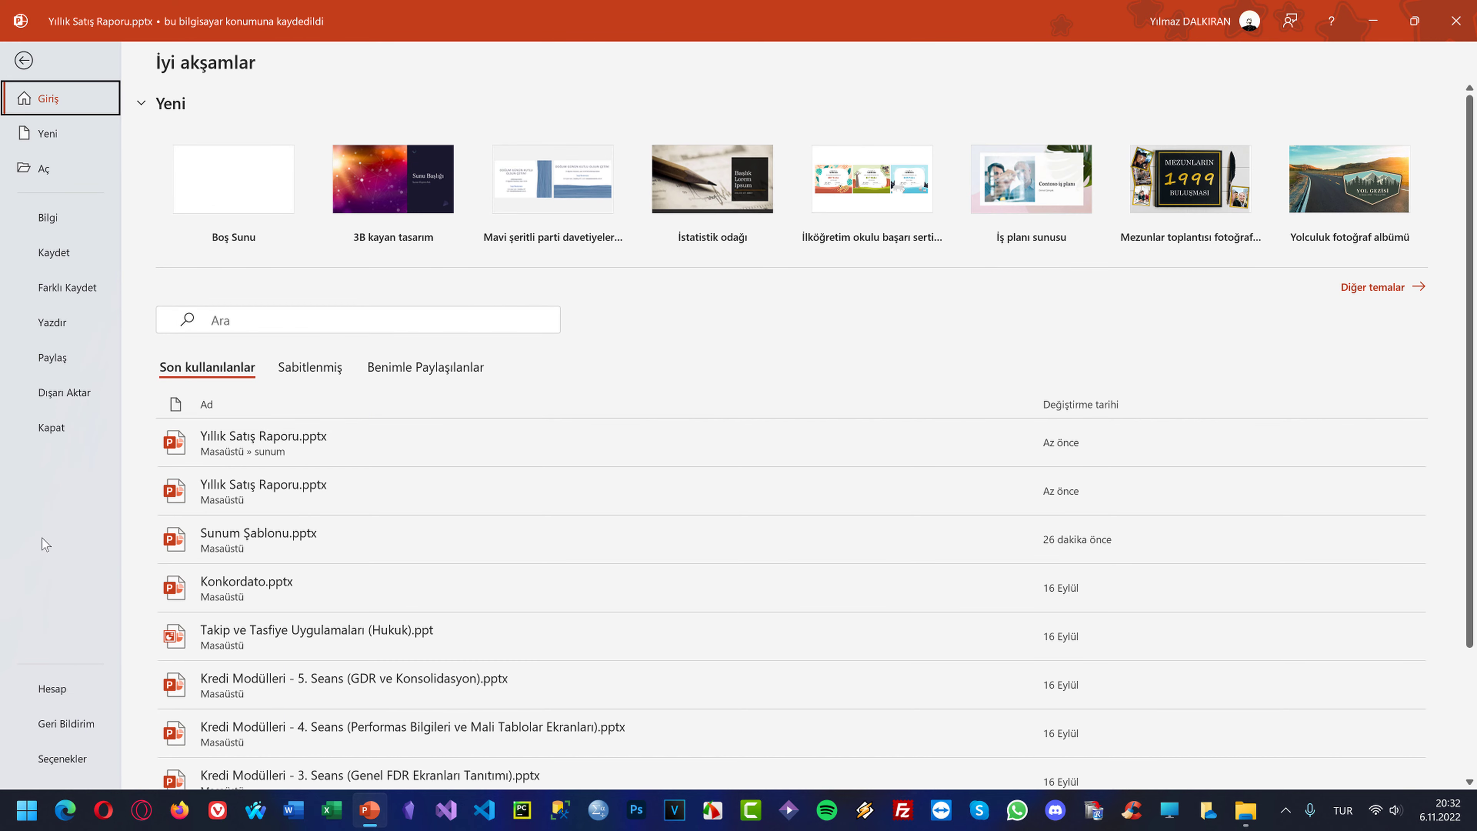
click(50, 217)
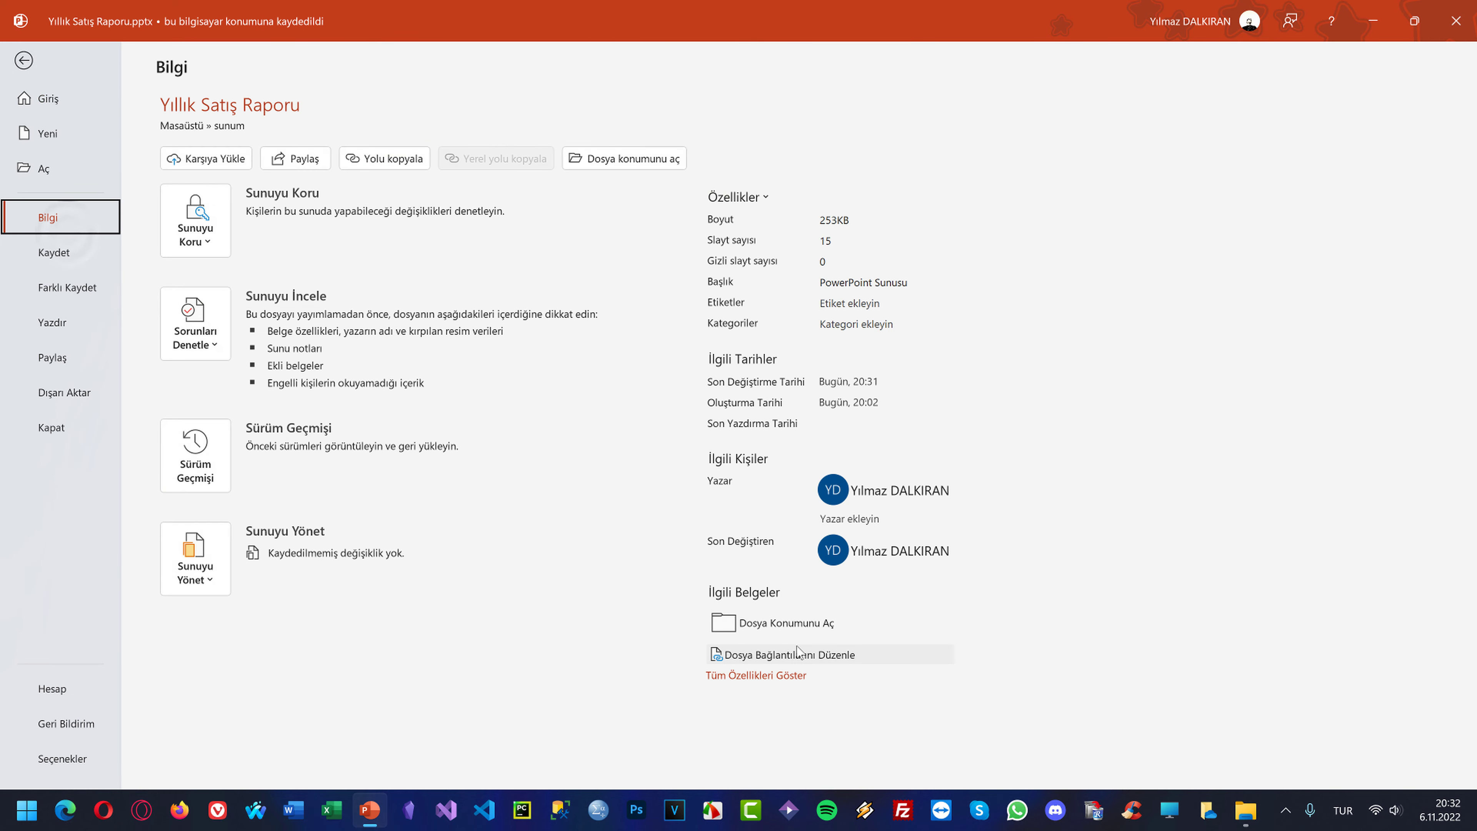
click(797, 653)
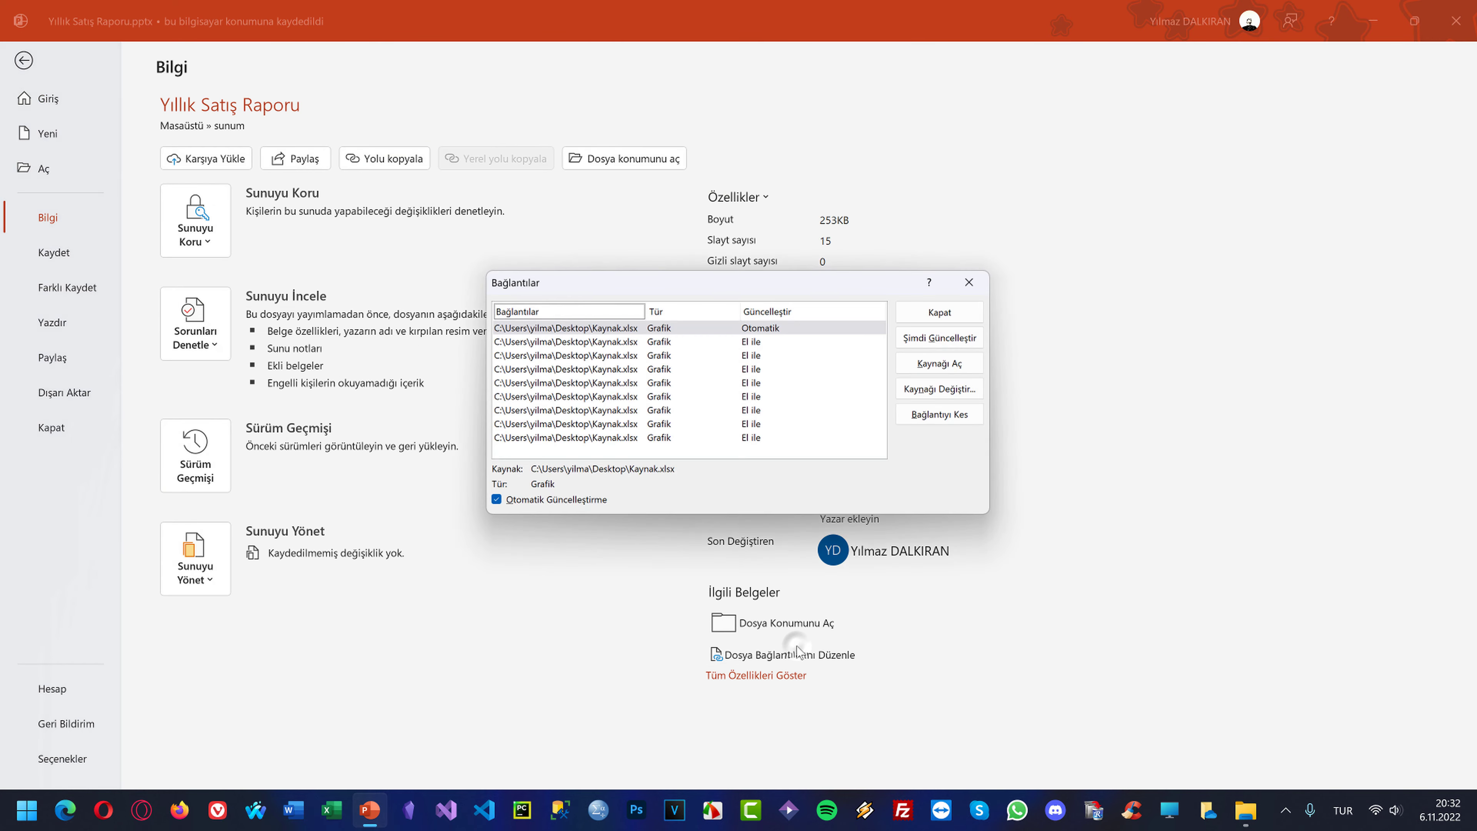
click(550, 332)
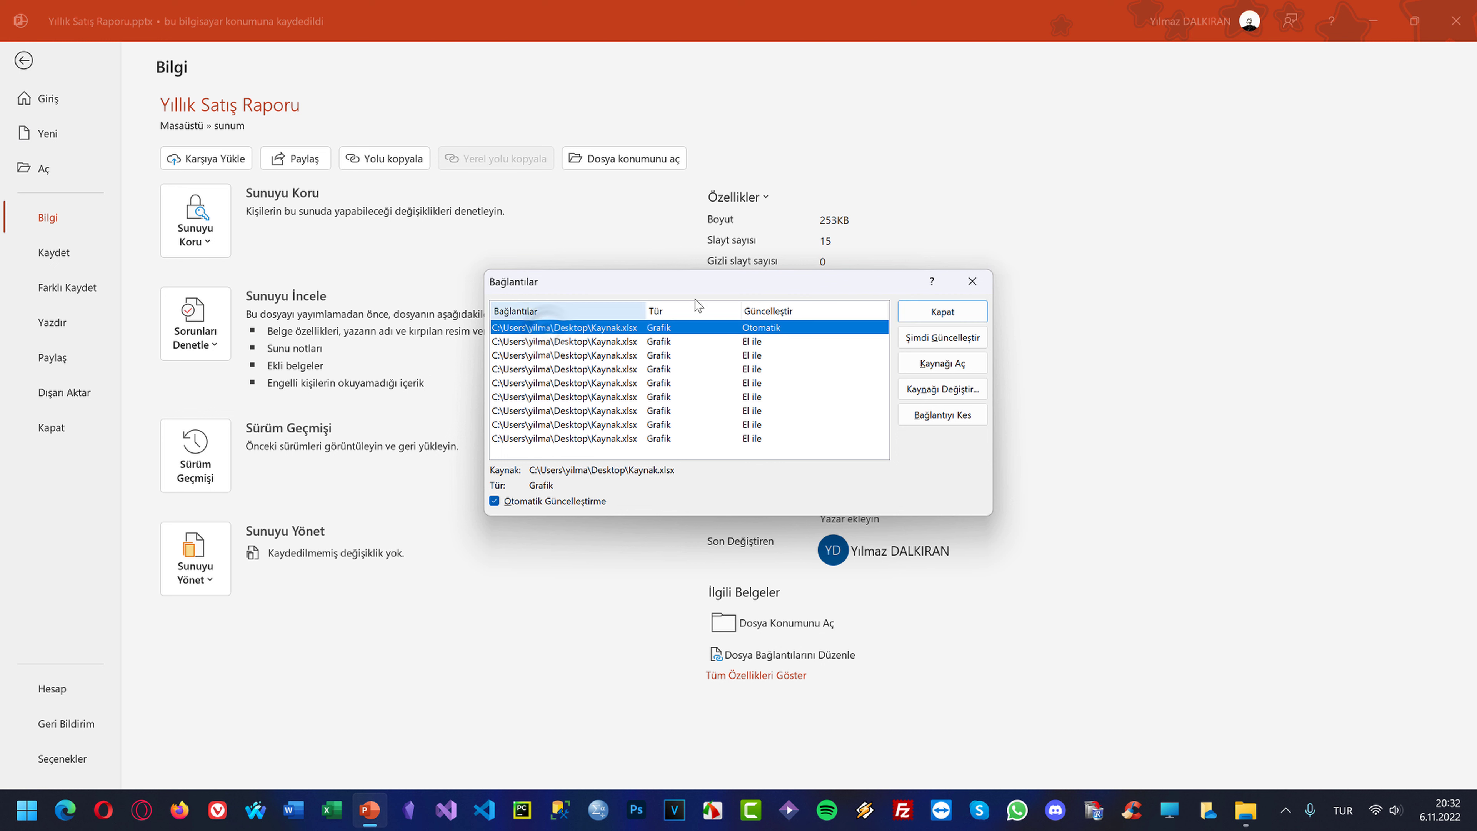
Change the first link's source to Desktop\sunum\Kaynak.xlsx
click(942, 388)
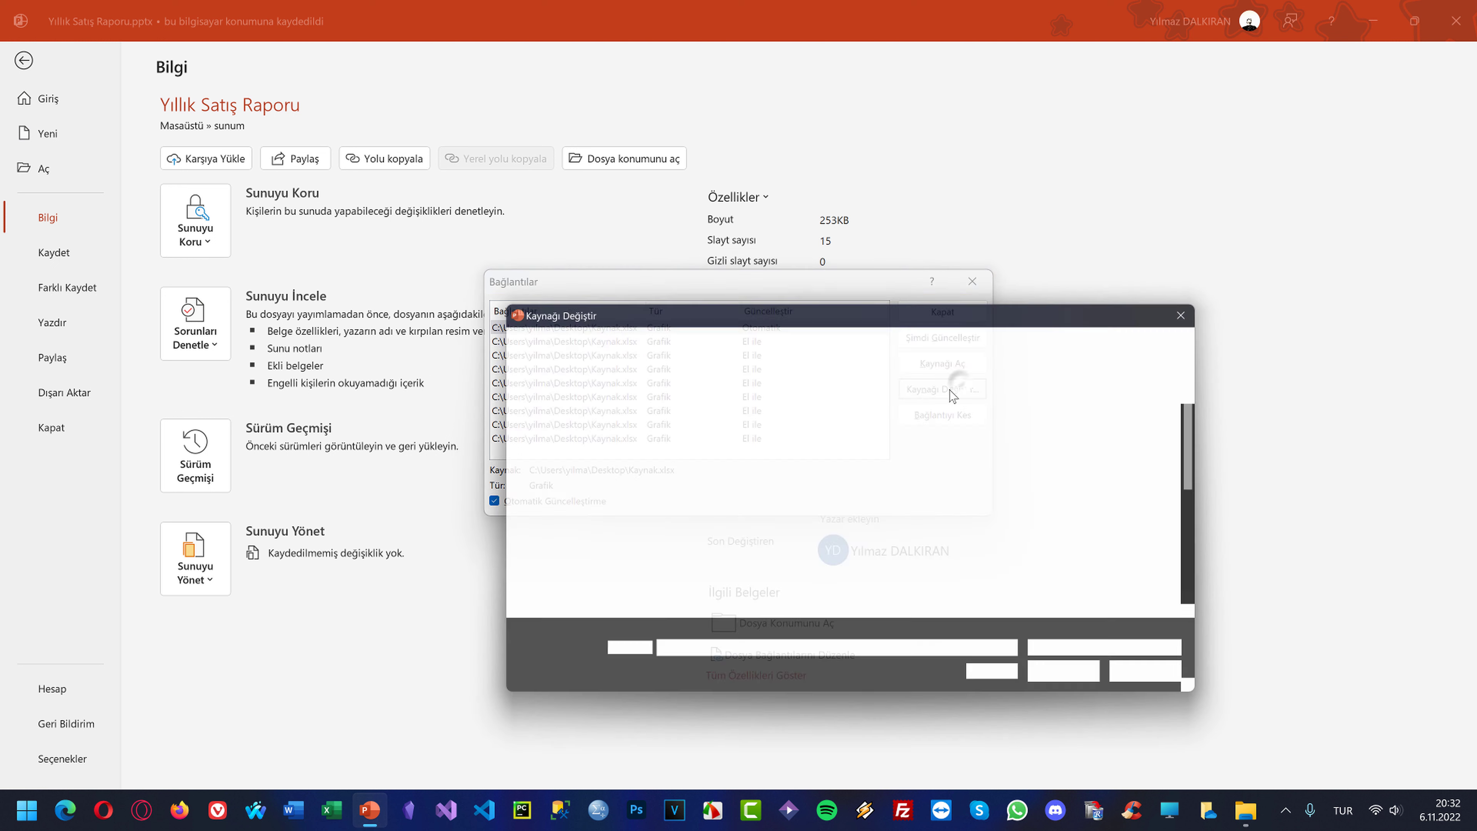
scroll(587, 482, down, 1)
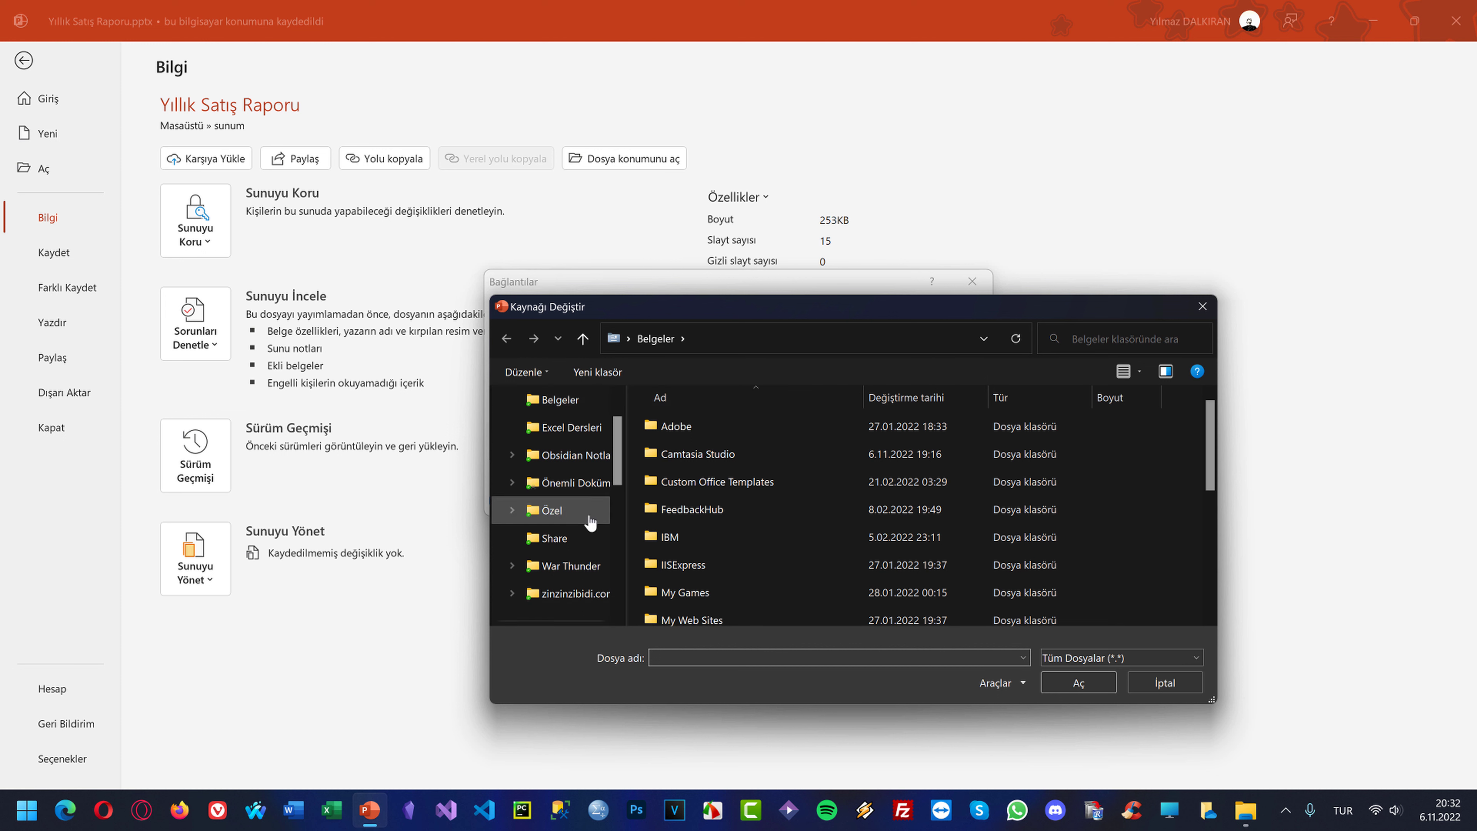
scroll(585, 514, up, 1)
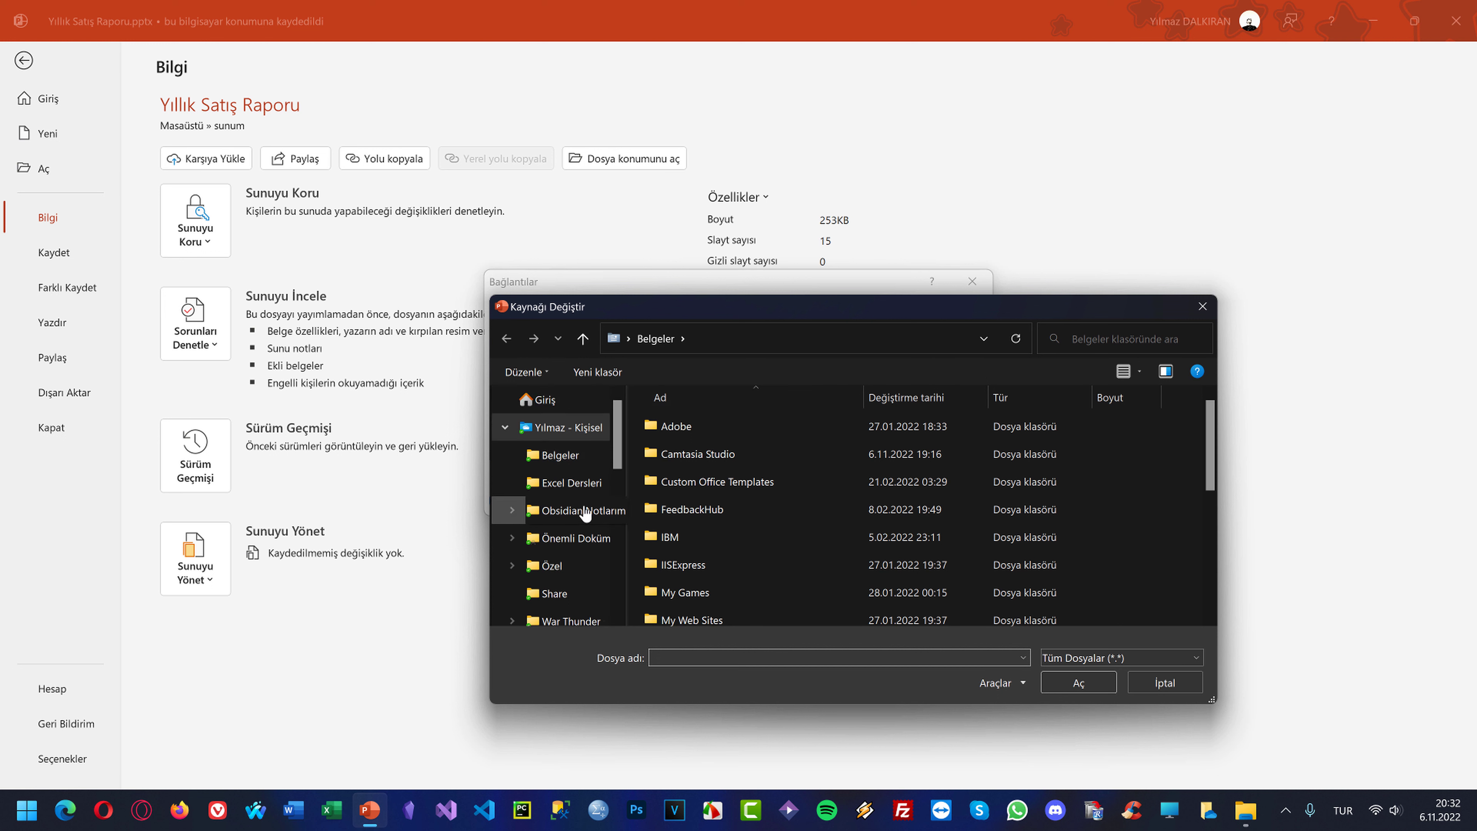
scroll(570, 465, down, 3)
scroll(572, 464, down, 2)
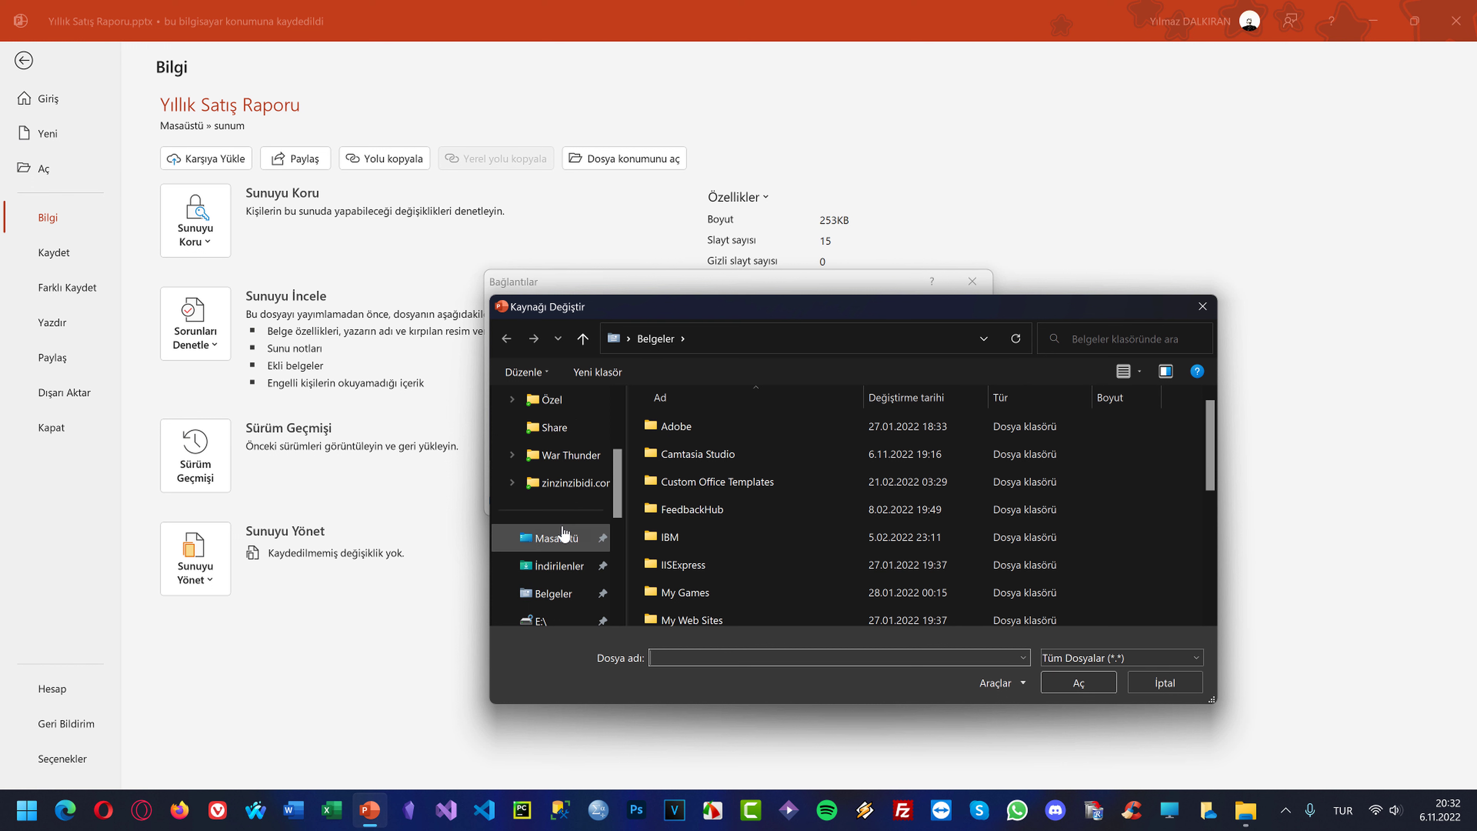
click(557, 537)
double_click(675, 451)
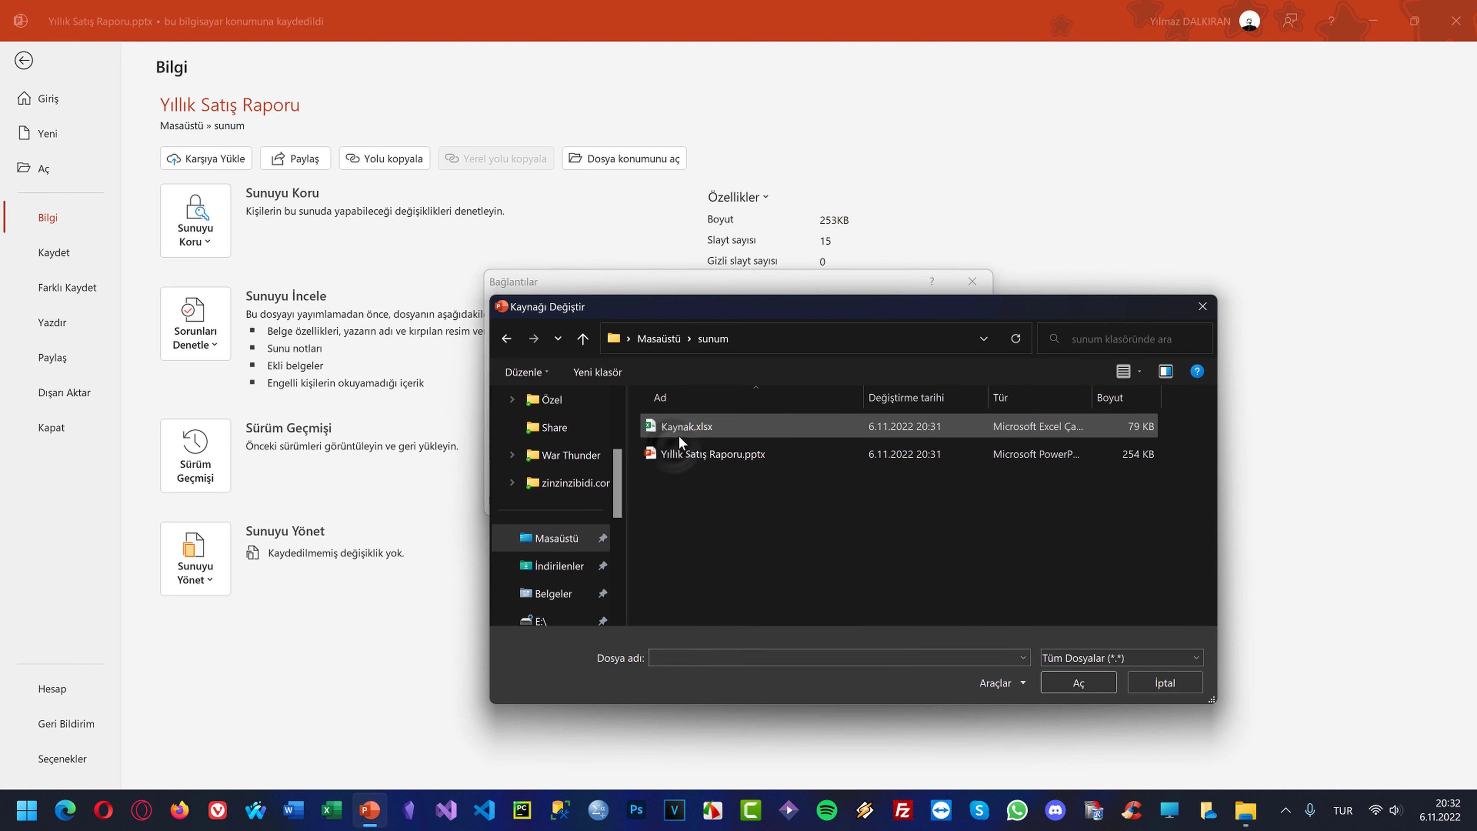
click(679, 431)
click(1070, 681)
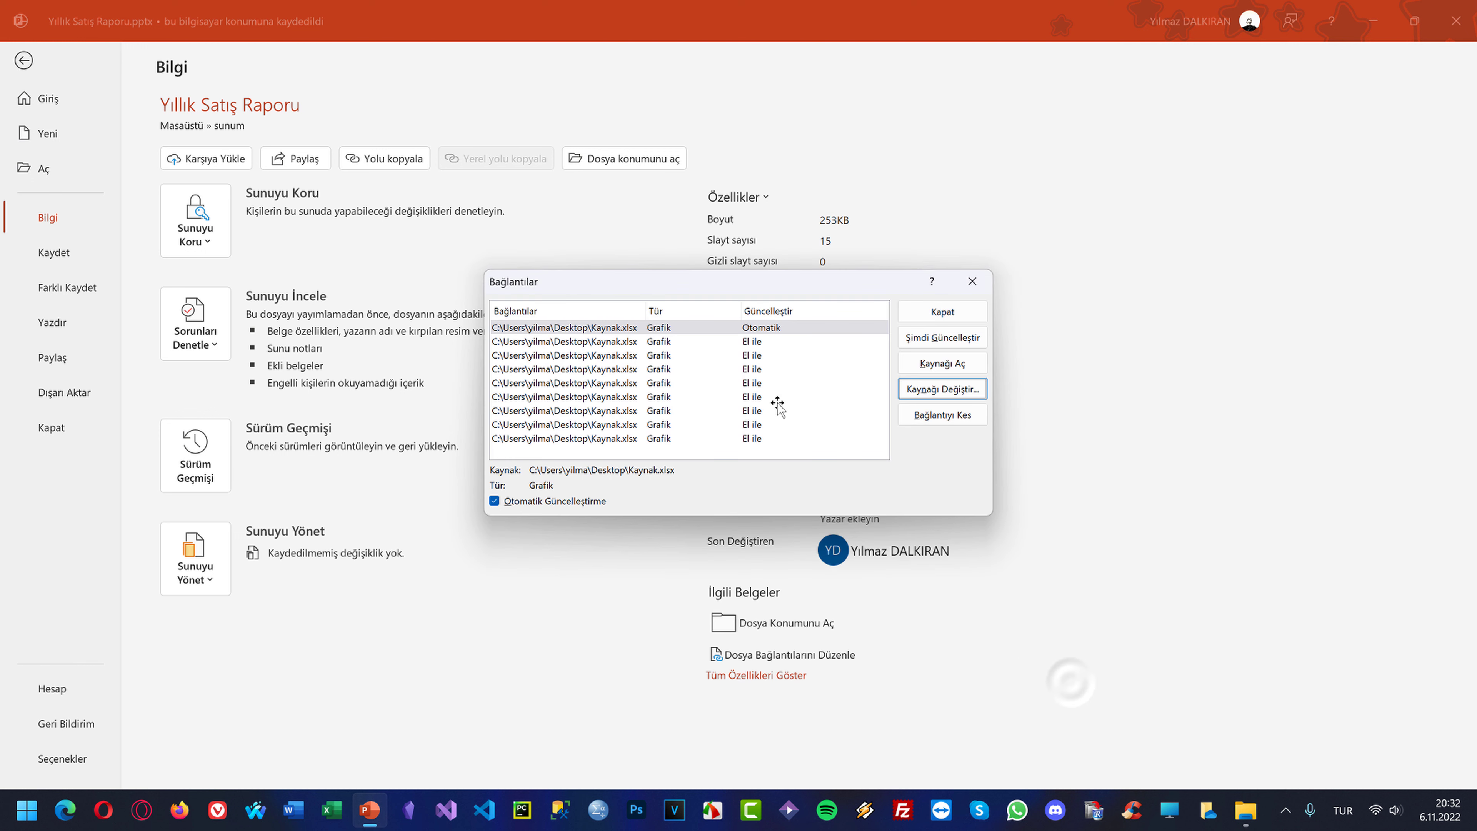
click(579, 340)
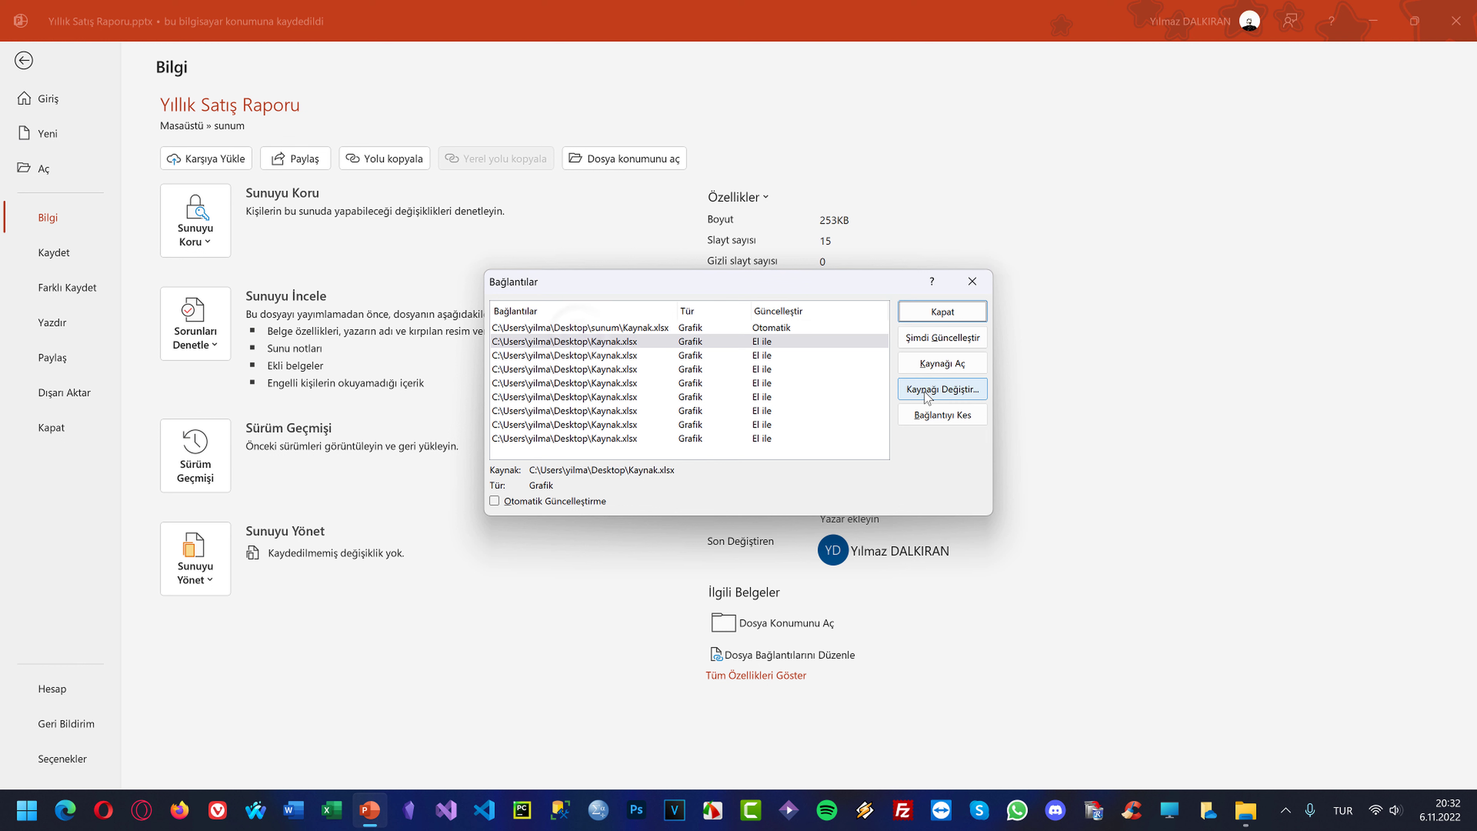
Set link two to automatic, and repoint links two and three to sunum\Kaynak.xlsx
click(552, 503)
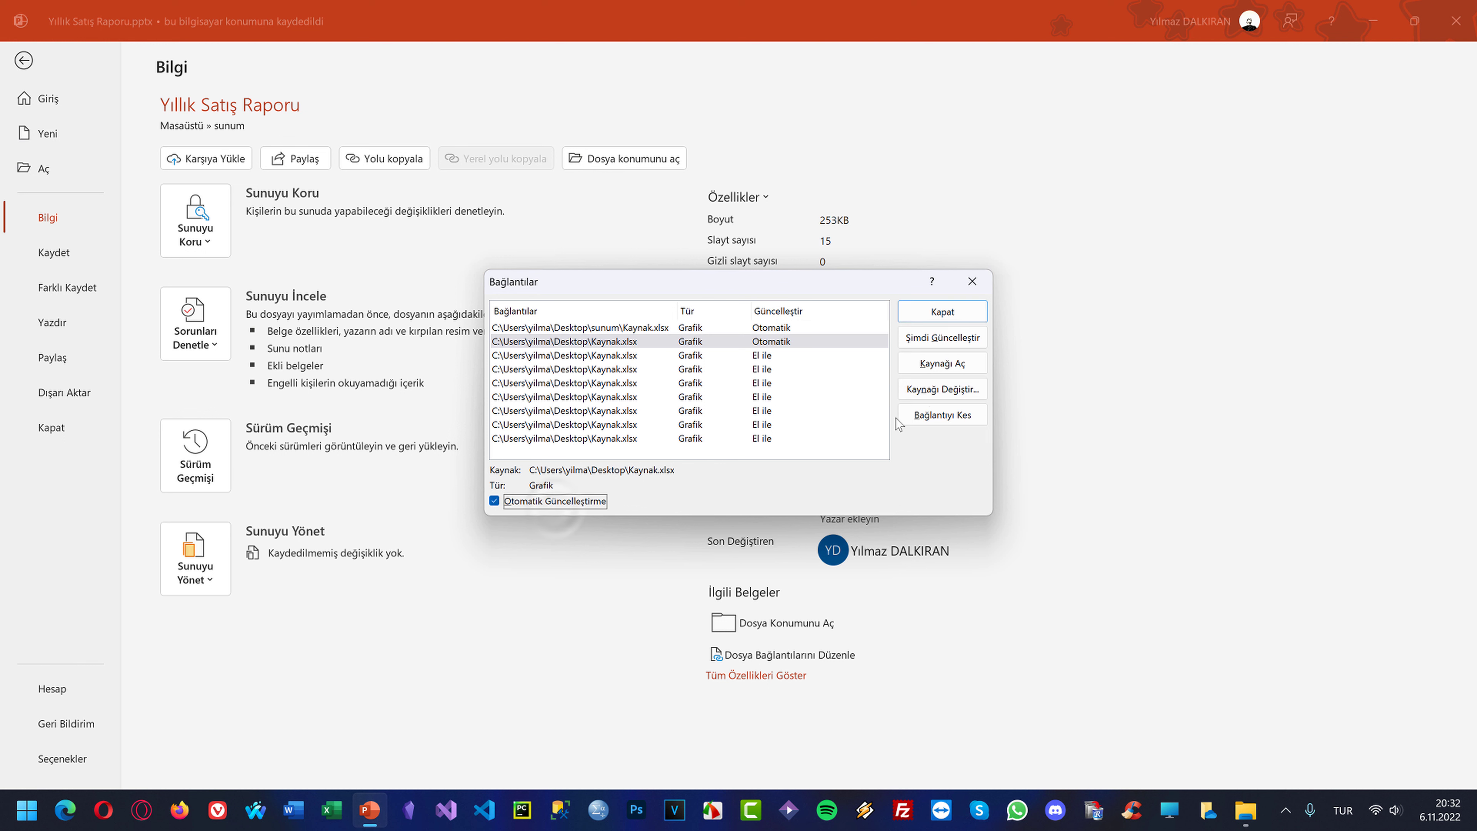
click(942, 388)
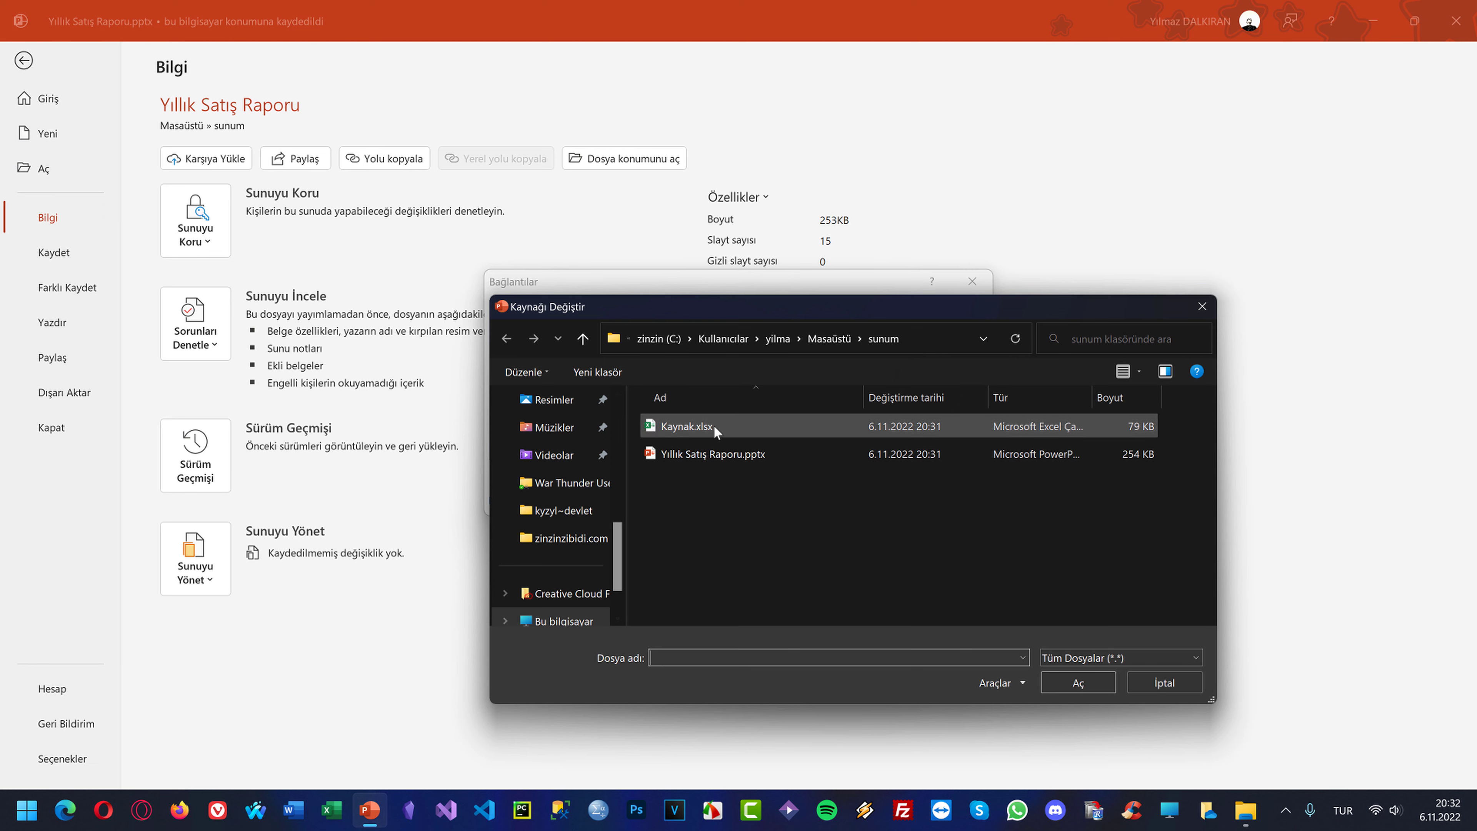
double_click(686, 425)
click(611, 355)
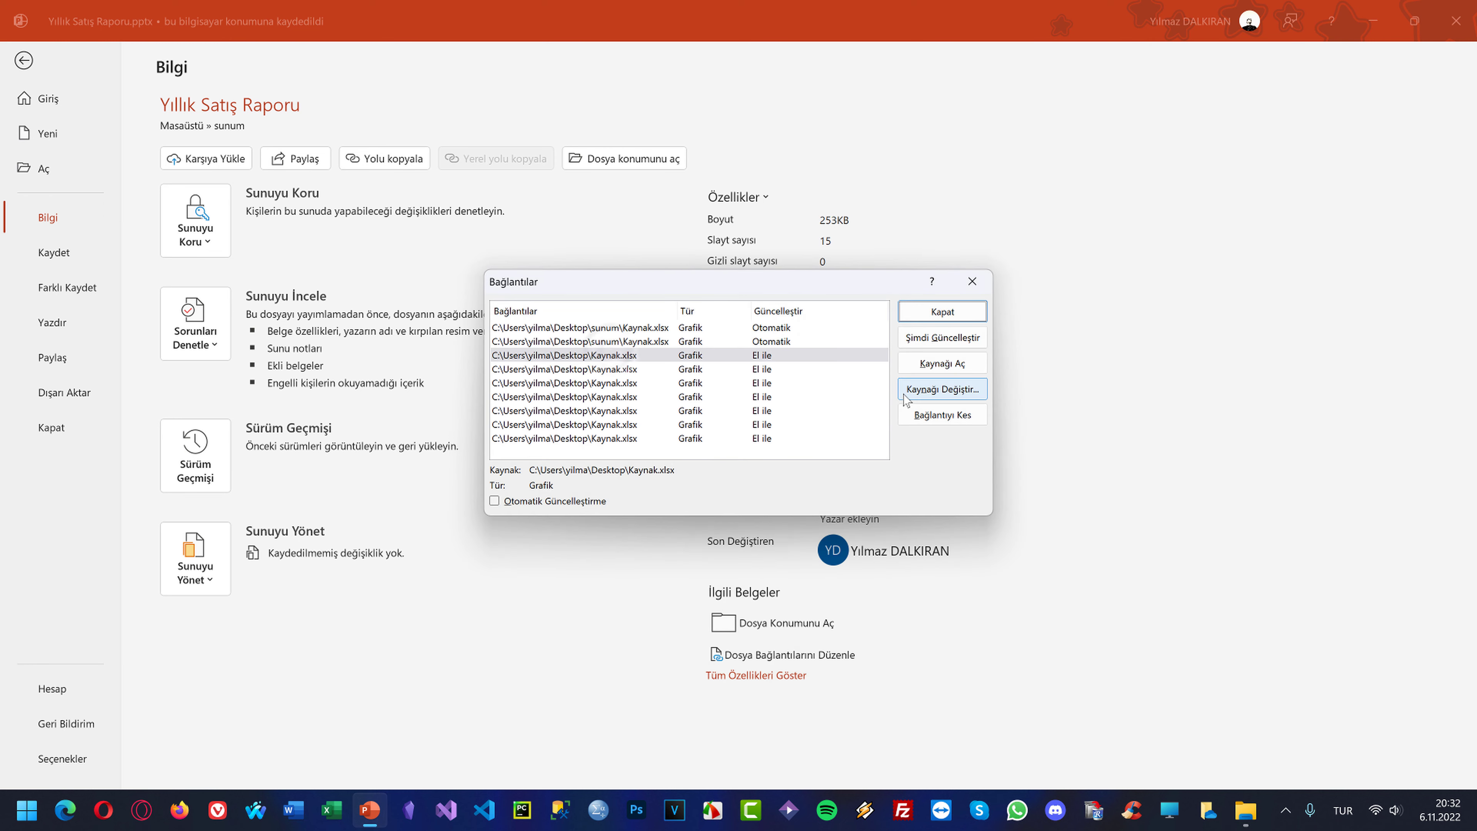
click(930, 388)
double_click(724, 427)
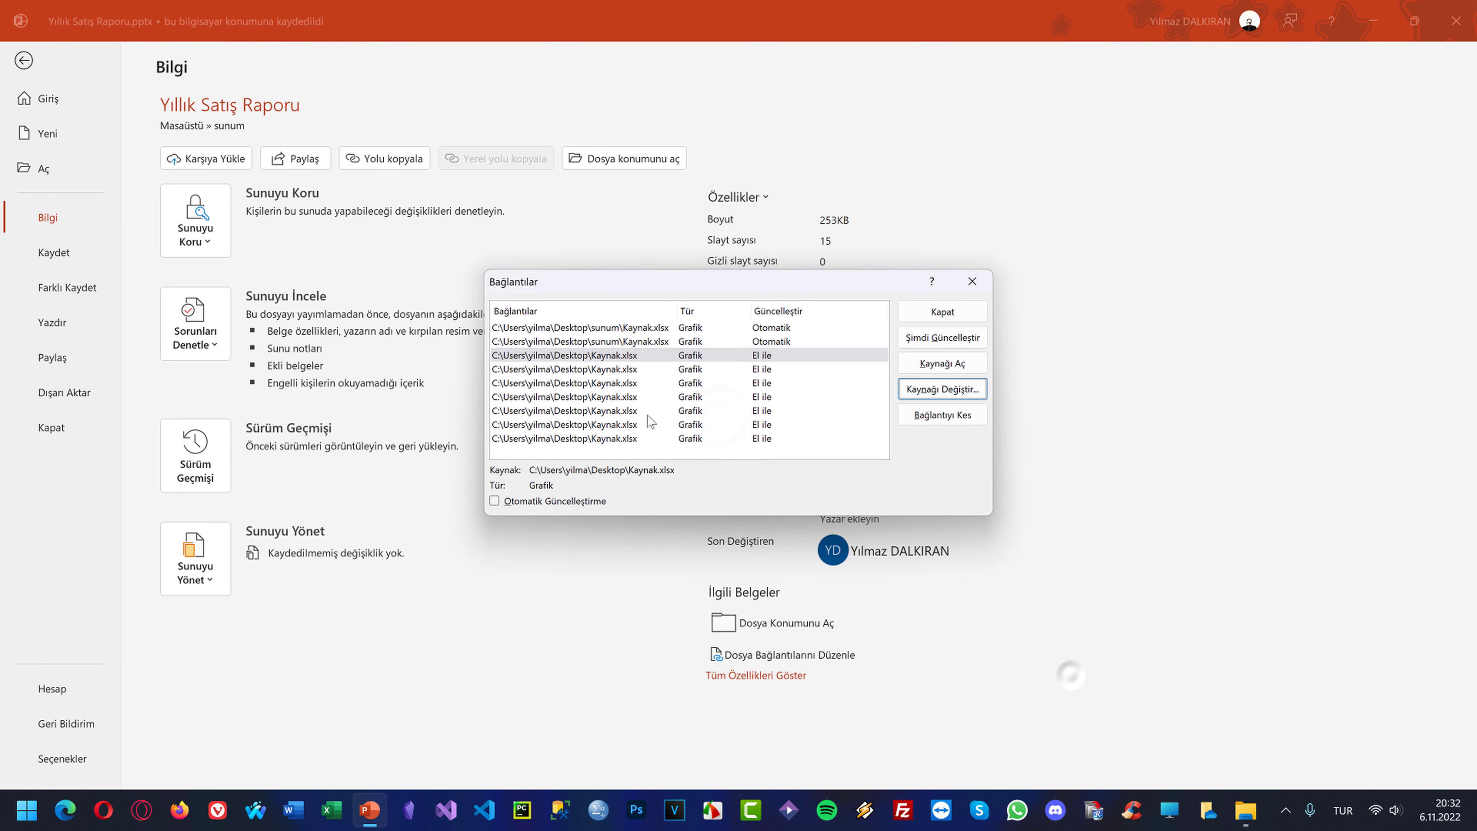
Repoint link four to sunum\Kaynak.xlsx with automatic updating, then update all links now
click(611, 369)
click(932, 389)
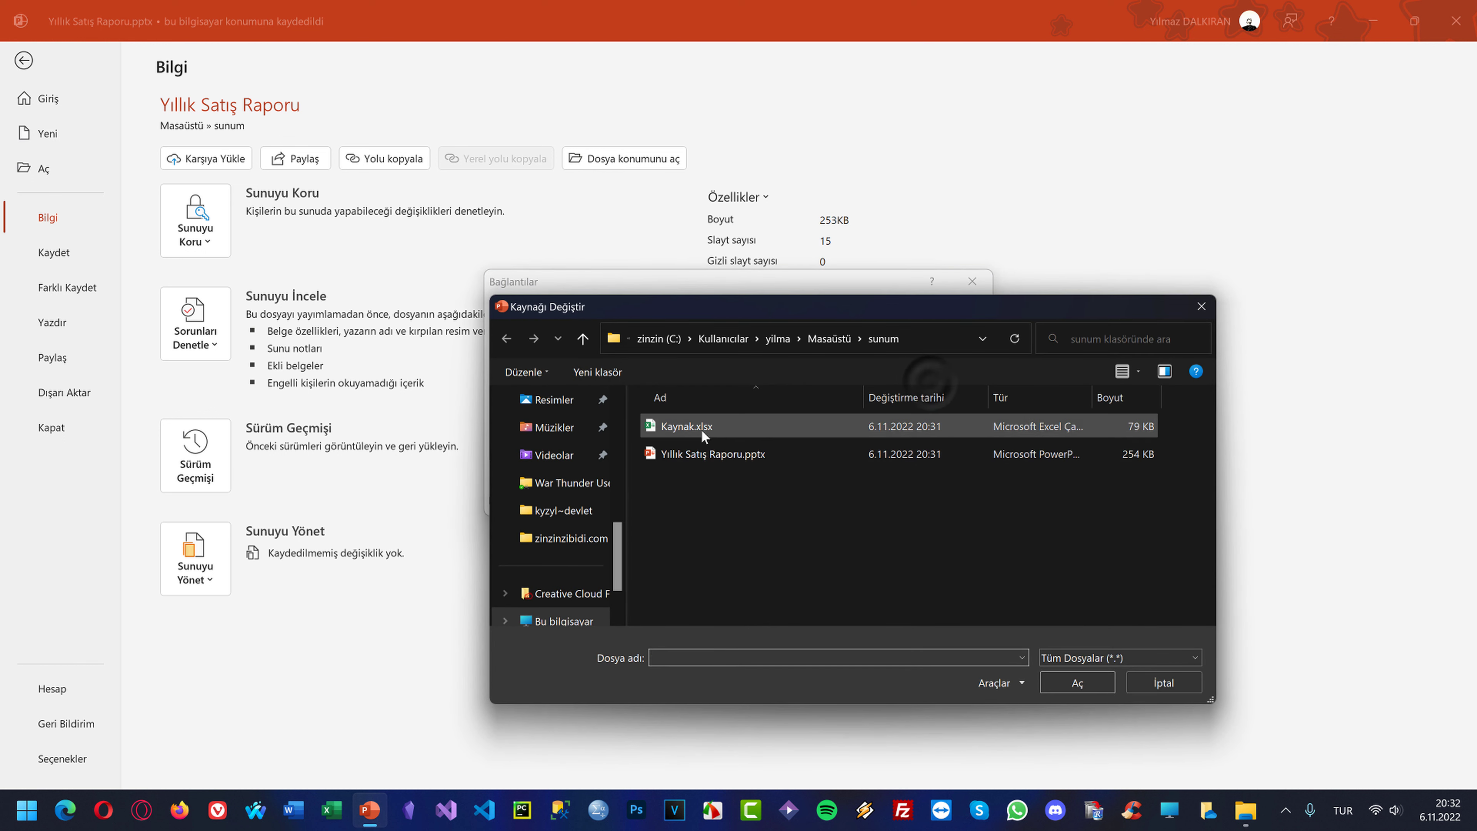
click(688, 425)
click(1077, 682)
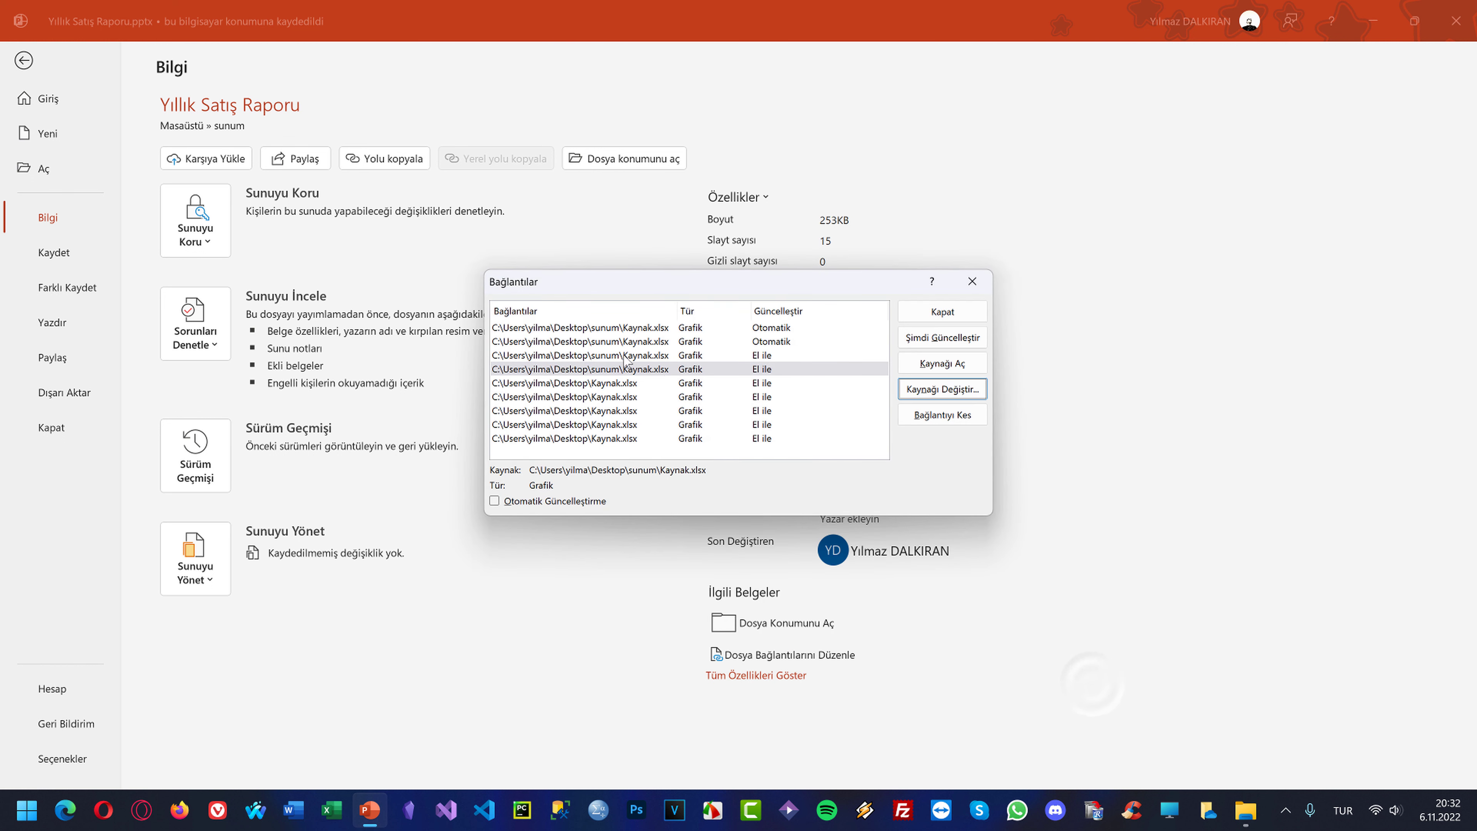
click(583, 504)
click(961, 338)
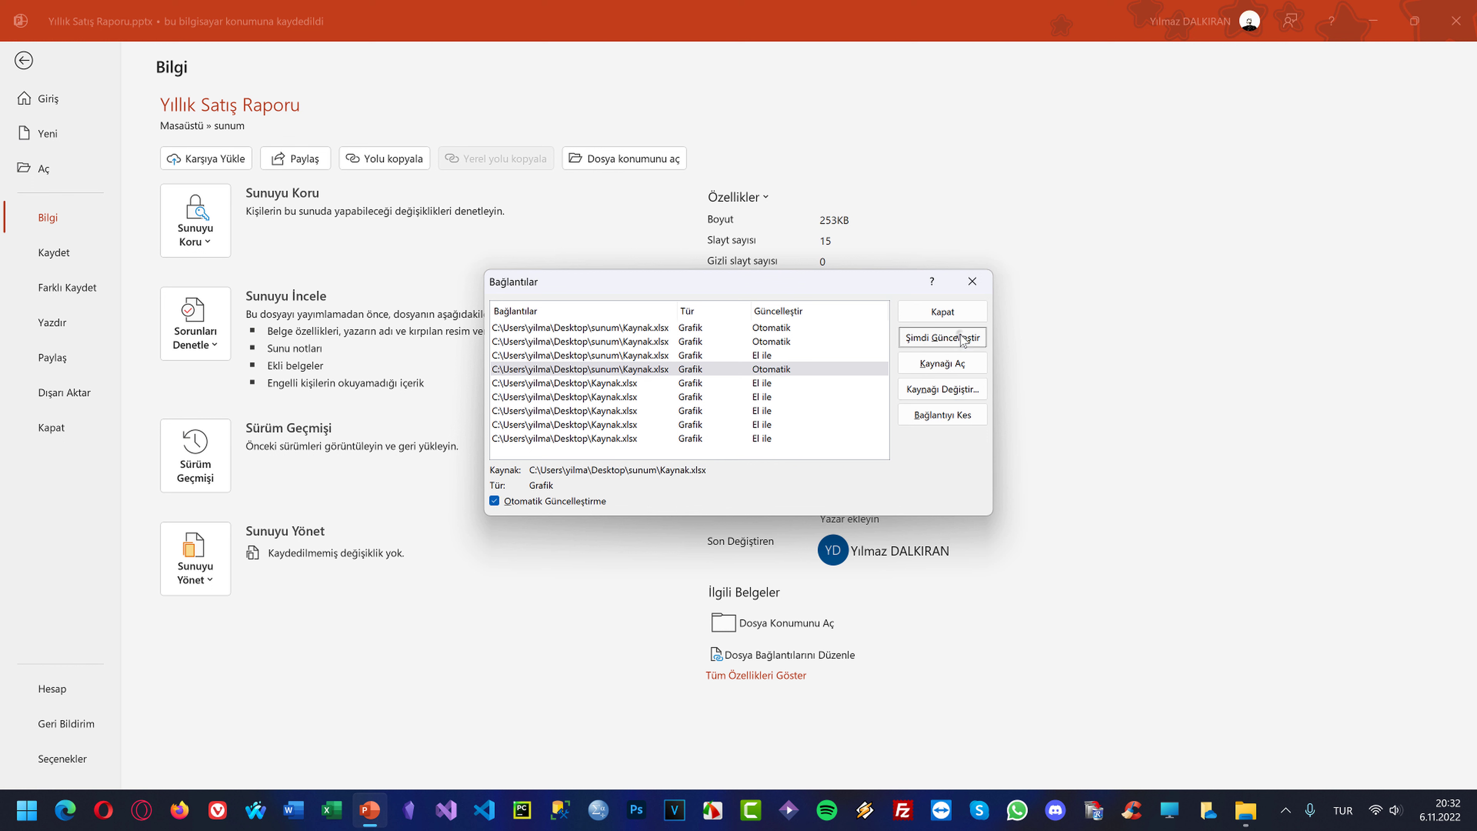
click(942, 311)
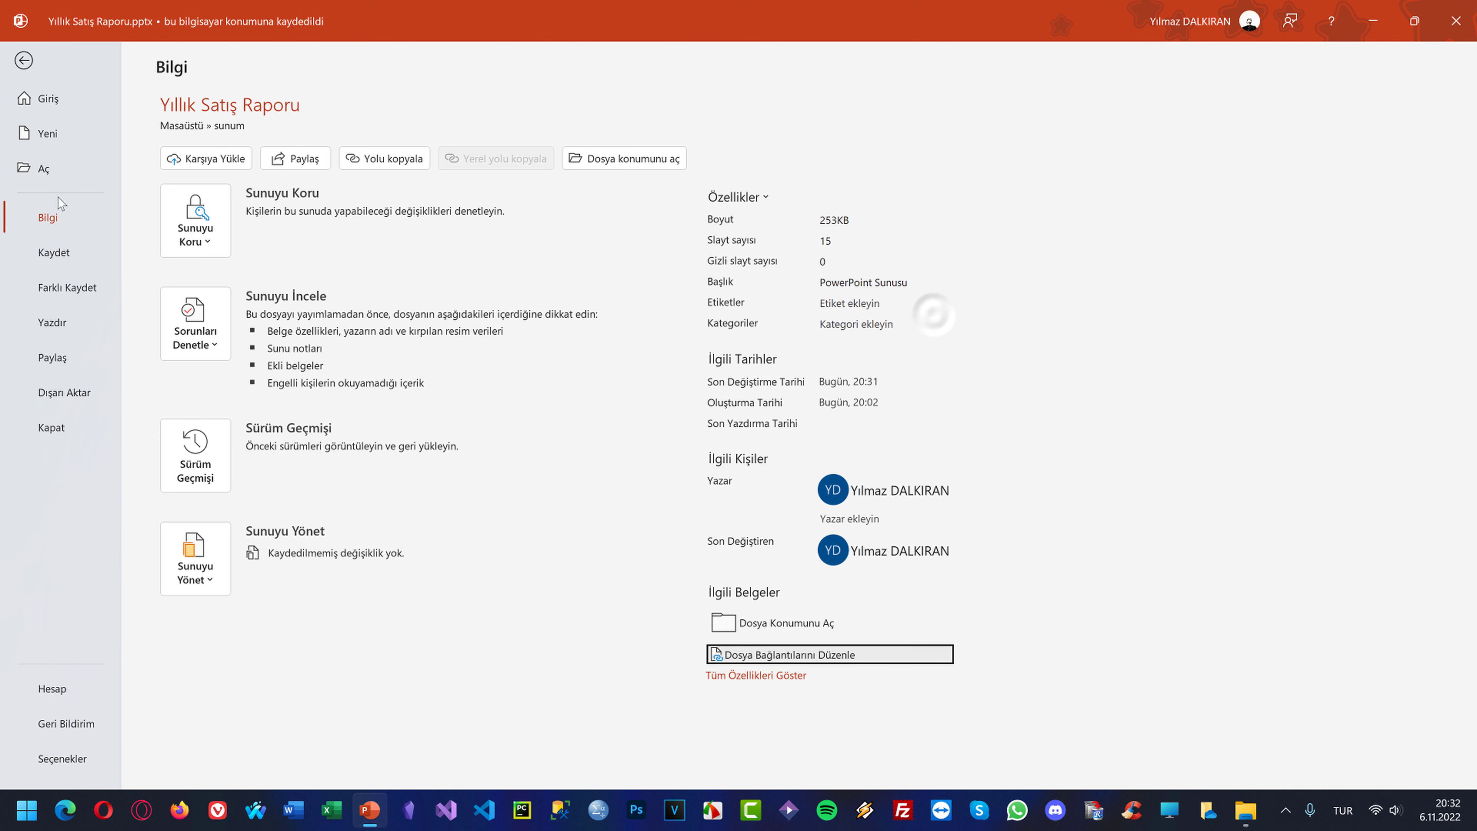
Return to the slides and view slides 2–4, including the weekly chart's 9.000 spike at 27.Oca
click(23, 60)
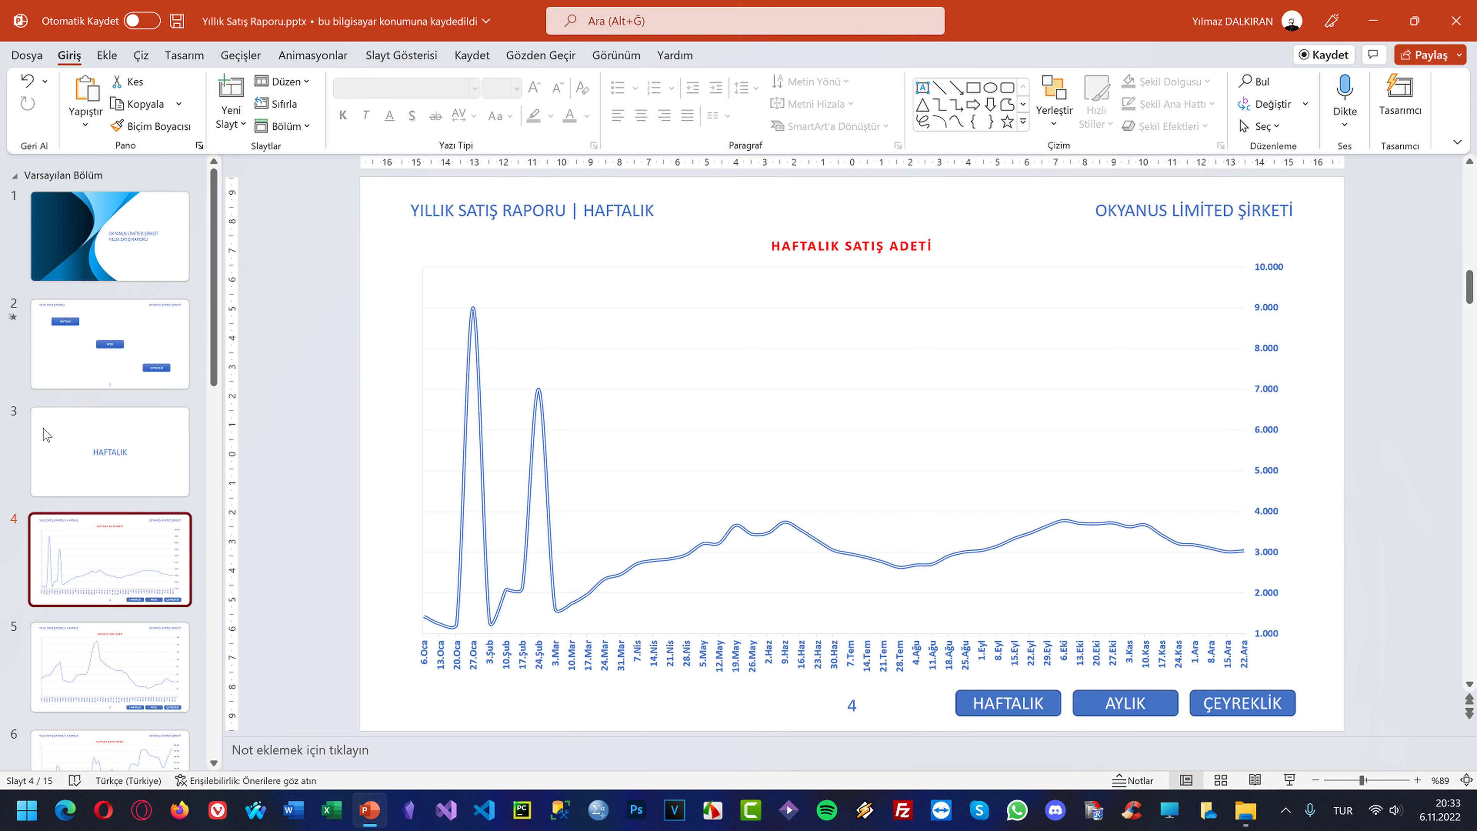
scroll(675, 584, down, 1)
scroll(676, 567, up, 3)
scroll(676, 567, up, 1)
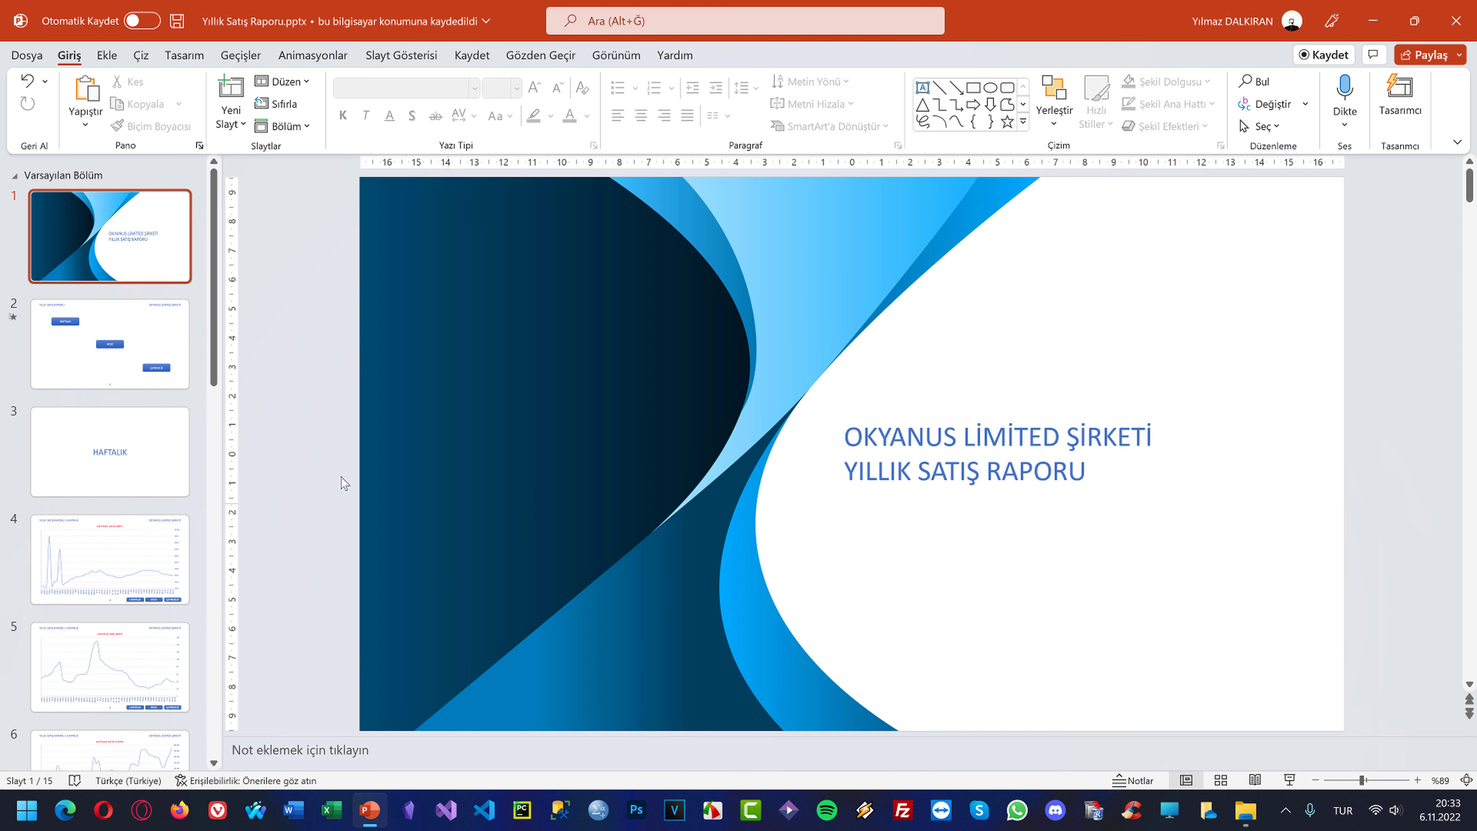
click(79, 349)
key(Up)
click(149, 417)
click(107, 562)
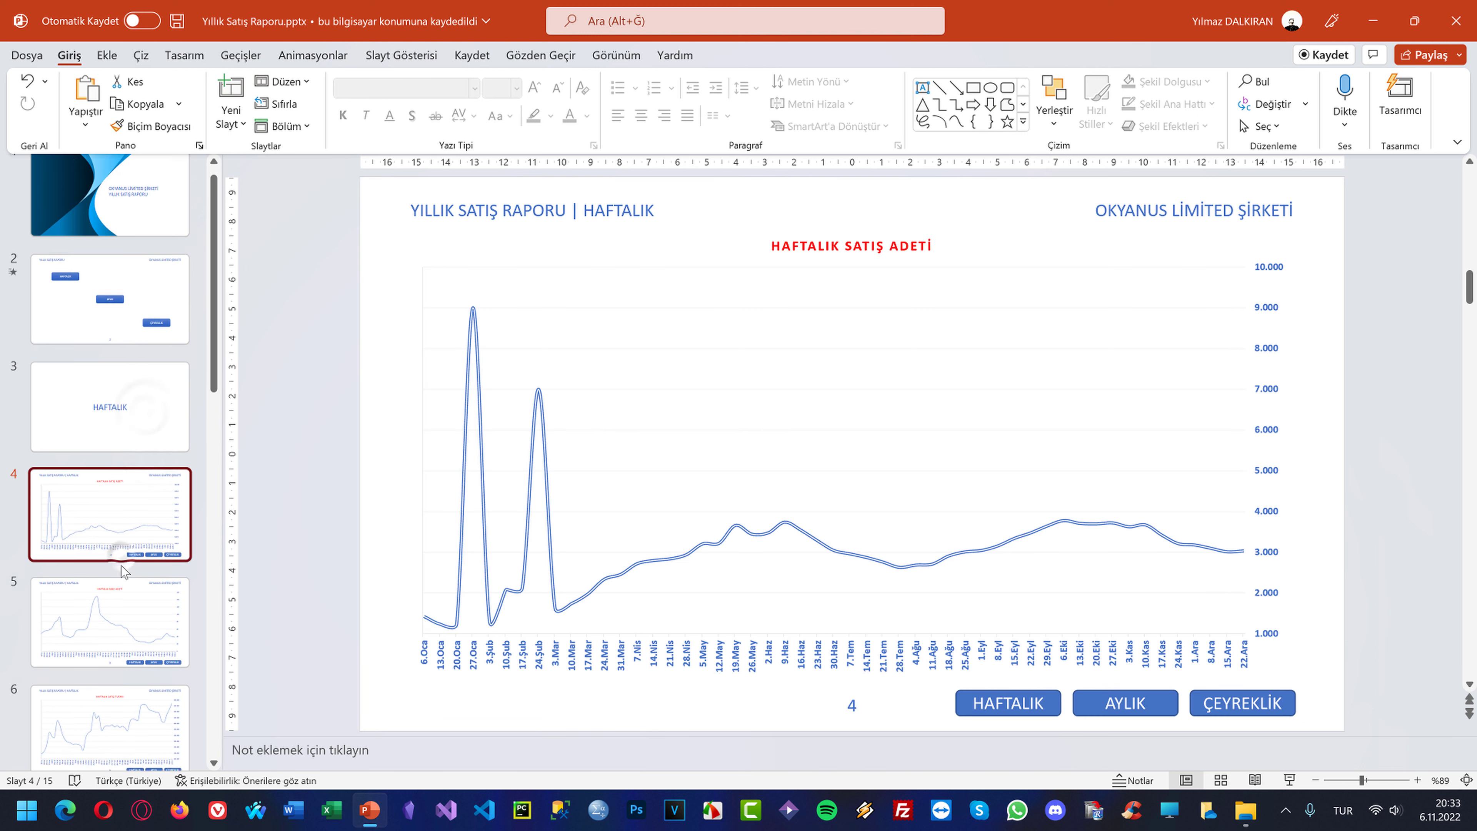
scroll(106, 562, down, 4)
scroll(106, 562, down, 1)
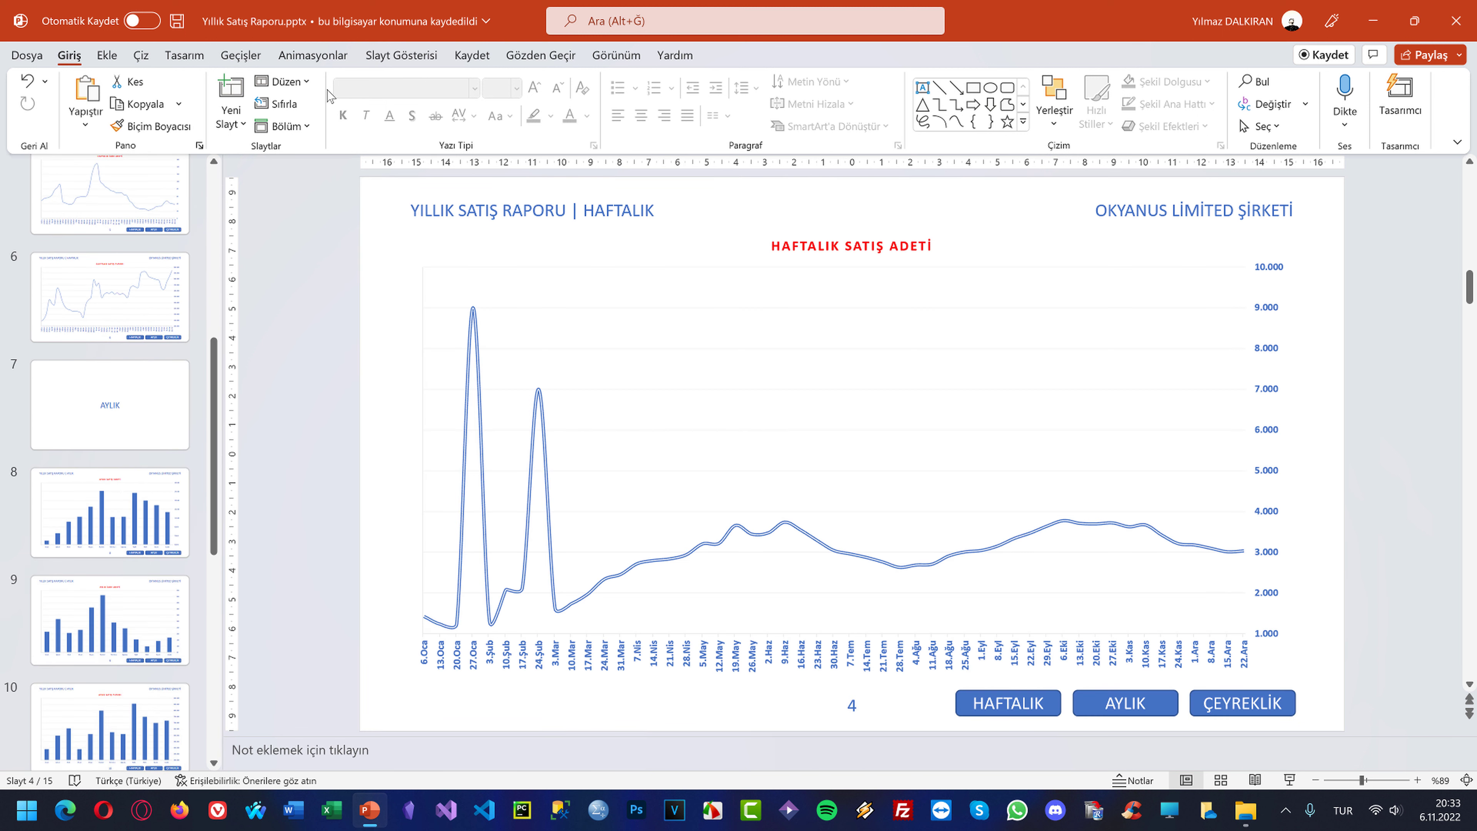
Show slide 2's button animations on the Animations tab, then select the TEŞEKKÜRLER slide
click(312, 54)
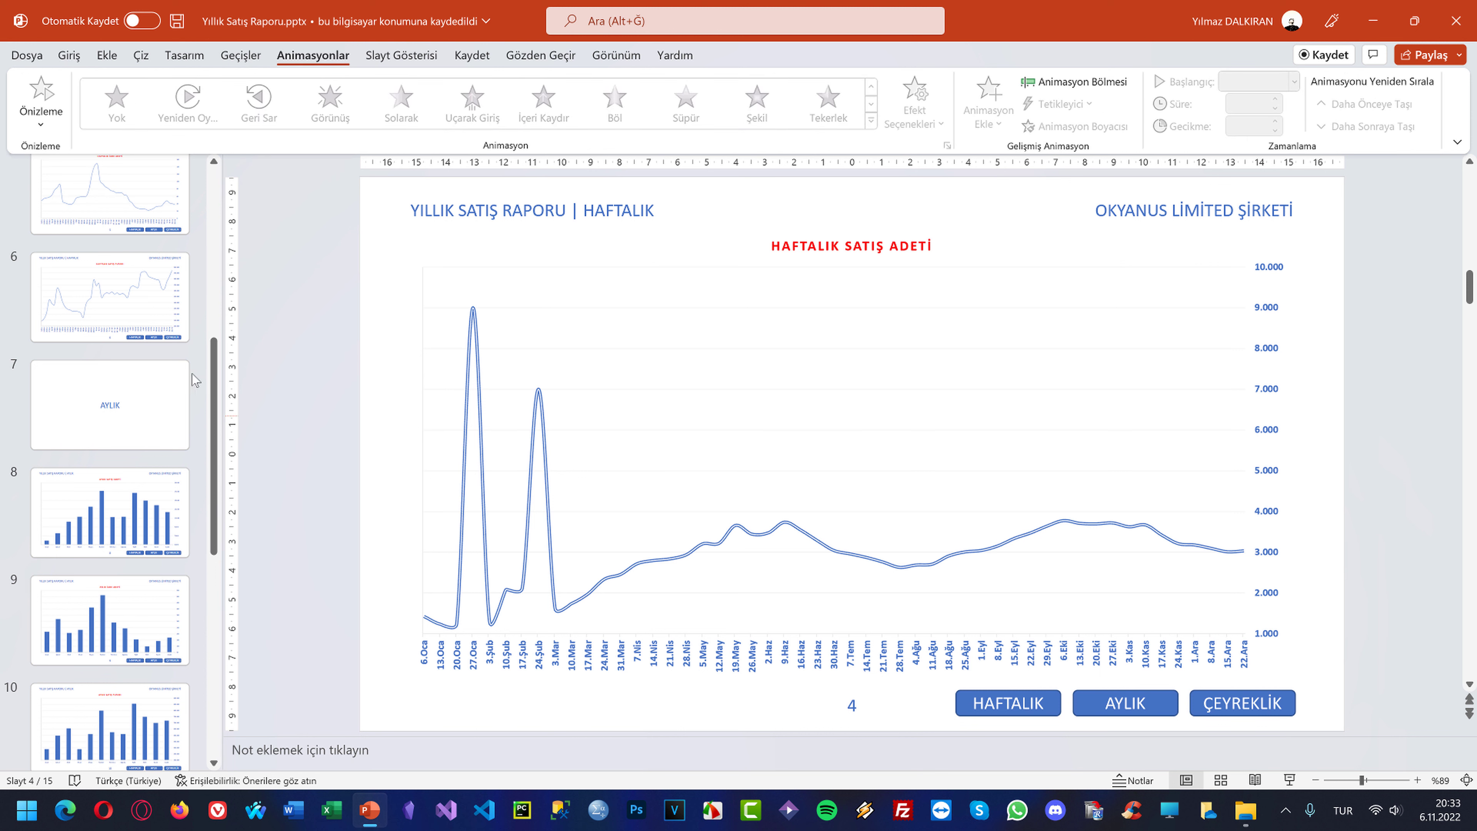
scroll(195, 379, up, 5)
click(118, 265)
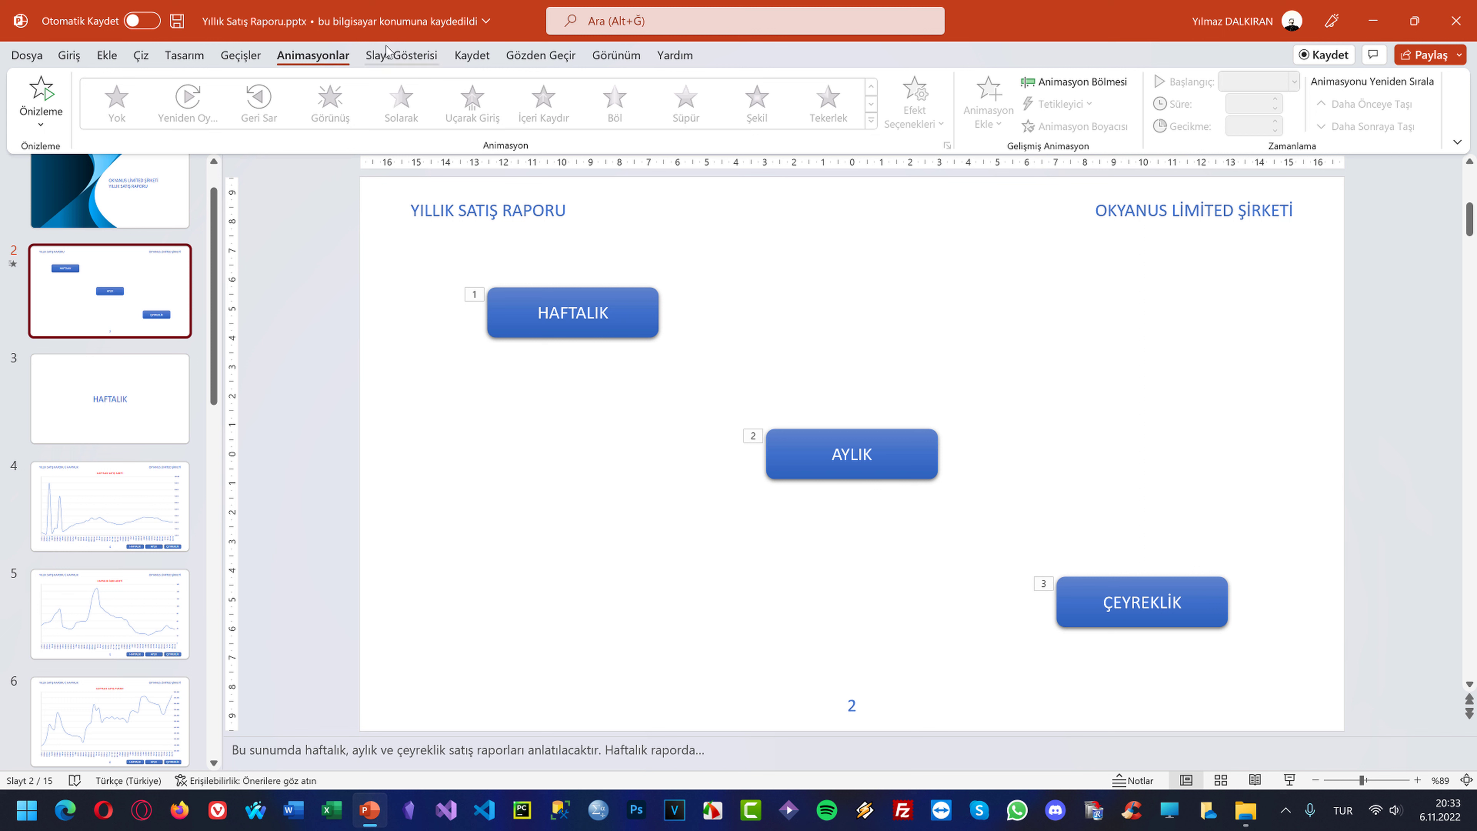
scroll(105, 669, down, 6)
scroll(105, 668, down, 8)
scroll(105, 669, down, 4)
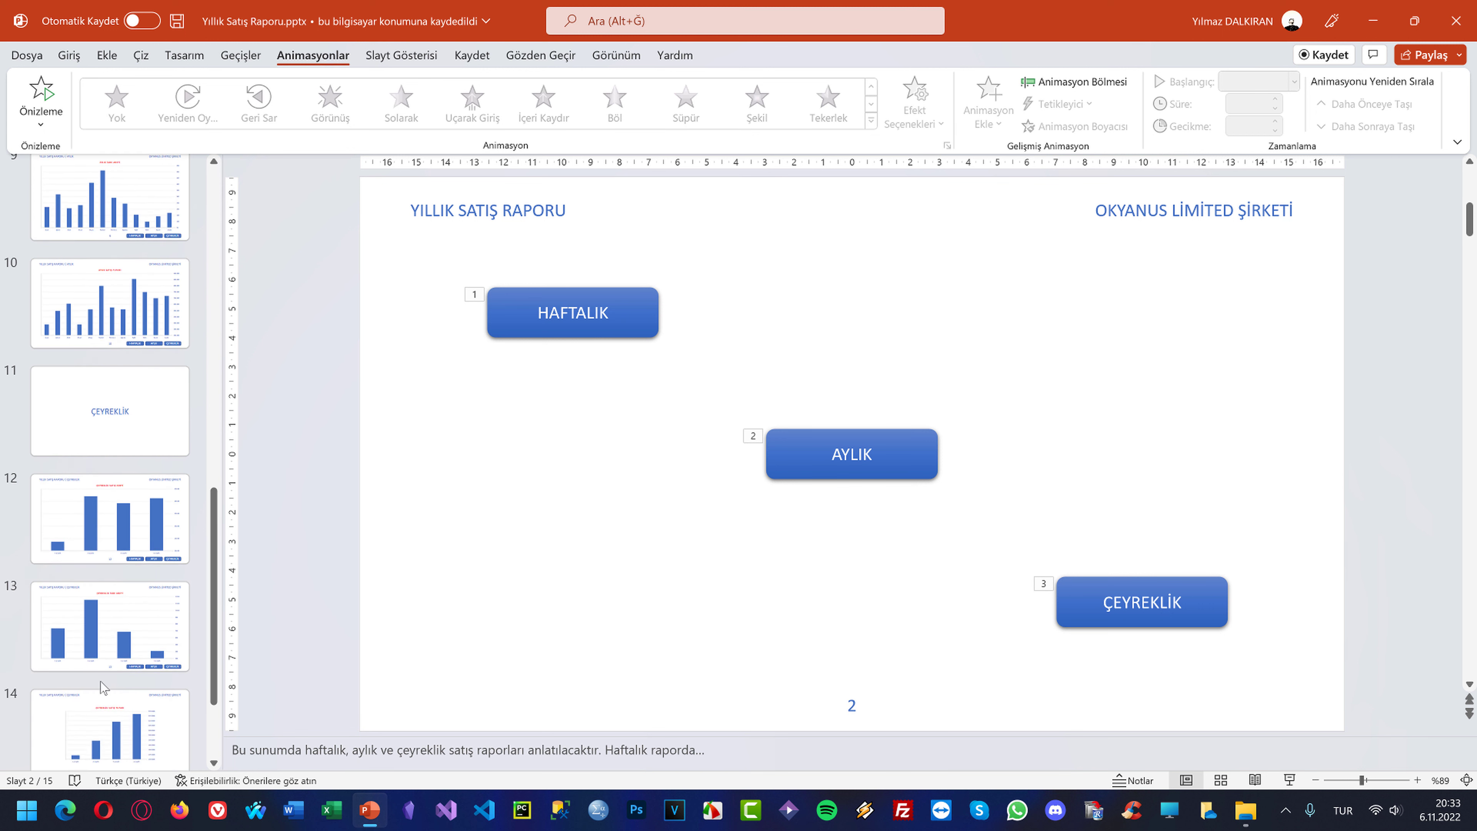
scroll(102, 686, down, 2)
click(100, 695)
After discarding a trial slide, add a Blank-layout slide 16 after TEŞEKKÜRLER
right_click(102, 696)
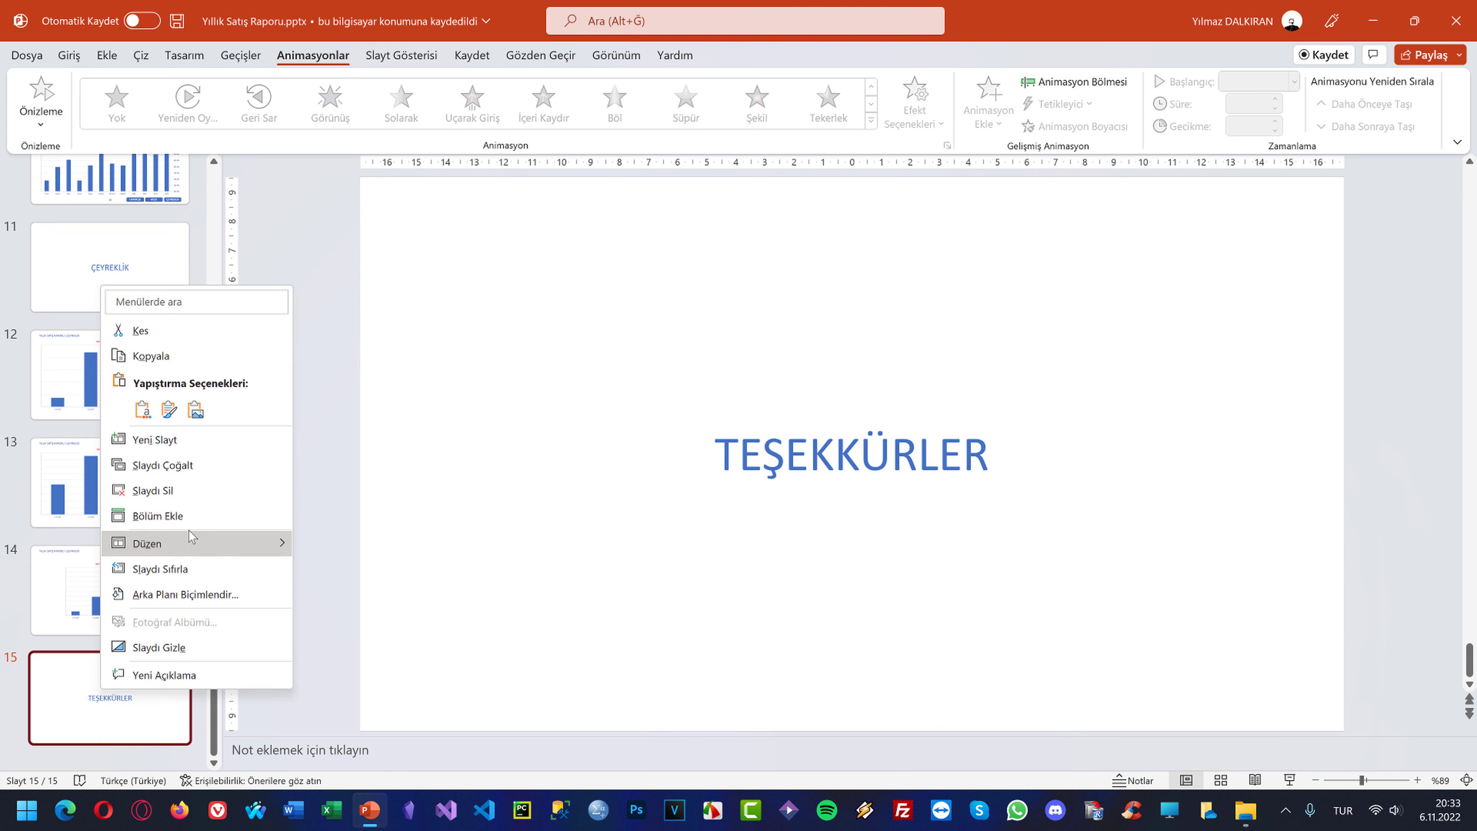
mouse_move(148, 542)
click(209, 442)
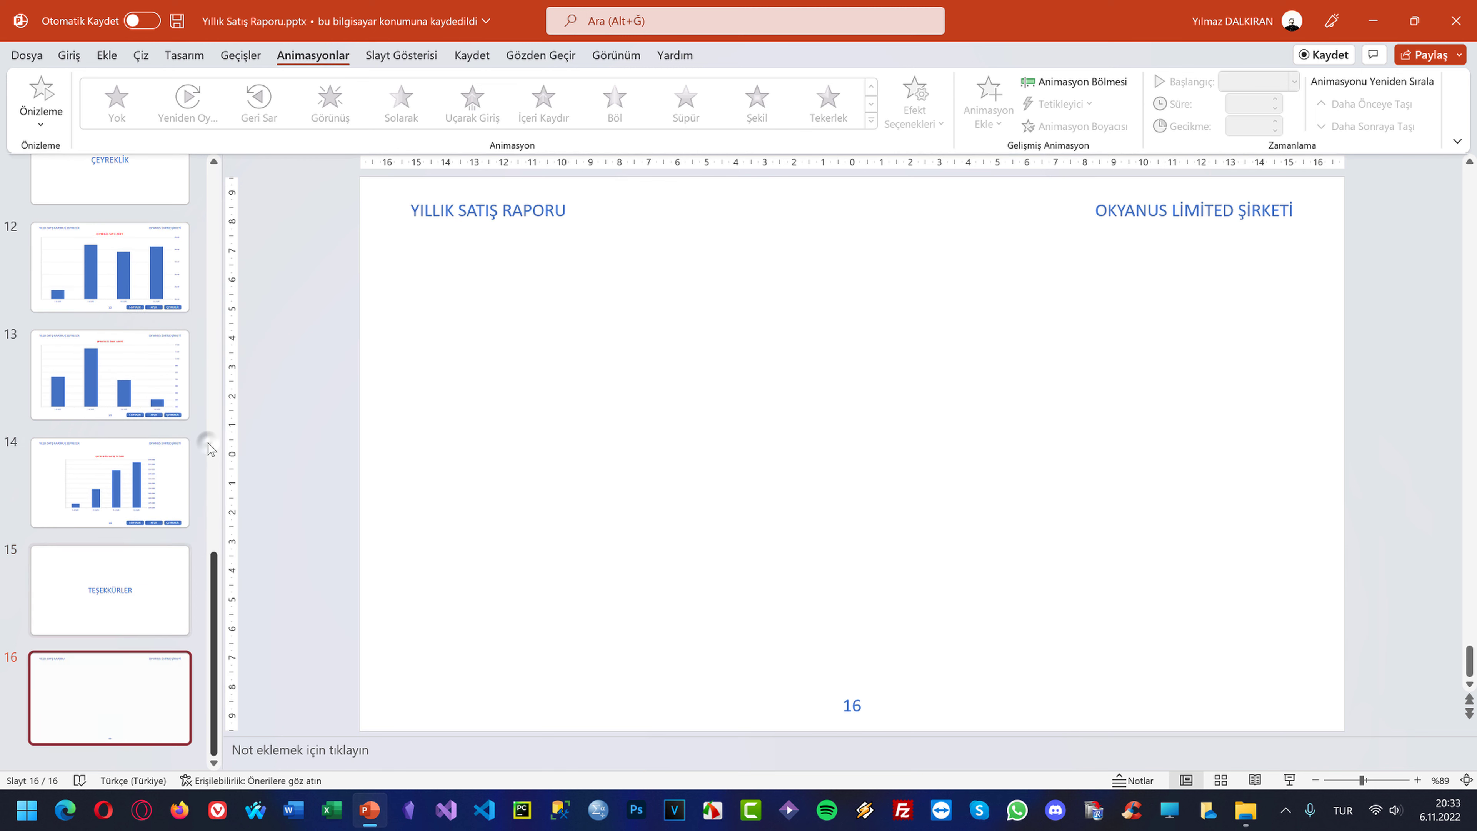
right_click(135, 665)
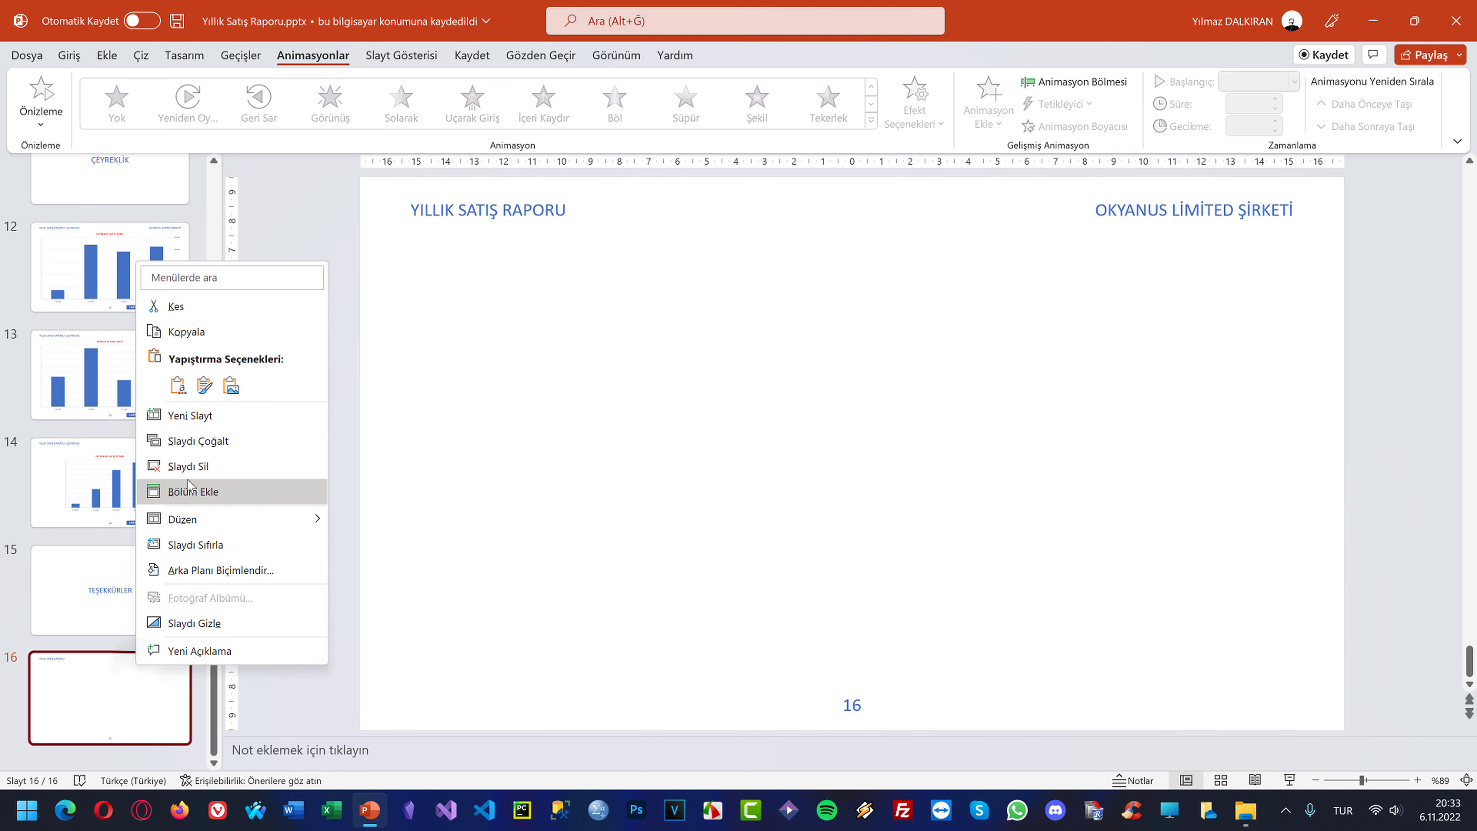
click(188, 469)
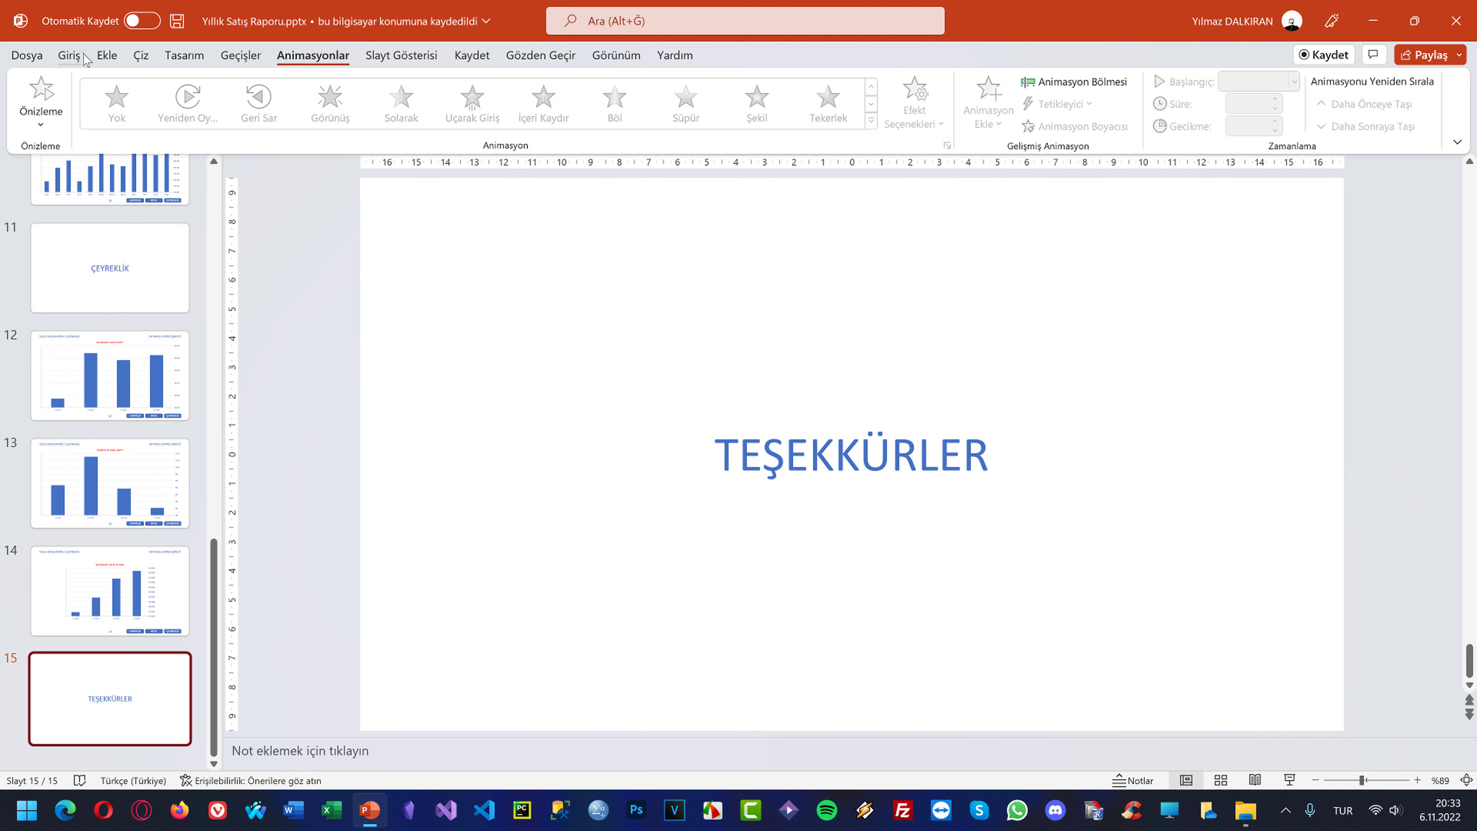
click(69, 54)
click(231, 117)
click(276, 186)
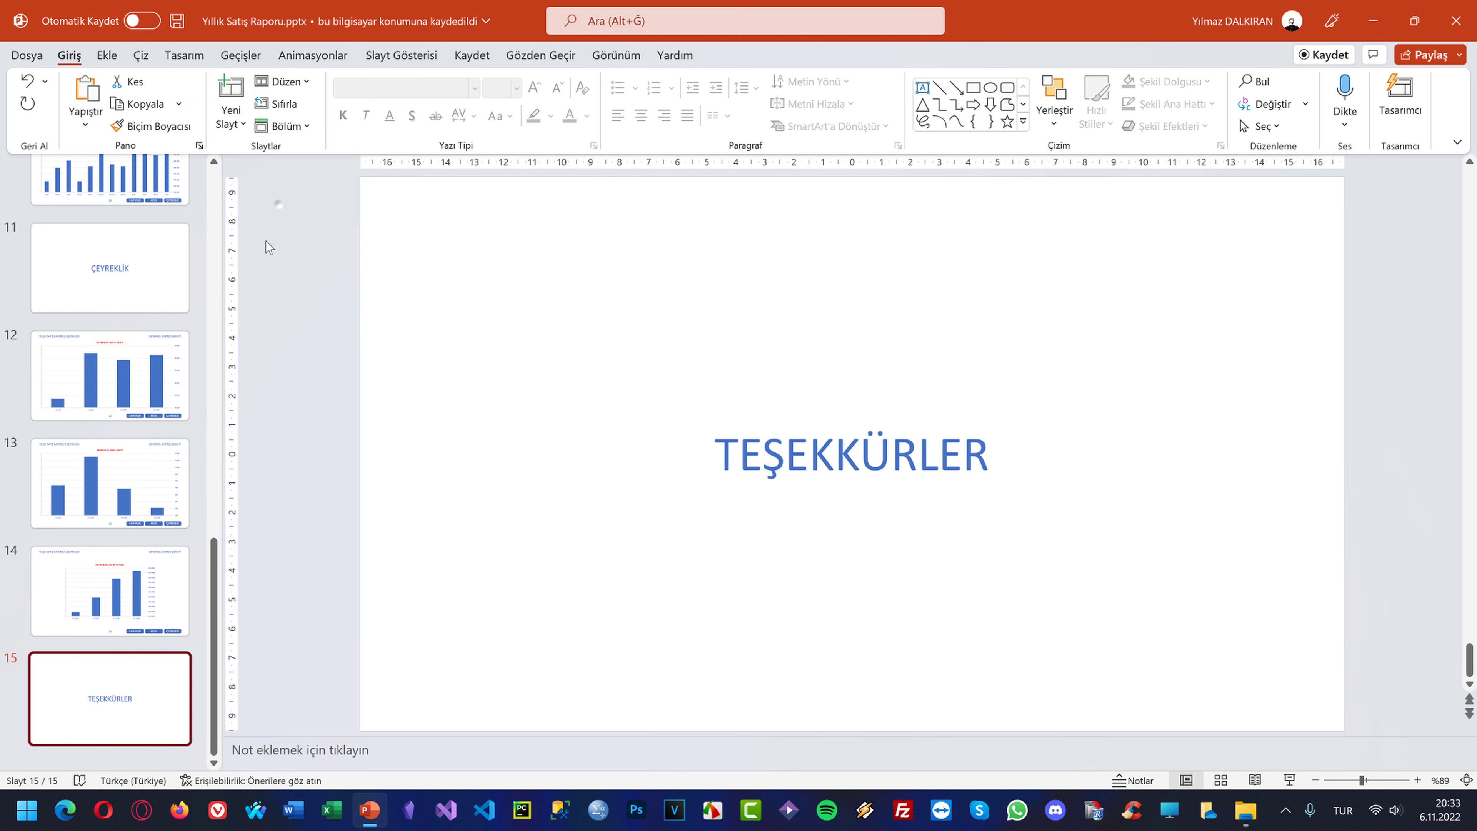
Select çiçek 1, 2 and 3.jpg from the Desktop for picture insertion
click(107, 56)
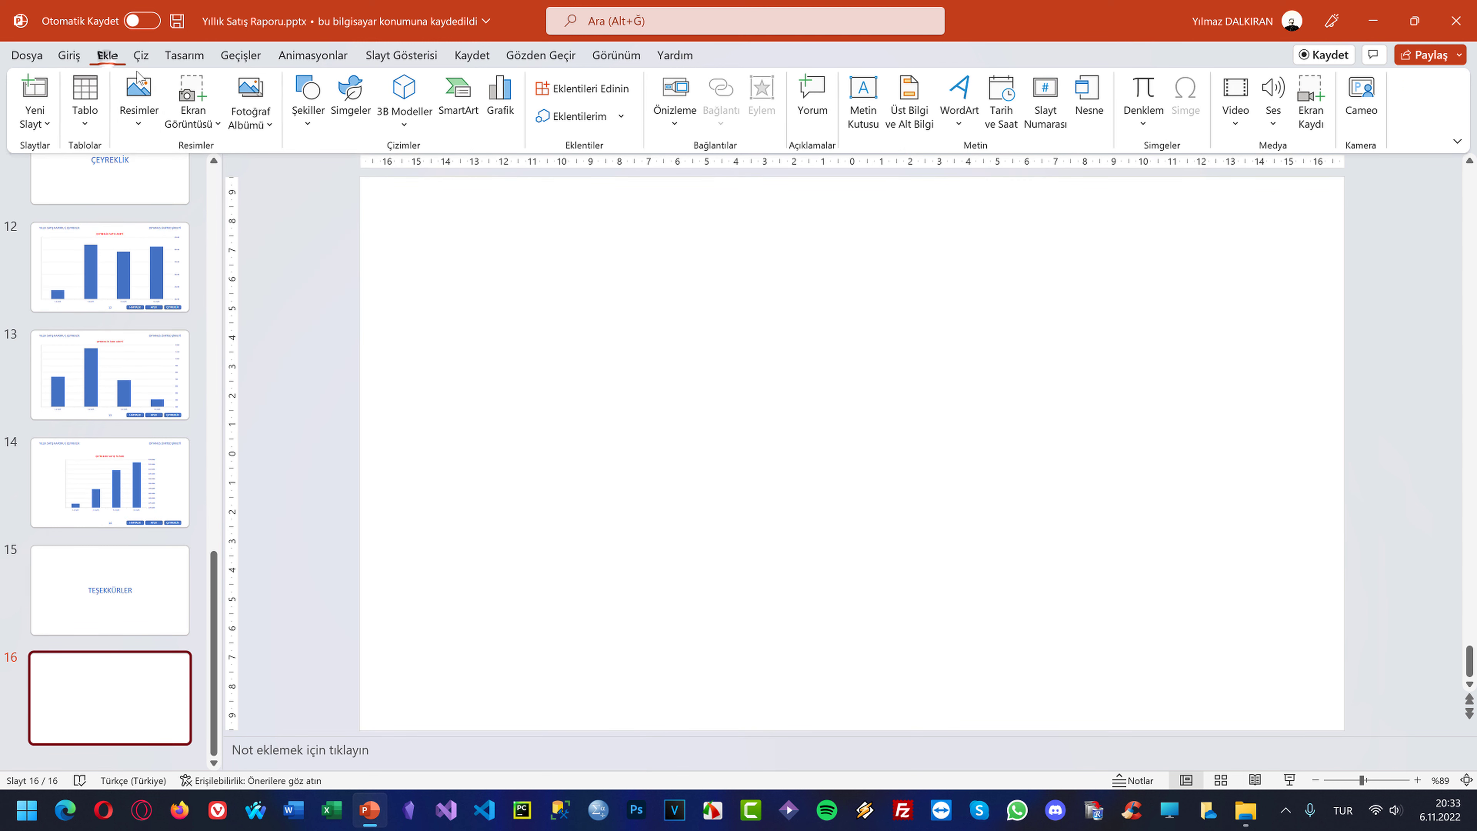
click(138, 101)
click(169, 181)
scroll(75, 175, down, 3)
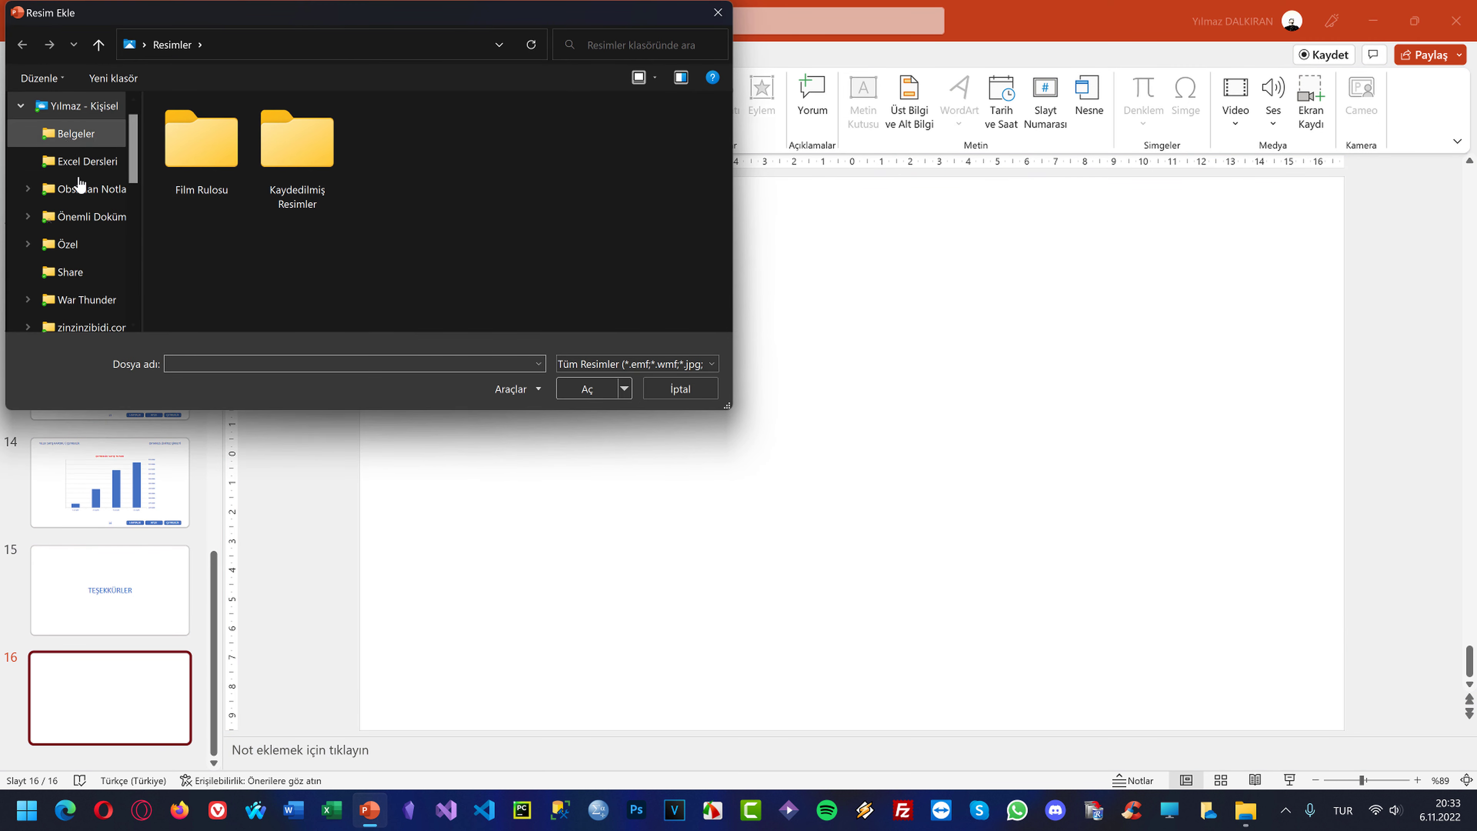
click(71, 271)
click(297, 189)
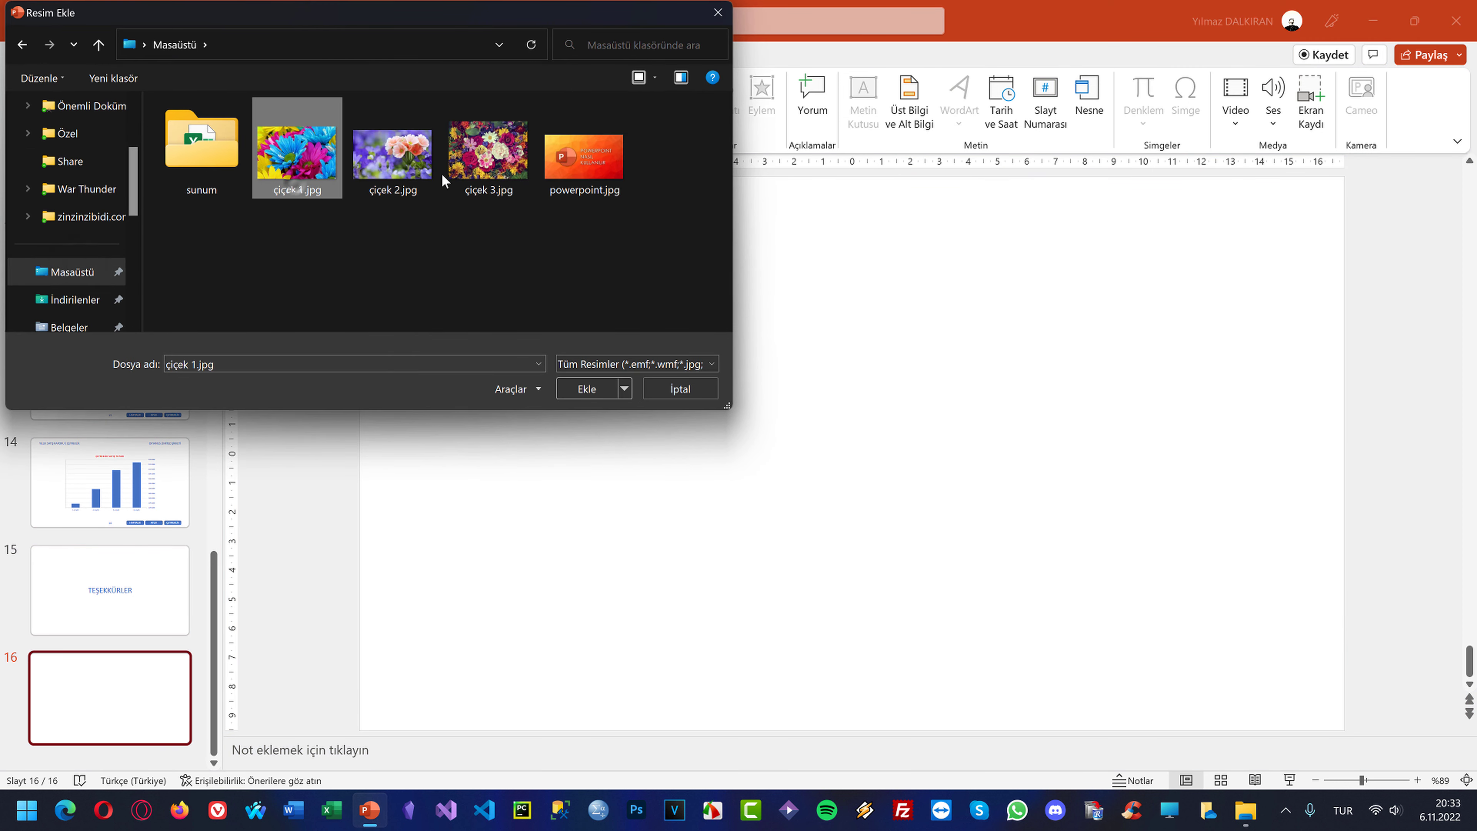
shift+click(486, 180)
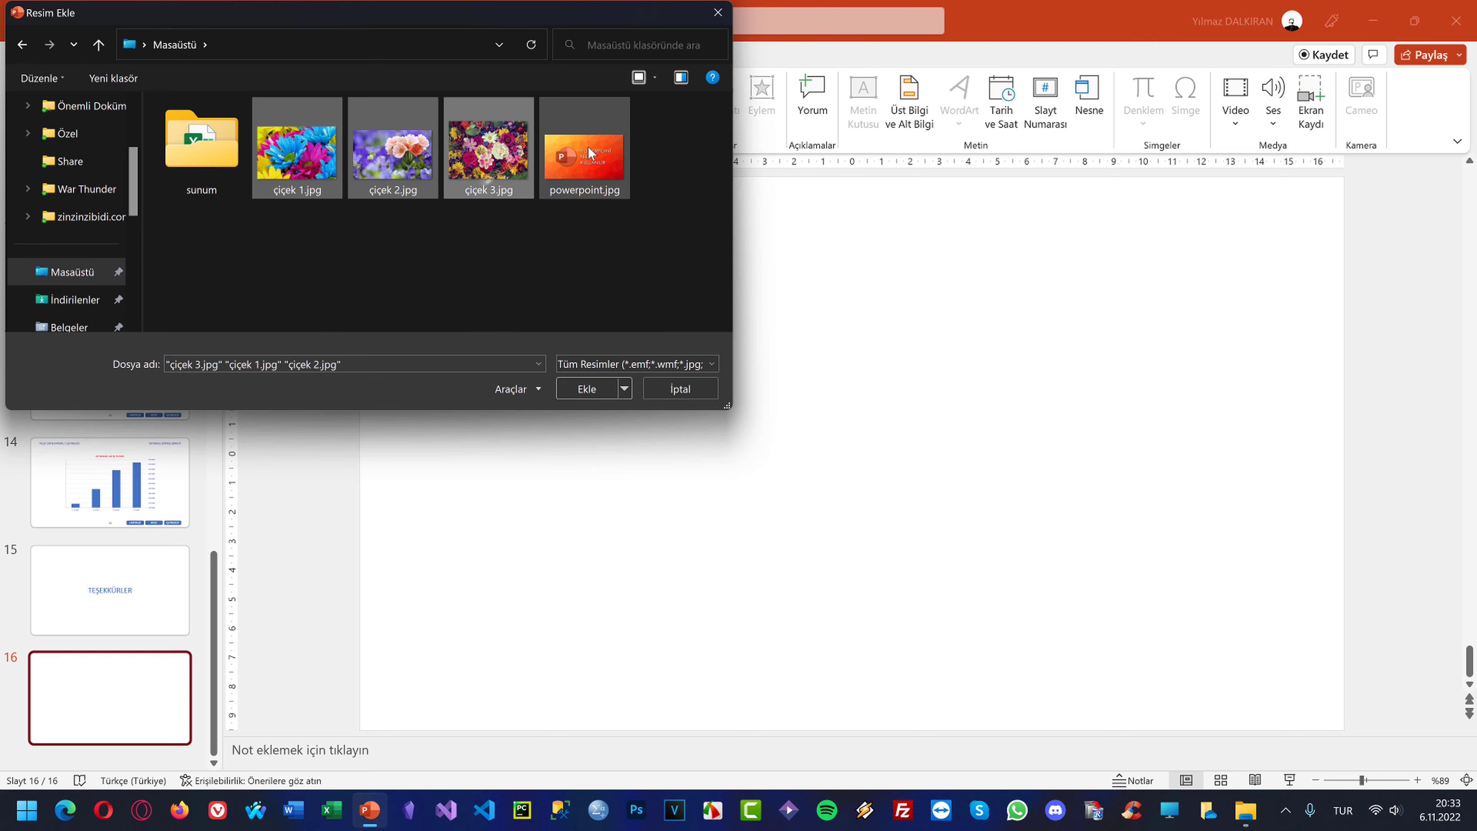
Insert the three flower photos, then shrink and place the large and purple photos
click(588, 389)
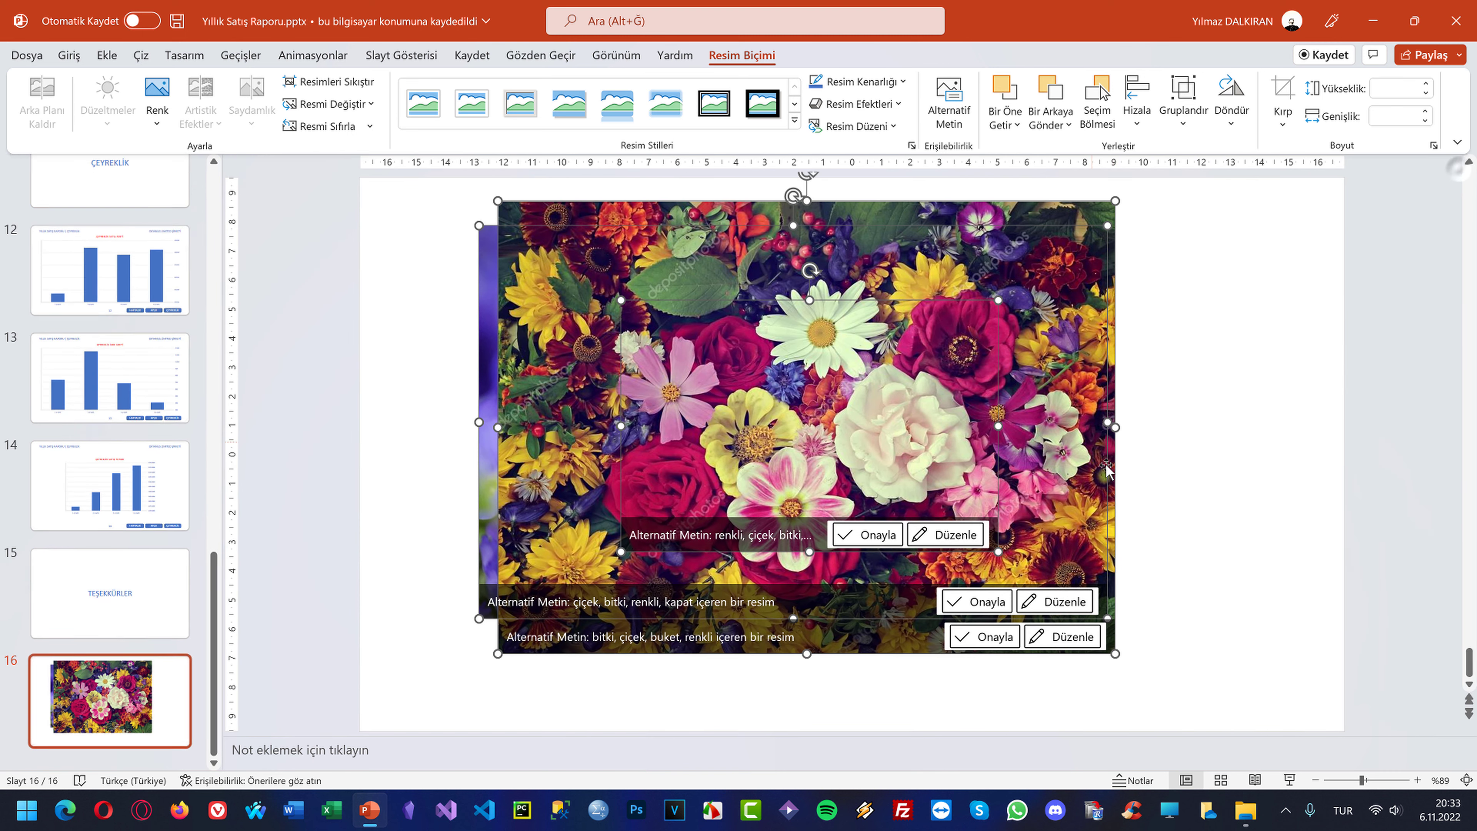
click(1105, 468)
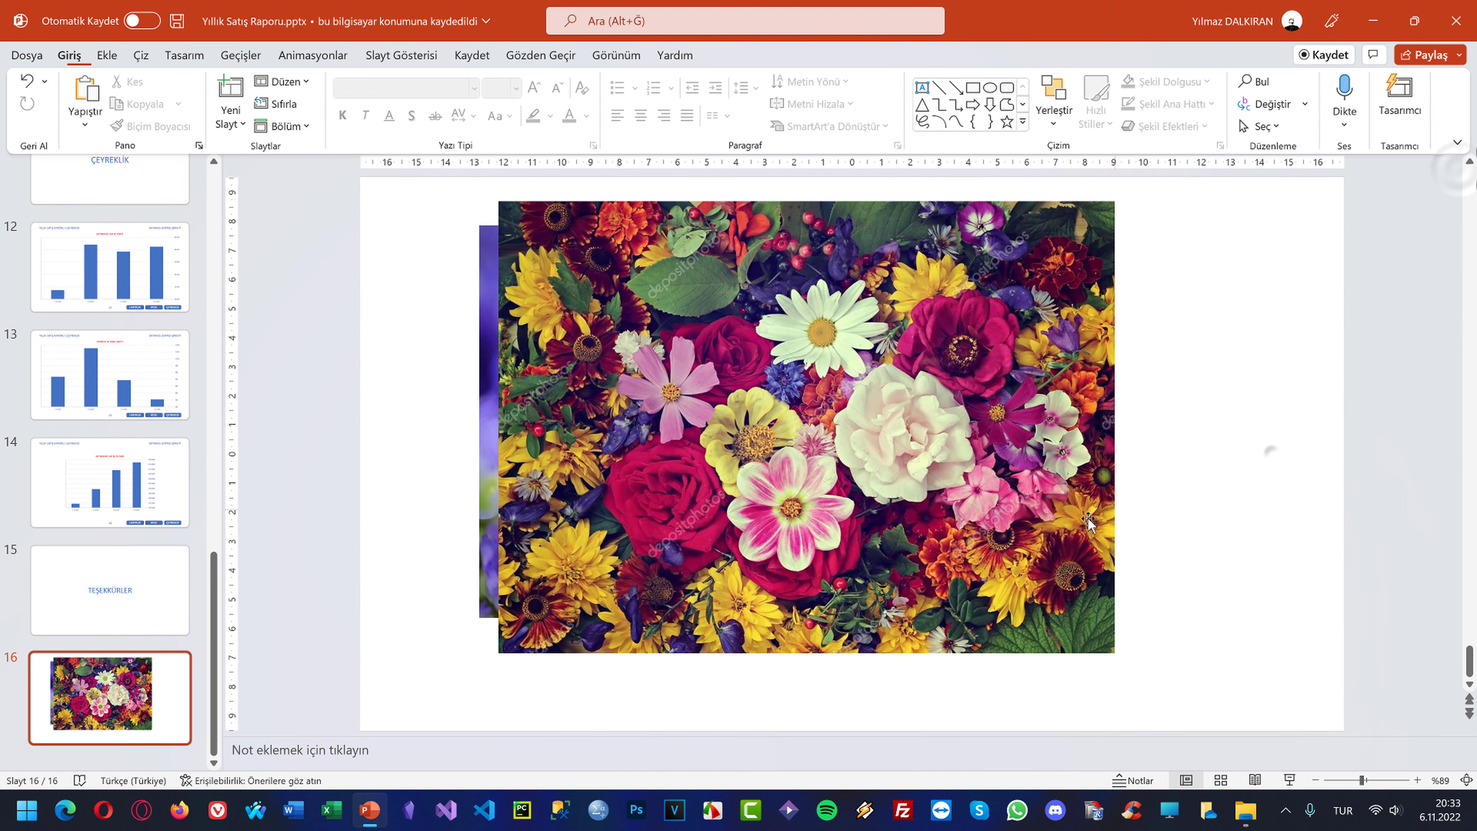
mouse_move(1055, 512)
mouse_down()
mouse_move(1015, 541)
mouse_move(1221, 523)
mouse_up()
click(1086, 619)
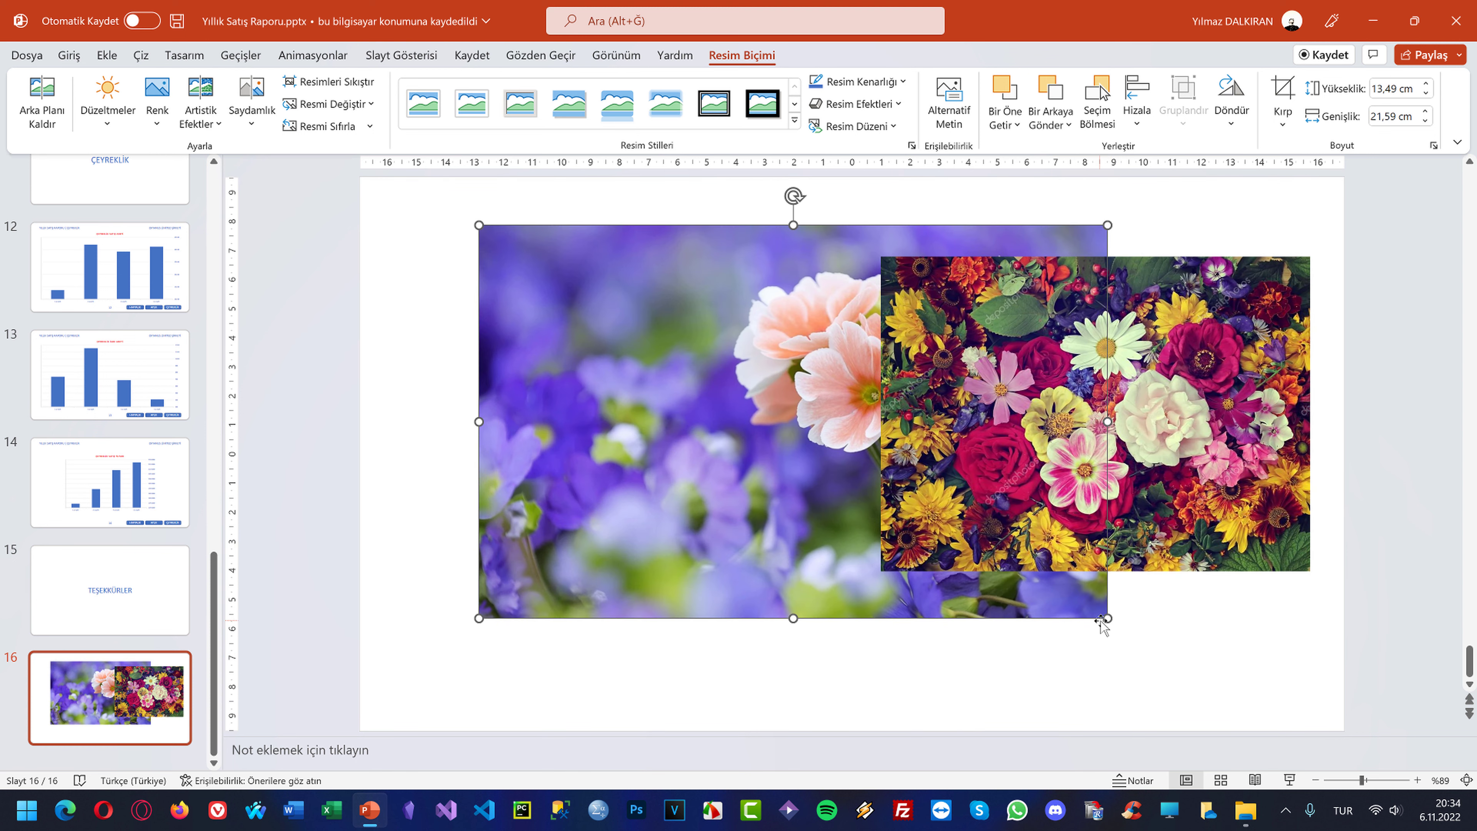
drag(1086, 619, 764, 416)
drag(542, 409, 470, 547)
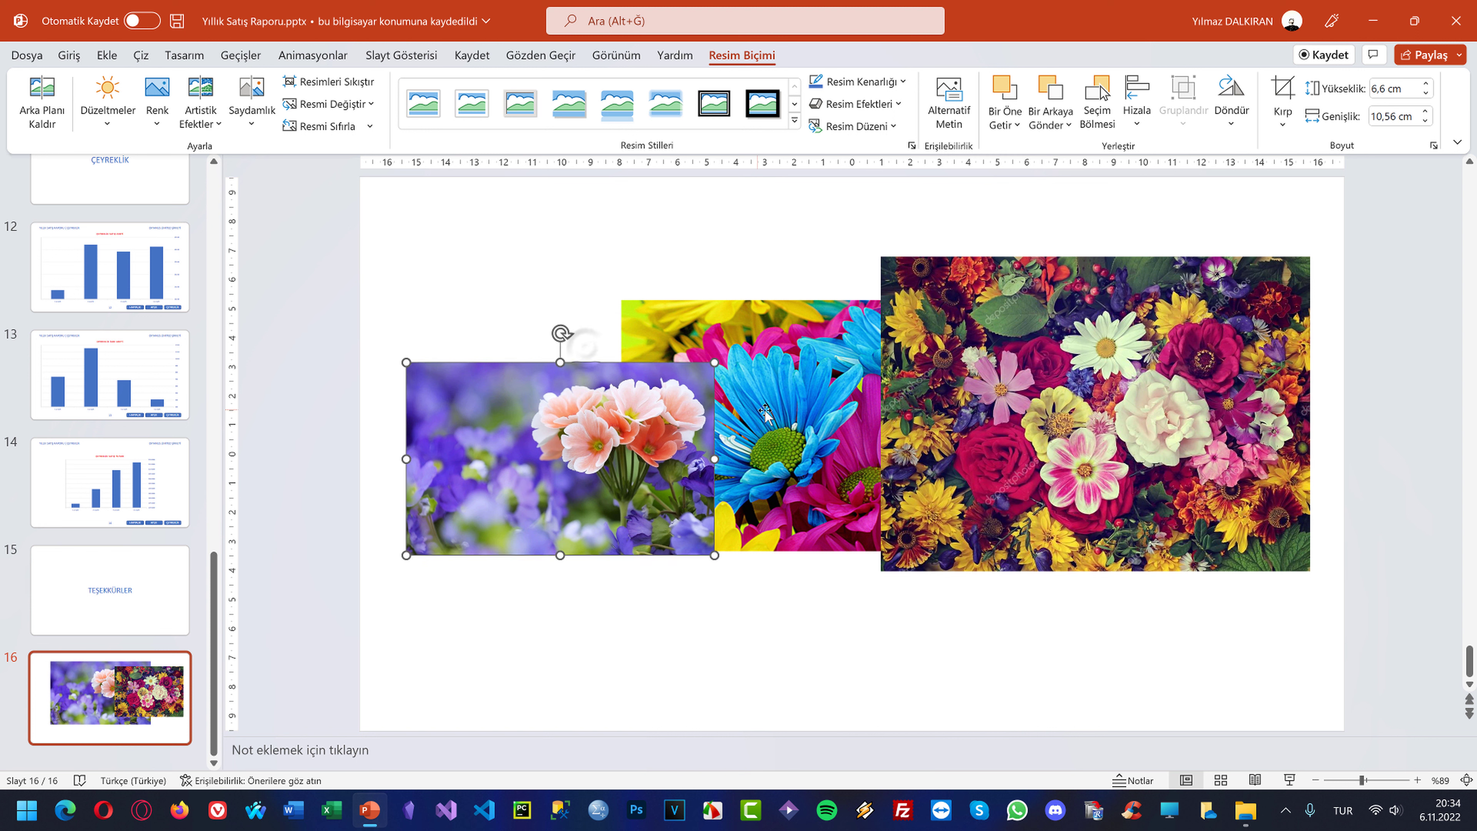
Shrink the blue photo and shift all three photos into an overlapping layout
click(768, 416)
mouse_move(621, 299)
mouse_down()
mouse_move(730, 364)
mouse_move(535, 202)
mouse_move(647, 274)
mouse_up()
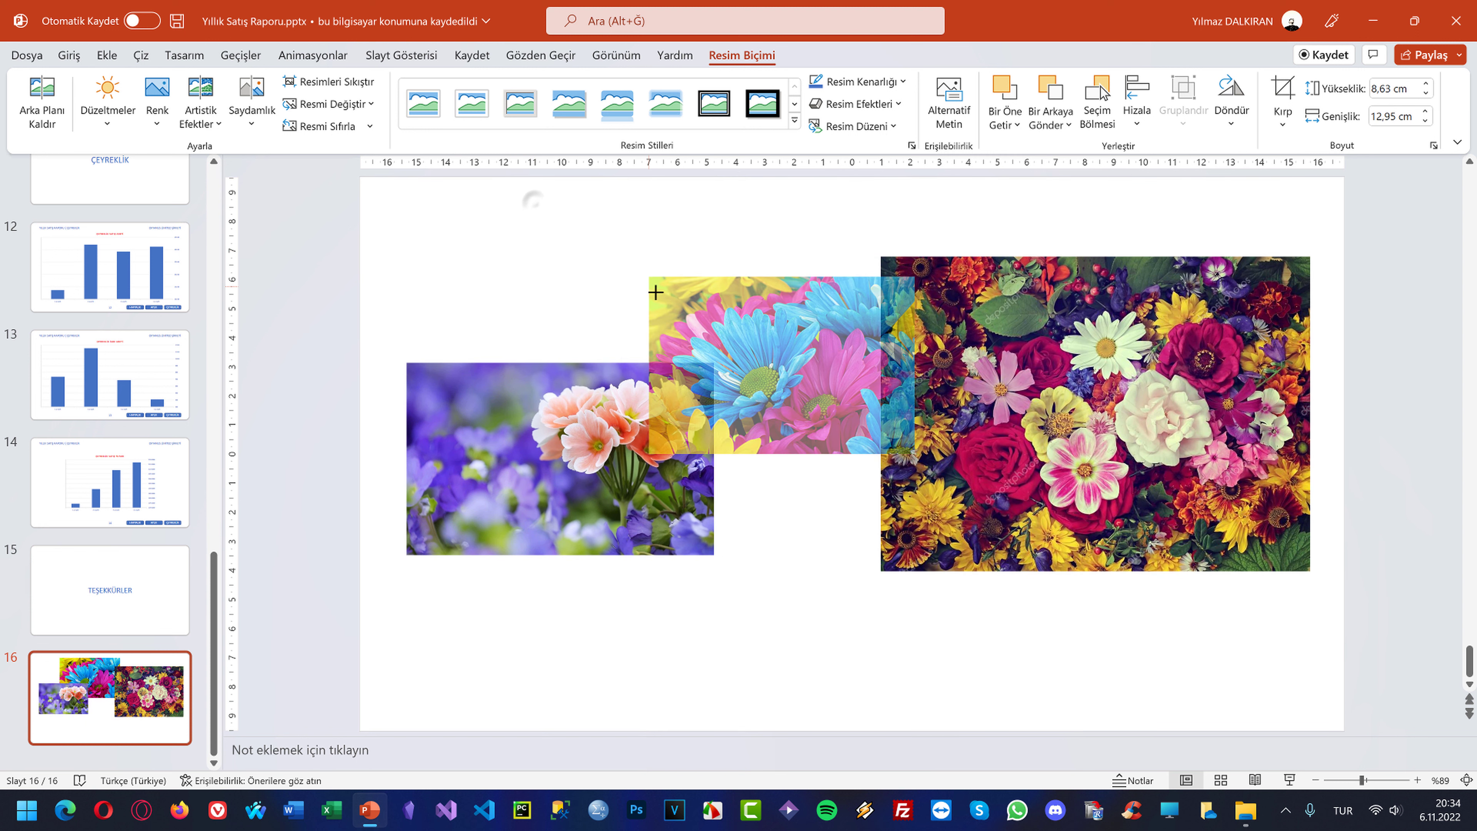
drag(756, 360, 715, 360)
drag(1075, 422, 999, 493)
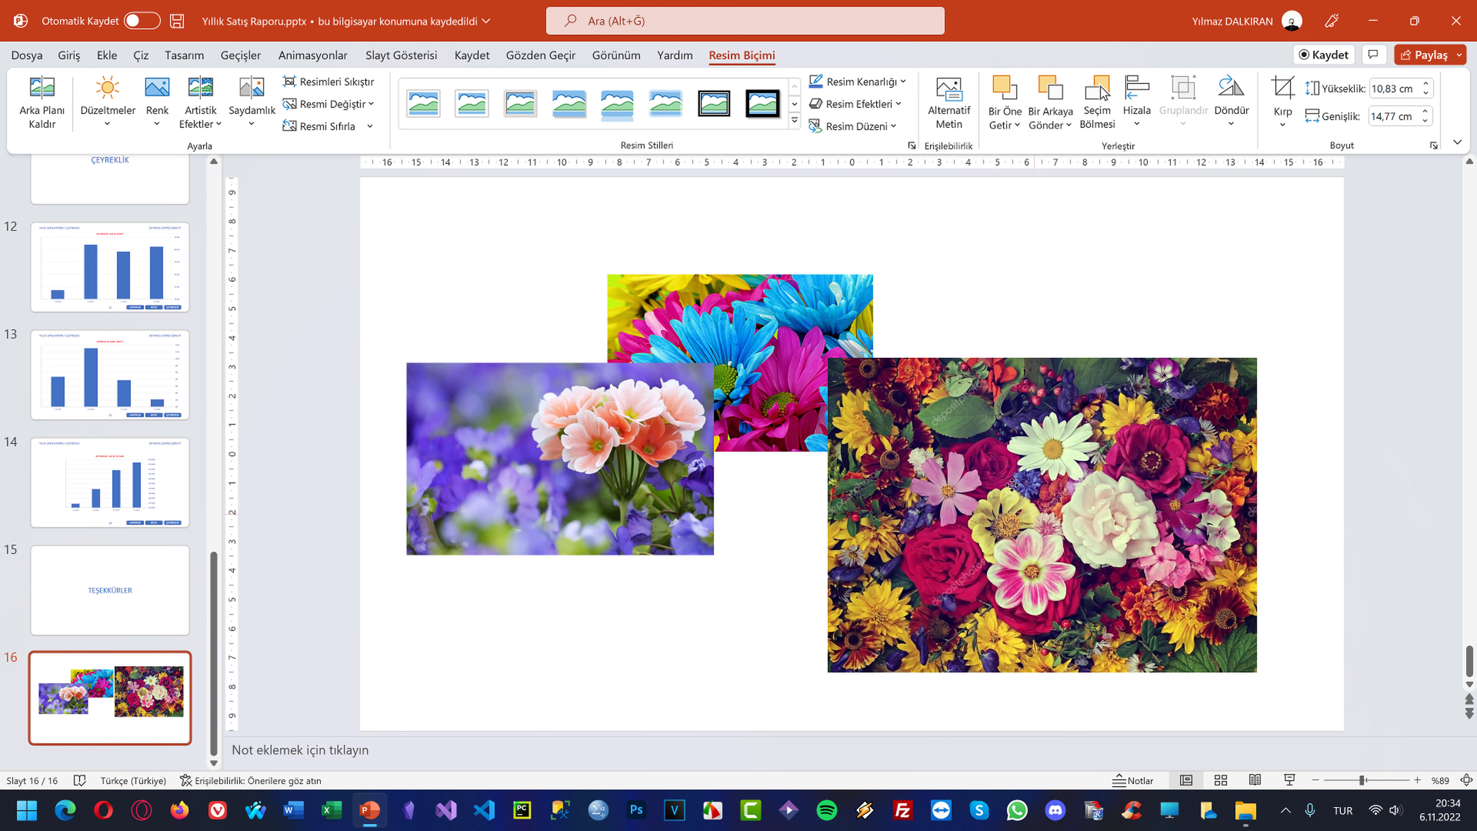
drag(611, 469, 790, 480)
click(930, 448)
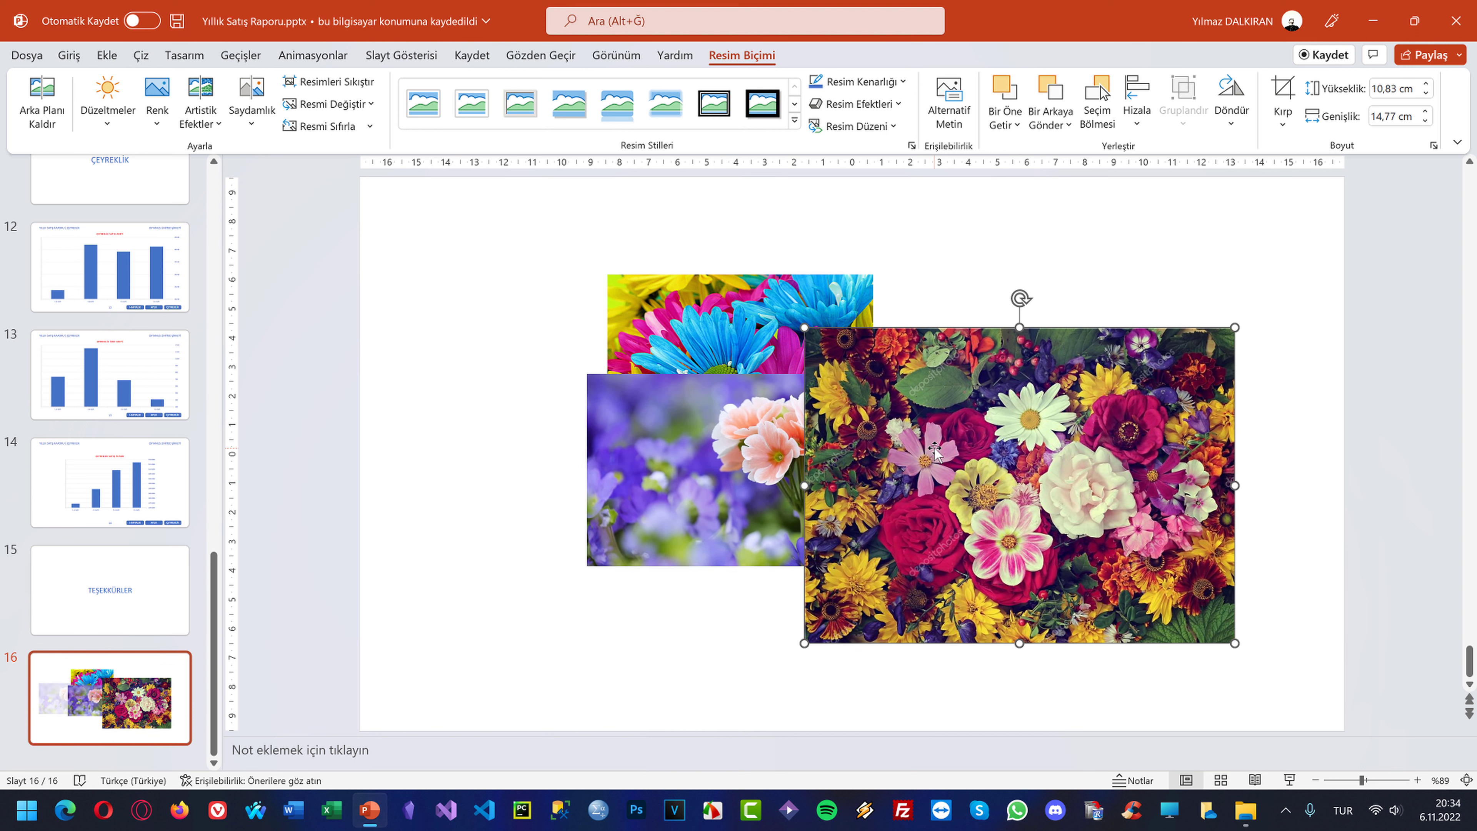
drag(910, 444, 872, 438)
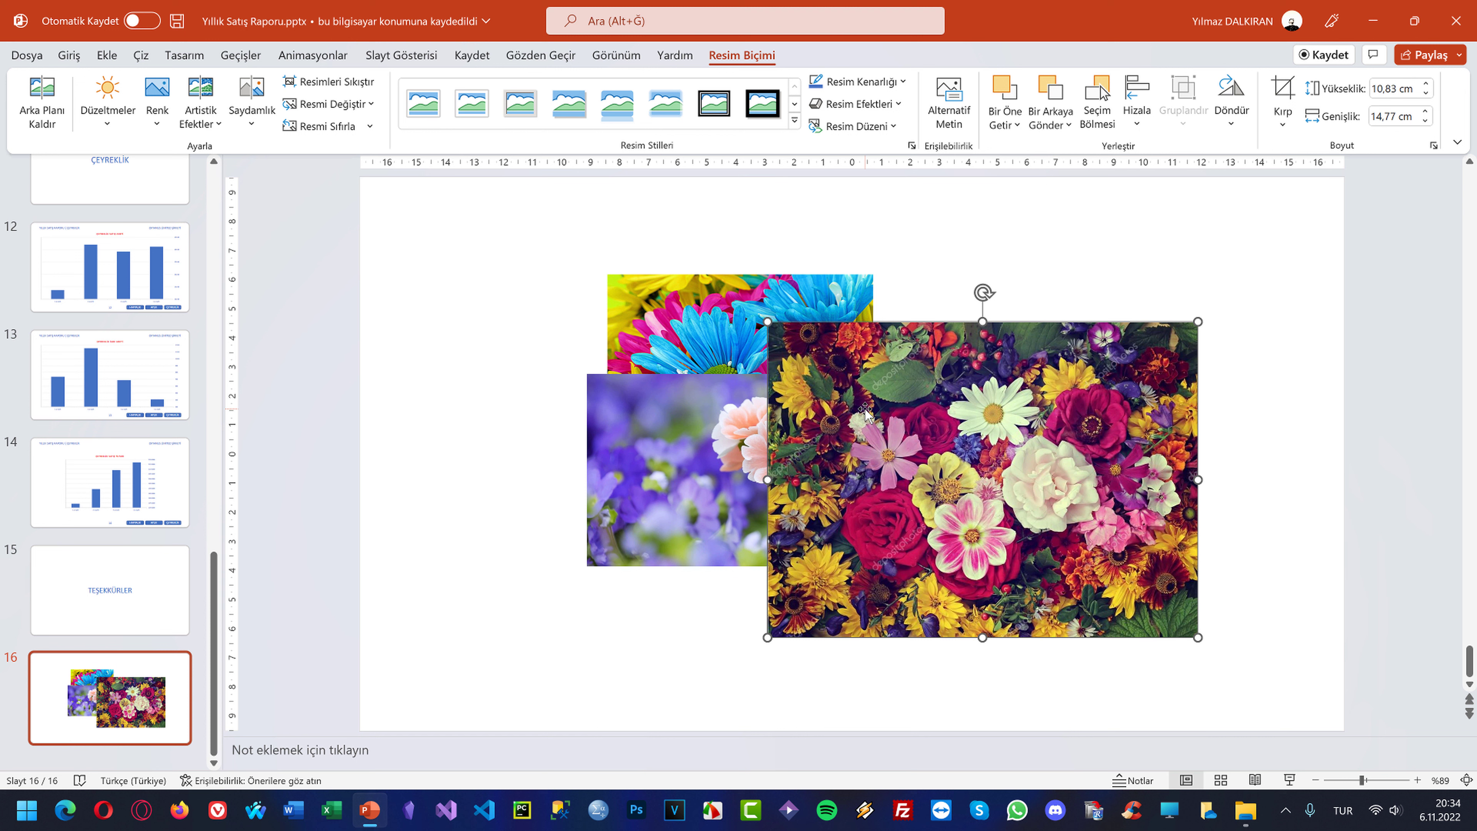
Send the large bouquet photo backward twice, behind the purple and blue photos
click(1046, 121)
click(1078, 150)
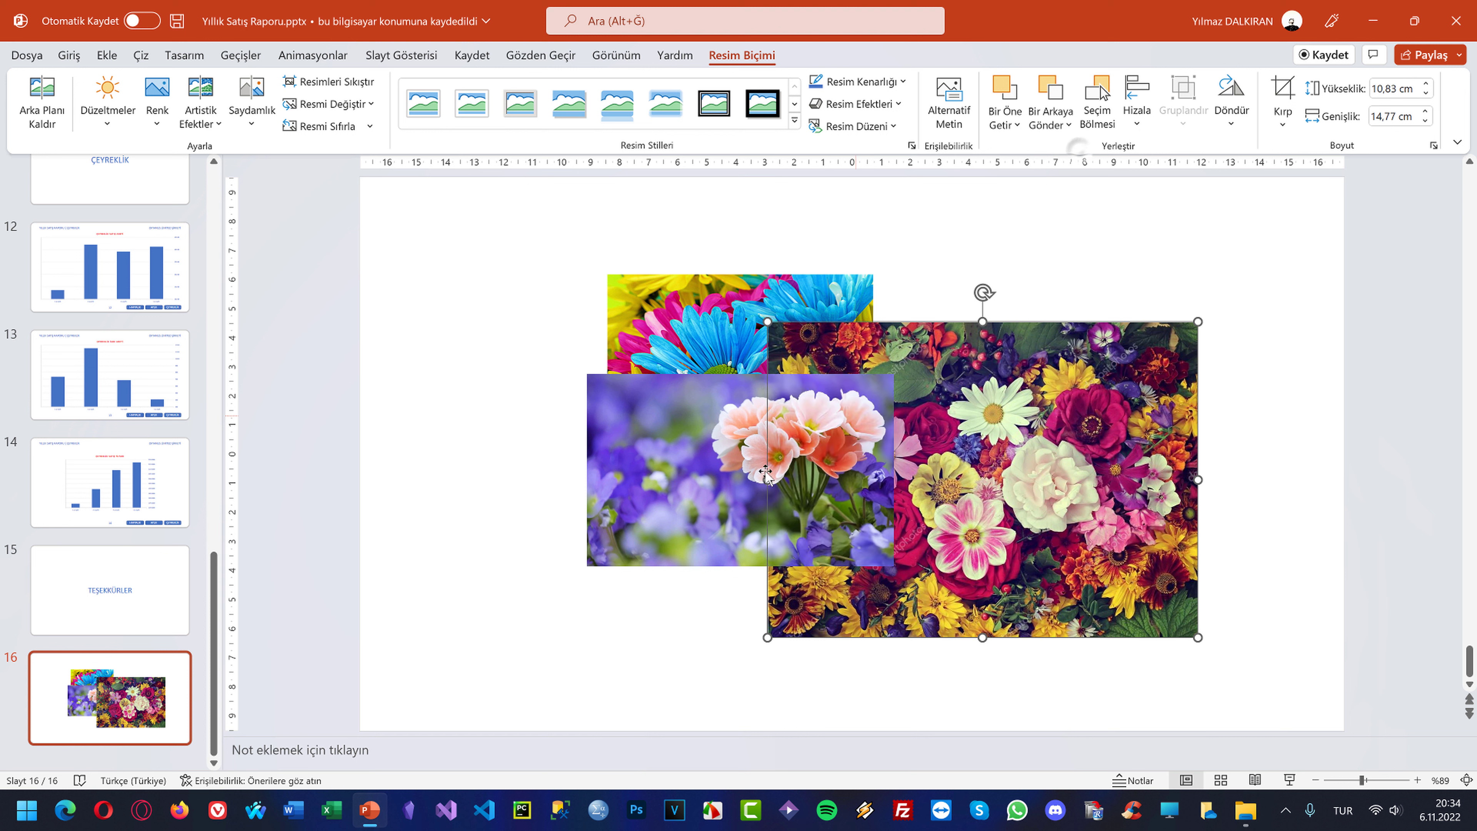
click(1049, 122)
click(1078, 150)
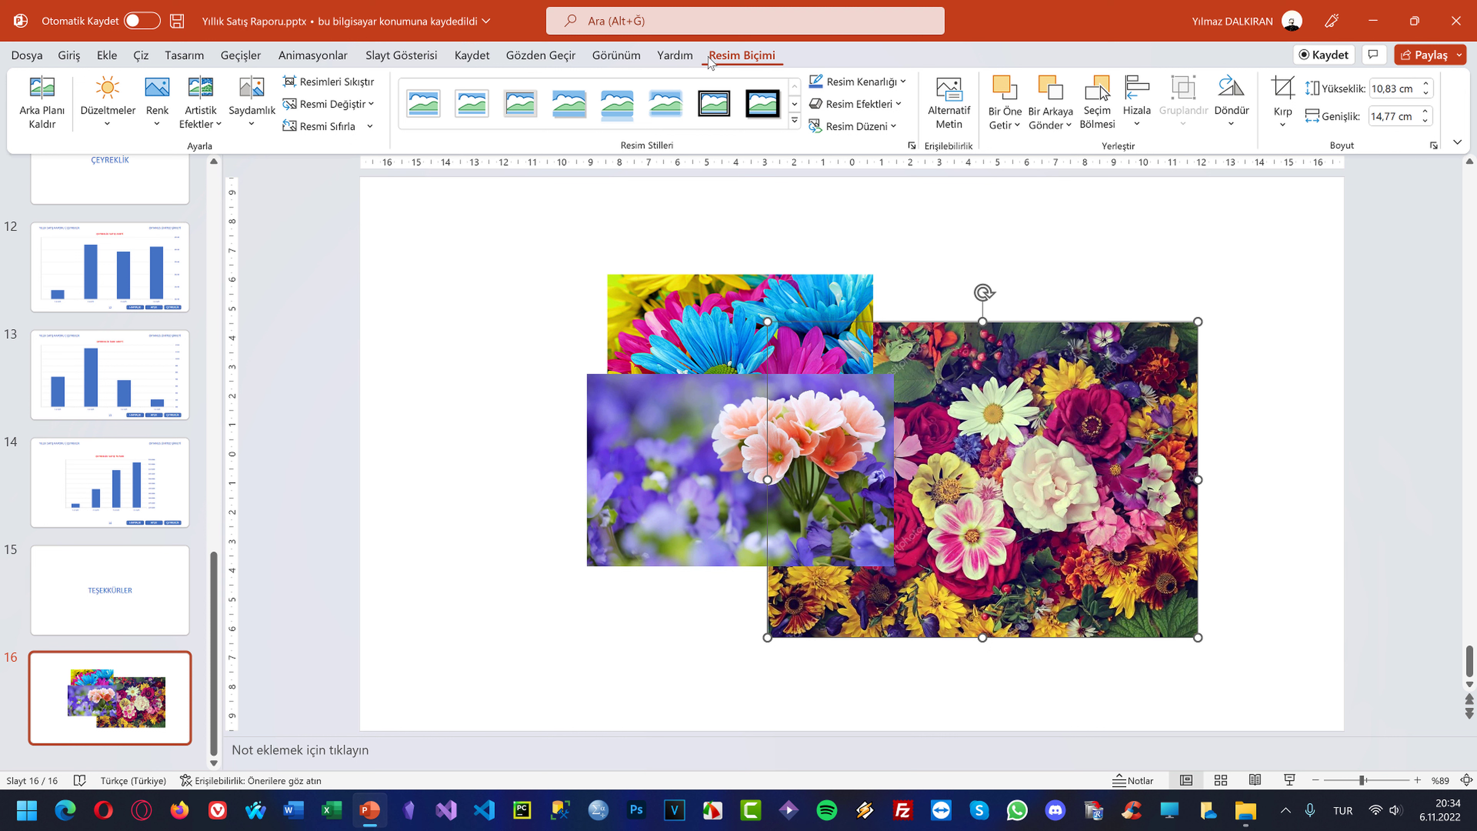
Bring the large photo to front, then bring the purple photo to front and nudge it down-left
click(1005, 119)
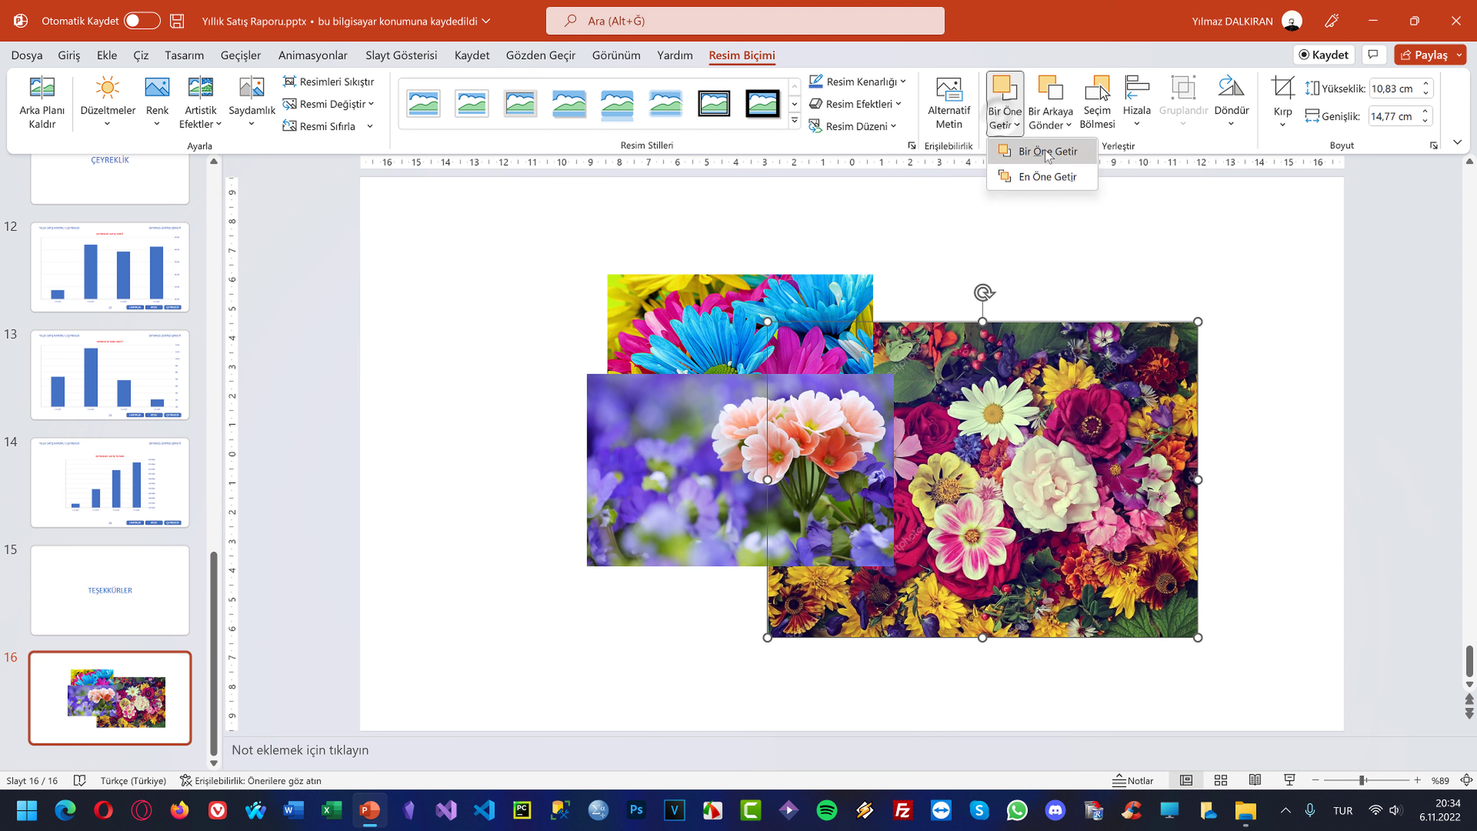
click(1043, 178)
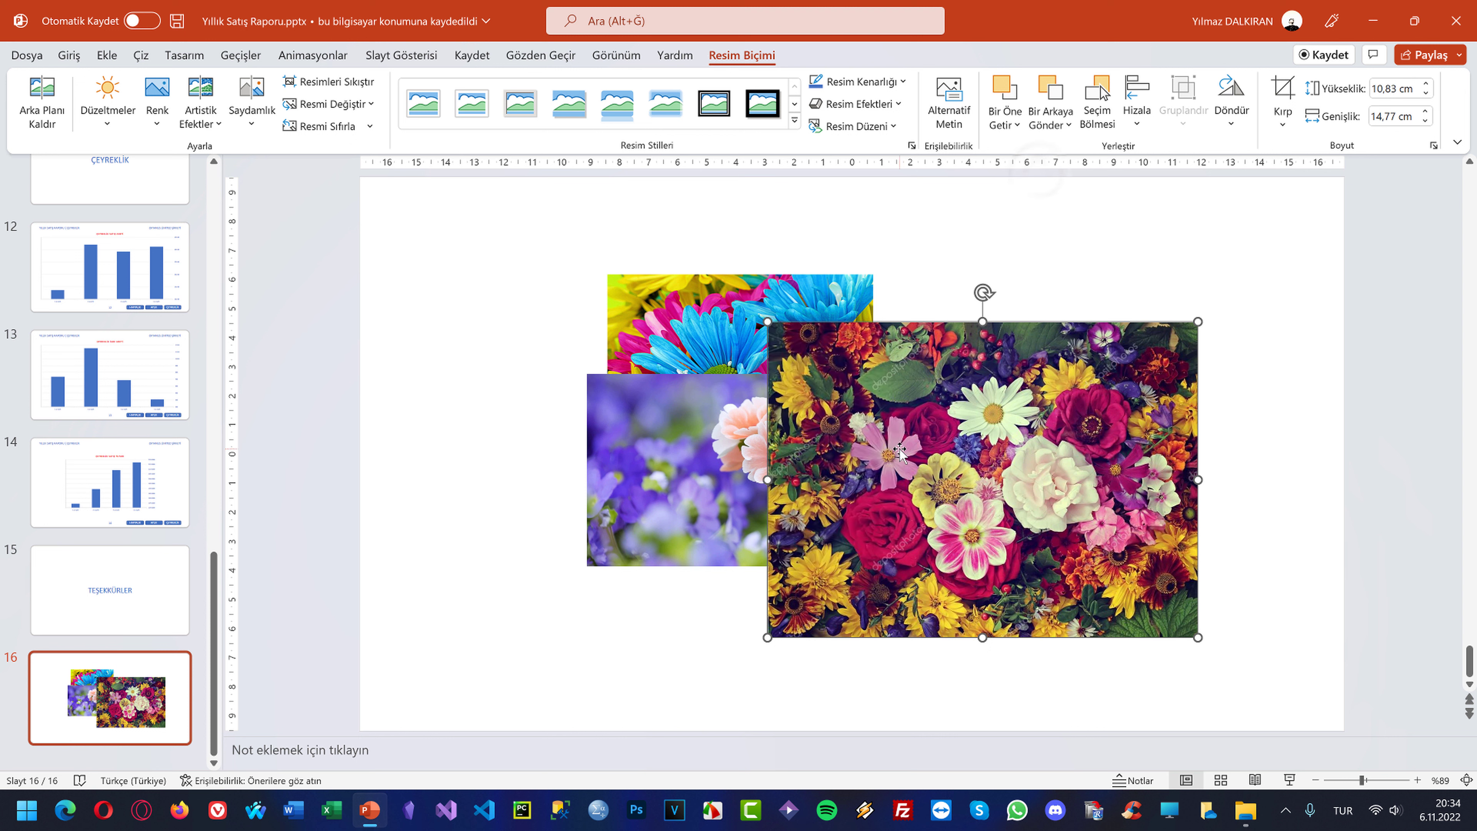
click(676, 414)
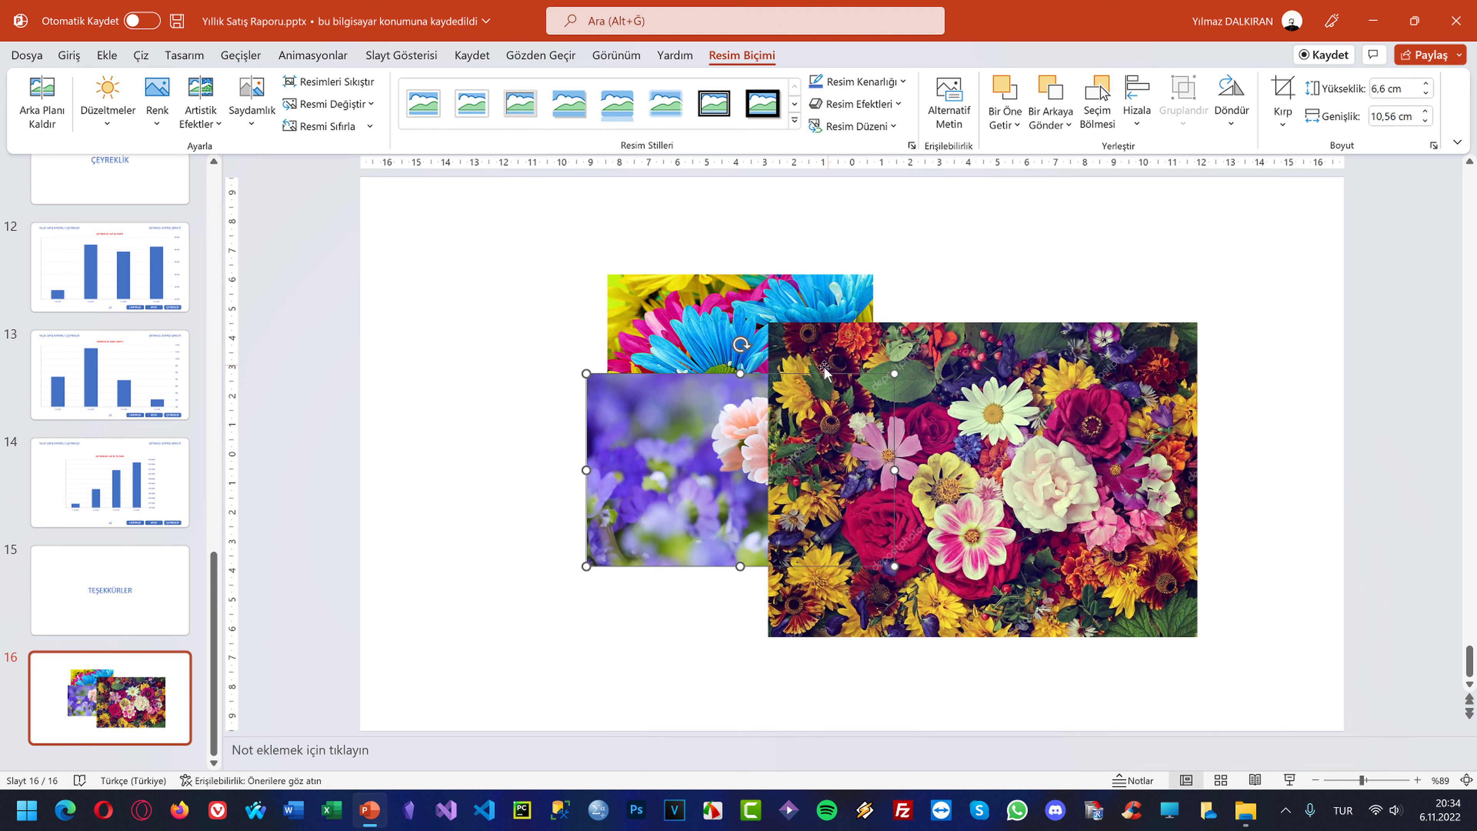
click(75, 55)
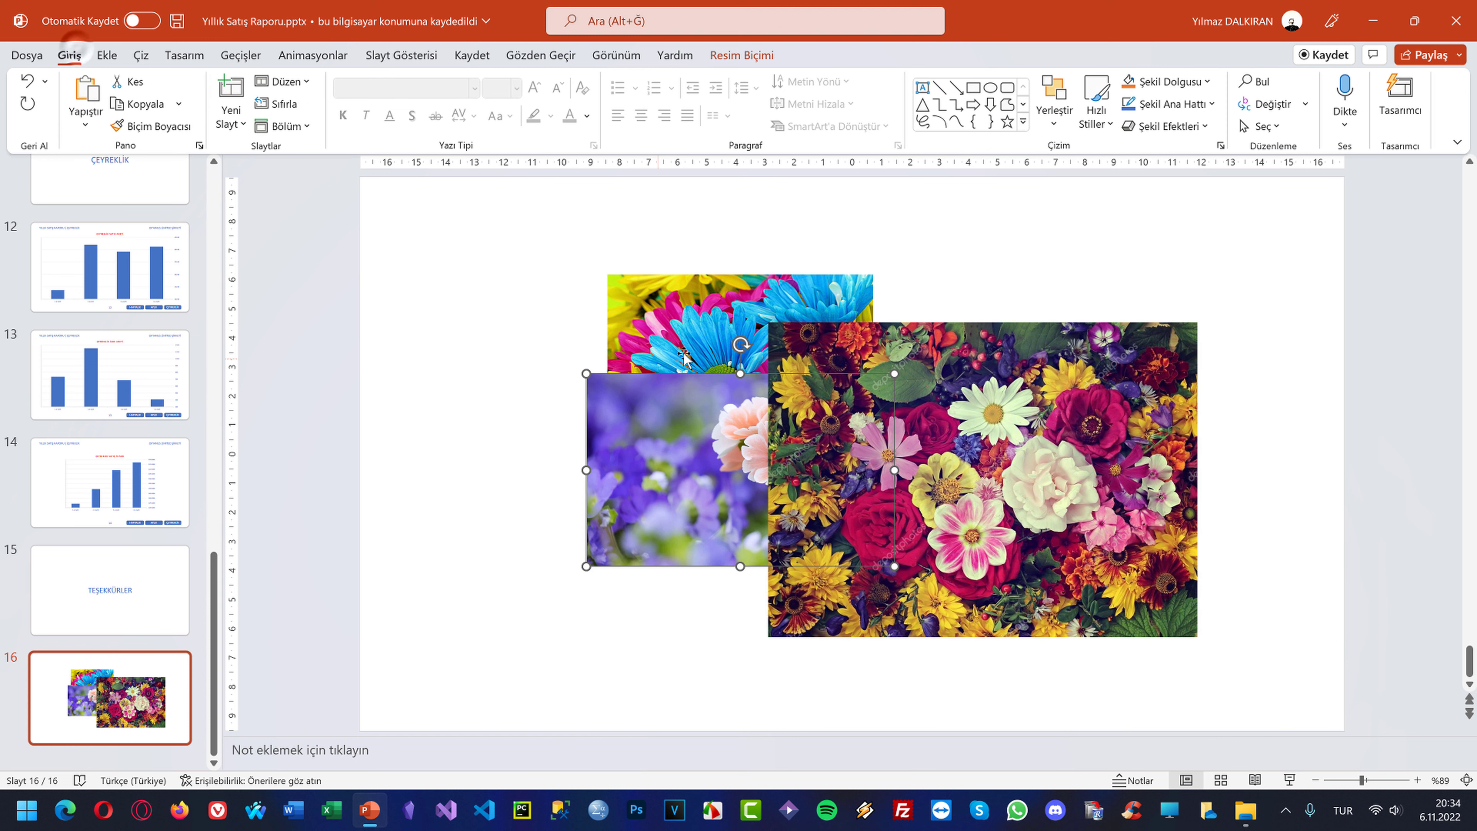
right_click(692, 441)
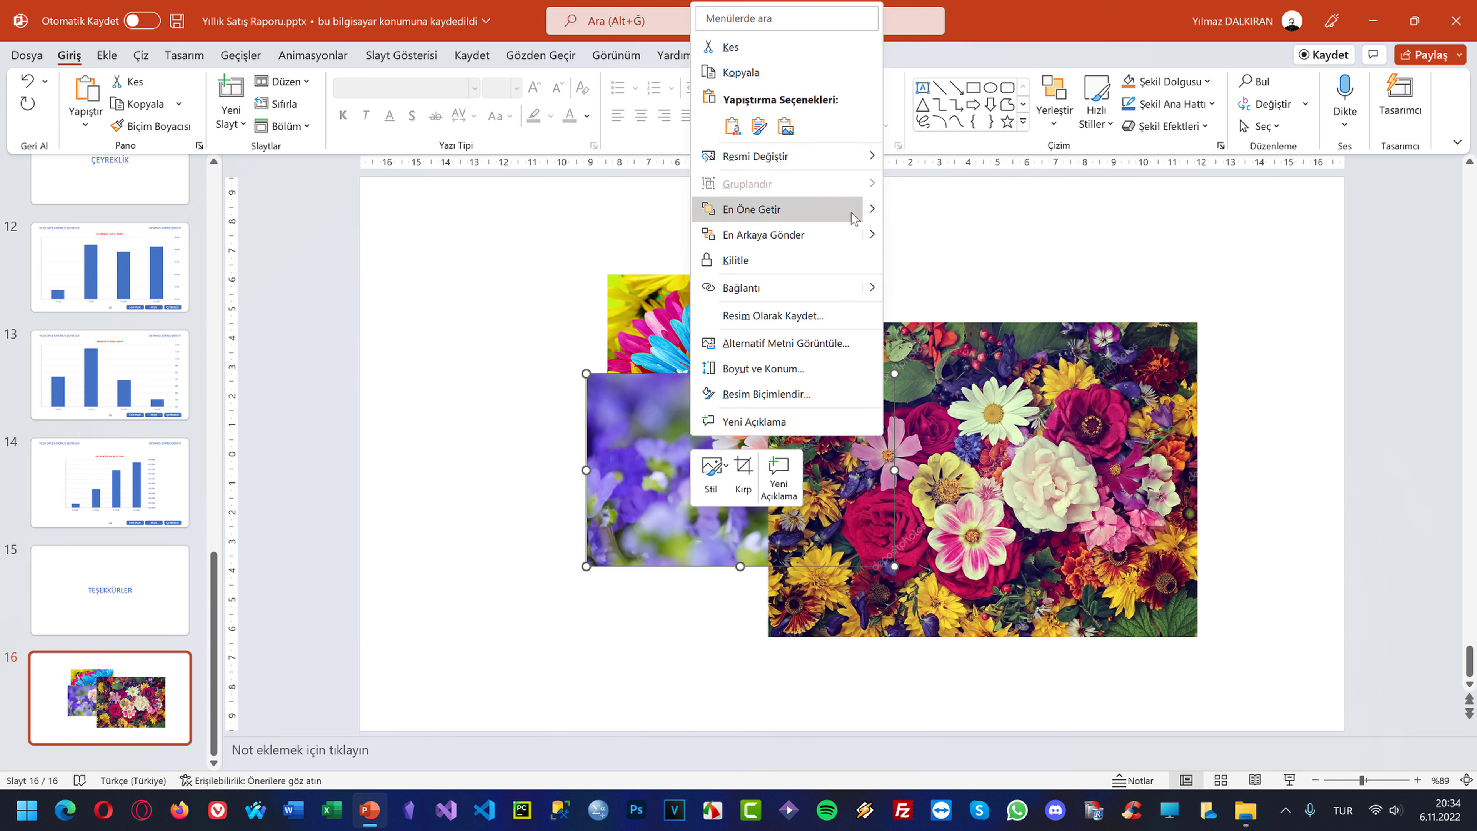
mouse_move(771, 209)
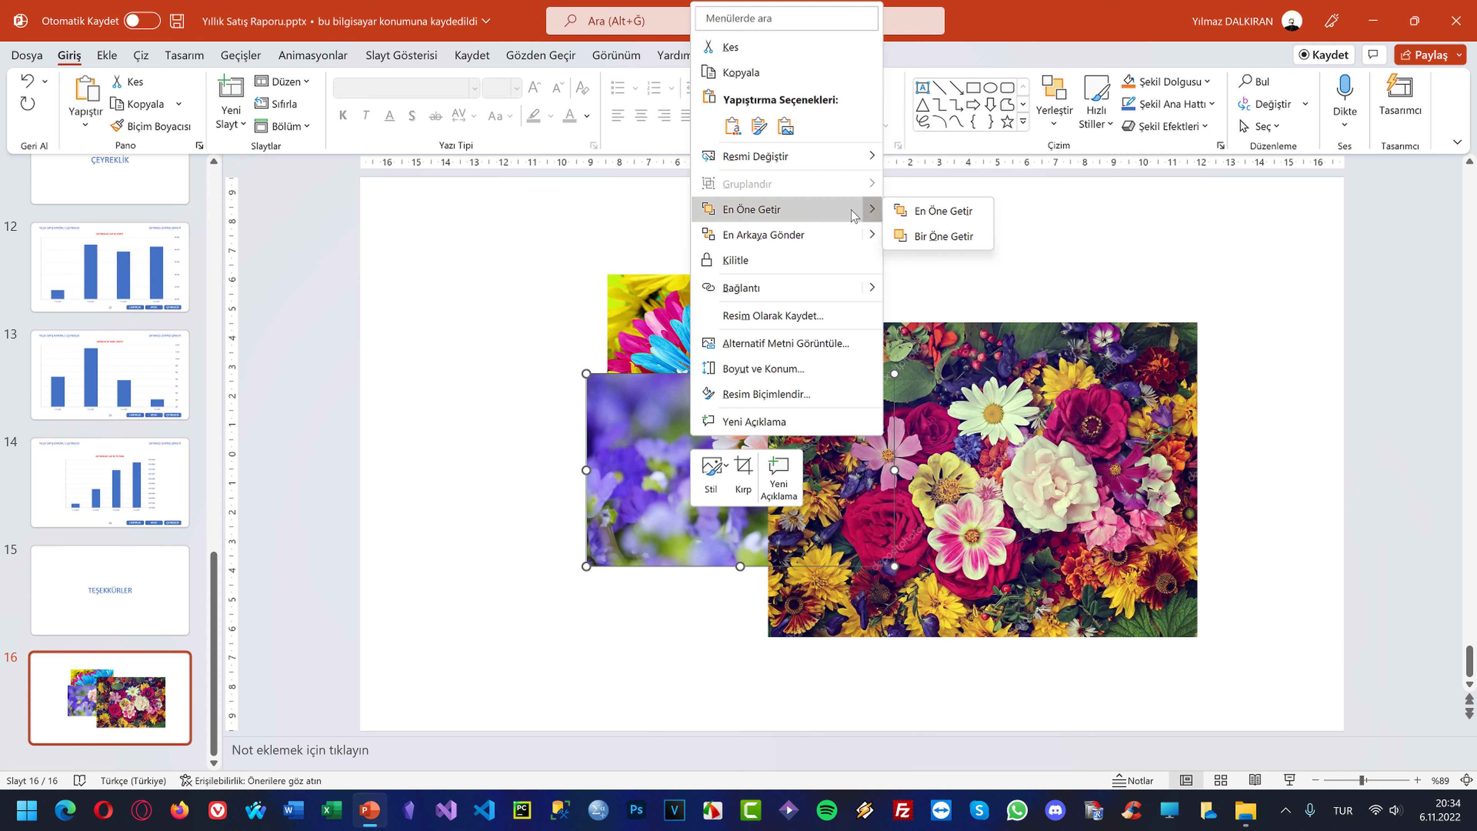
click(790, 210)
drag(748, 499, 716, 542)
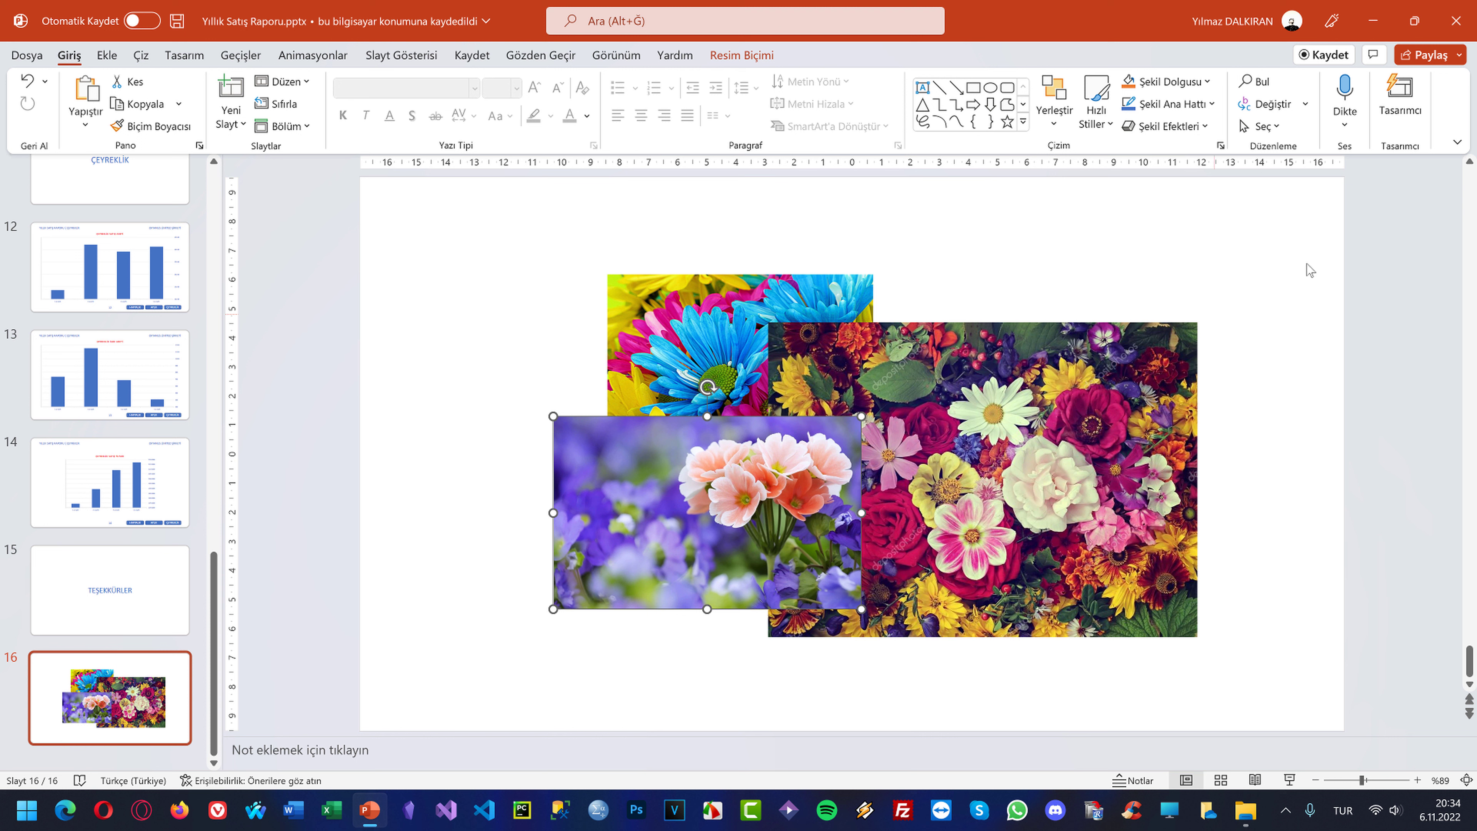
Open the Selection Pane and select the collage pictures in turn, ending on Resim 6
click(1283, 131)
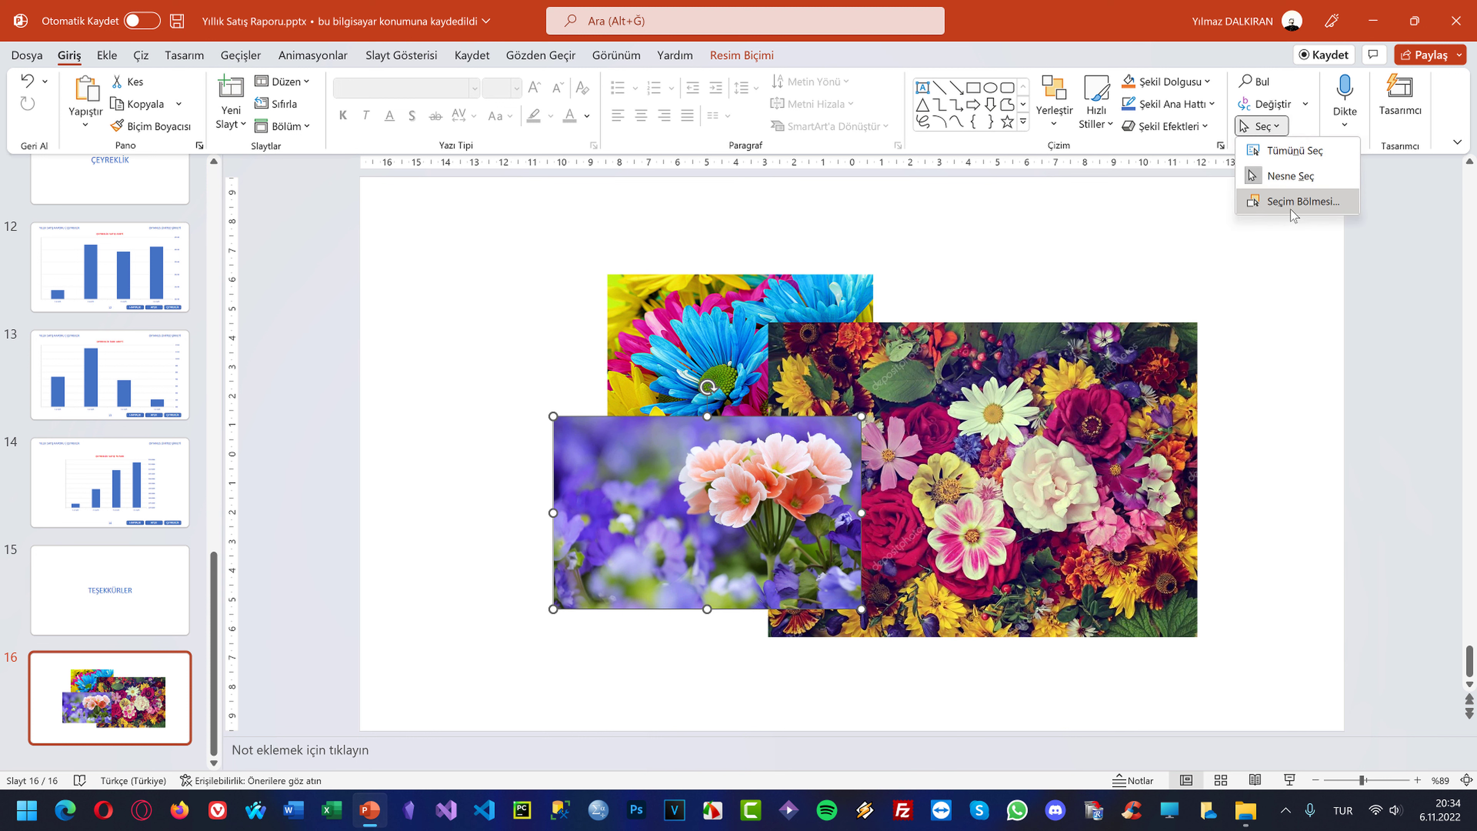
click(1300, 201)
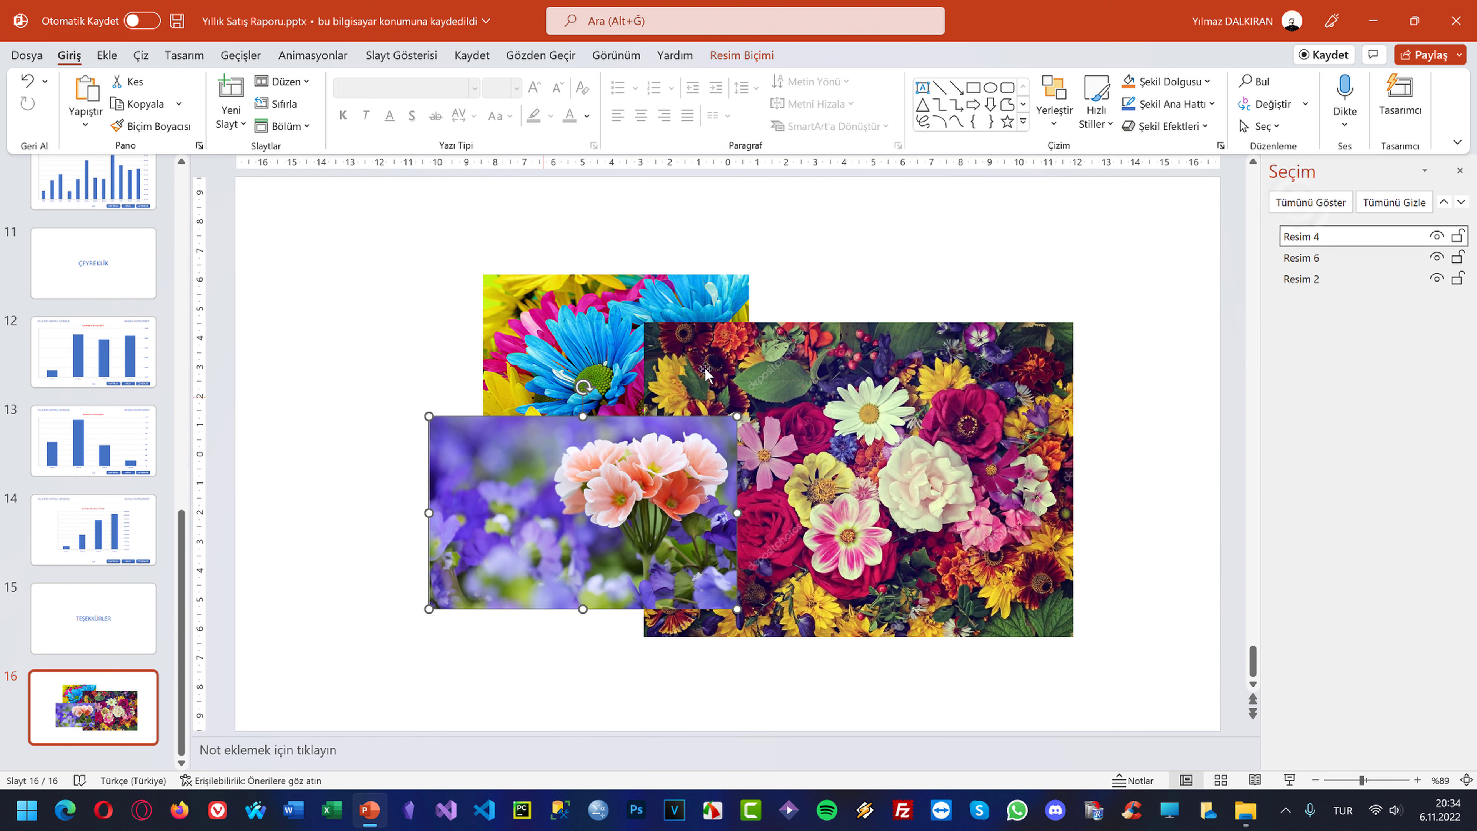
click(625, 319)
click(676, 331)
click(581, 541)
click(965, 265)
click(944, 352)
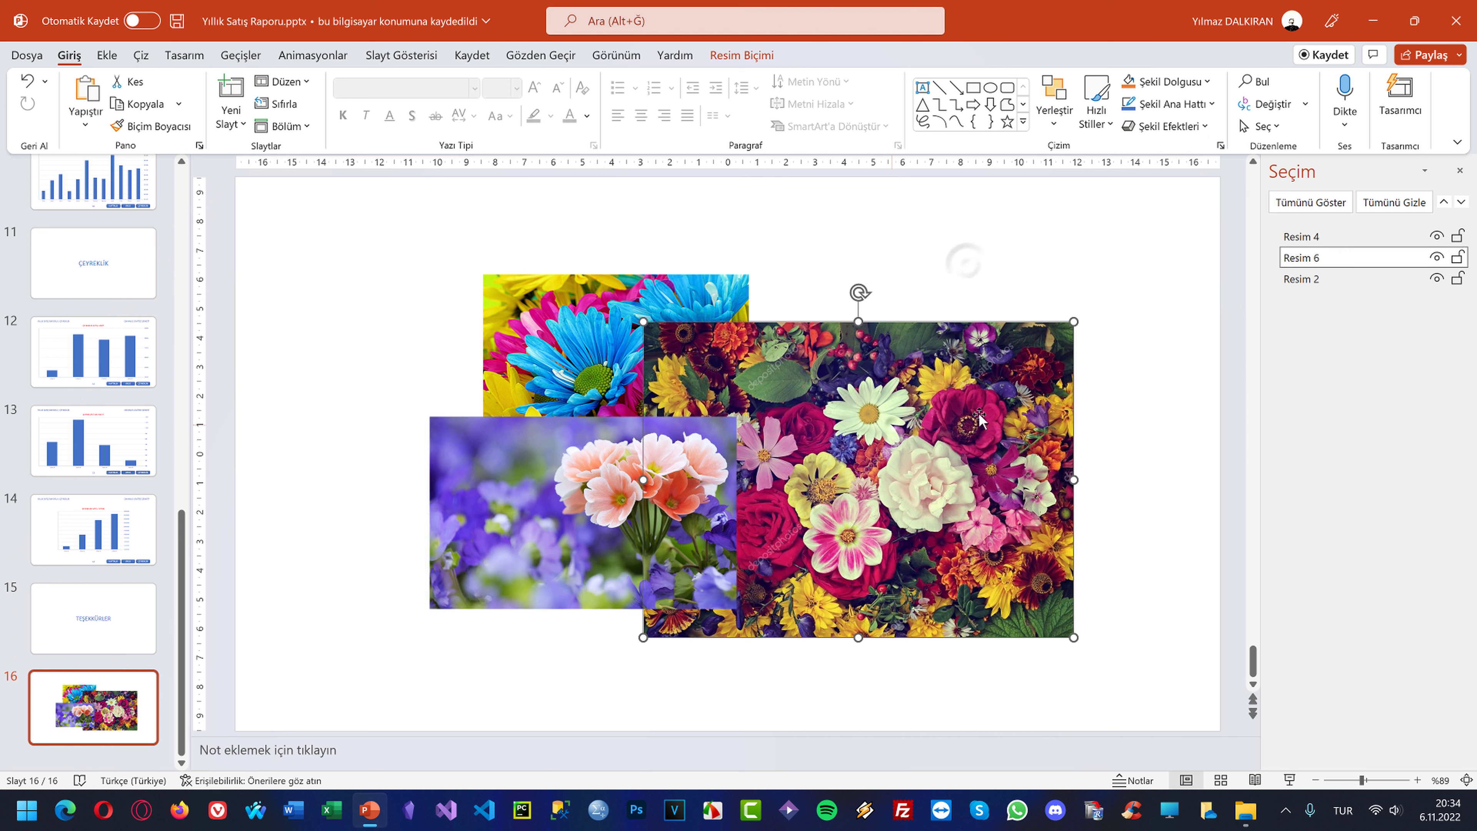
Hide Resim 6 and Resim 2 to reposition the purple photo, then show them again
click(1436, 257)
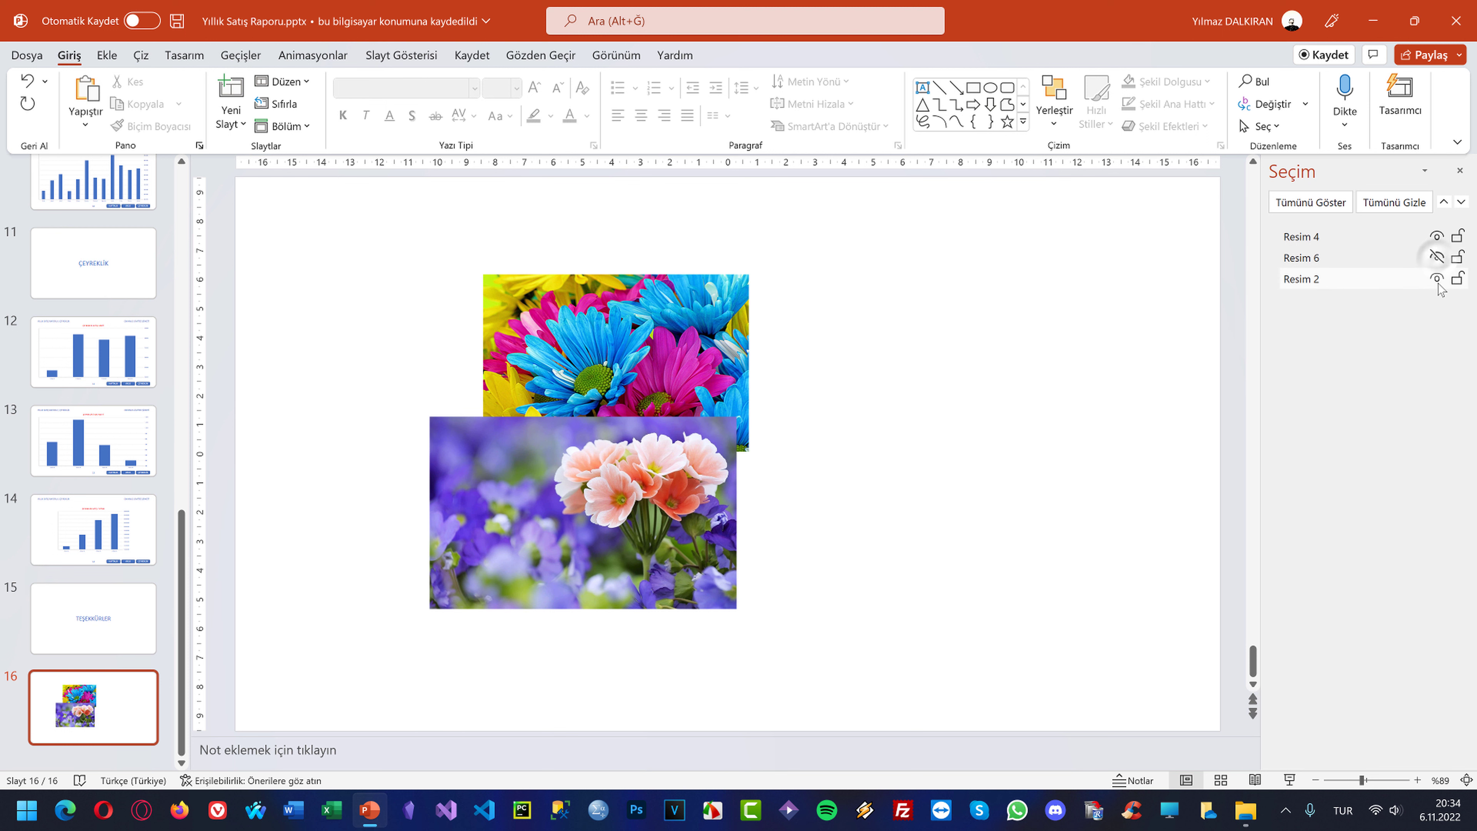
click(1436, 278)
mouse_move(587, 499)
mouse_down()
mouse_move(648, 441)
mouse_move(731, 468)
mouse_up()
click(1436, 257)
click(1436, 278)
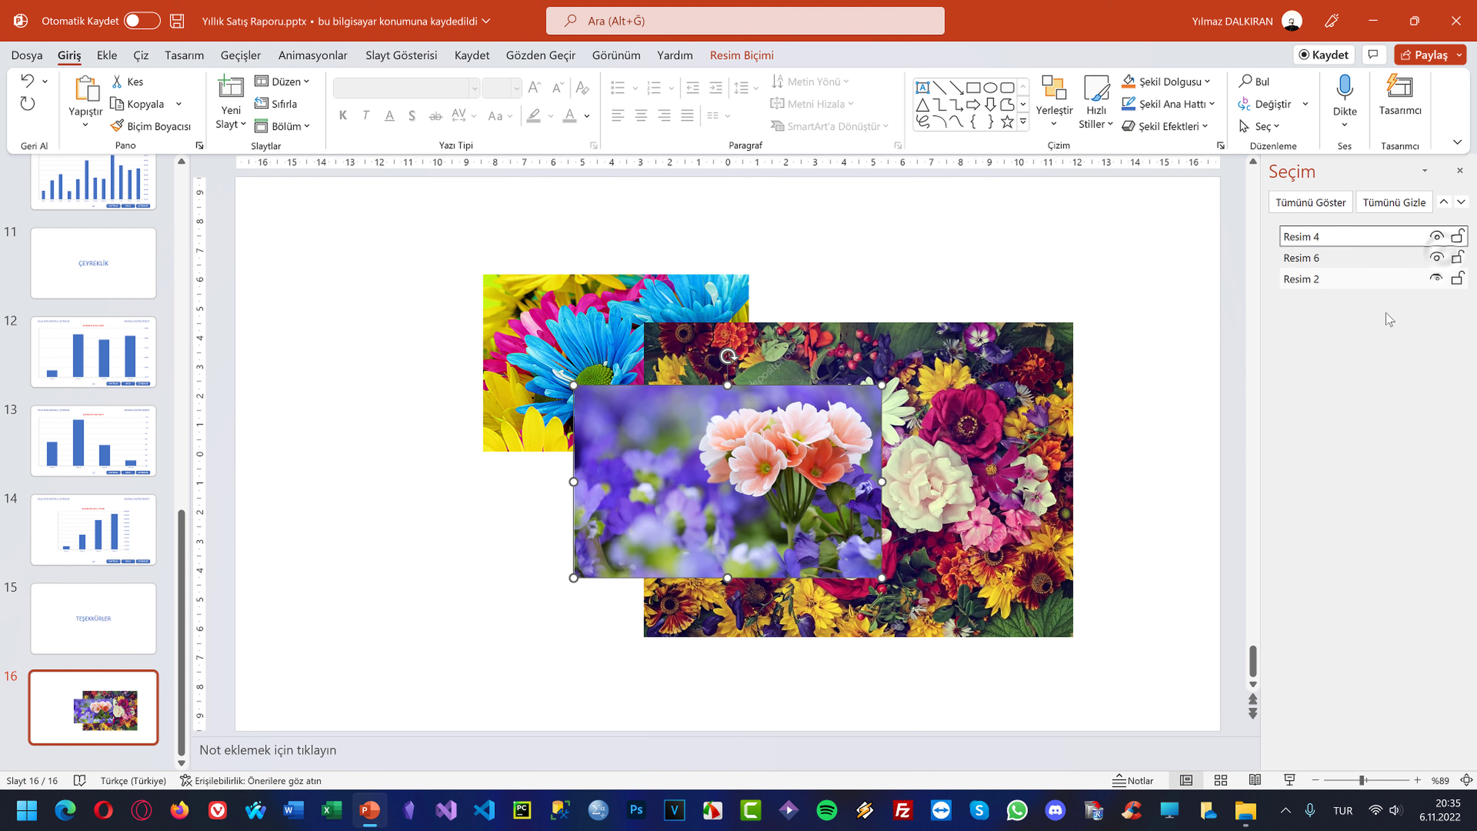
drag(687, 402, 640, 378)
Temporarily hide the purple and daisy pictures to centre the bouquet, then shift purple right
click(1332, 278)
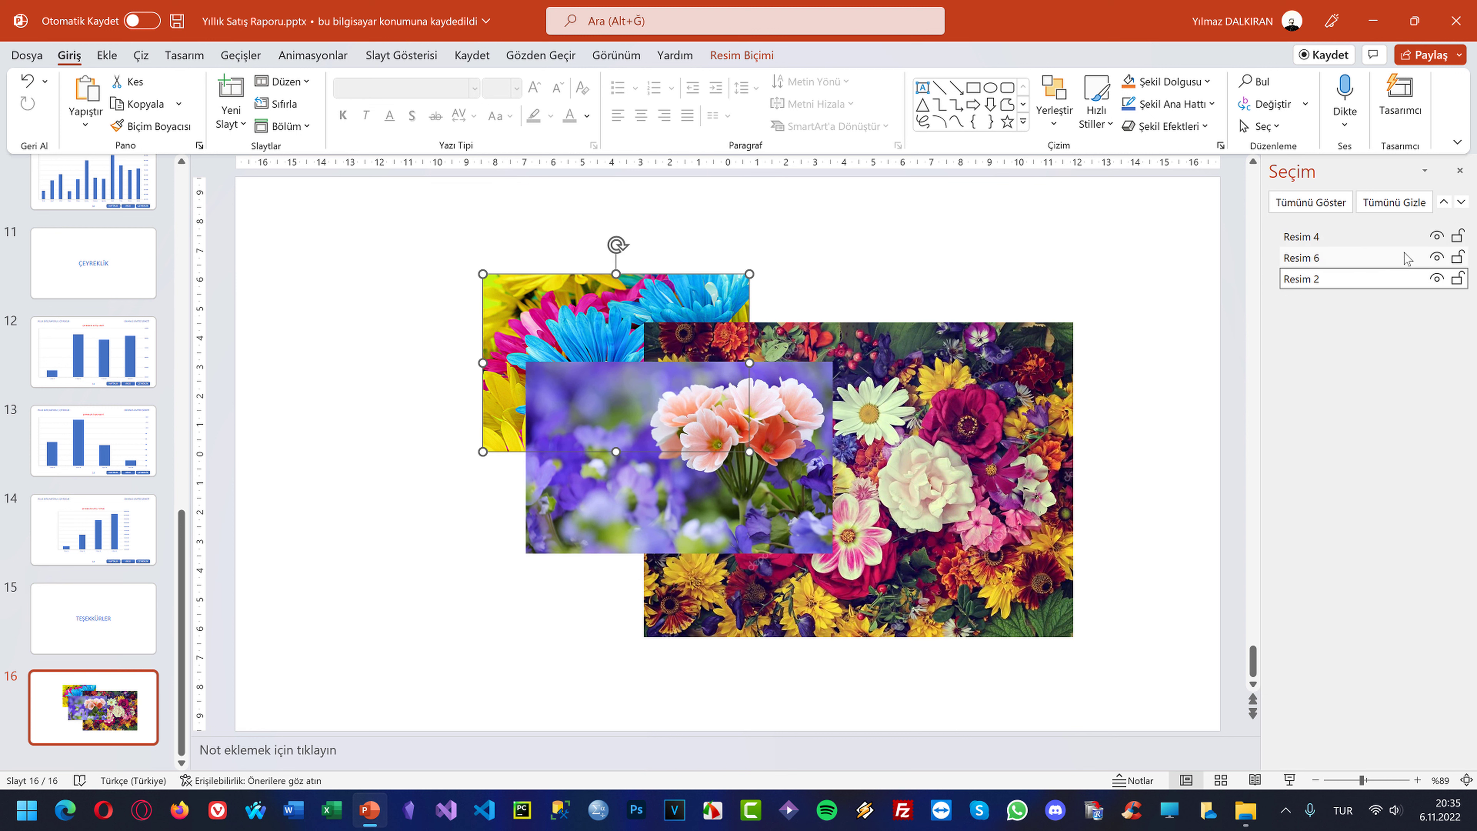
click(1436, 236)
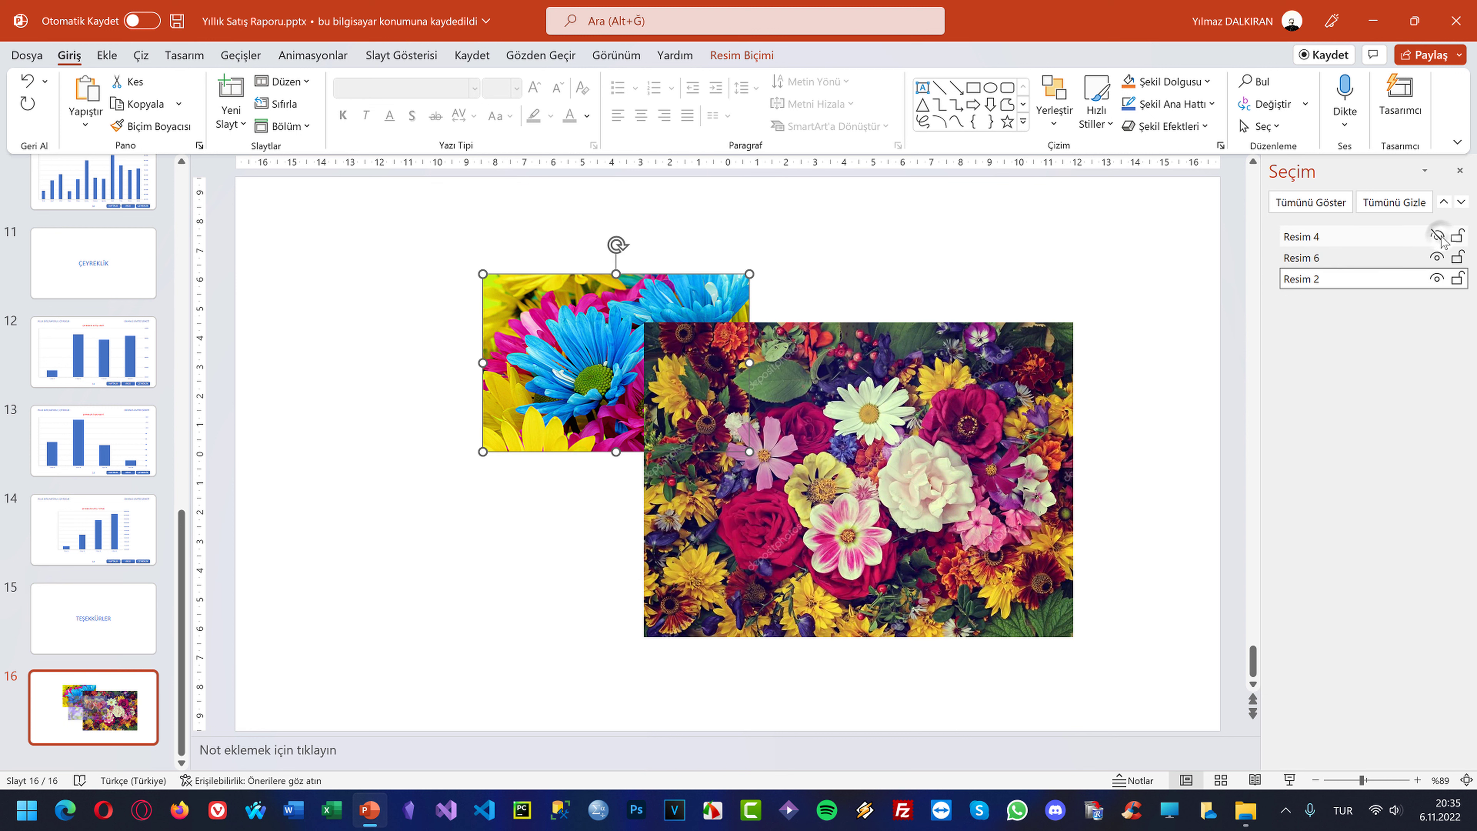
click(1436, 278)
drag(978, 483, 847, 452)
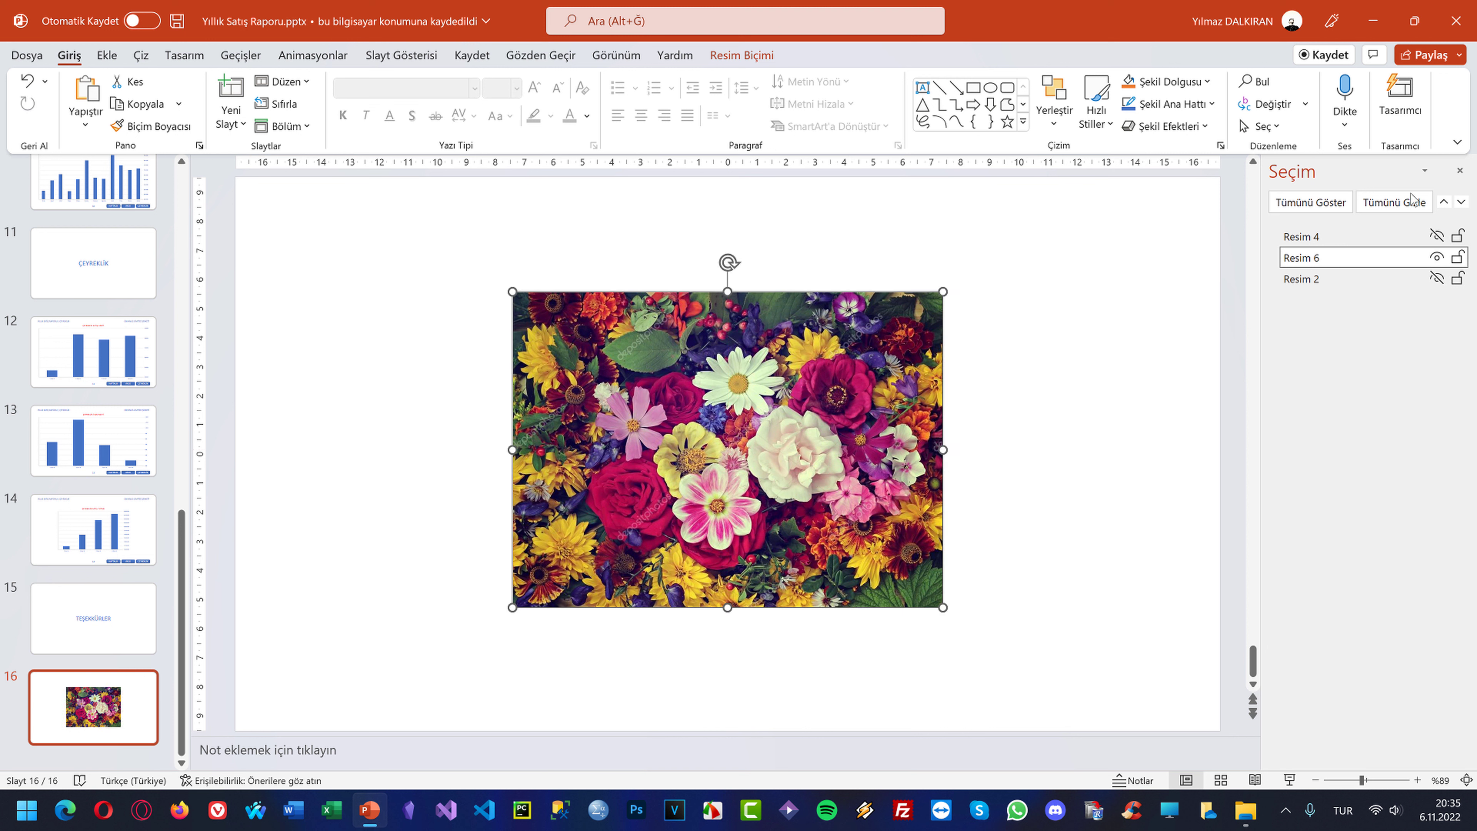
click(1437, 236)
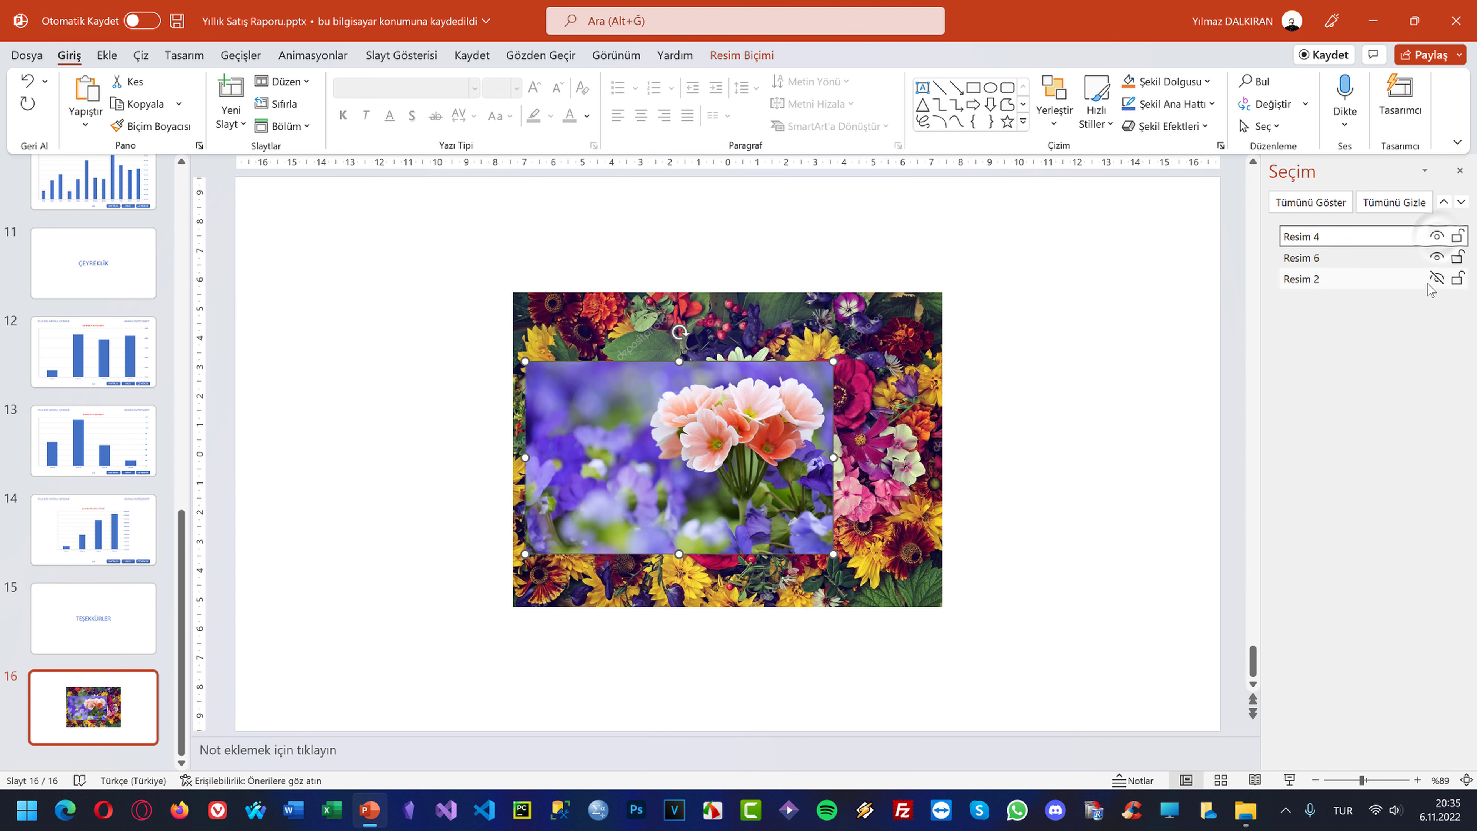
click(1436, 278)
drag(663, 472, 932, 453)
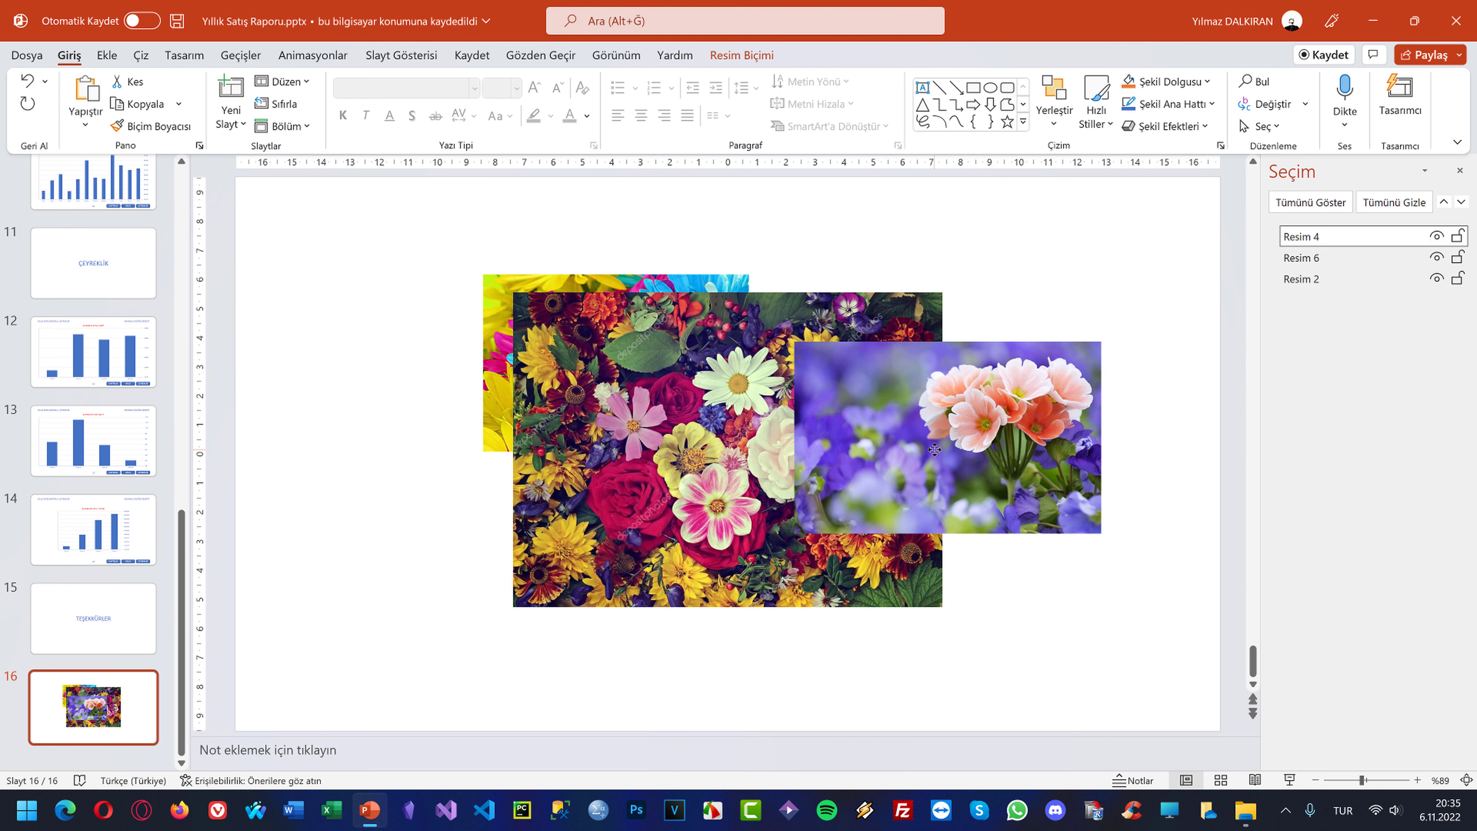
click(492, 372)
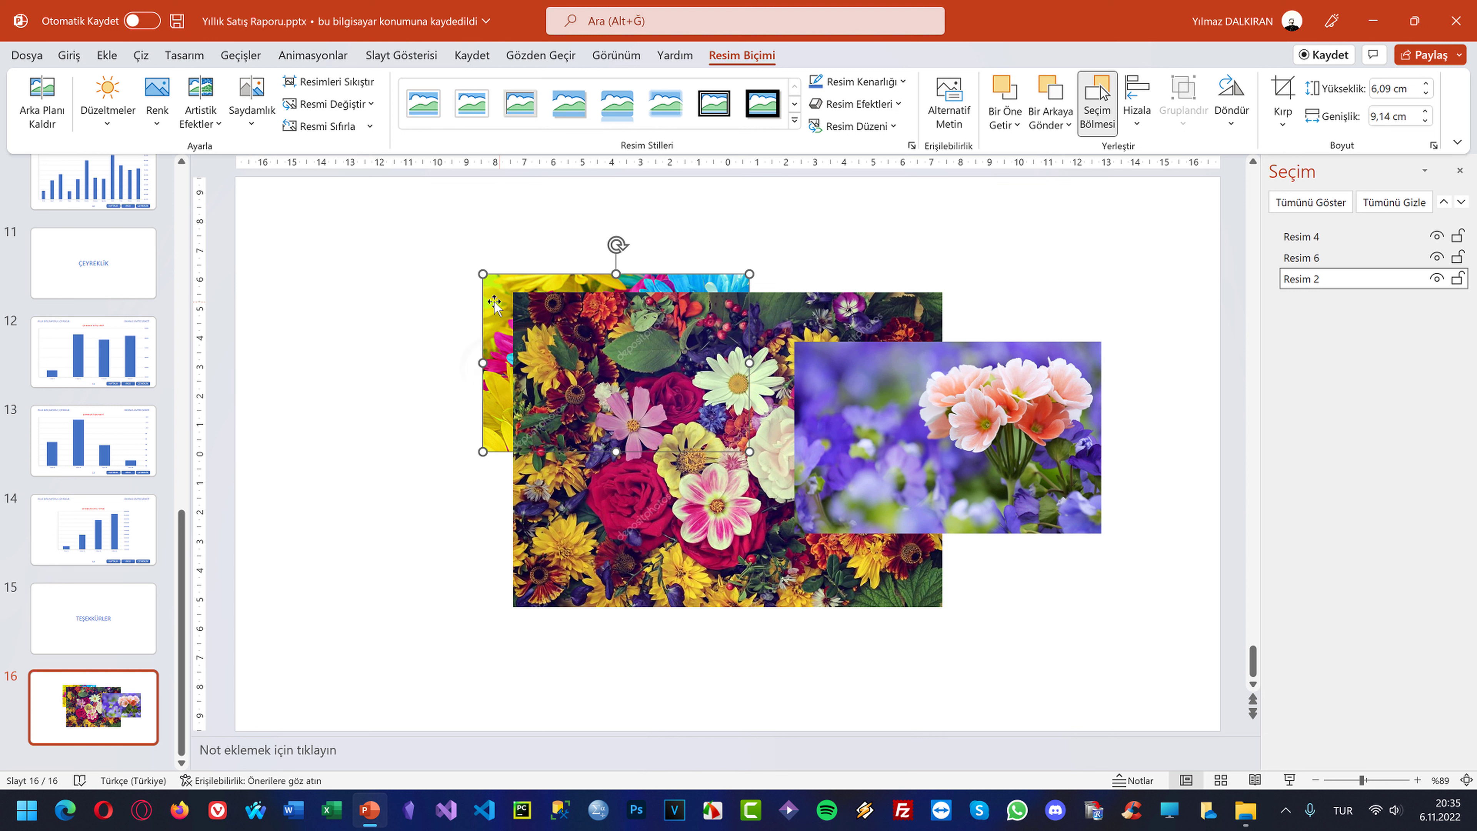
Move the daisy picture to the upper left, lock then unlock it, and lower the bouquet
mouse_move(494, 303)
mouse_down()
mouse_move(328, 286)
mouse_move(397, 283)
mouse_up()
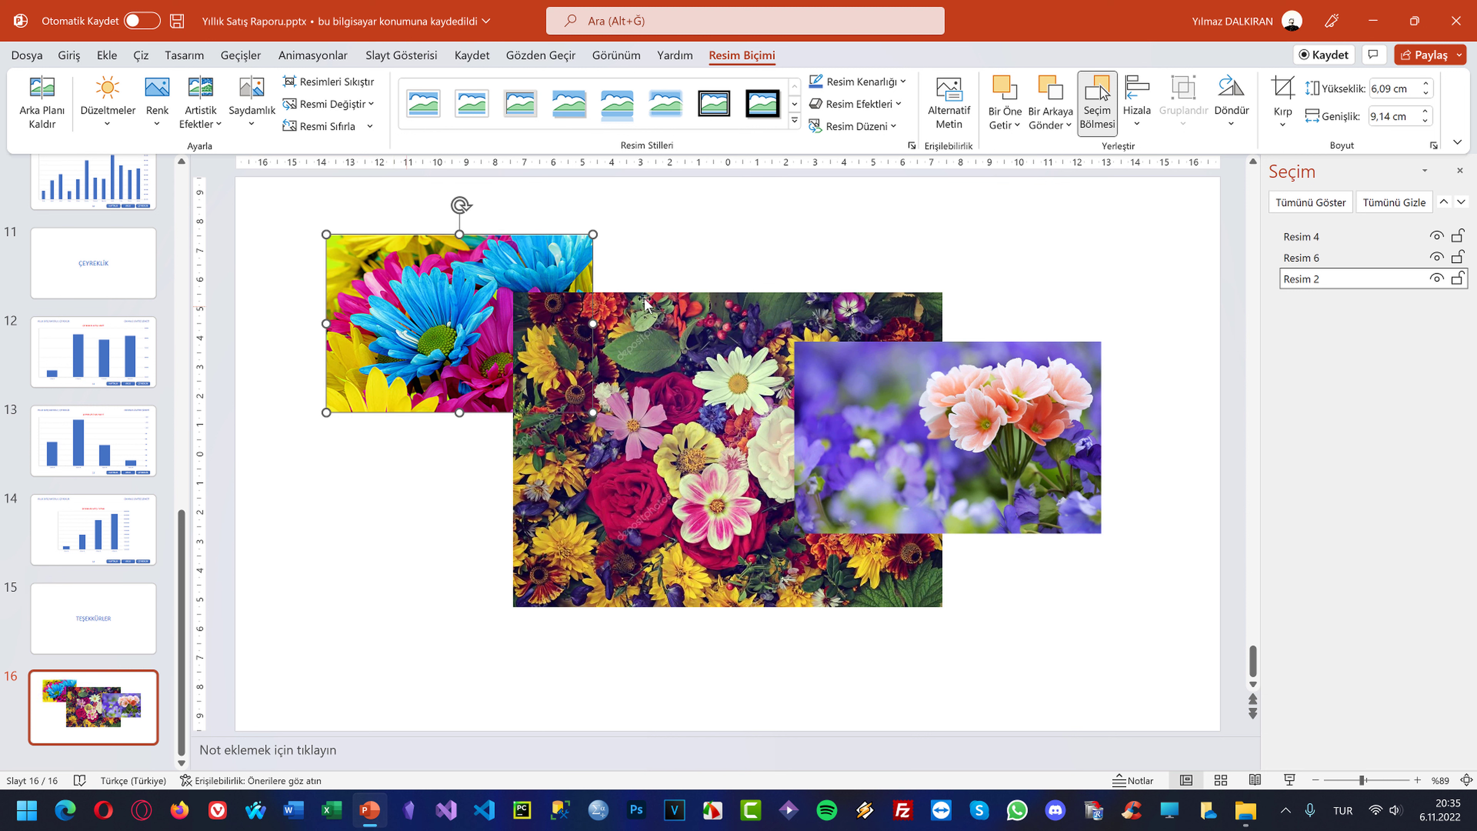
click(1458, 278)
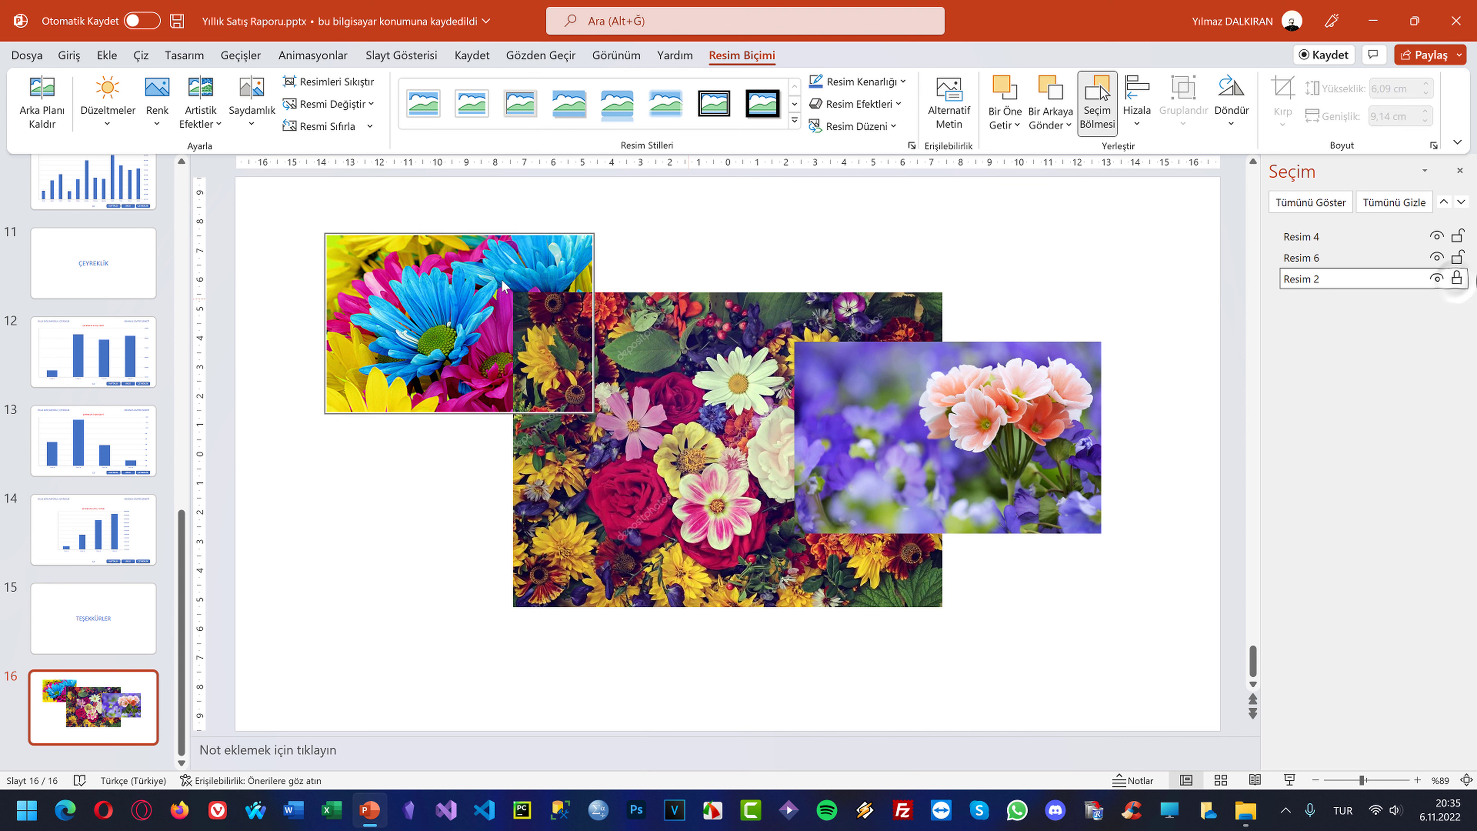
drag(680, 387, 684, 436)
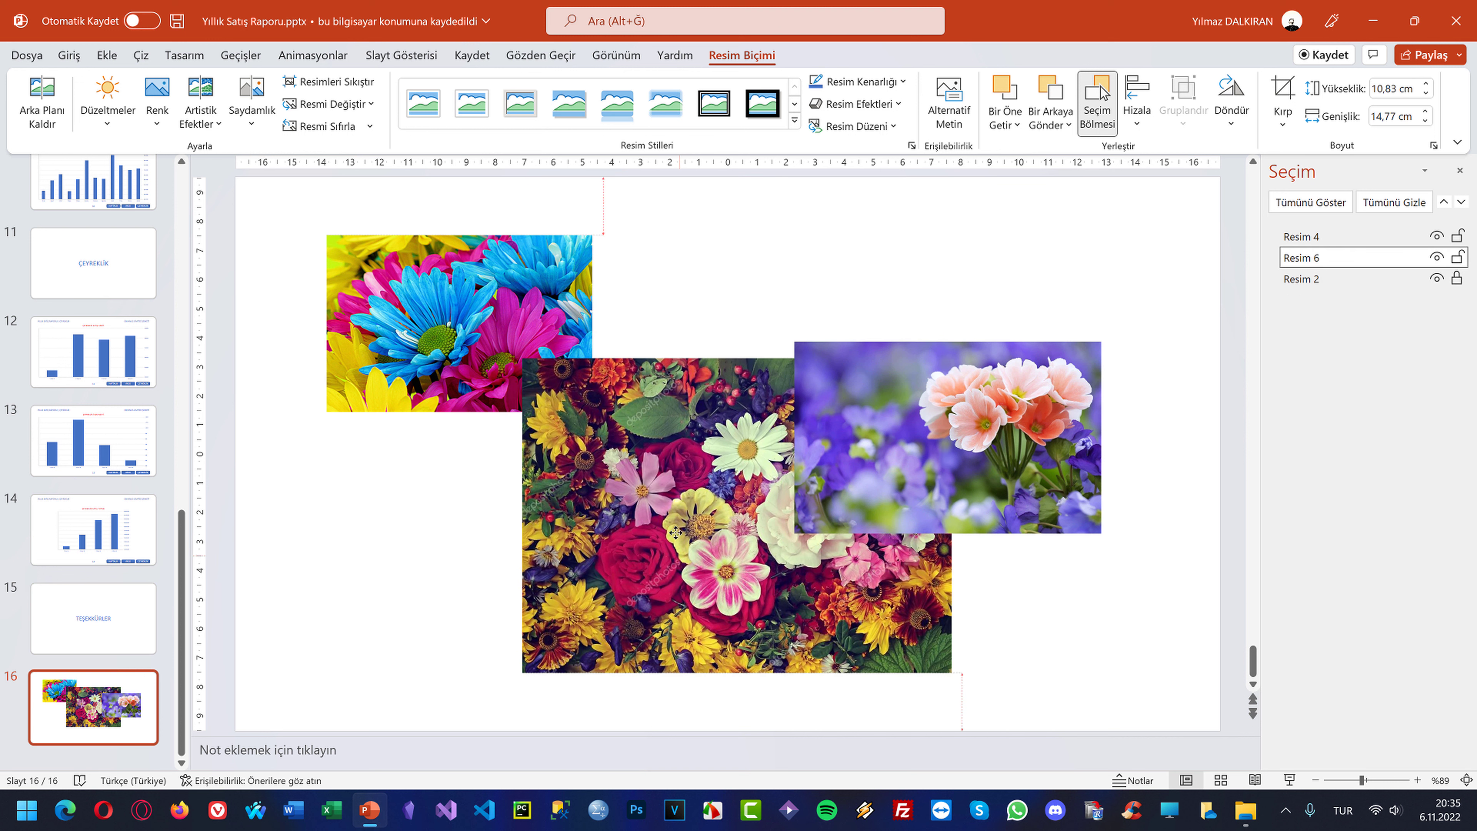
click(407, 323)
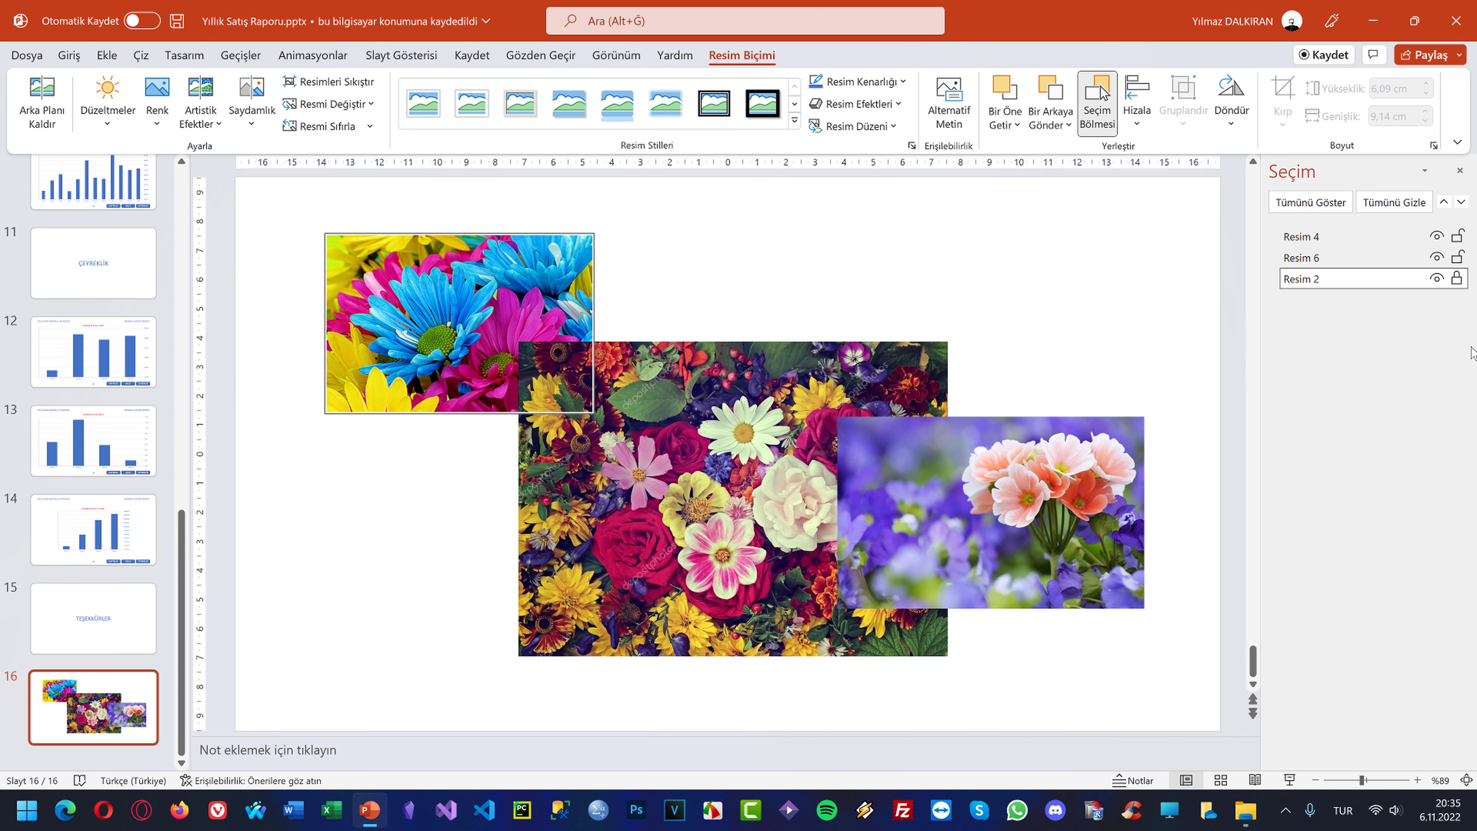
click(1457, 278)
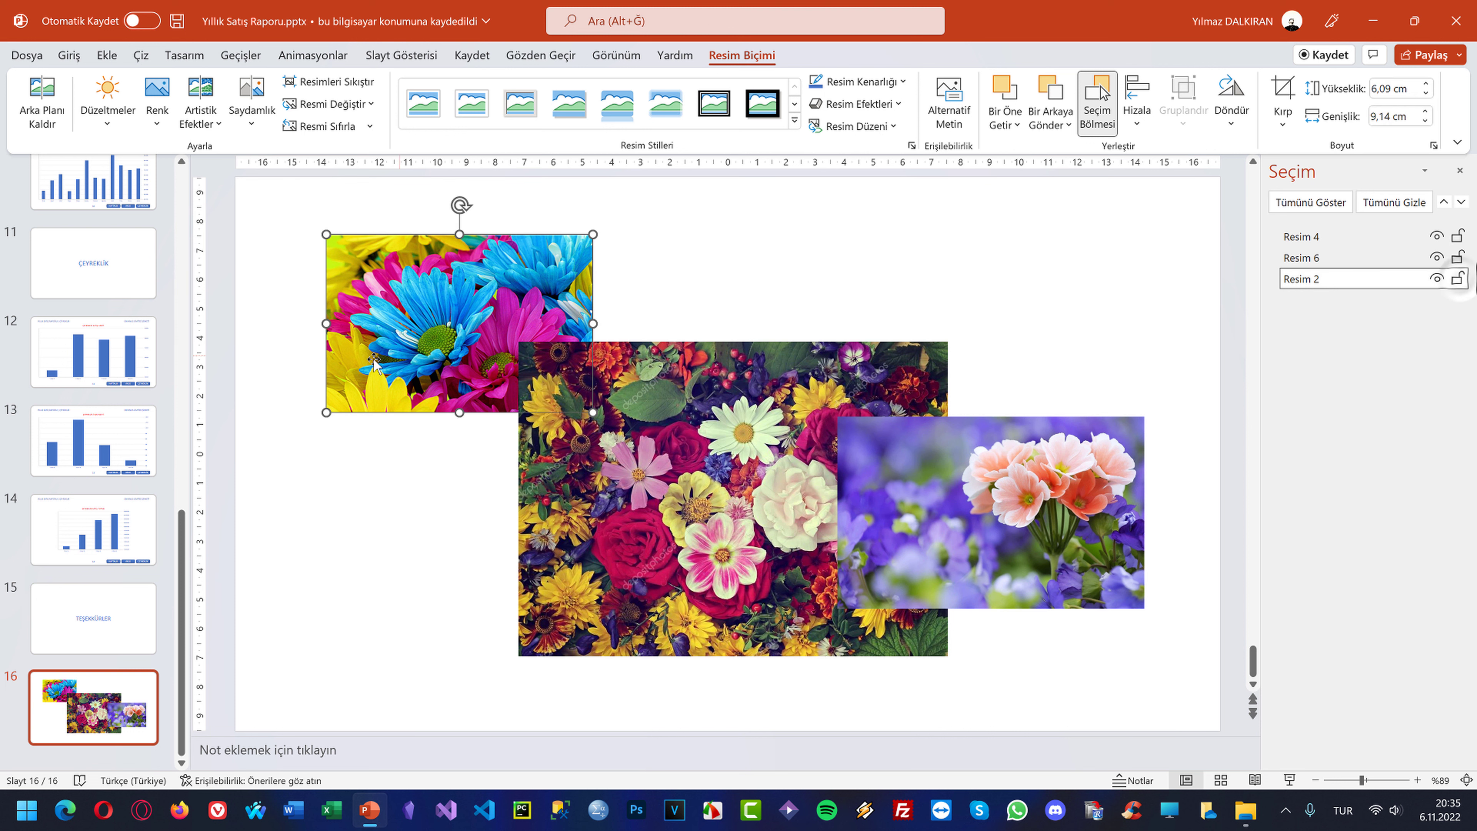
mouse_move(378, 348)
mouse_down()
mouse_move(397, 347)
mouse_move(375, 344)
mouse_up()
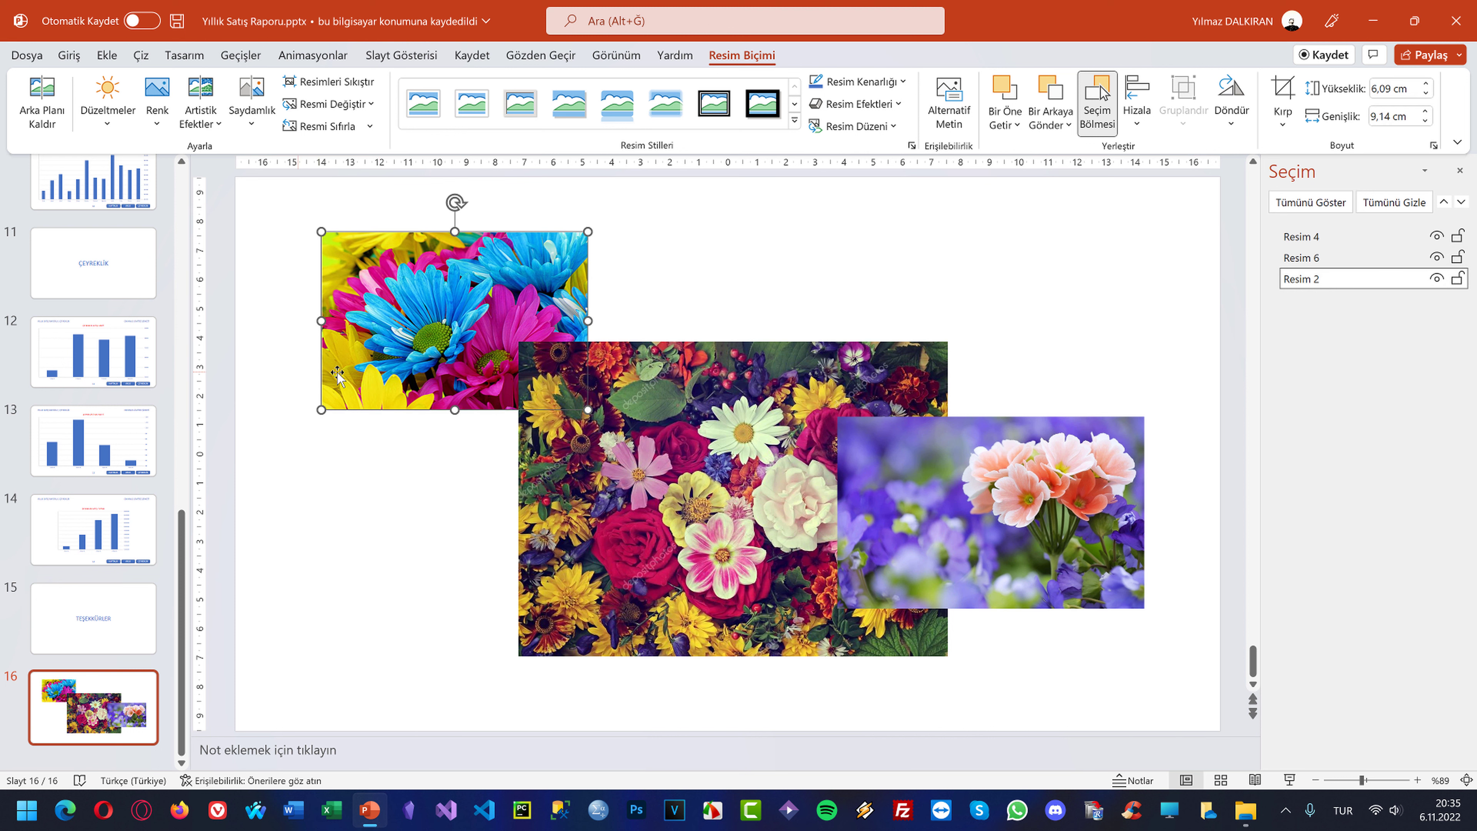
Preview the Color and Corrections galleries without applying any change
click(157, 105)
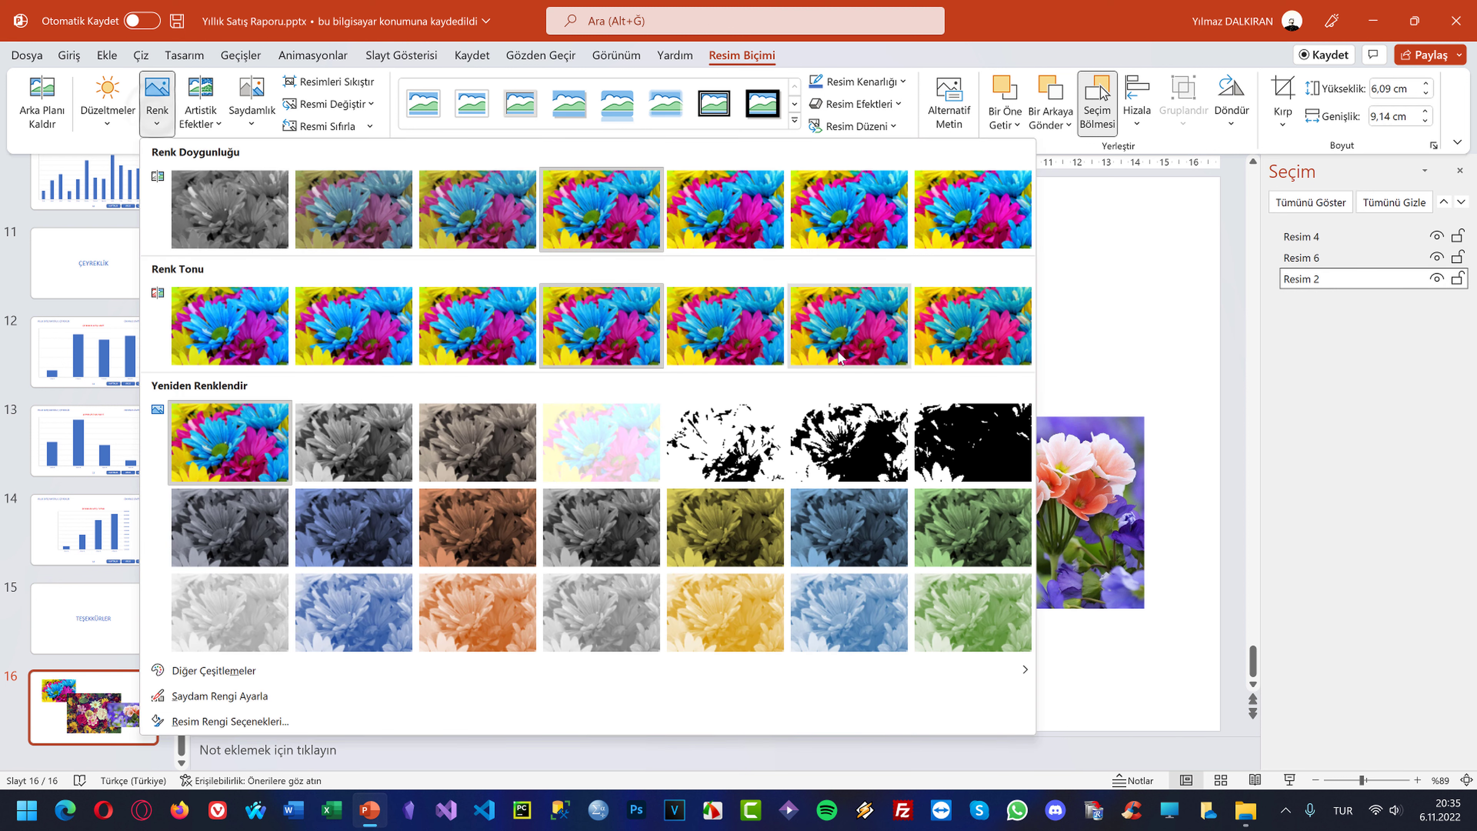
key(Escape)
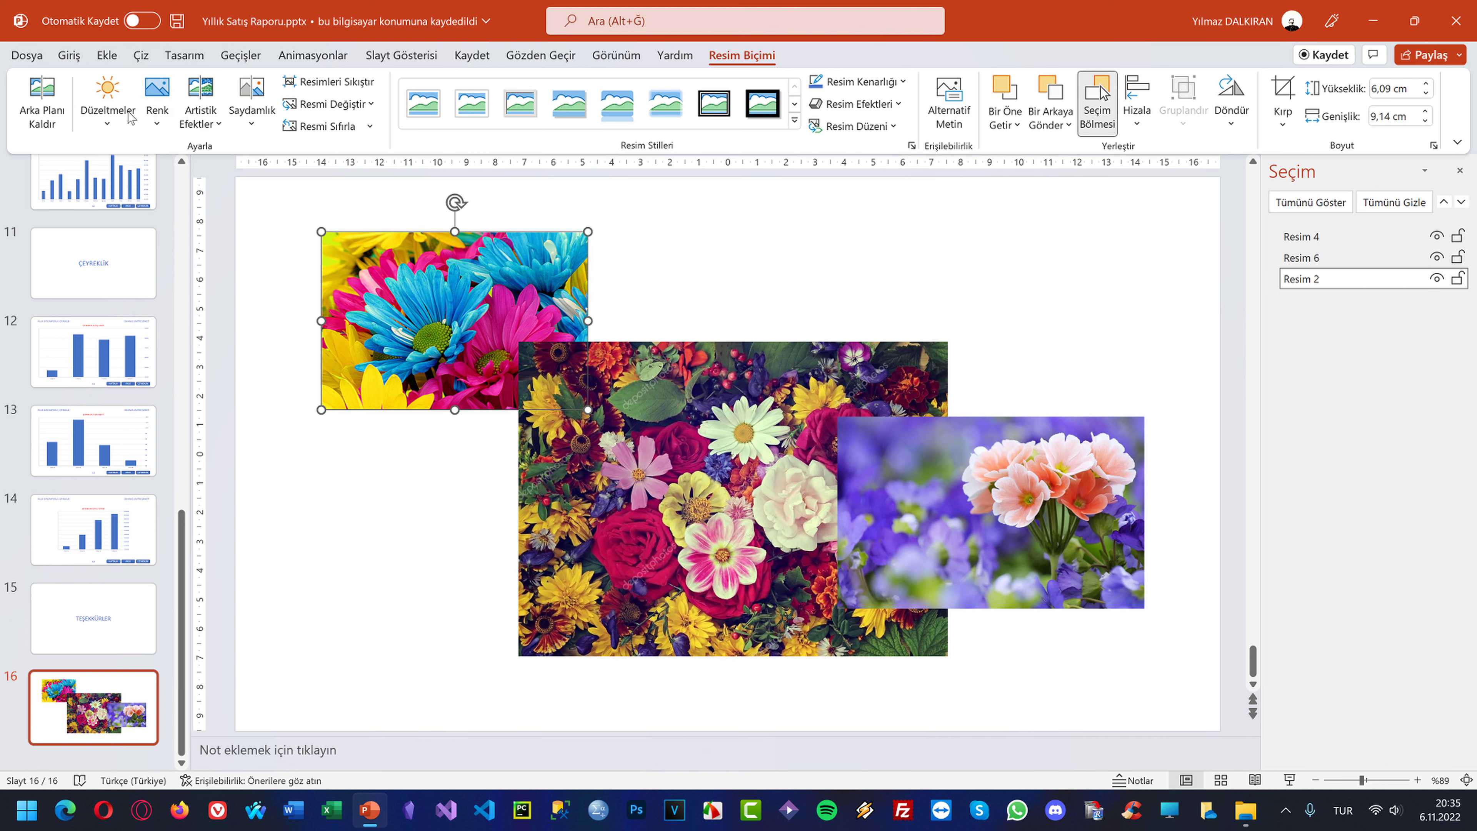
click(108, 102)
click(934, 265)
Delete the flower collage slide (slide 16) from the deck
click(768, 265)
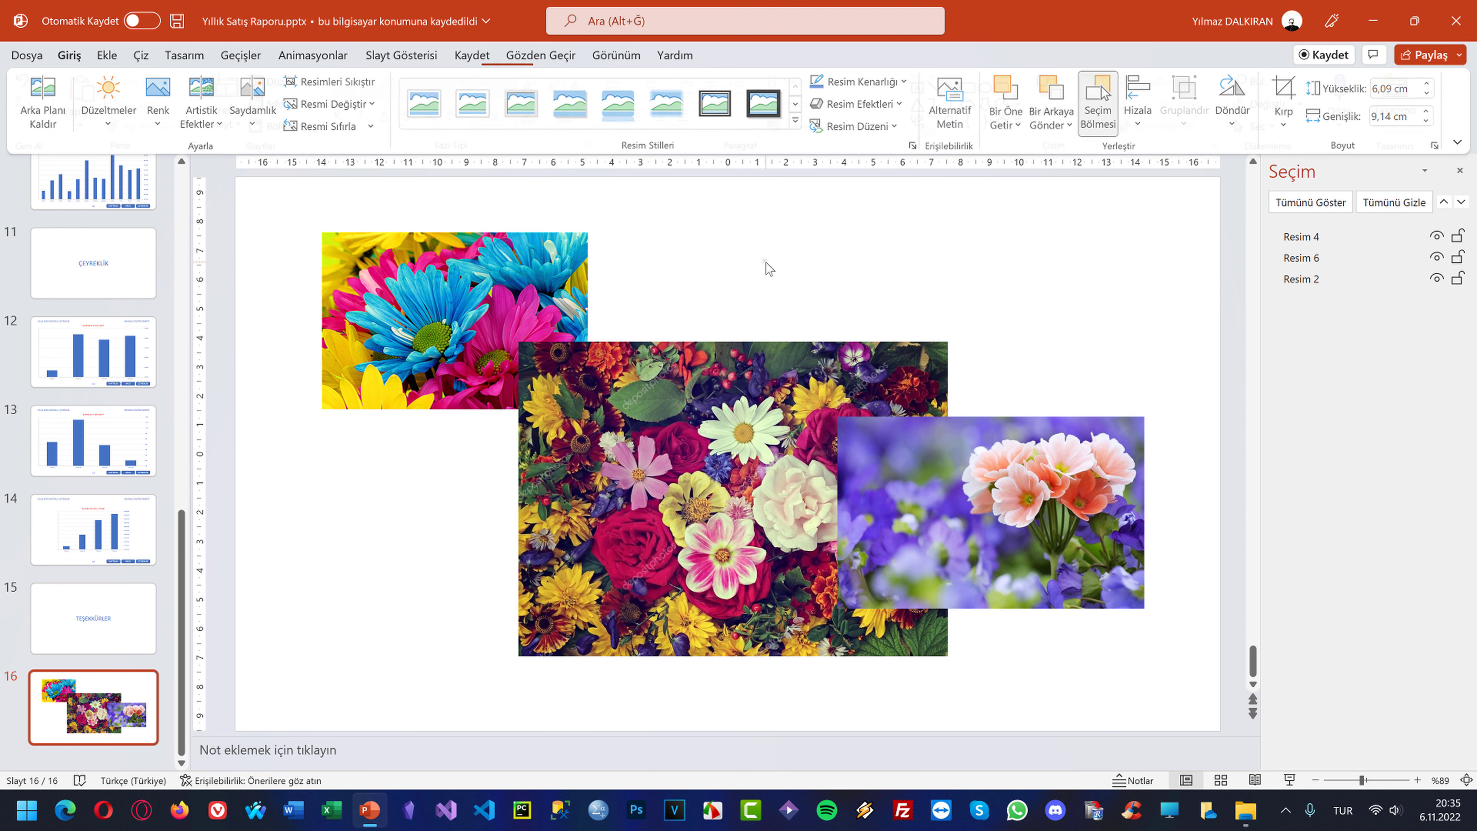
scroll(90, 473, up, 3)
scroll(90, 523, down, 3)
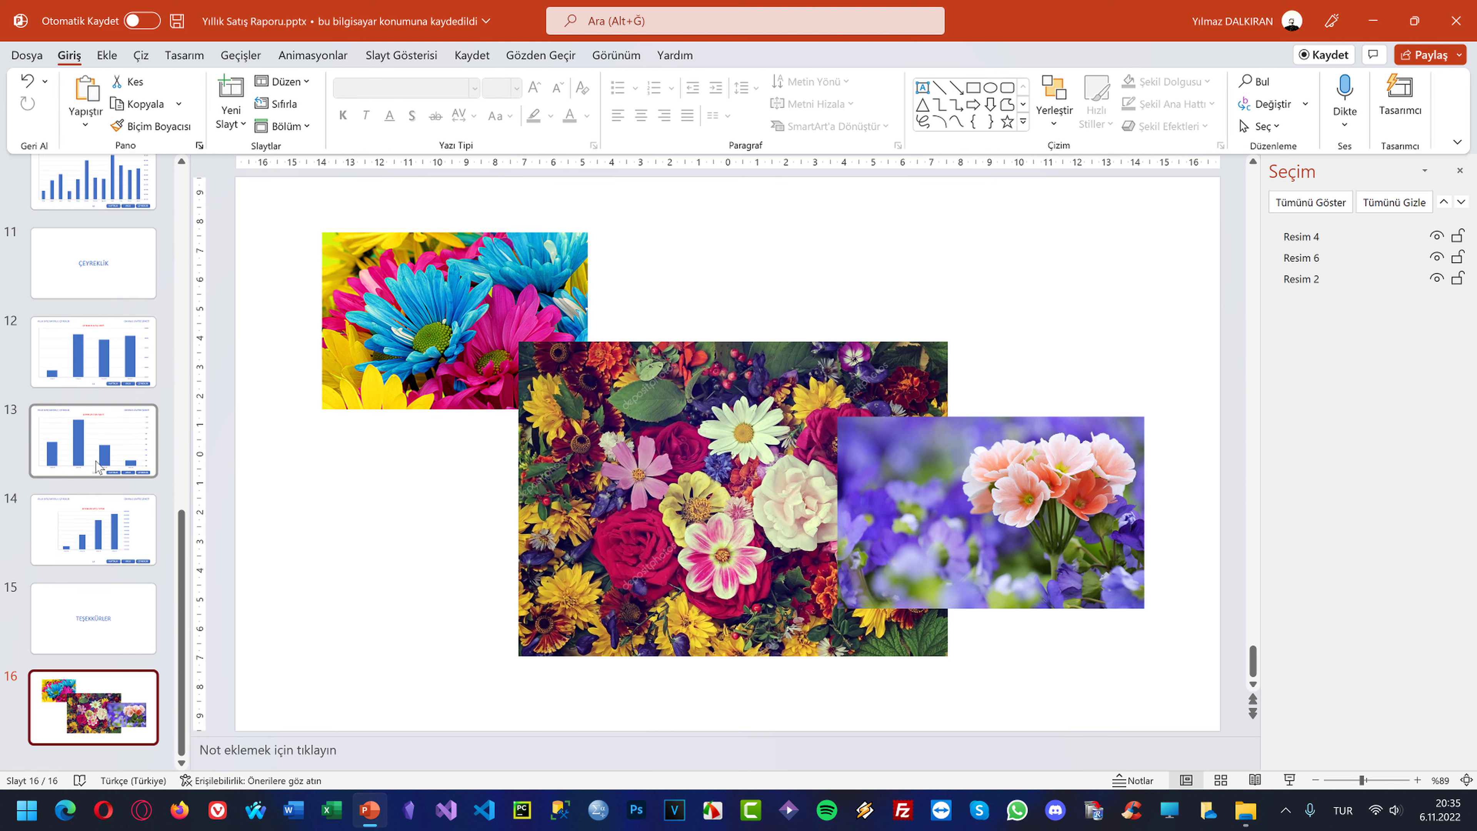
click(79, 677)
key(Delete)
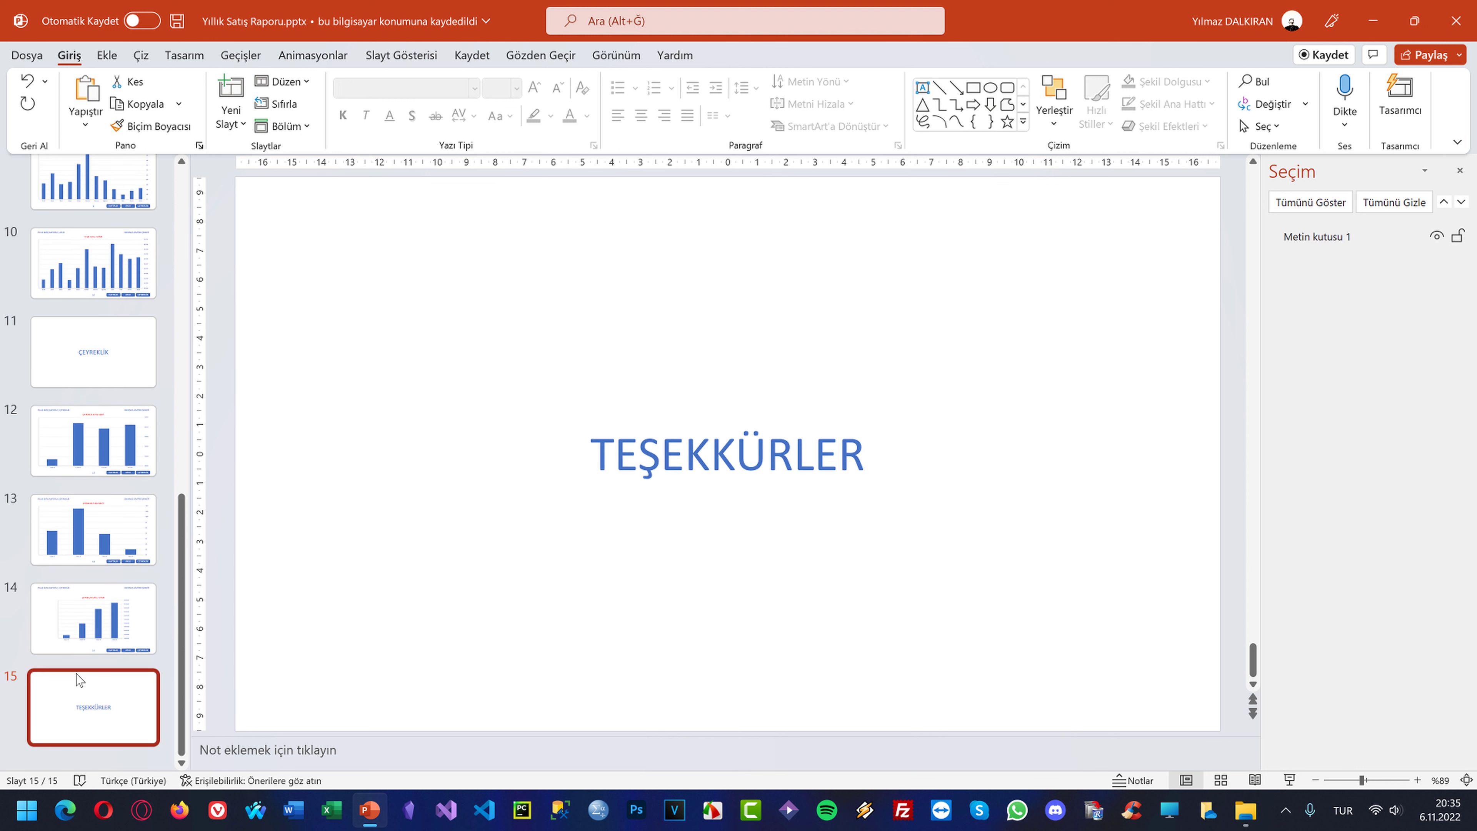
Lock the title slide's background picture Resim 3 in place so it can't be moved
scroll(54, 505, up, 2)
scroll(54, 505, up, 5)
key(Home)
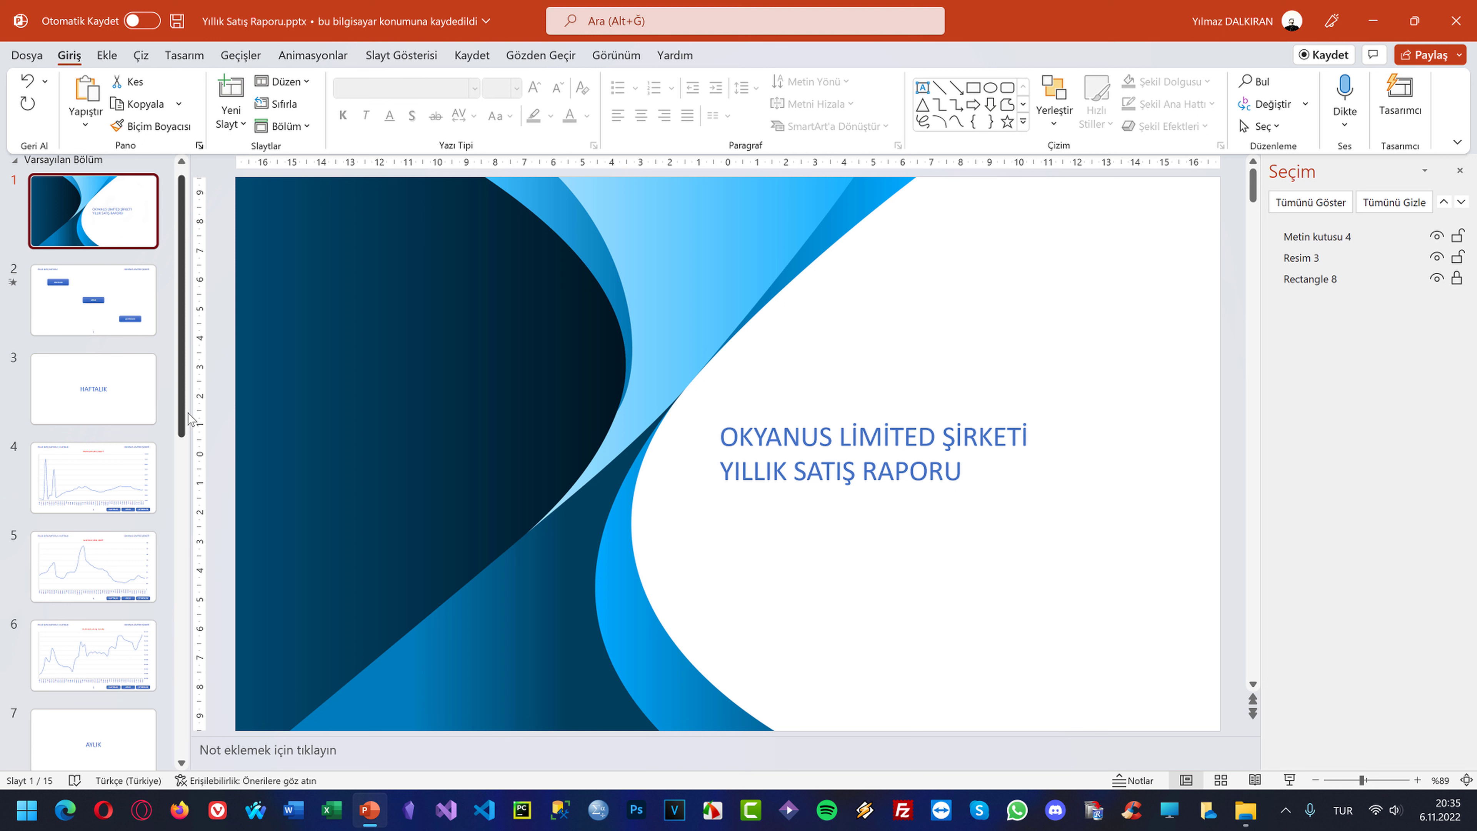
click(518, 307)
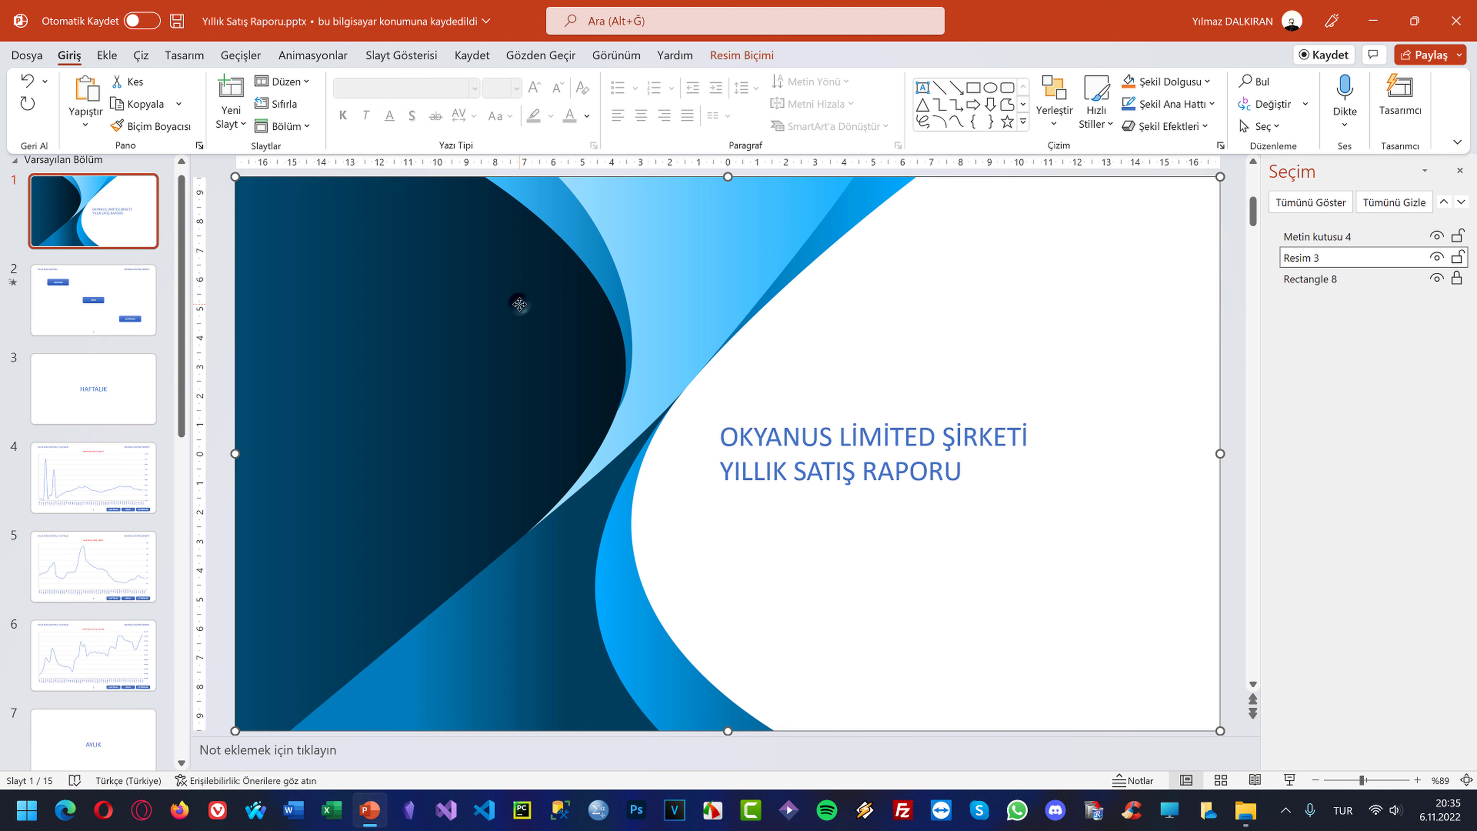
click(1457, 257)
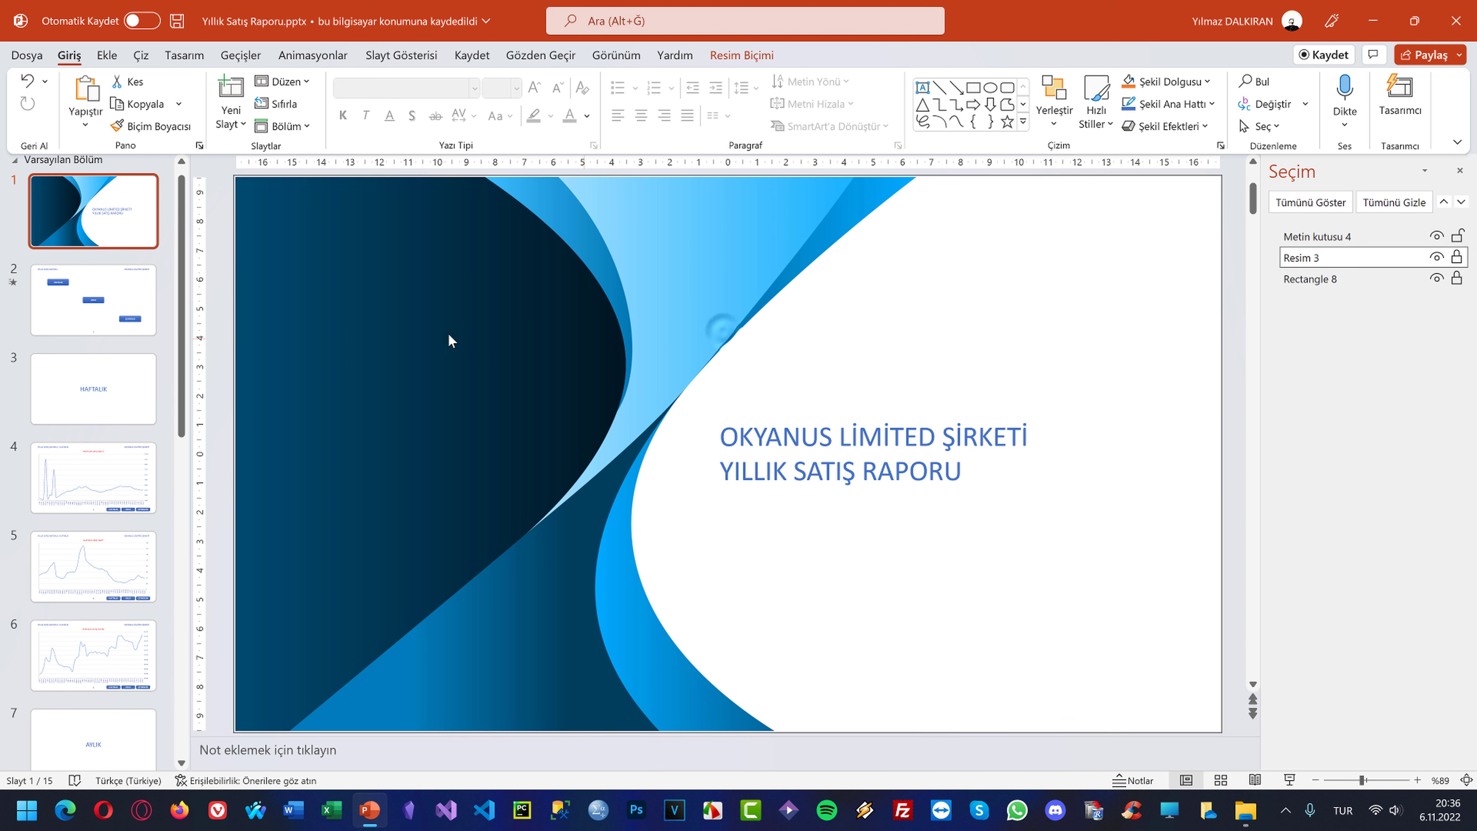
click(1458, 257)
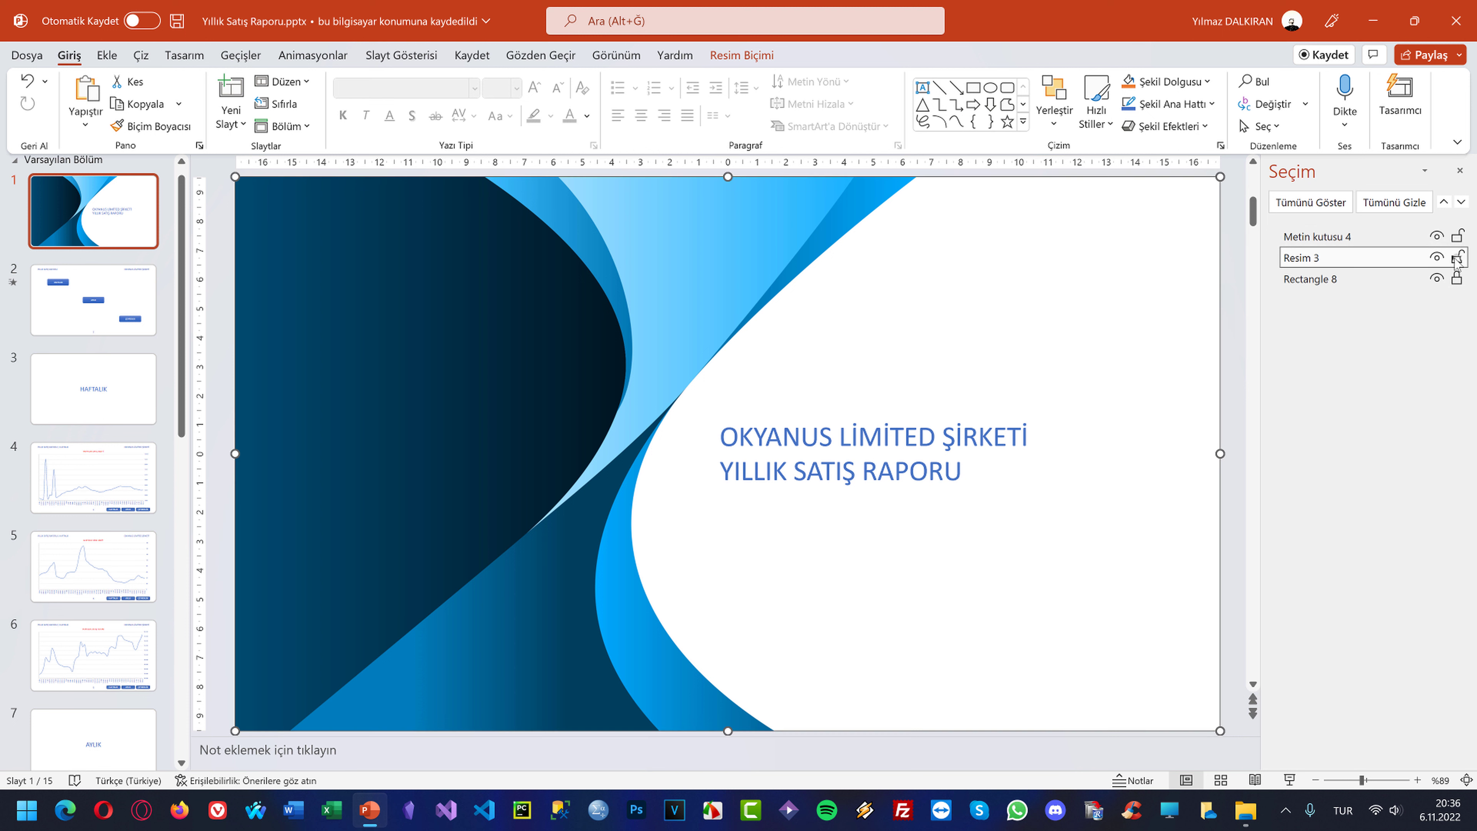
drag(473, 278, 639, 384)
click(1458, 257)
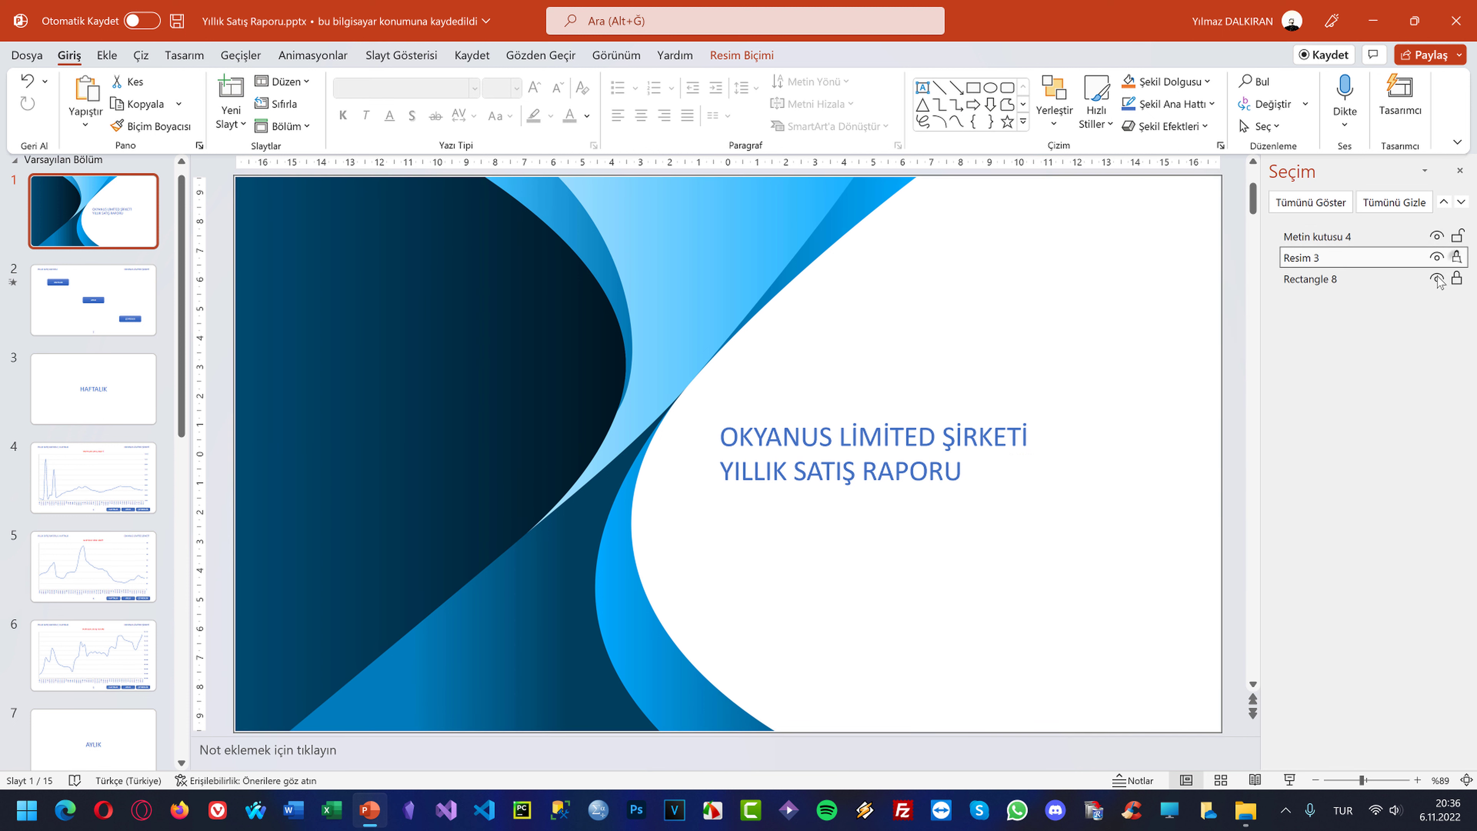
Close the Selection Pane, clear the selection, and go to slide 2
click(1460, 170)
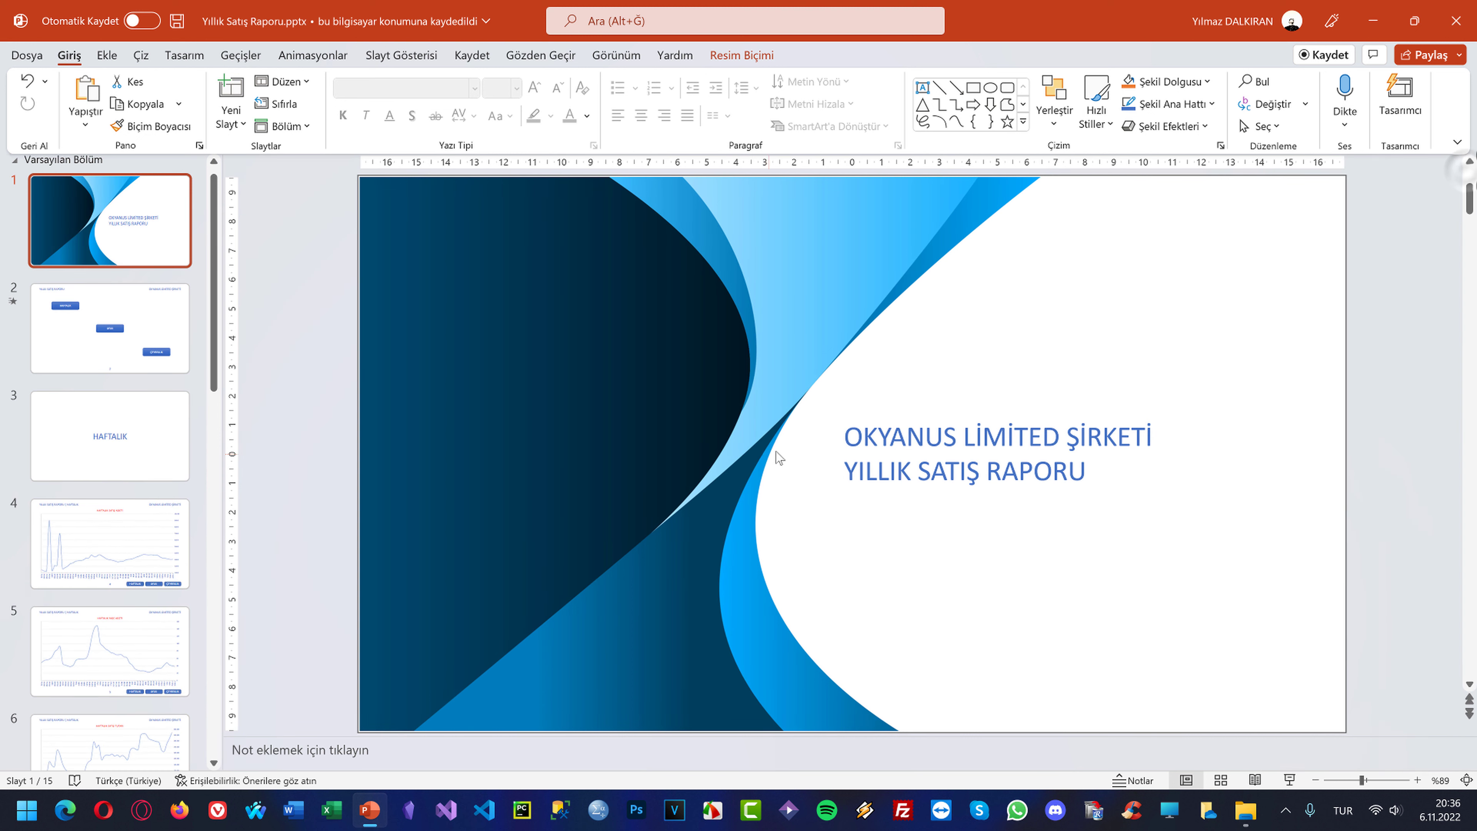
click(915, 430)
click(904, 268)
click(704, 284)
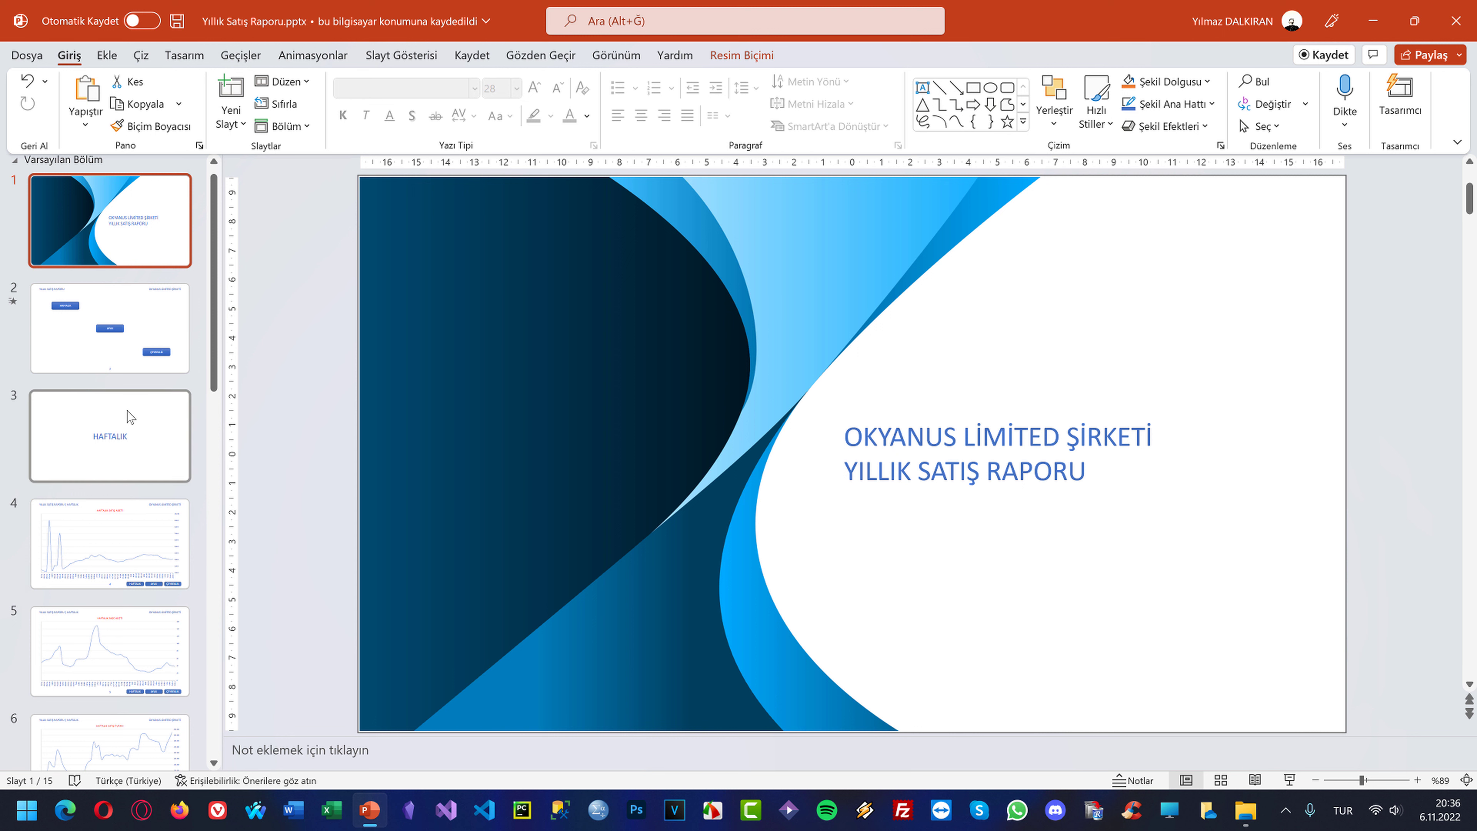
click(123, 352)
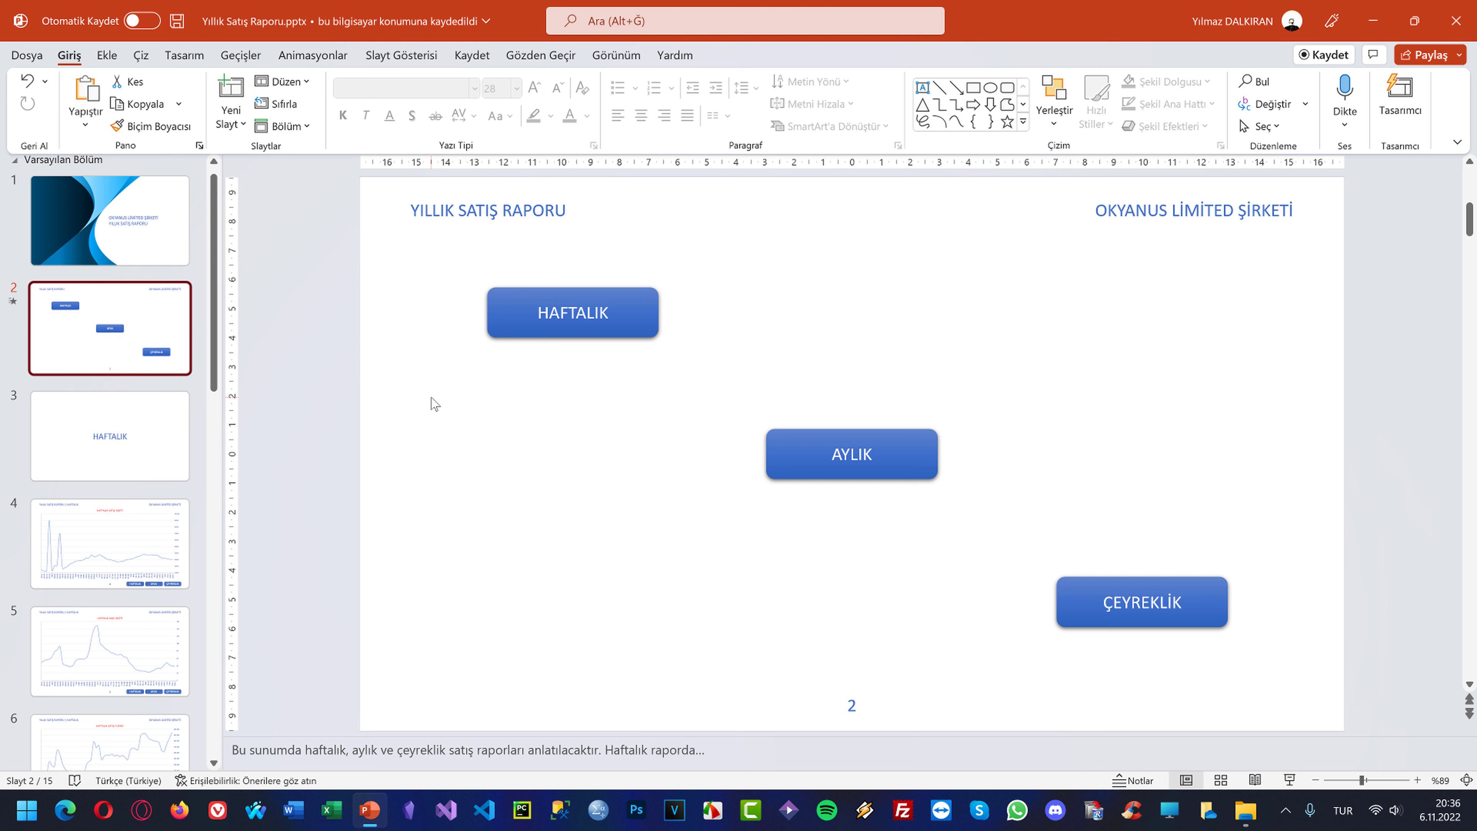